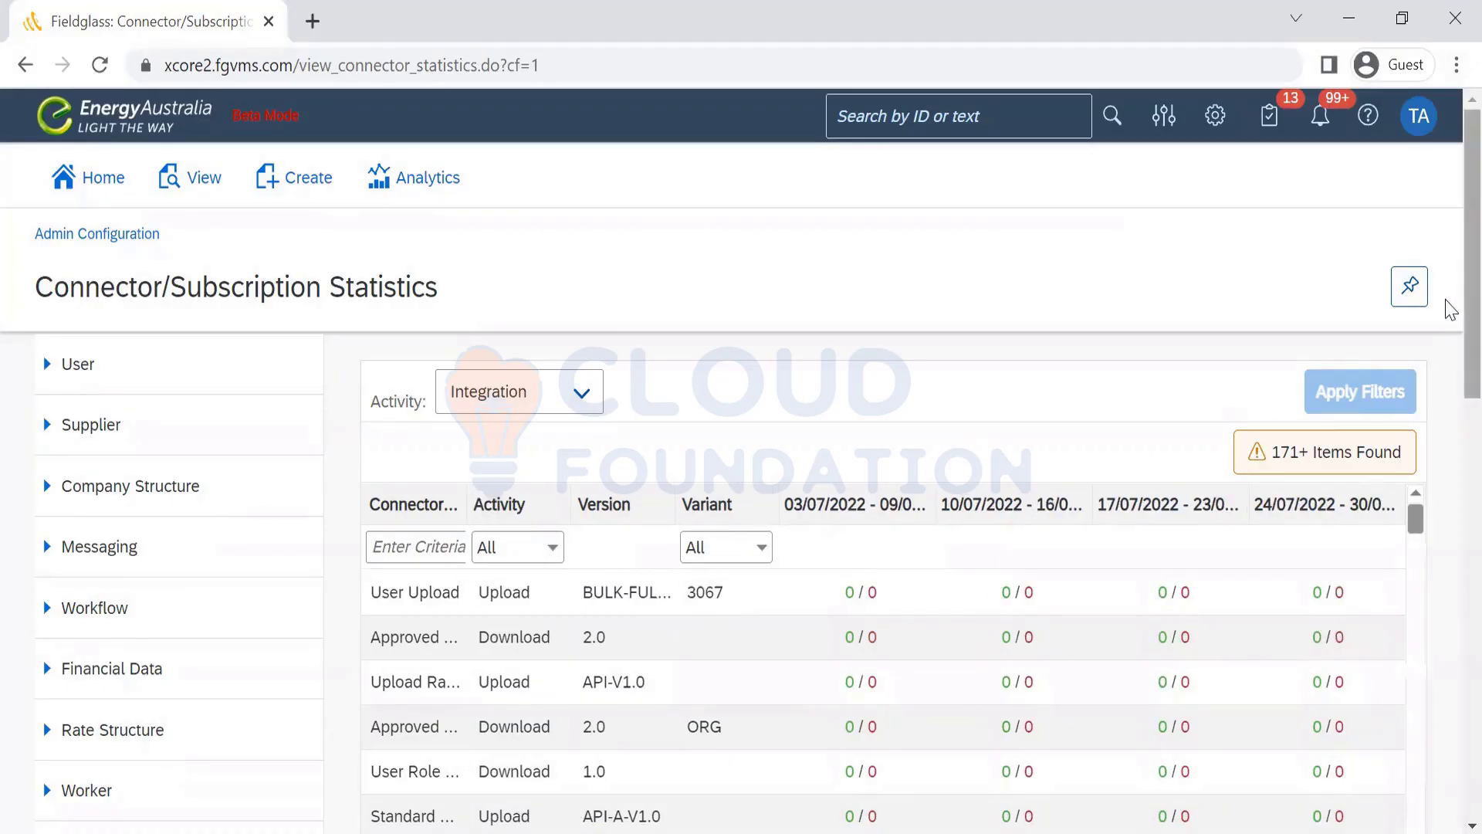
Filter the integration connector statistics to show only Upload activities
scroll(1451, 308, "down", 3)
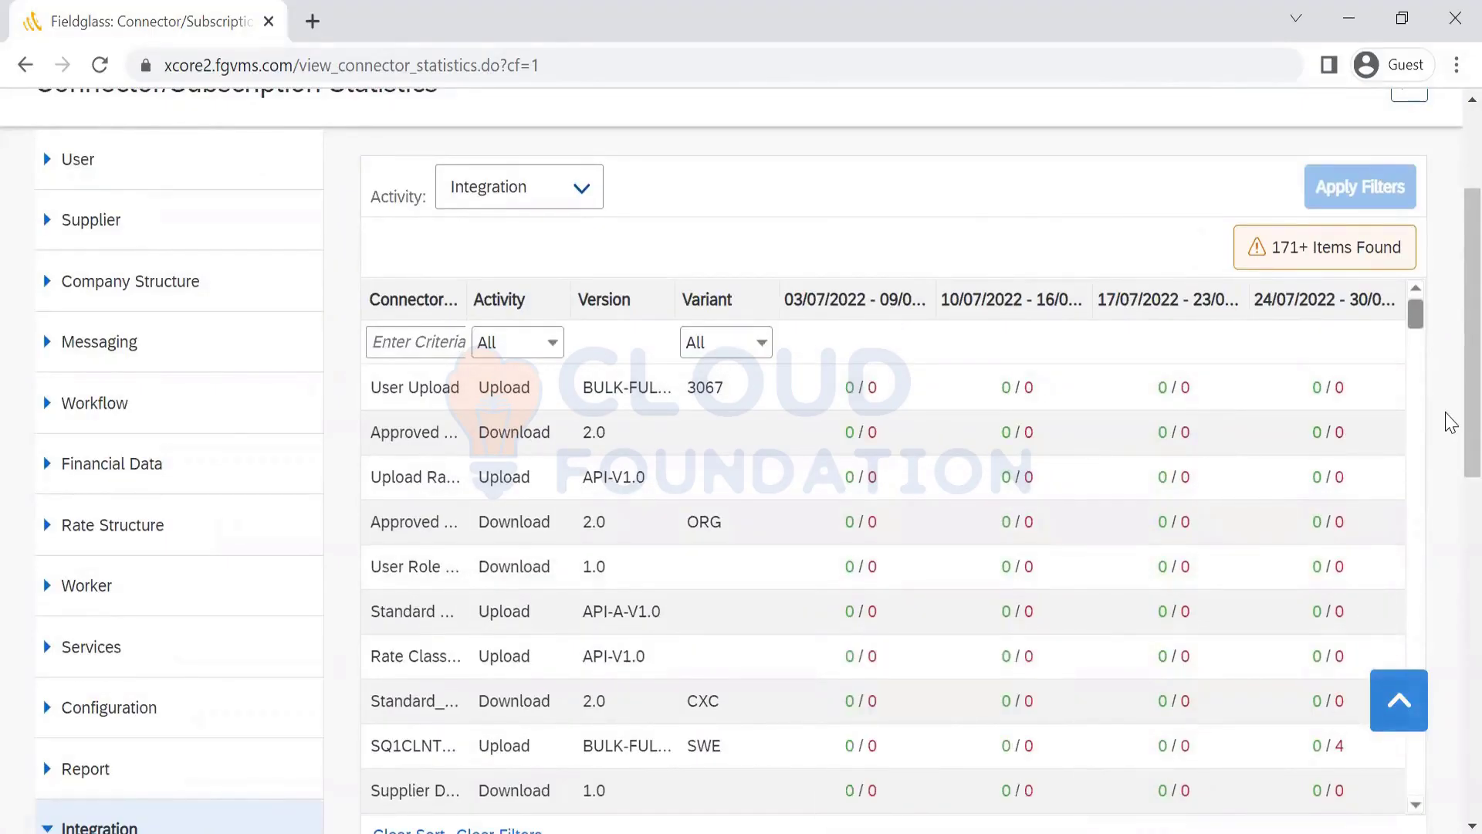
scroll(1451, 324, "down", 2)
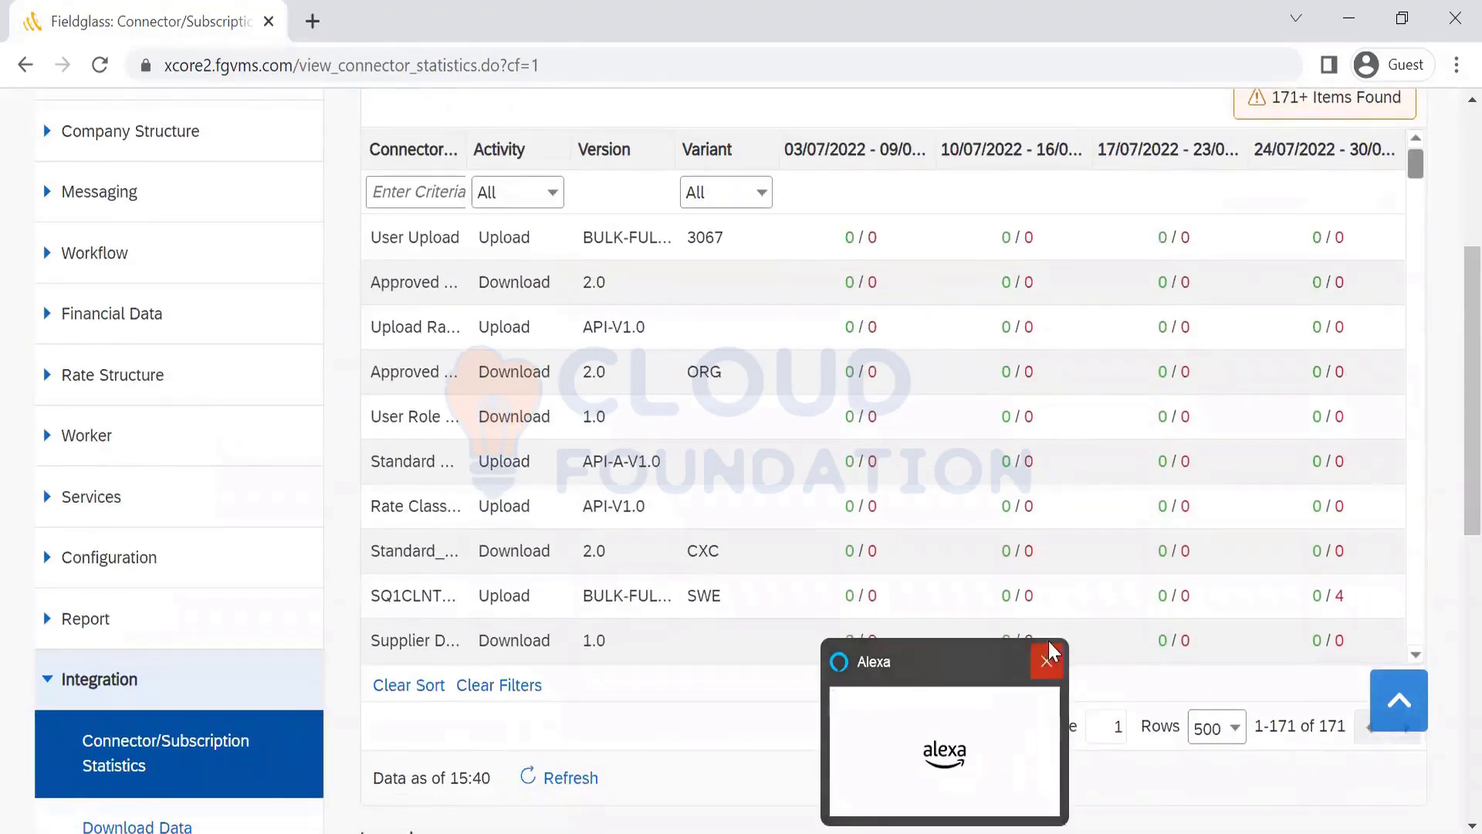
left_click(1045, 666)
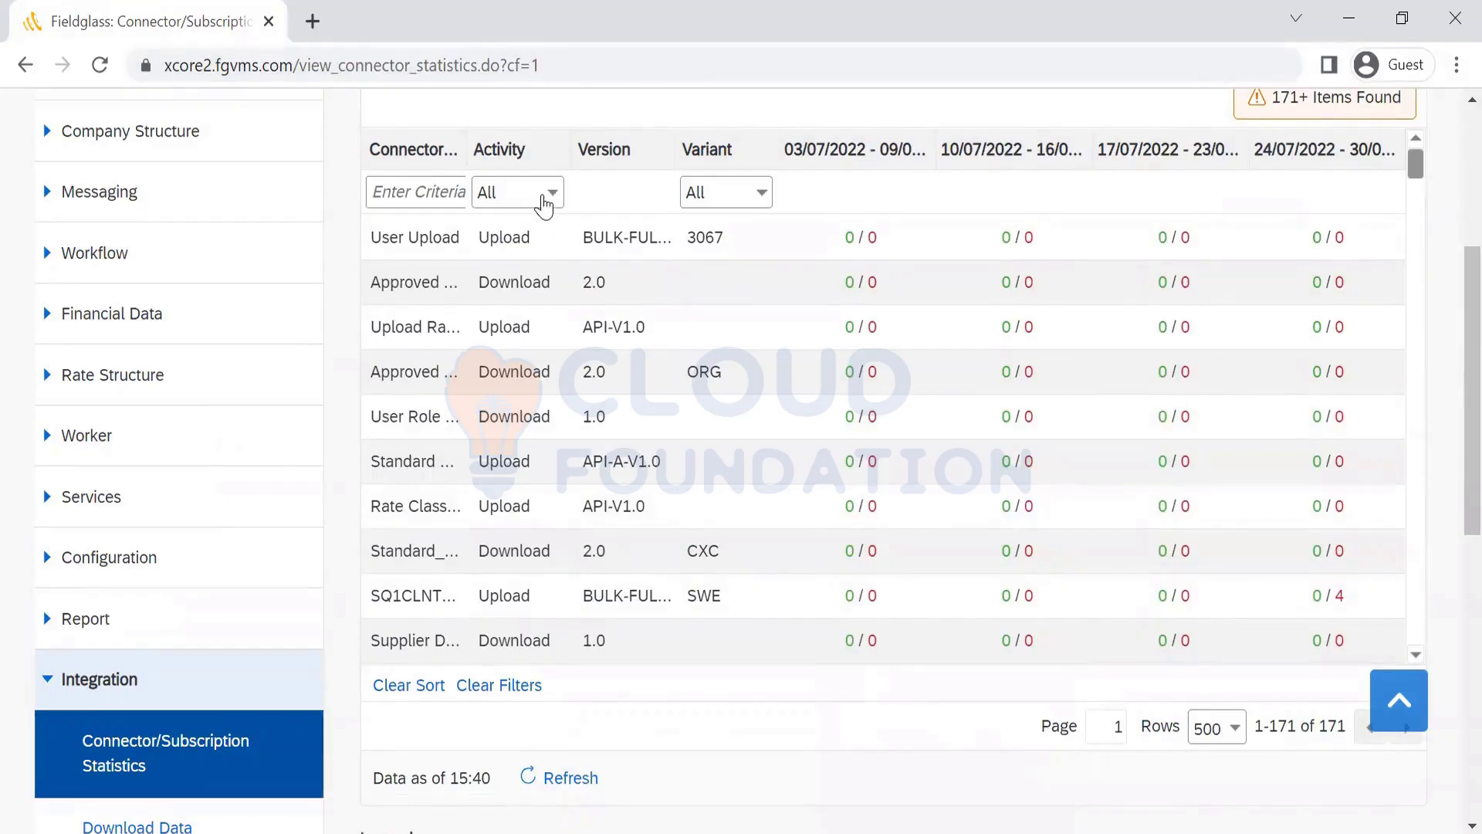
left_click(545, 206)
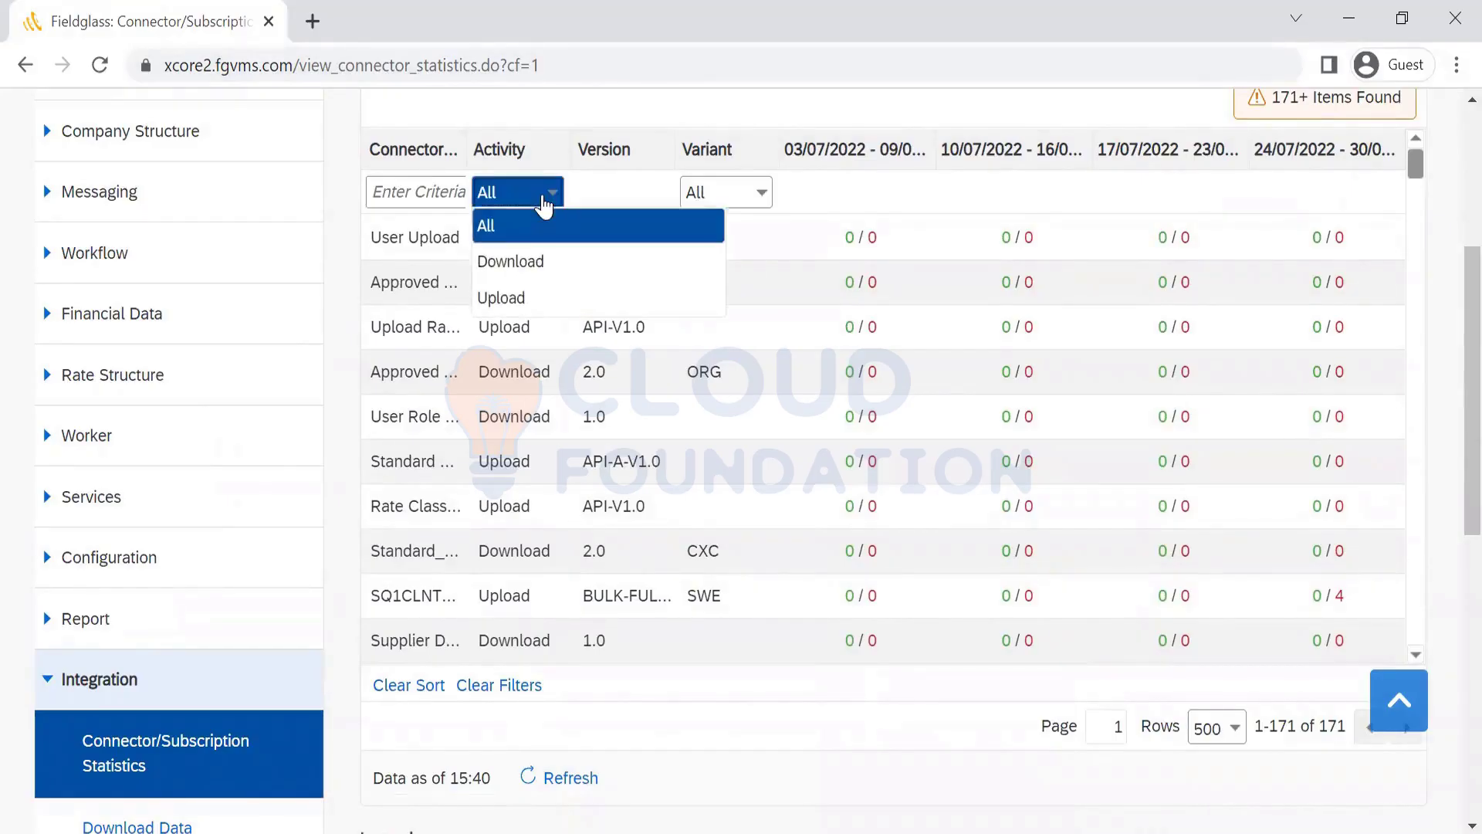
left_click(520, 307)
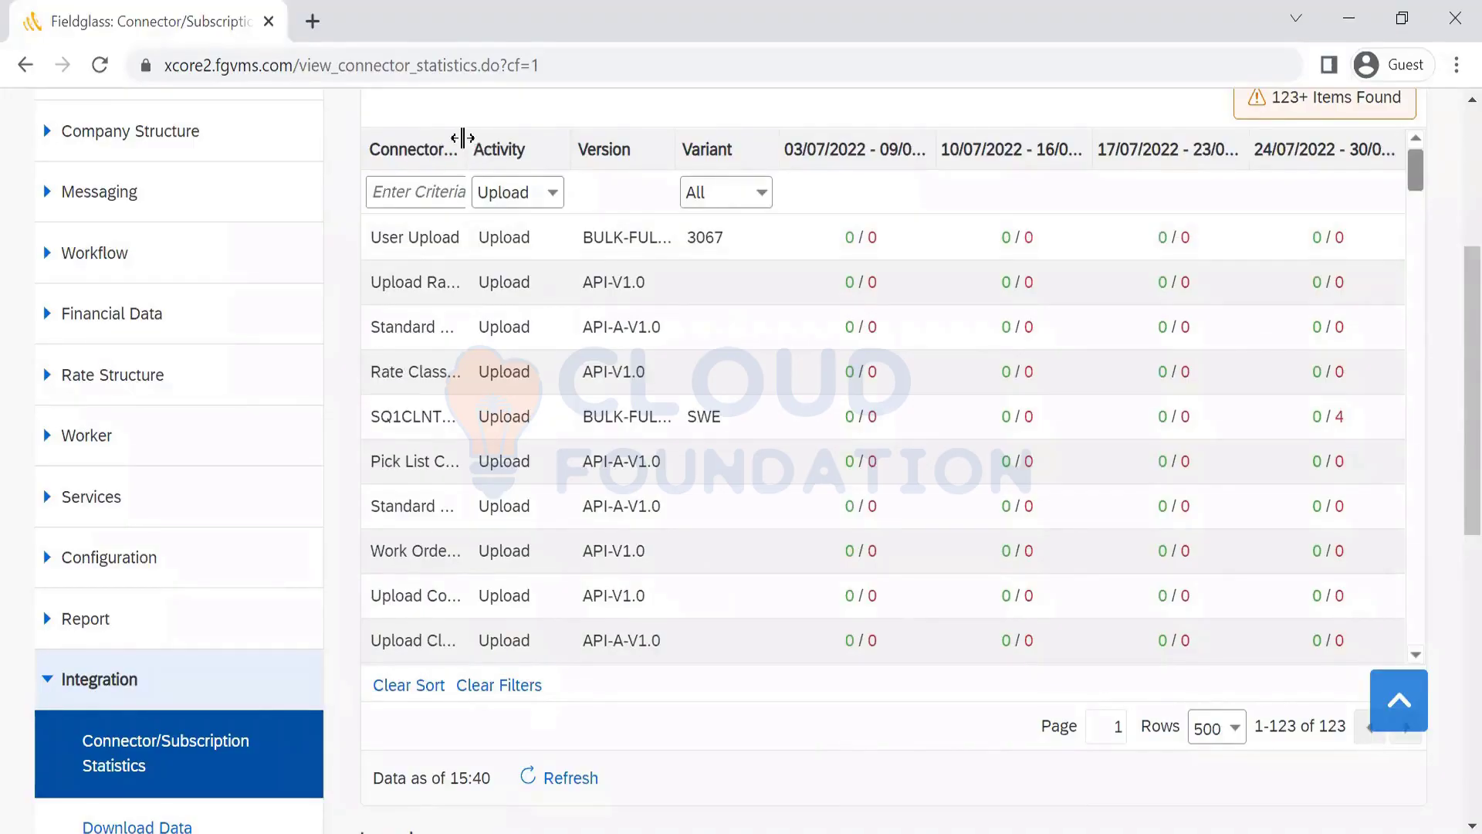
Widen the Connector Name column so the full names of the upload connectors can be read
left_click_drag(467, 141, 556, 134)
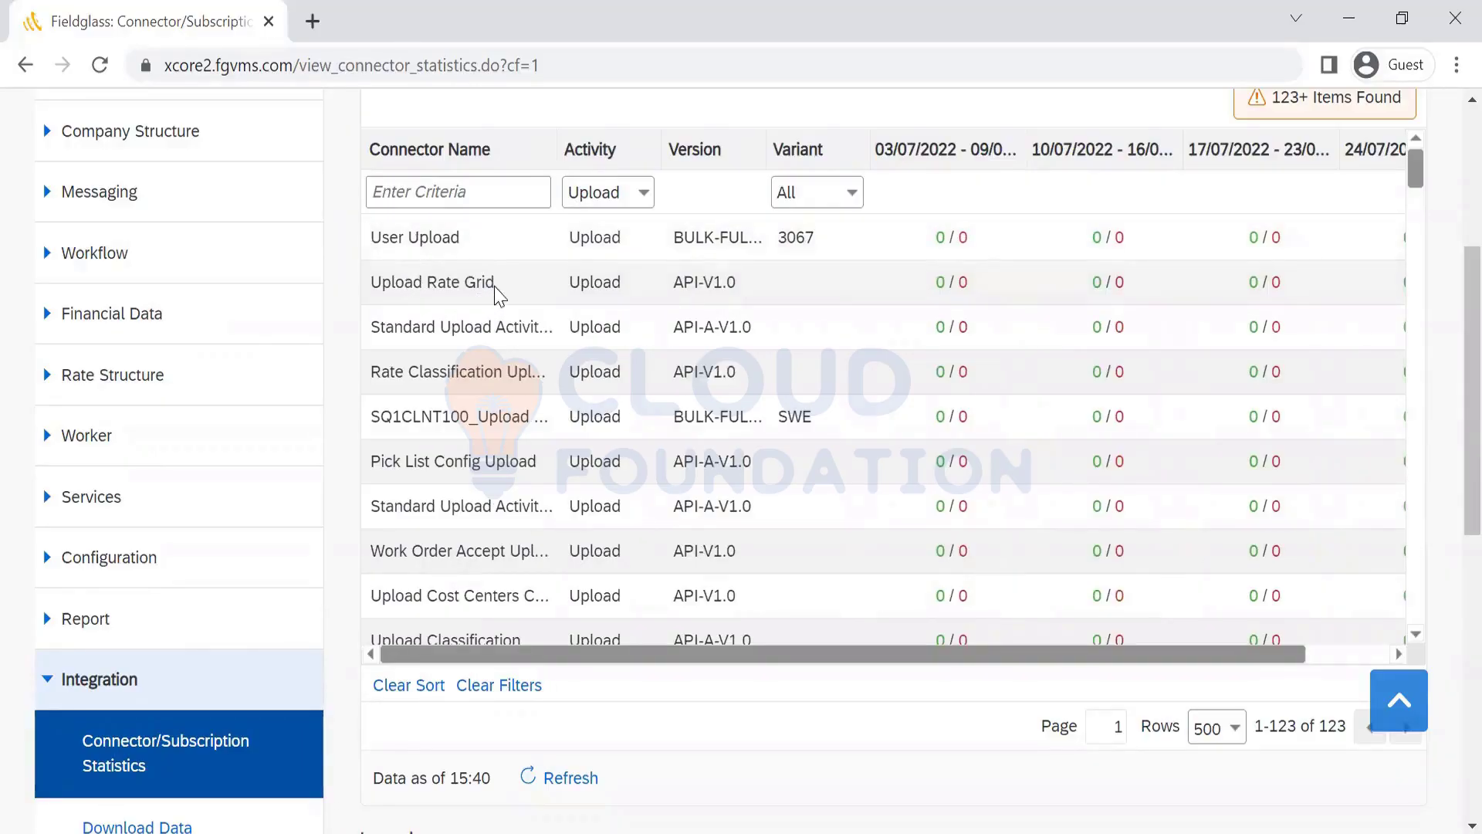
left_click_drag(497, 287, 375, 313)
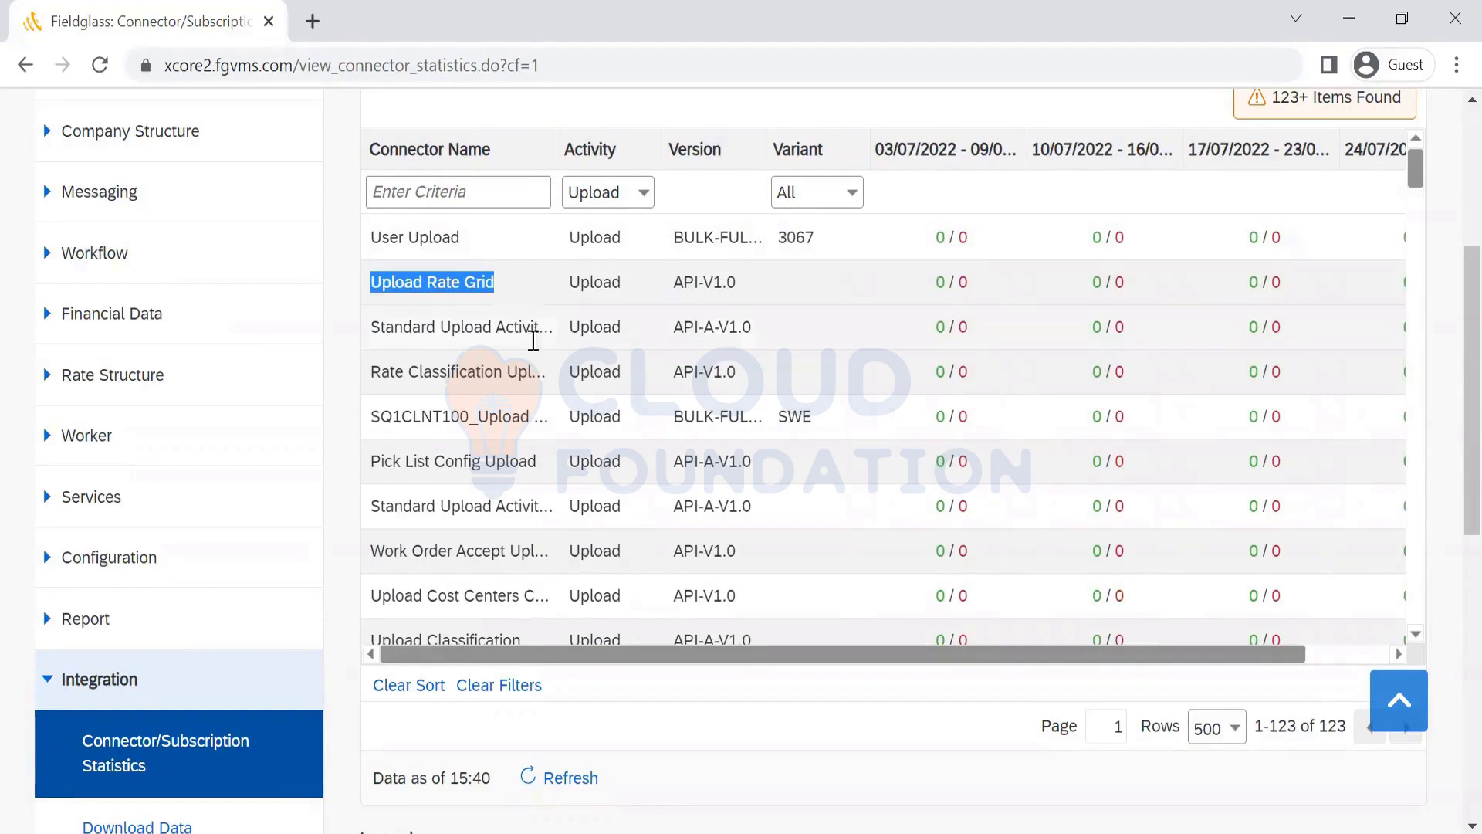
left_click_drag(555, 147, 580, 143)
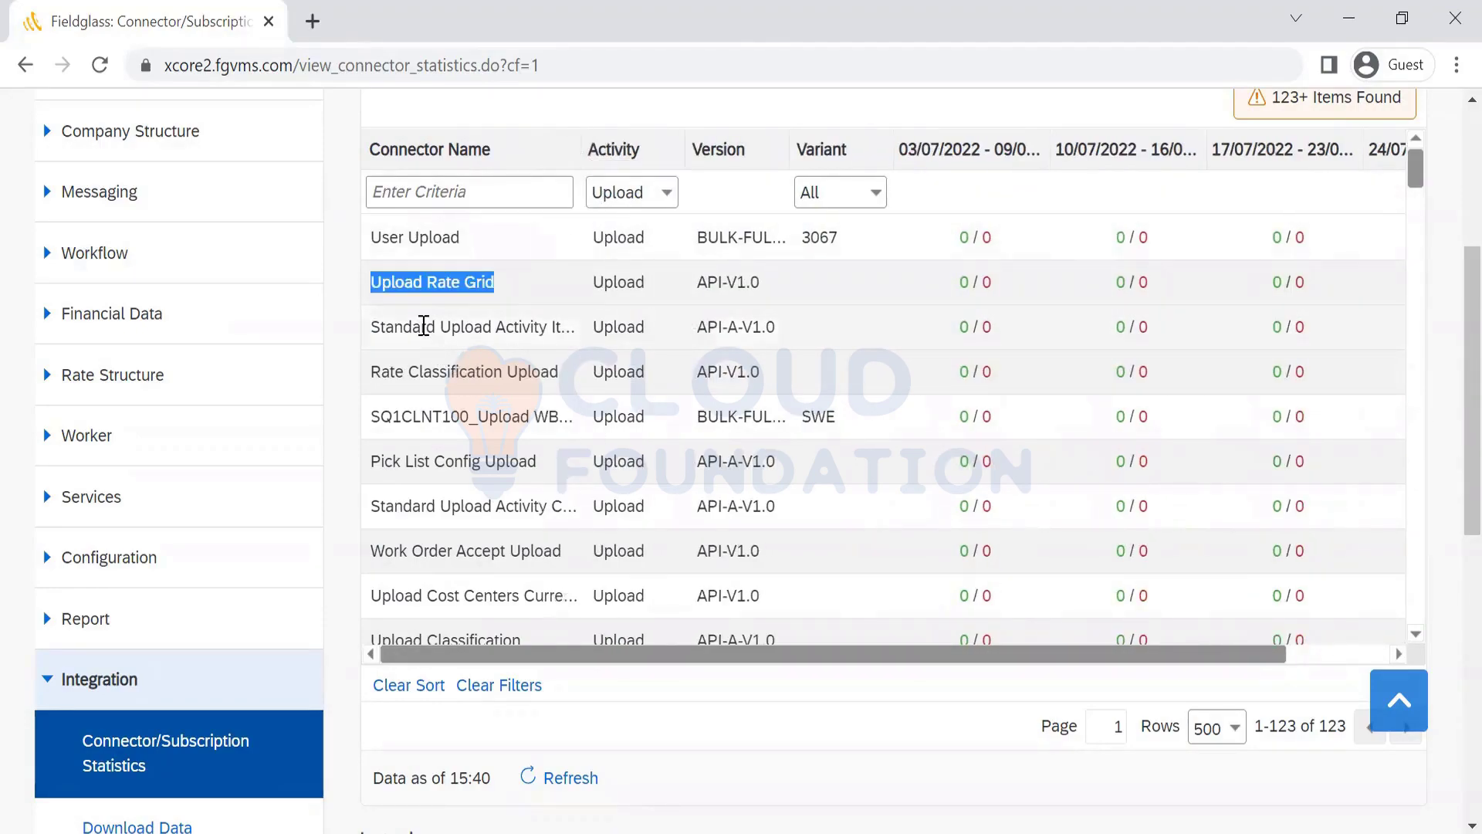
left_click_drag(580, 139, 652, 137)
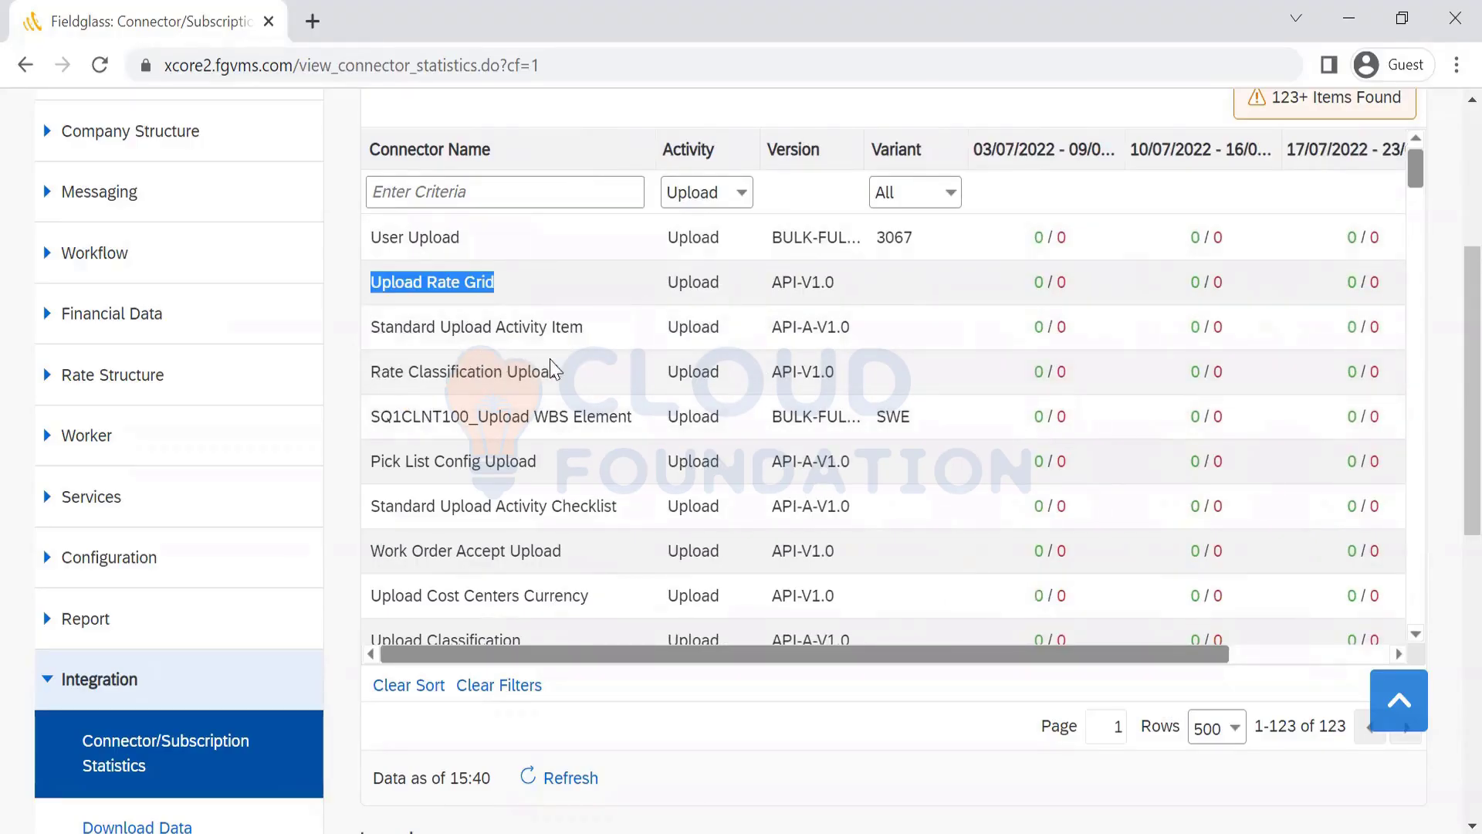
Review the upload connector names, from Rate Classification Upload down to Standard Upload Activity Checklist
left_click_drag(564, 378, 347, 394)
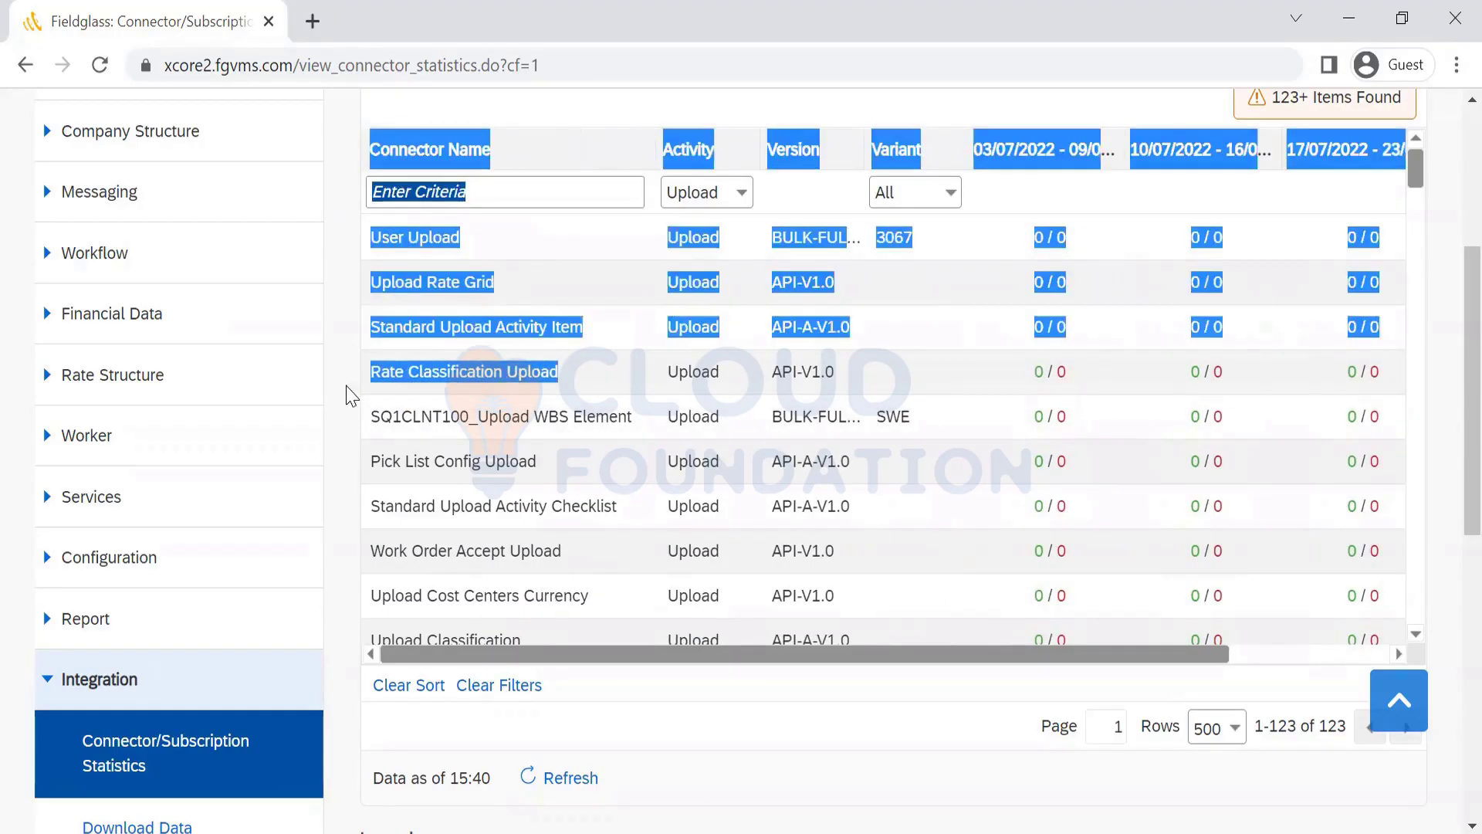
left_click(538, 439)
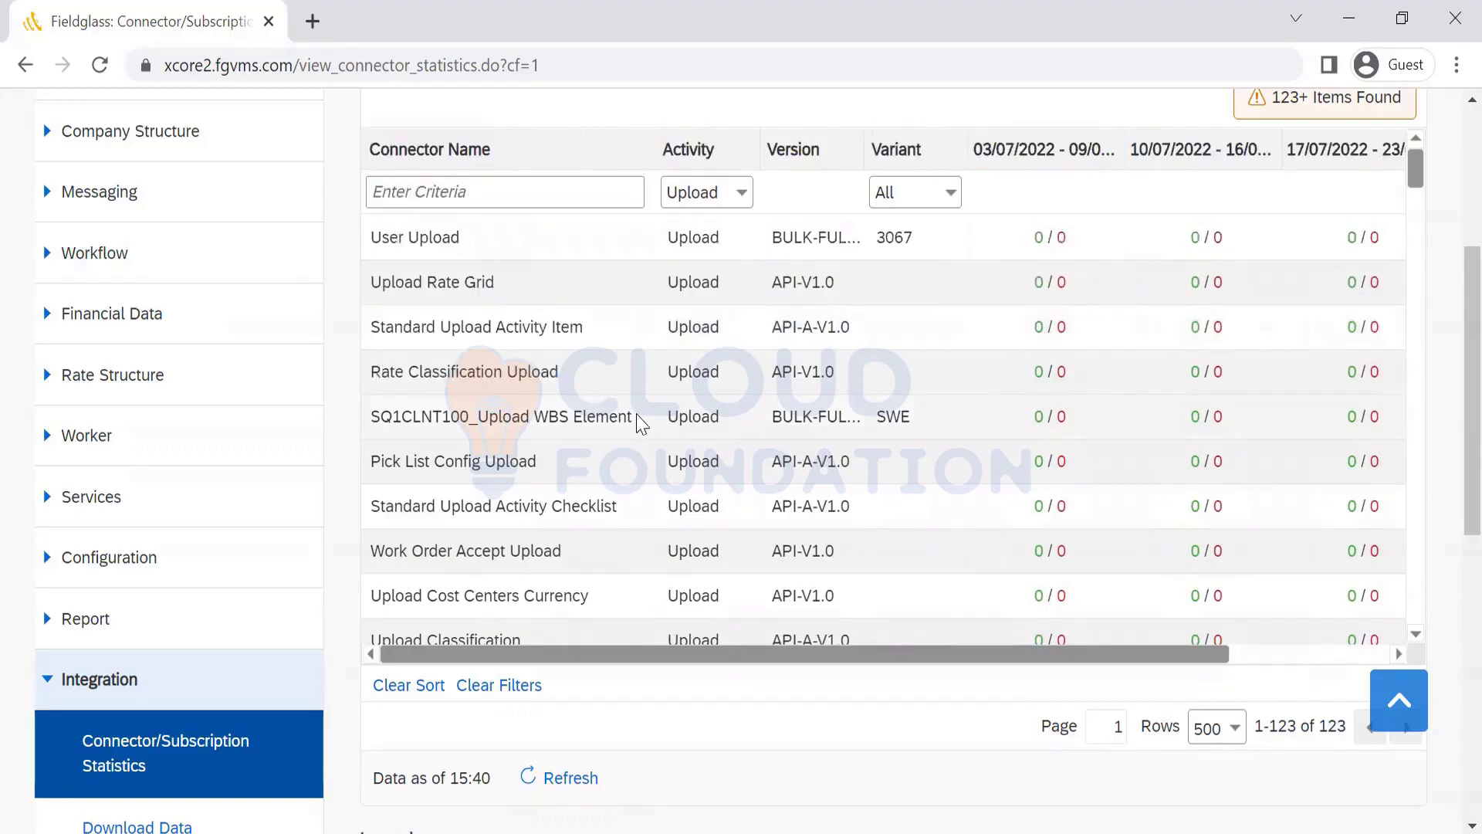
left_click_drag(638, 422, 372, 422)
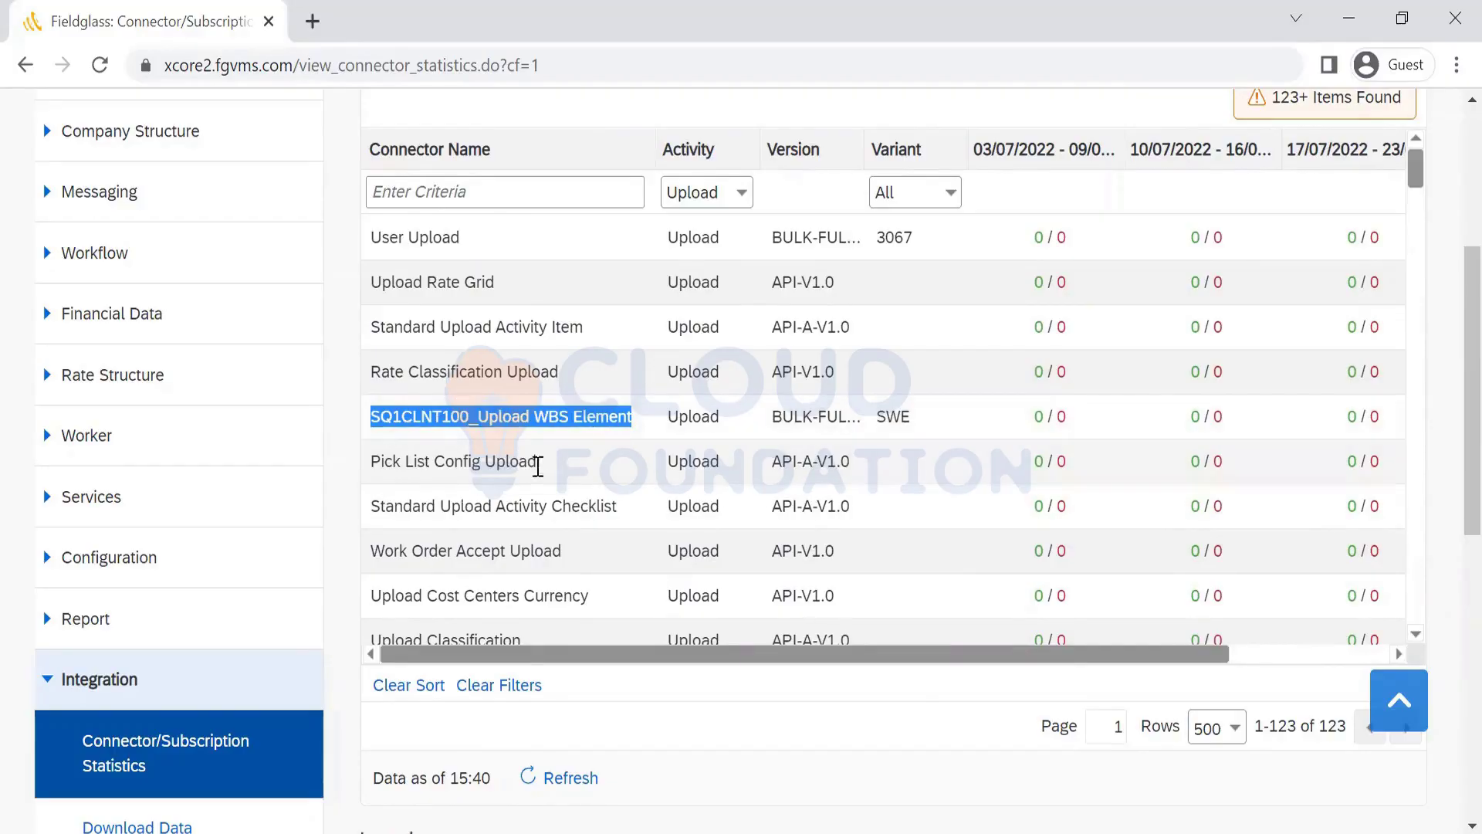
left_click_drag(540, 469, 367, 477)
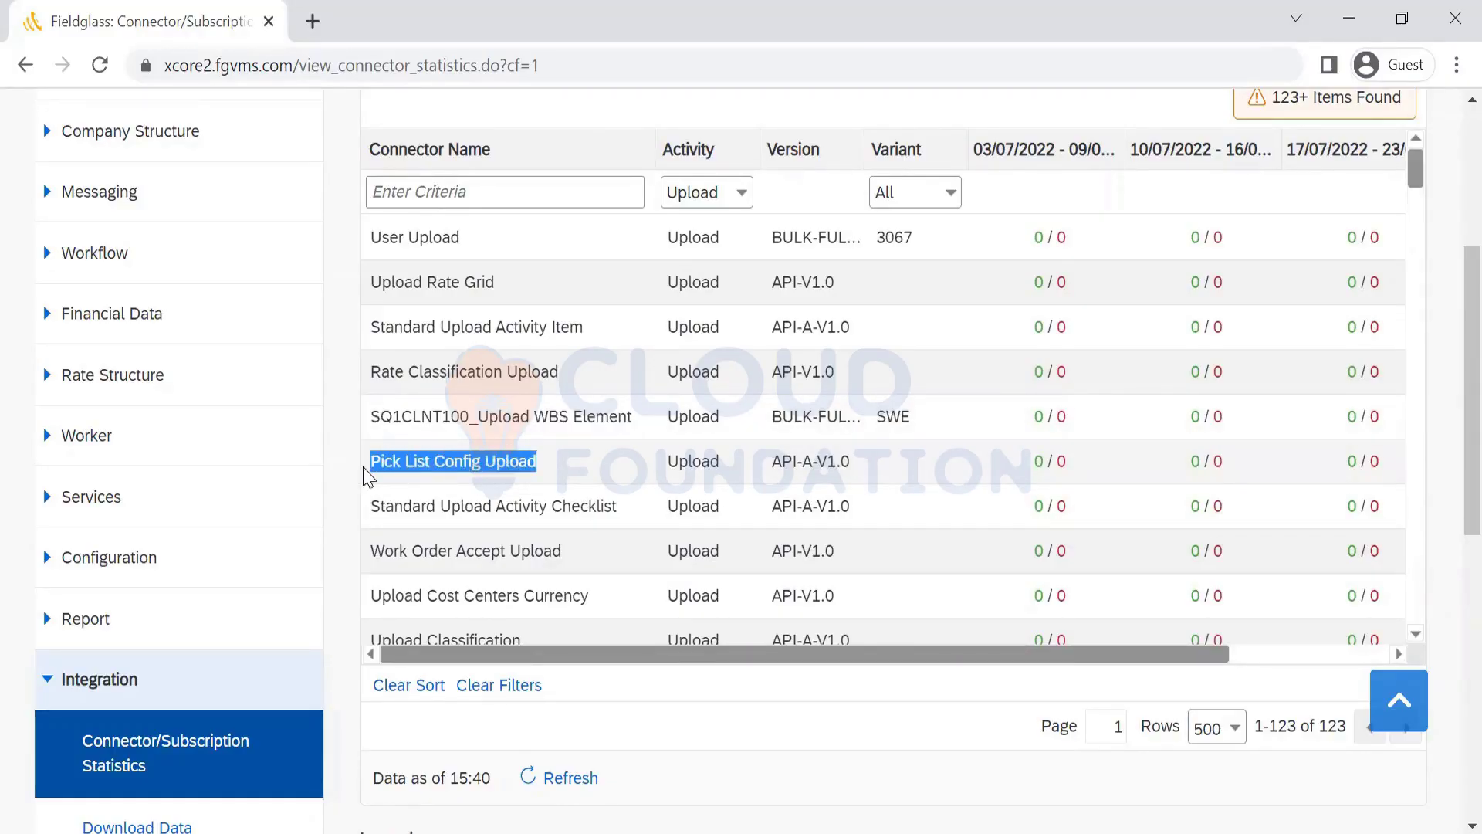
left_click(598, 508)
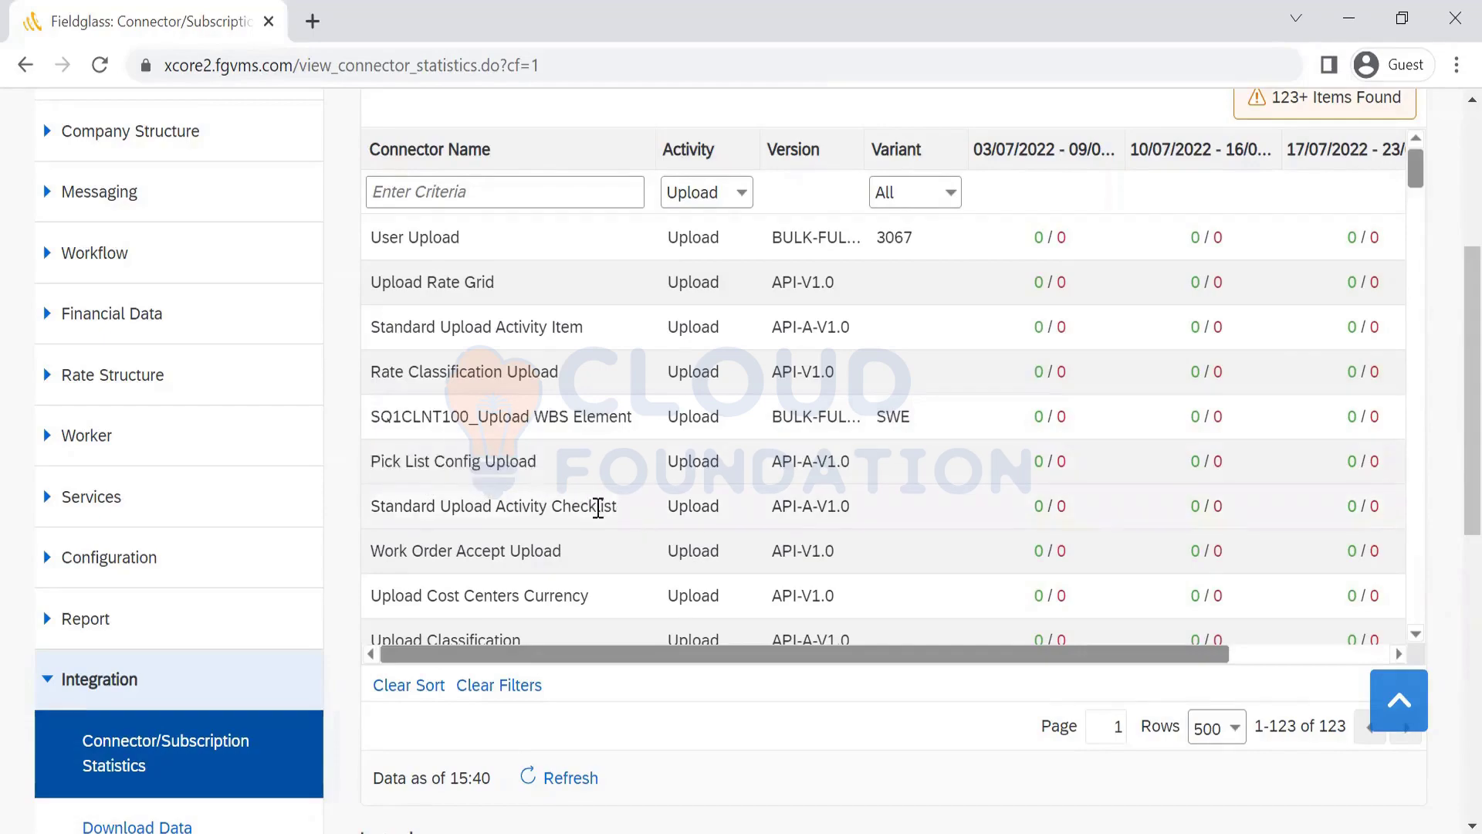
left_click_drag(598, 507, 284, 549)
left_click(615, 588)
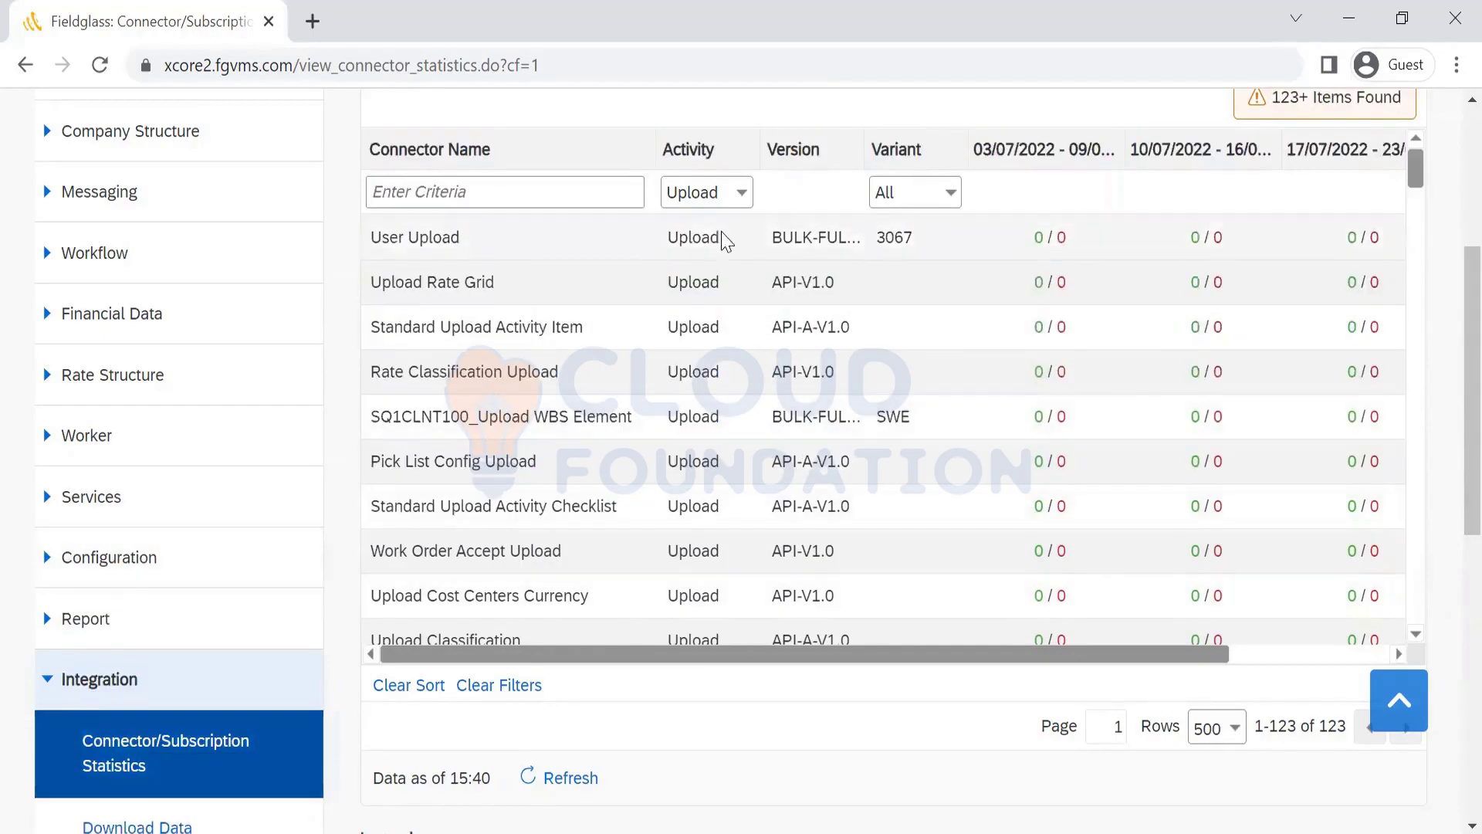
Filter the connector statistics to Download activities and look through the listed connector names
left_click(746, 195)
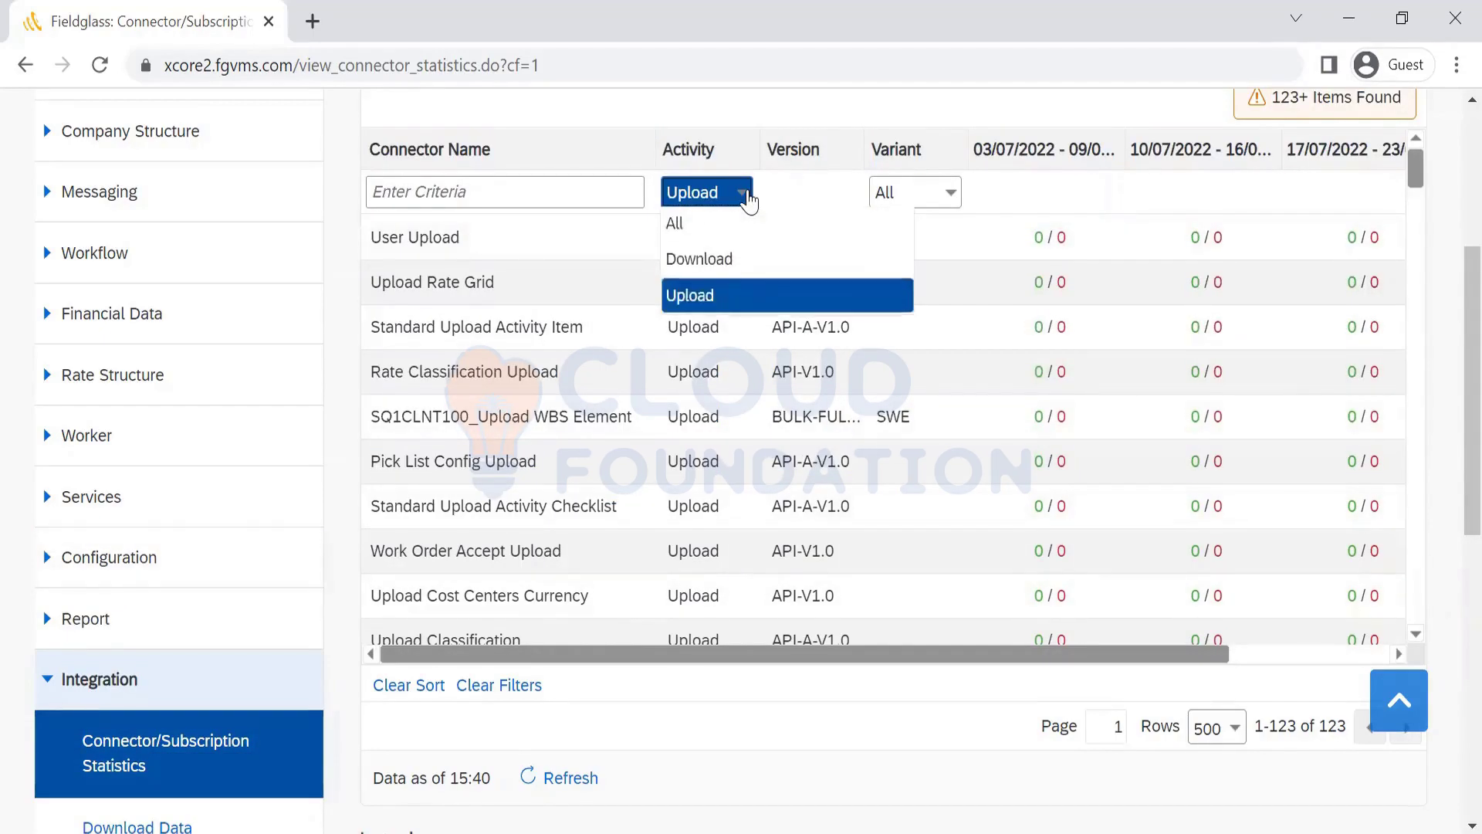
left_click(741, 265)
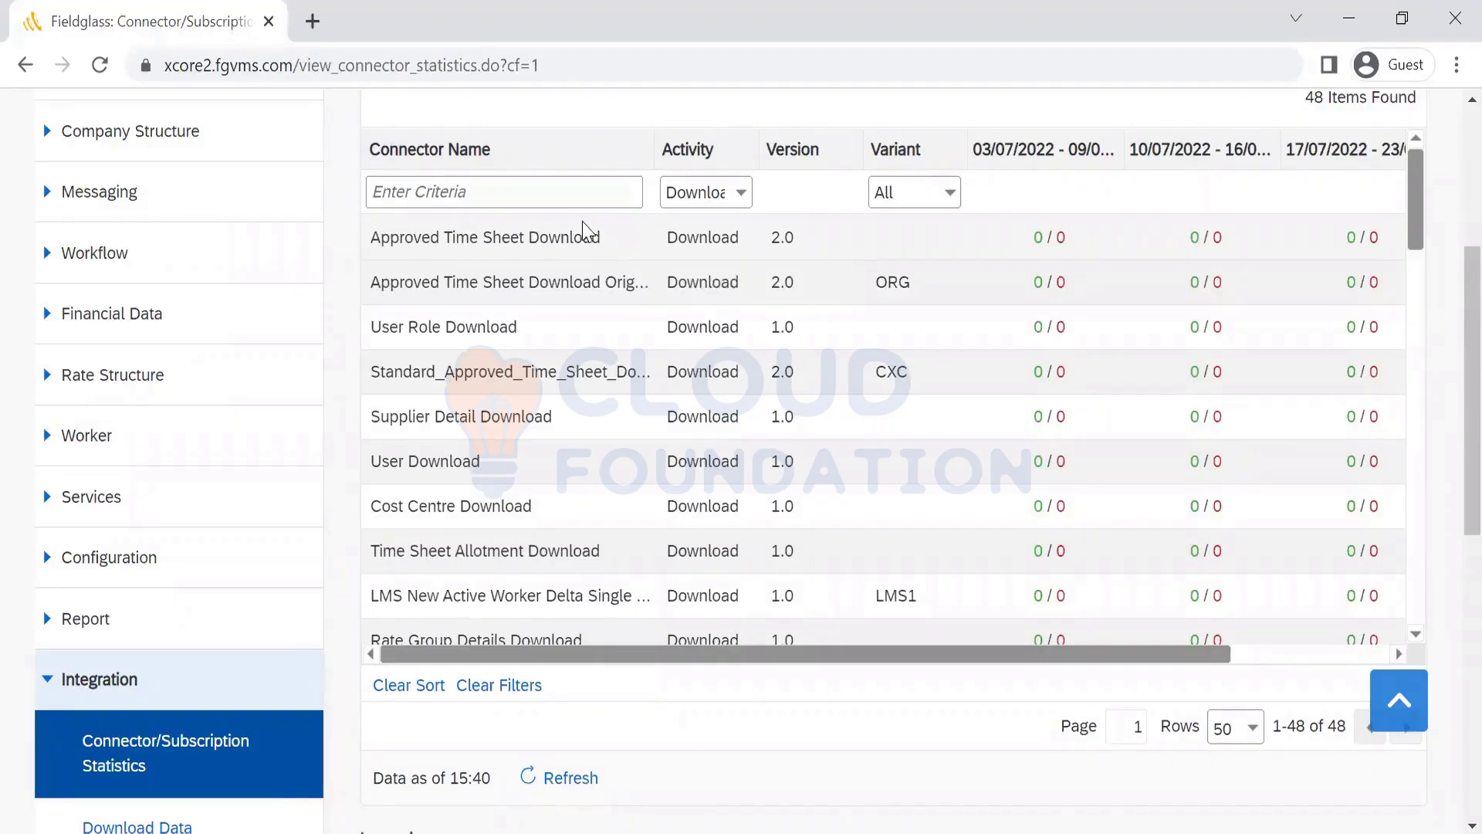
left_click_drag(618, 245, 364, 249)
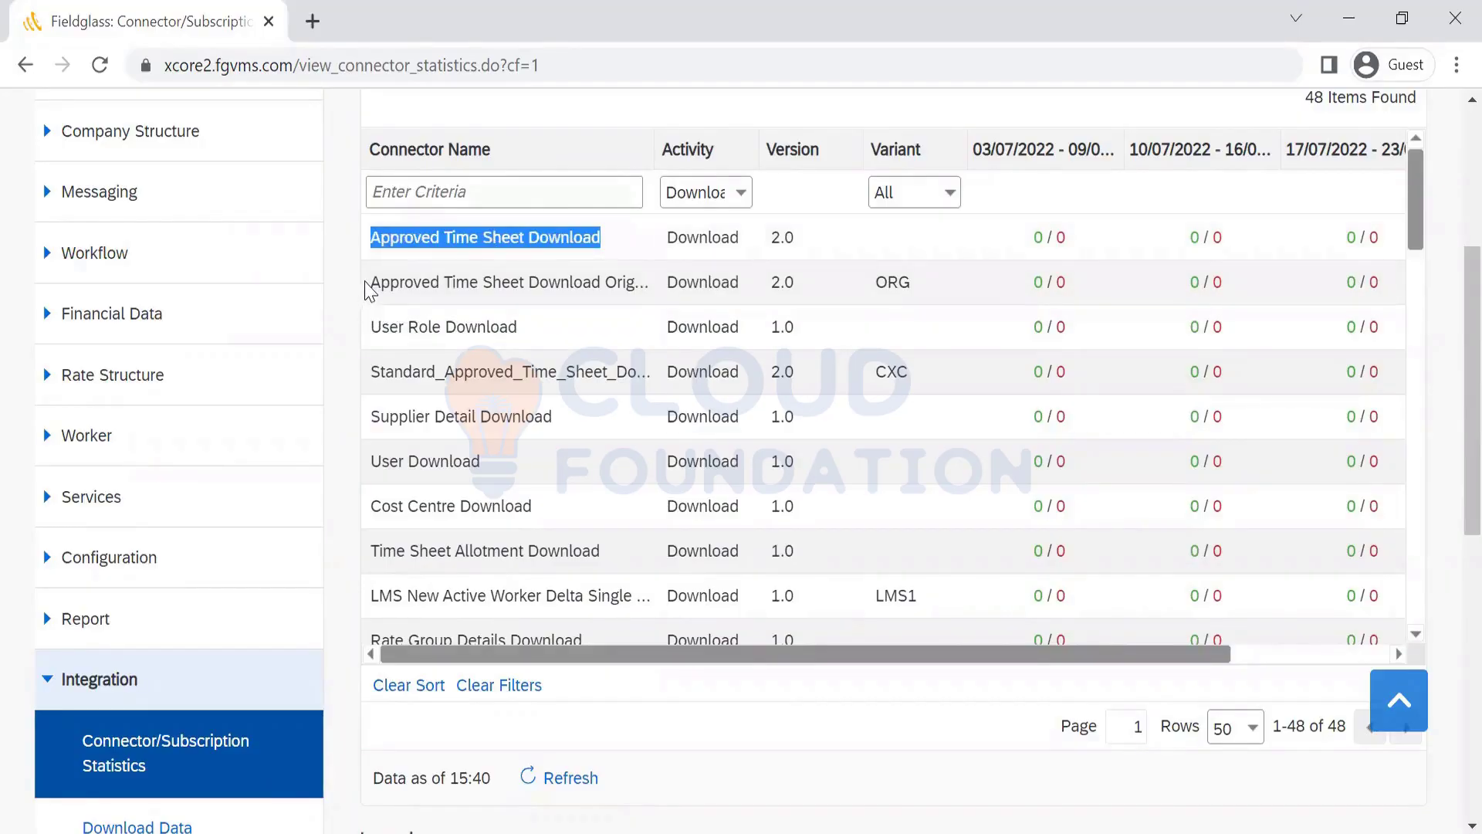
left_click_drag(367, 285, 647, 309)
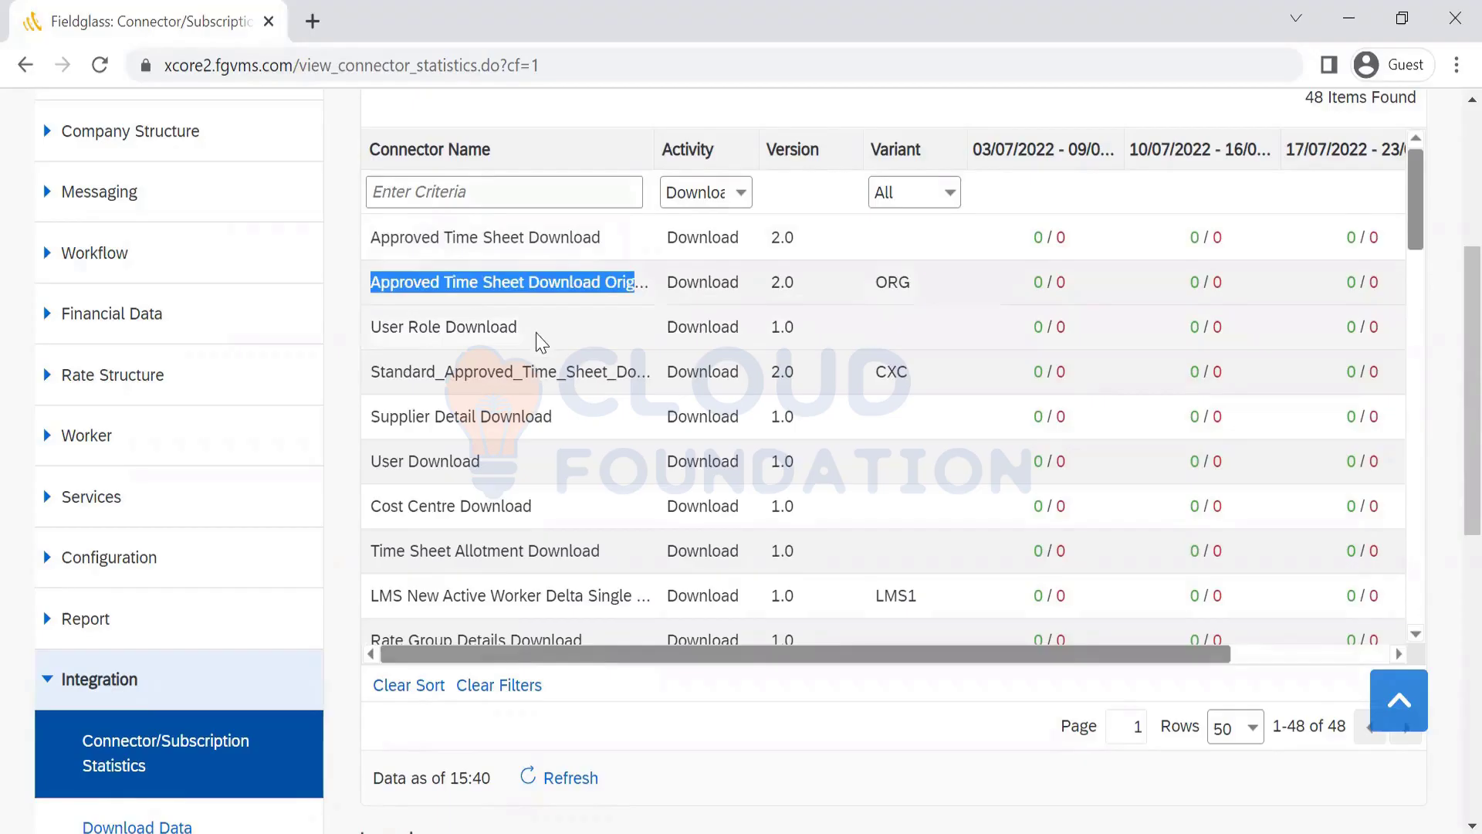
left_click_drag(535, 338, 369, 344)
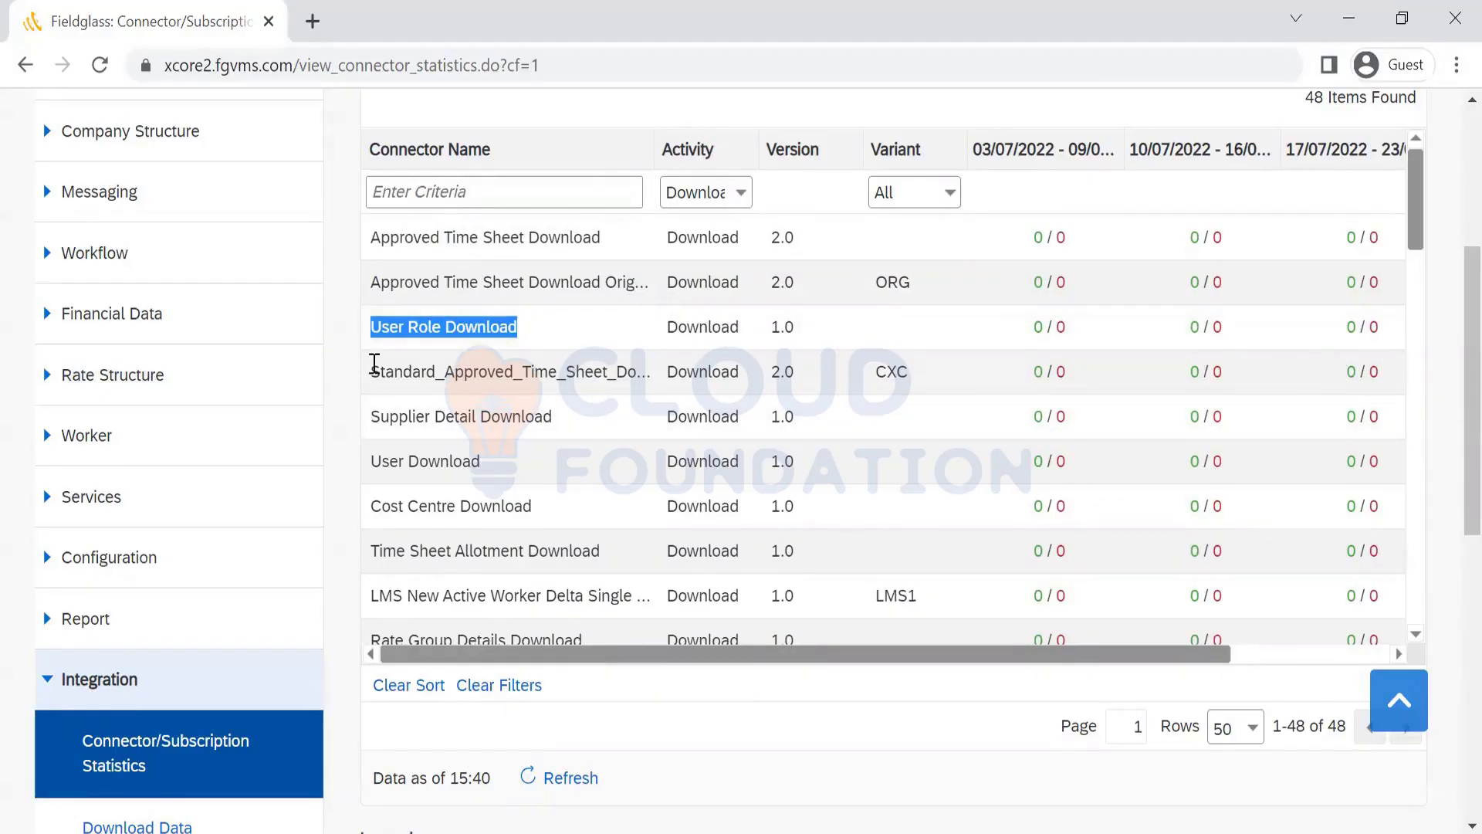
left_click_drag(375, 365, 352, 452)
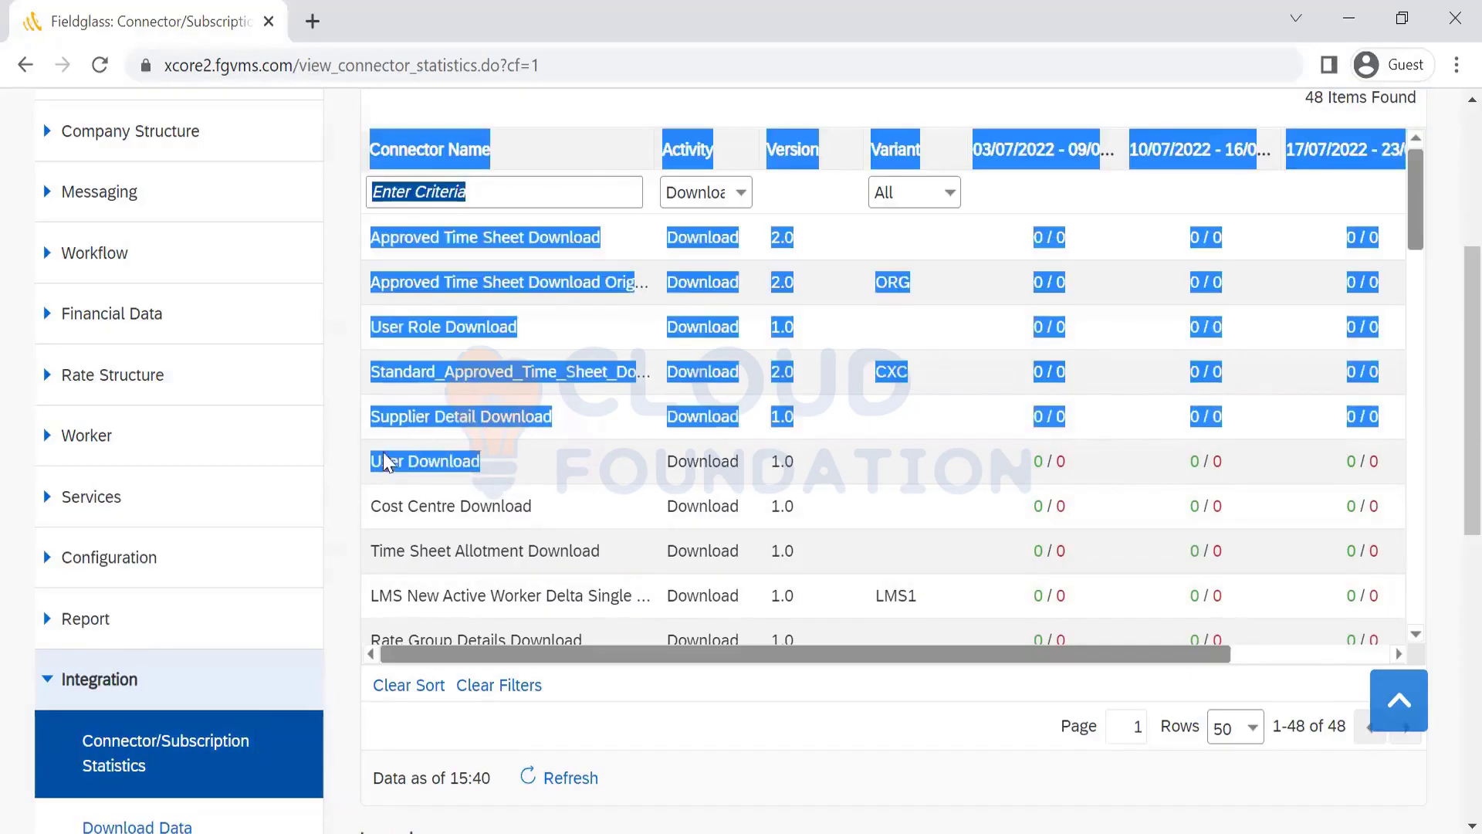
left_click(539, 460)
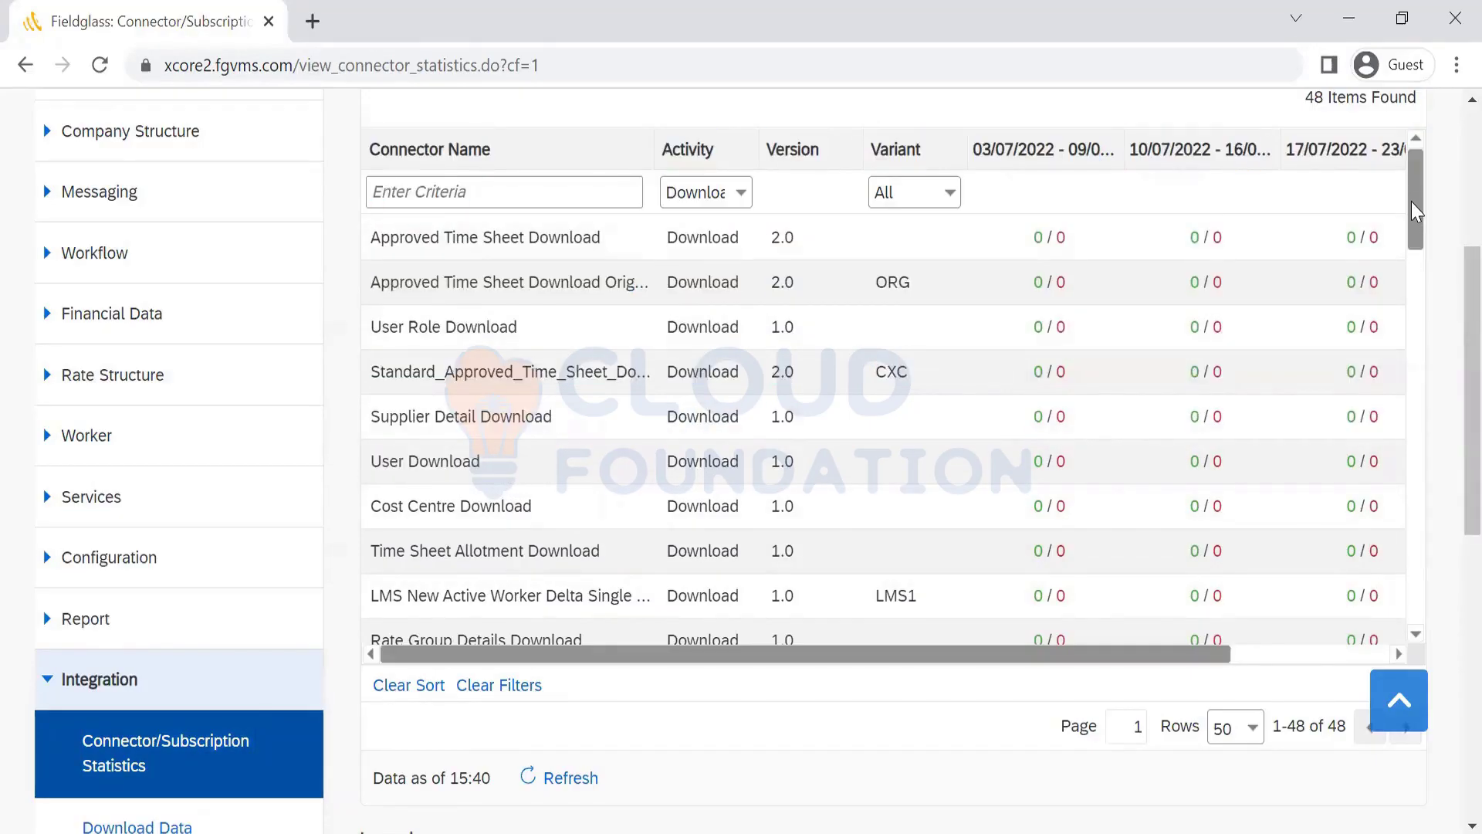
left_click_drag(1418, 207, 1422, 314)
left_click_drag(1424, 392, 1426, 97)
Switch the statistics from Integration to Subscriptions and filter the subscriptions to Download activities
scroll(1451, 135, "up", 5)
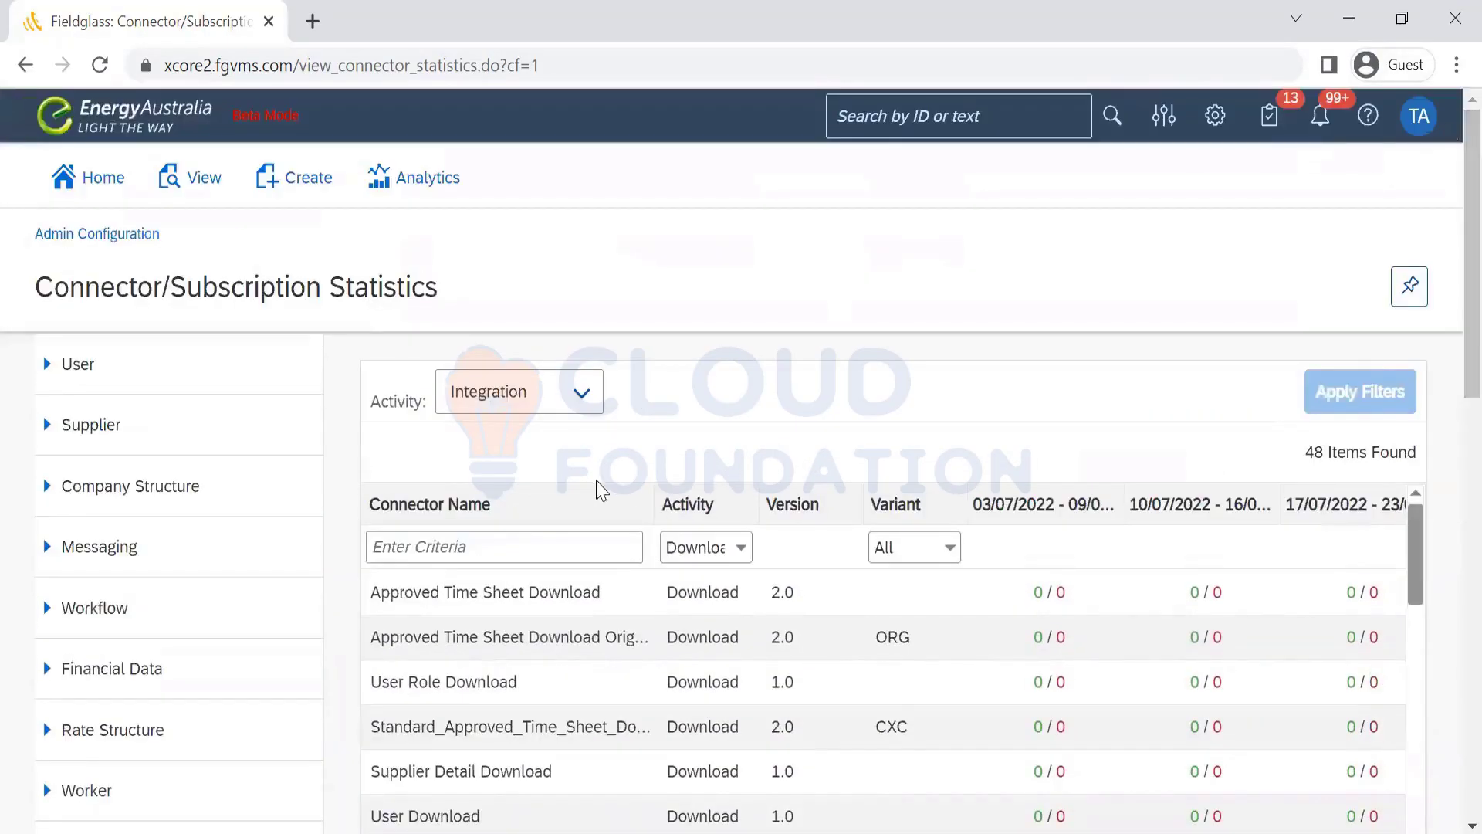
left_click(585, 395)
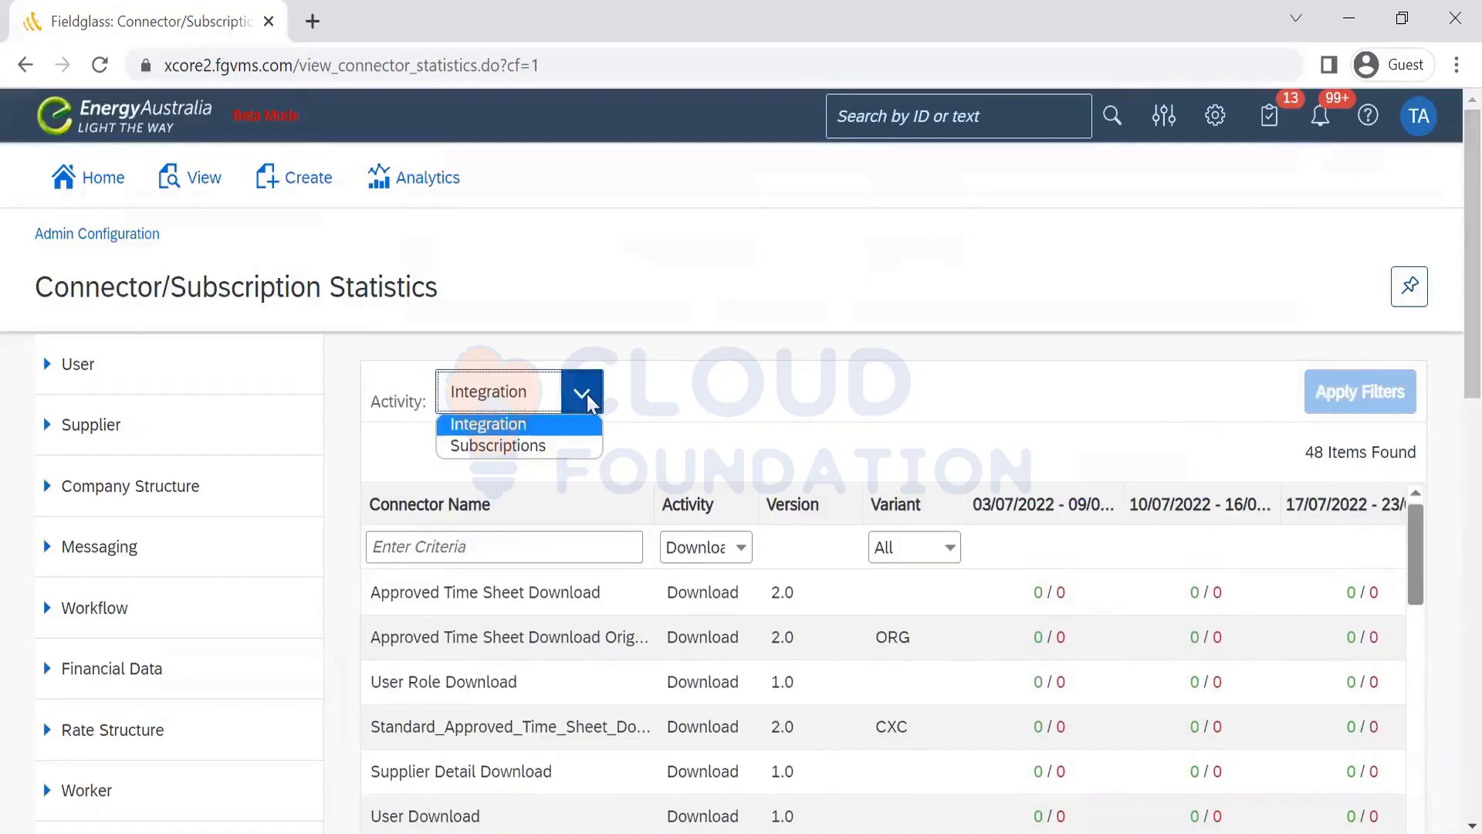
left_click(543, 448)
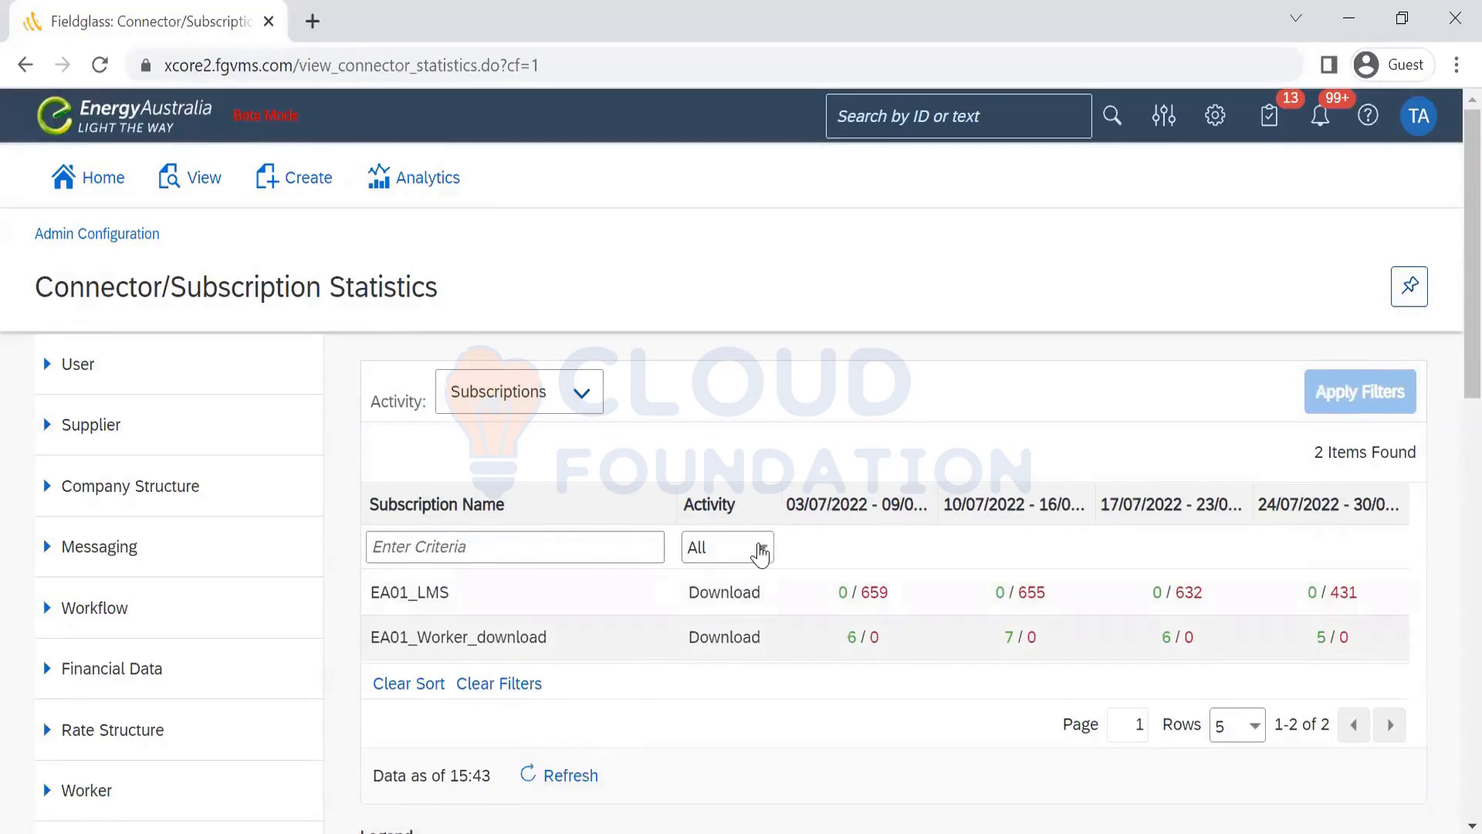
left_click(759, 550)
left_click(759, 551)
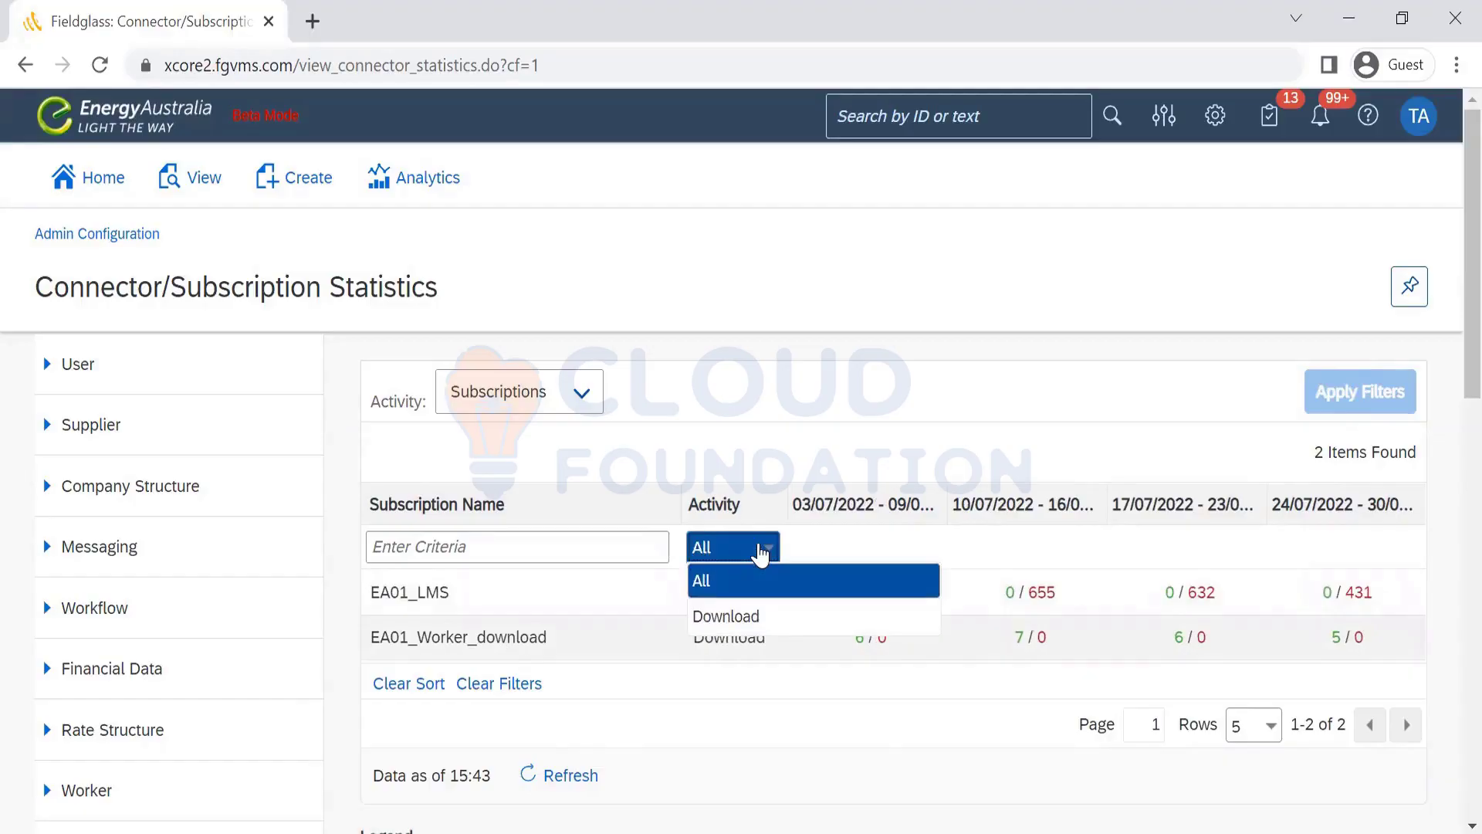
left_click(745, 625)
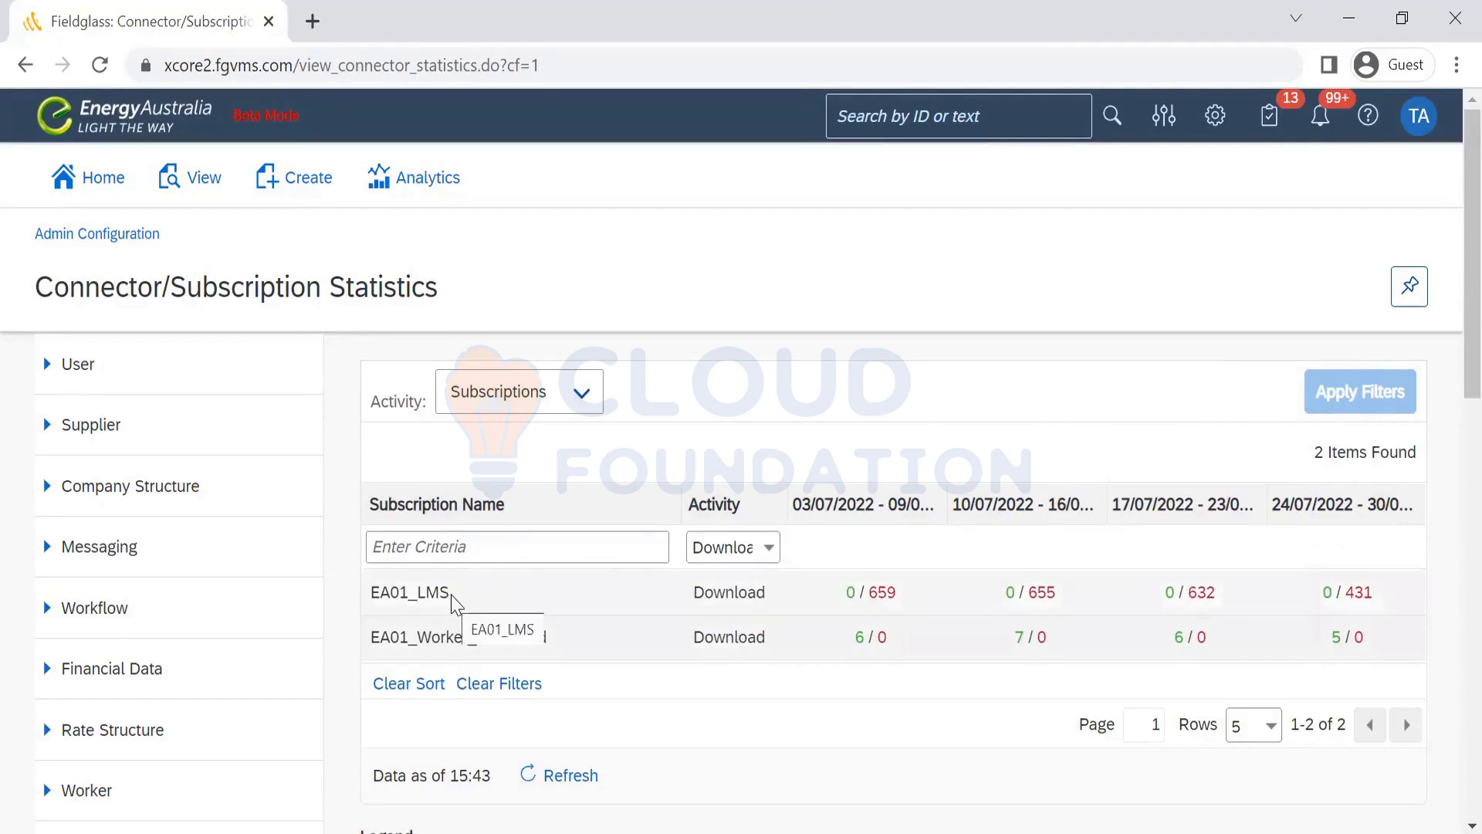
Examine the EA01_LMS and EA01_Worker_download subscriptions and the legend explaining the green and red run counts
left_click_drag(451, 602, 365, 602)
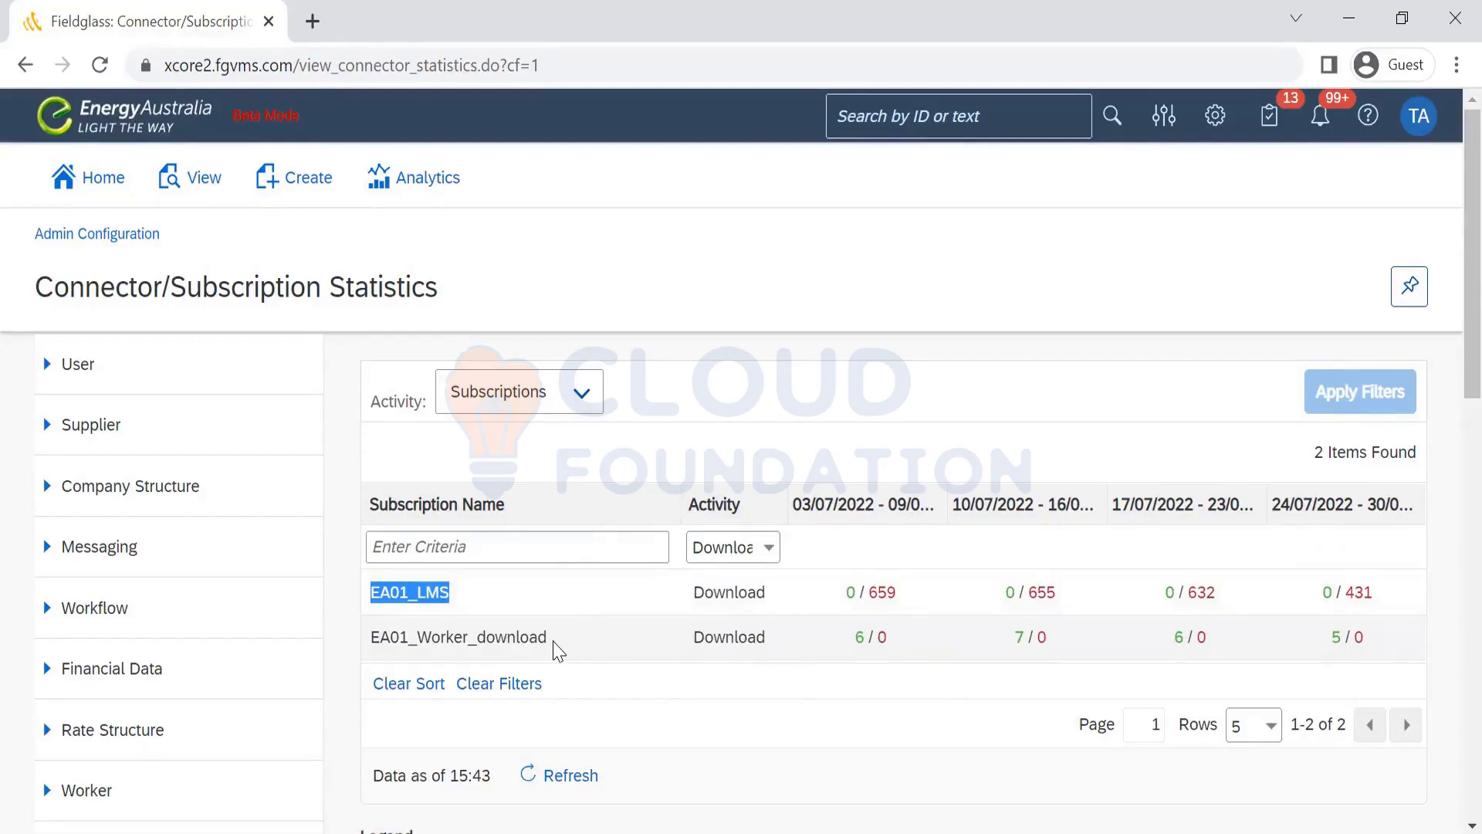
left_click_drag(552, 641, 372, 638)
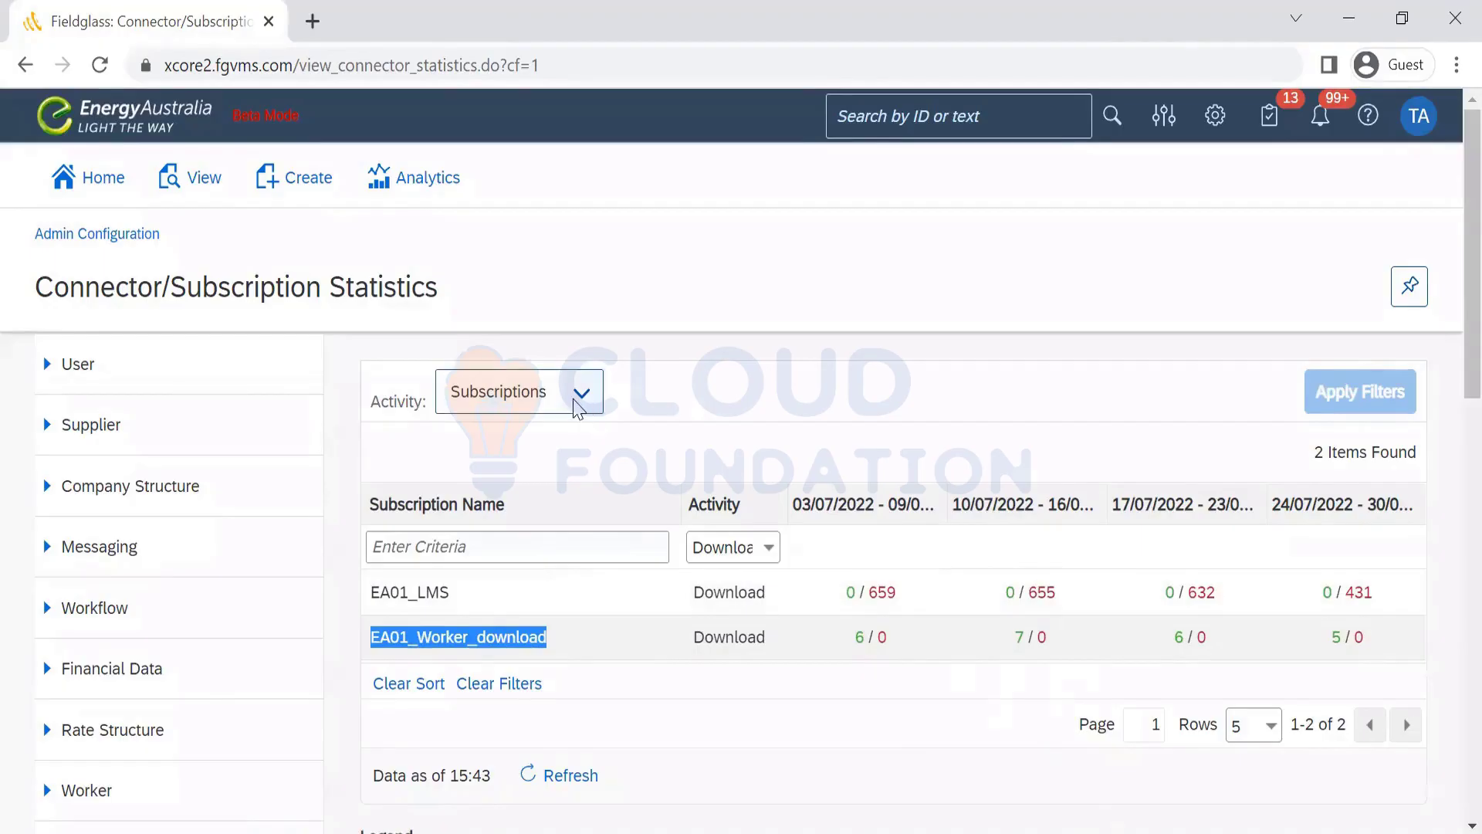
left_click(571, 403)
left_click(619, 417)
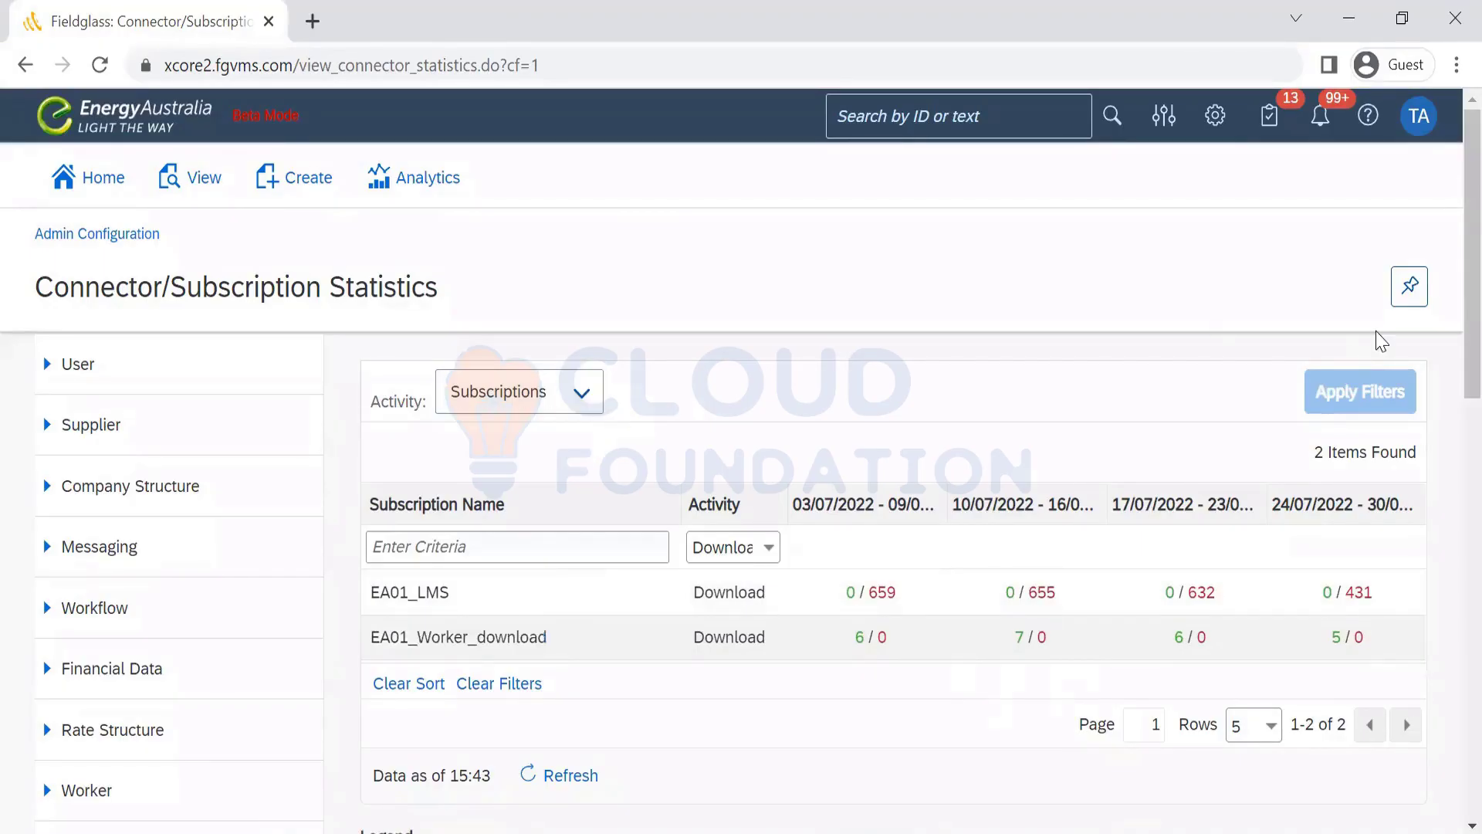
scroll(1449, 316, "down", 5)
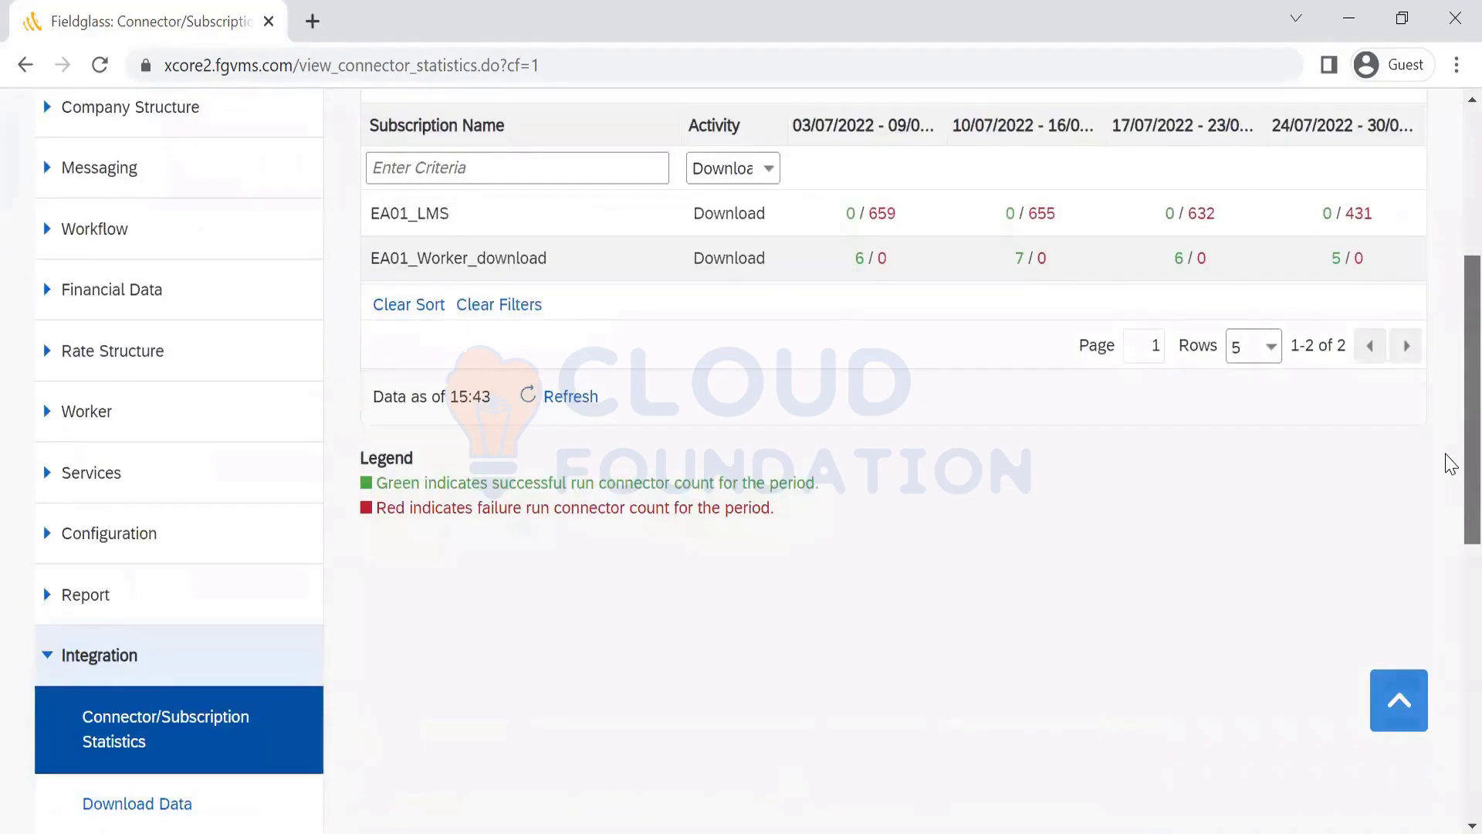
scroll(1449, 463, "down", 1)
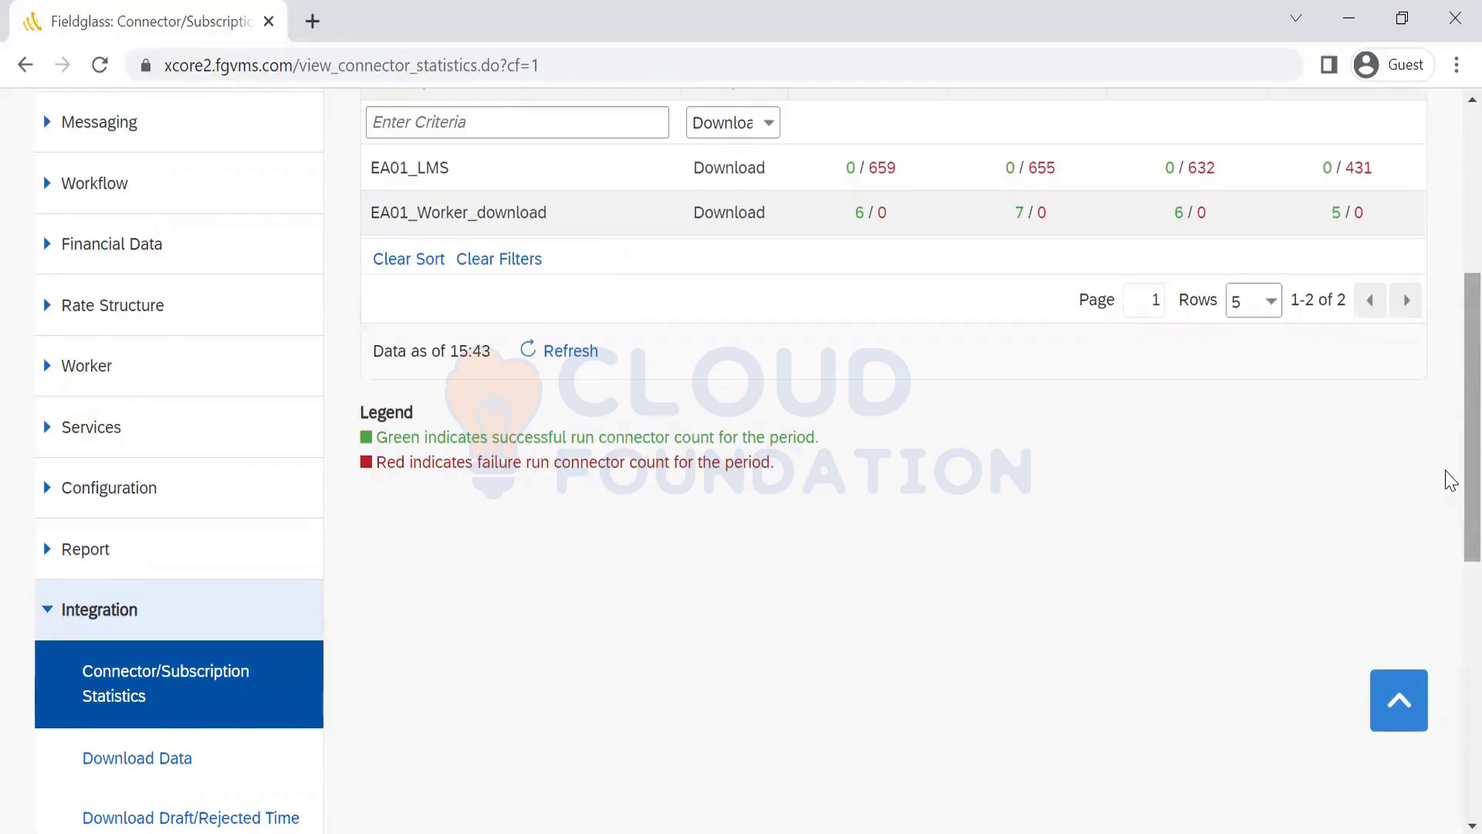
Open the Download Data list of the Integration section and look through its active connectors
scroll(1450, 486, "down", 5)
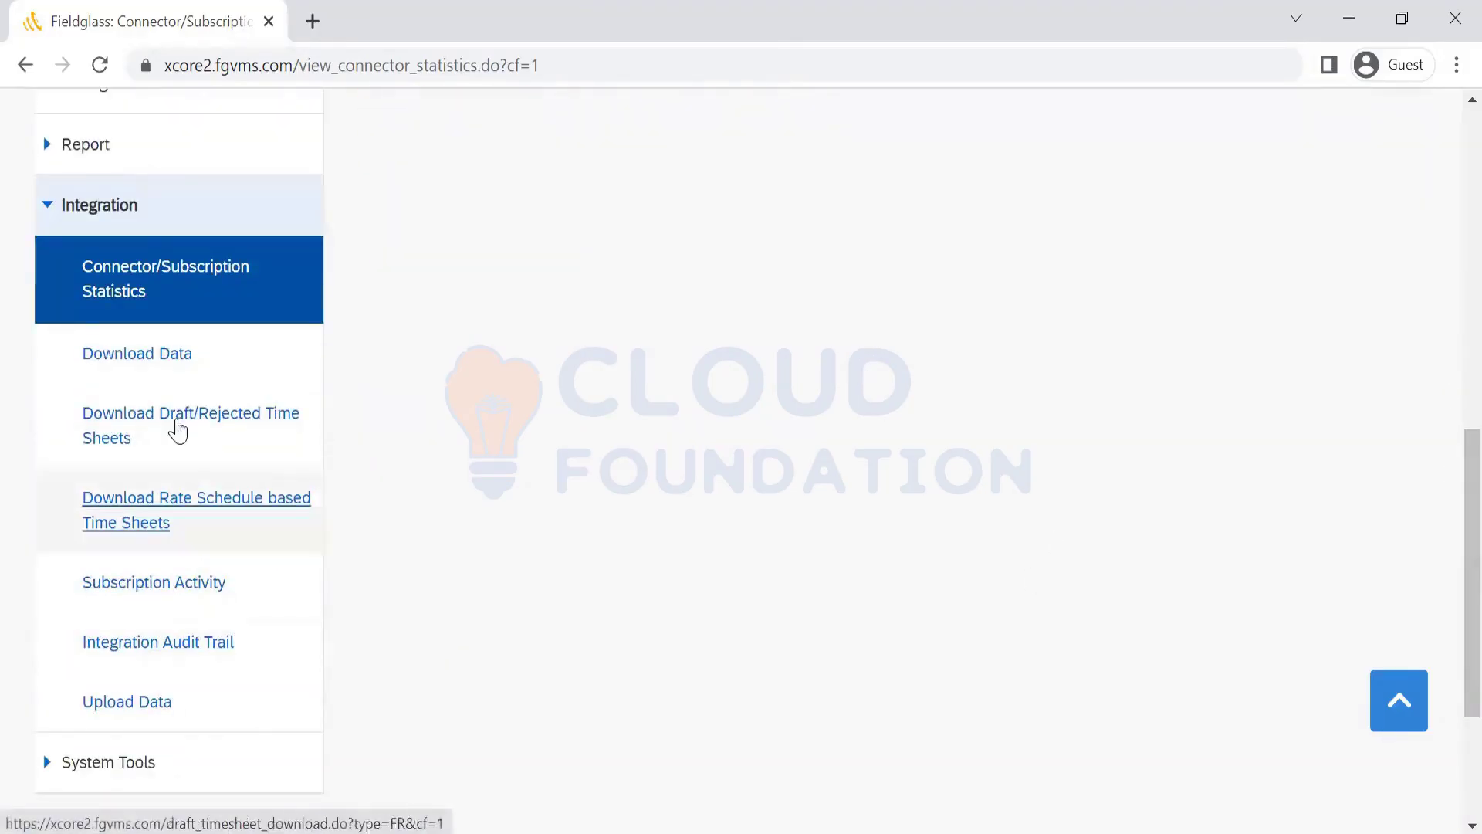
left_click(137, 353)
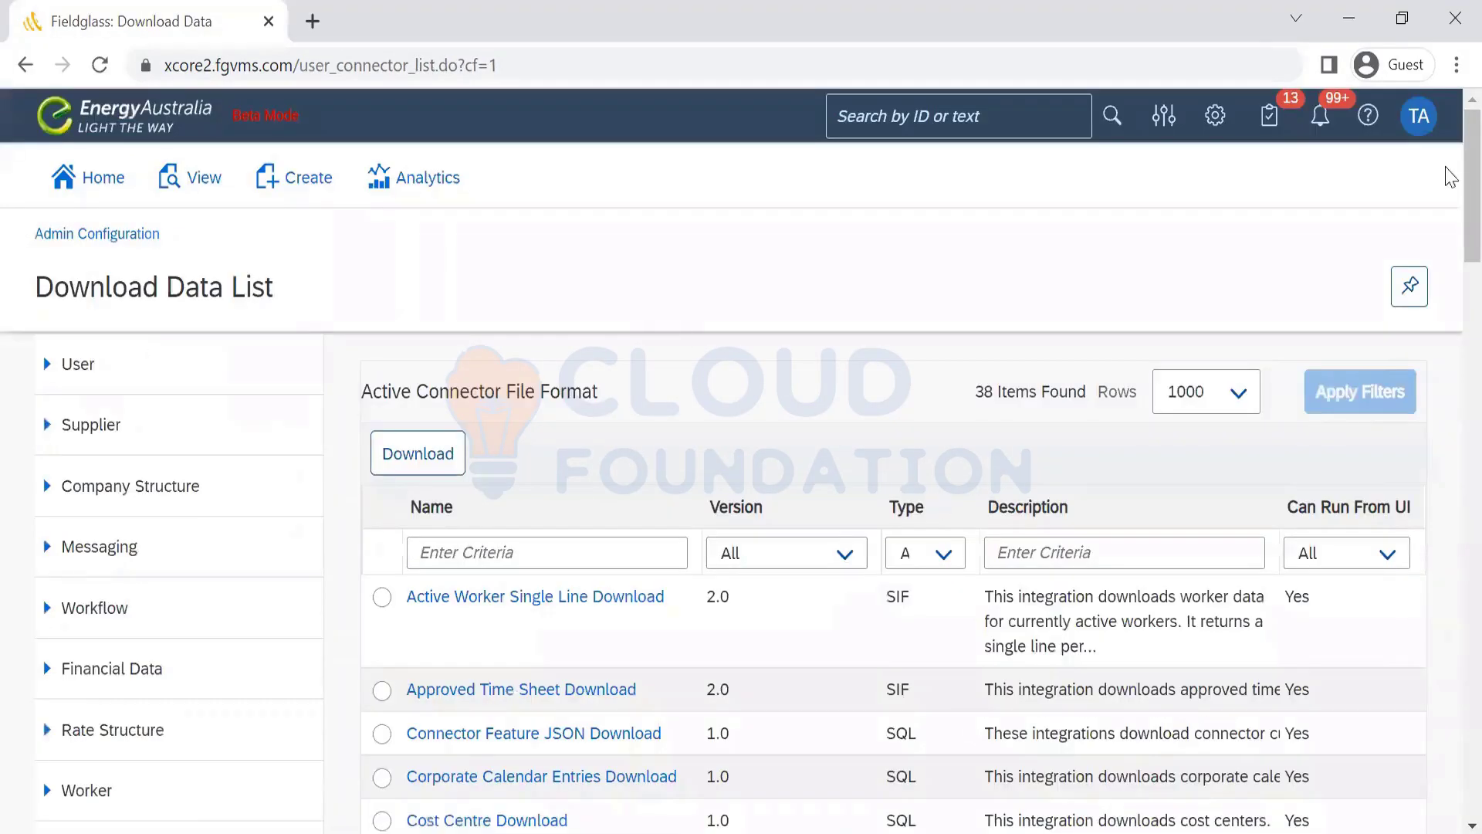
scroll(232, 247, "down", 10)
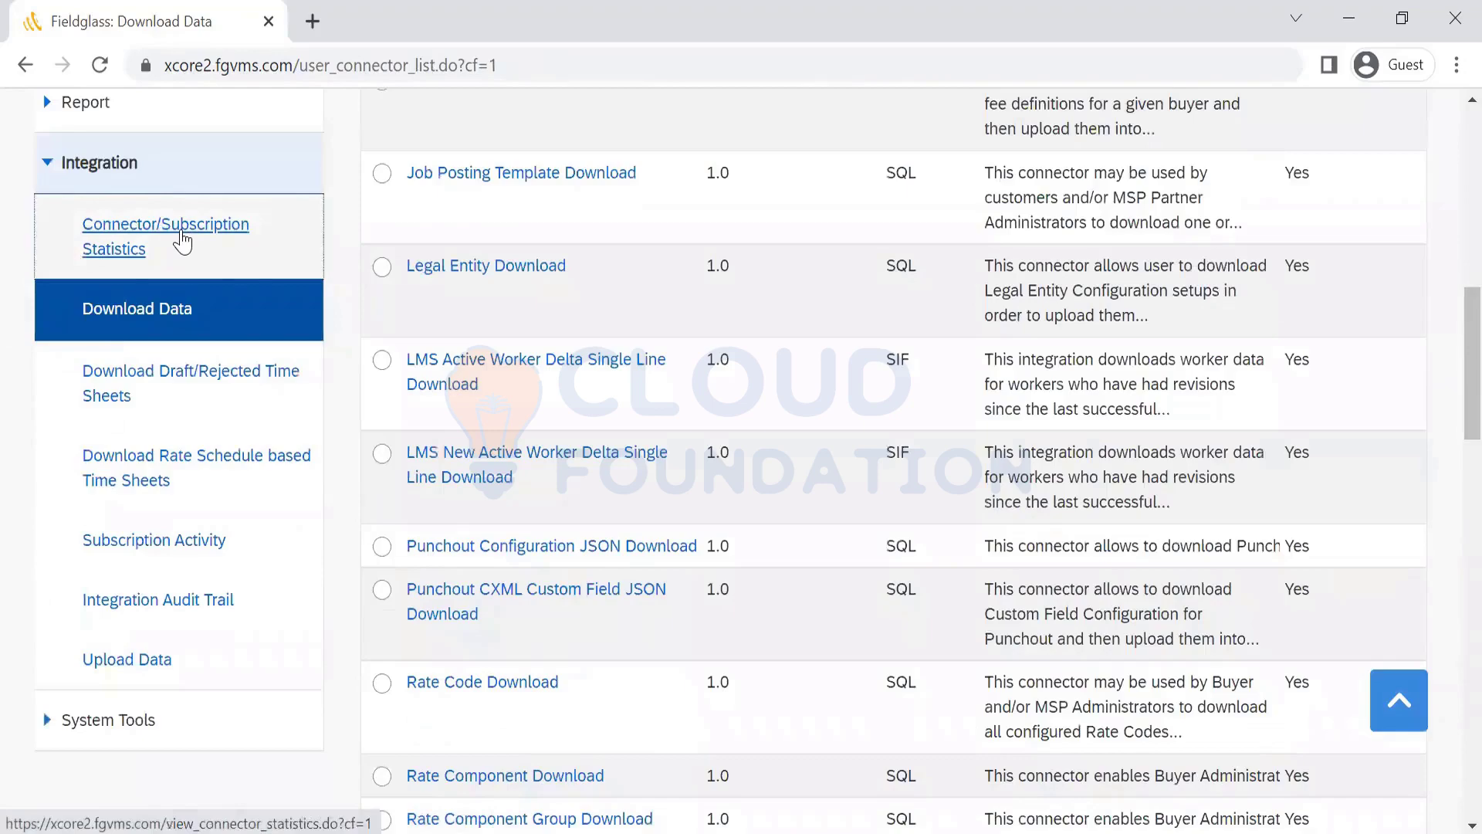
Return to the Connector/Subscription Statistics page and look over the download connectors and the run count legend
left_click(183, 242)
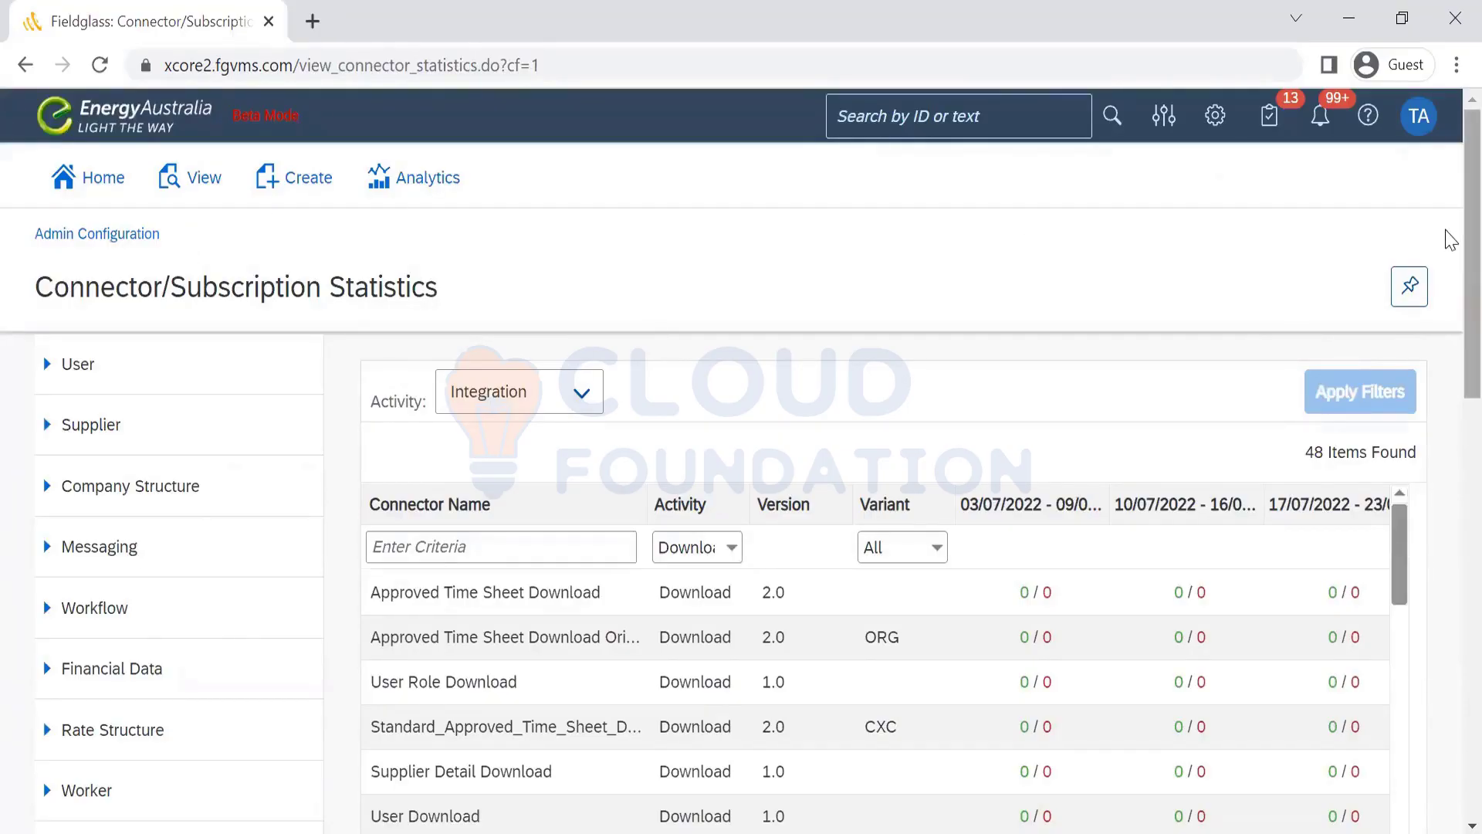
scroll(1451, 405, "down", 5)
scroll(1451, 455, "down", 4)
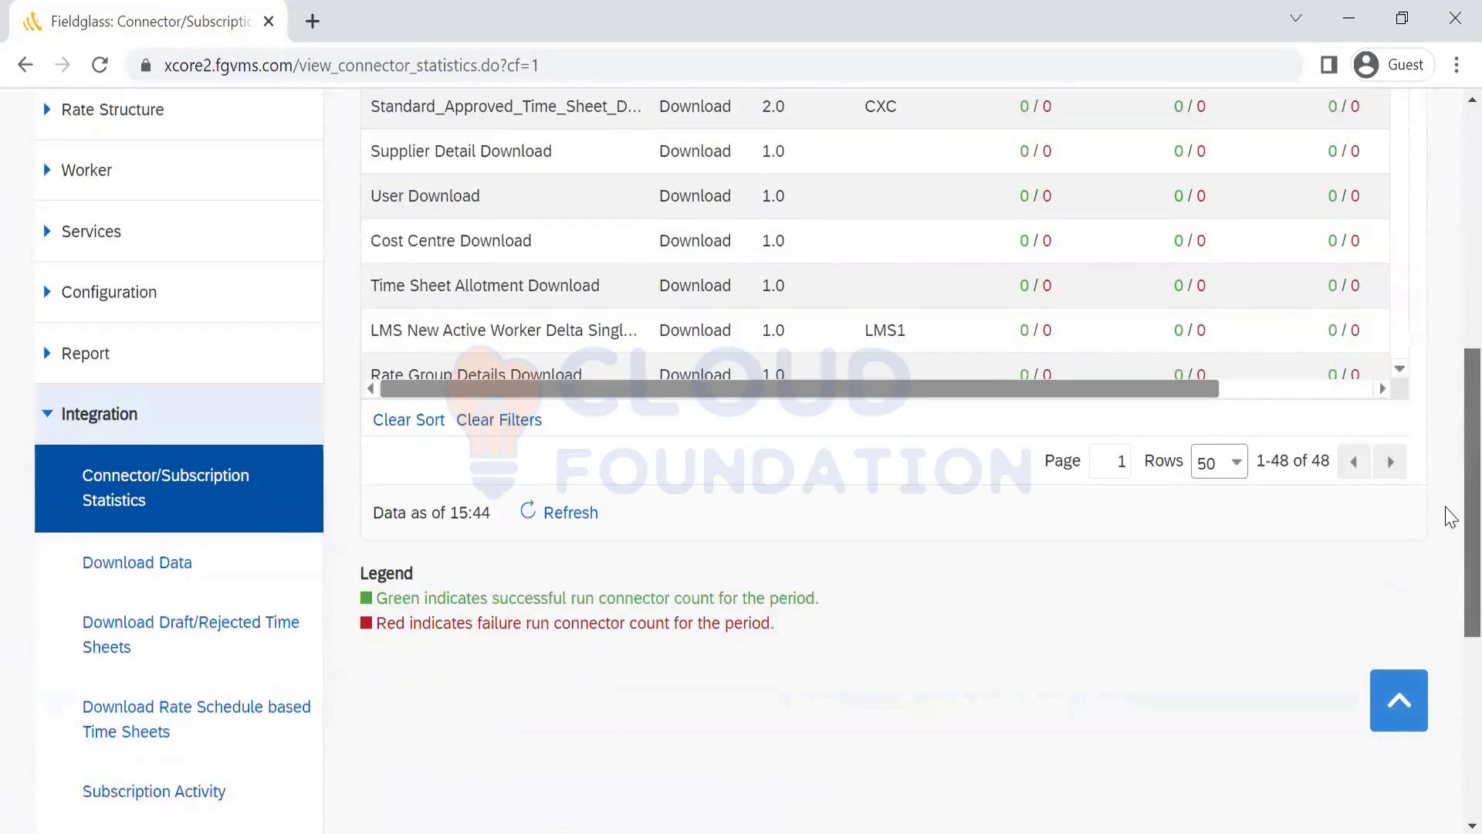
scroll(1450, 533, "down", 1)
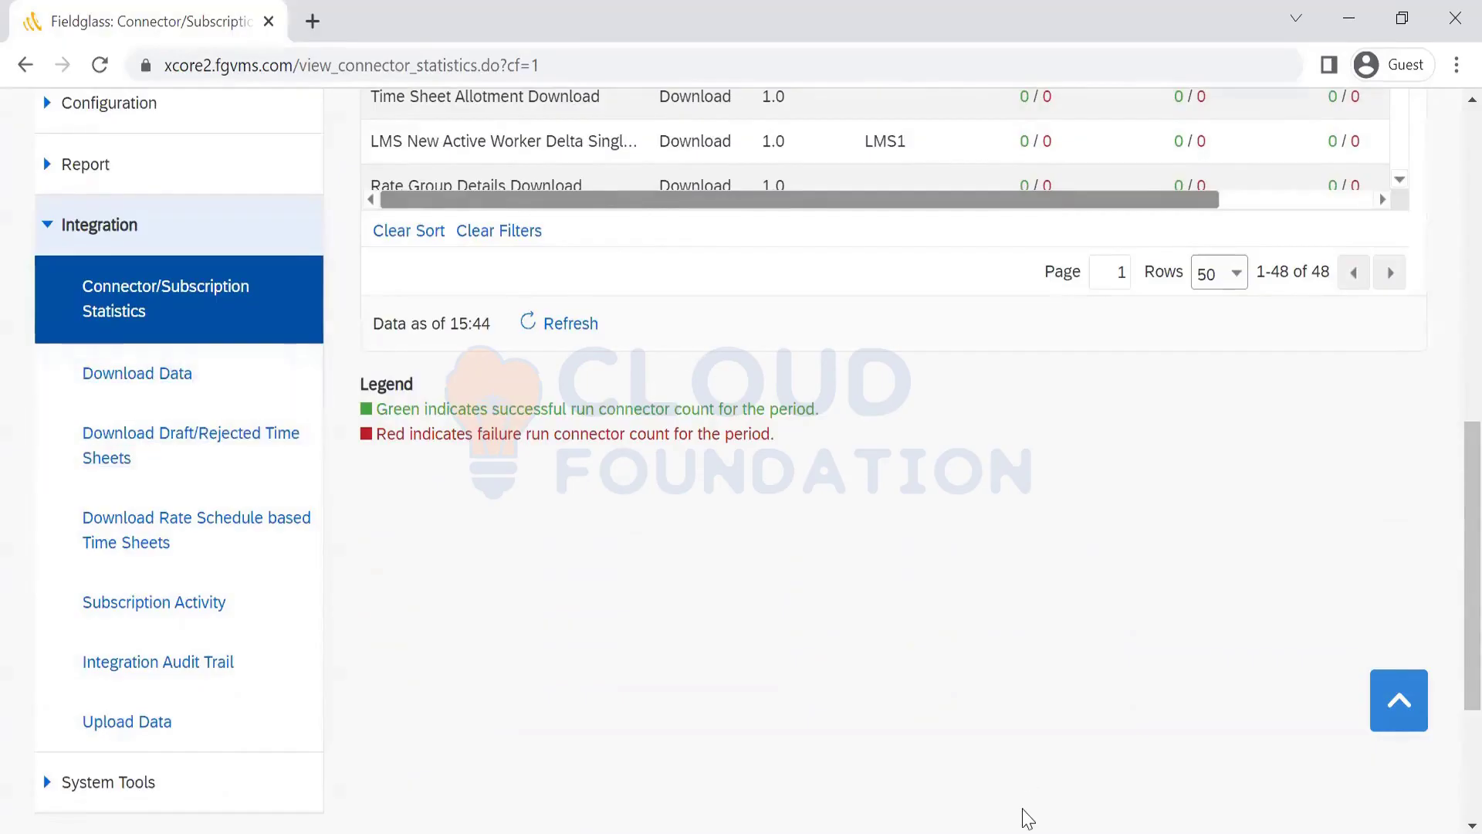
Reopen the Download Data list and look through the connector names, types and descriptions
left_click(107, 376)
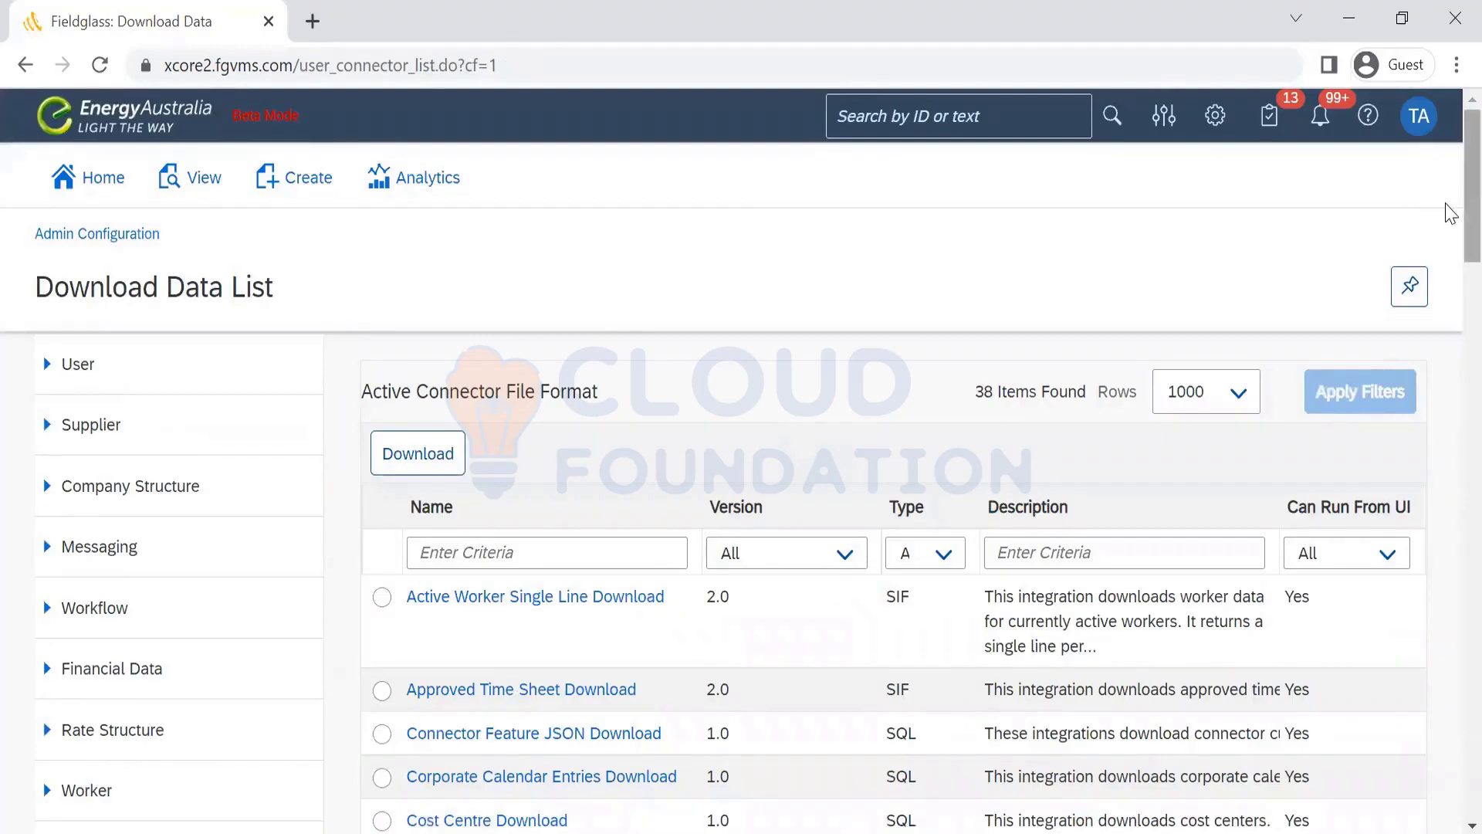
scroll(1449, 267, "down", 1)
scroll(1450, 266, "down", 9)
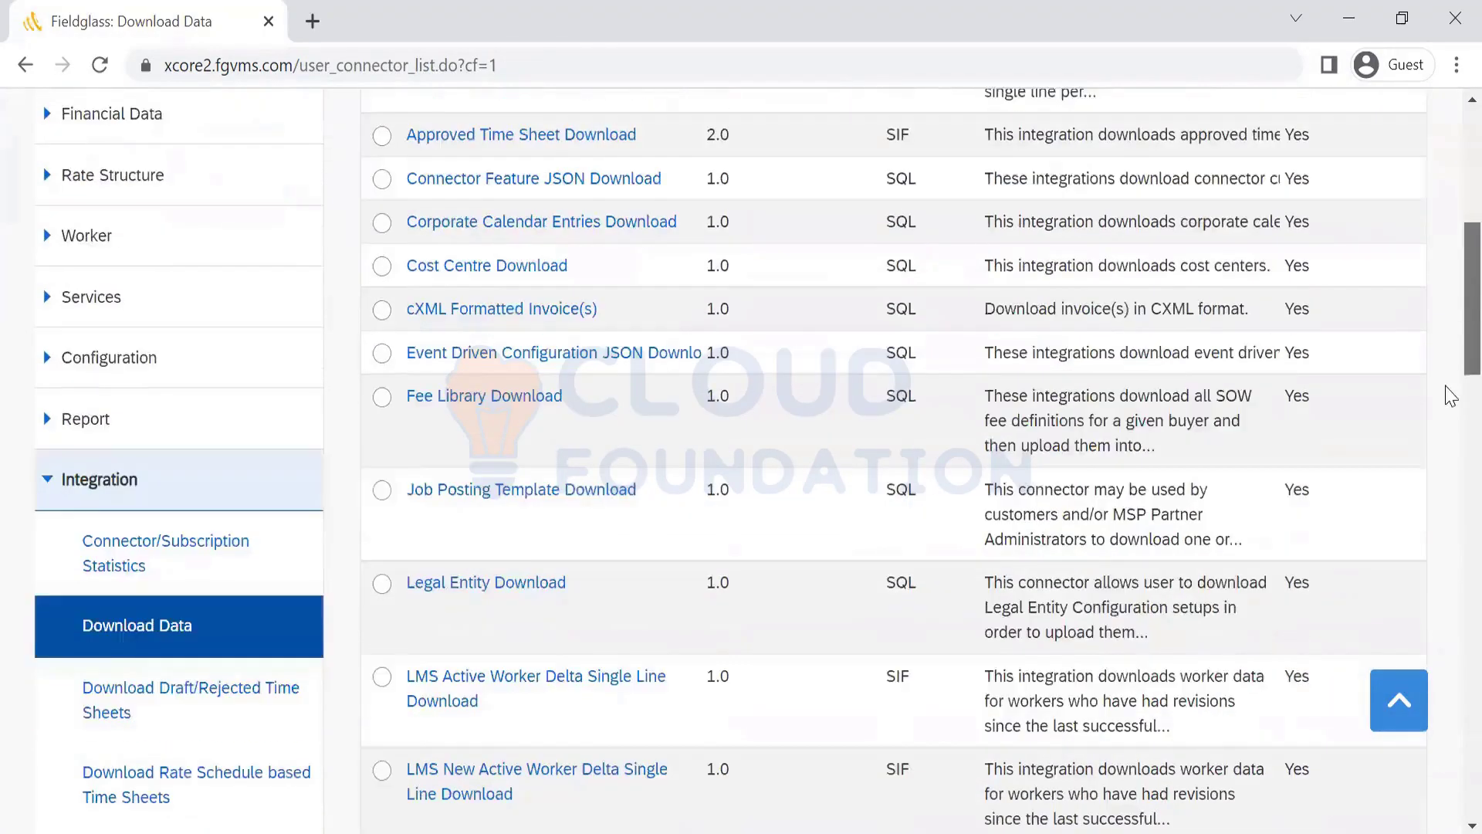
scroll(1449, 395, "down", 4)
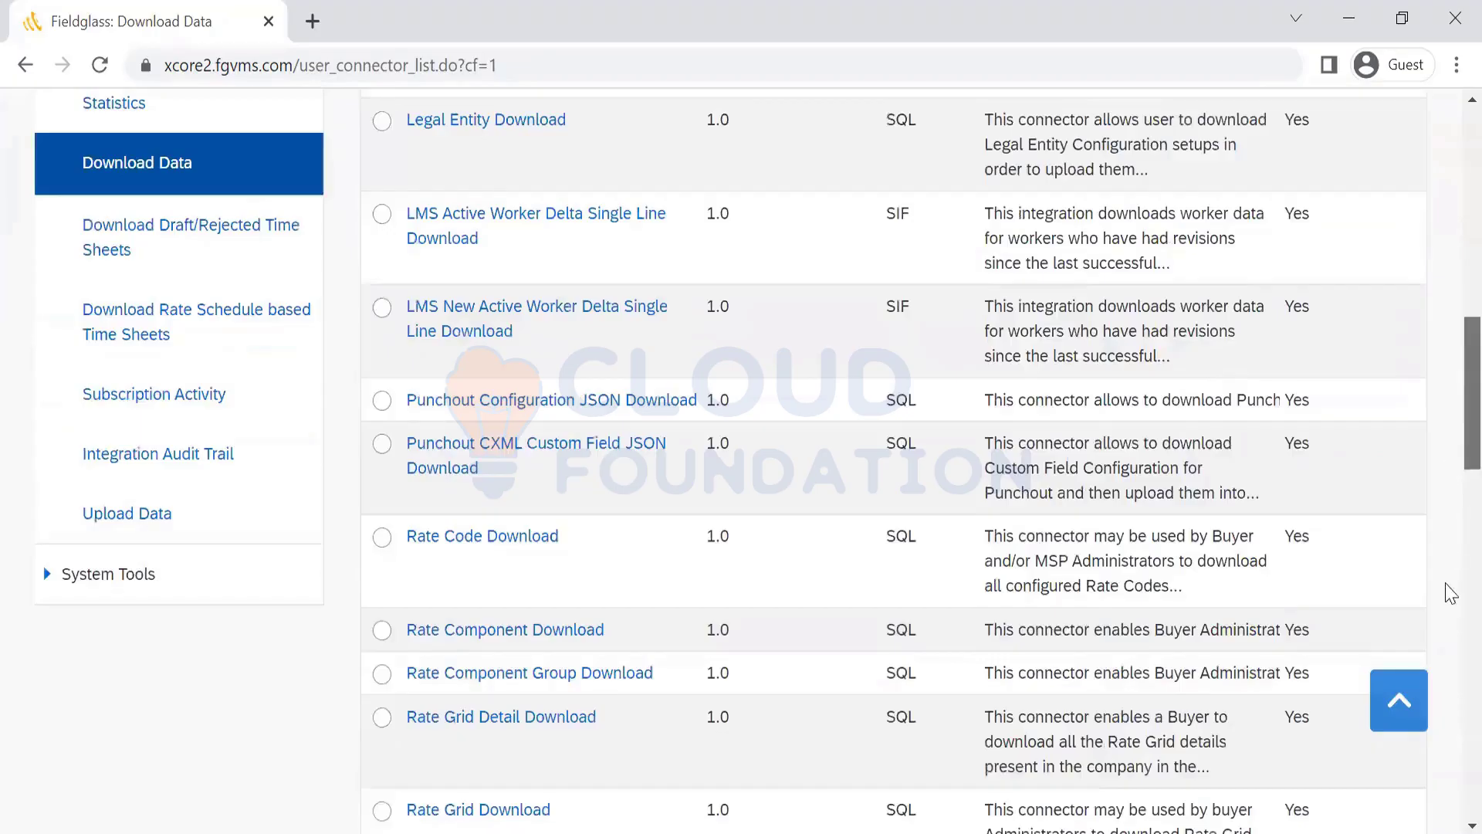
scroll(1449, 593, "down", 5)
scroll(1449, 259, "up", 18)
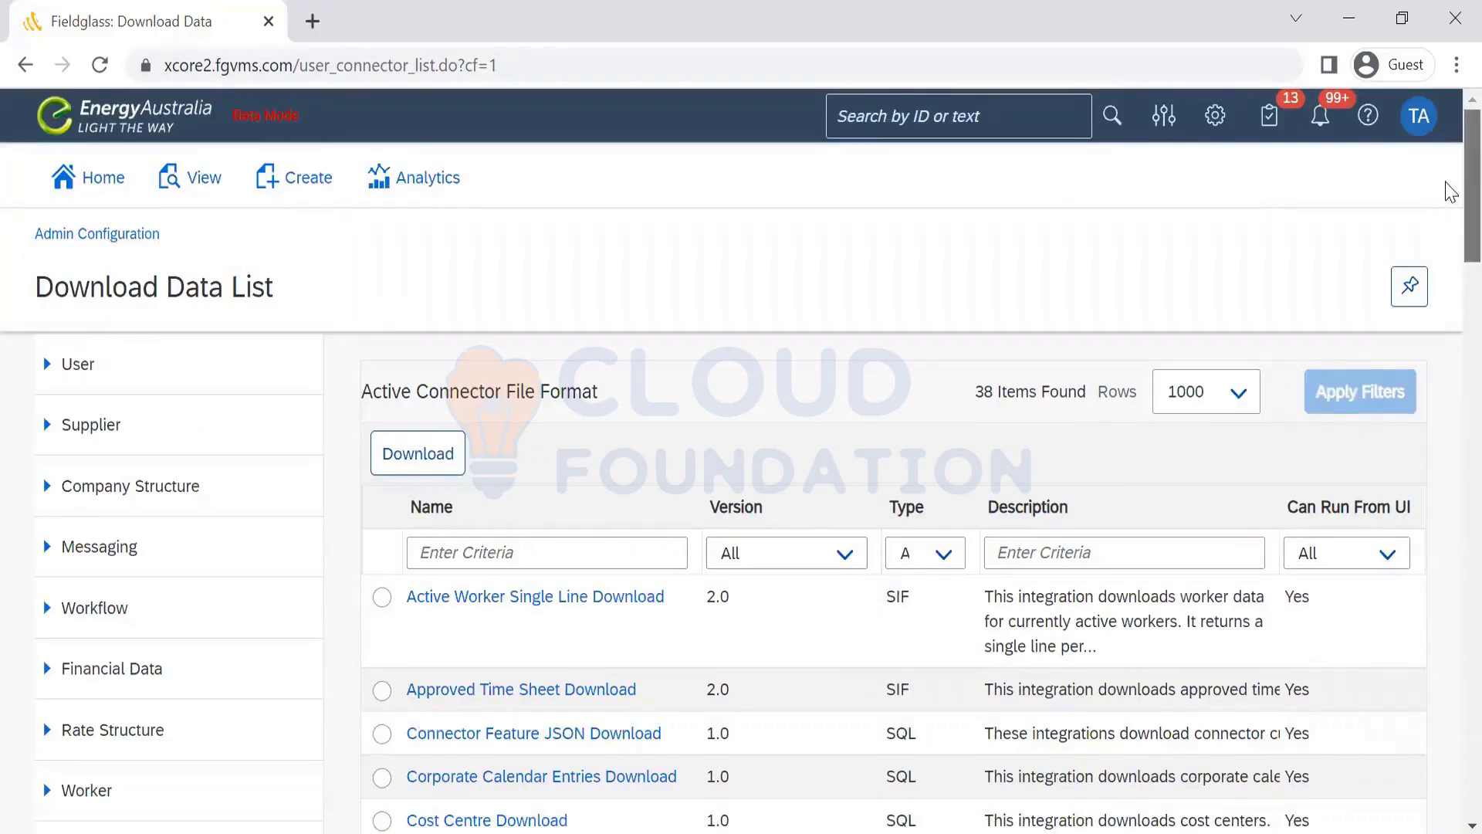
scroll(1450, 207, "down", 1)
scroll(1451, 231, "down", 4)
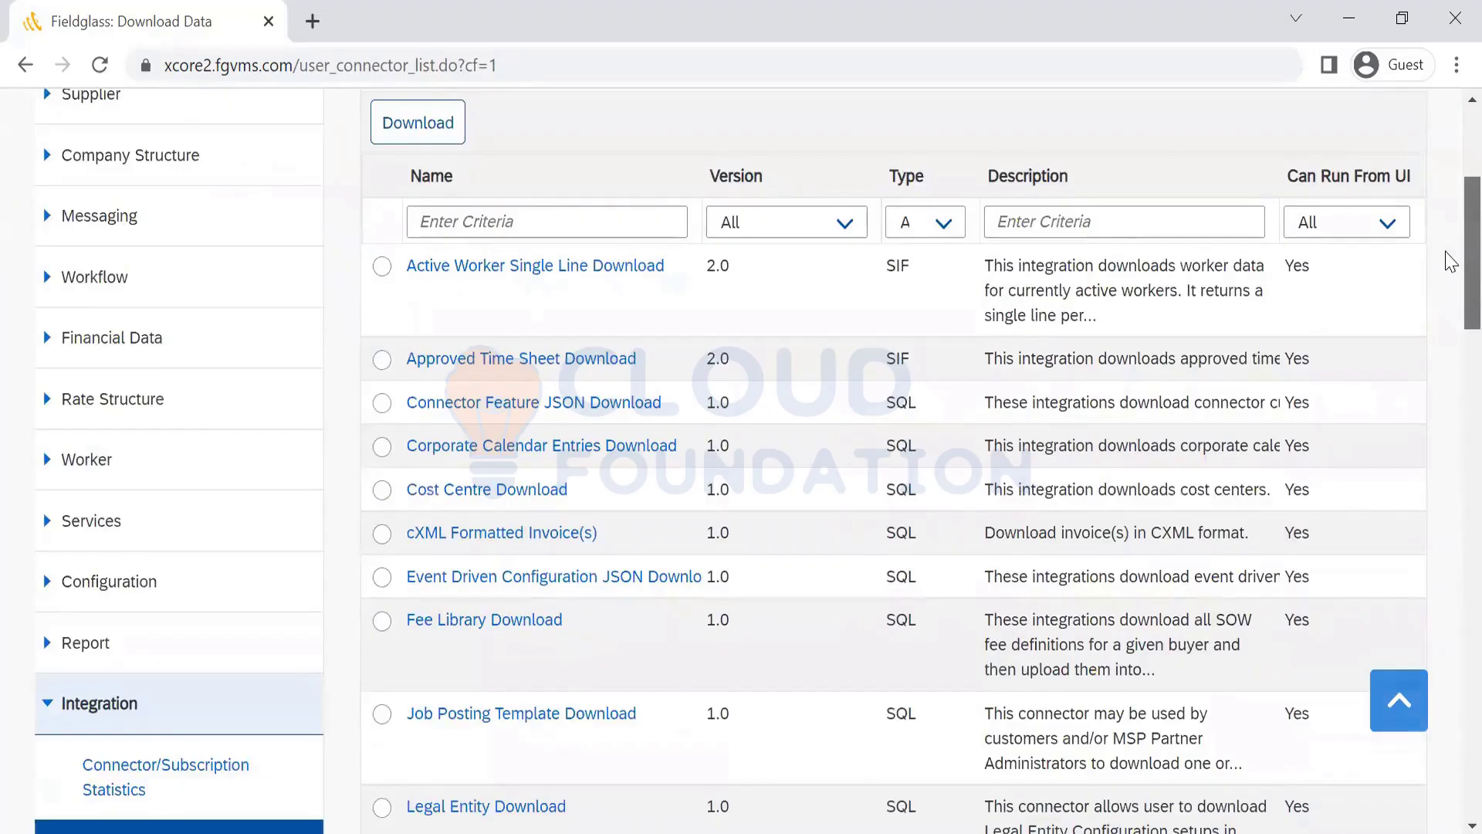
scroll(1450, 262, "down", 3)
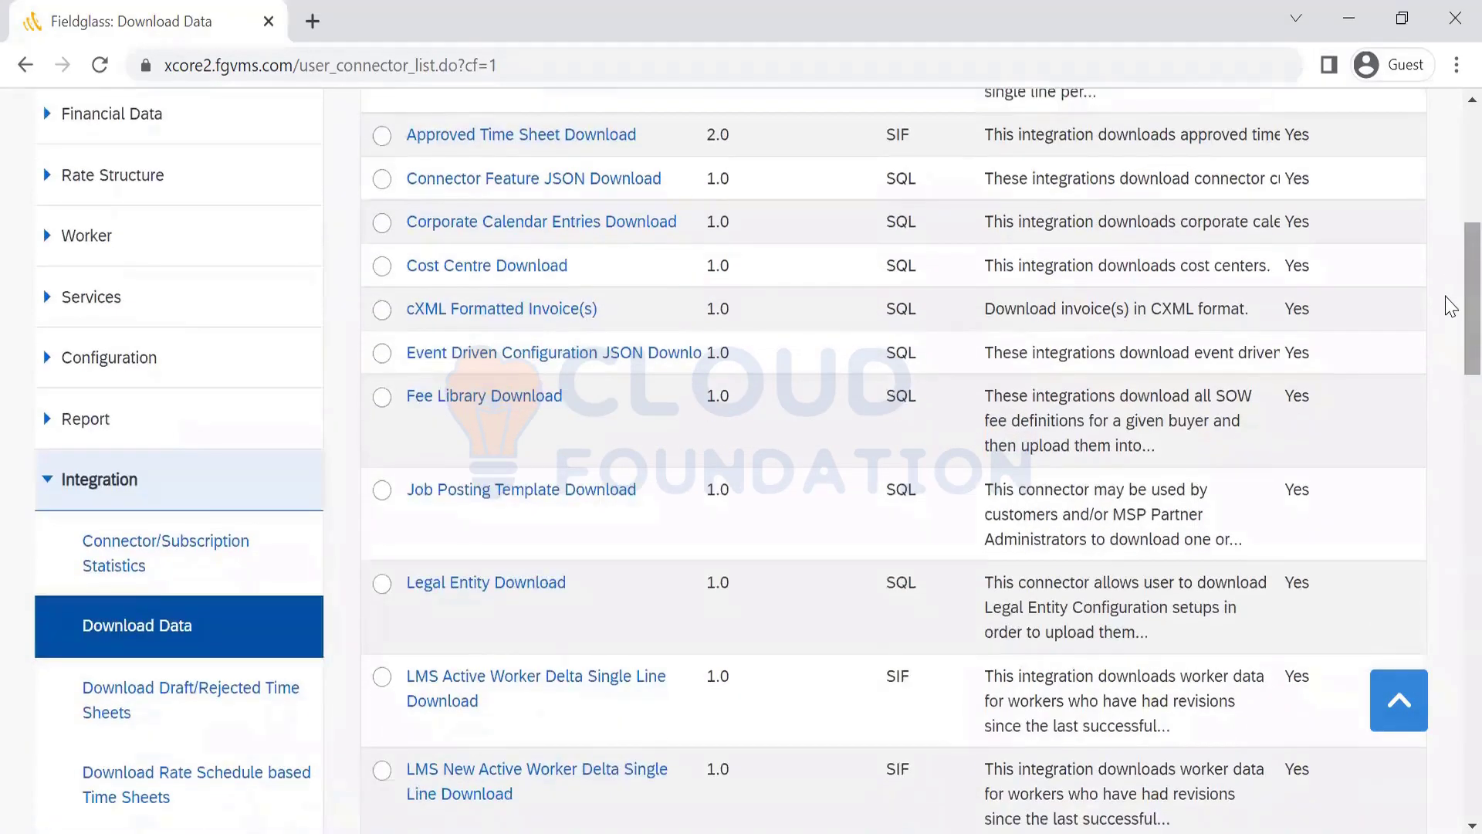
Filter the Download Data list by Can Run From UI to No
scroll(1450, 307, "up", 7)
scroll(1447, 185, "down", 3)
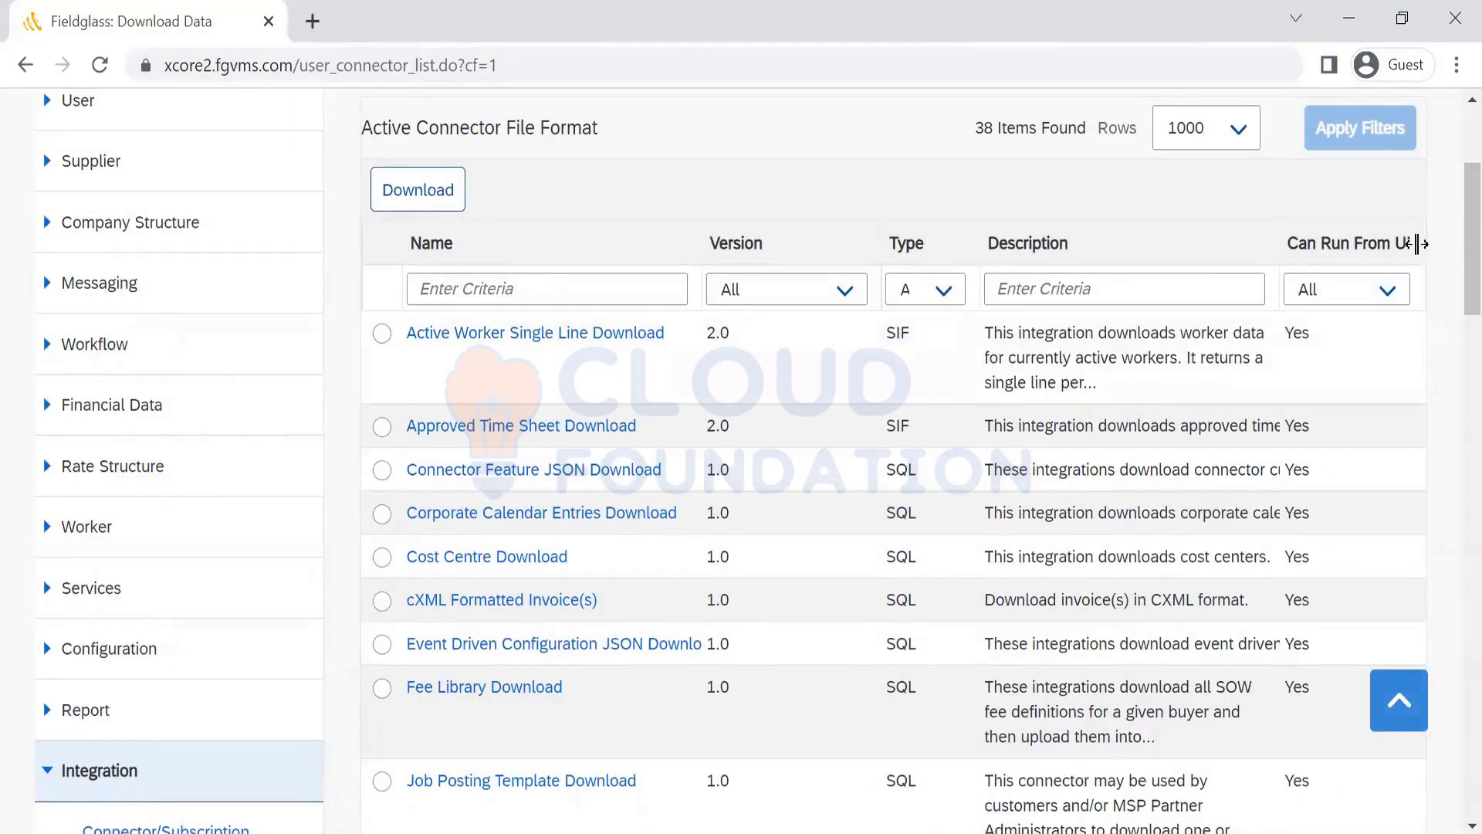
left_click_drag(1418, 247, 1277, 241)
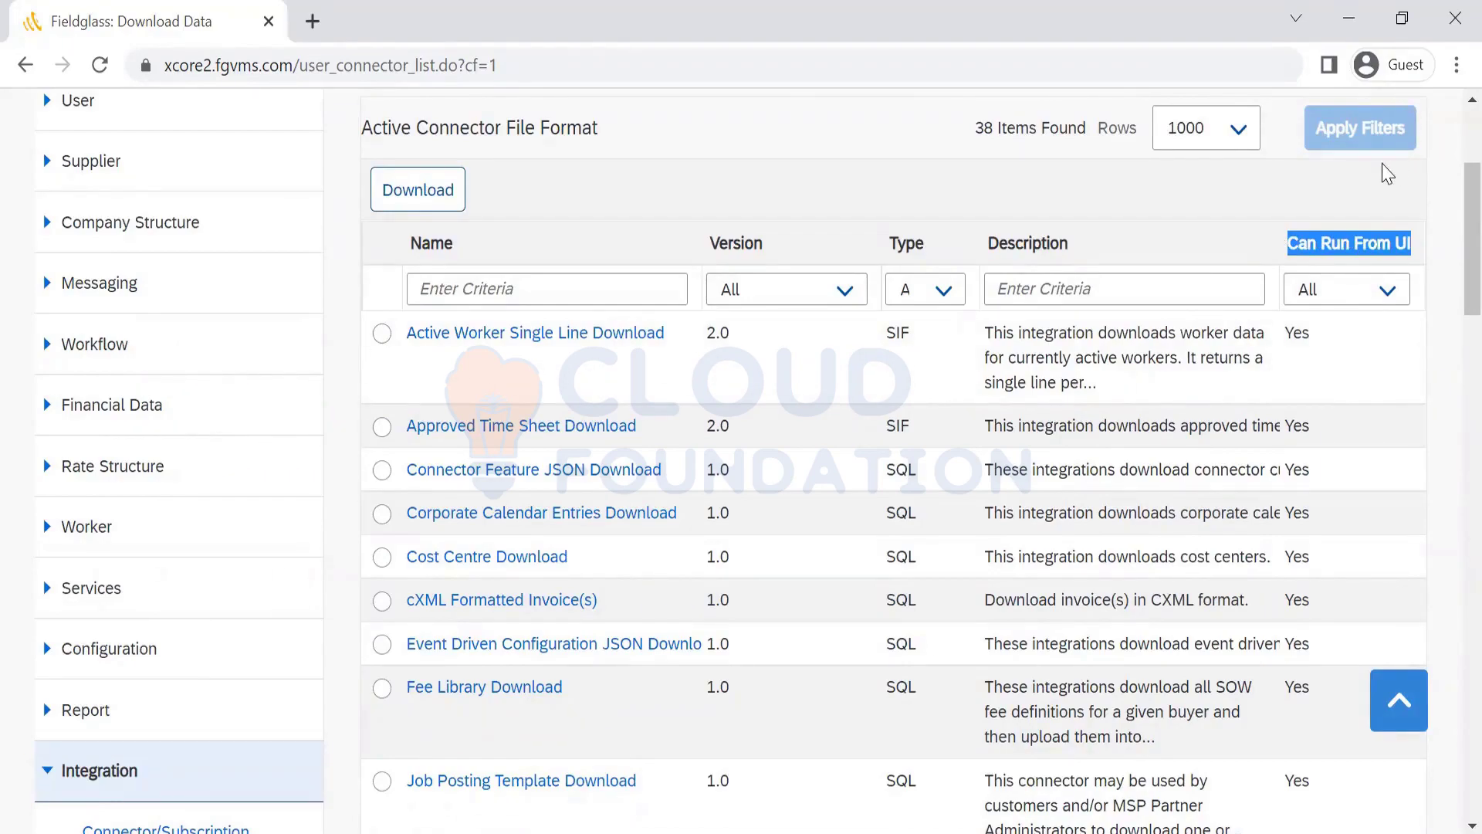
left_click(1182, 217)
left_click(1388, 296)
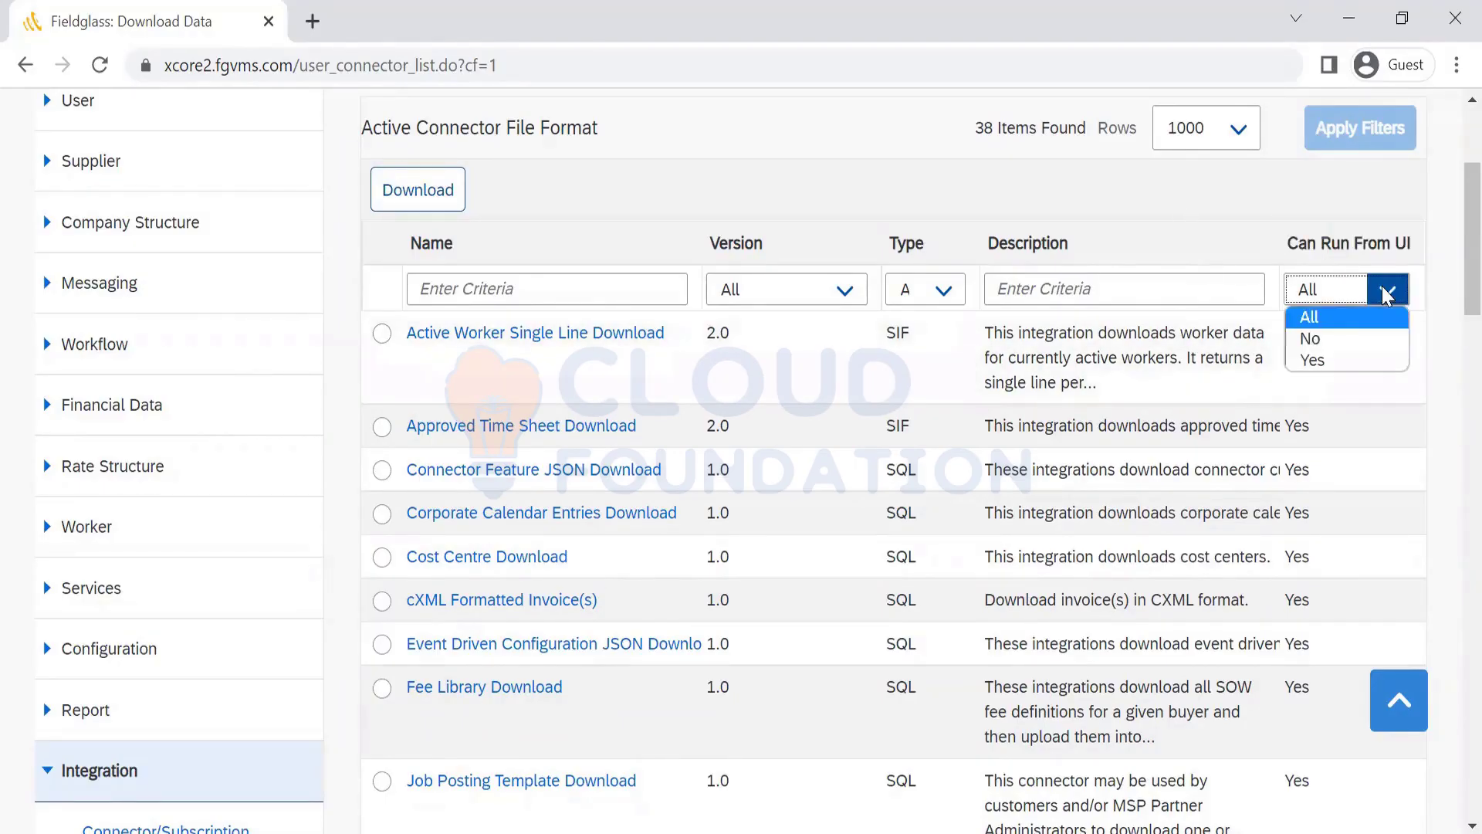
left_click(1346, 339)
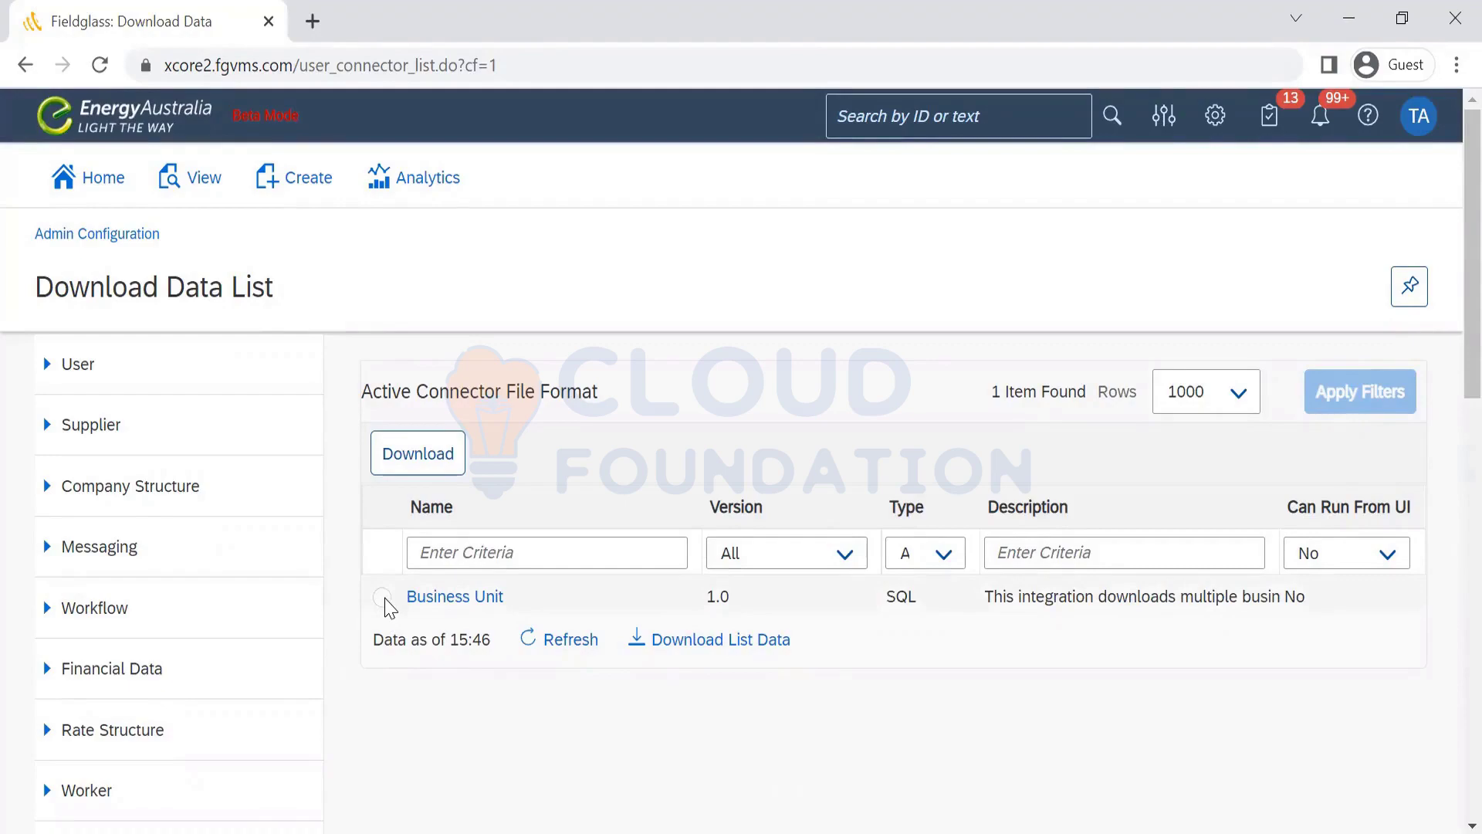
Reset the Can Run From UI filter to All and look over the first connectors in the list
left_click(1386, 553)
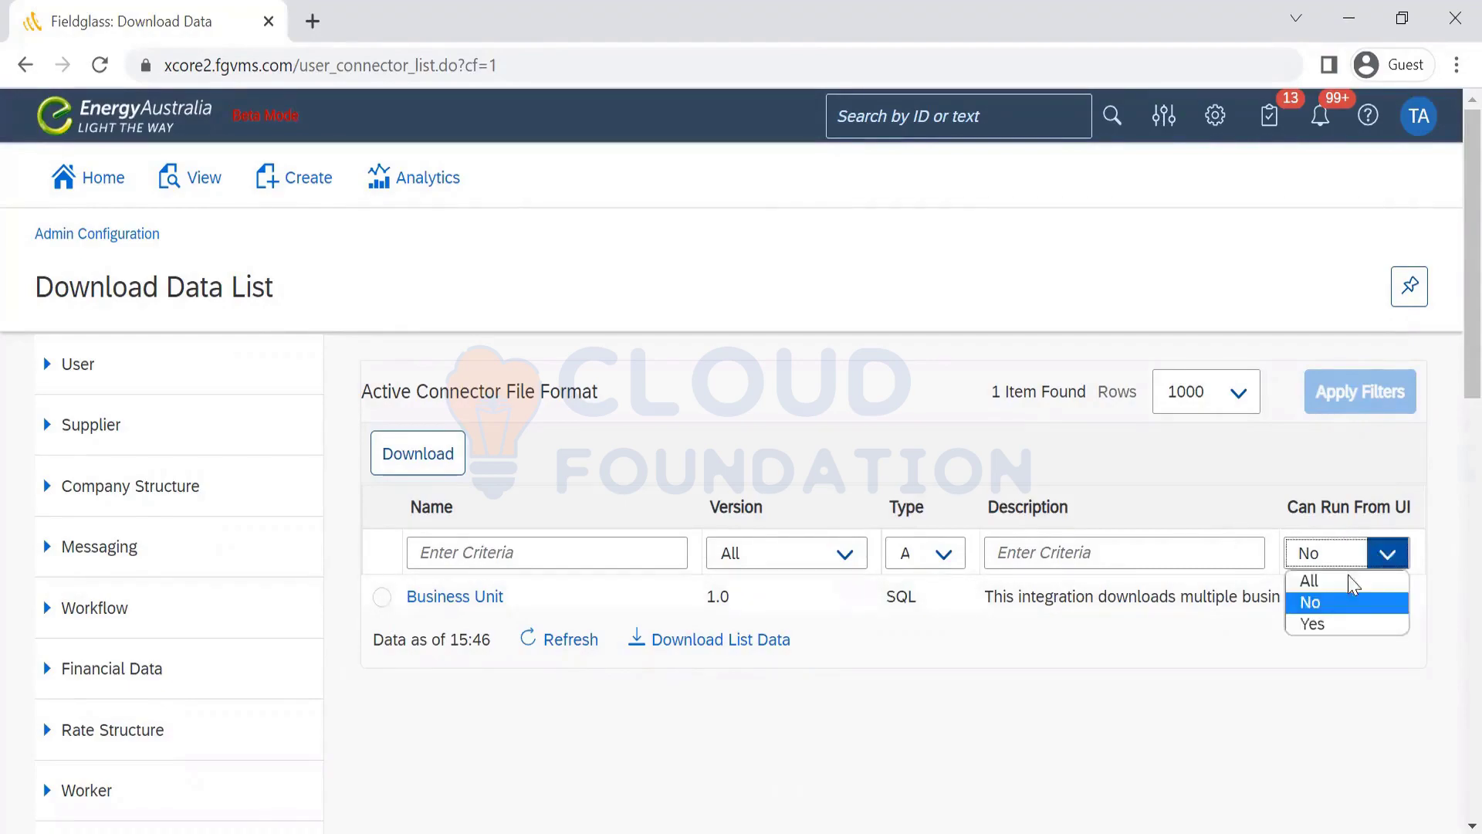
left_click(1351, 582)
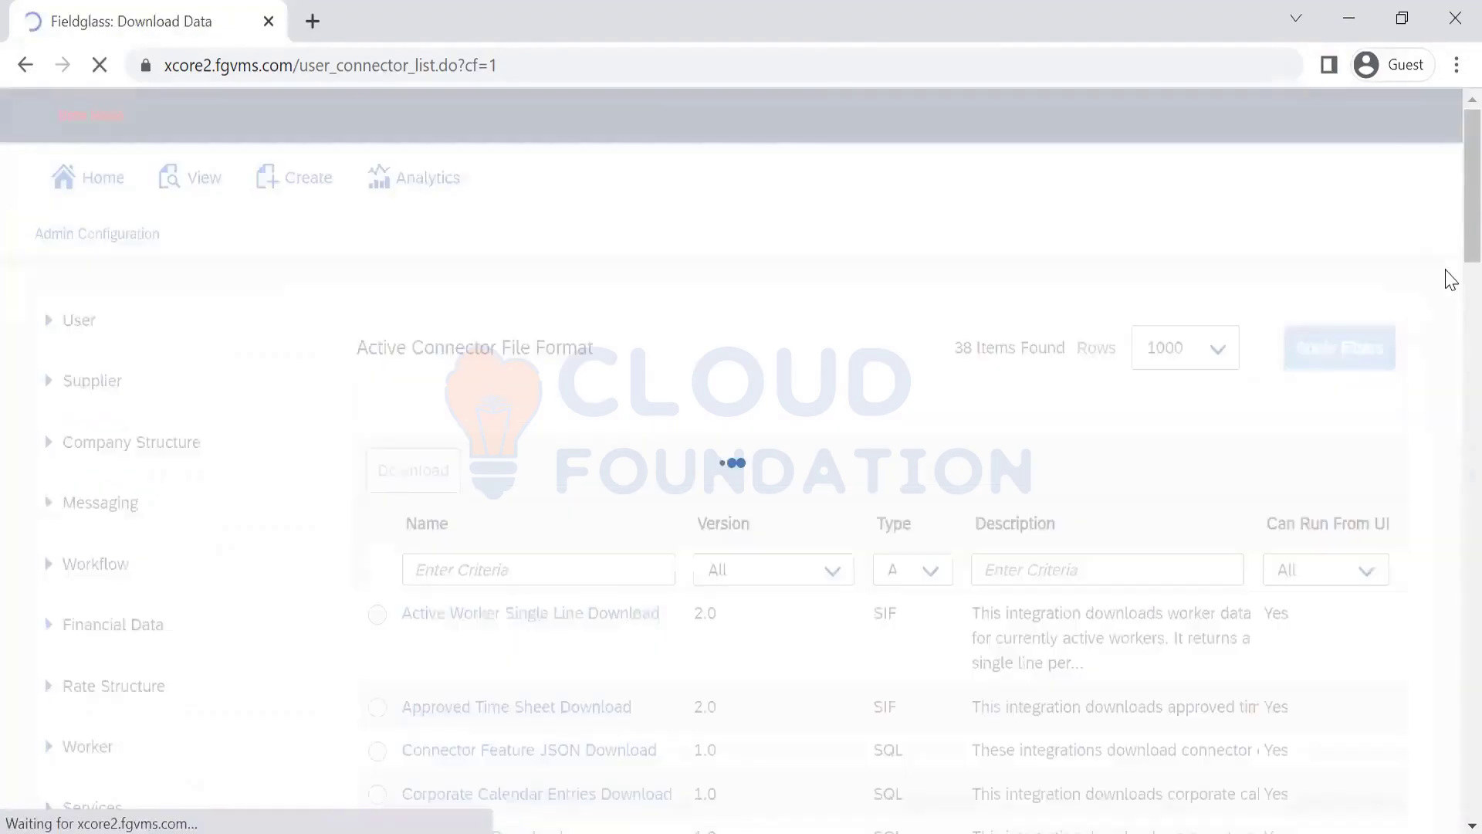
scroll(1451, 285, "down", 5)
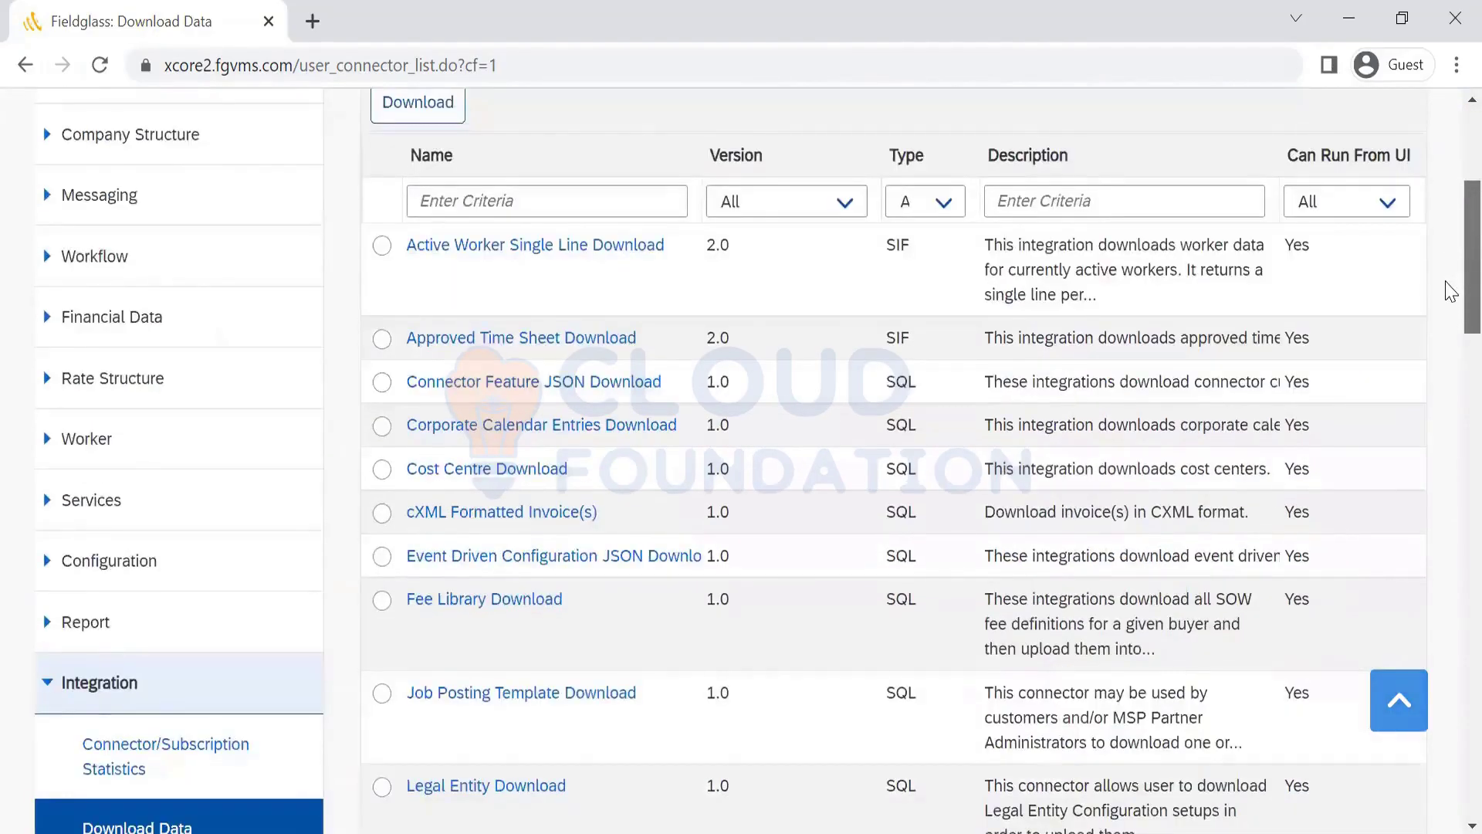
scroll(1451, 286, "up", 1)
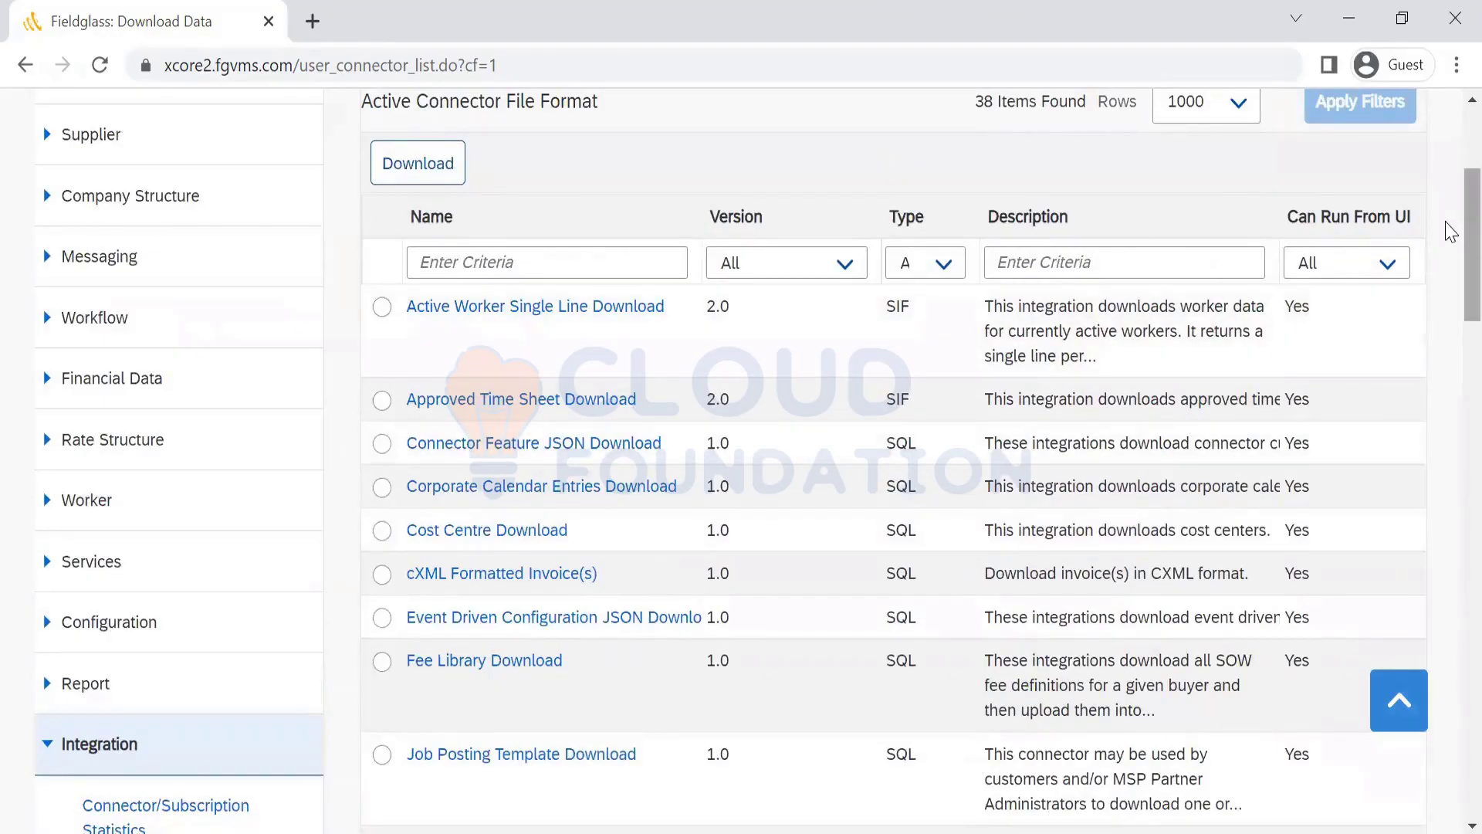
scroll(1451, 257, "down", 2)
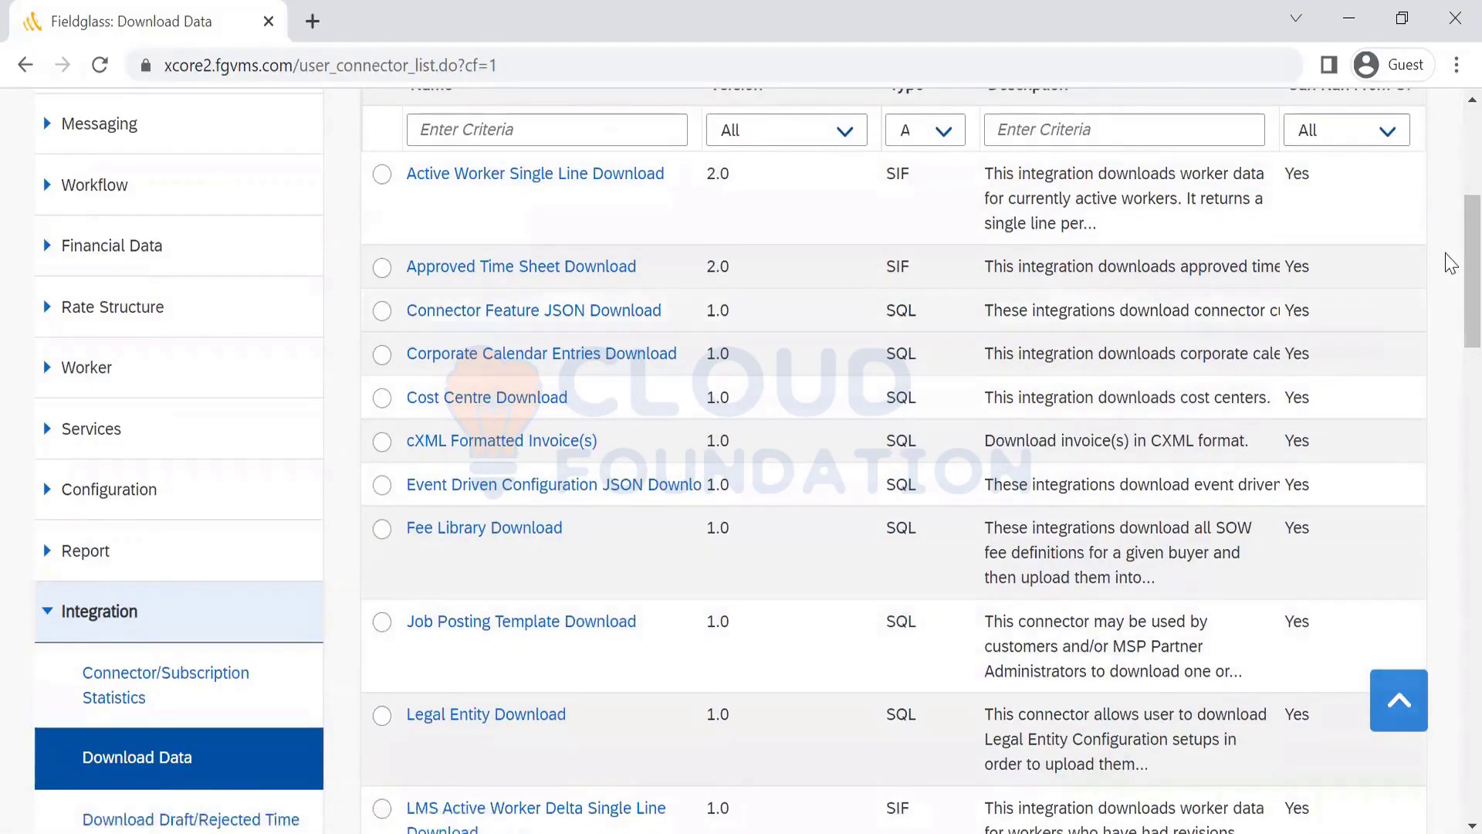
Examine the remaining download connectors through to the Business Unit entry at the end of the list
scroll(1449, 324, "down", 1)
scroll(1450, 325, "down", 5)
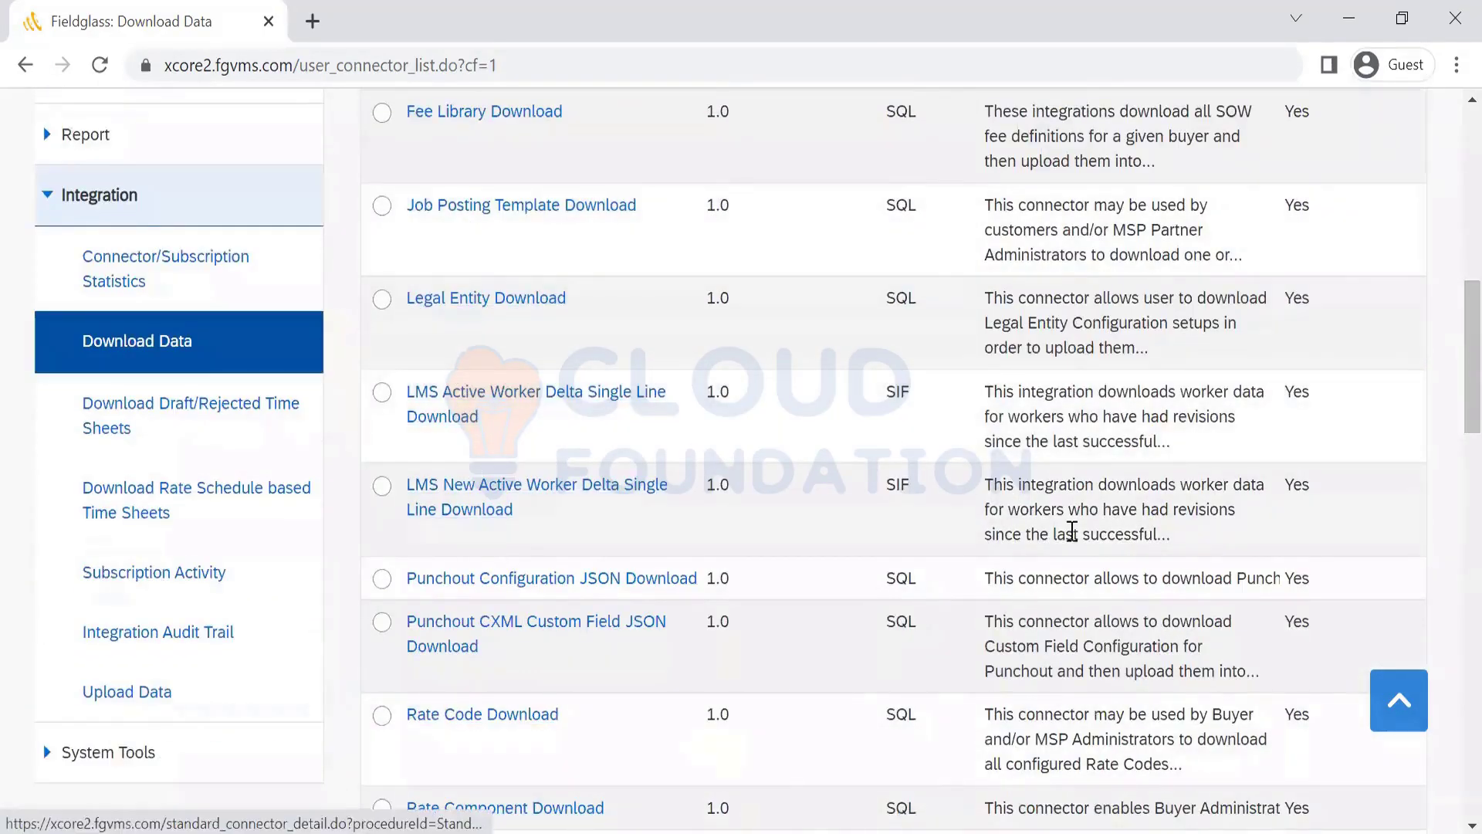
scroll(1450, 379, "down", 14)
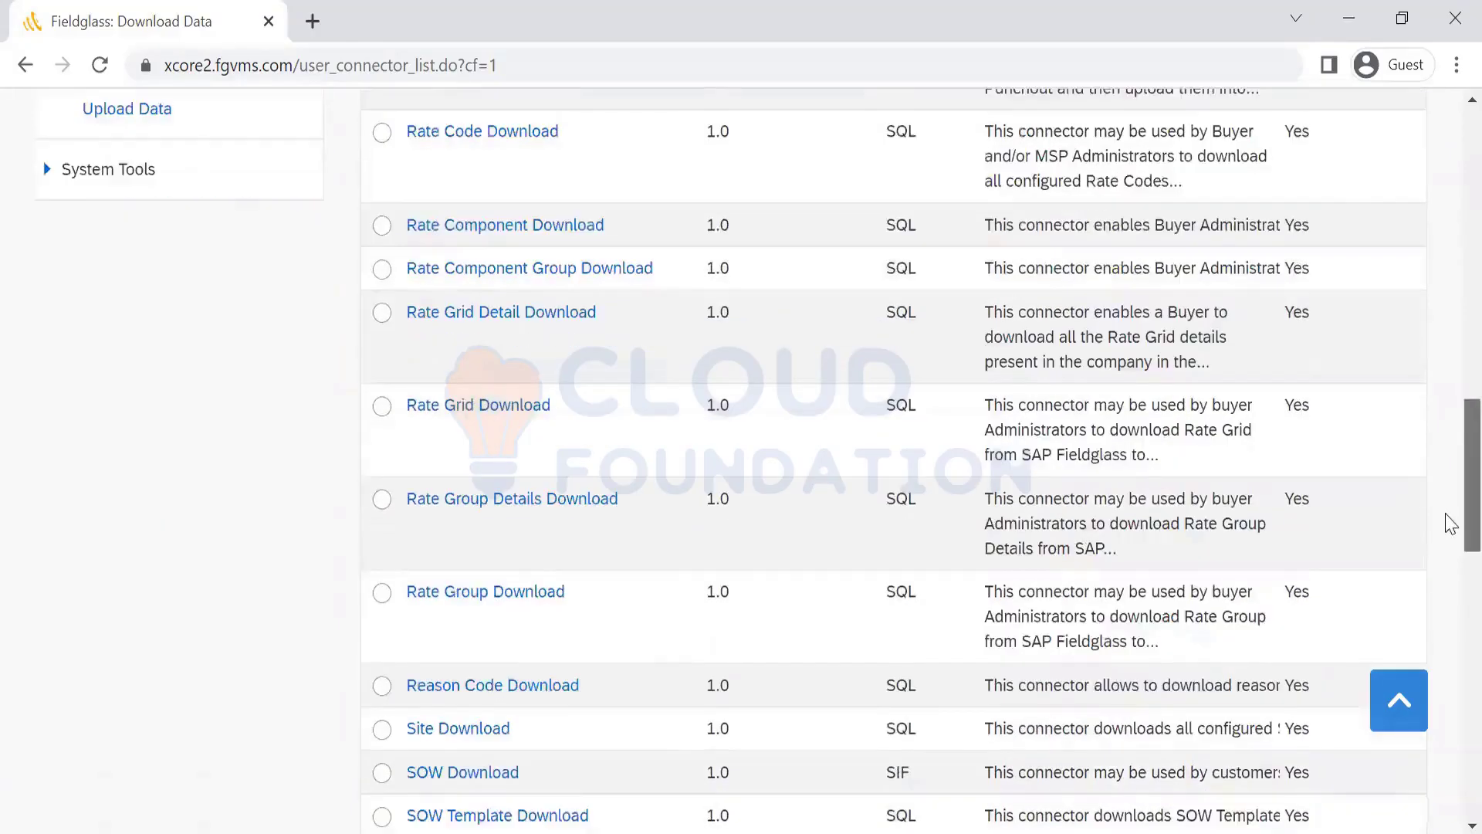
scroll(1450, 336, "up", 20)
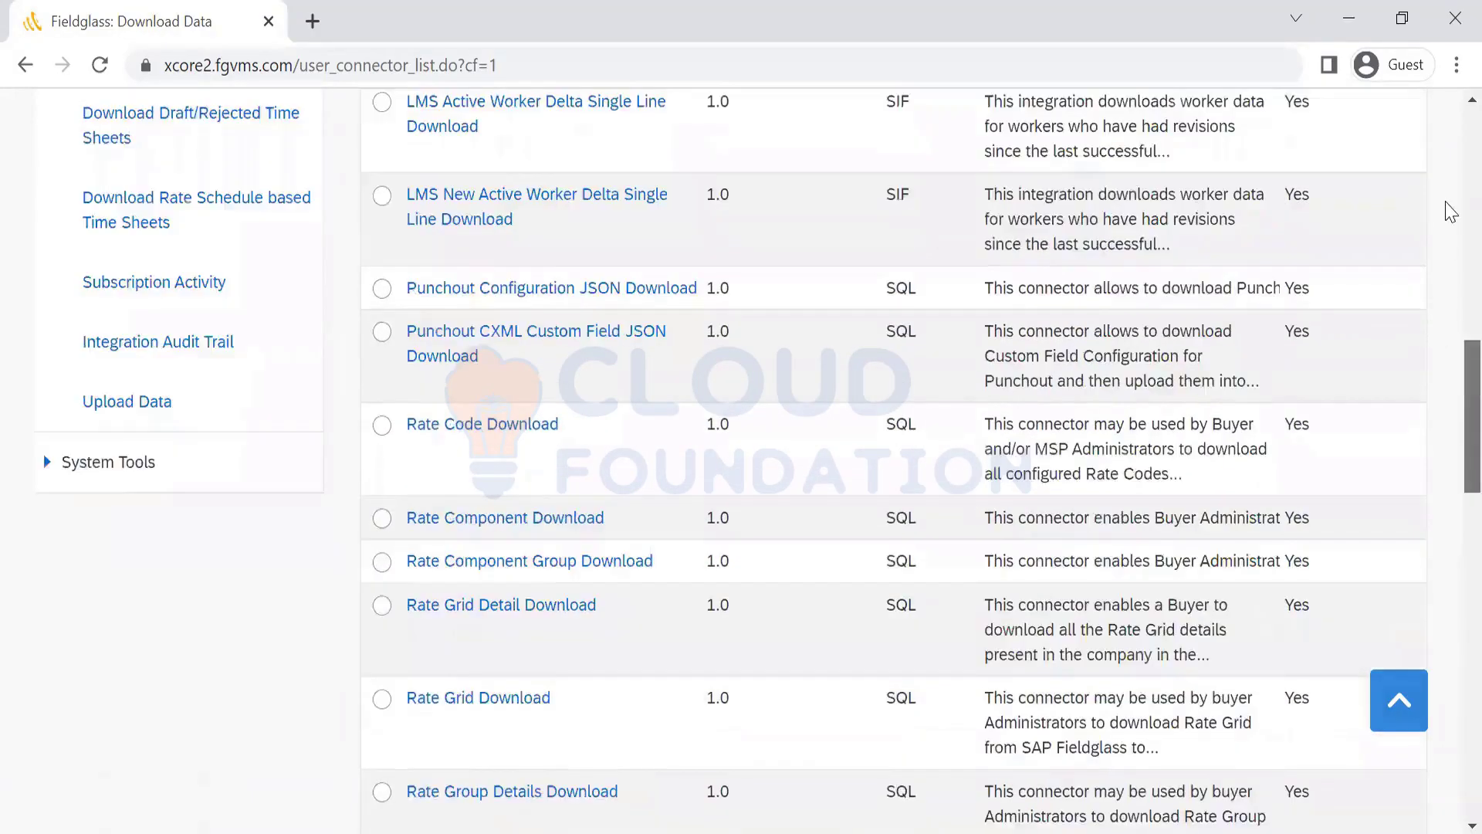
scroll(1449, 417, "down", 15)
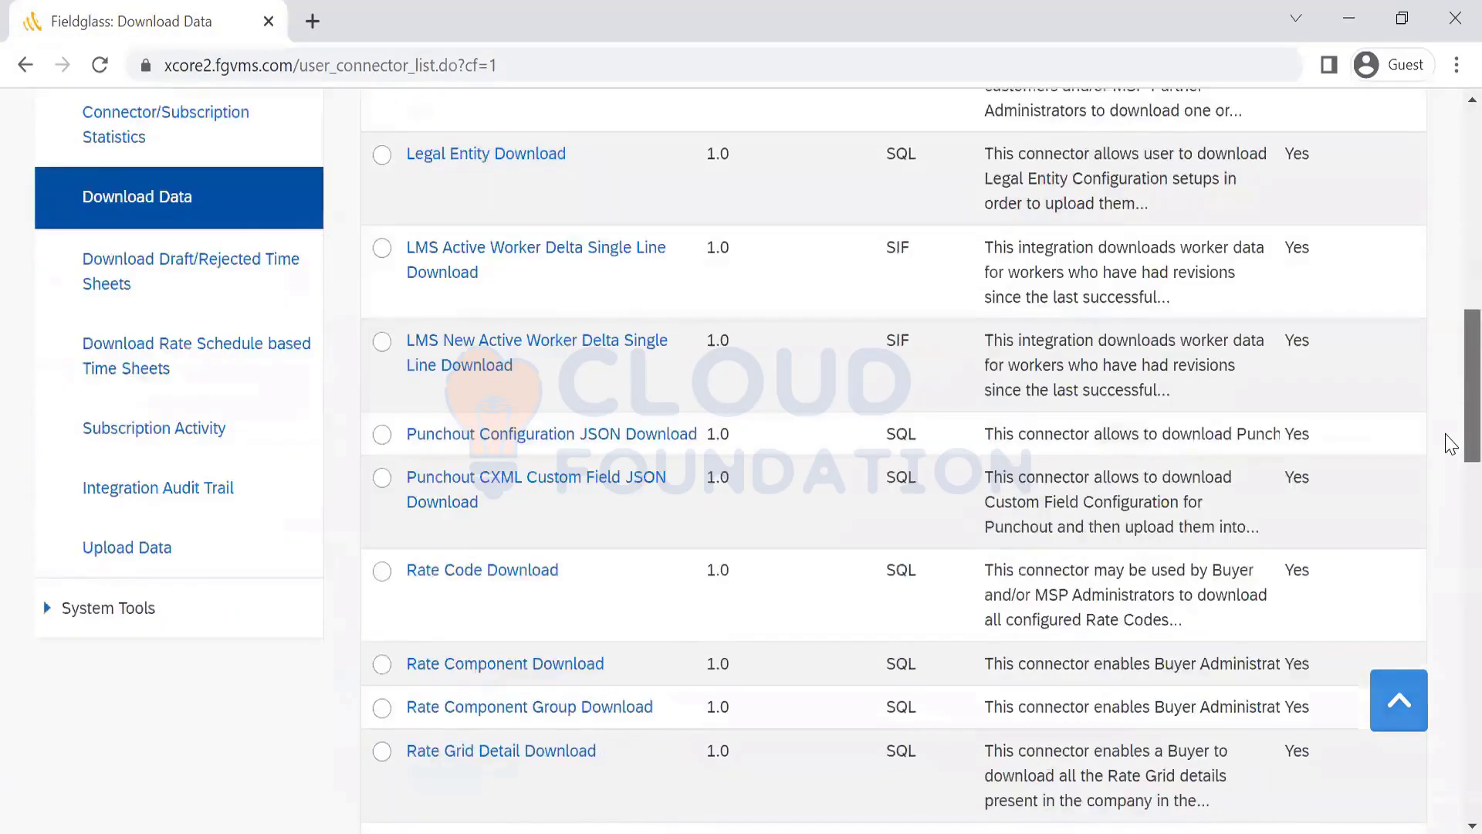
scroll(1449, 456, "down", 1)
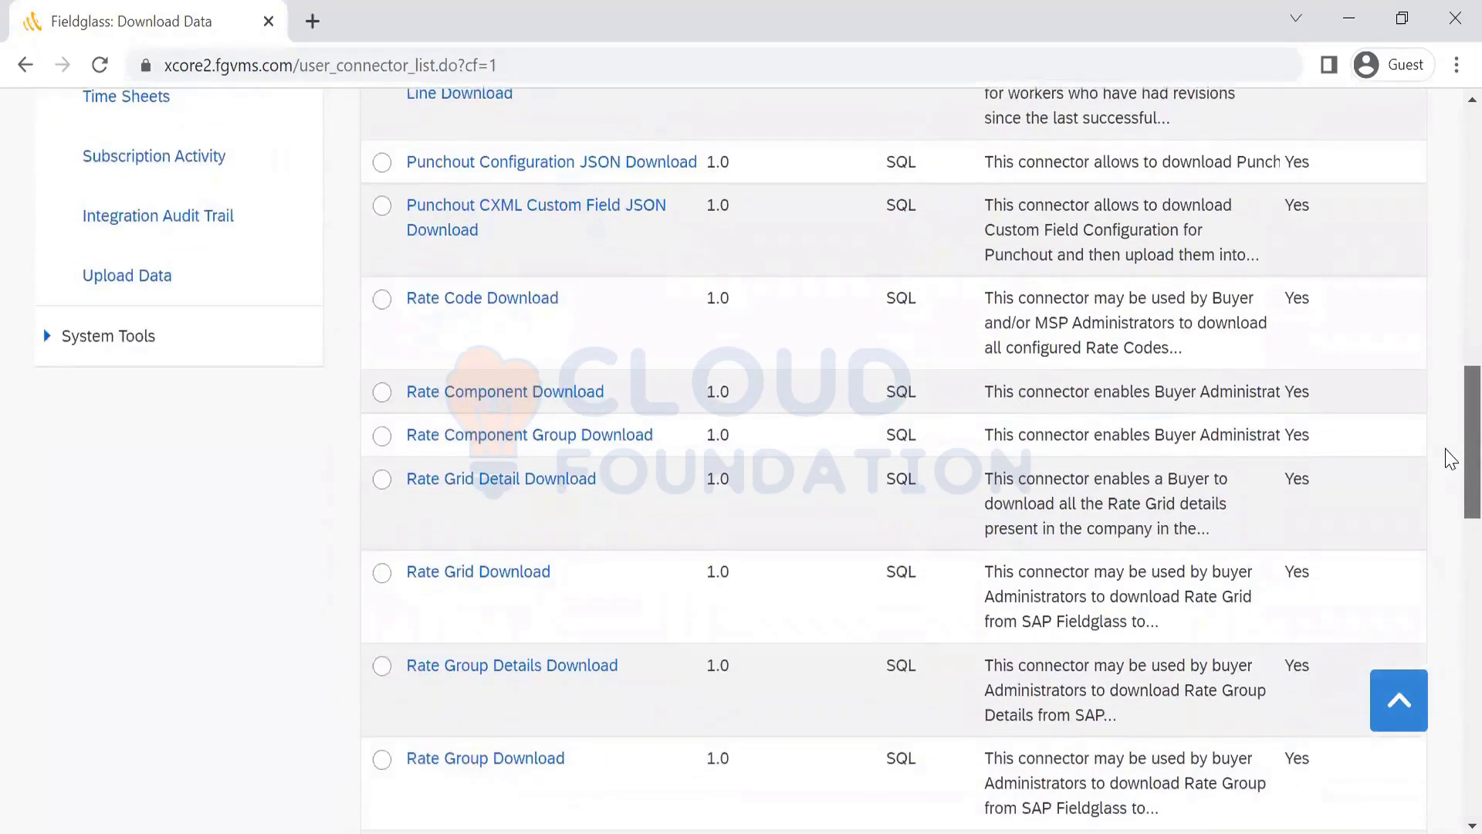
scroll(1450, 455, "up", 1)
left_click_drag(1449, 438, 1450, 722)
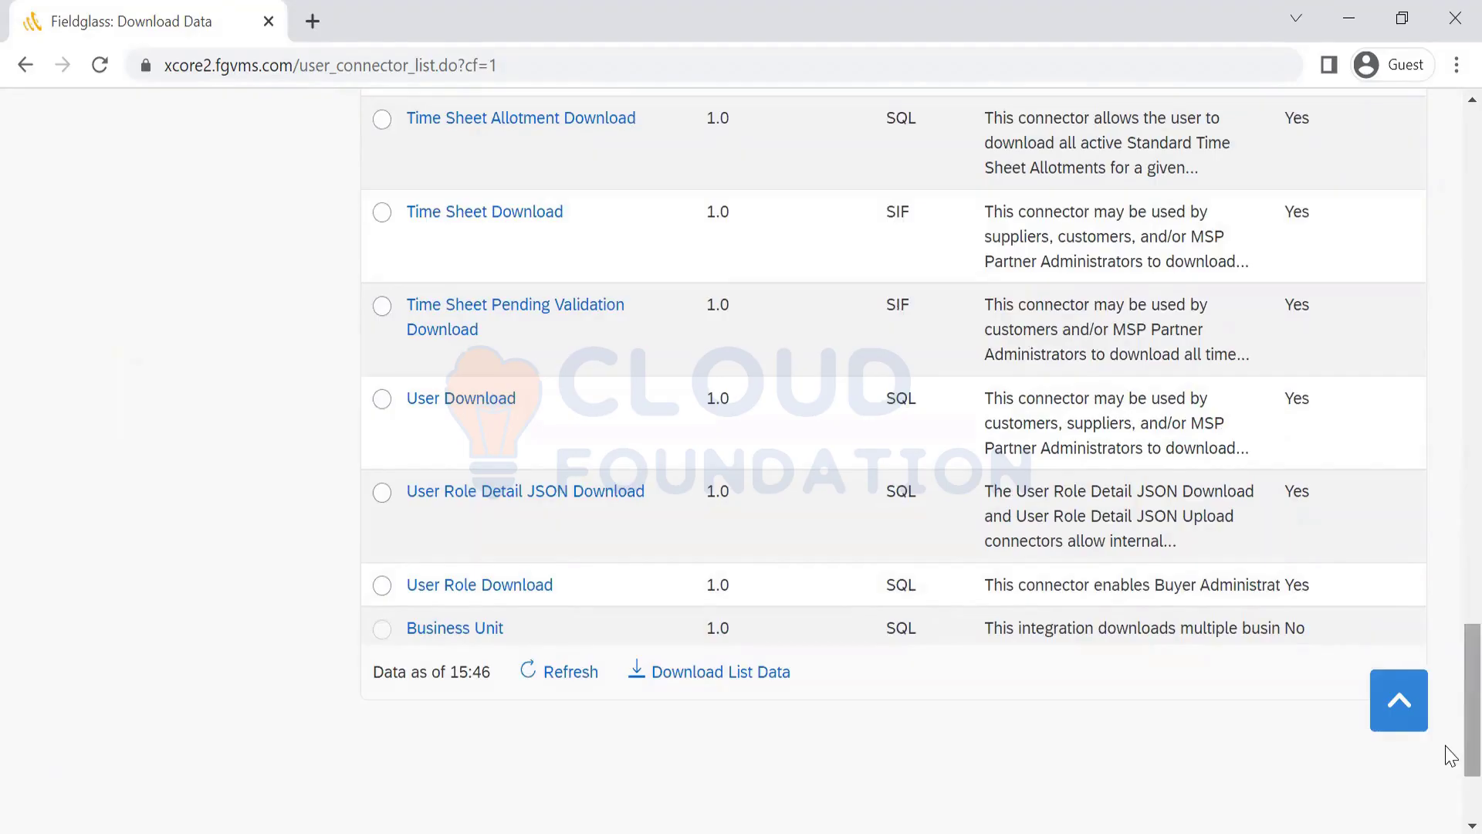
Select single connectors among the rate downloads, from Rate Code Download and Rate Component Group Download to Rate Grid Detail Download
scroll(1447, 730, "up", 3)
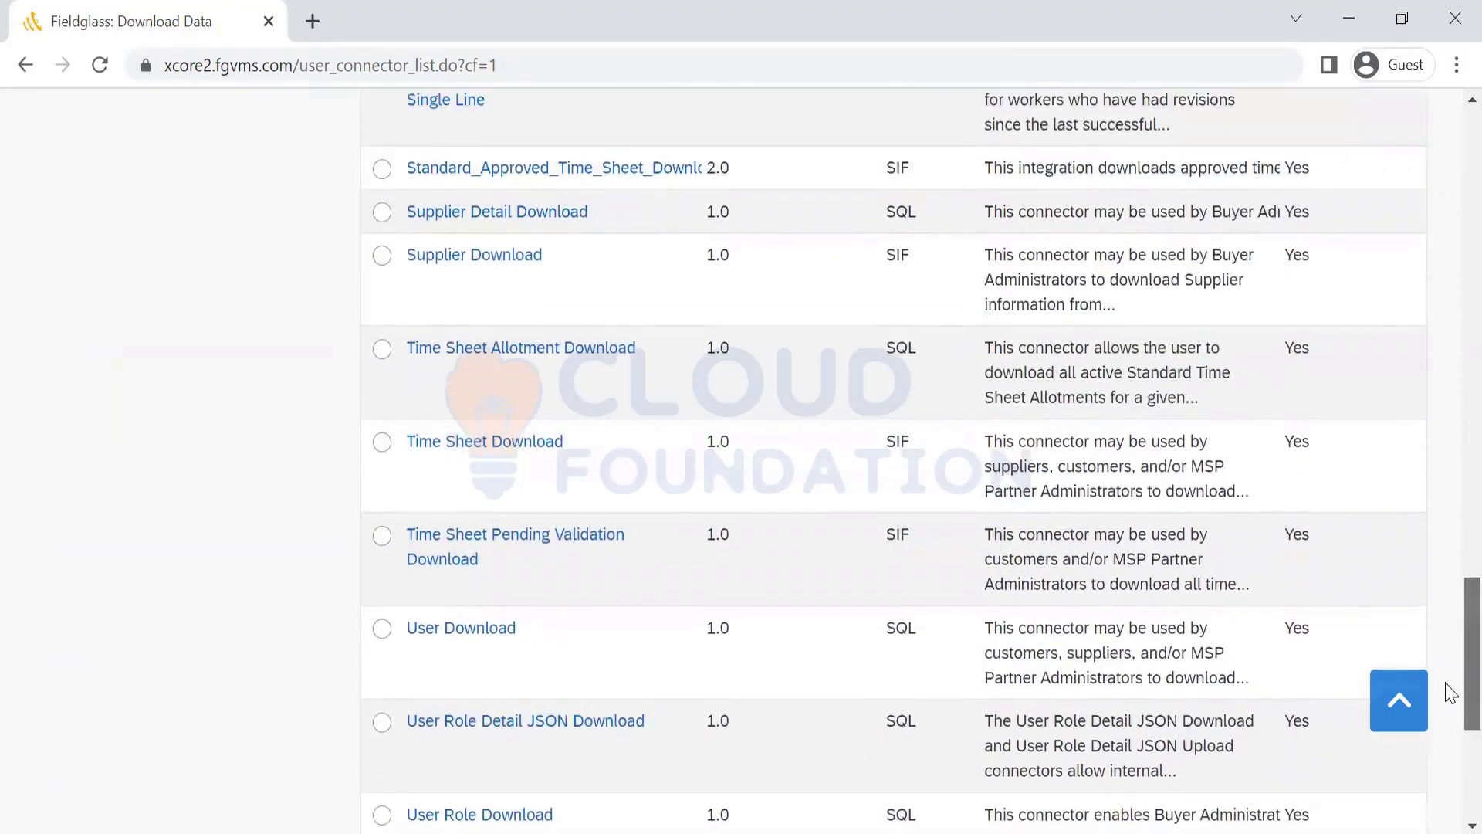
scroll(1449, 693, "up", 6)
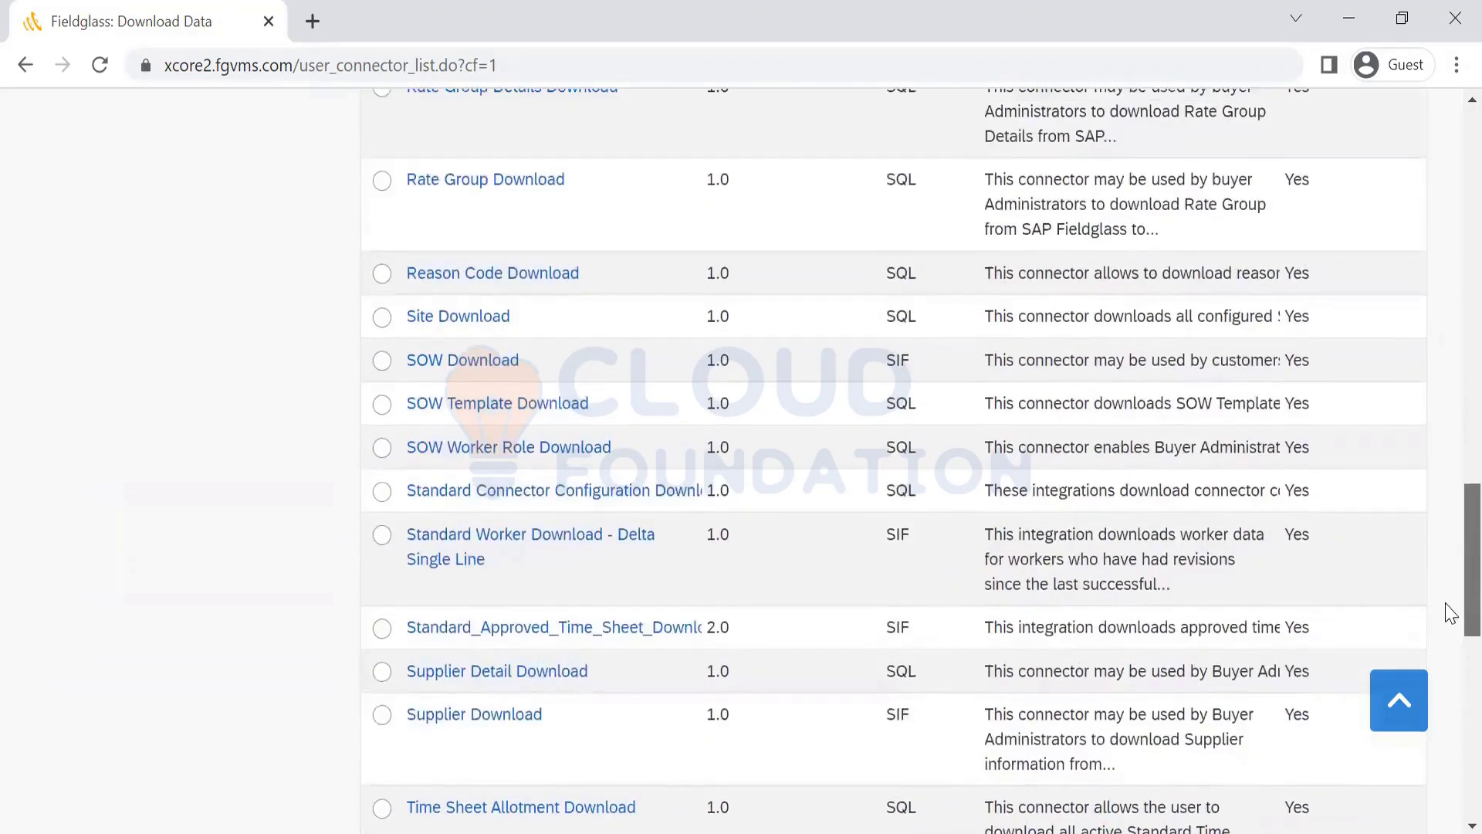
scroll(1450, 613, "up", 4)
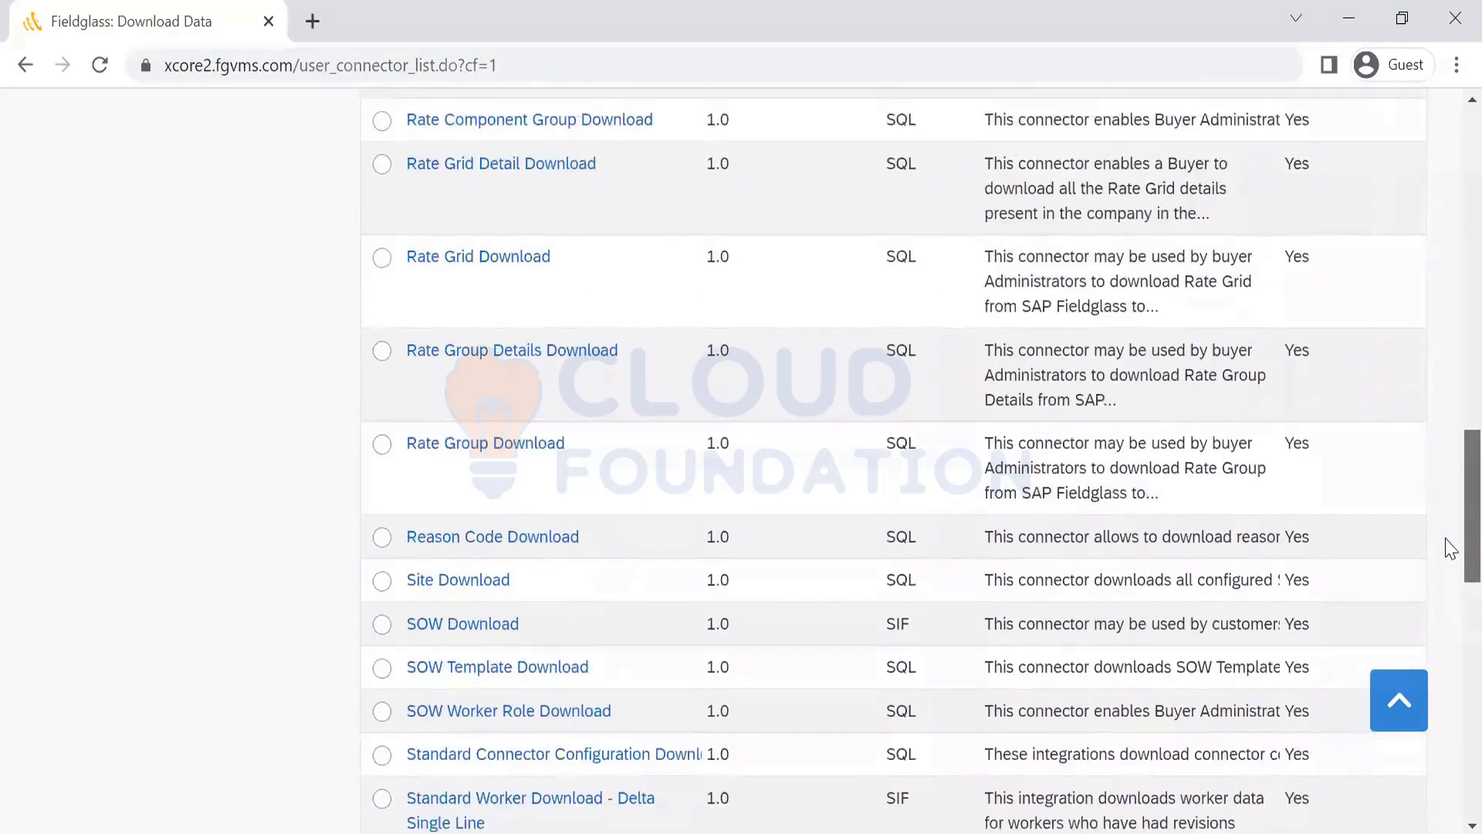
scroll(1450, 540, "up", 4)
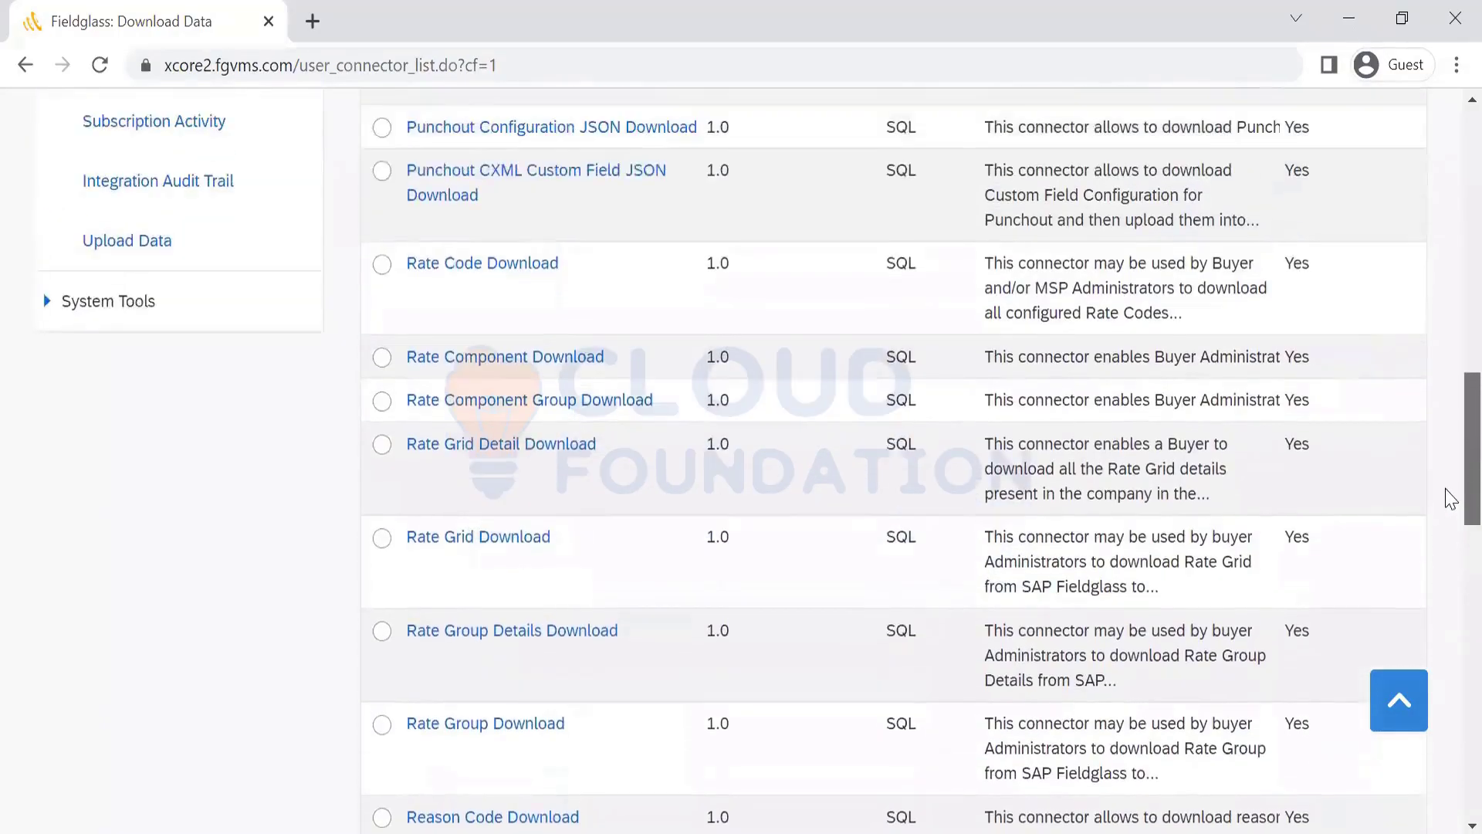
scroll(1449, 498, "up", 1)
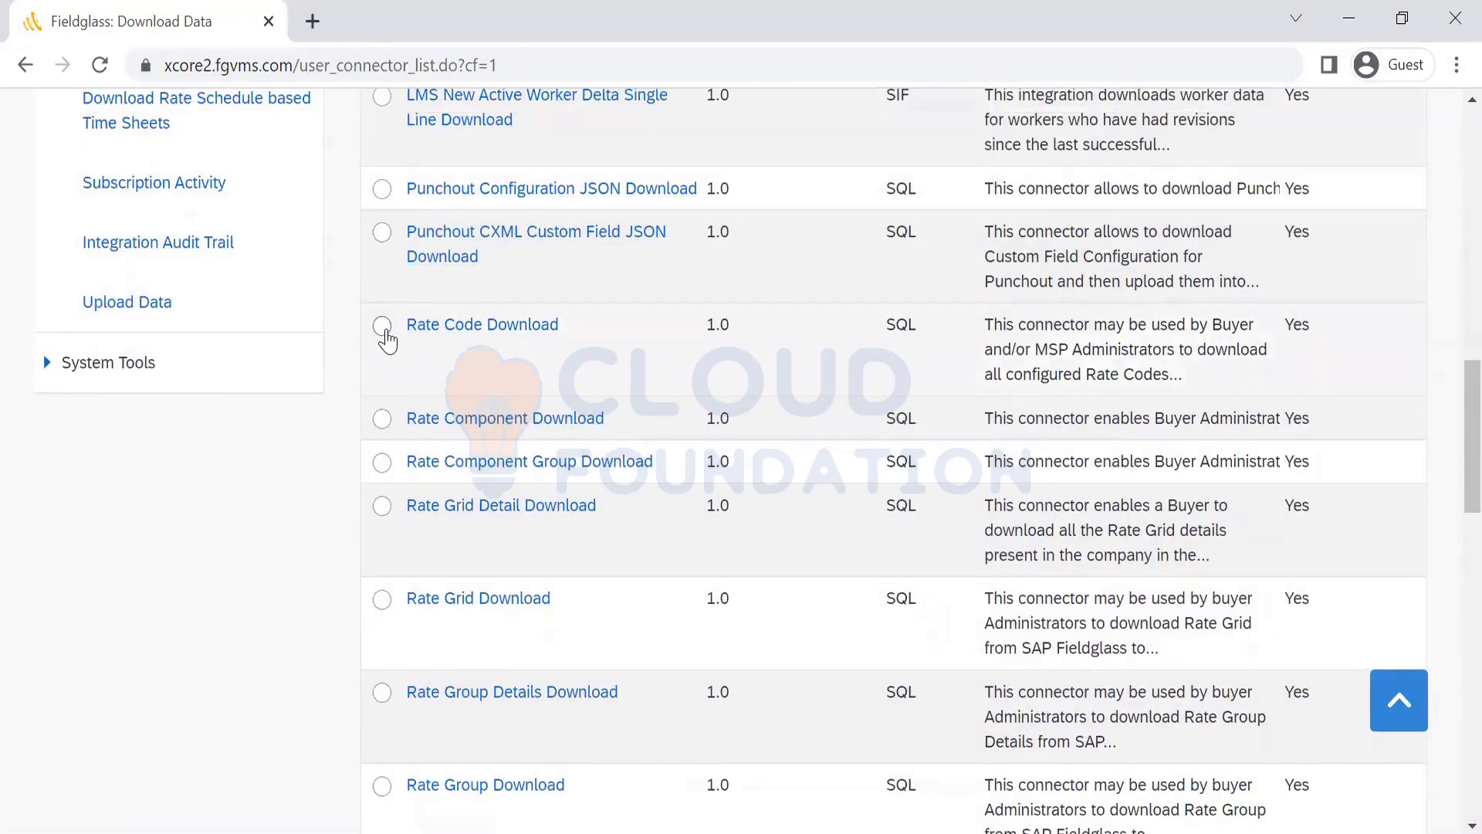
left_click(382, 325)
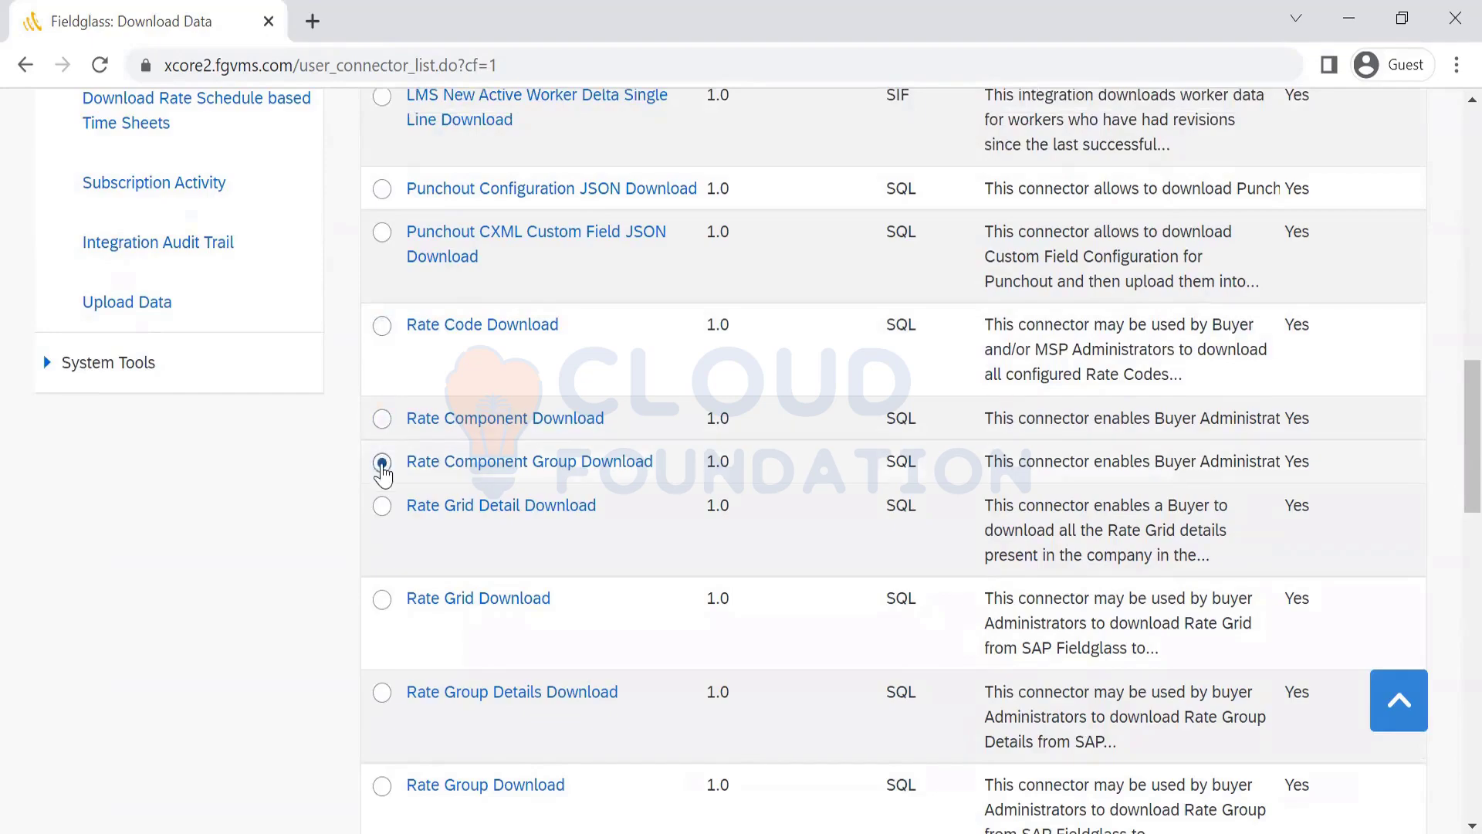
left_click(382, 507)
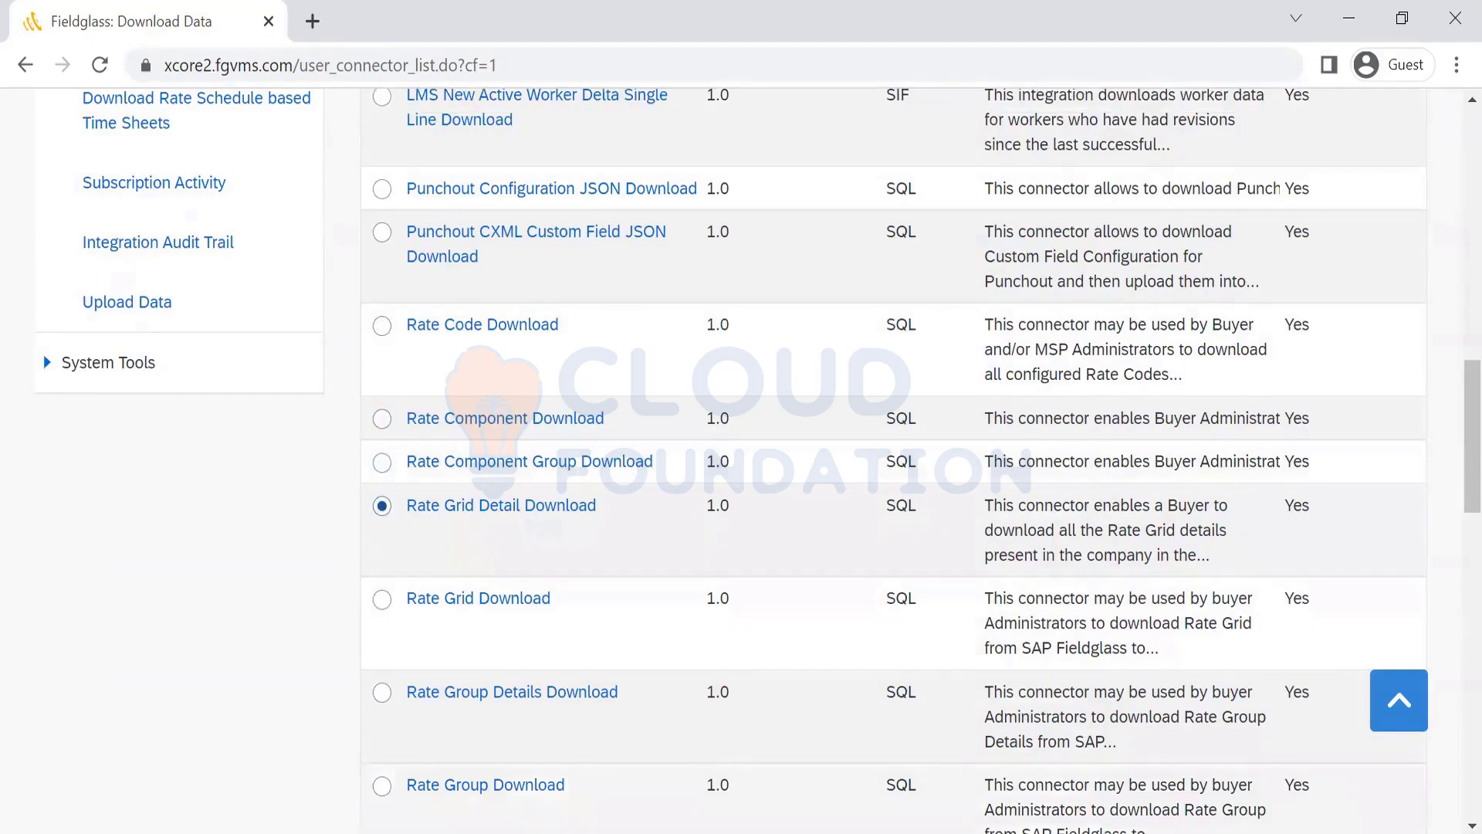
Review the connectors above Rate Grid Detail Download and return to that selected entry
scroll(1449, 409, "up", 5)
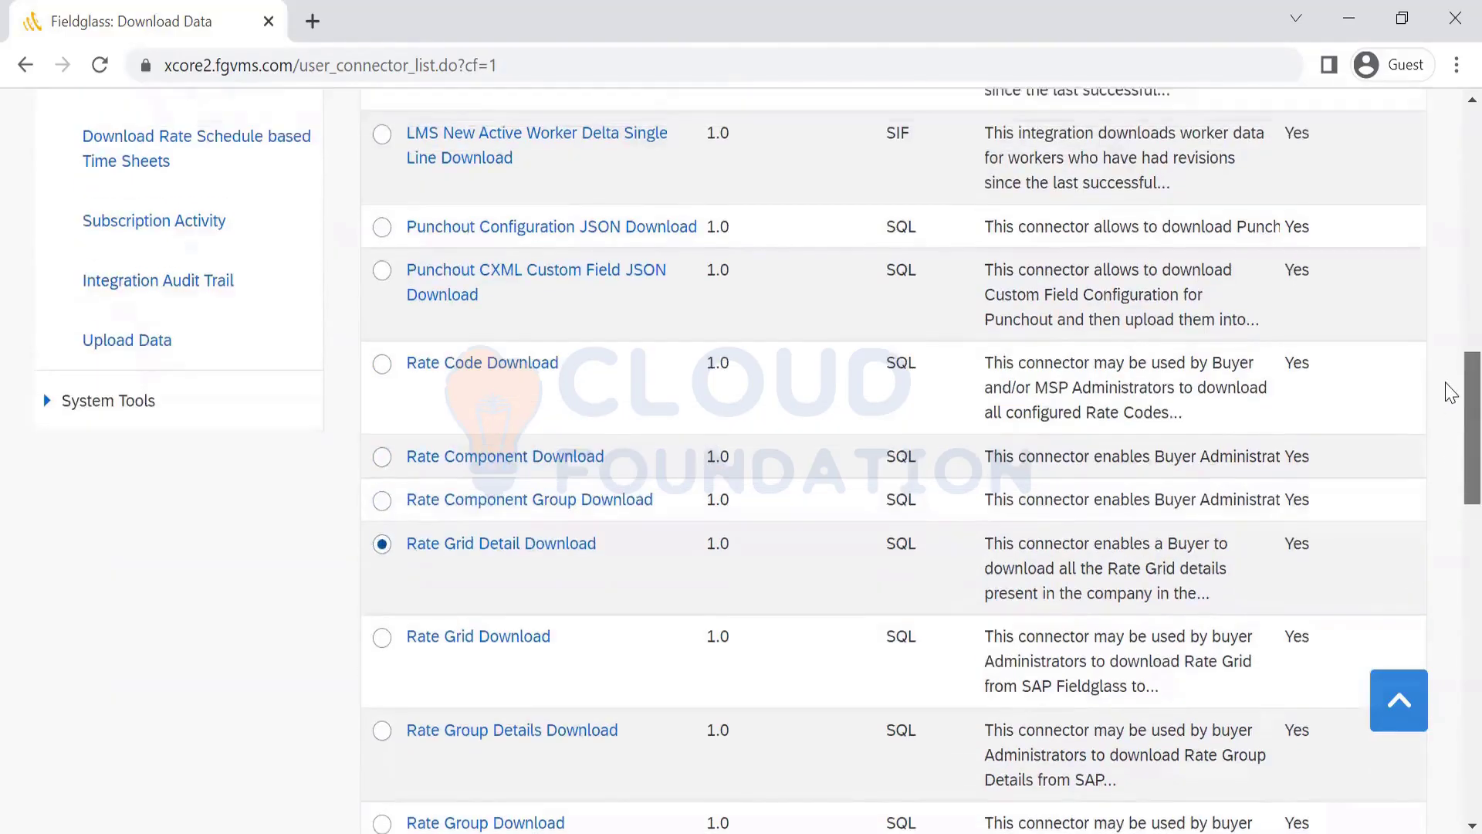
scroll(1449, 356, "up", 2)
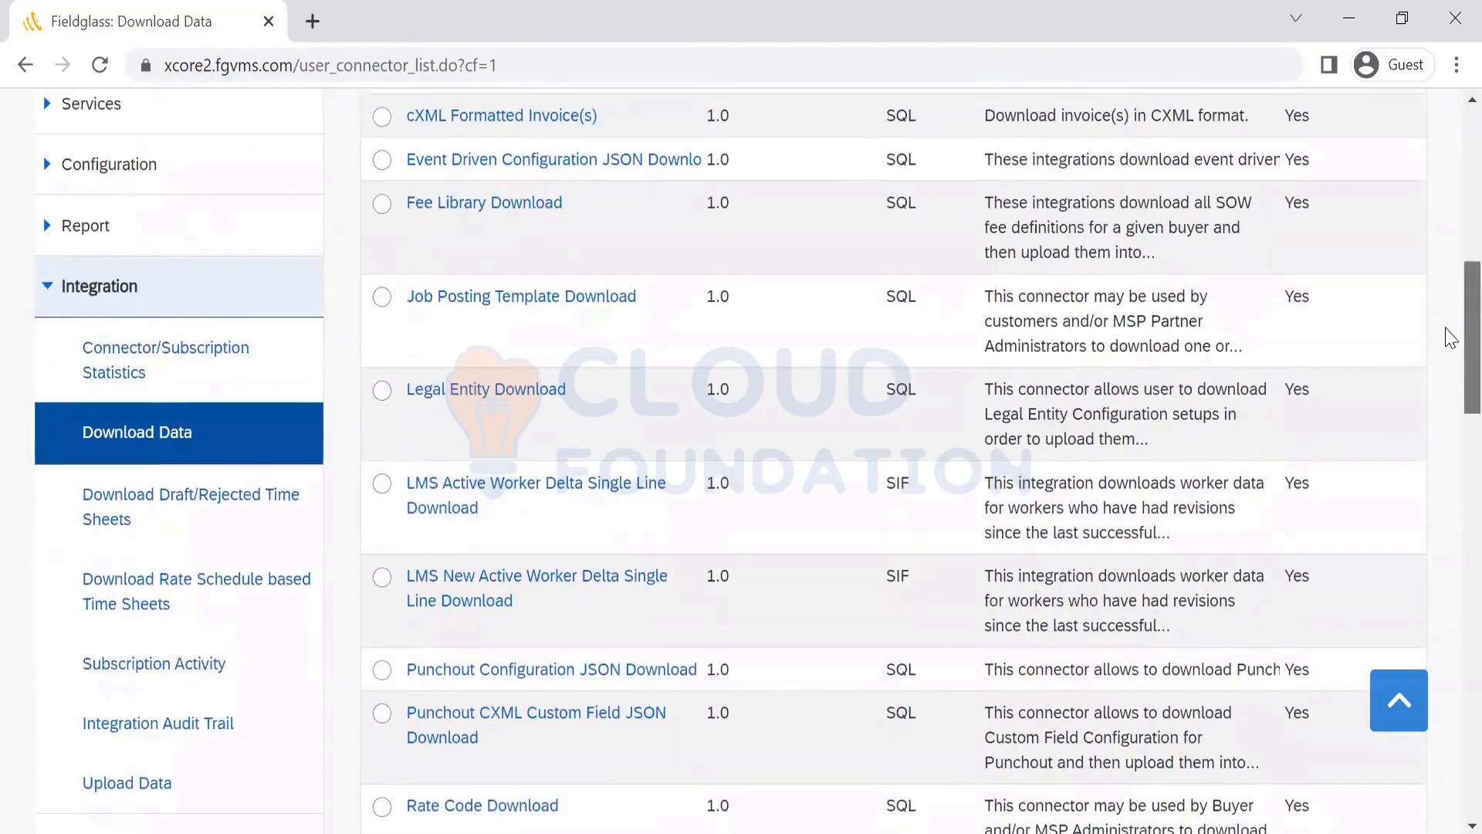
scroll(1449, 337, "up", 6)
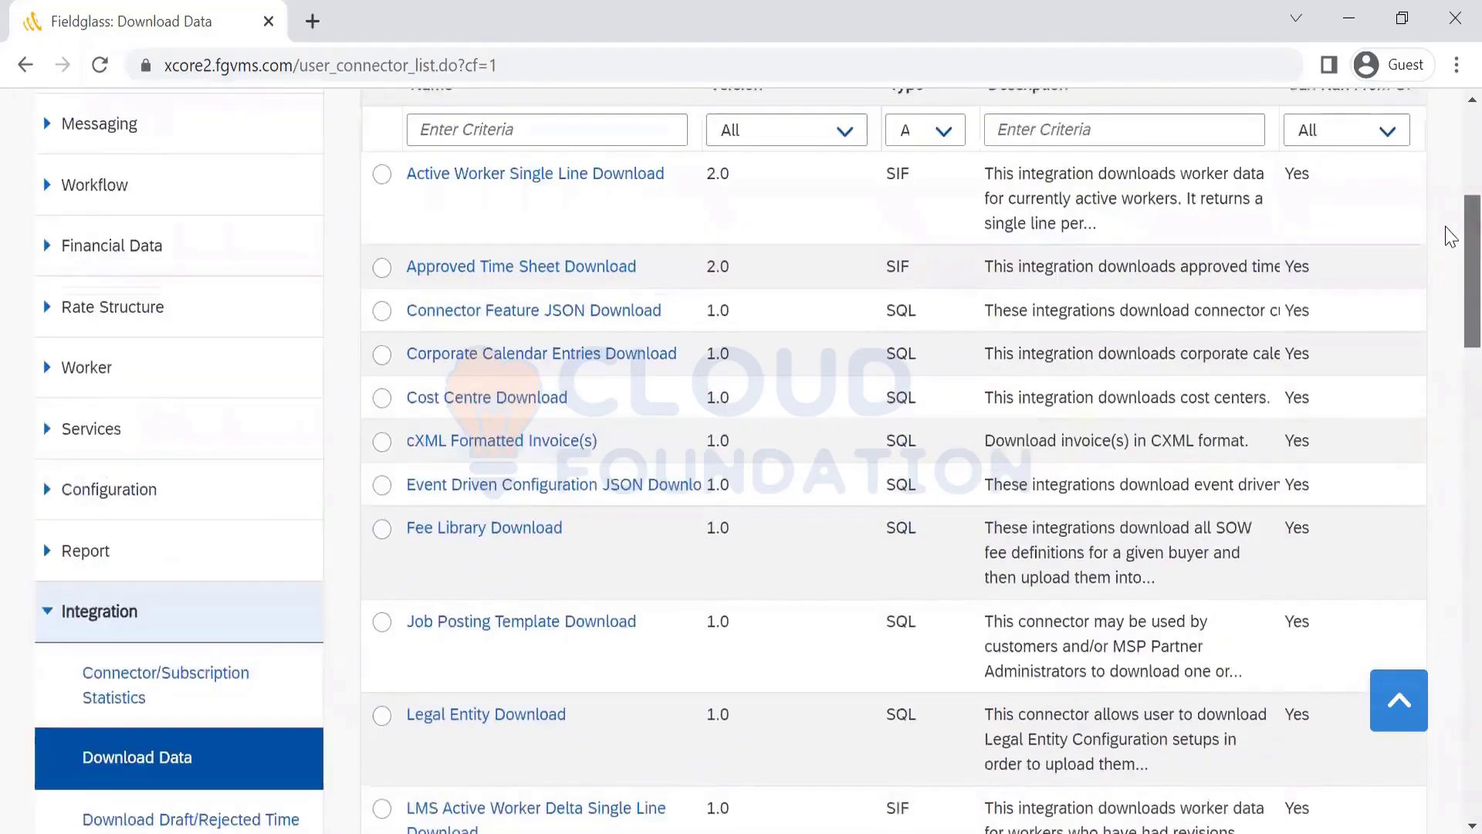
scroll(1448, 309, "down", 2)
scroll(1449, 397, "down", 15)
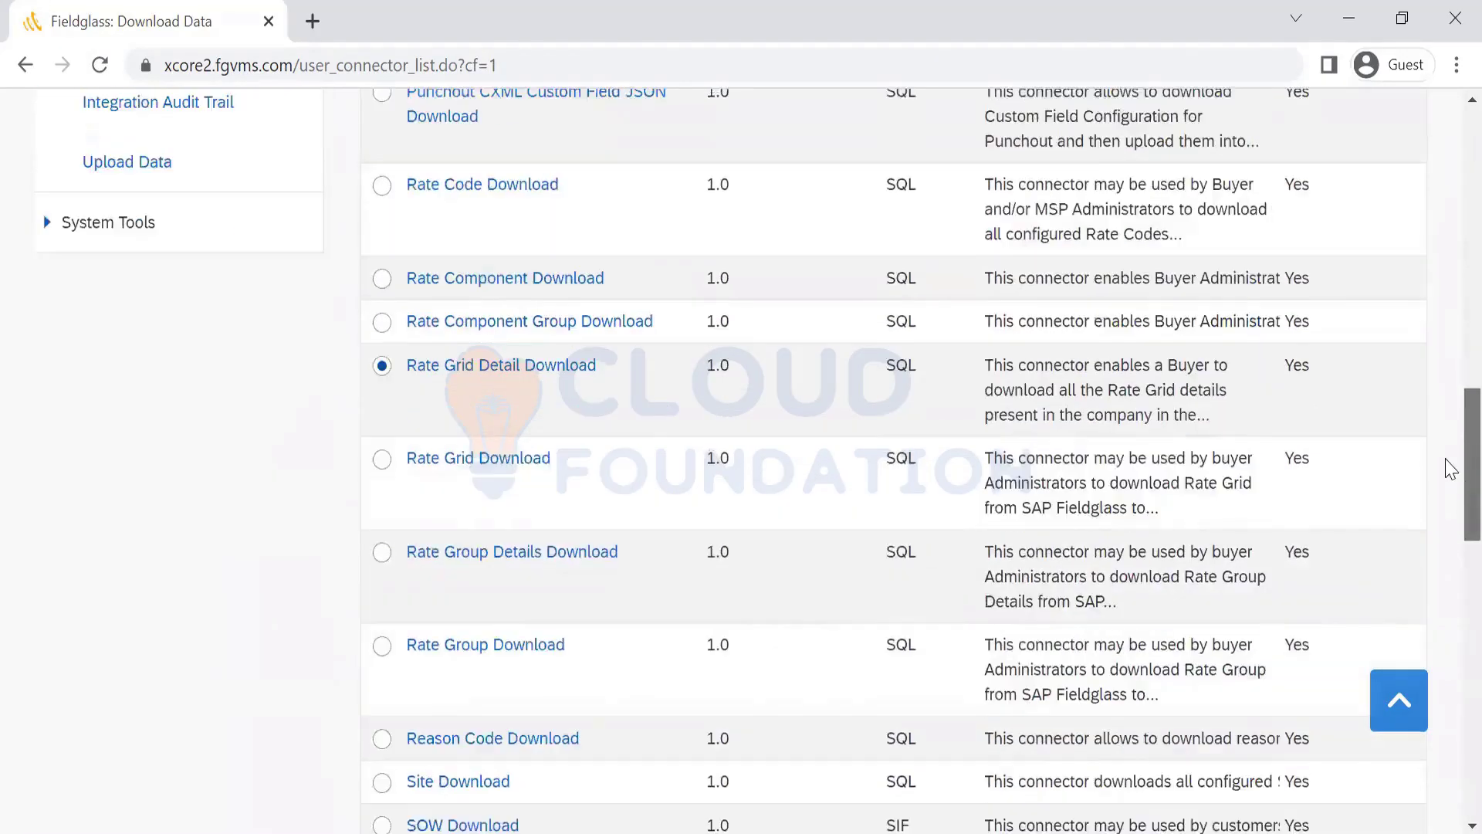
Select the Active Worker Single Line Download connector and open its download parameter request
scroll(1450, 540, "down", 4)
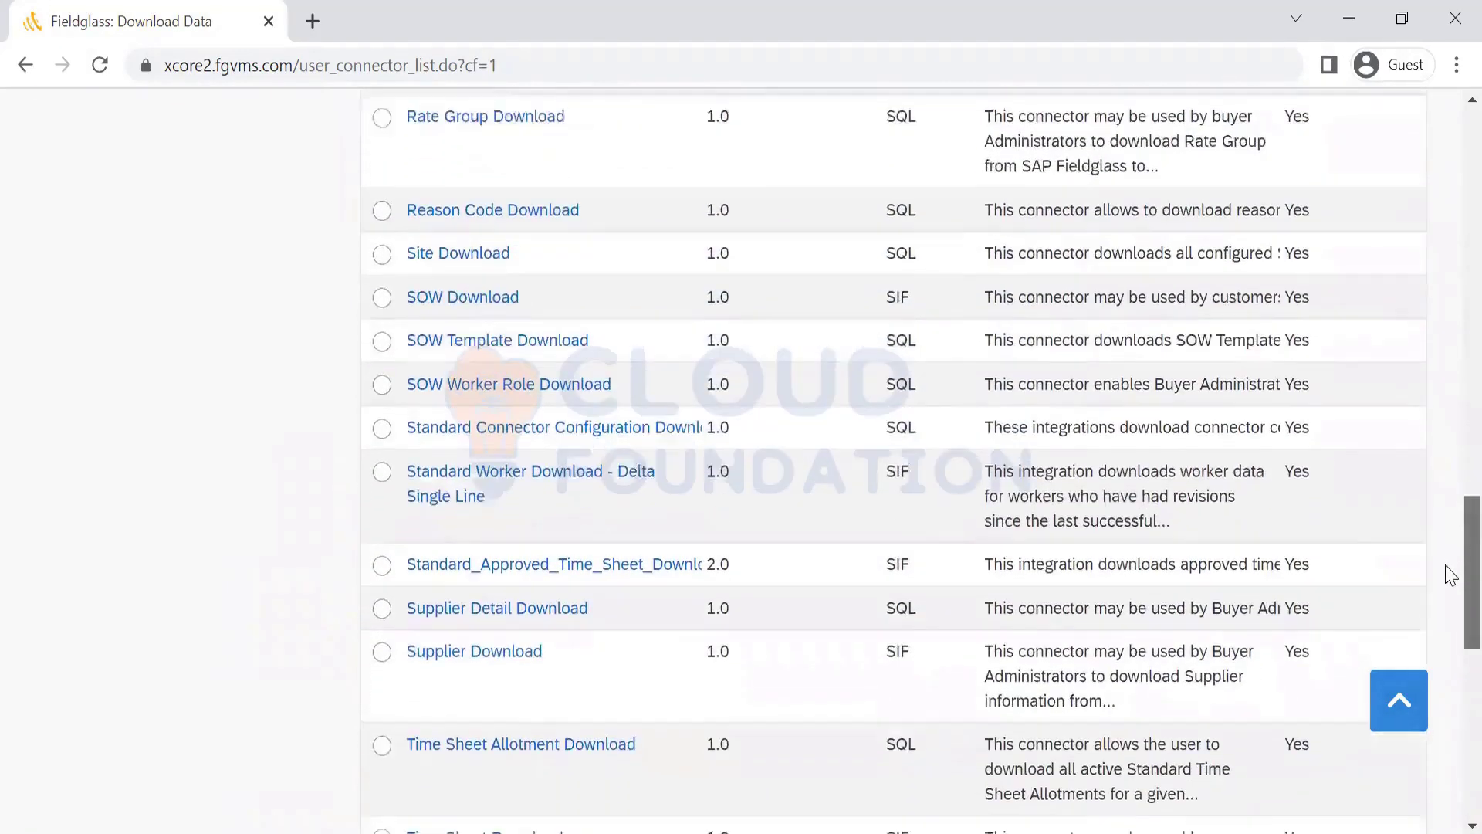
scroll(1448, 594, "down", 2)
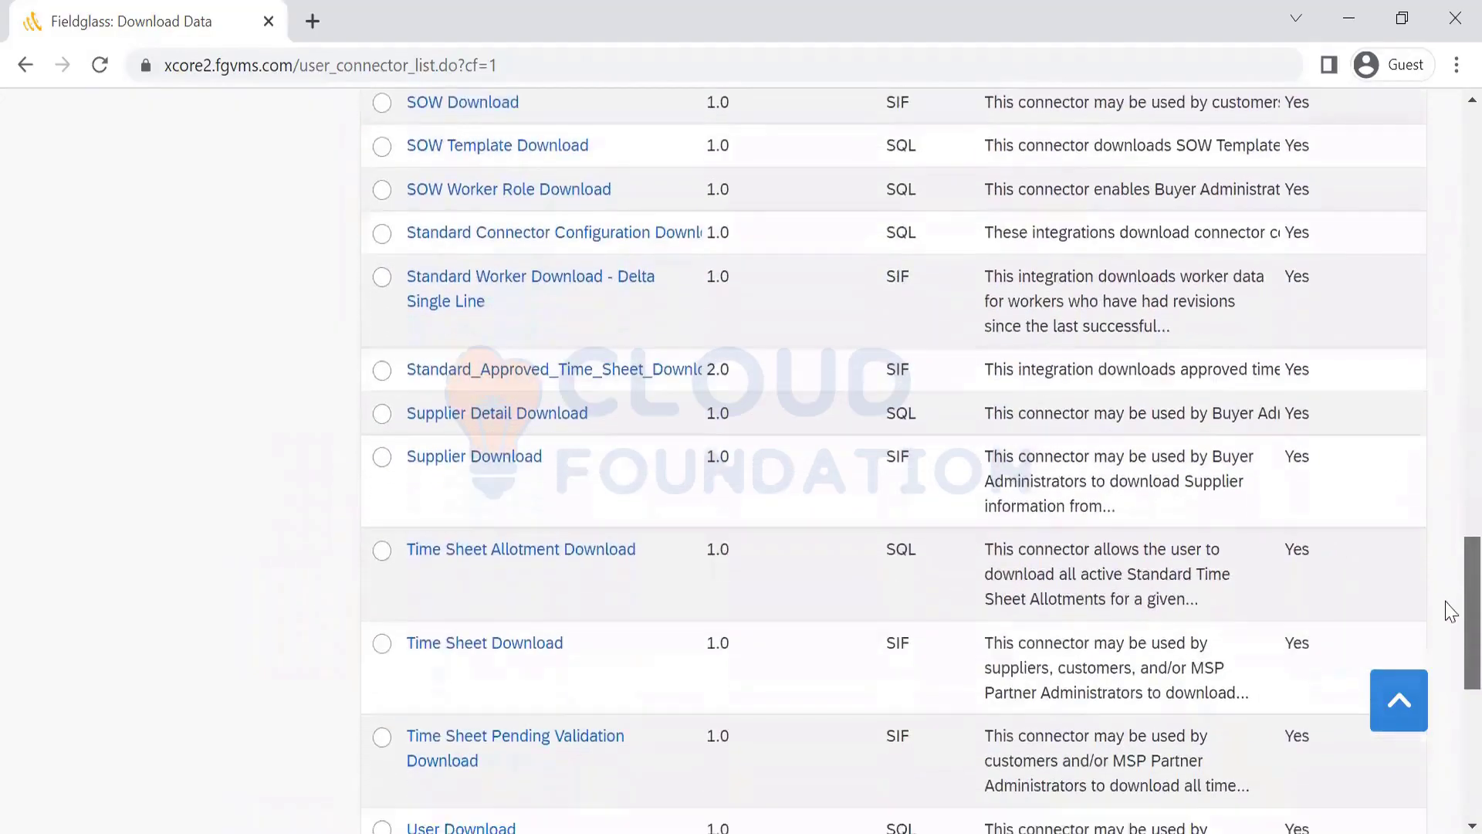
scroll(1448, 464, "up", 9)
scroll(1449, 407, "up", 7)
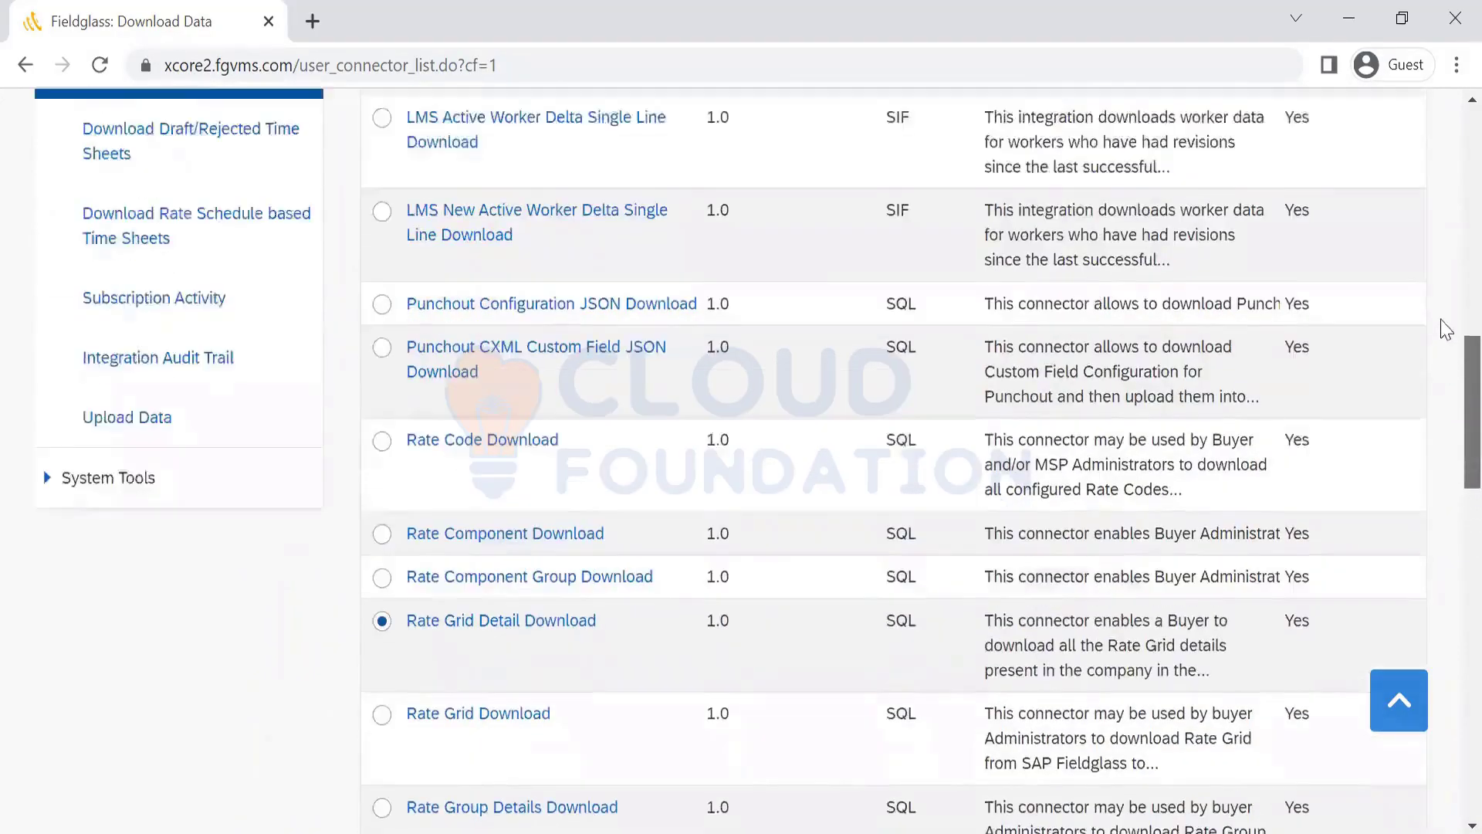
scroll(1443, 247, "up", 5)
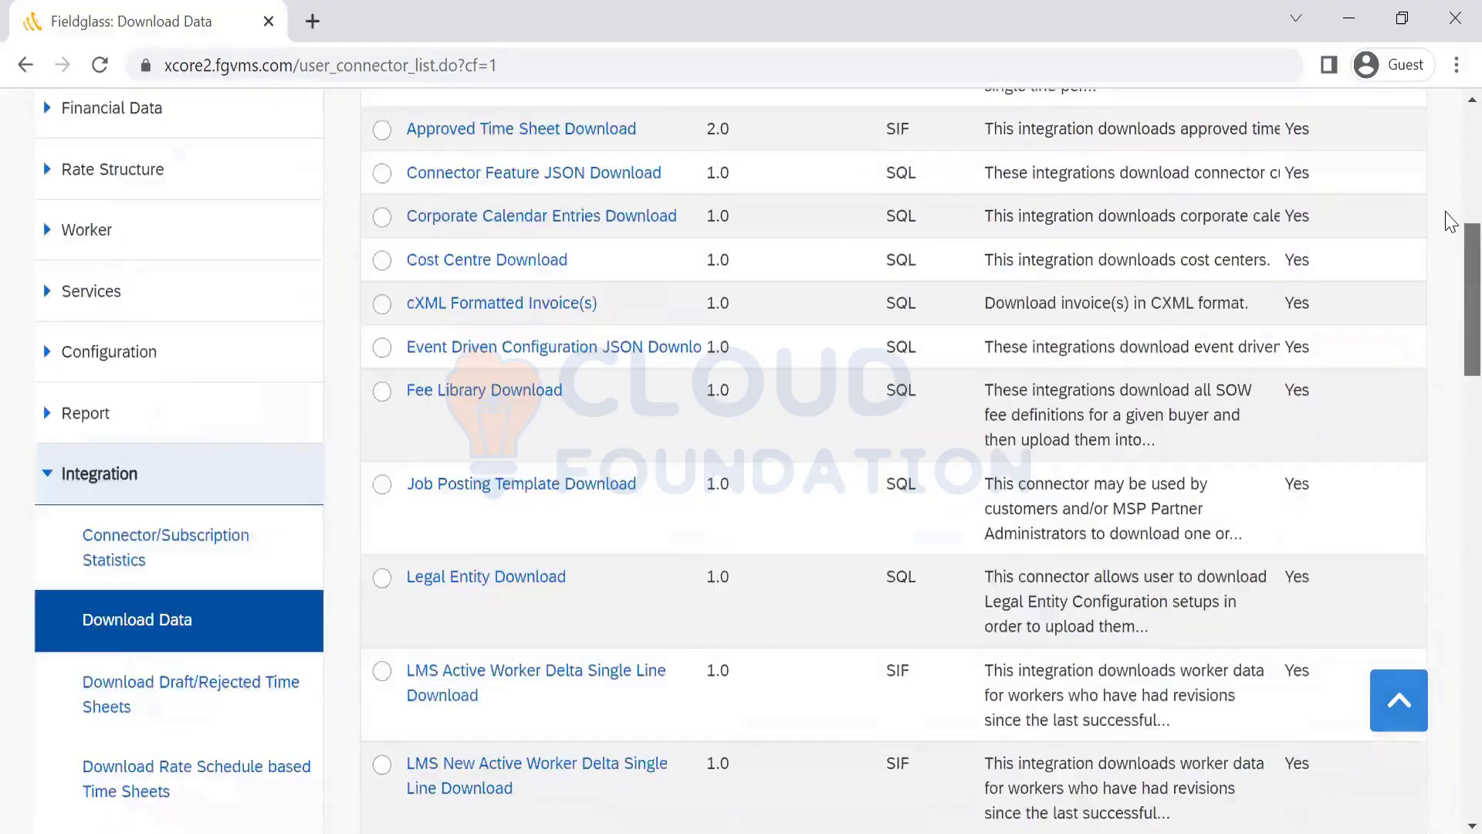
scroll(426, 475, "up", 3)
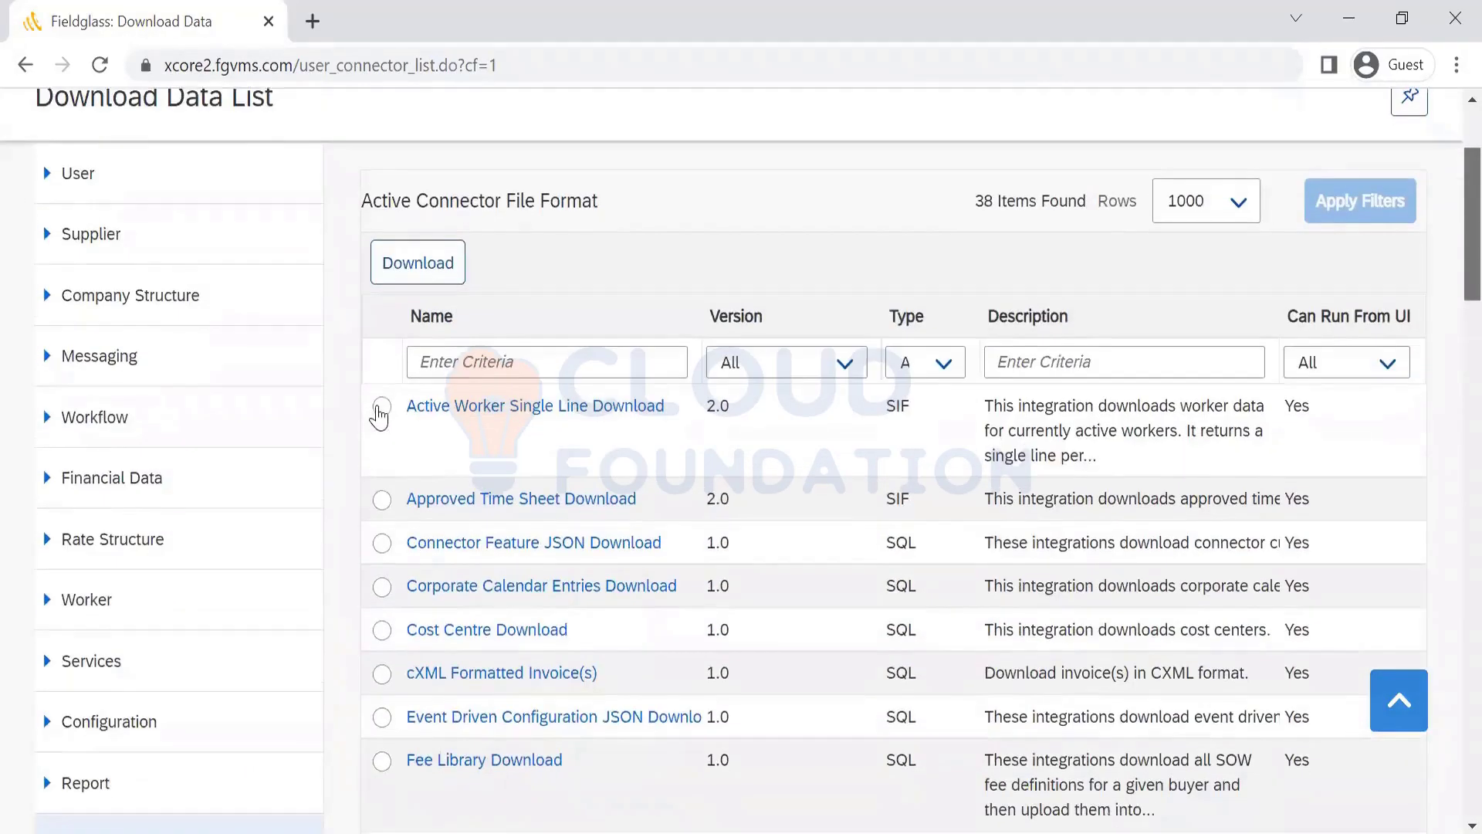
left_click(381, 406)
left_click(438, 270)
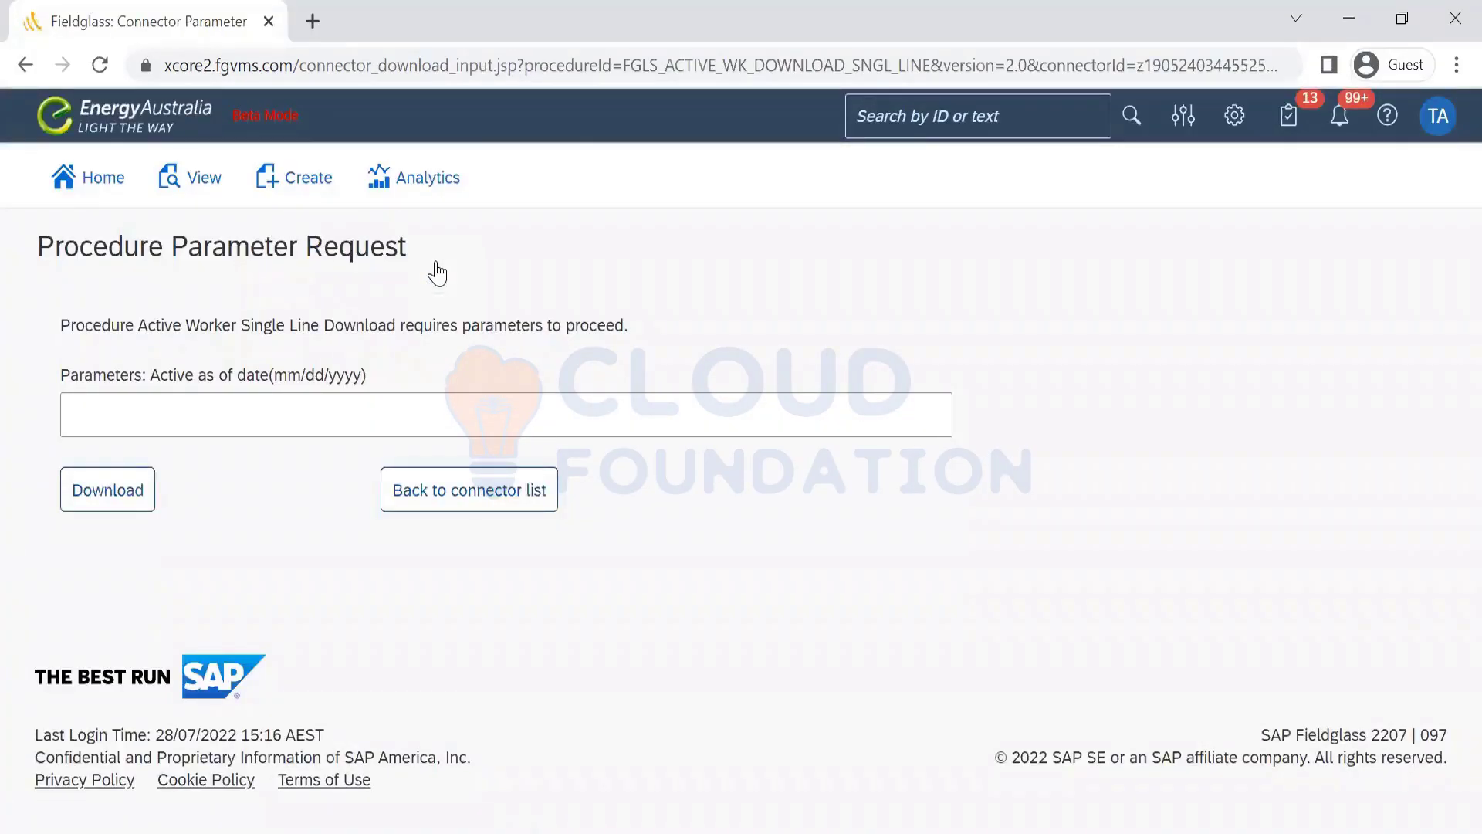
Enter 07/27/2022 as the Active as of date and download the active worker data
left_click(187, 402)
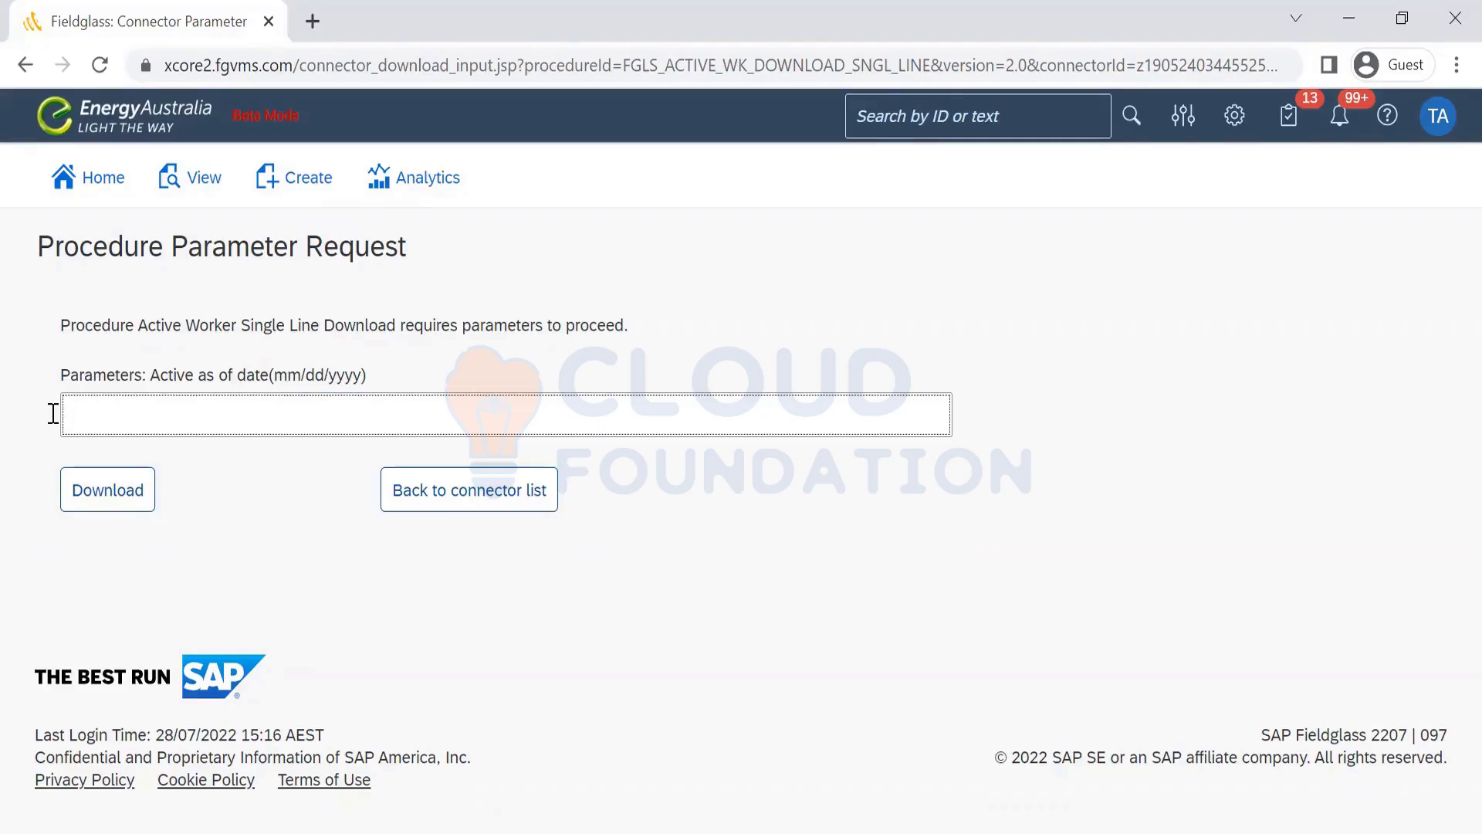
type("07/27/2022")
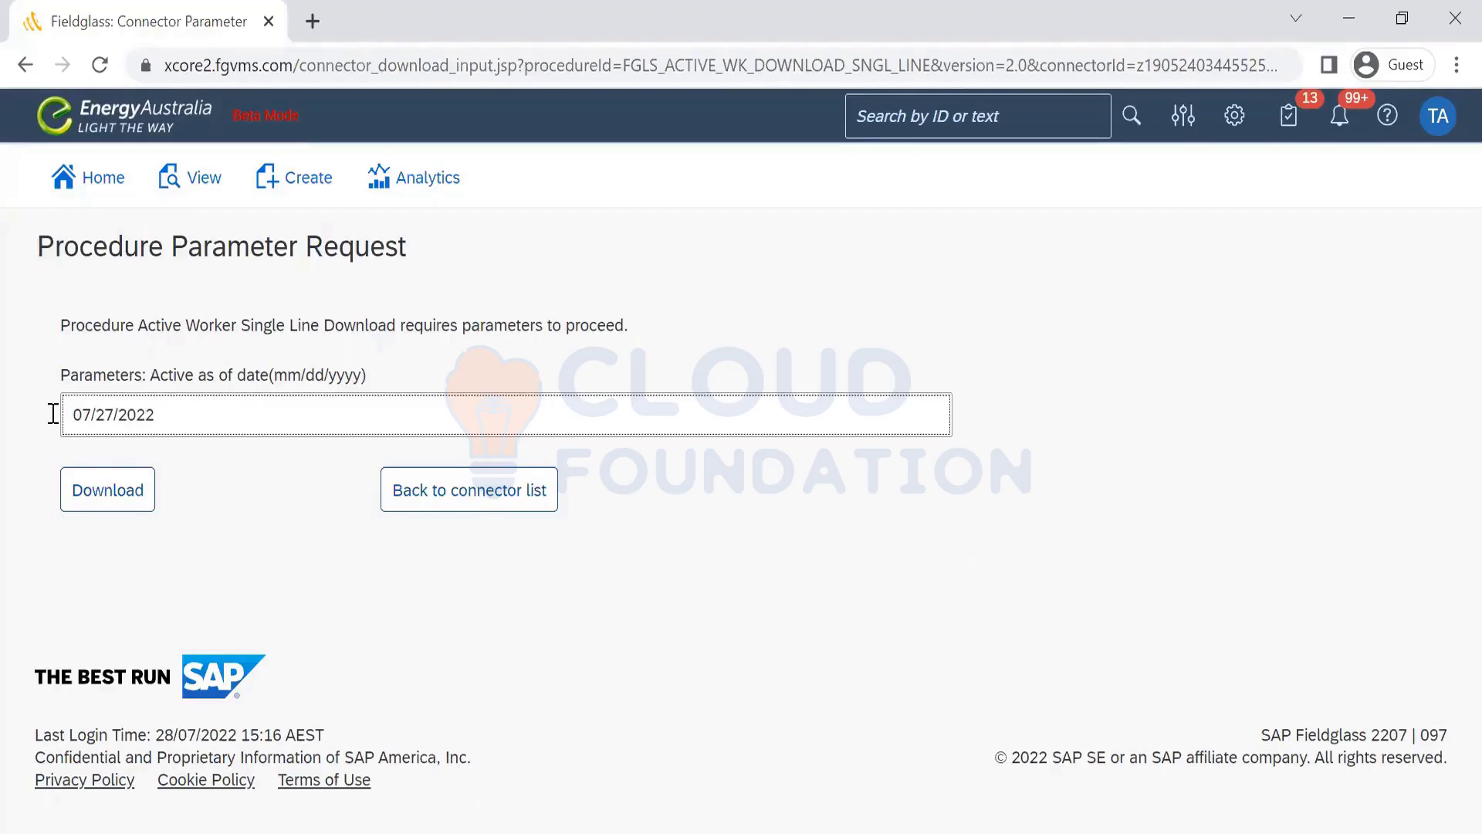
left_click(90, 492)
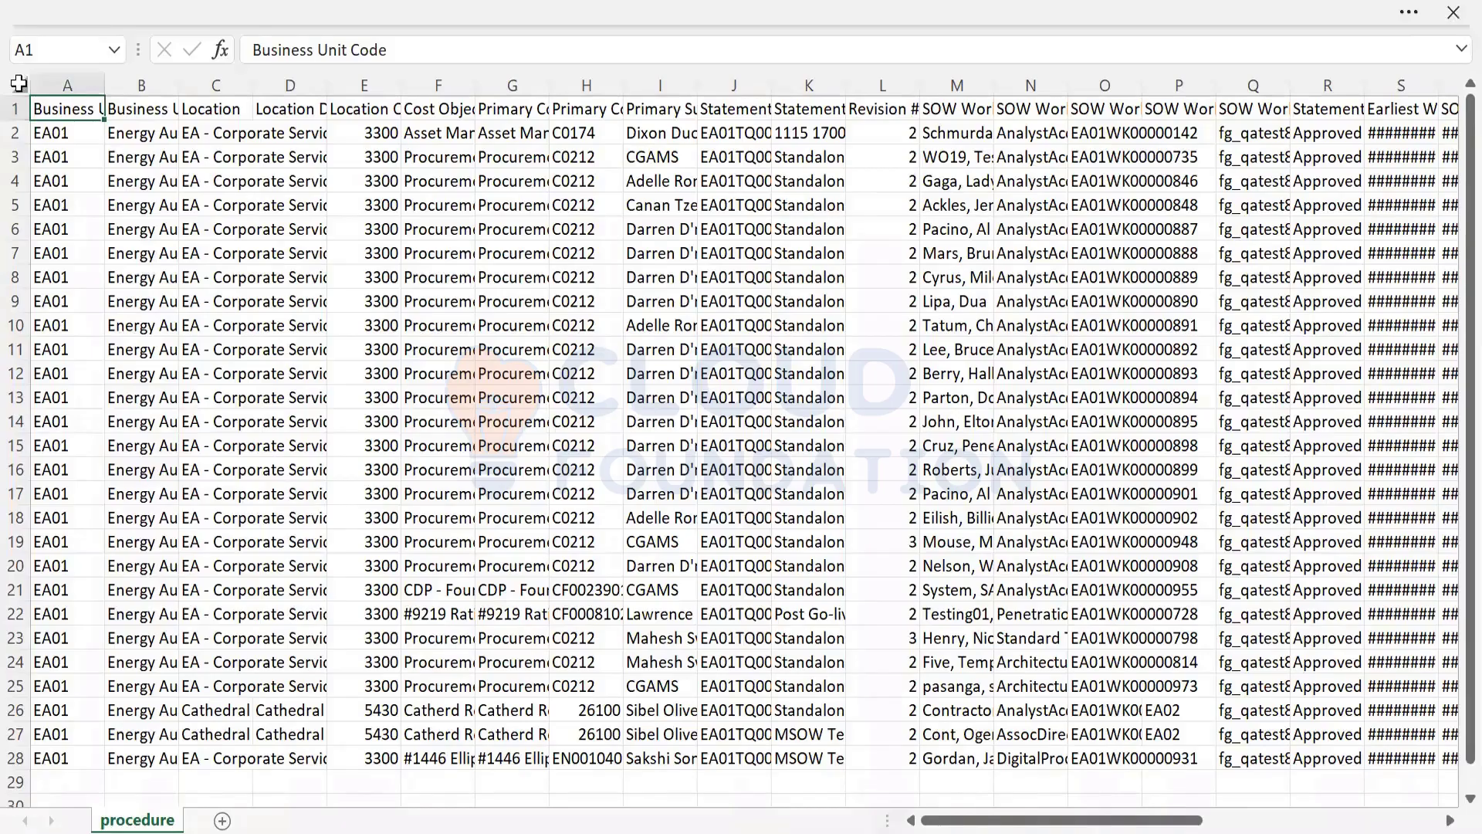
Auto-fit all column widths in the downloaded procedure sheet so every heading and value is readable
left_click(19, 84)
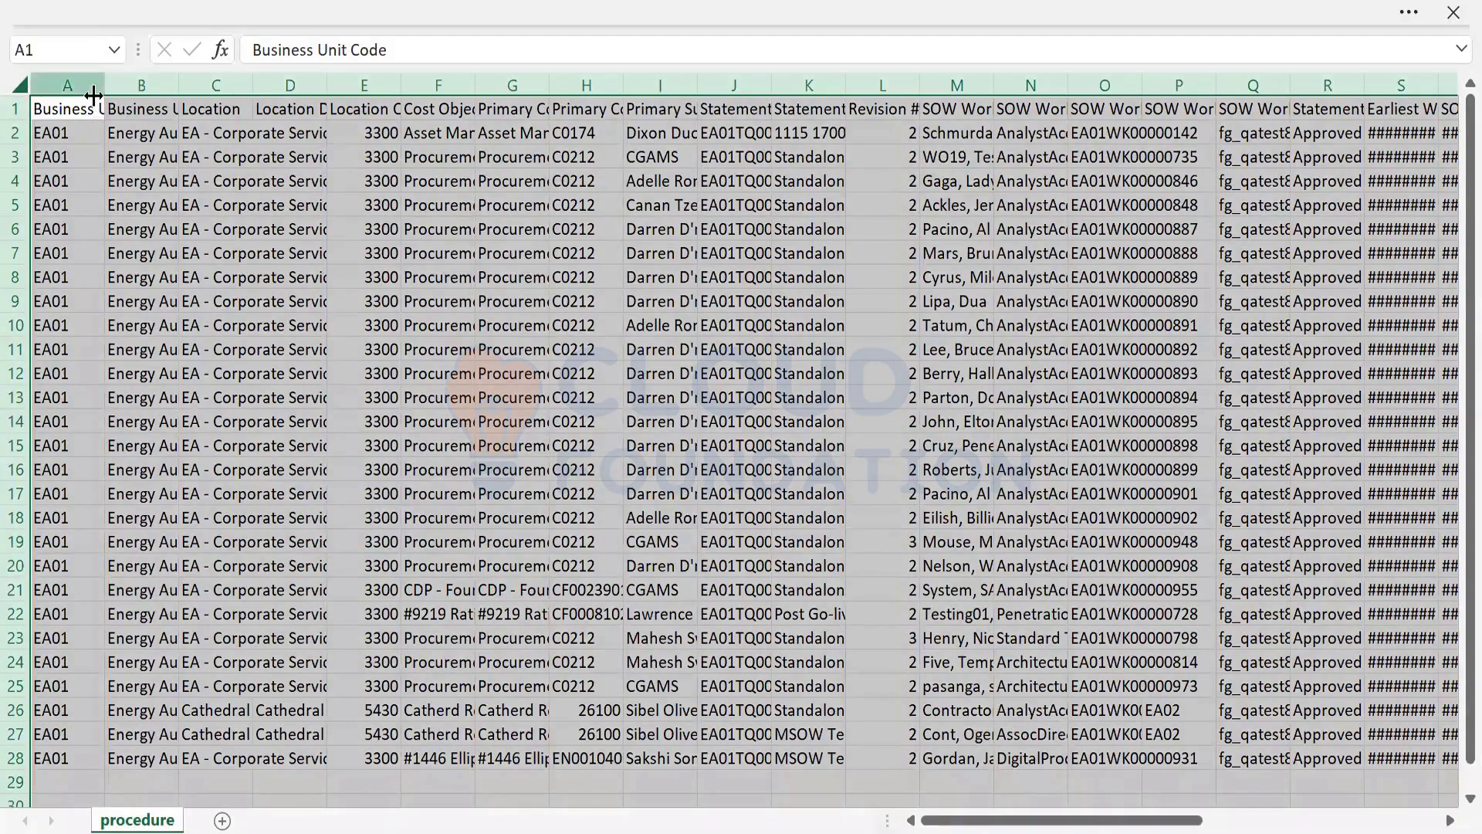
double_click(105, 83)
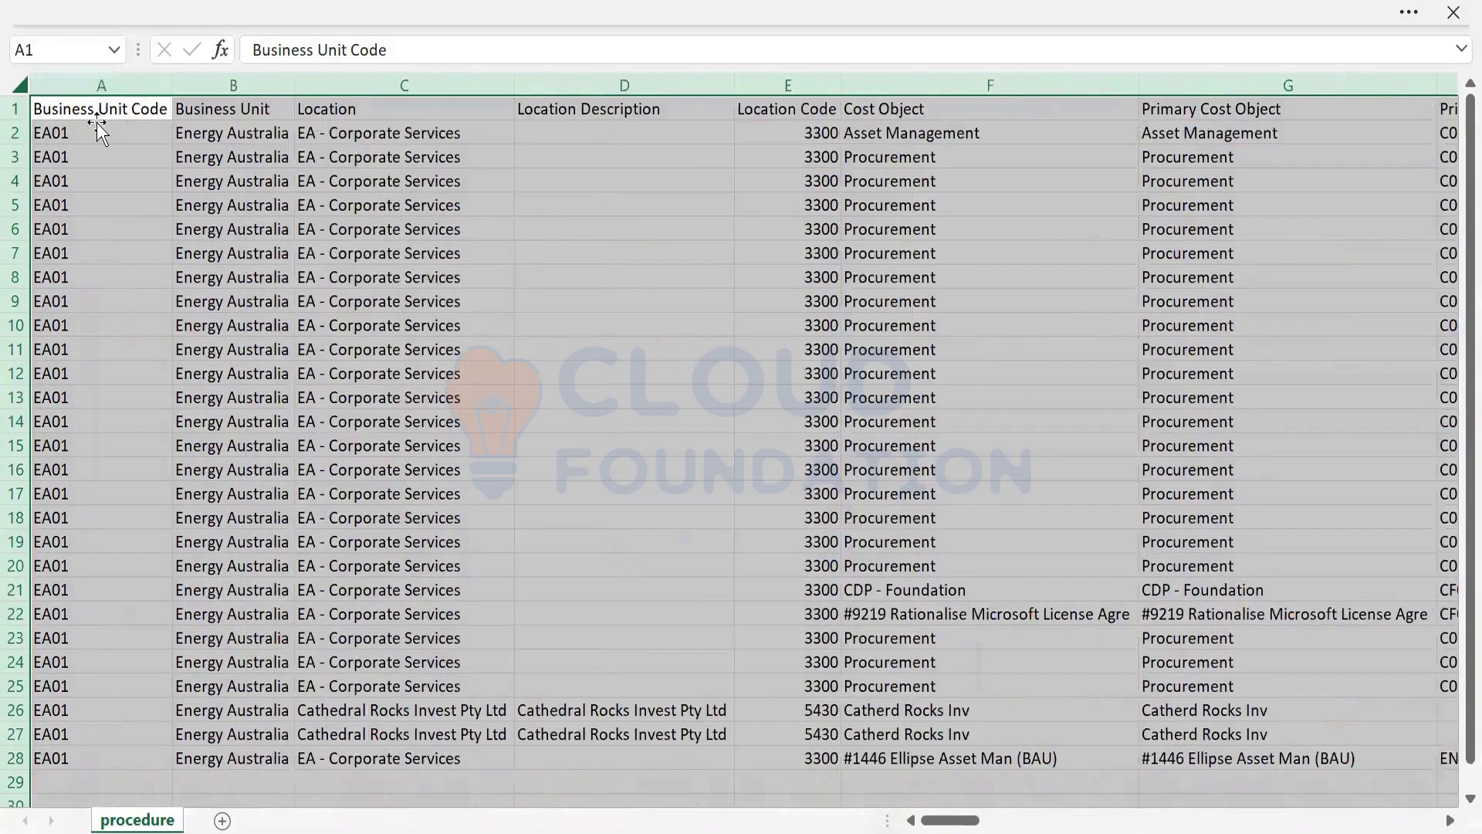
left_click(95, 124)
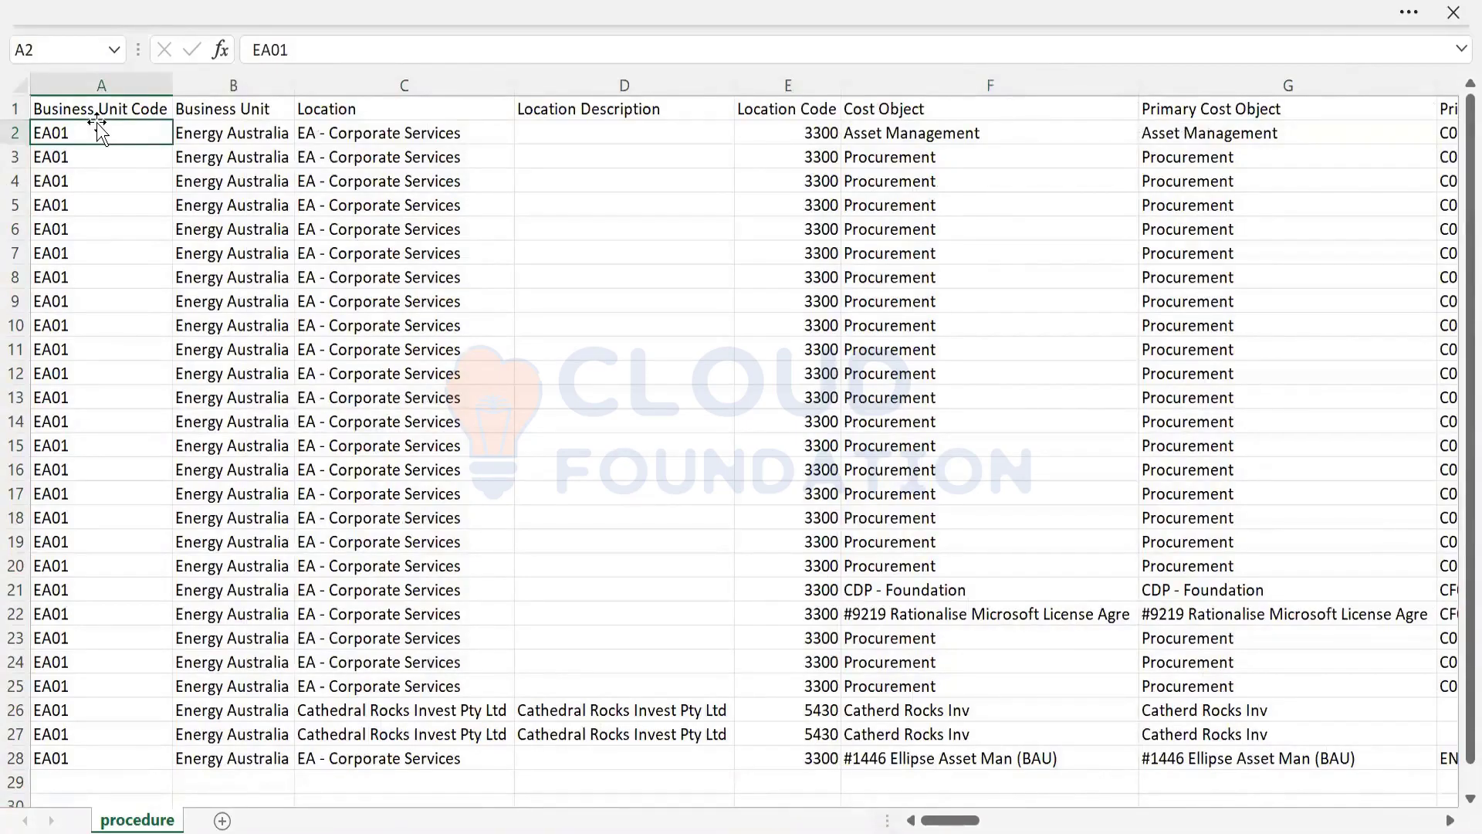
Examine the column headings in row 1 from Business Unit Code through to Description
key("Up")
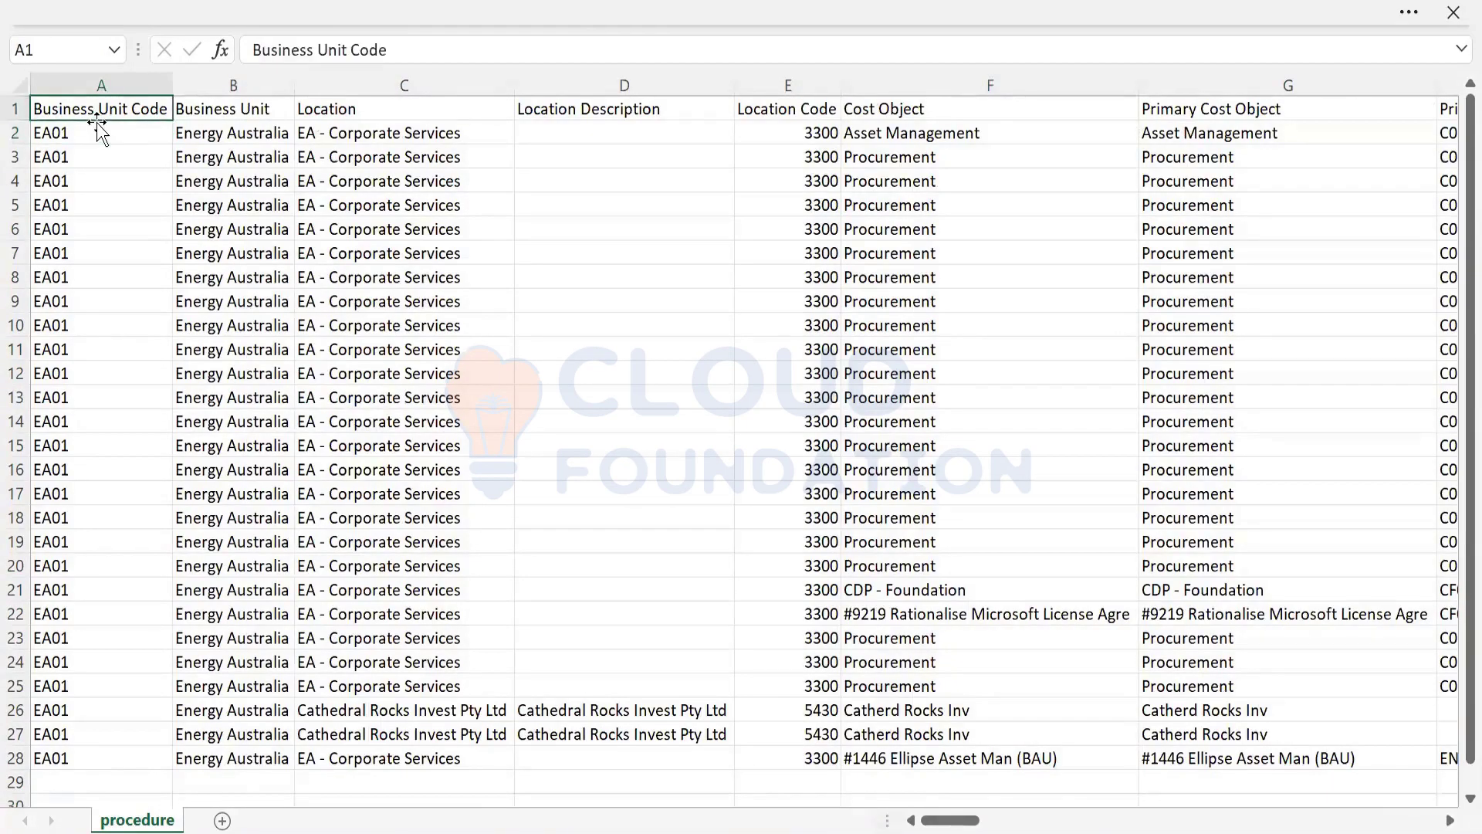
key("Right")
key("Right")
key("Right")
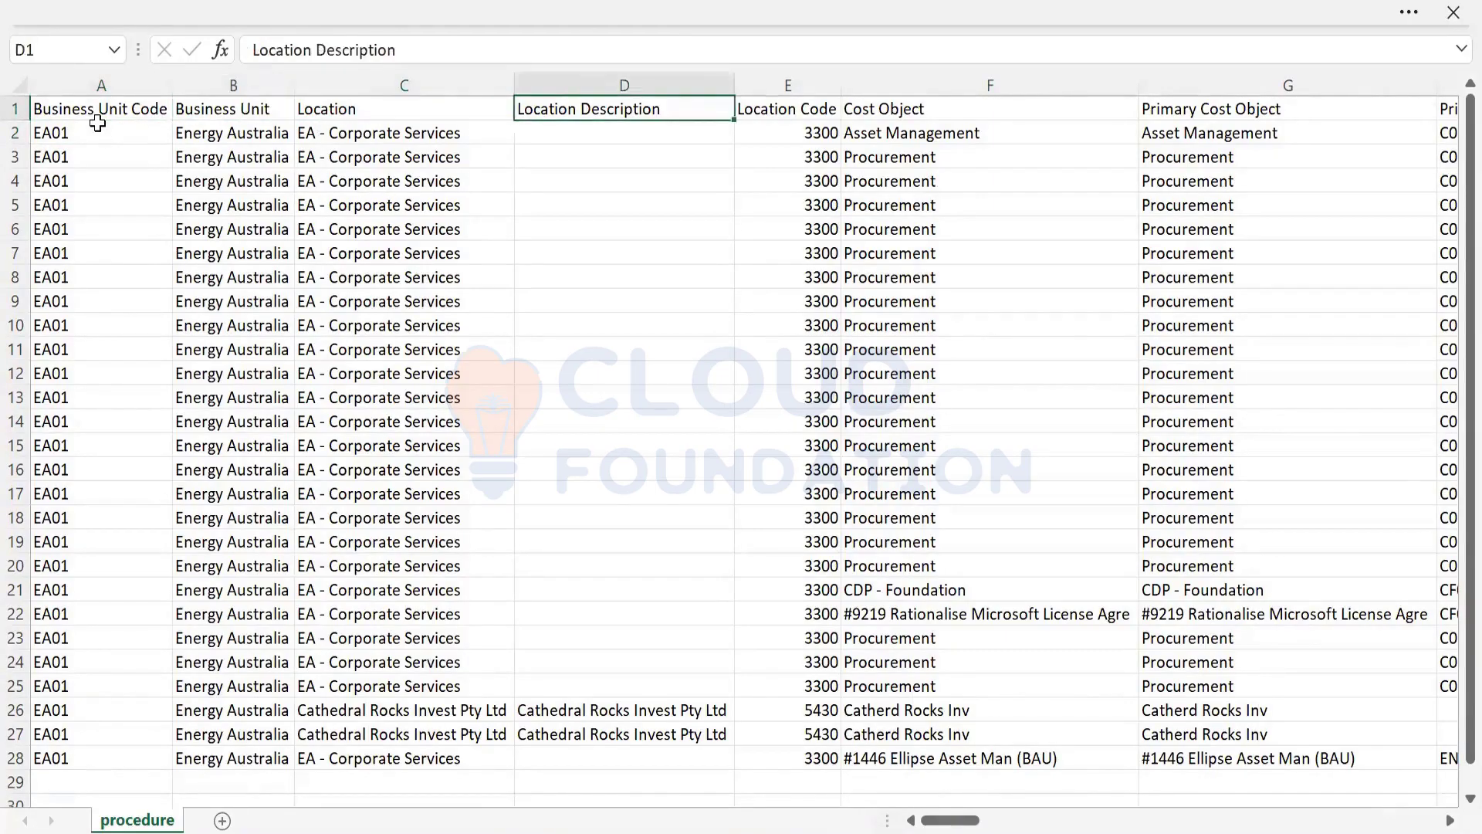
key("Right")
key("Right")
key("Right")
key("Right")
key("Right")
key("Right")
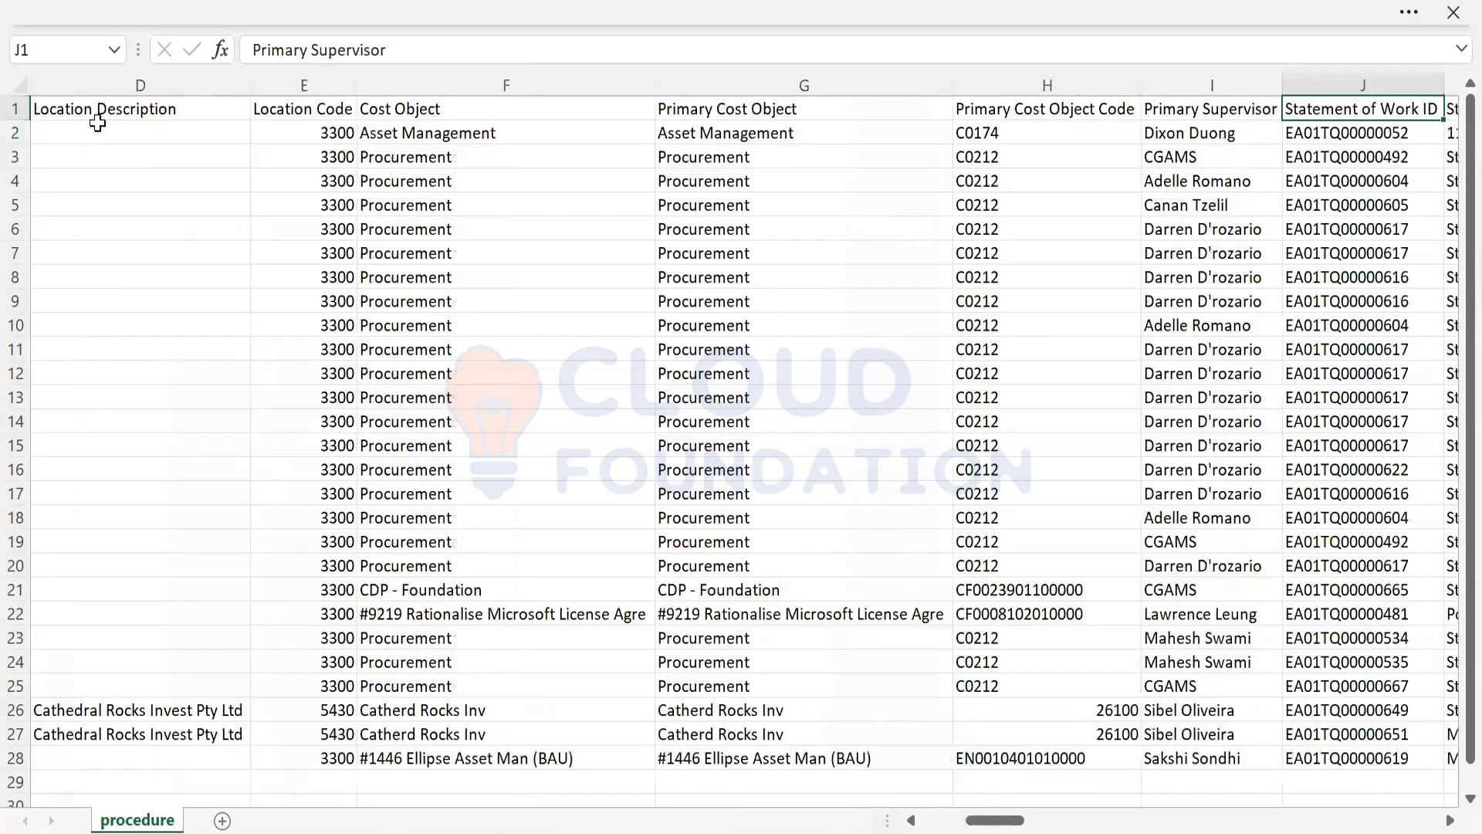
key("Right")
key("Right")
key("Right")
key("Right")
key("Right")
key("Right")
key("Right")
key("Right")
key("Right")
key("Right")
key("Right")
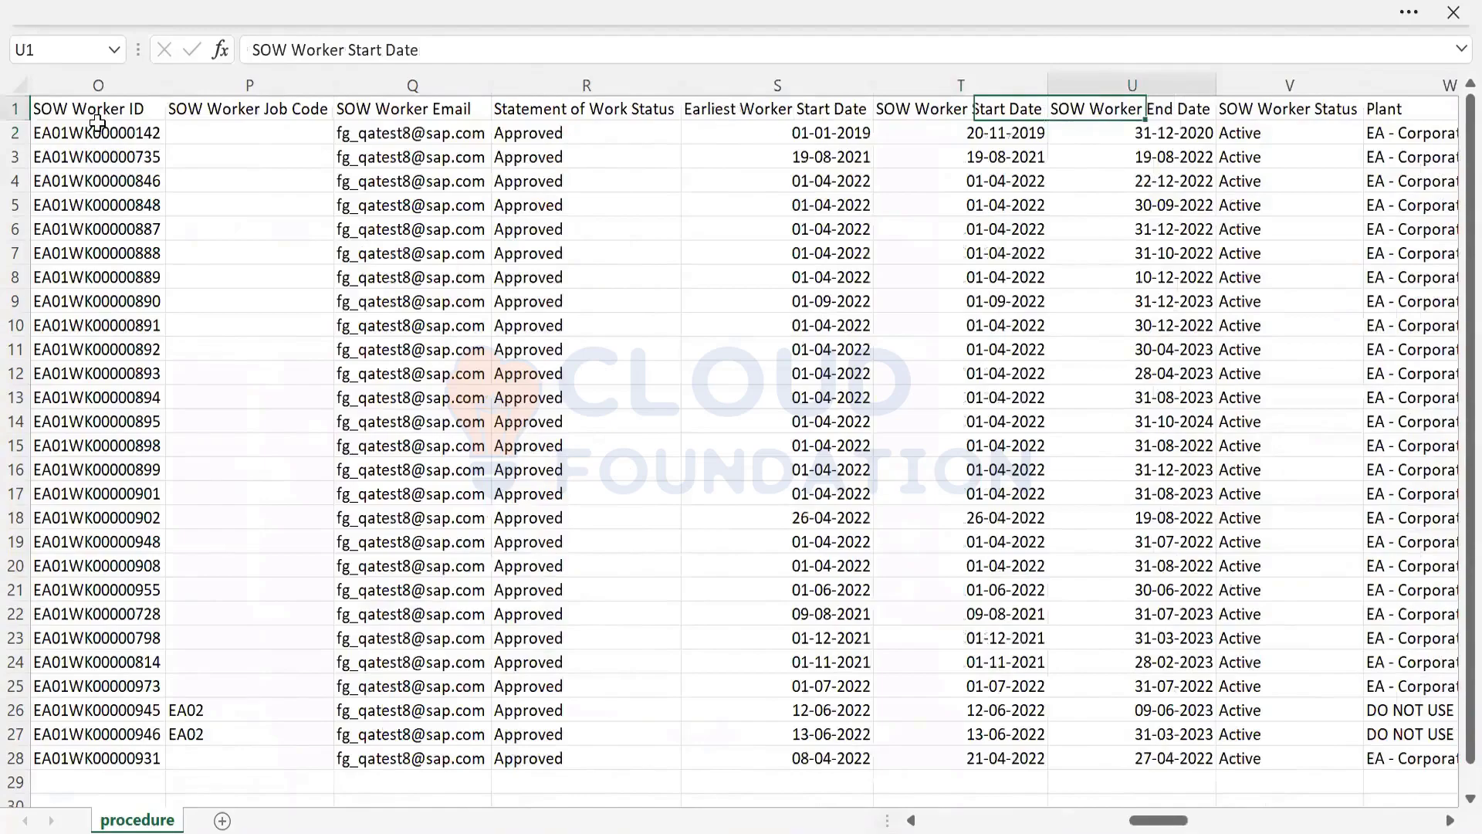
key("Right")
key("Right")
key("Right")
key("Right")
key("Right")
key("Right")
key("Right")
key("Right")
key("Right")
key("Right")
key("Right")
key("Right")
key("Right")
key("Right")
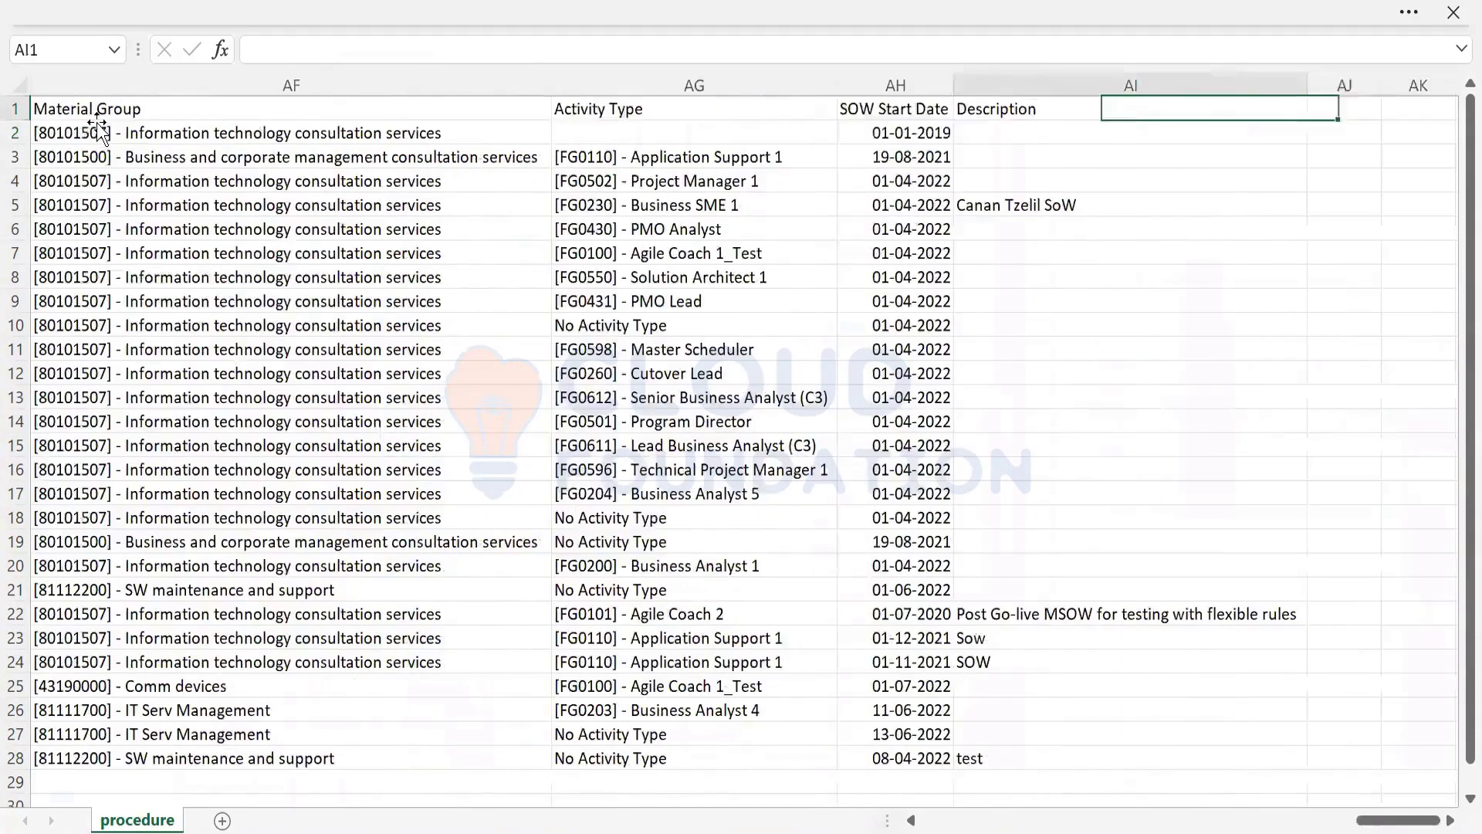
Look back over the headings in row 1 from Description toward Business Unit Code
key("Left")
key("Left")
key("Left")
key("Left")
key("Left")
key("Left")
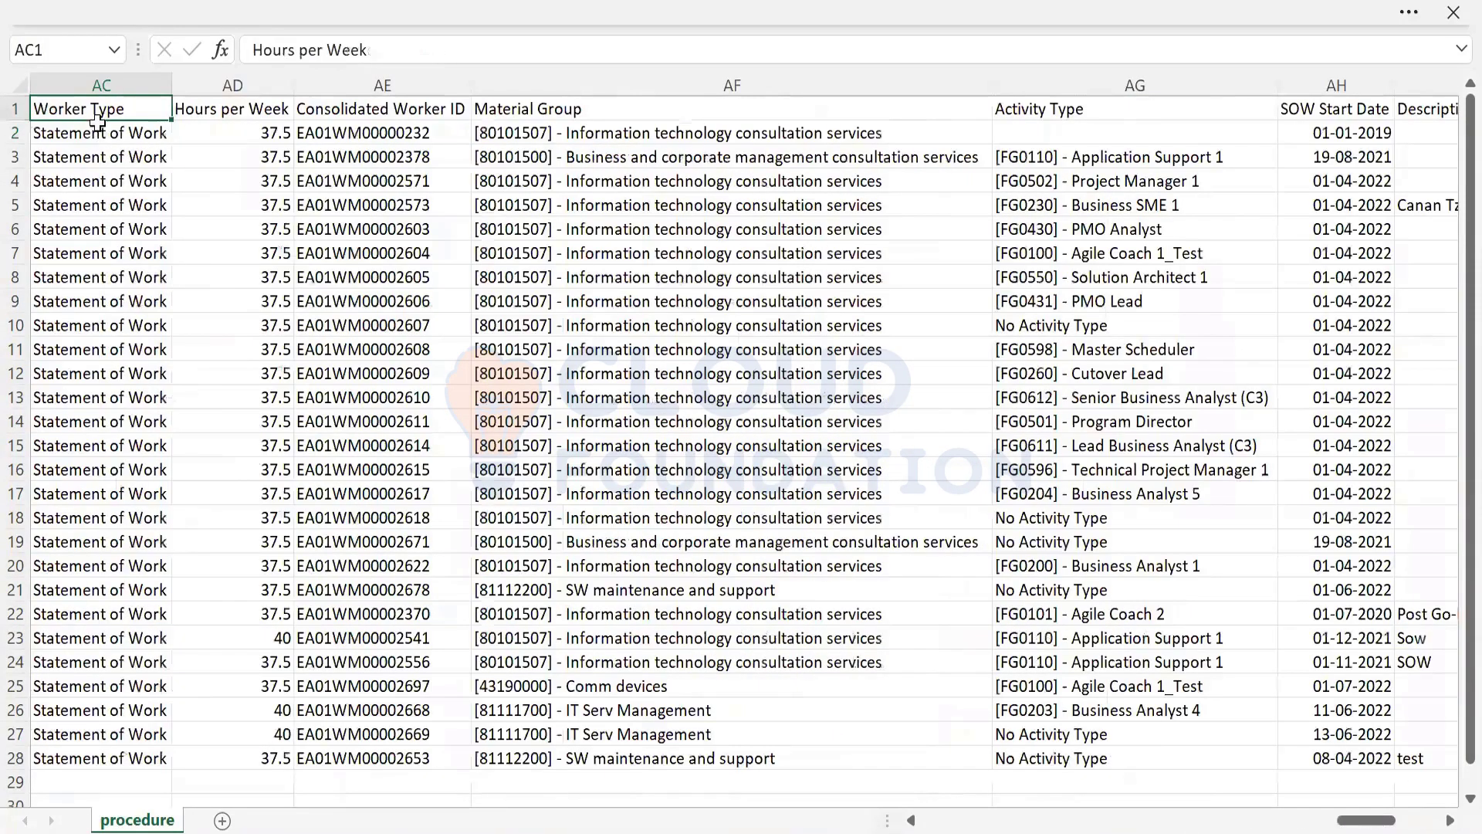
key("Left")
key("Left")
key("Left")
key("Left")
key("Left")
key("Left")
key("Left")
key("Left")
key("Left")
key("Left")
key("Left")
key("Left")
key("Left")
key("Left")
key("Left")
key("Left")
key("Left")
key("Left")
key("Left")
key("Left")
Highlight all Business Unit Code values from A2 down to A28, and move to the Business Unit heading
key("Down")
key("Right")
key("Left")
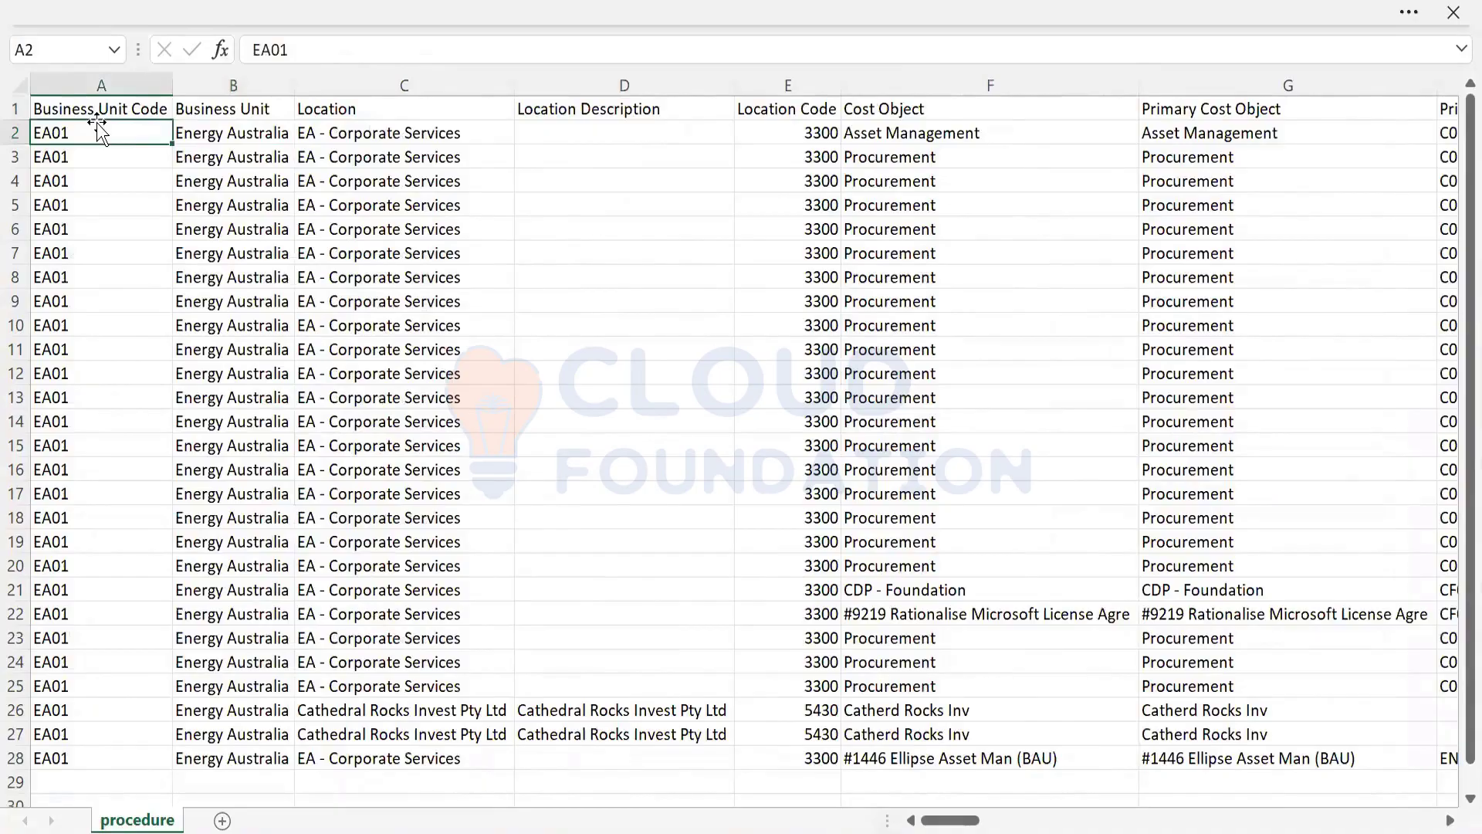
key("ctrl+shift+Down")
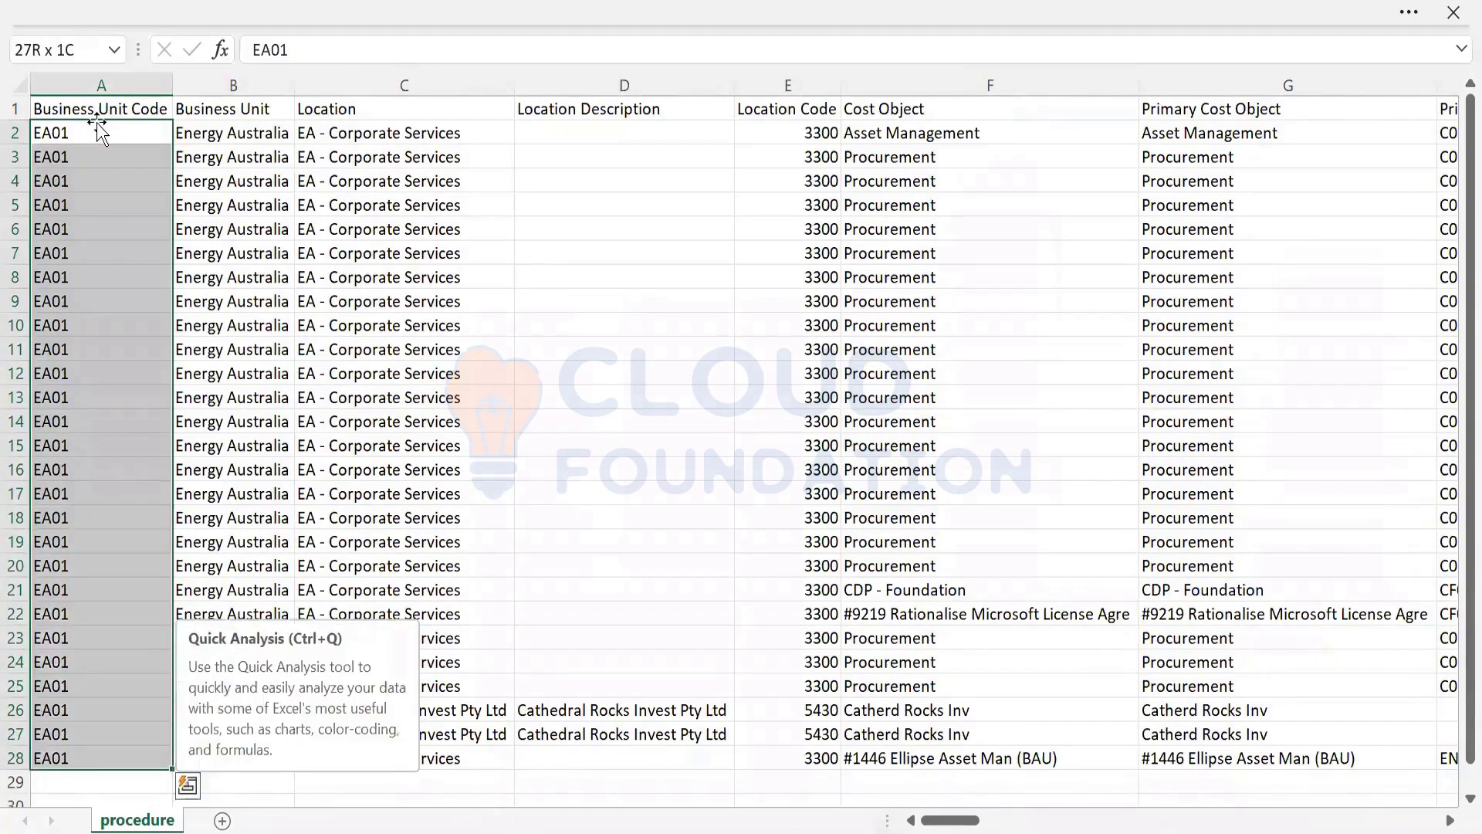
key("Up")
key("Right")
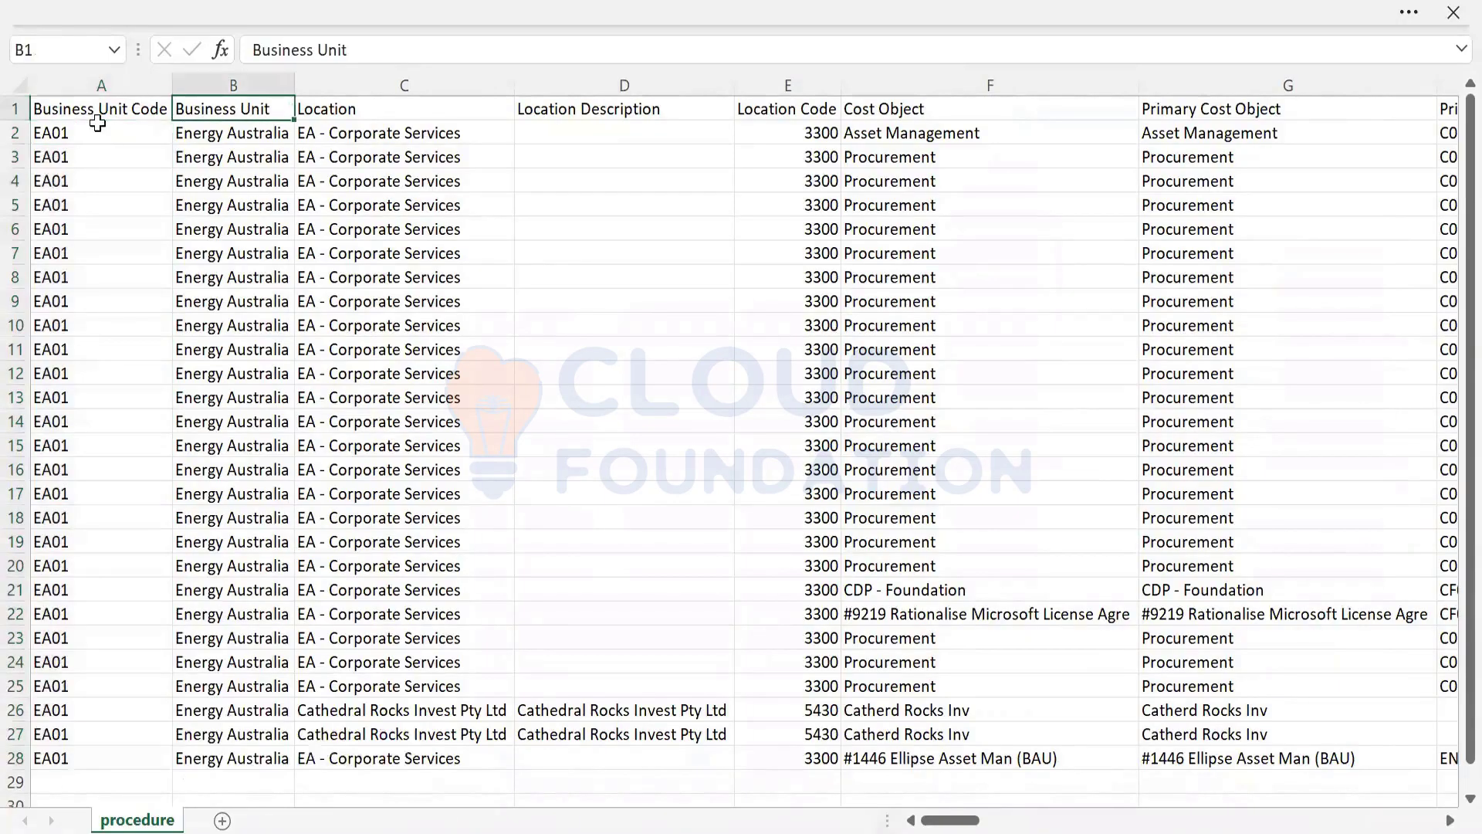
Examine the first worker record in row 2 across all its columns and return to cell A2
key("Down")
key("Right")
key("Right")
key("Right")
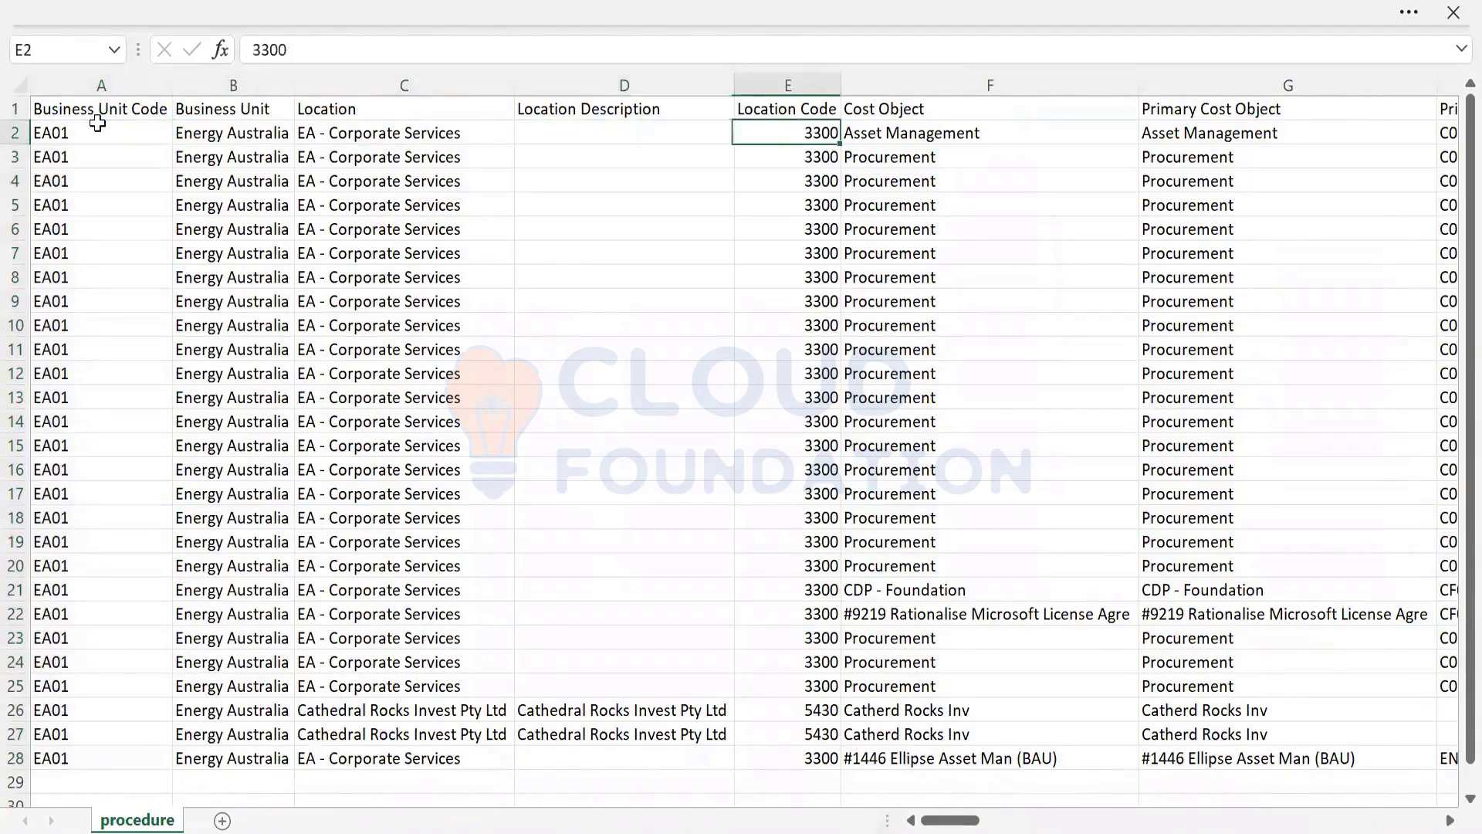
key("Right")
key("Right")
key("Right")
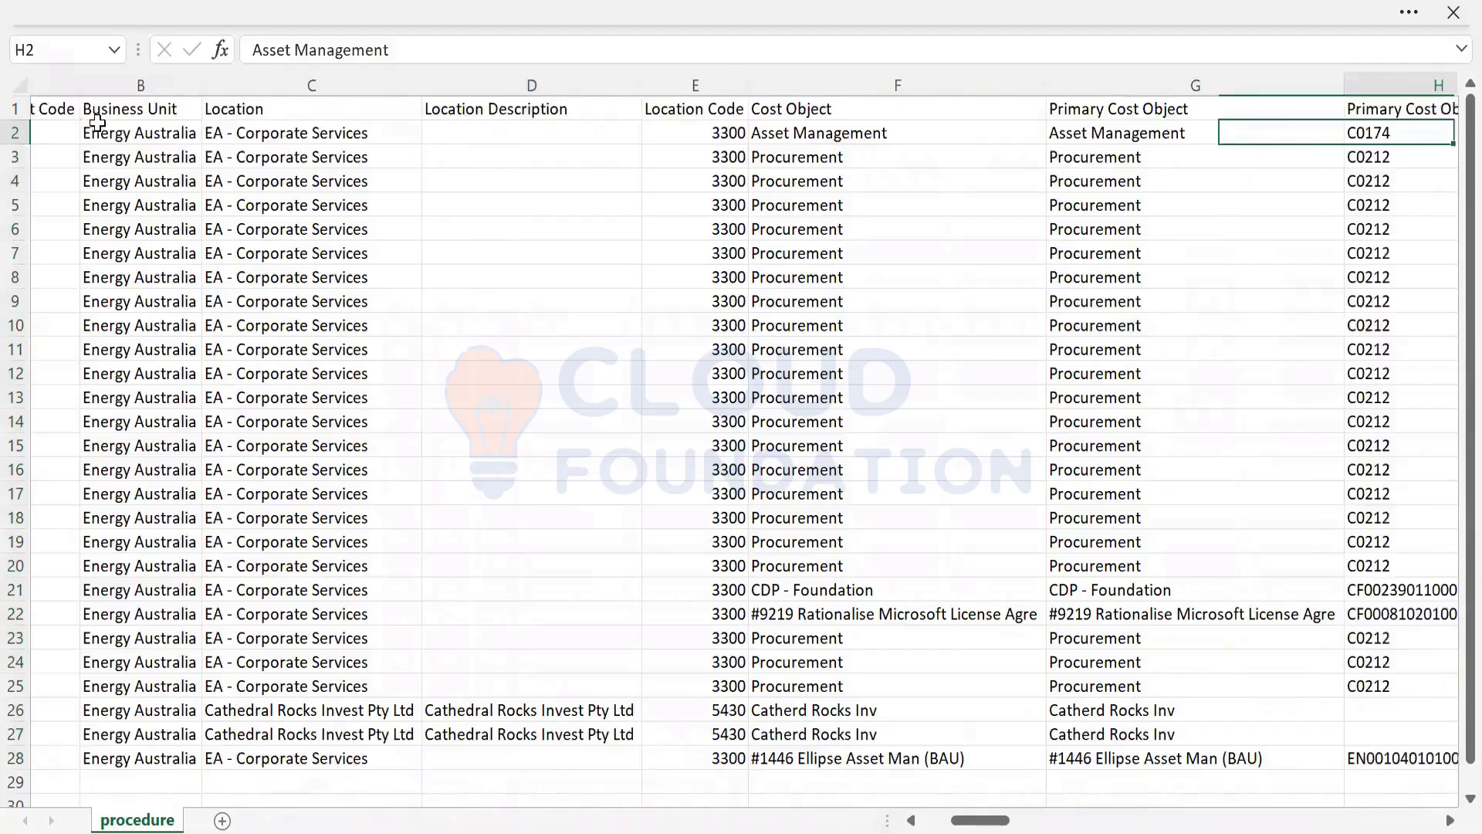
key("Right")
key("Right")
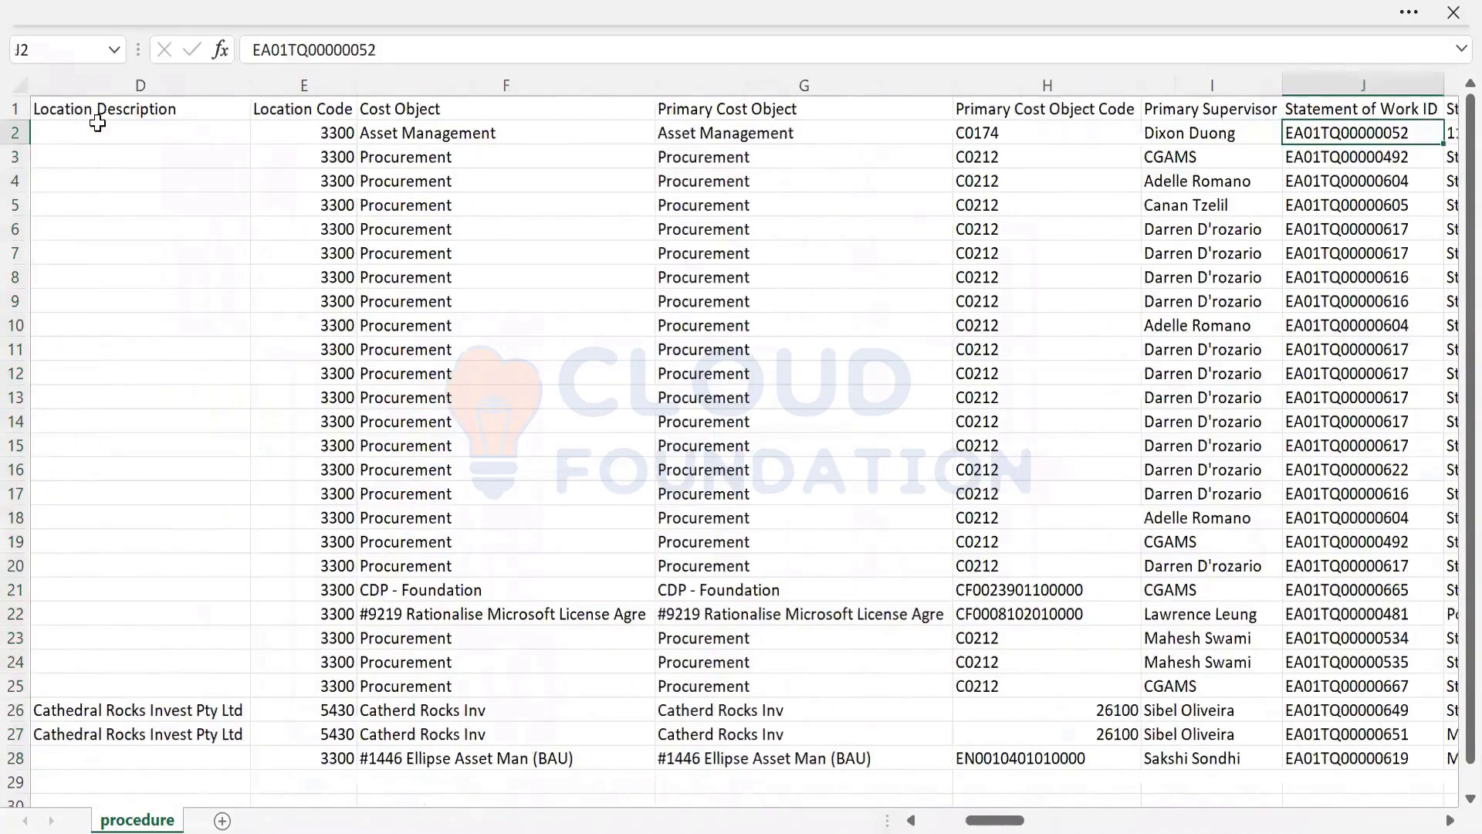
key("Right")
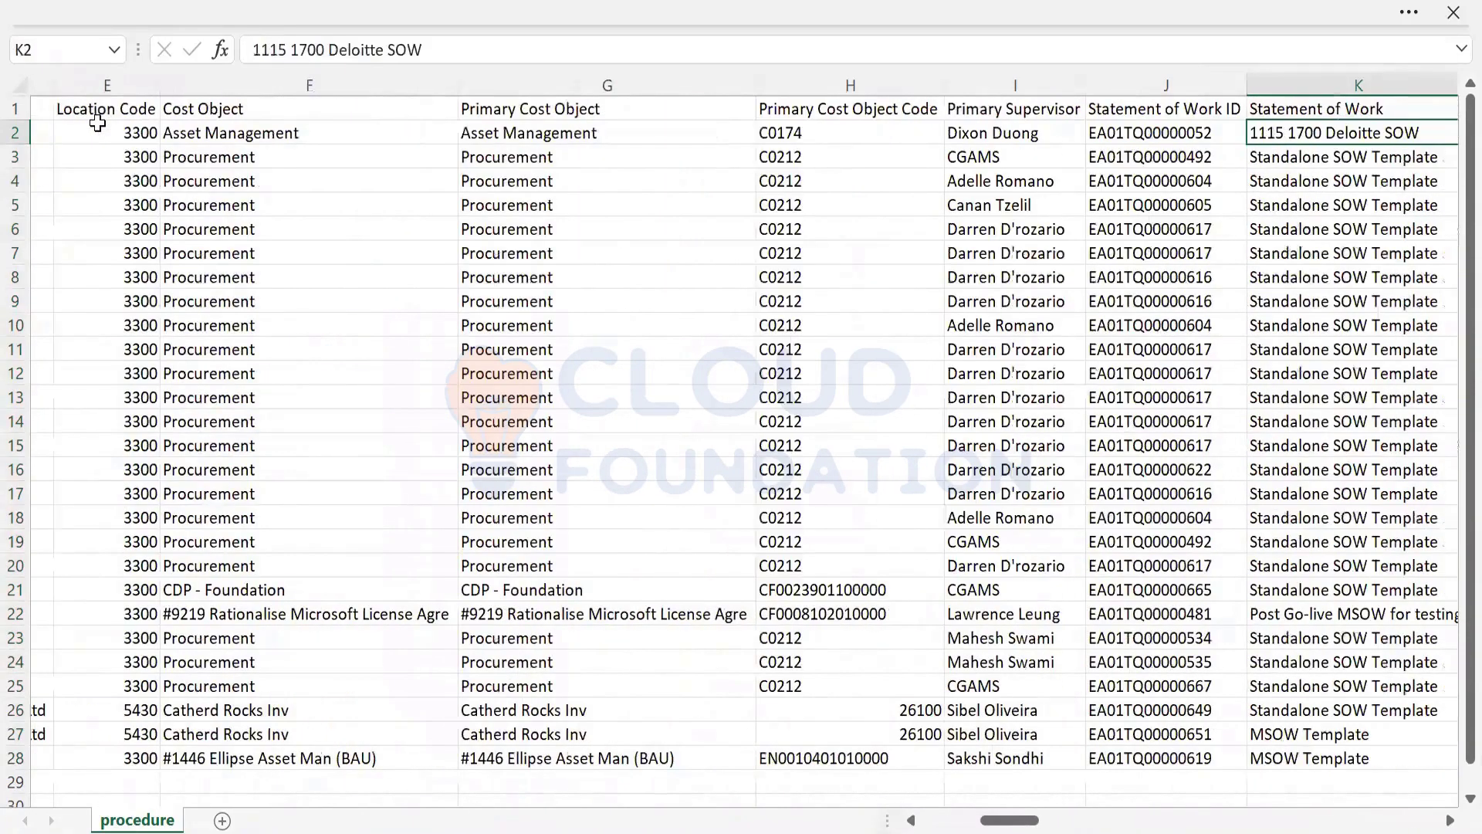
key("Right")
key("Right")
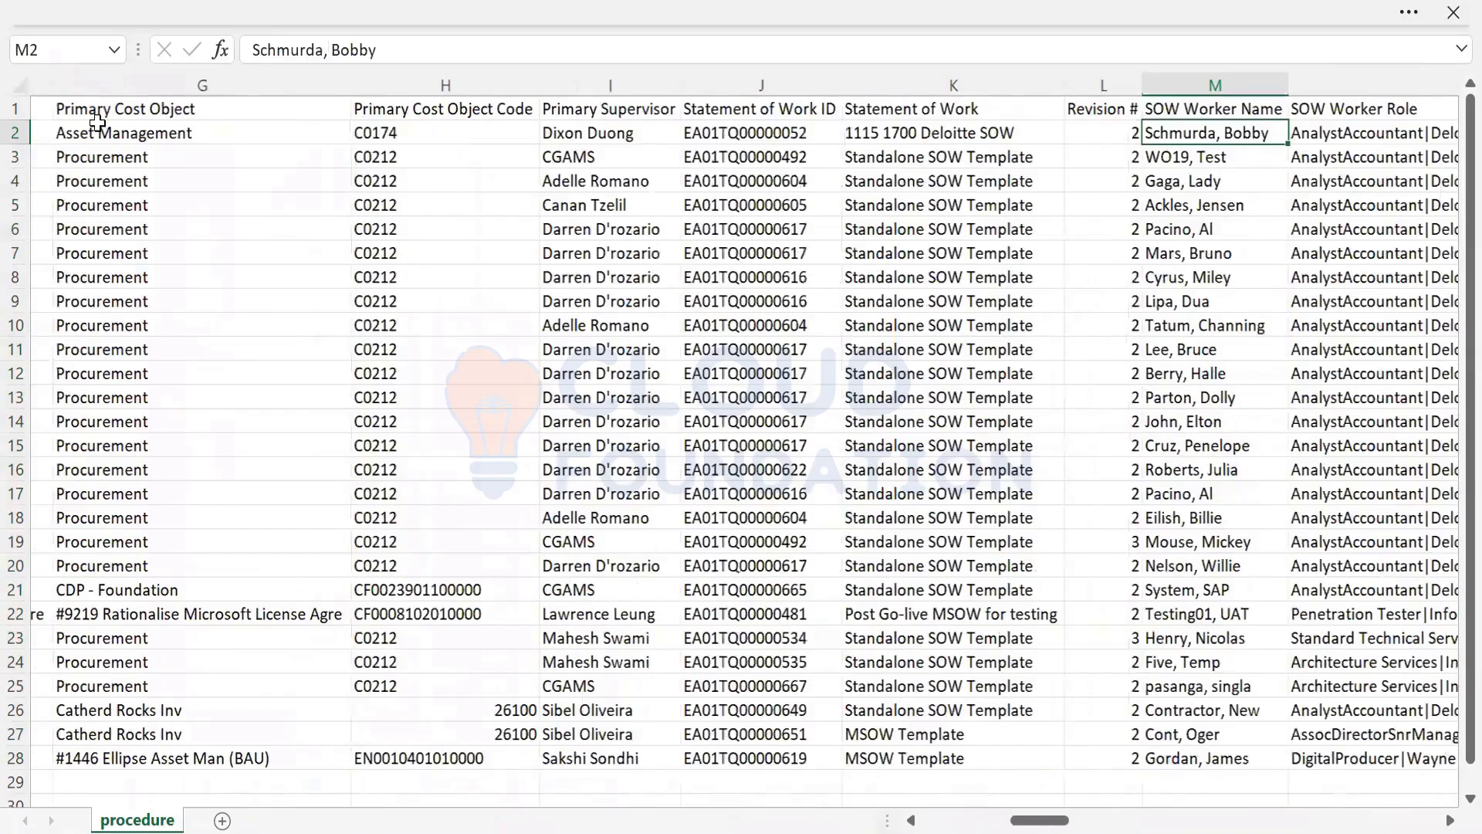
key("Right")
key("Right")
key("Right")
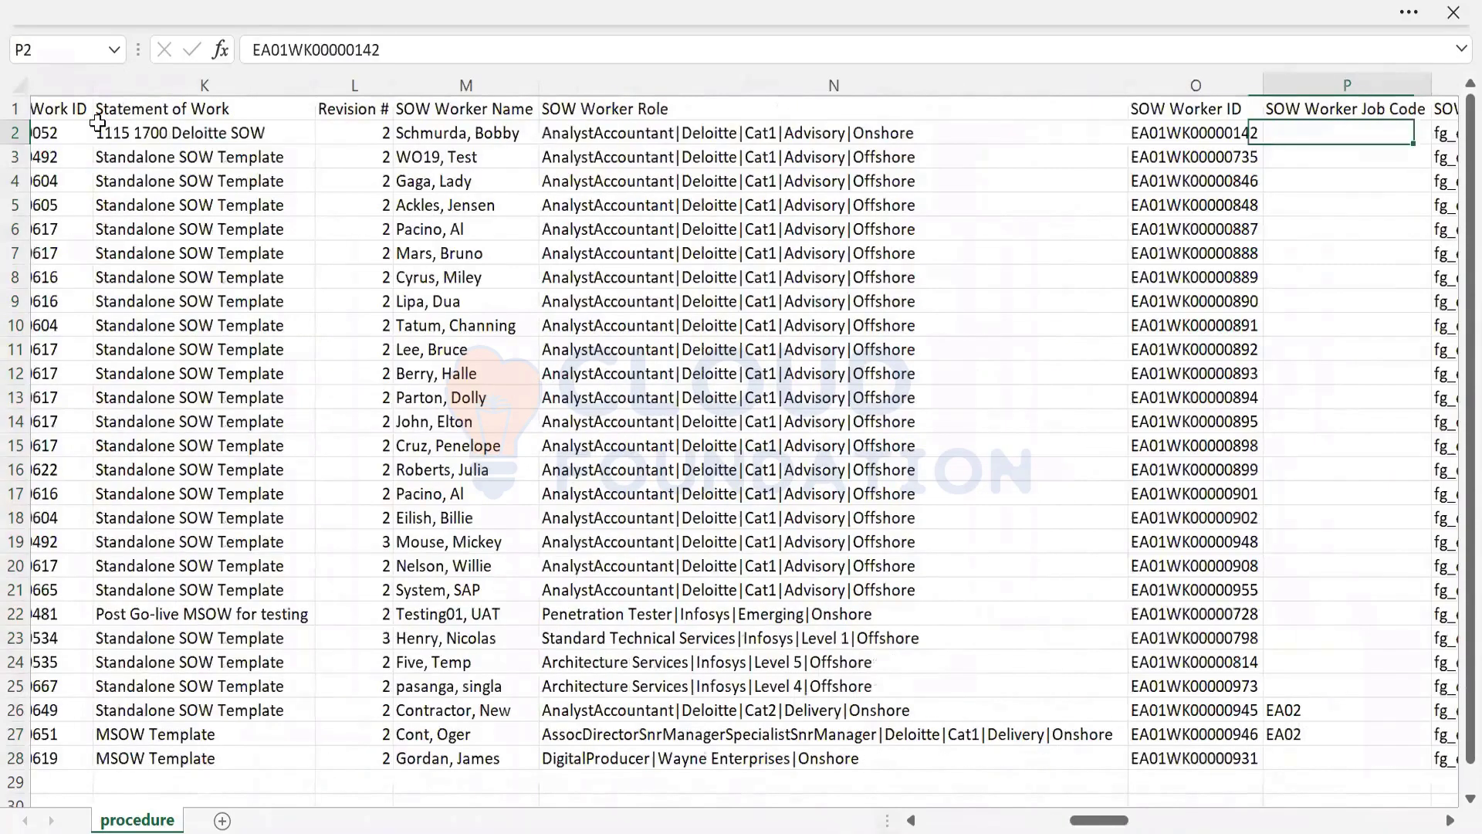
key("Right")
key("Right")
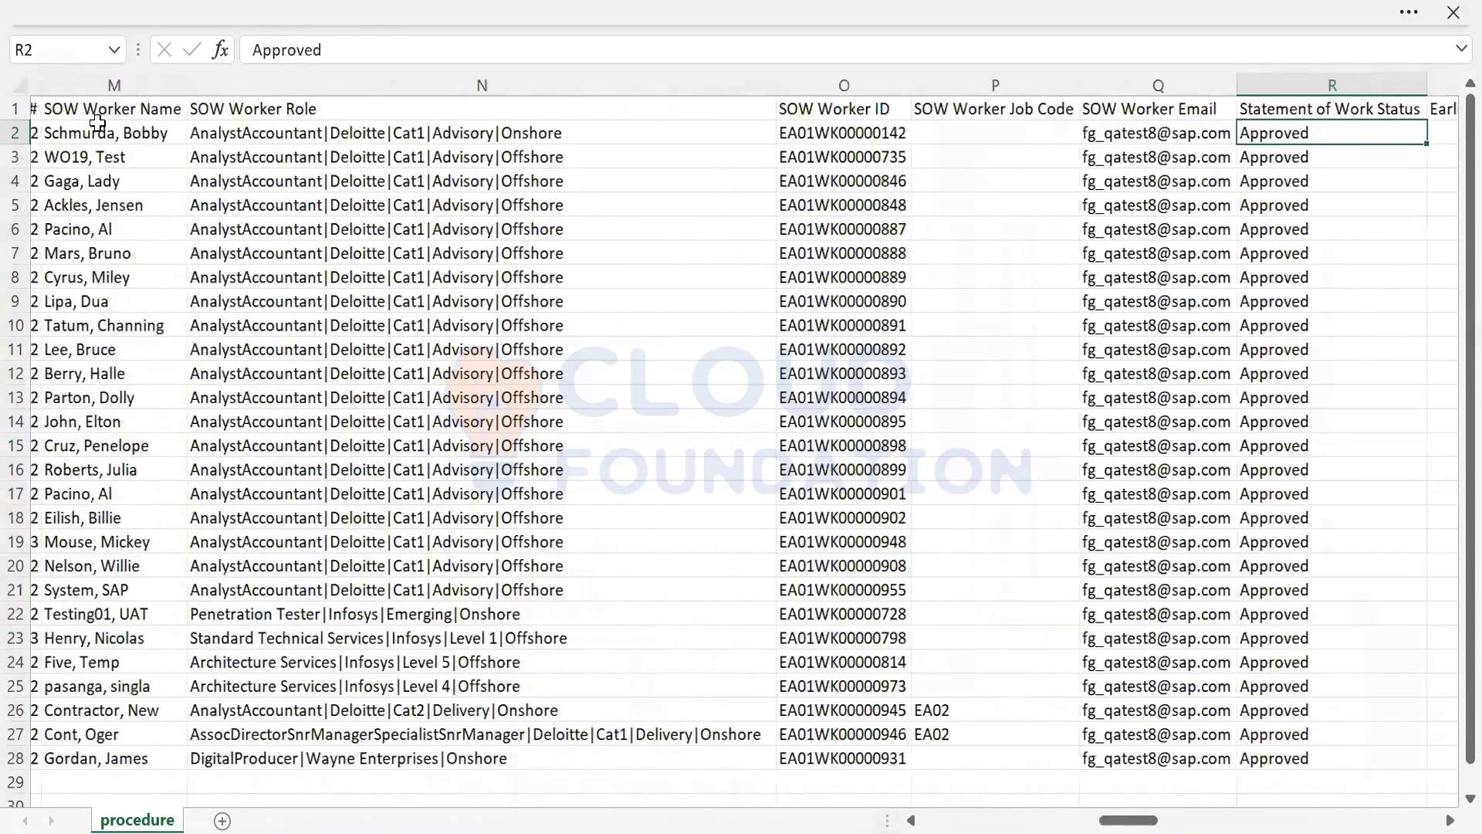
key("Right")
key("Right")
key("Right")
key("Right")
key("Right")
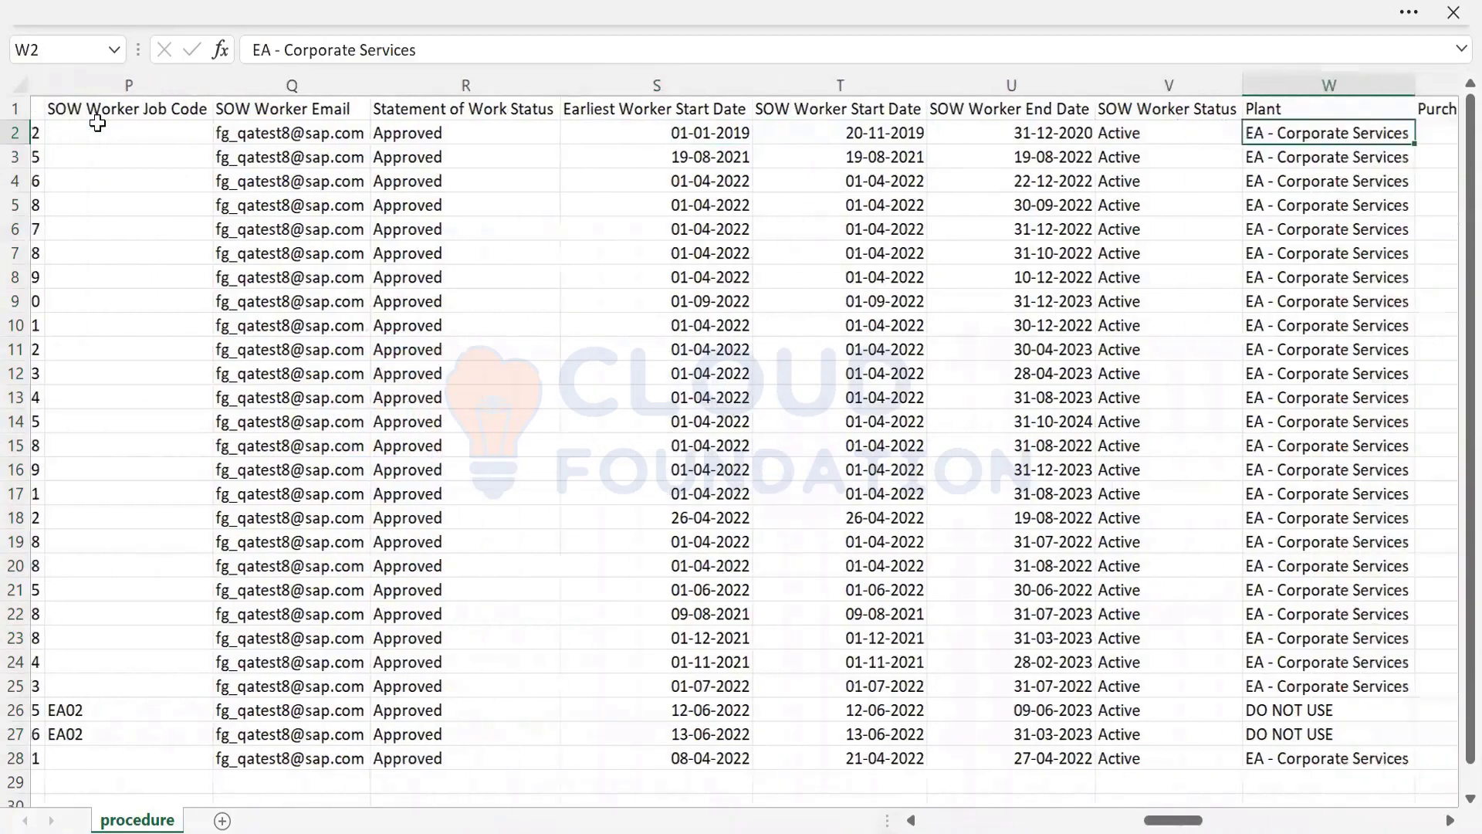
key("Right")
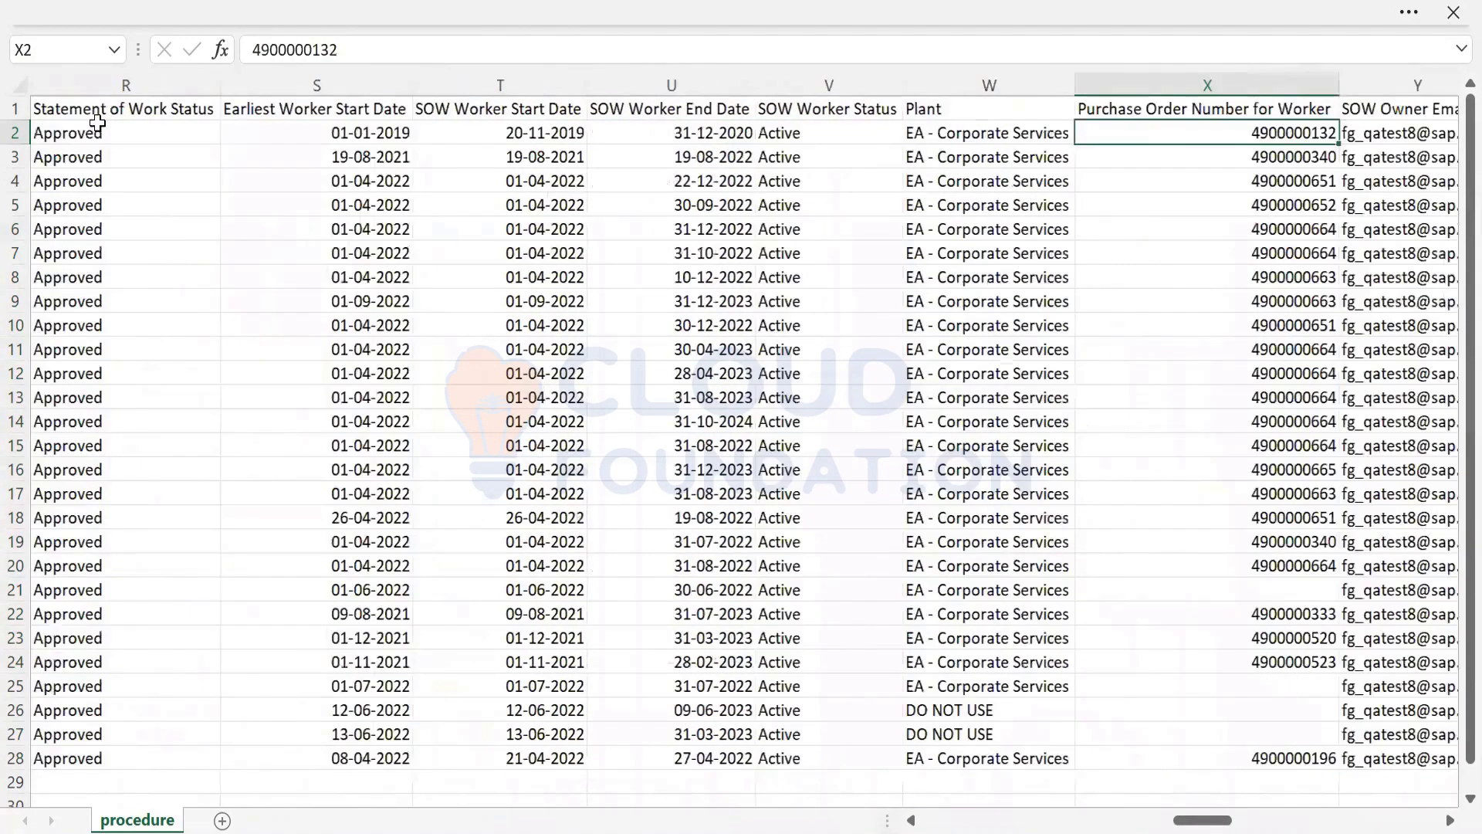
key("Right")
key("Right")
key("Right")
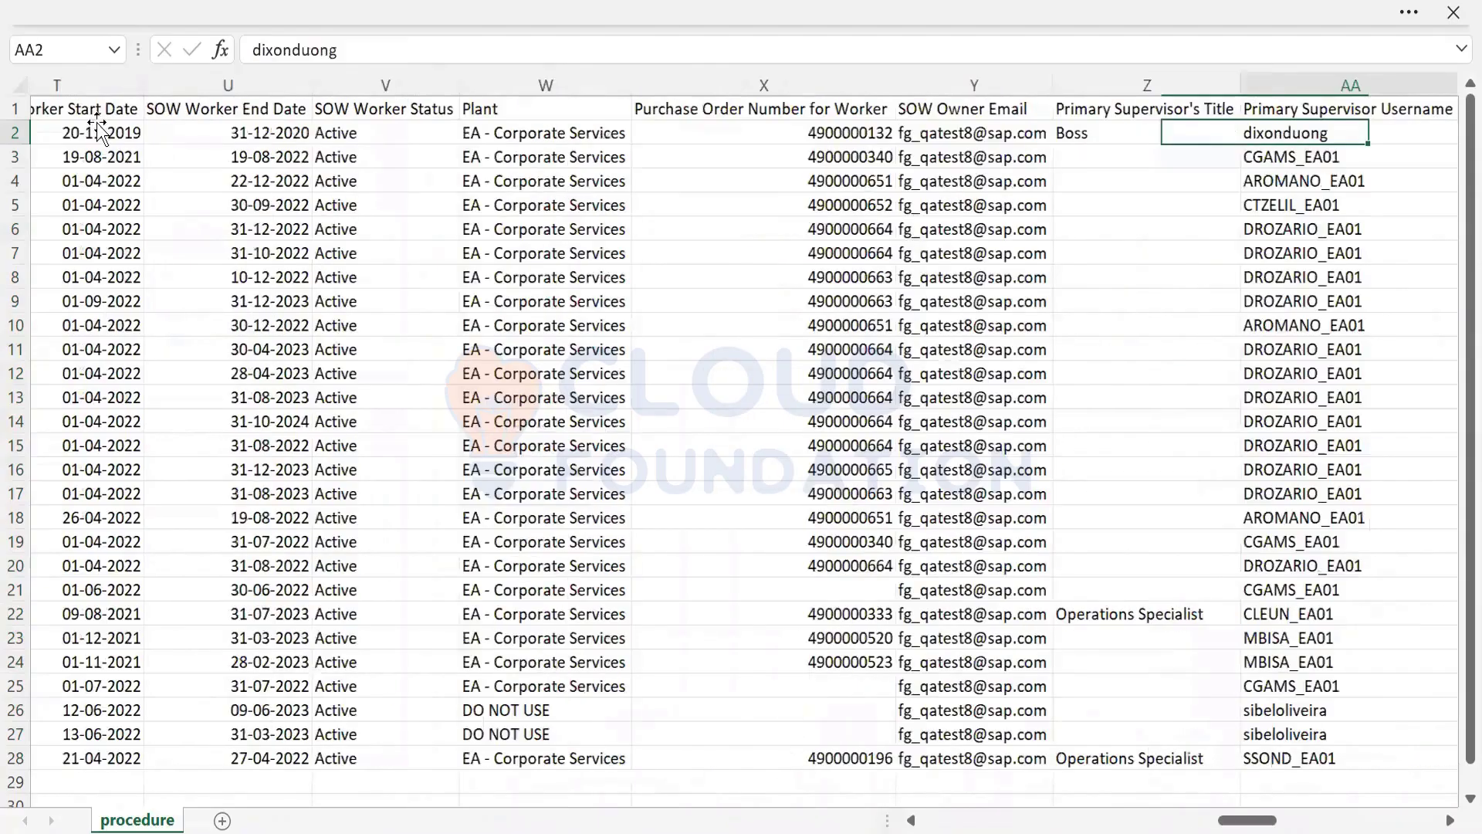
key("Right")
key("Right")
key("Right")
key("Right")
key("Right")
key("Right")
key("Right")
key("Right")
key("Home")
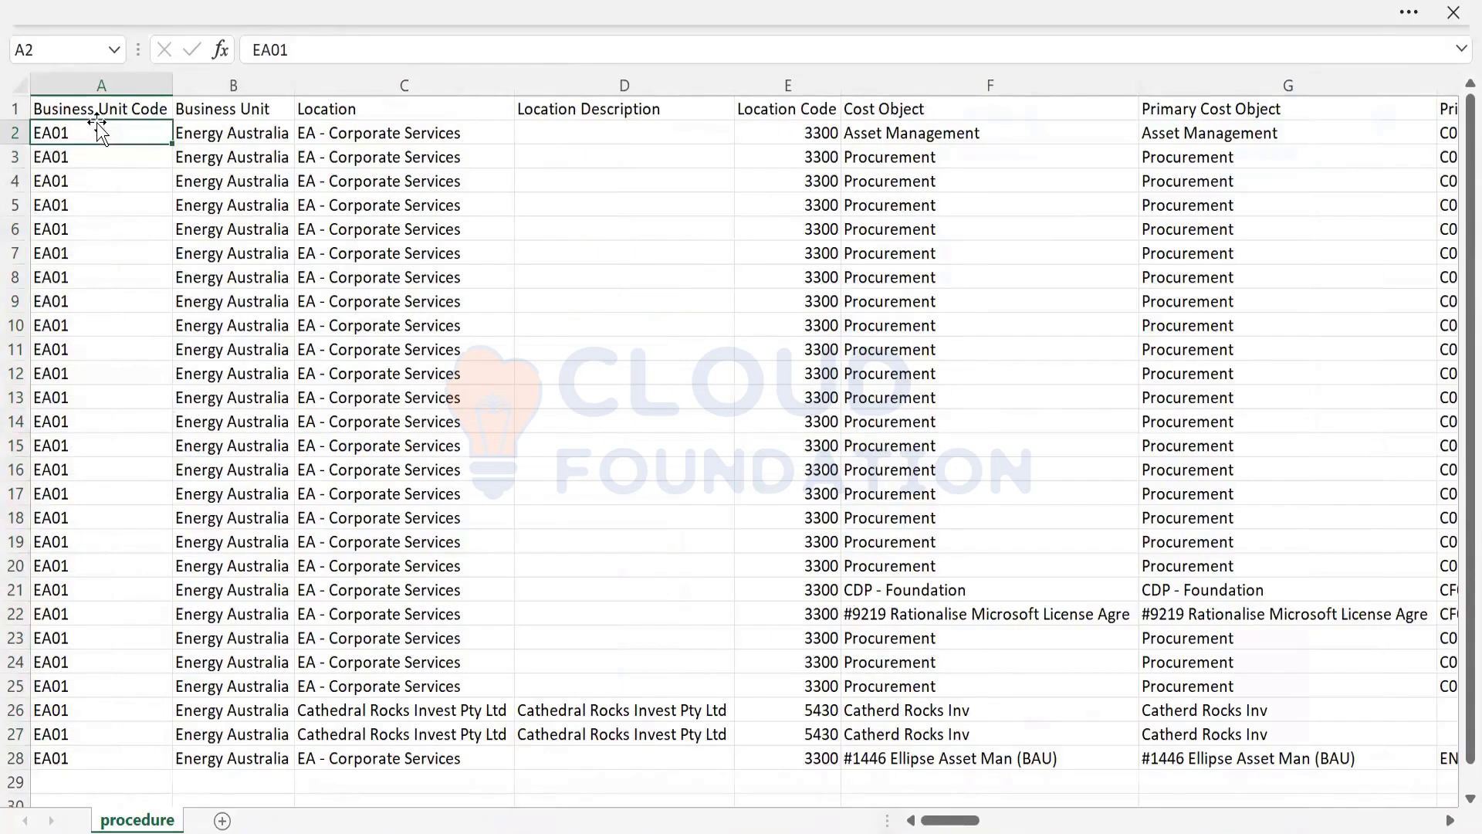
Switch from Excel back to the Chrome window showing the Fieldglass procedure download page
key("alt+Tab")
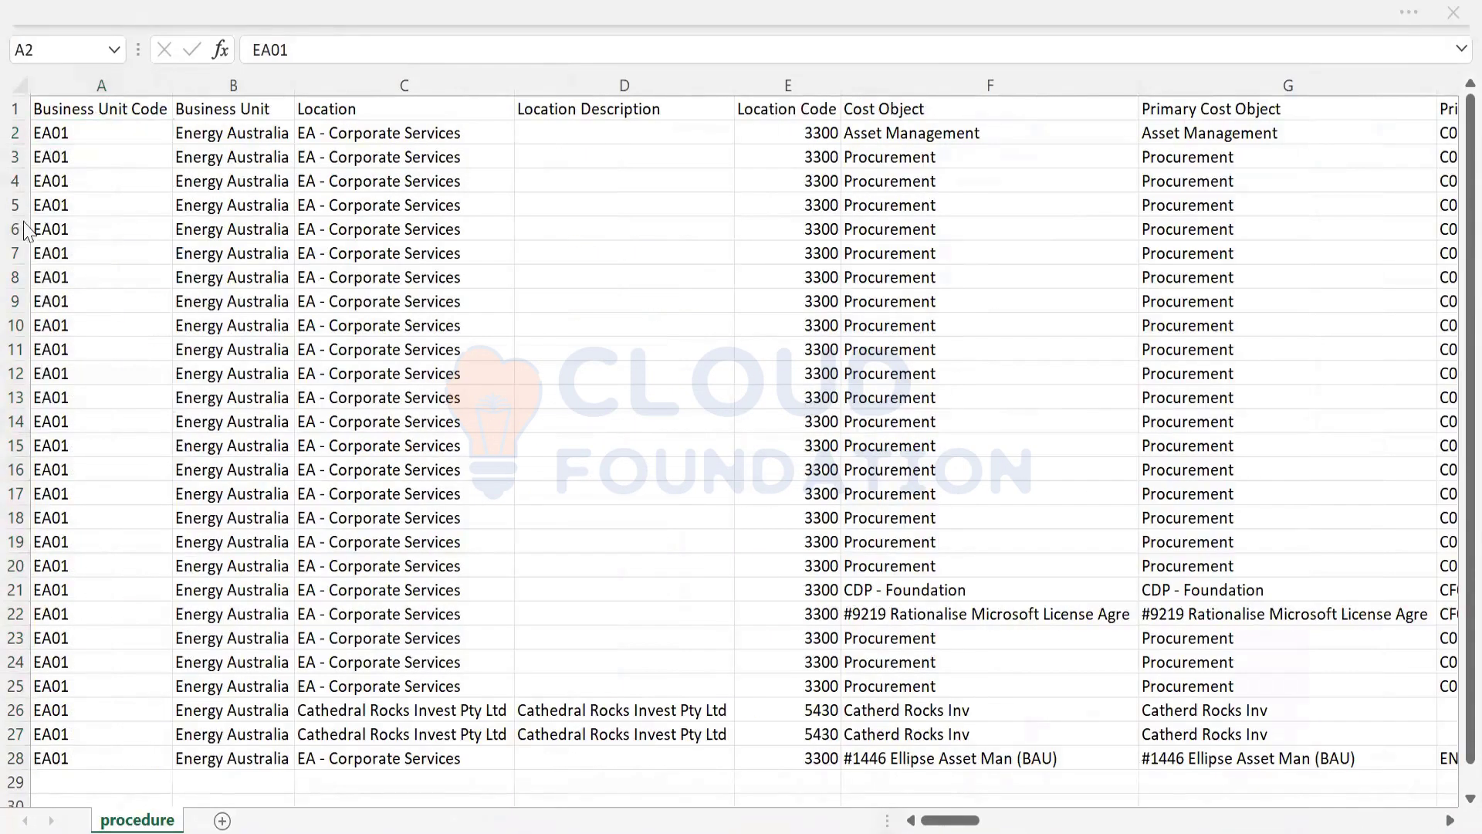
key("alt+Tab")
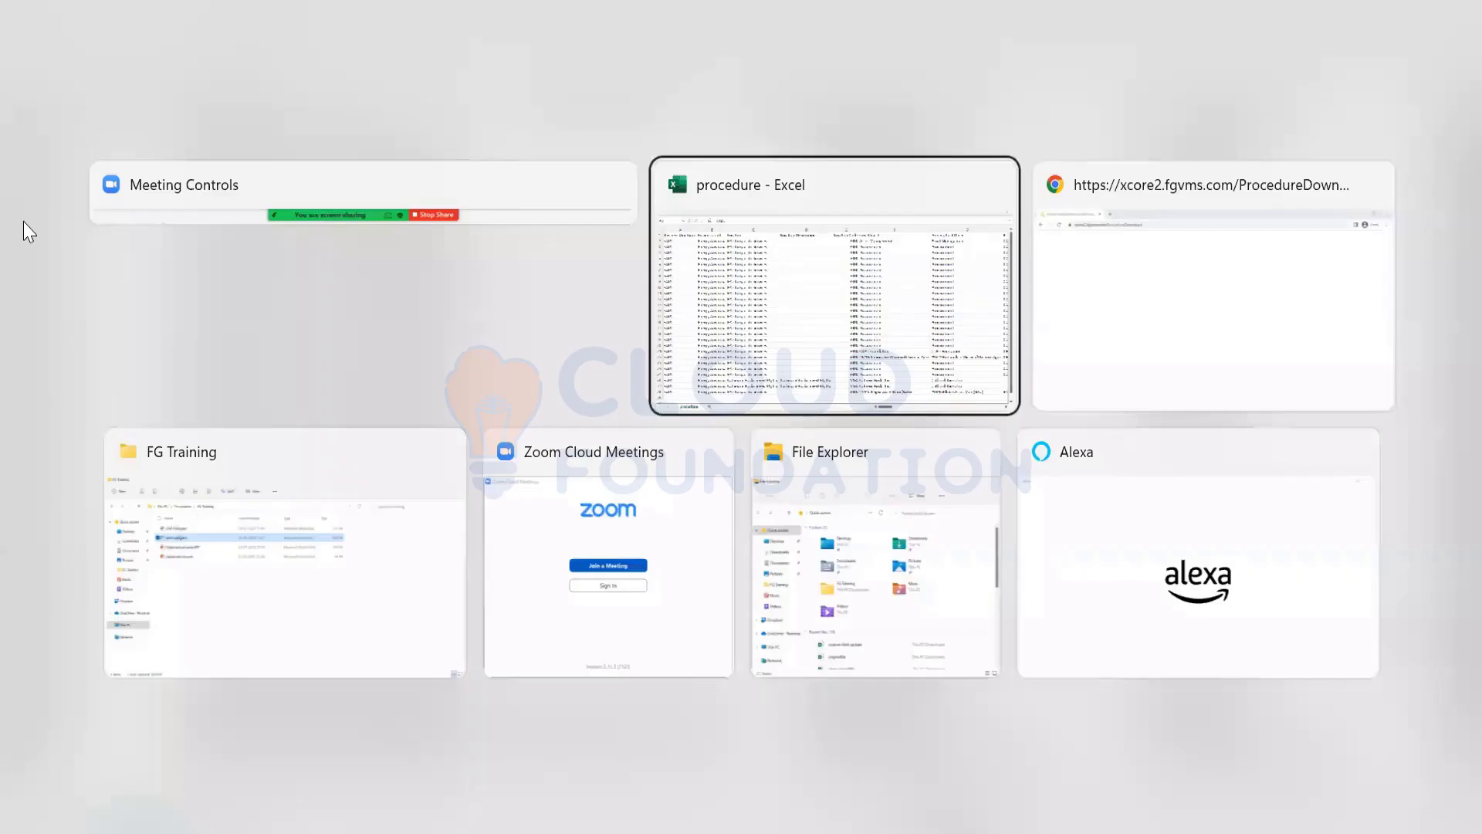
key("alt+Tab")
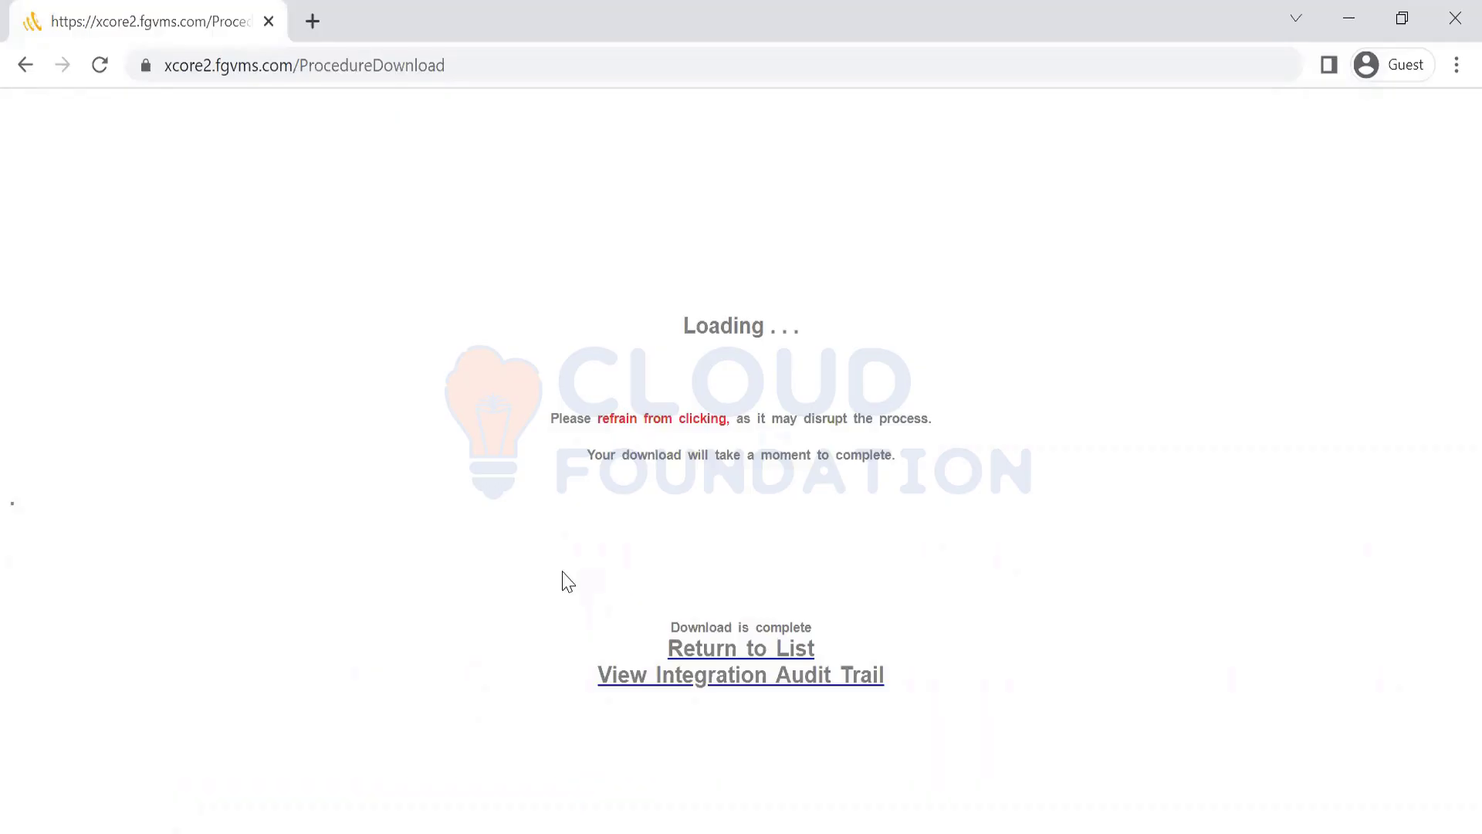
Reload the download page to get back to the Download Data List, and look over its active connectors
key("F5")
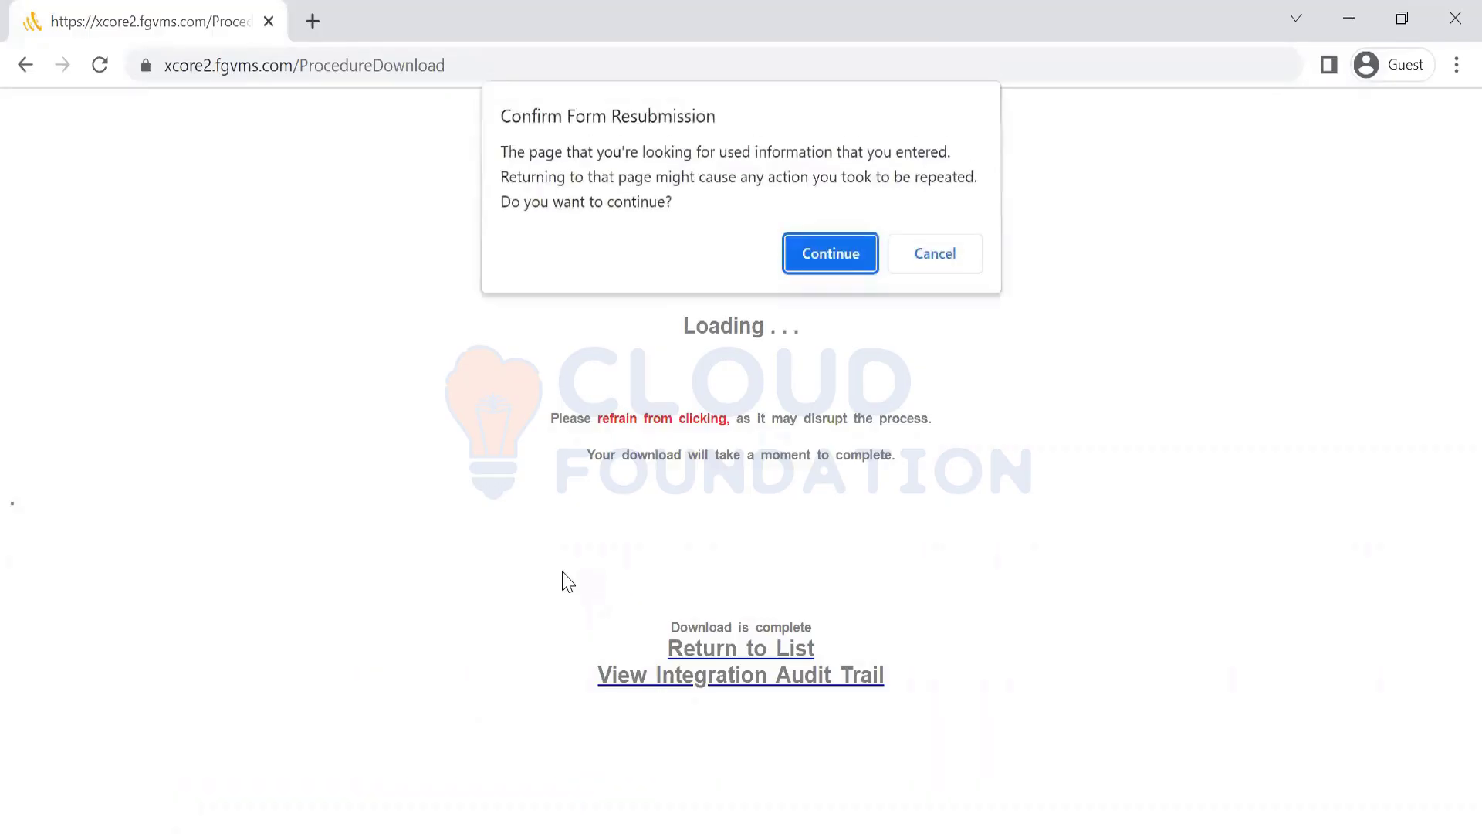
left_click(830, 256)
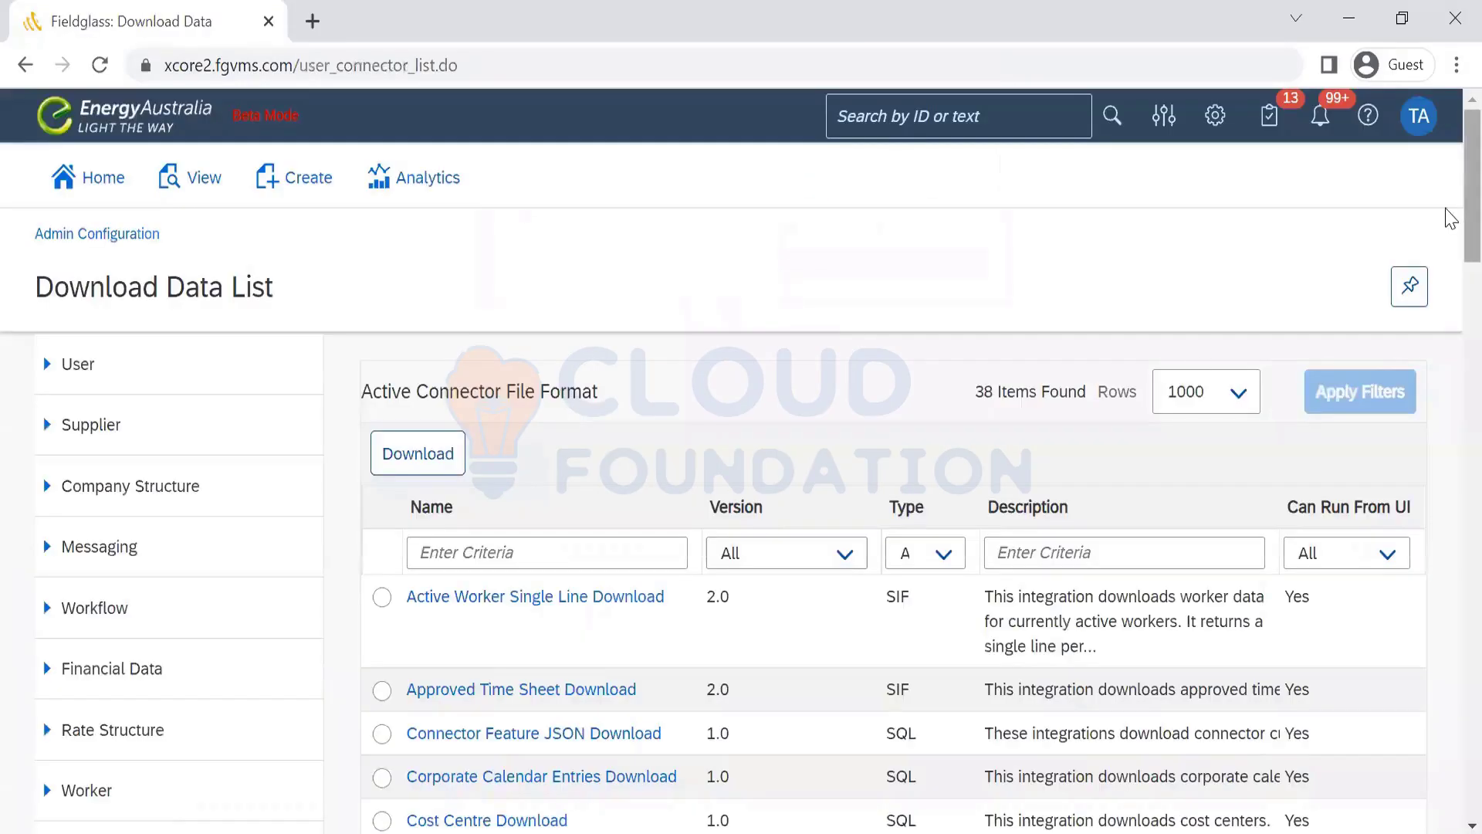
scroll(1451, 299, "down", 5)
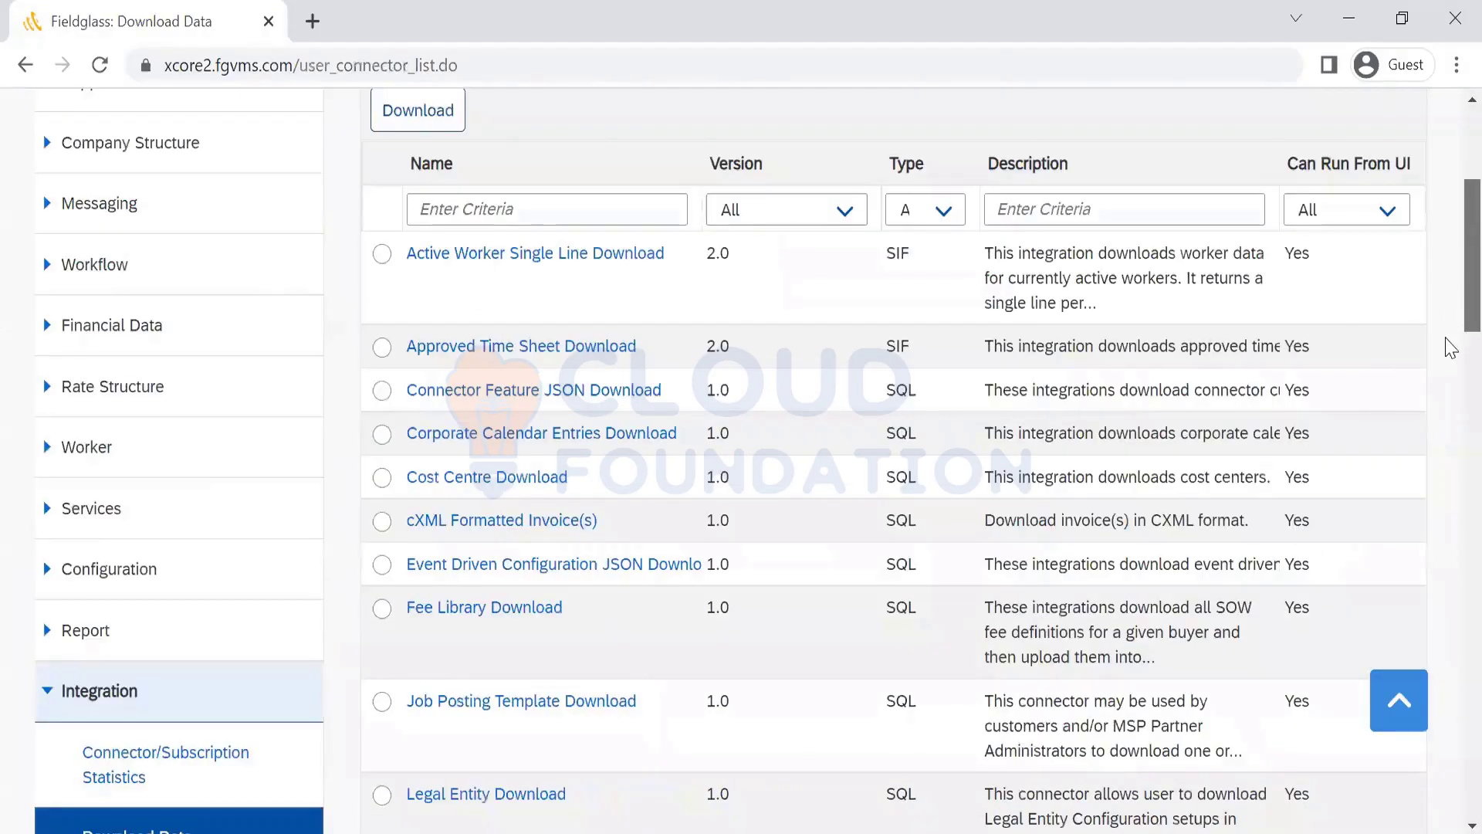
scroll(1451, 192, "down", 3)
scroll(1451, 193, "up", 8)
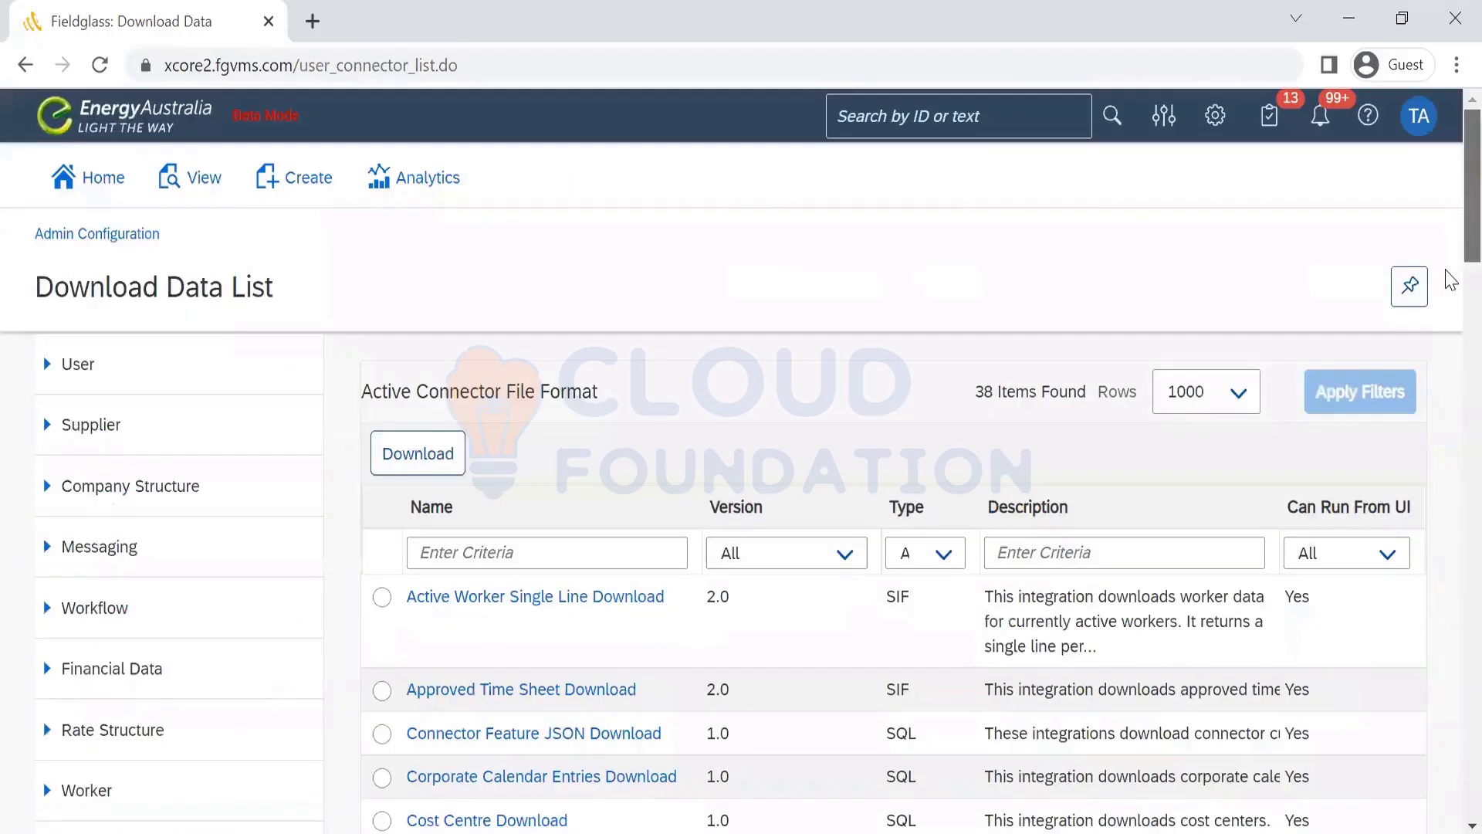
scroll(1448, 402, "down", 10)
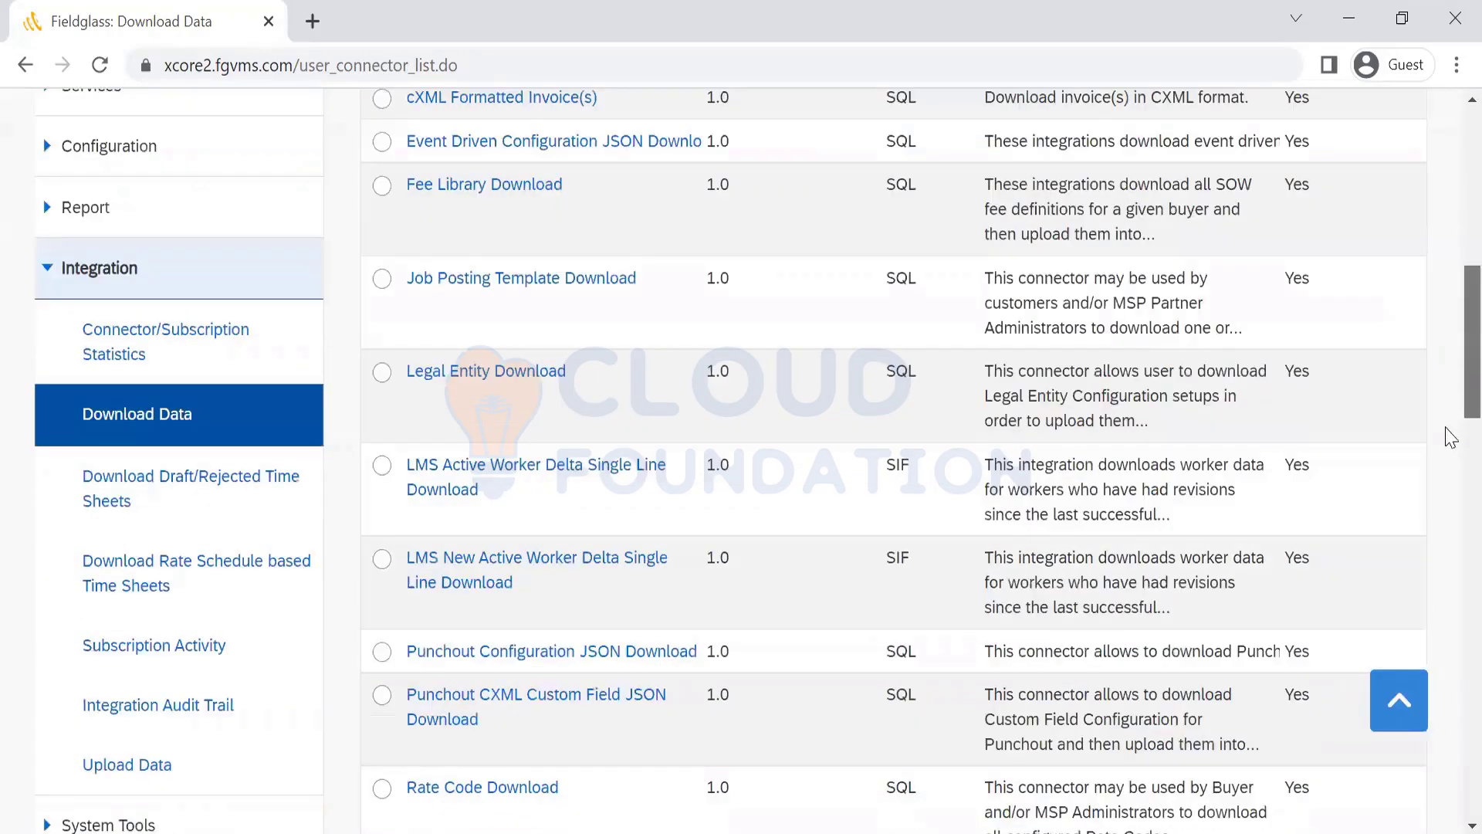
scroll(1445, 347, "down", 3)
scroll(1446, 344, "up", 13)
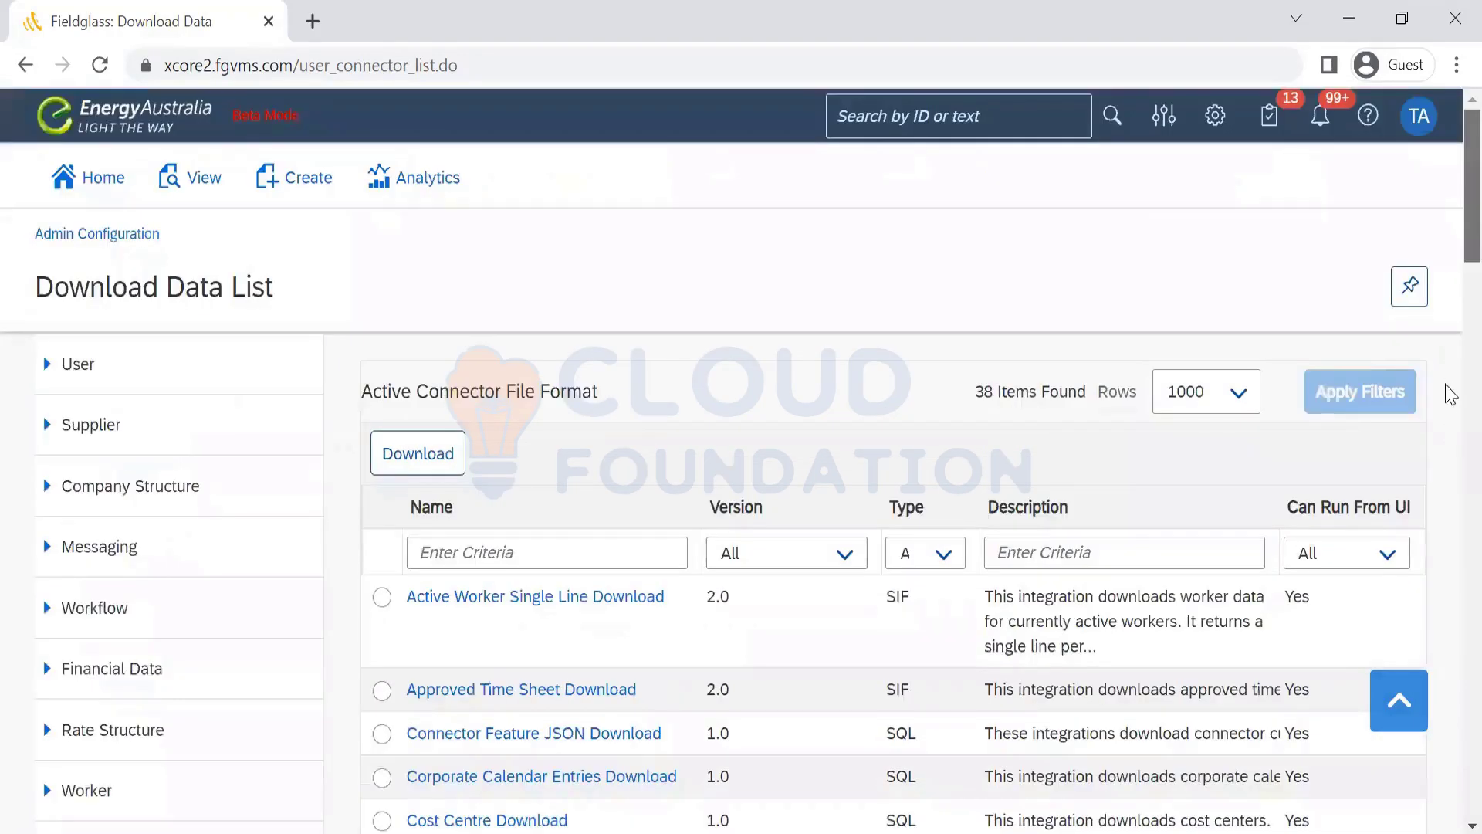
Open the Download Draft/Rejected Time Sheets page from the Integration section and view its form fields
scroll(1446, 391, "down", 11)
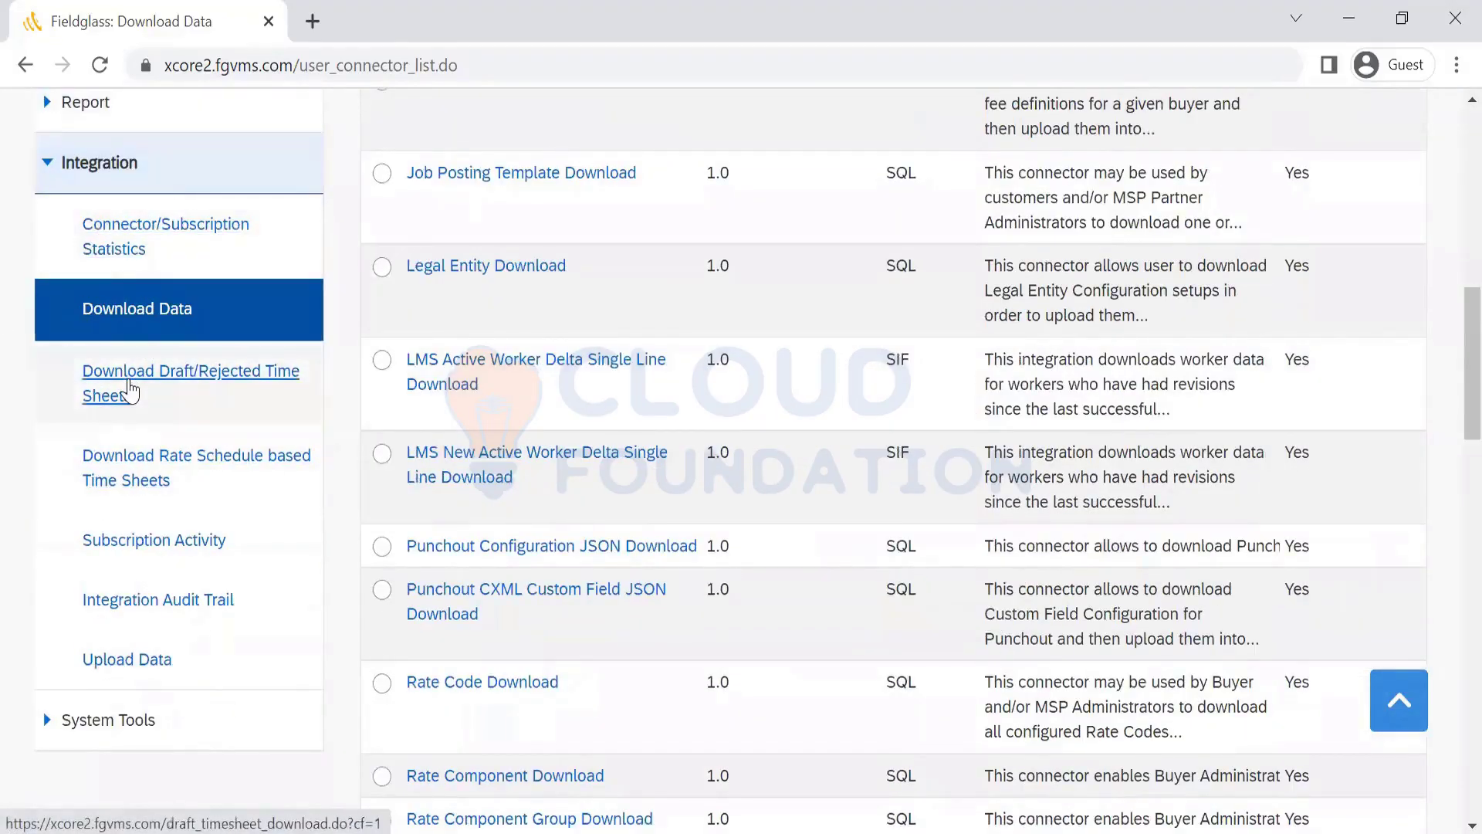
left_click(130, 390)
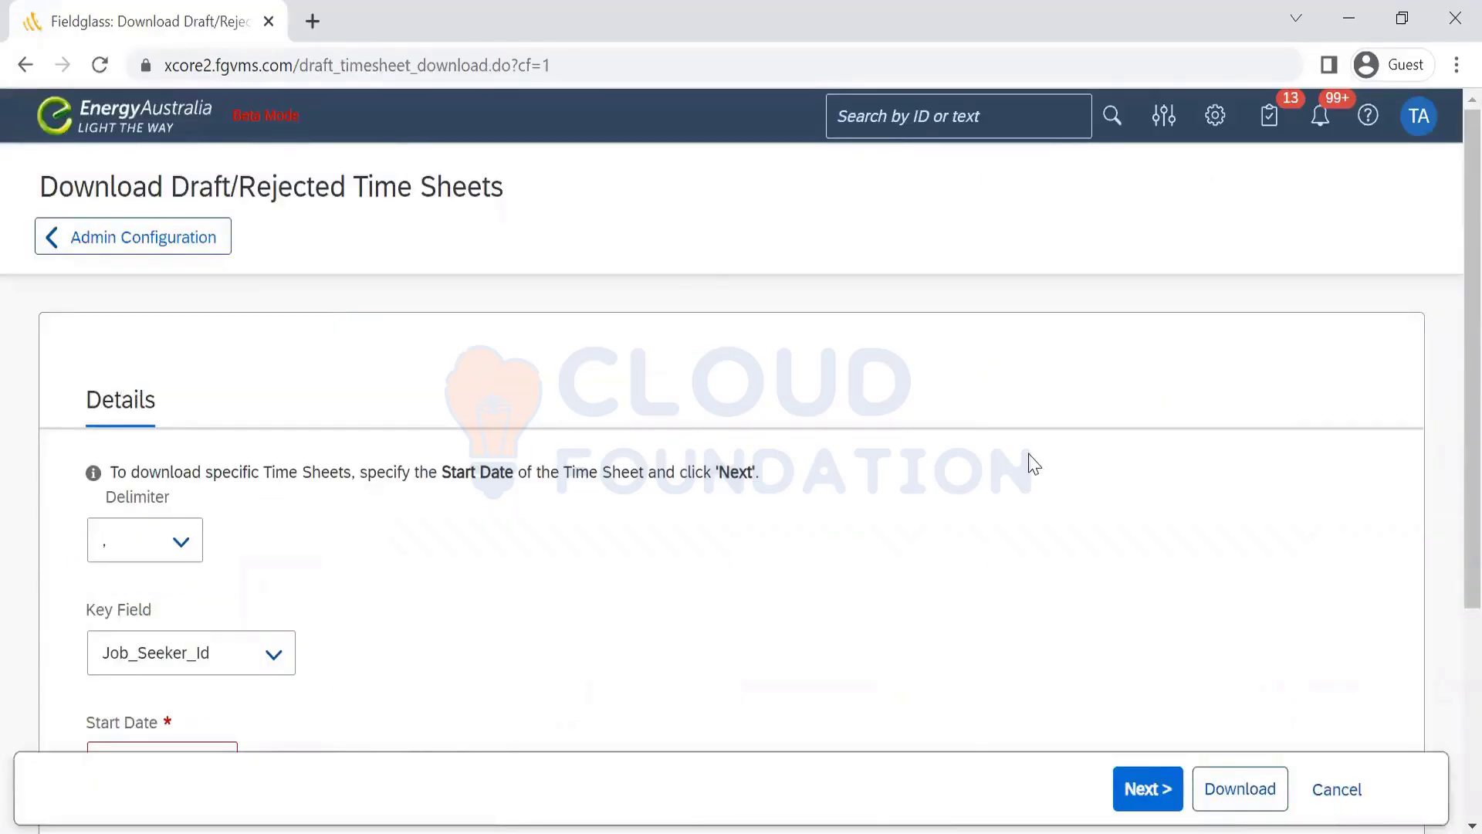
scroll(1448, 480, "down", 4)
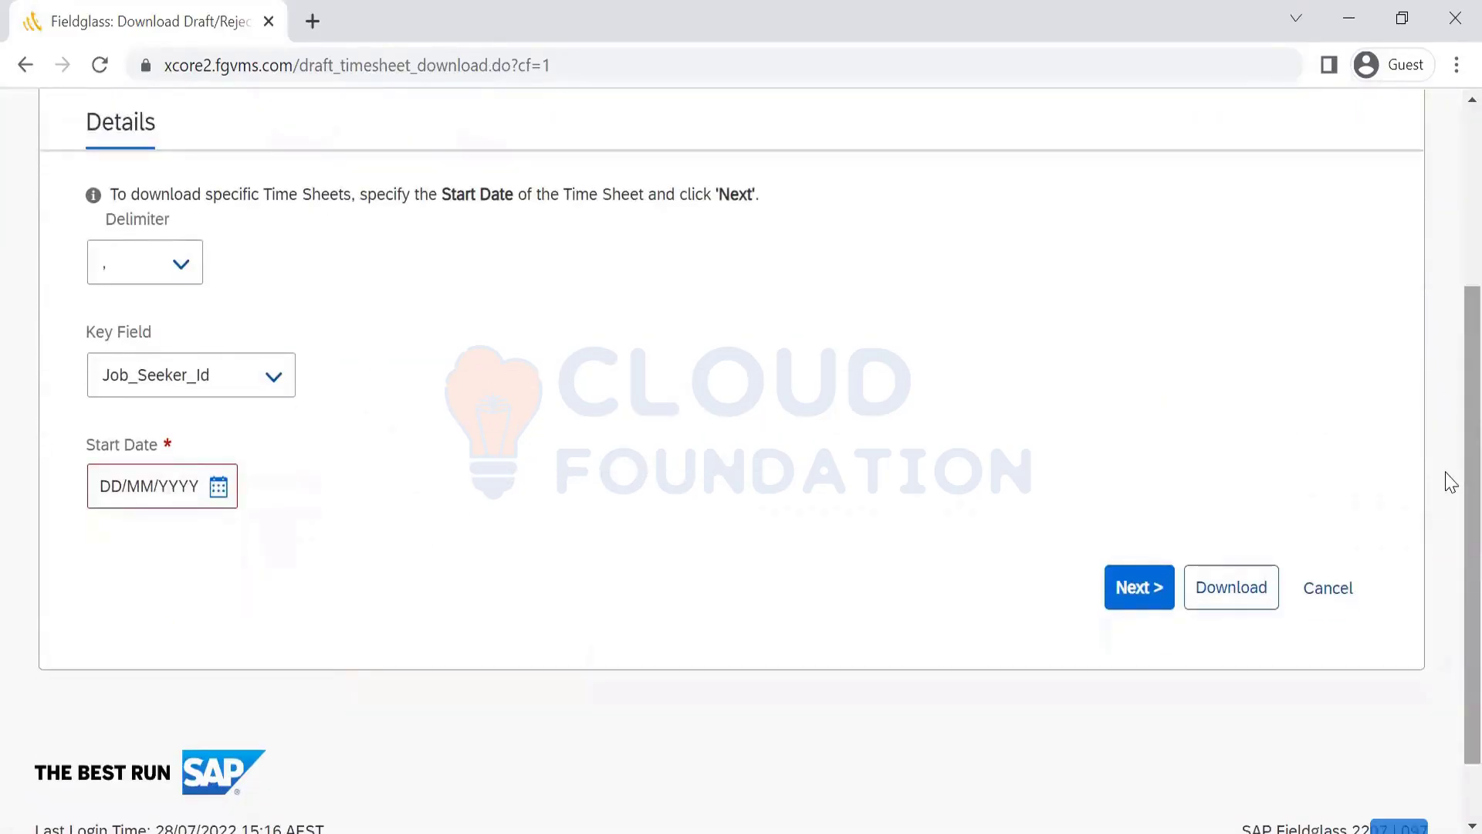
Request draft or rejected time sheets with Worker_Id as the key field and 27/07/2022 as the start date
left_click(291, 383)
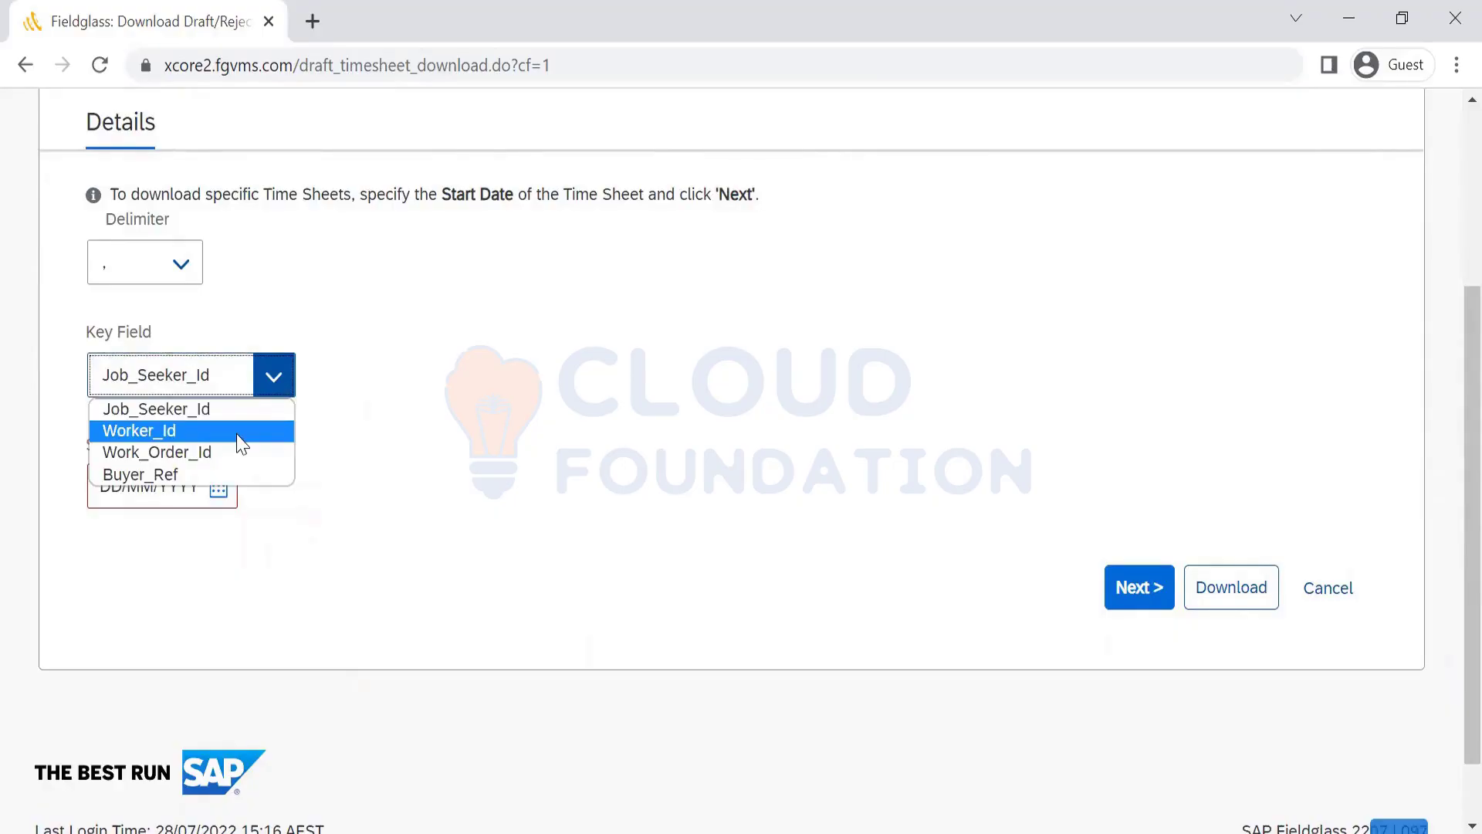
left_click(241, 443)
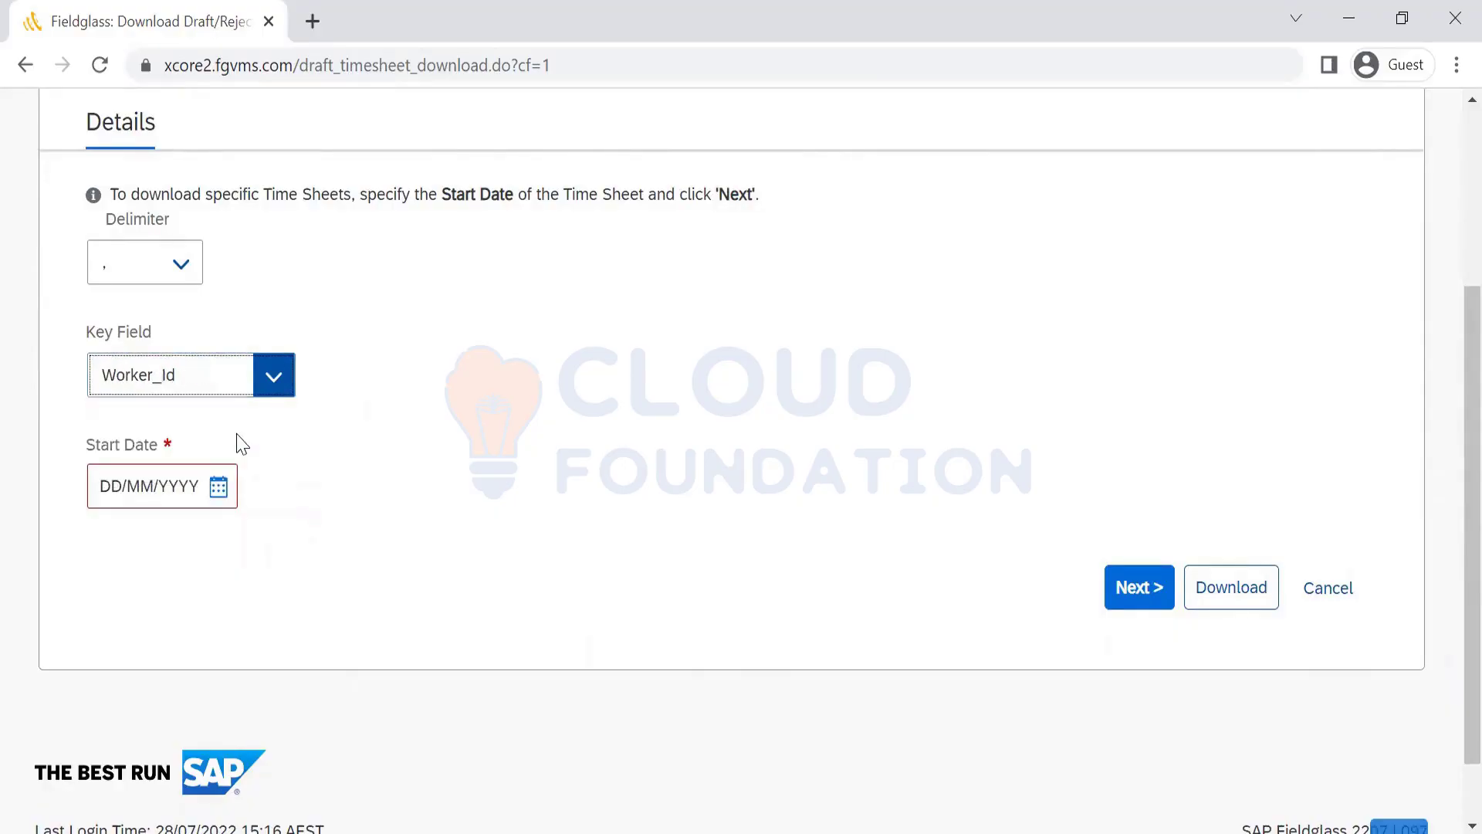
left_click(217, 488)
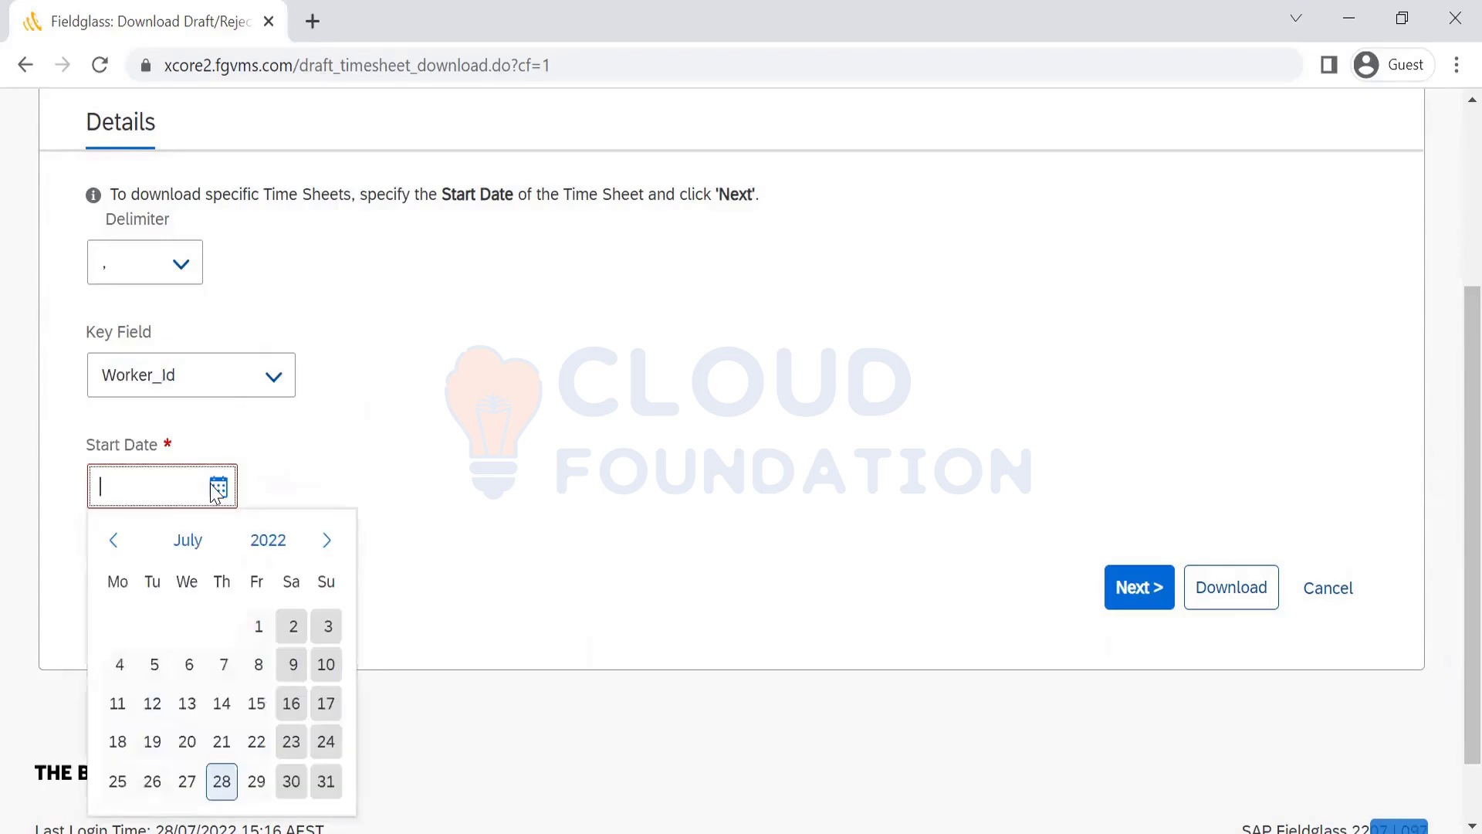
left_click(187, 781)
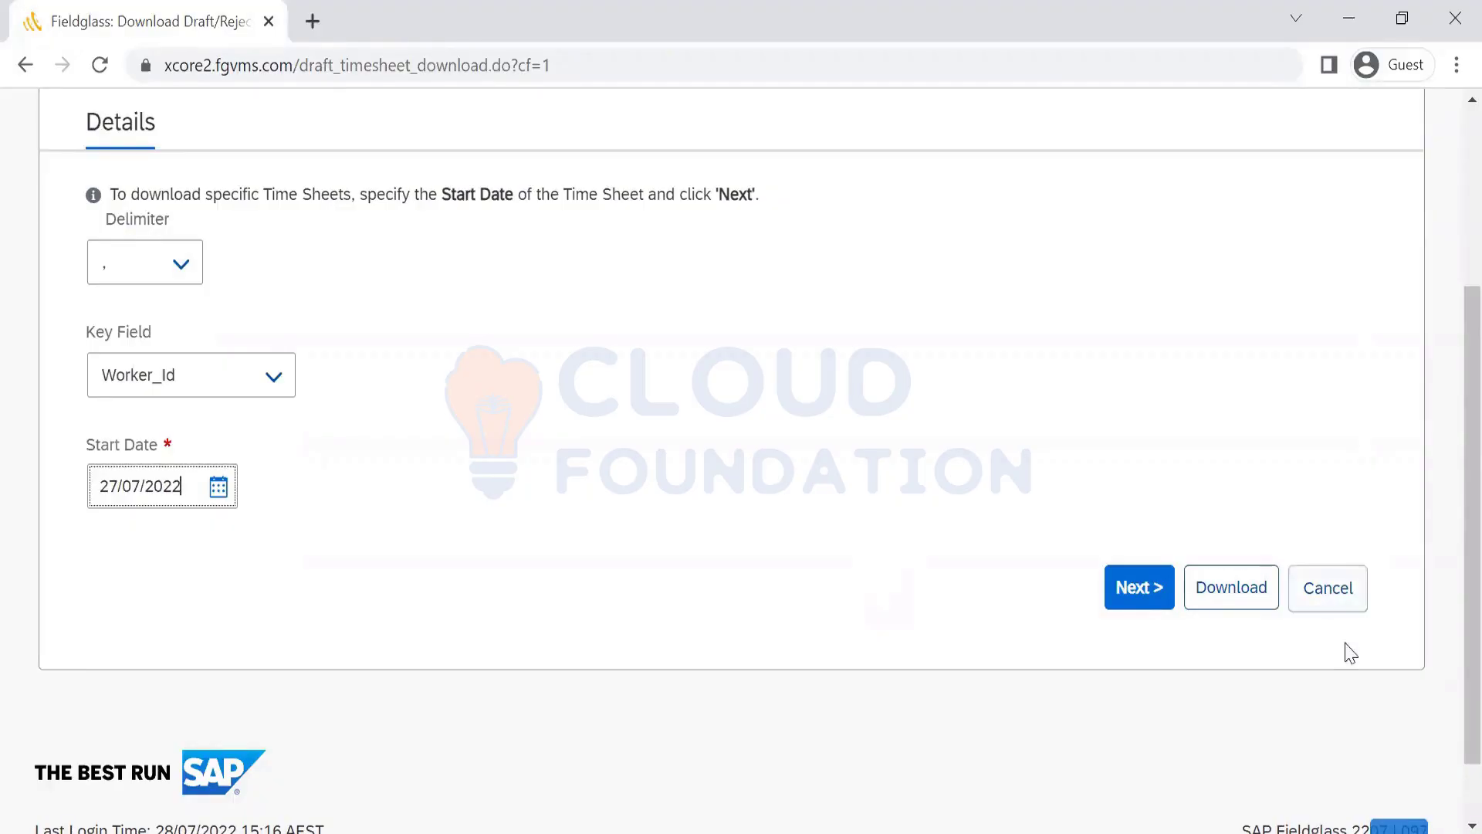
left_click(1162, 604)
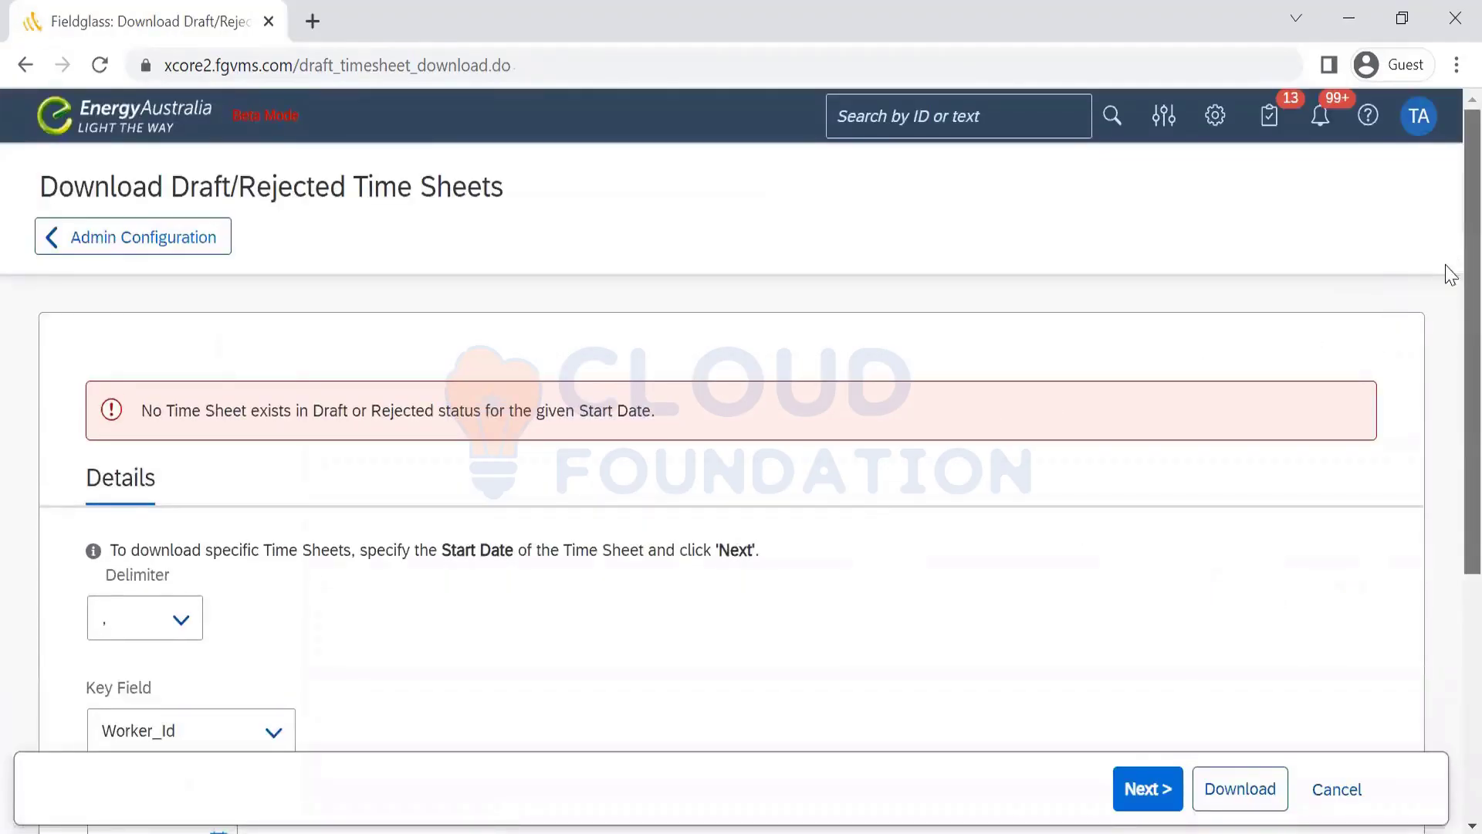
Review the returned draft/rejected time sheet form and cancel out of it to Admin Configuration
scroll(1448, 257, "down", 4)
scroll(1448, 352, "up", 2)
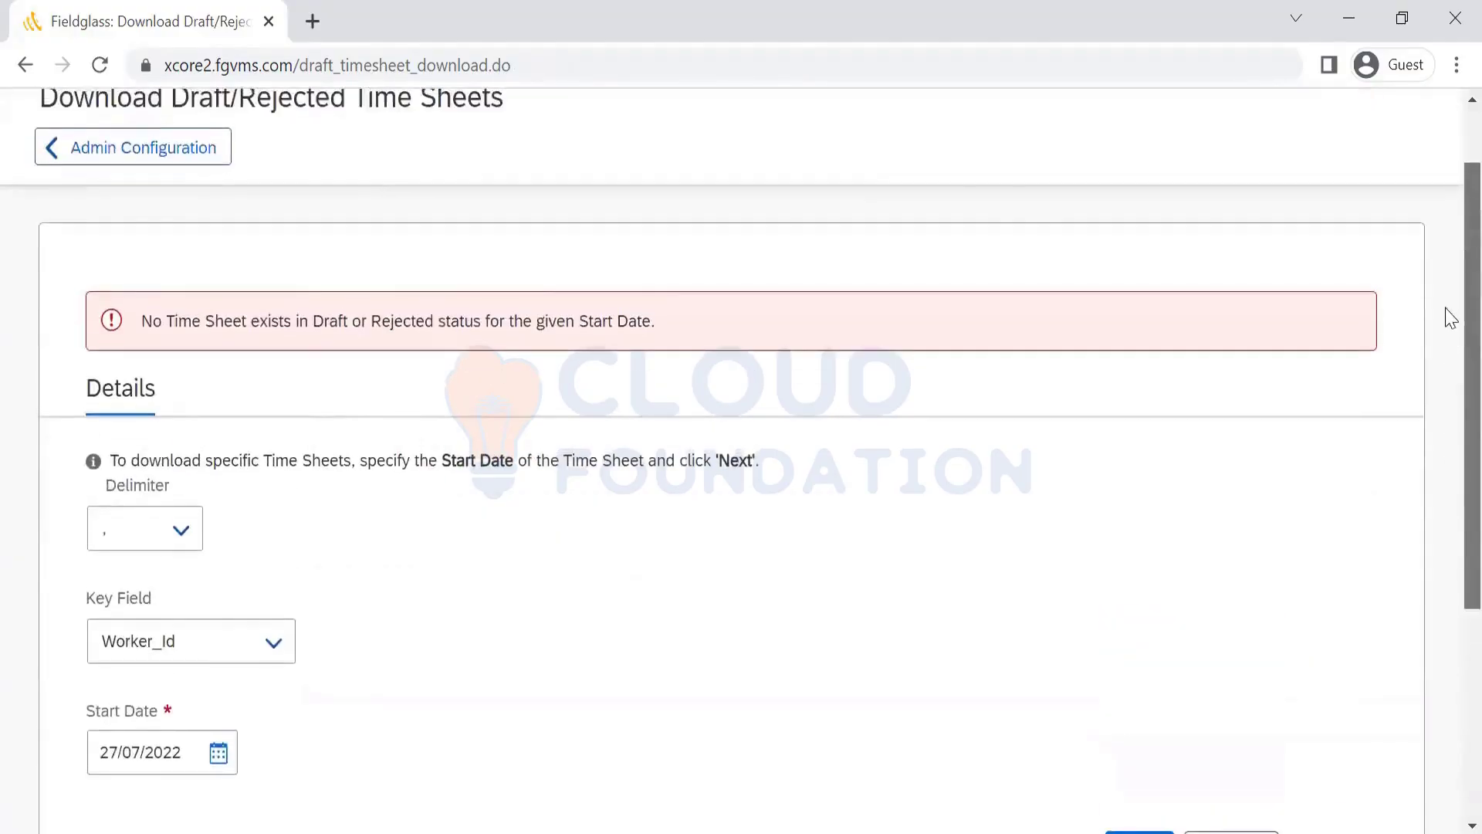
scroll(1446, 497, "down", 4)
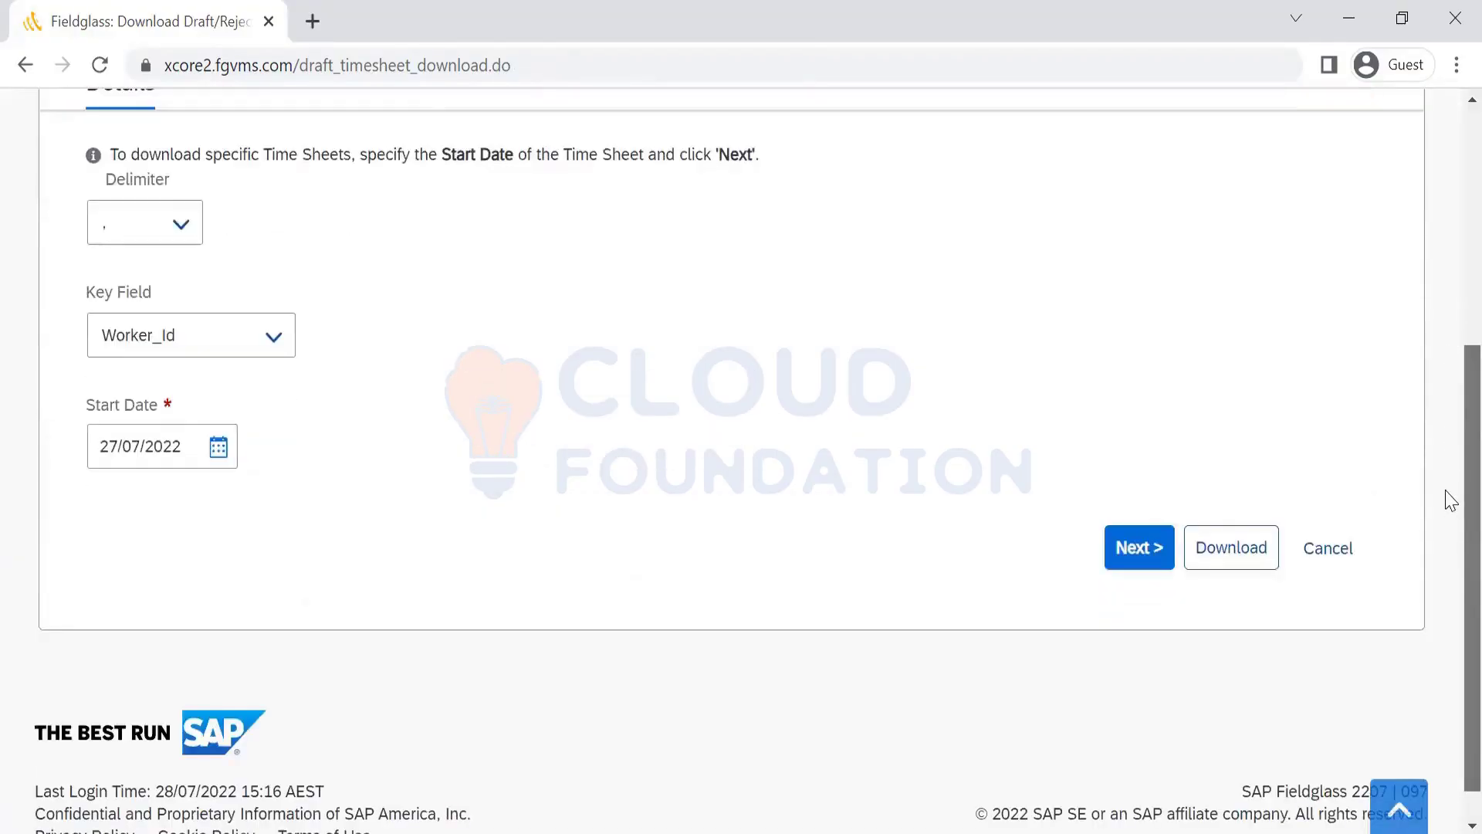
left_click(1347, 555)
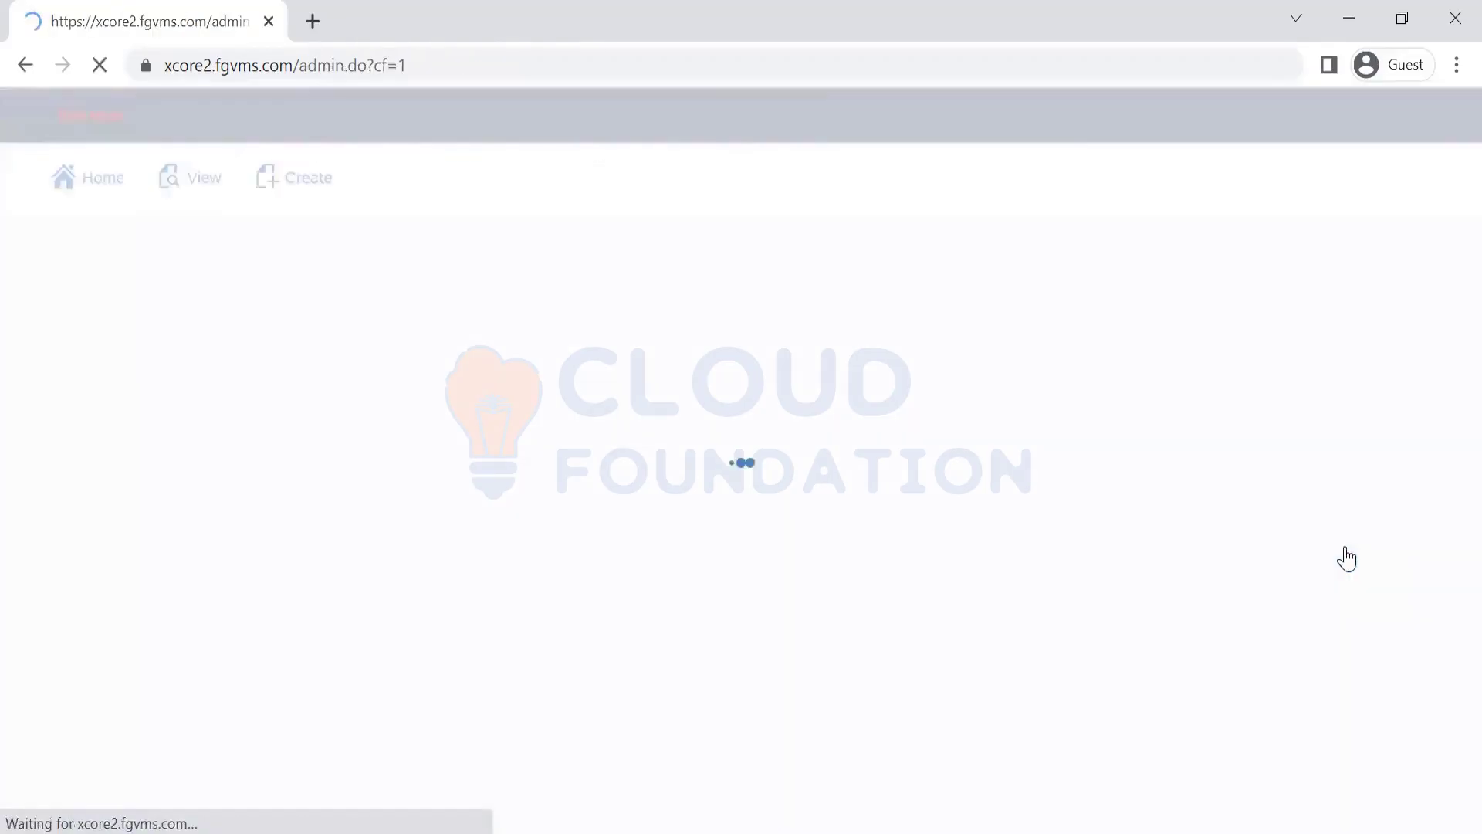
View the Download Rate Schedule based Time Sheets page and return to Admin Configuration
scroll(1447, 463, "down", 5)
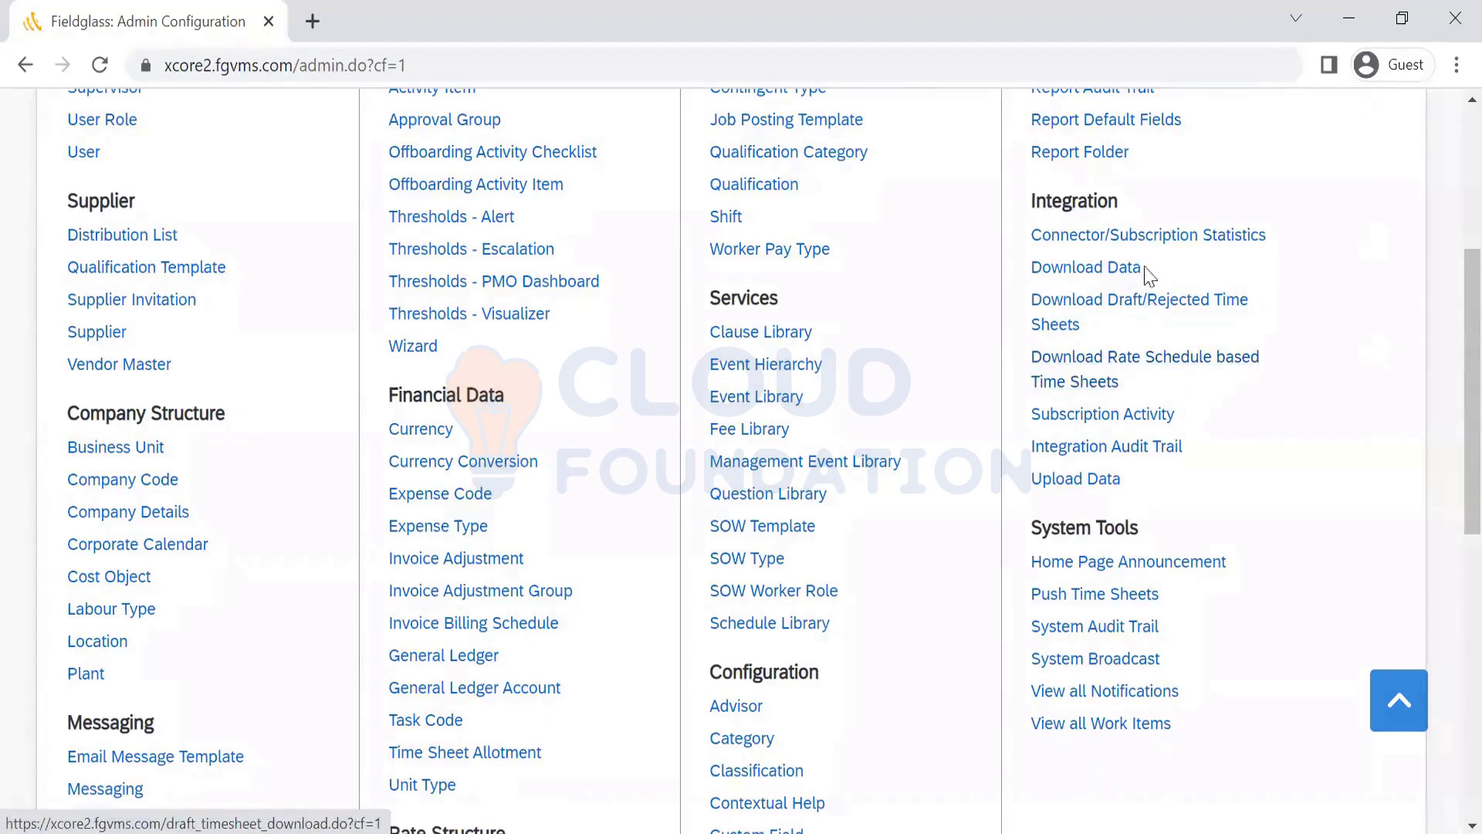
left_click(1127, 380)
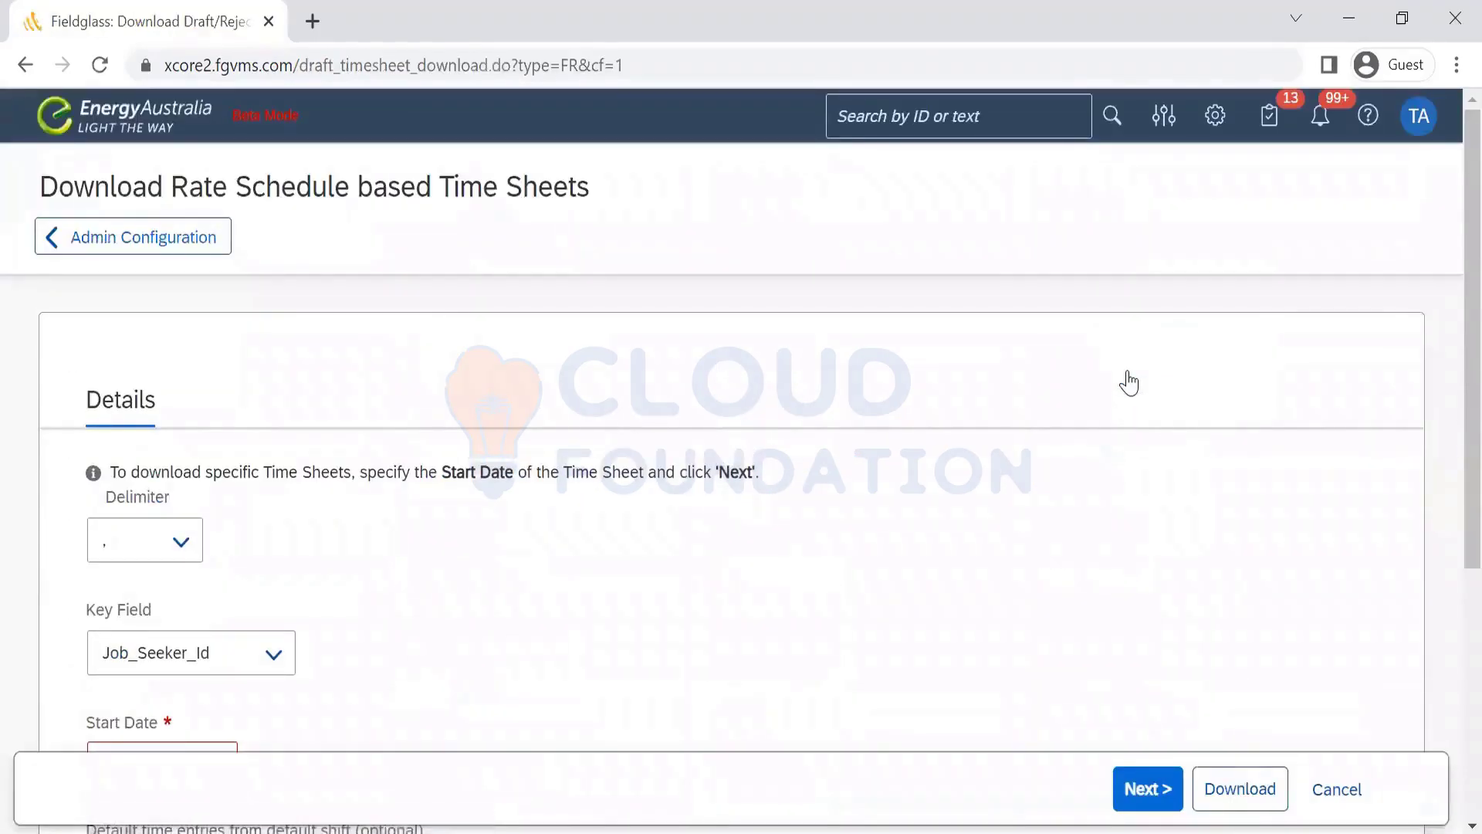
mouse_move(1448, 280)
left_mouse_down()
mouse_move(1448, 576)
mouse_move(1451, 274)
left_mouse_up()
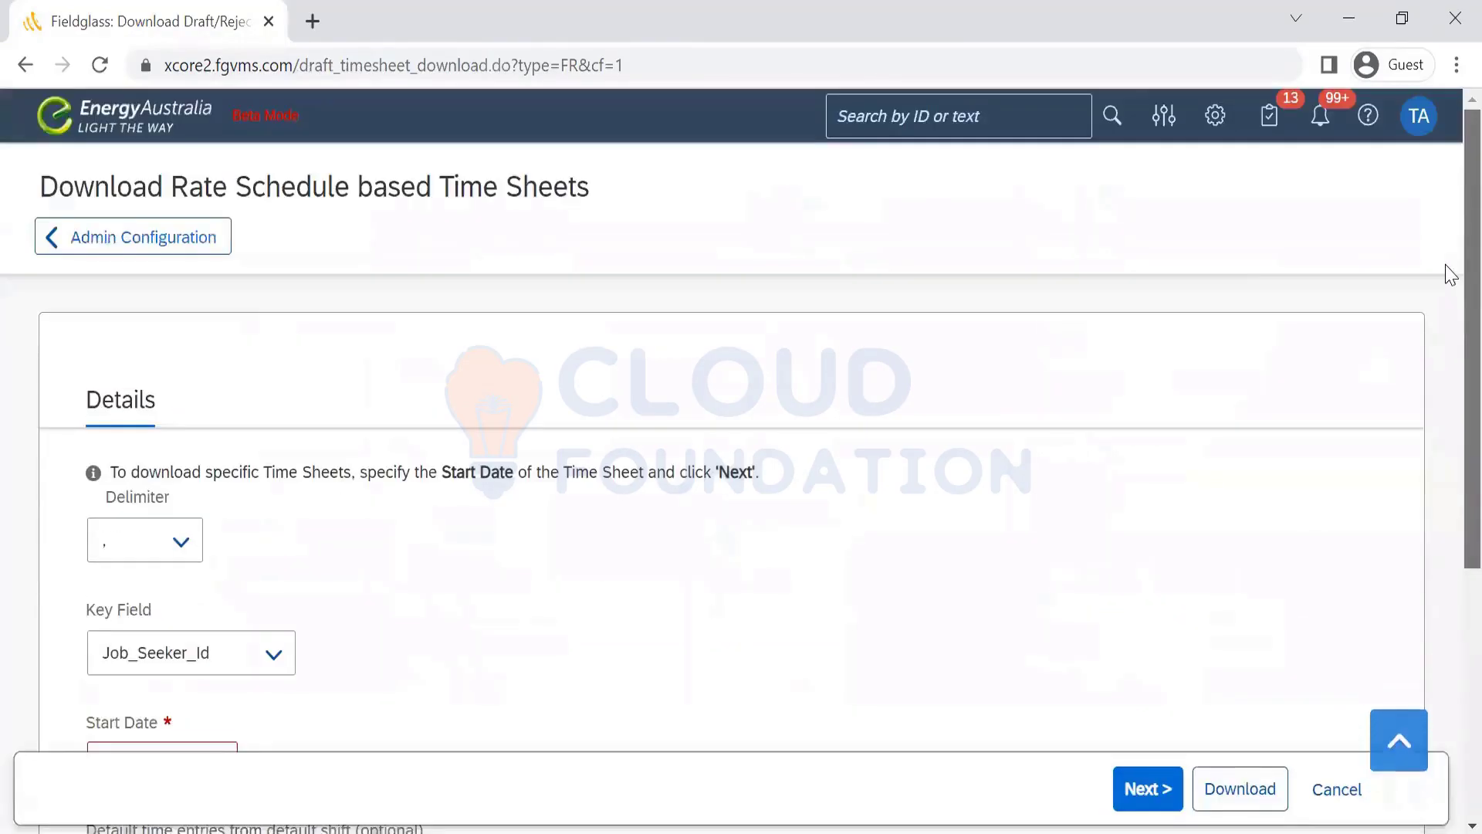
left_click(177, 238)
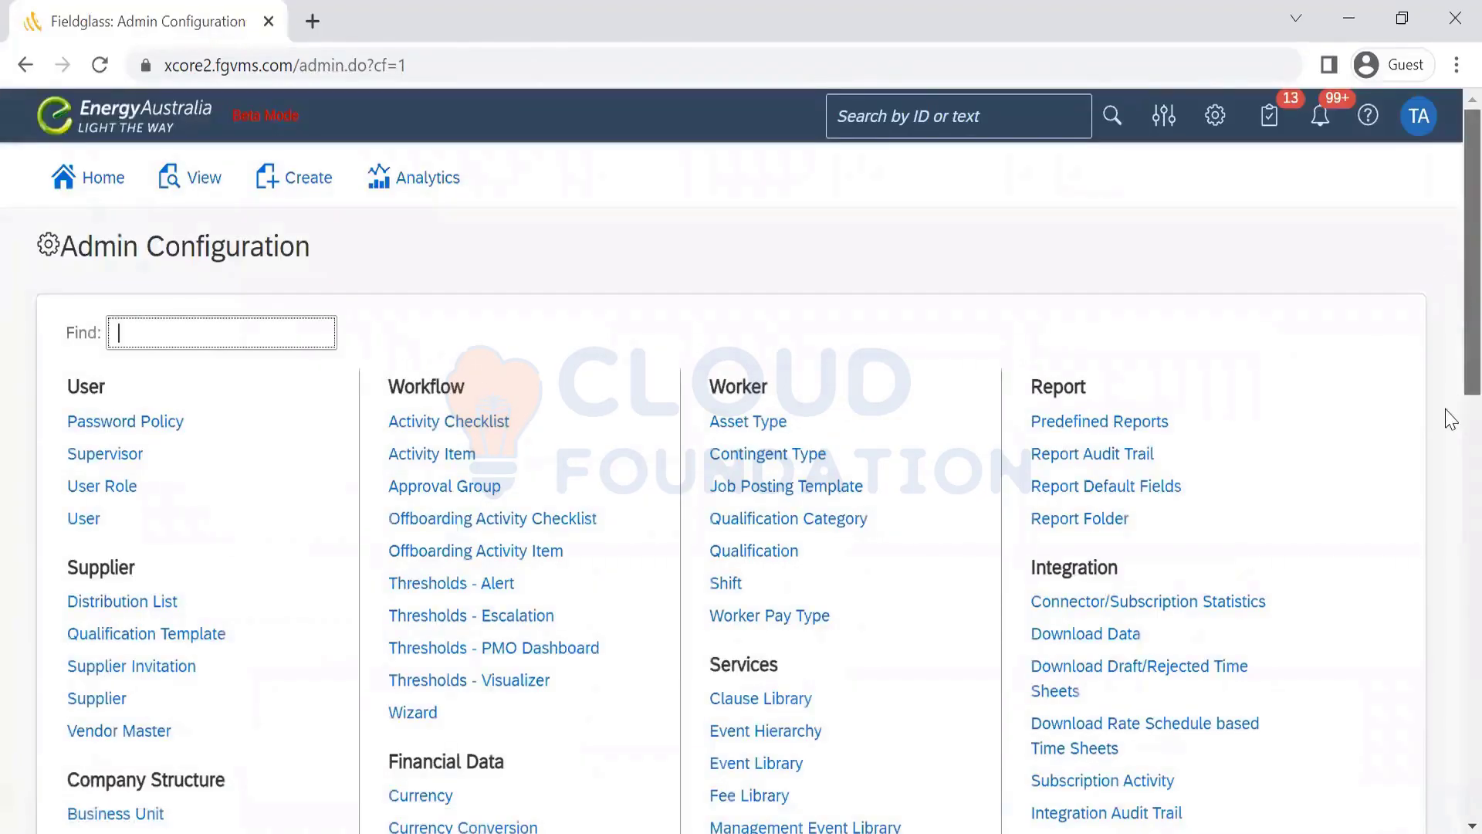
Open Subscription Activity from the Integration section and review the most recent subscription runs
scroll(1449, 423, "down", 5)
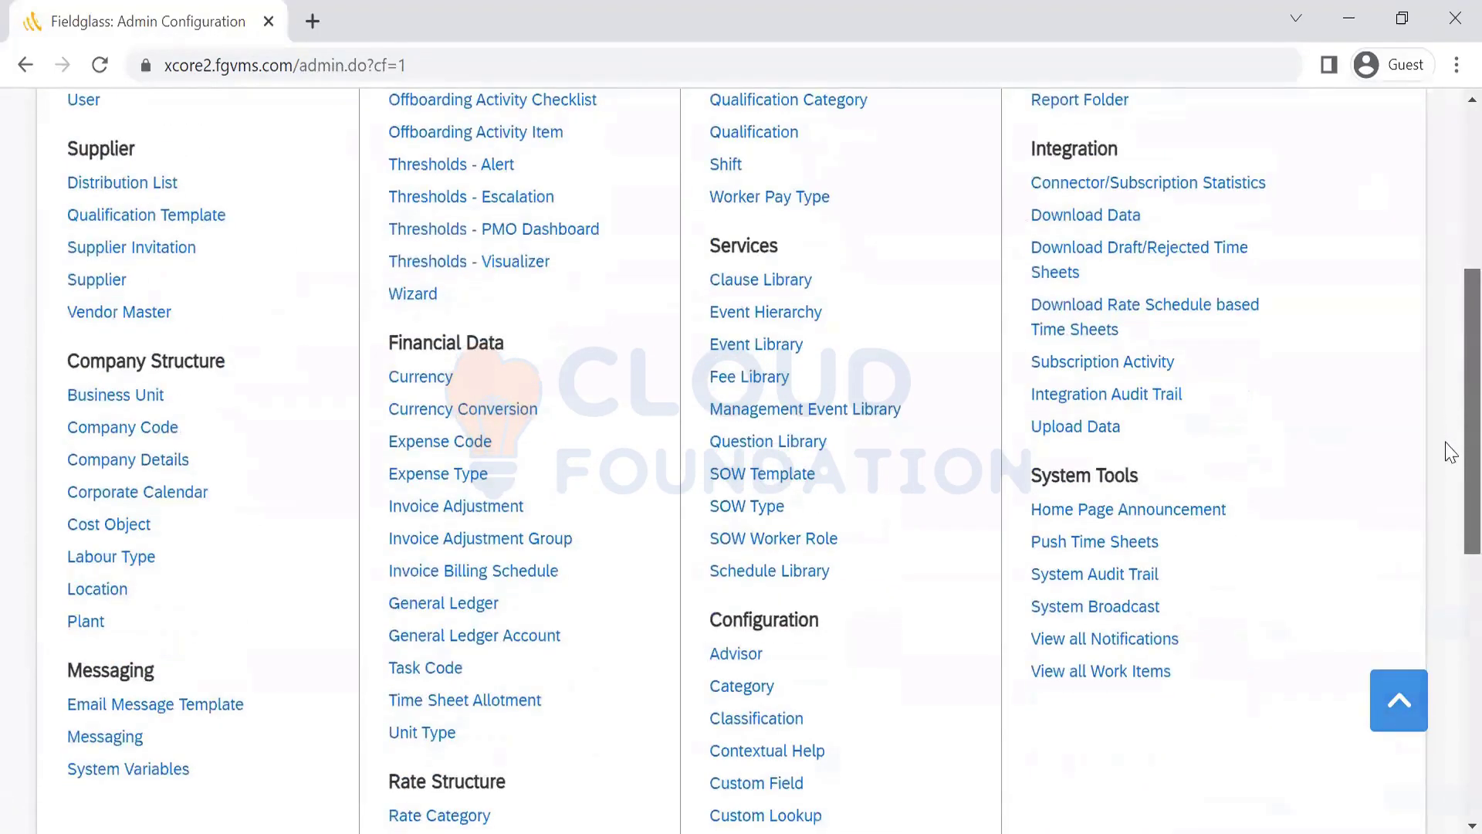
scroll(1235, 355, "down", 1)
left_click(1121, 285)
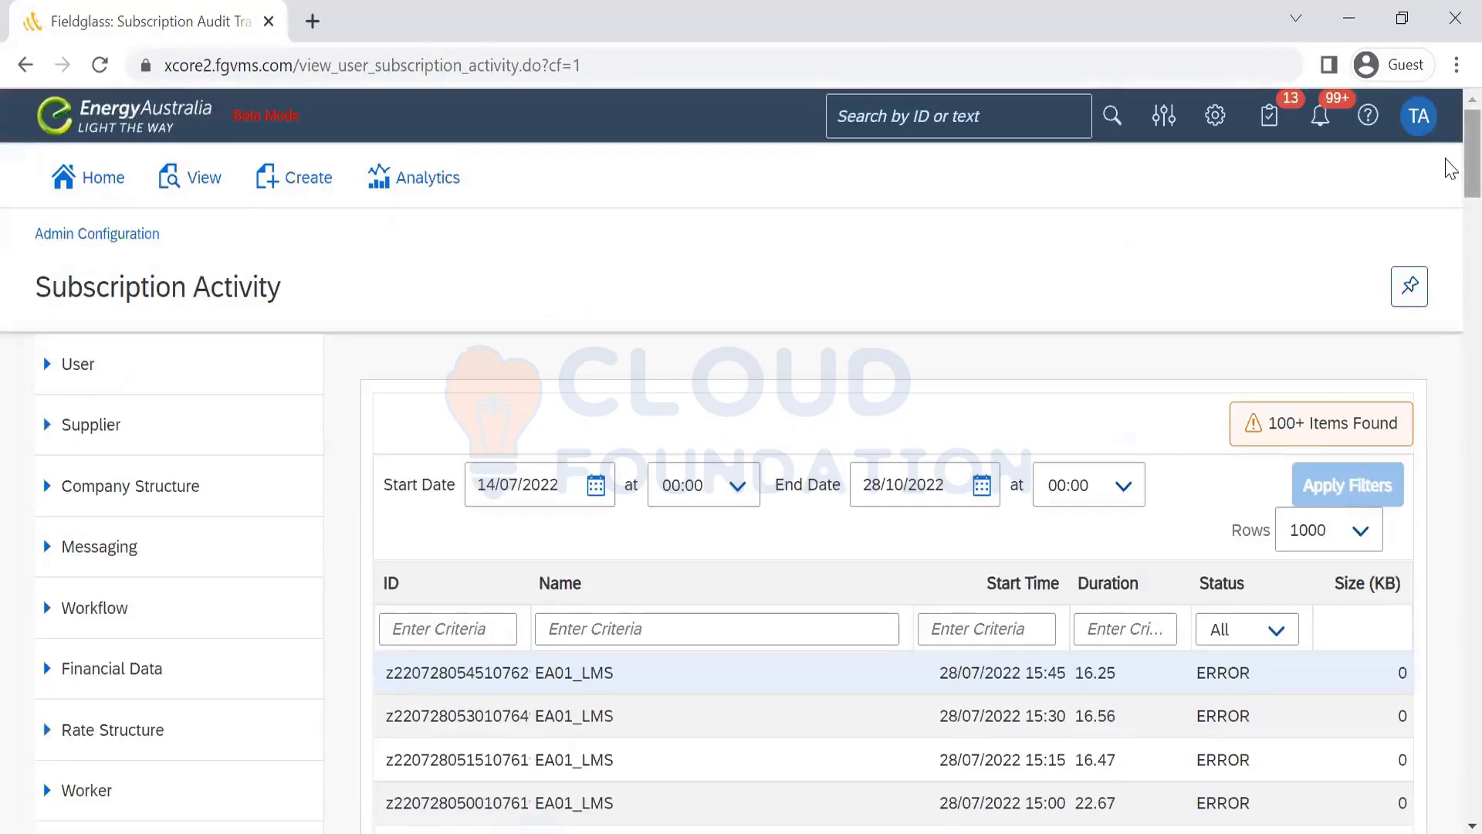
scroll(1450, 201, "down", 9)
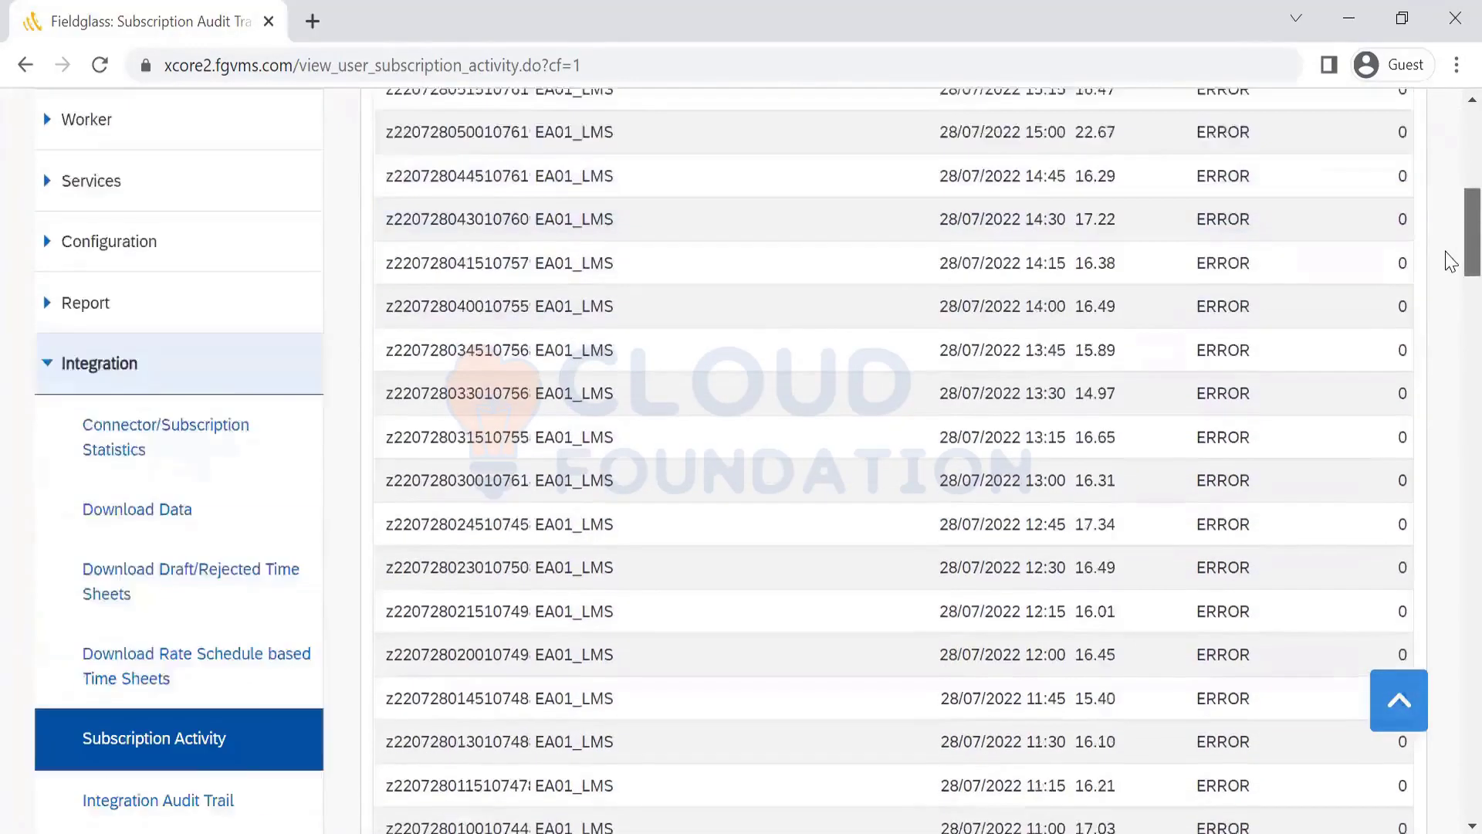
left_click_drag(1449, 263, 1450, 182)
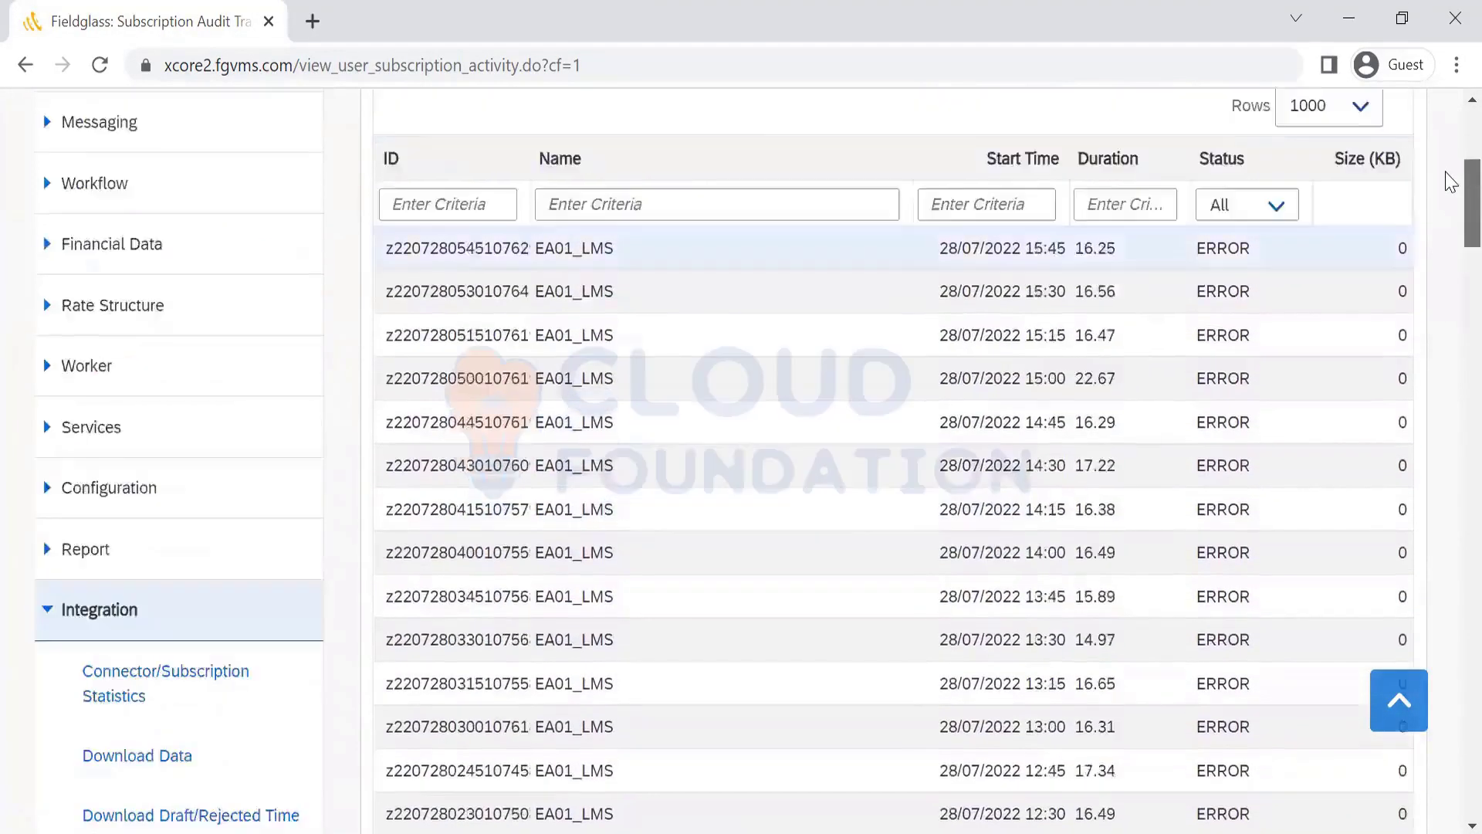
scroll(1450, 182, "up", 4)
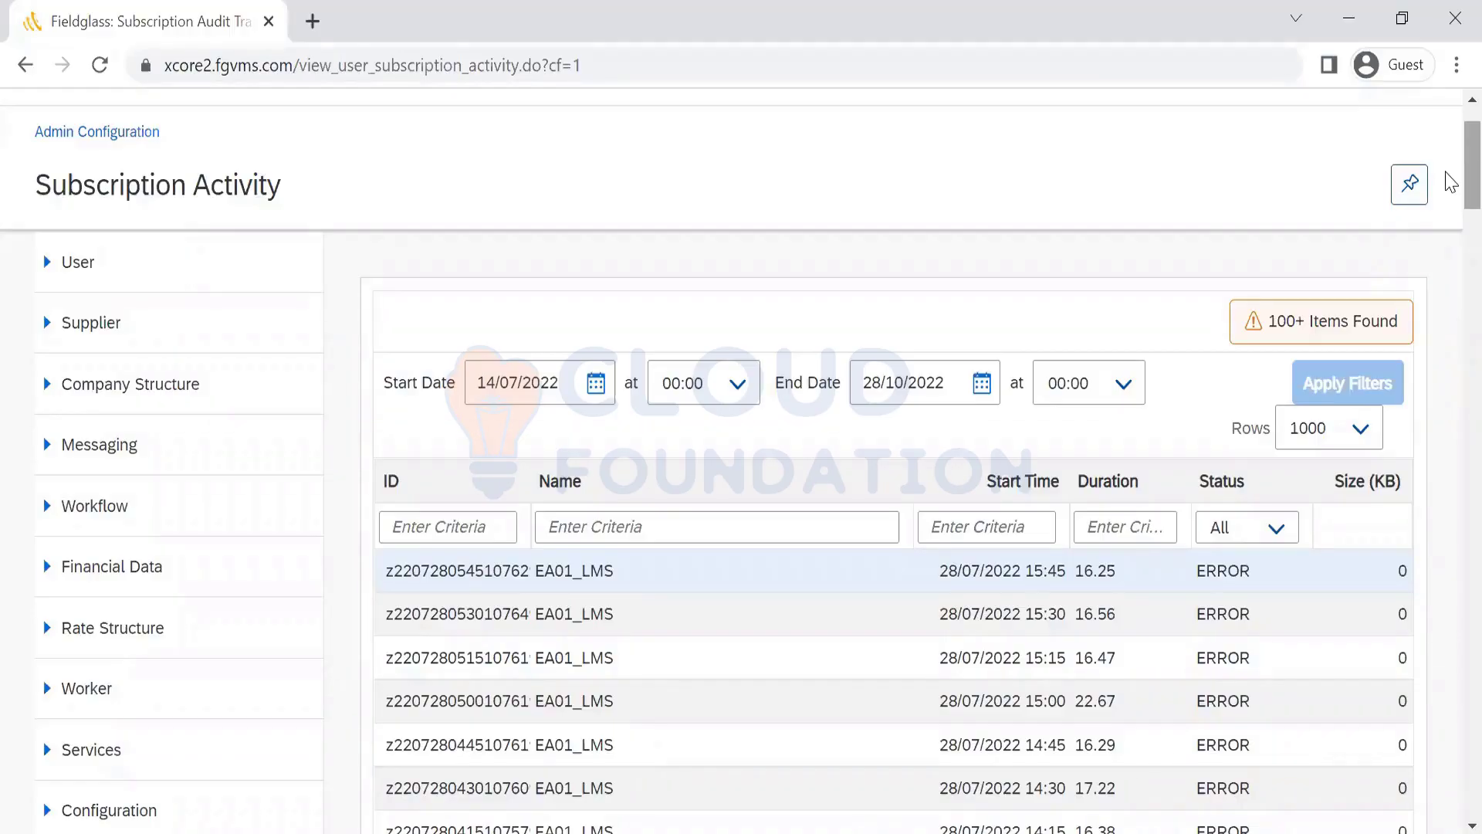
Find the EA01_Worker_download run in the activity list and highlight its start time
scroll(1446, 198, "down", 15)
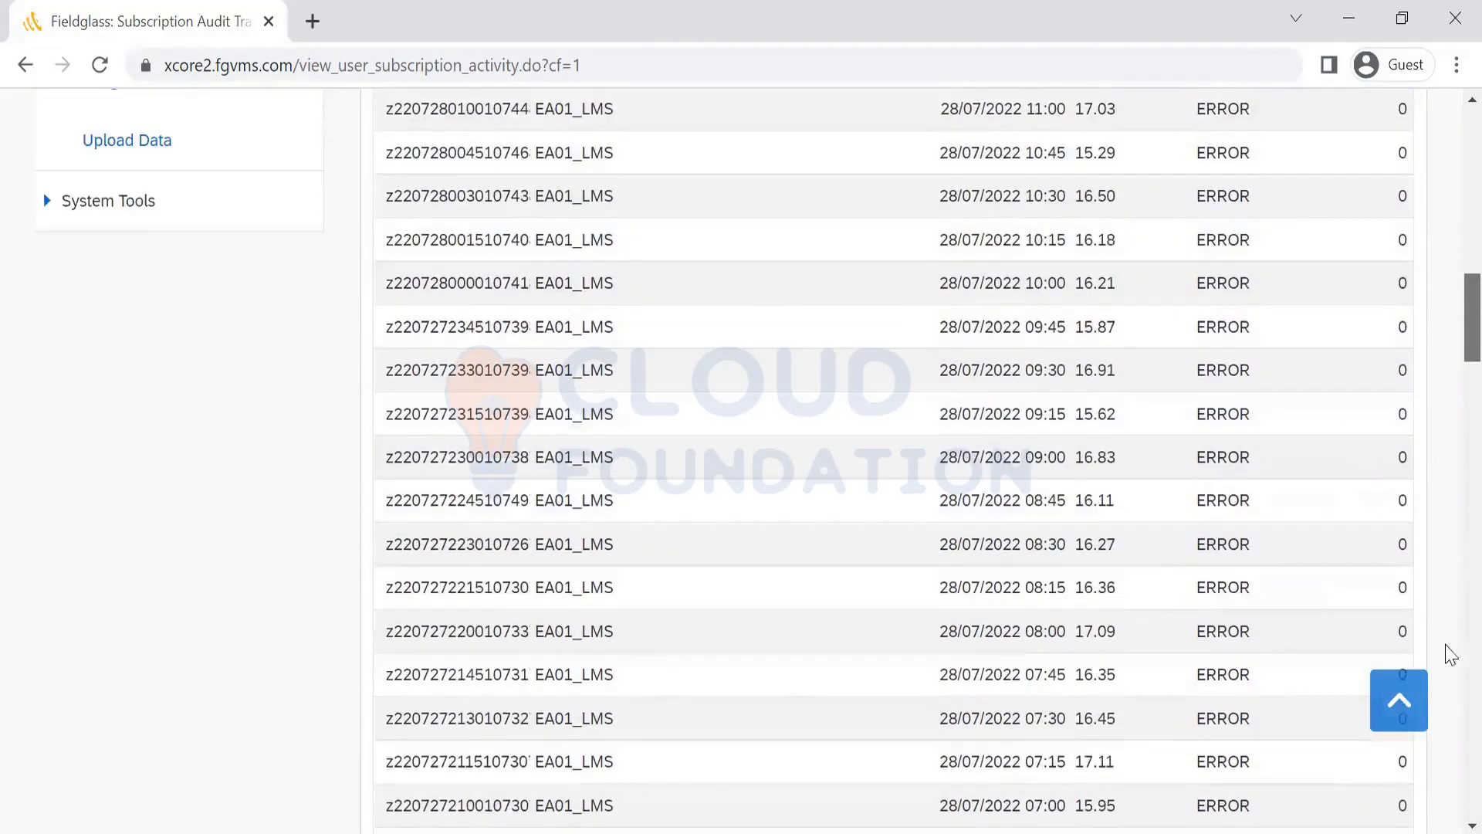
left_click_drag(1445, 645, 1415, 415)
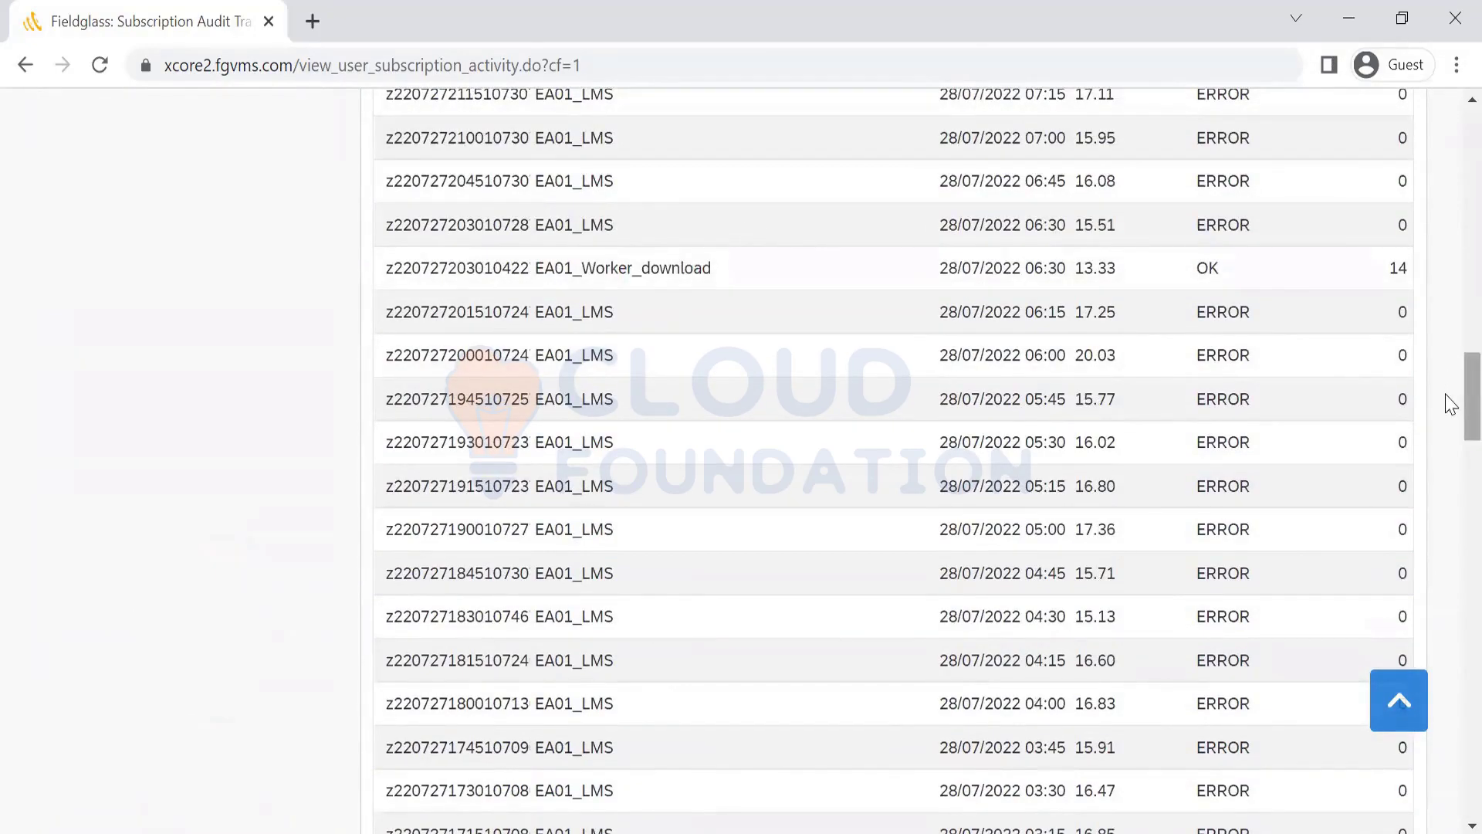
mouse_move(1446, 400)
left_mouse_down()
mouse_move(1446, 165)
mouse_move(1445, 430)
mouse_move(1446, 371)
left_mouse_up()
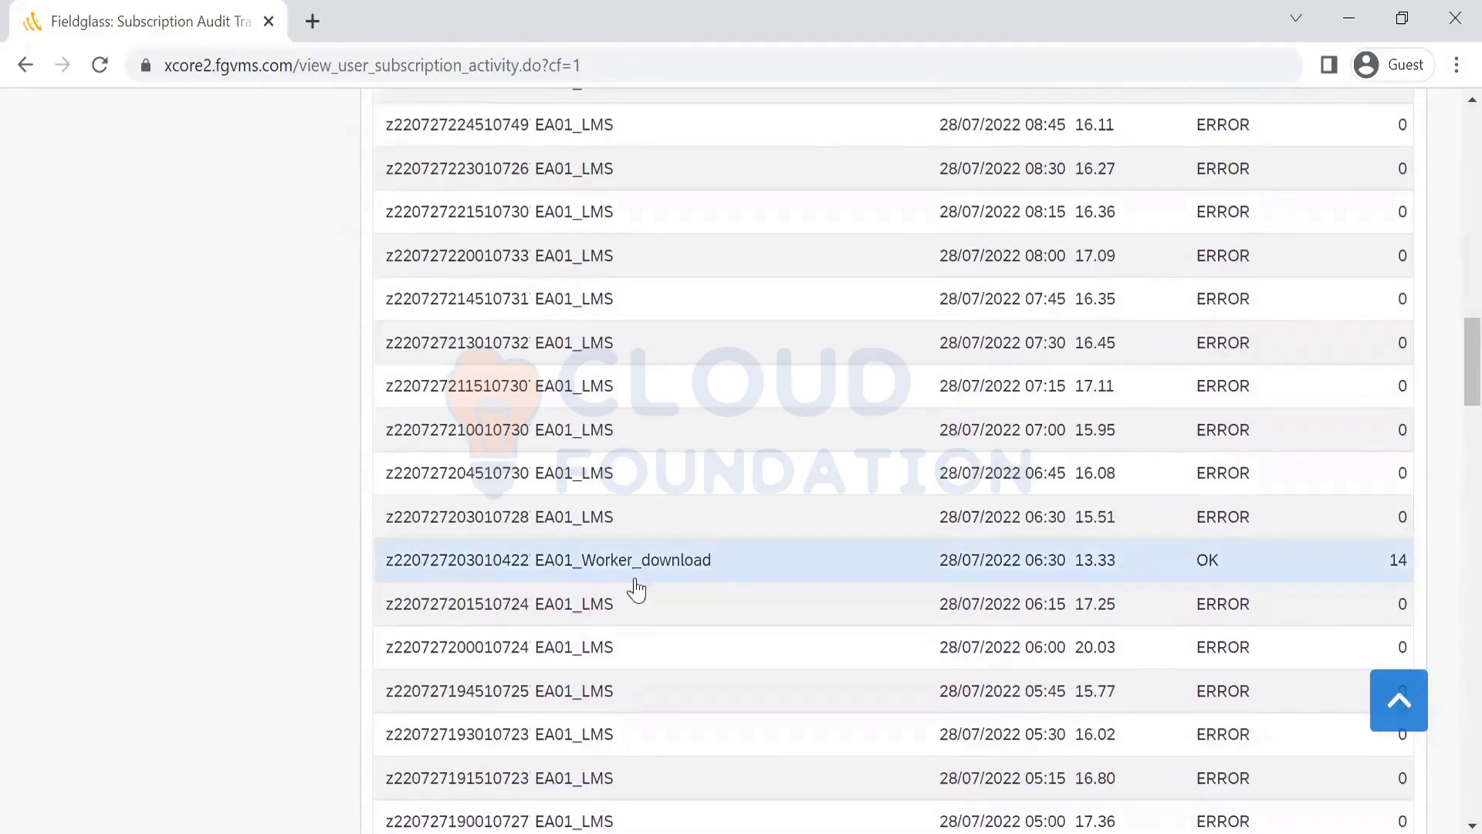
left_click_drag(1068, 572, 939, 573)
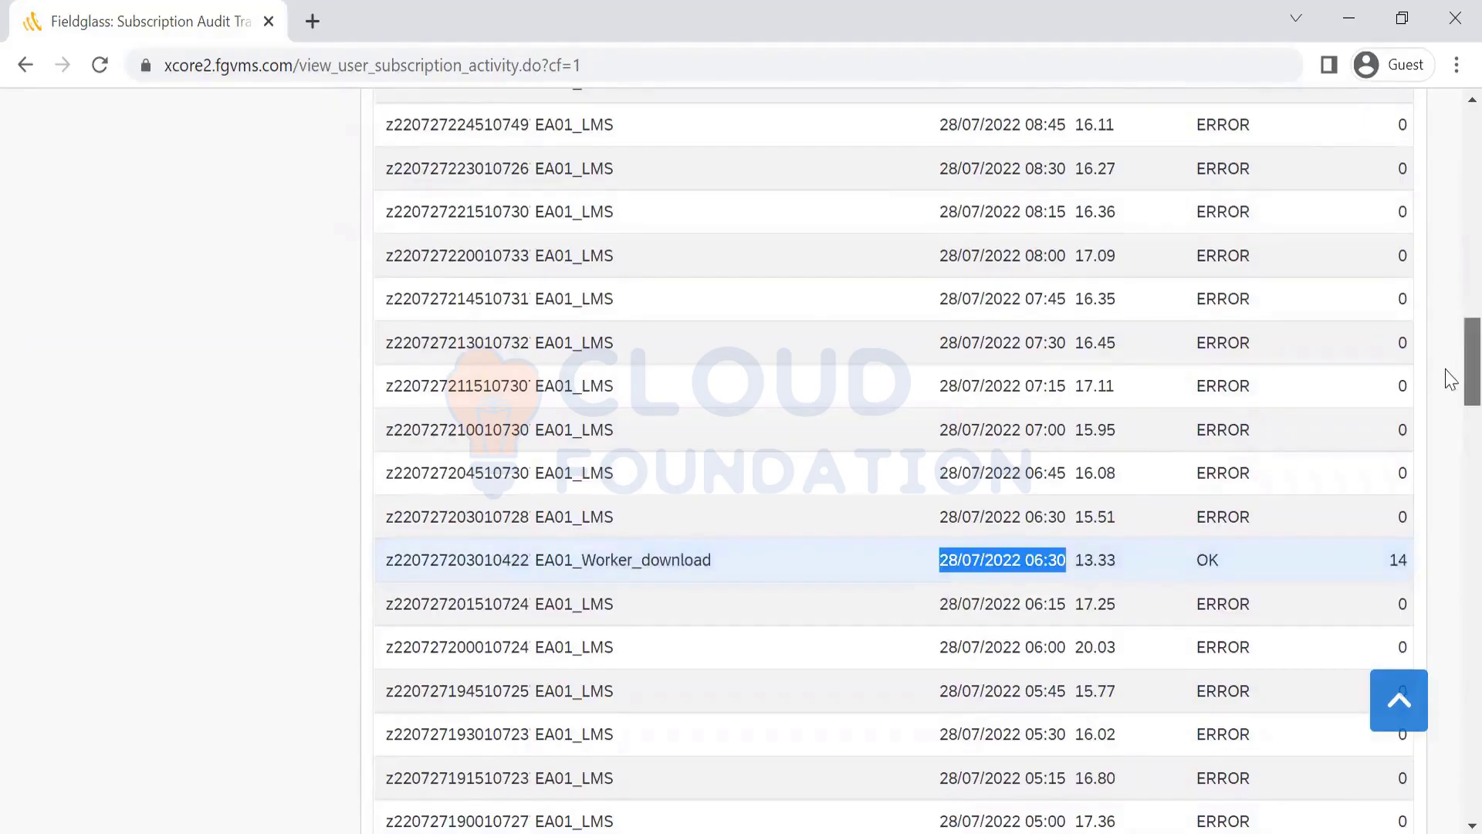
Examine the EA01_Worker_download run's details beneath the activity list and go back to the page heading
scroll(1448, 386, "down", 3)
scroll(1451, 625, "down", 20)
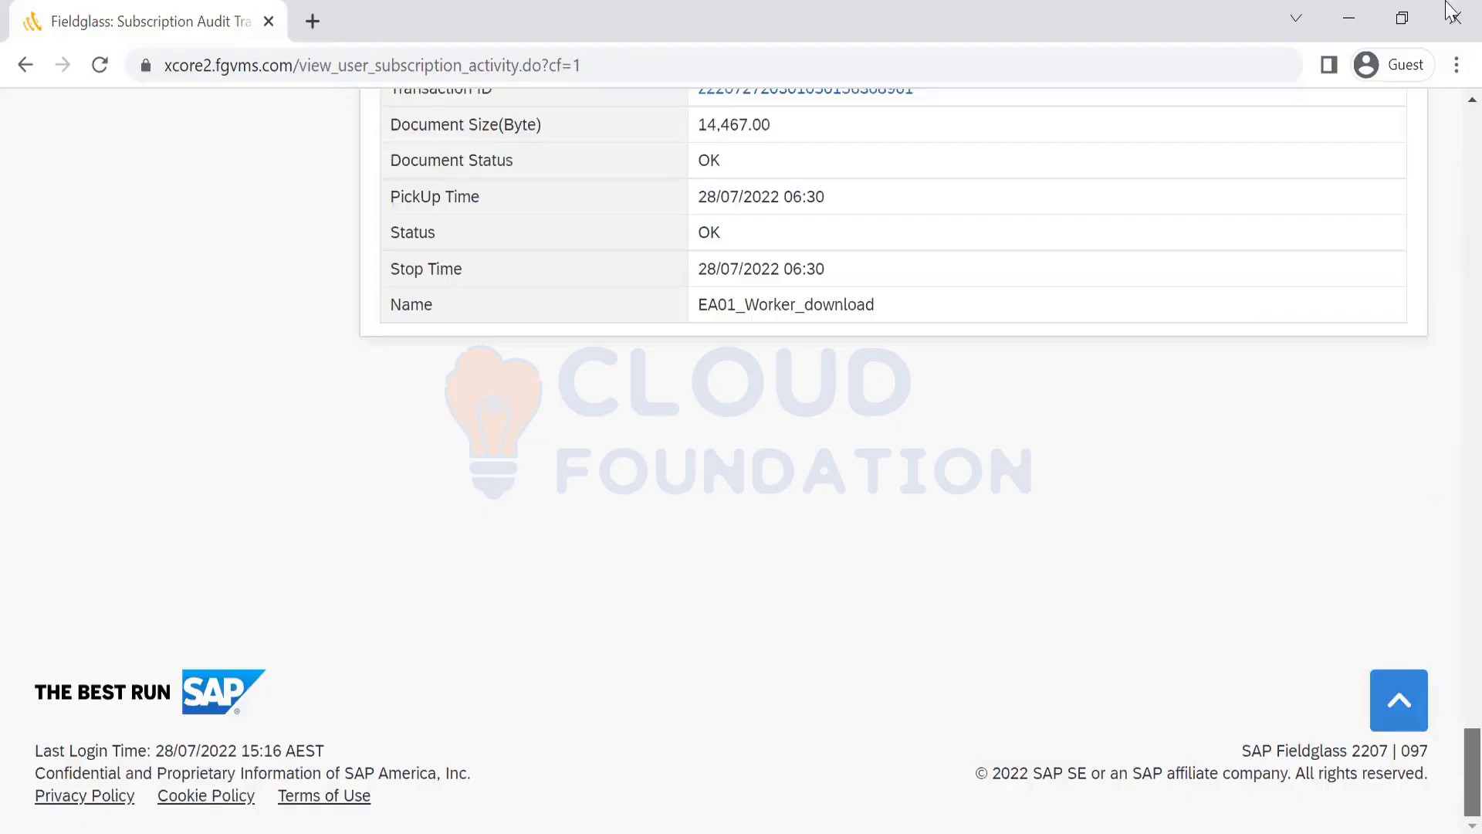
scroll(1448, 177, "up", 20)
scroll(1448, 309, "down", 20)
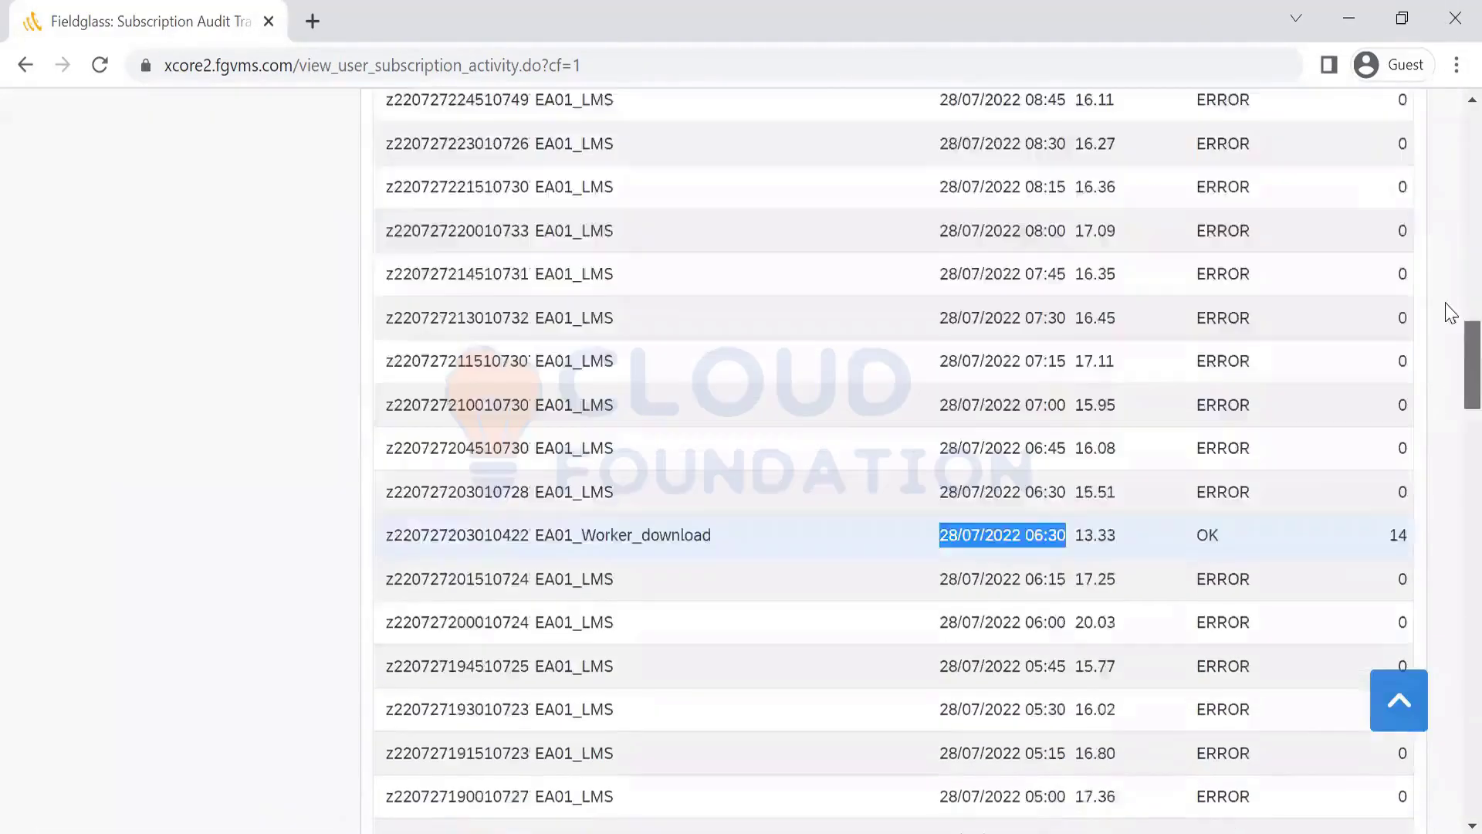
scroll(1450, 179, "up", 20)
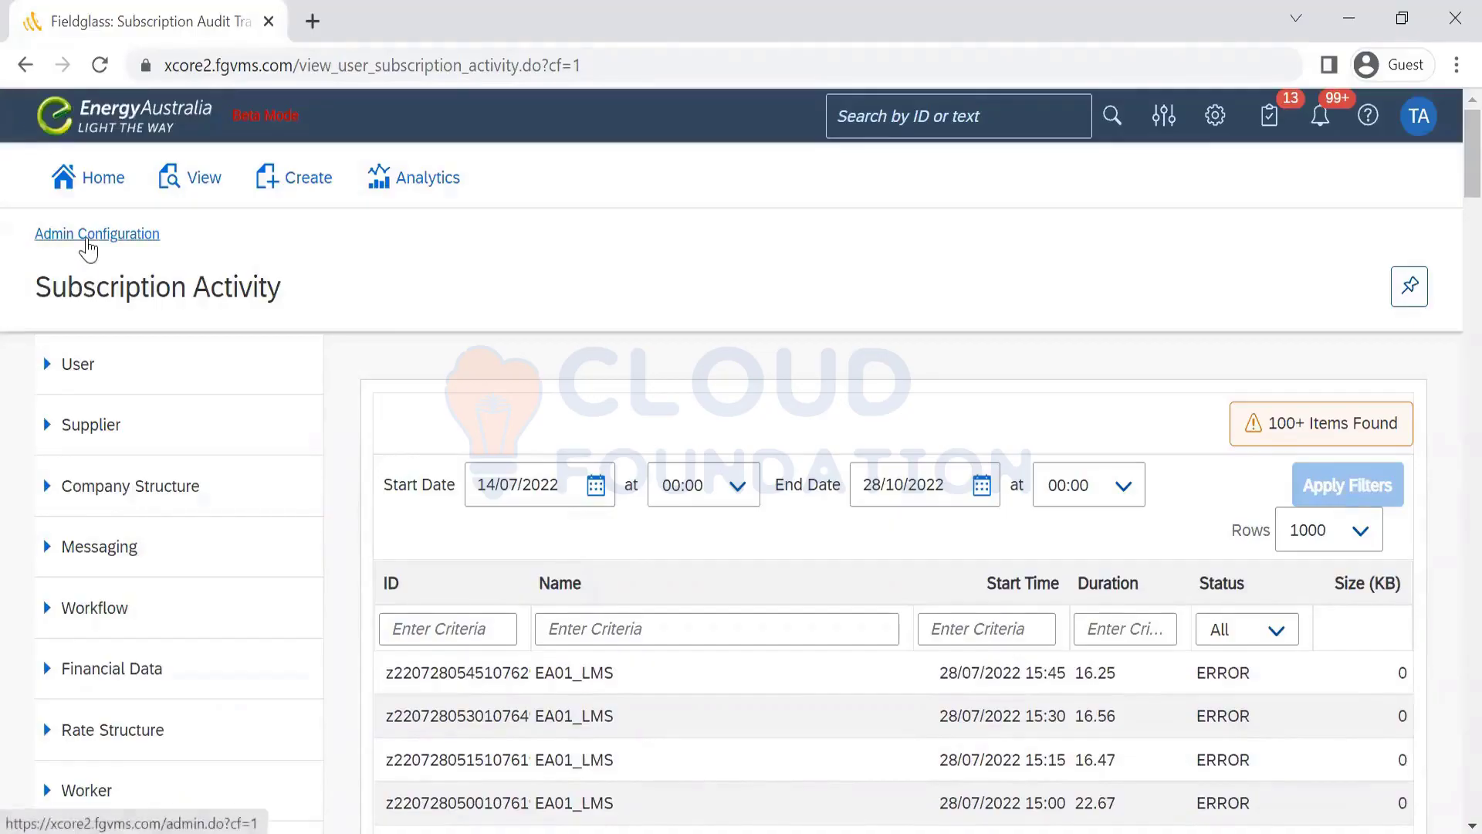
Return to Admin Configuration and open the Integration Audit Trail from the Integration section
left_click(87, 239)
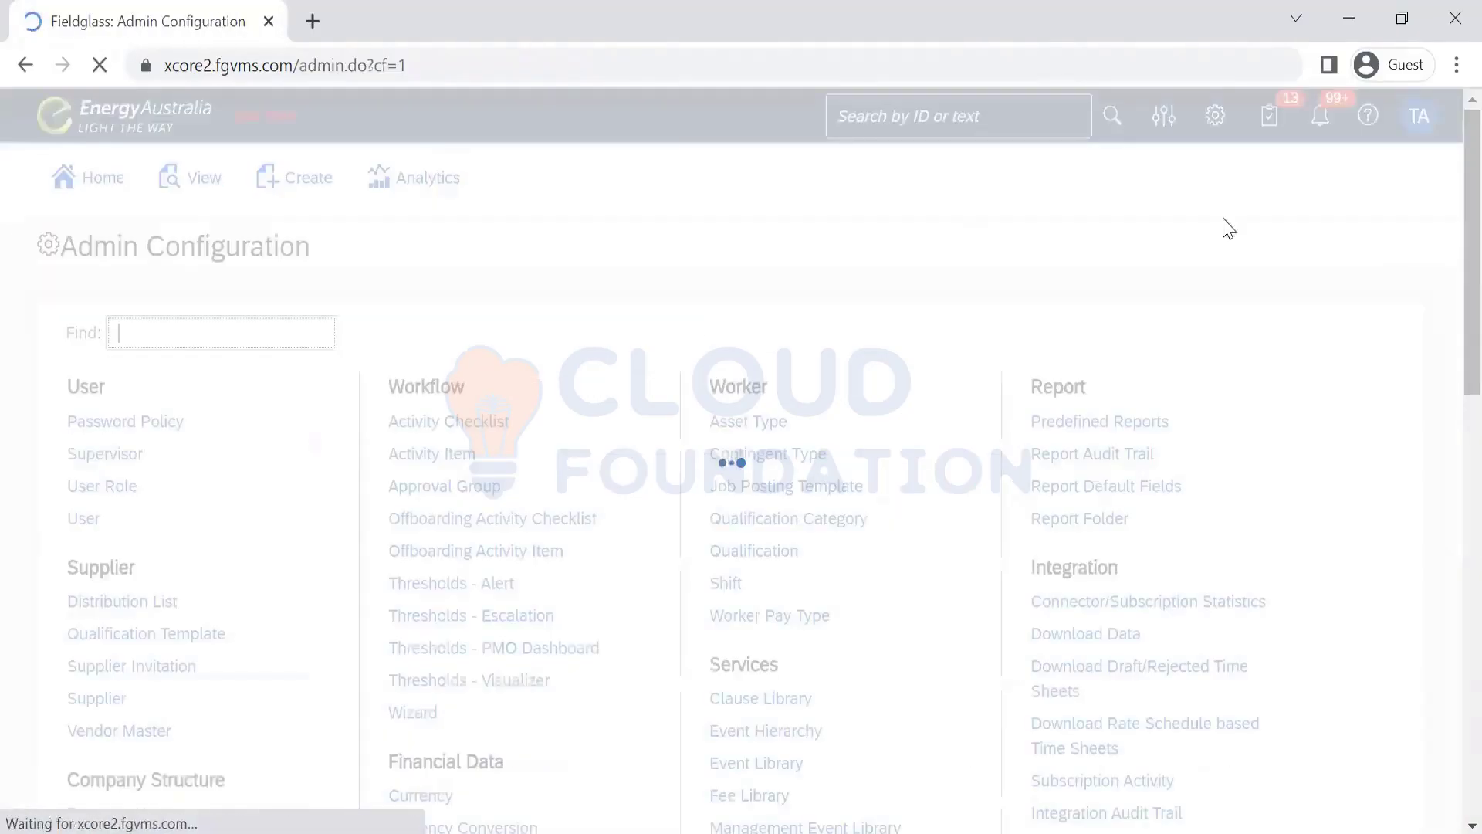
scroll(1449, 281, "down", 4)
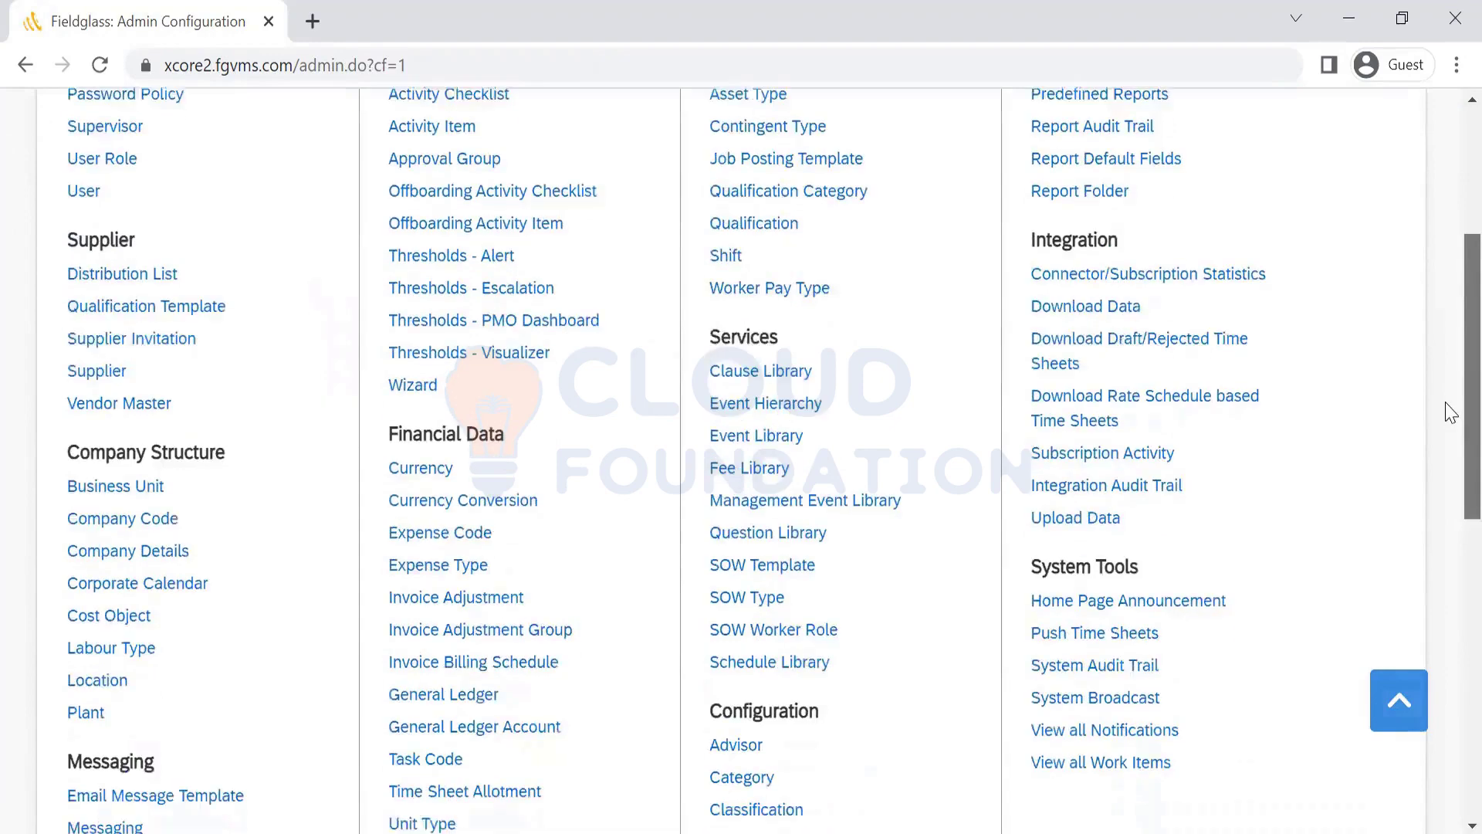
scroll(1450, 417, "down", 2)
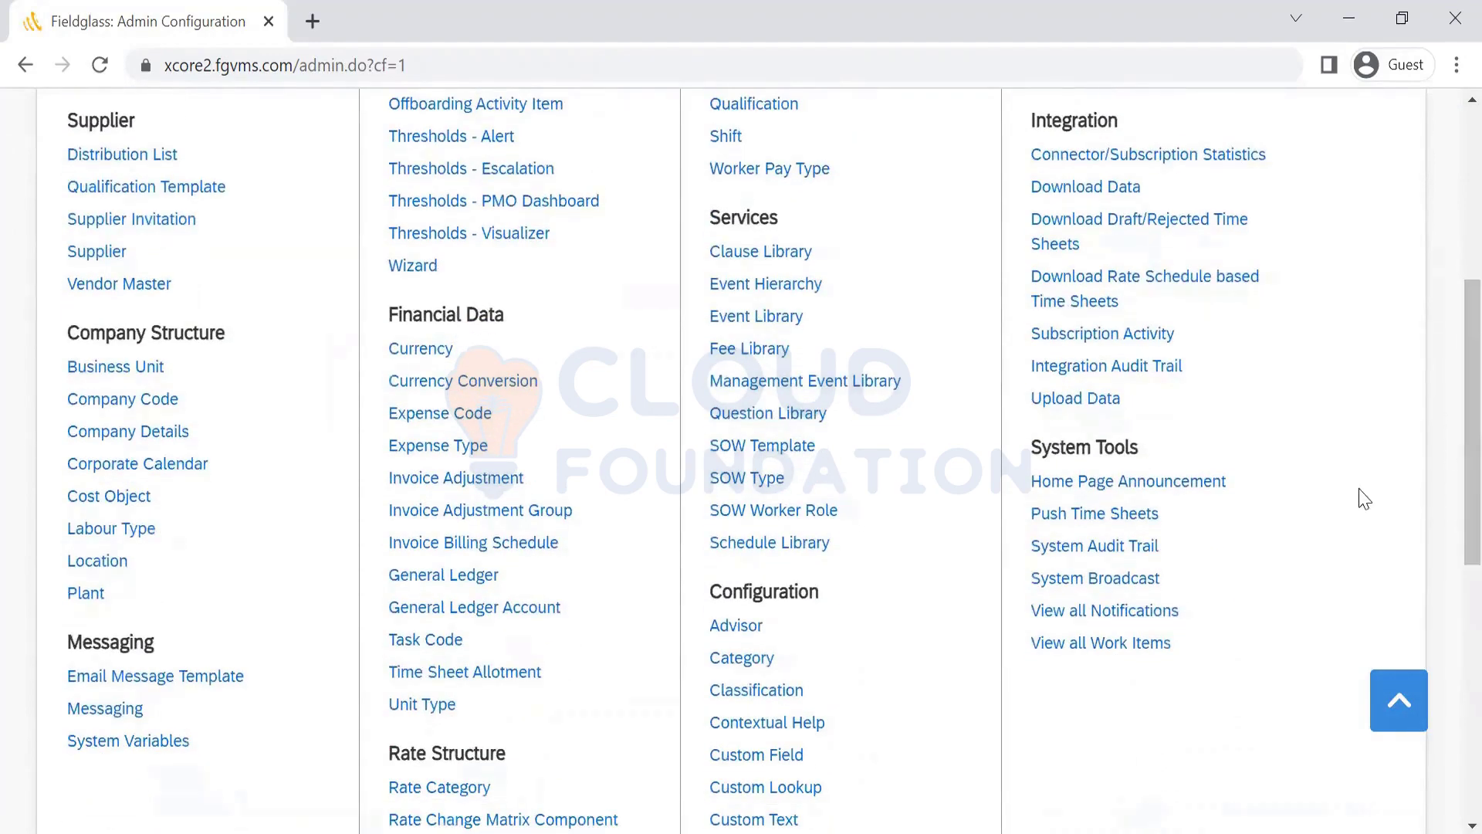
left_click(1106, 367)
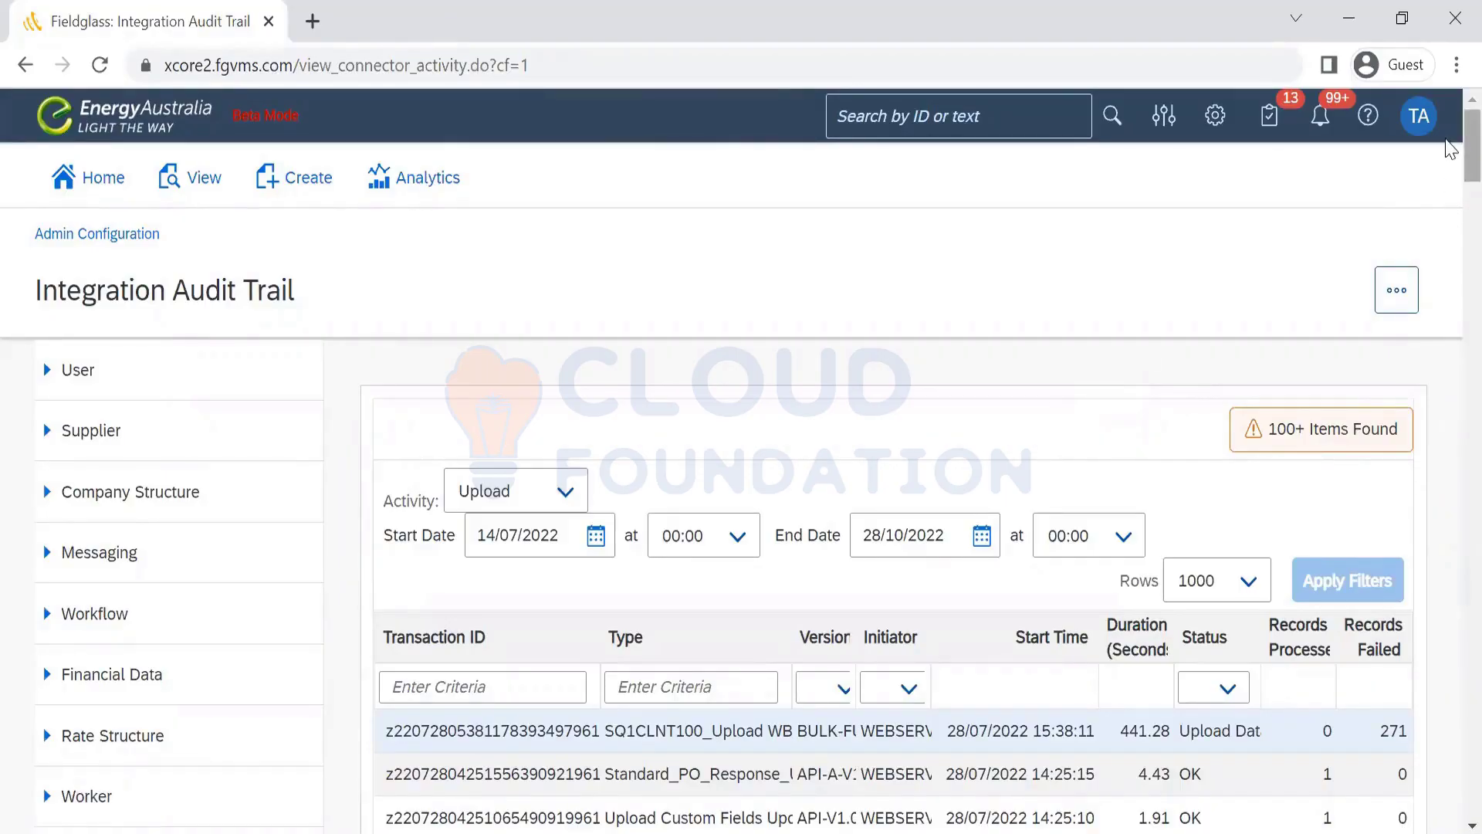
Look over the upload transactions, filter the audit trail to the UI initiator, and view the filtered entries
left_click_drag(1469, 139, 1470, 172)
scroll(1451, 182, "down", 13)
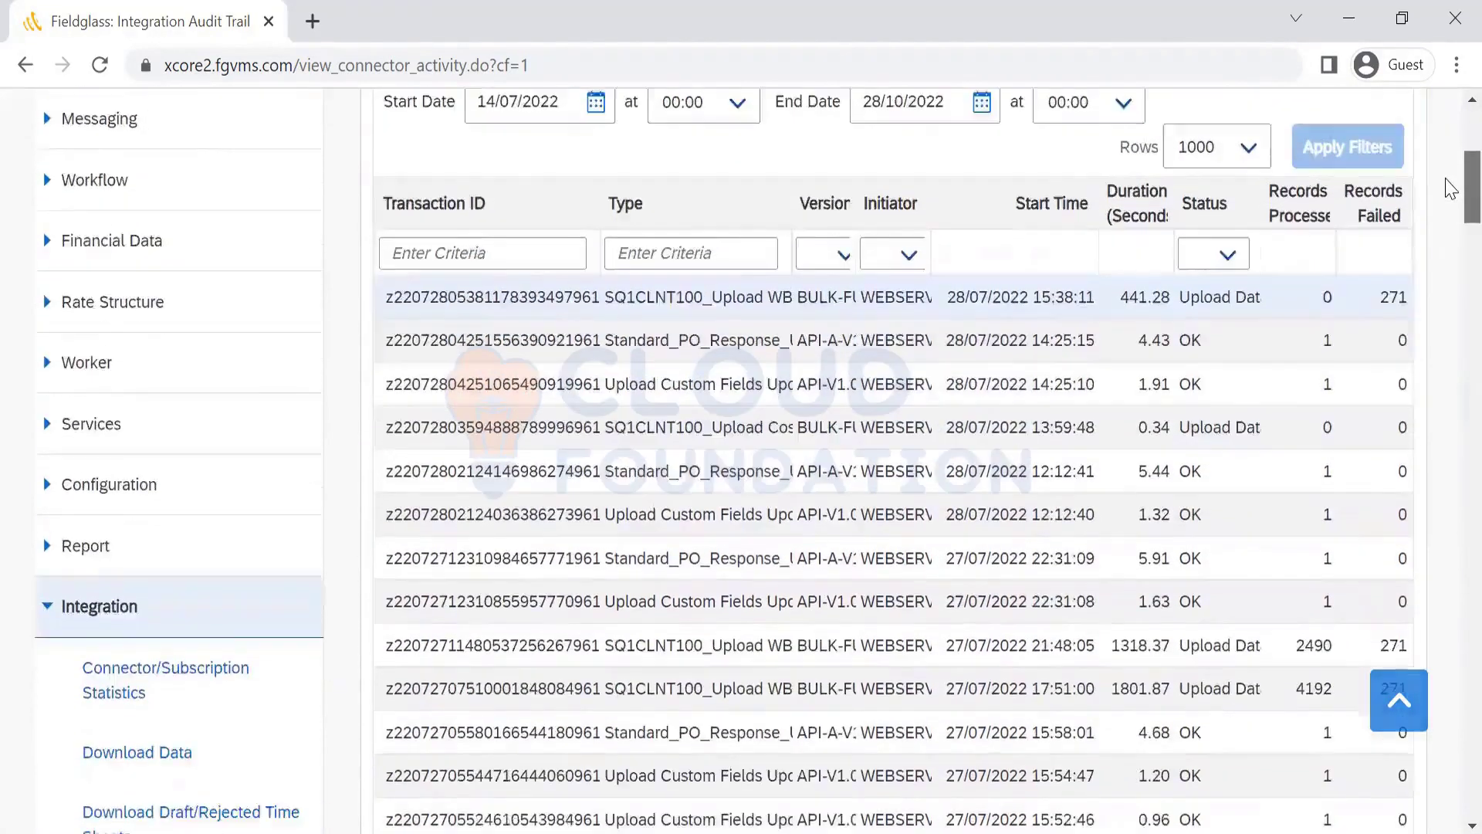
scroll(1452, 96, "up", 15)
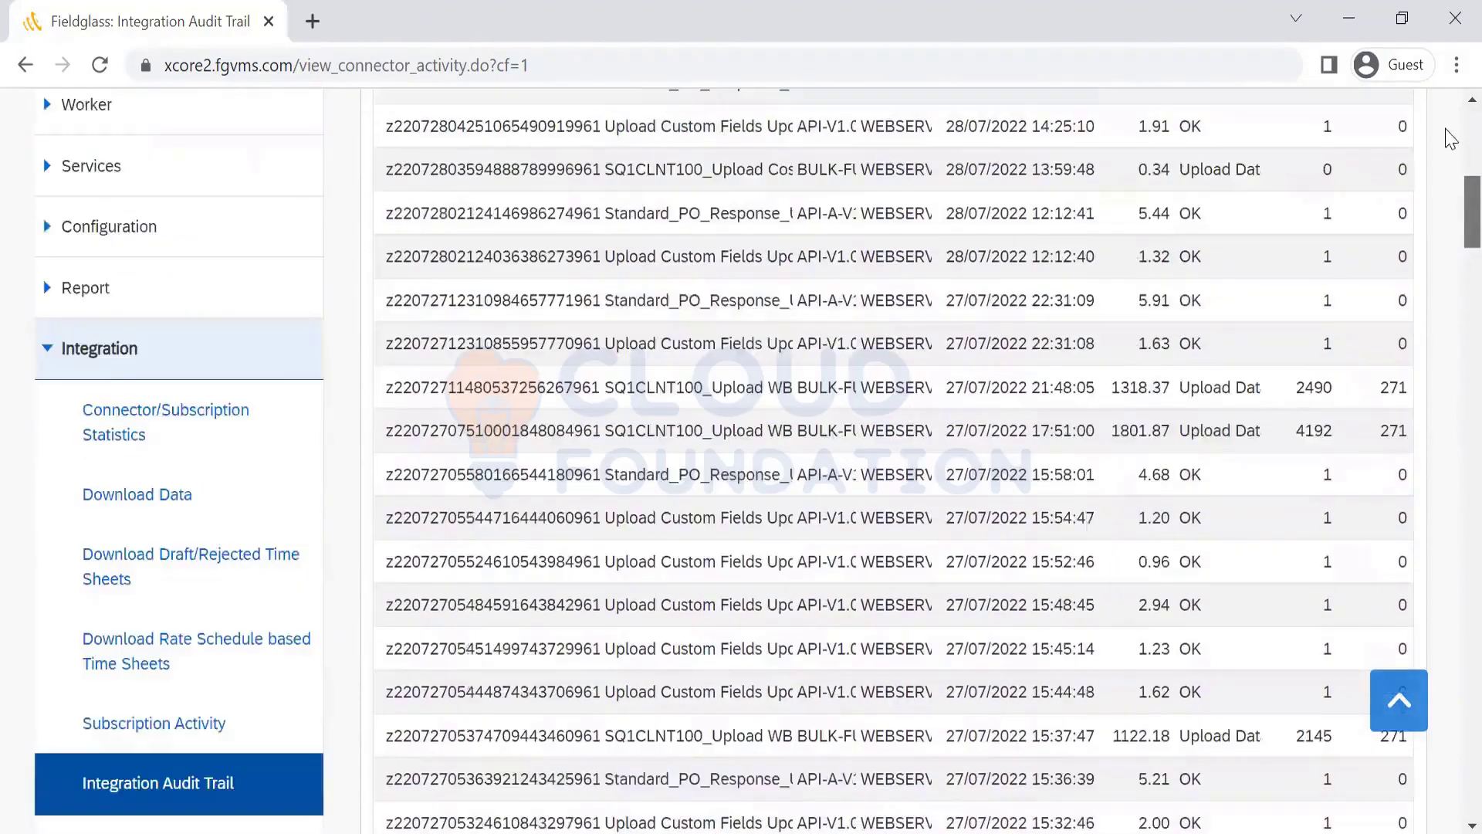
scroll(1451, 154, "down", 2)
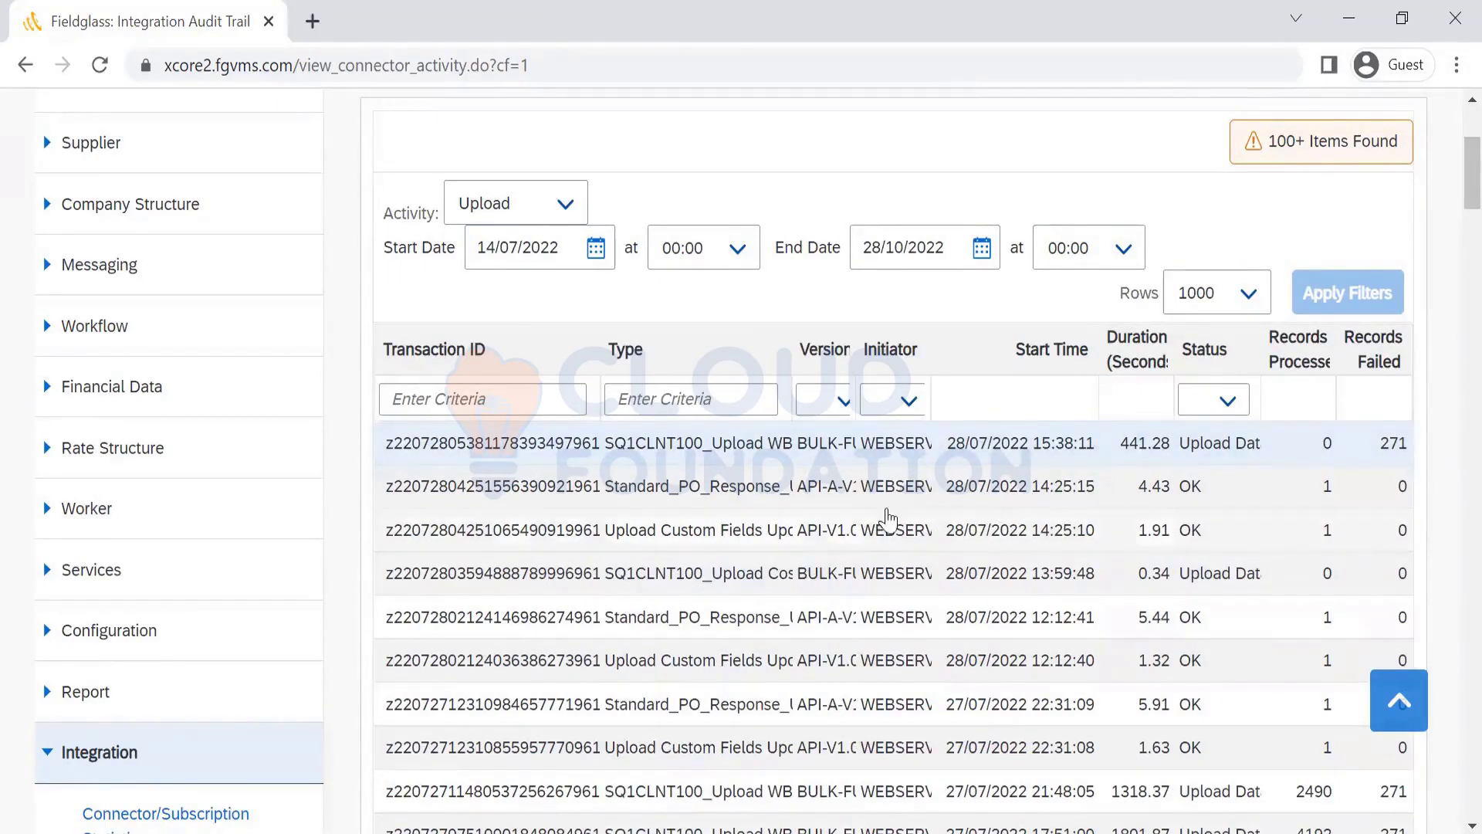
left_click(917, 402)
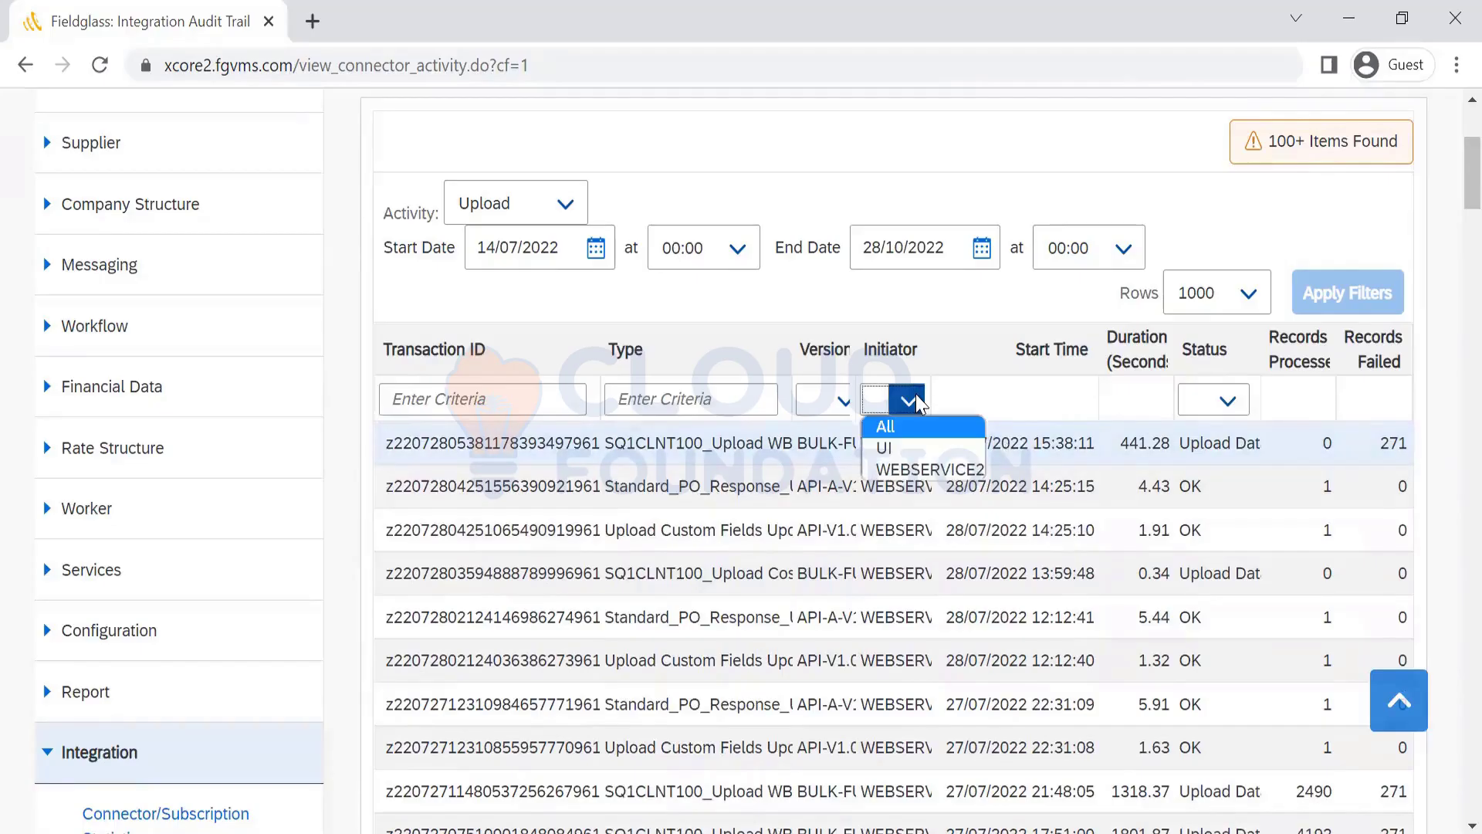
left_click(918, 402)
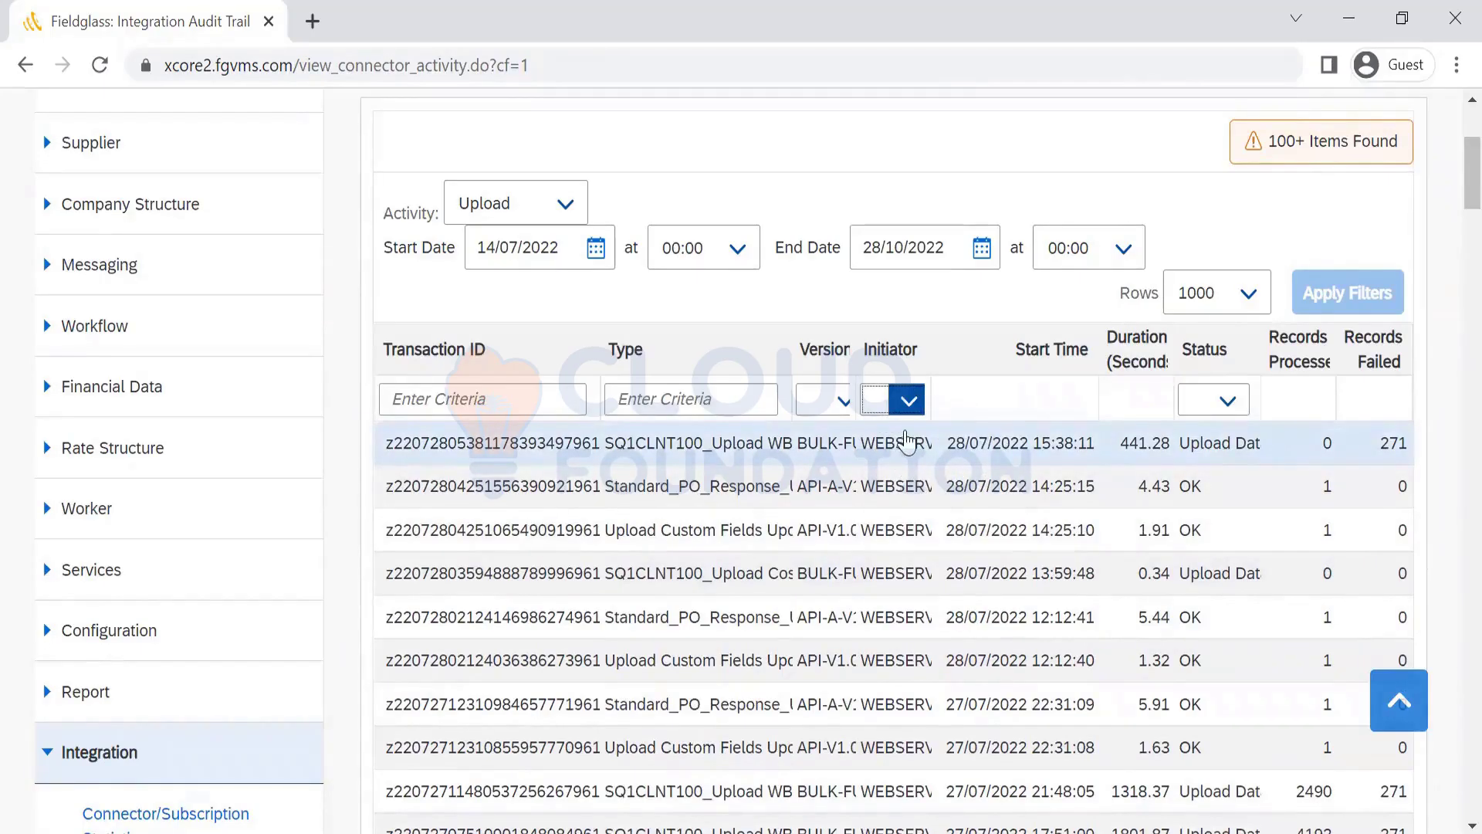
left_click(909, 403)
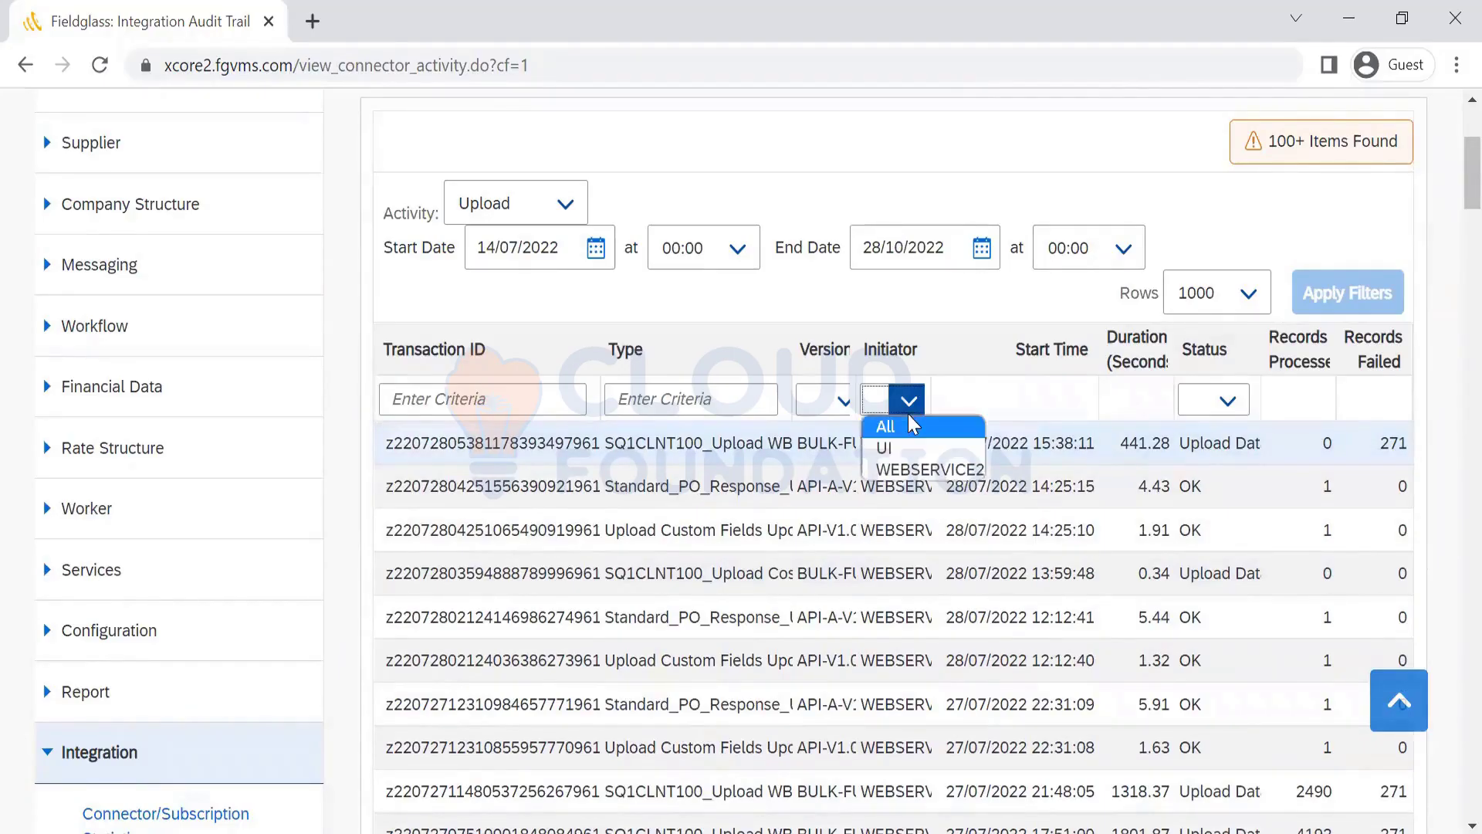
left_click(904, 455)
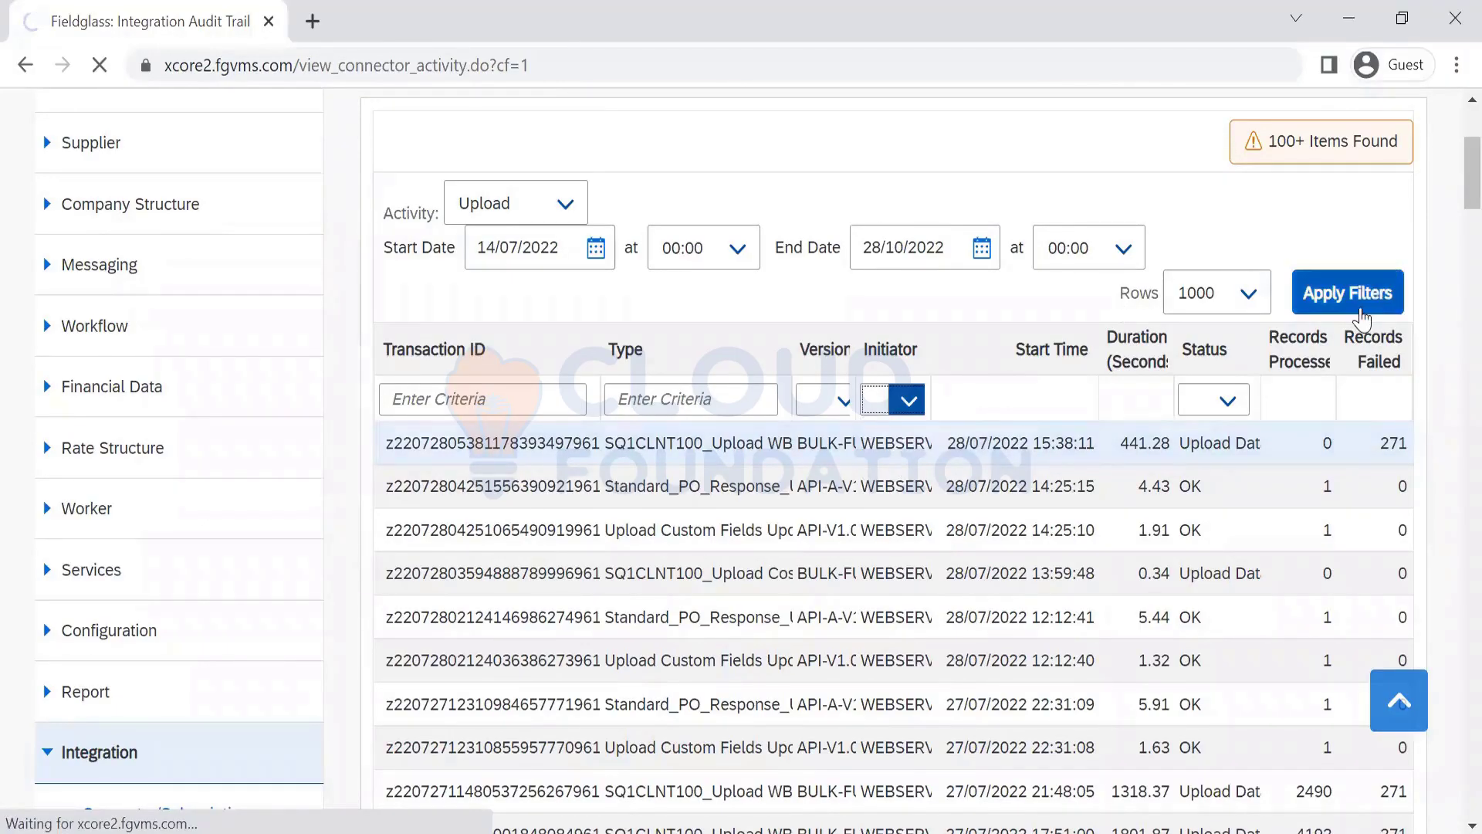
left_click(1361, 315)
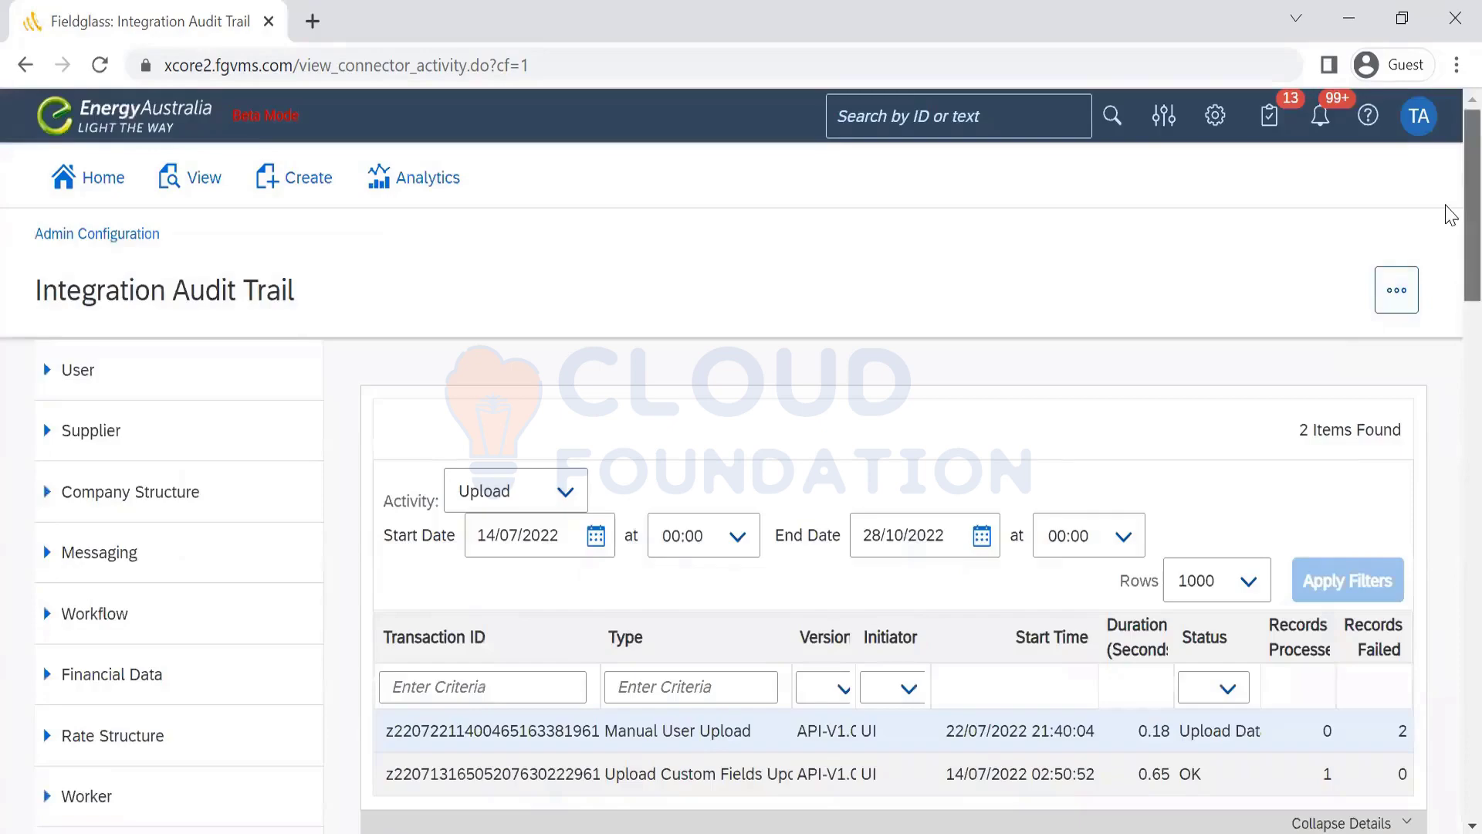
scroll(1451, 216, "down", 5)
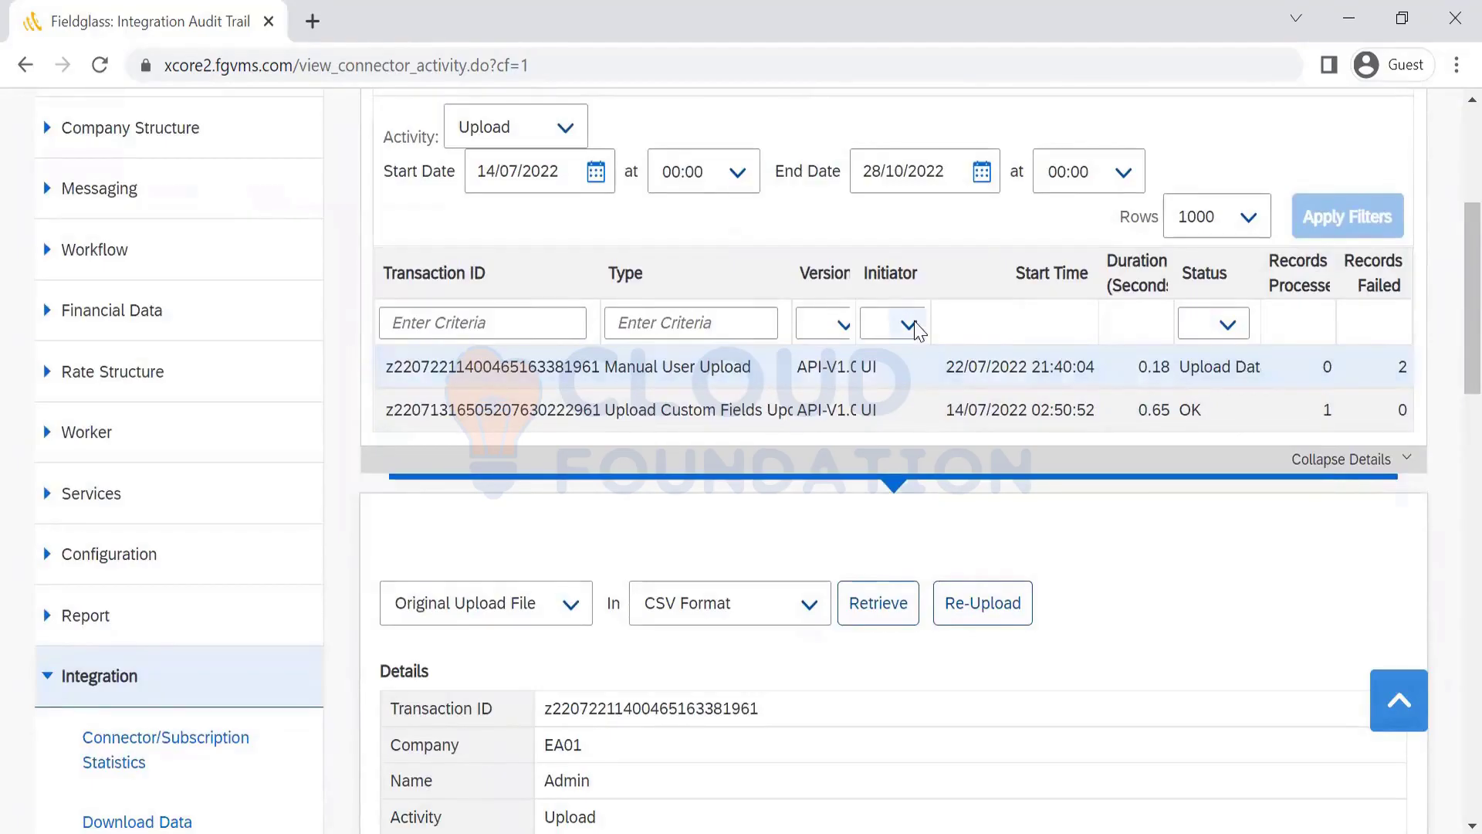
Reset the Initiator filter to All and look over the unfiltered upload transactions
left_click(911, 325)
left_click(885, 370)
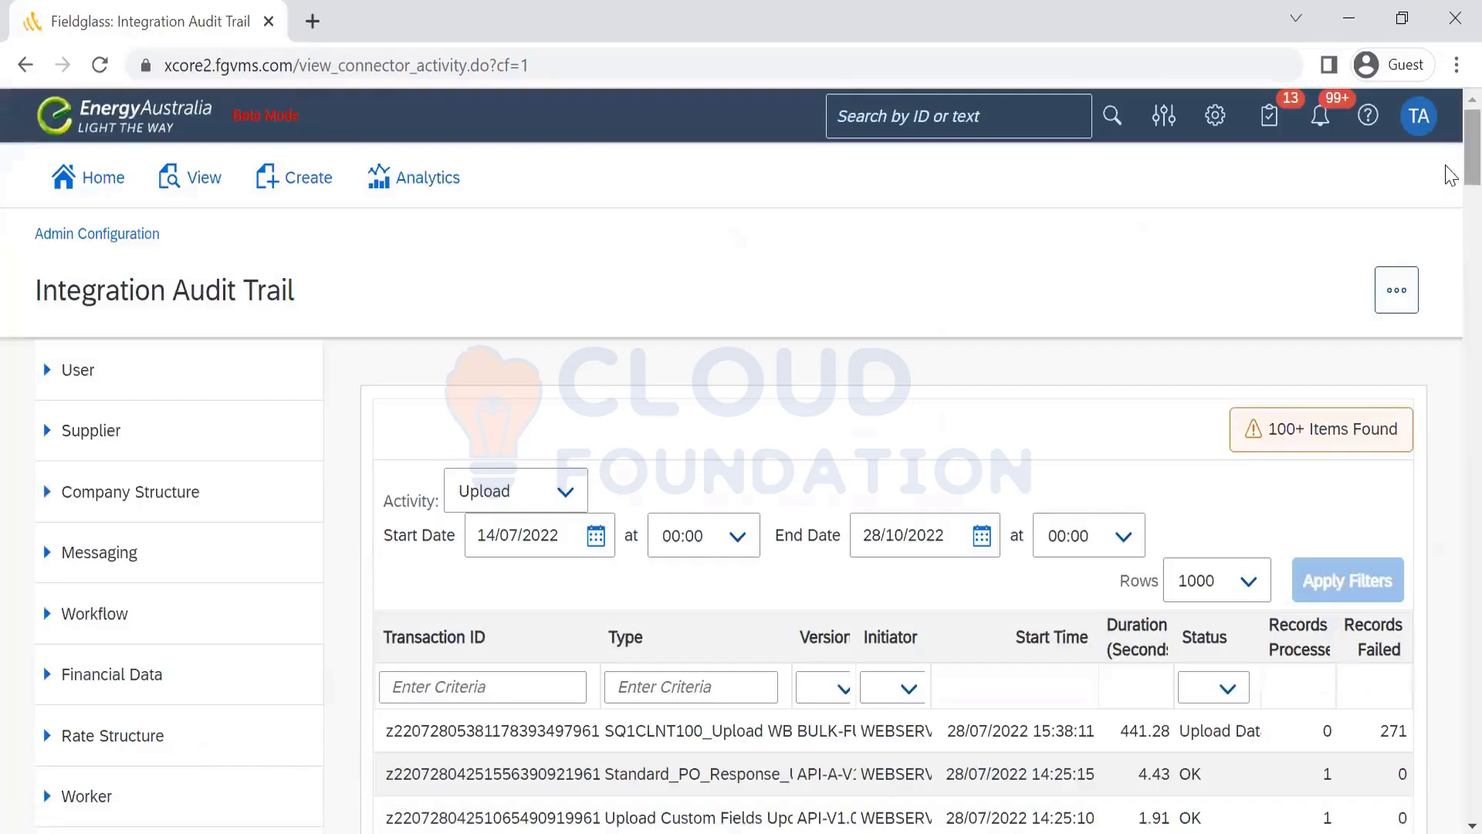
scroll(1449, 182, "down", 9)
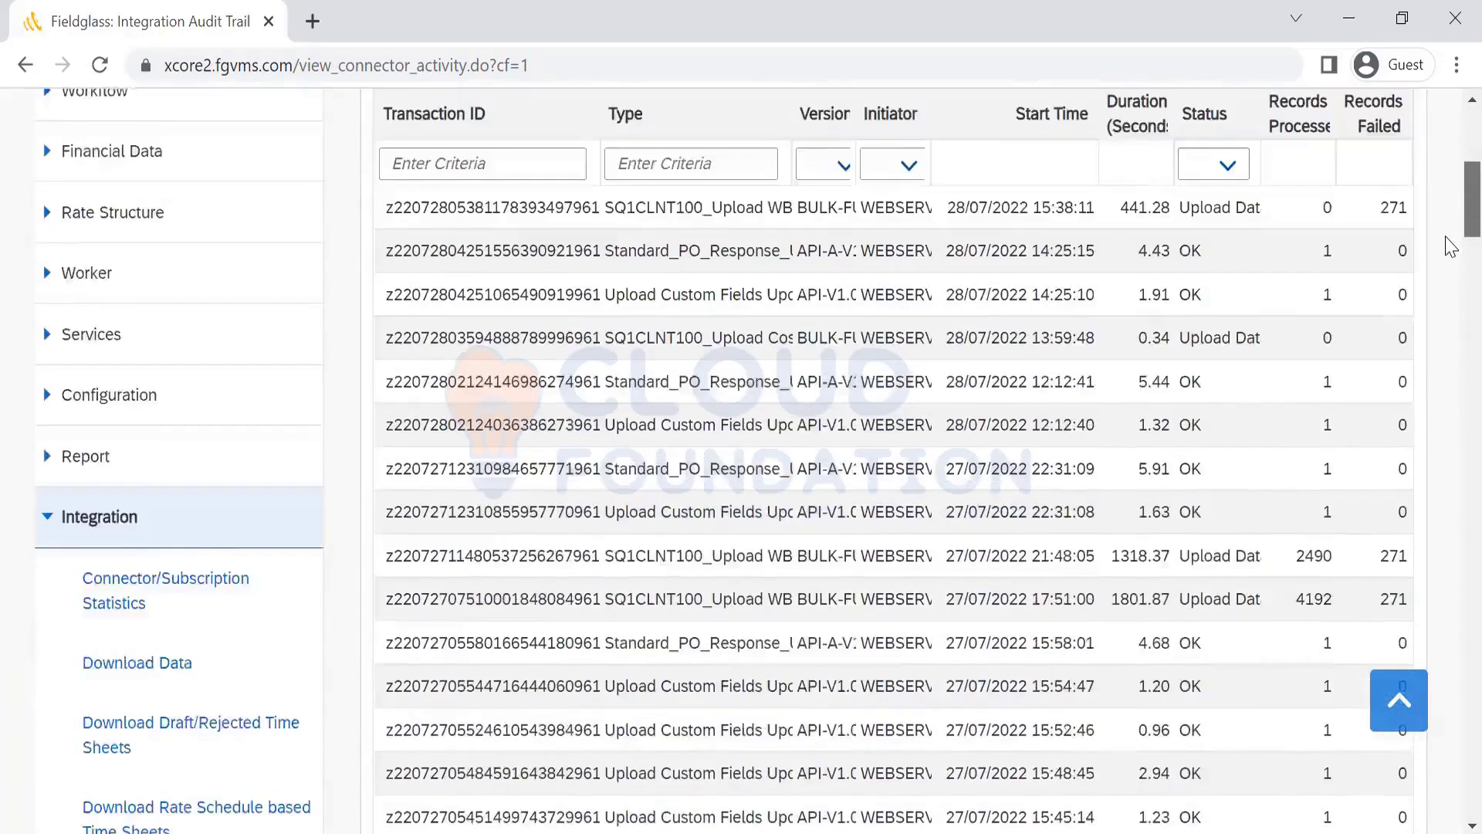
scroll(1449, 251, "up", 6)
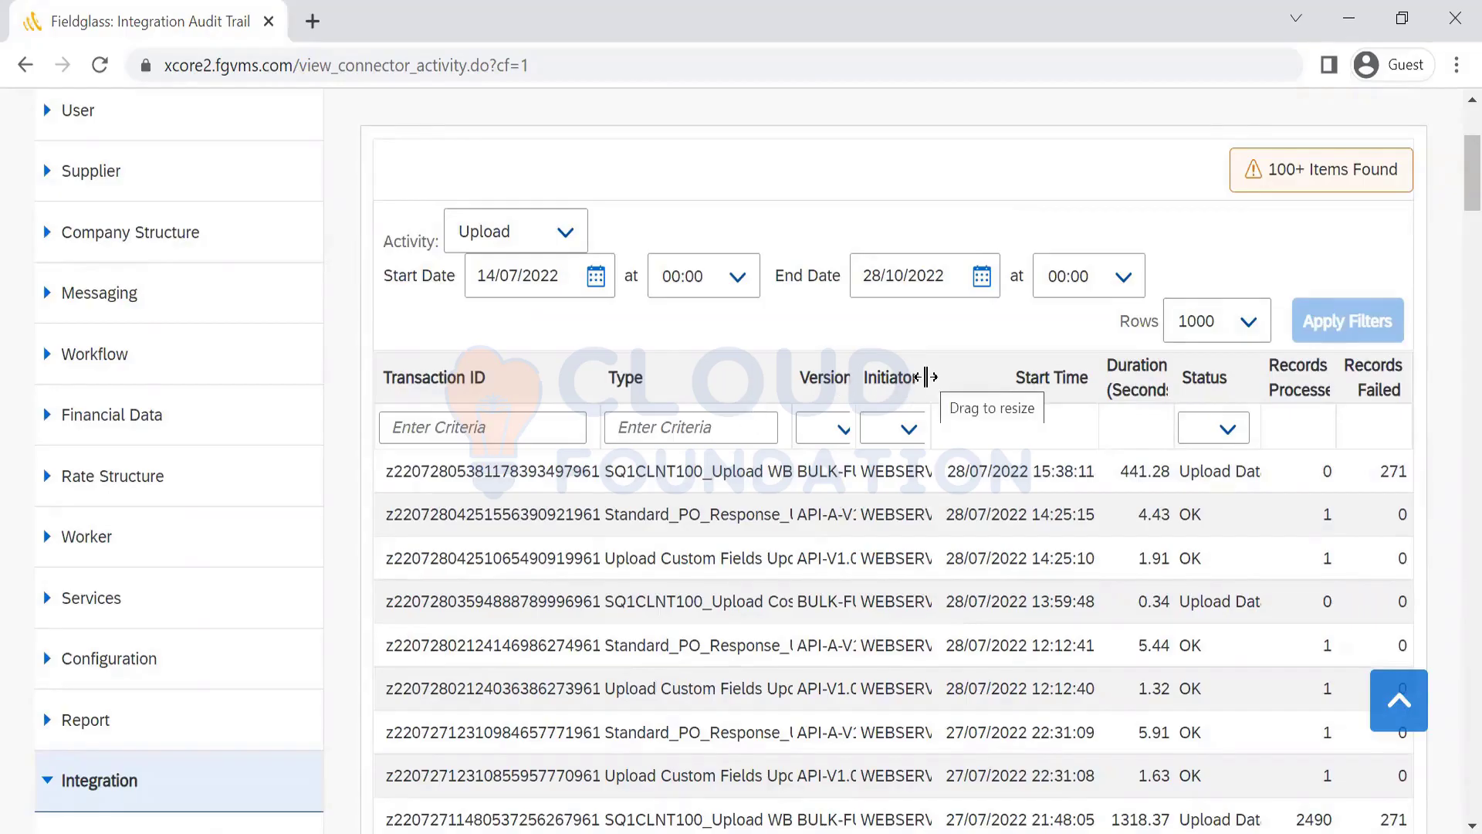
Widen the Initiator, Version and Type columns of the audit trail so their full values can be read
left_click(931, 378)
left_click_drag(998, 390, 1020, 384)
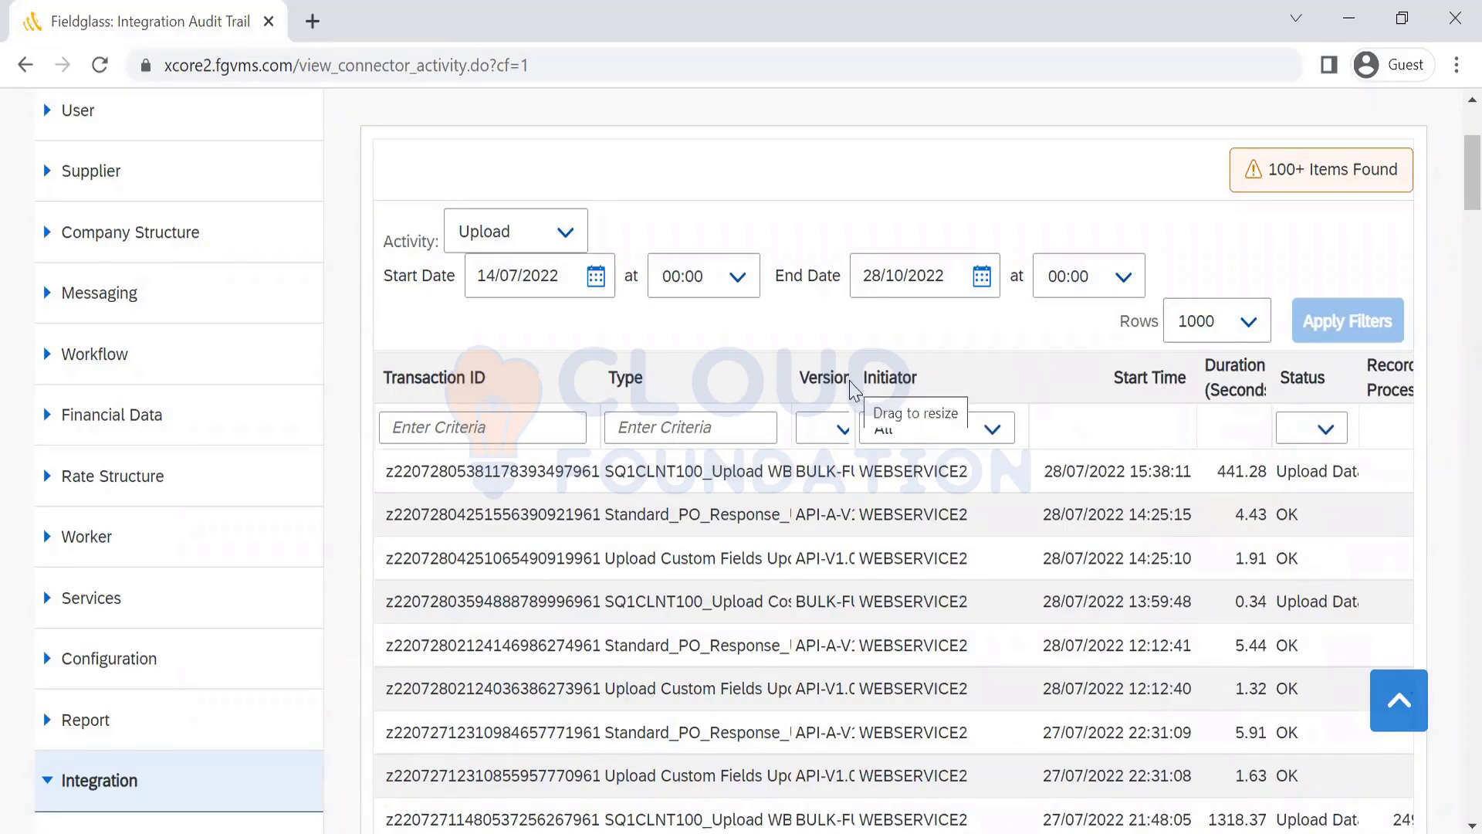
left_click_drag(849, 382, 961, 384)
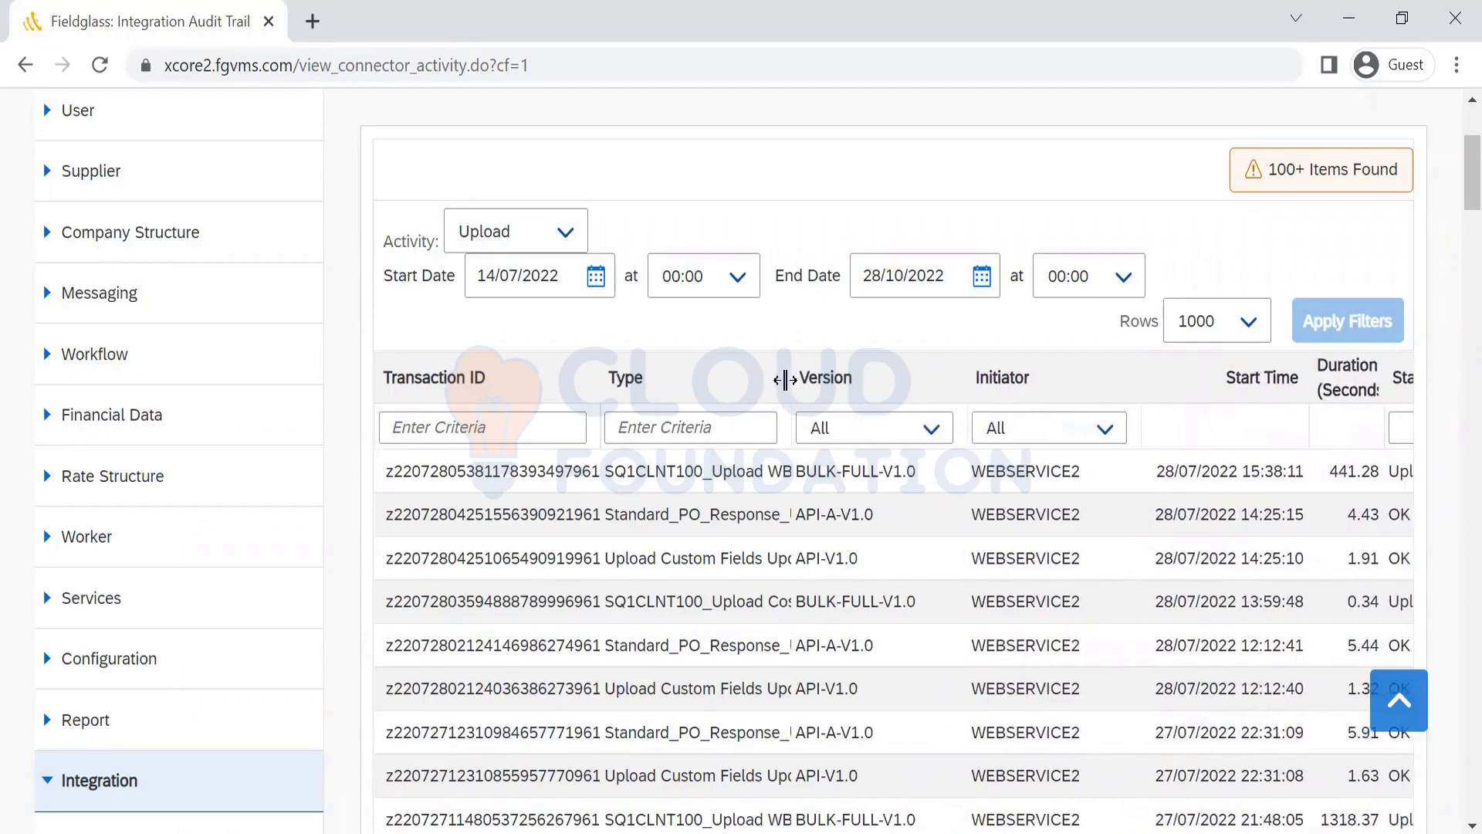
left_click_drag(778, 374, 887, 373)
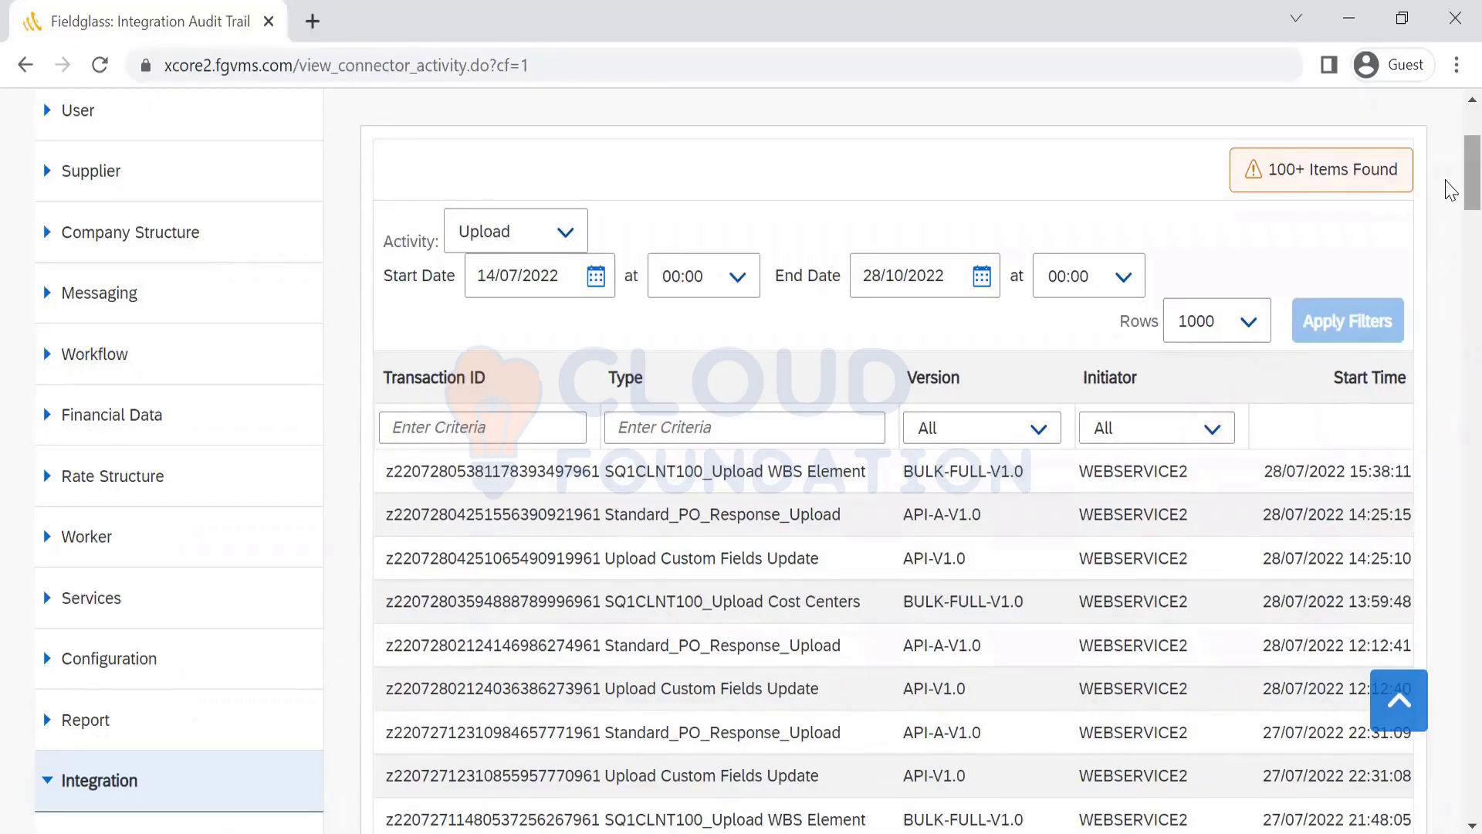
Browse the upload transactions and select the Standard_PO_Response_Upload entry started on 28/07/2022 at 14:25:15
scroll(1451, 252, "down", 3)
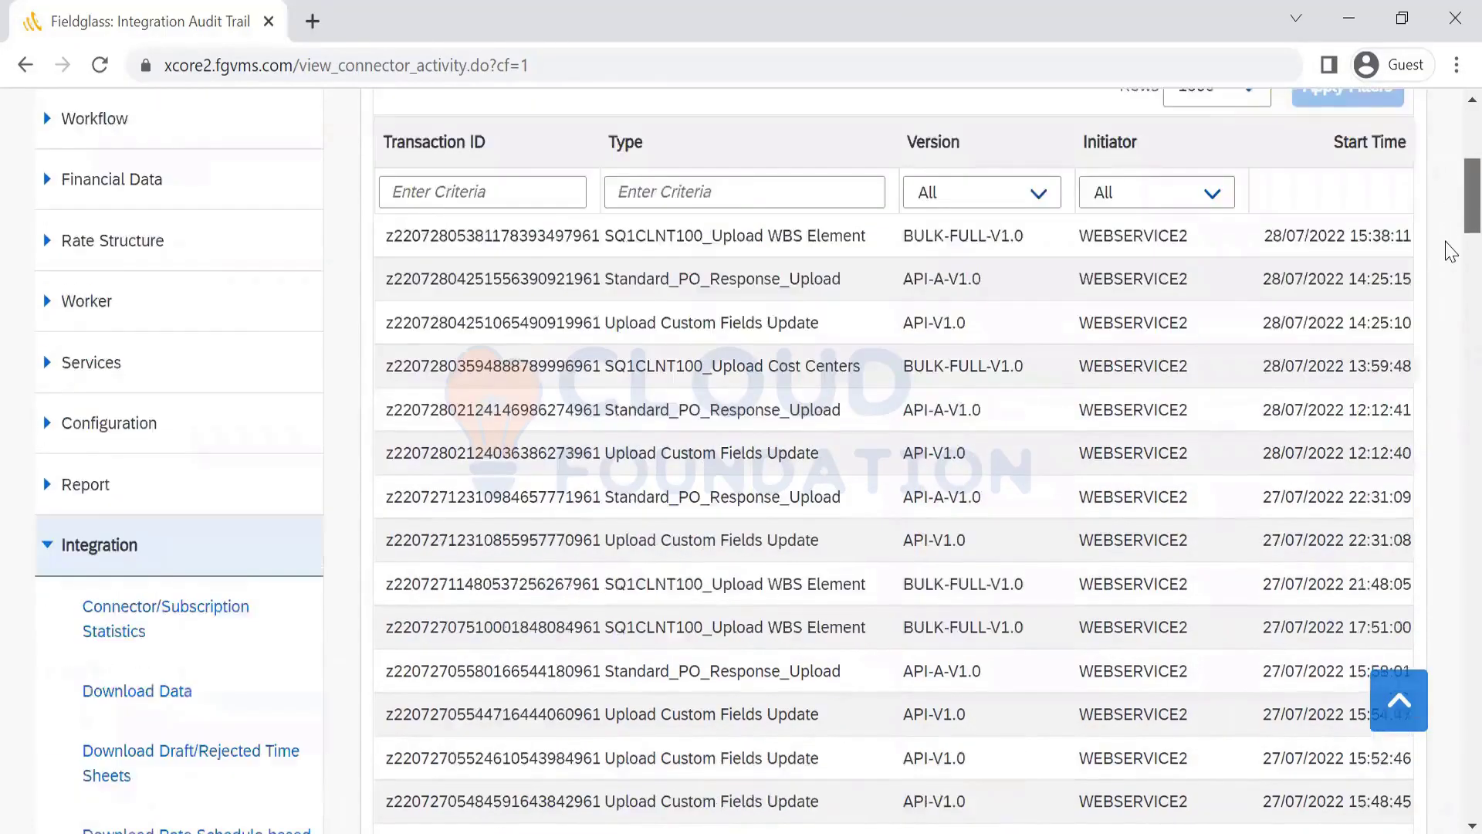
scroll(1451, 254, "down", 12)
scroll(1448, 308, "up", 16)
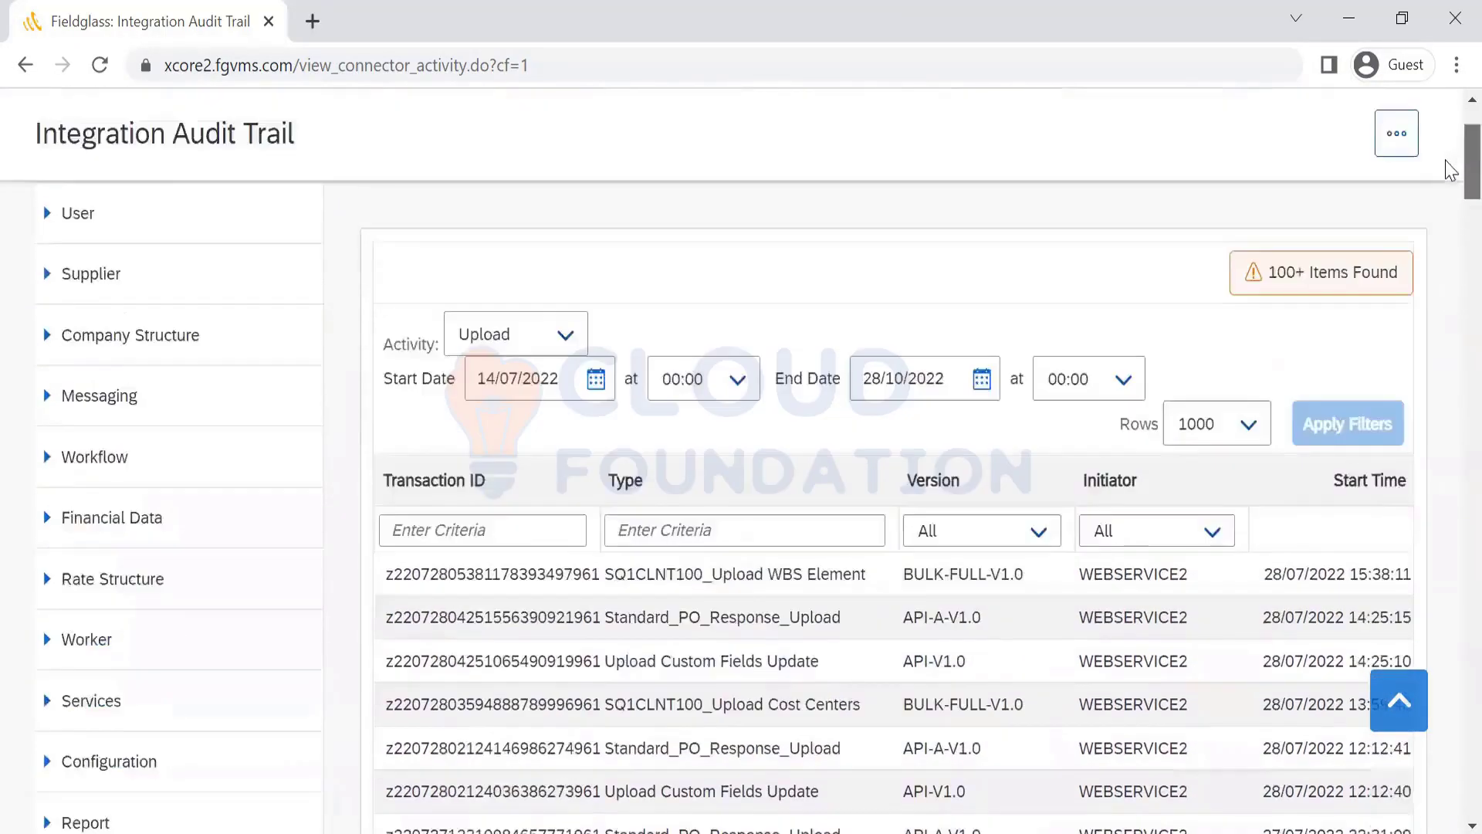
scroll(1449, 199, "down", 4)
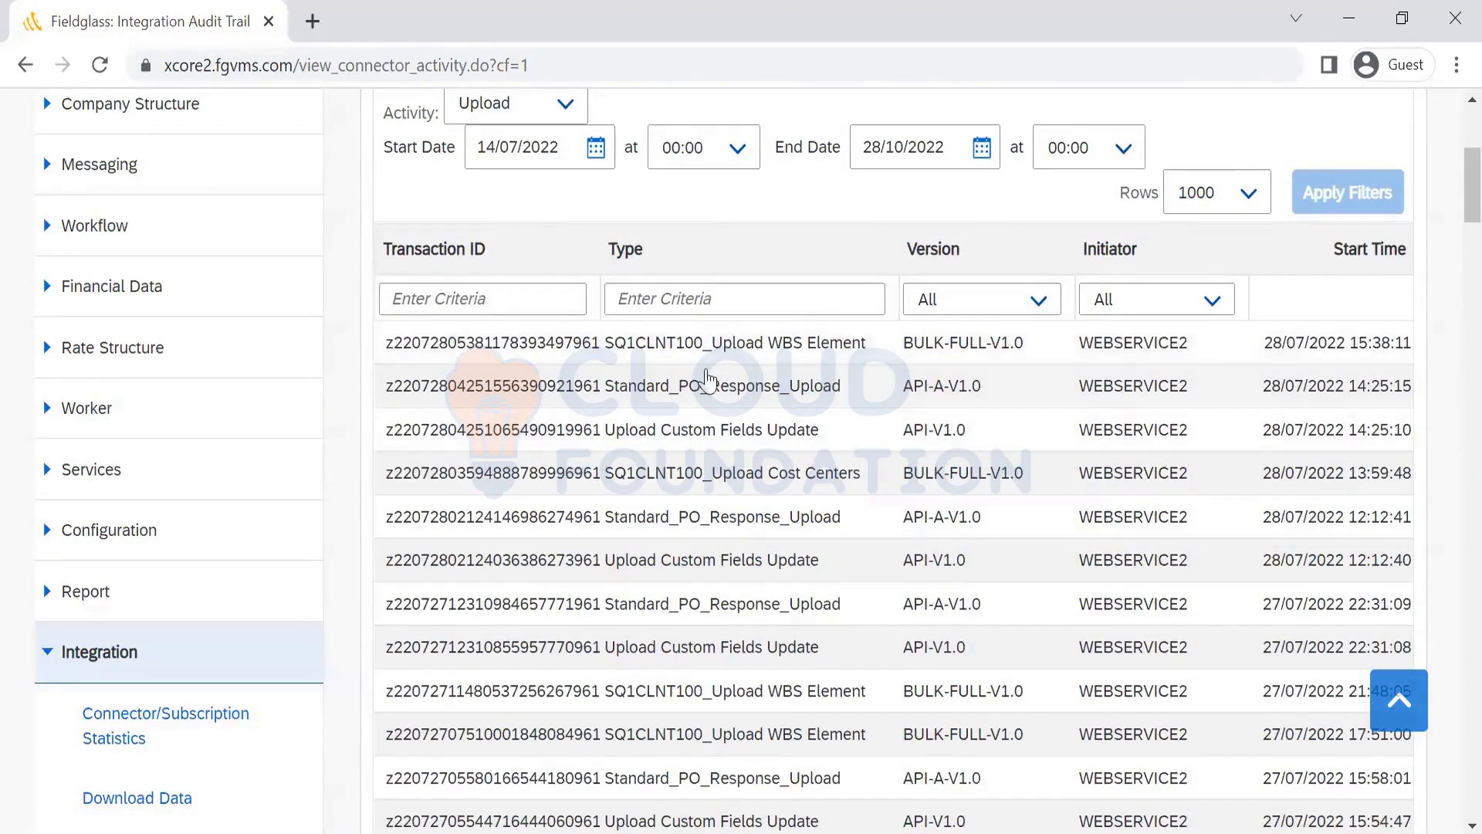
left_click(851, 359)
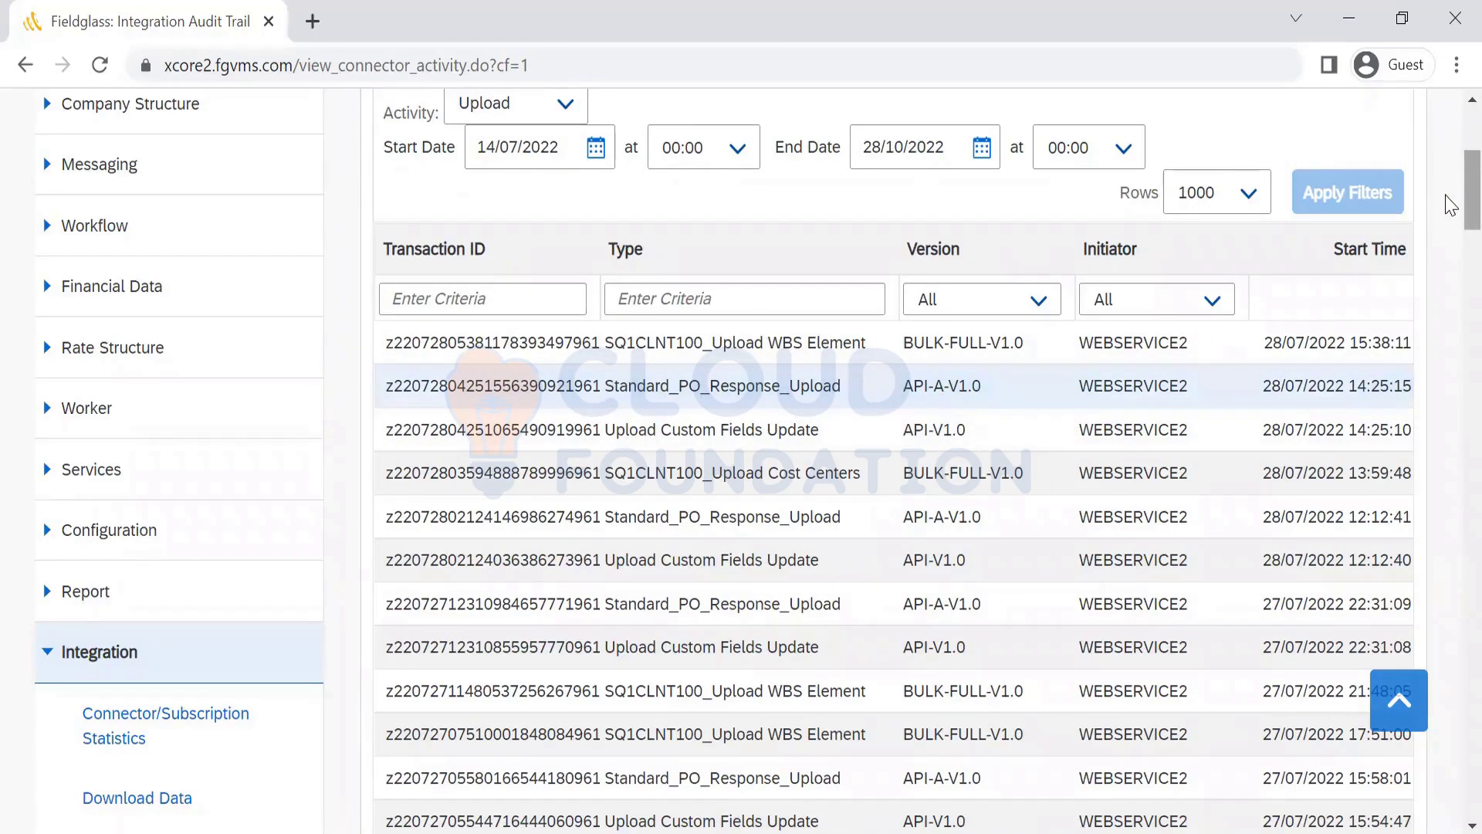
Retrieve the selected transaction's original upload file in CSV format and open the downloaded file in Excel
scroll(1451, 204, "down", 20)
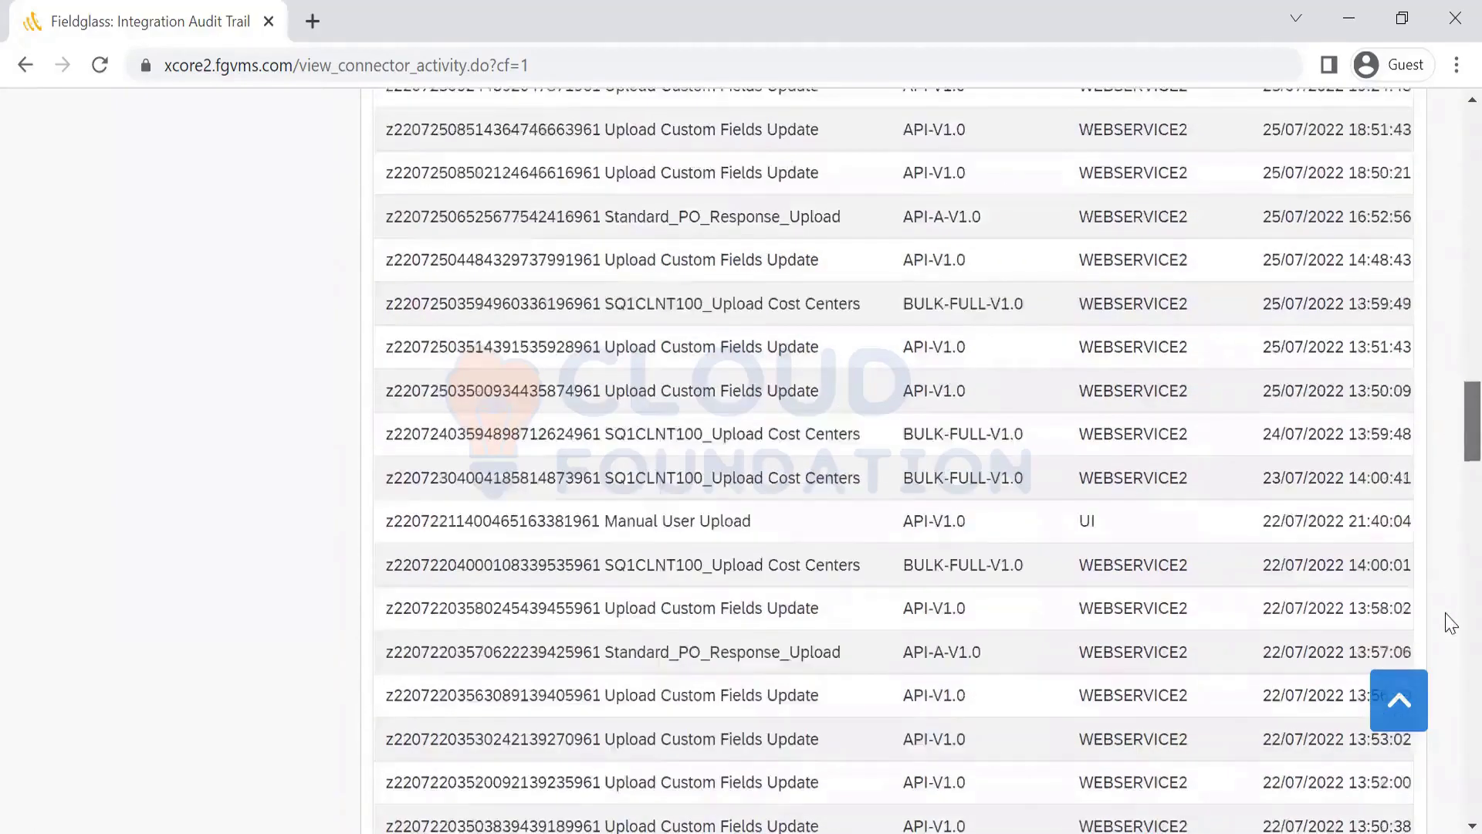
scroll(1451, 624, "down", 15)
scroll(975, 352, "up", 3)
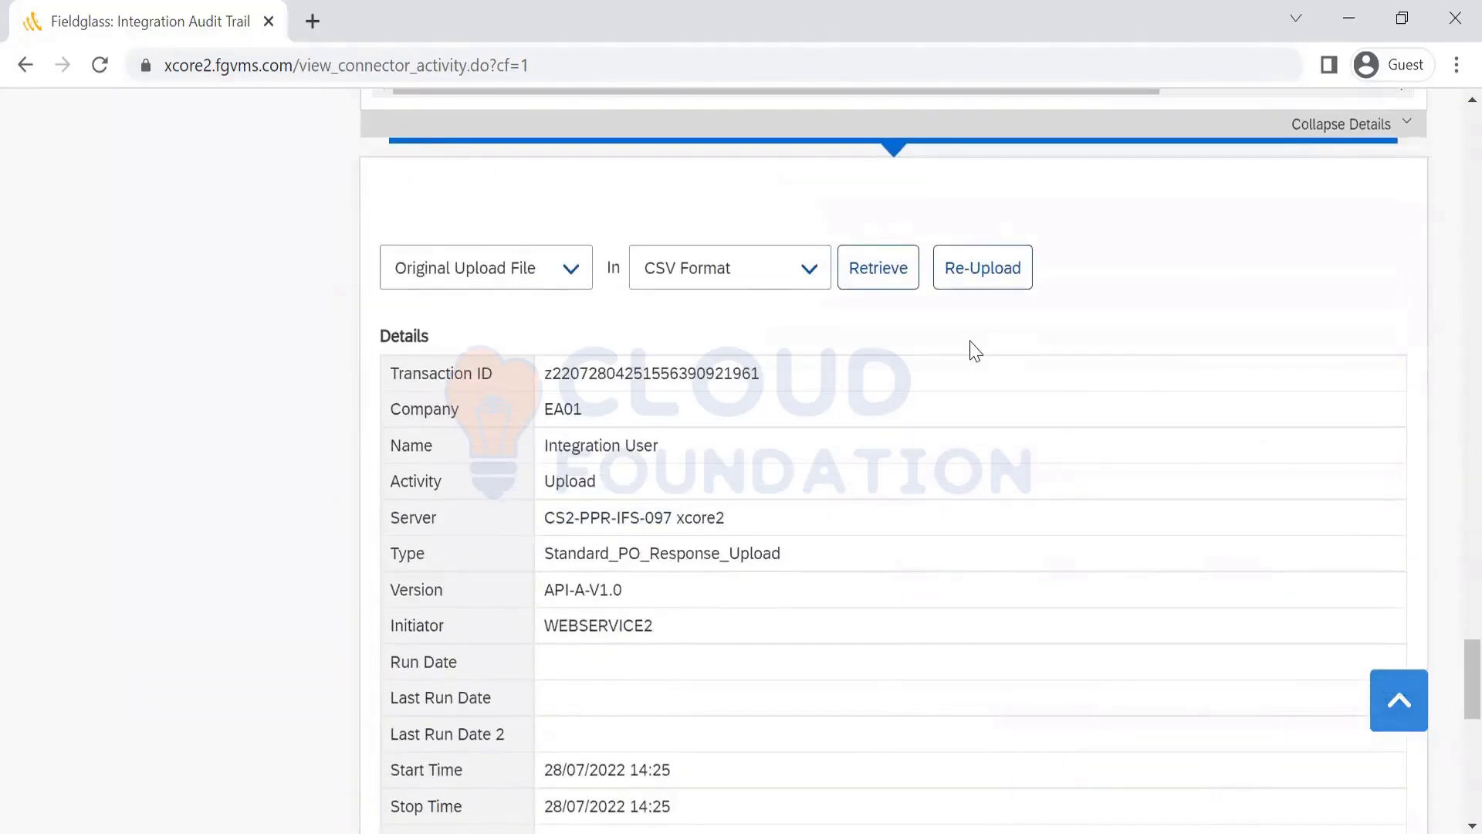
left_click(893, 284)
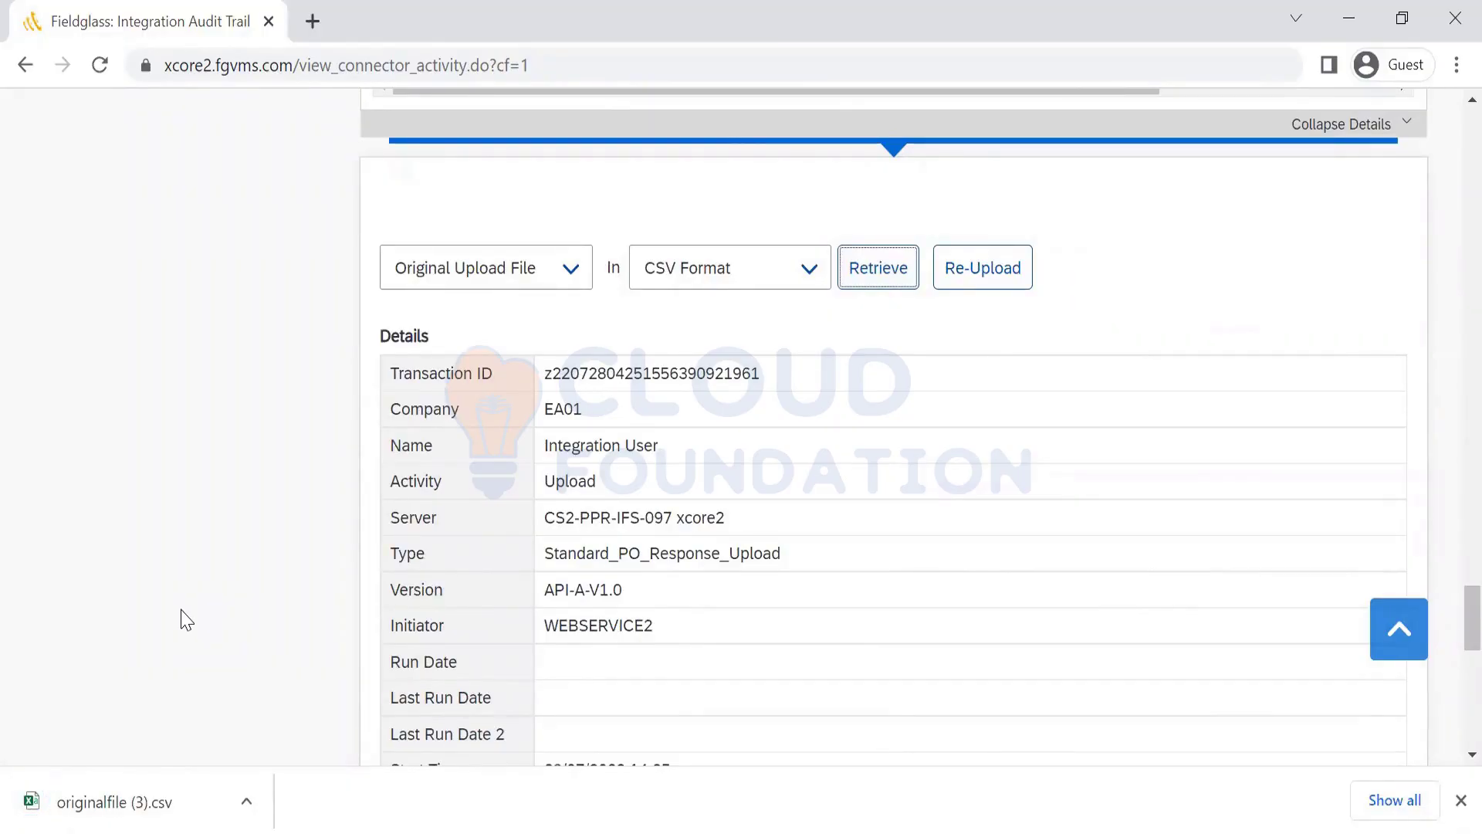
left_click(106, 785)
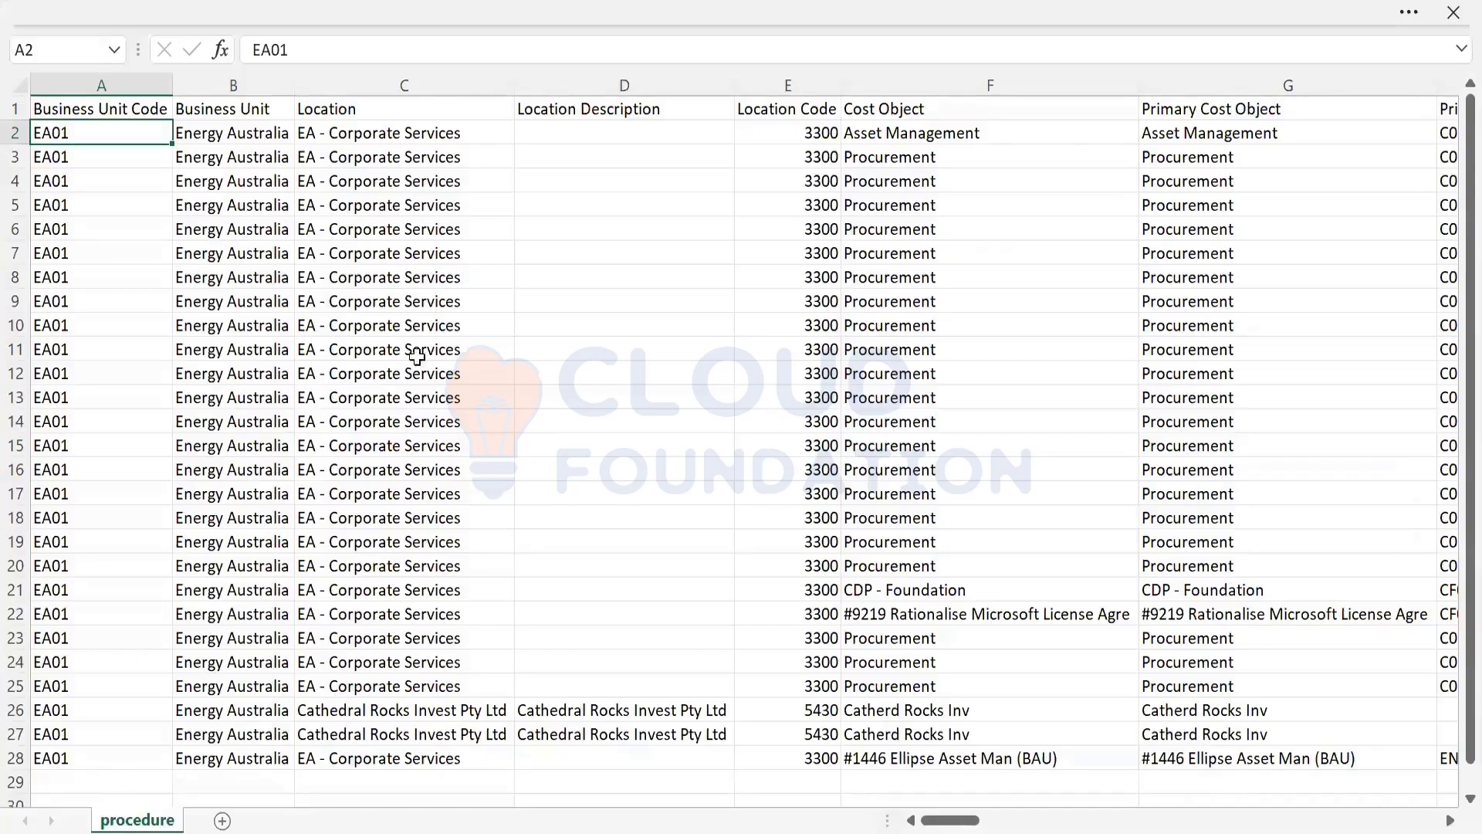
Auto-fit the widths of all columns in the CSV sheet and select cell A2 under Object ID
left_click(18, 84)
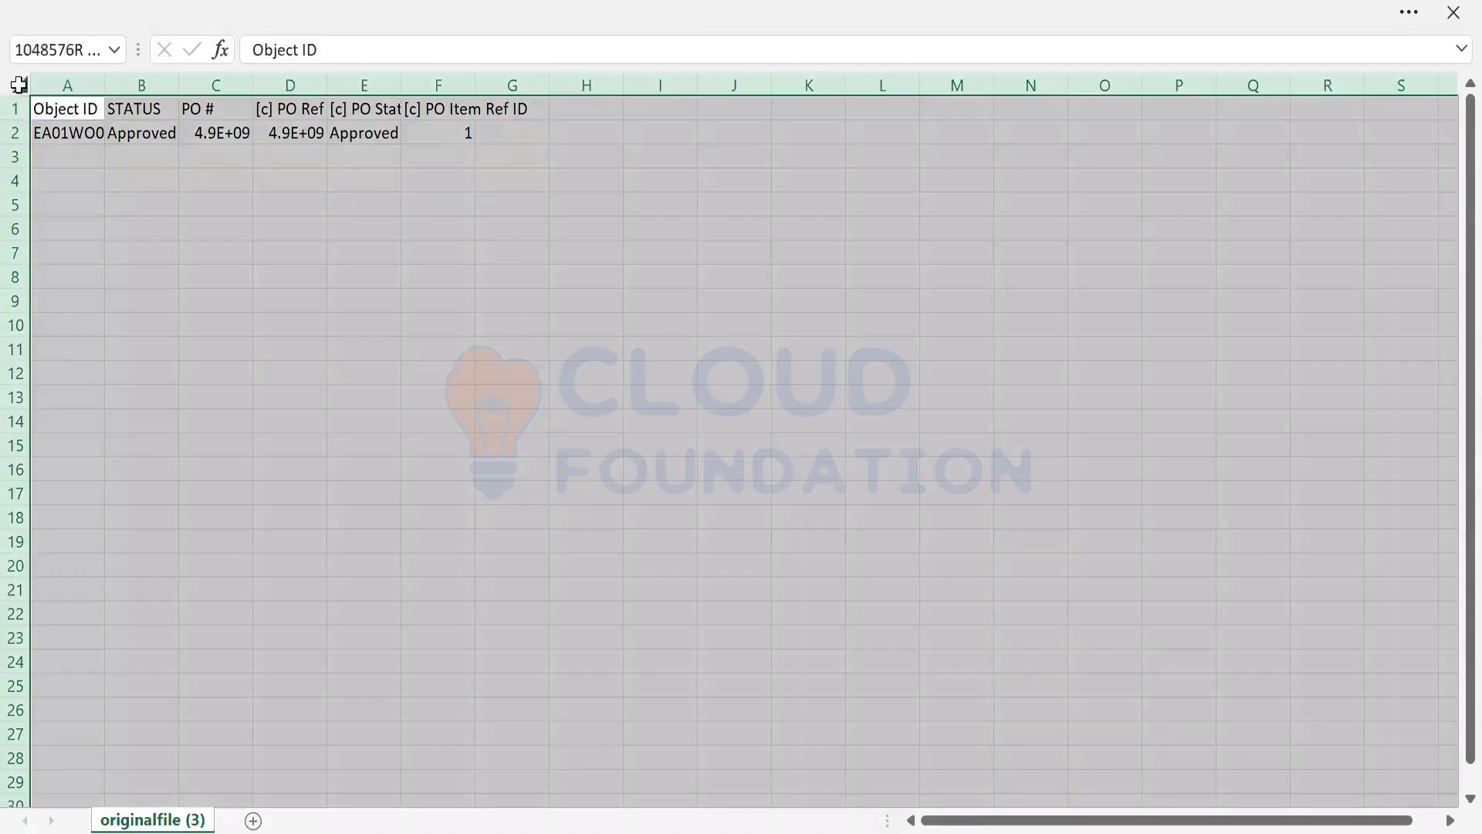
double_click(104, 84)
left_click(123, 132)
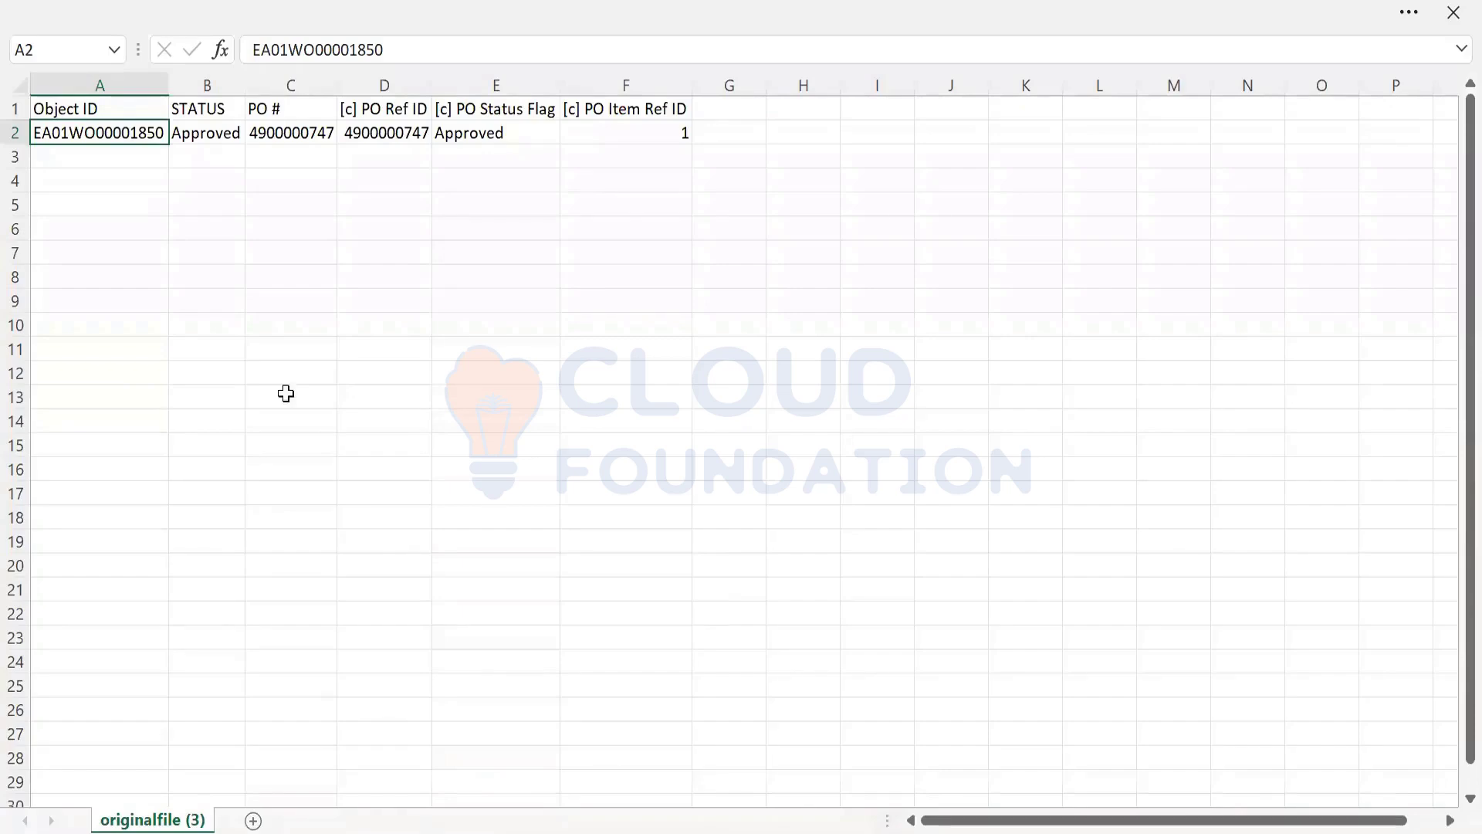
Examine the record in row 2 field by field, from STATUS through to the PO Item Ref ID column and its header
key("Right")
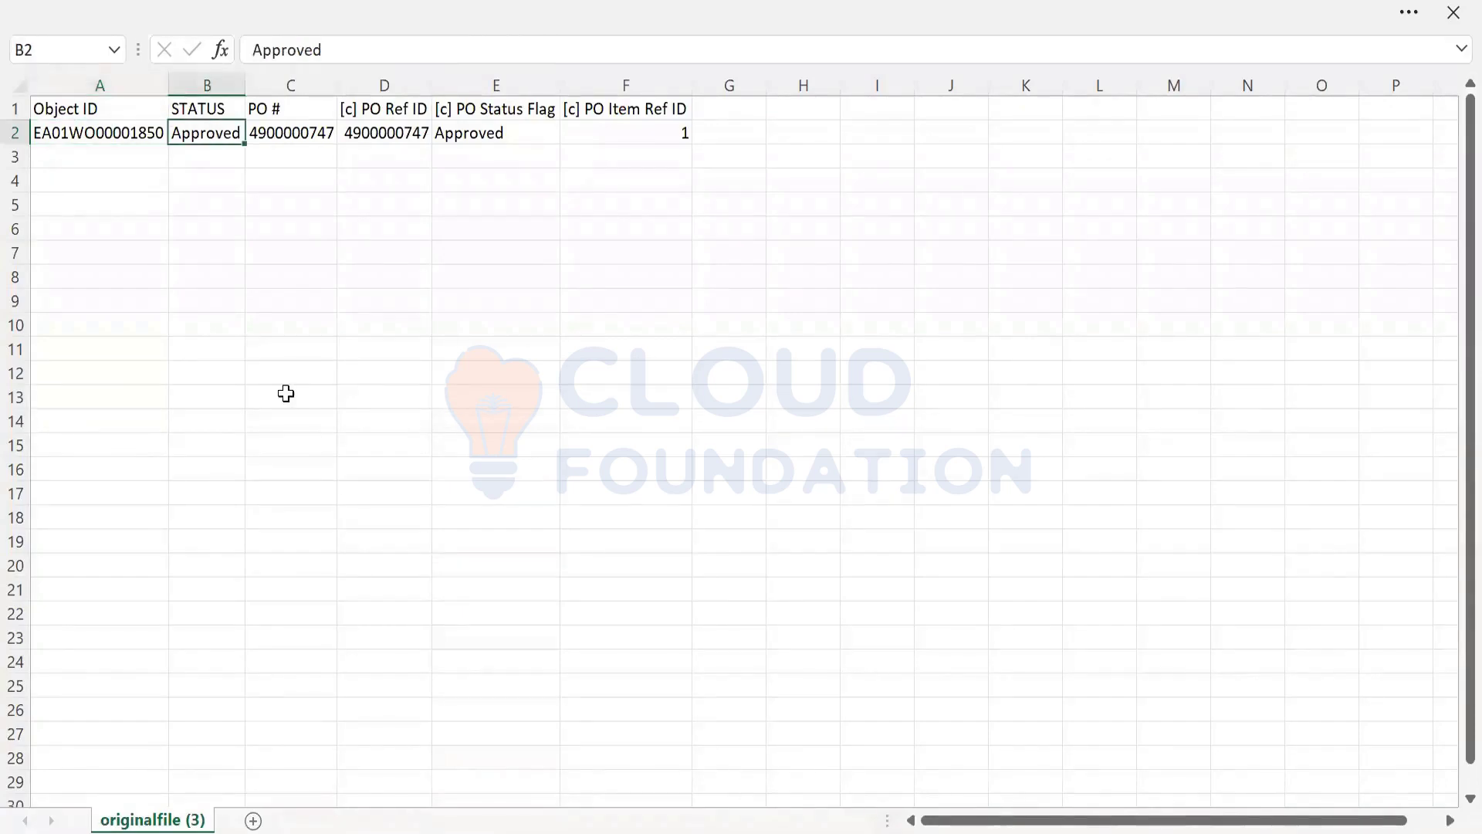
key("Right")
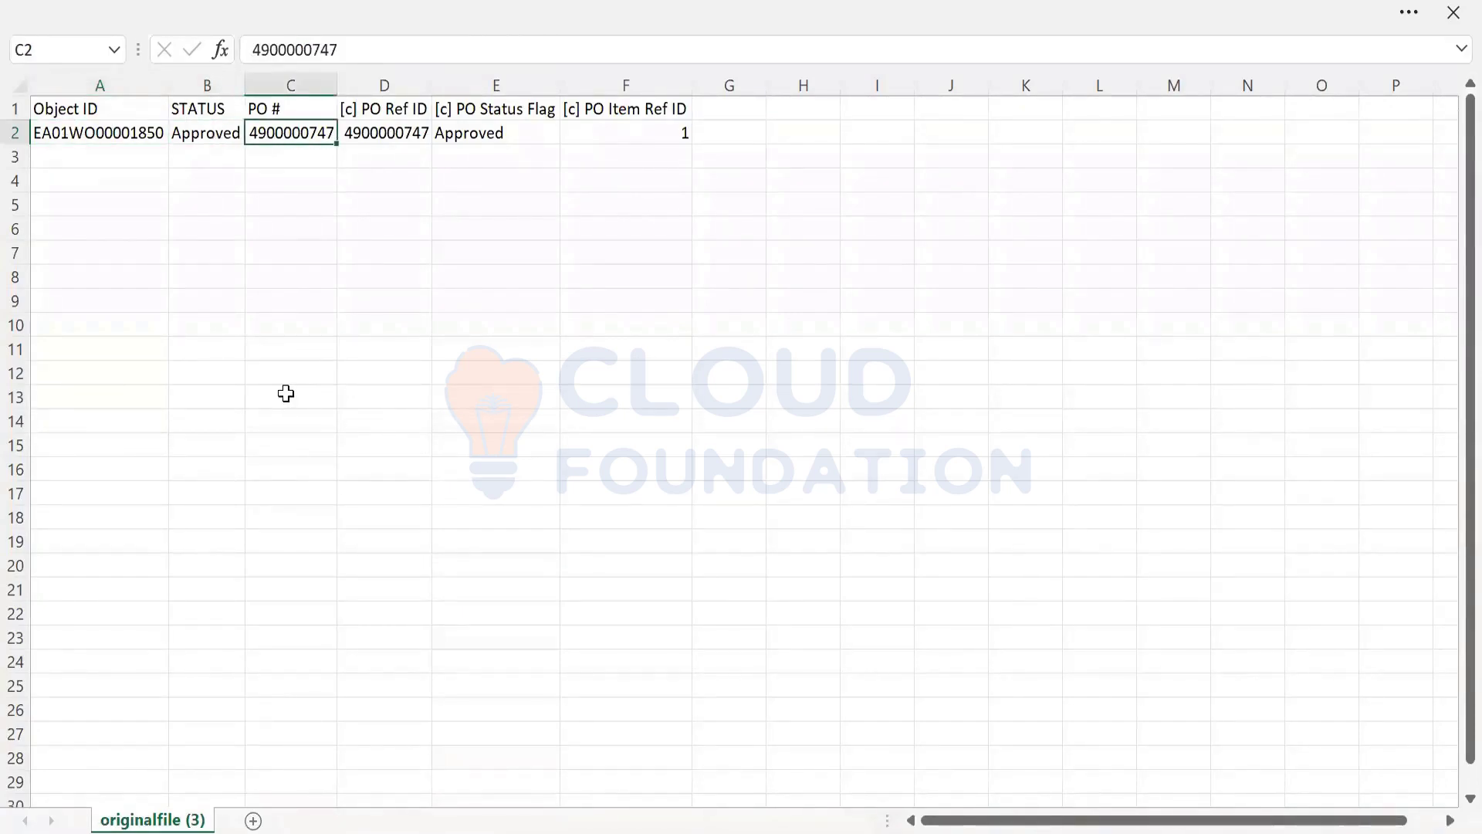
key("Right")
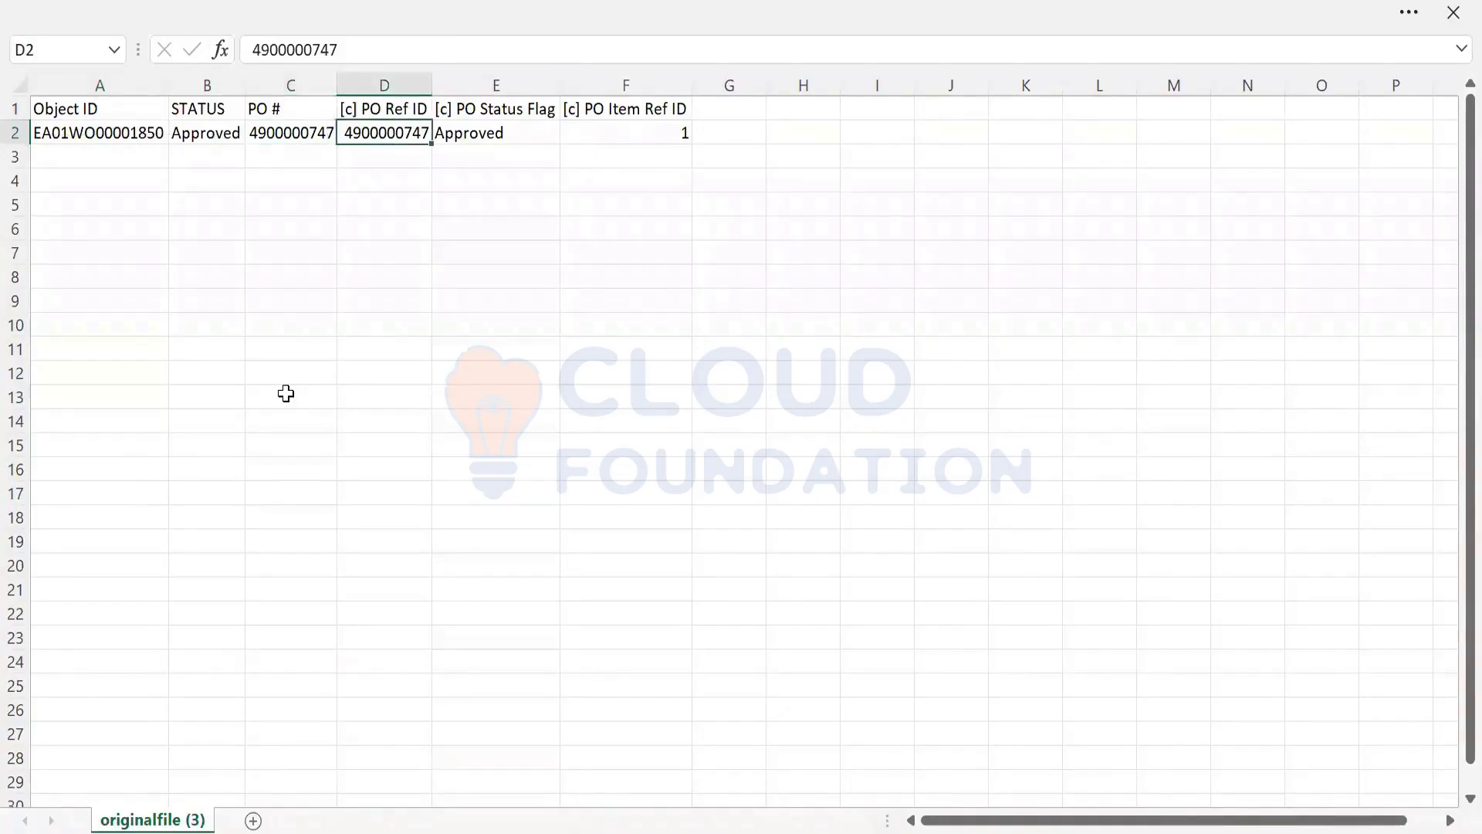
key("Right")
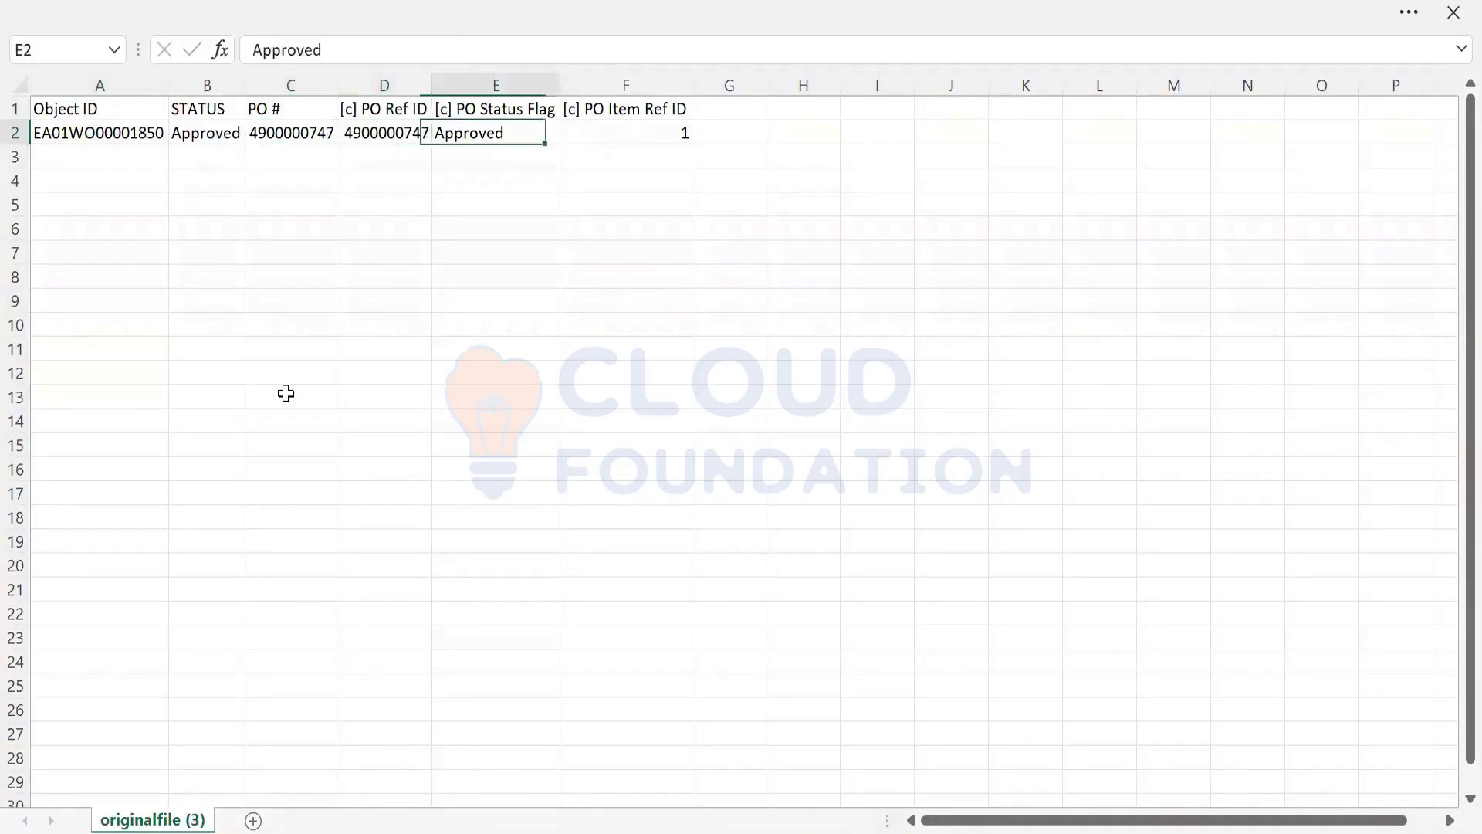
key("Right")
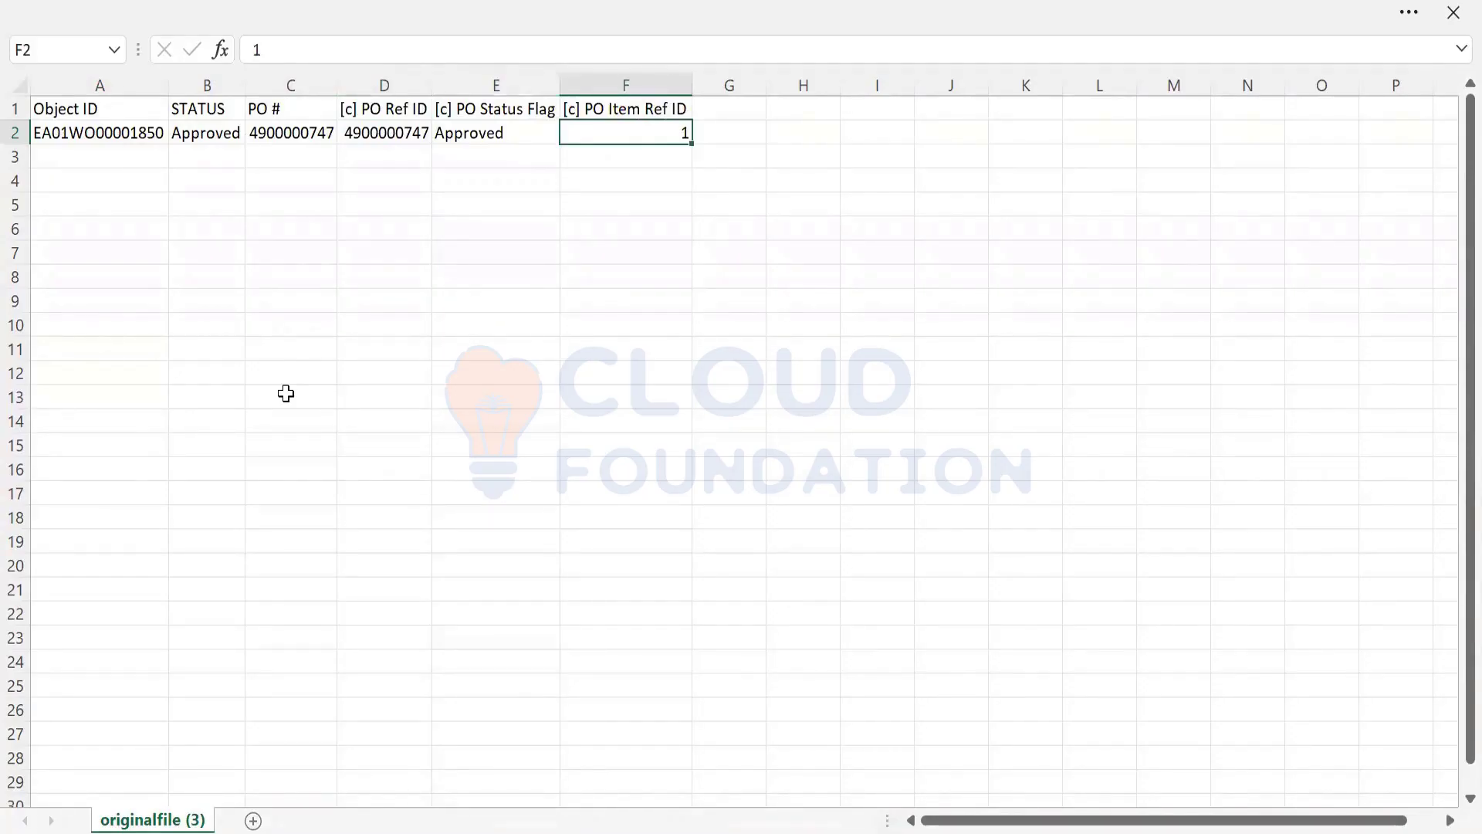
key("Up")
key("Down")
key("Up")
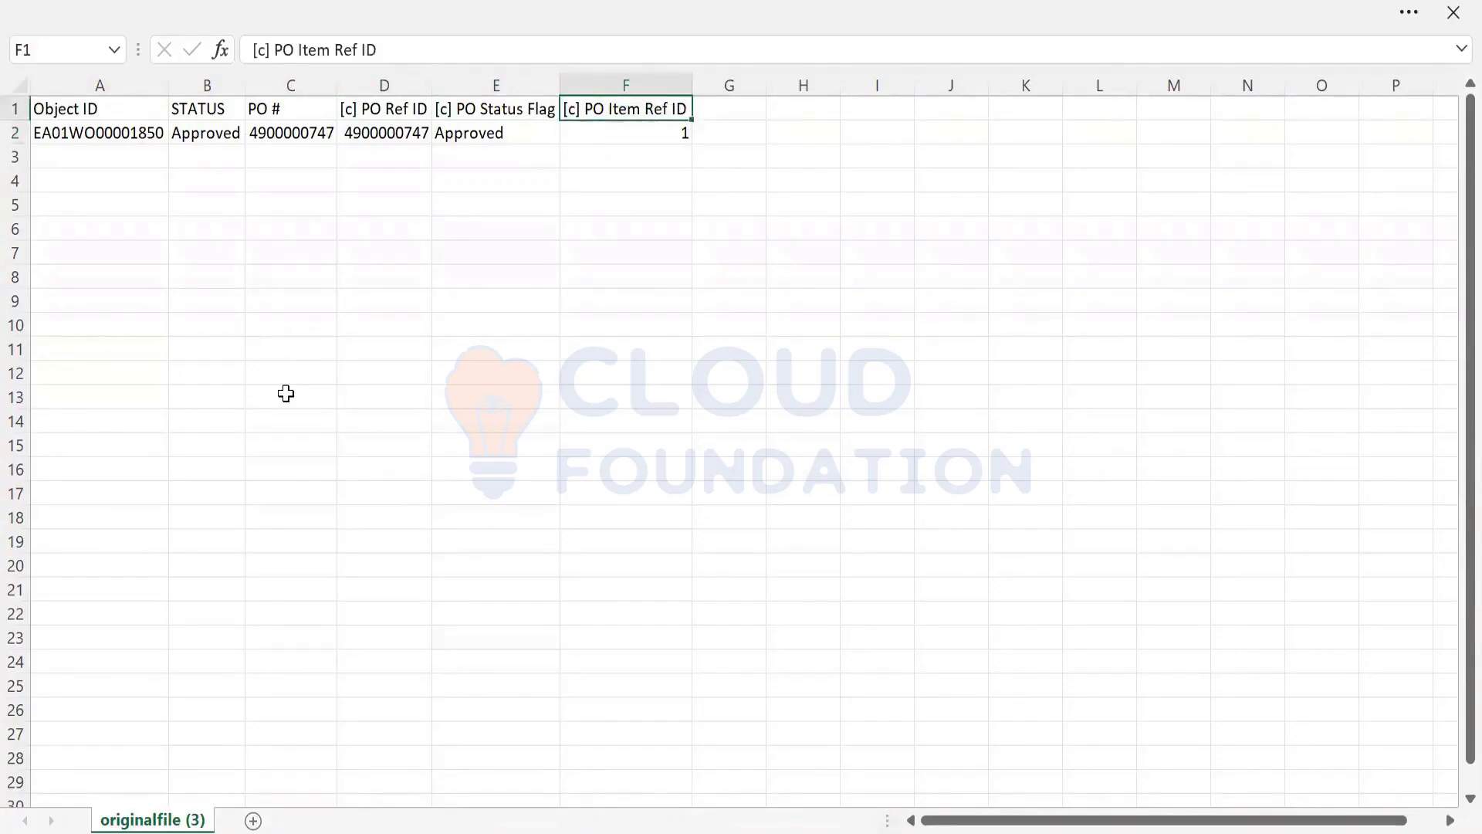
Check the PO Item Ref ID header in column F against its value in row 2
key("Down")
key("Up")
key("Down")
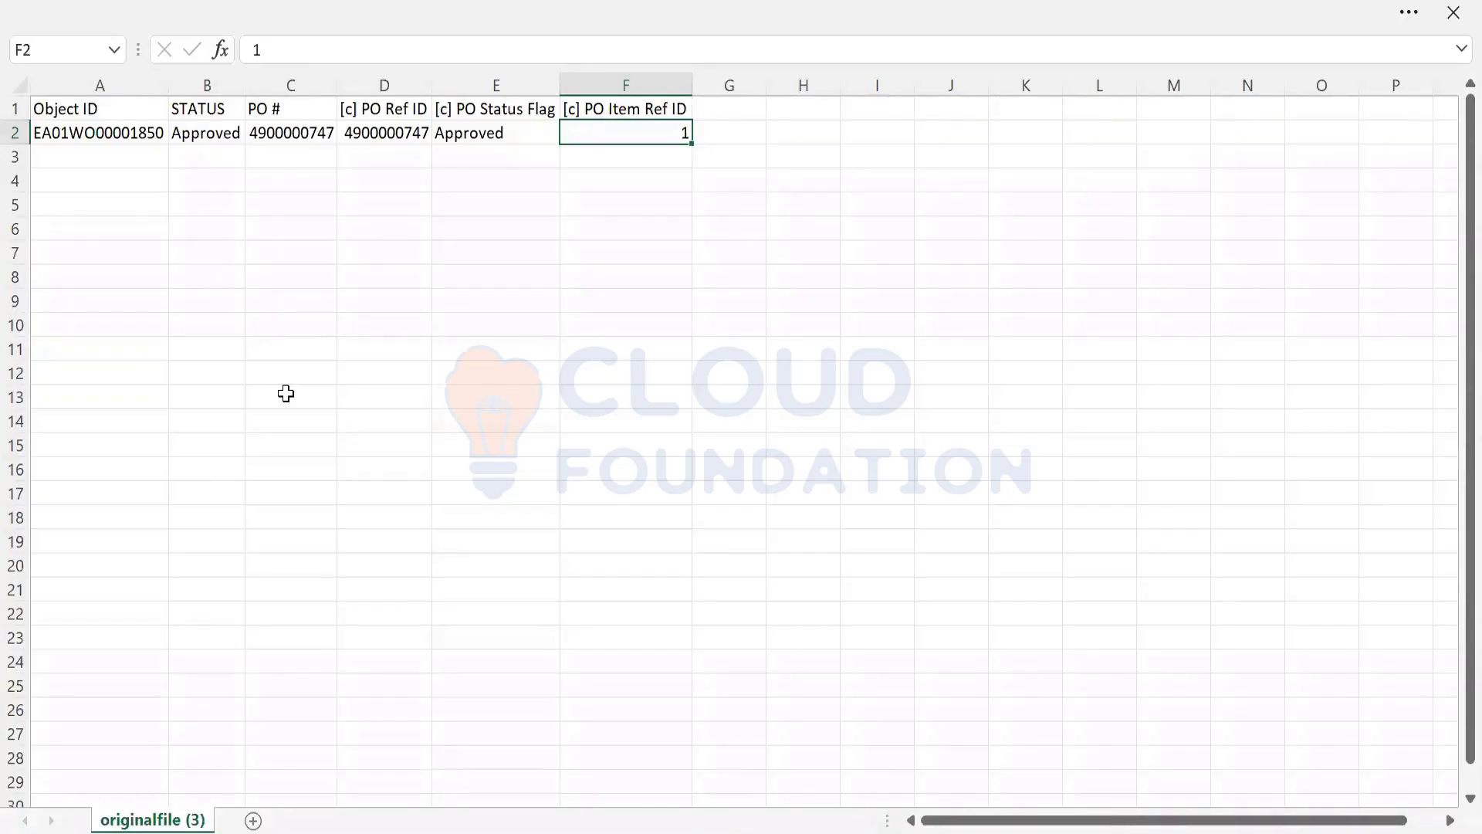
key("Up")
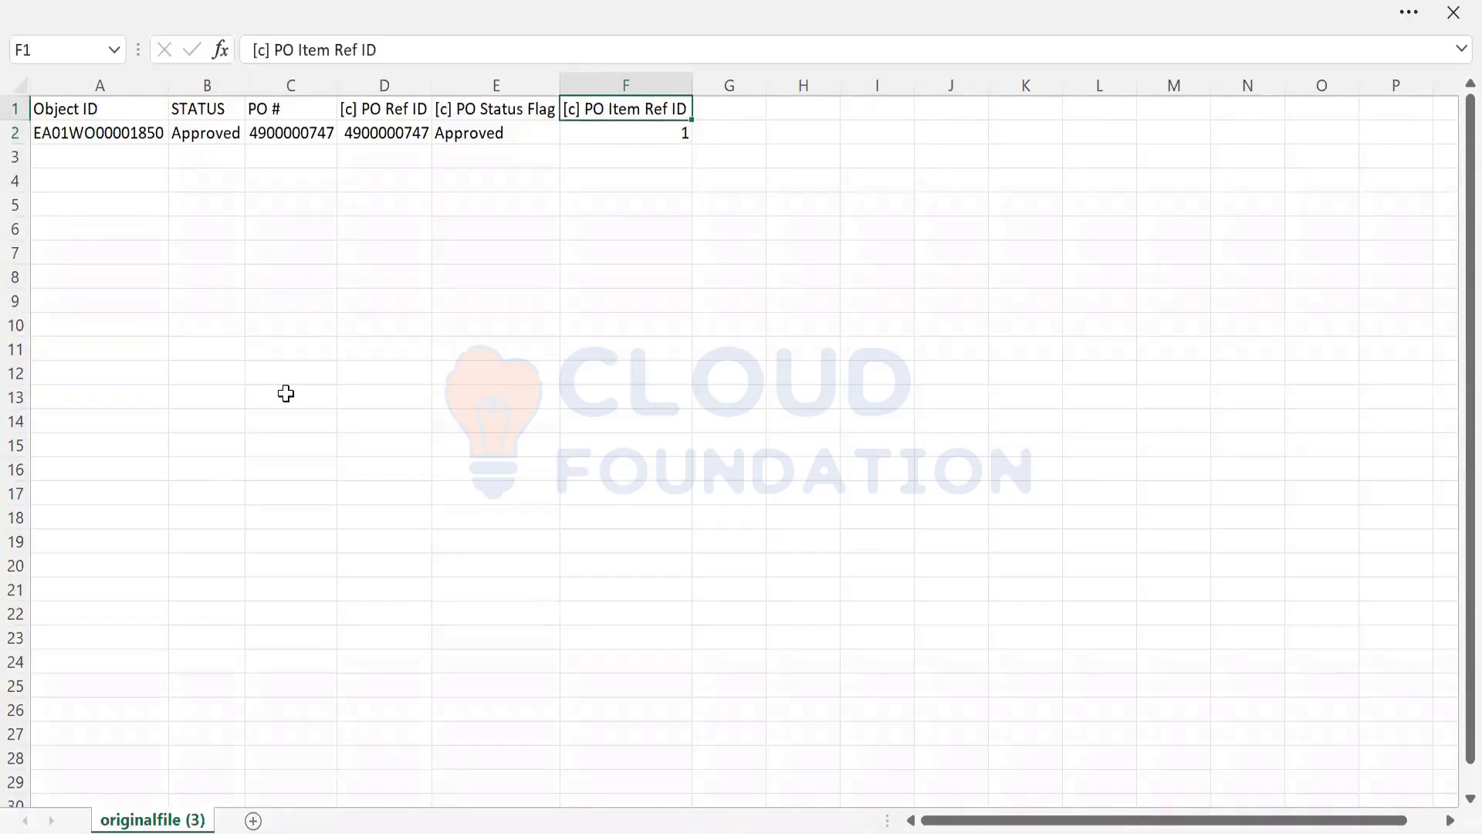
Copy the work order's Object ID from cell A2 of the CSV sheet
key("Left")
key("Left")
key("Left")
key("Left")
key("Left")
key("Down")
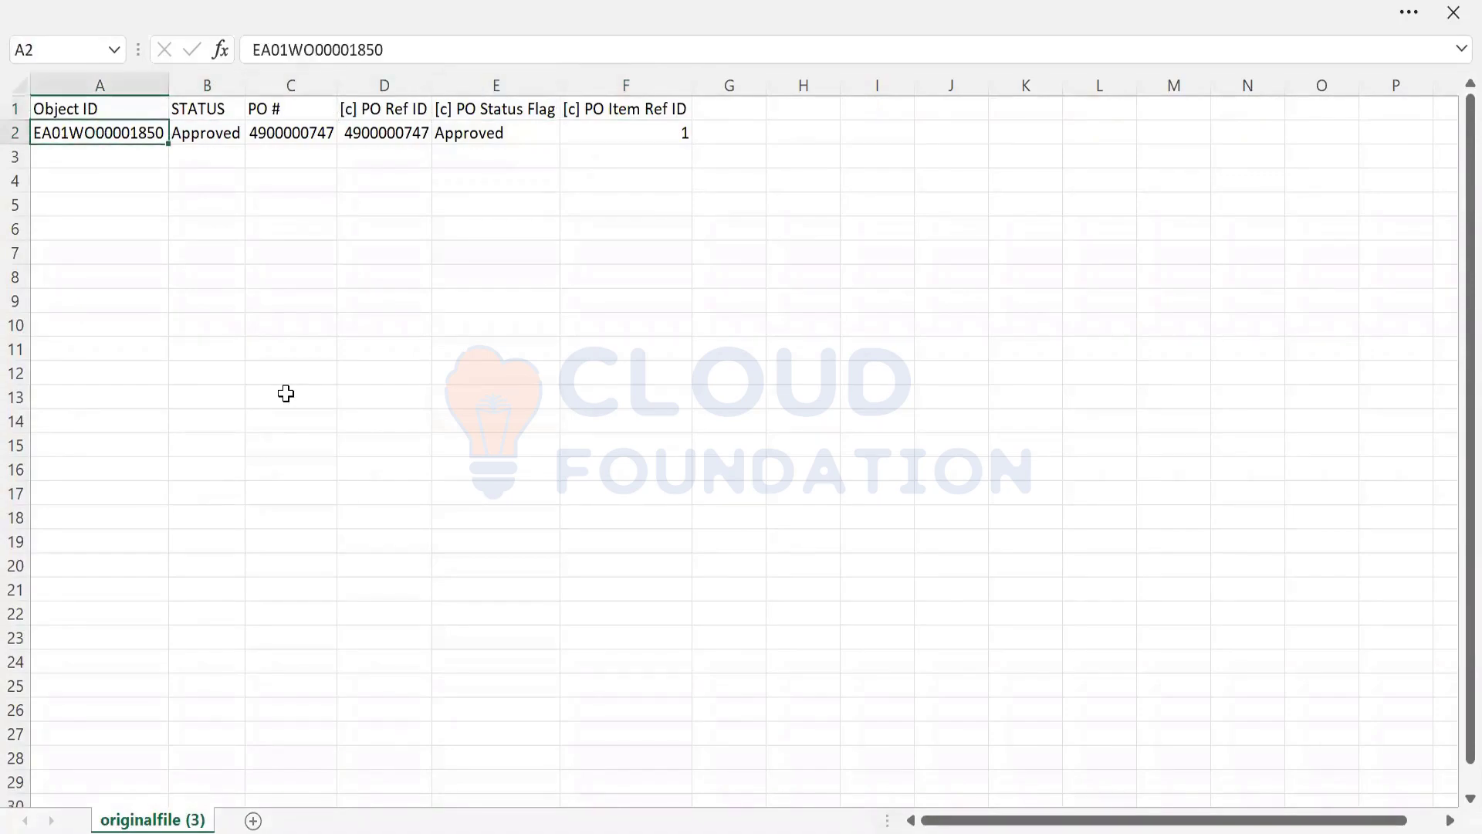
key("ctrl+c")
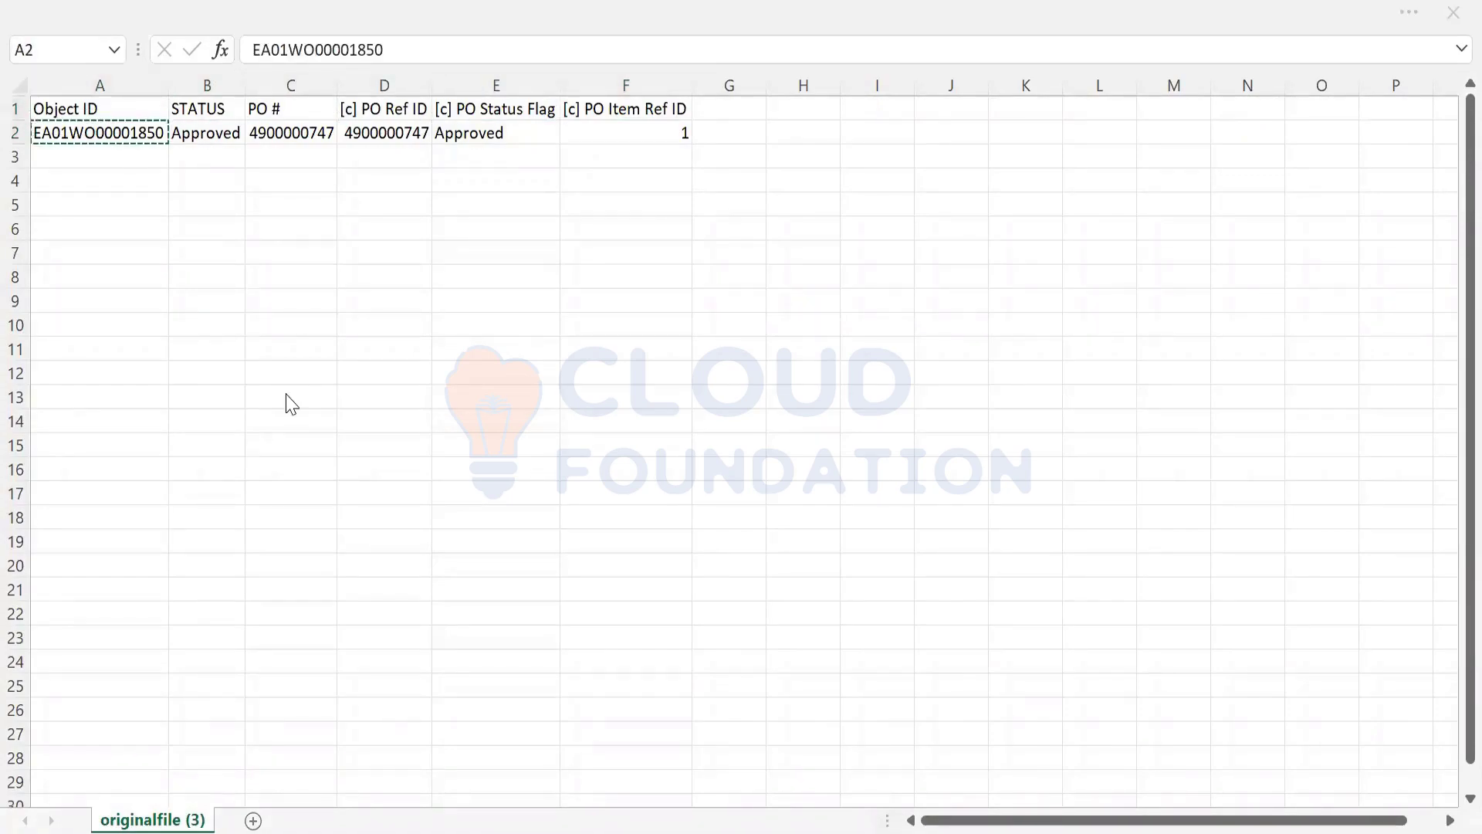
Switch to Fieldglass in Chrome and search globally for the copied Object ID to open its work order
key("alt+Tab")
key("Tab")
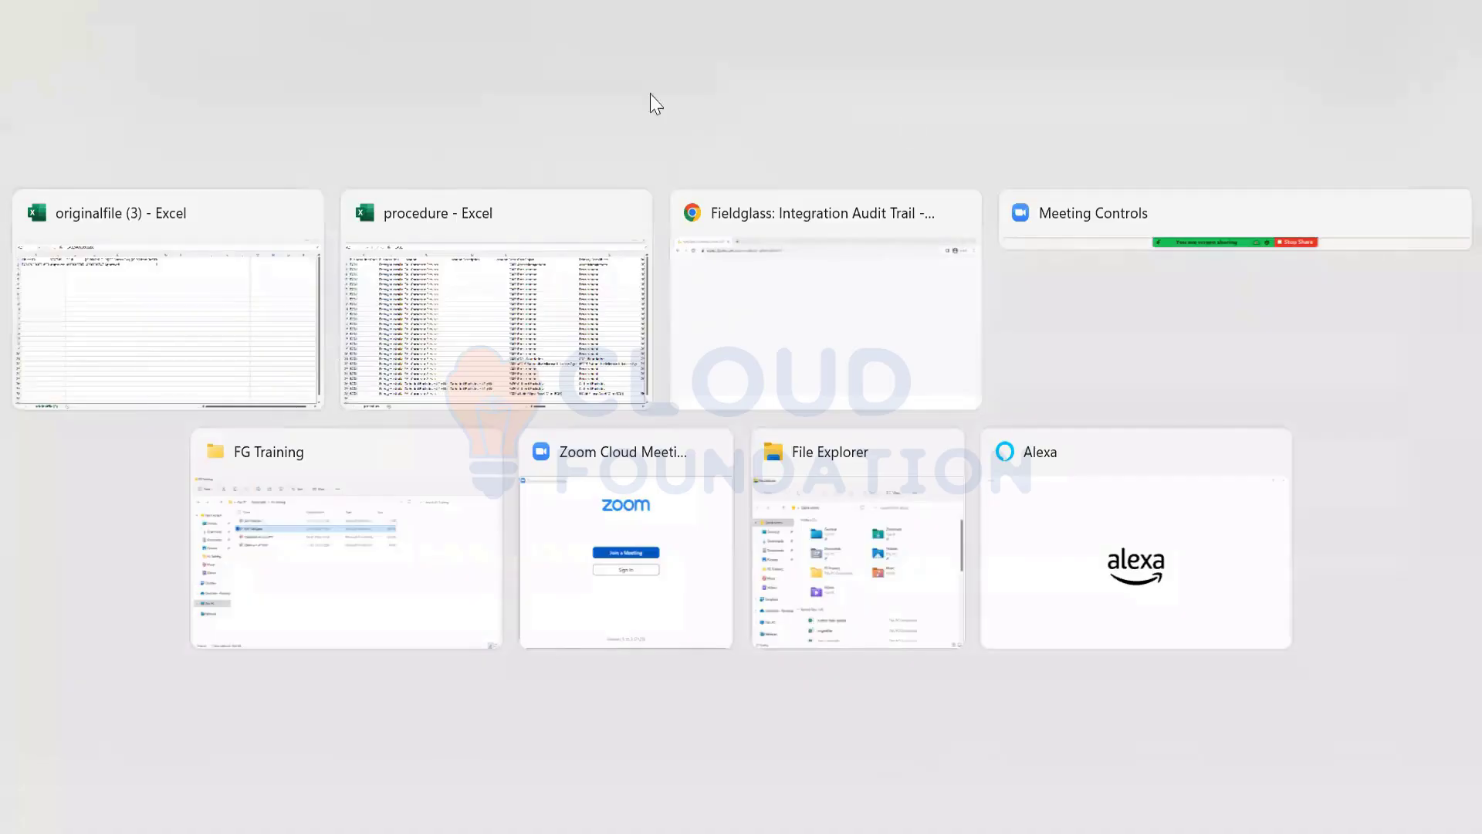
scroll(1448, 618, "up", 1)
scroll(1447, 260, "up", 20)
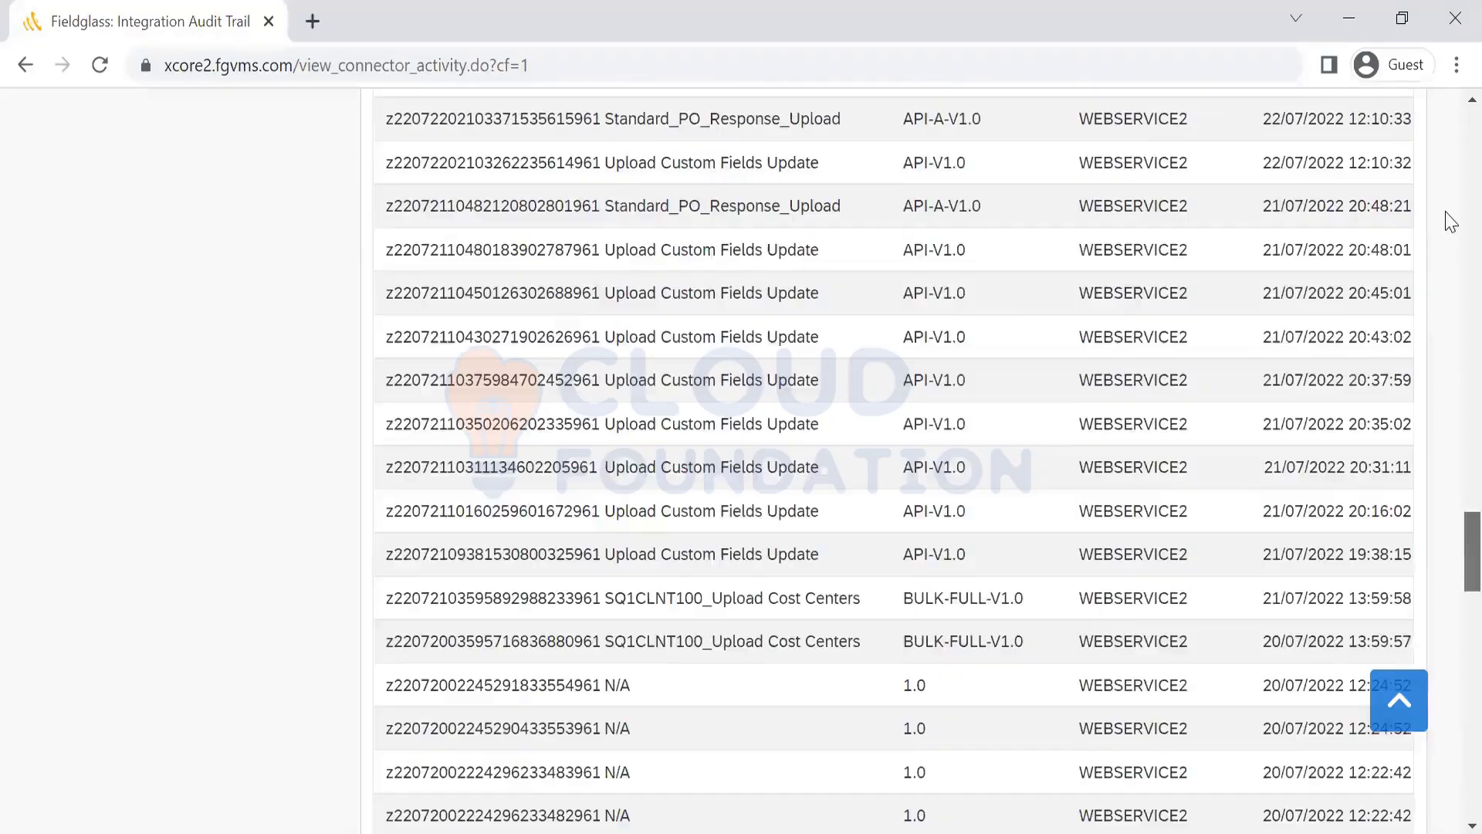
scroll(1029, 160, "up", 3)
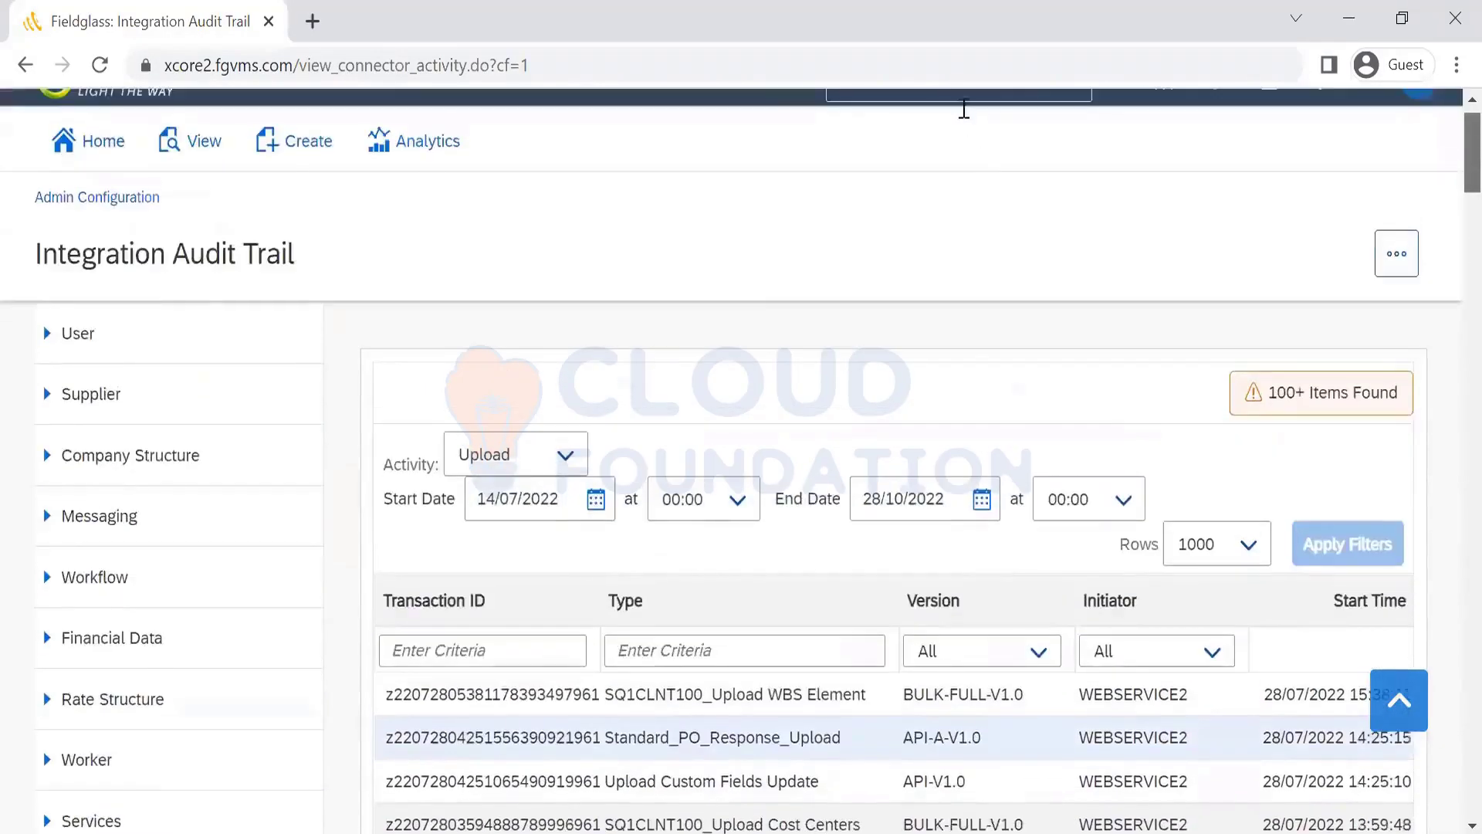
key("ctrl+v")
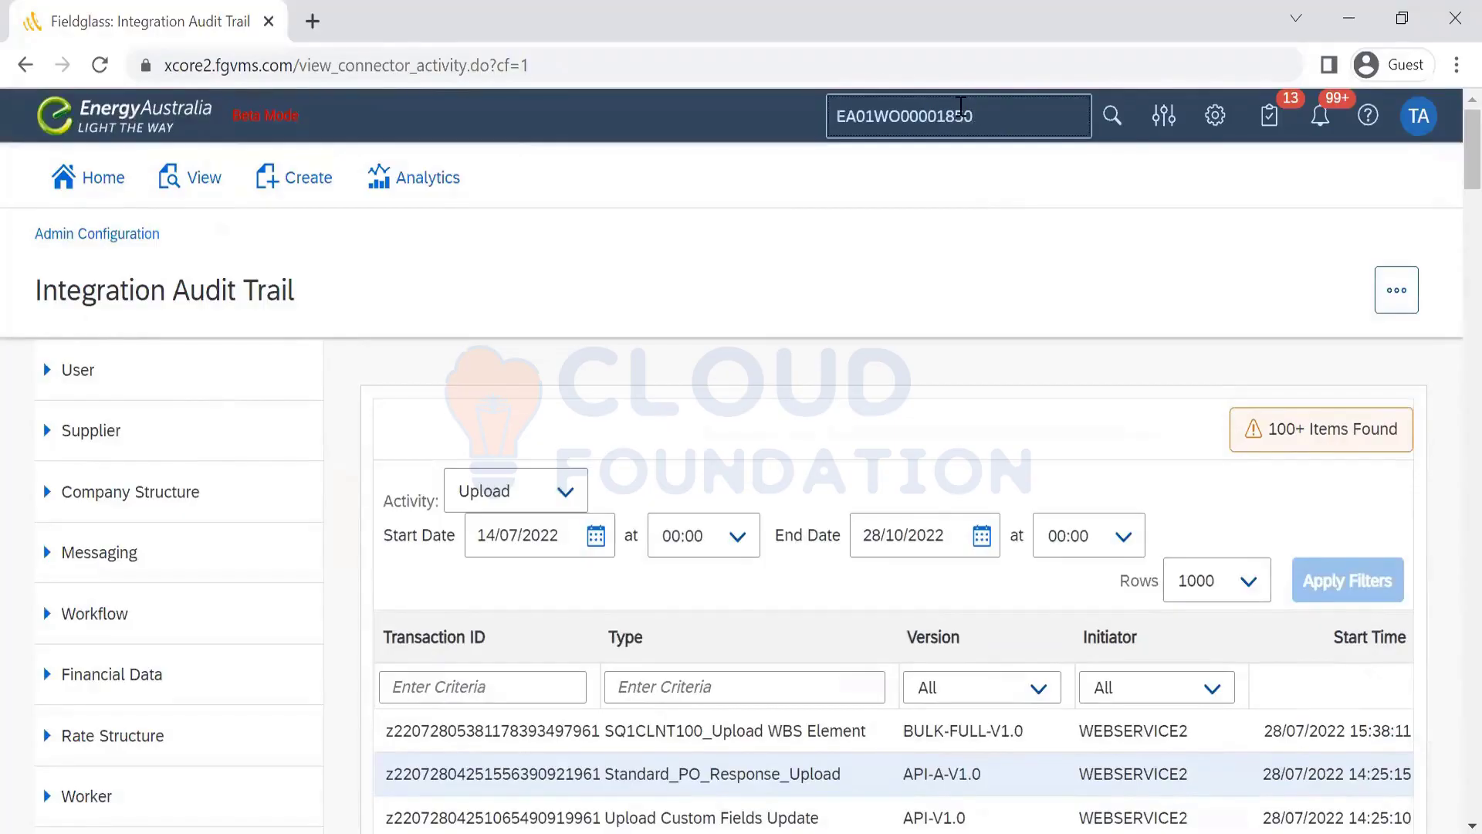
key("Return")
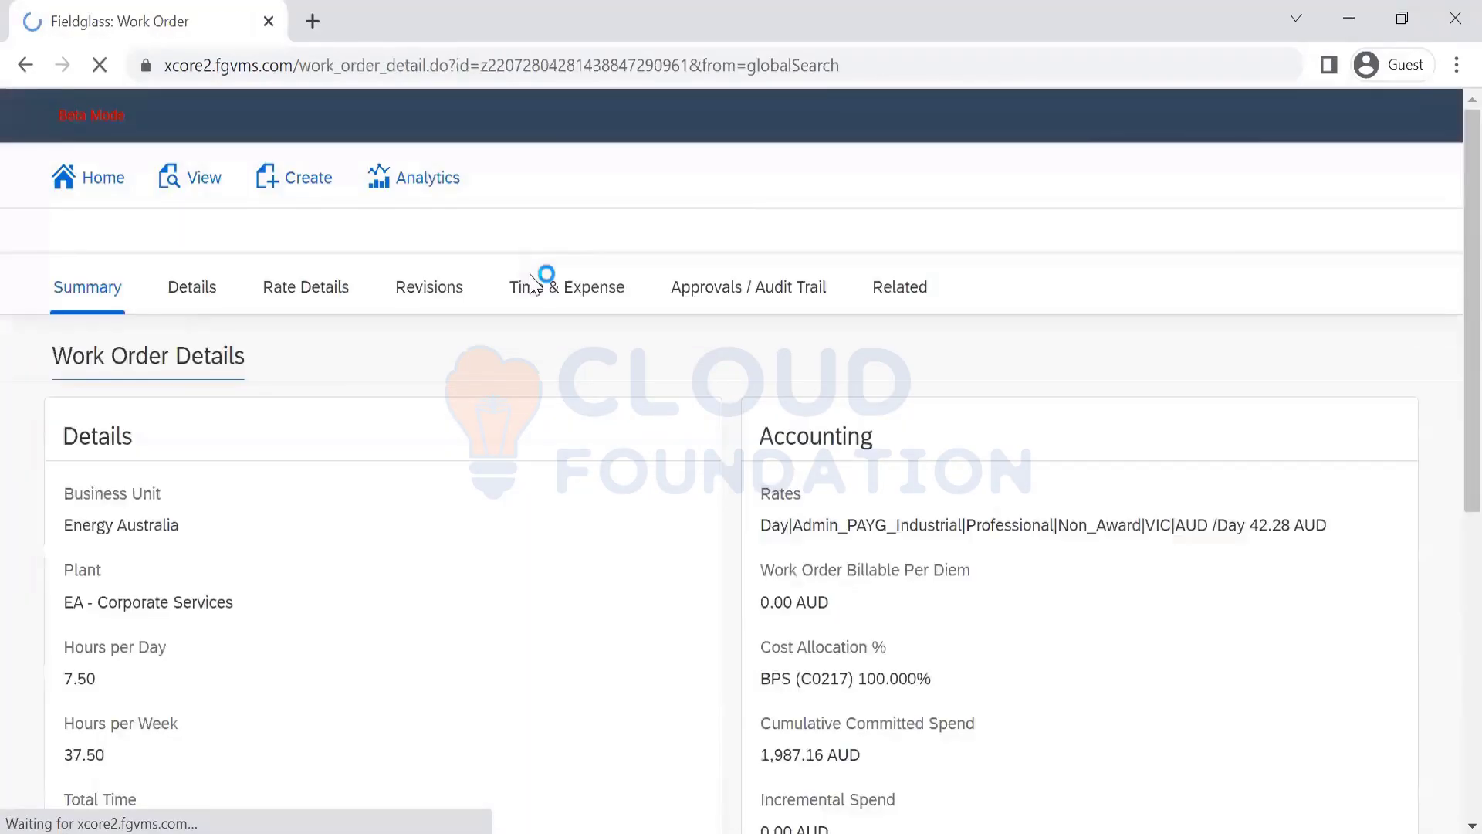
Open the work order's details and examine its PO Item Reference, PO Ref ID and PO Status fields
left_click(153, 618)
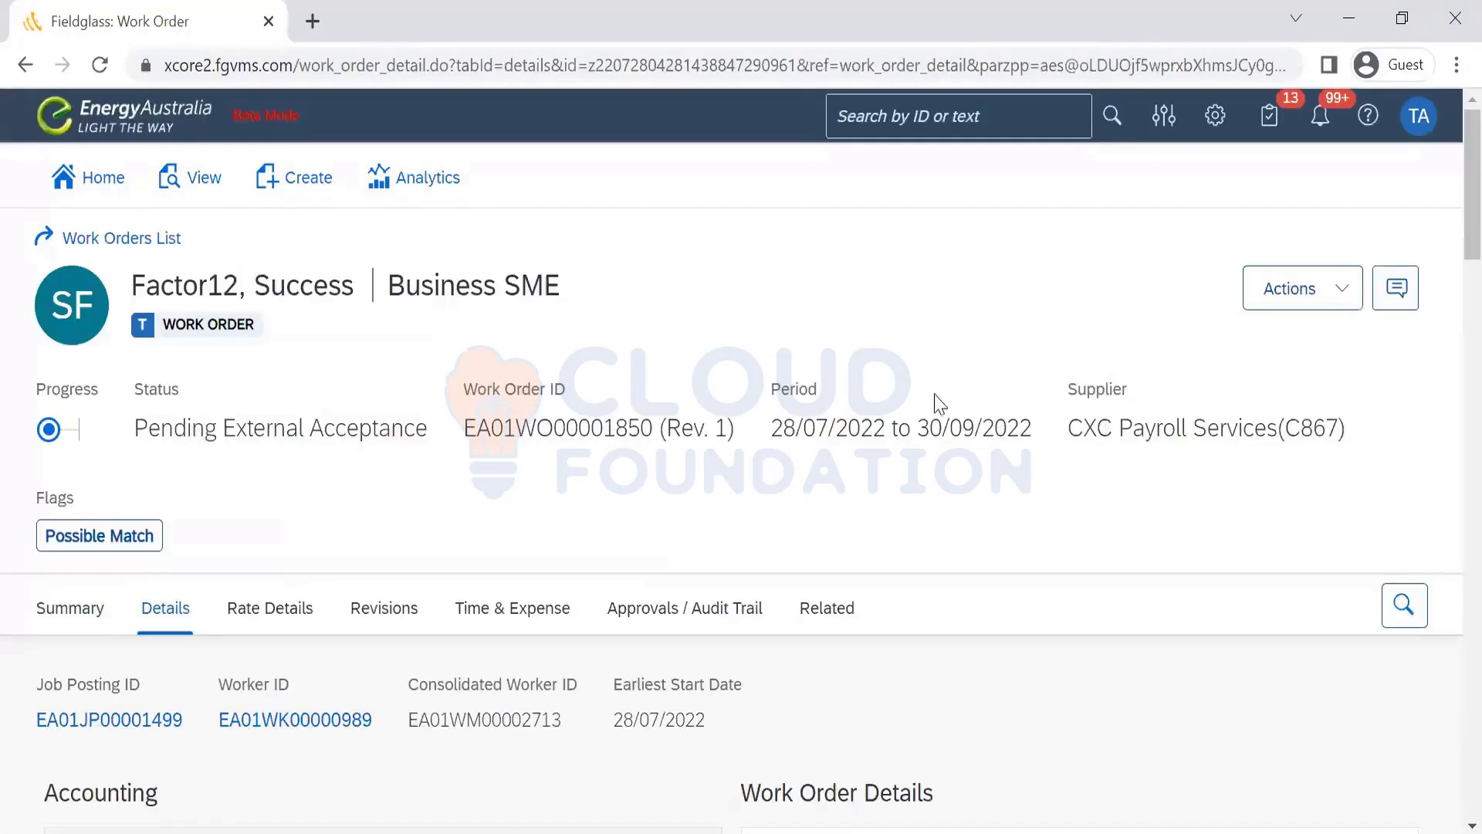
scroll(1451, 316, "down", 2)
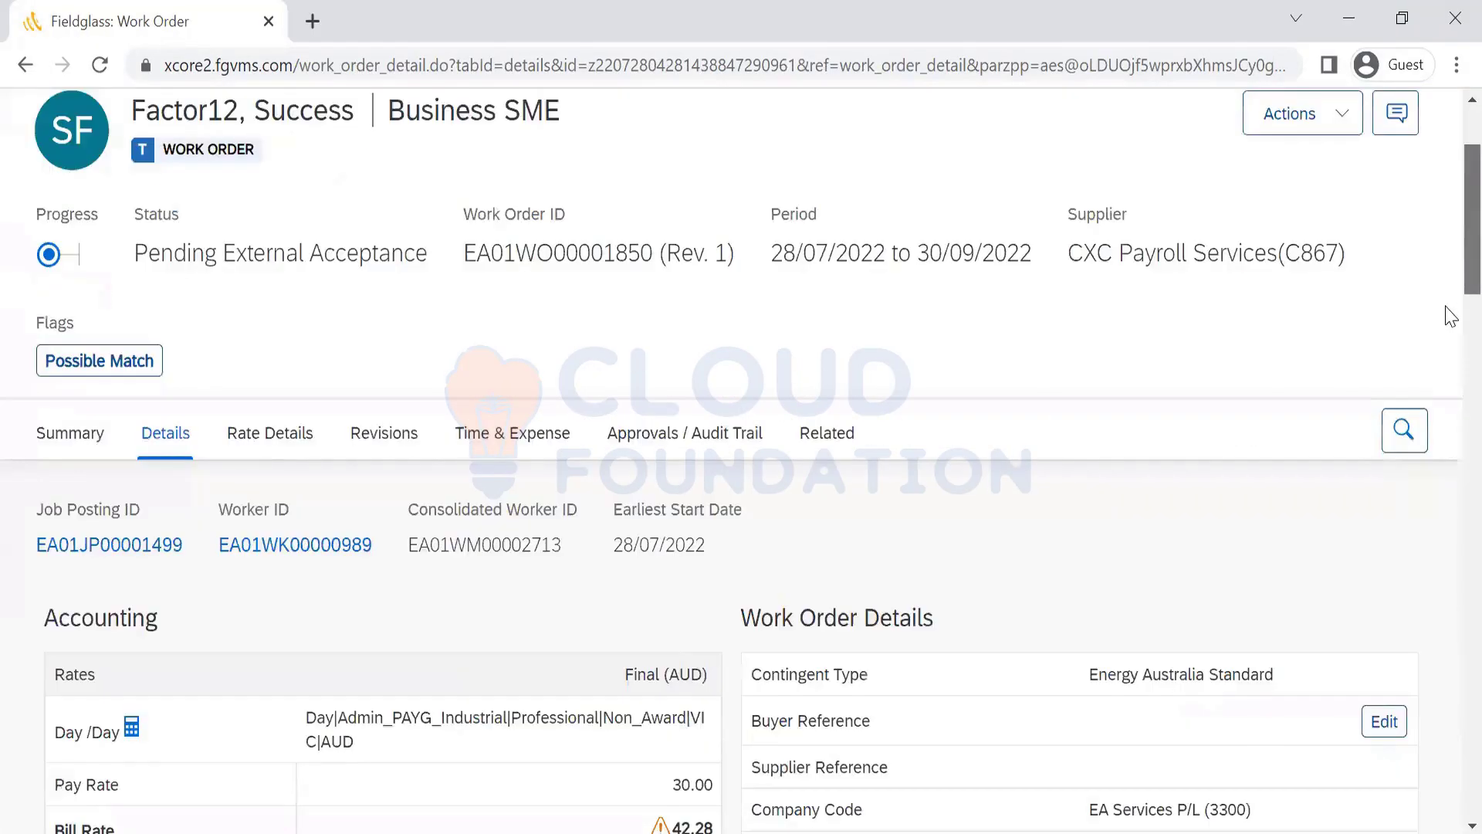
scroll(1451, 316, "down", 15)
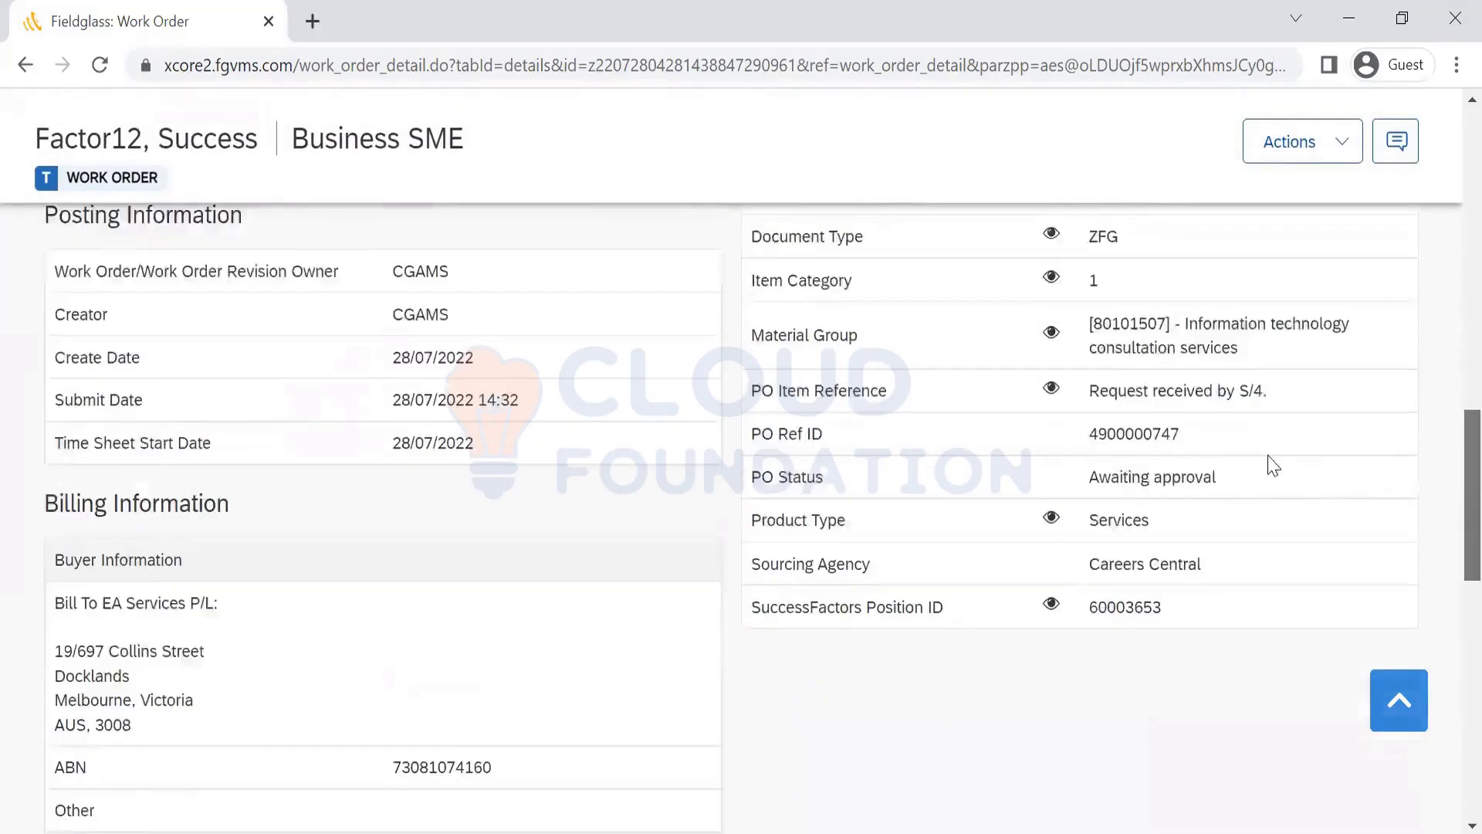
scroll(1272, 465, "down", 1)
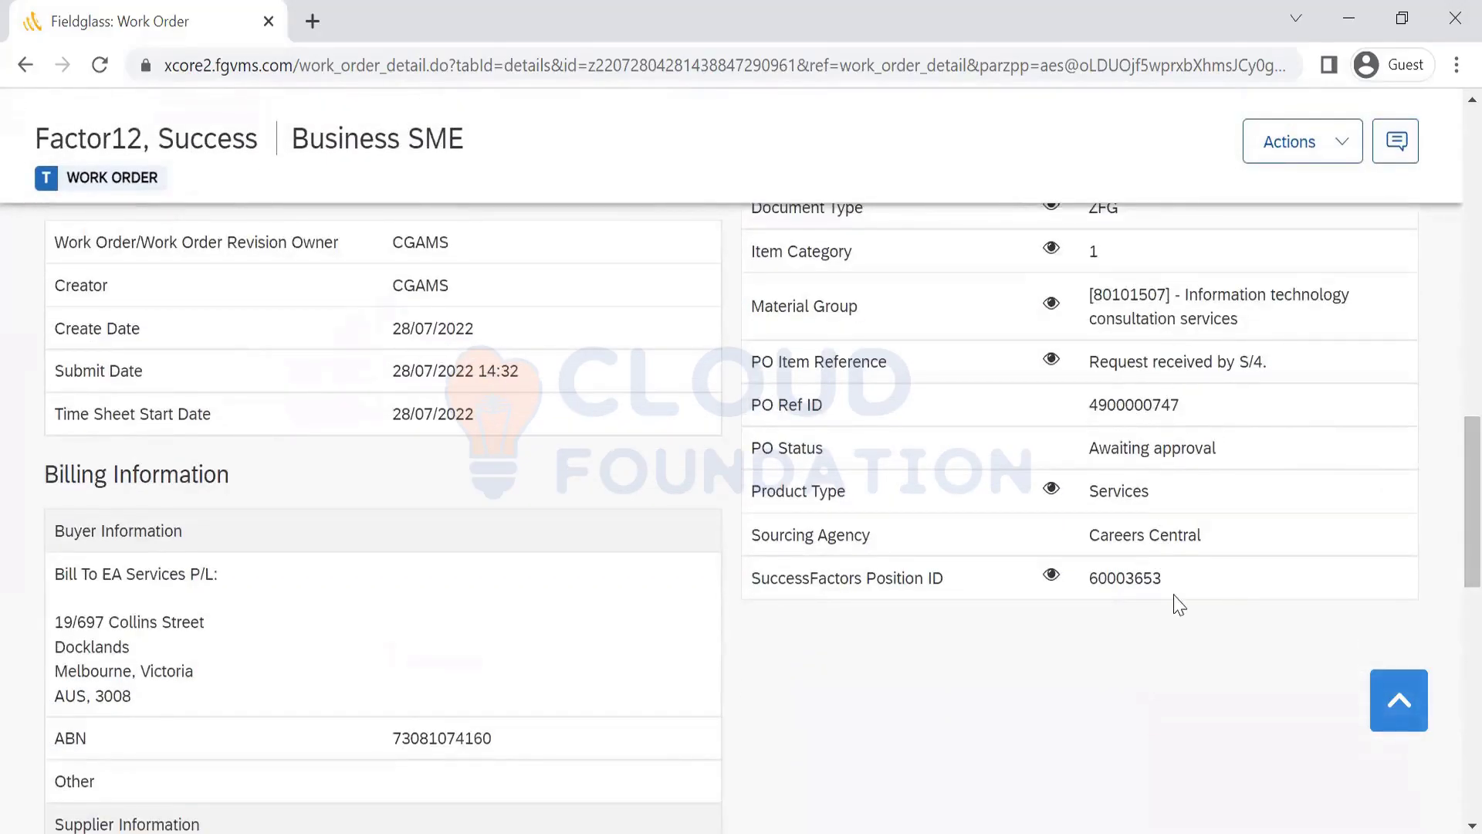
Check the upload file in Excel, return to the work order in Chrome and highlight its PO Ref ID value
key("alt+Tab")
key("ctrl+c")
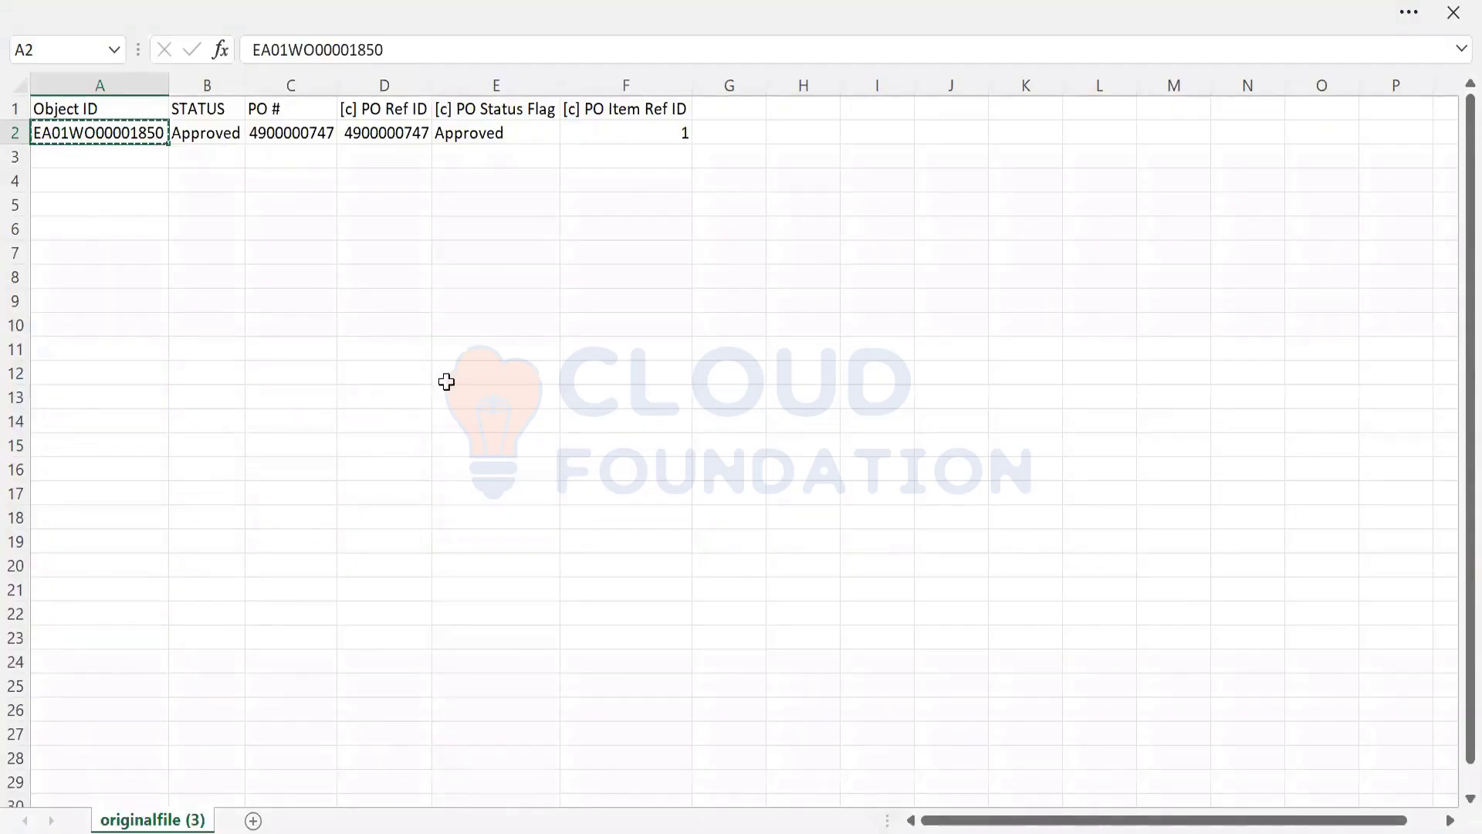
key("Tab")
key("alt+Tab")
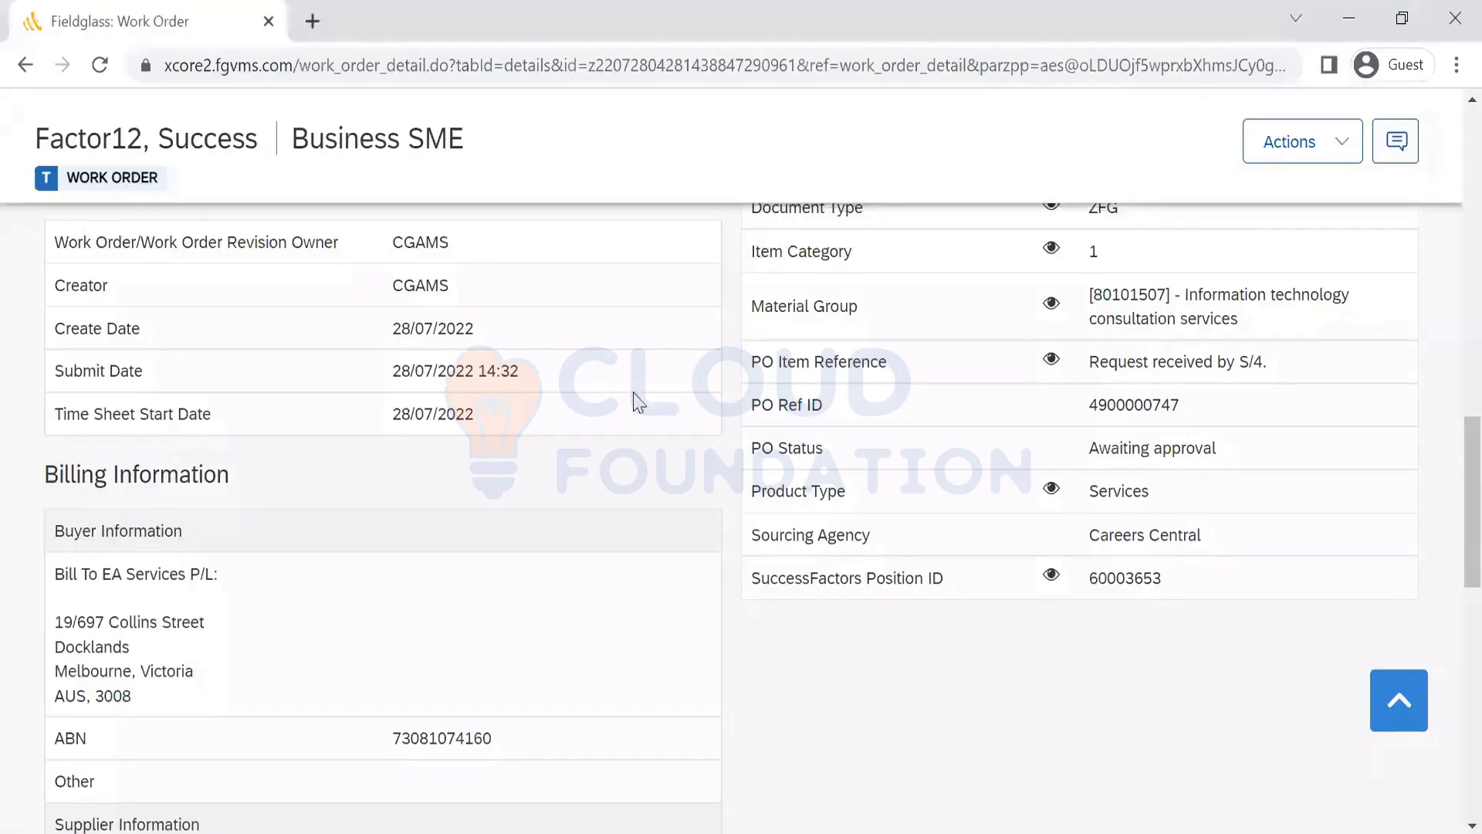
double_click(1133, 405)
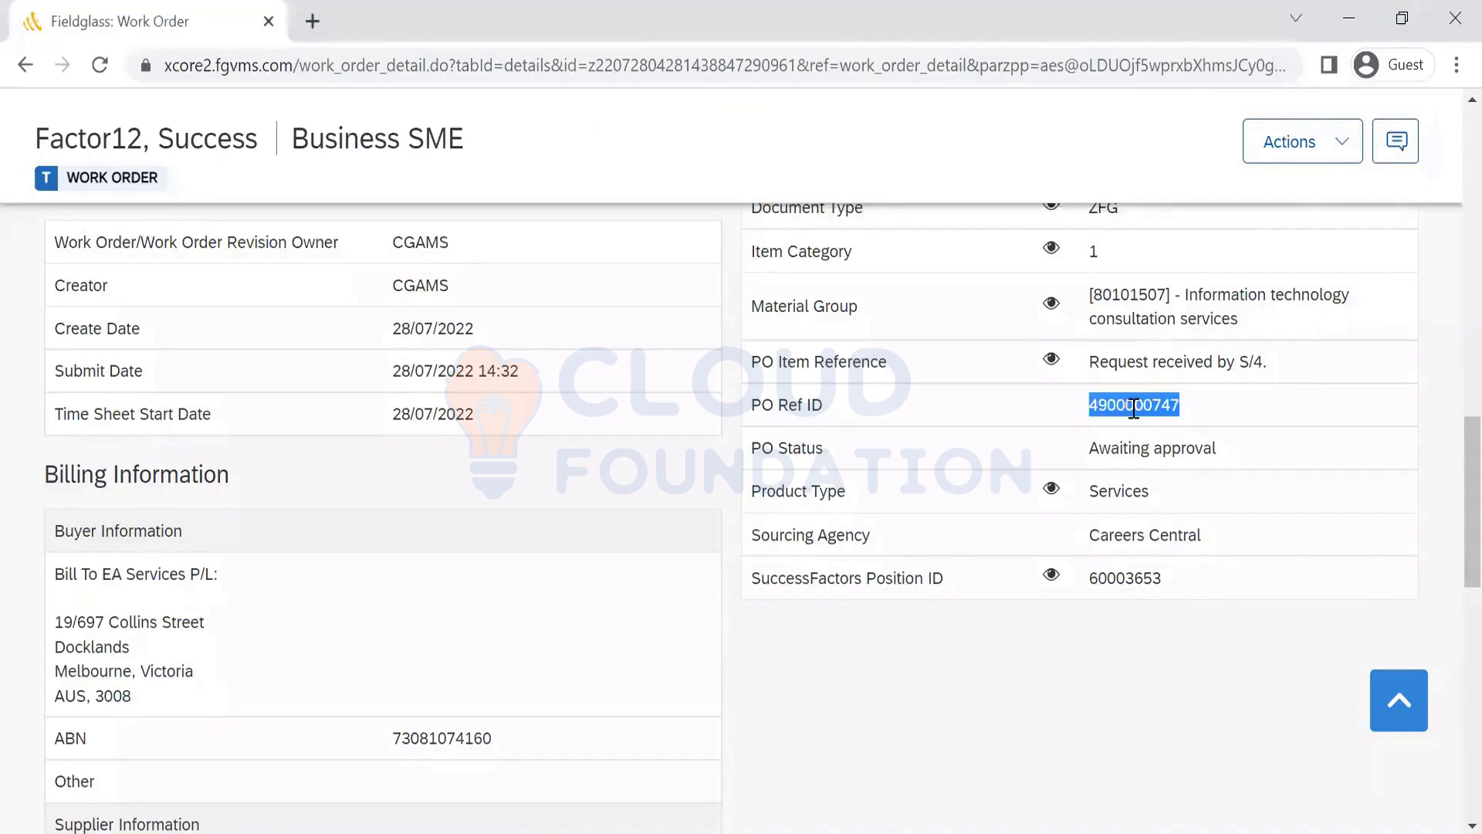
Compare the PO # and PO Item Ref ID values in the Excel file with the work order's PO fields in Chrome
key("alt+Tab")
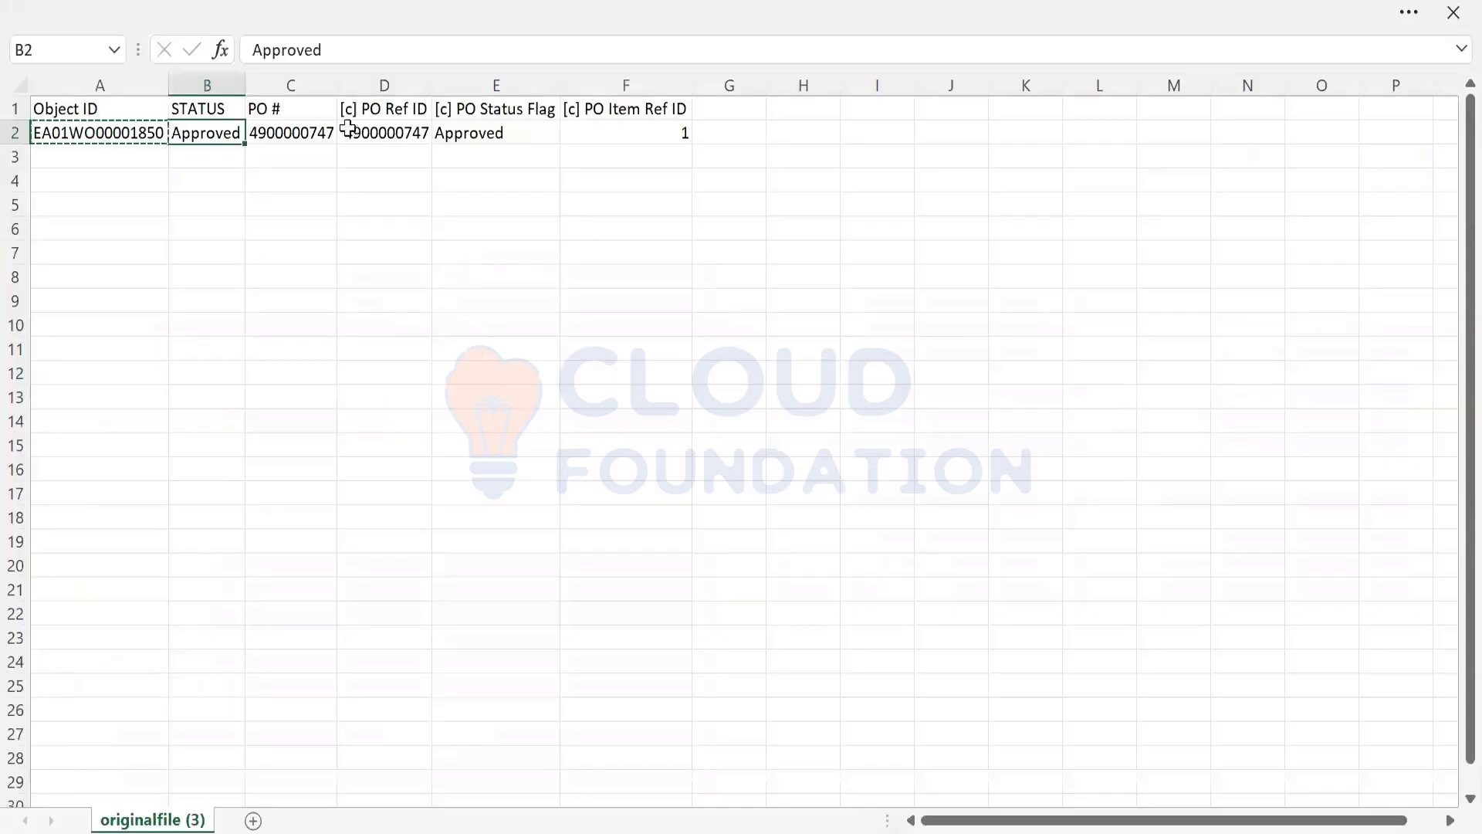
double_click(289, 134)
left_click(465, 227)
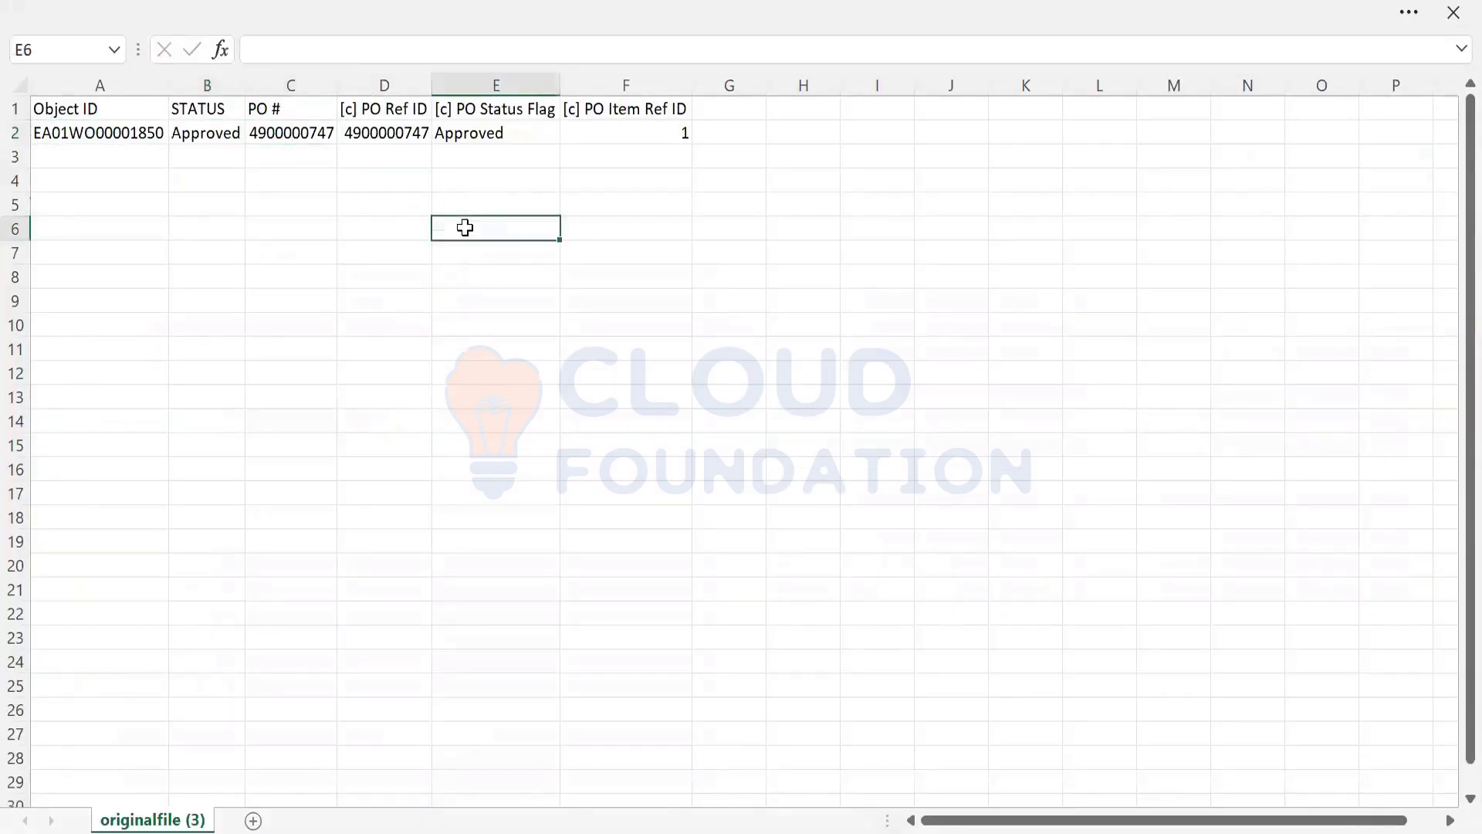
key("alt+Tab")
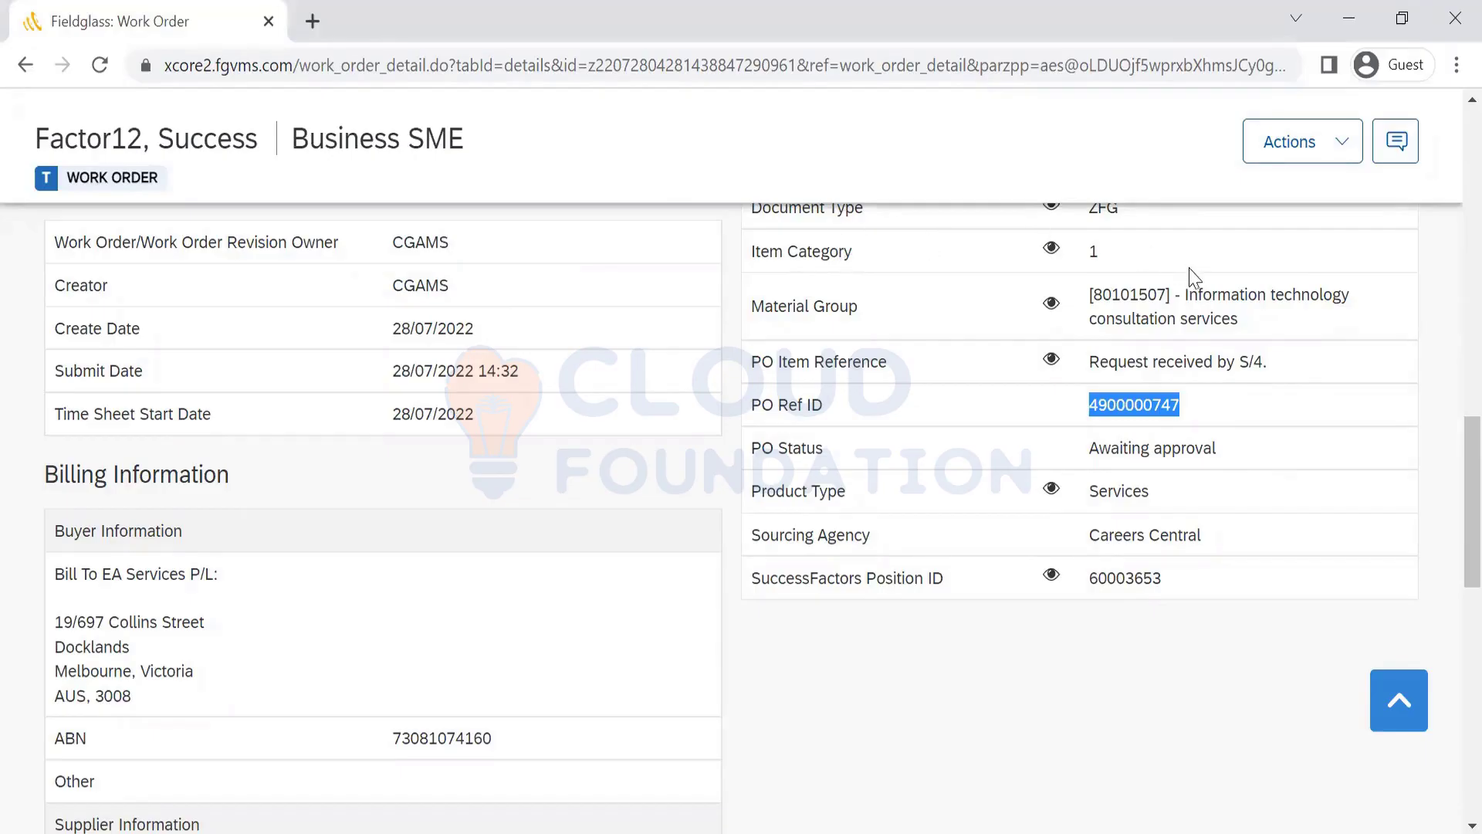
key("alt+Tab")
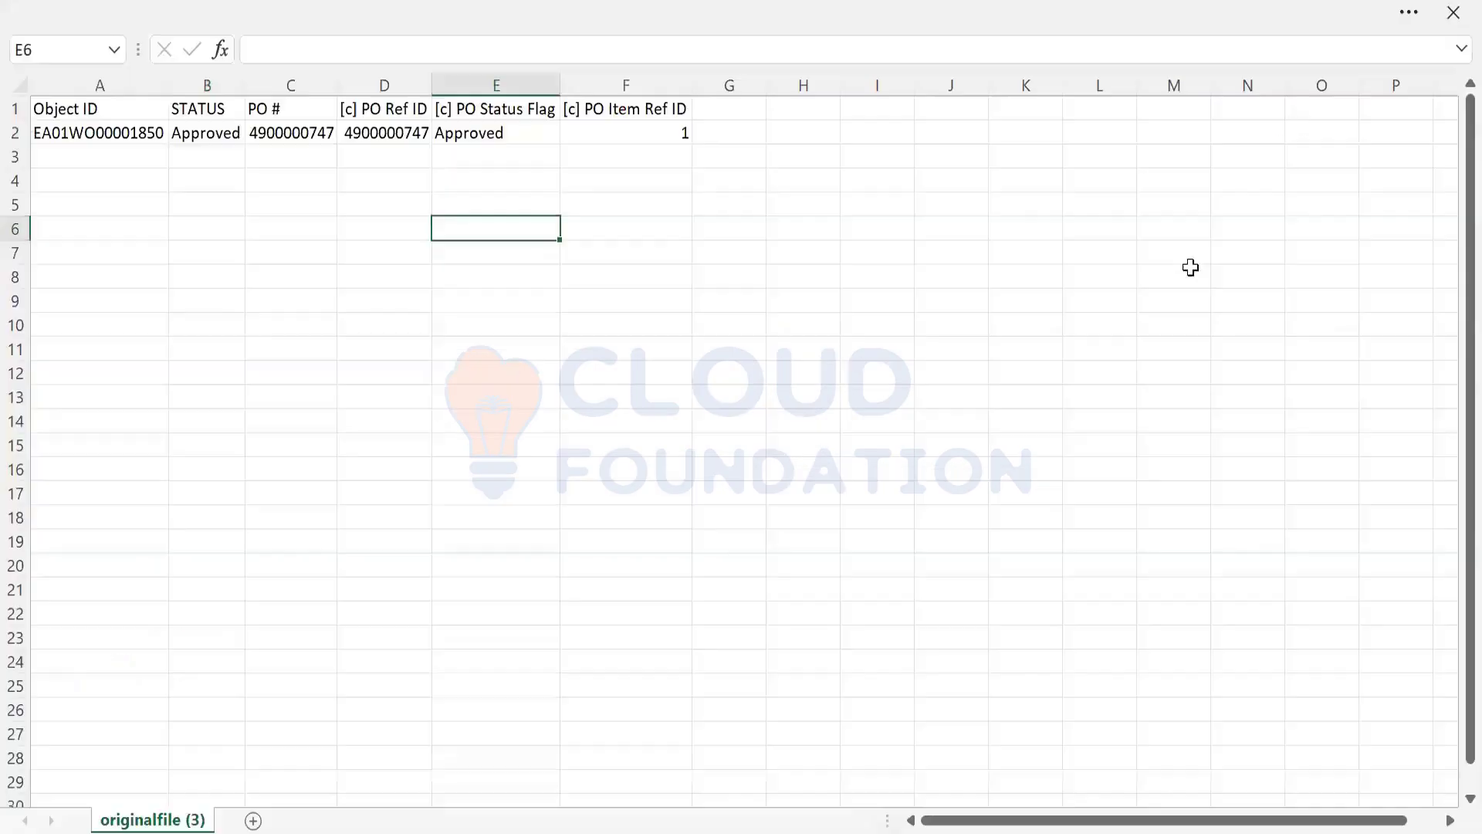
left_click(670, 134)
key("alt+Tab")
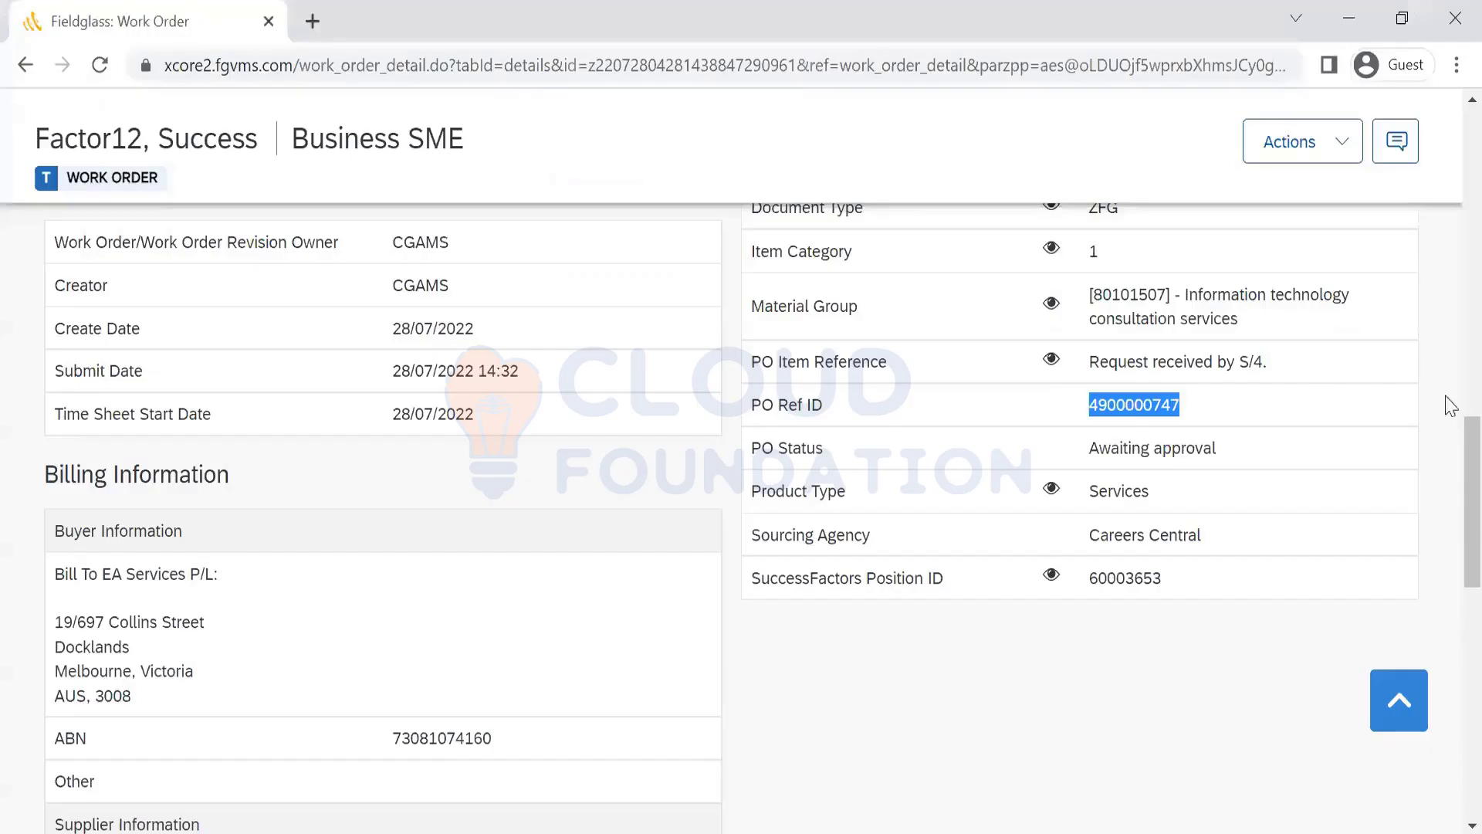
View the work order's revision progress details and close them
scroll(1449, 500, "up", 5)
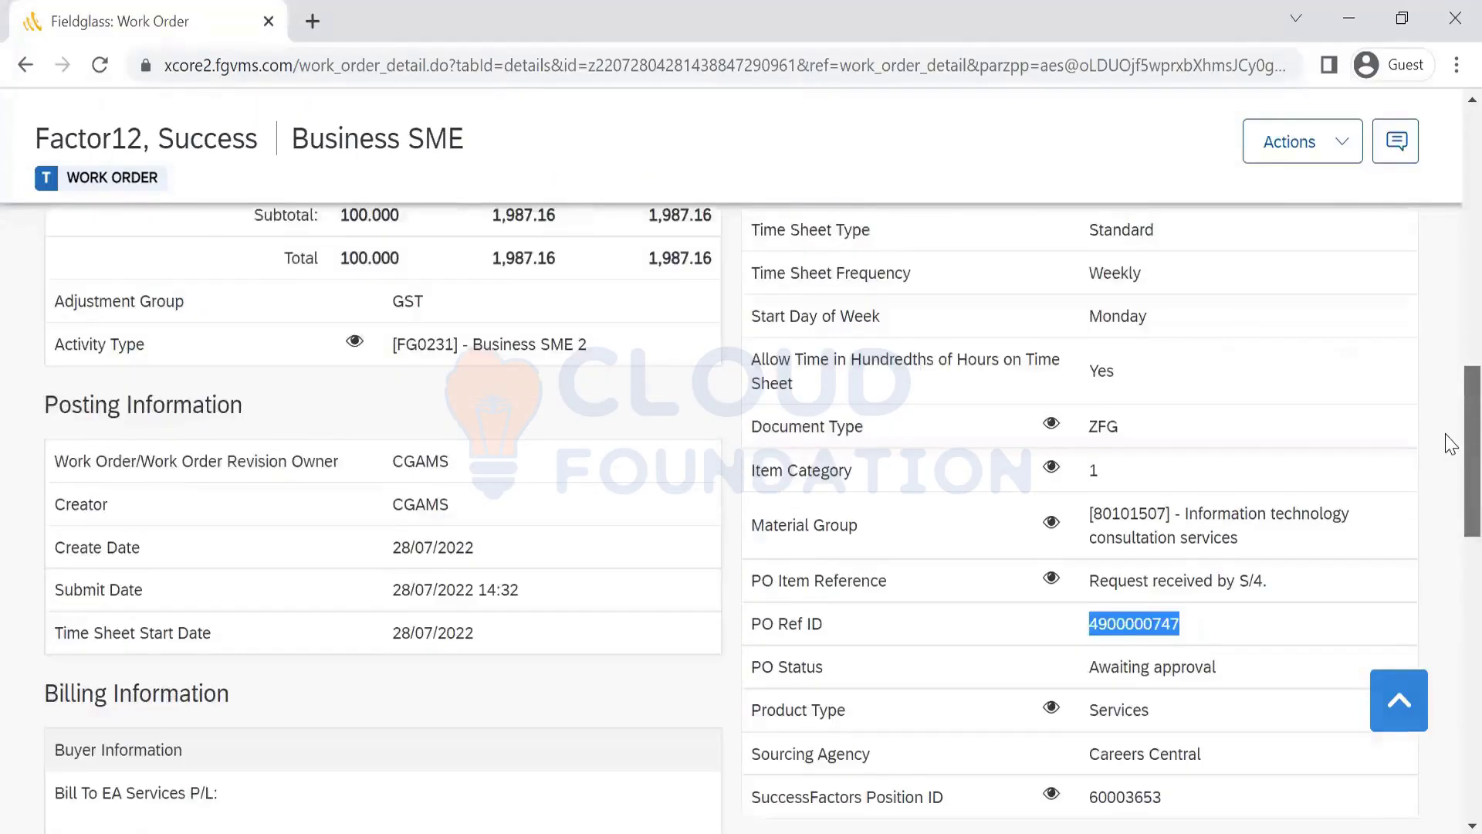
scroll(1446, 232, "up", 10)
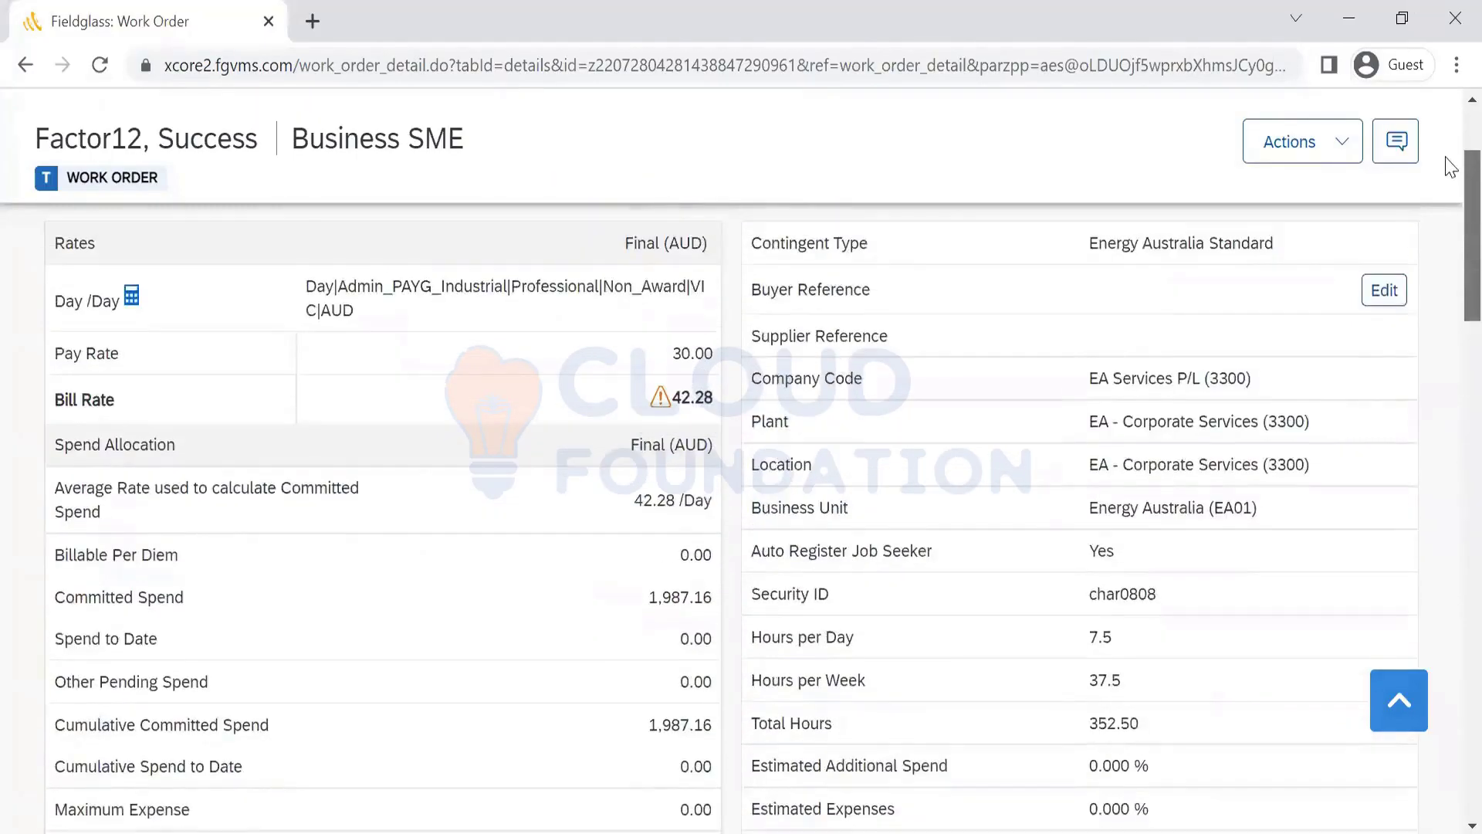
left_click(60, 434)
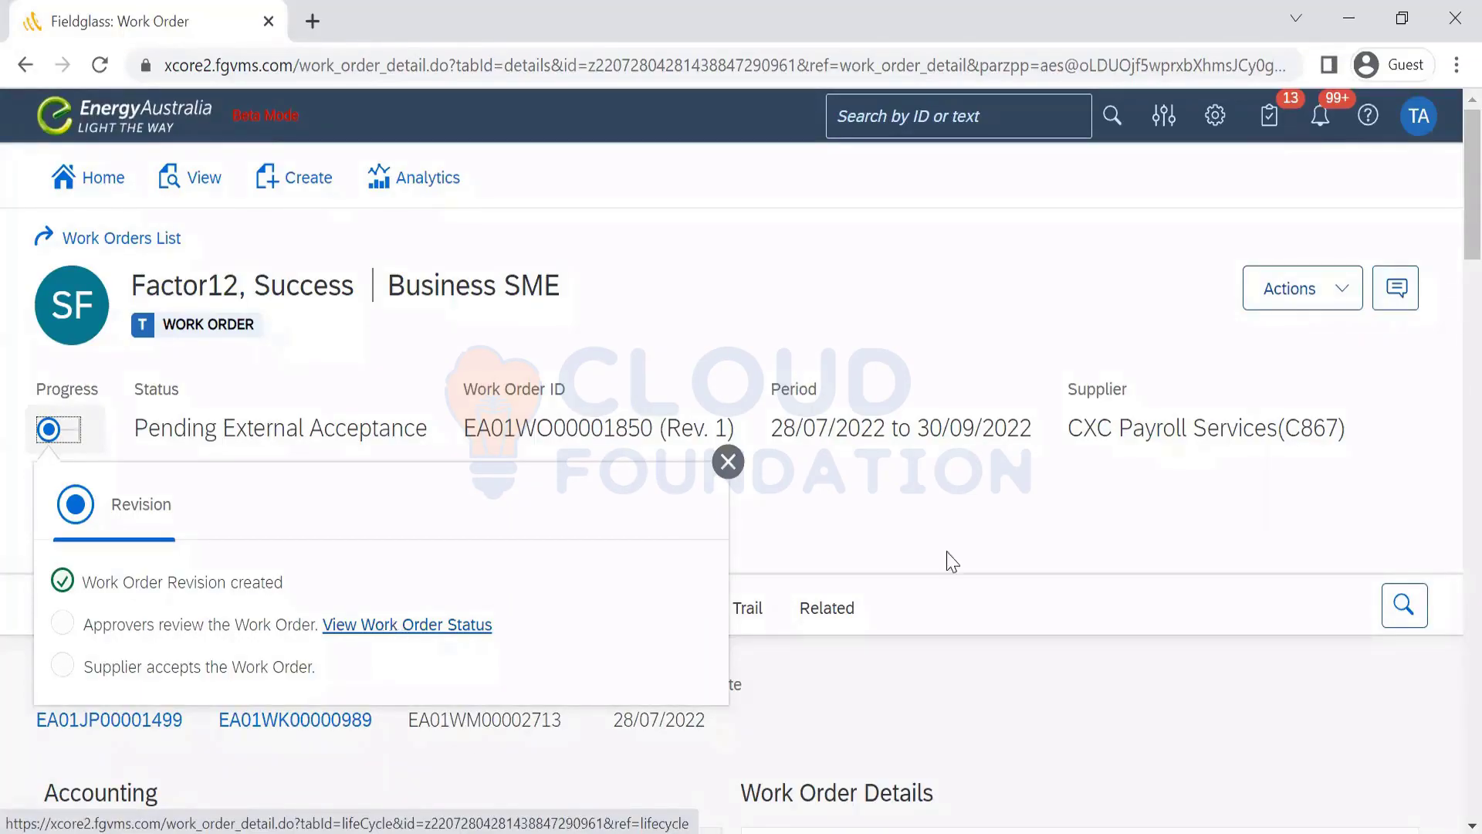
left_click(979, 557)
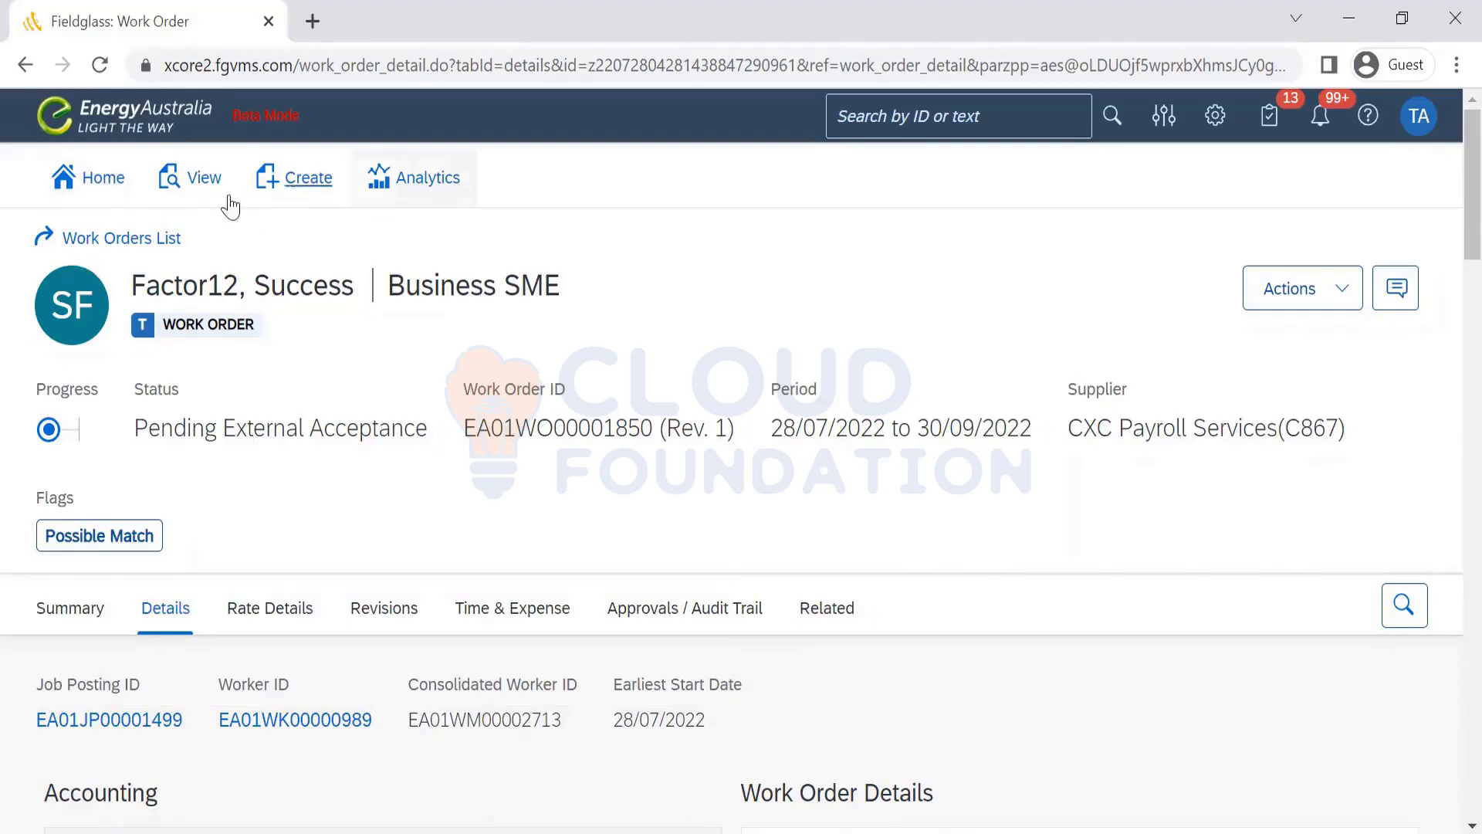
Open the Work Orders list and copy the ID of the first work order with status Confirmed
left_click(145, 240)
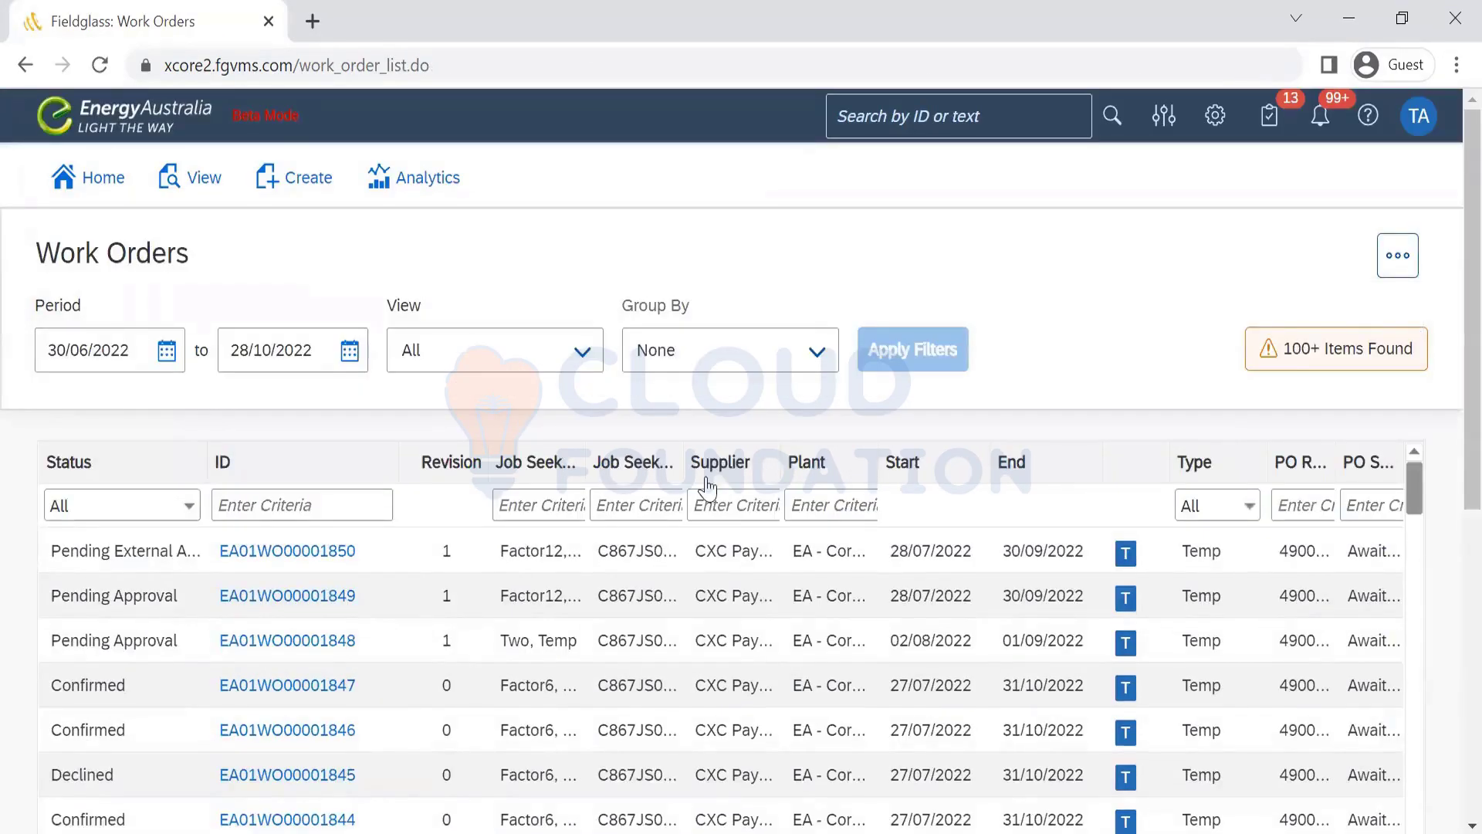
scroll(1449, 361, "down", 2)
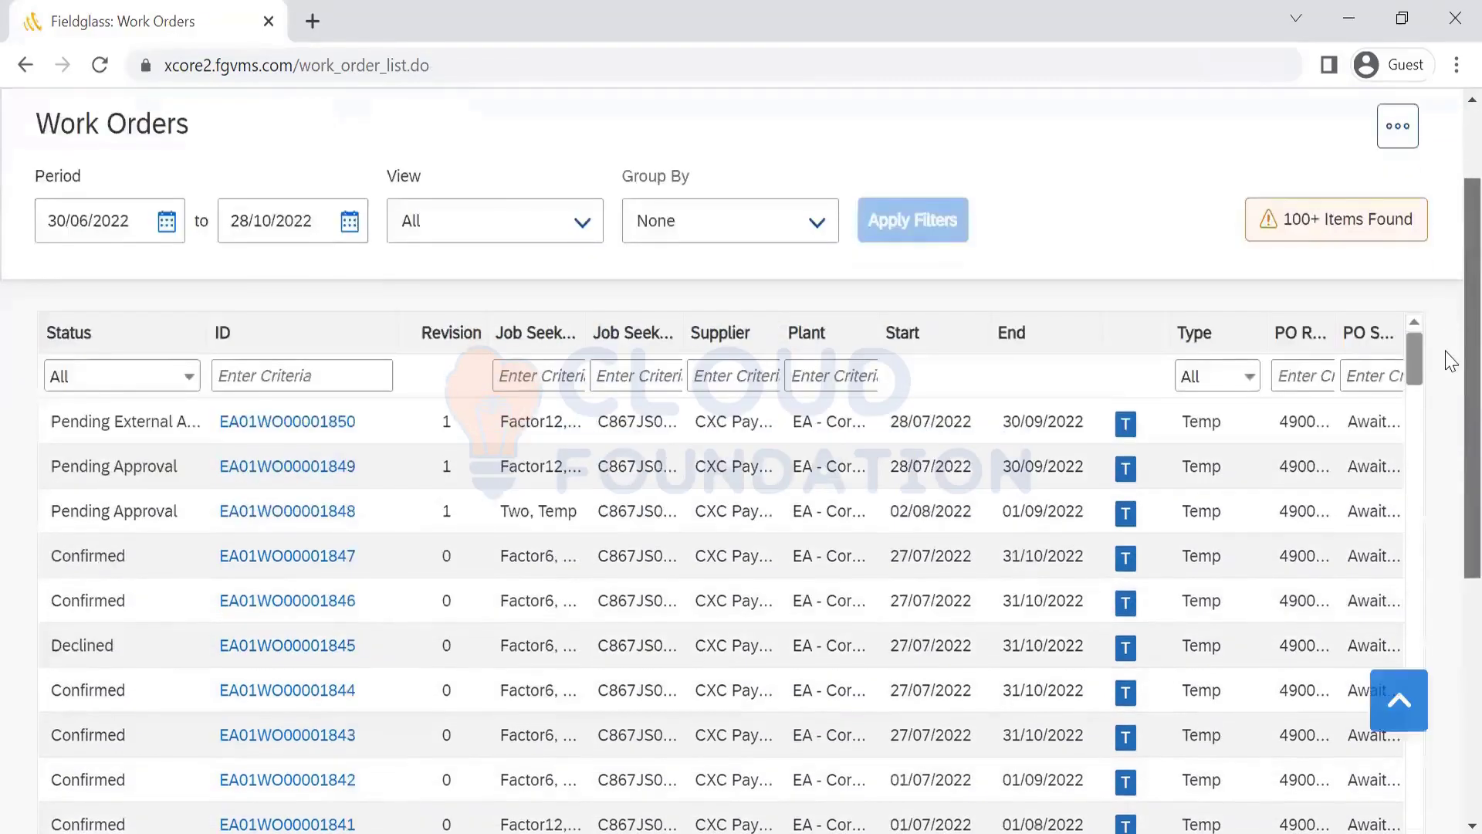
scroll(1449, 362, "down", 1)
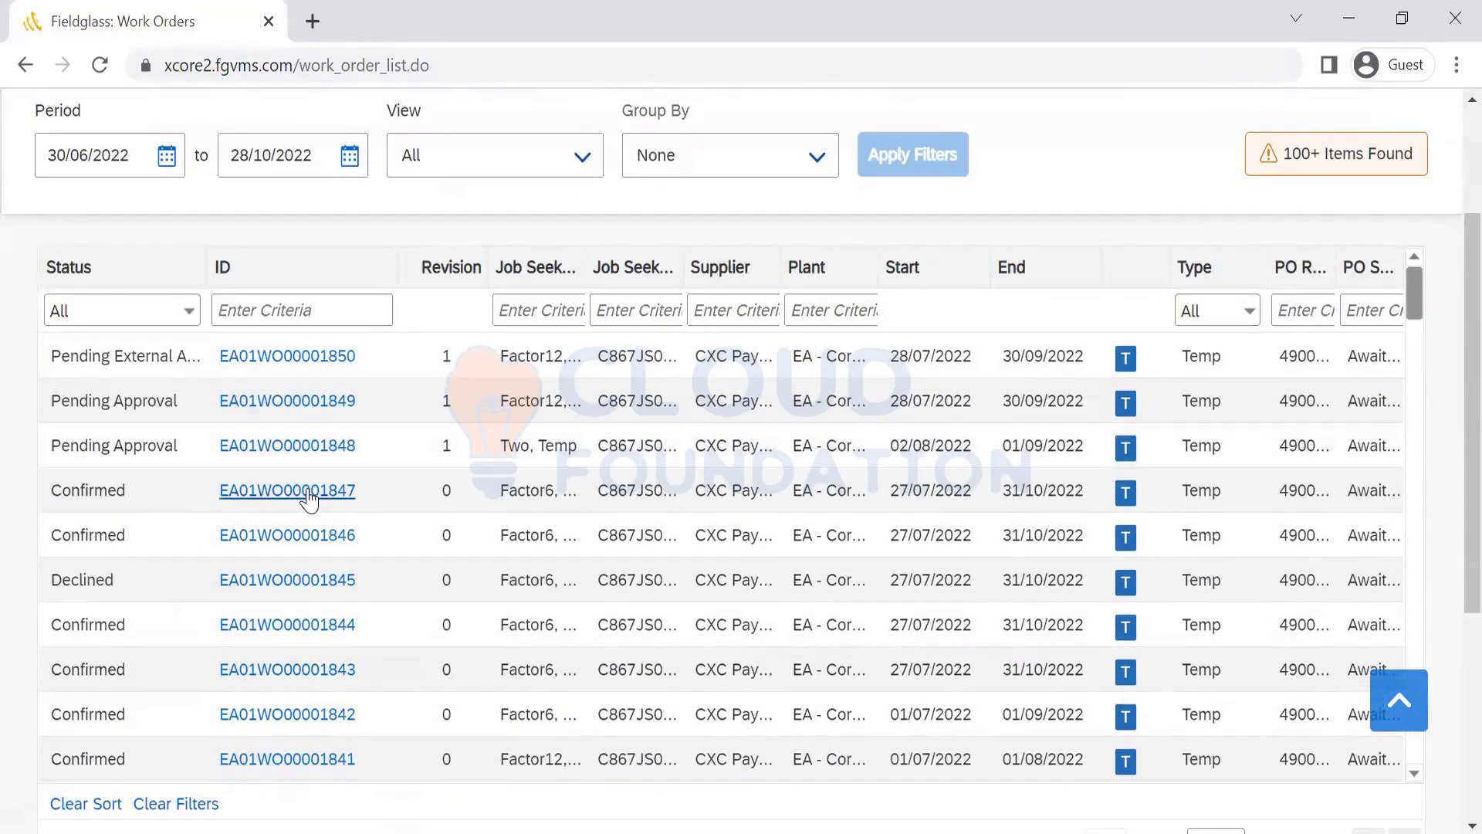
left_click_drag(386, 502, 212, 506)
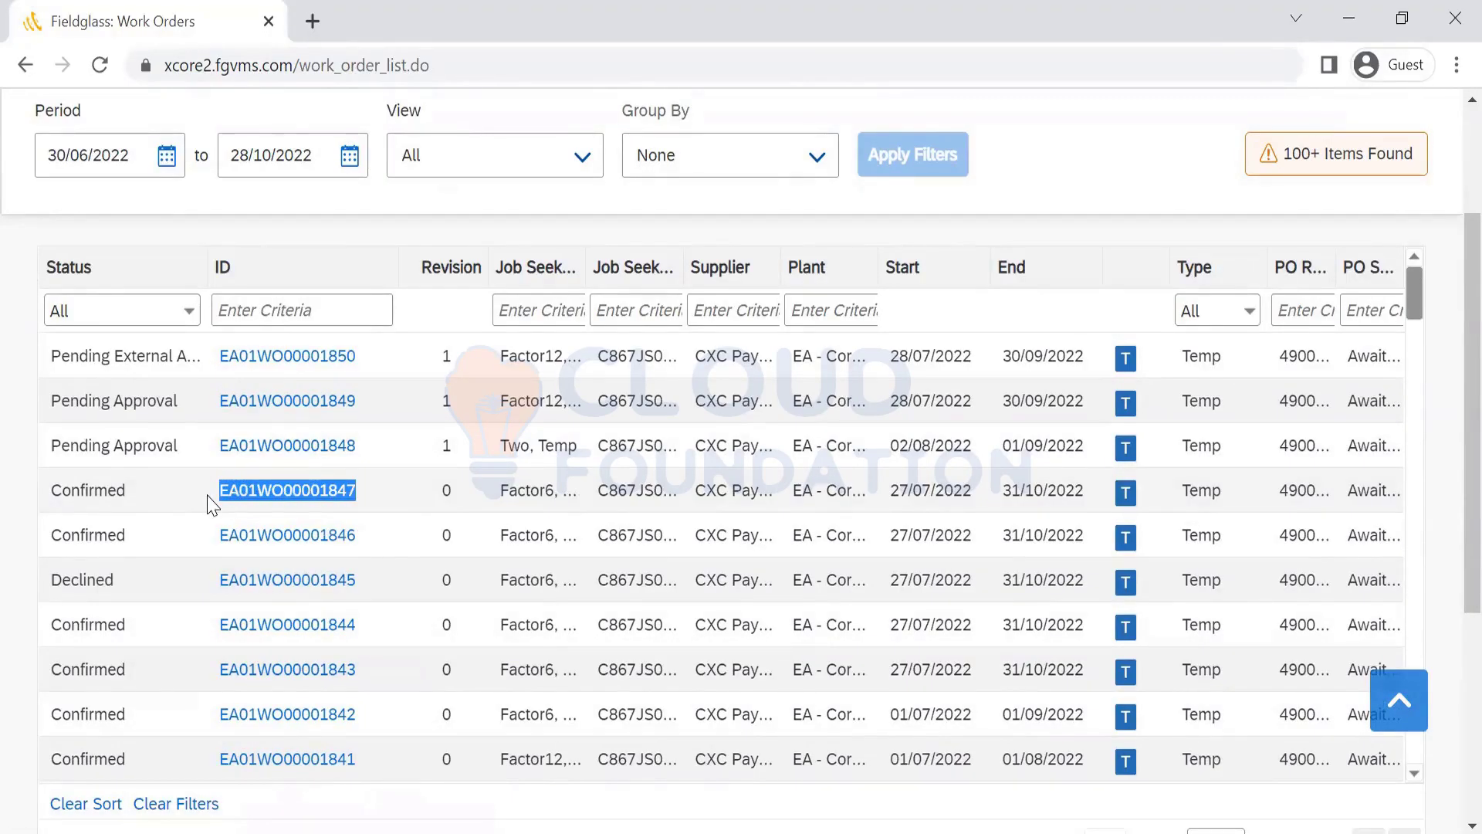
In Excel, replace the Object ID in cell A2 with the copied work order ID, keeping the destination formatting
key("alt+Tab")
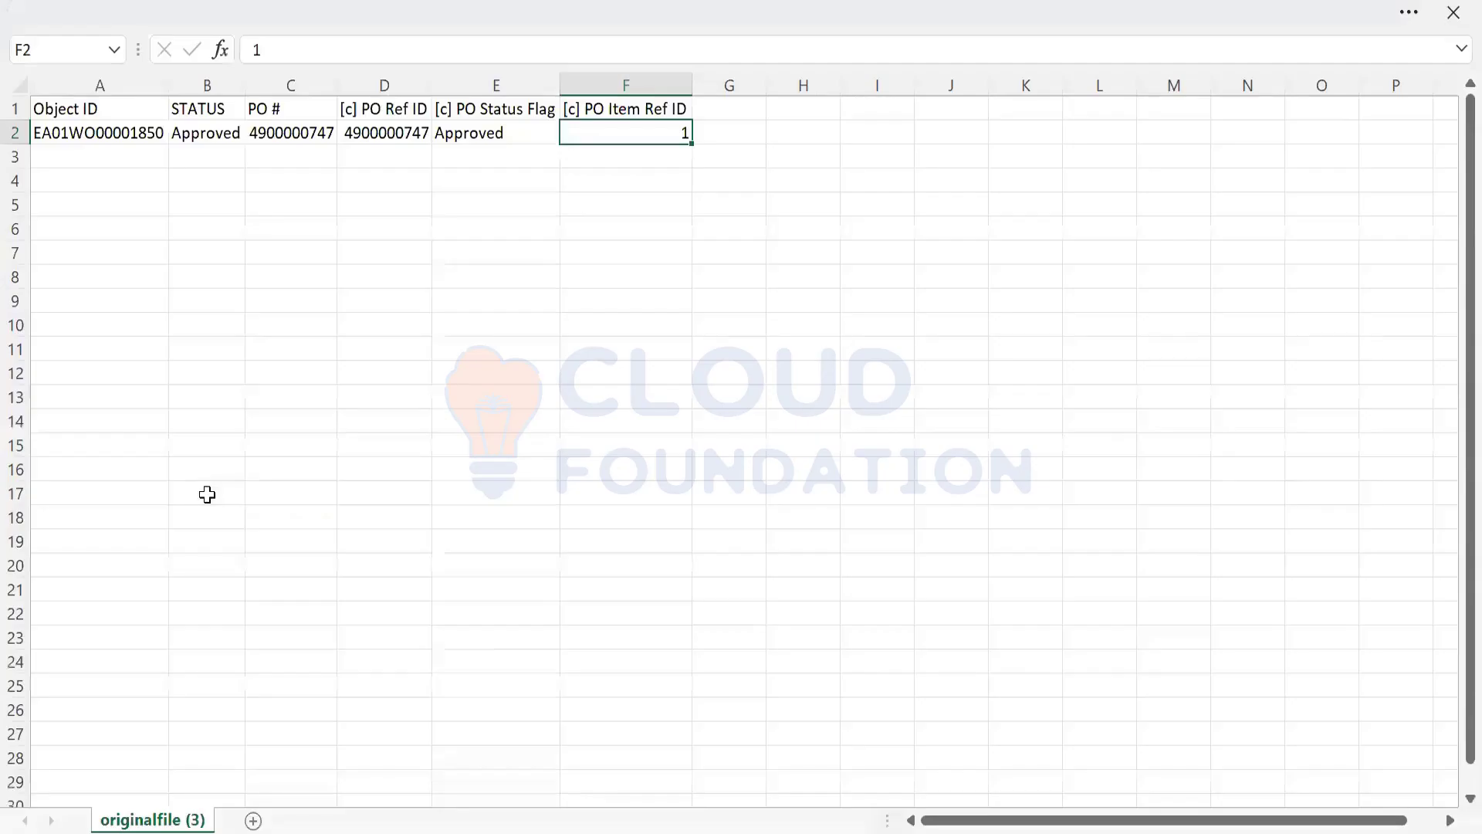
left_click(131, 132)
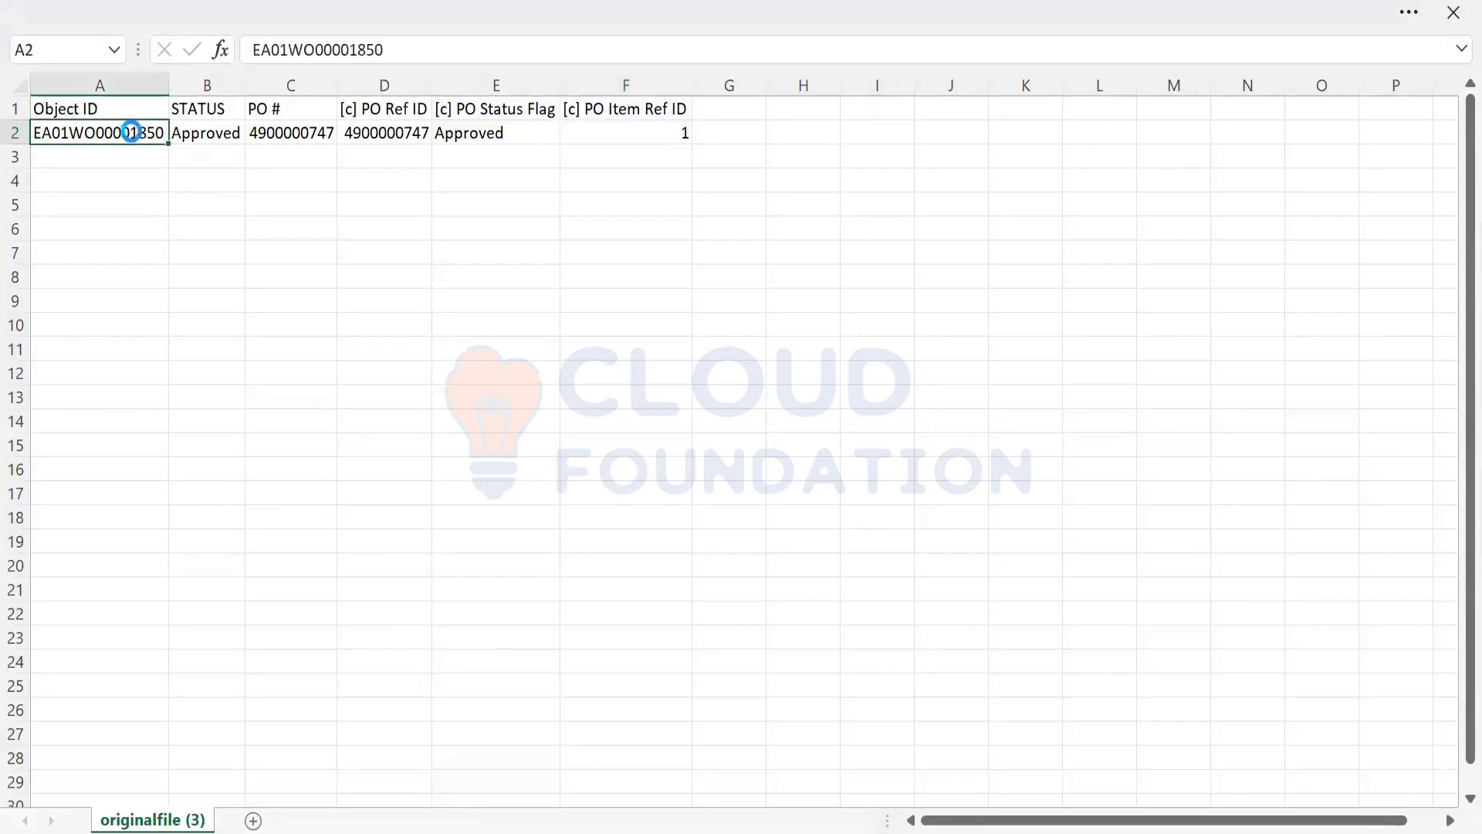
key("ctrl+v")
left_click(216, 163)
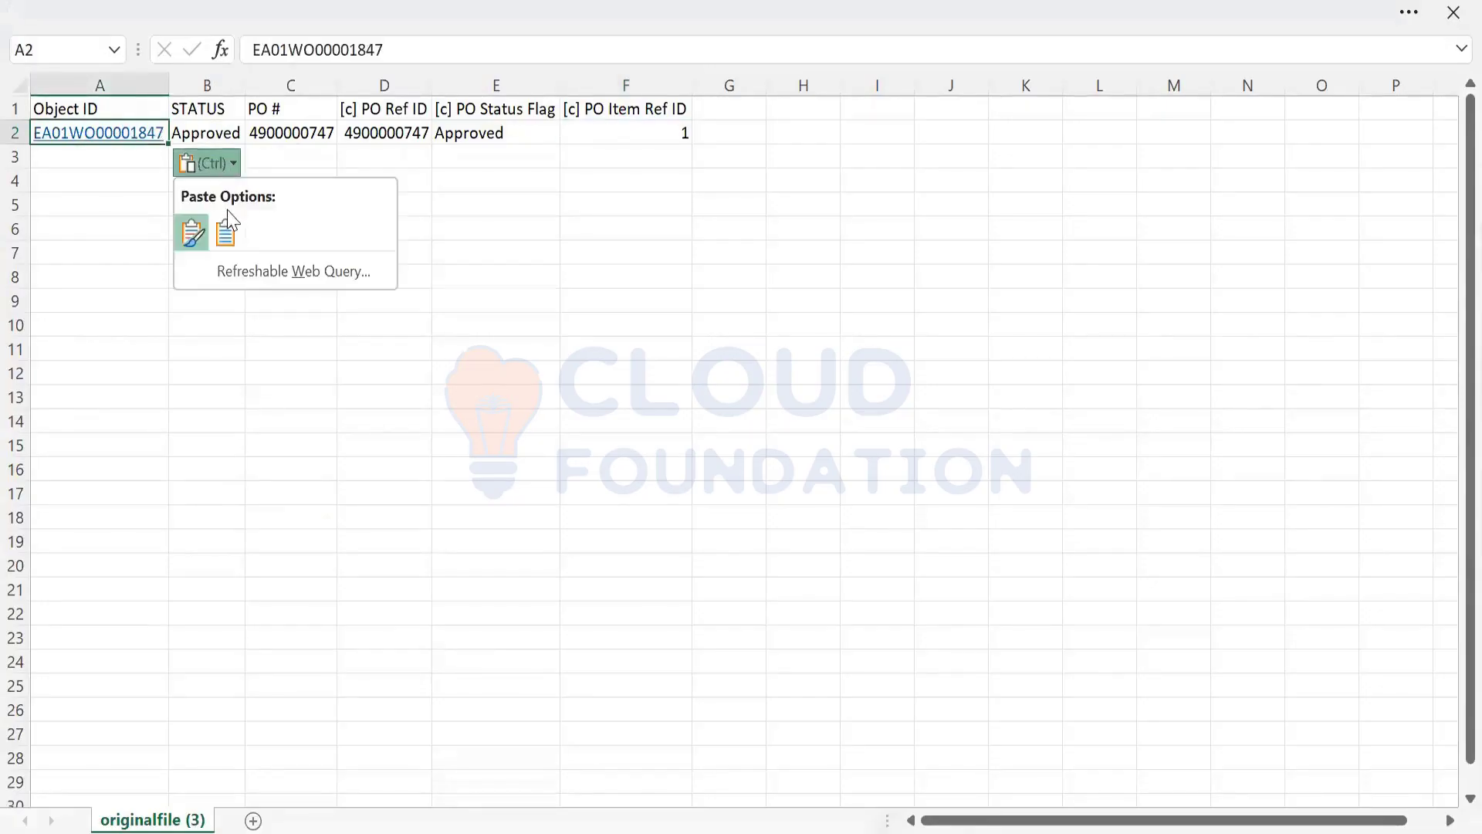
left_click(227, 228)
Change the last two digits of the PO # in cell C2 to 50
key("Right")
key("Right")
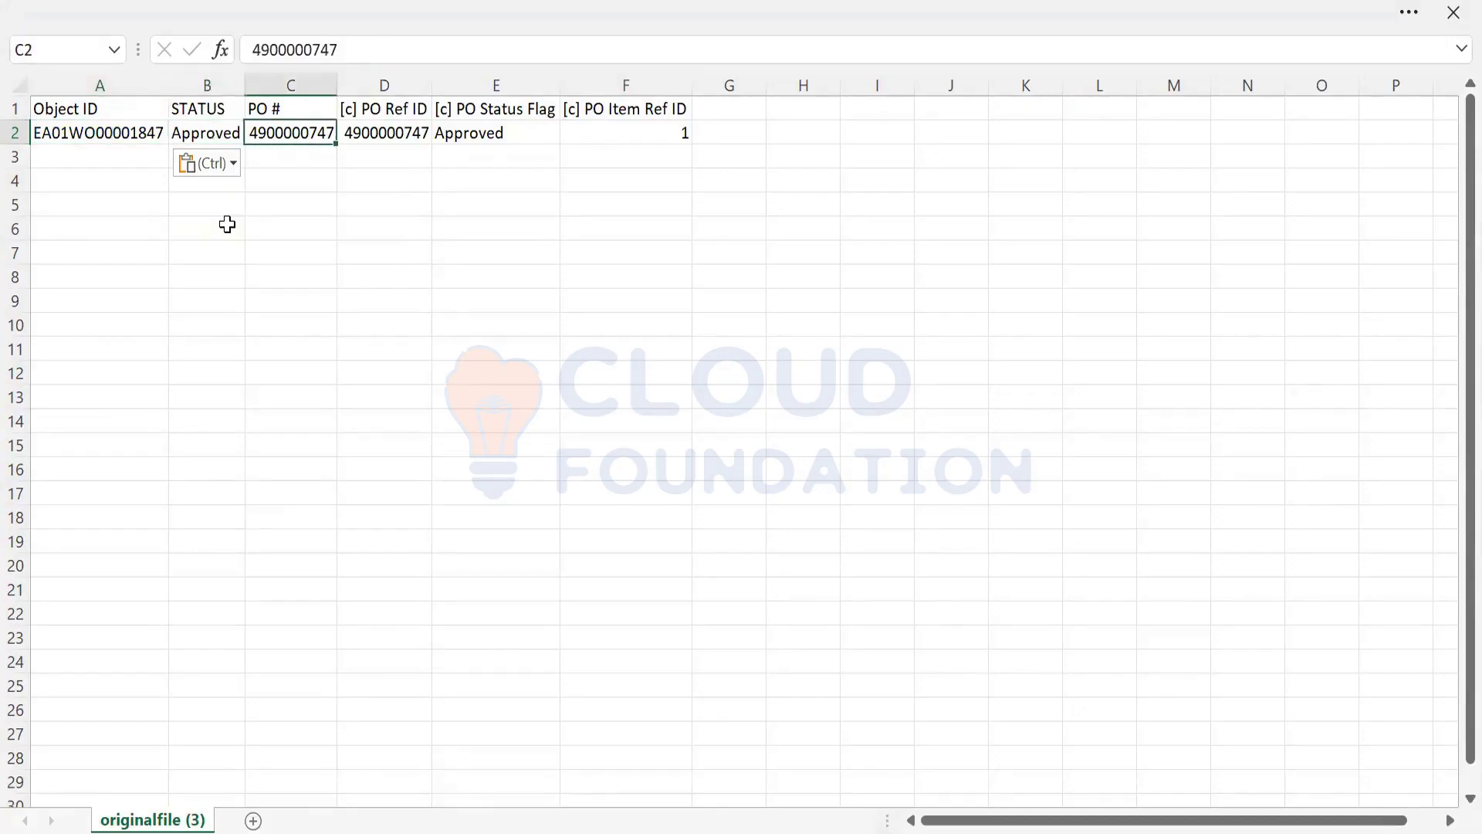
left_click(395, 44)
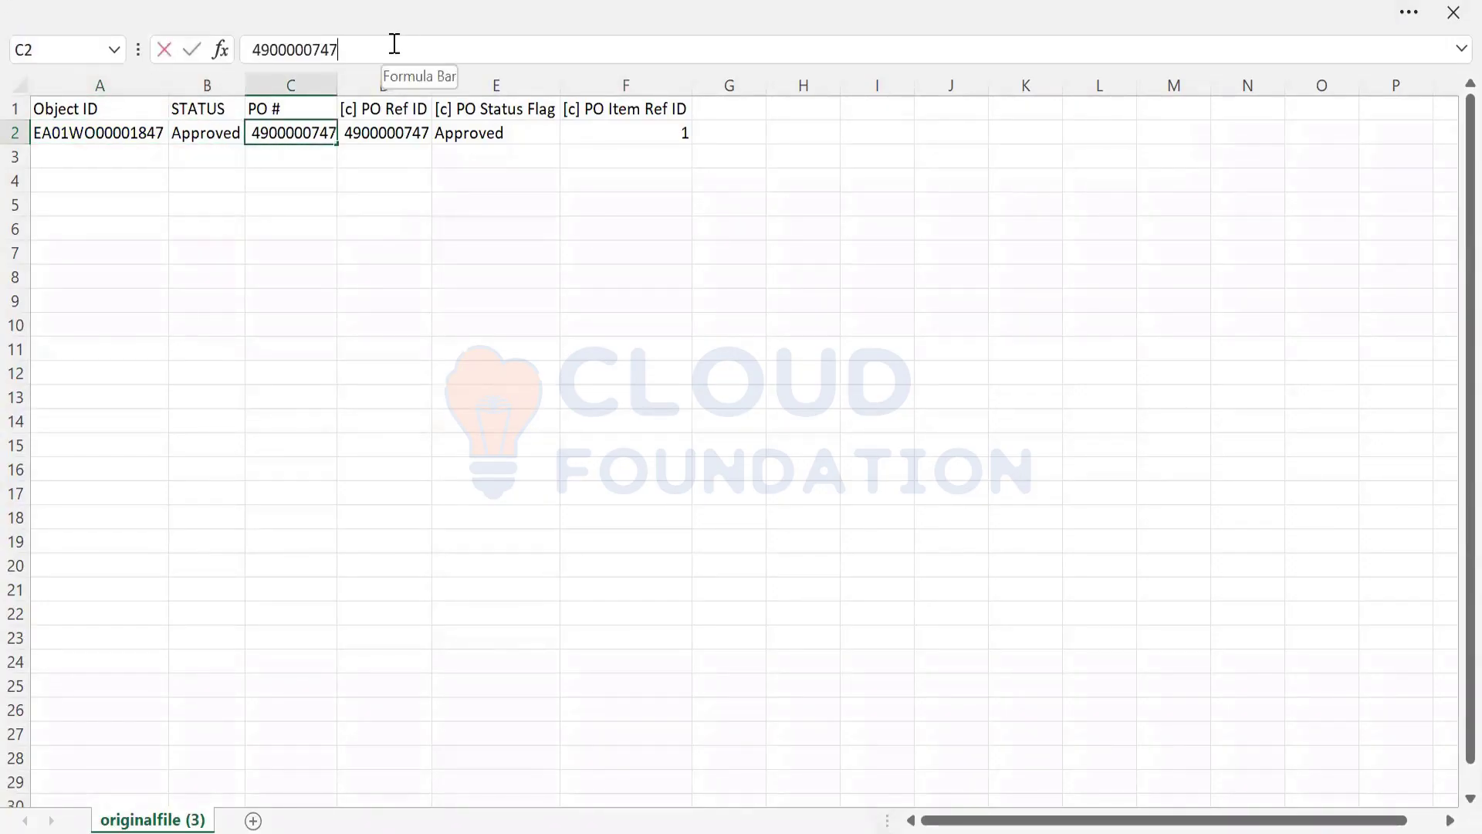
key("BackSpace")
key("BackSpace")
type("50")
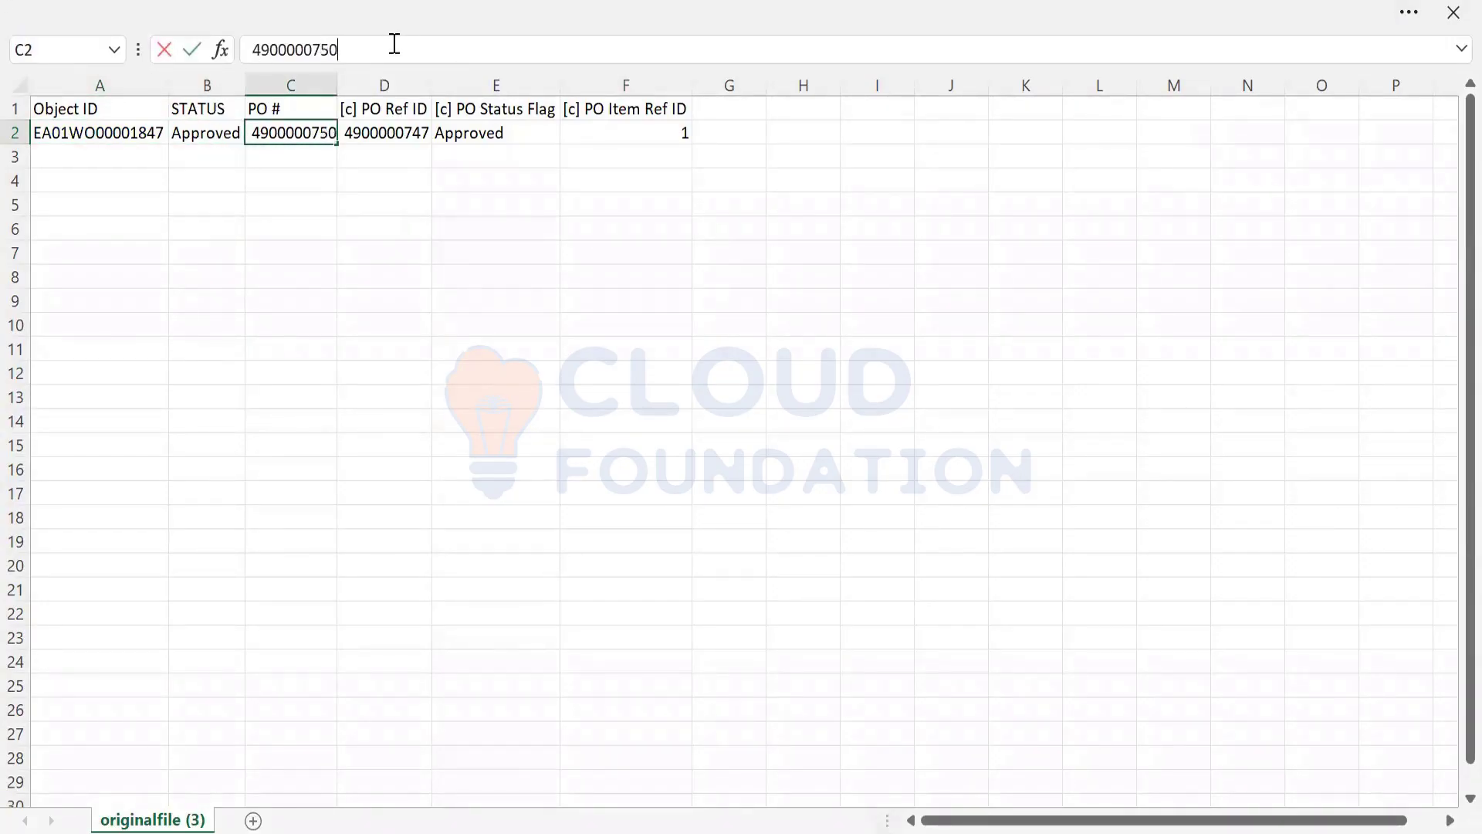
Change the last two digits of the PO Ref ID in cell D2 to 50 and commit the entry
left_click(414, 139)
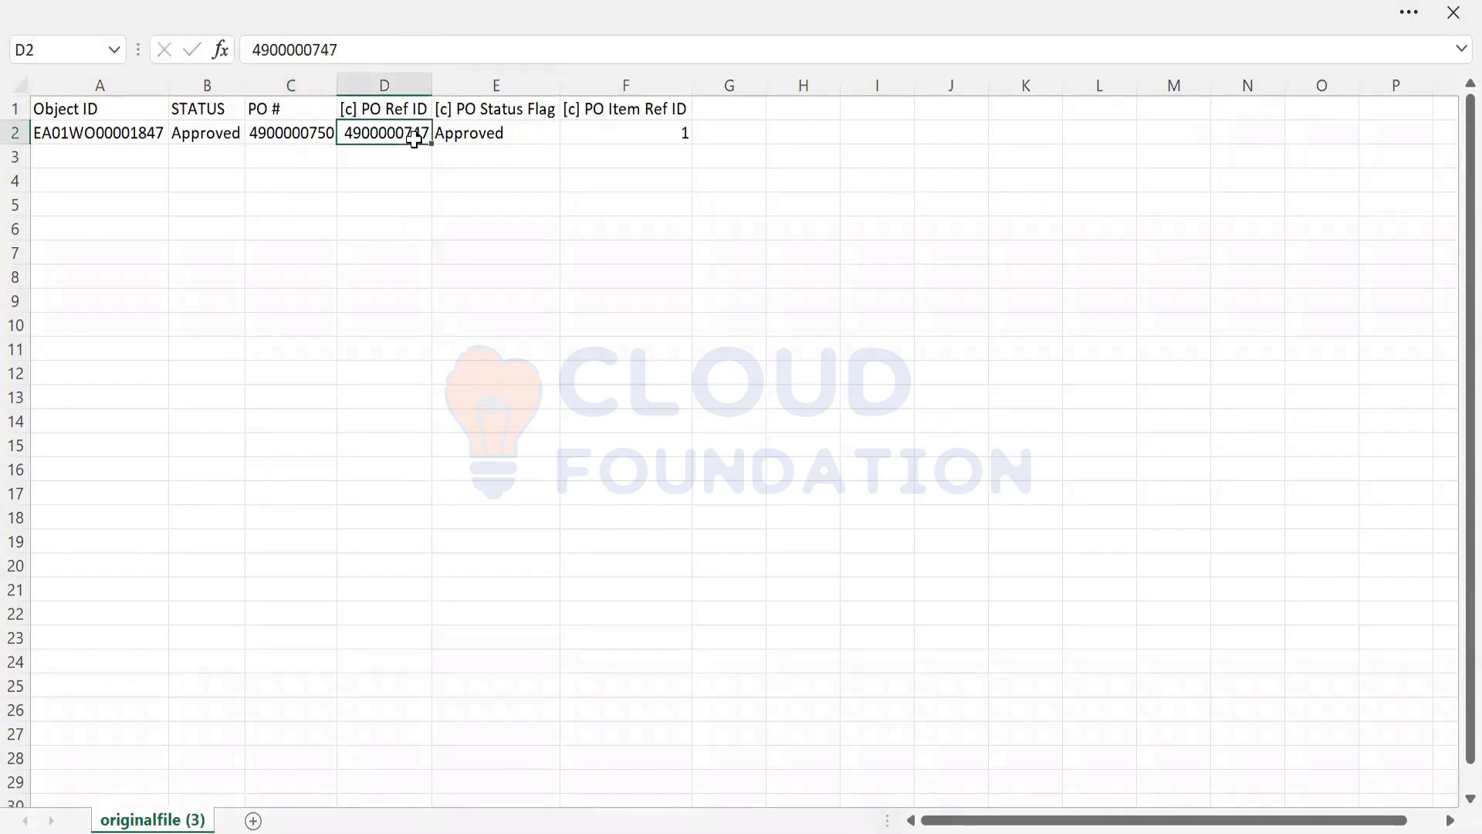
left_click(377, 51)
key("BackSpace")
key("BackSpace")
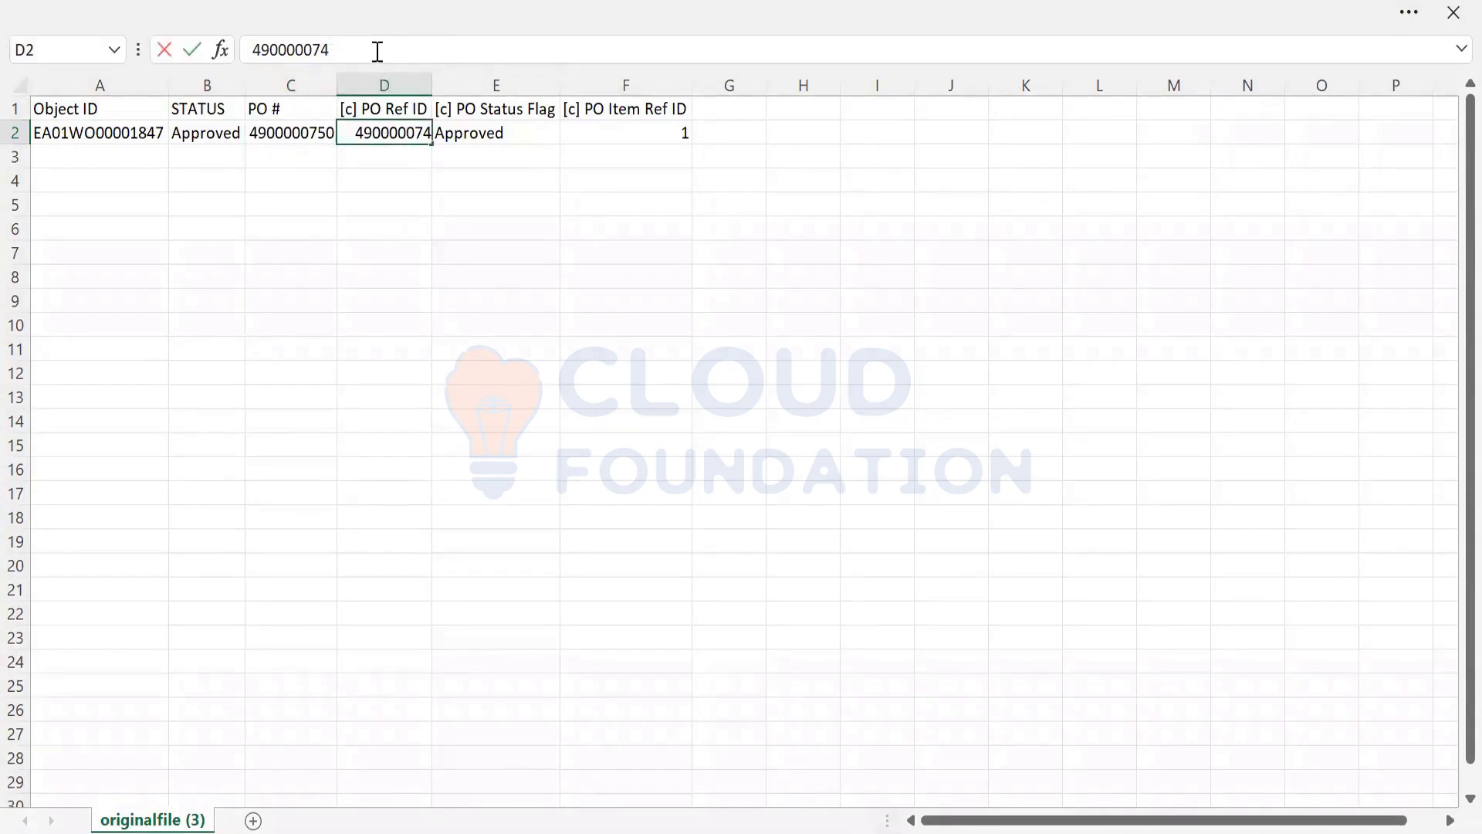
type("50")
left_click(550, 136)
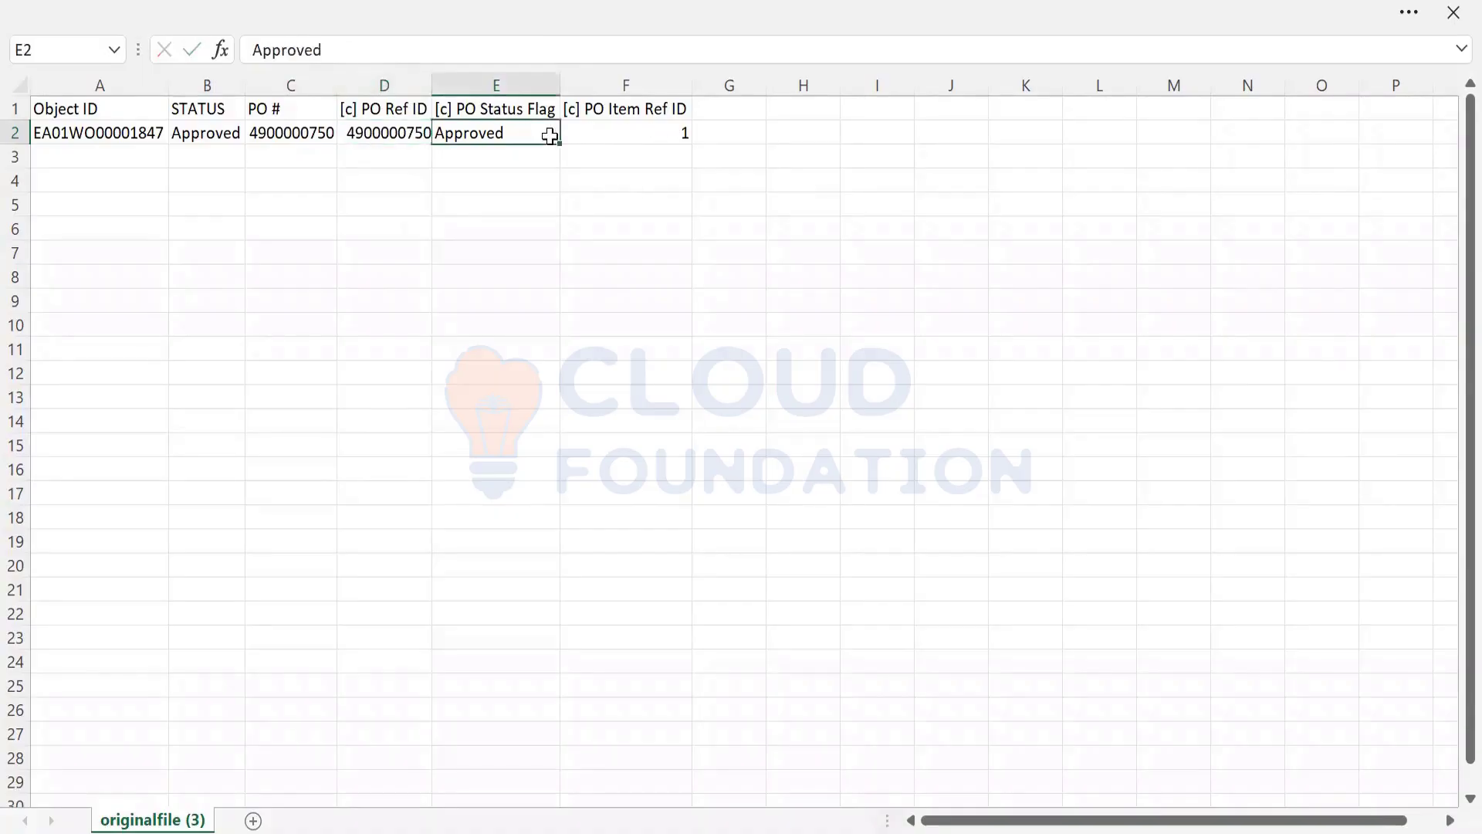
Set the PO Item Ref ID in cell F2 to 2
left_click(599, 132)
type("2")
left_click(403, 278)
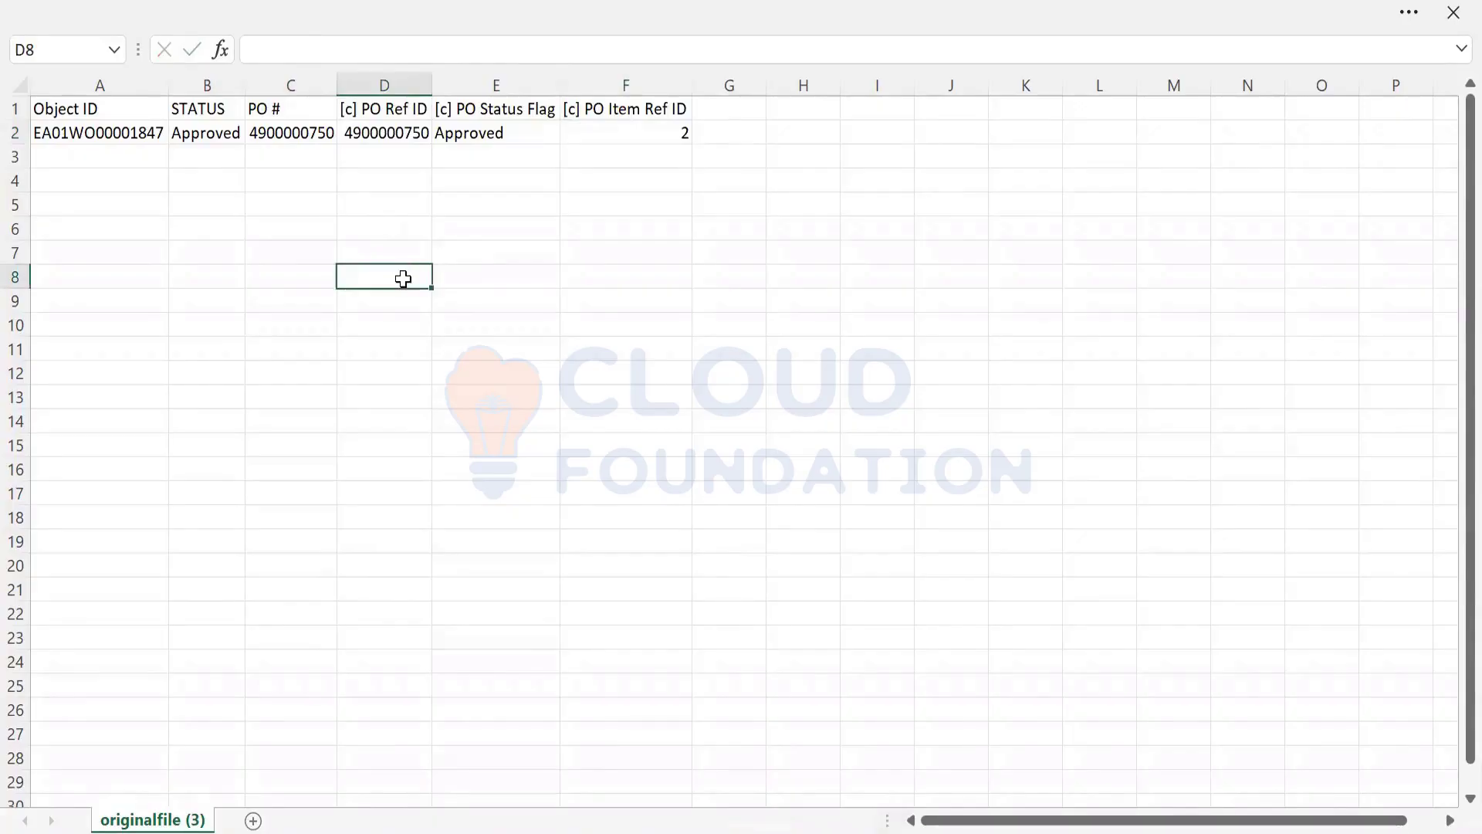
Switch to Fieldglass in Chrome and open Upload Data from the Integration section of Admin Configuration
key("alt+Tab")
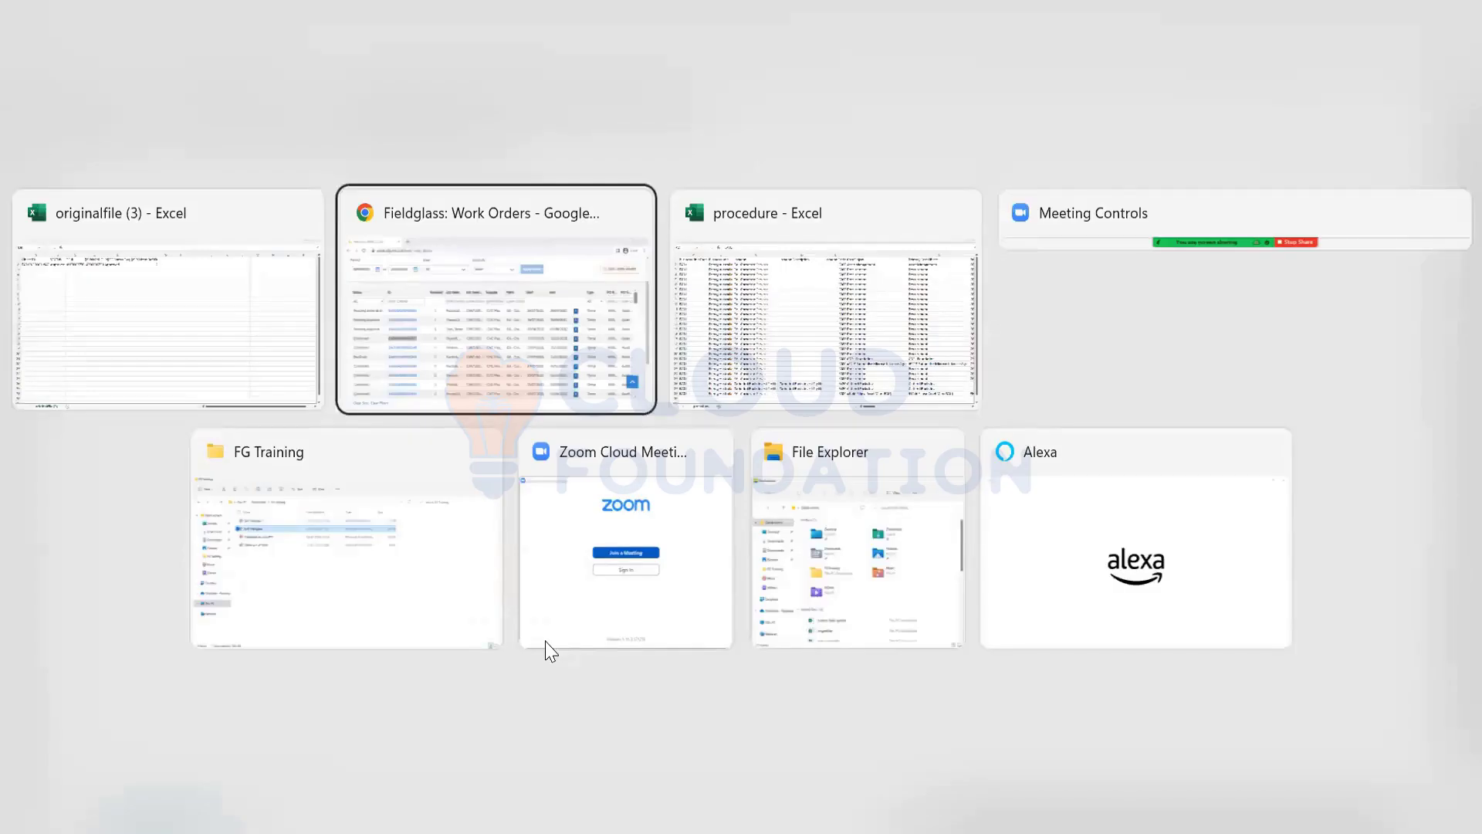
scroll(1449, 203, "up", 1)
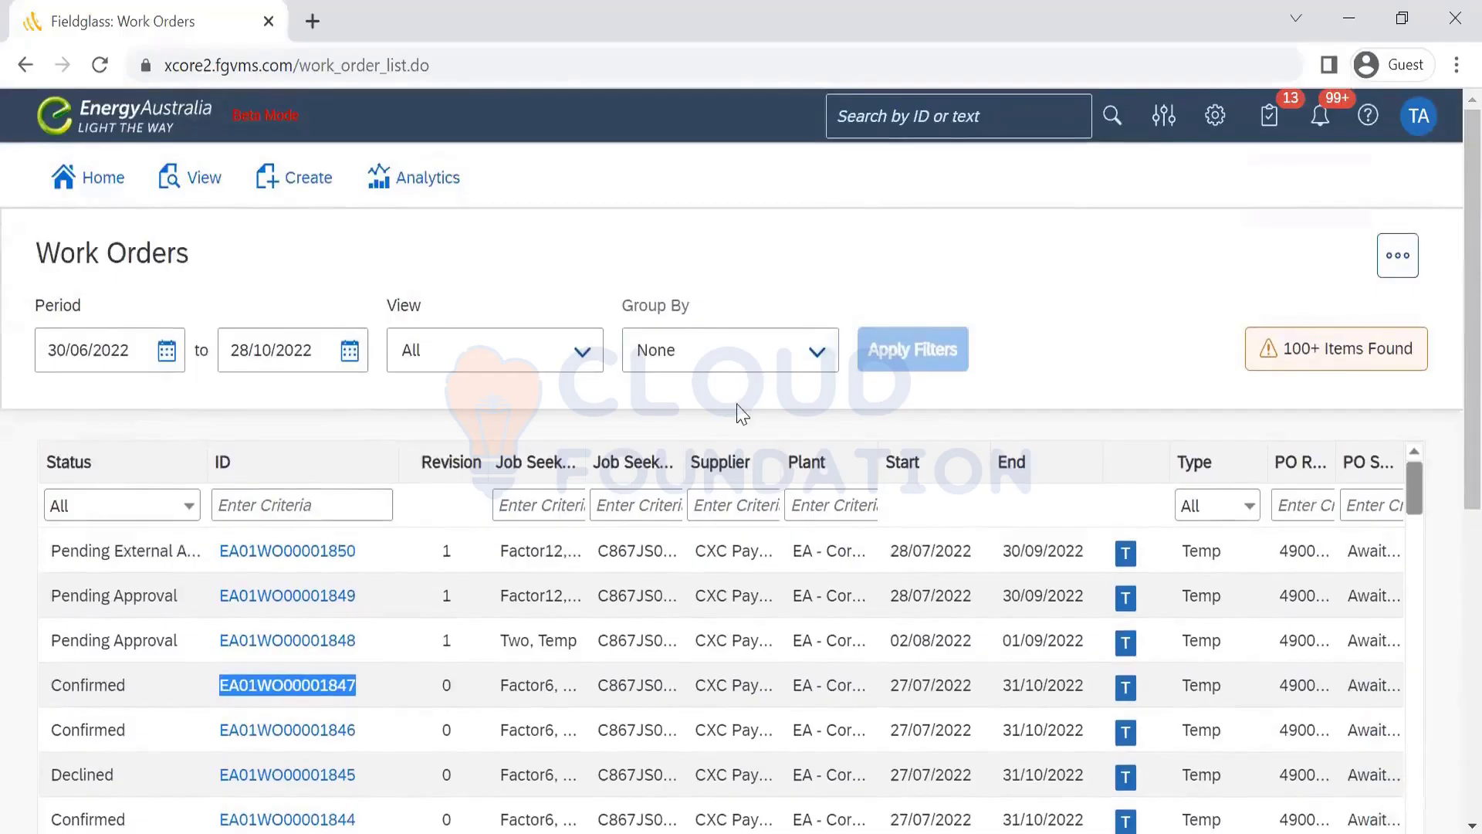
left_click(1216, 118)
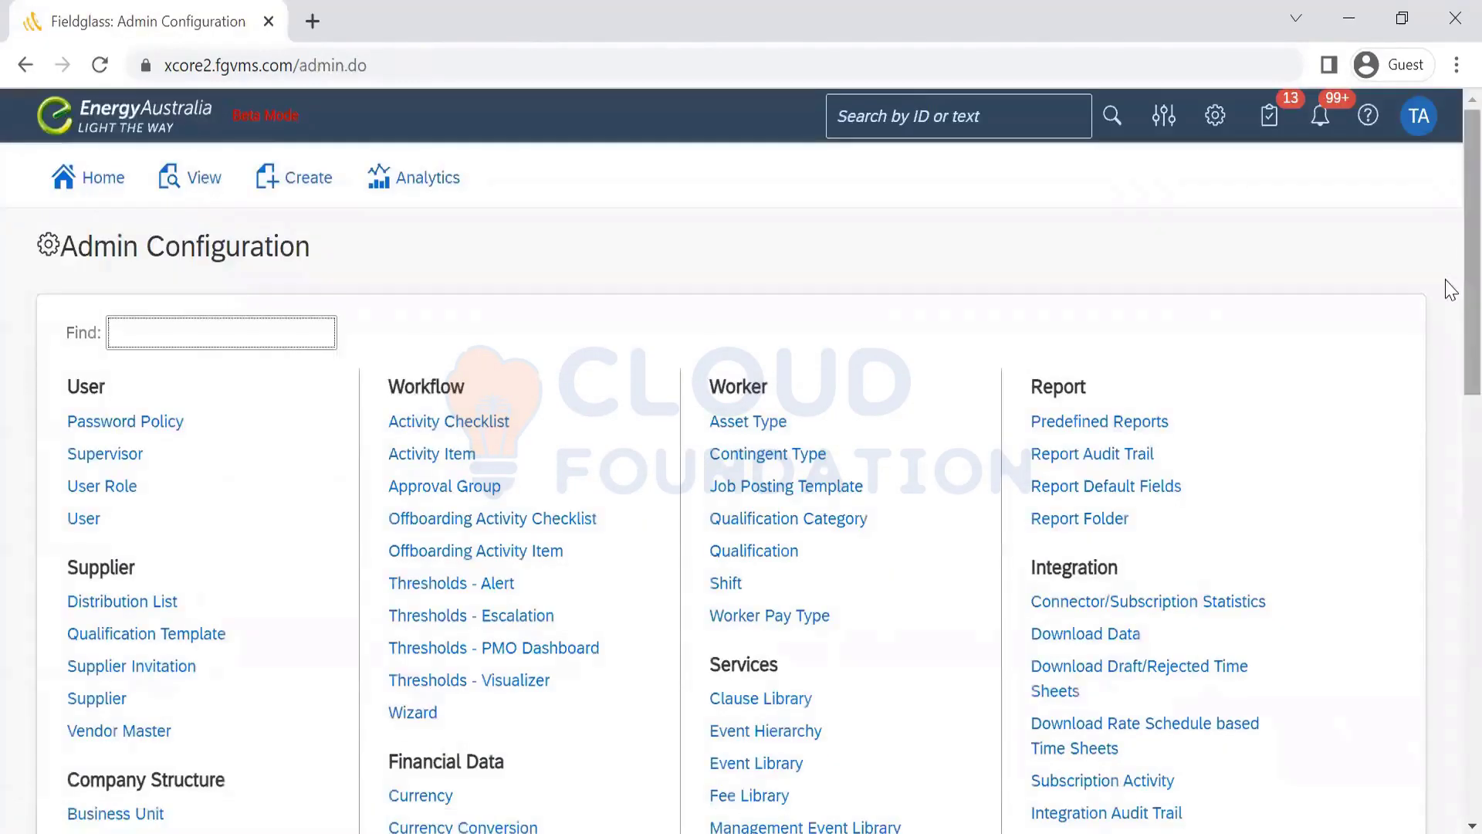
scroll(1448, 301, "down", 5)
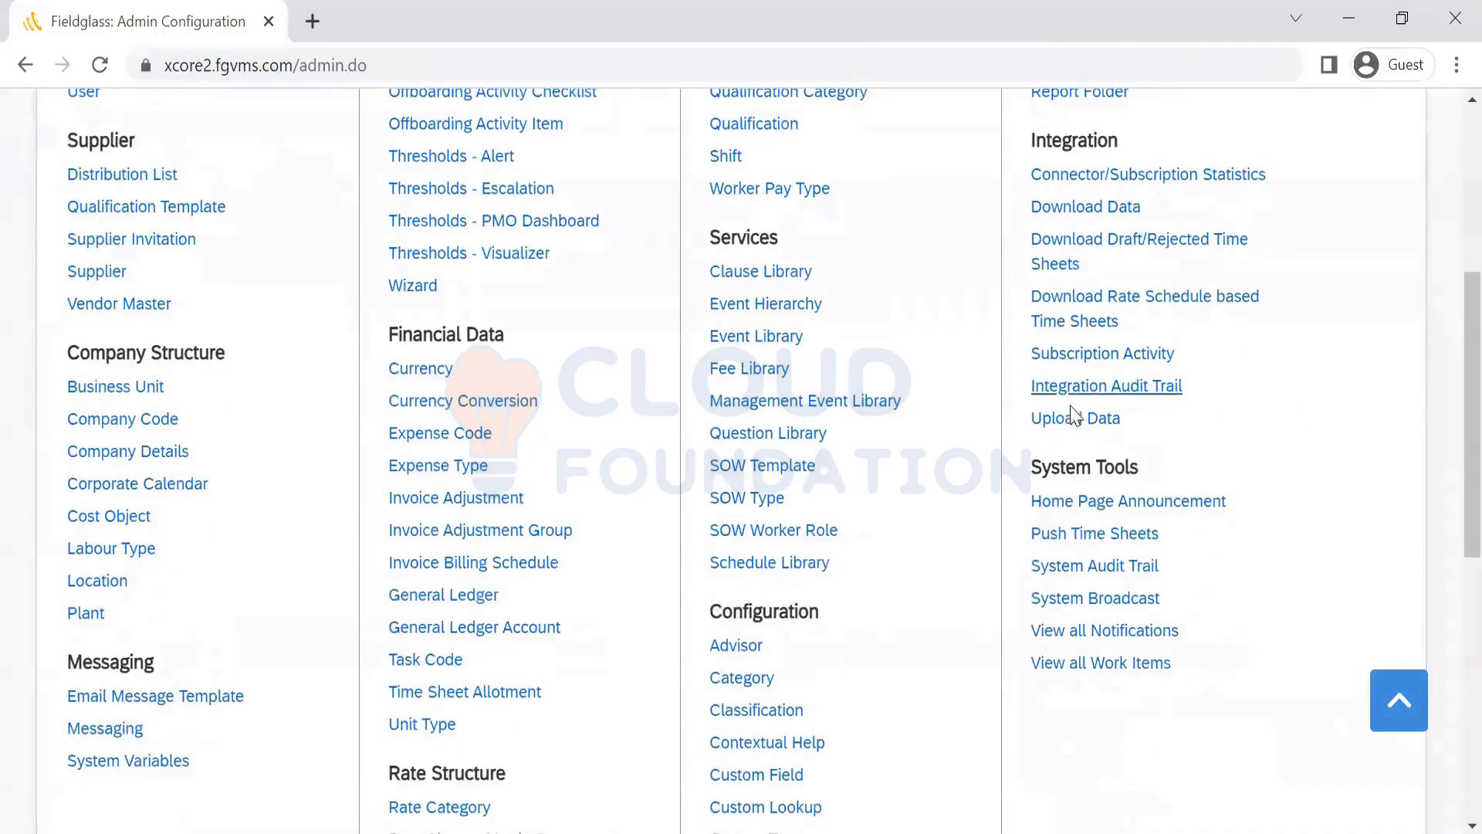
left_click(1075, 417)
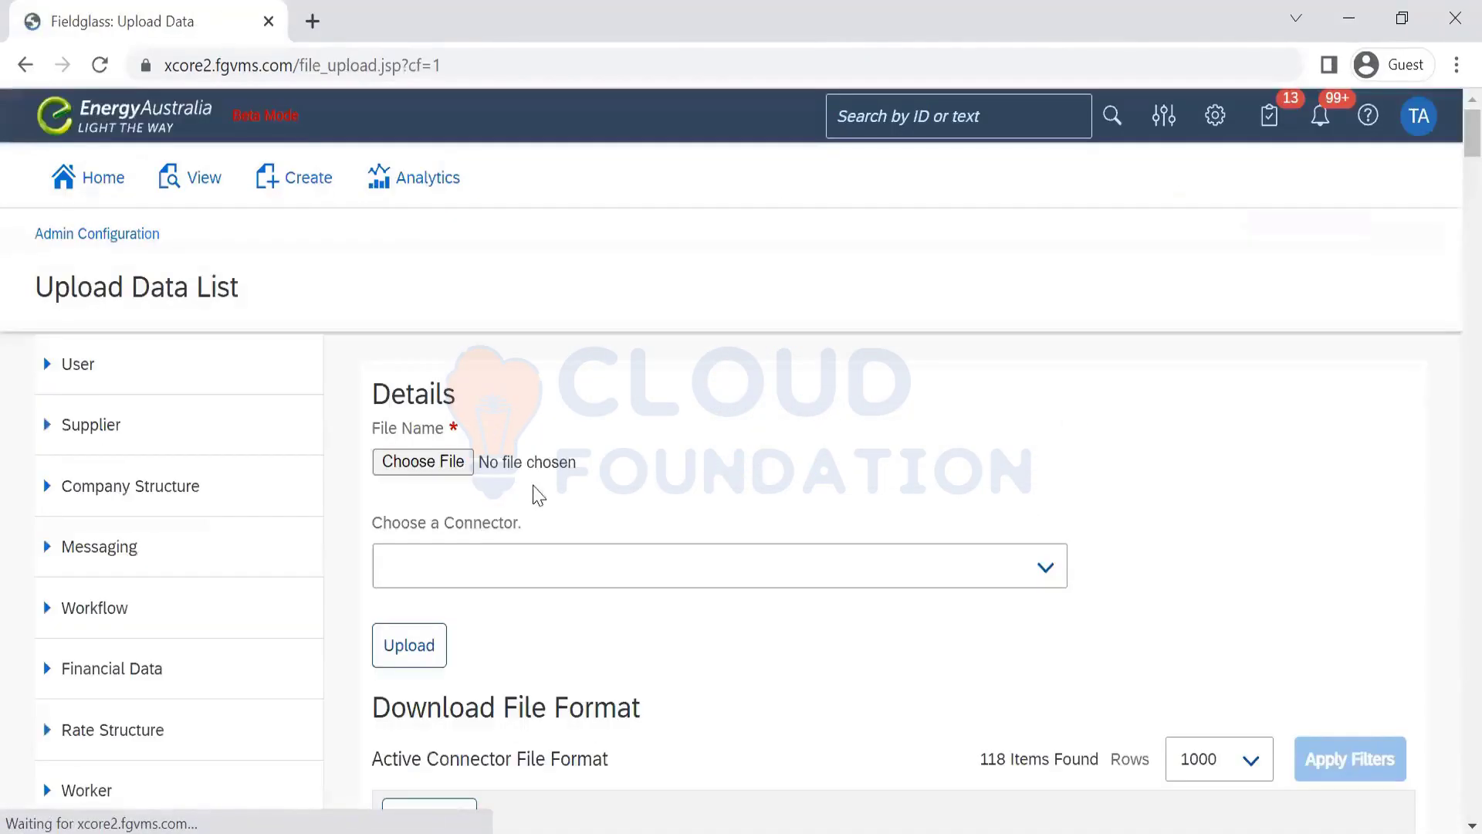
Choose originalfile (3) from the Downloads folder as the file to upload
left_click(429, 474)
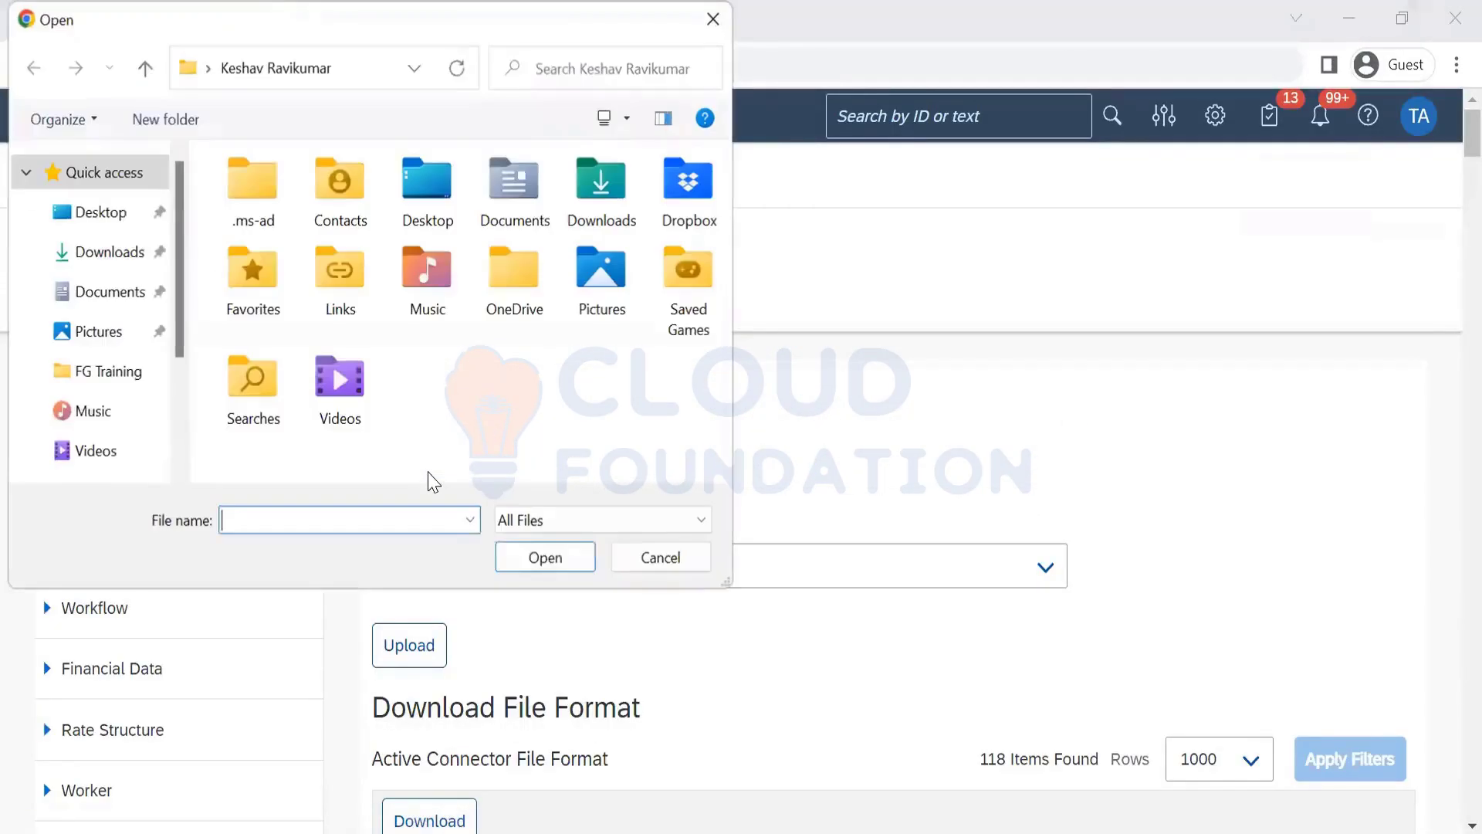
left_click(103, 268)
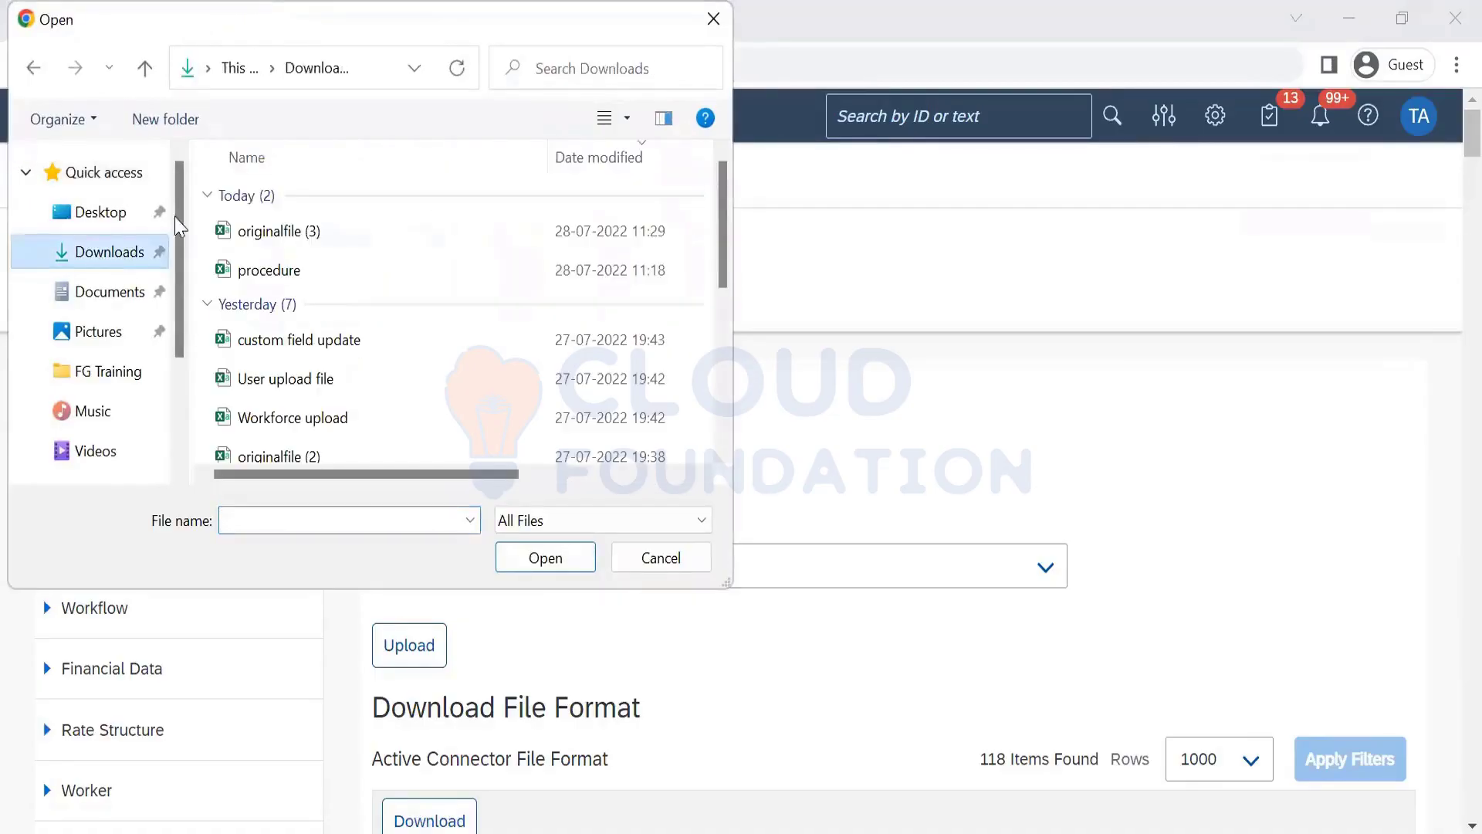
left_click(281, 232)
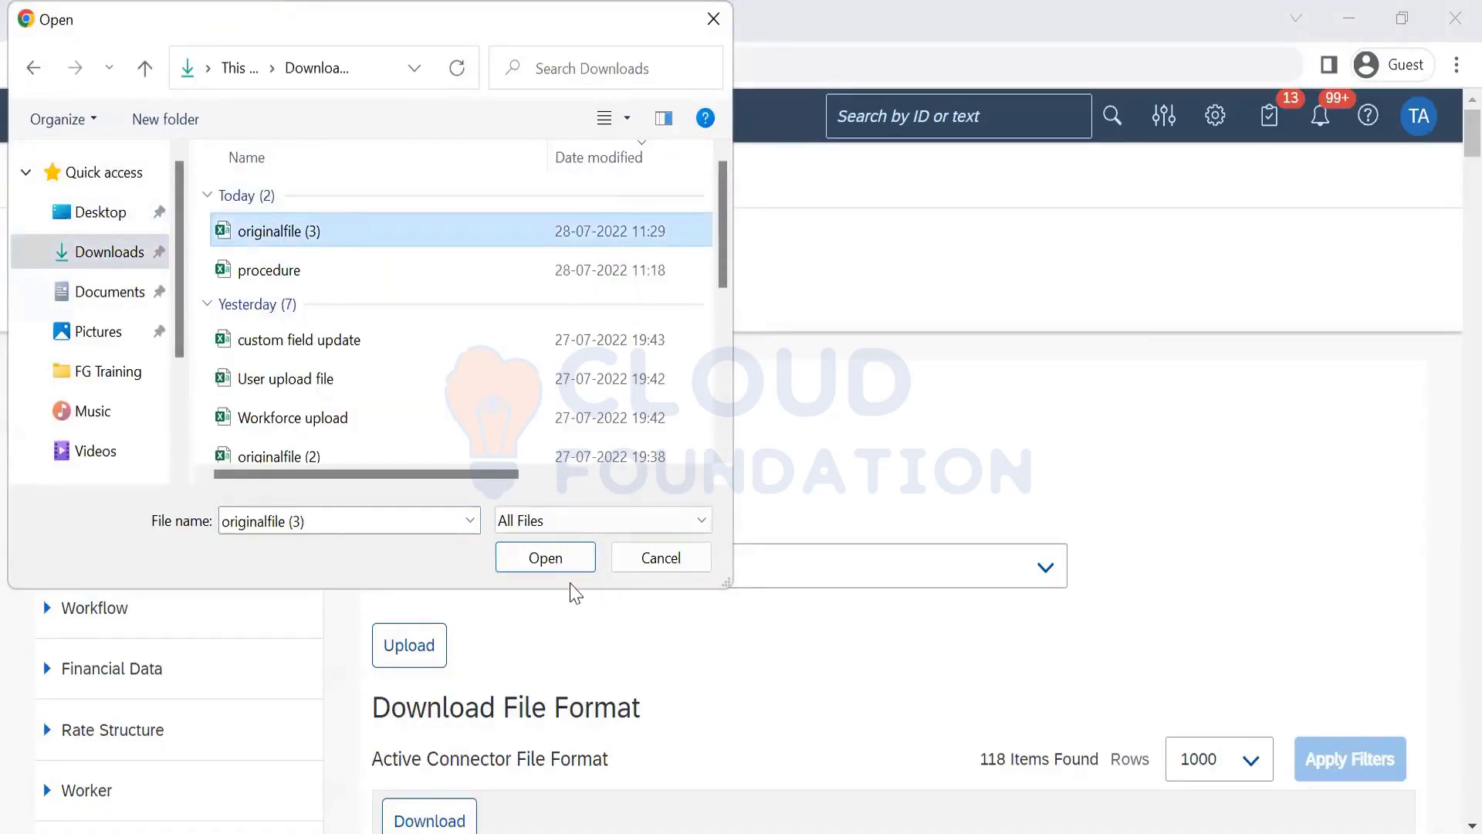
left_click(554, 570)
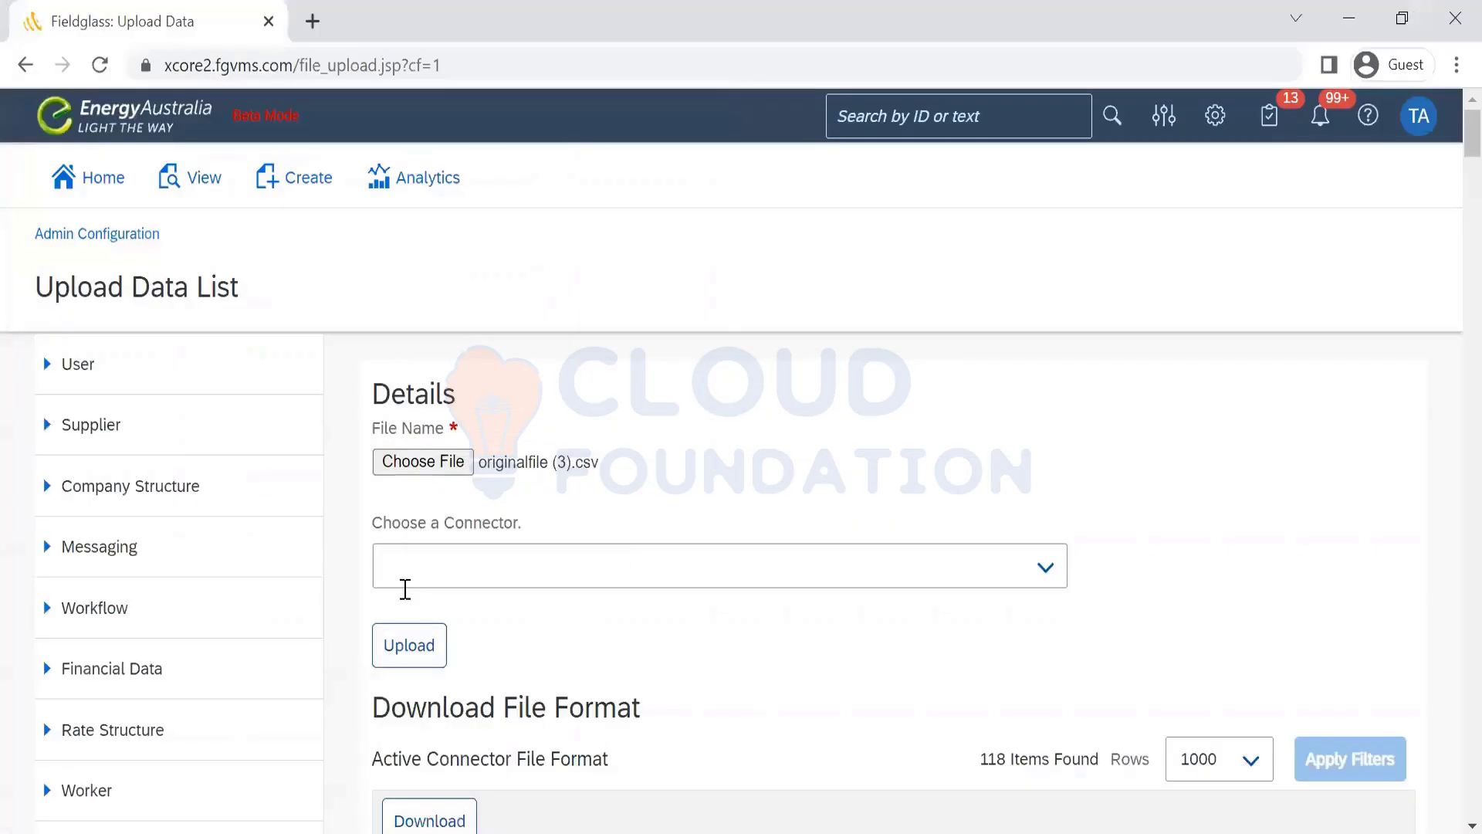
Select the Standard_PO_Response_Upload (API-A-V1.0) connector and upload the chosen file
left_click(634, 558)
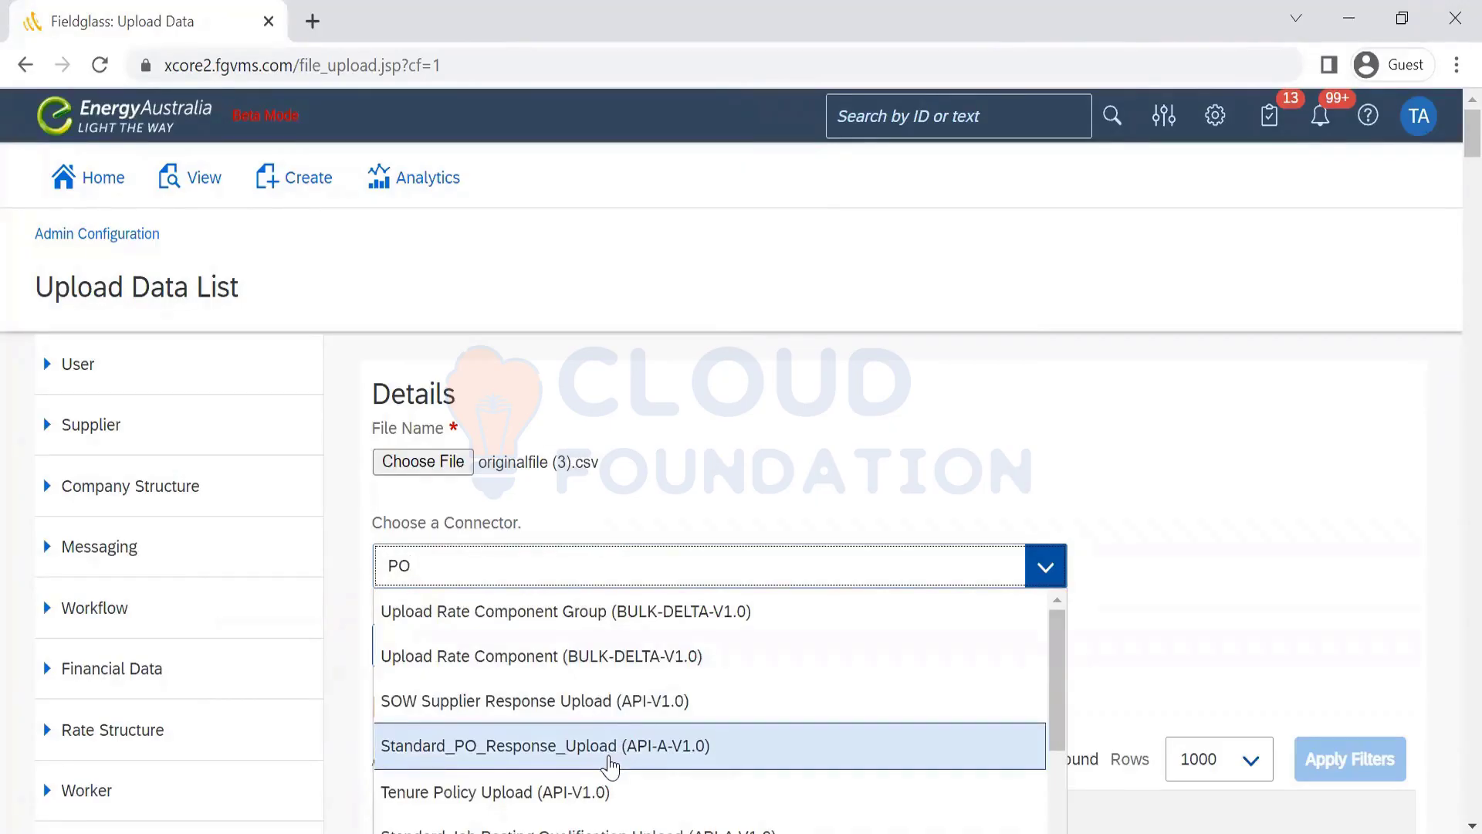
left_click(612, 748)
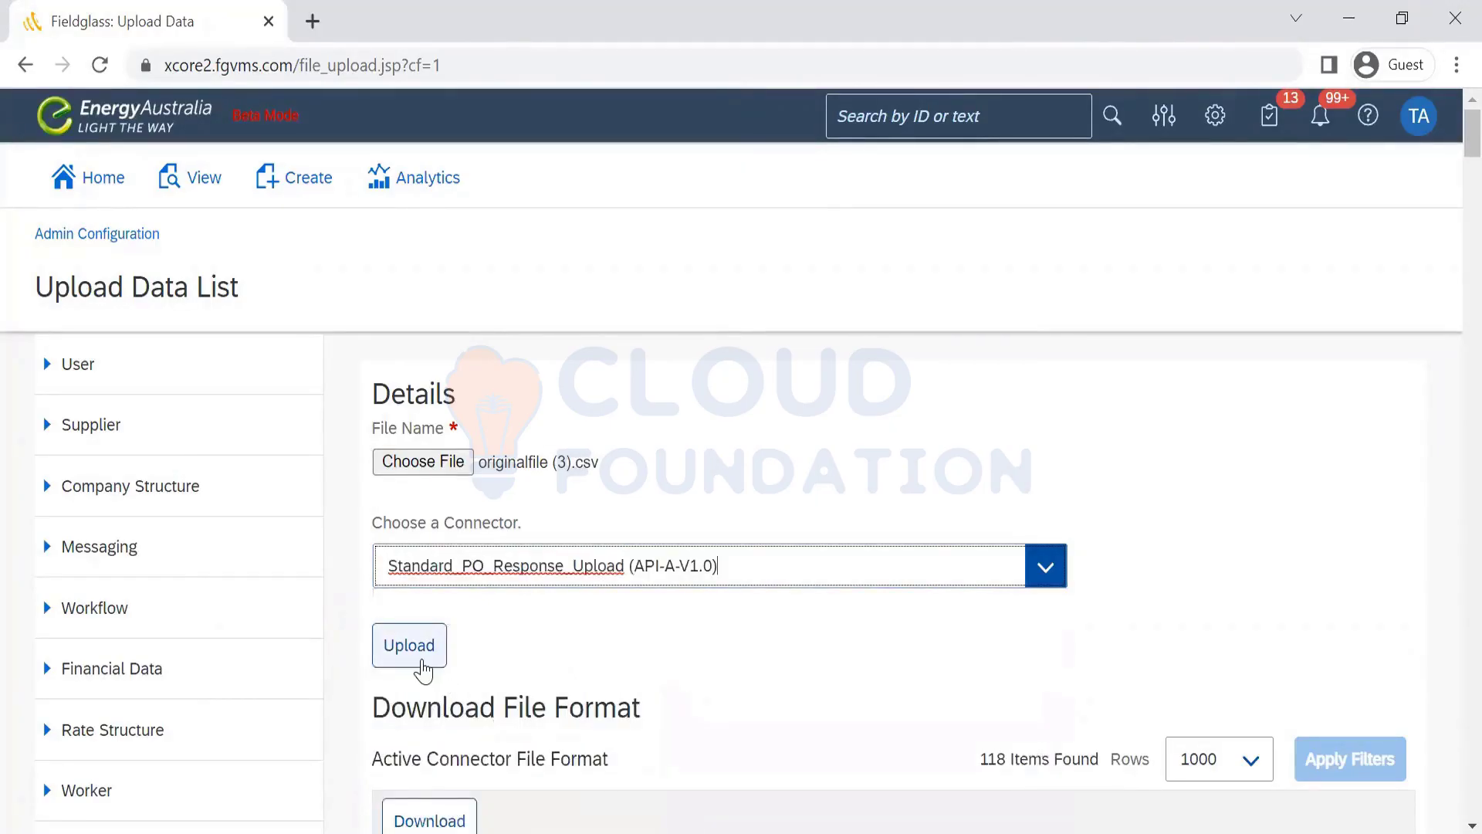
left_click(409, 646)
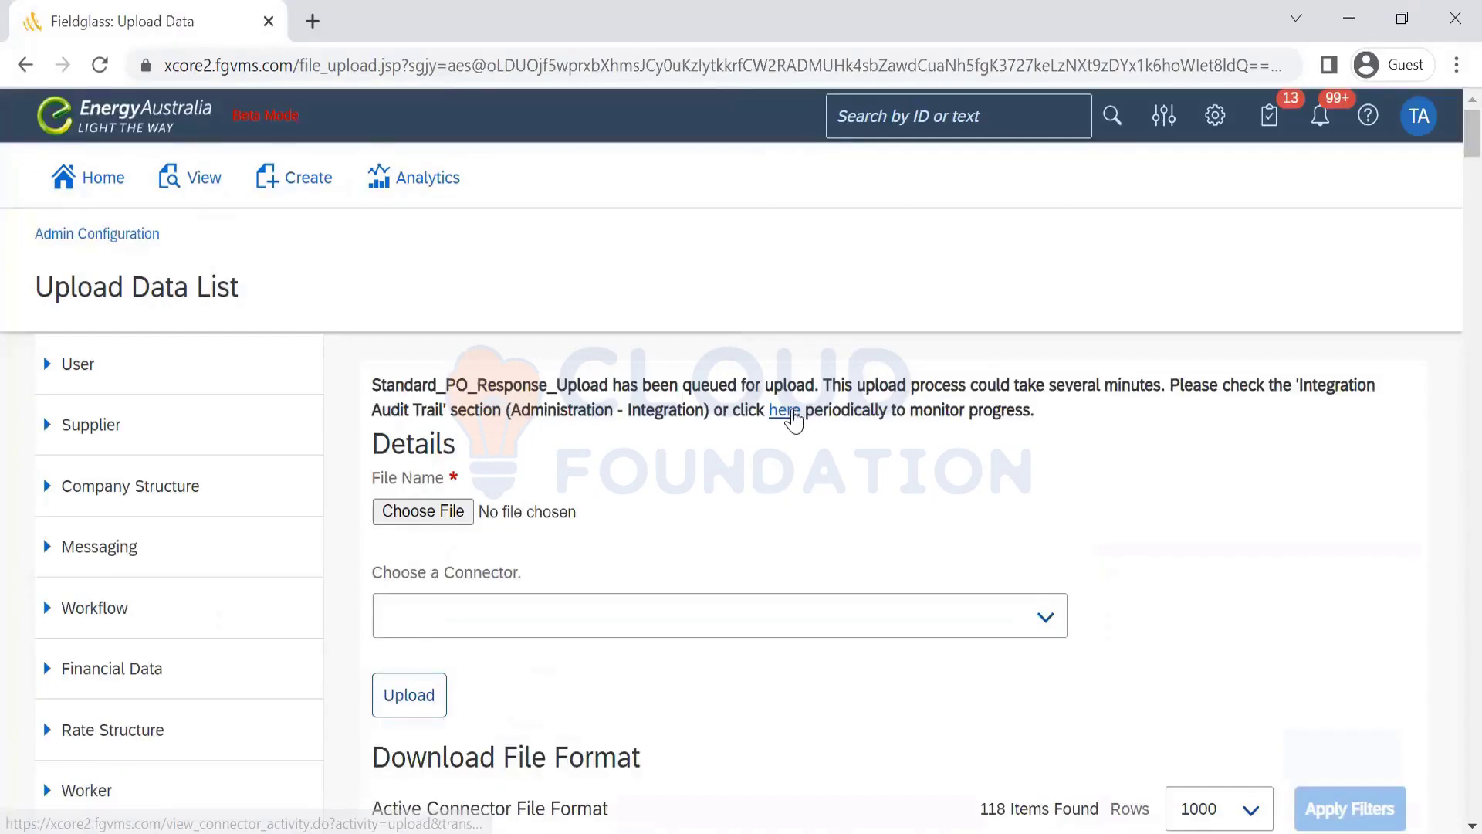
Open the Integration Audit Trail for the queued upload and narrow the Type and Version columns to reveal the status columns
left_click(785, 411)
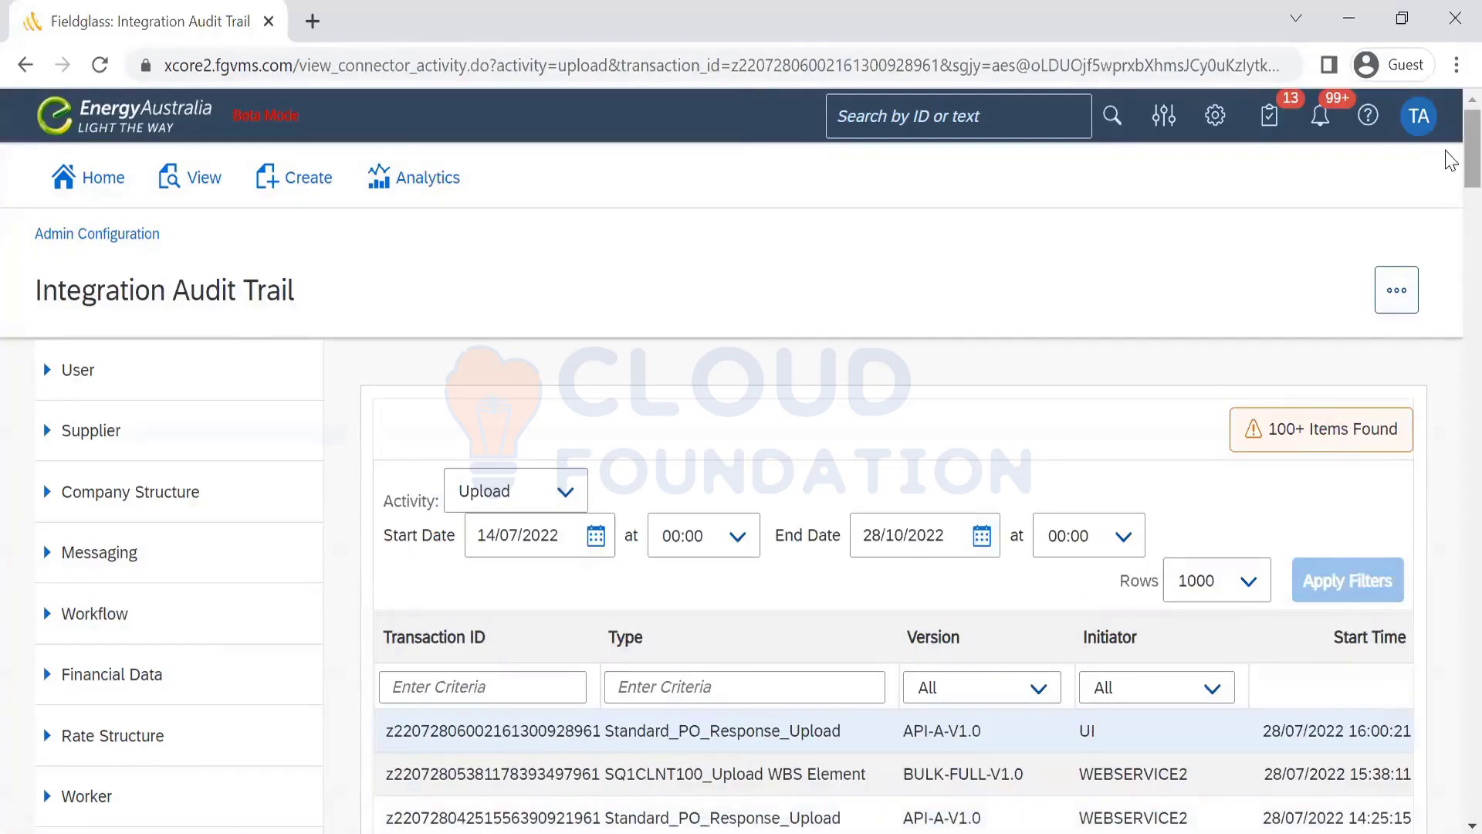
scroll(1451, 231, "down", 10)
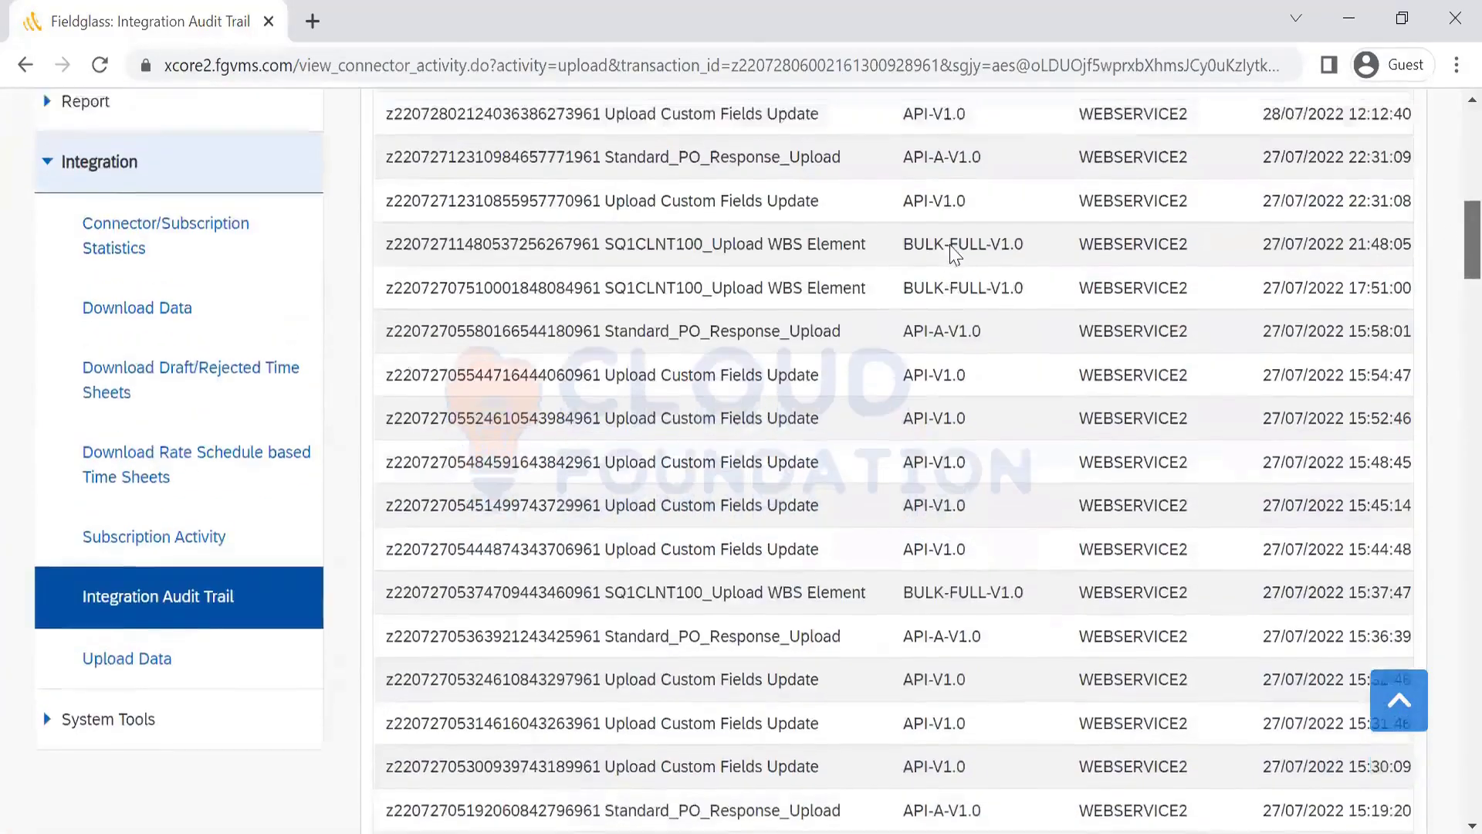
scroll(911, 245, "up", 3)
scroll(911, 245, "up", 1)
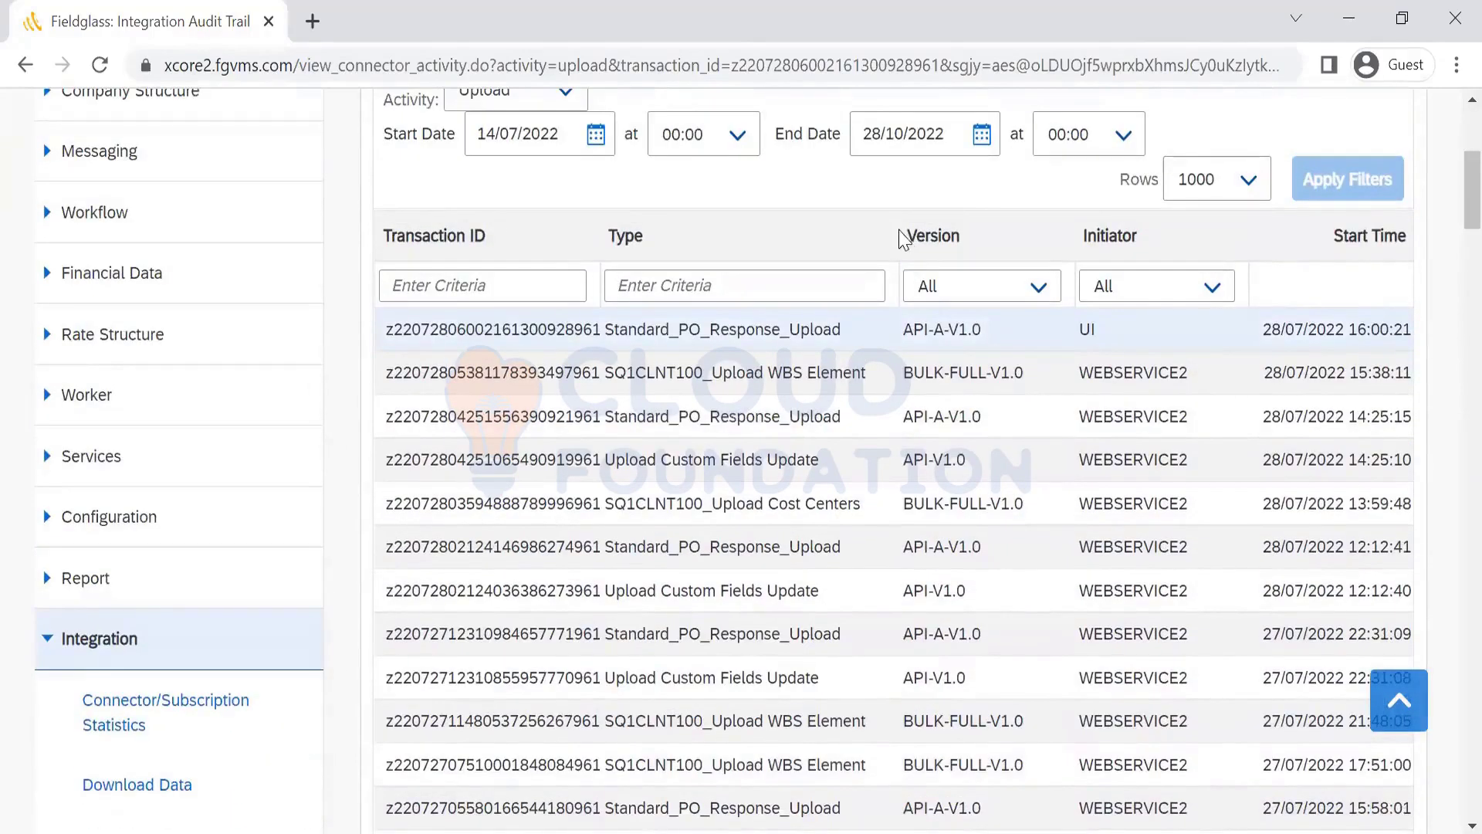
left_click_drag(893, 231, 735, 244)
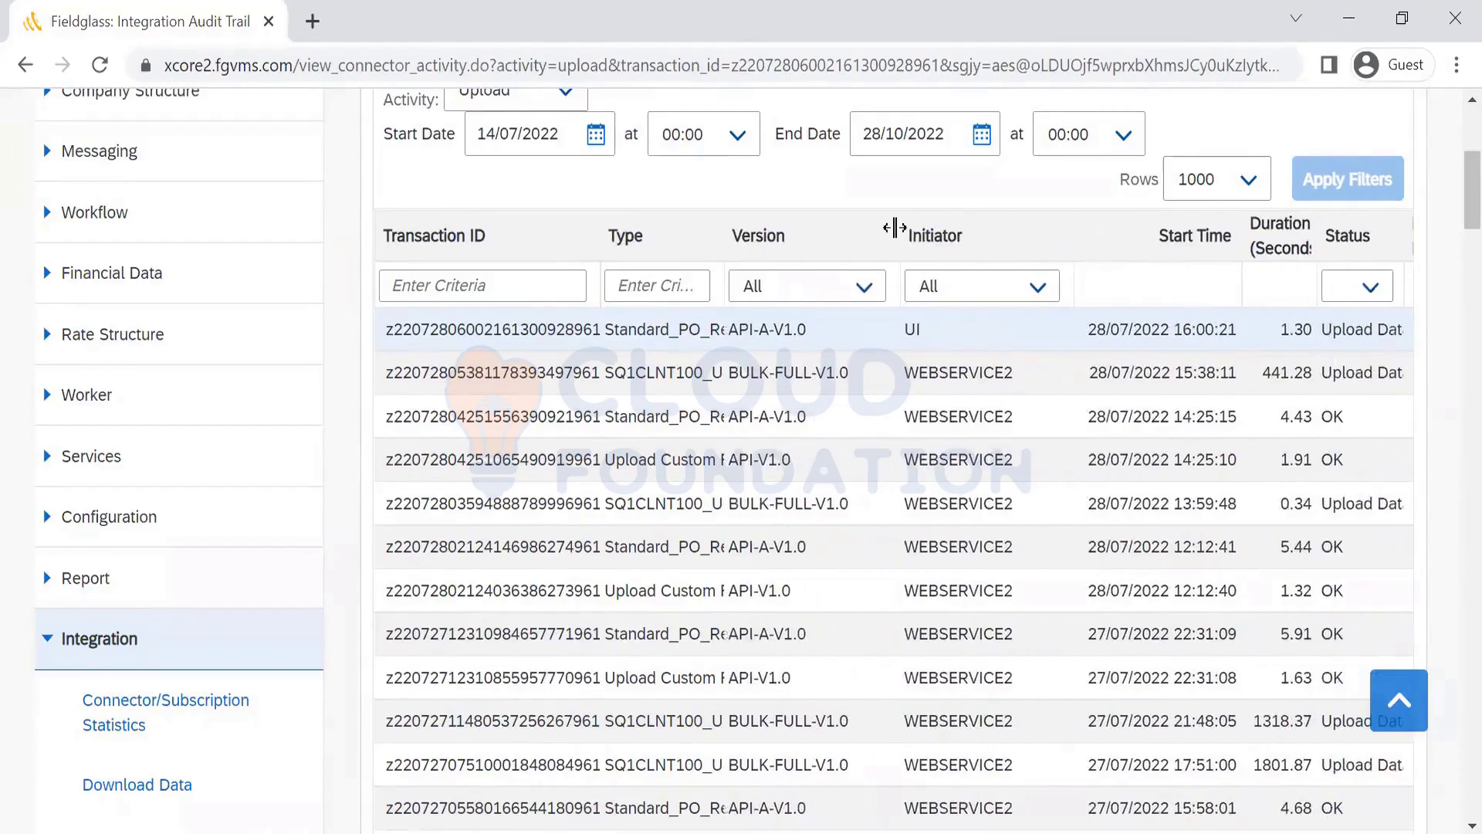
left_click_drag(893, 228, 821, 234)
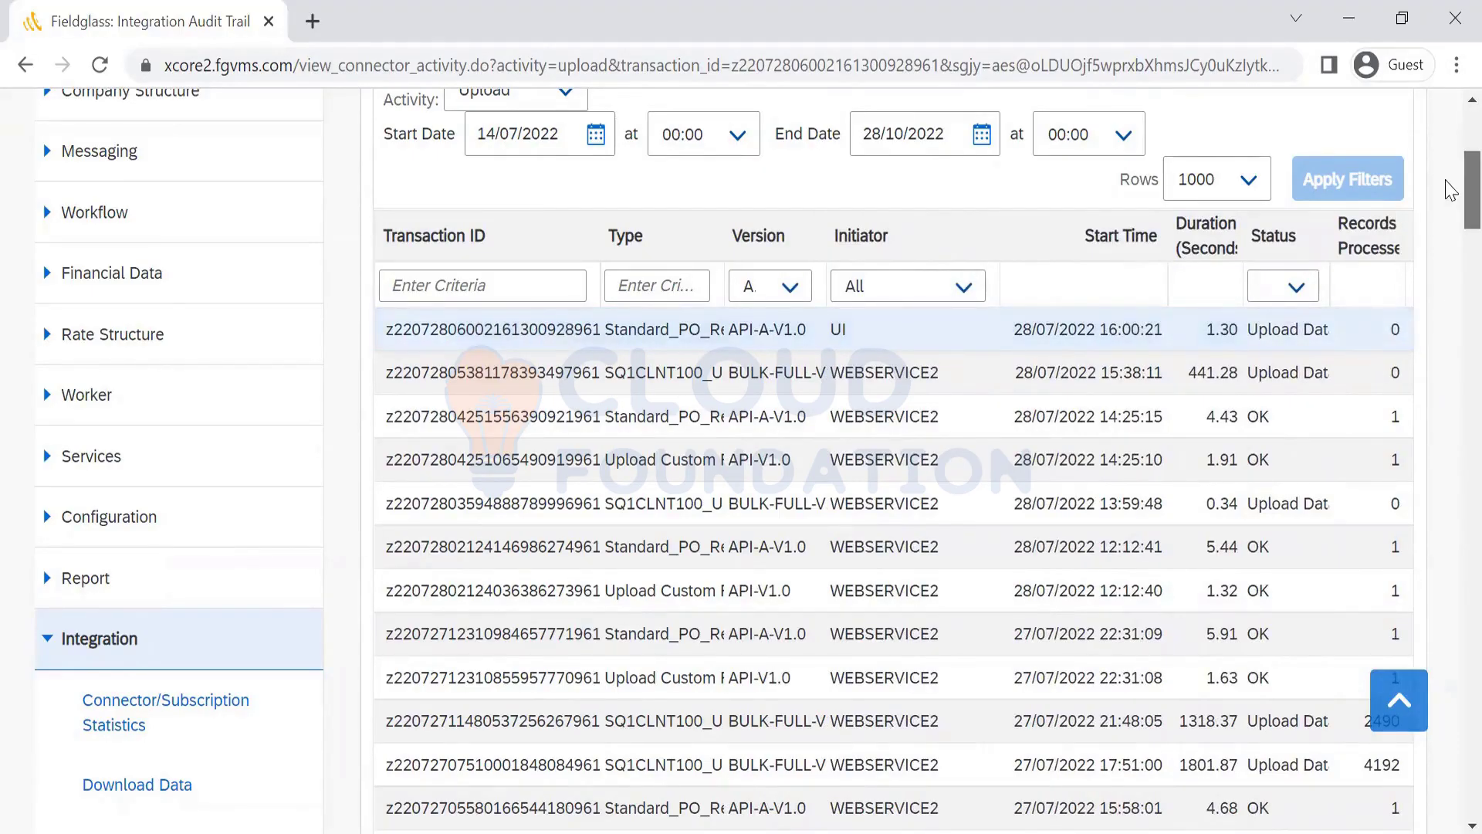
Examine the server status, server message and record details of the Standard_PO_Response_Upload transaction
scroll(1449, 228, "down", 15)
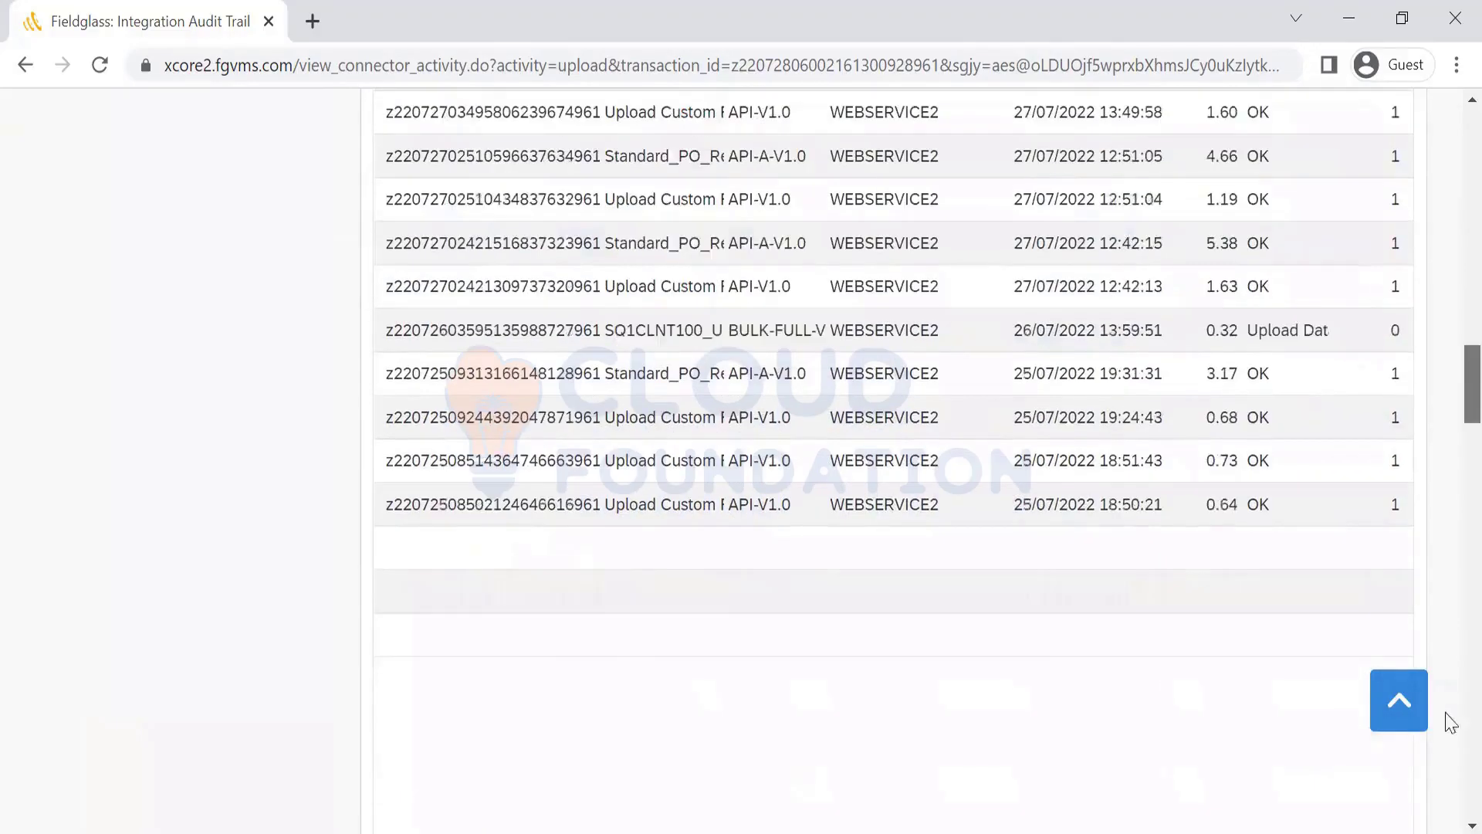
scroll(1449, 748, "down", 10)
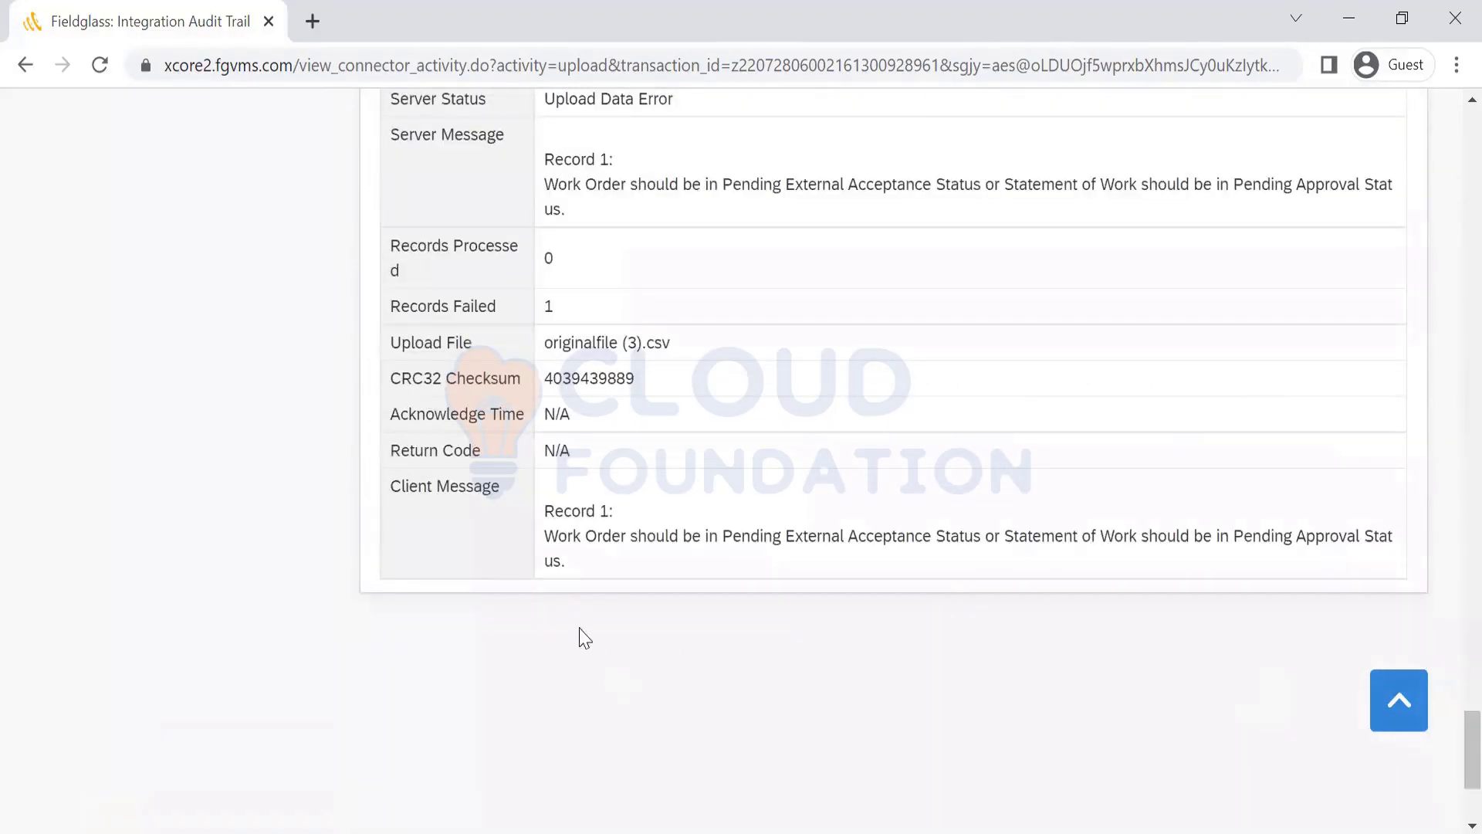
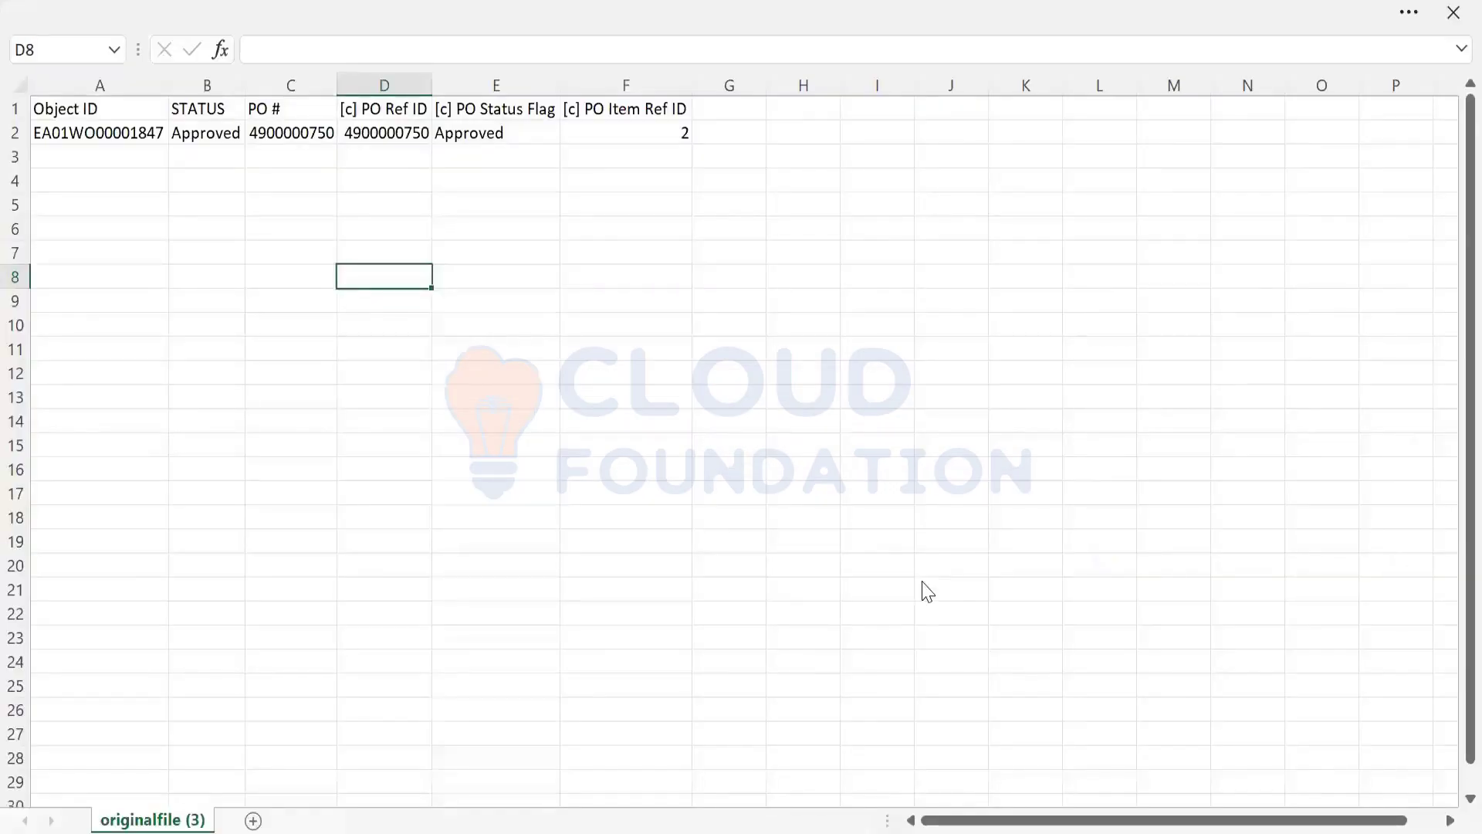
key("alt+Tab")
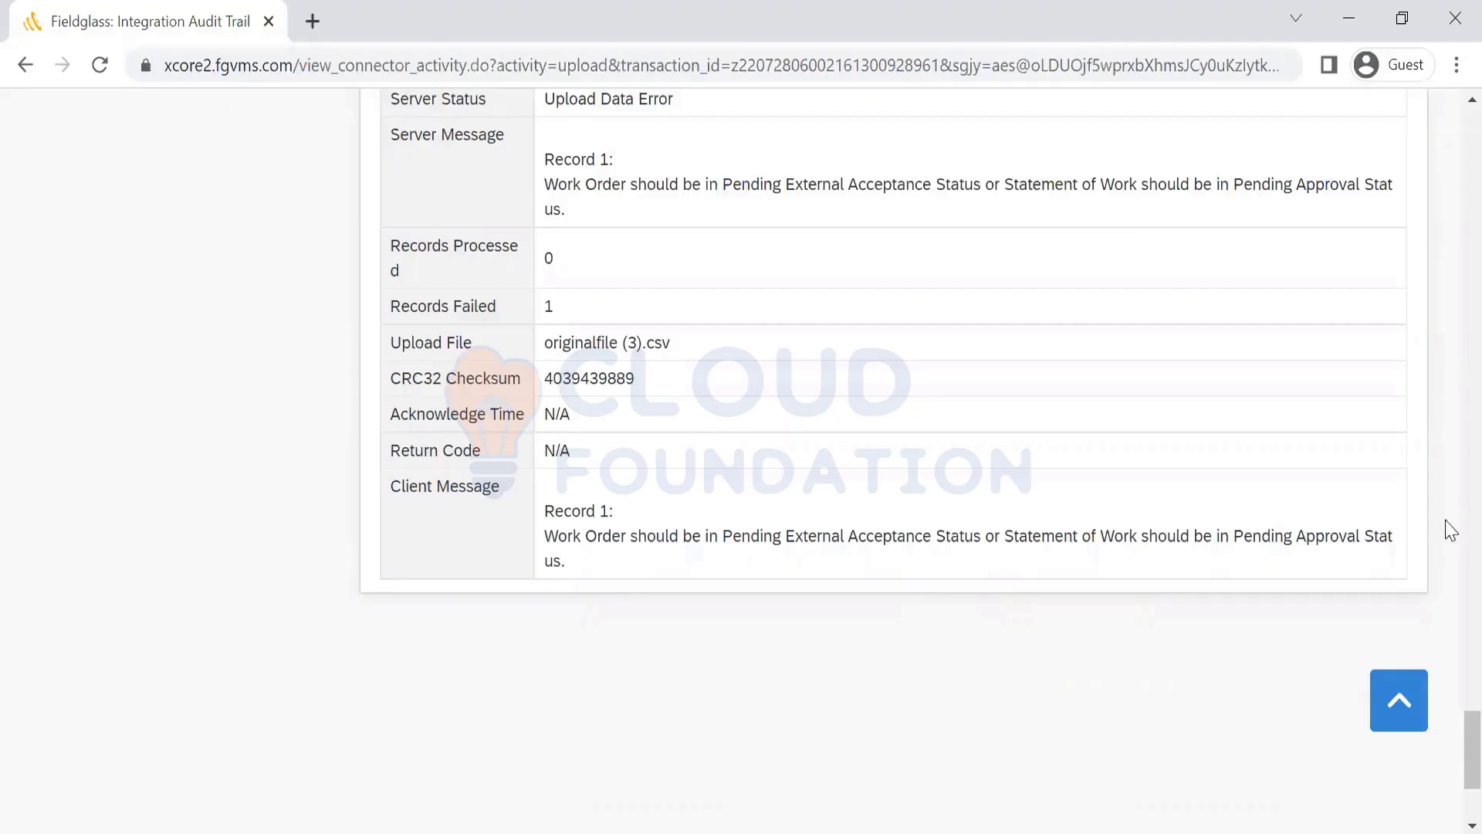
Open the Workers list and look through its entries
left_click_drag(1469, 732, 1469, 45)
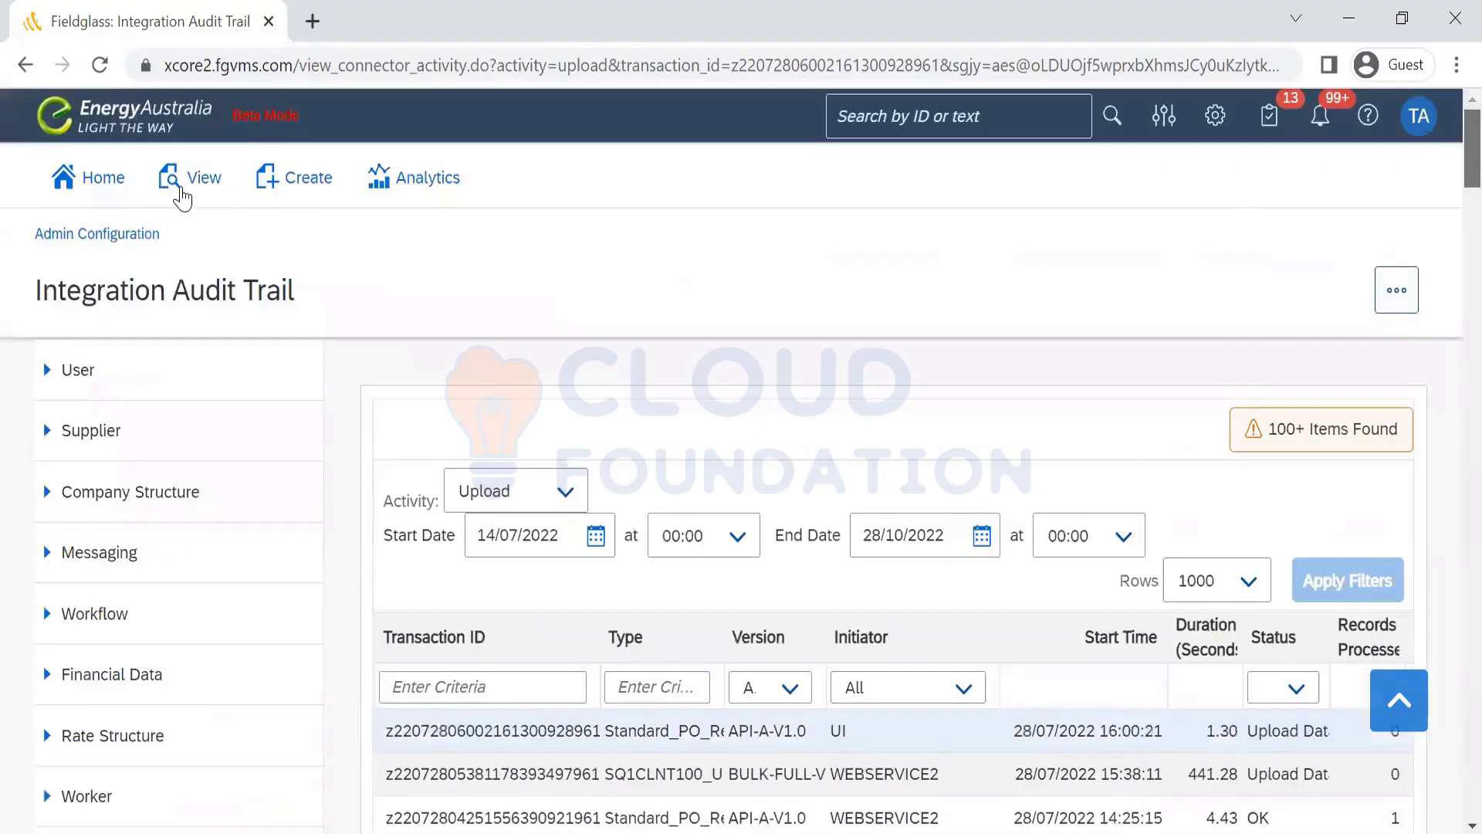
left_click(185, 186)
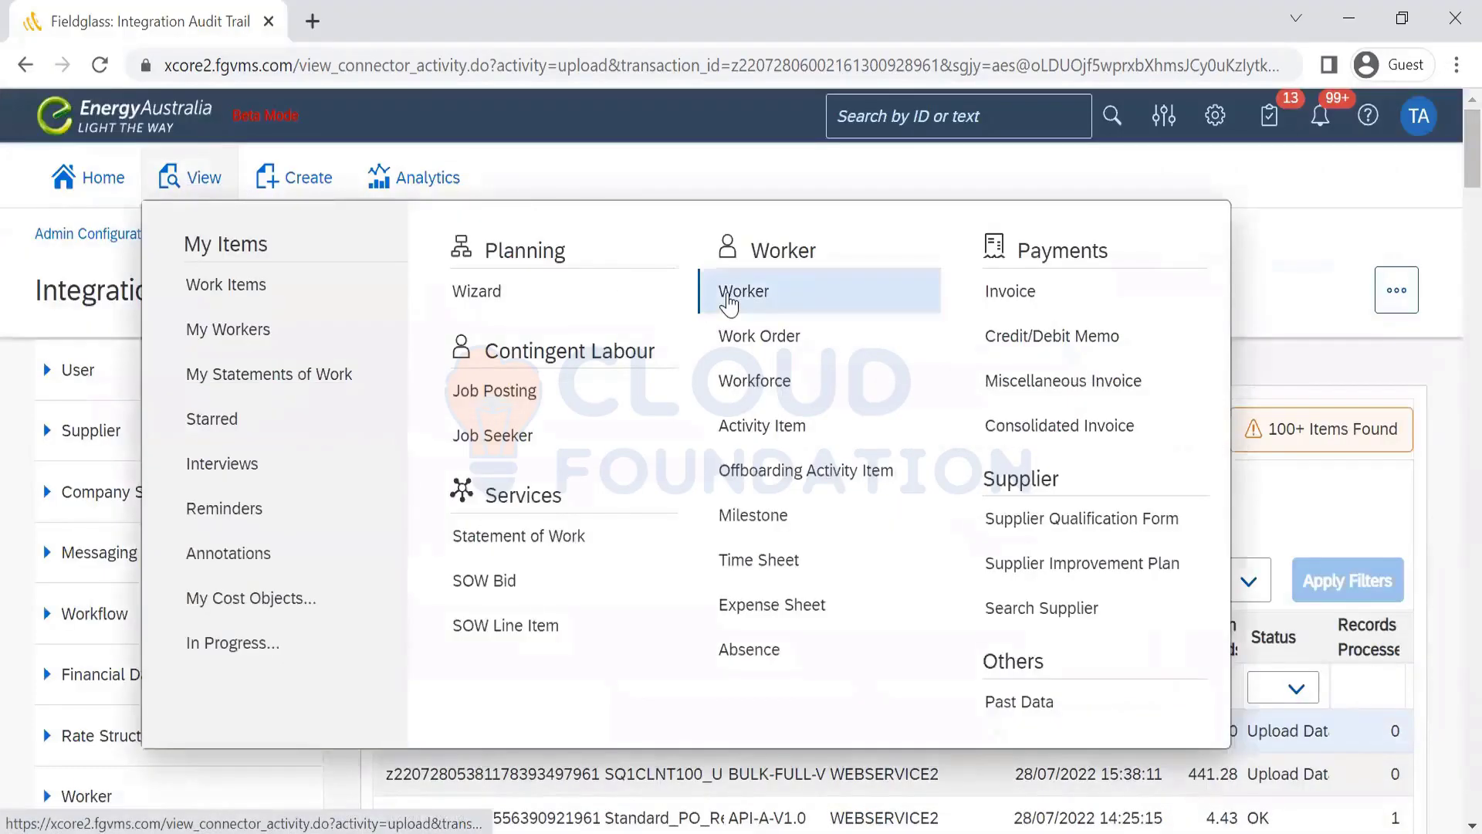
left_click(728, 301)
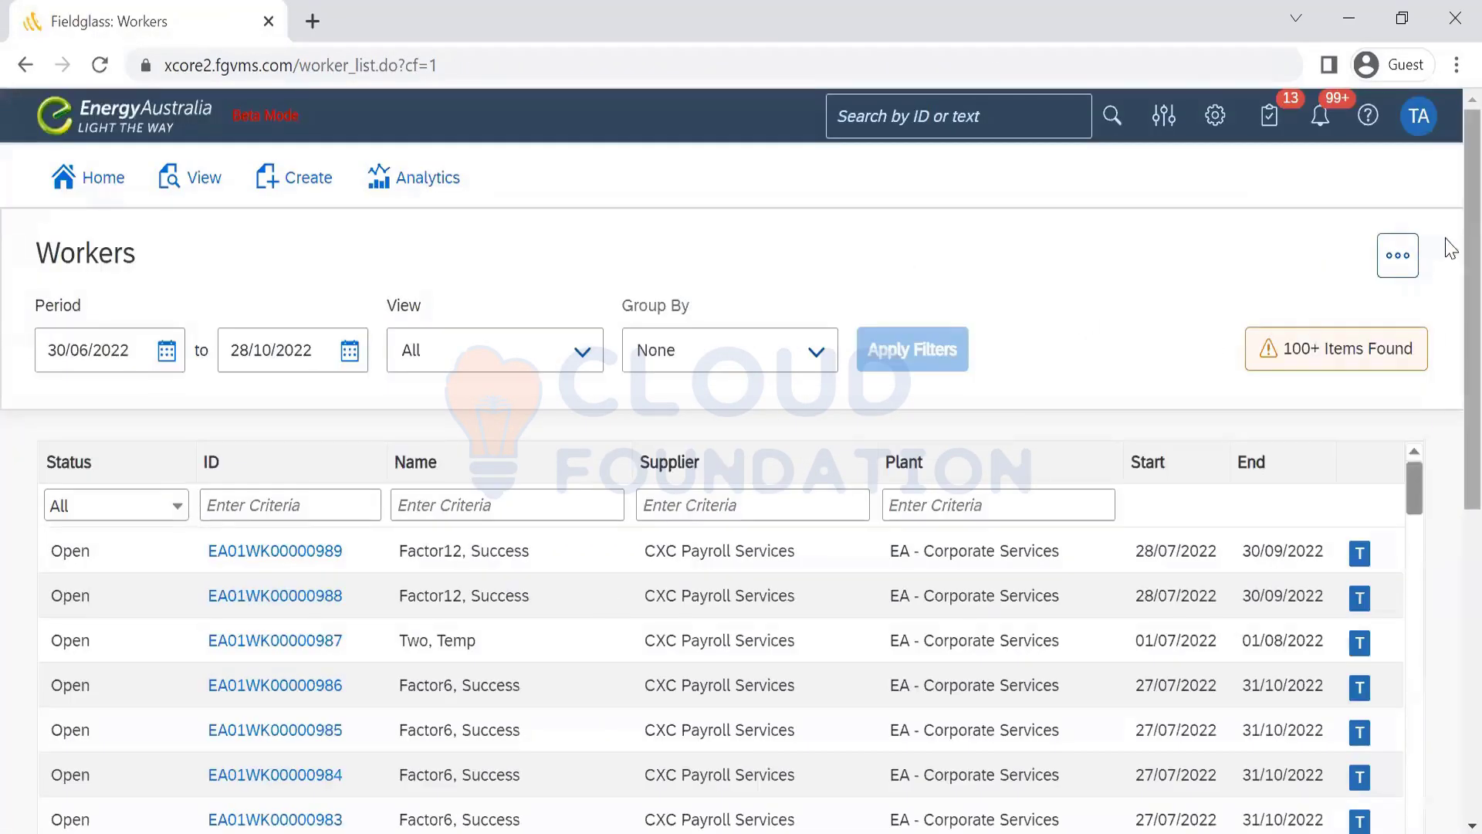
scroll(1447, 347, "down", 5)
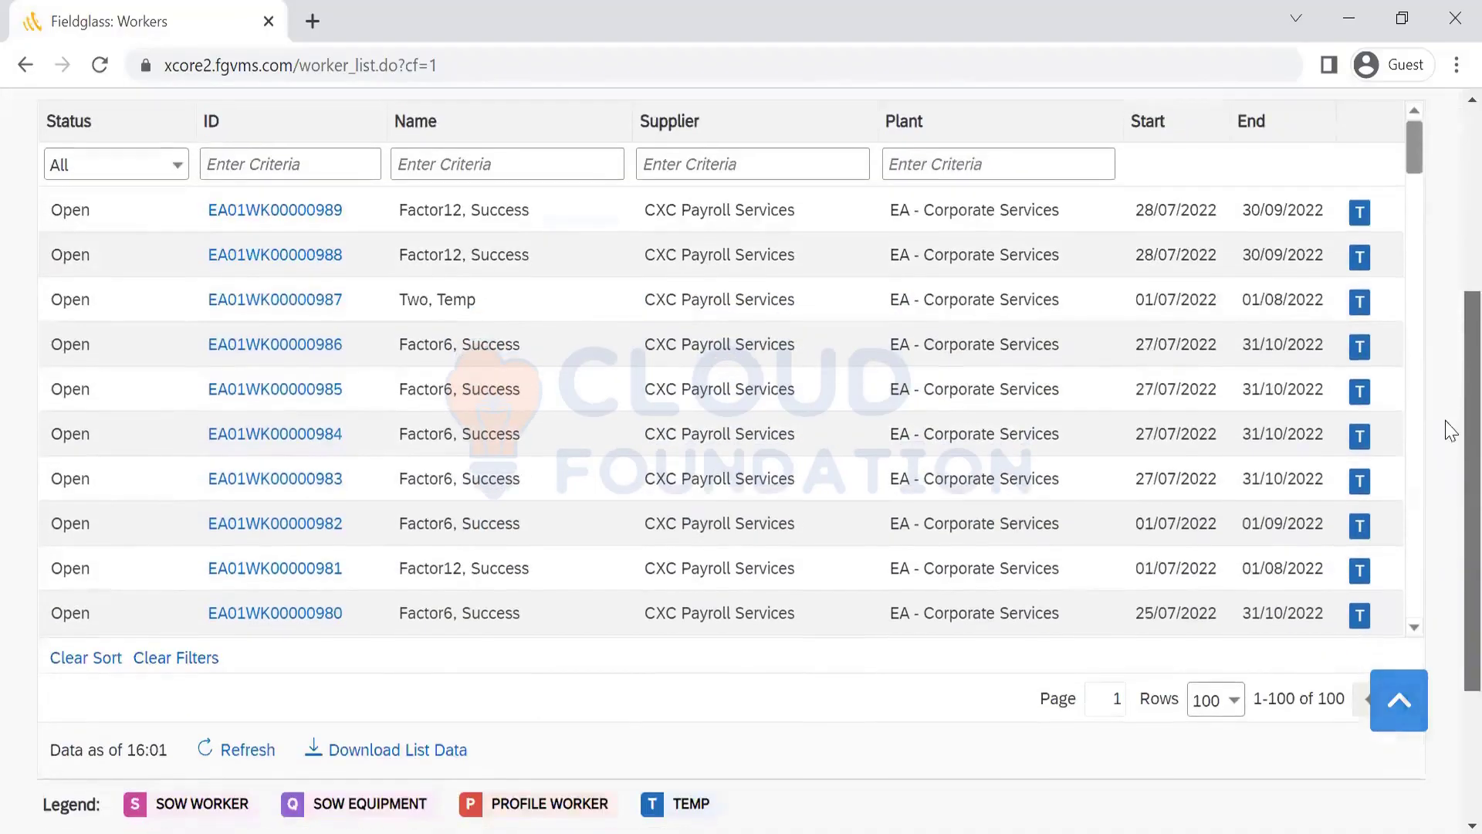
scroll(1447, 417, "up", 4)
scroll(1451, 237, "up", 2)
scroll(1451, 347, "down", 4)
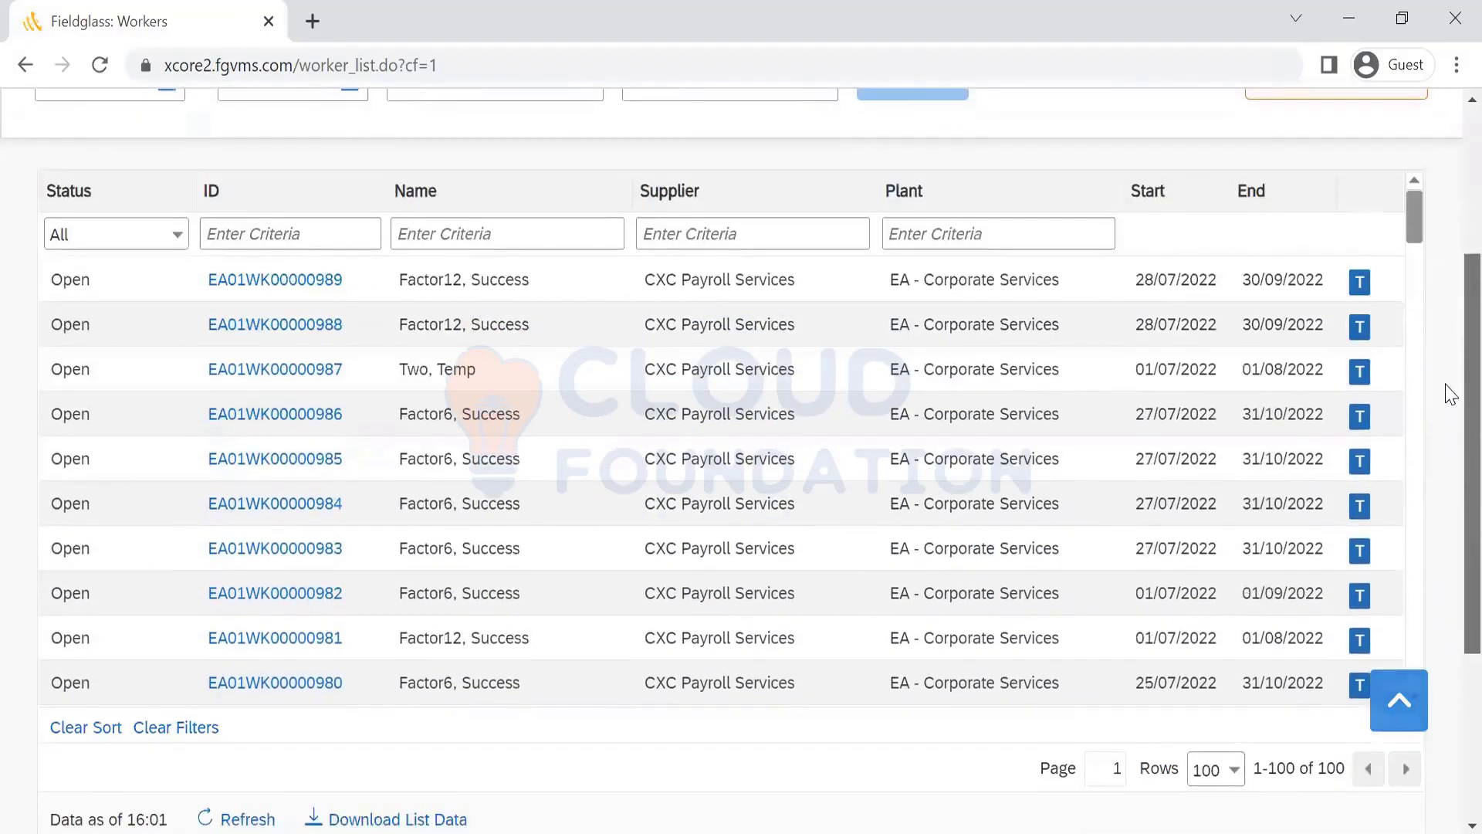
scroll(1449, 394, "down", 1)
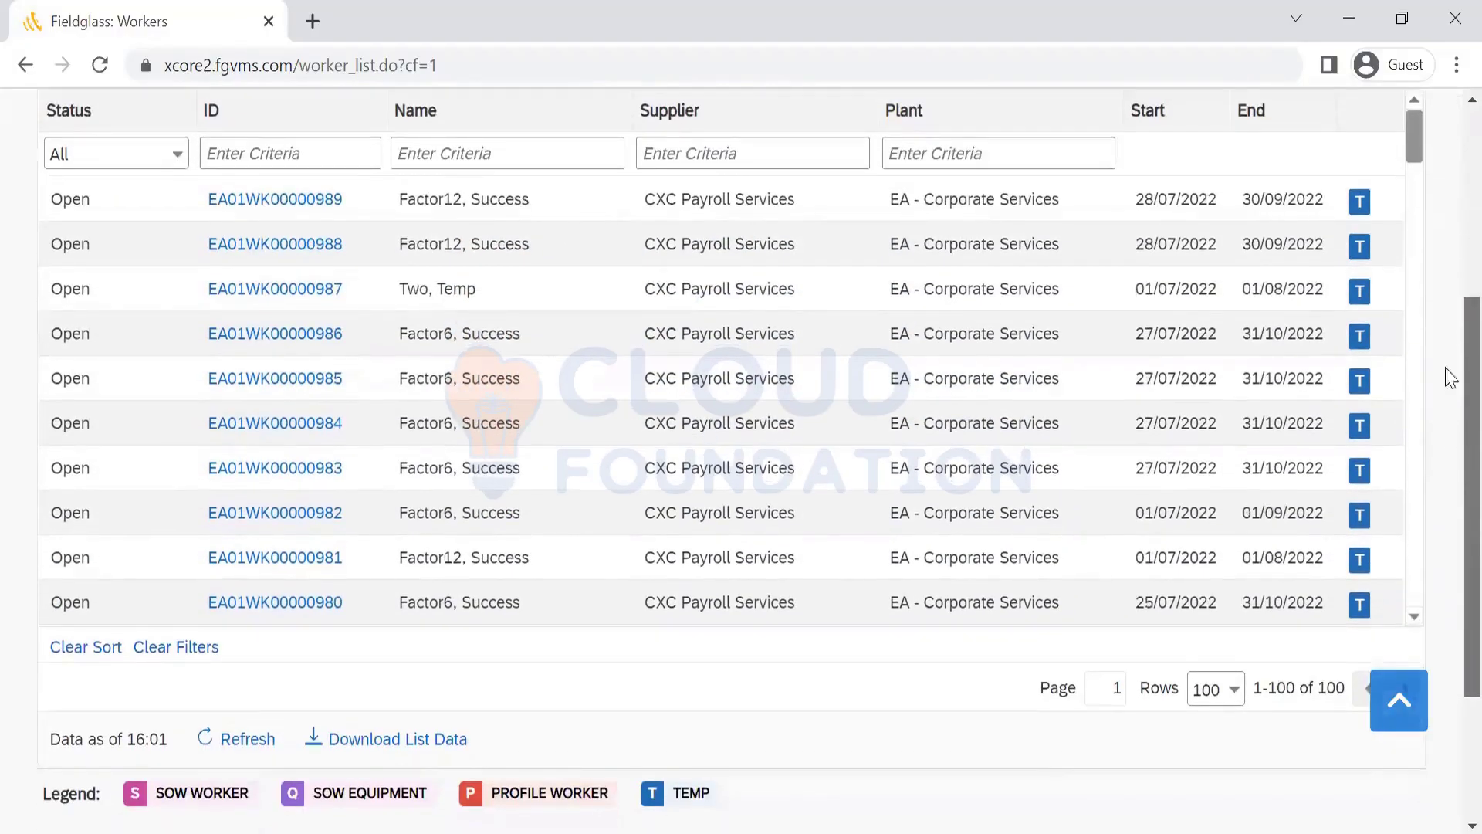
scroll(1450, 378, "up", 5)
Open the Work Orders list and copy the ID of the Pending Approval work order starting 02/08/2022
left_click(176, 180)
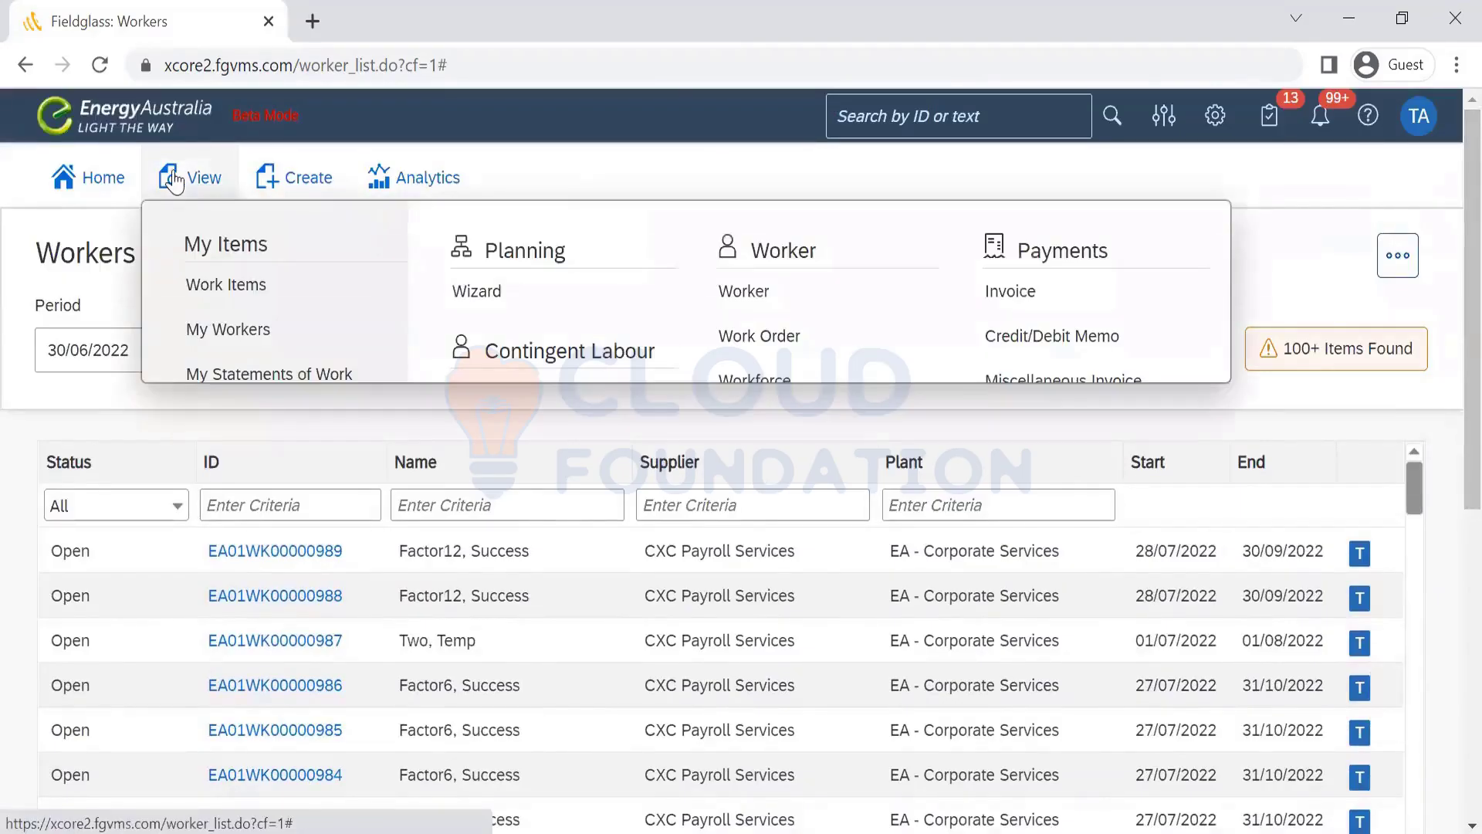
left_click(754, 333)
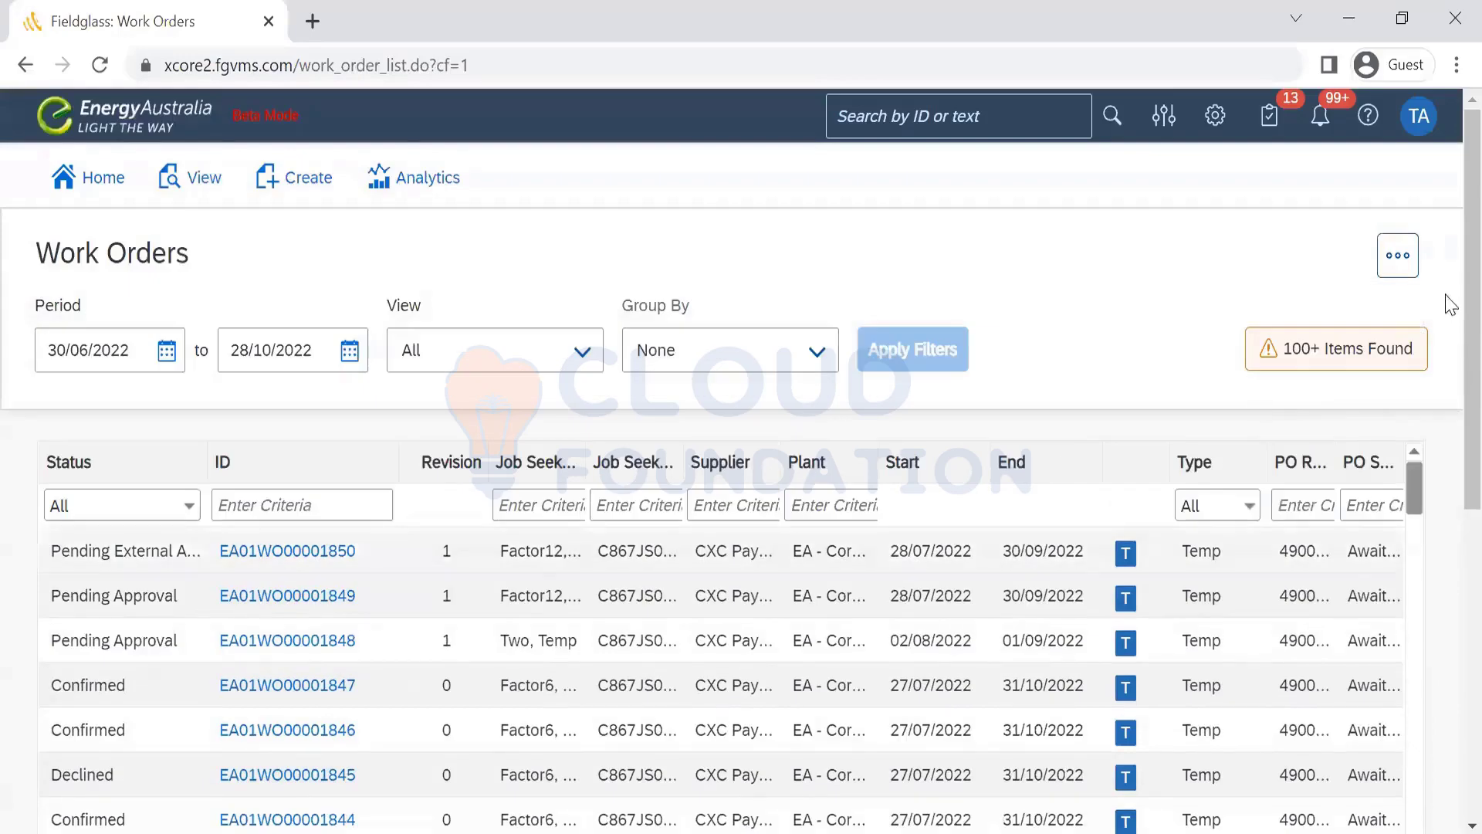
scroll(1445, 463, "down", 4)
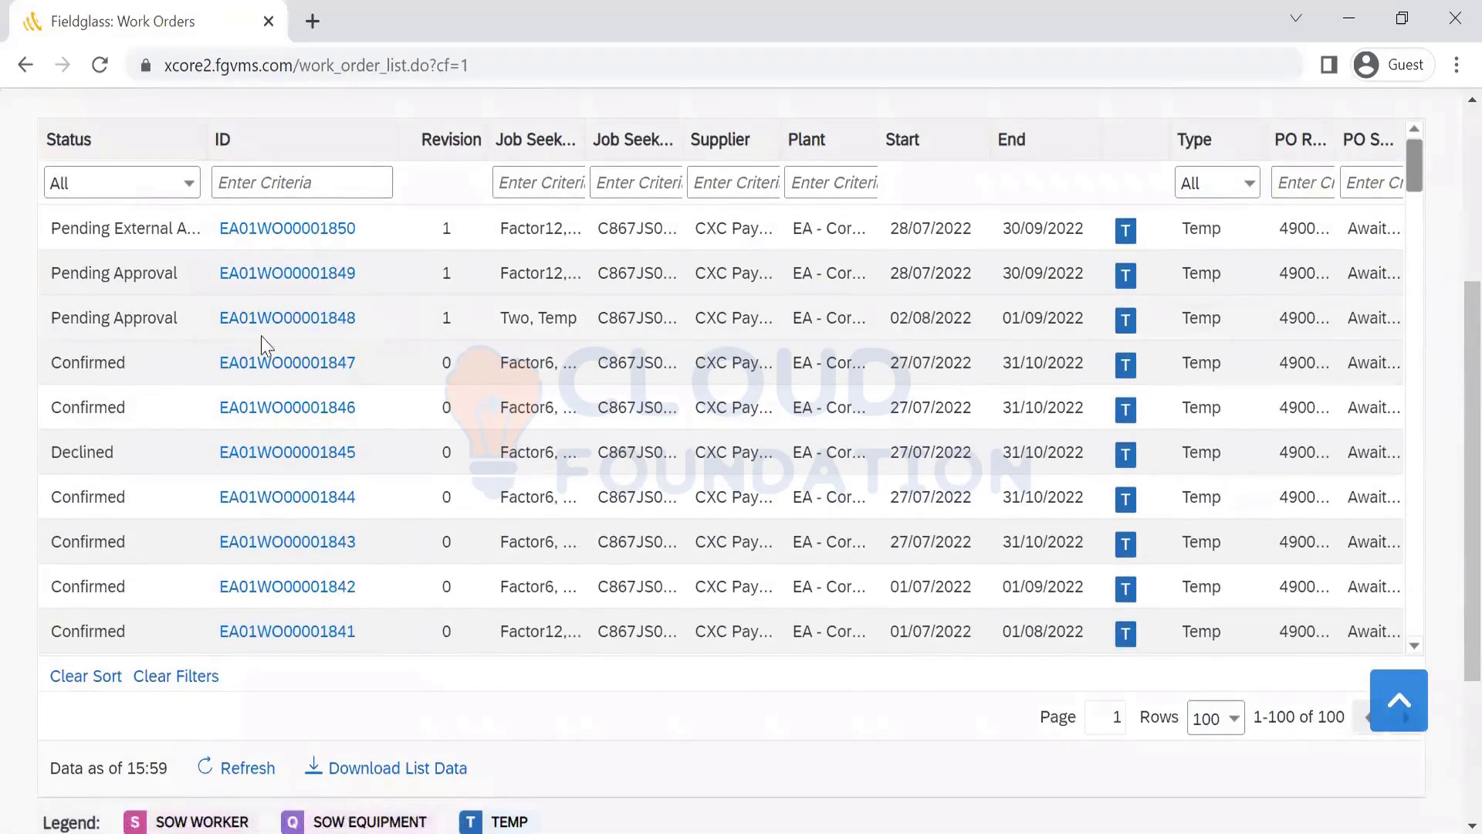
double_click(220, 320)
key("ctrl+c")
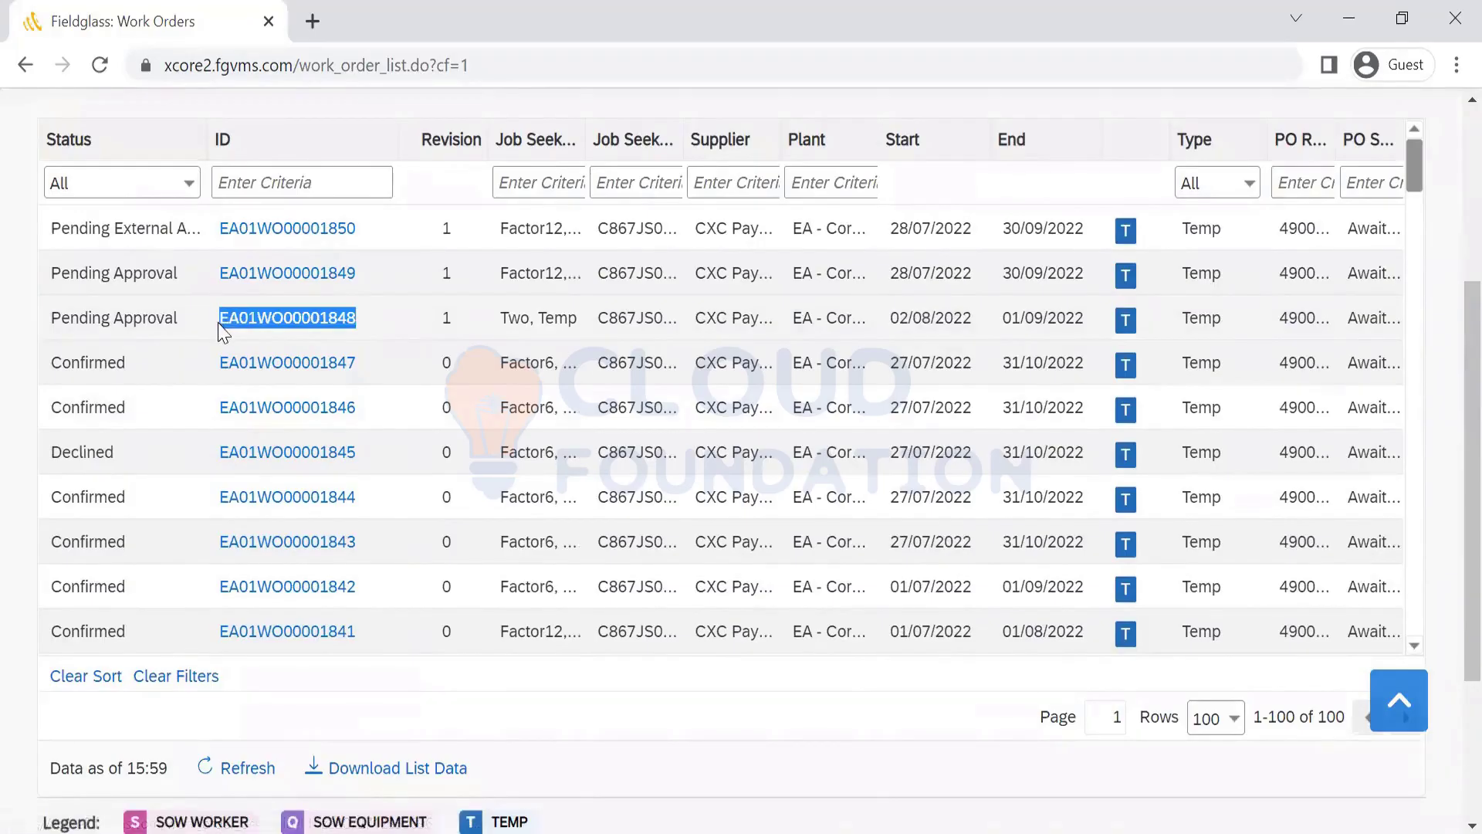
Switch to originalfile (3) in Excel, paste the copied work order ID unformatted into Object ID cell A2, and save the file
key("alt+Tab")
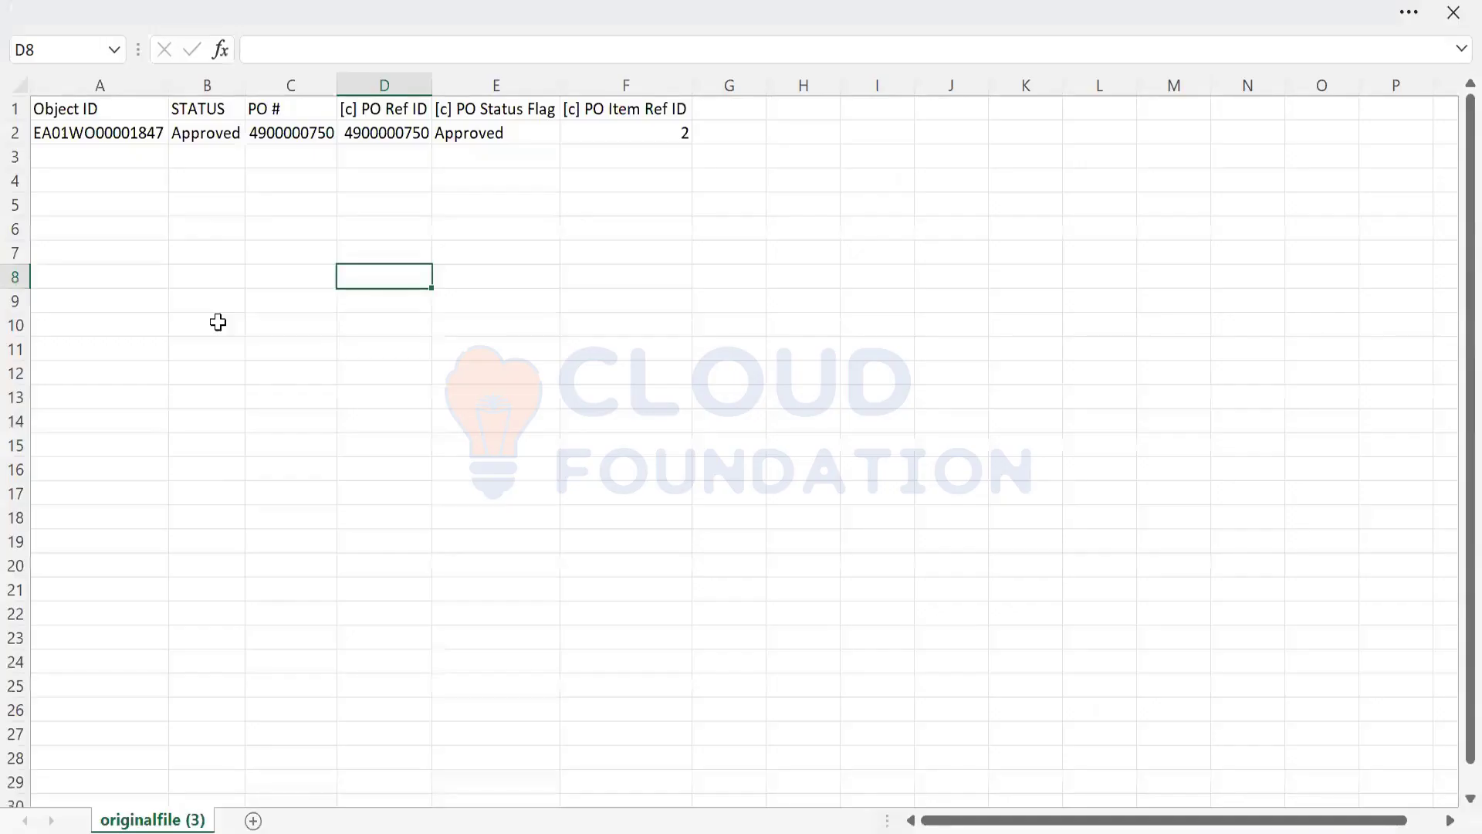
left_click(89, 136)
key("ctrl+v")
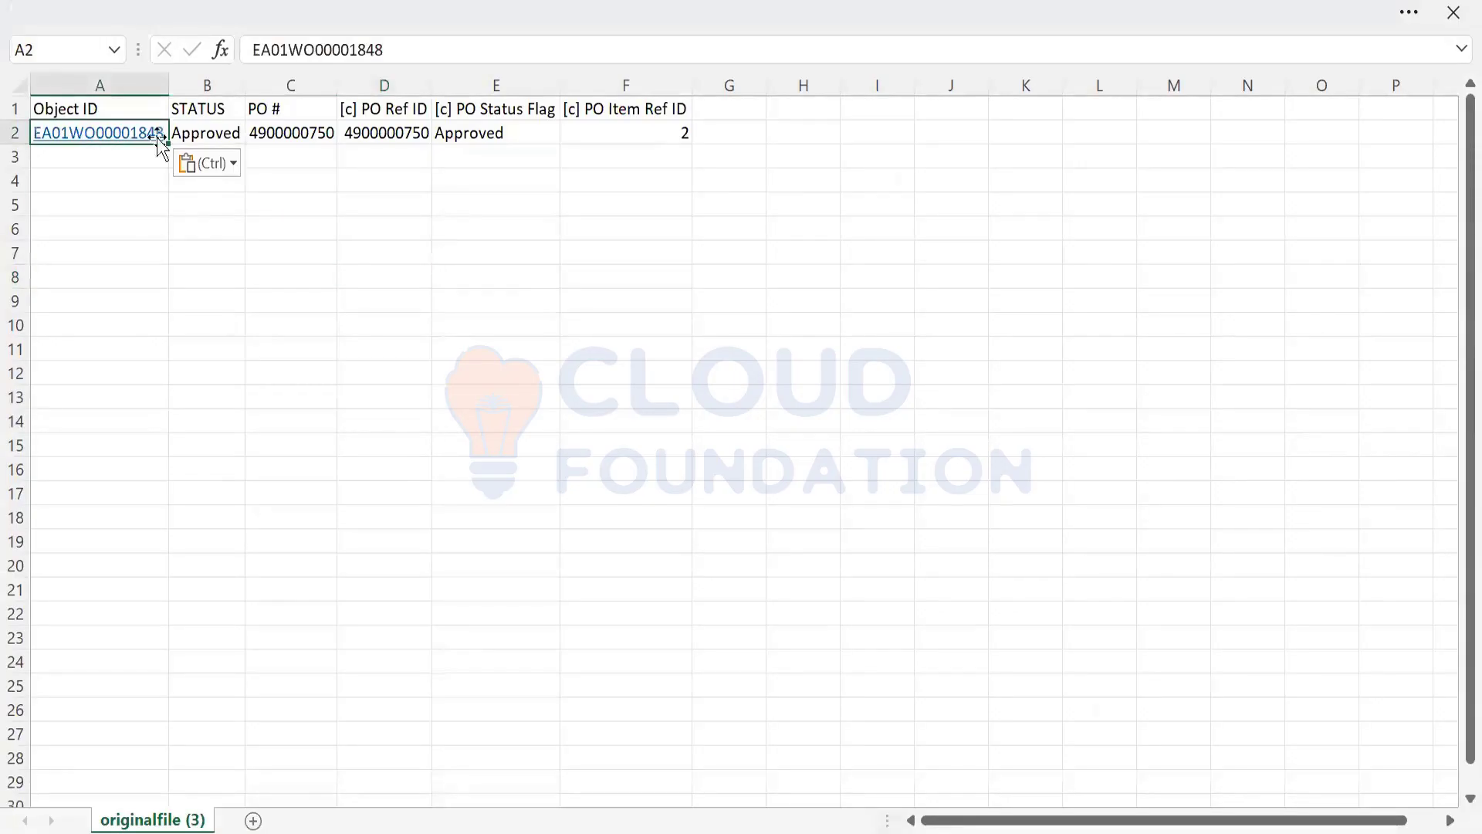
left_click(210, 162)
left_click(224, 230)
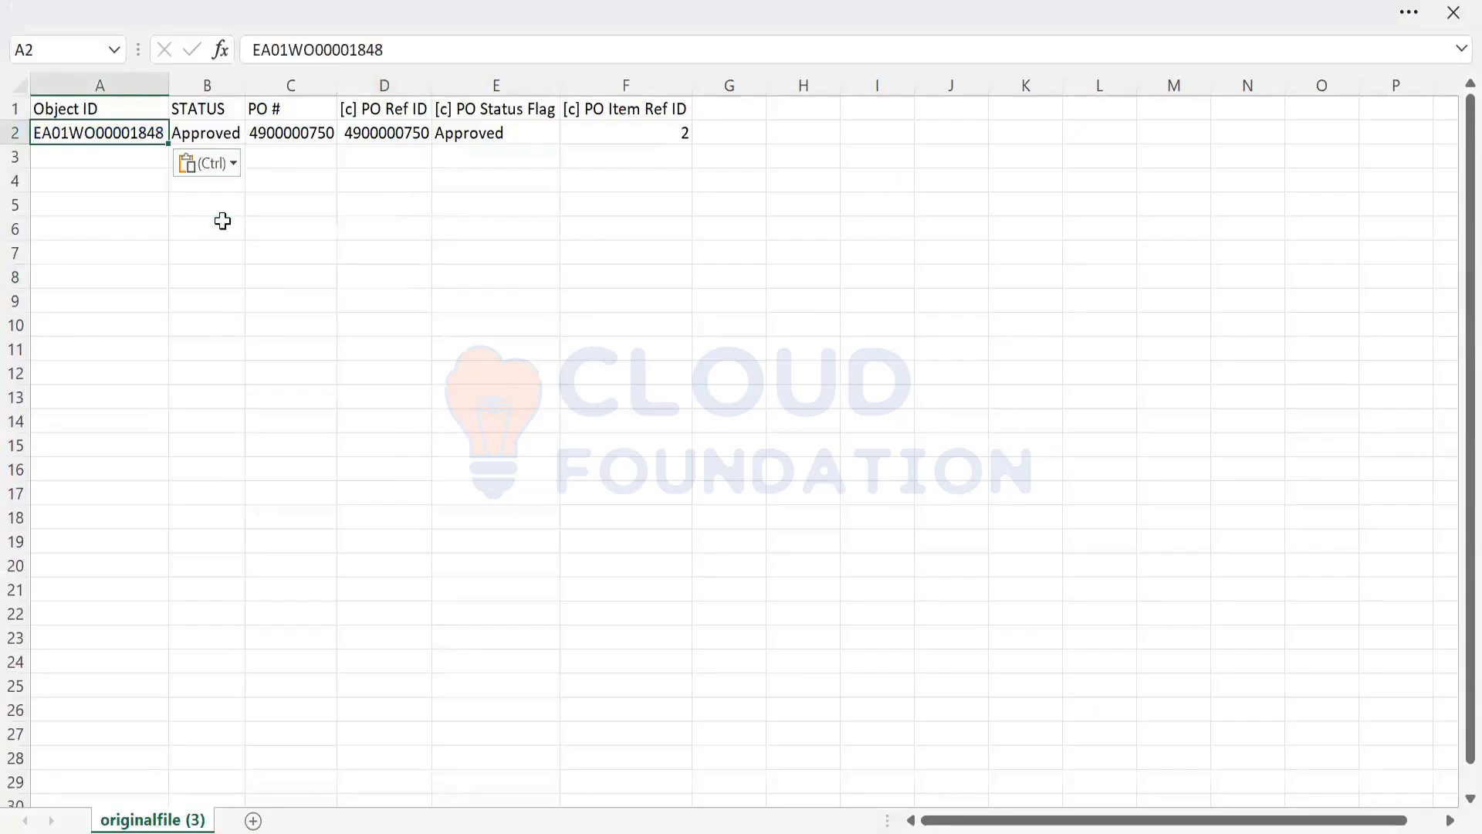
left_click(291, 138)
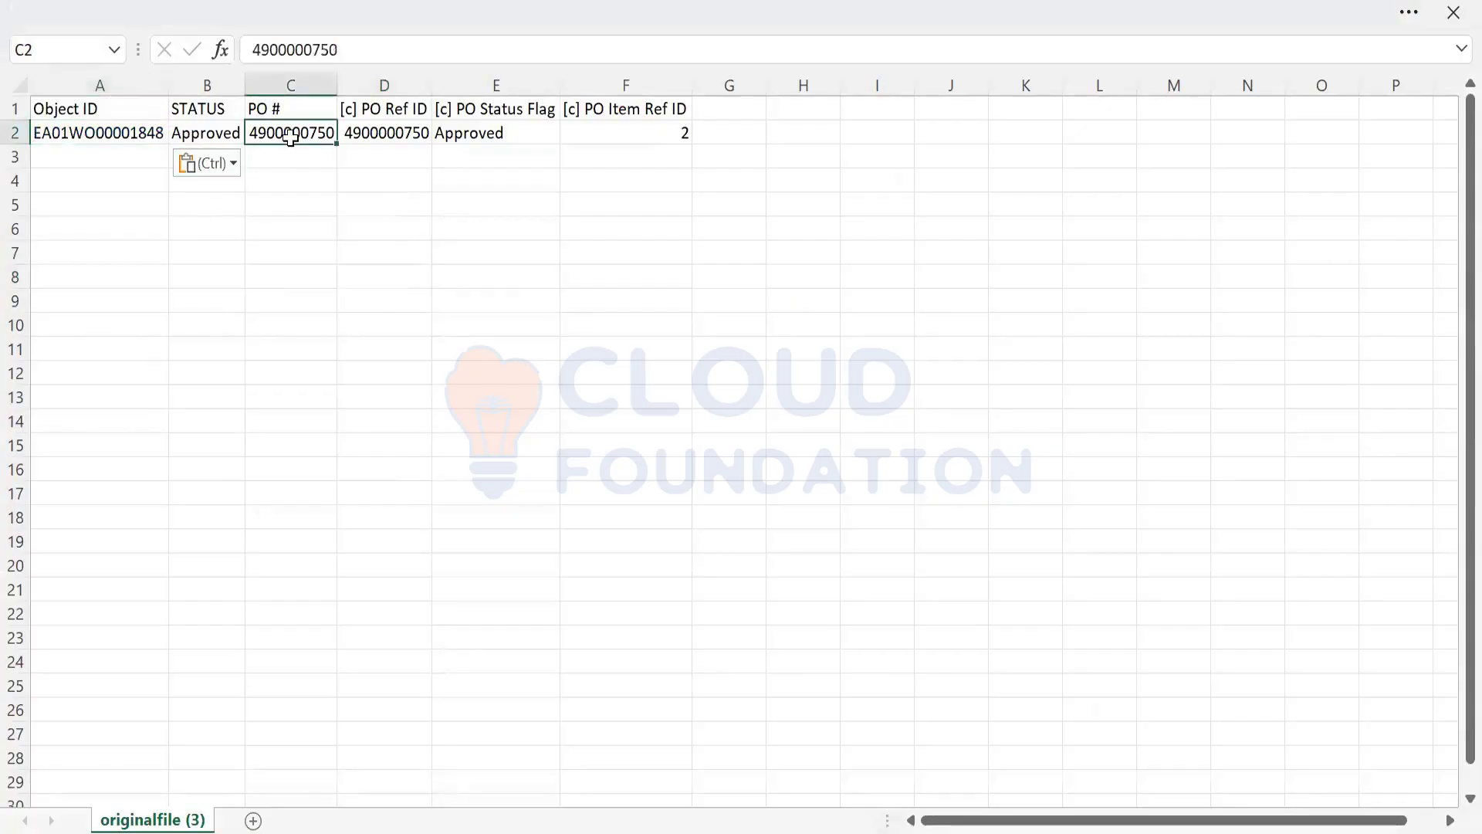
key("ctrl+s")
Open the details of the work order starting 02/08/2022 and examine its purchase order number, PO Ref ID, PO Status and cost allocation
key("alt+Tab")
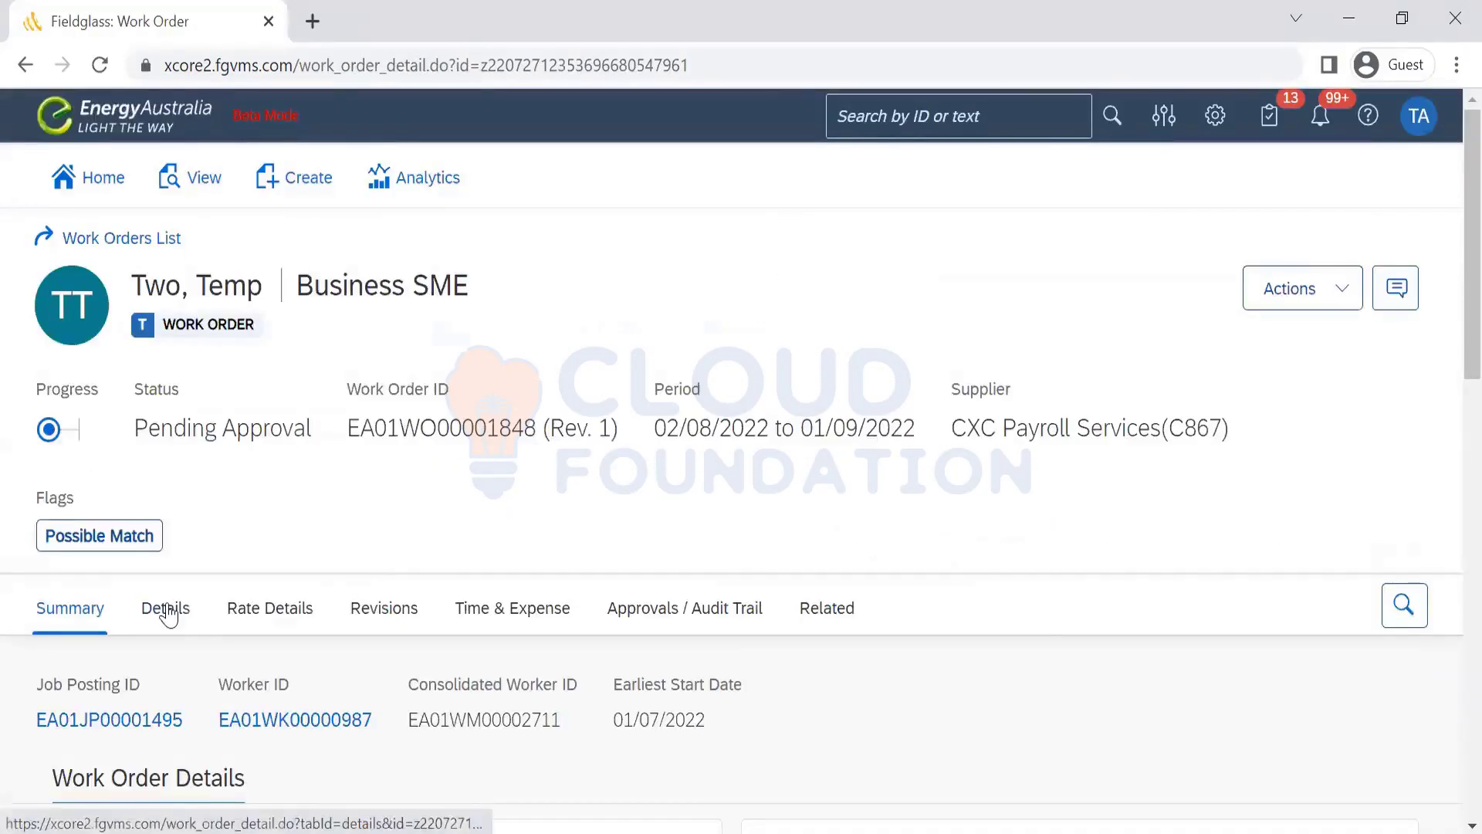
left_click(165, 608)
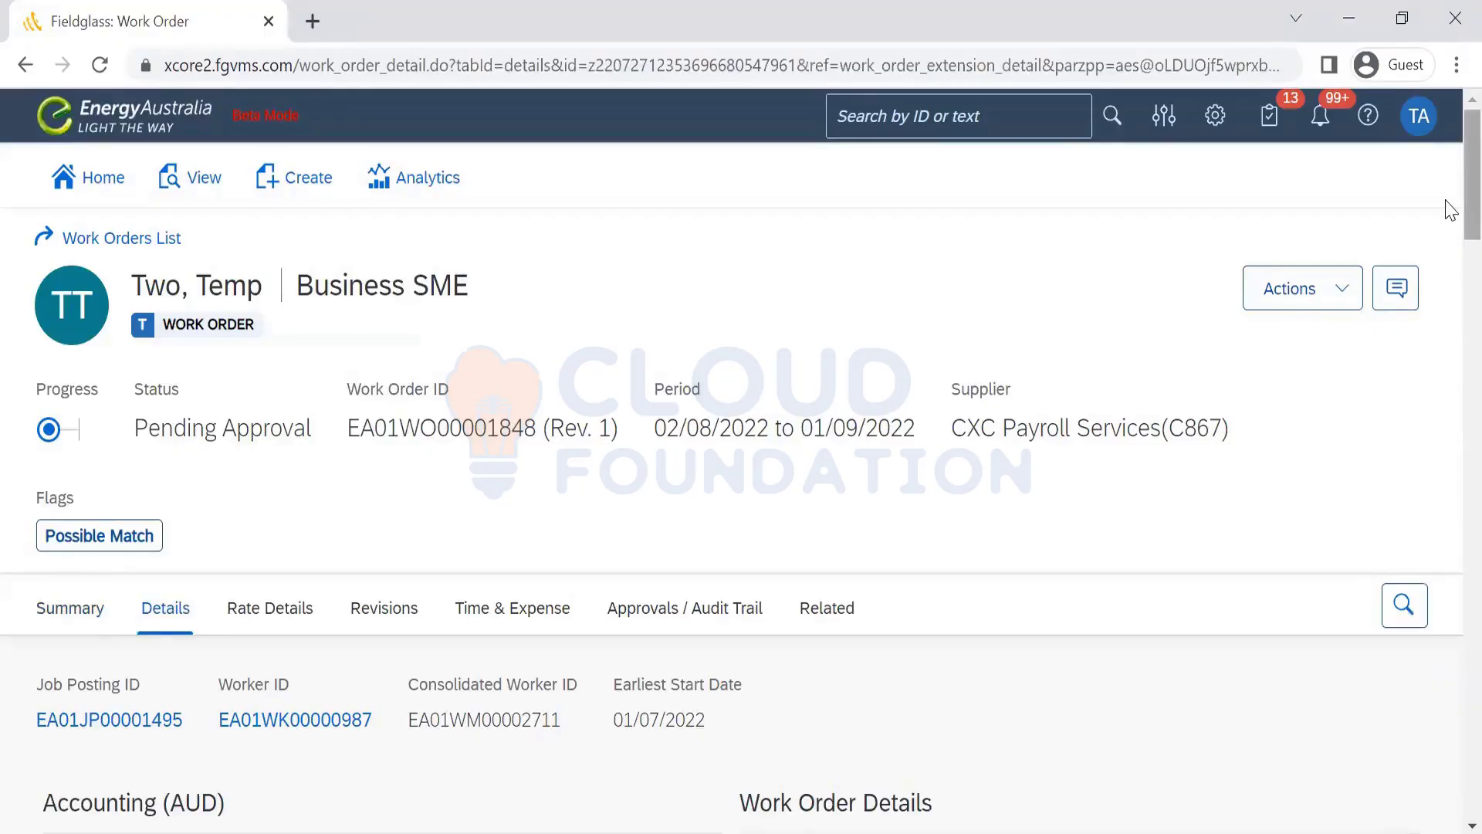
scroll(1452, 362, "down", 3)
scroll(1451, 363, "down", 15)
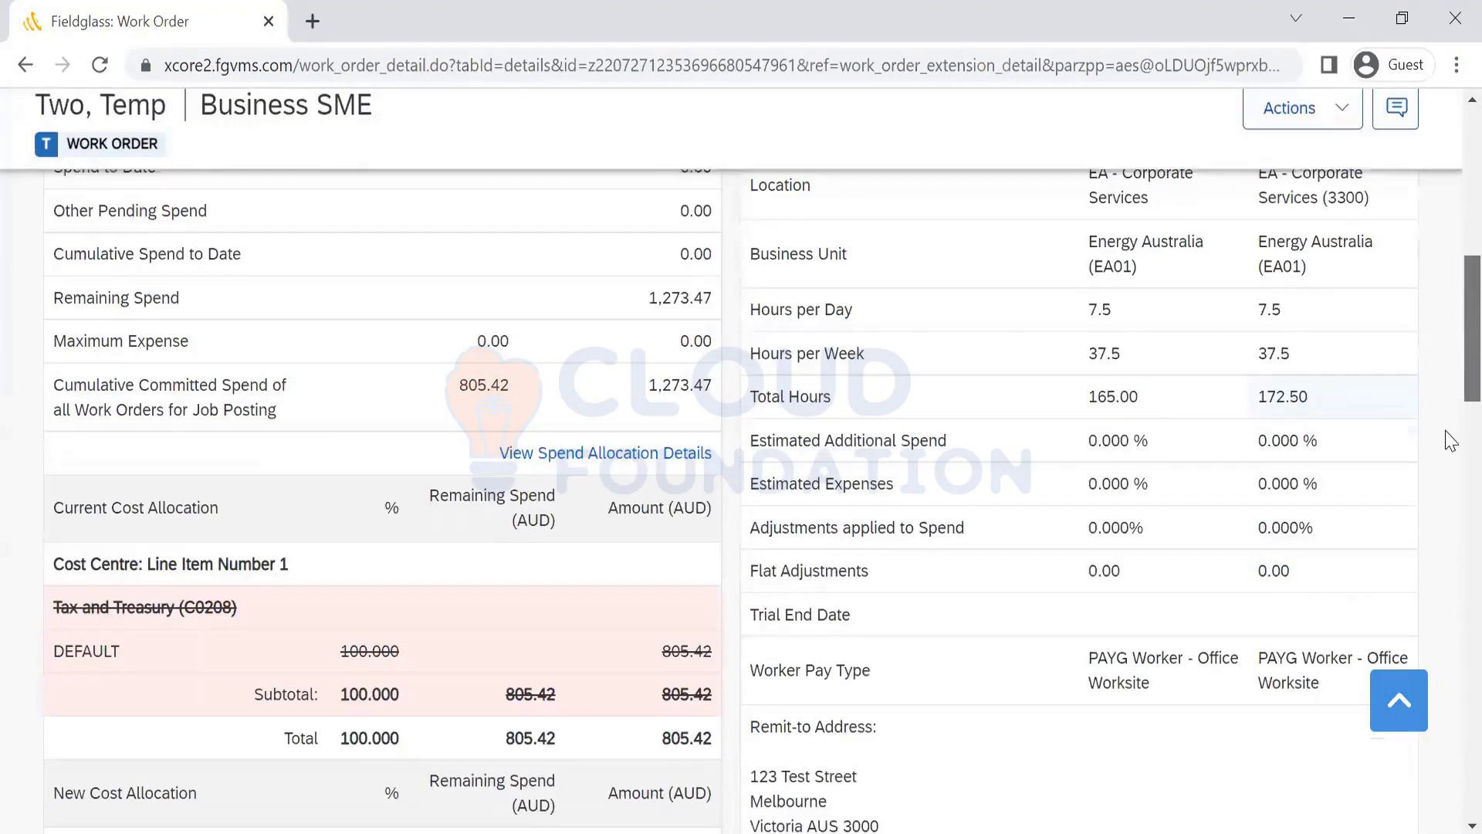
scroll(1451, 649, "down", 14)
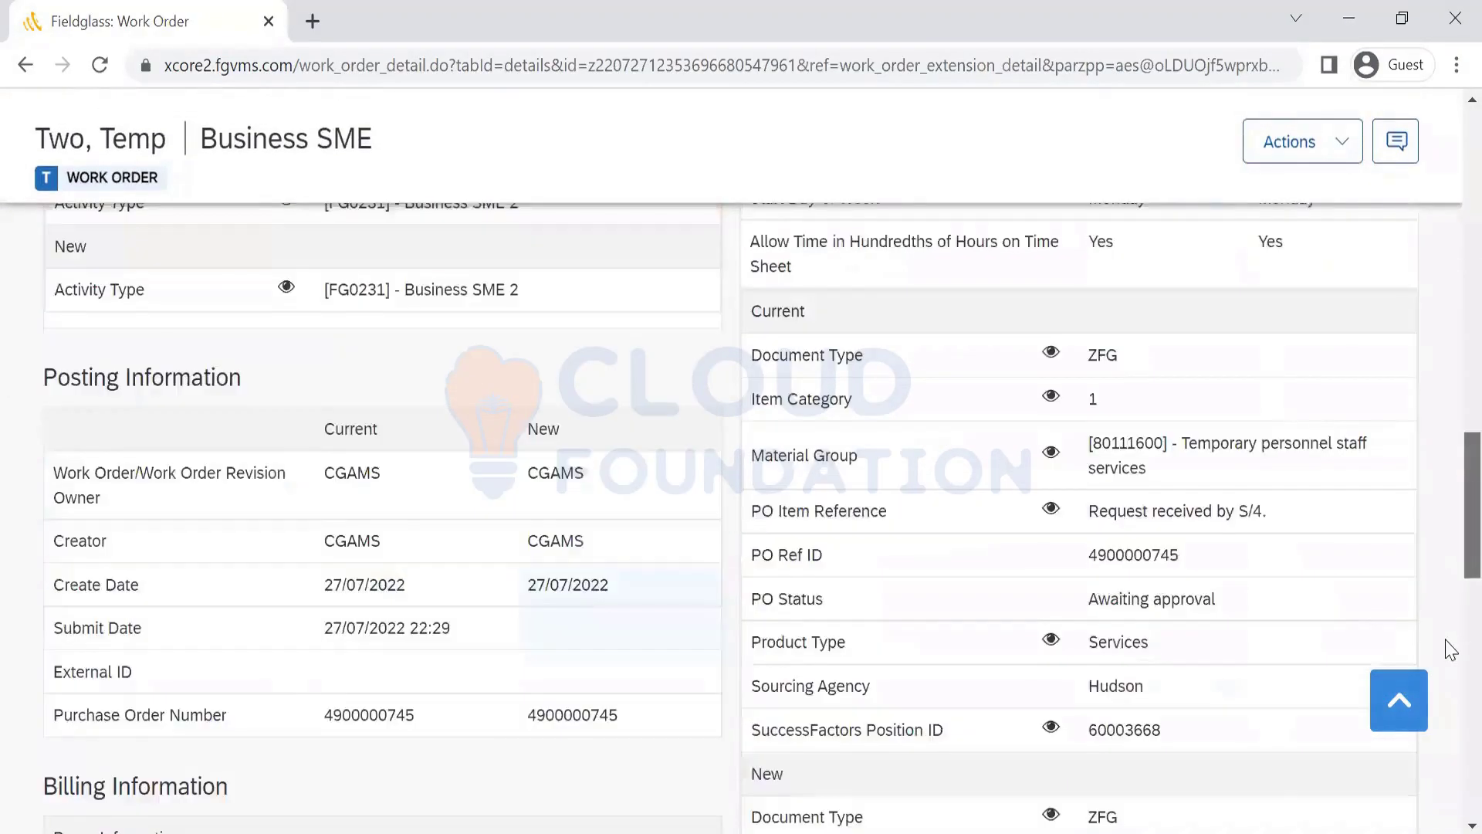
scroll(1450, 386, "up", 2)
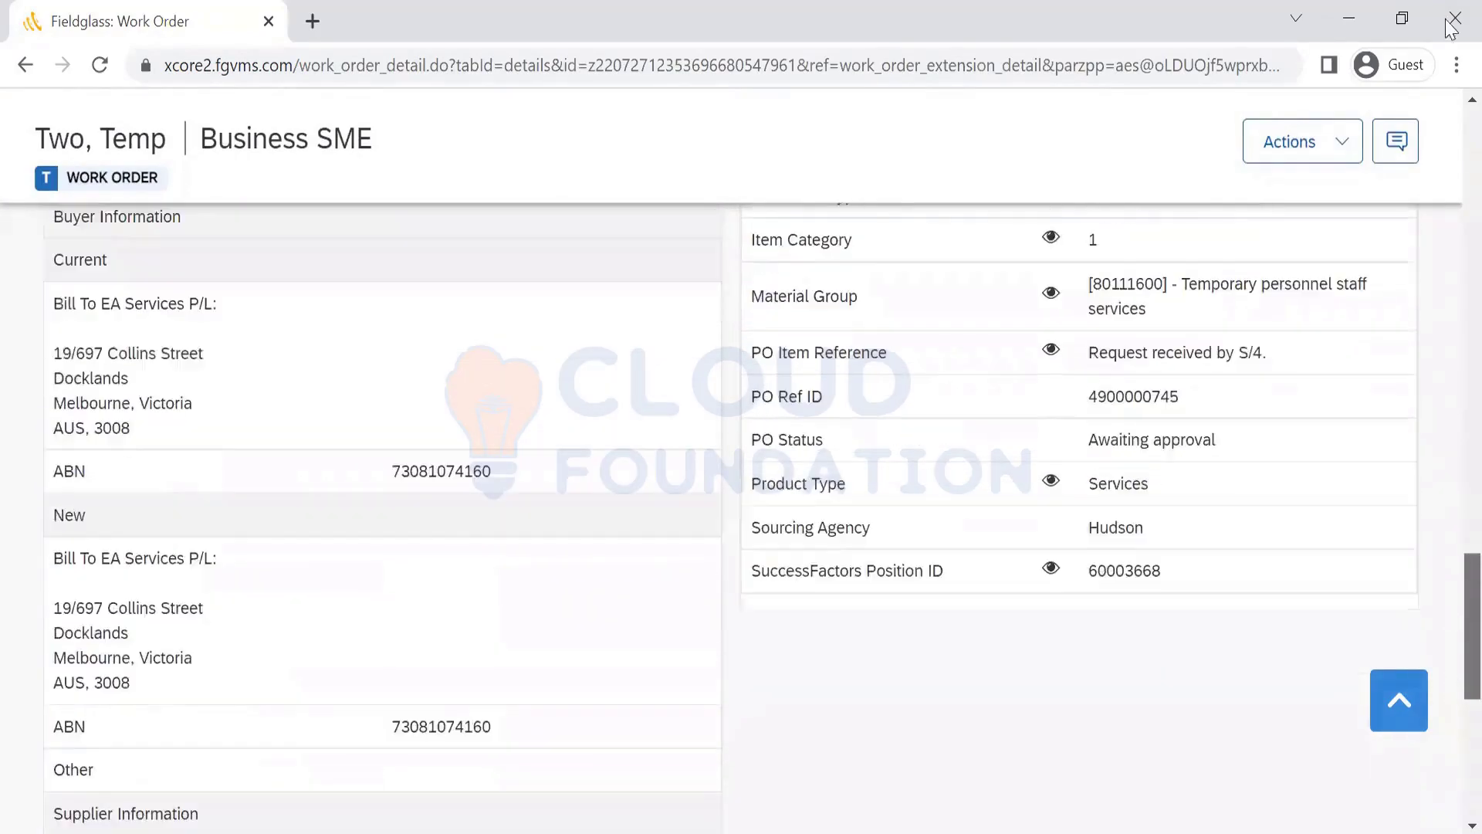
scroll(1451, 231, "up", 20)
scroll(1451, 255, "down", 13)
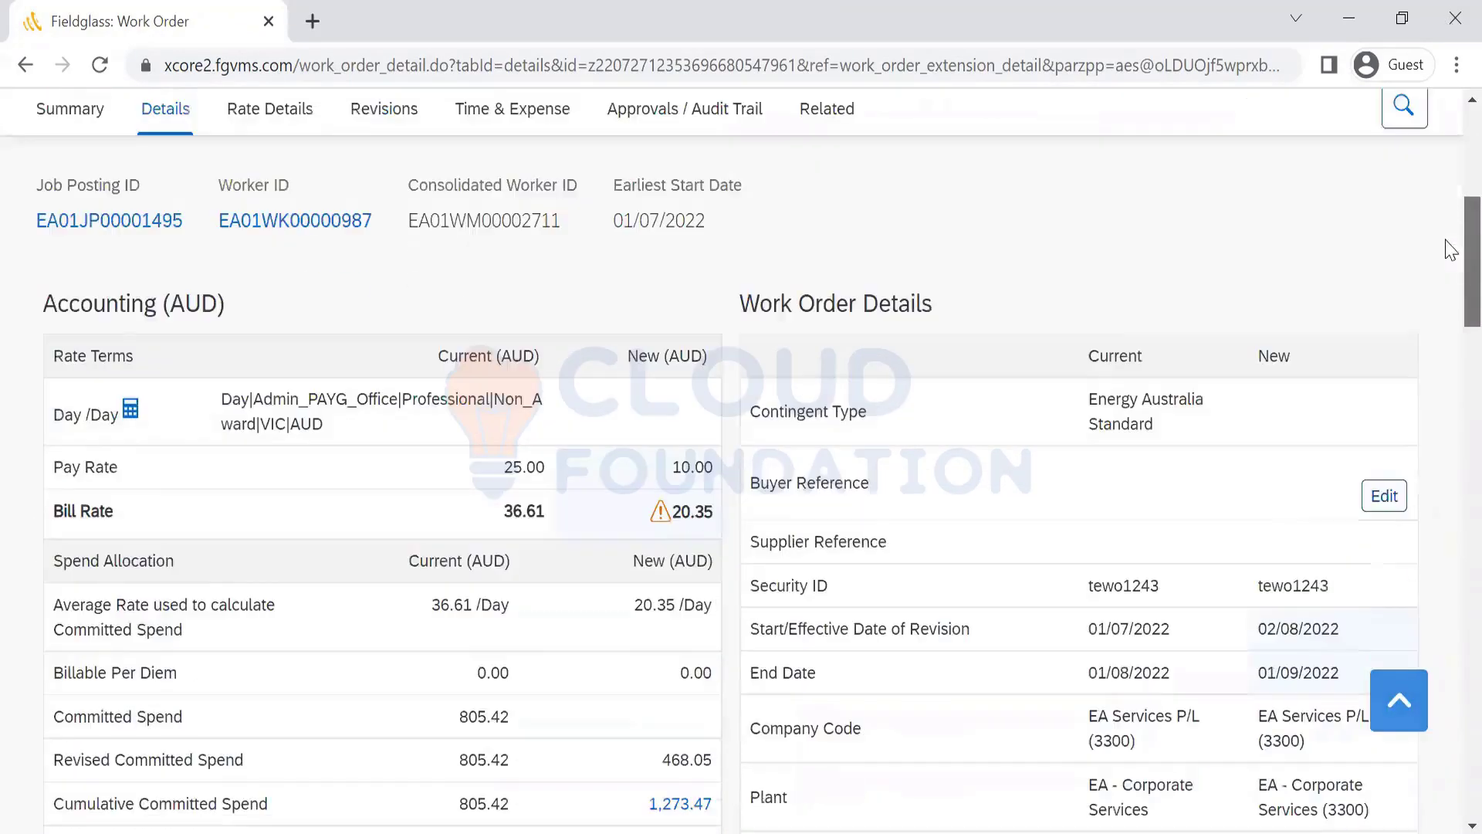
scroll(1450, 321, "down", 10)
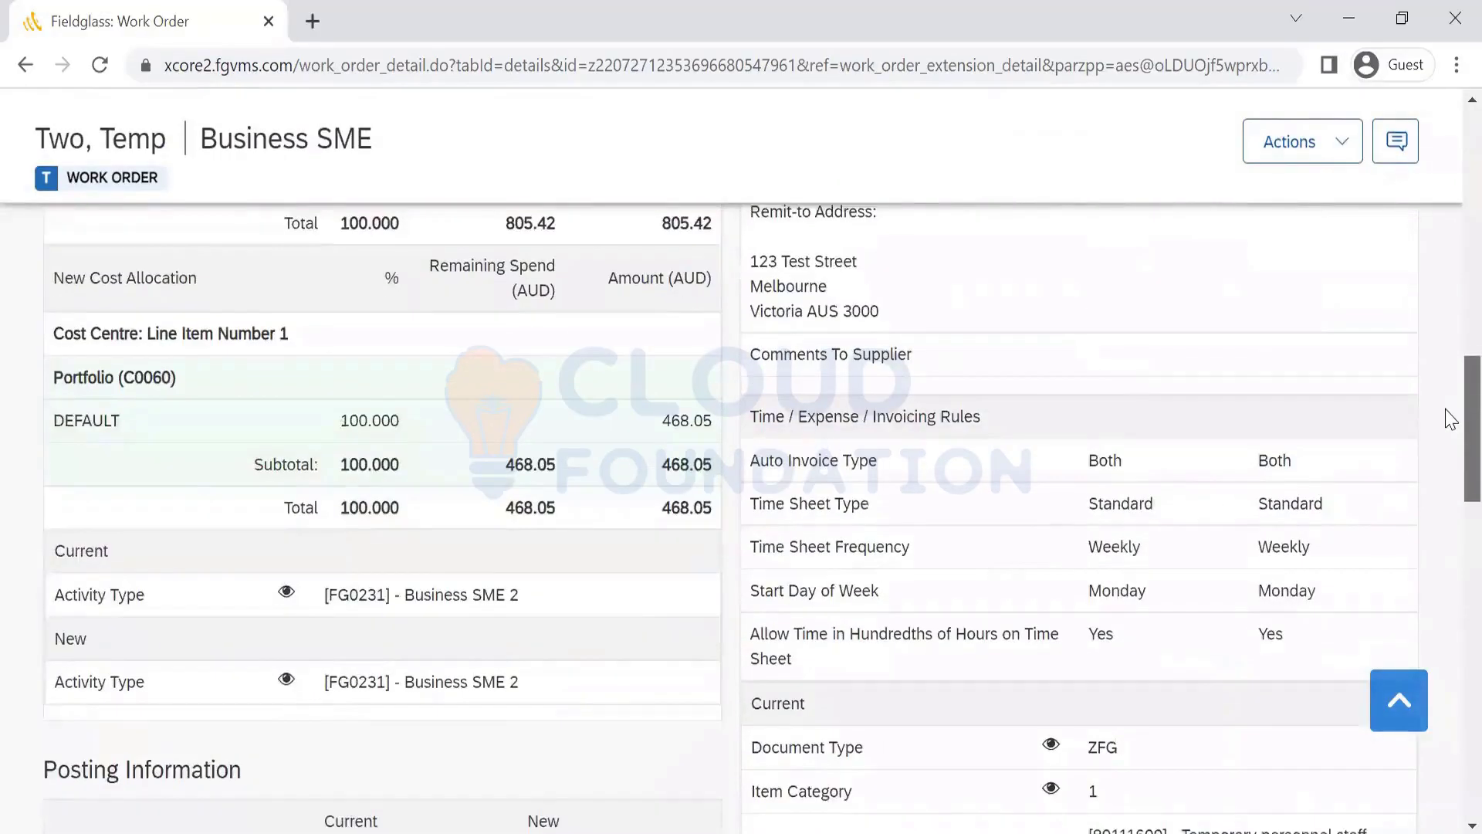
scroll(1450, 419, "down", 9)
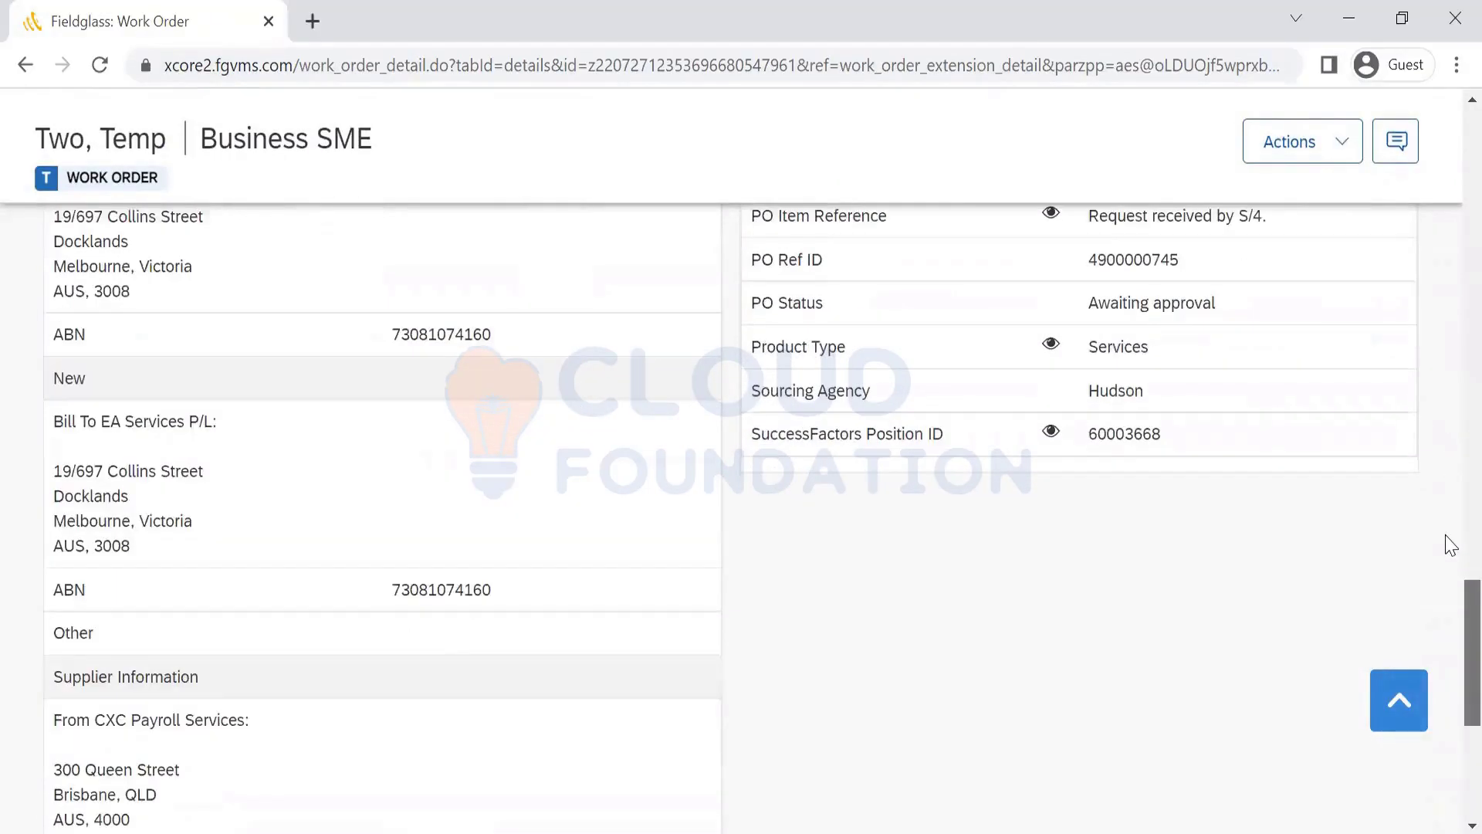
scroll(1448, 417, "up", 20)
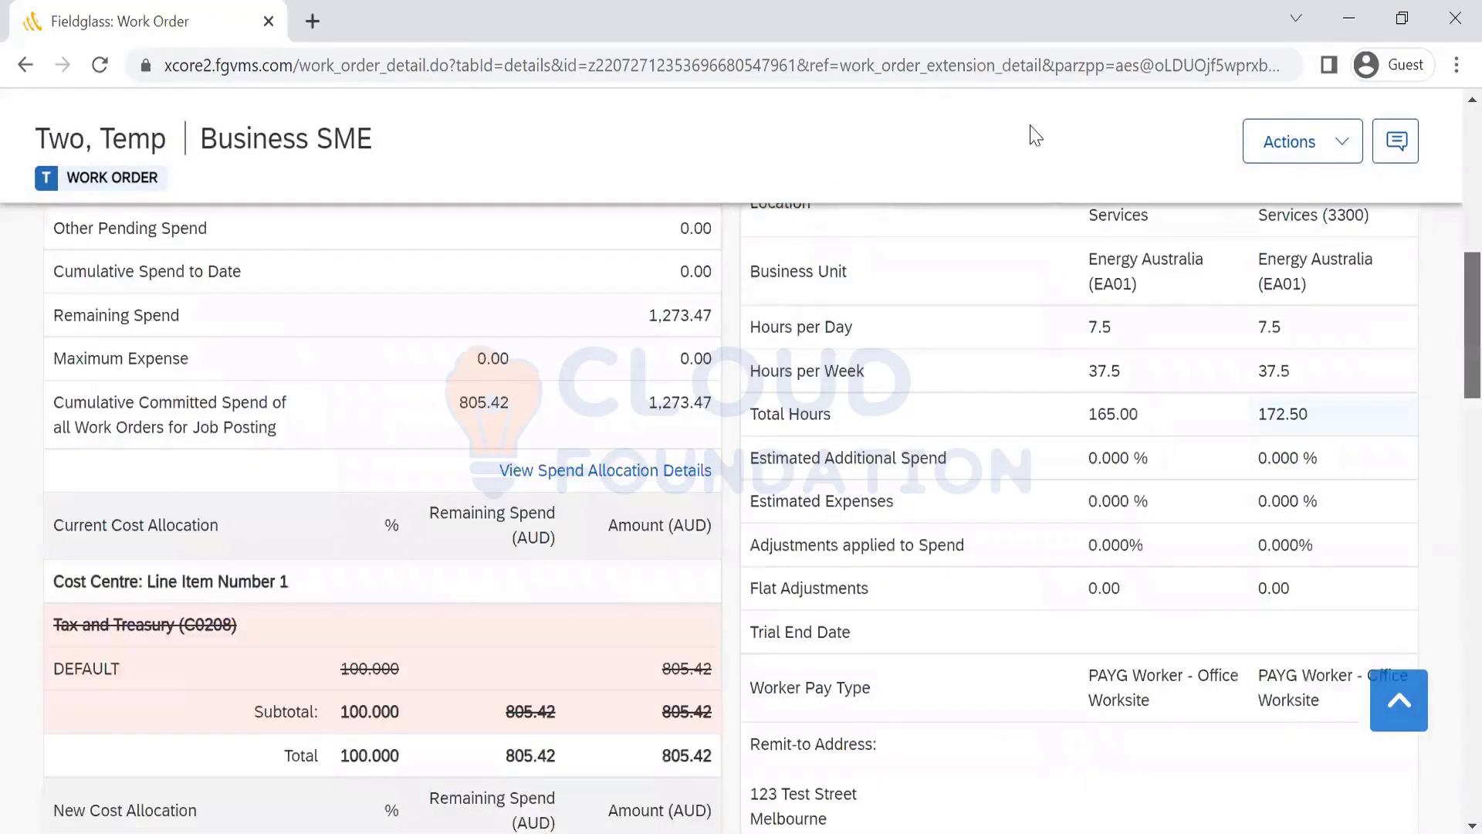
Return to the Work Orders list, view the Pending Approval order starting 28/07/2022, and recheck the row in the Excel file
left_click(118, 240)
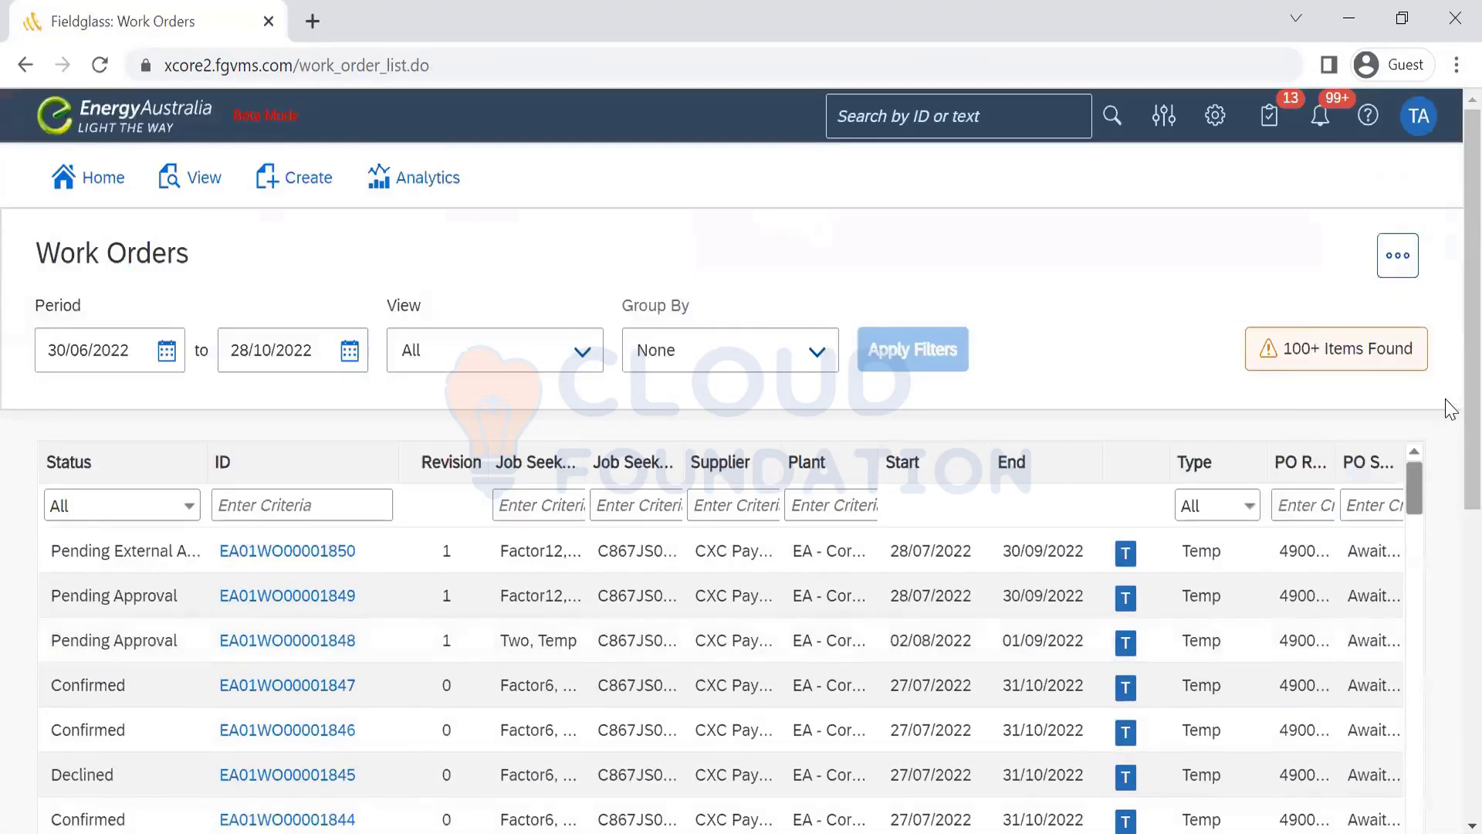
scroll(1451, 494, "down", 2)
scroll(1450, 494, "down", 3)
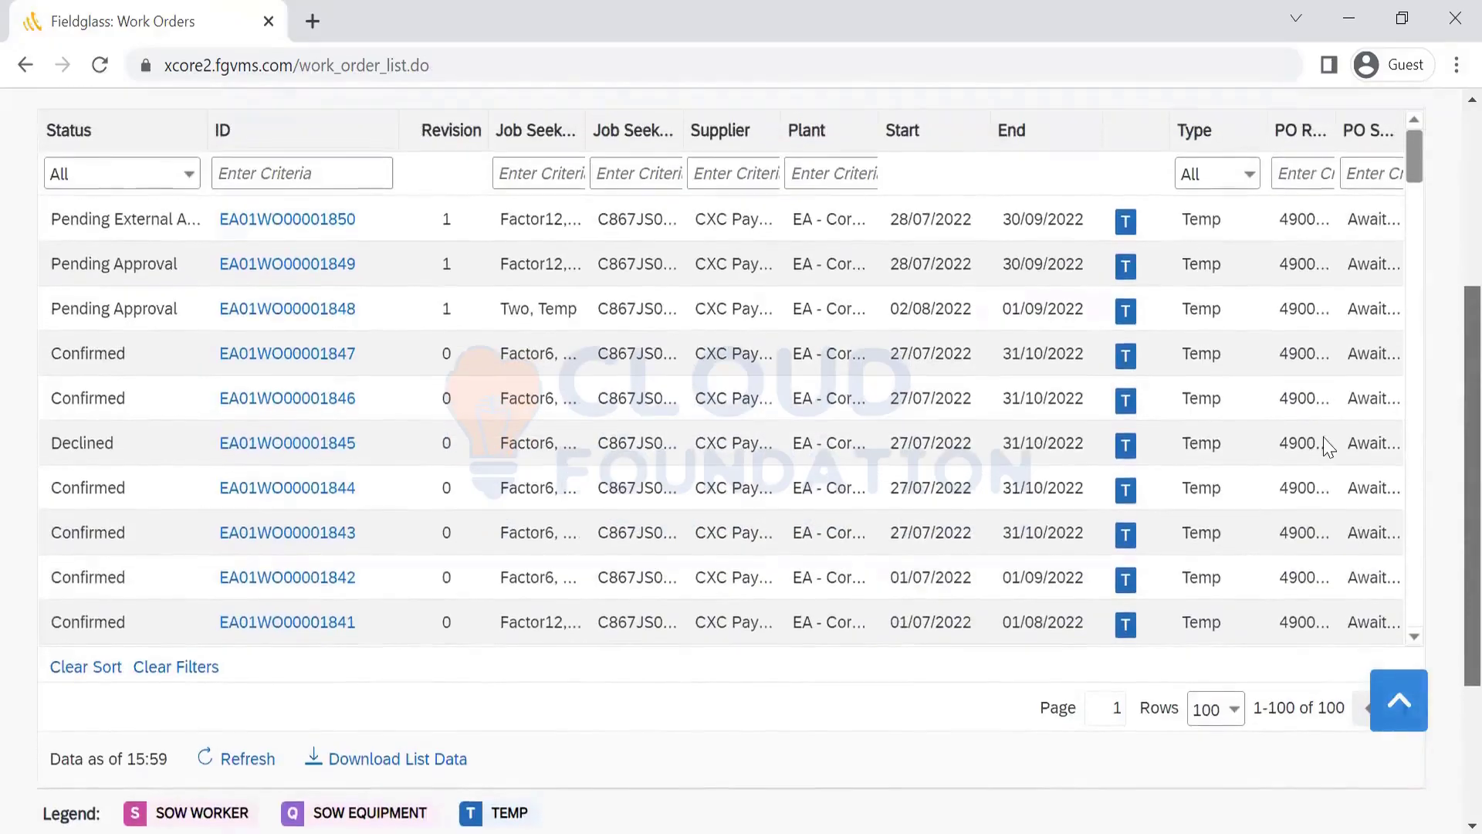
left_click(318, 284)
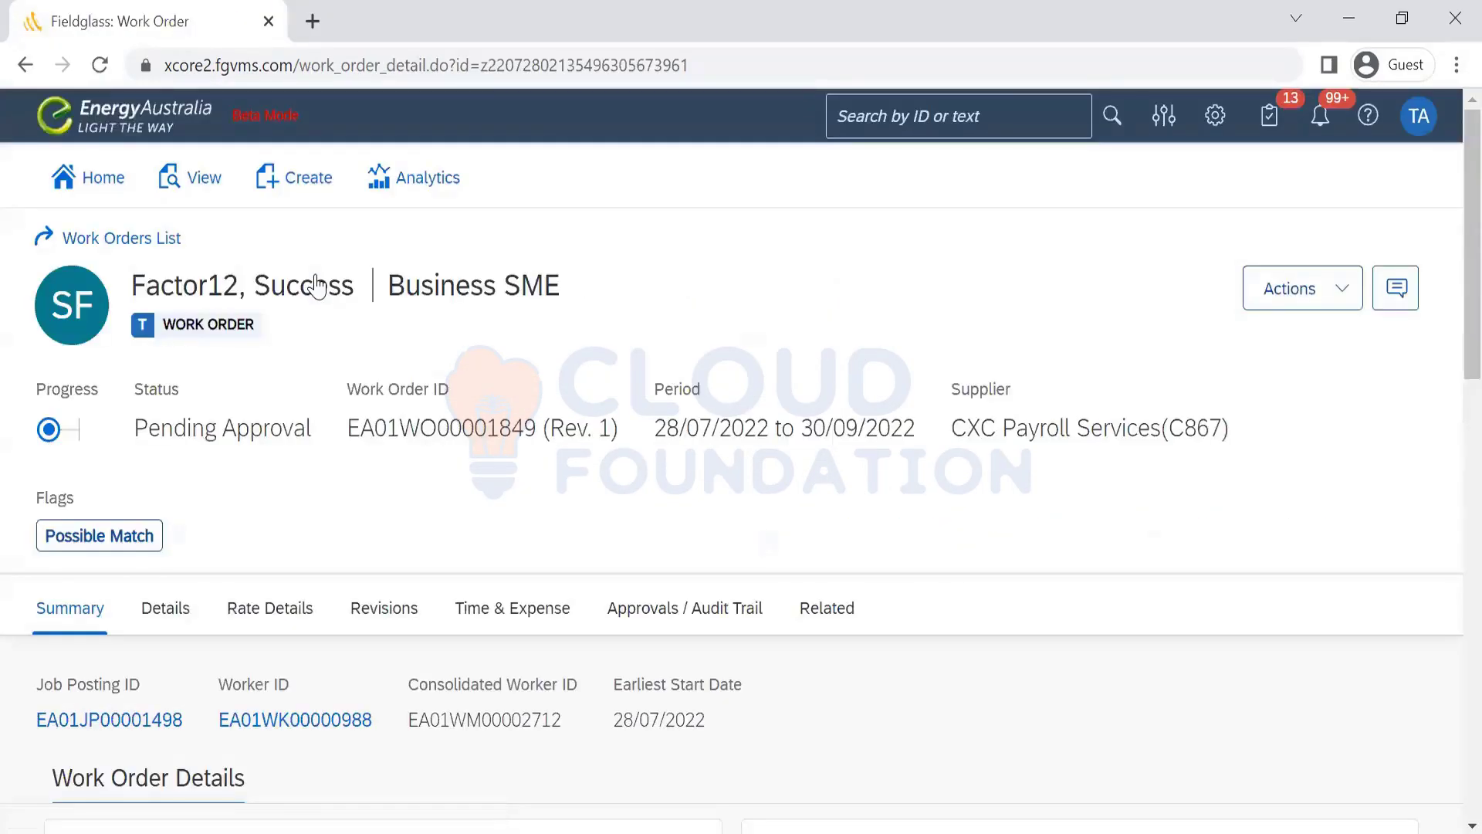
key("alt+Tab")
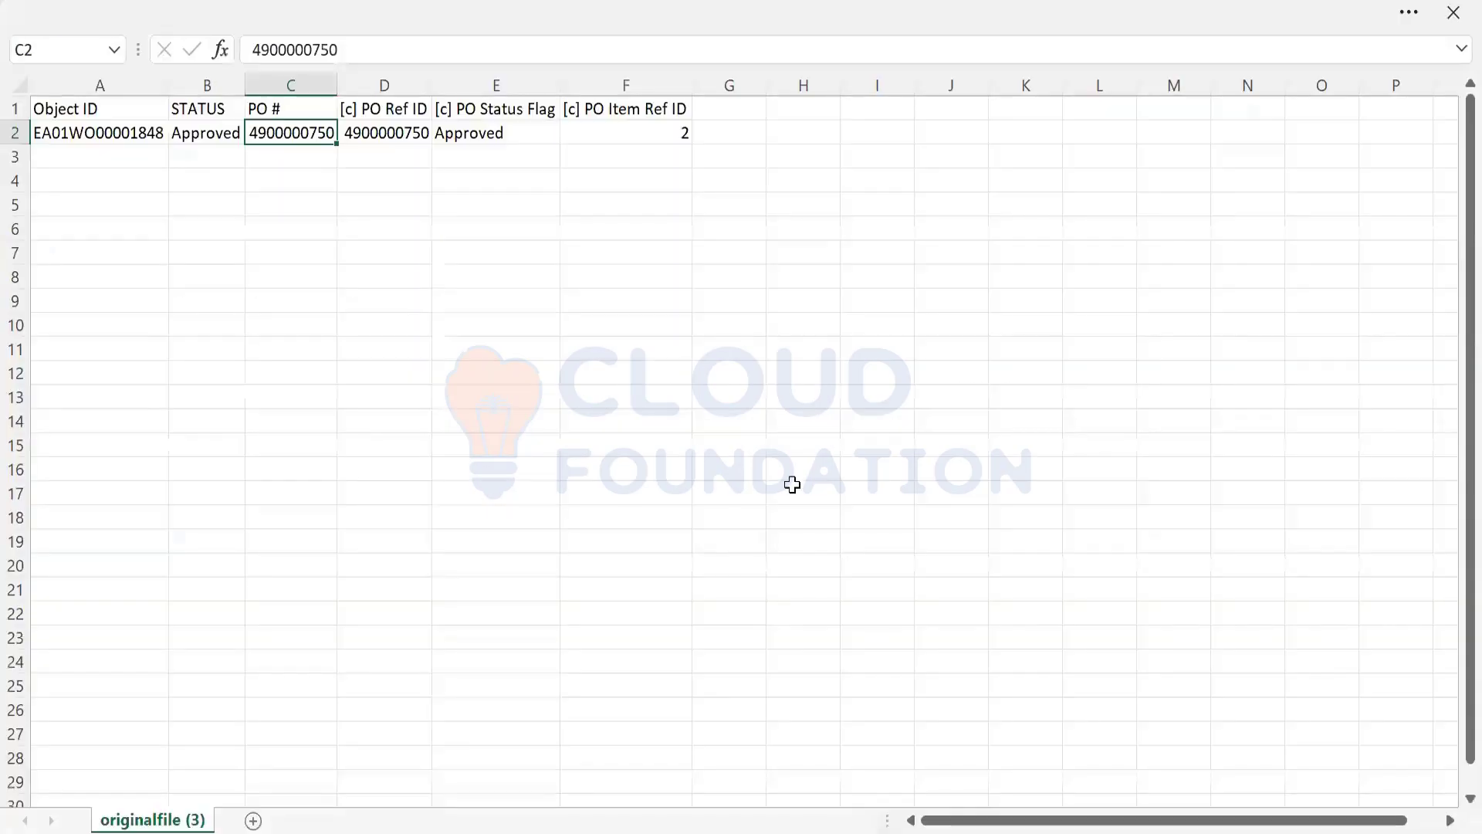
key("alt+Tab")
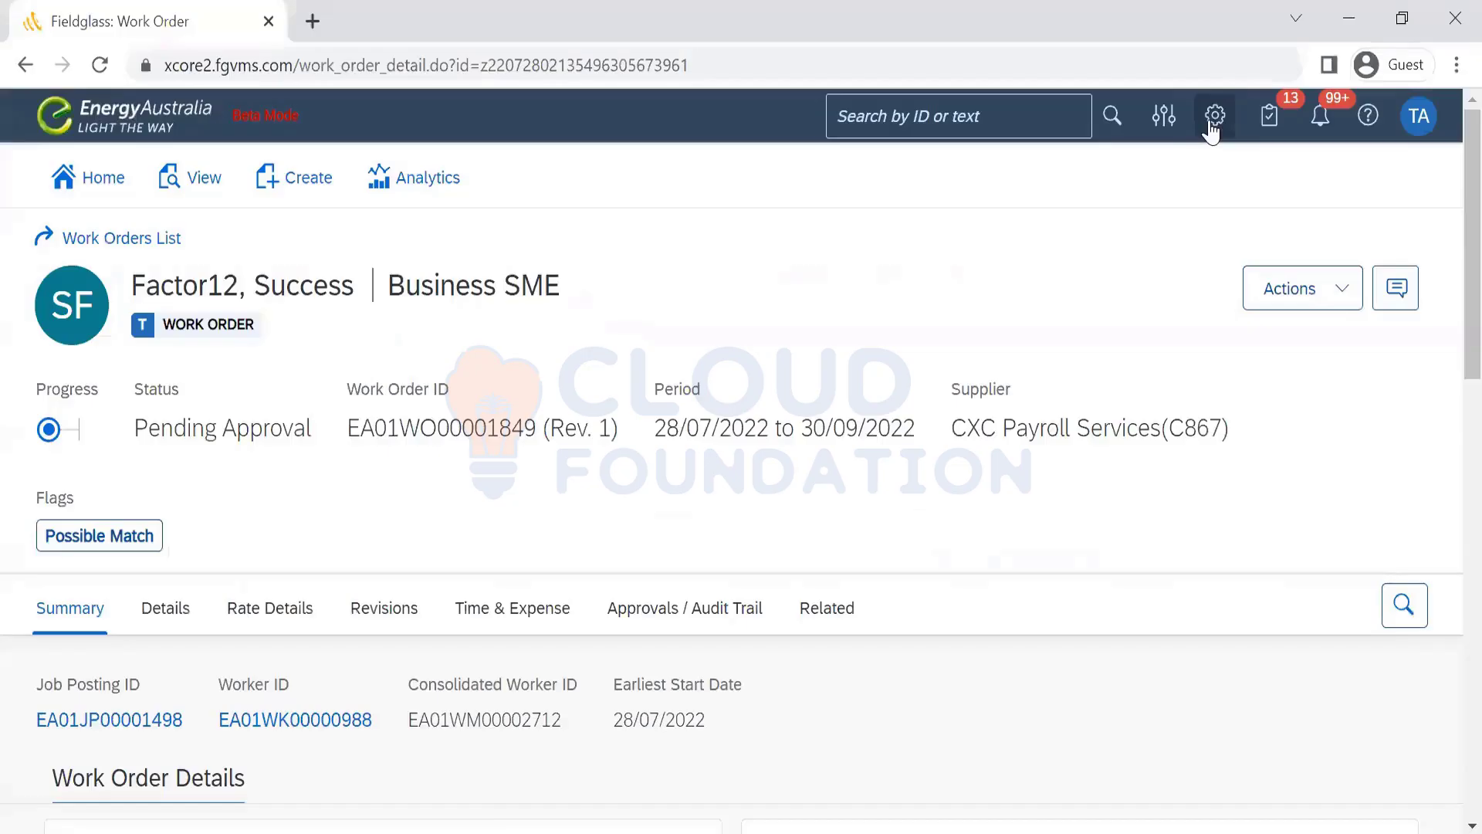
Open Upload Data in the admin configuration and choose originalfile (3).csv from Downloads as the file
left_click(1215, 116)
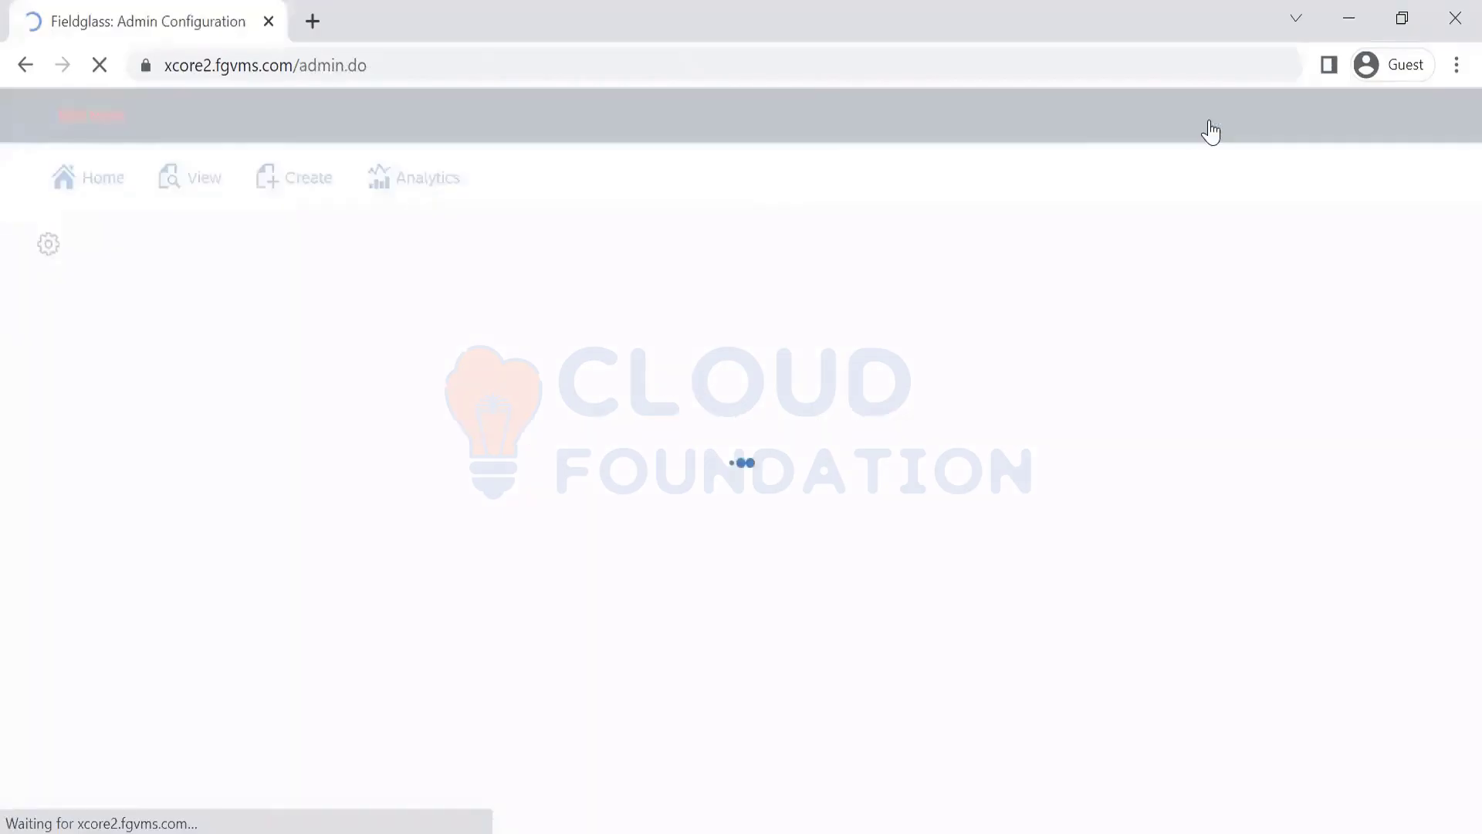
scroll(1259, 409, "down", 5)
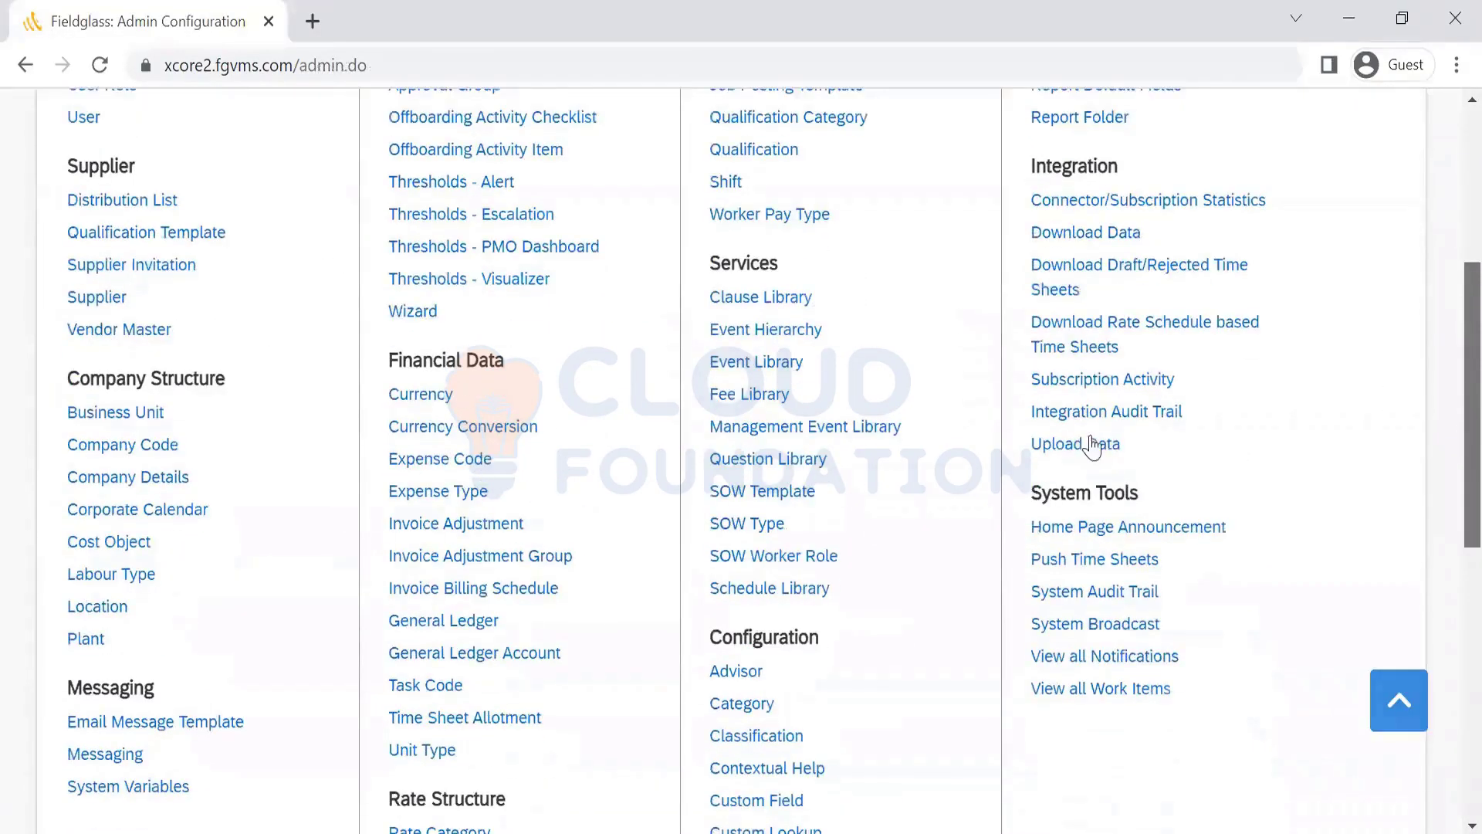
left_click(1087, 441)
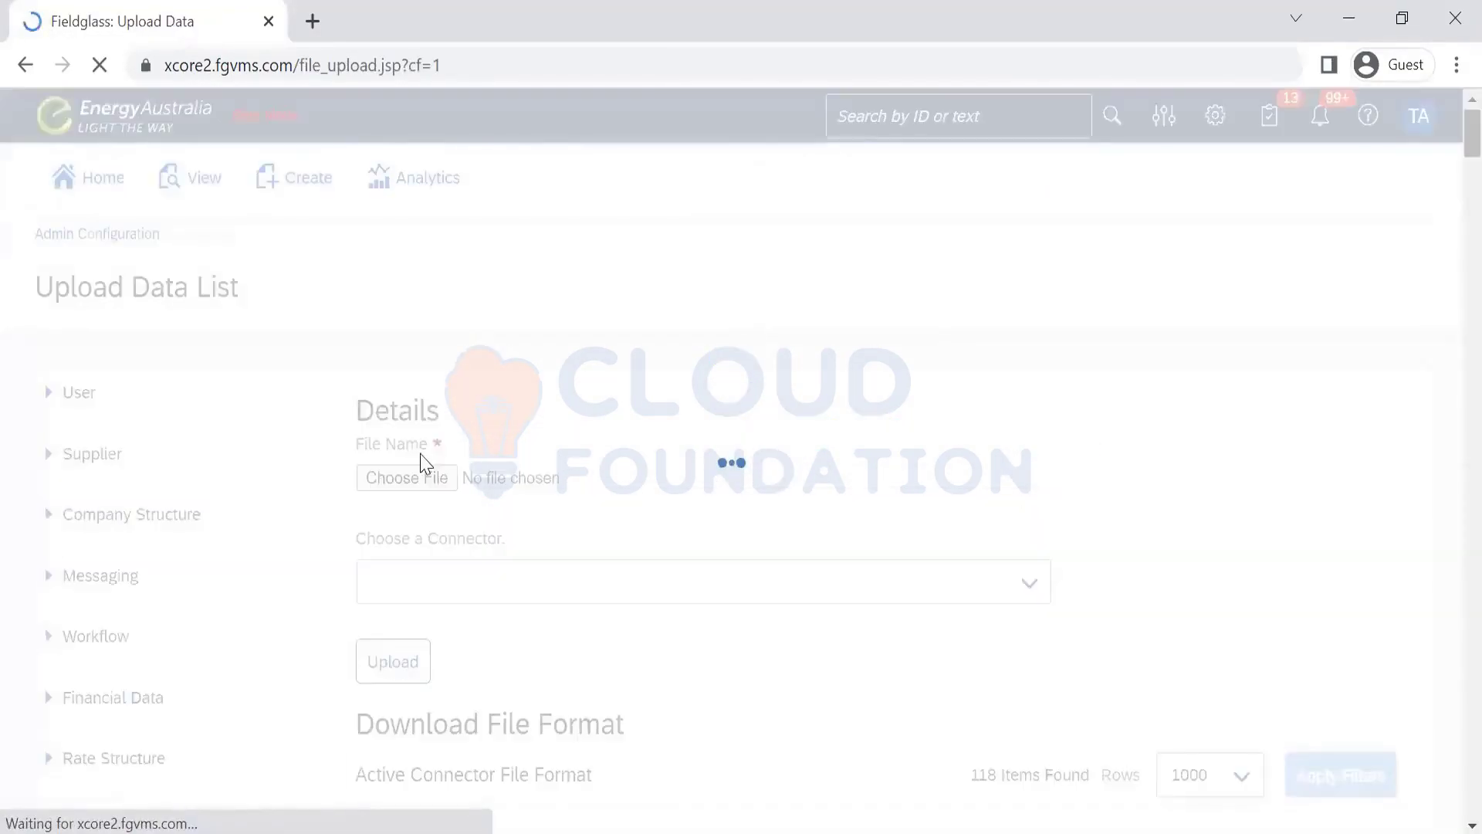
left_click(423, 462)
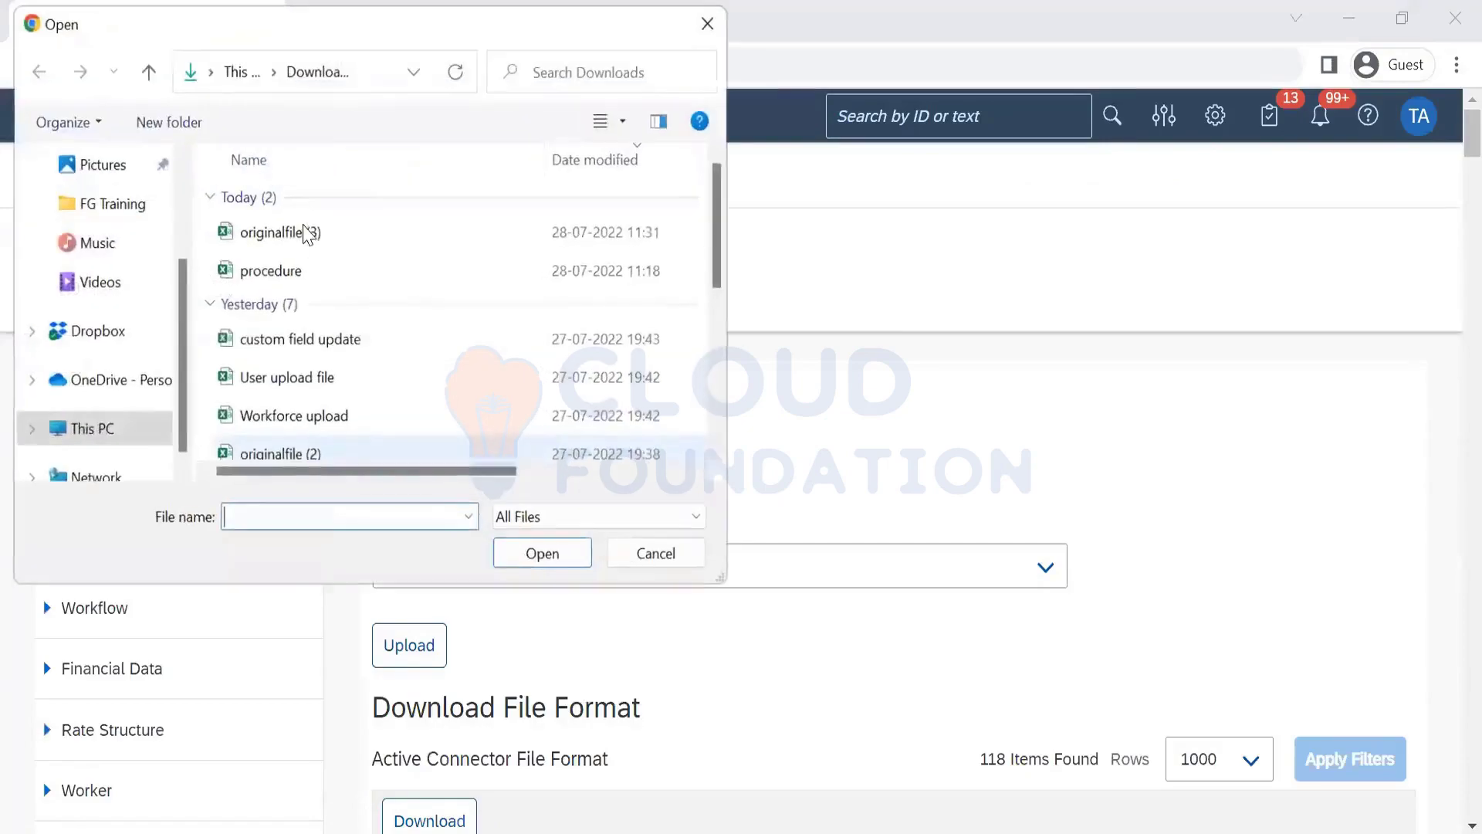
left_click(305, 232)
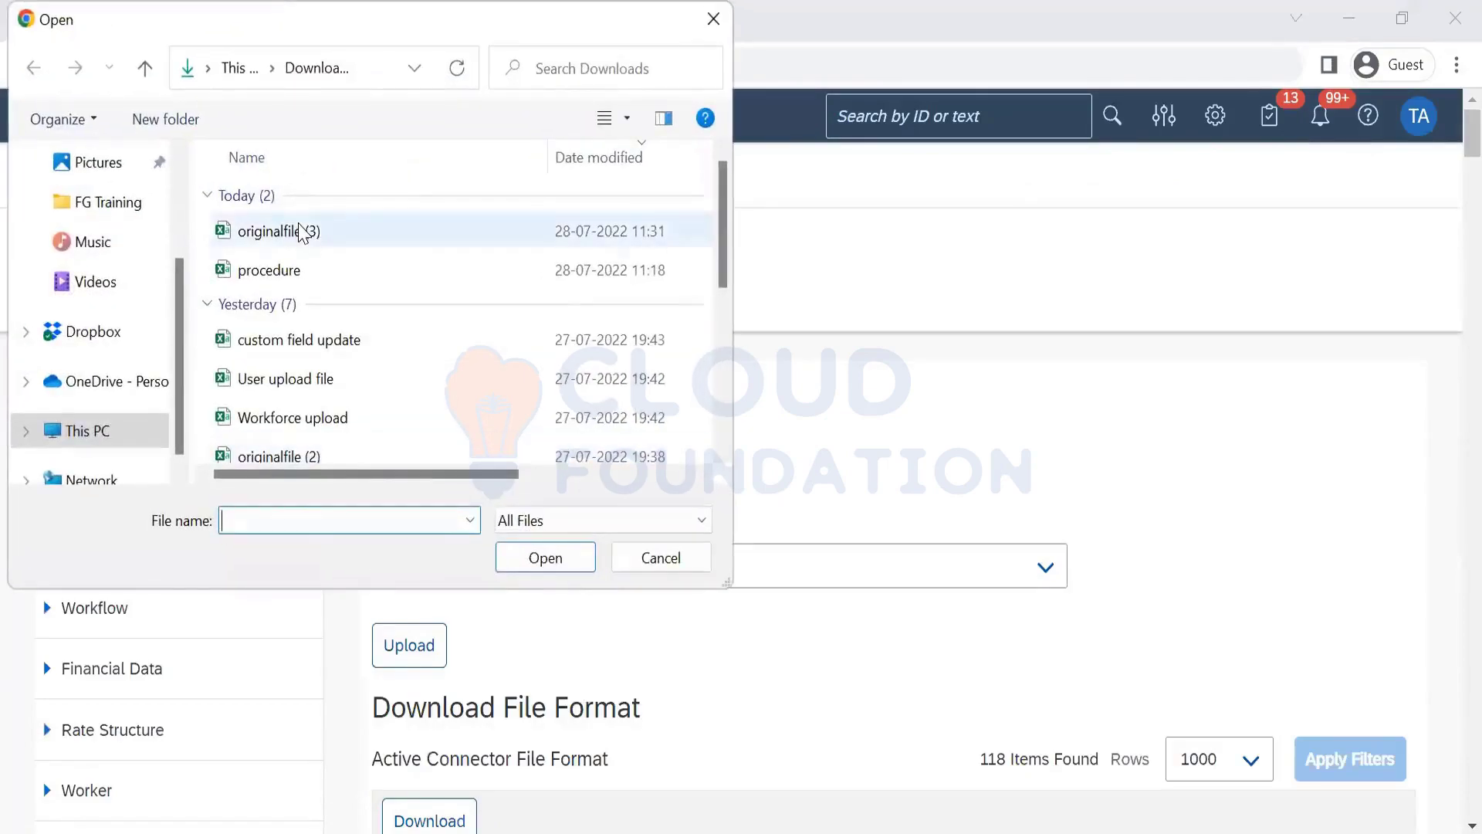
left_click(549, 556)
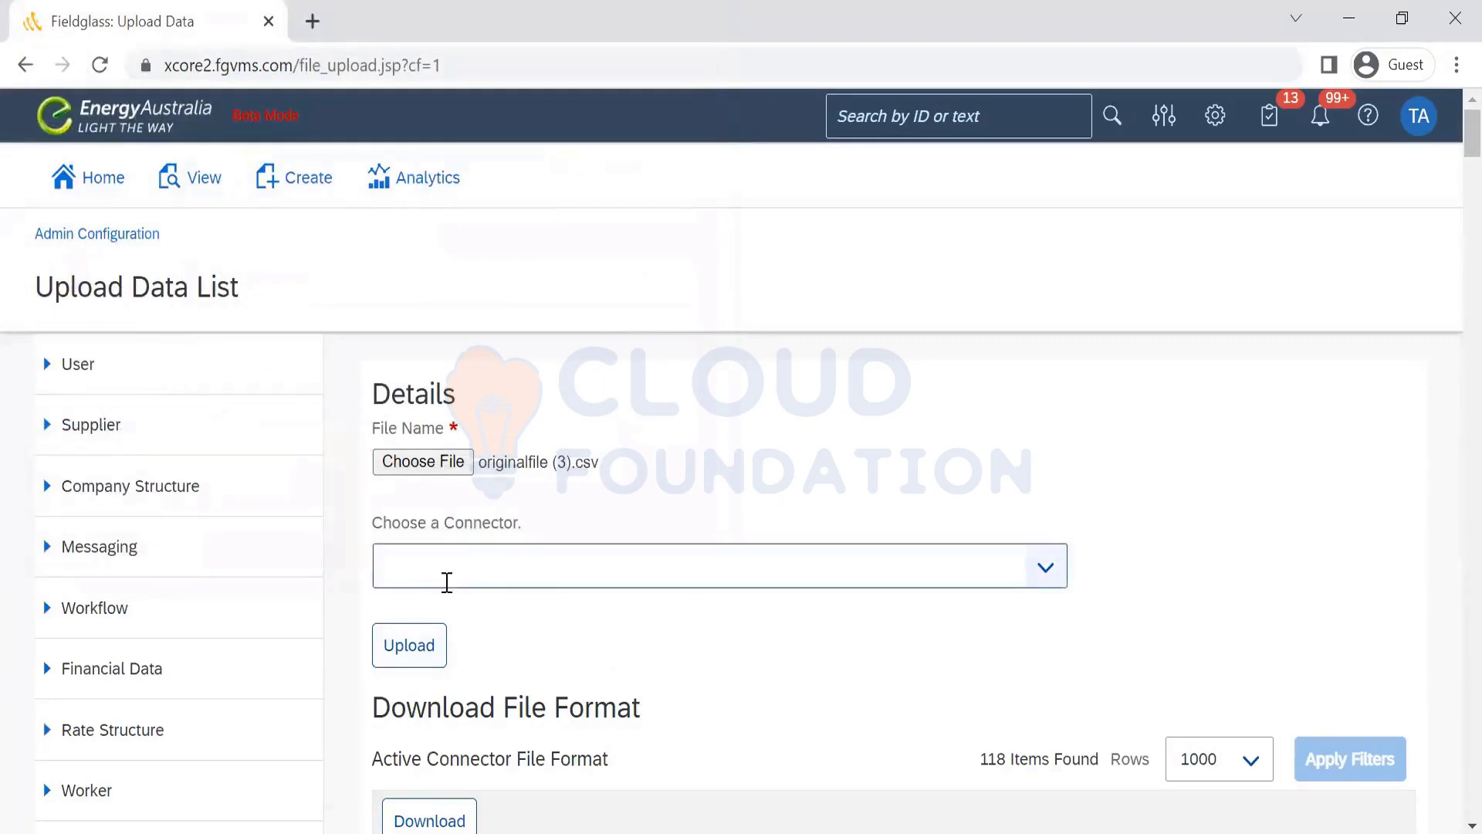
Choose Standard_PO_Response_Upload (API-A-V1.0) as the connector and upload originalfile (3).csv
left_click(450, 559)
type("st")
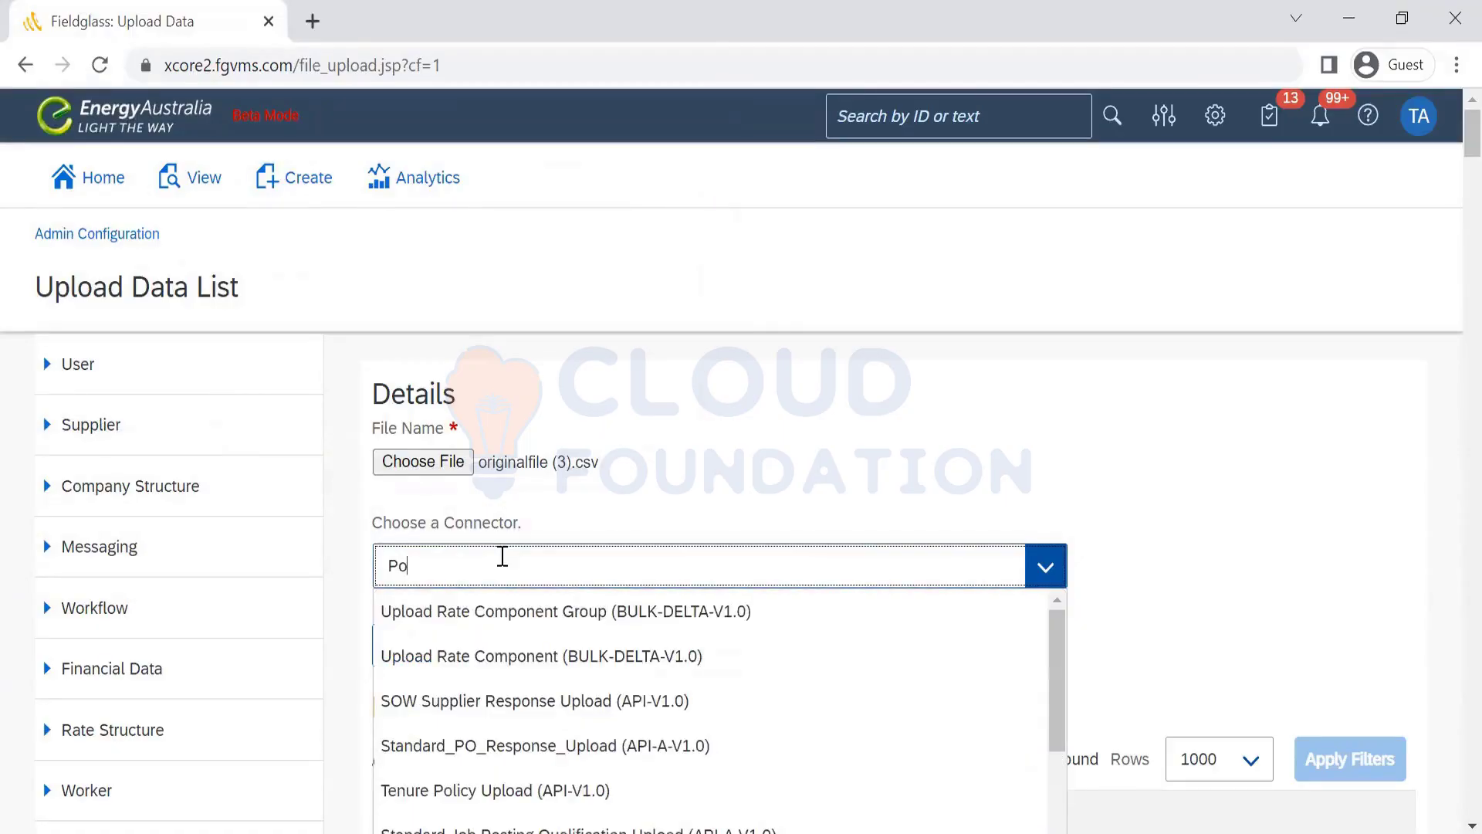
left_click(530, 747)
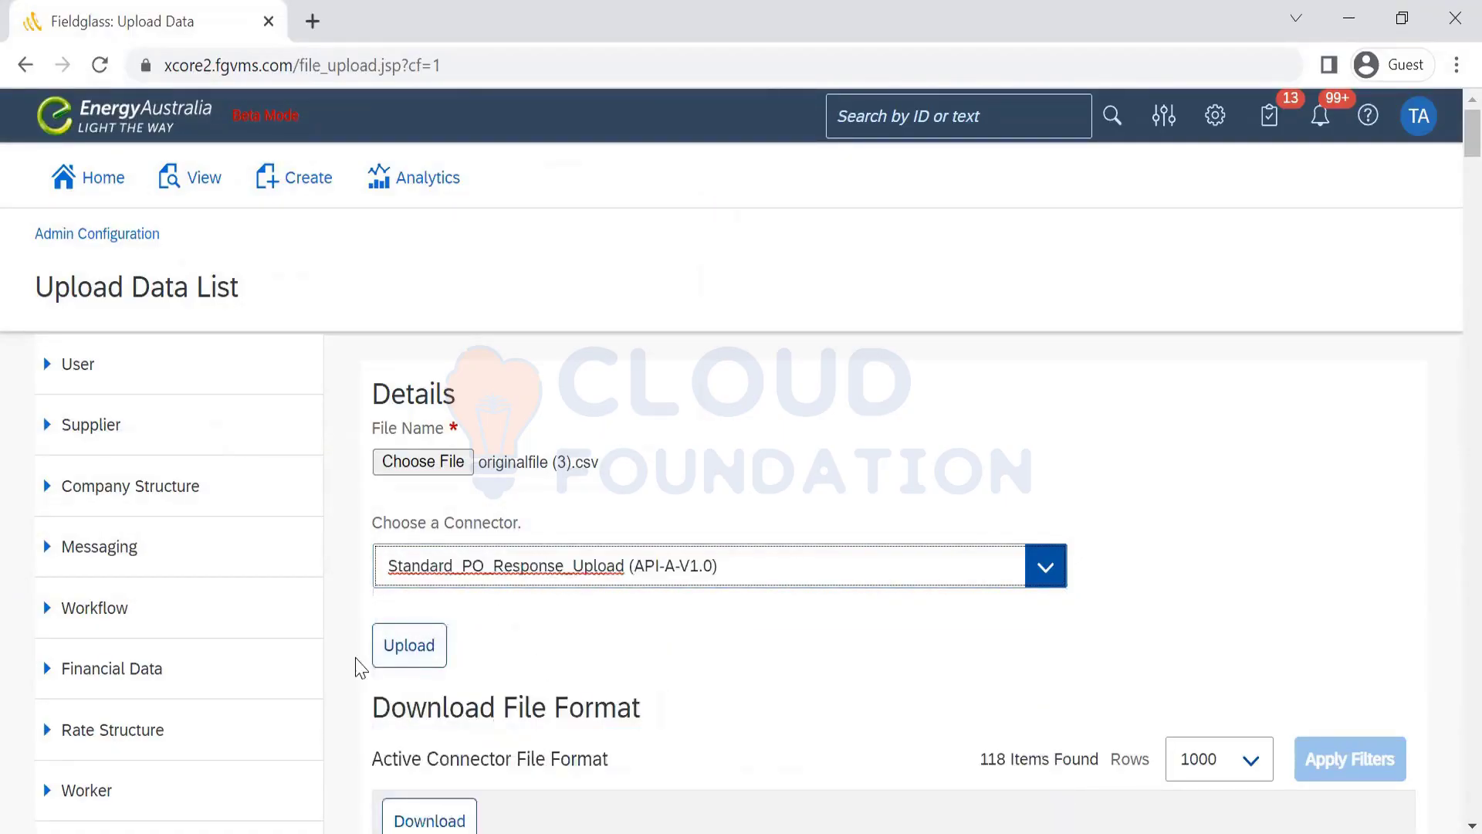
left_click(417, 646)
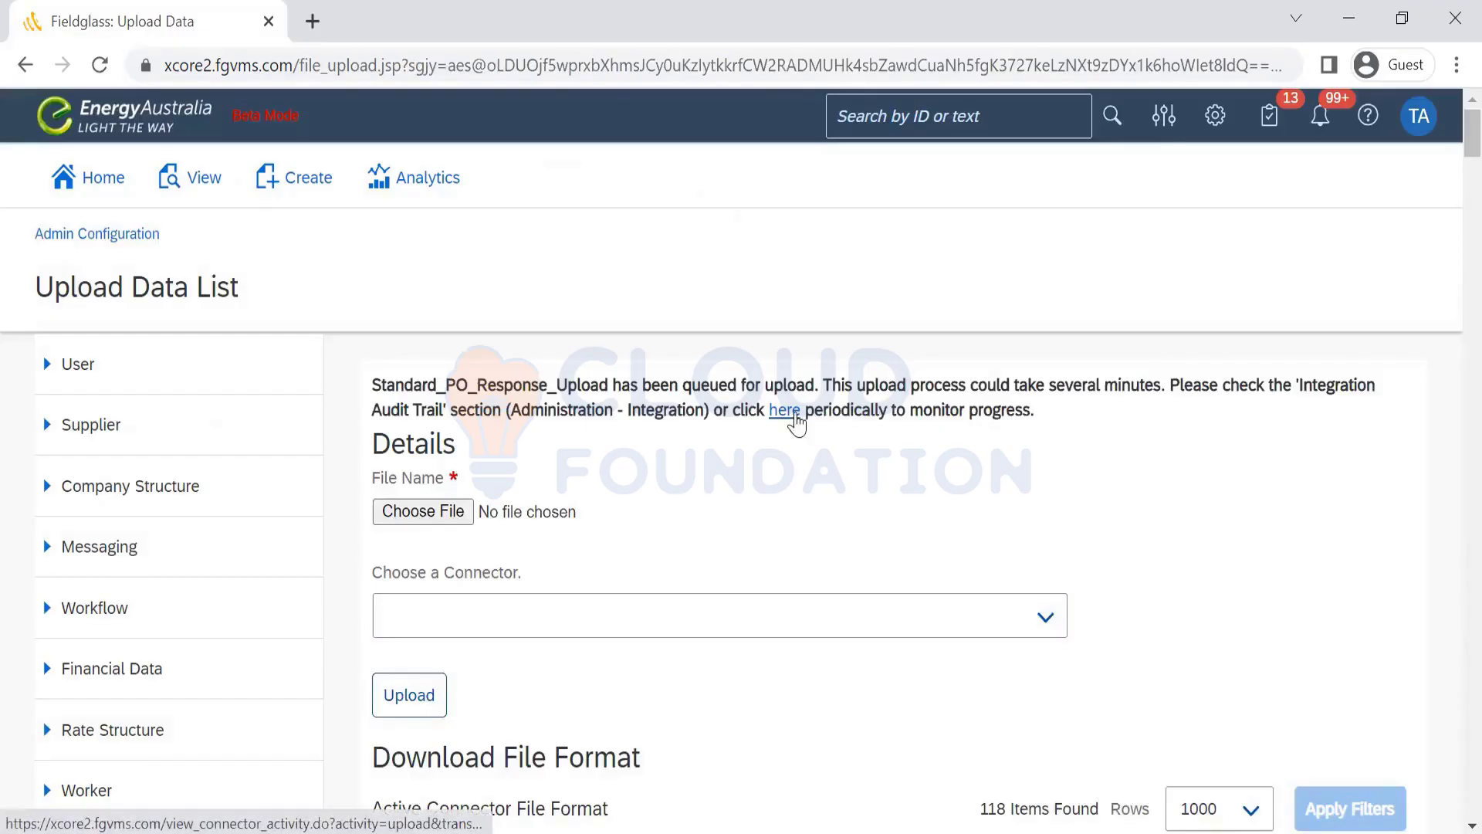
Open the Integration Audit Trail for the new upload and examine the client message in its transaction details
left_click(785, 409)
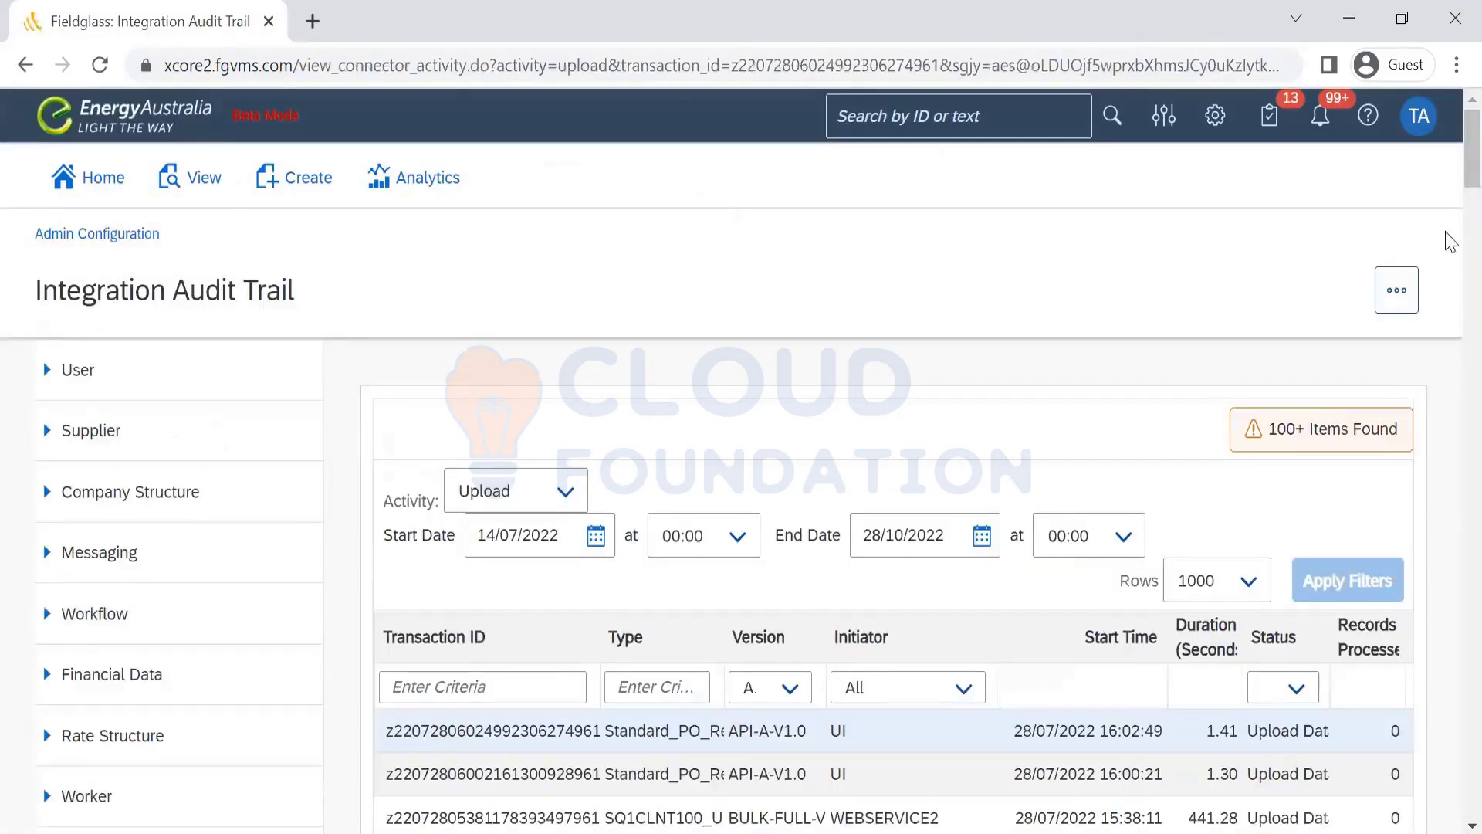
scroll(1451, 359, "down", 10)
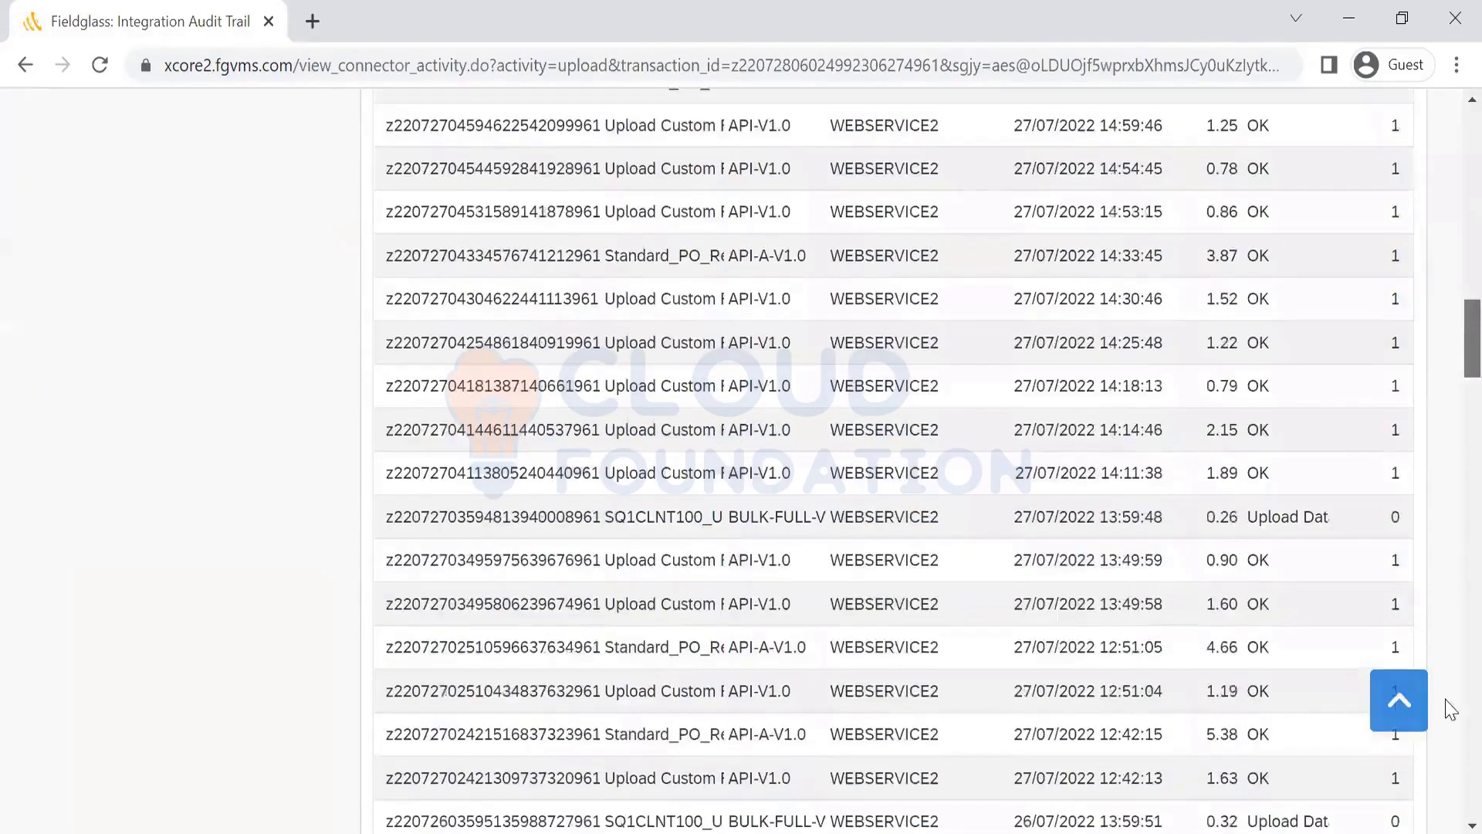
scroll(1451, 710, "down", 20)
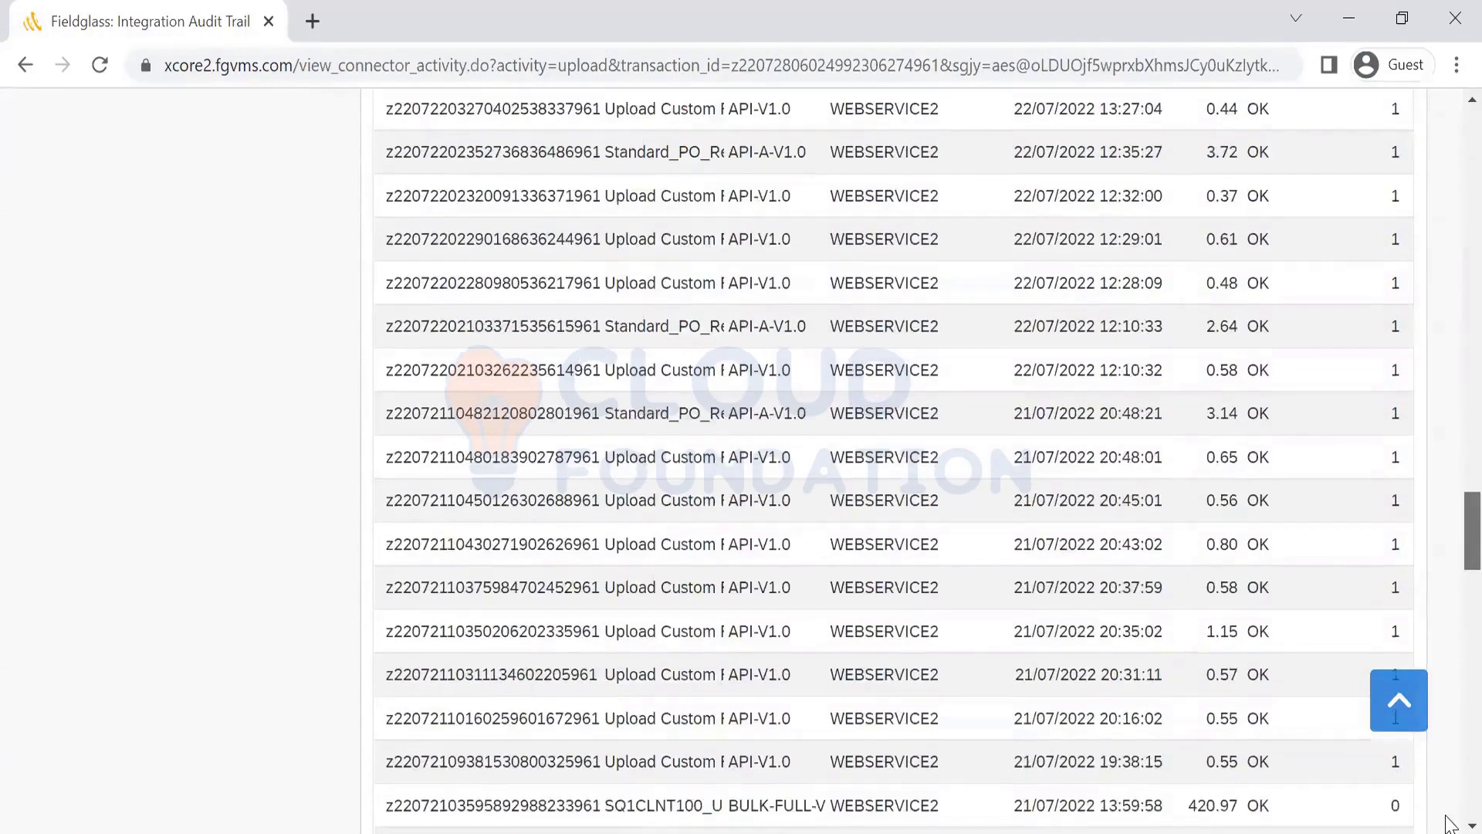
scroll(765, 456, "down", 5)
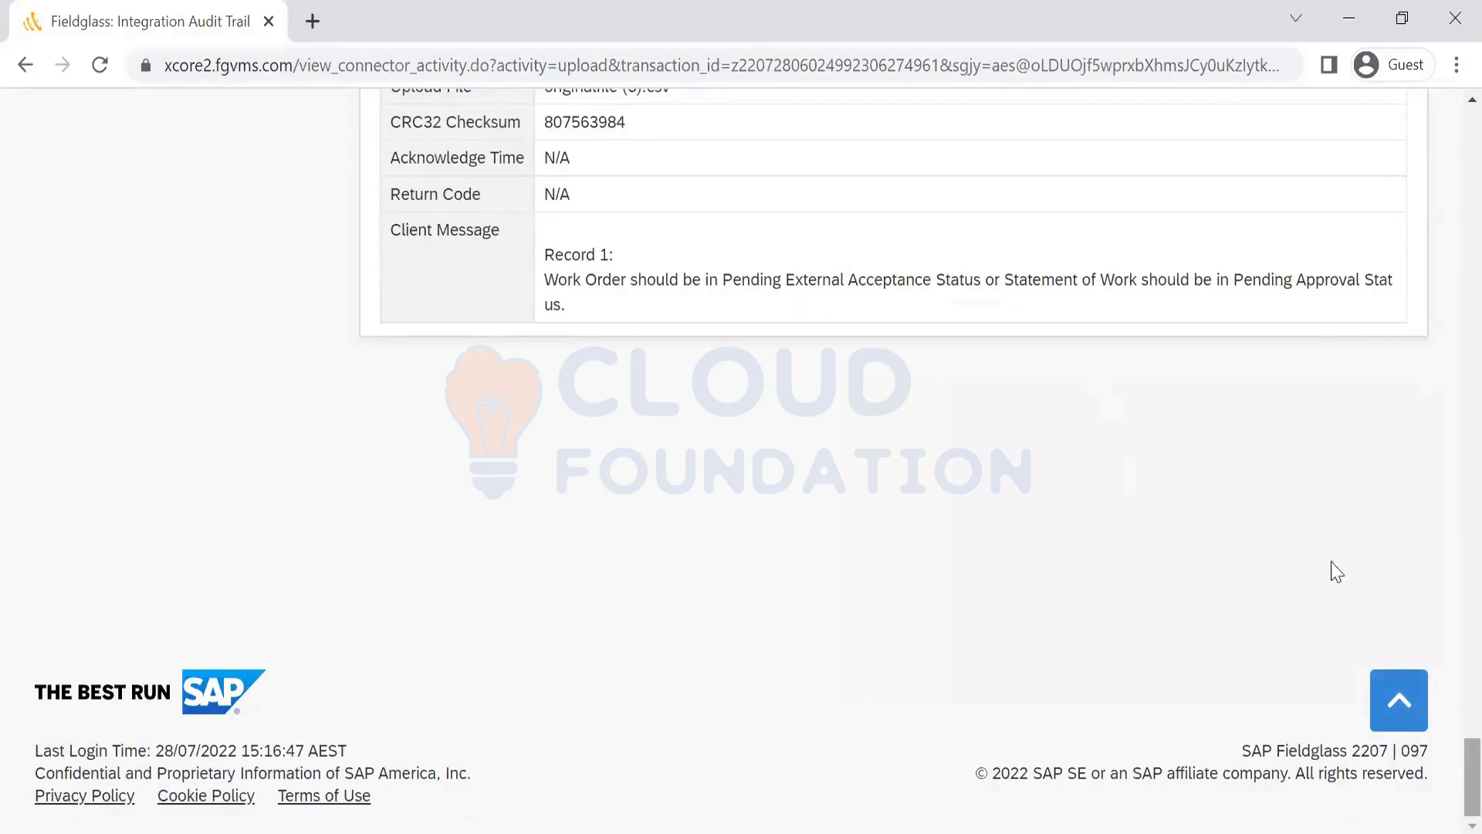
Open the Work Orders list and filter its status to Pending External Acceptance
left_click_drag(1445, 778, 1455, 513)
left_click_drag(543, 210, 222, 173)
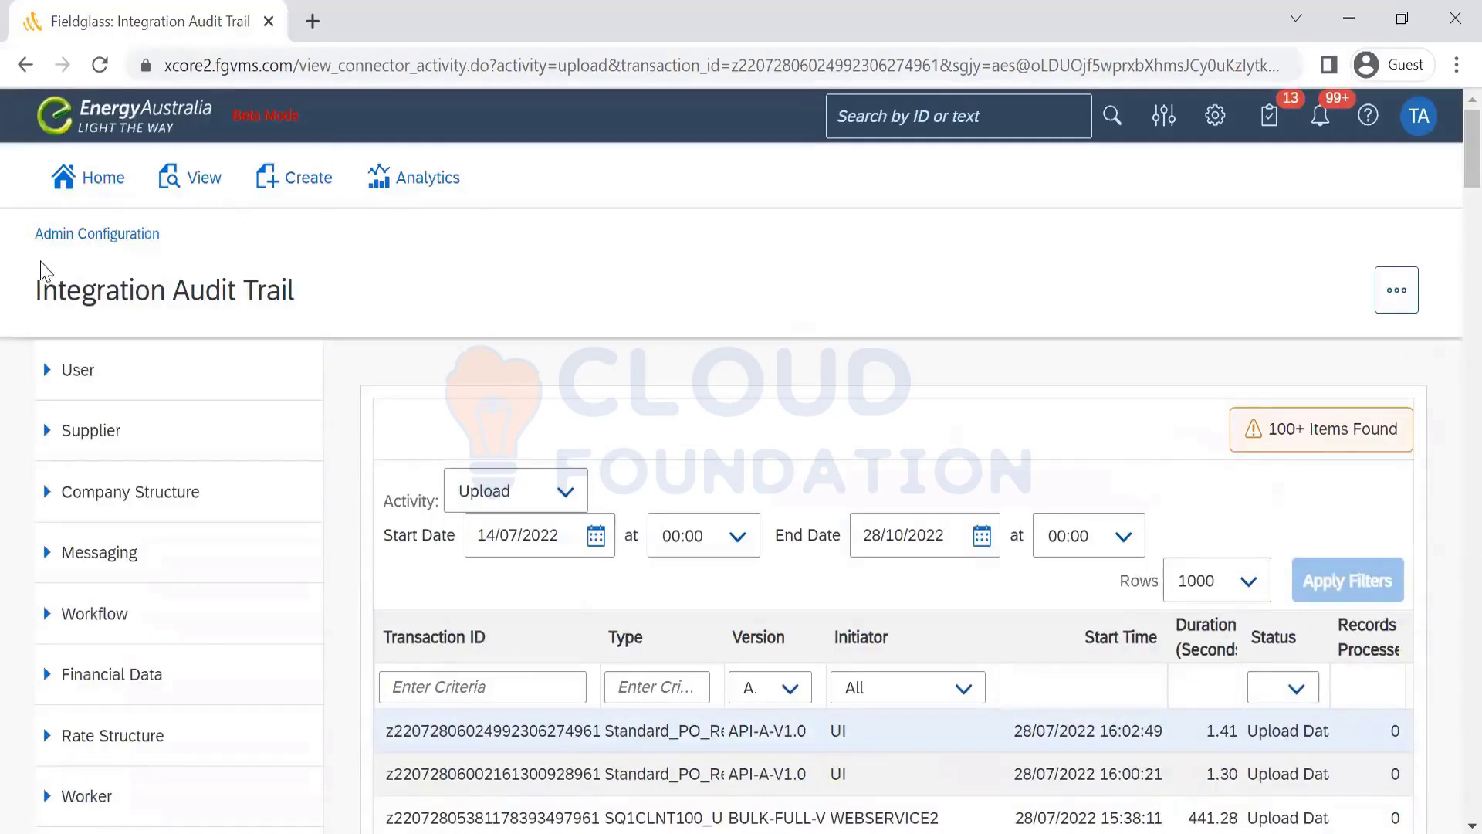
left_click(202, 179)
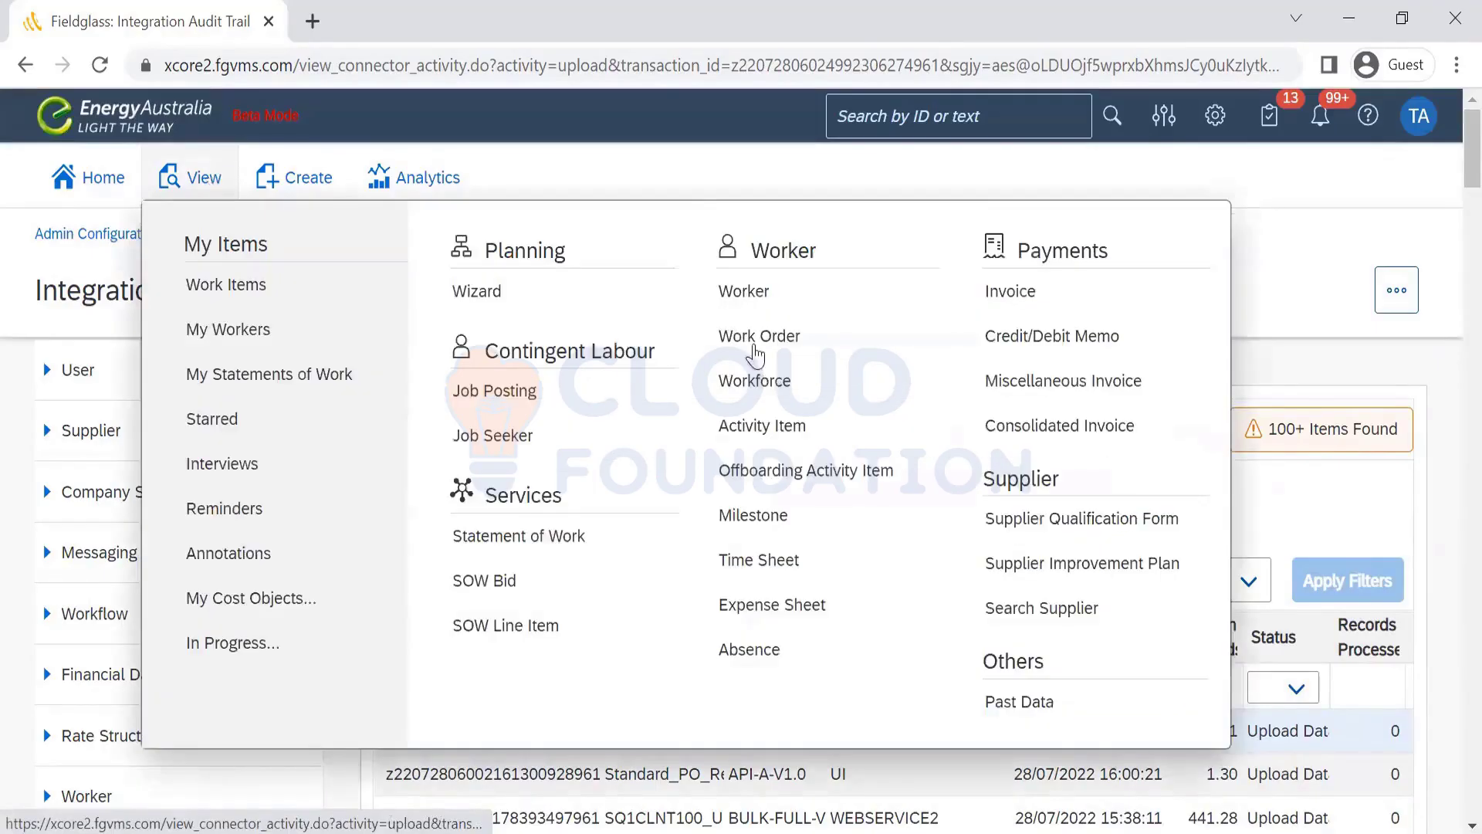
left_click(801, 337)
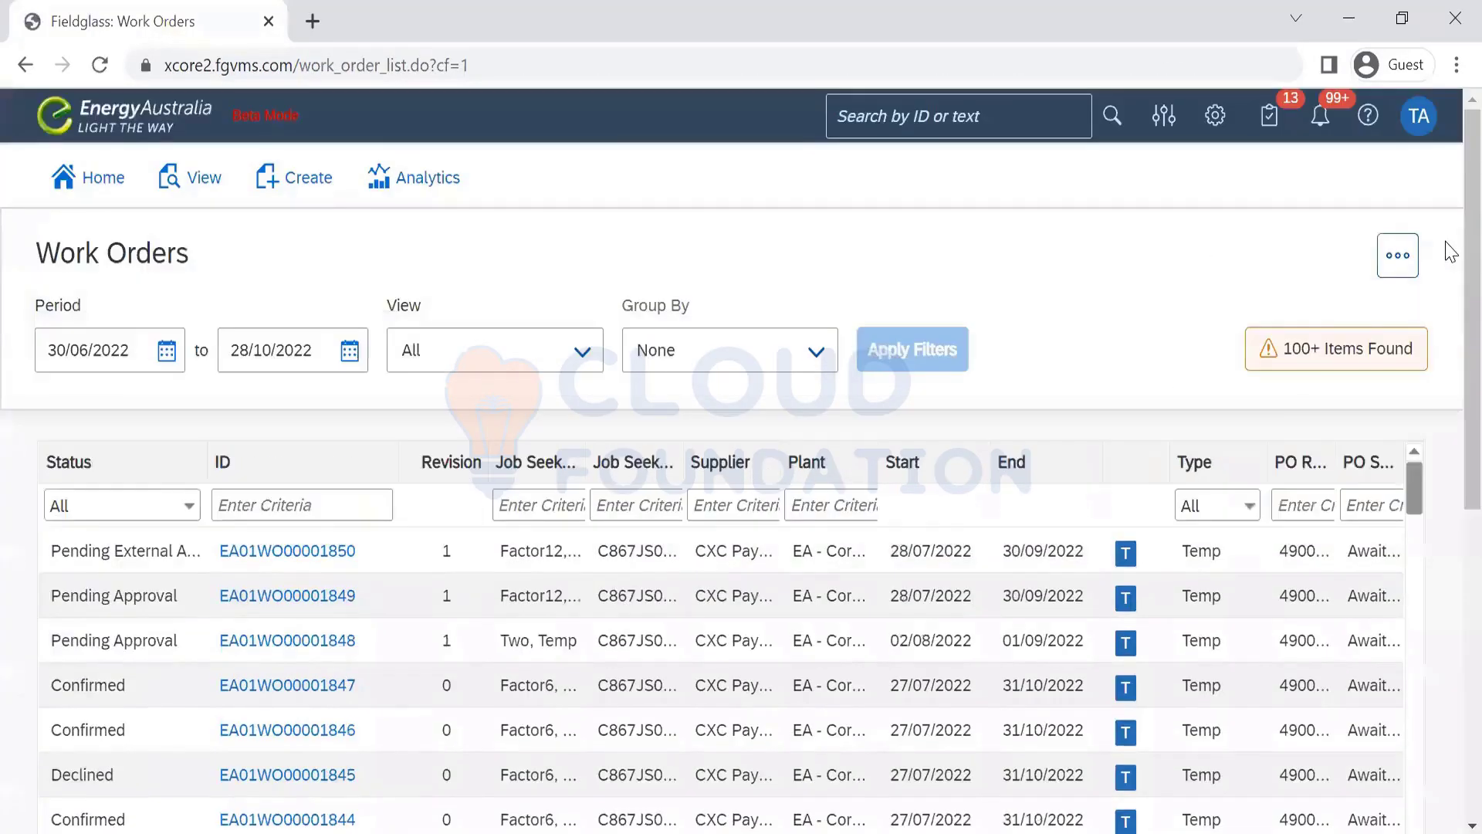
scroll(448, 303, "down", 3)
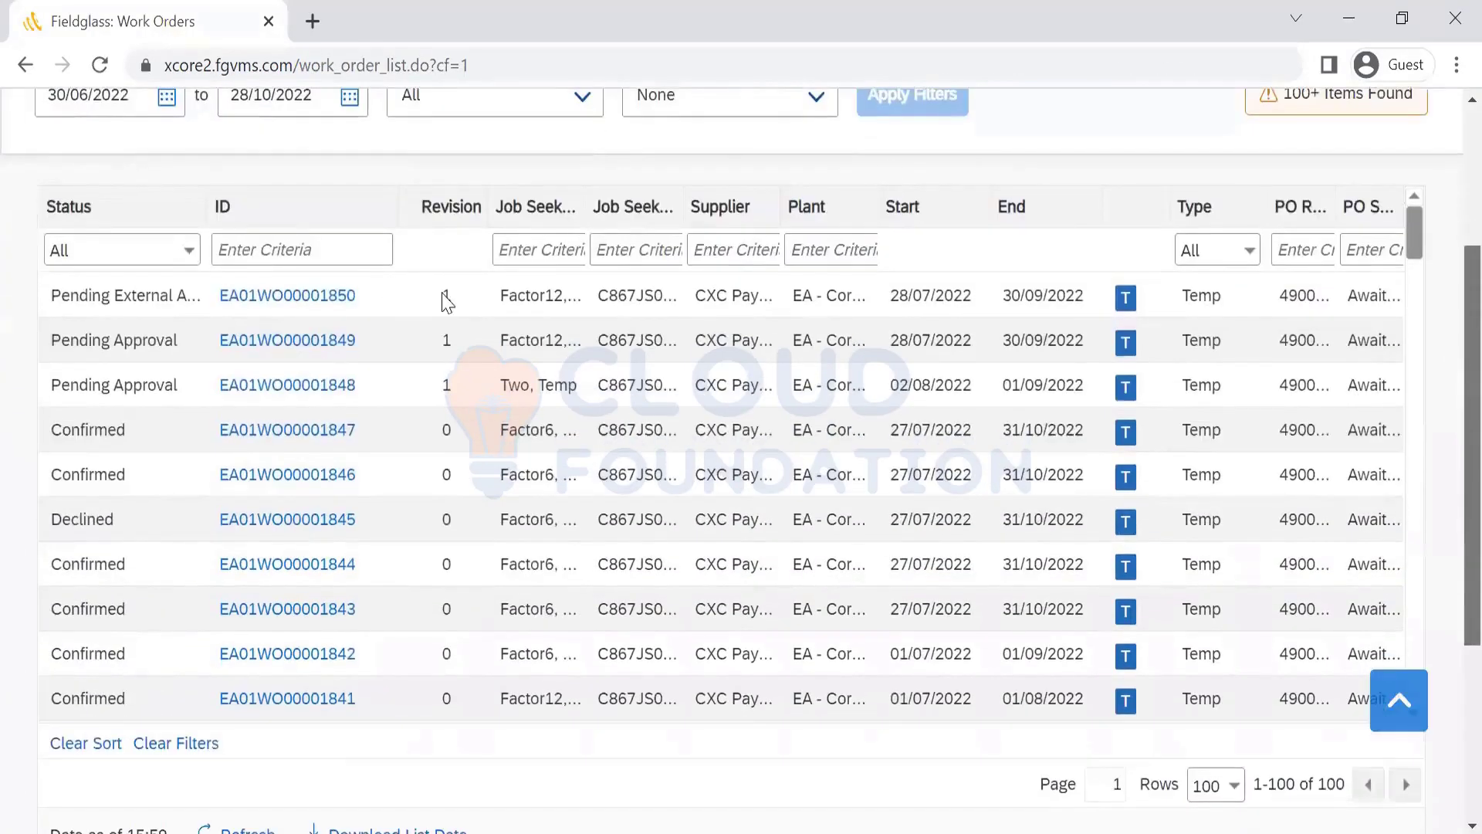
left_click(188, 257)
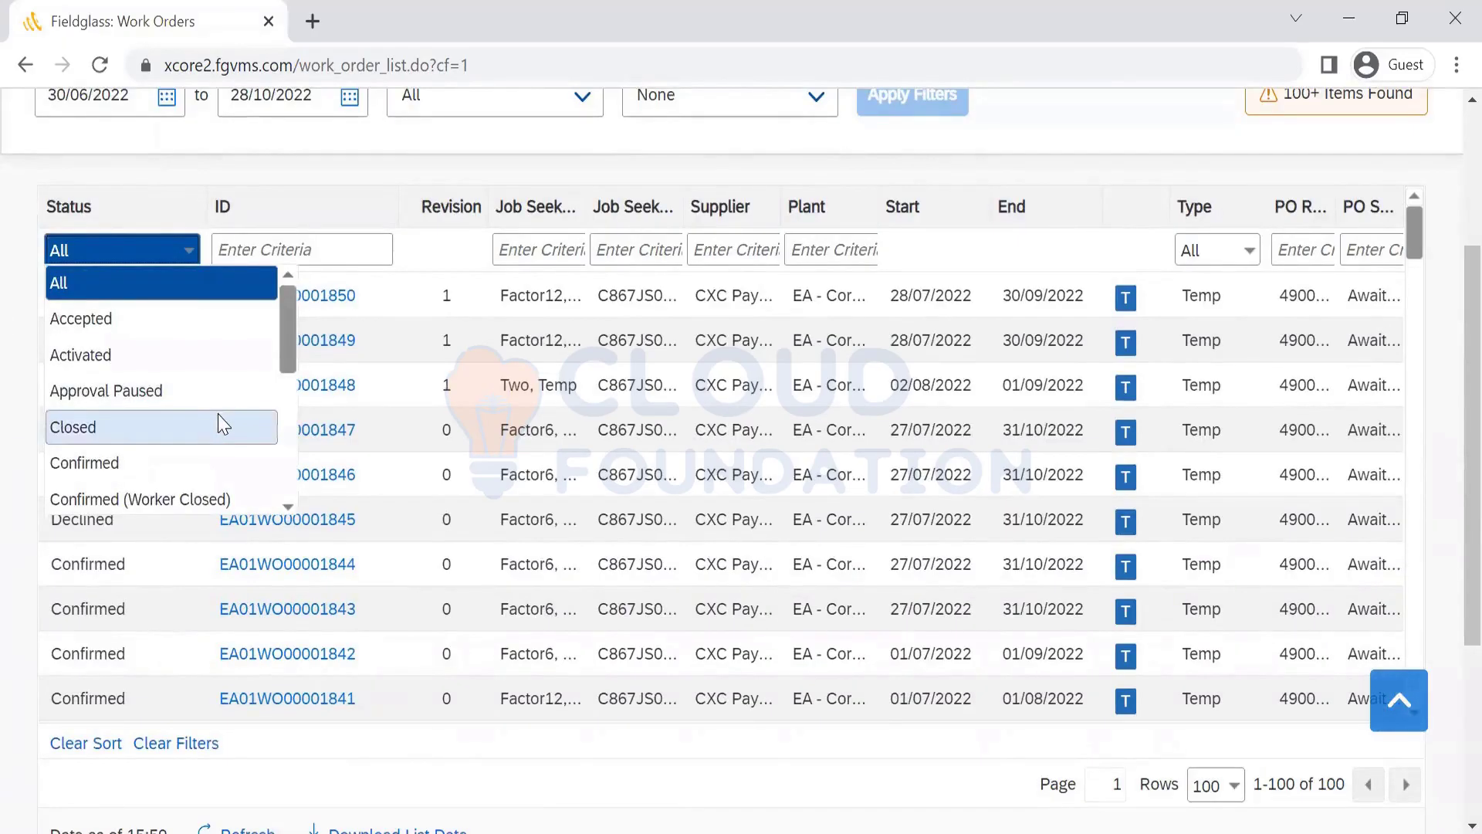
key("p")
key("Down")
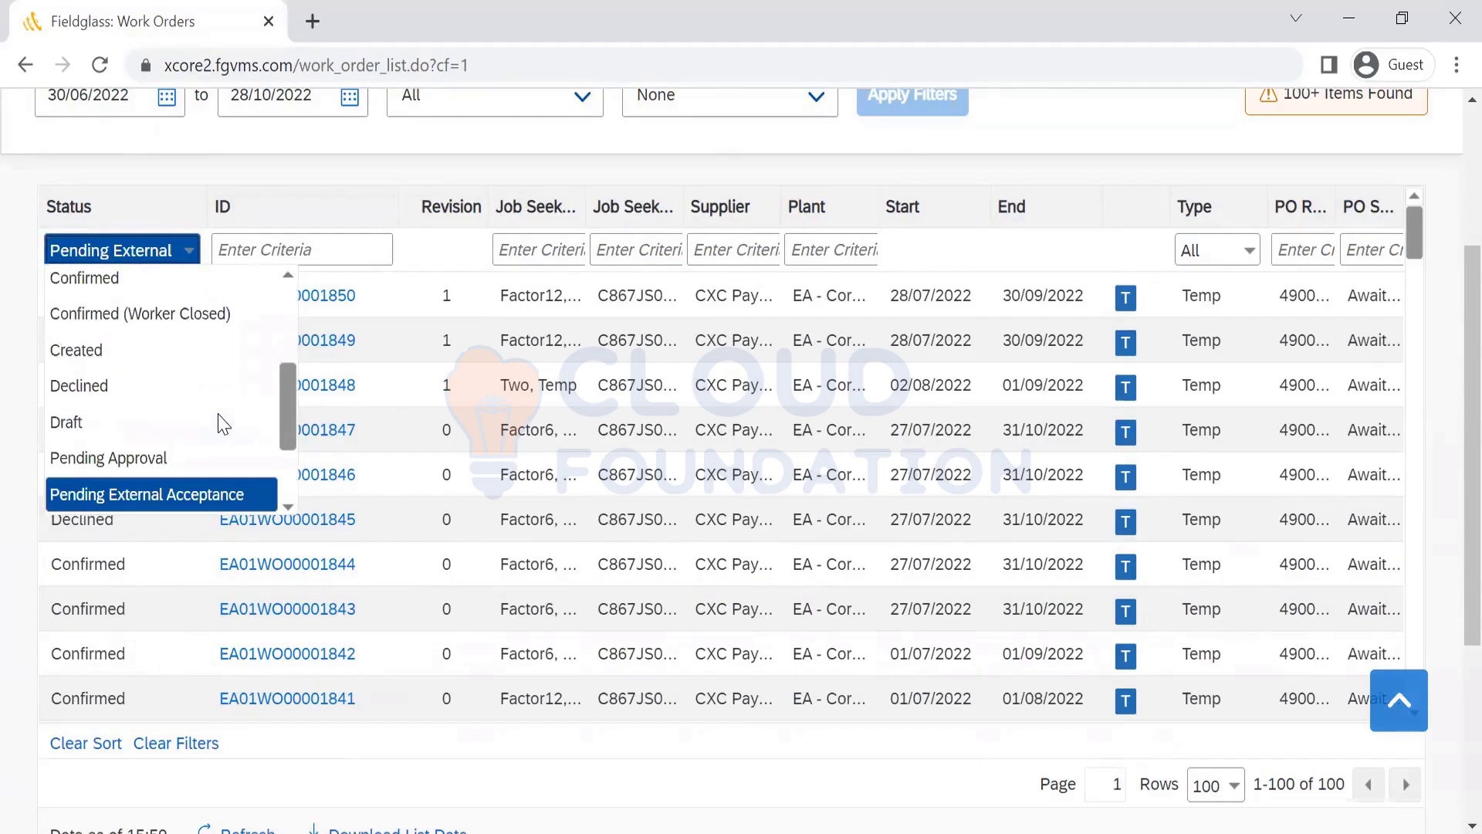
key("Return")
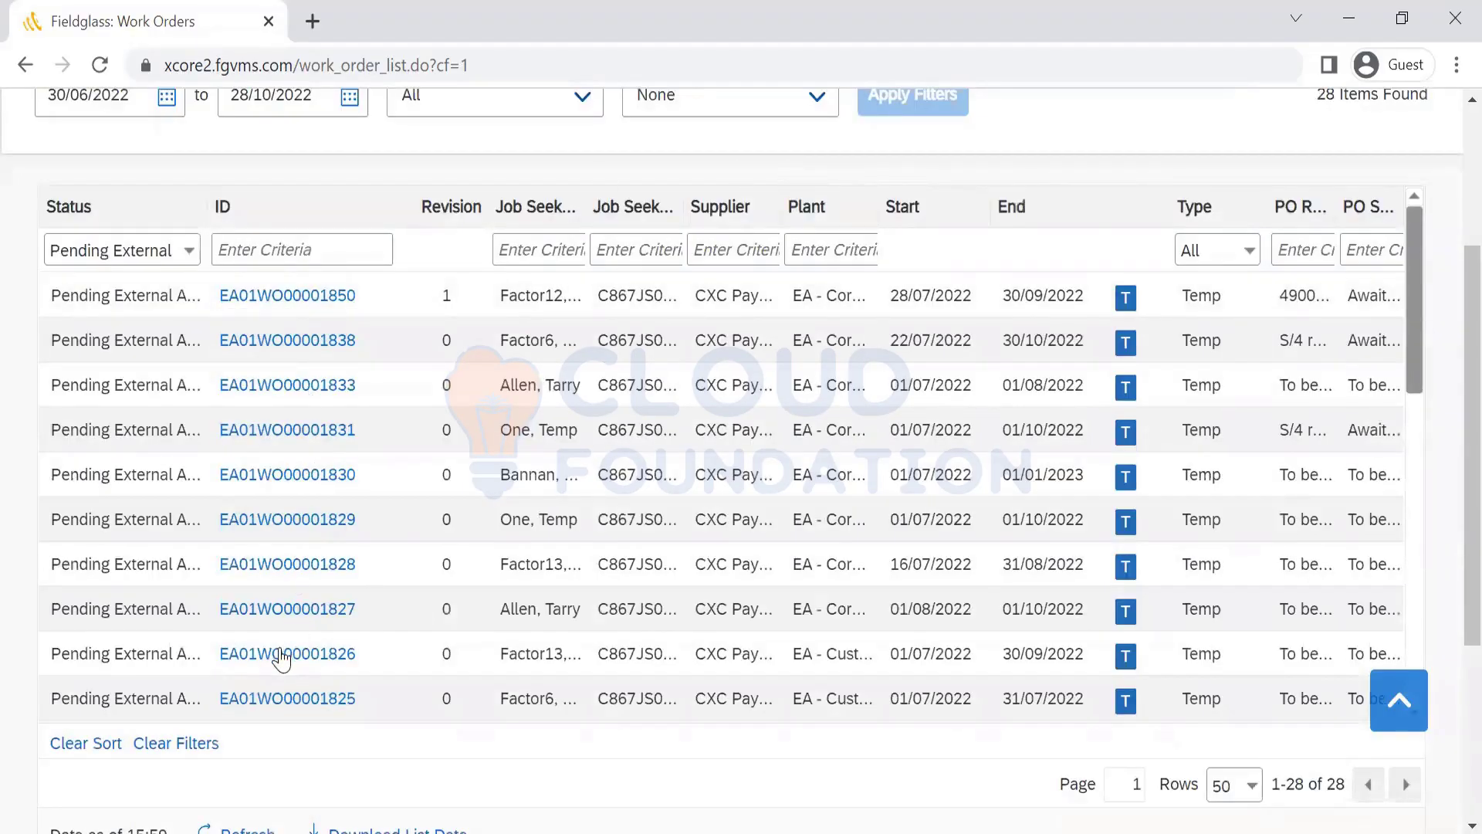
Copy the ID of the pending work order dated 01/07/2022 to 30/09/2022 into cell A2 of originalfile (3), matching destination formatting, and save
left_click(283, 656)
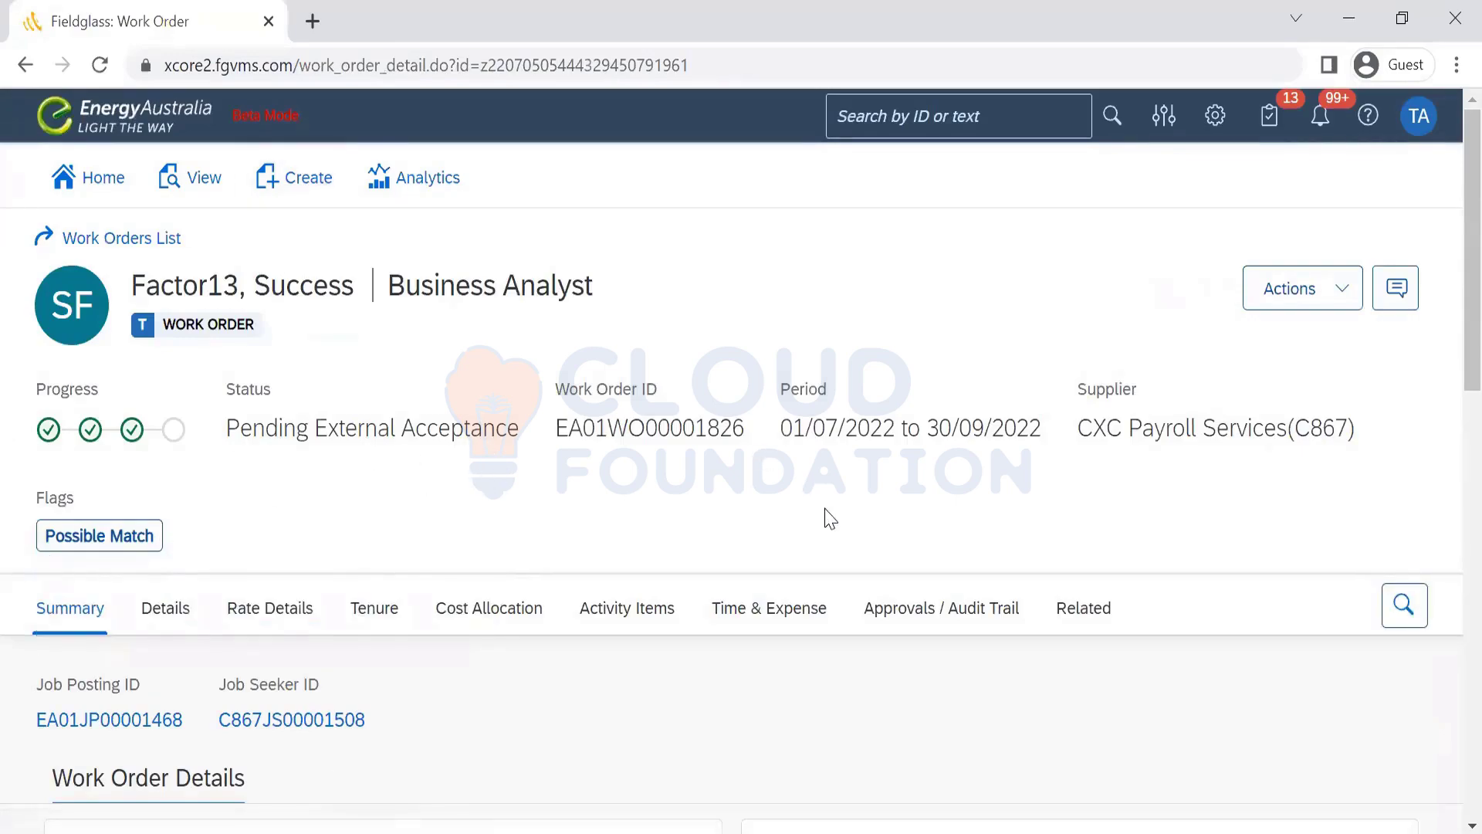
double_click(640, 427)
key("ctrl+c")
key("alt+Tab")
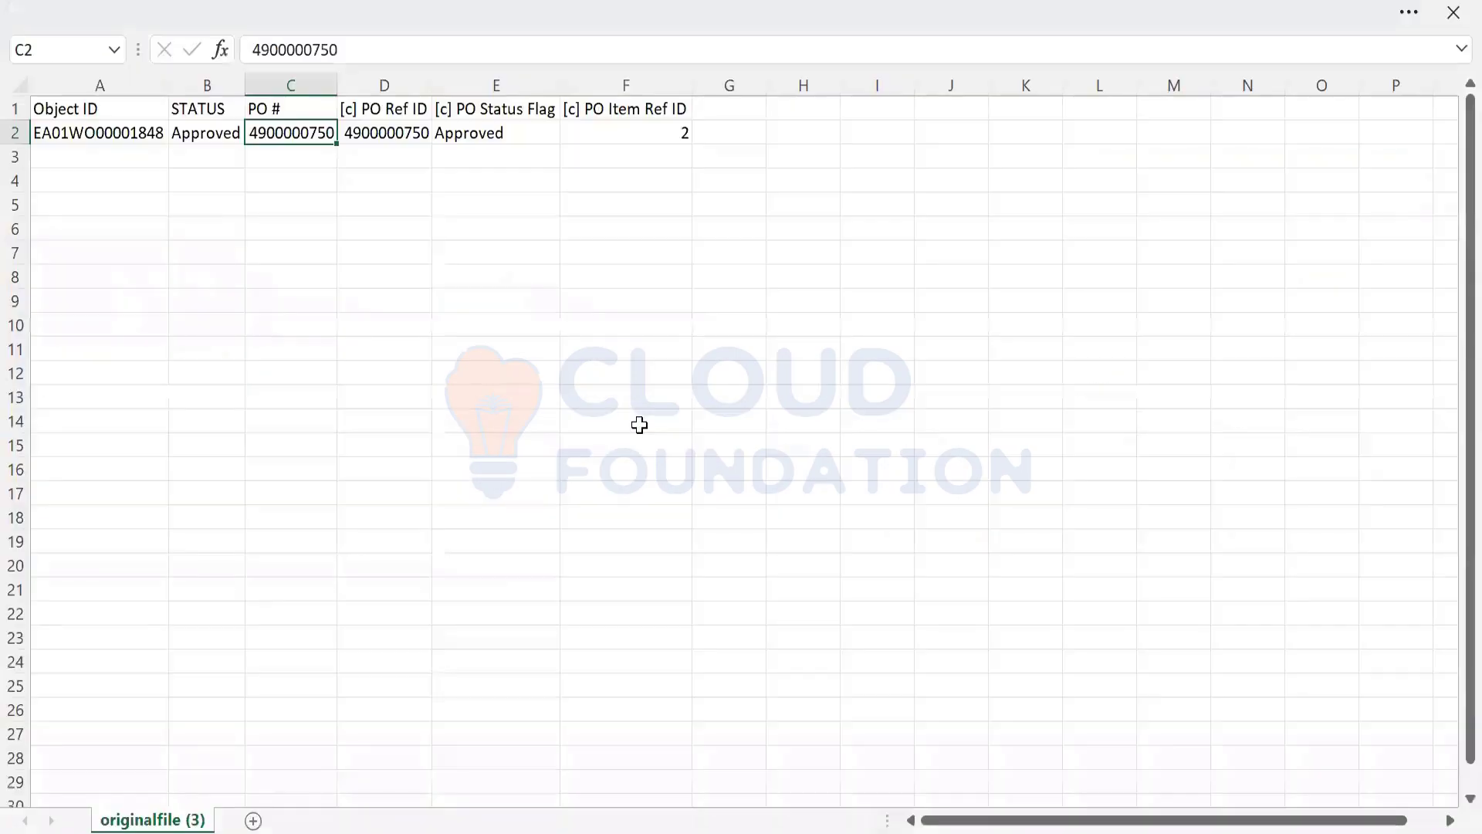
left_click(110, 134)
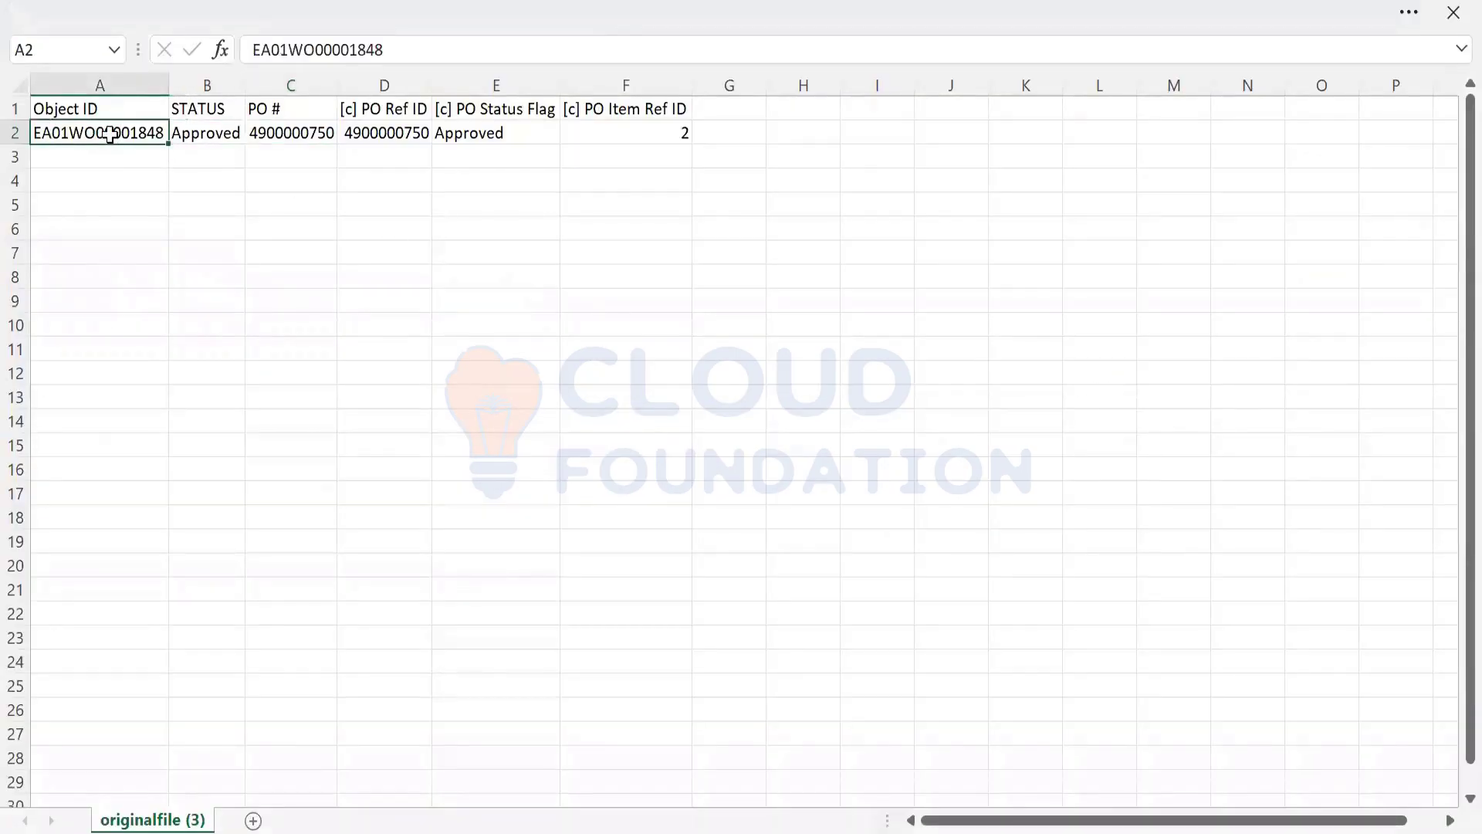
key("ctrl+v")
left_click(222, 167)
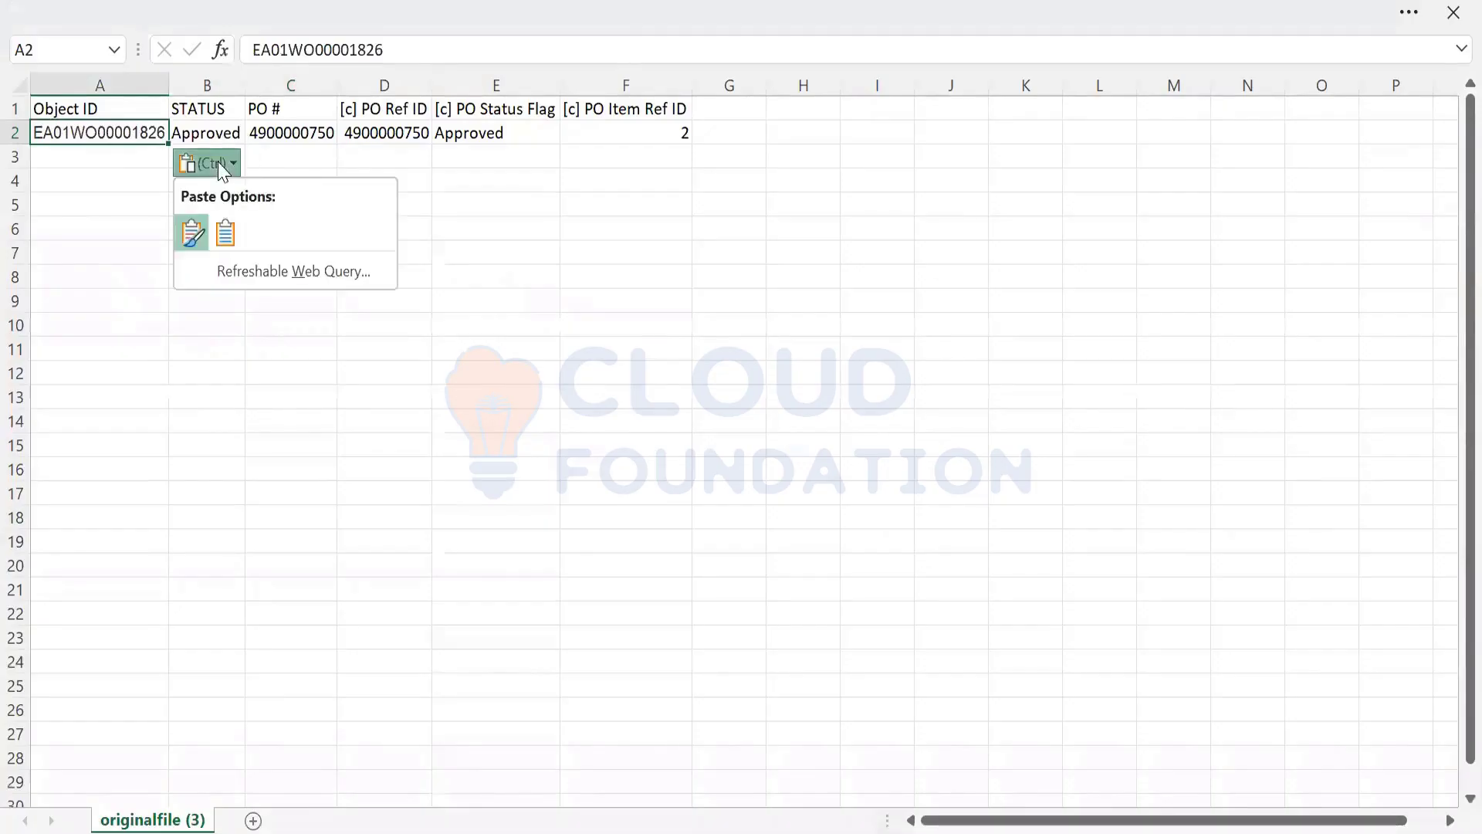
left_click(225, 233)
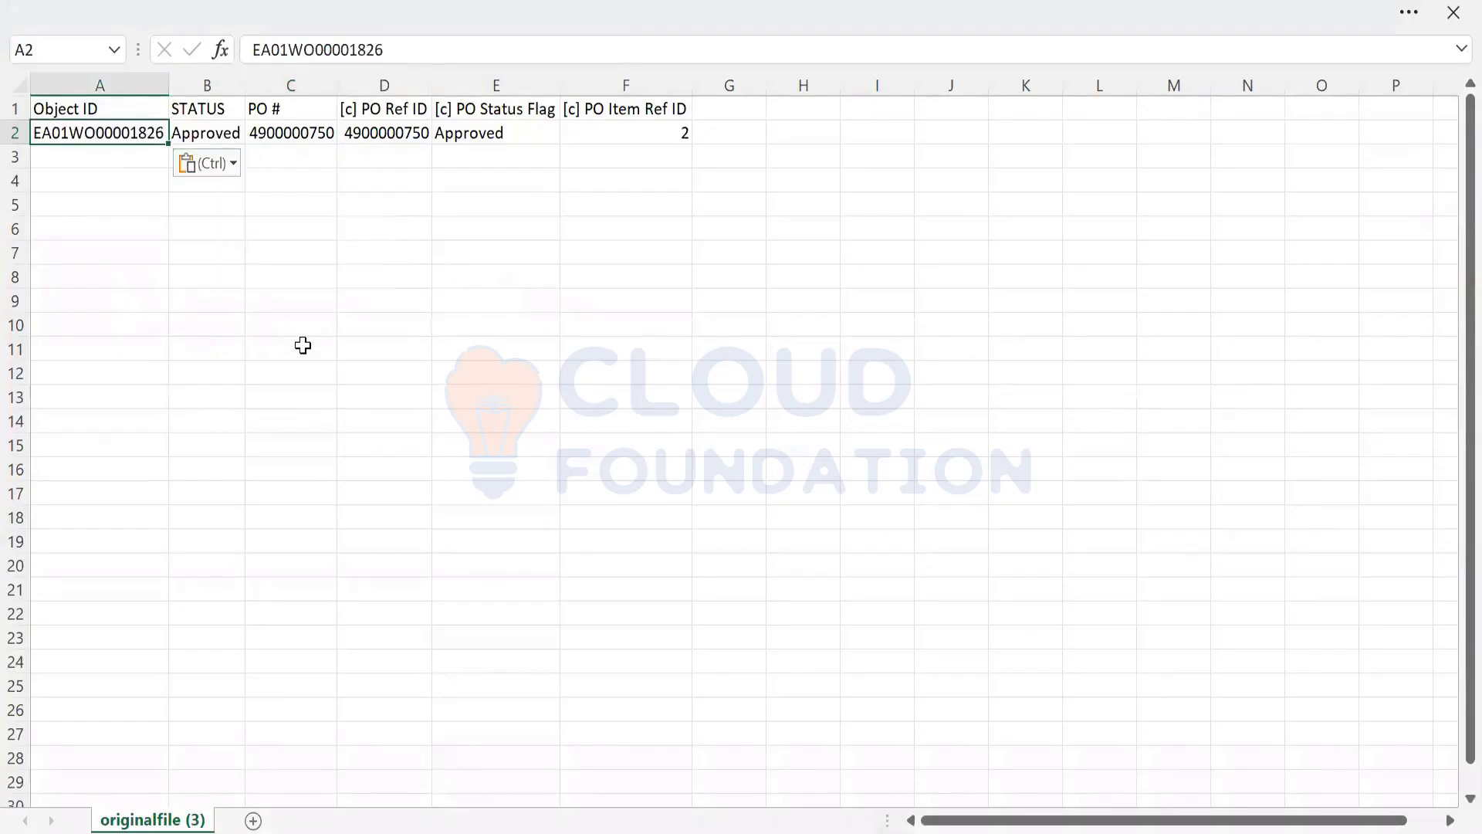
key("ctrl+s")
Return to Fieldglass, open Upload Data in the admin configuration and choose the updated originalfile (3).csv from Downloads
key("alt+Tab")
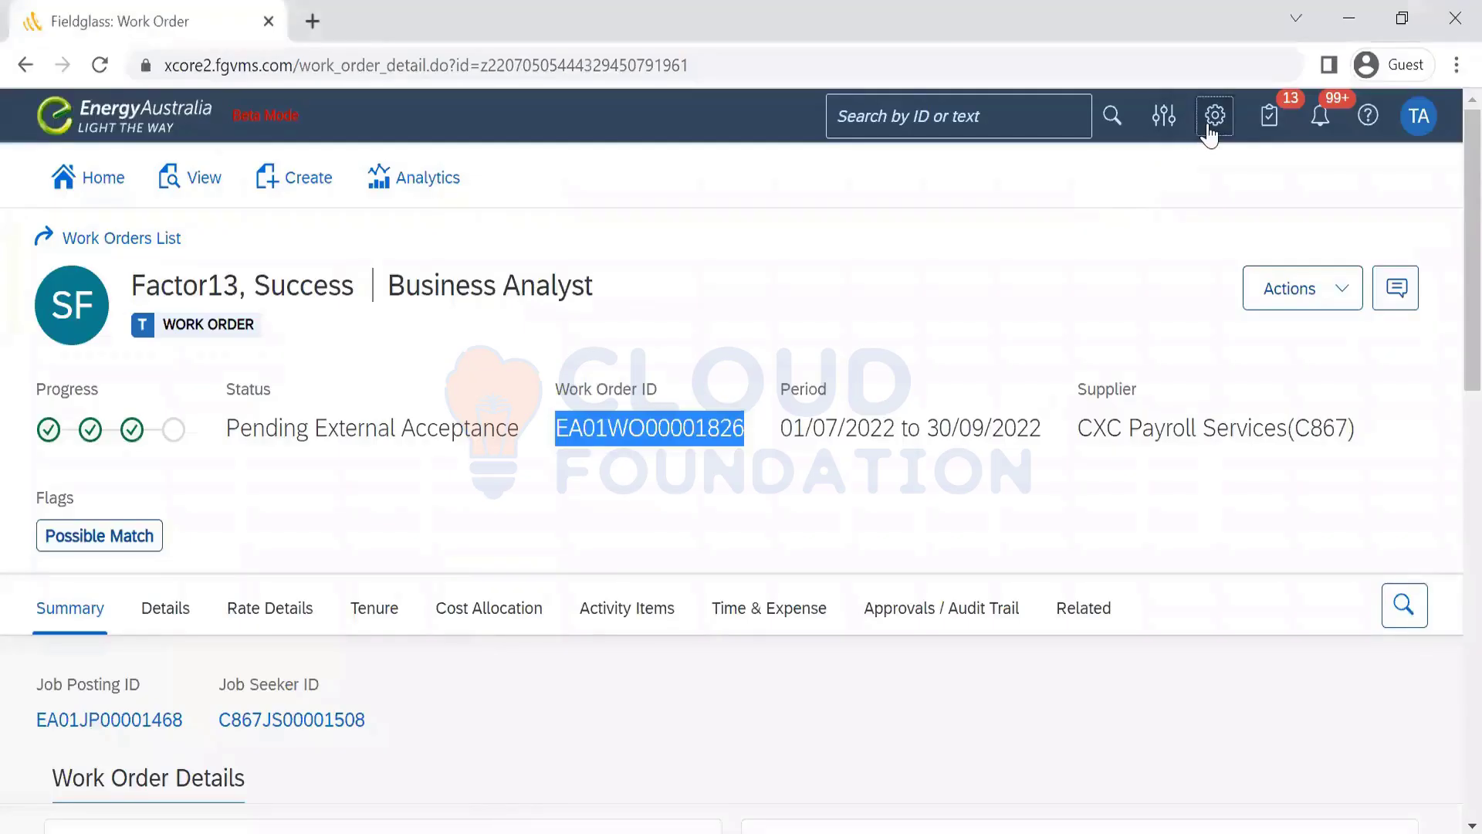
left_click(1209, 131)
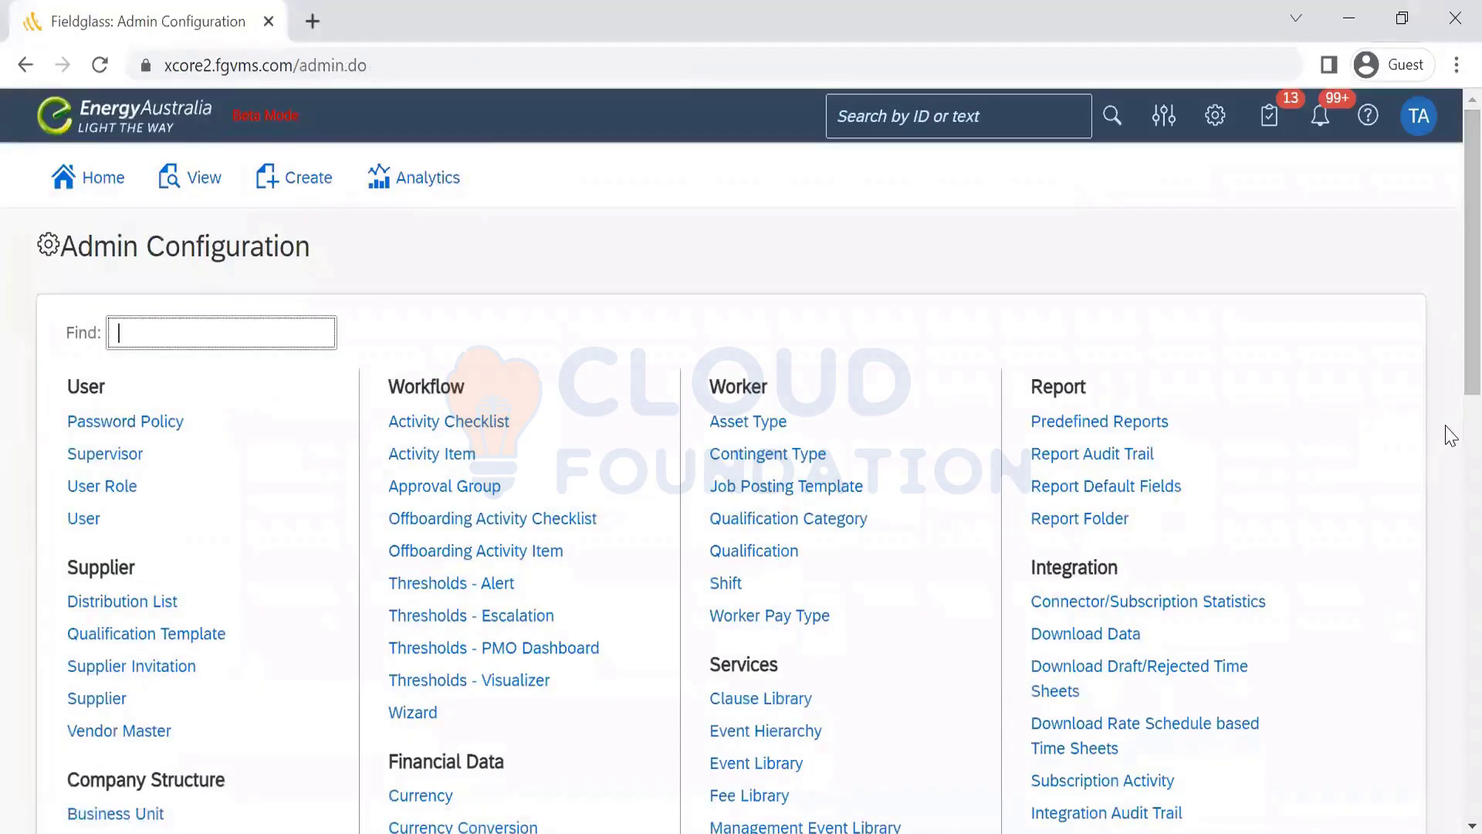
scroll(1450, 538, "down", 2)
scroll(1040, 445, "down", 5)
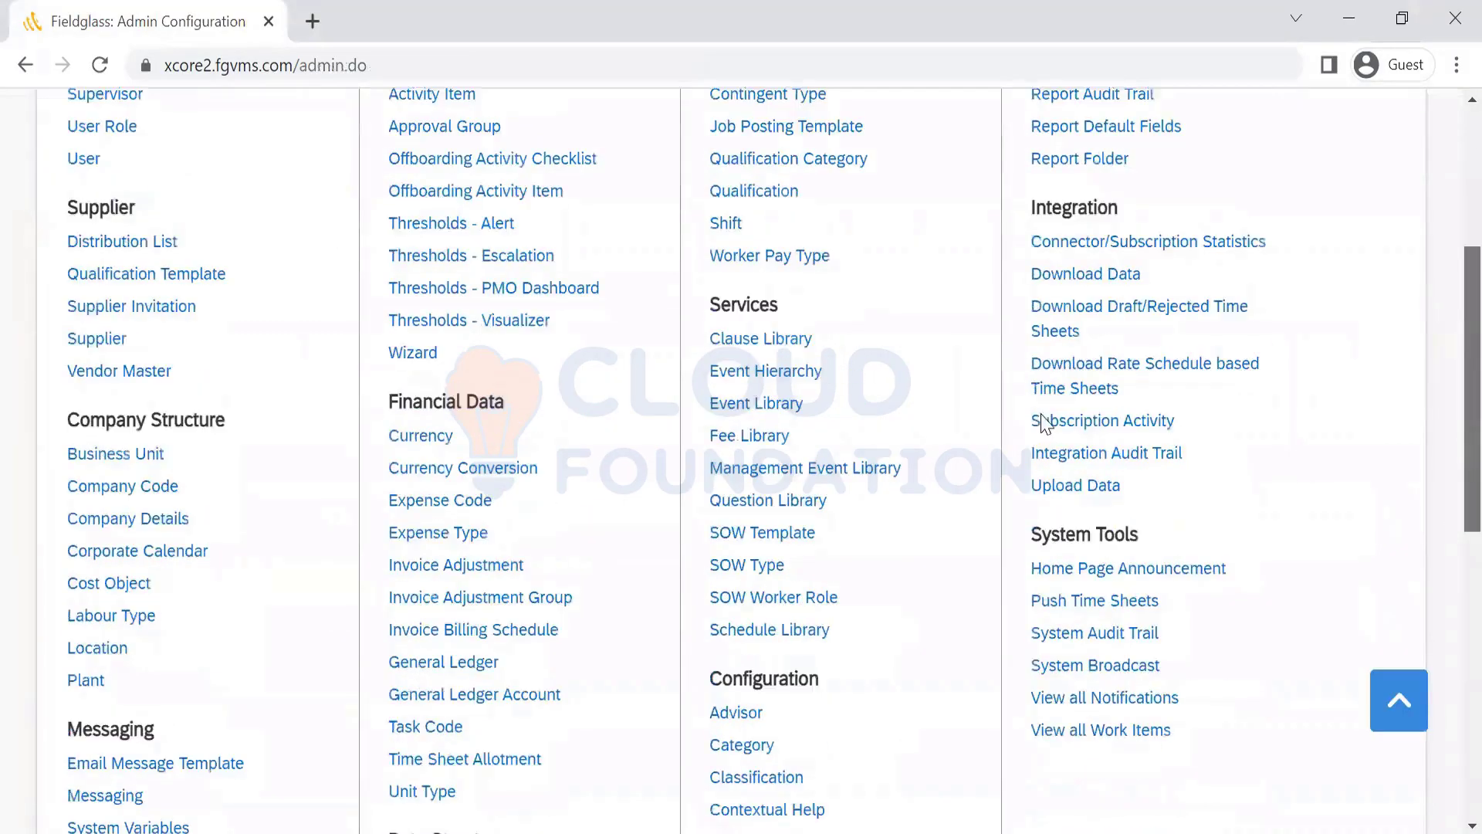
left_click(1074, 315)
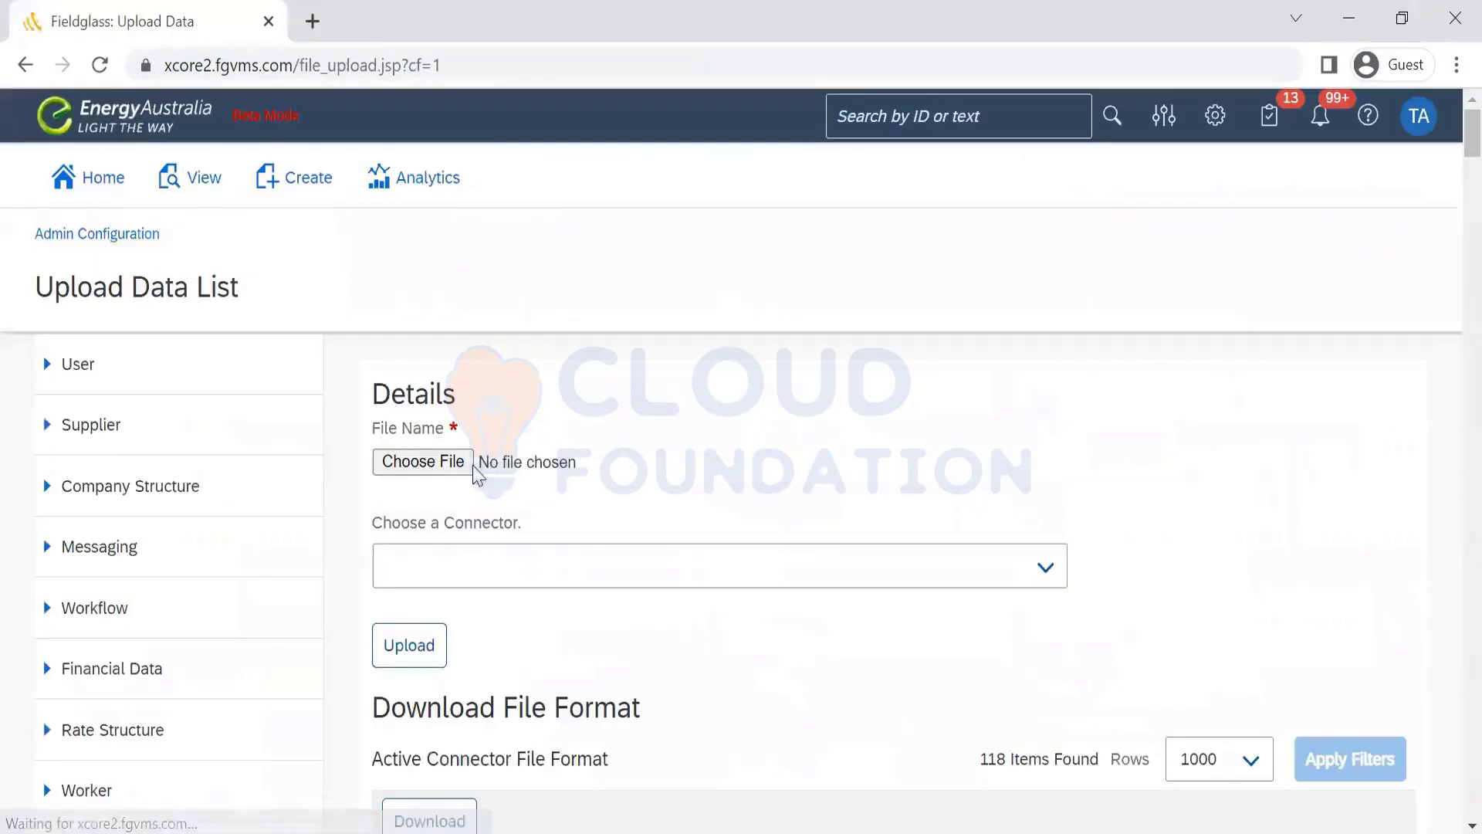
left_click(432, 461)
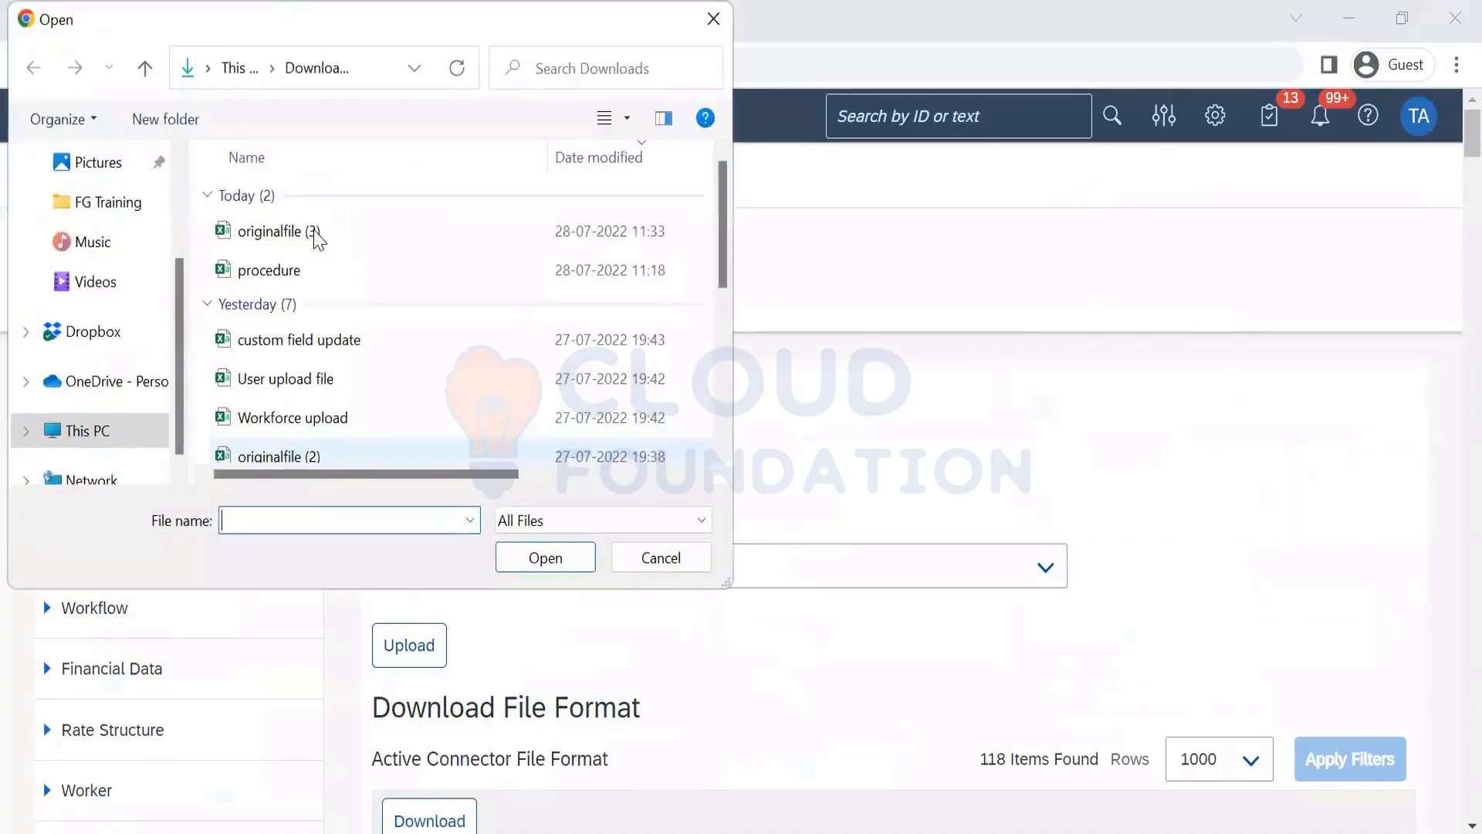
left_click(313, 233)
left_click(551, 572)
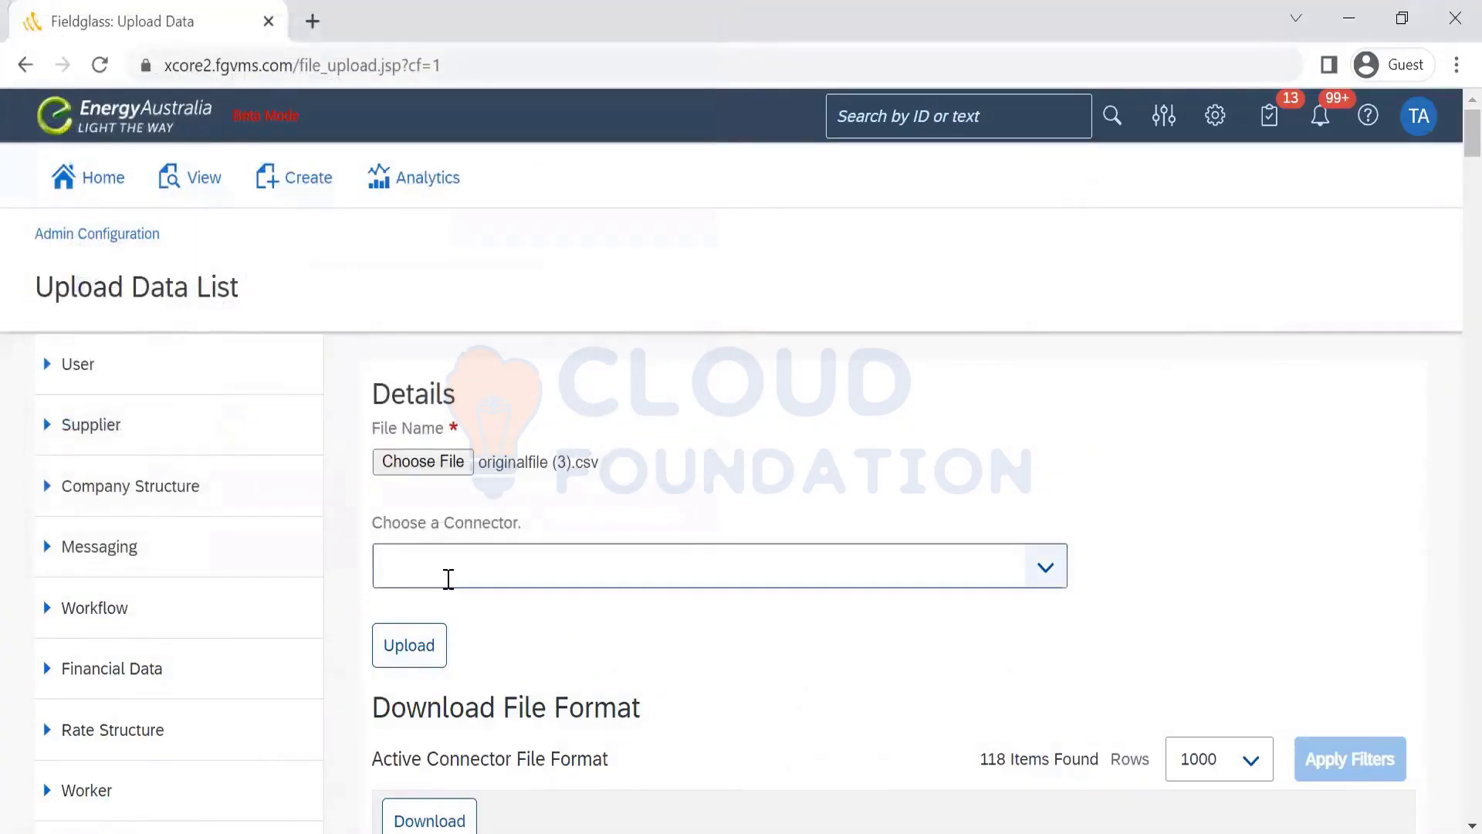
Find the Standard_PO_Response_Upload (API-A-V1.0) connector, select it and upload the chosen file
left_click(448, 578)
type("stan")
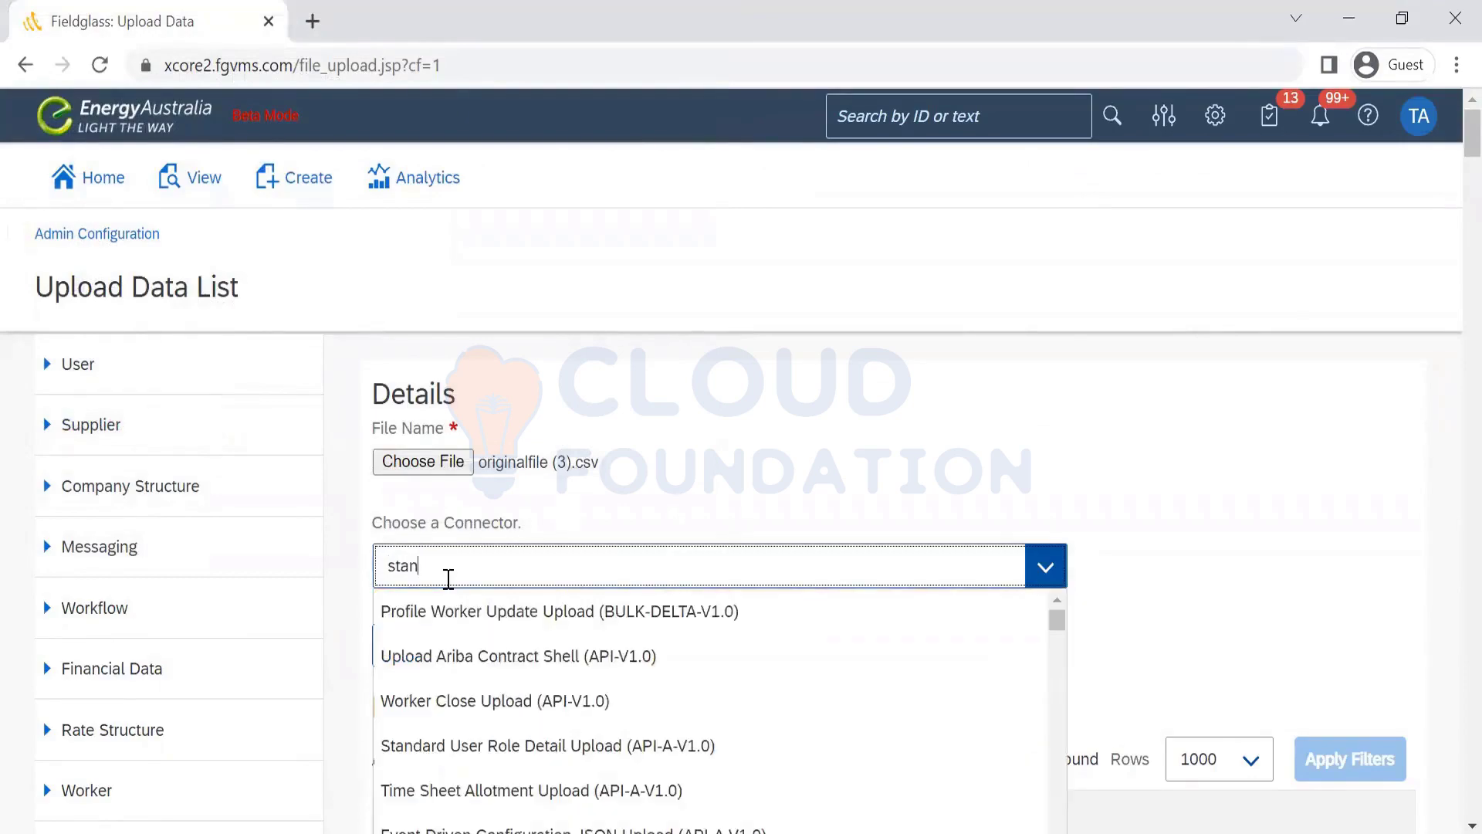
type("dard PO")
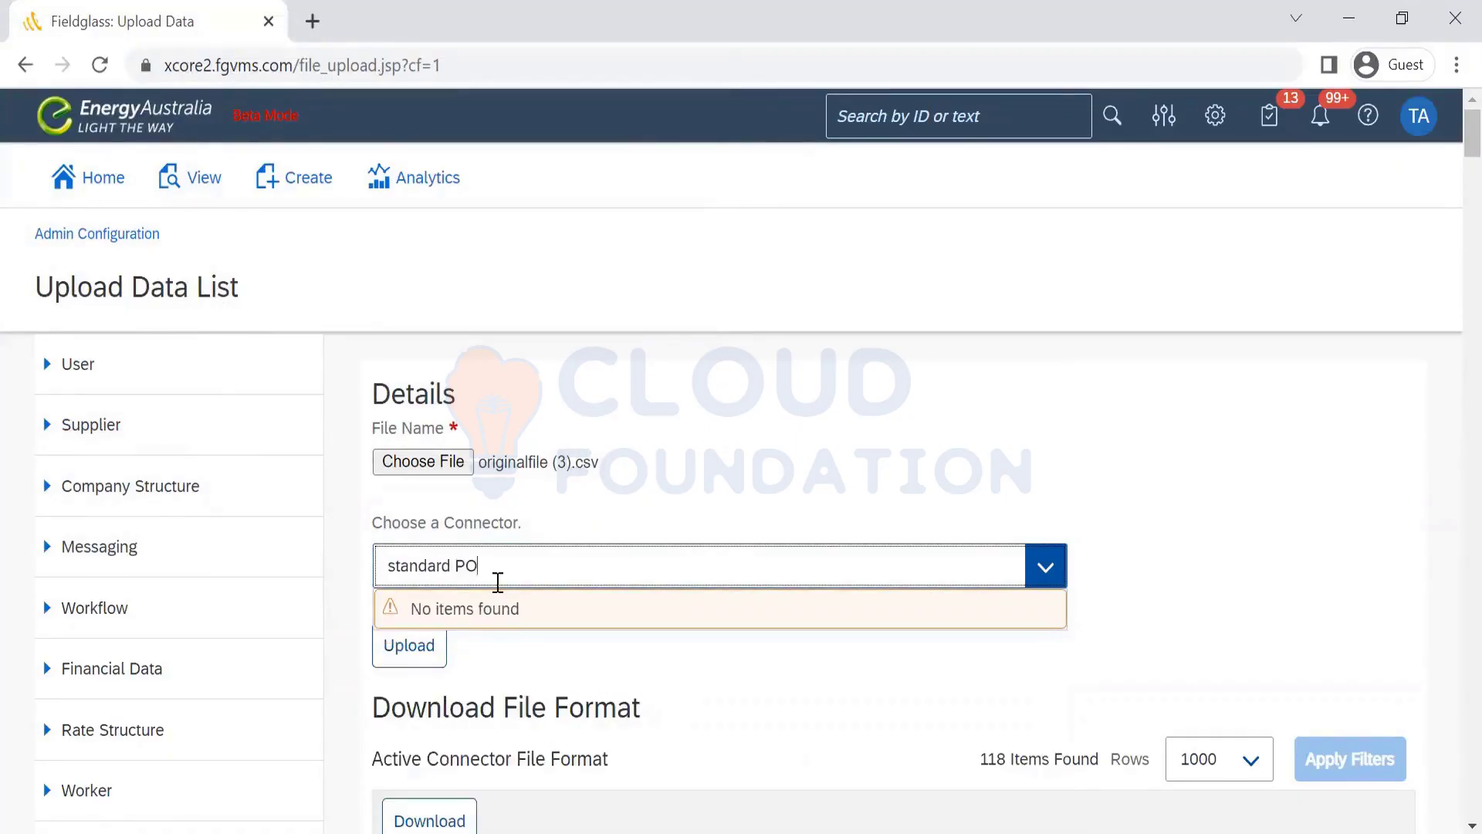
key("ctrl+a")
type("P")
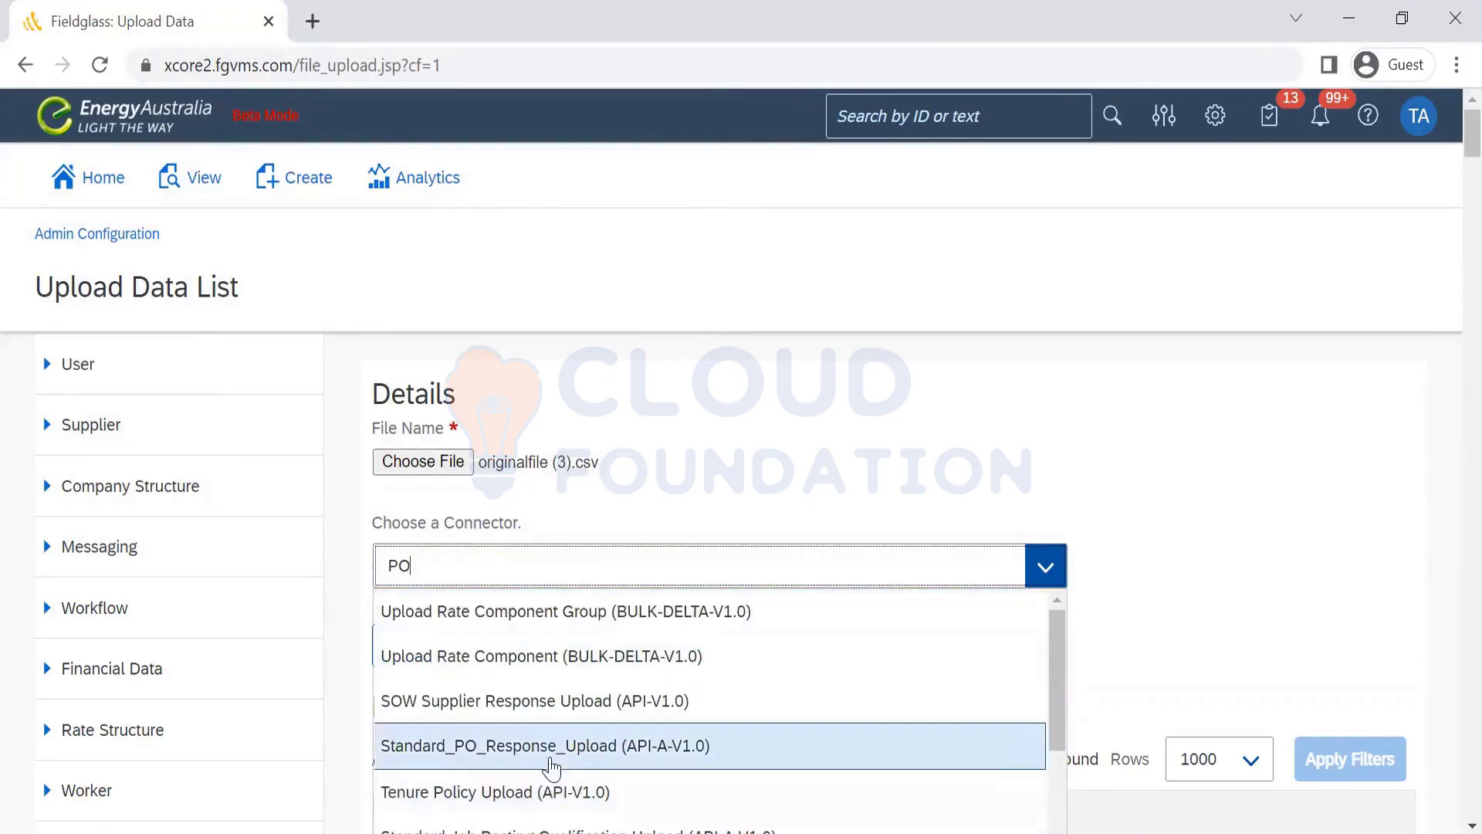
left_click(550, 761)
left_click(400, 652)
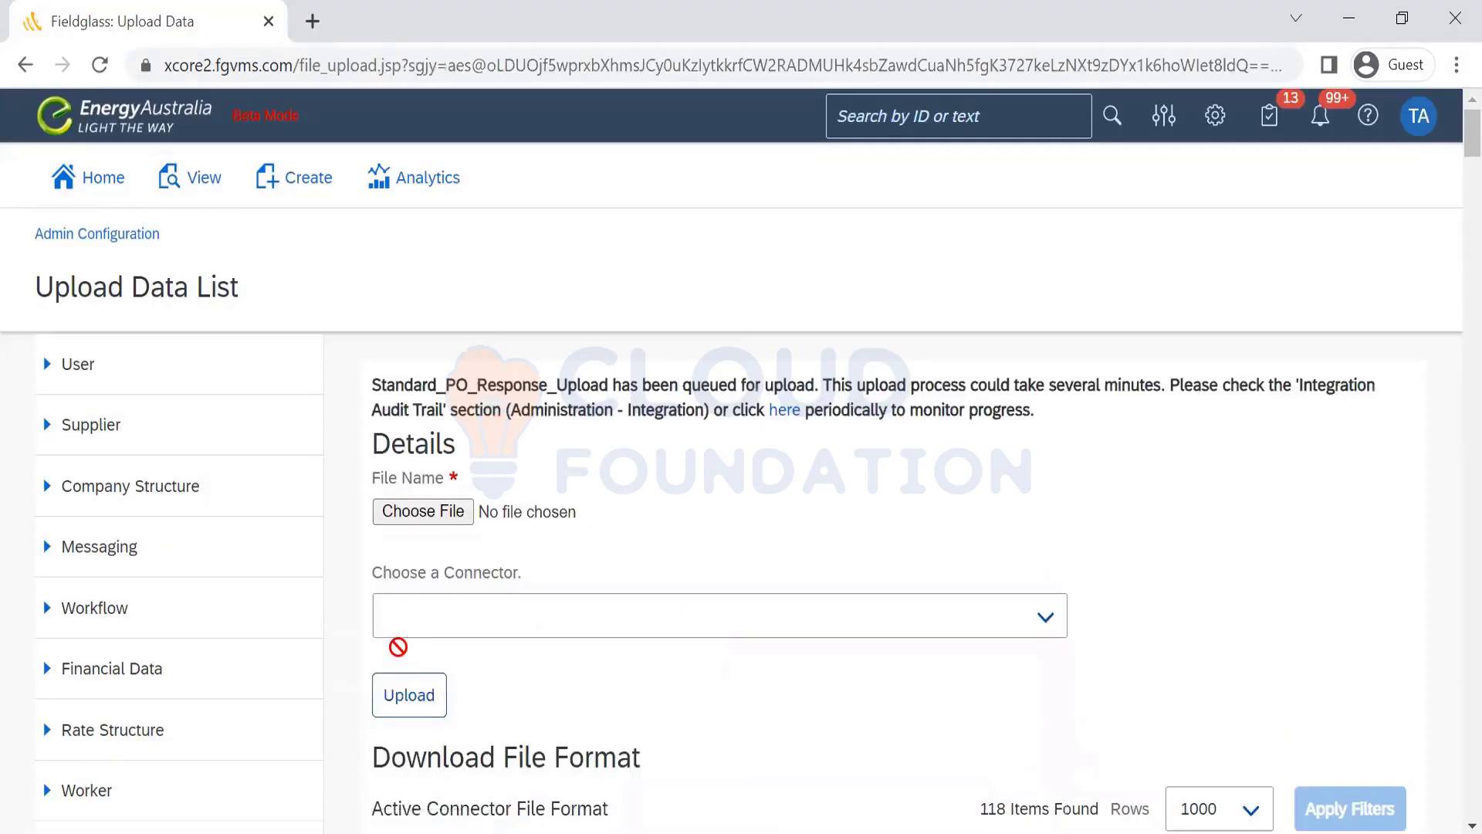
Open the Integration Audit Trail for the upload, narrow the Initiator column and widen Start Time and Status to check the records counts
left_click(782, 417)
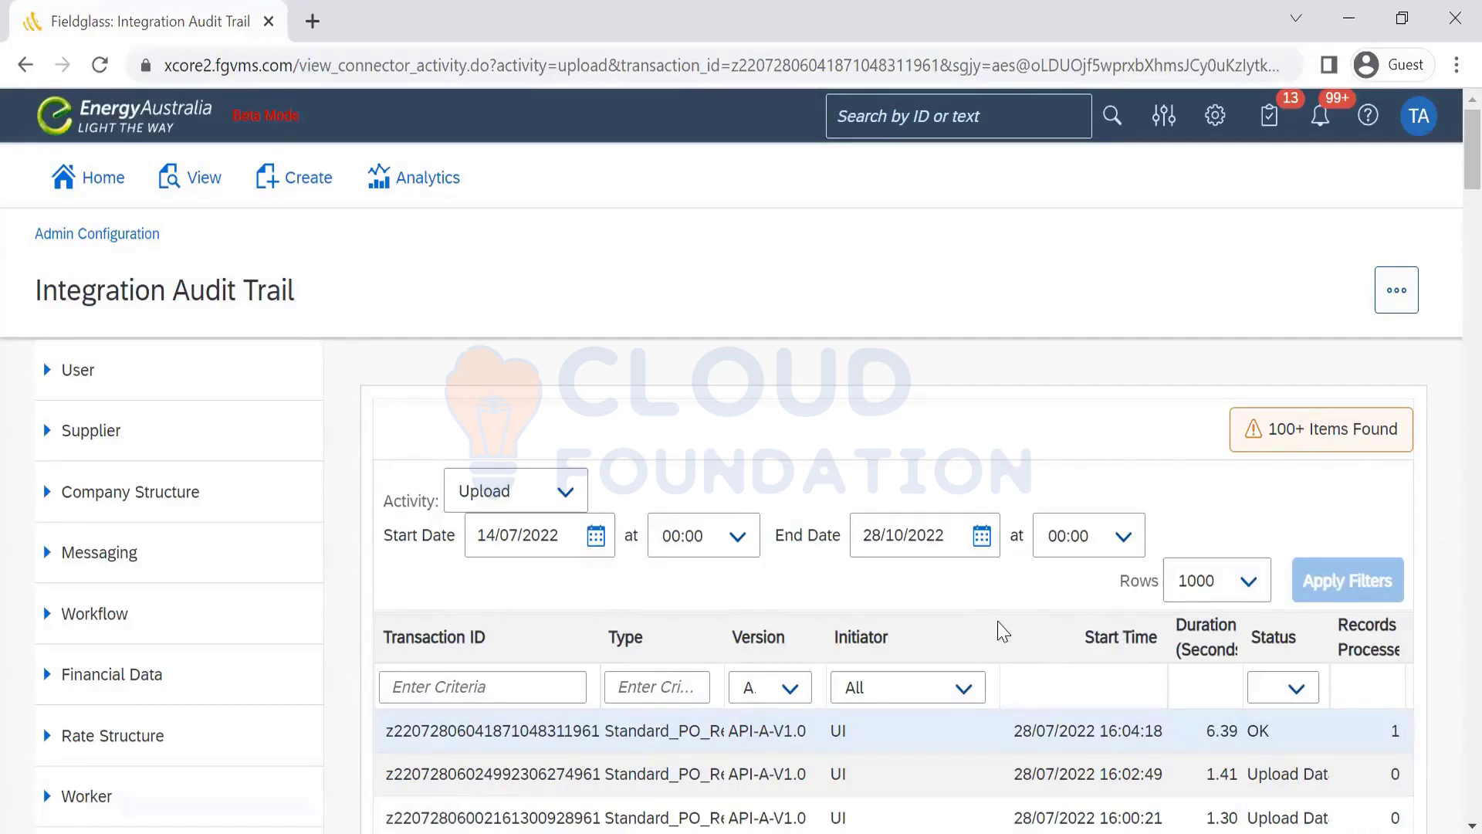
left_click_drag(993, 622, 880, 627)
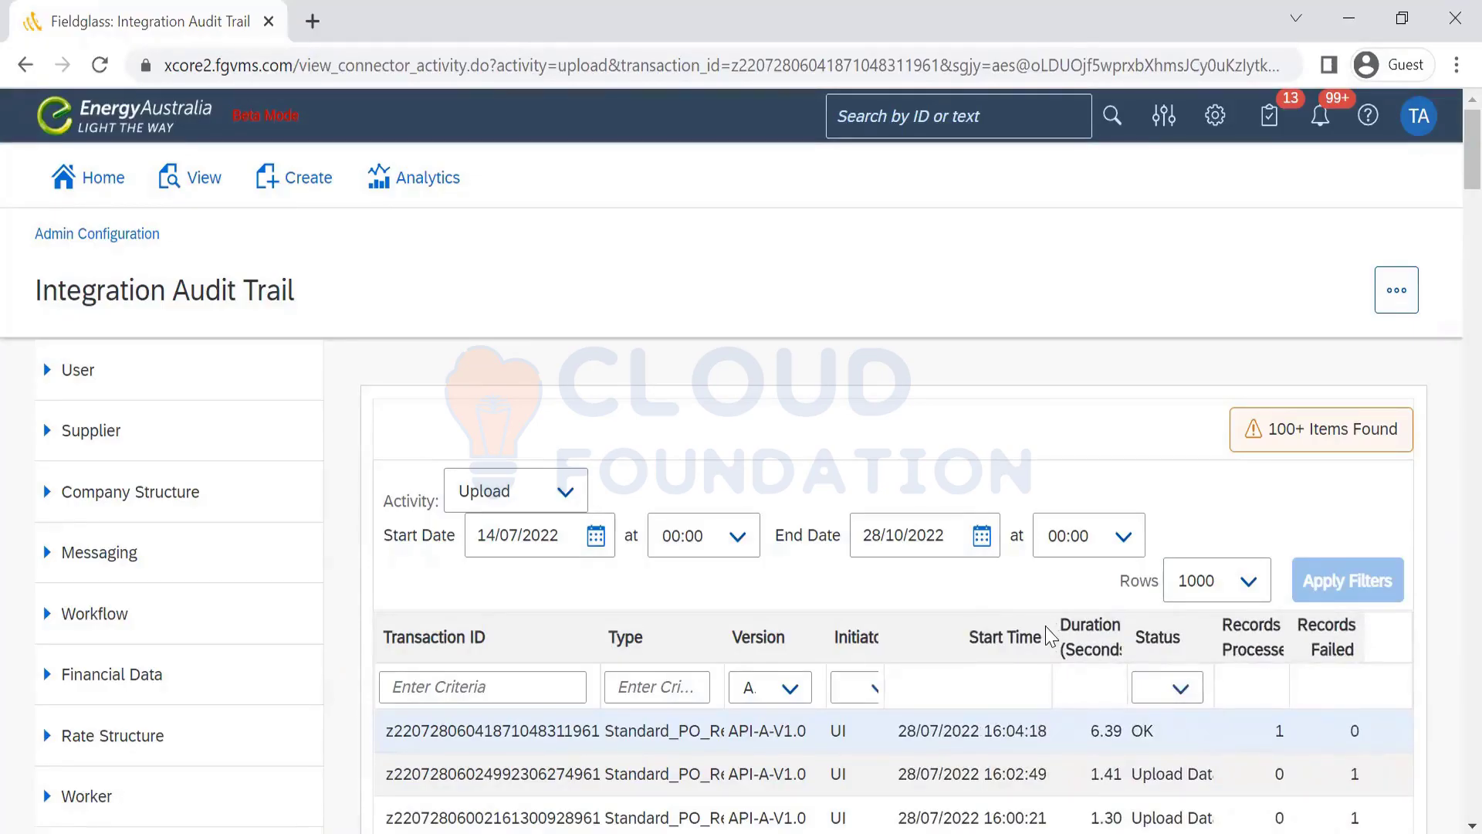
mouse_move(1044, 626)
left_mouse_down()
mouse_move(957, 626)
mouse_move(1061, 626)
left_mouse_up()
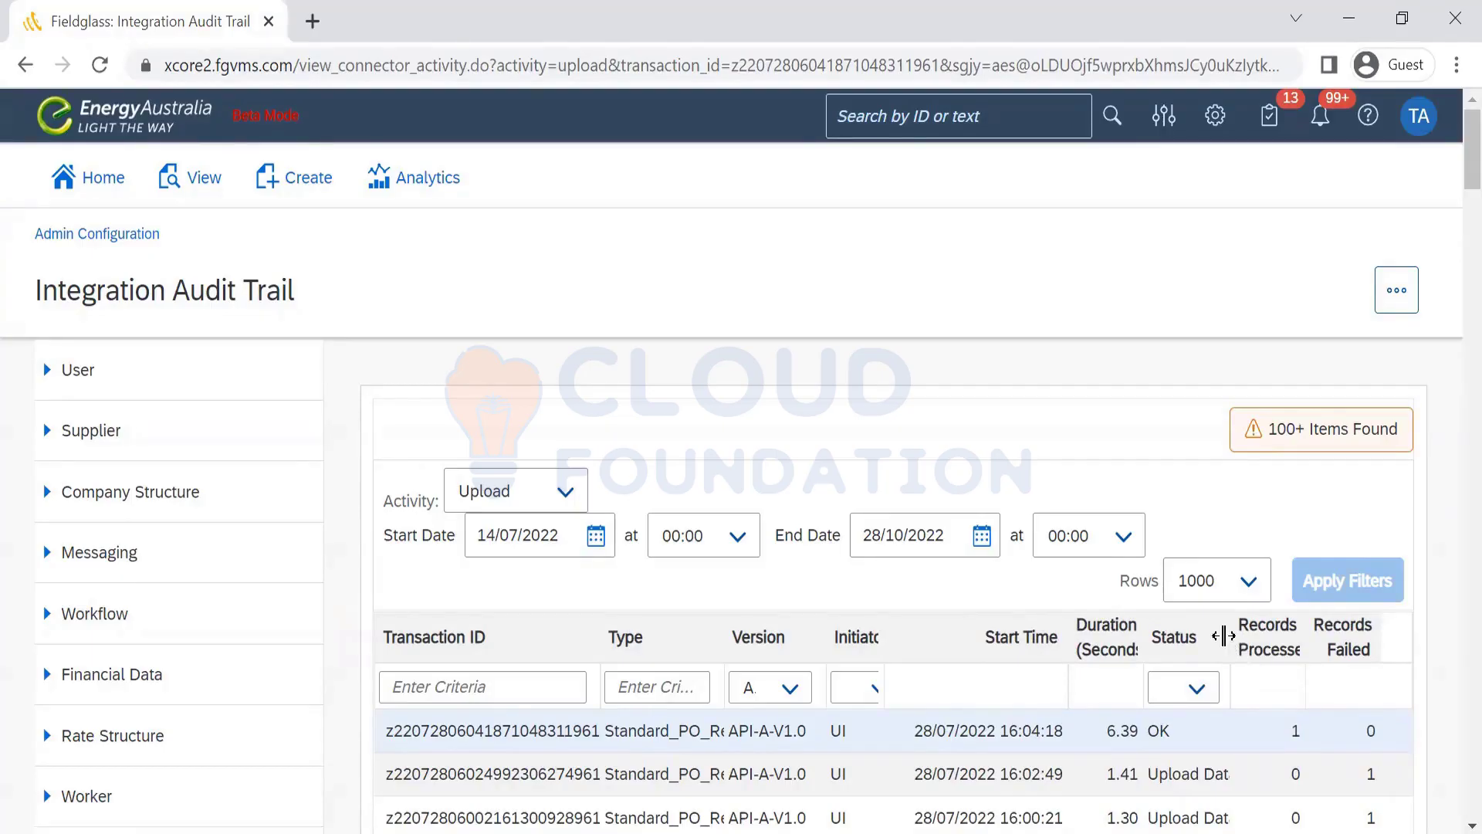
left_click_drag(1223, 636, 1253, 652)
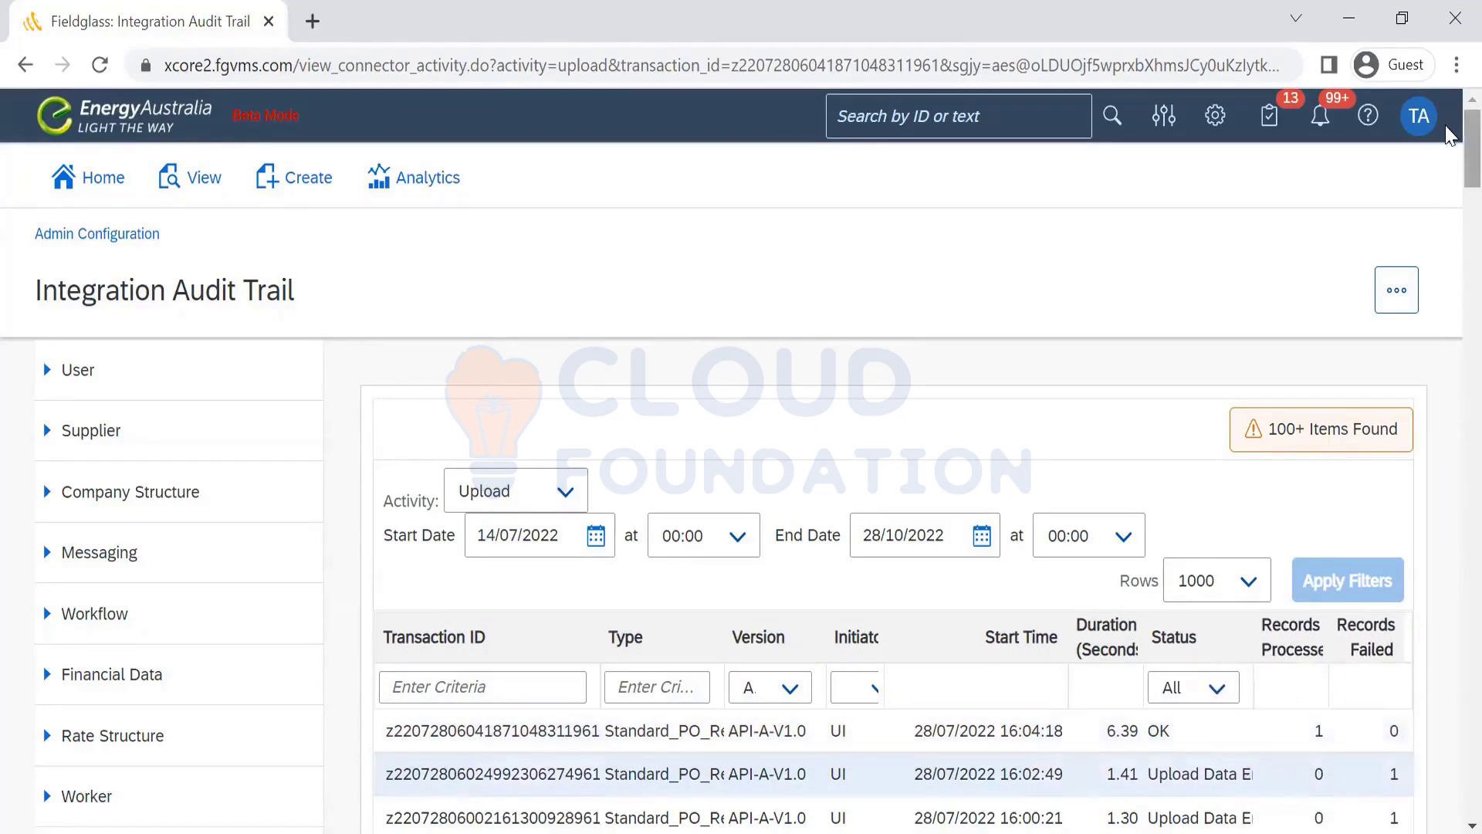
Examine the client message of the 28/07/2022 16:02:49 upload and review the other transactions in the audit trail
left_click_drag(1449, 135, 1451, 315)
left_click_drag(1446, 627, 1251, 745)
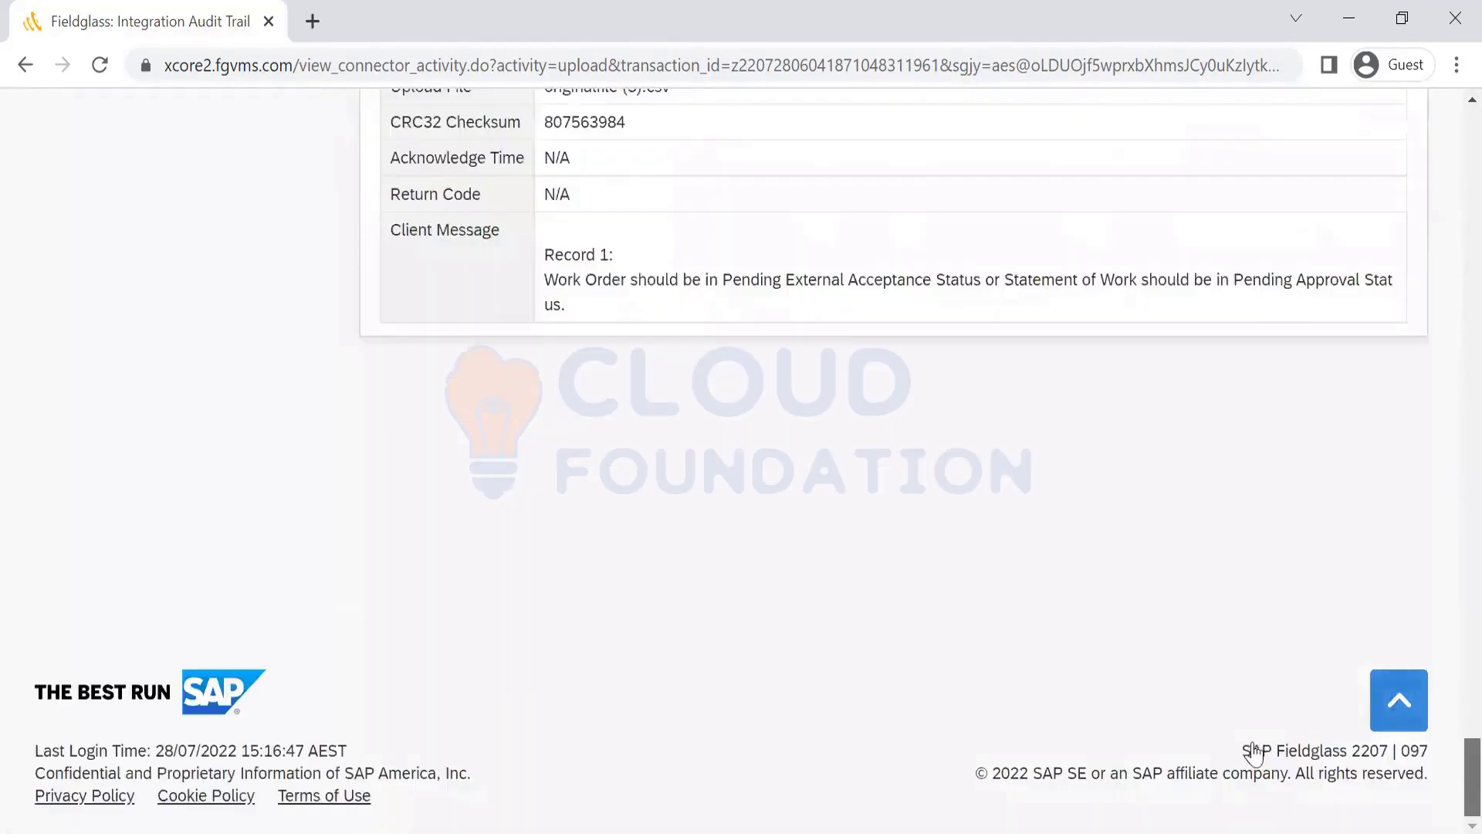
scroll(1252, 742, "up", 15)
left_click_drag(1446, 615, 1446, 193)
scroll(1451, 202, "up", 15)
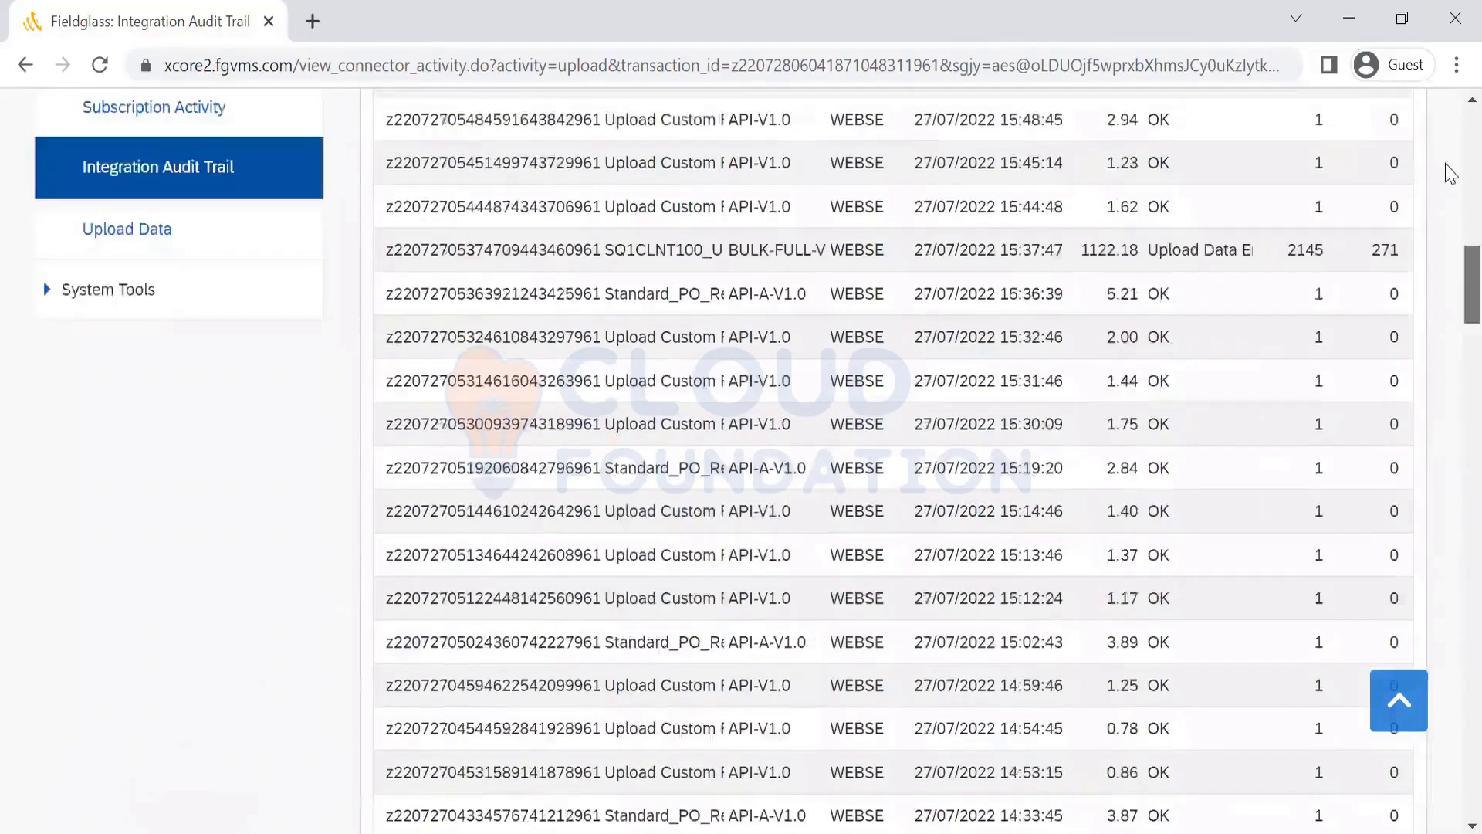
scroll(1452, 780, "up", 13)
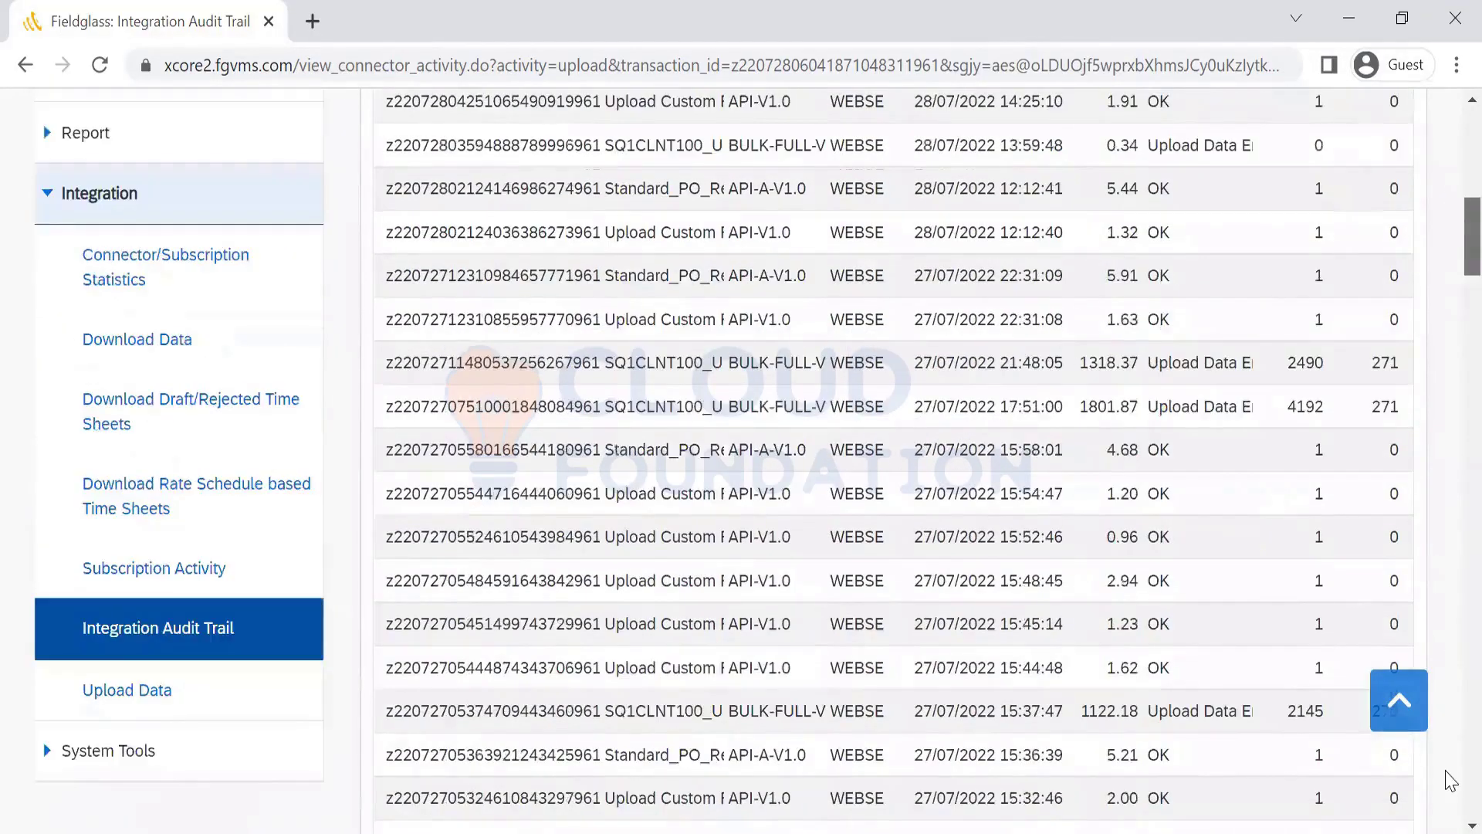
scroll(719, 699, "down", 10)
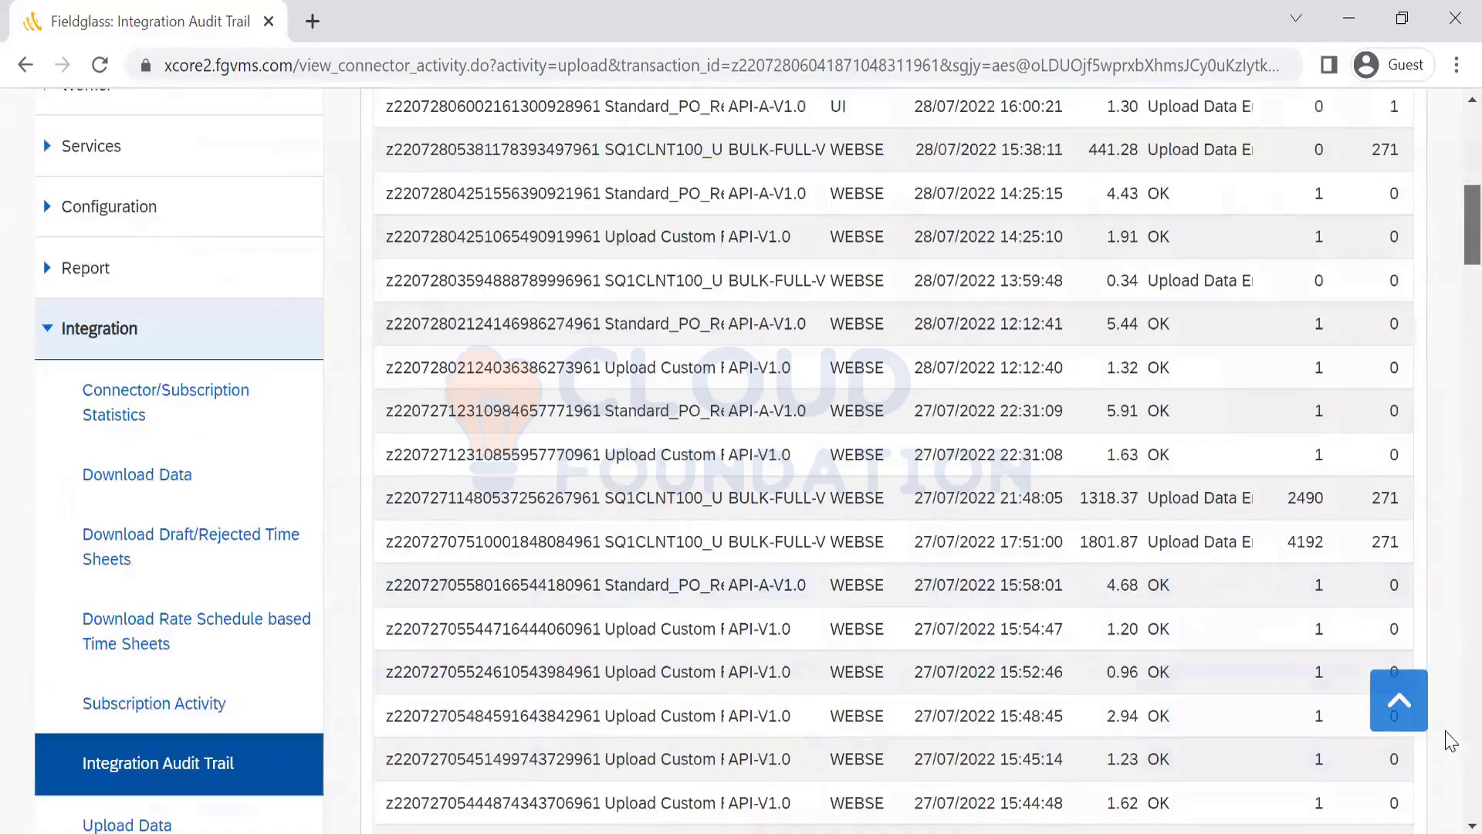
scroll(1447, 745, "down", 7)
scroll(1446, 330, "down", 20)
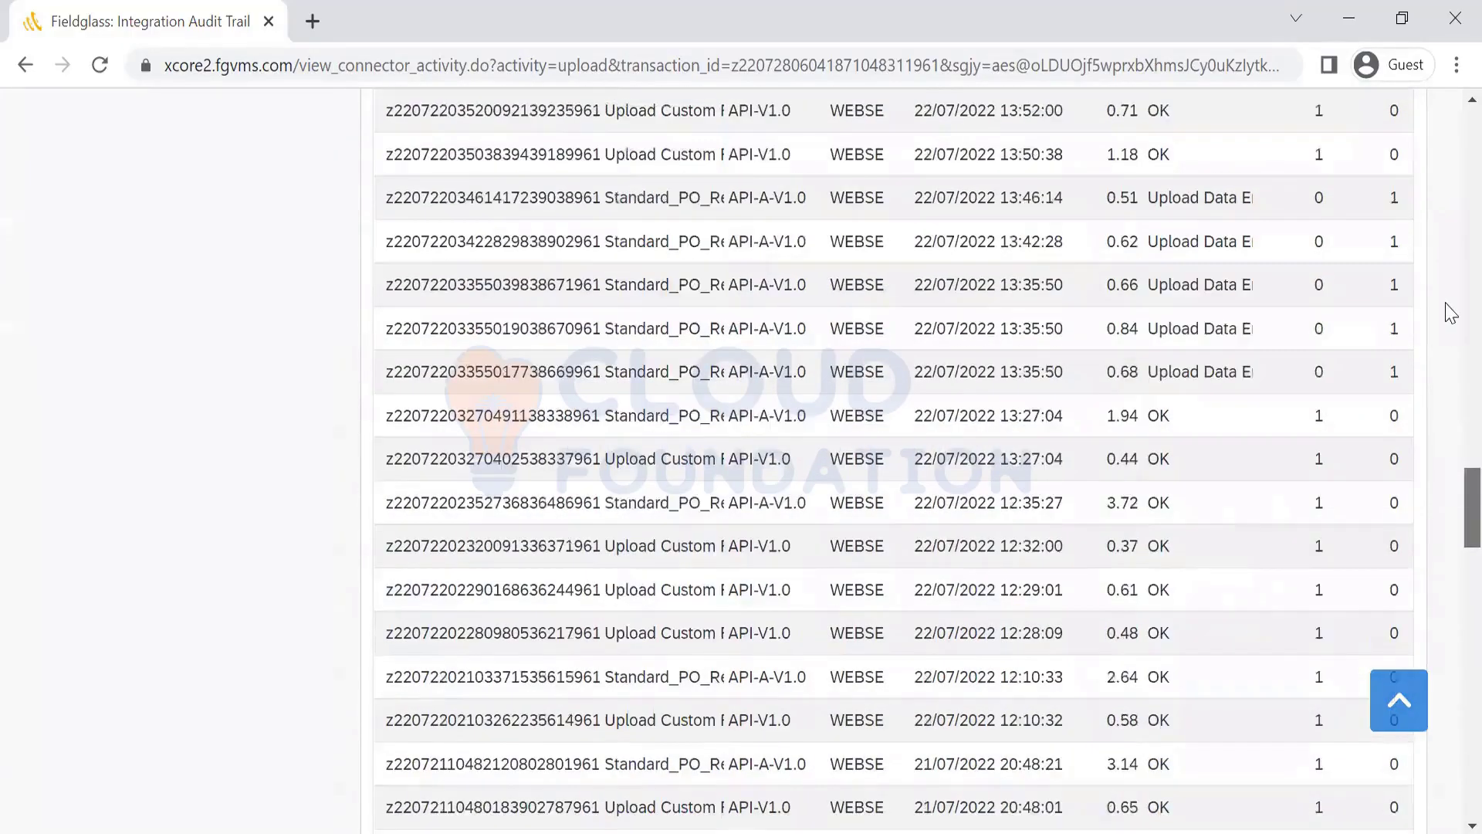
scroll(737, 472, "up", 20)
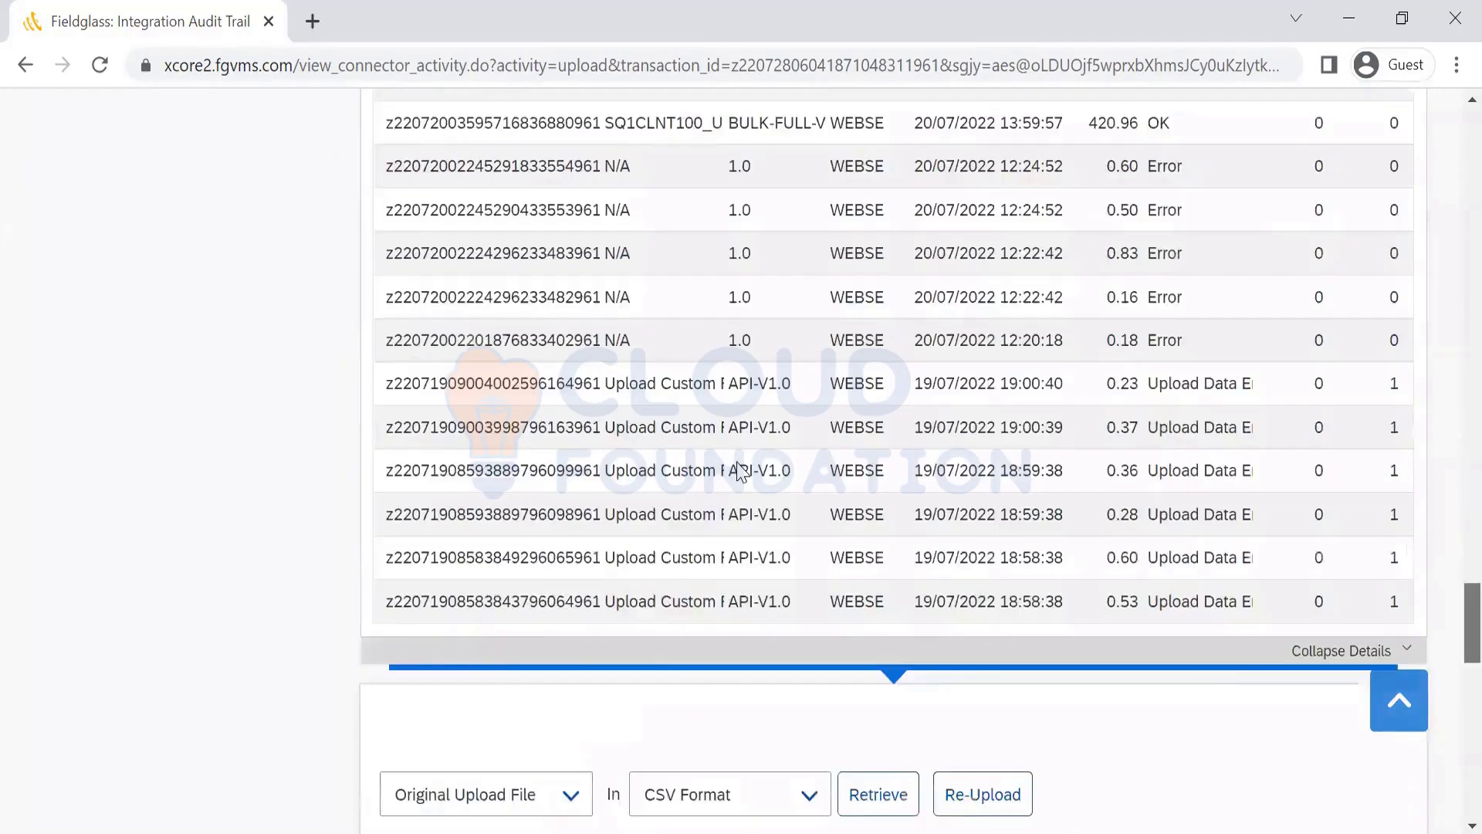
scroll(168, 322, "up", 5)
Search Fieldglass for the work order whose ID was put in the uploaded file and open its Details
key("alt+Tab")
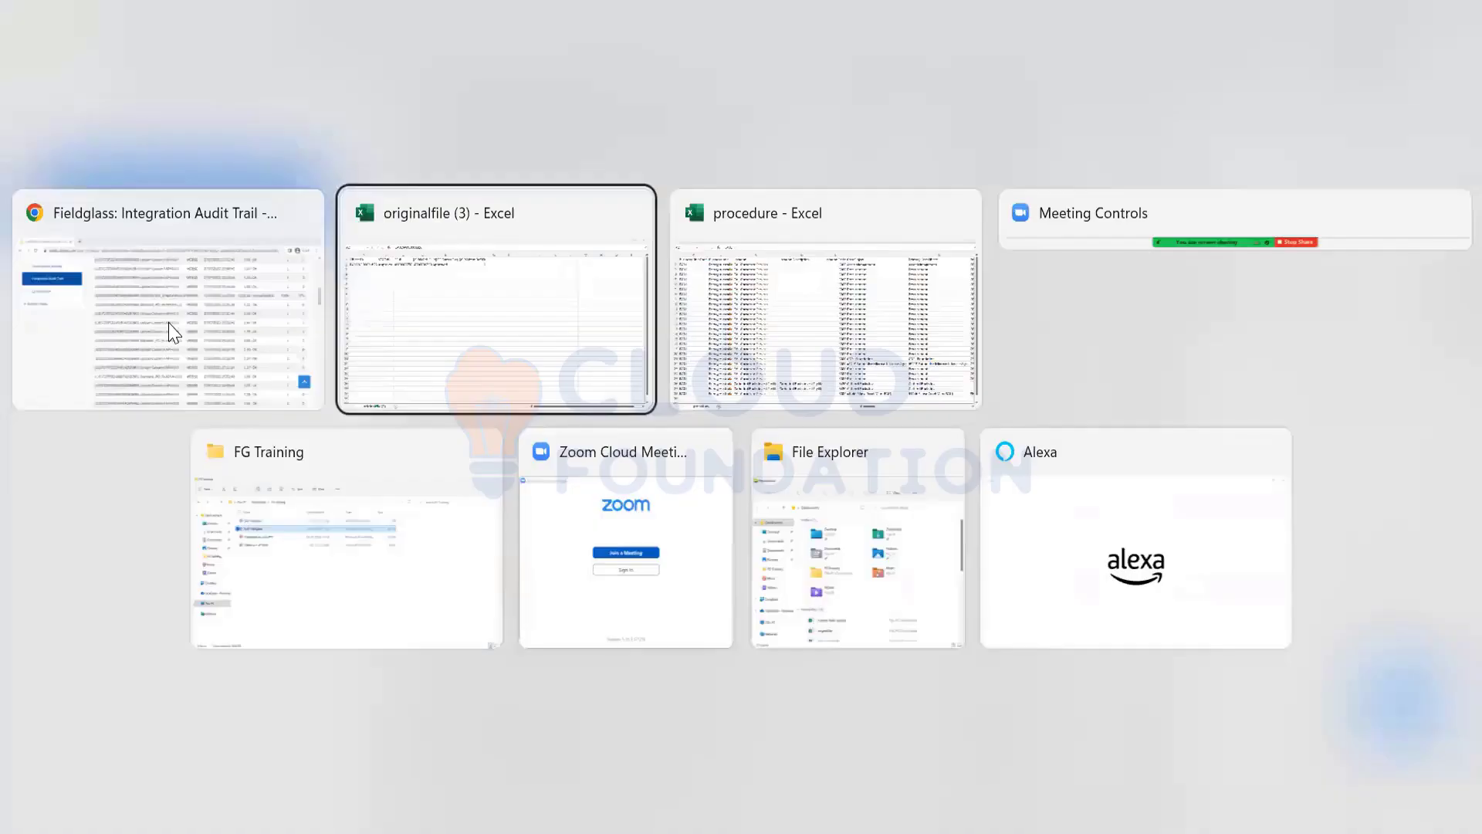
key("alt+Tab")
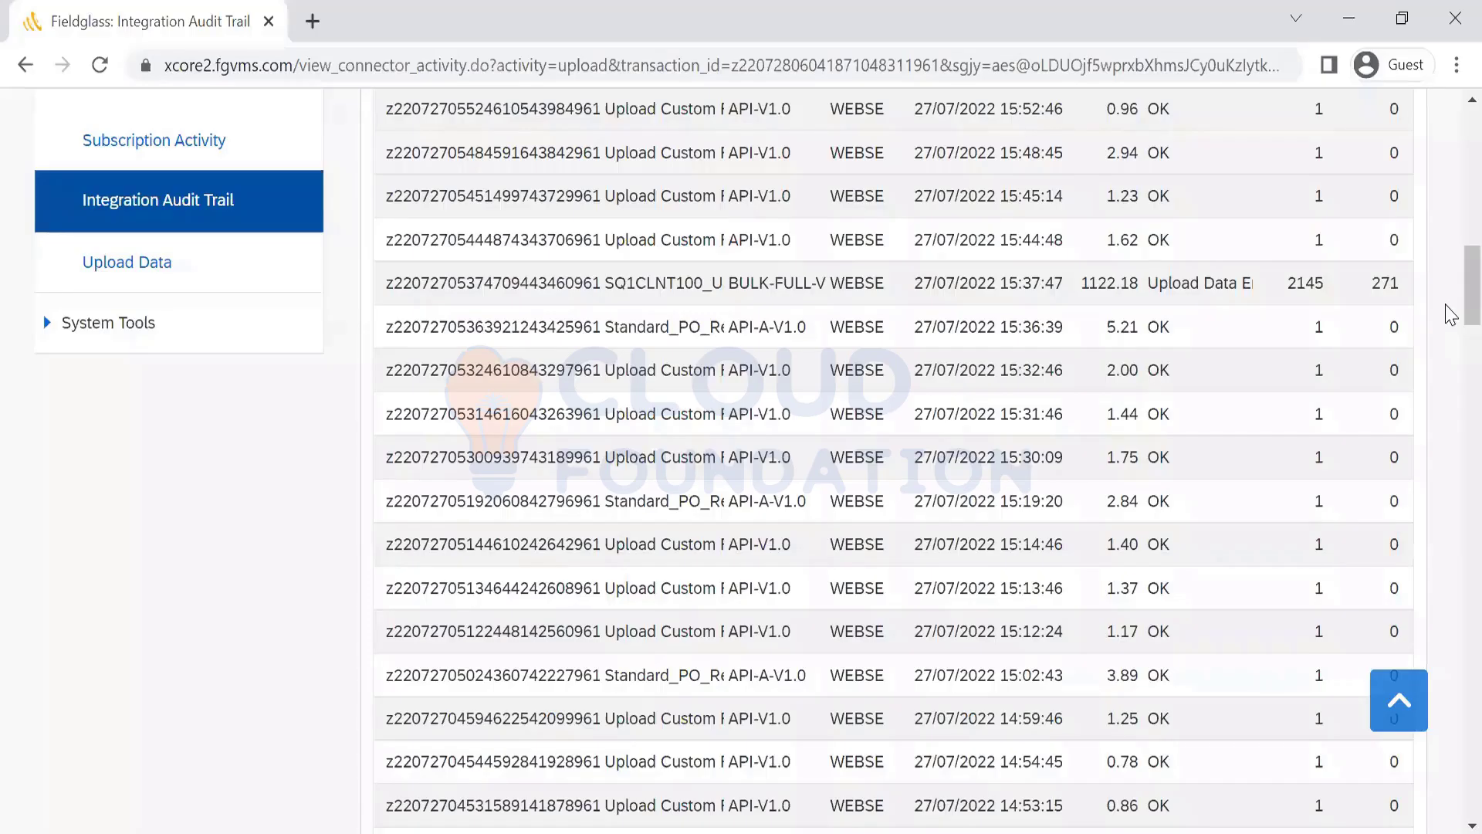
scroll(1452, 162, "up", 12)
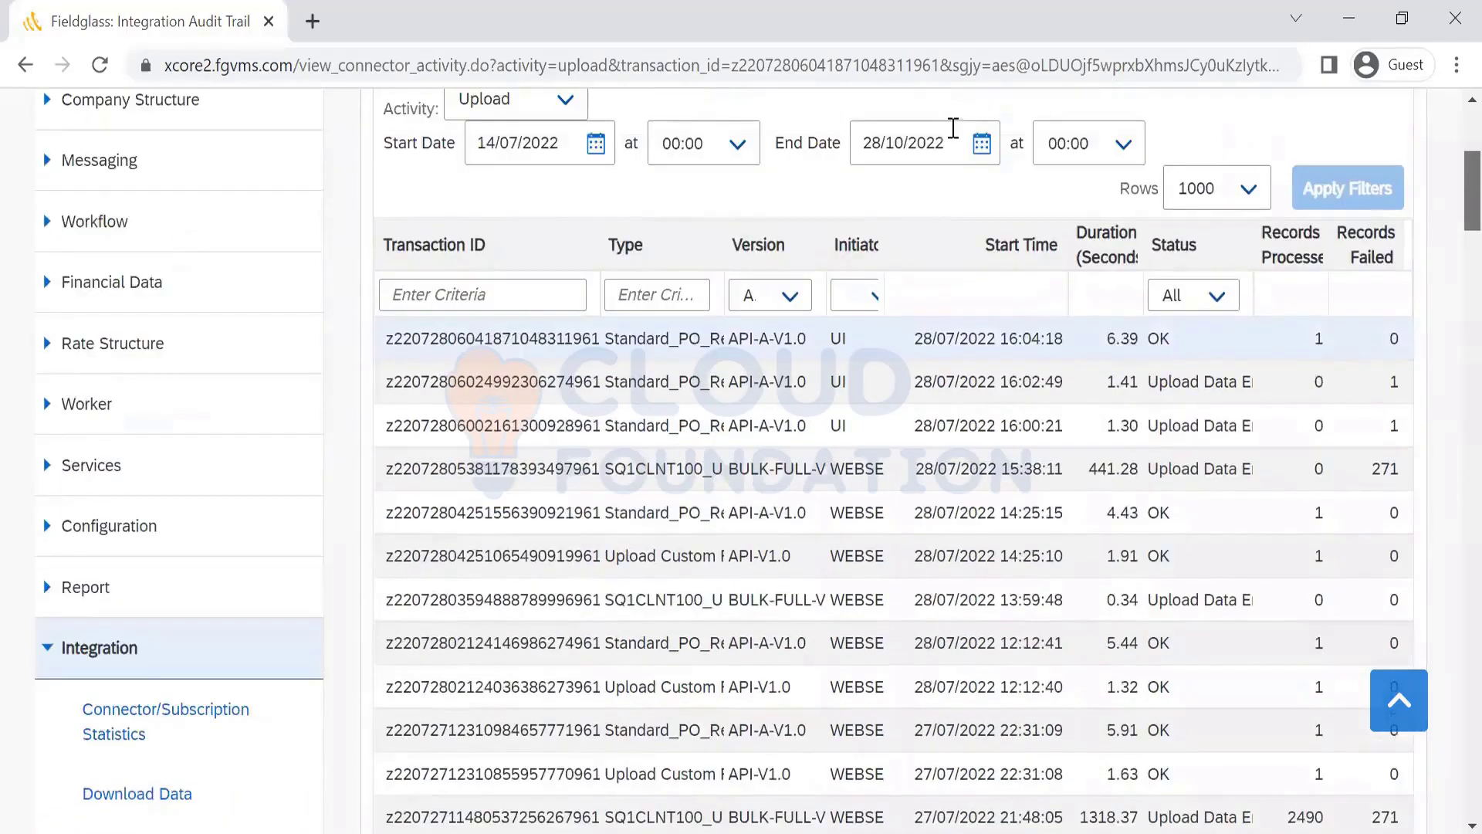
scroll(954, 127, "up", 5)
left_click(953, 115)
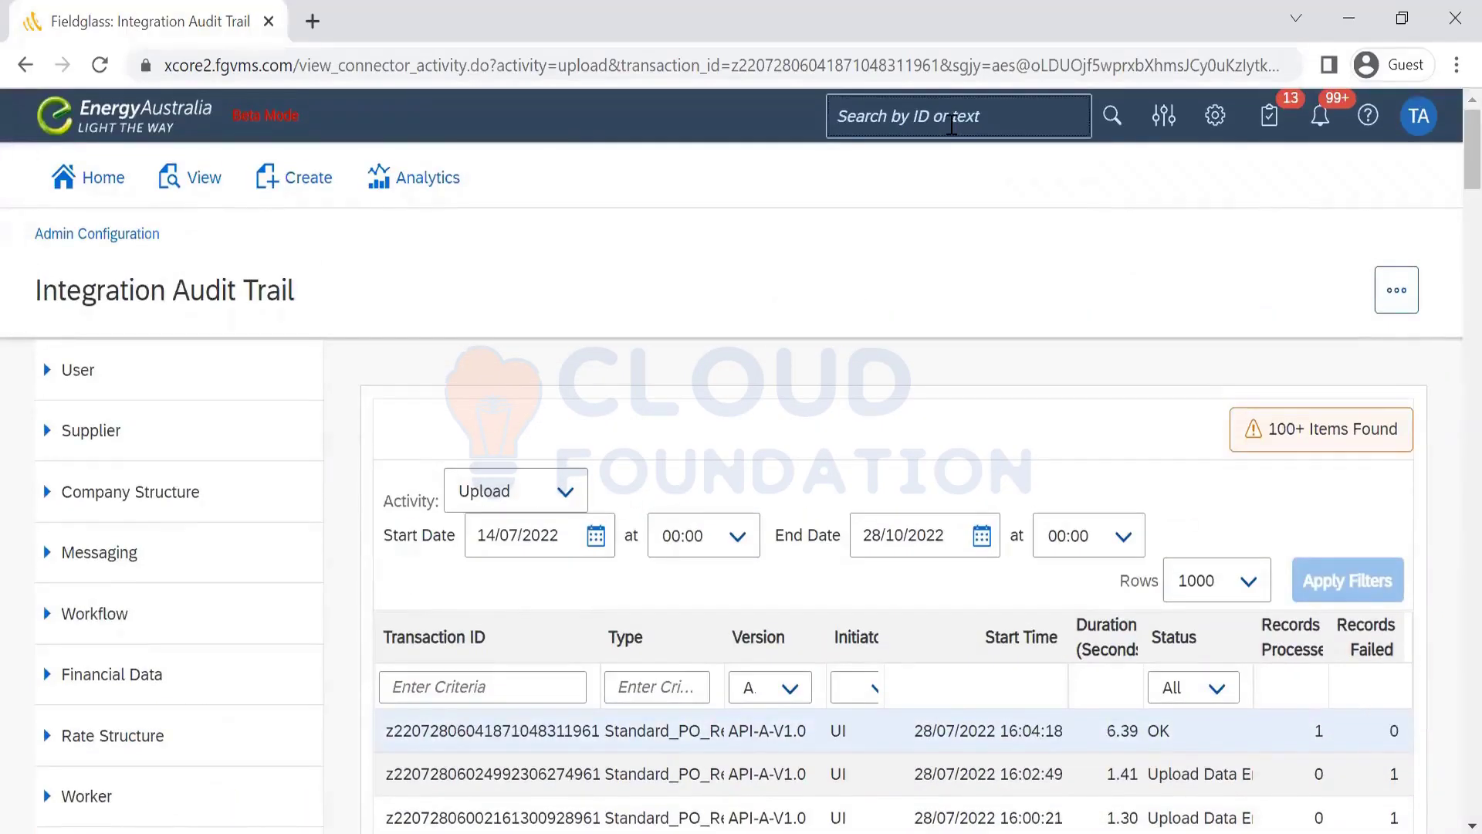
type("EA01WO00001826")
key("Return")
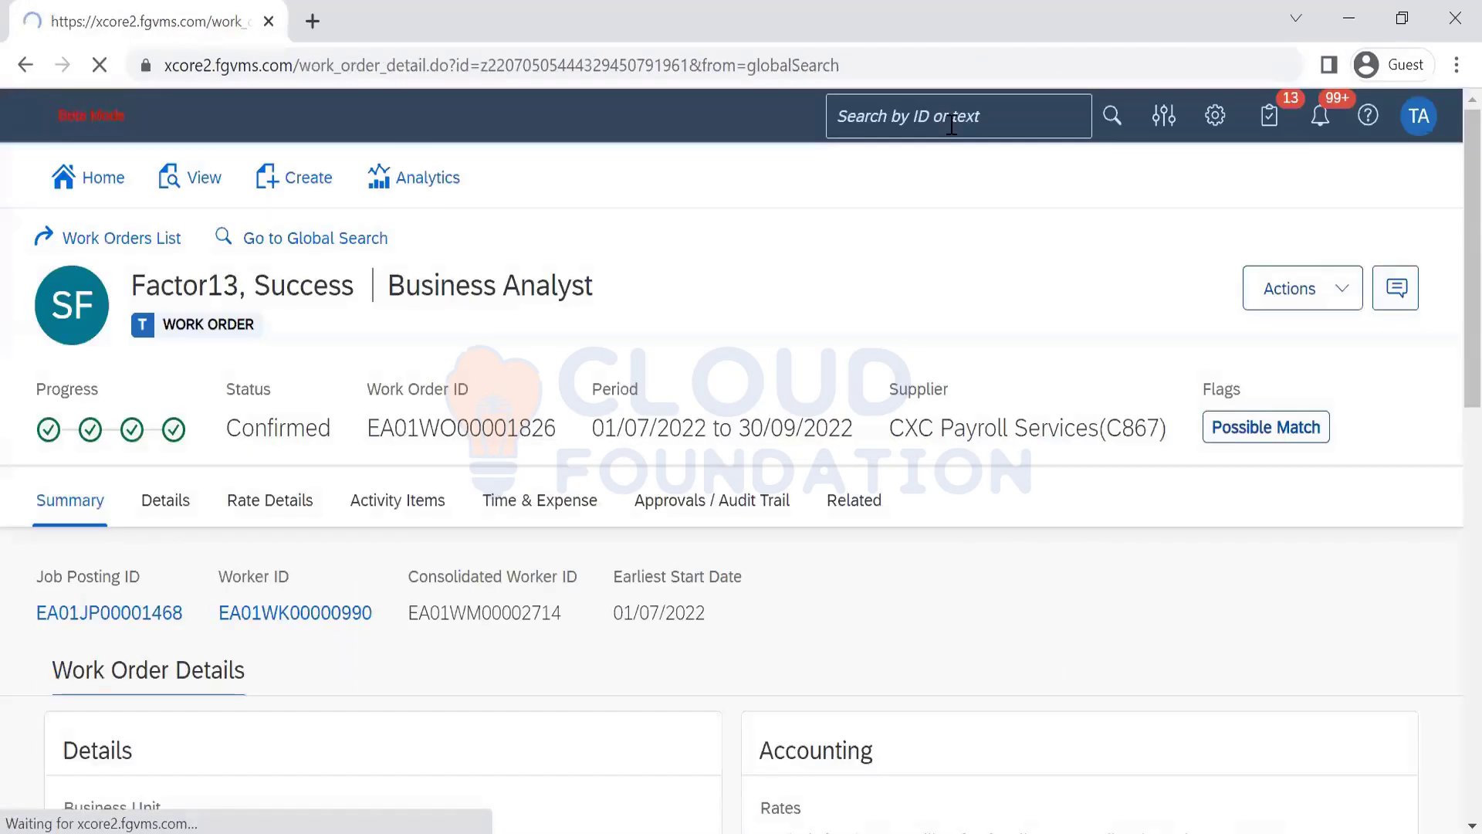
left_click(165, 510)
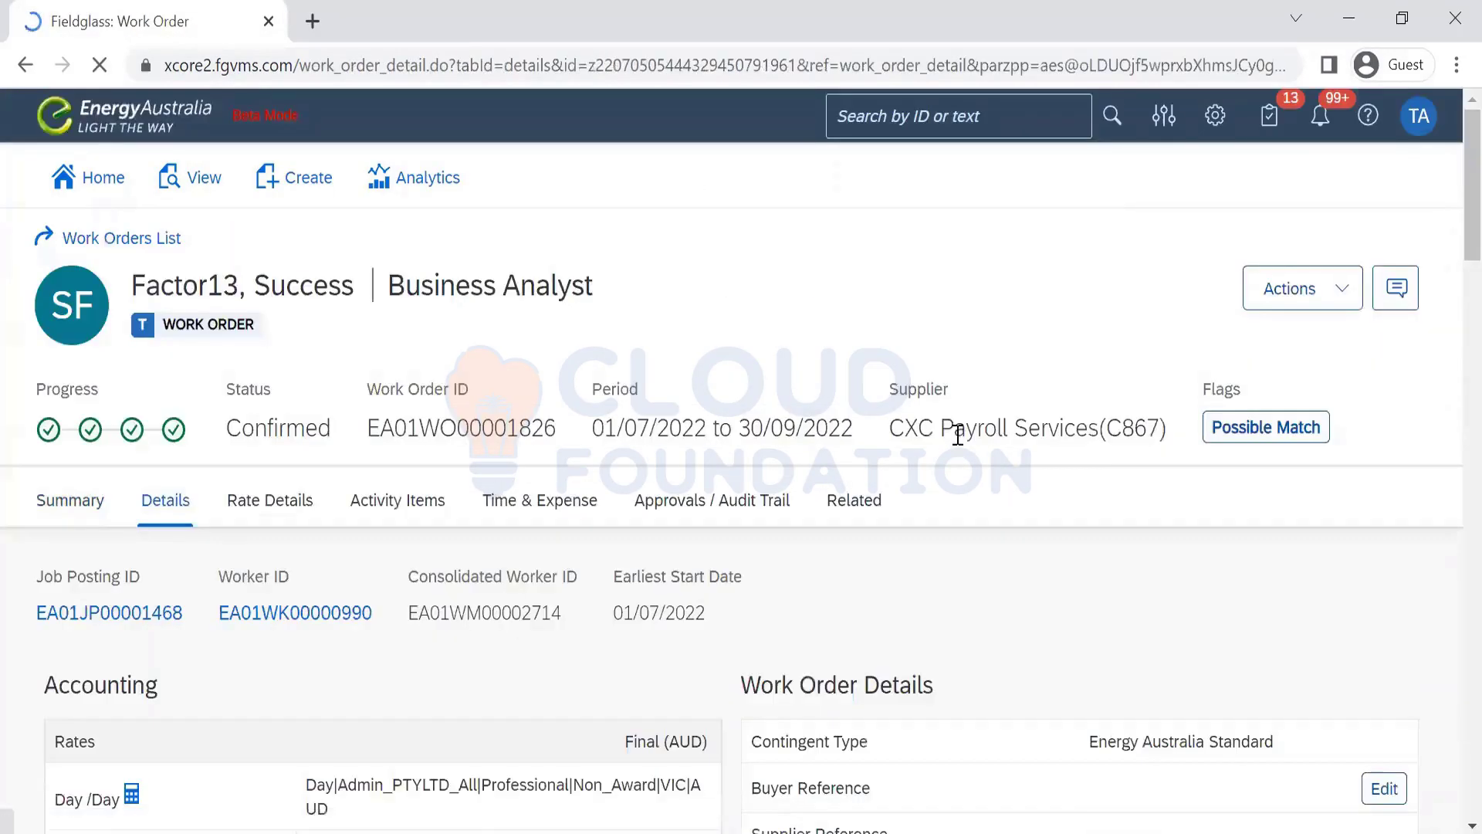
Locate the PO Ref ID in the Business Analyst work order's details and highlight its value
scroll(1451, 262, "down", 6)
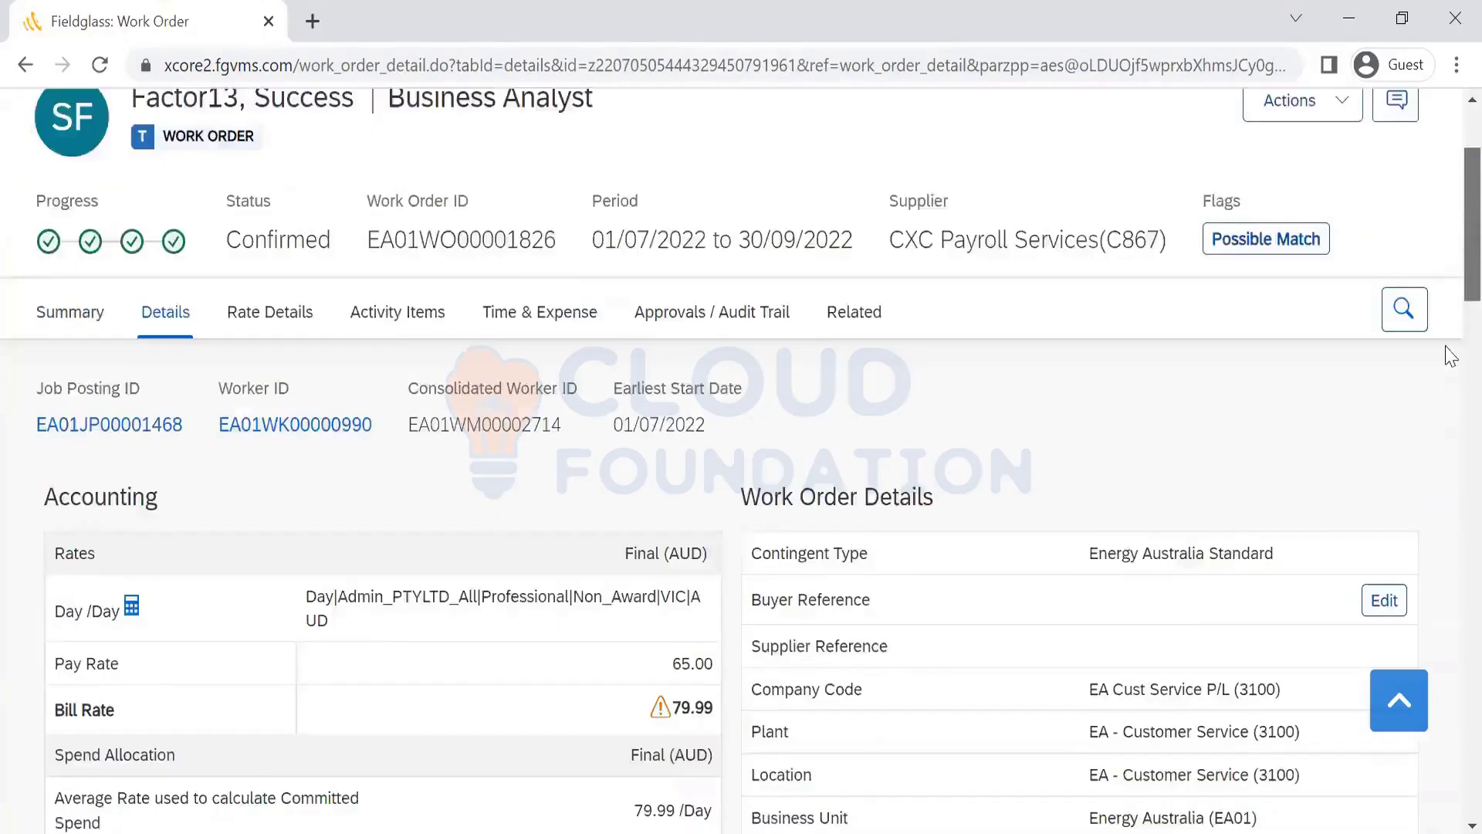
scroll(1451, 479, "down", 10)
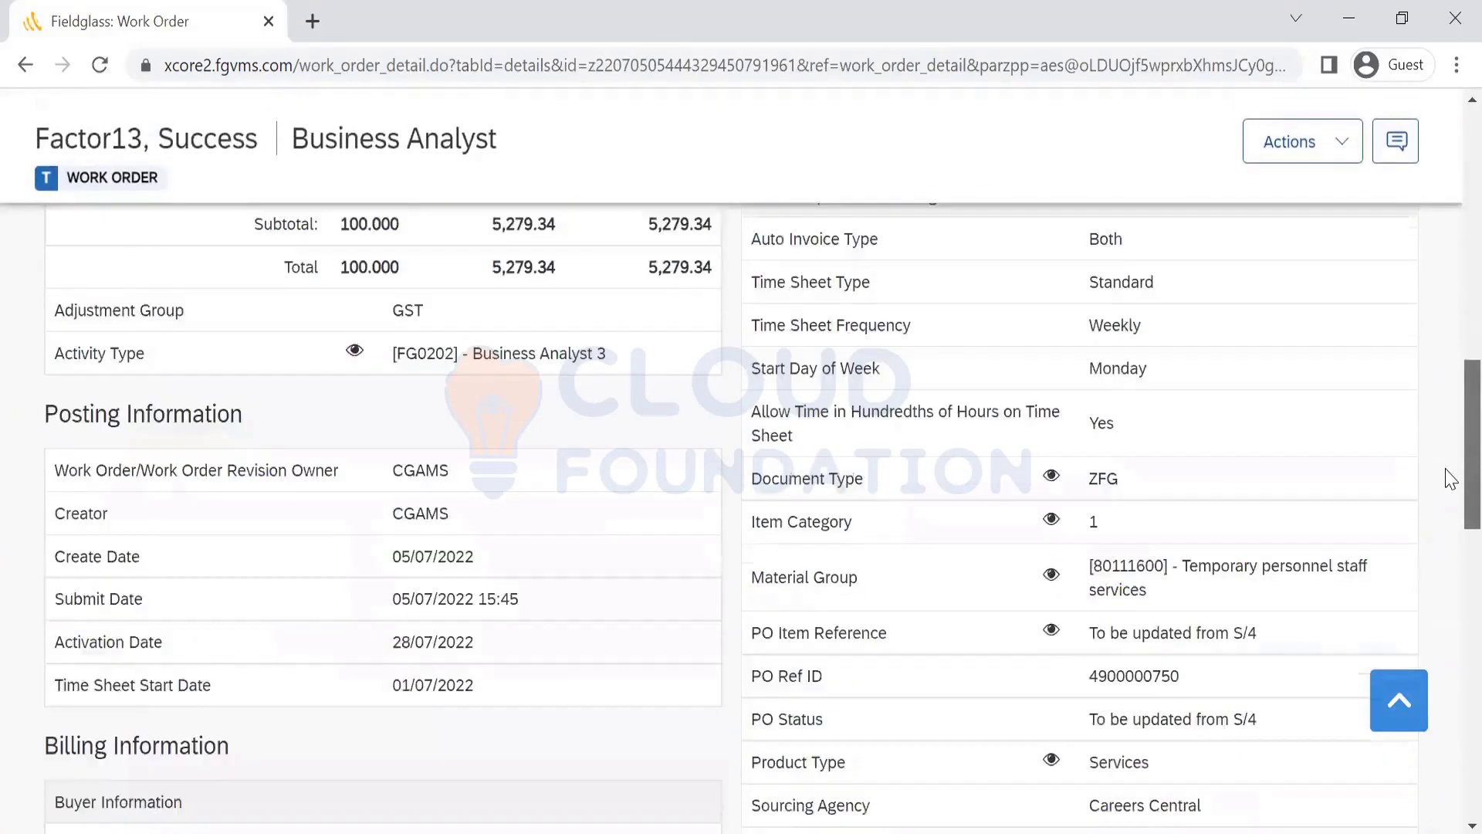
scroll(1450, 475, "down", 4)
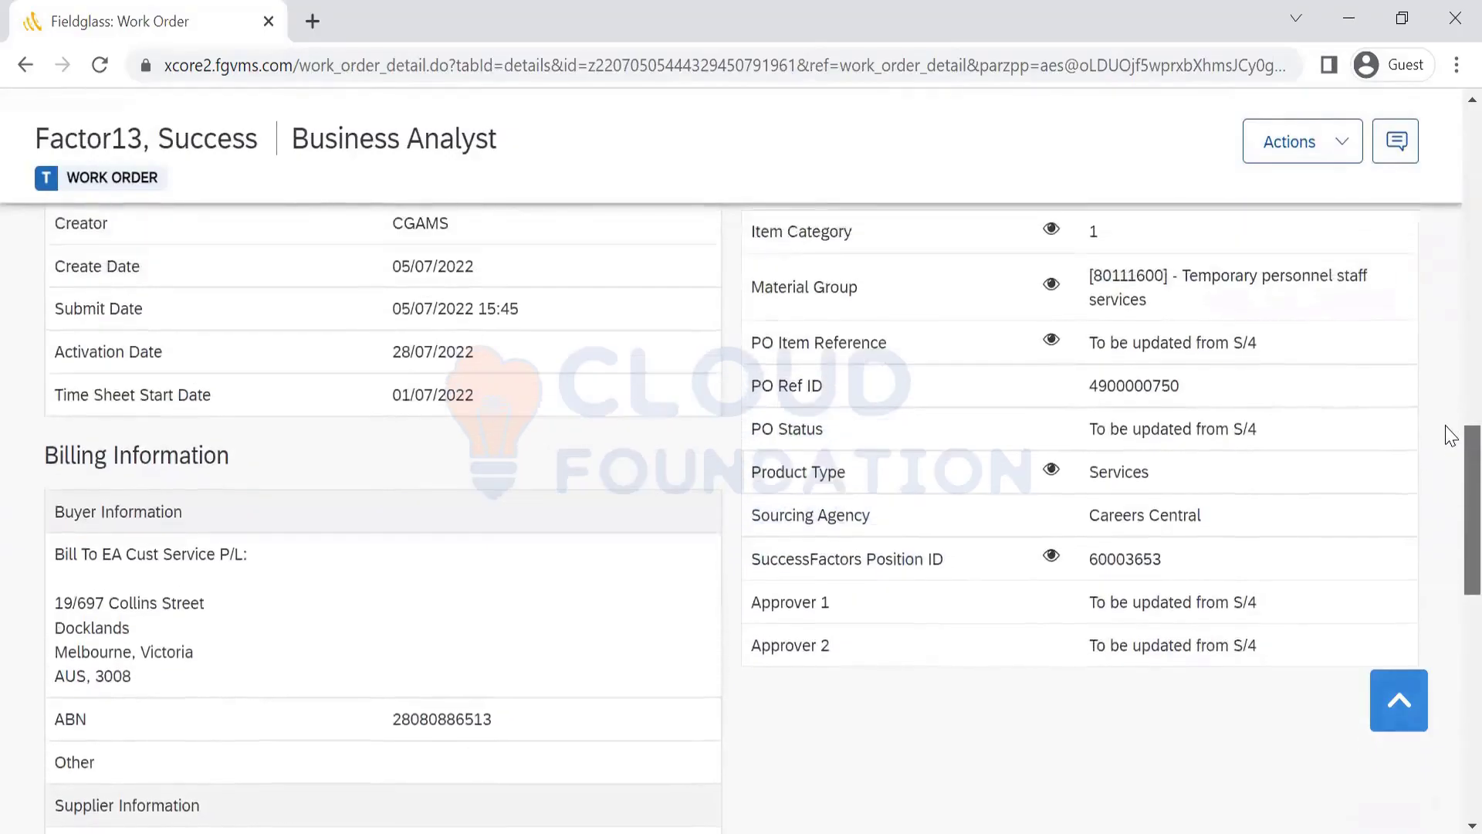
scroll(1451, 435, "up", 2)
scroll(1450, 432, "up", 1)
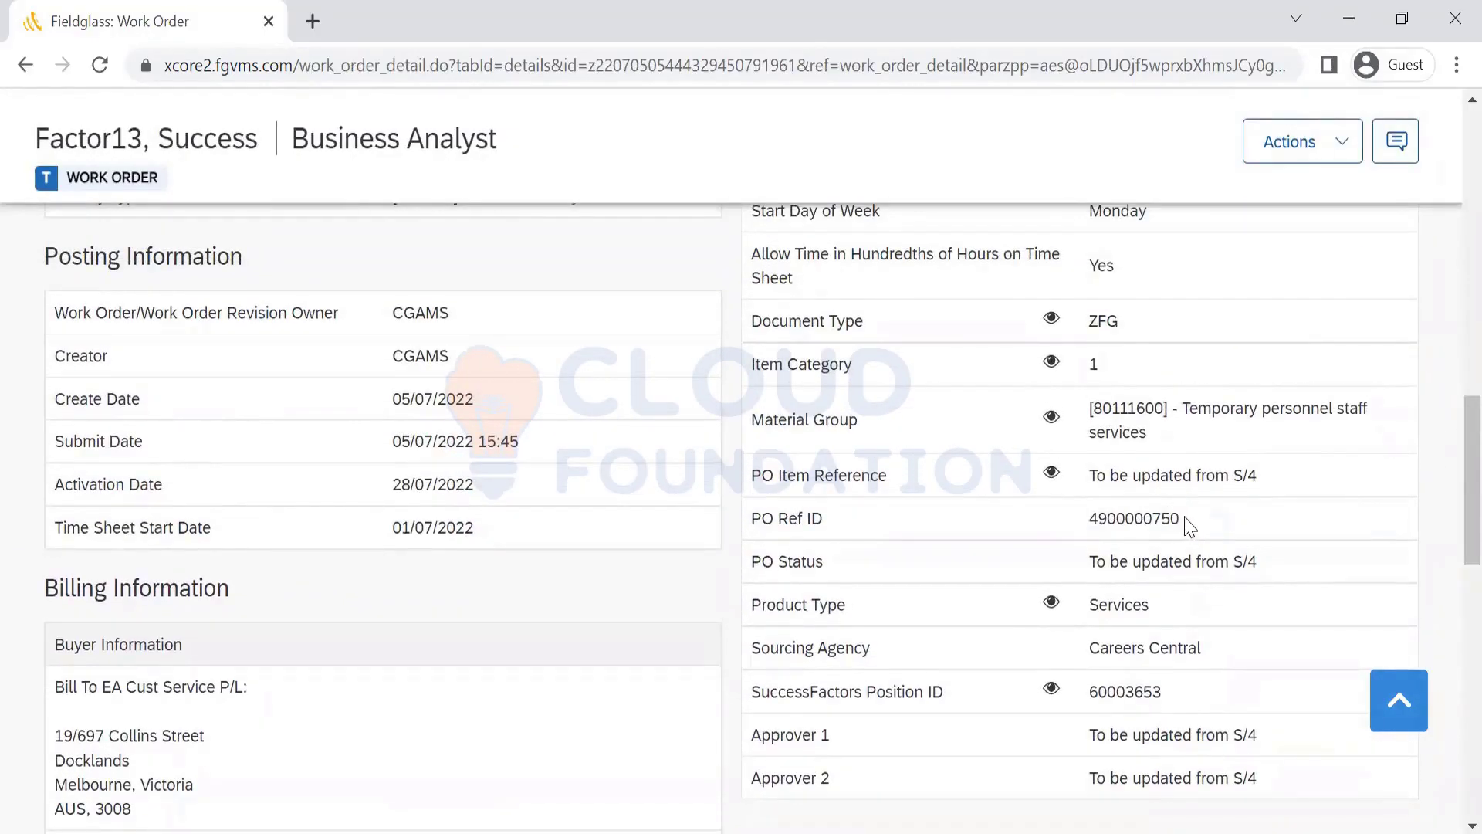
left_click_drag(1188, 526, 1079, 531)
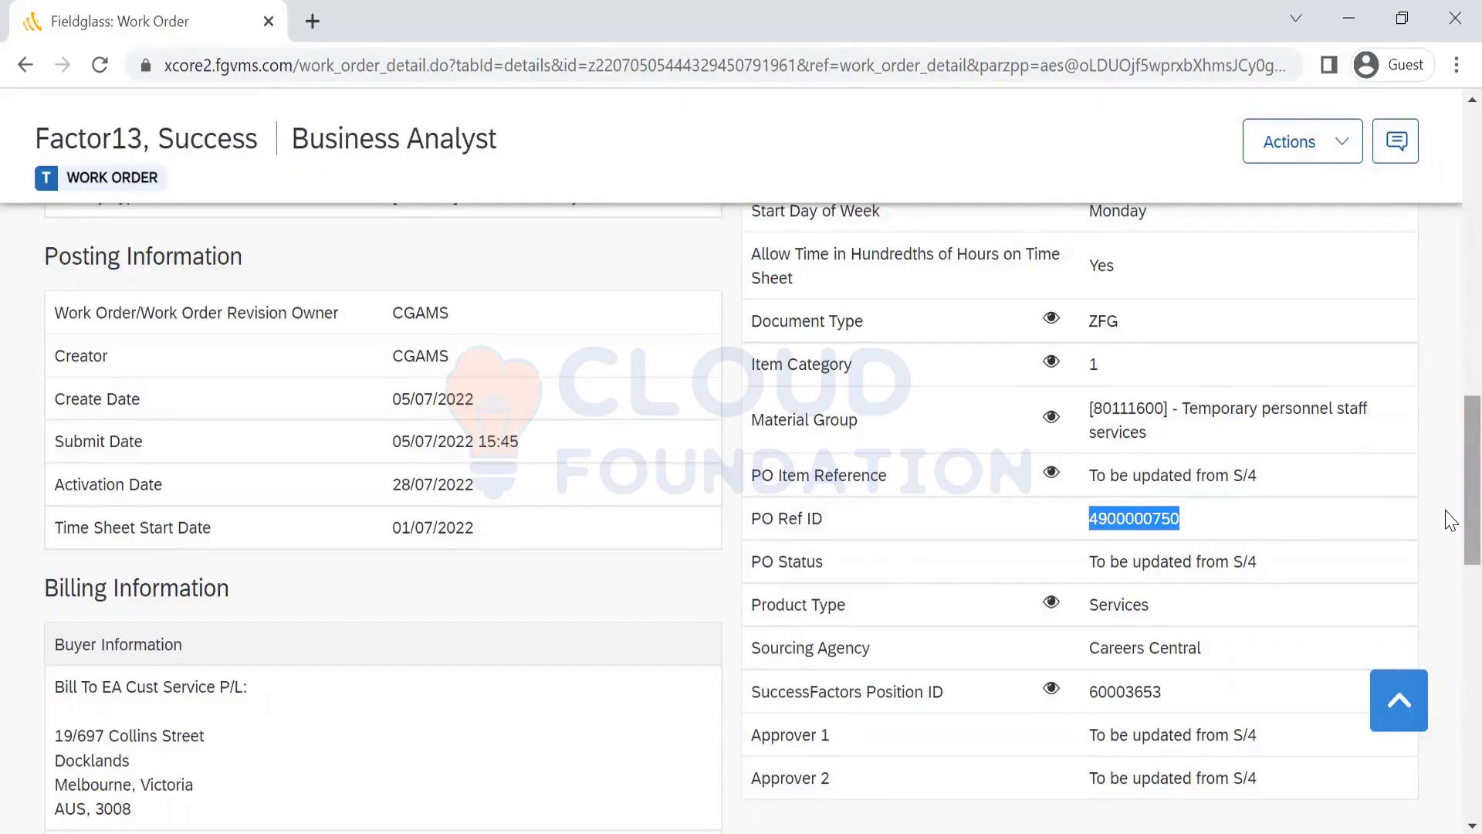
key("alt+Tab")
key("alt+Tab")
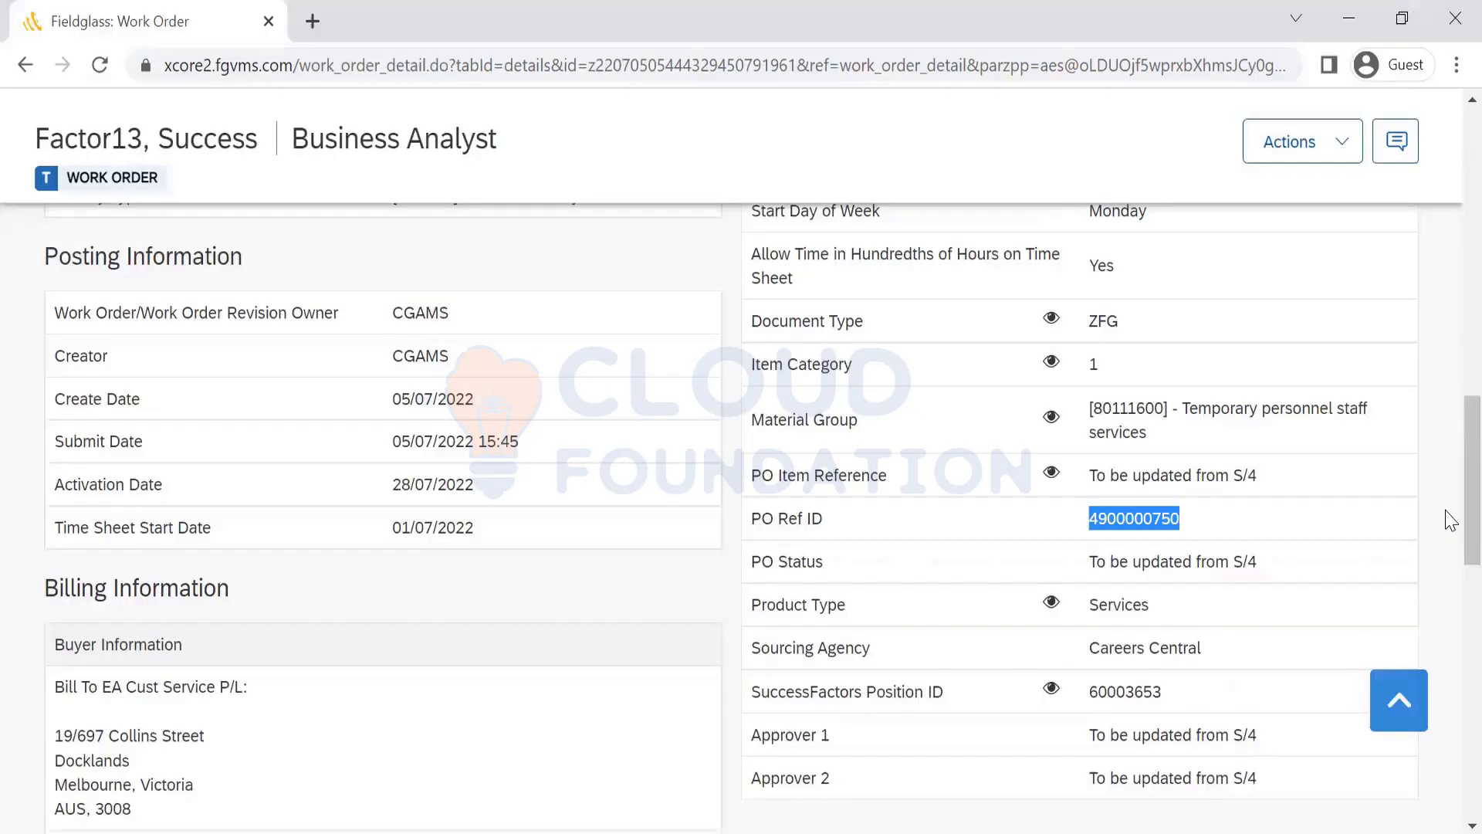
Examine the work order's cost allocation, posting, billing and purchase order reference fields
scroll(1450, 519, "up", 8)
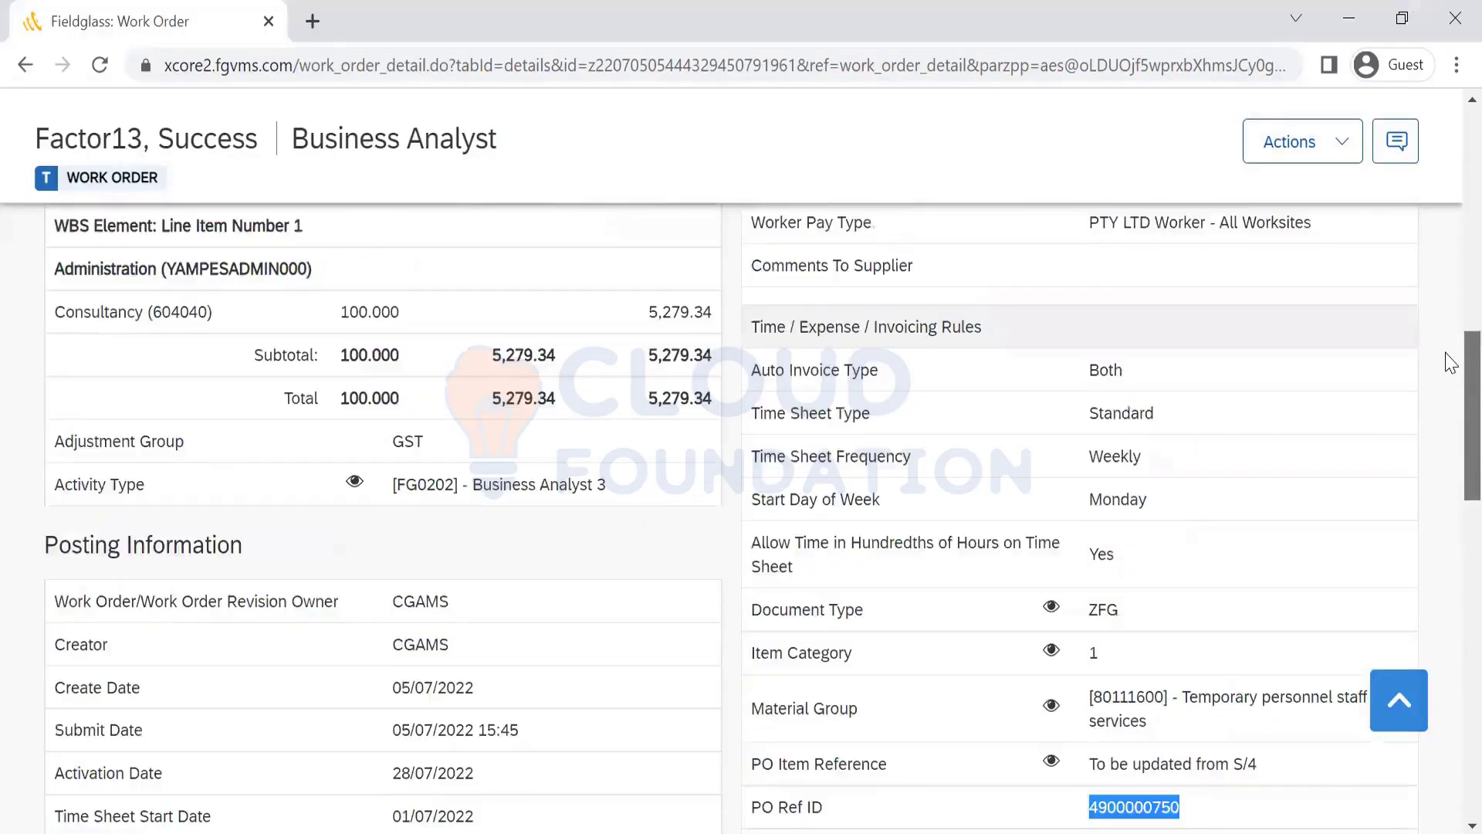
scroll(1450, 503, "down", 8)
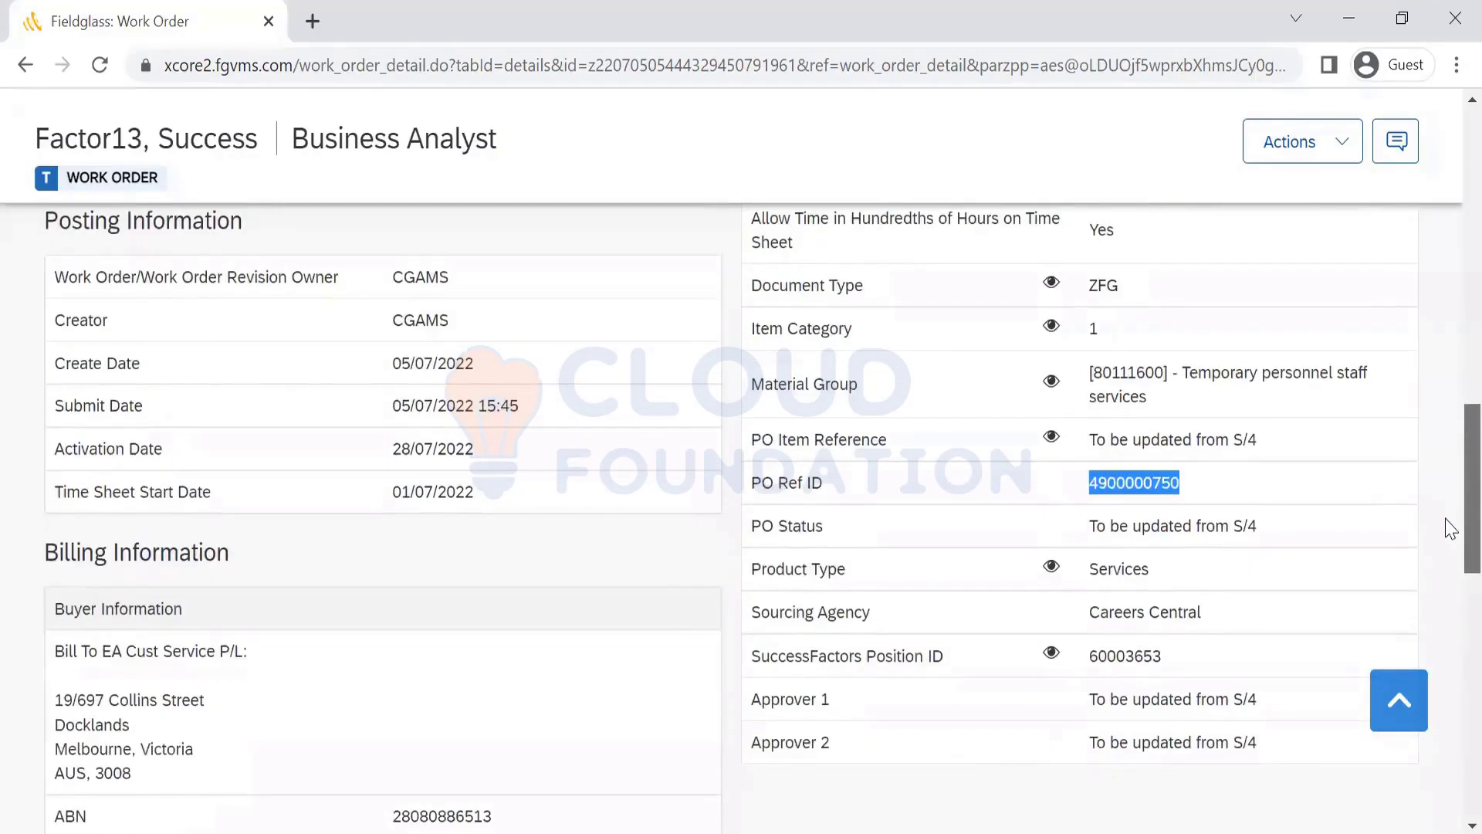
scroll(1450, 528, "down", 5)
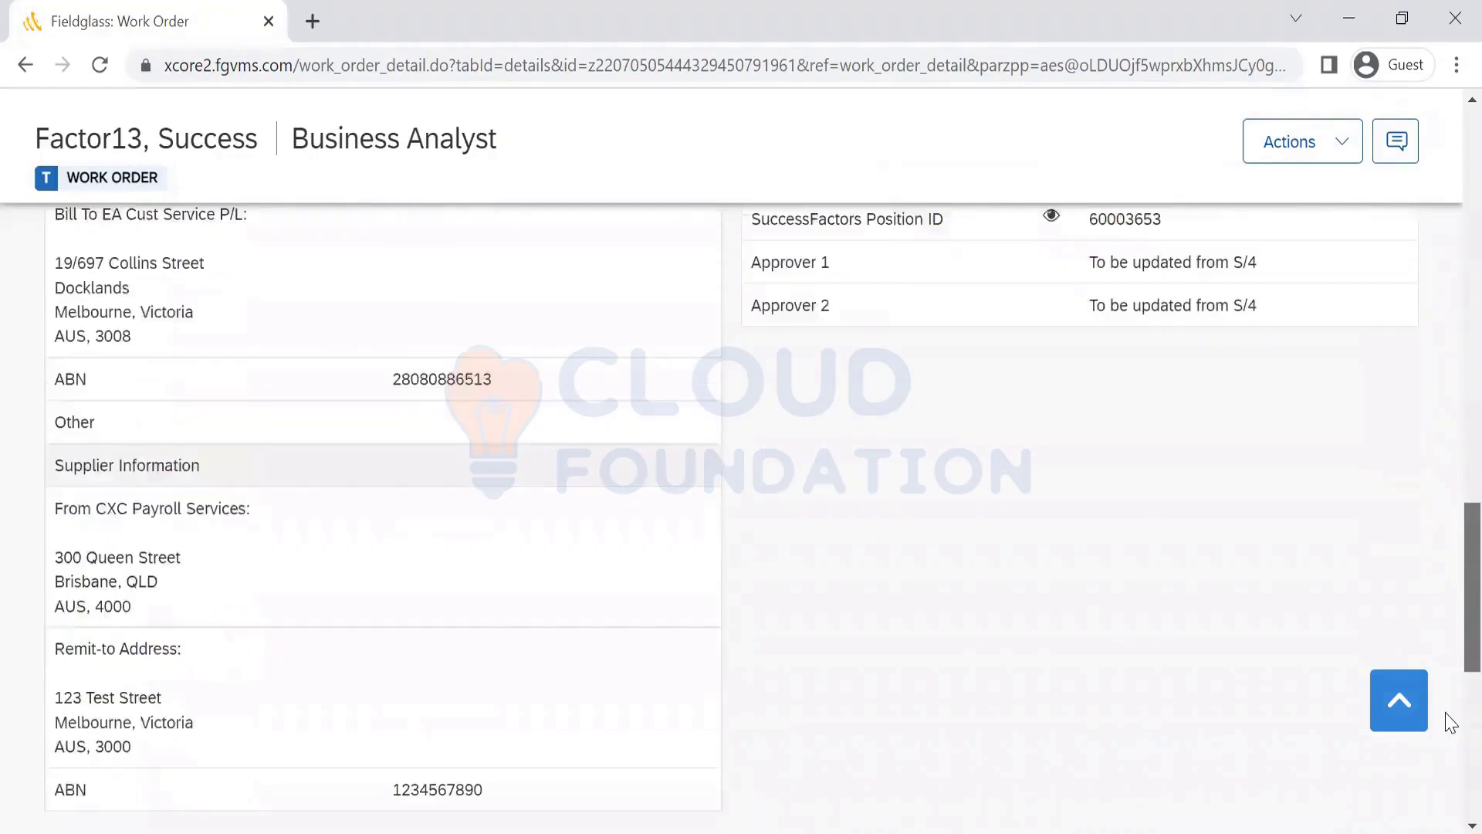
scroll(1450, 724, "down", 6)
scroll(1450, 565, "up", 9)
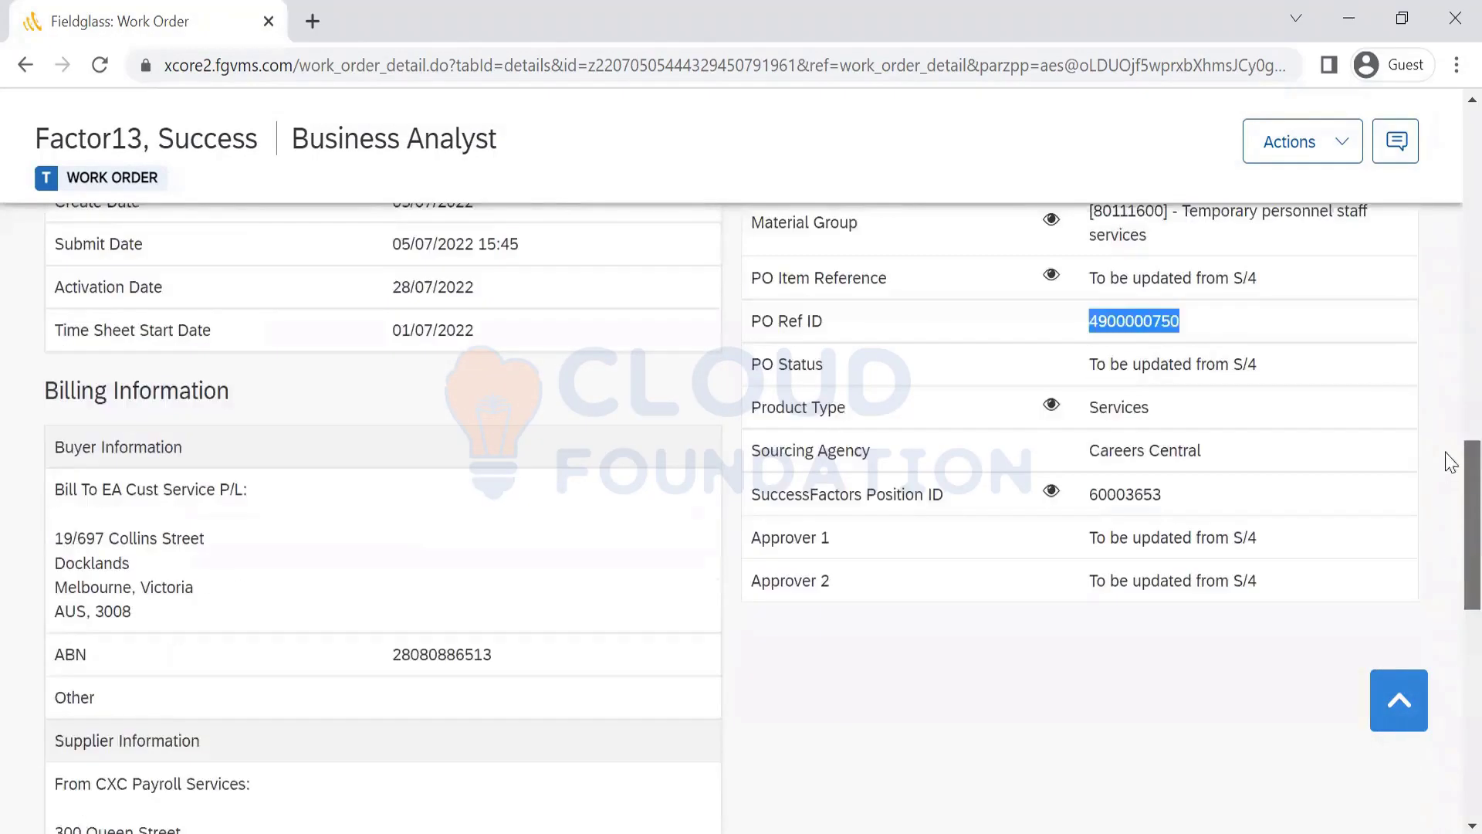
scroll(1451, 462, "up", 7)
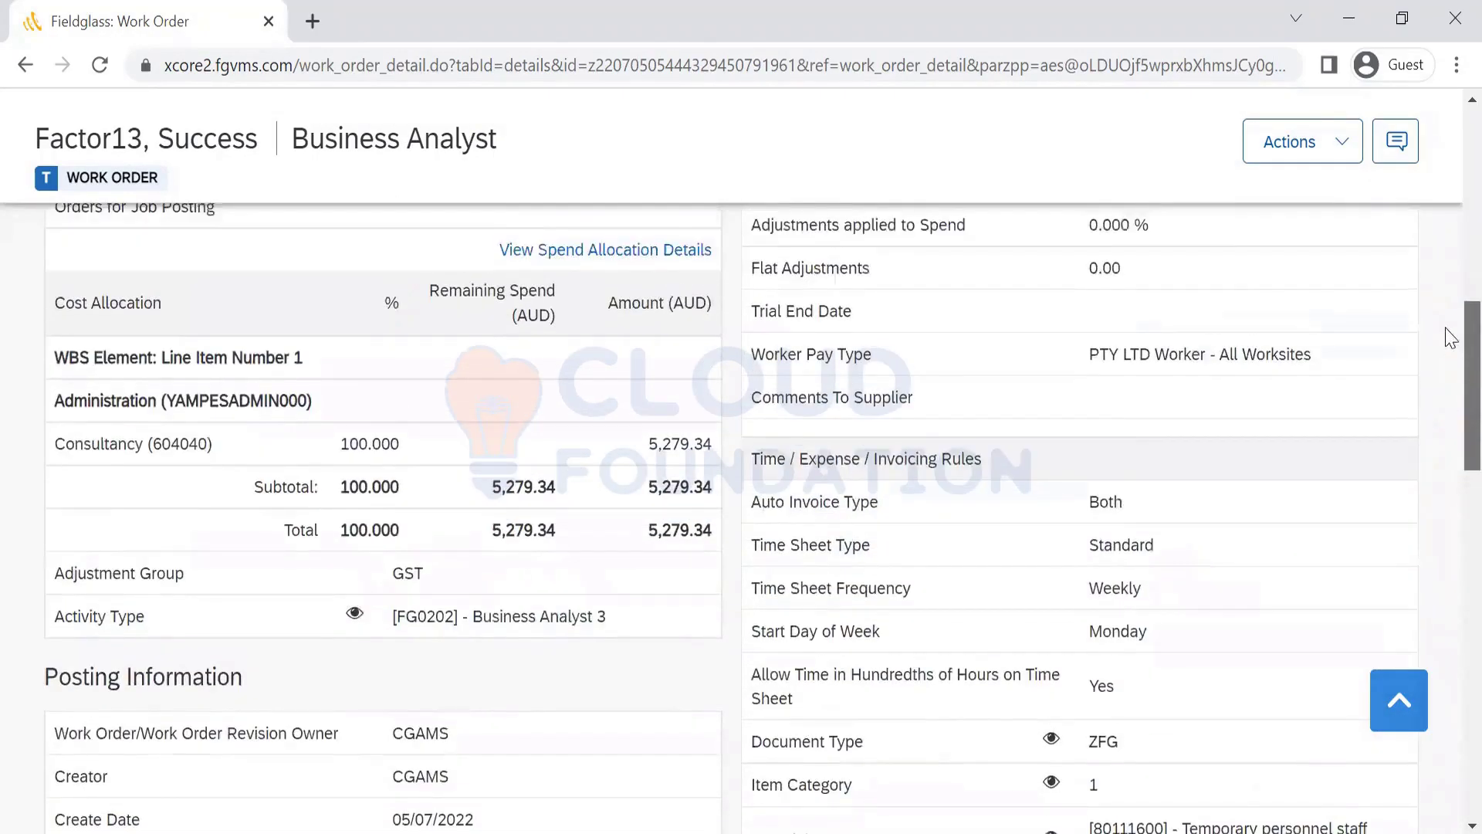
scroll(1450, 338, "up", 7)
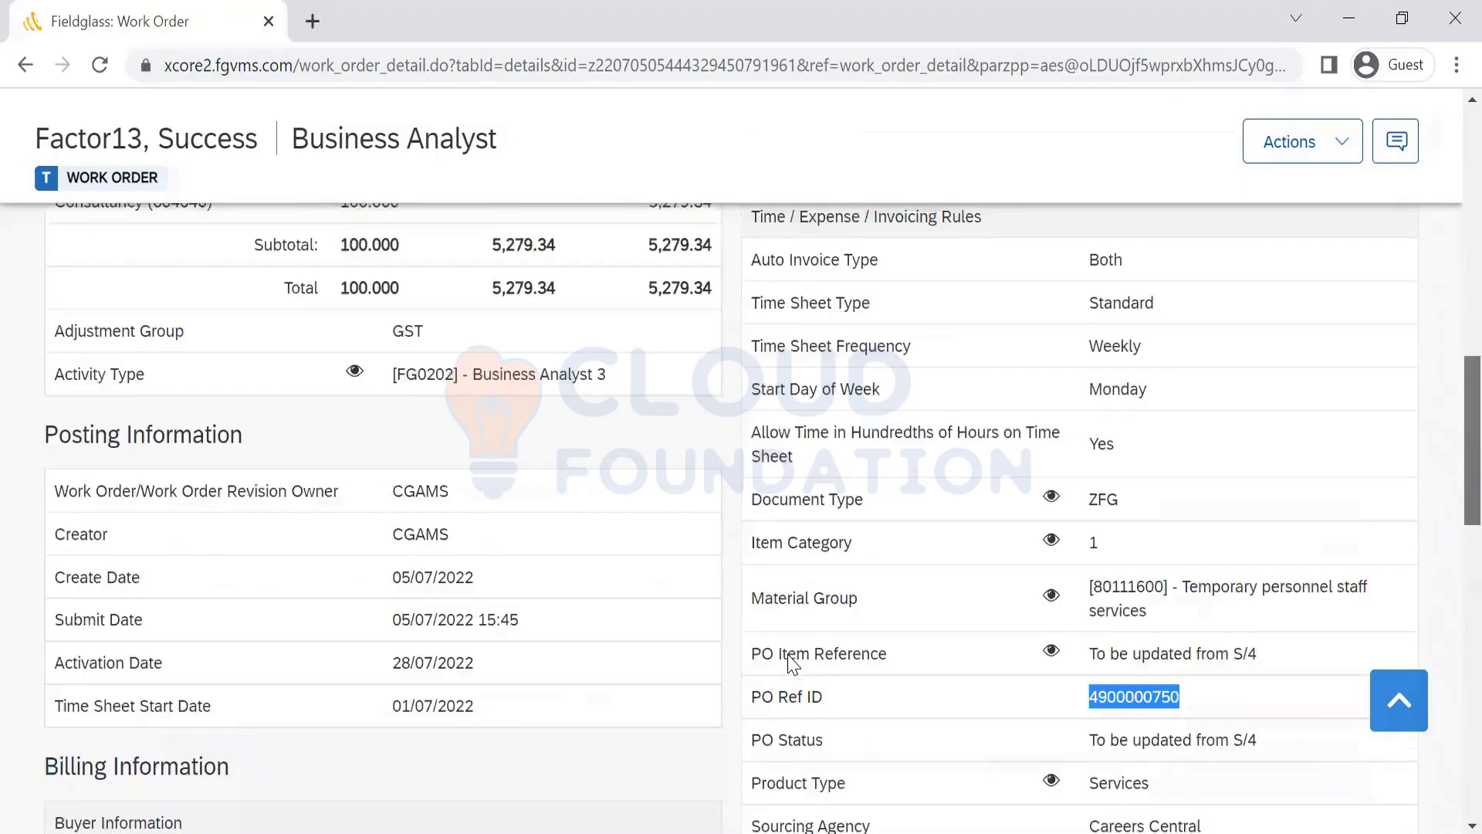
scroll(927, 651, "down", 2)
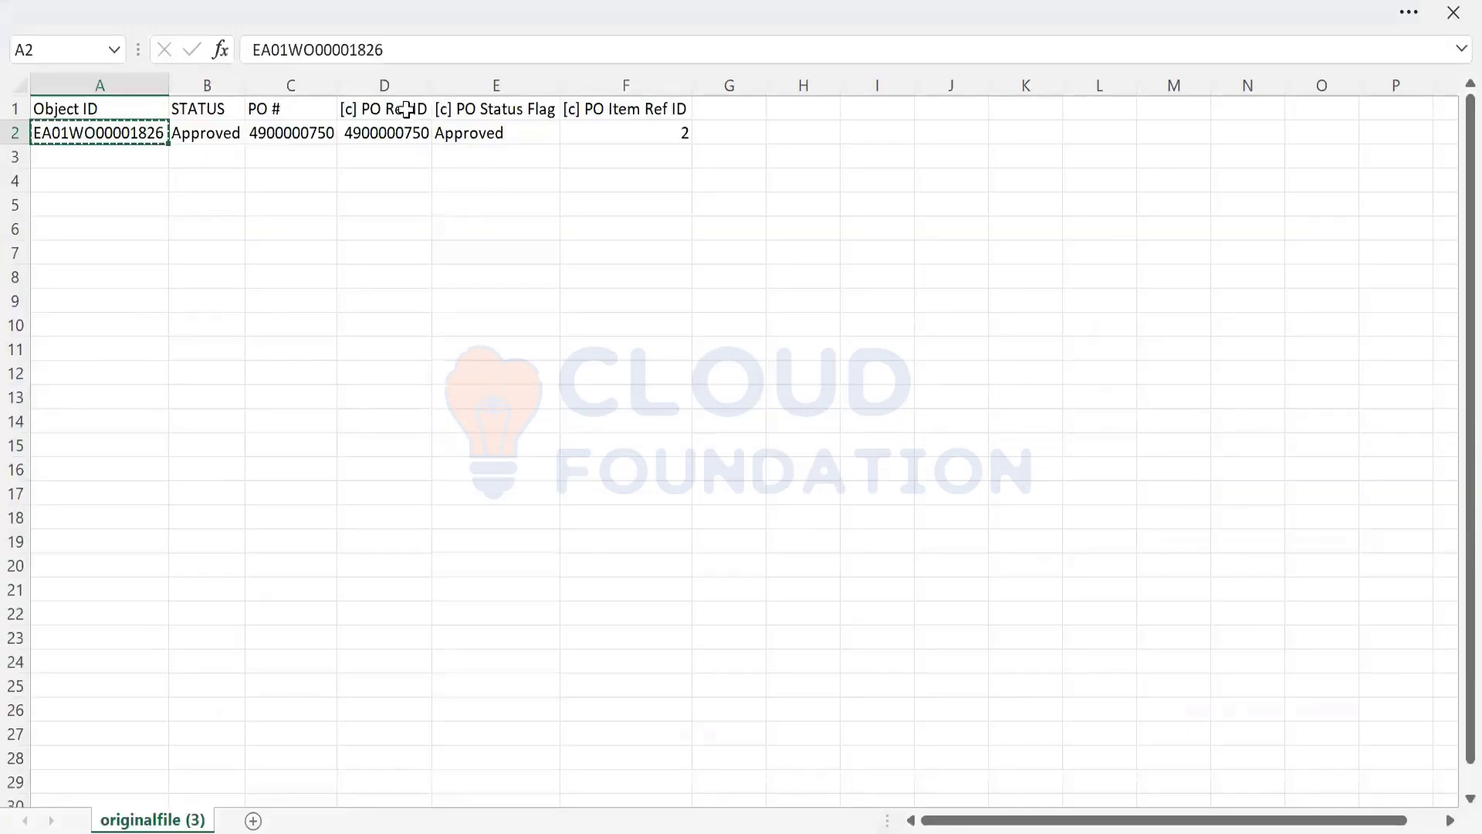
In the originalfile (3) Excel sheet, delete the "[c]" prefix from the PO Ref ID header in D1 and re-enter it
left_click(407, 109)
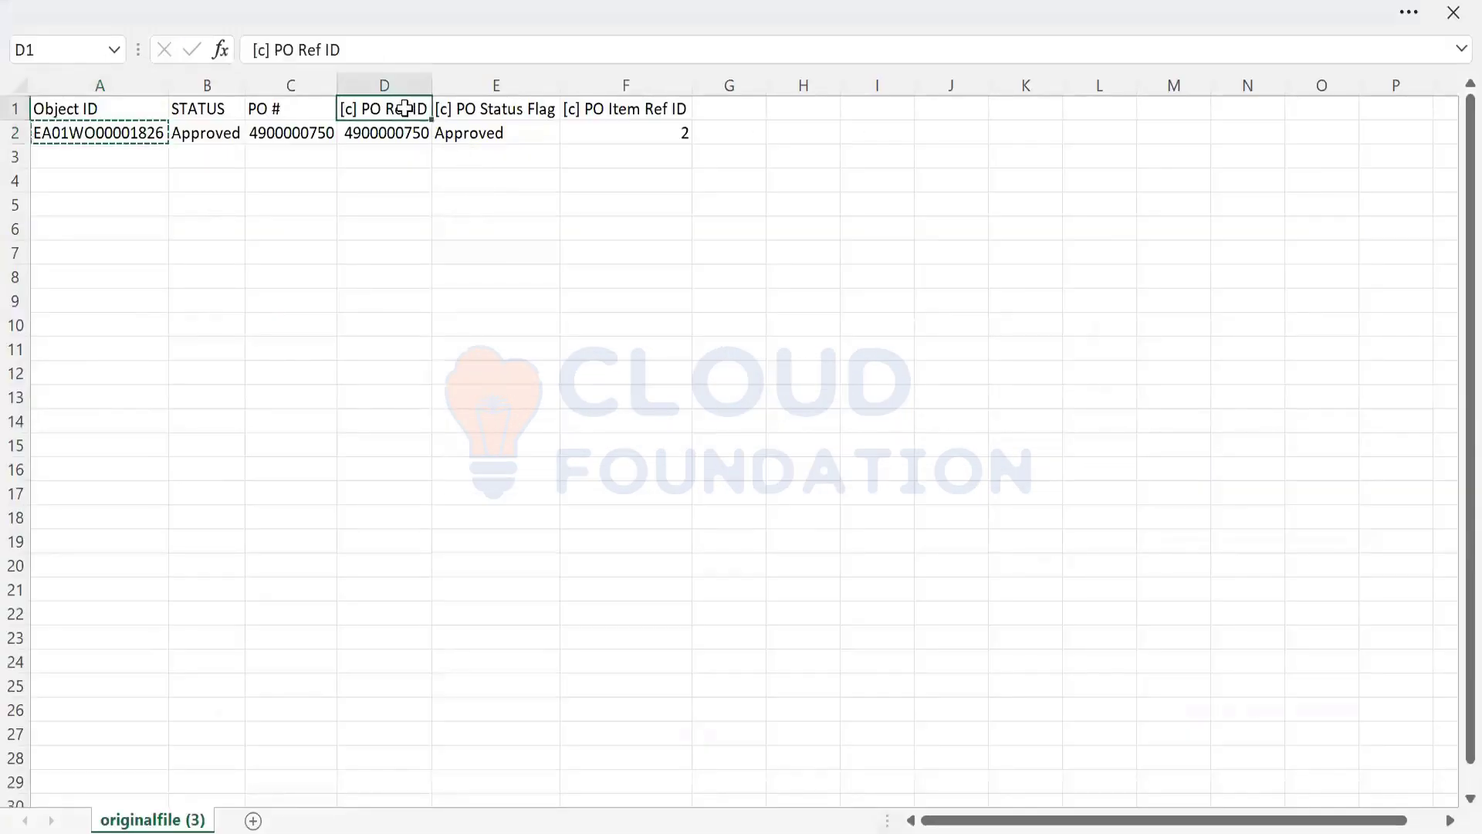
left_click(279, 41)
key("BackSpace")
key("BackSpace")
key("BackSpace")
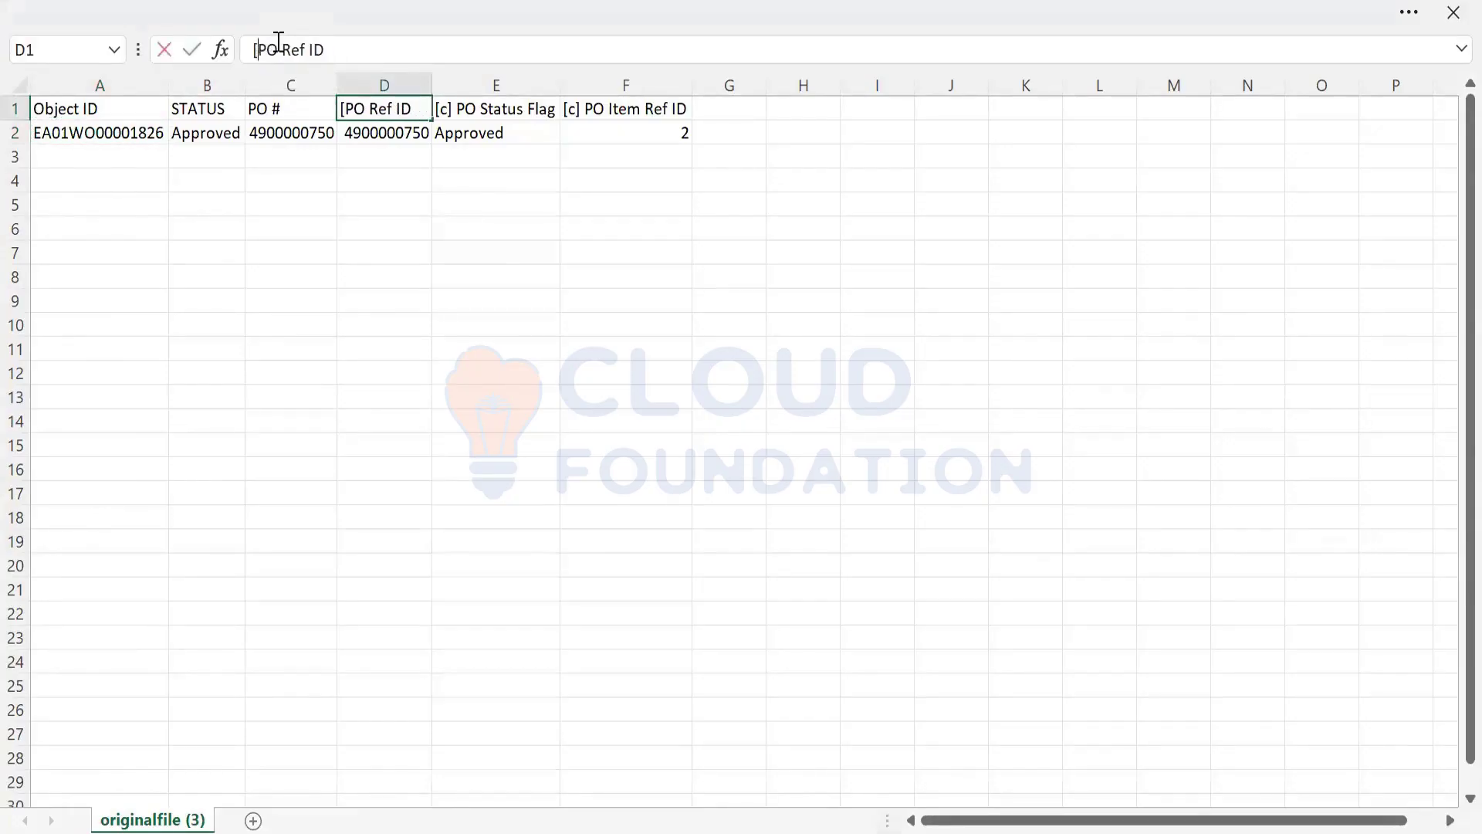
key("BackSpace")
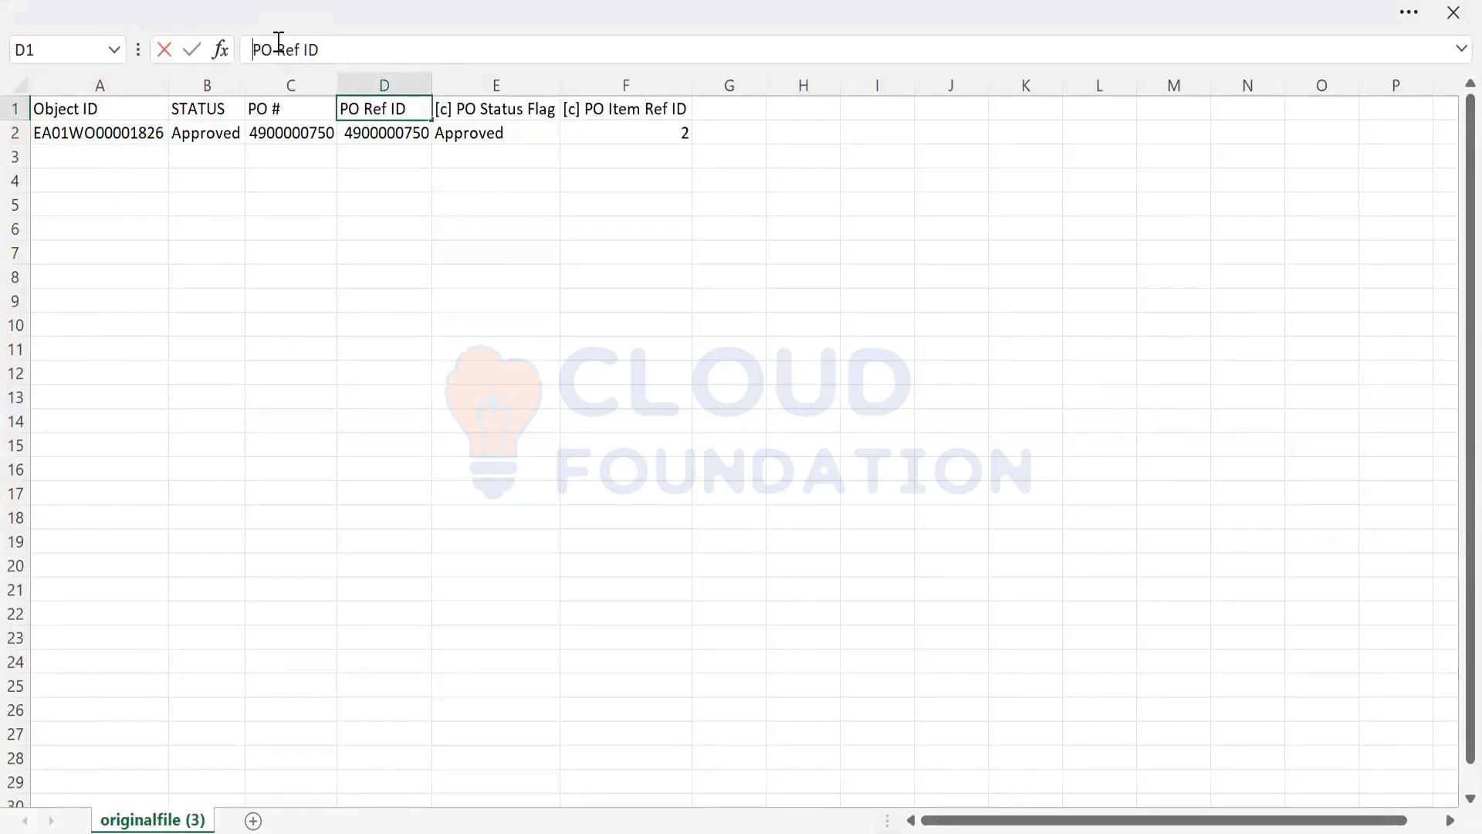
type("[c]")
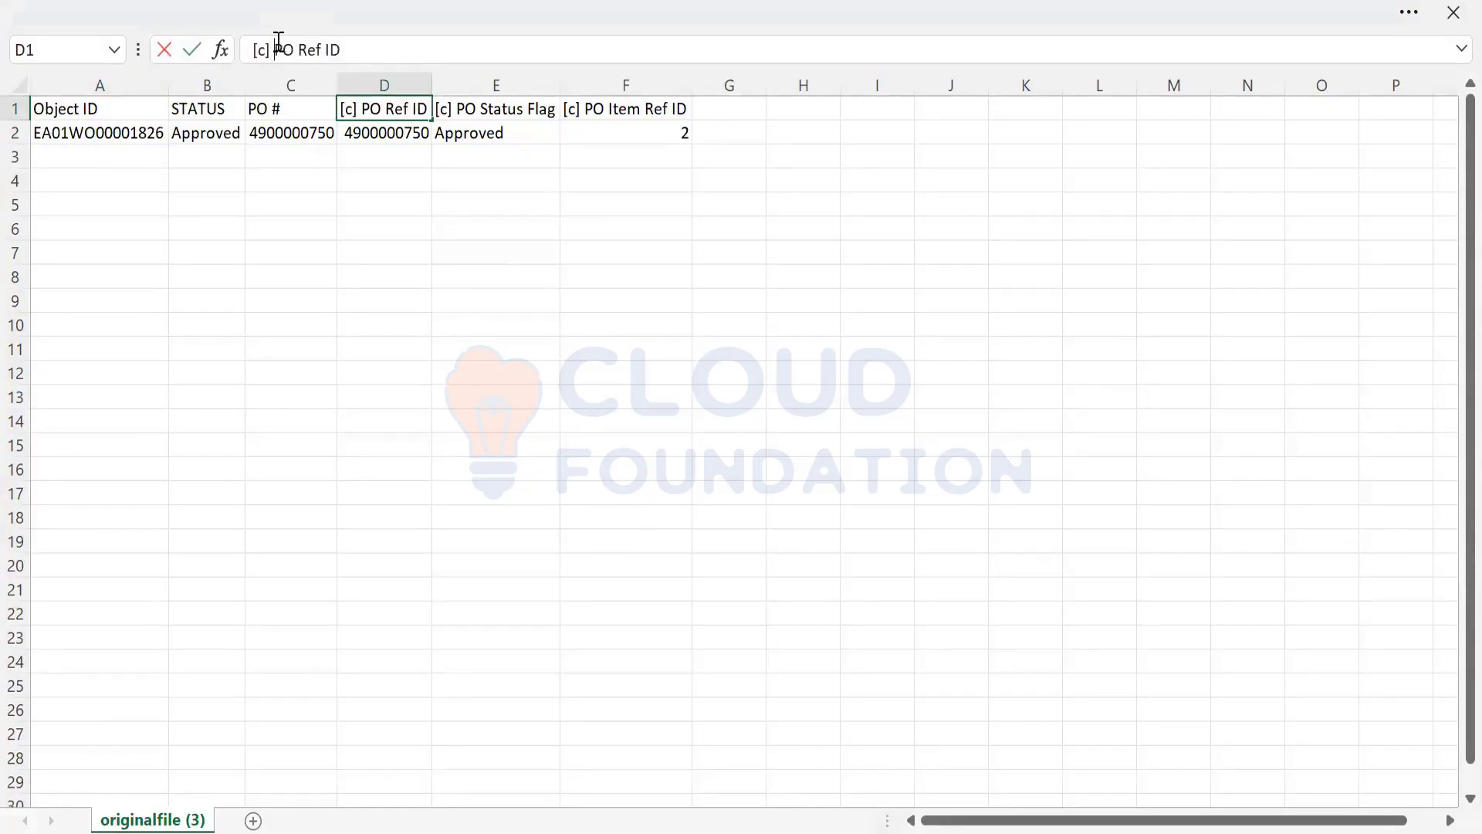
left_click(385, 181)
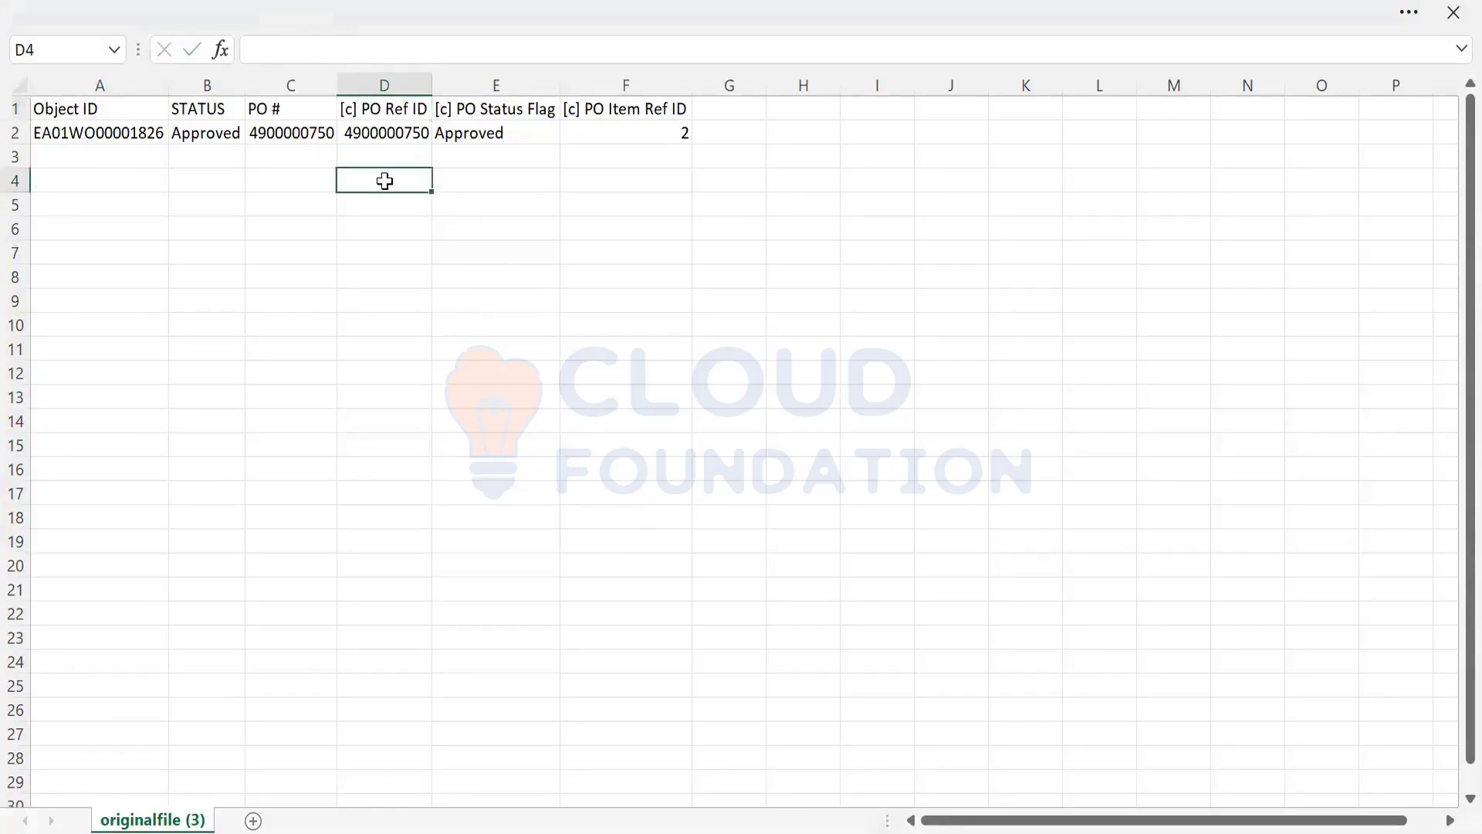
Select the PO # header in C1 and compare the sheet with the Fieldglass work order's purchase order fields
left_click(282, 106)
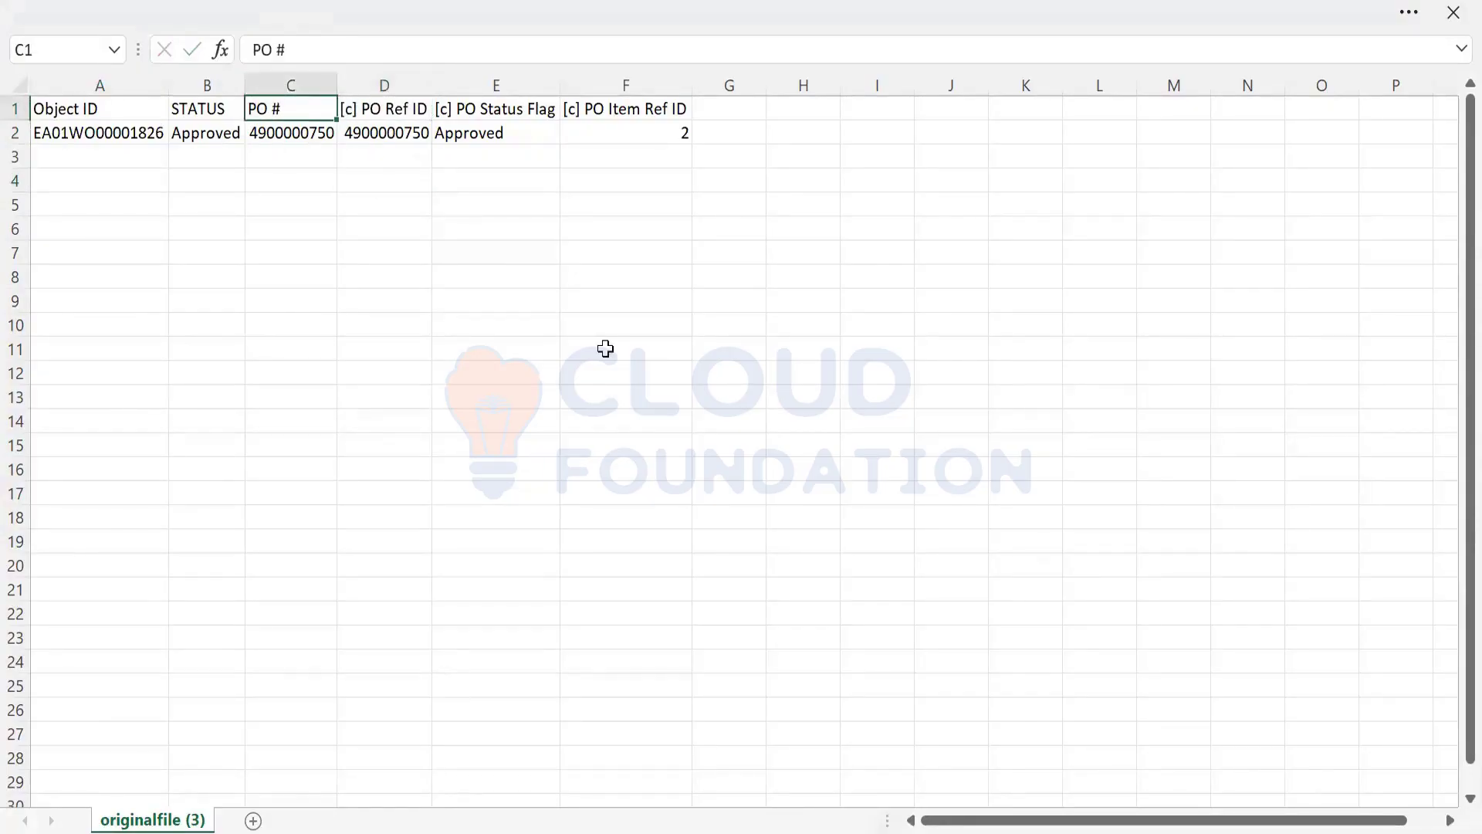
key("alt+Tab")
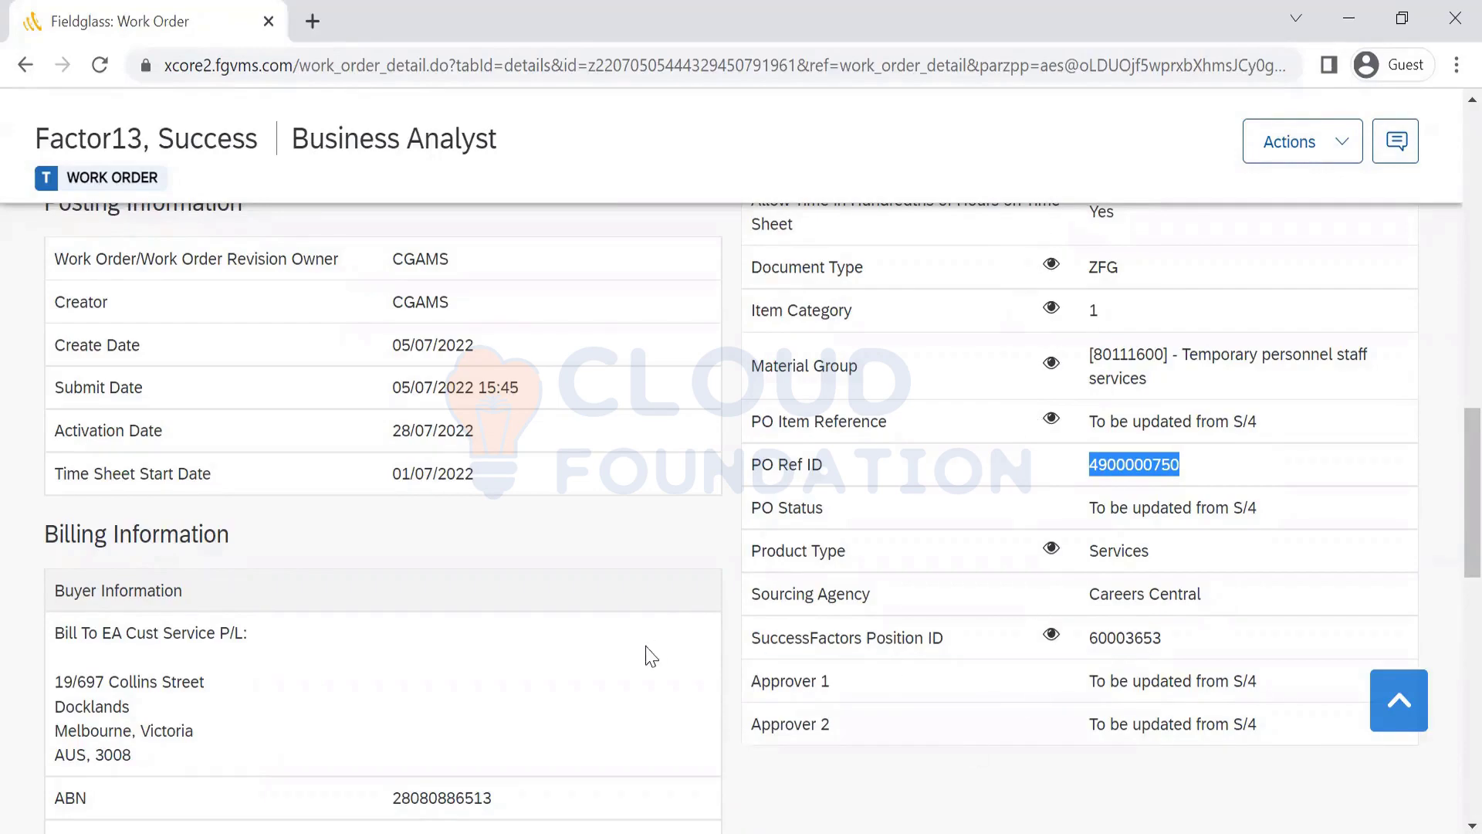
key("alt+Tab")
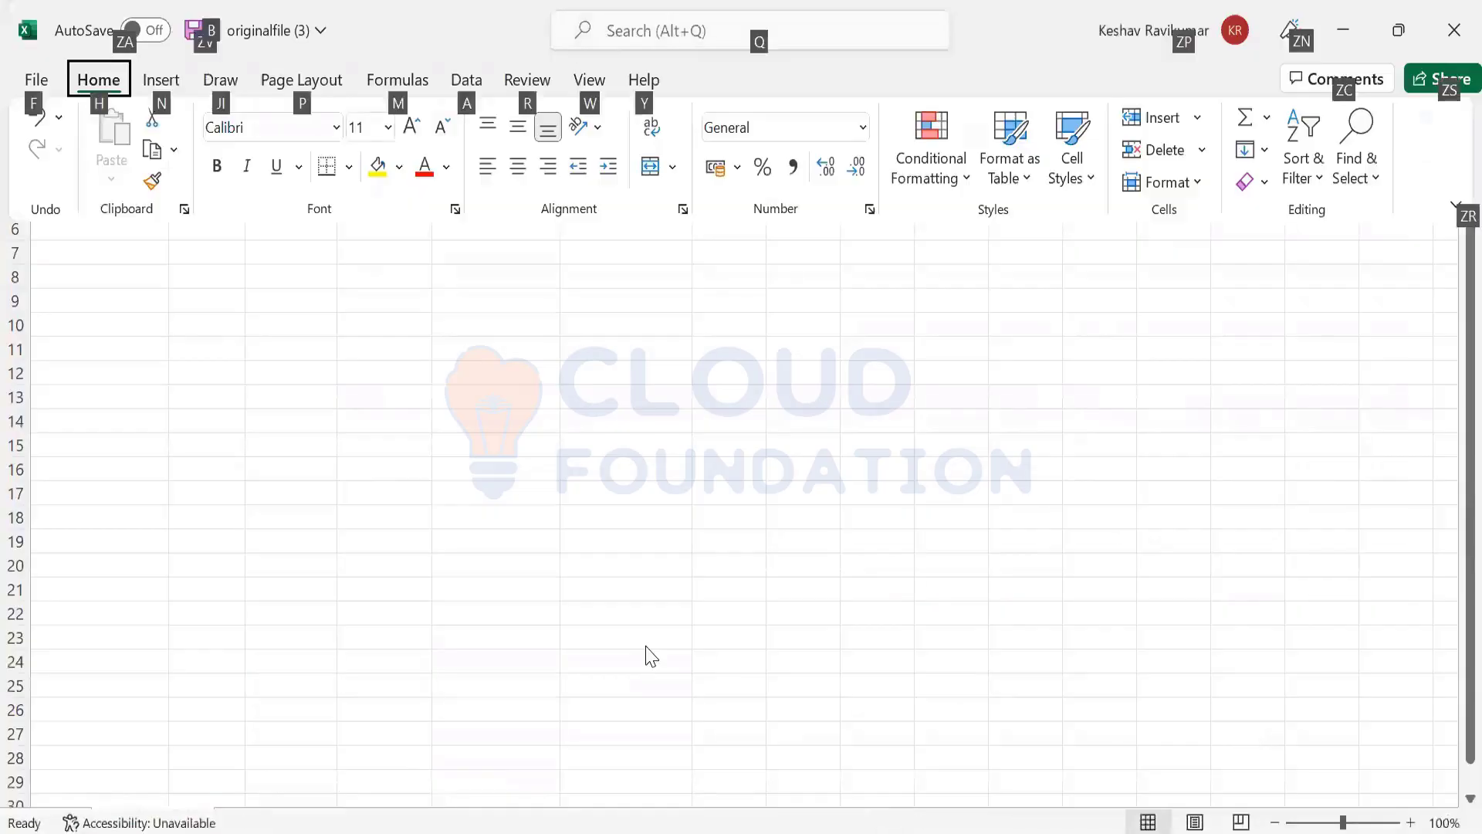
key("alt+Tab")
key("alt+Tab")
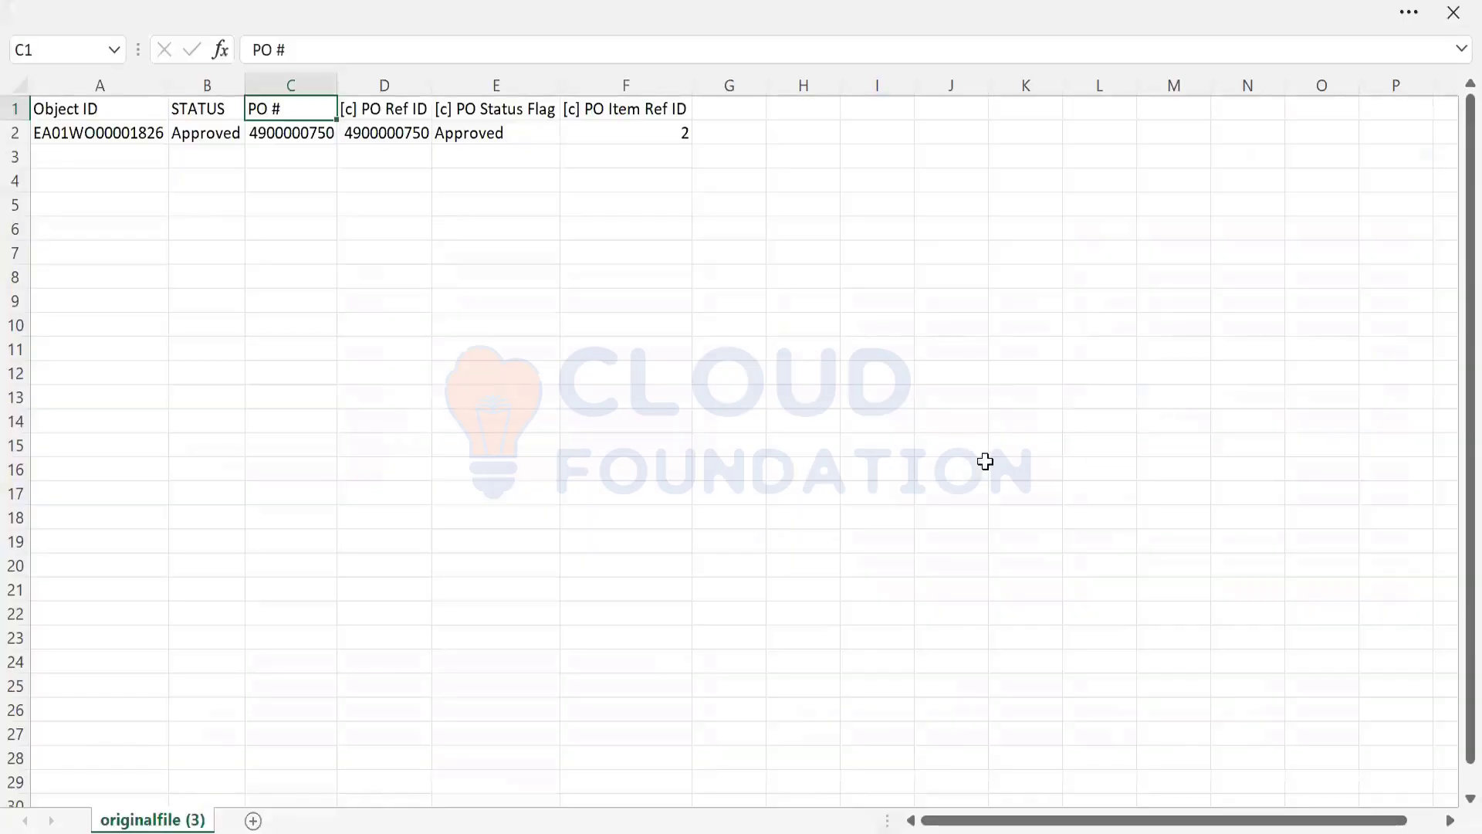
Switch to Fieldglass and open the Connector/Subscription Statistics page from the Integration section
key("alt+Tab")
left_click(113, 265)
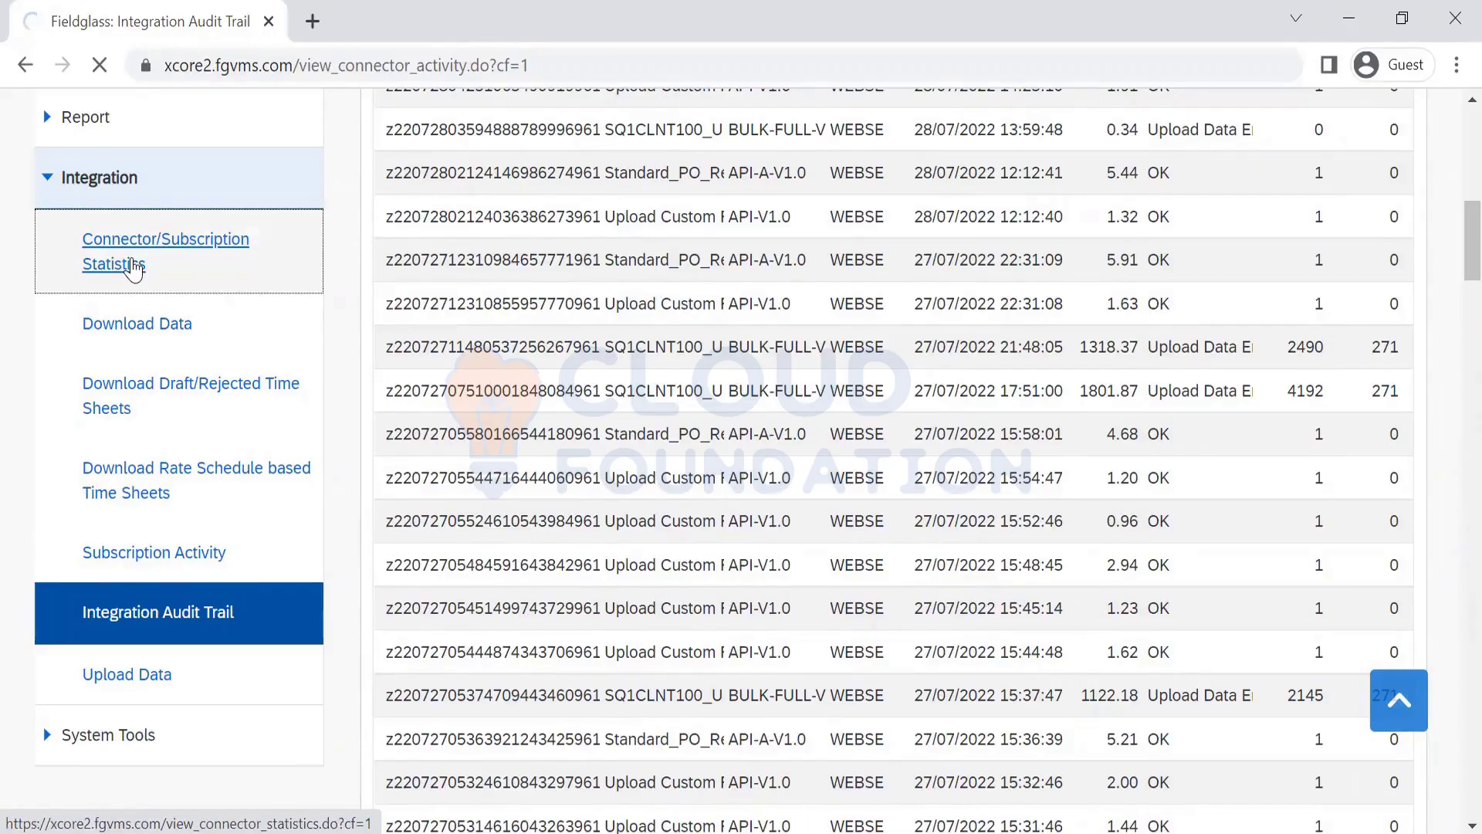
left_click(133, 266)
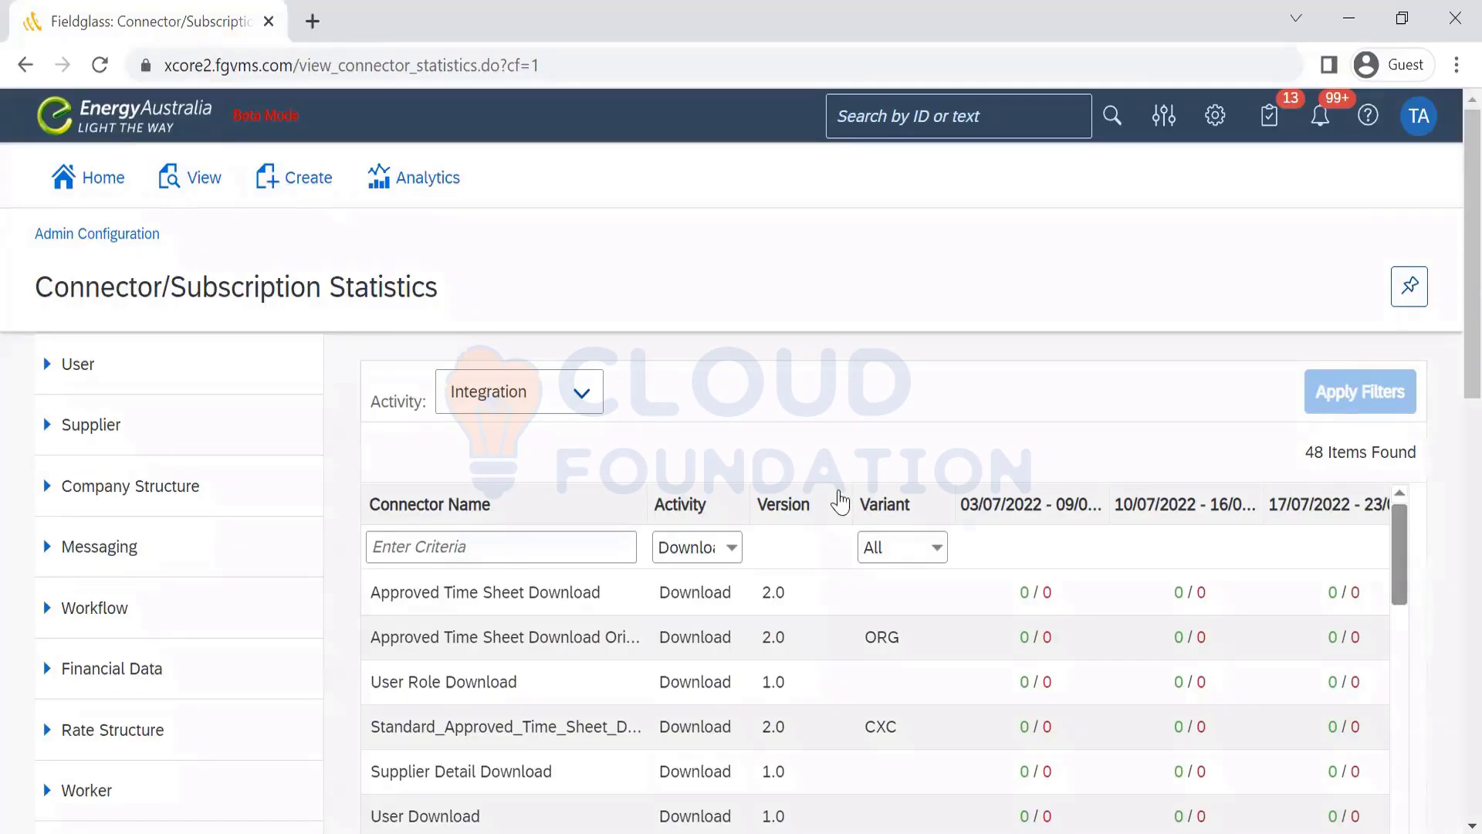
Widen the first weekly date column of the connector statistics table so its full date range fits
scroll(1450, 246, "down", 3)
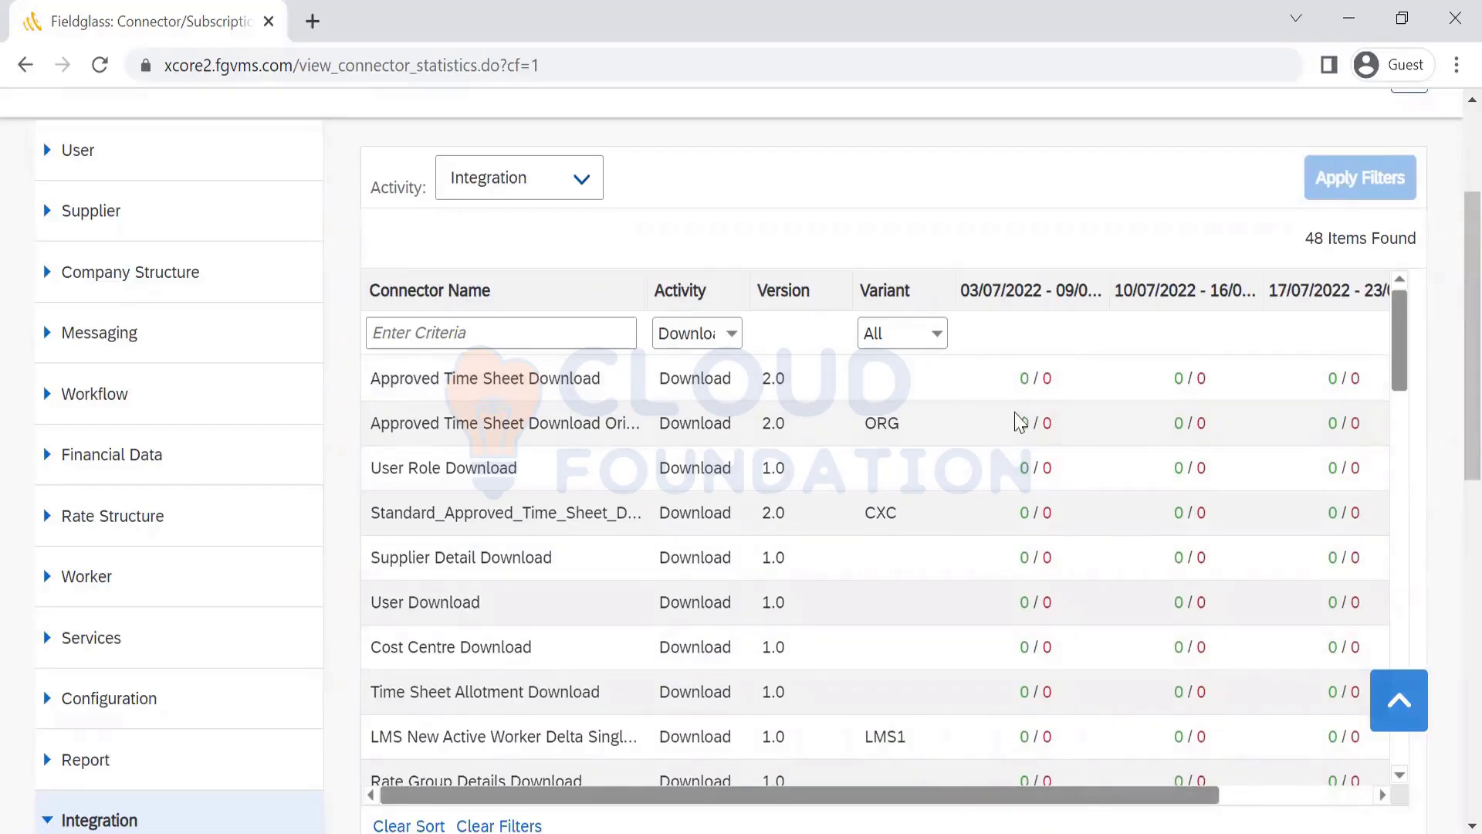
mouse_move(997, 833)
left_click_drag(1106, 278, 1200, 279)
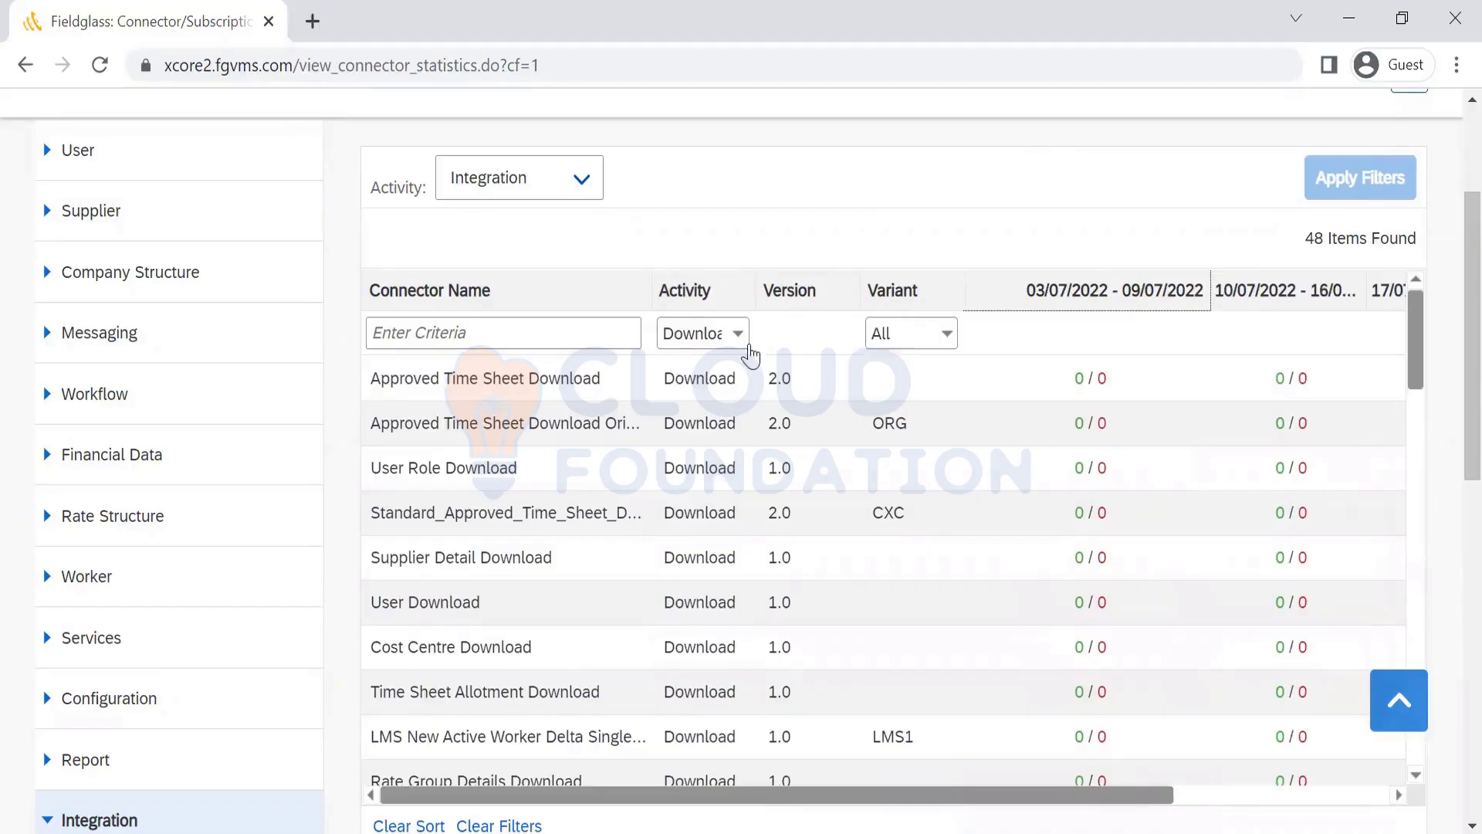
Filter the connector statistics by Upload activity and set the Activity filter back to Download
left_click(745, 349)
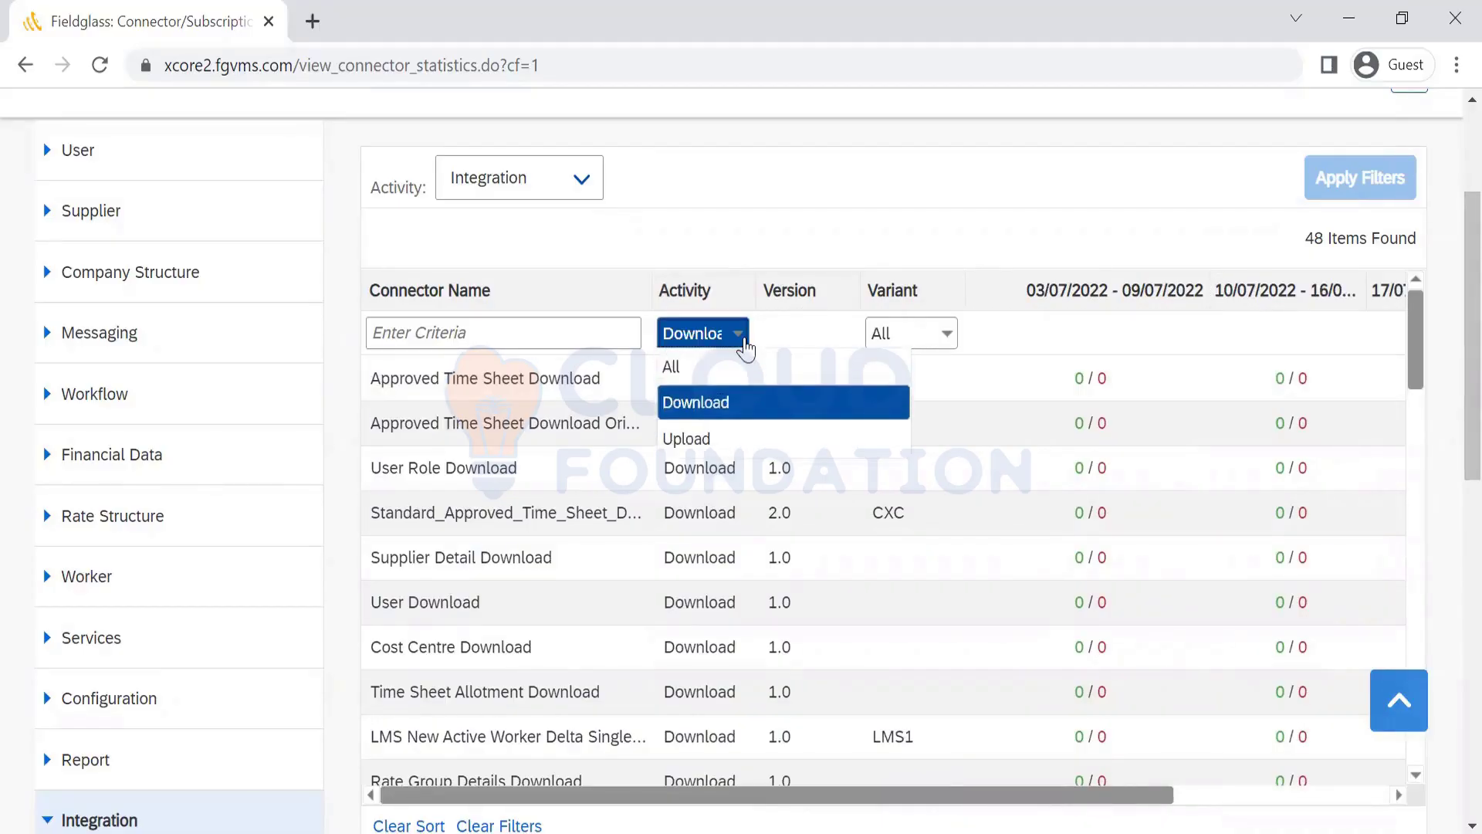
left_click(709, 440)
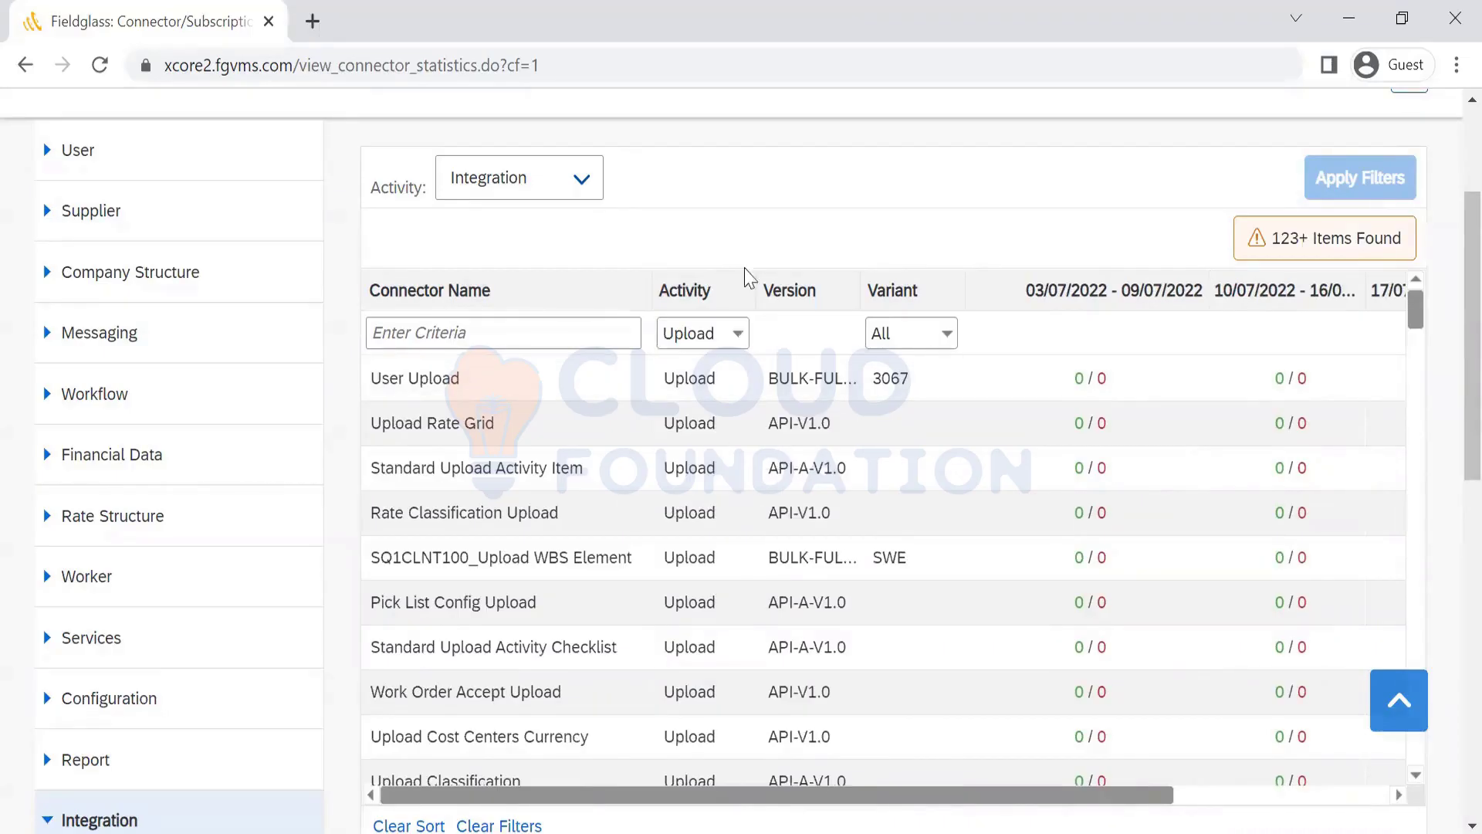
left_click(728, 338)
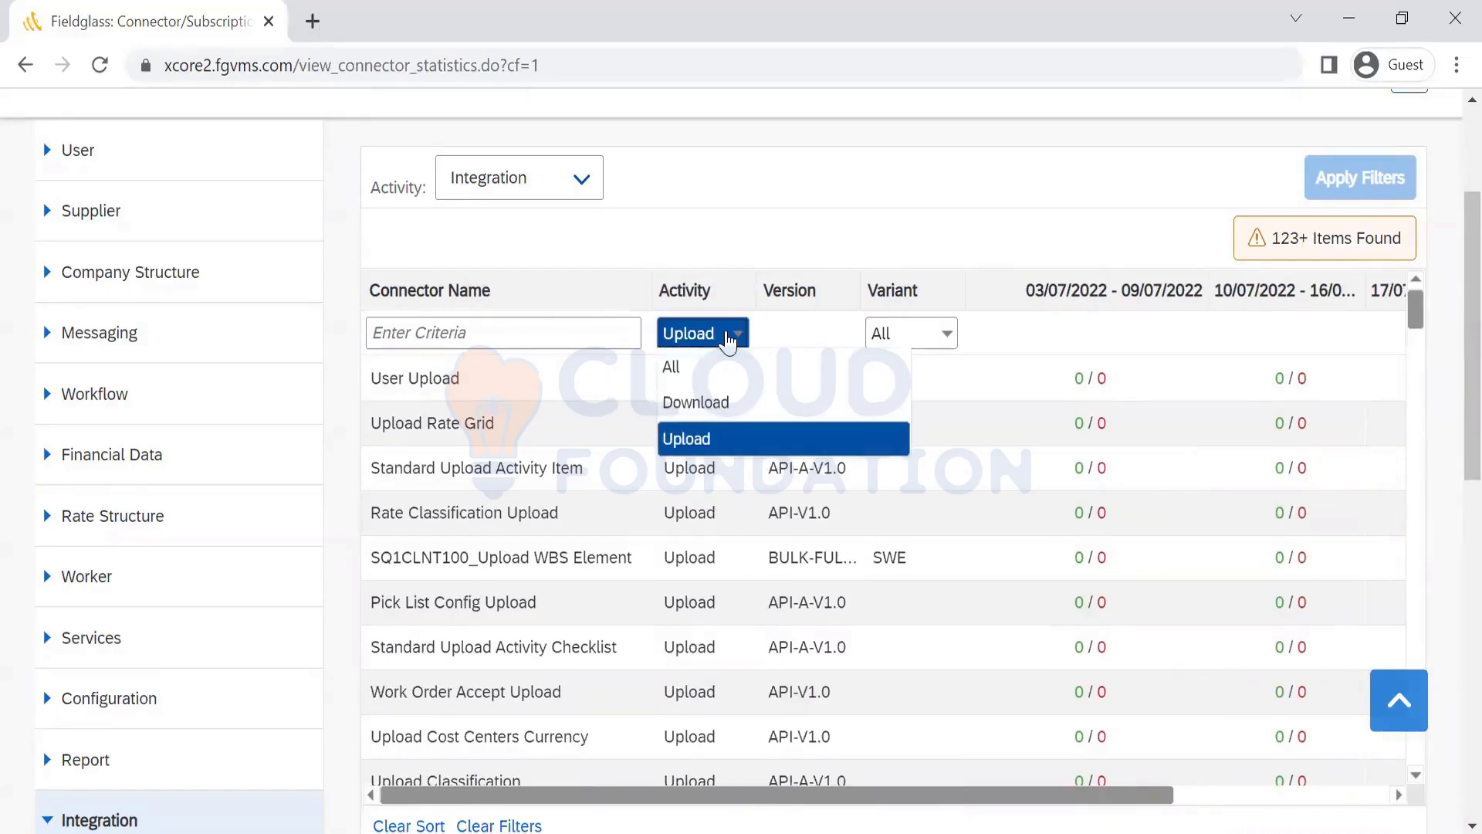
left_click(718, 404)
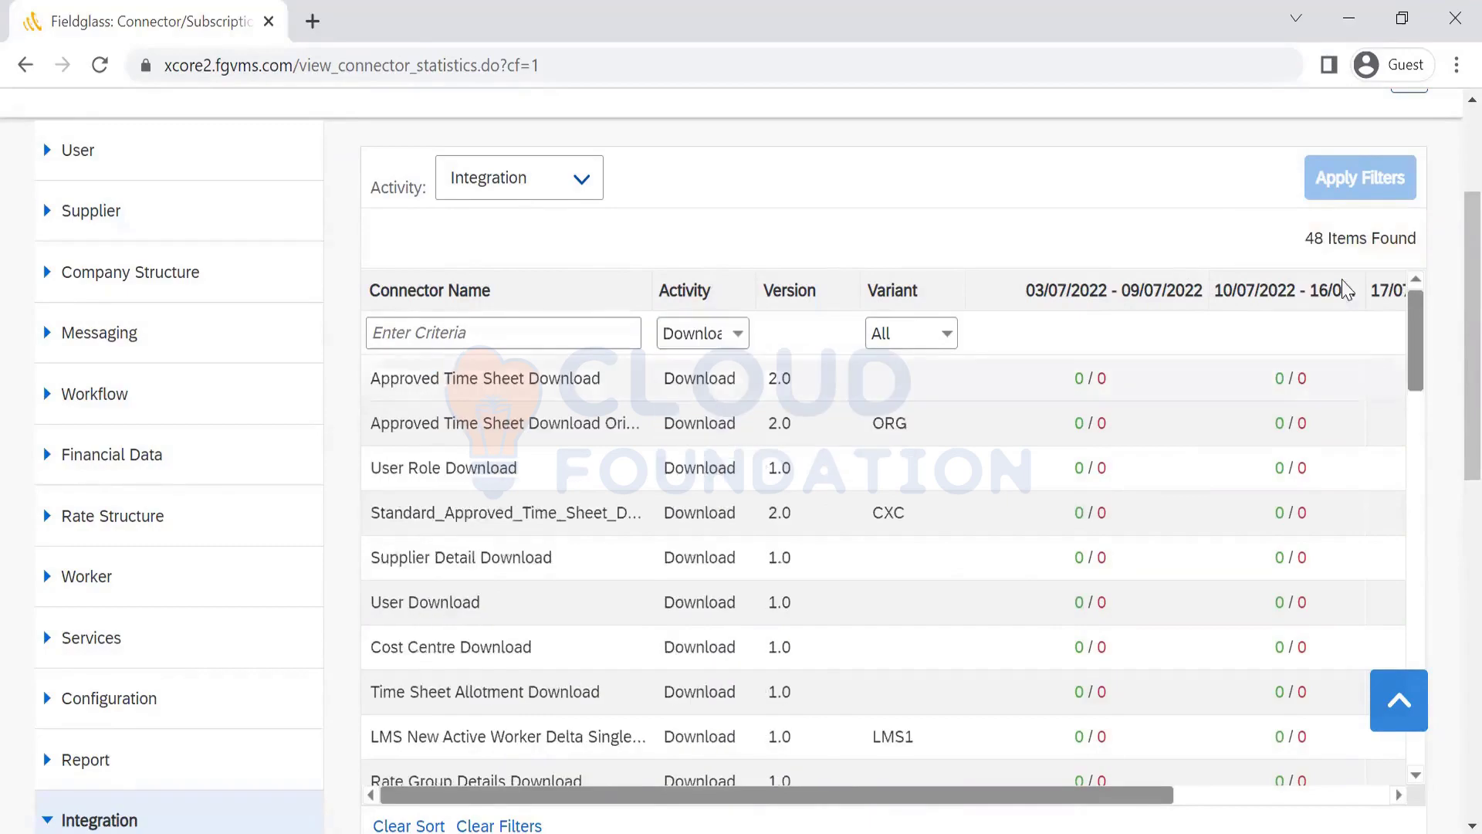
Examine the download connectors' weekly success and failure counts, the activity filter choices and the legend
left_click_drag(1421, 349, 1429, 398)
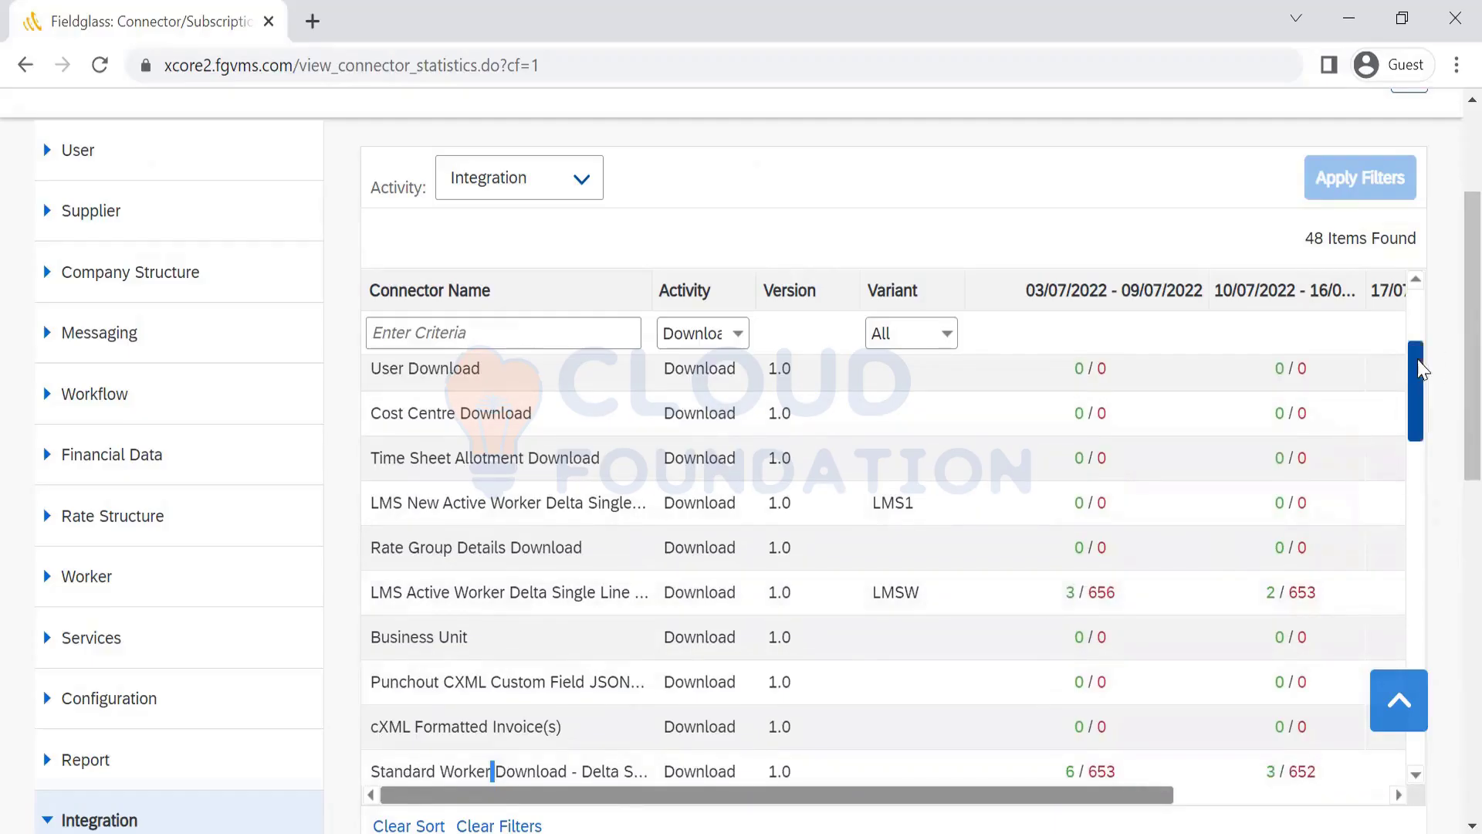
left_click_drag(1422, 370, 1422, 400)
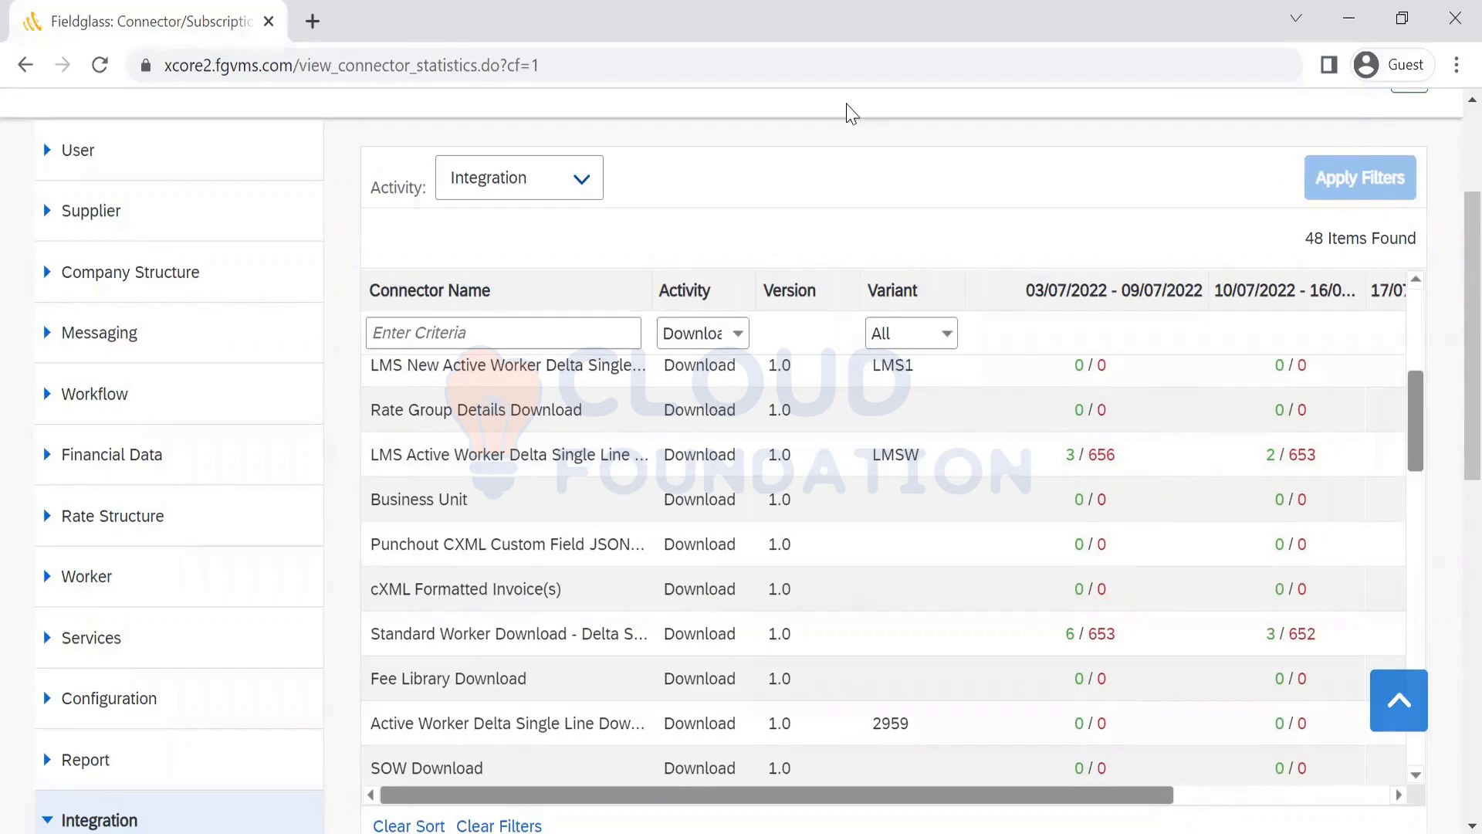
left_click(735, 336)
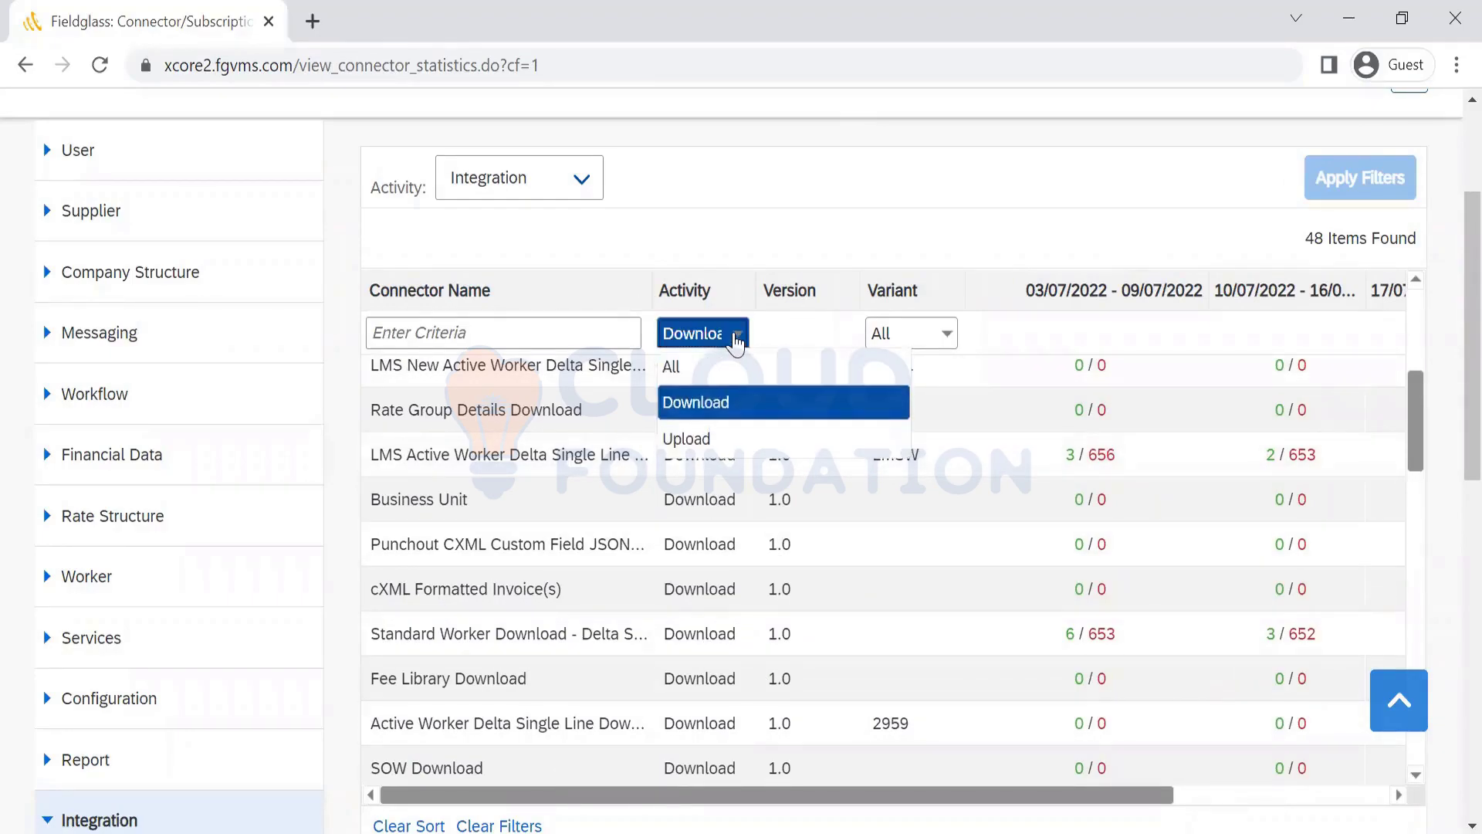
left_click(735, 335)
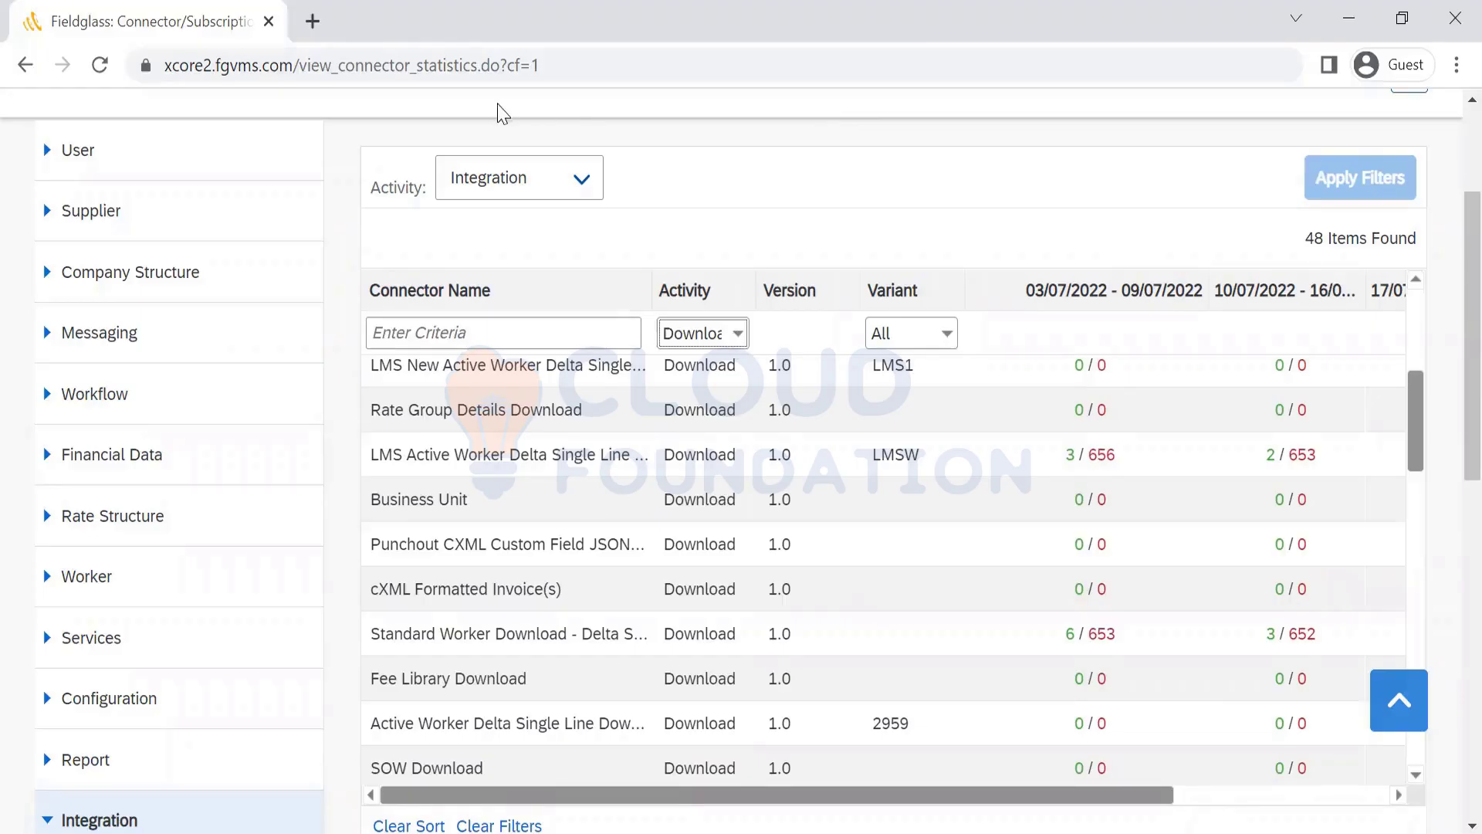
left_click_drag(1450, 298, 1449, 498)
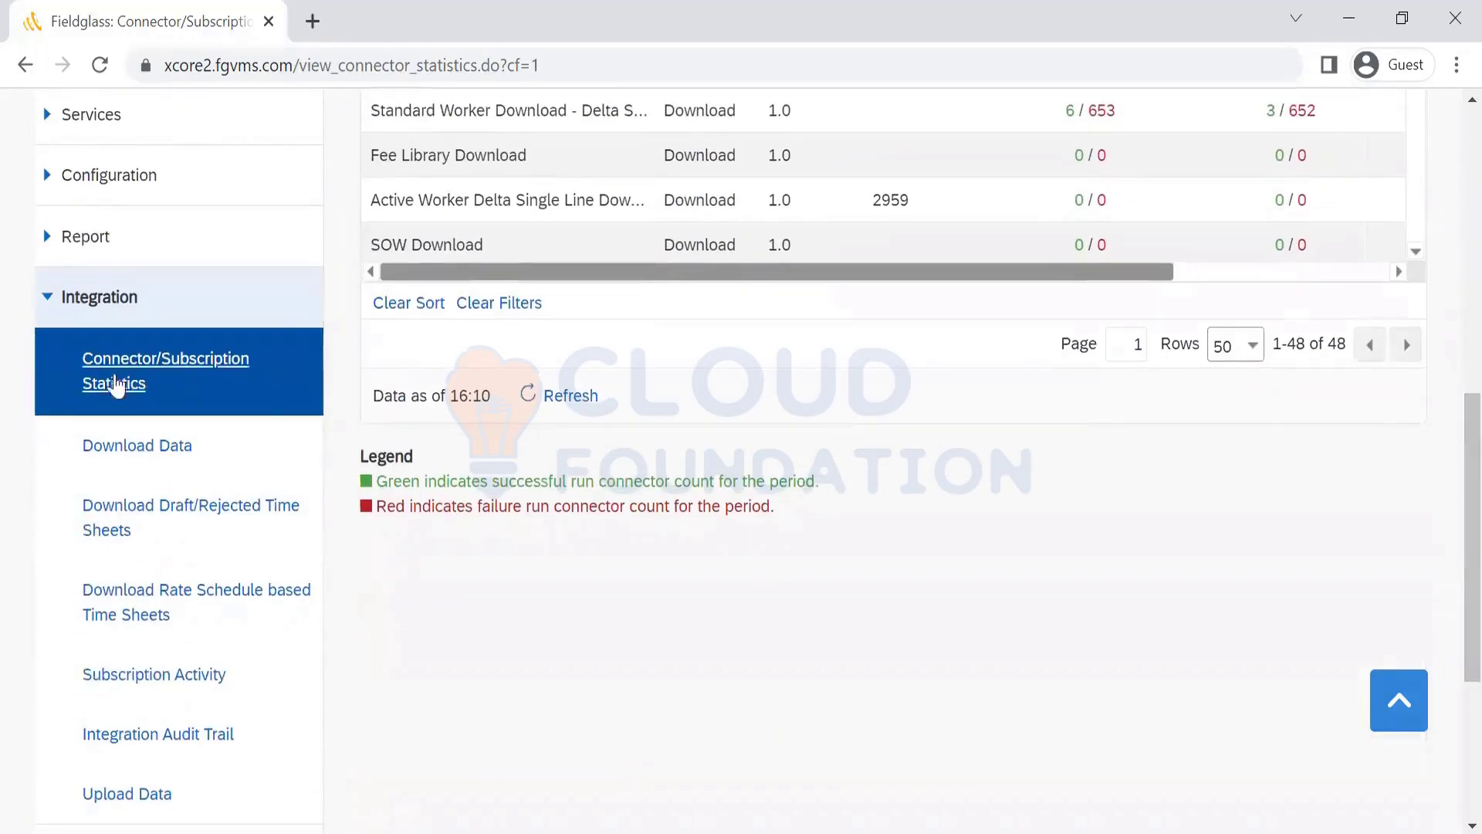
Open the Download Data list from the Integration section and look through its active download connectors
left_click(146, 447)
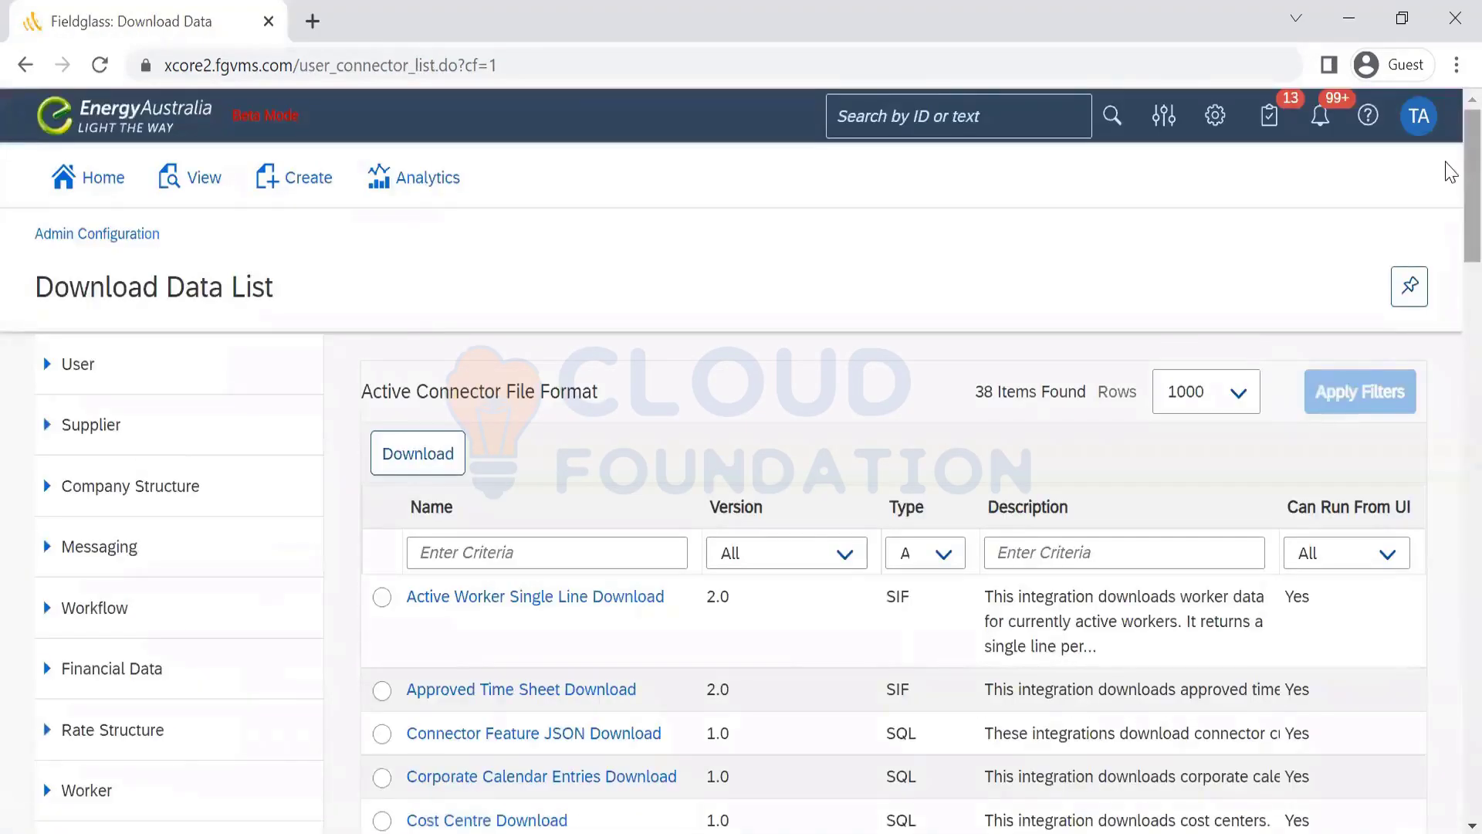
scroll(1450, 164, "down", 10)
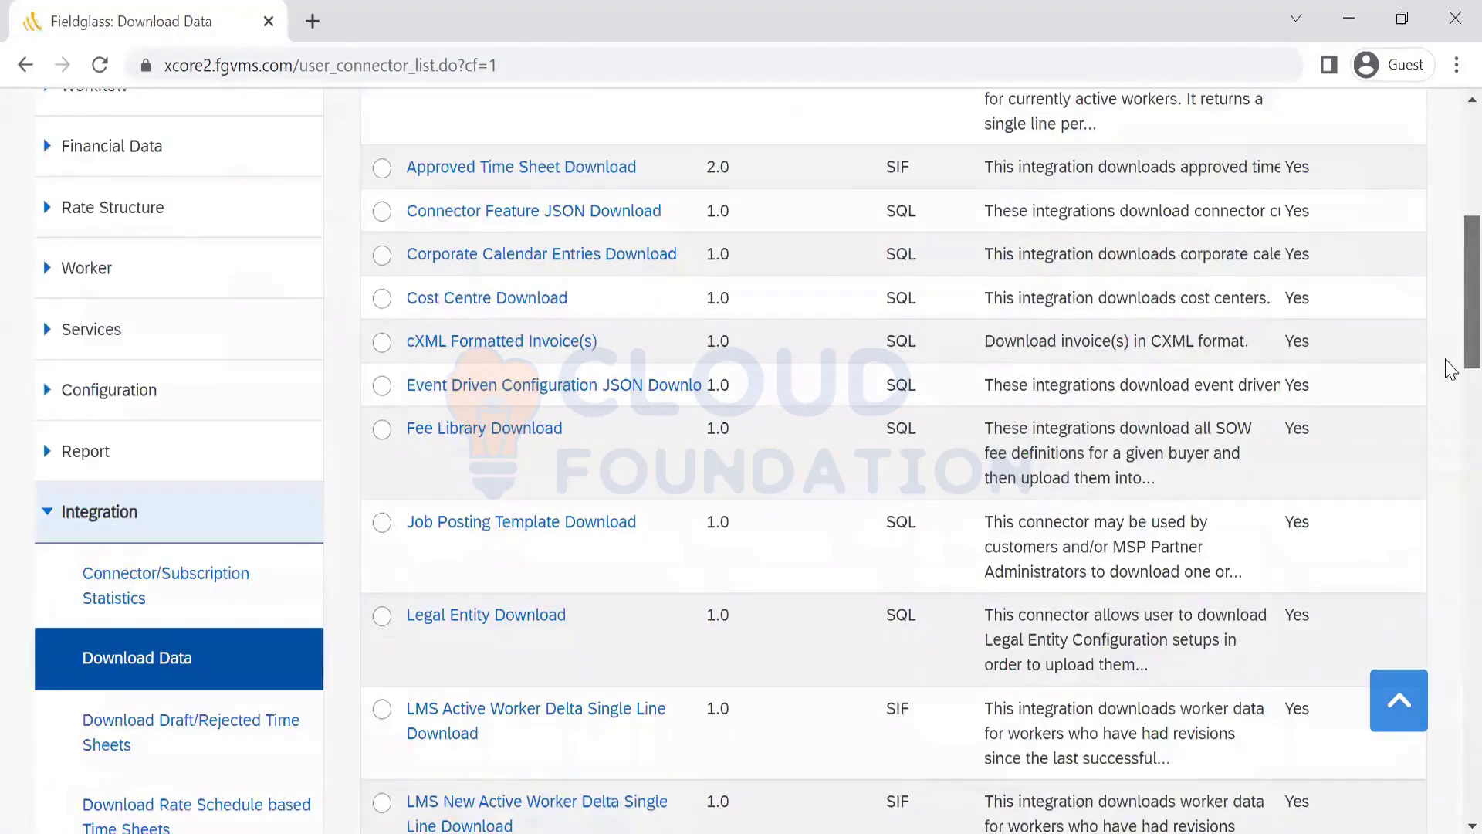
scroll(1449, 371, "down", 2)
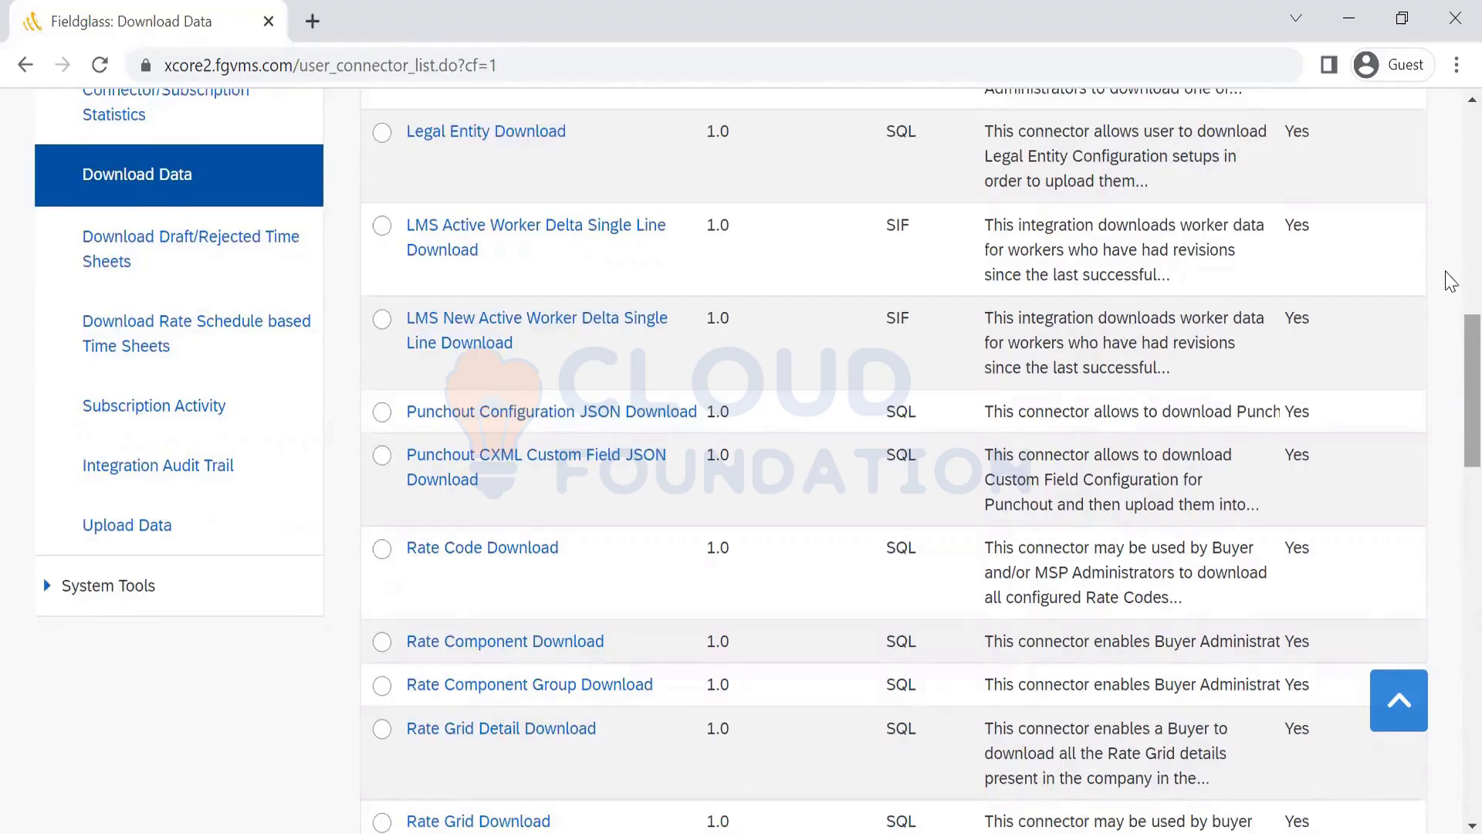
scroll(1451, 422, "up", 10)
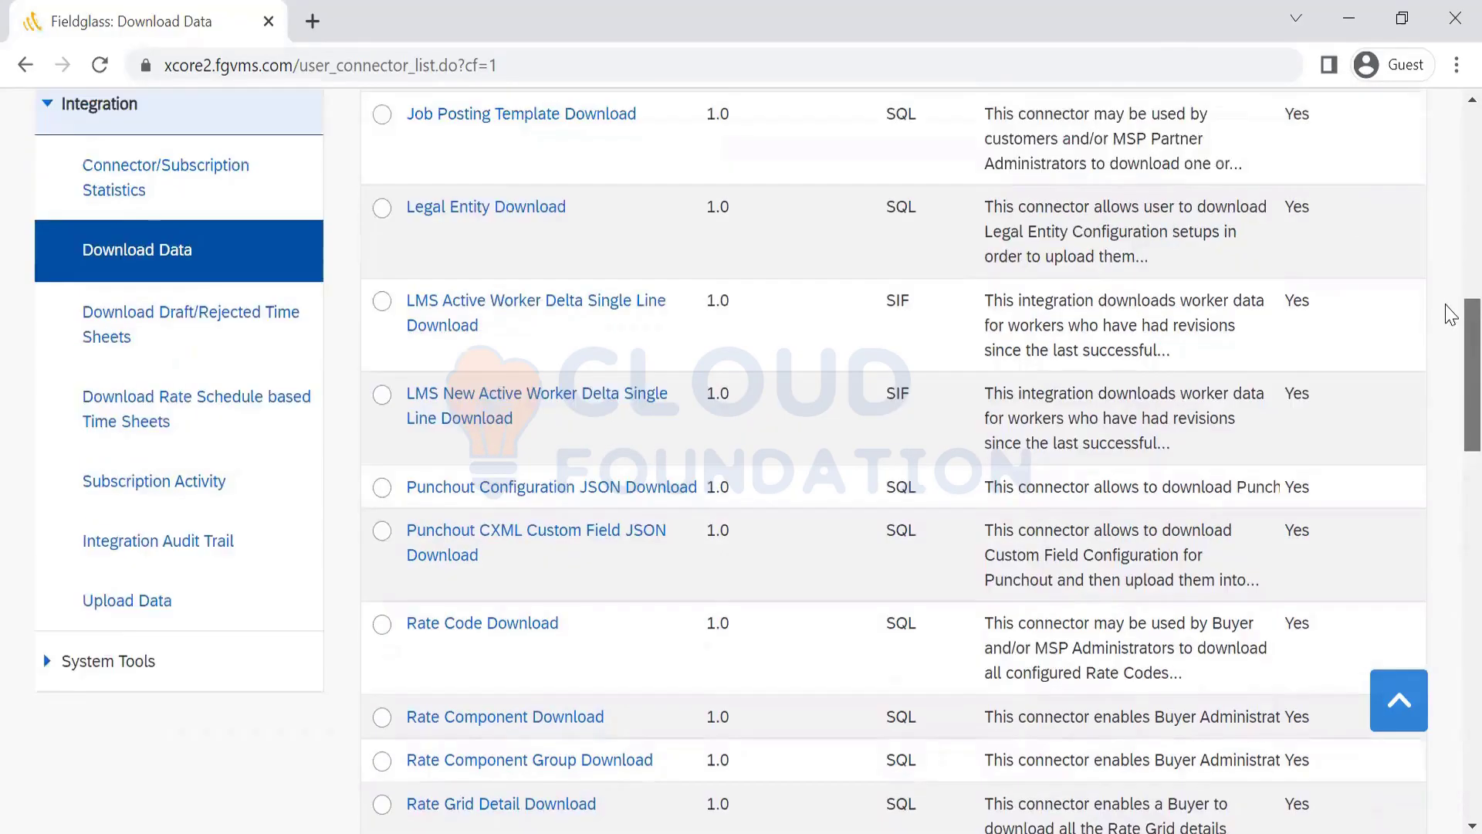
scroll(1451, 283, "down", 2)
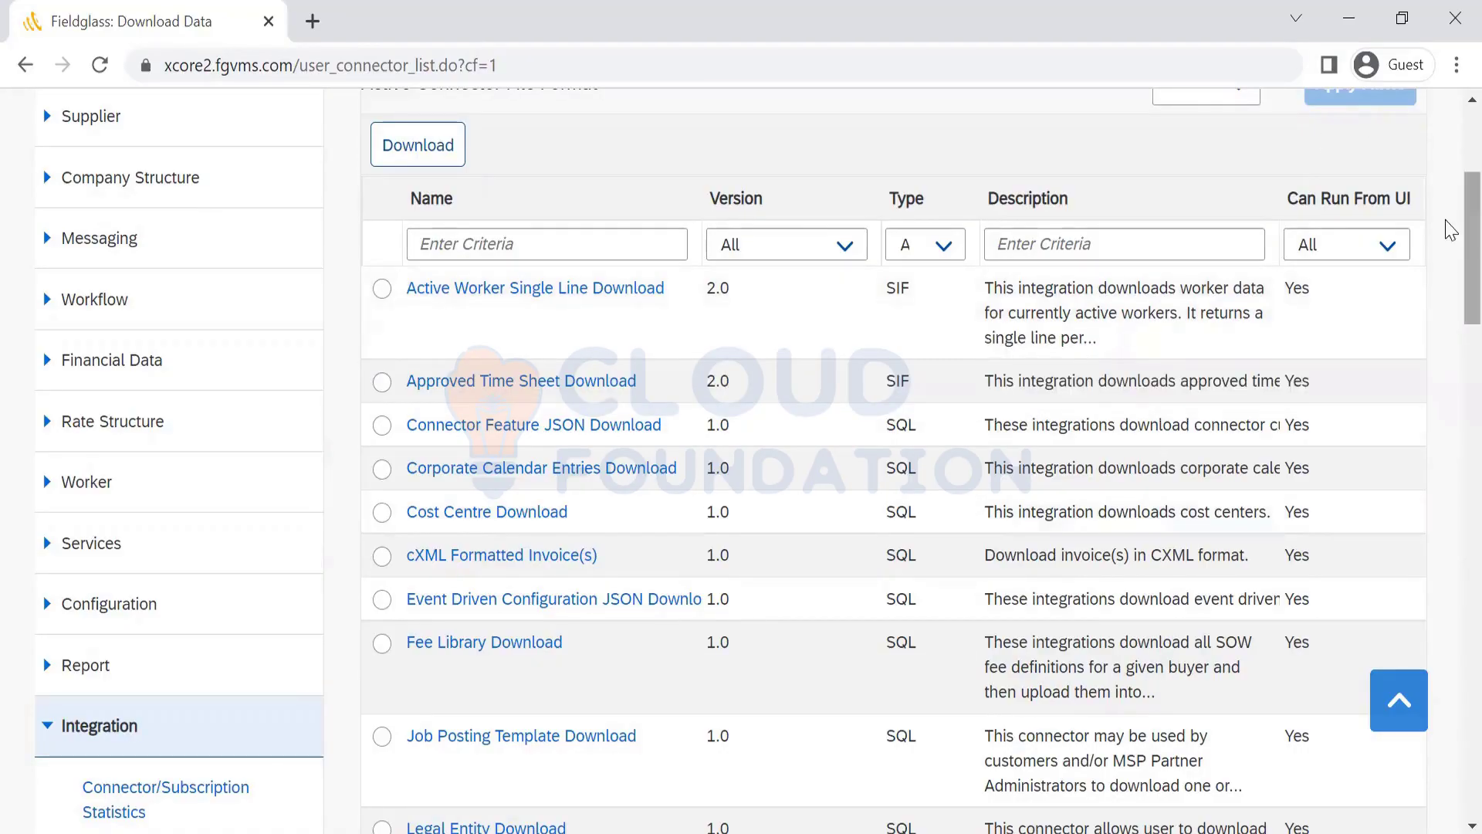
scroll(1449, 229, "down", 6)
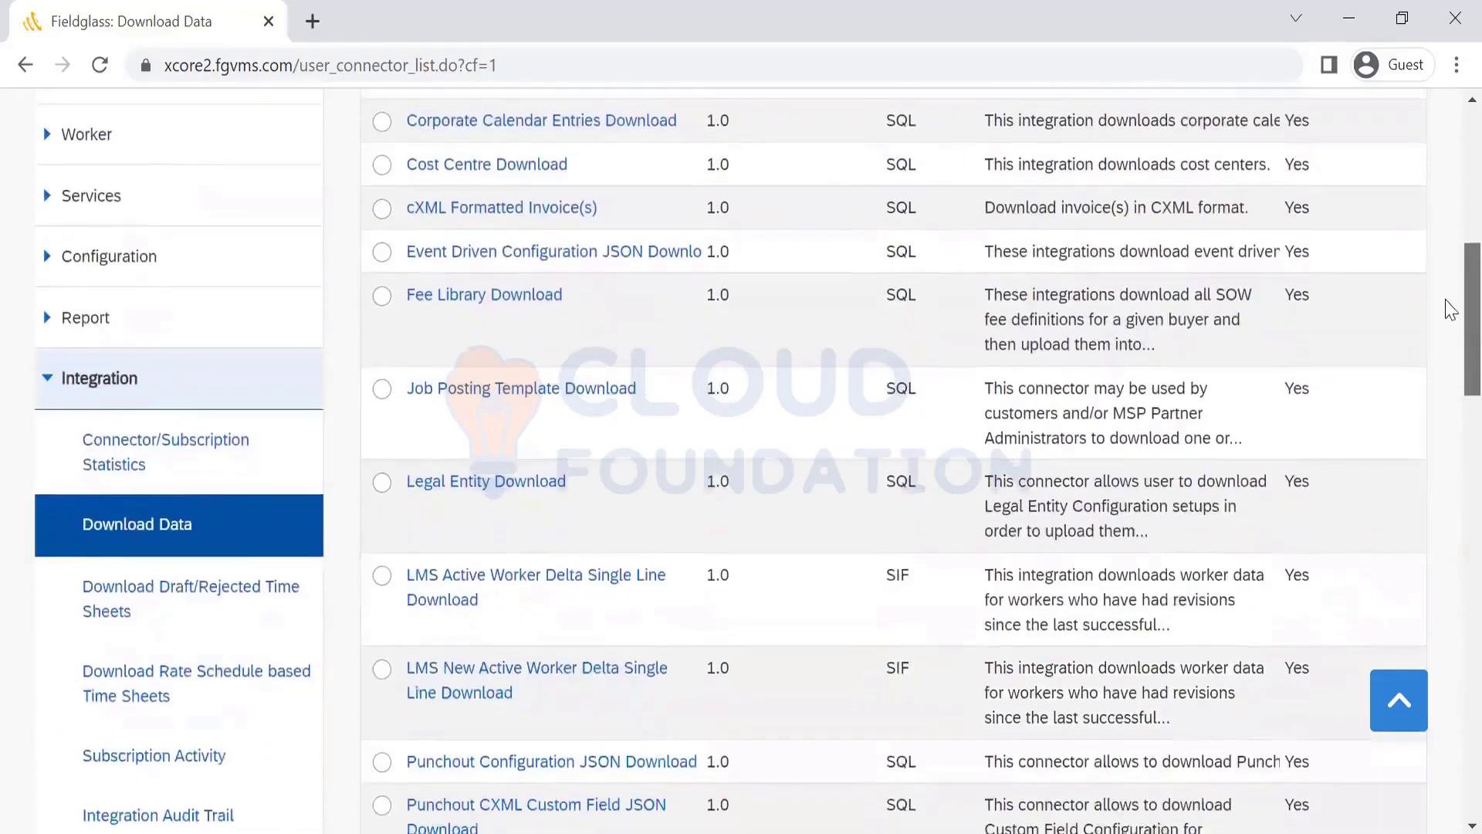
scroll(1450, 332, "down", 15)
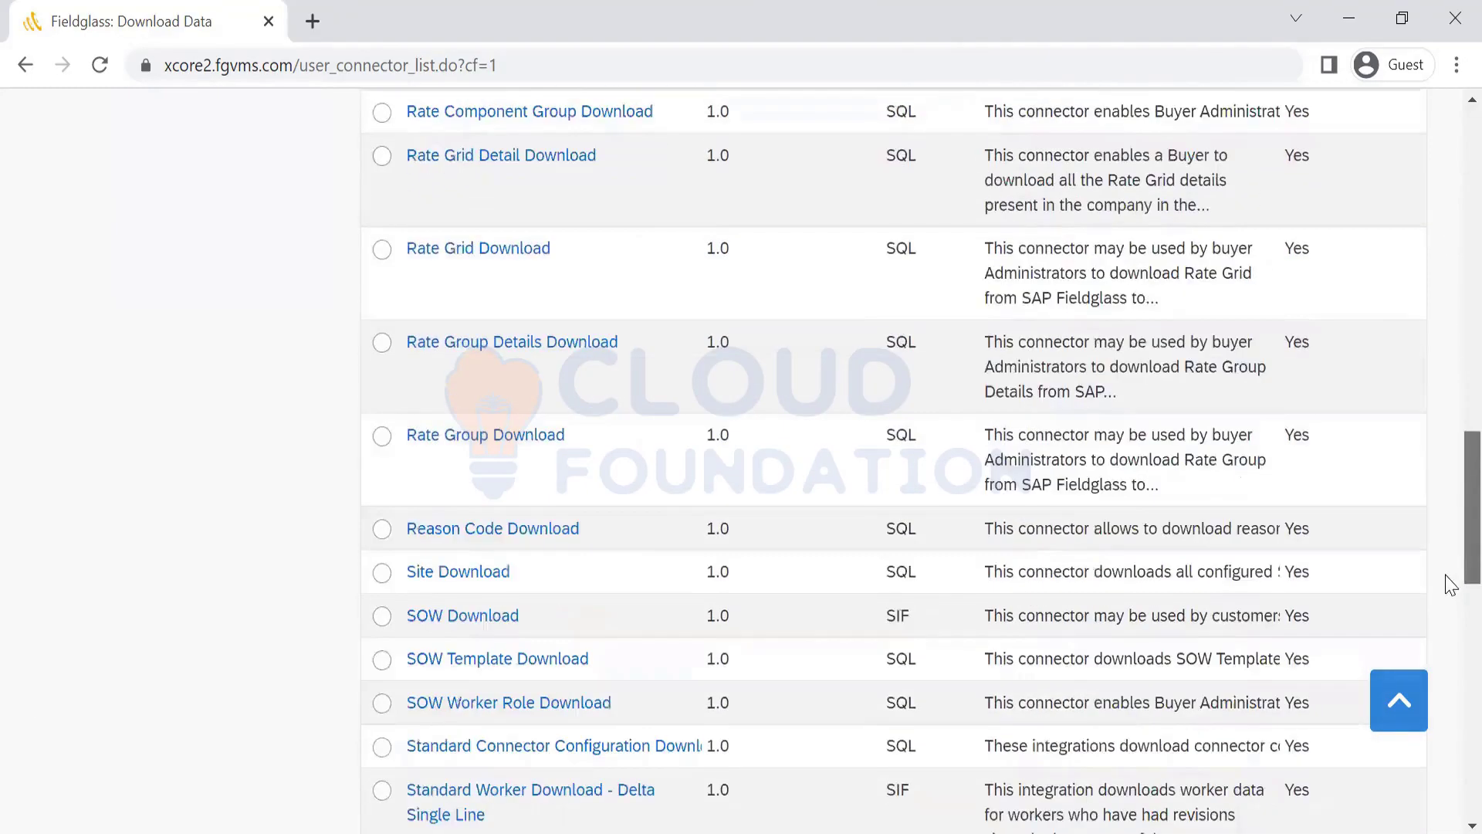
scroll(1446, 242, "down", 10)
scroll(1446, 231, "up", 16)
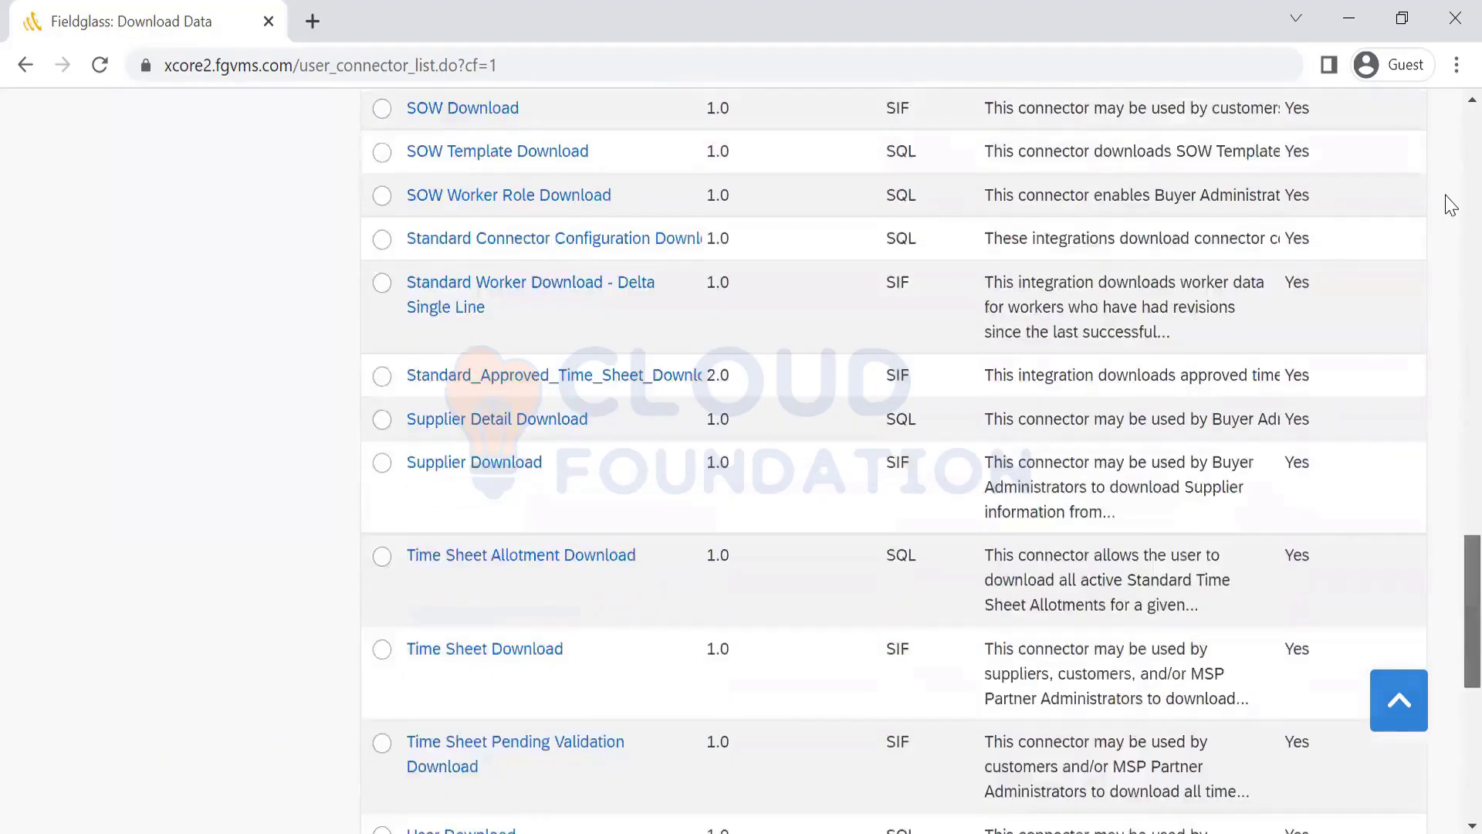
scroll(1451, 205, "up", 15)
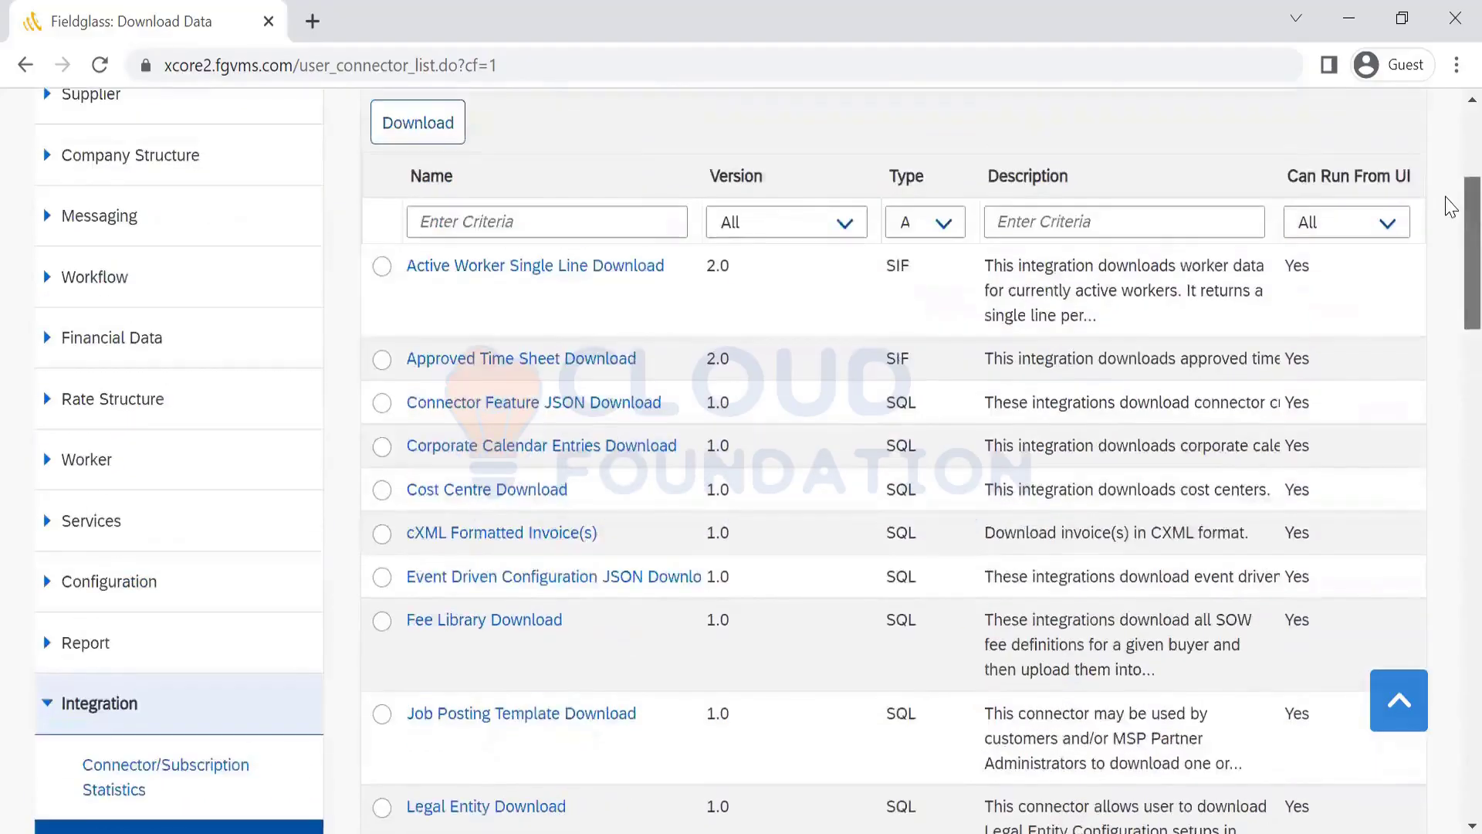
scroll(1450, 204, "up", 1)
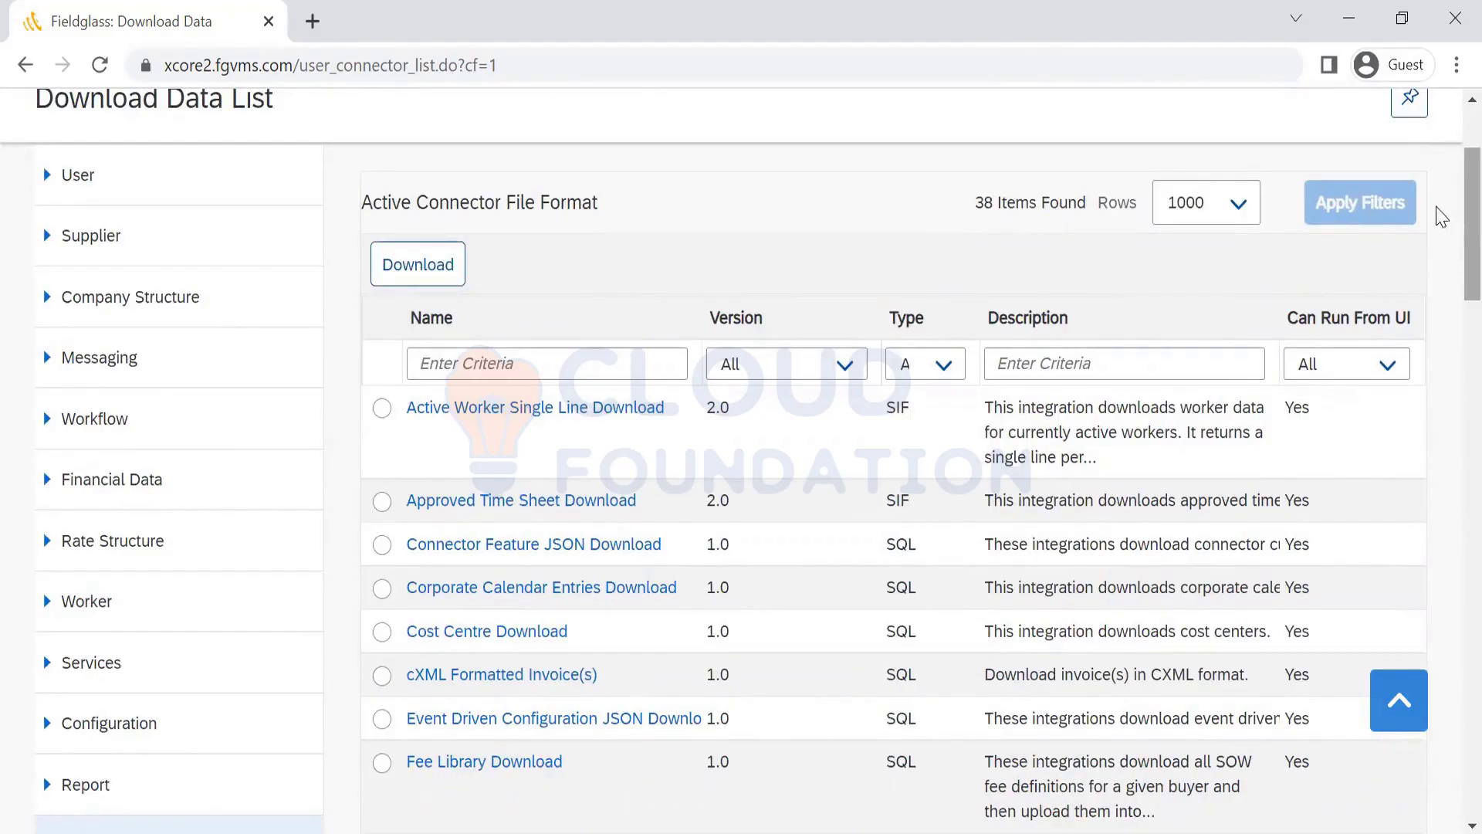
Examine the download connectors' versions, file format types, descriptions and whether each can run from the UI
scroll(1451, 307, "down", 2)
scroll(1449, 375, "down", 7)
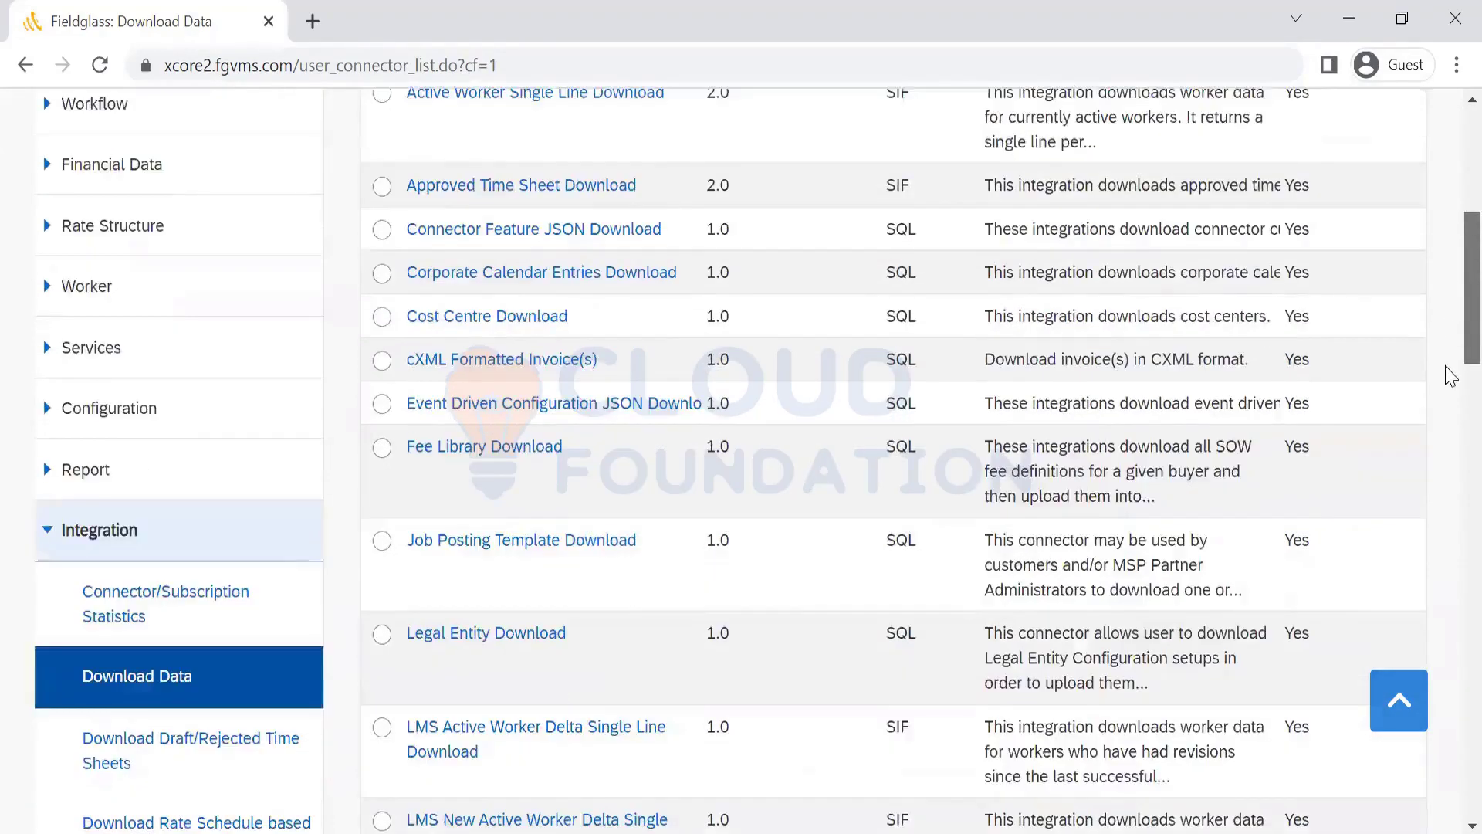
scroll(1449, 374, "down", 1)
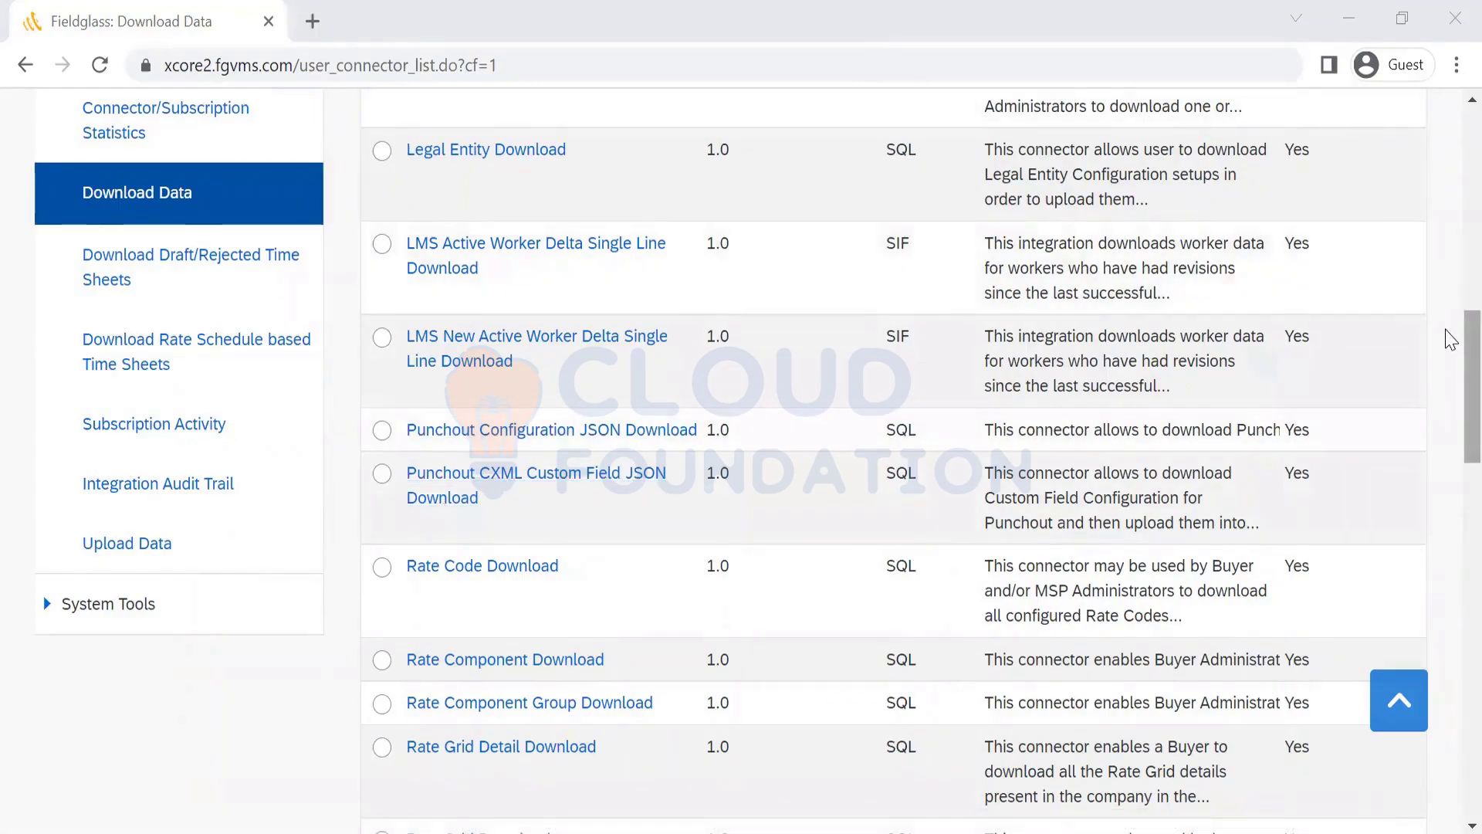
scroll(1448, 340, "down", 6)
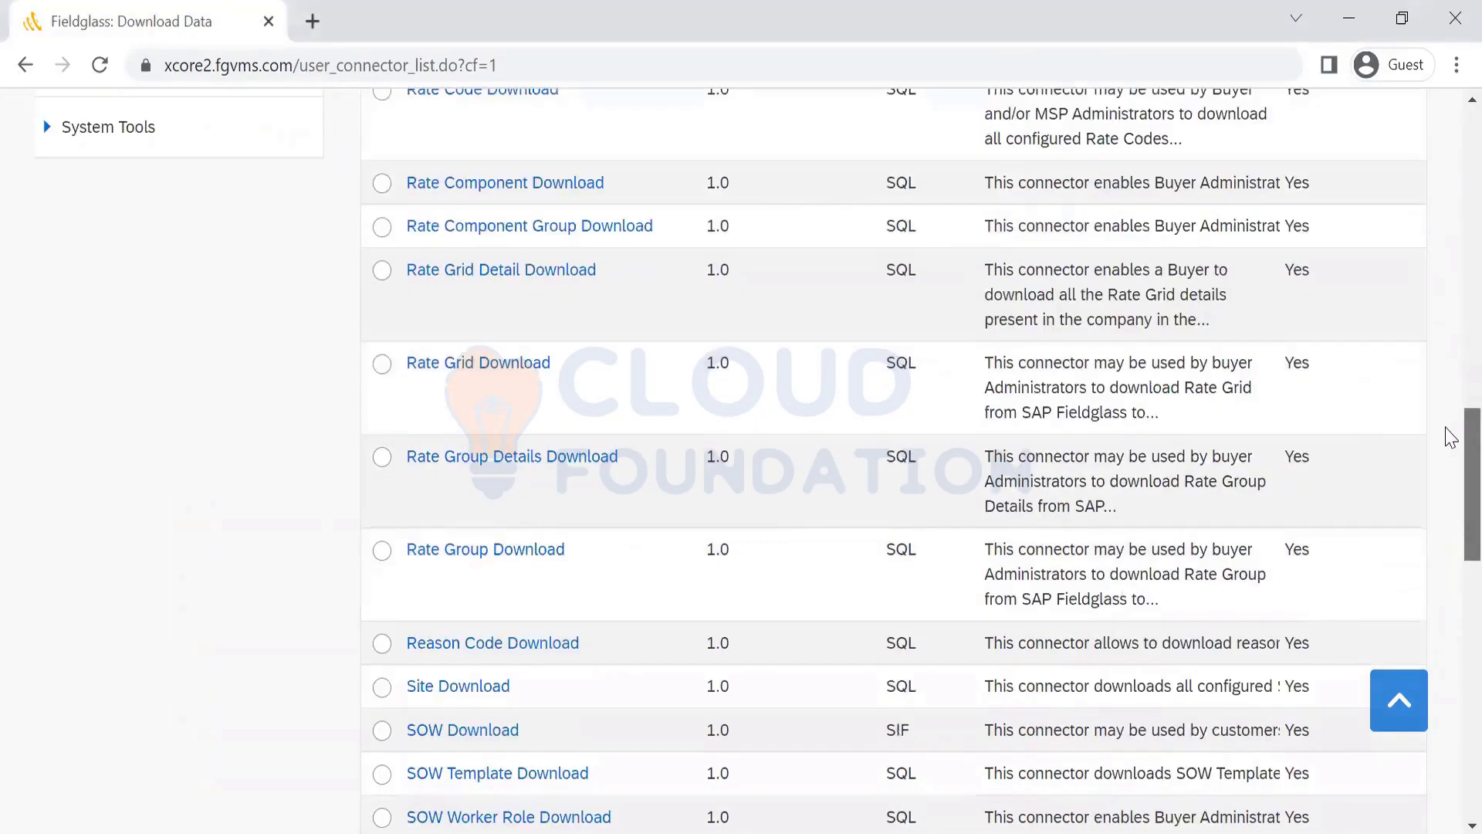
scroll(1449, 529, "down", 5)
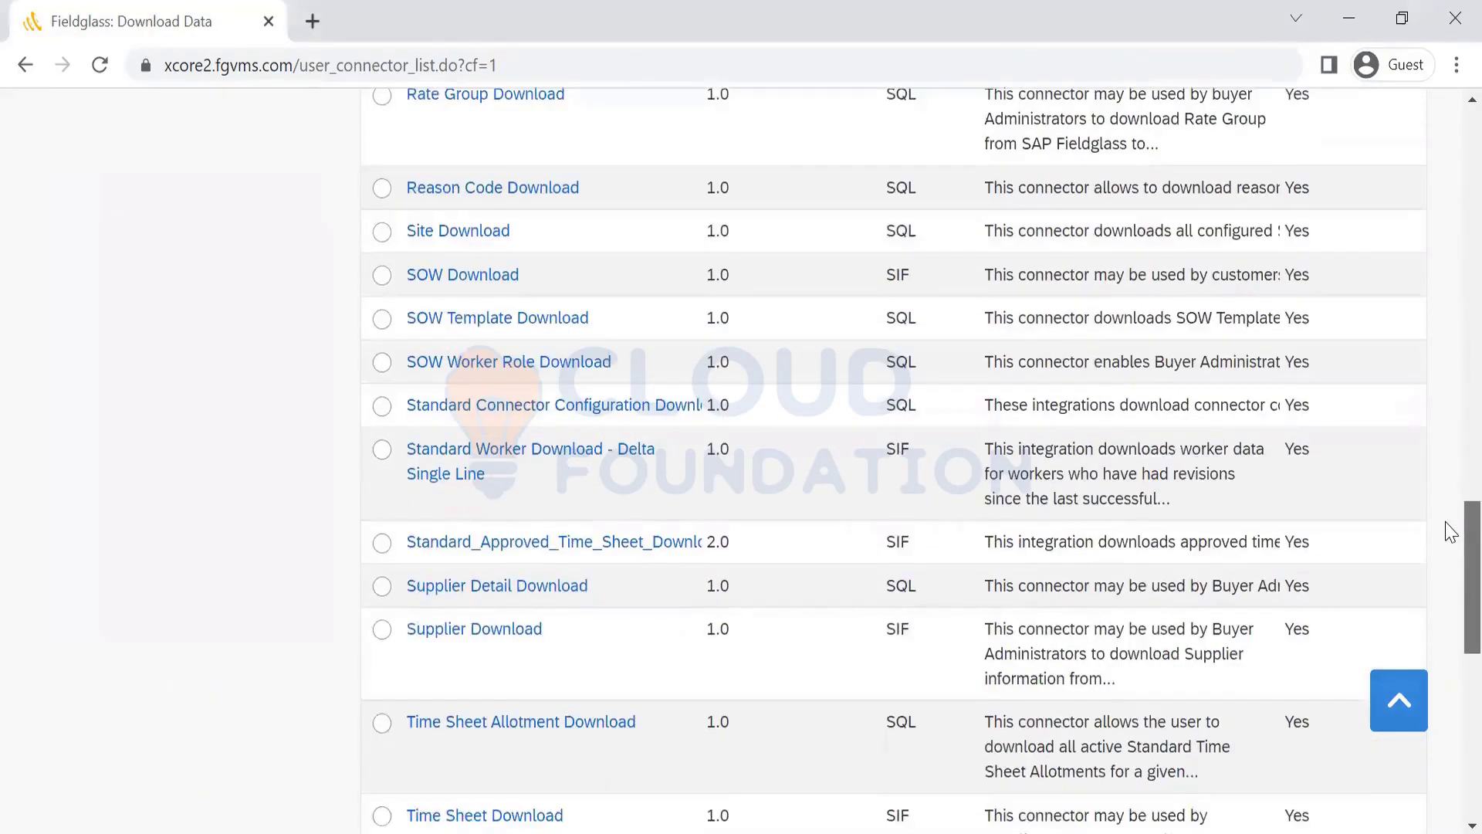
scroll(1450, 231, "up", 10)
scroll(1448, 186, "up", 12)
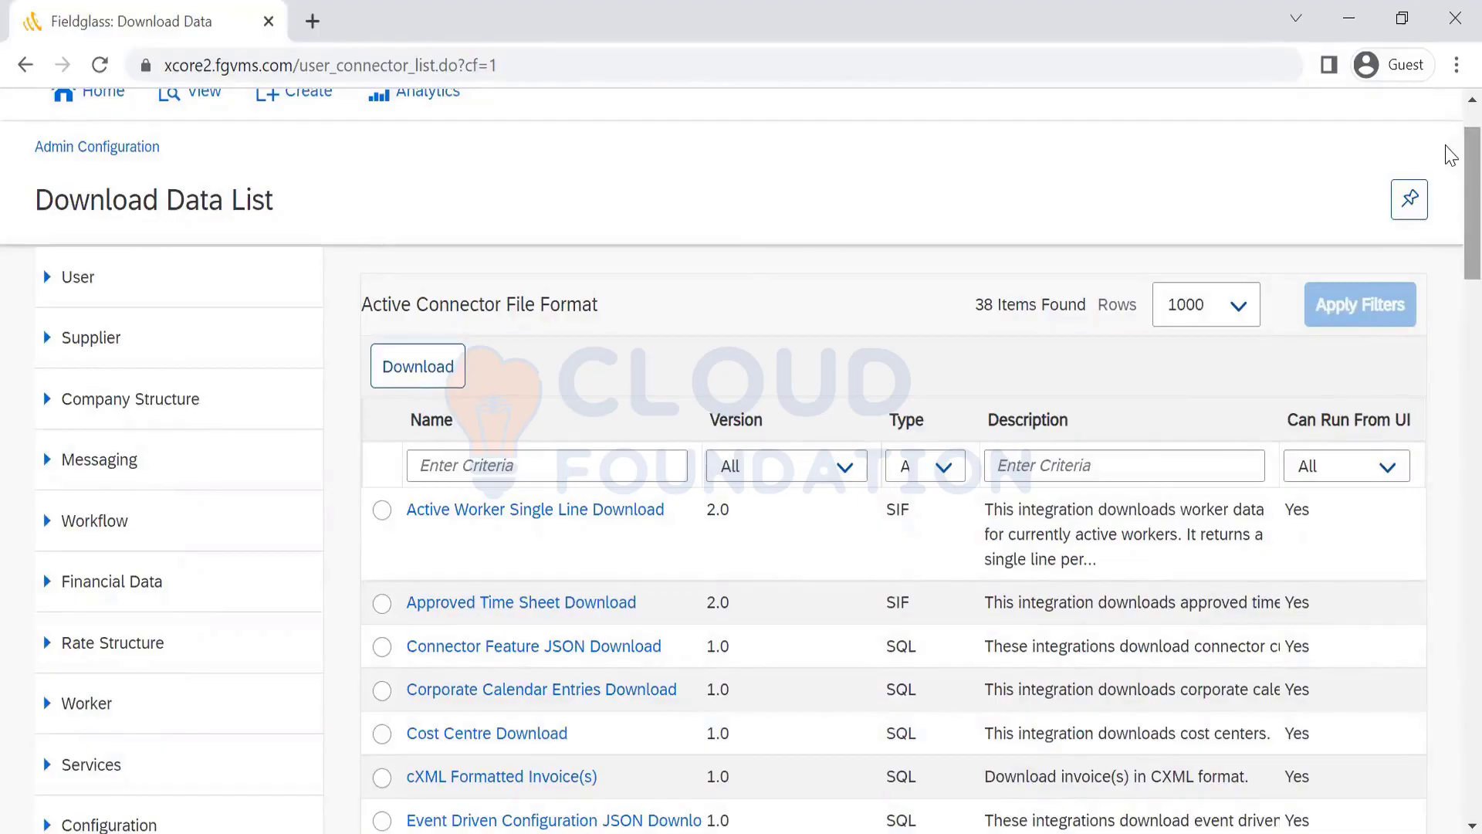
scroll(1448, 178, "down", 4)
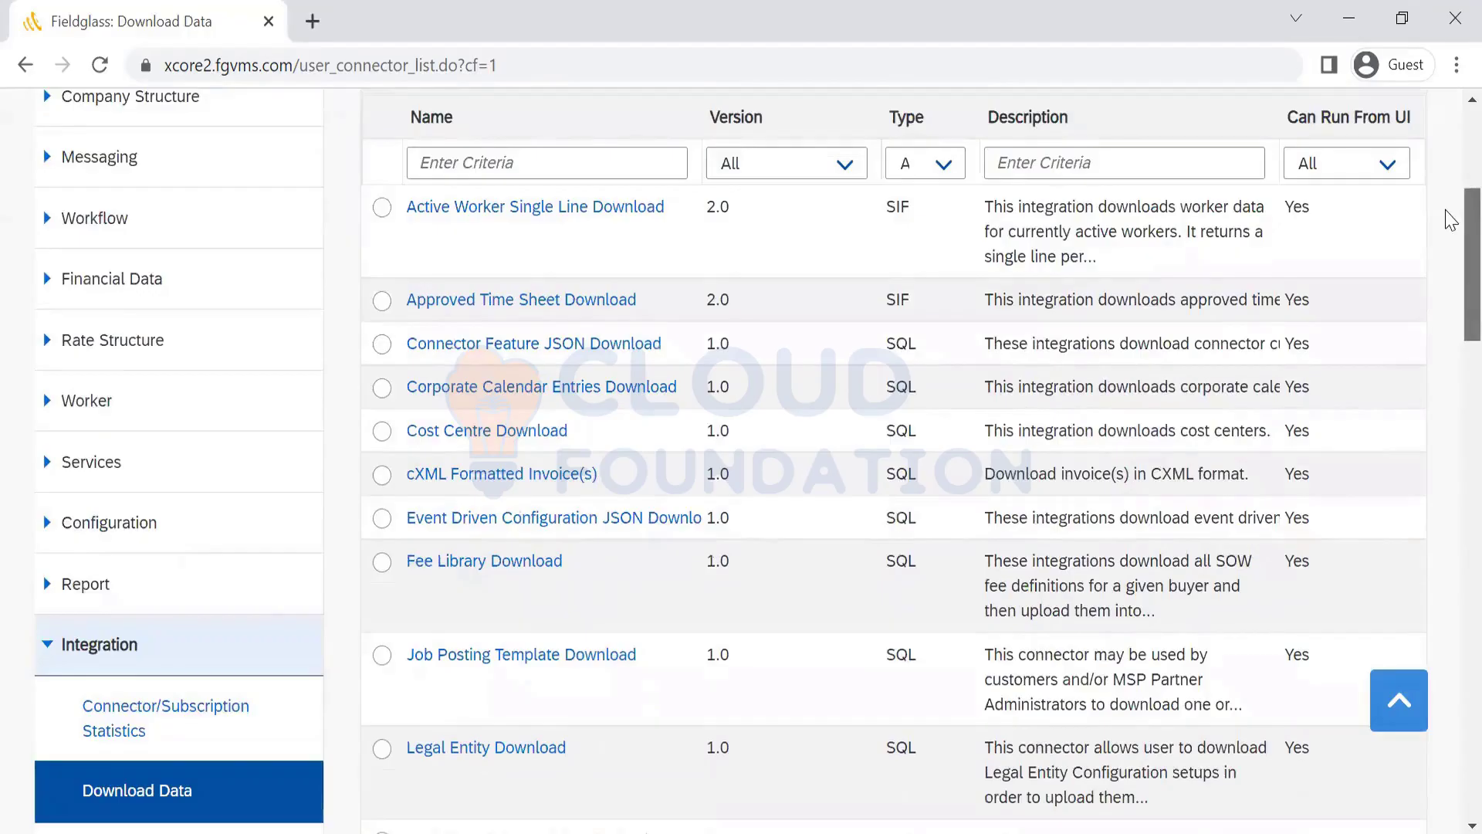
scroll(1452, 350, "down", 1)
scroll(1451, 350, "down", 15)
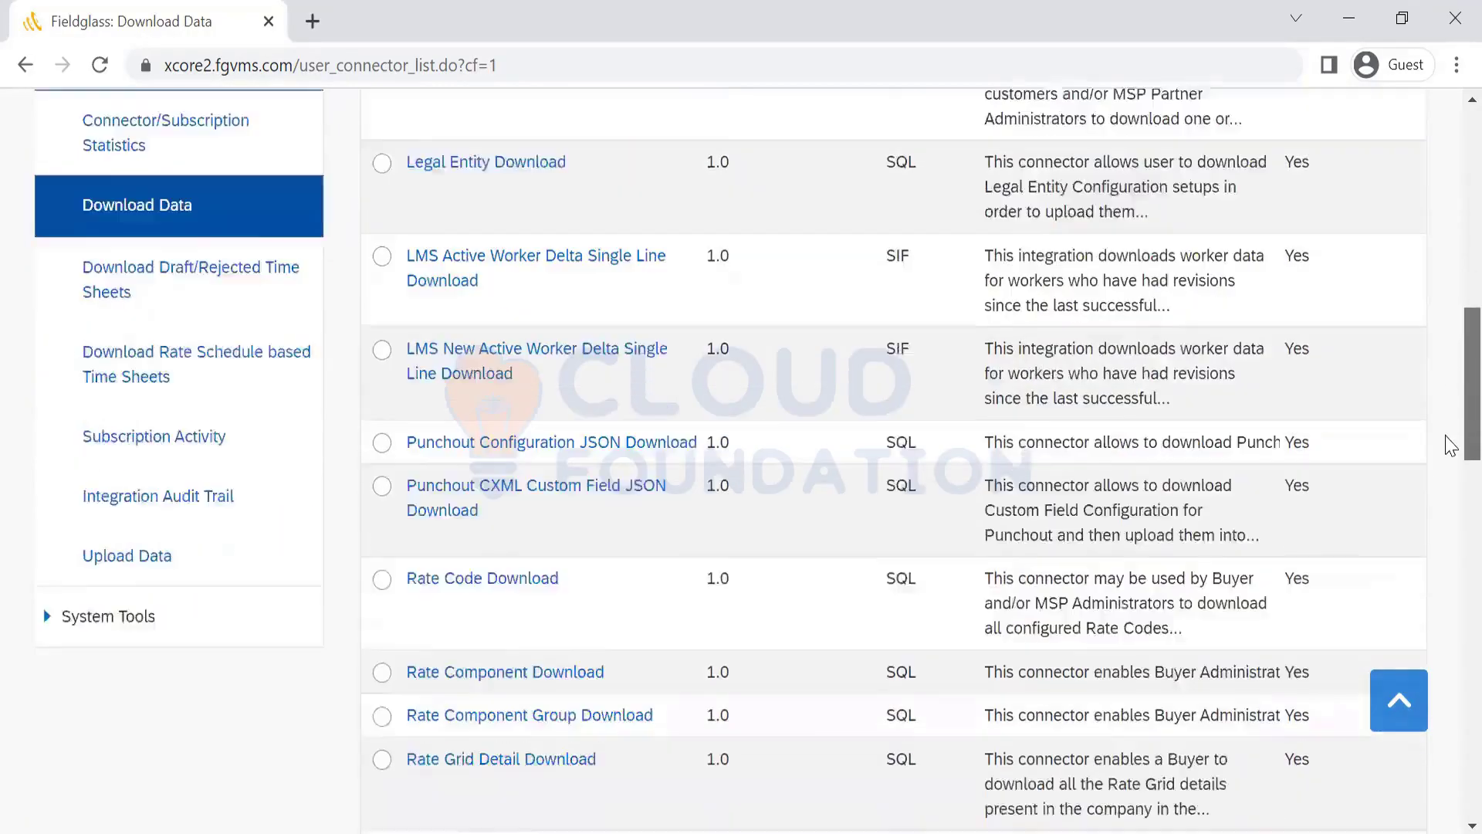
scroll(1449, 710, "down", 8)
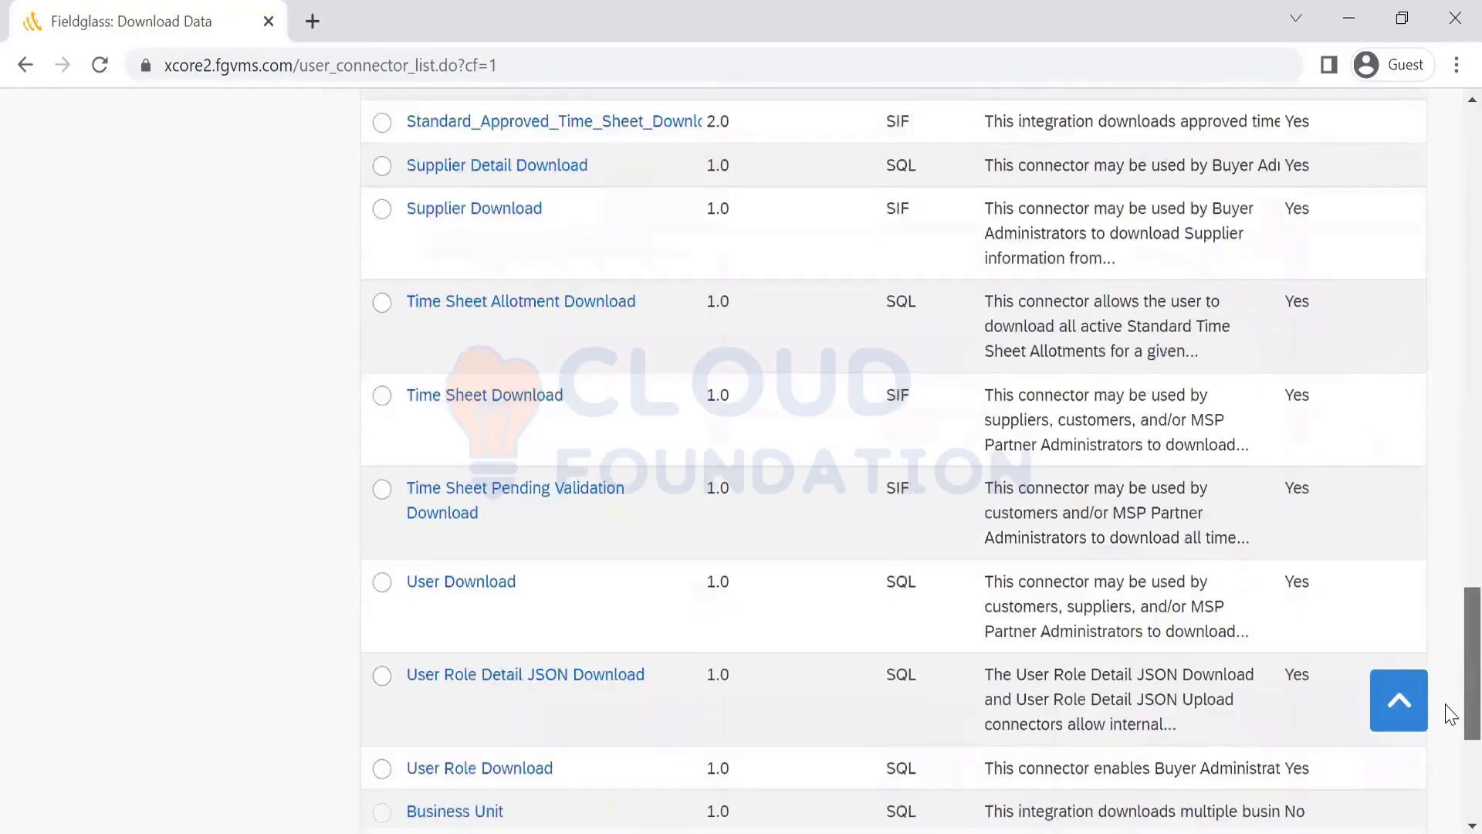
scroll(1448, 335, "up", 6)
scroll(1449, 101, "up", 14)
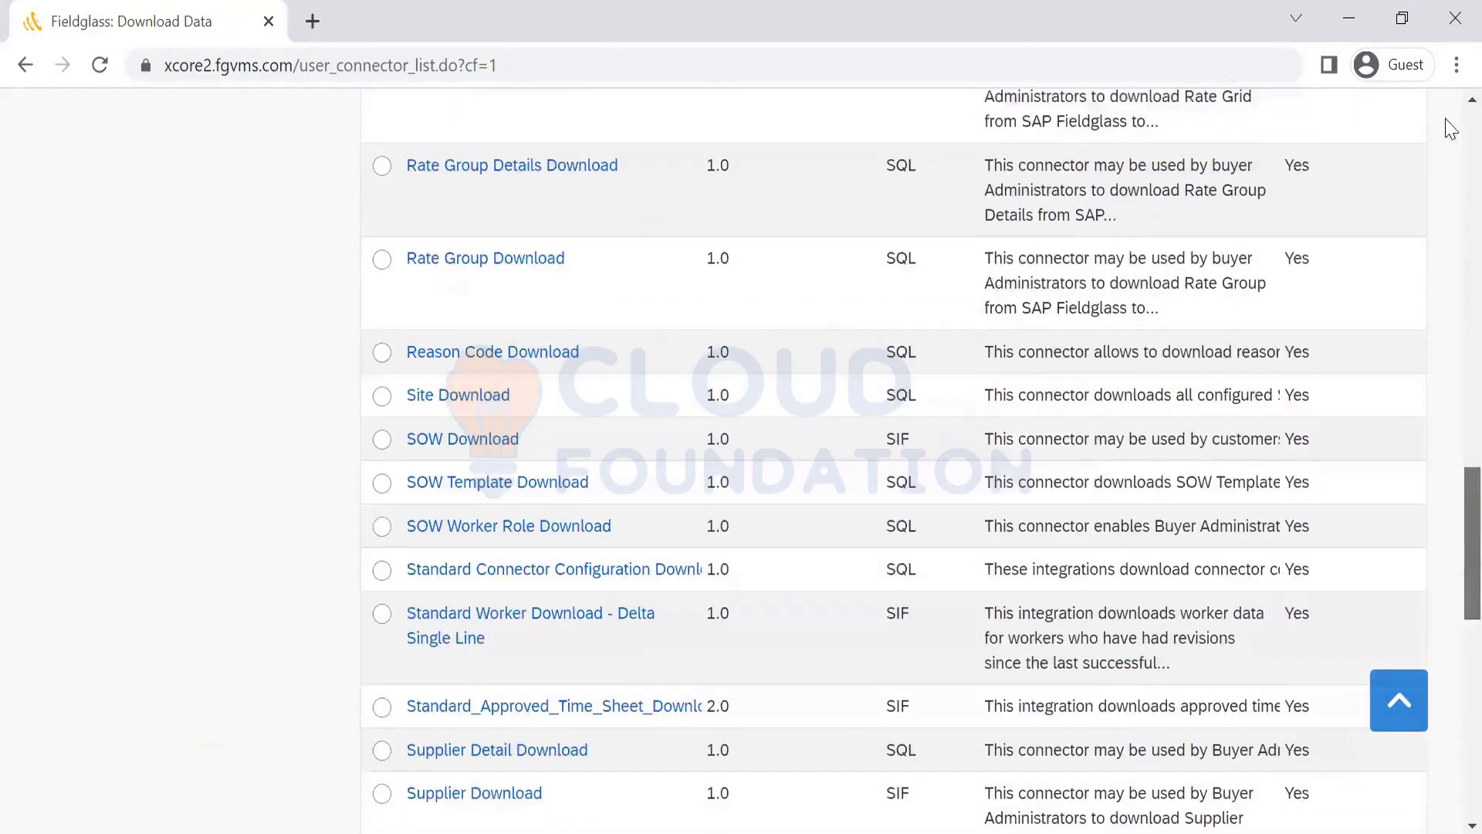
scroll(1449, 212, "up", 7)
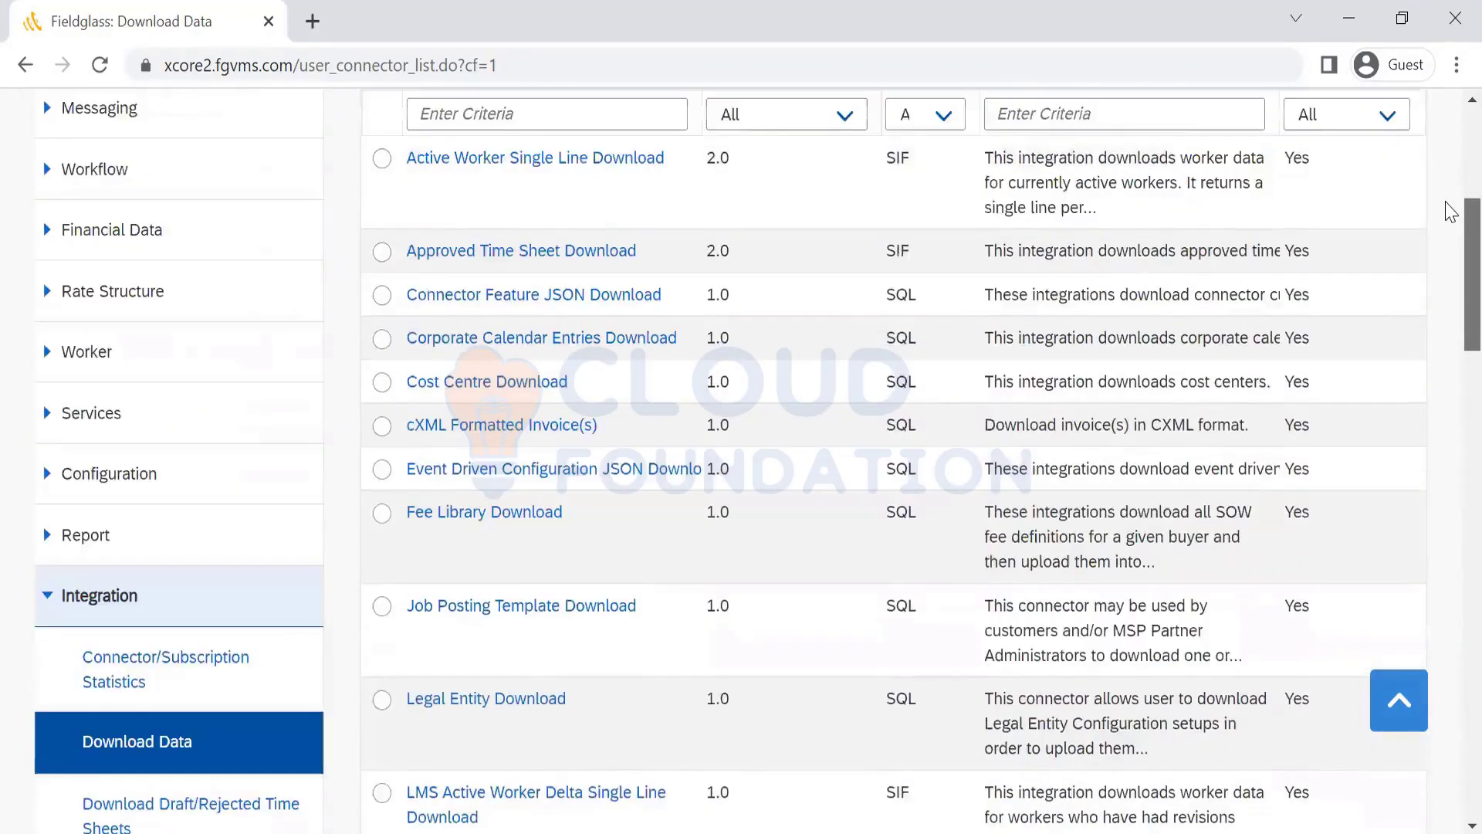
At the end of the connector list, select User Role Download, User Role Detail JSON Download and finally User Download
scroll(1451, 312, "down", 5)
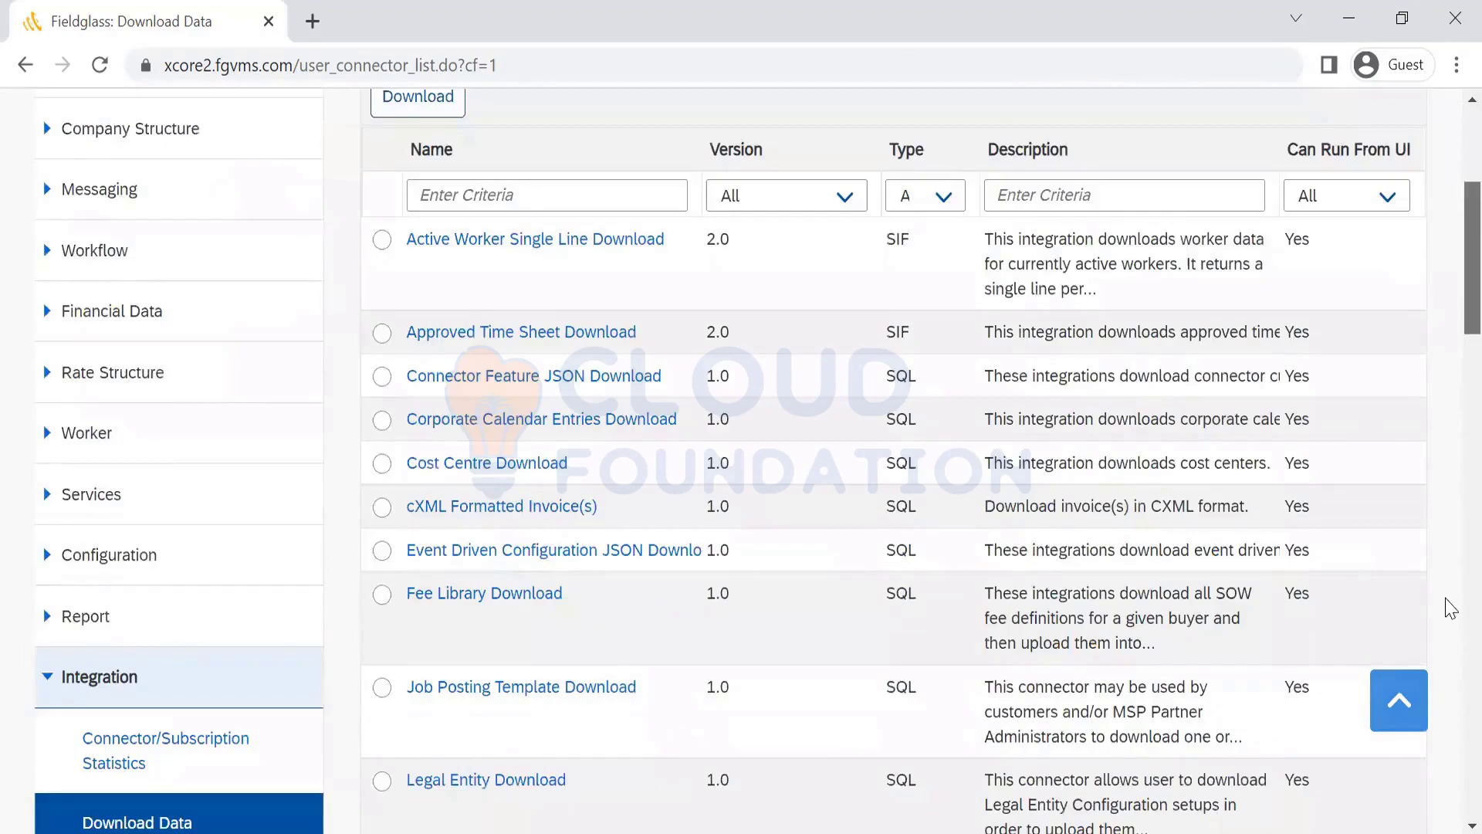
scroll(1451, 718, "down", 4)
scroll(417, 473, "down", 20)
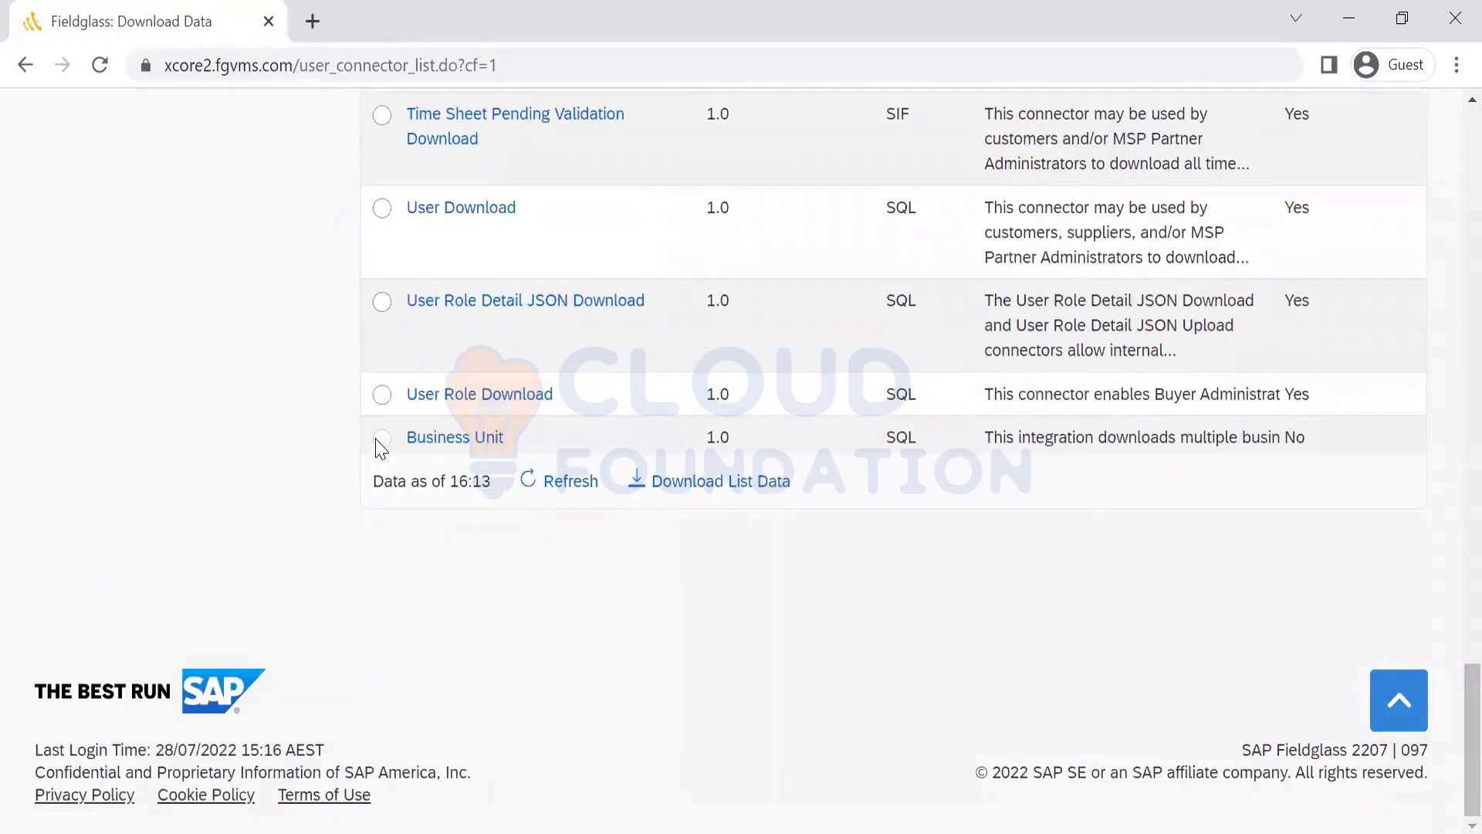
left_click(383, 396)
left_click(381, 303)
left_click(382, 208)
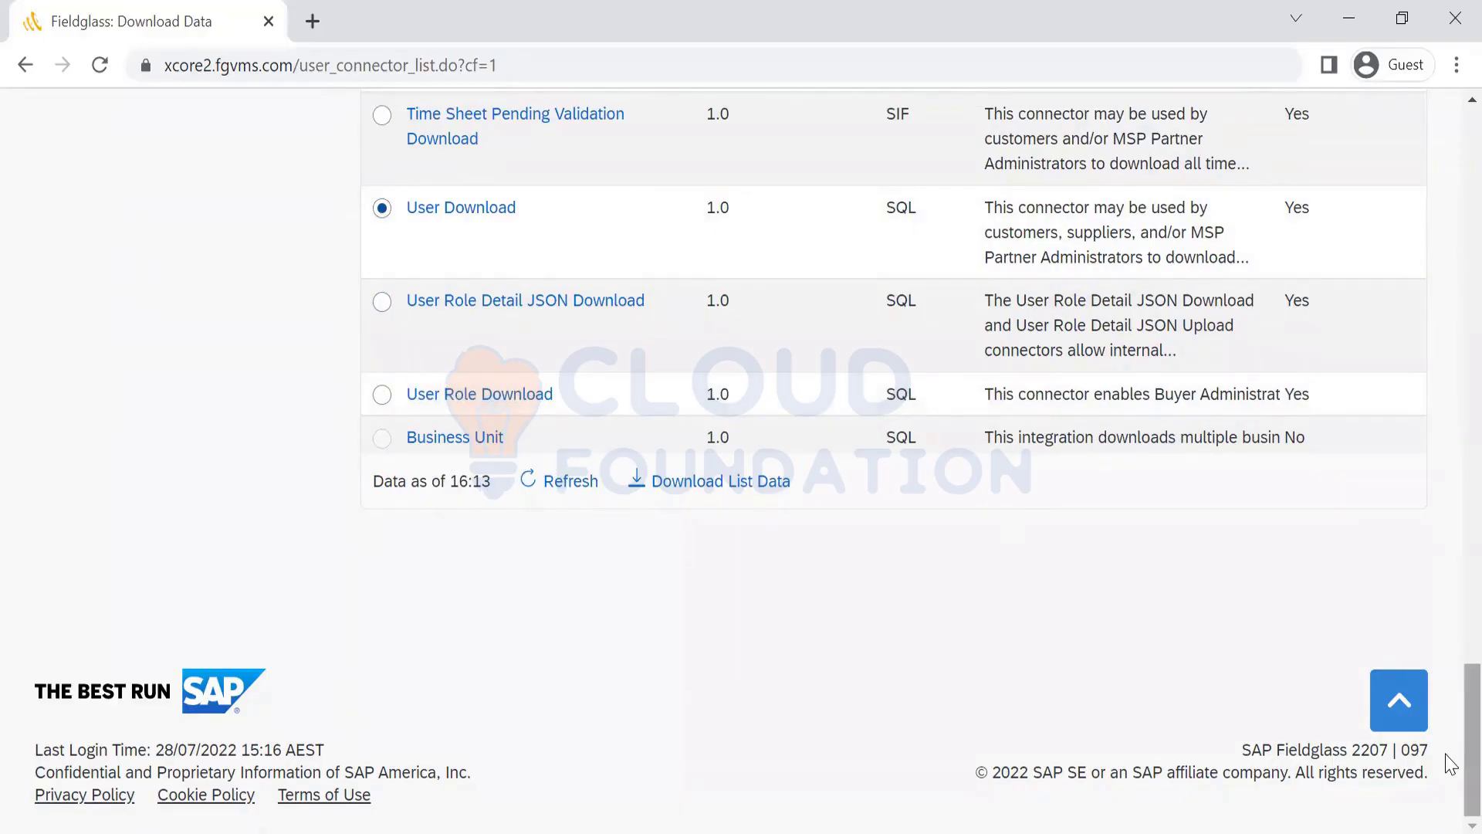
View the Download Draft/Rejected Time Sheets page and return to Admin Configuration
left_click_drag(1463, 754, 1446, 406)
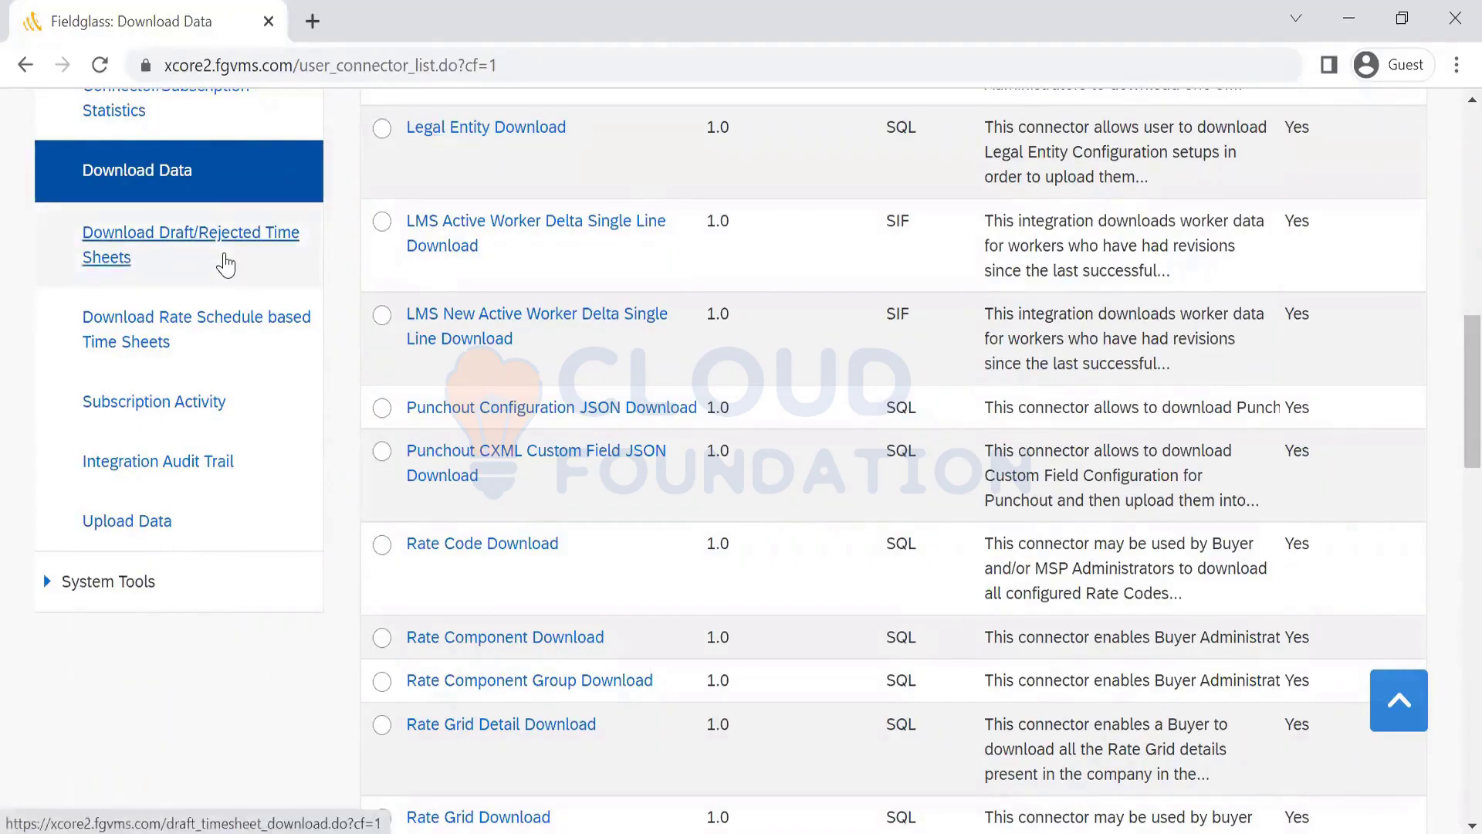
left_click(225, 264)
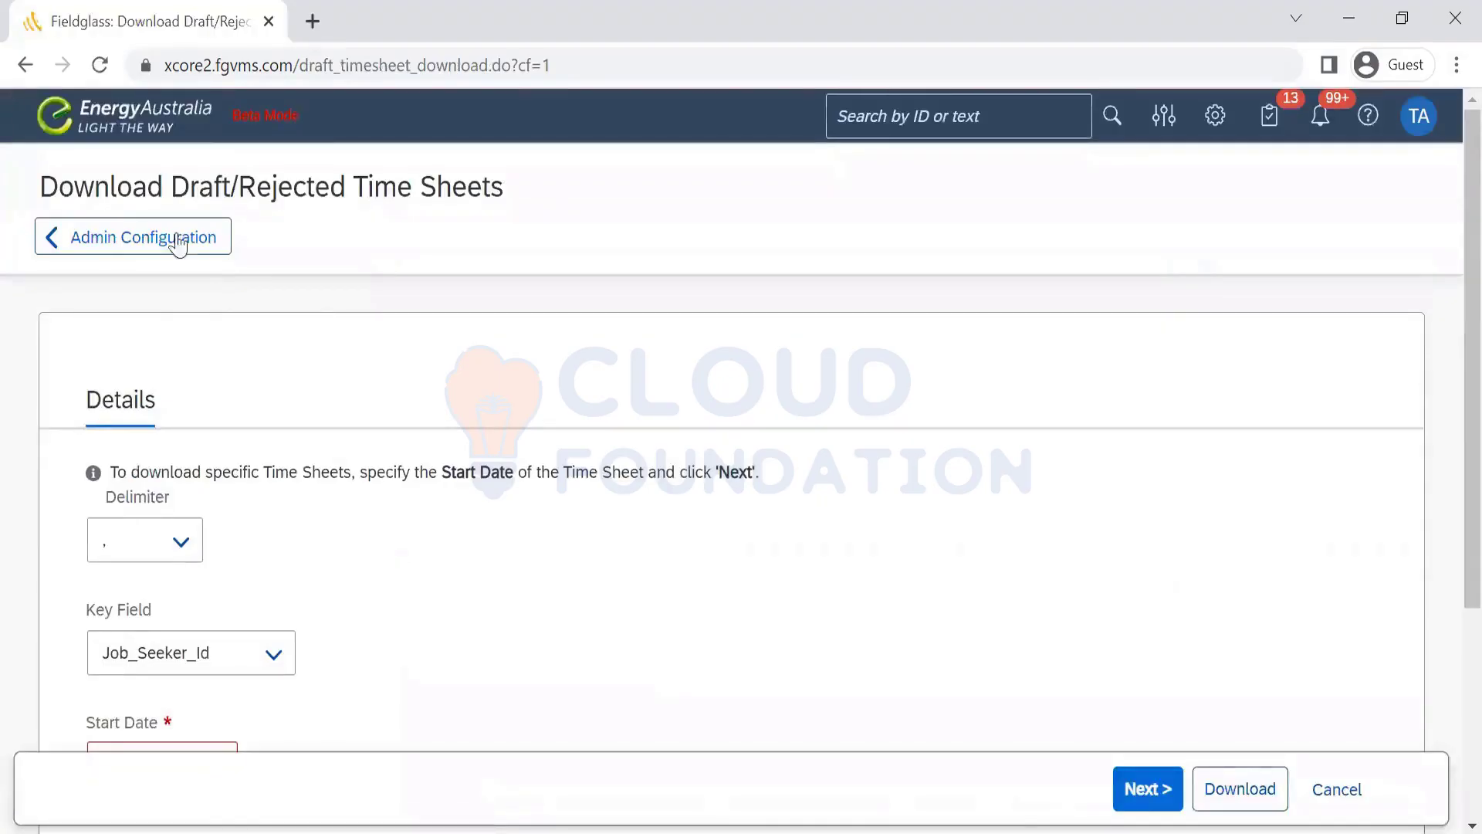
left_click(114, 237)
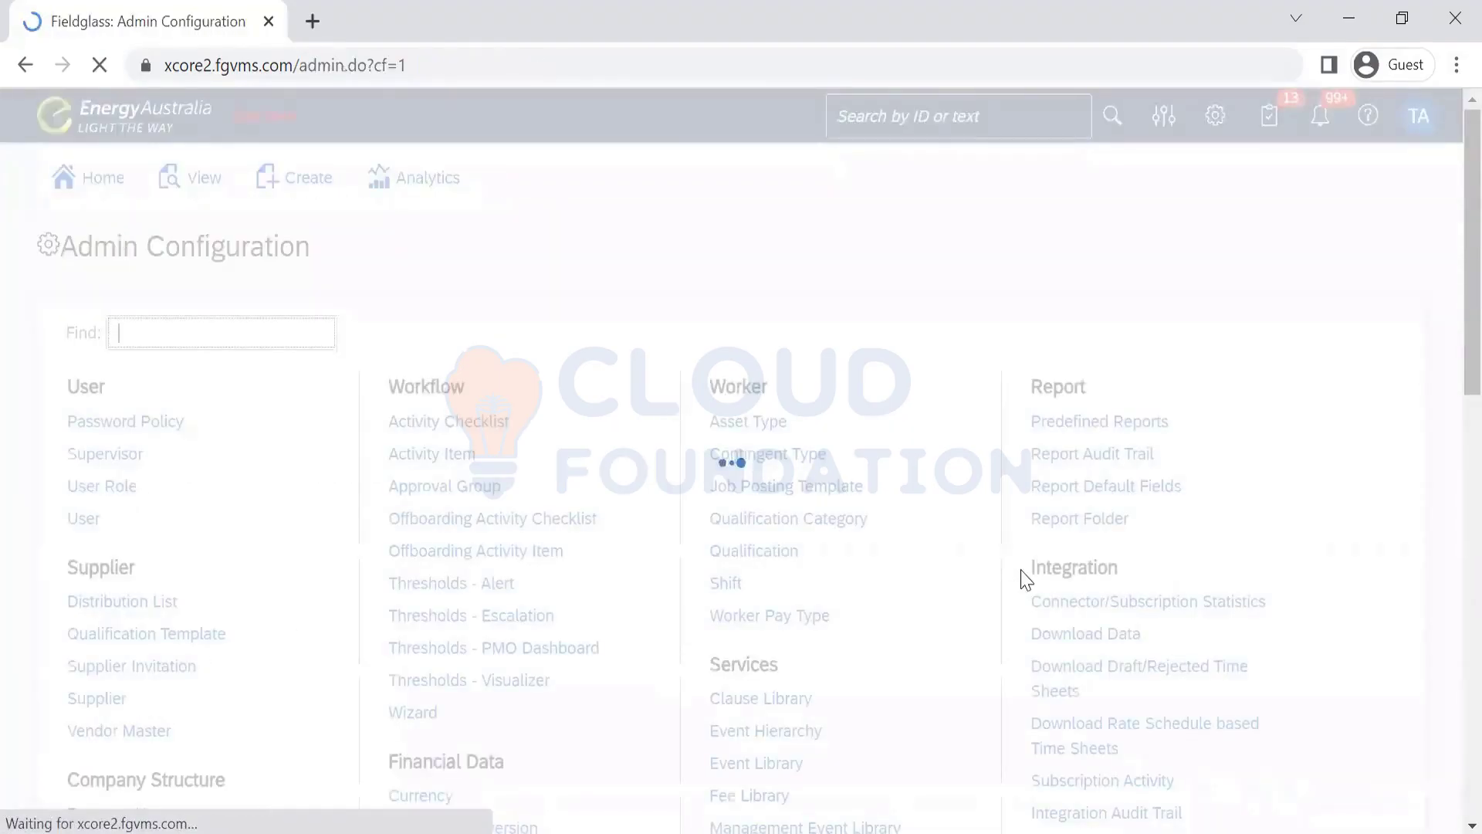
Open the Subscription Activity page from the Integration section of Admin Configuration
left_click(1472, 715)
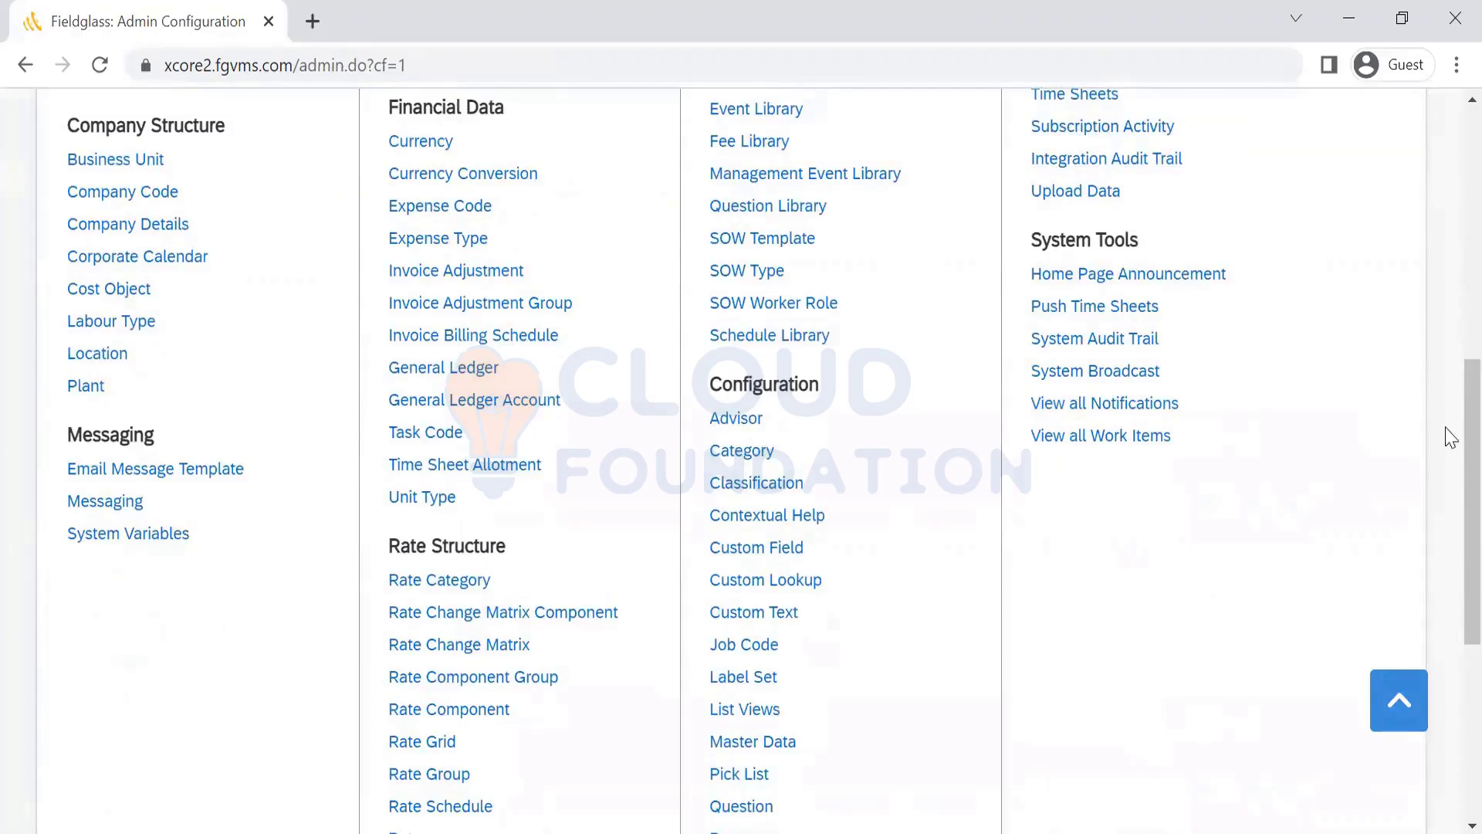
scroll(1451, 405, "up", 2)
scroll(1451, 355, "up", 1)
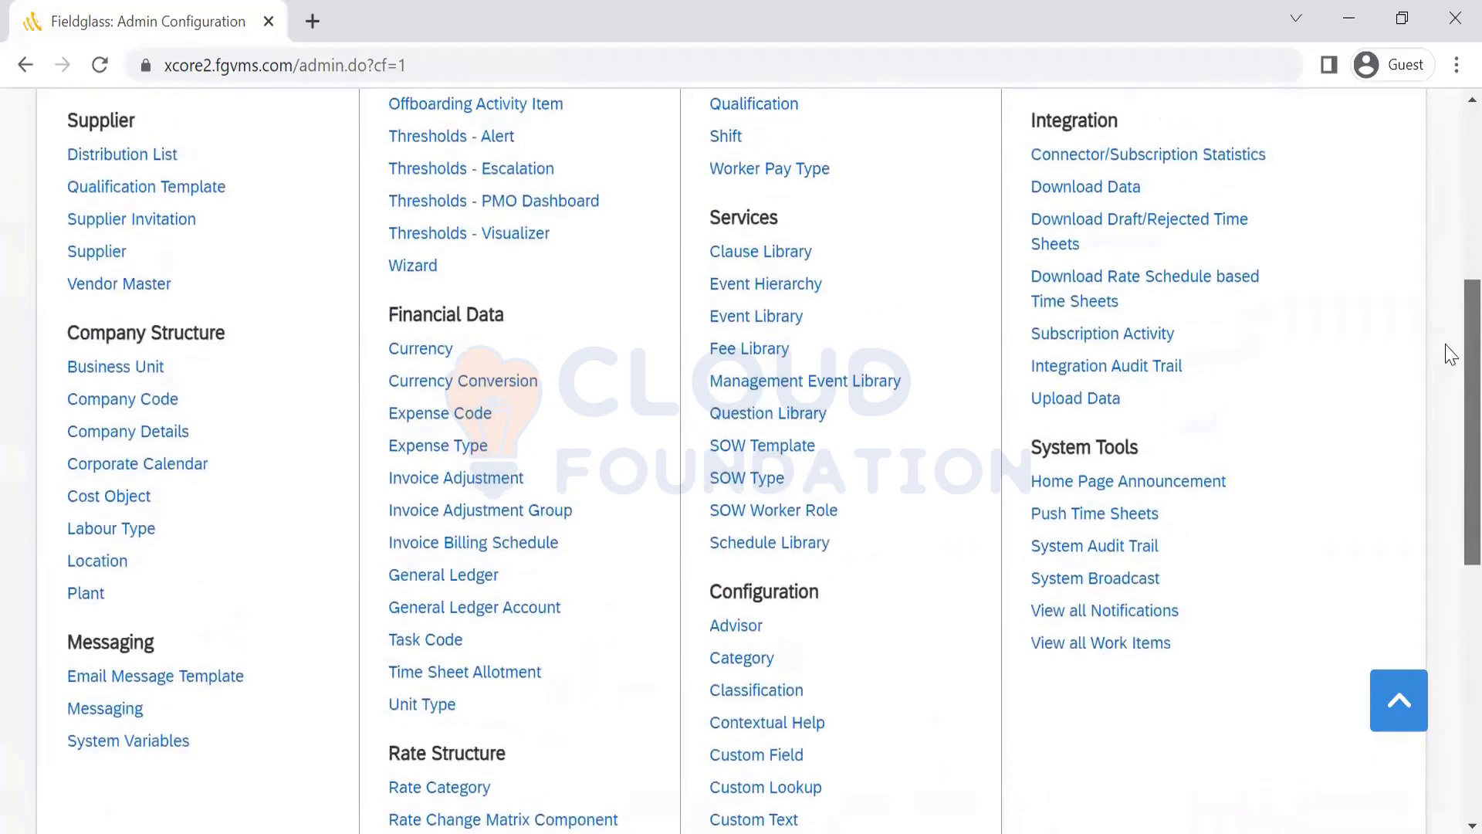
left_click(1083, 362)
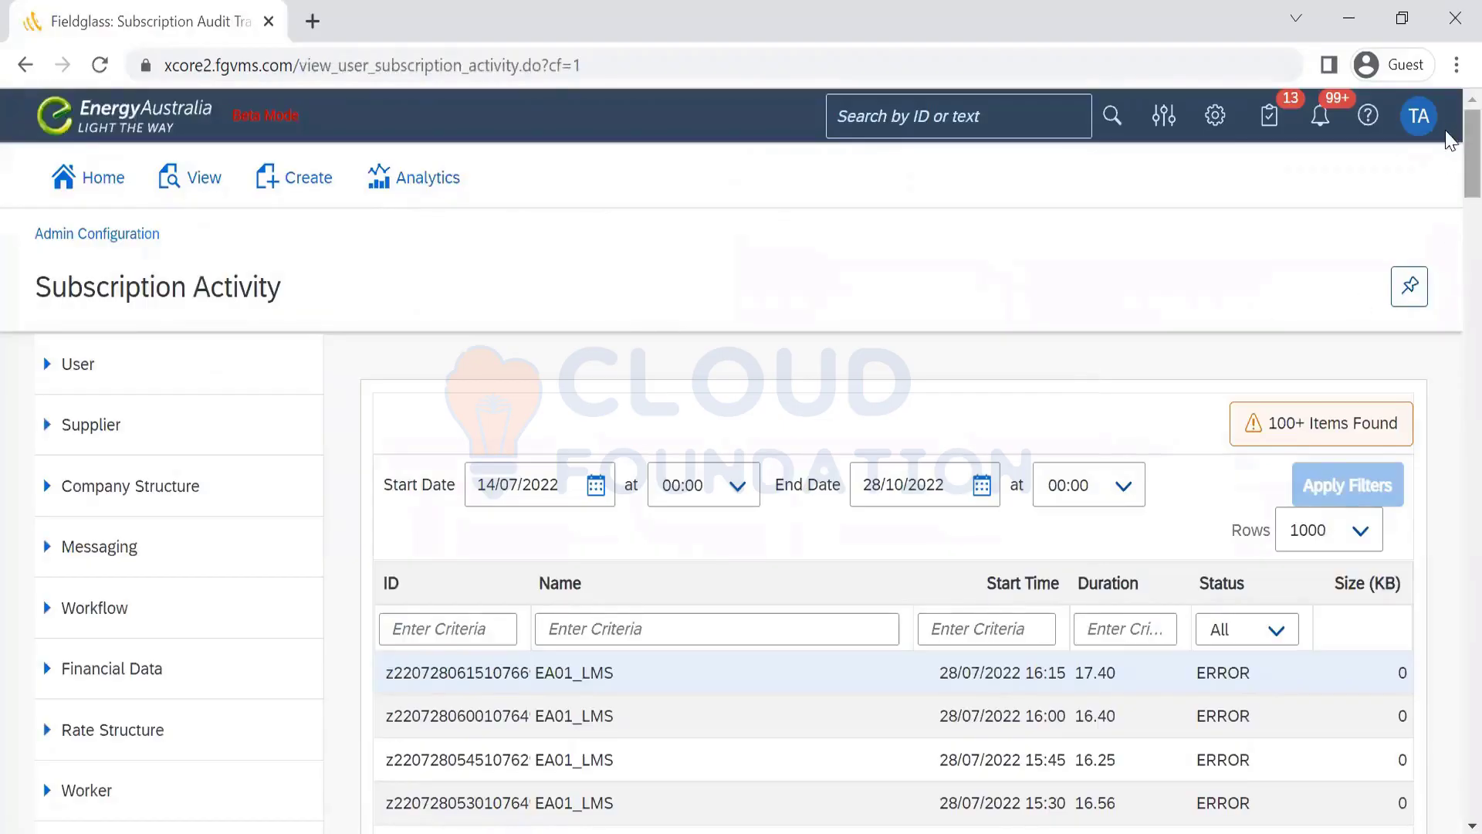
Examine the subscription activity entries, checking each run's name, start time, duration, status and size
scroll(1451, 140, "down", 4)
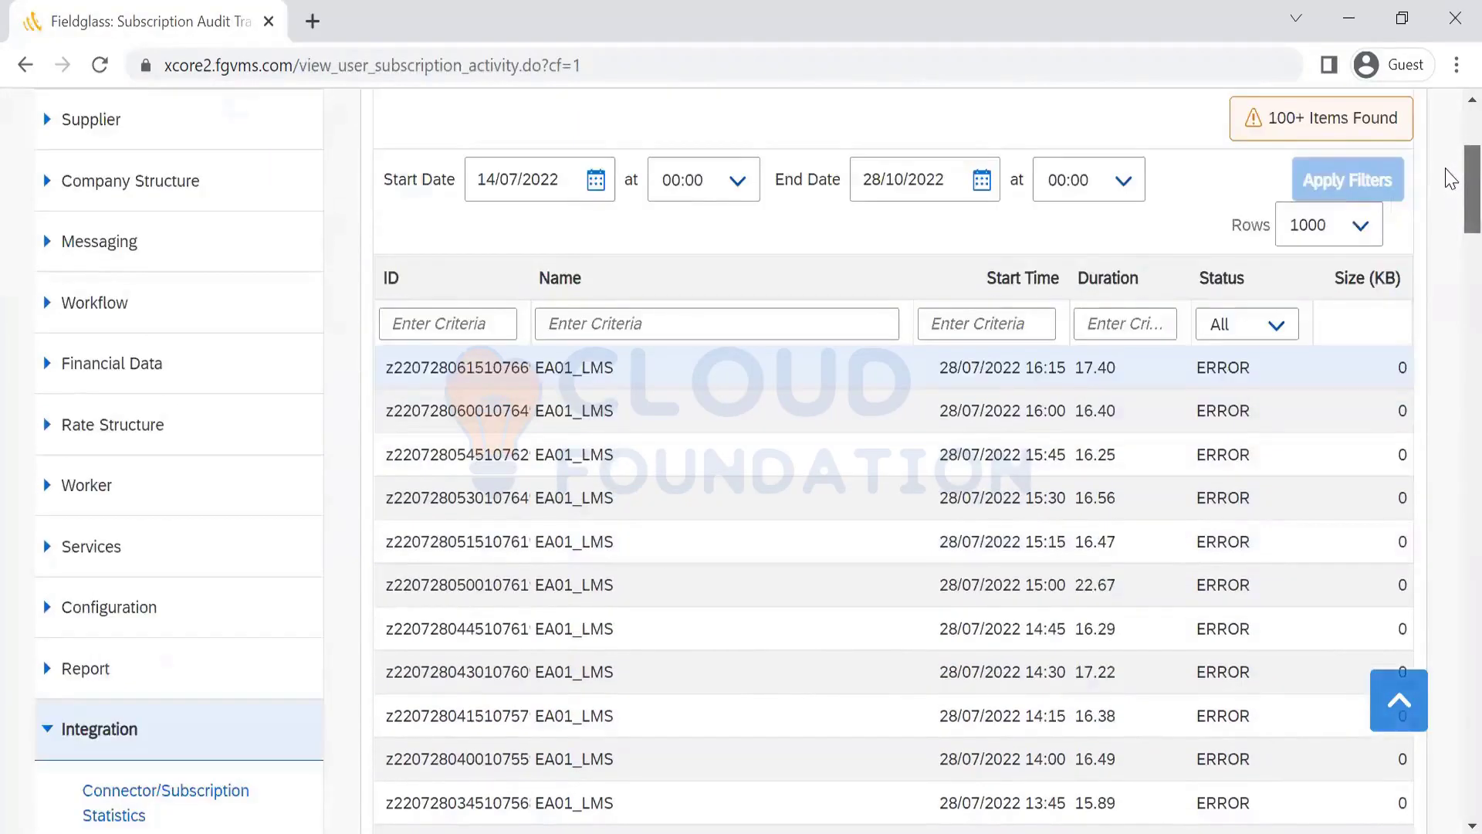
scroll(1449, 190, "down", 3)
scroll(1446, 192, "up", 2)
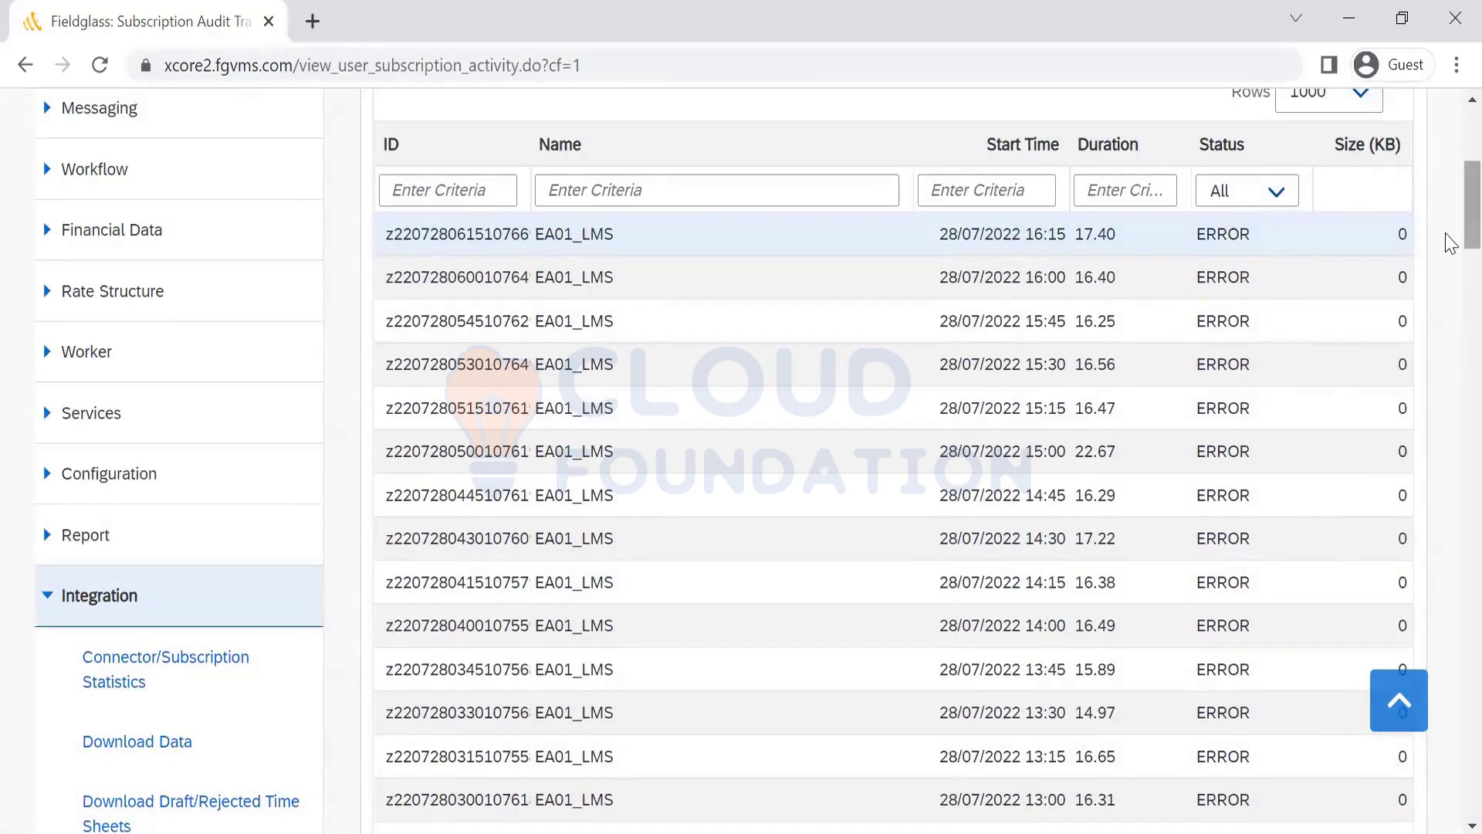
scroll(1445, 304, "down", 20)
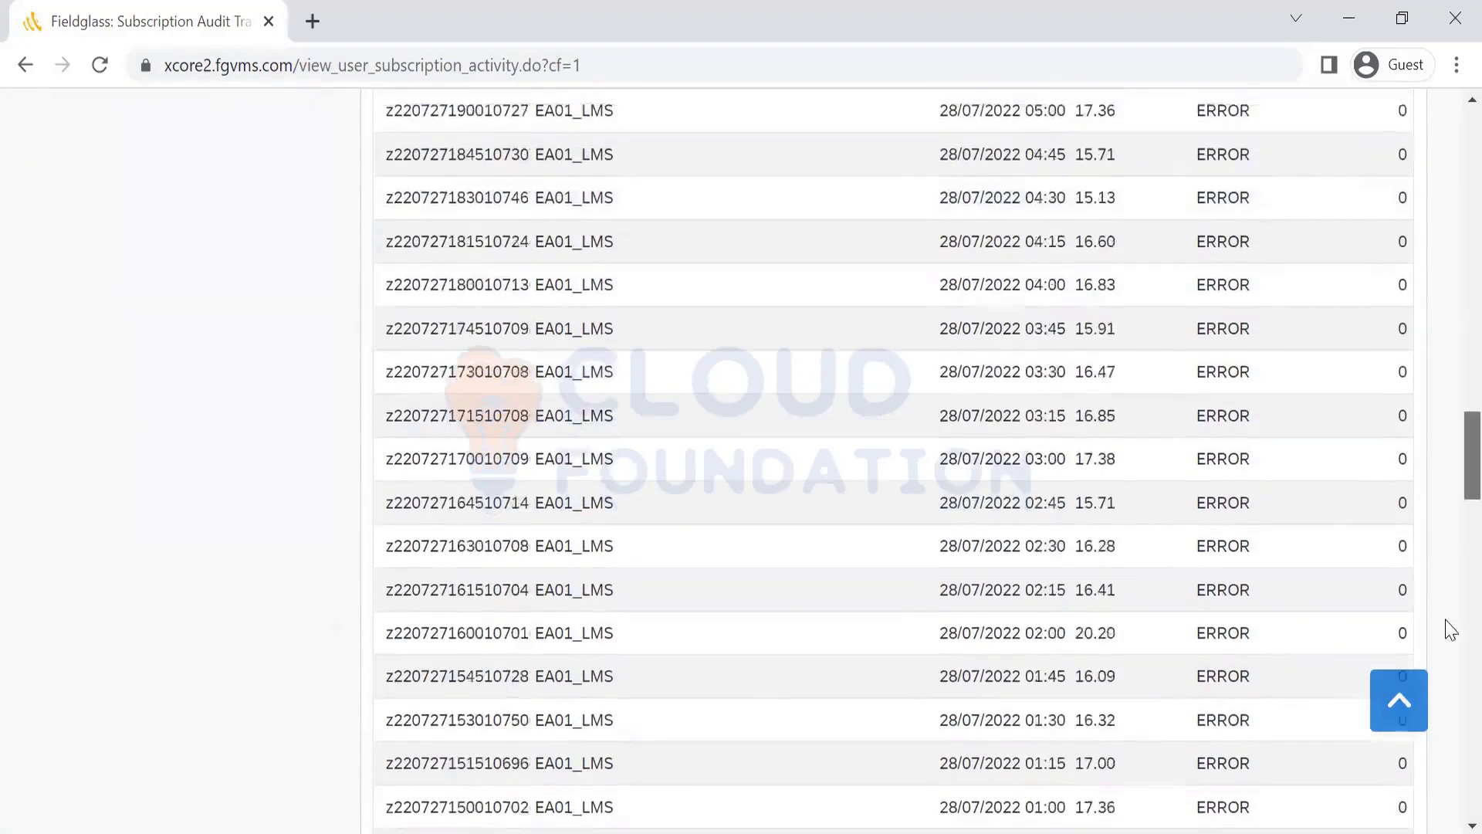
scroll(1451, 629, "down", 12)
scroll(1442, 247, "up", 20)
scroll(1451, 143, "down", 8)
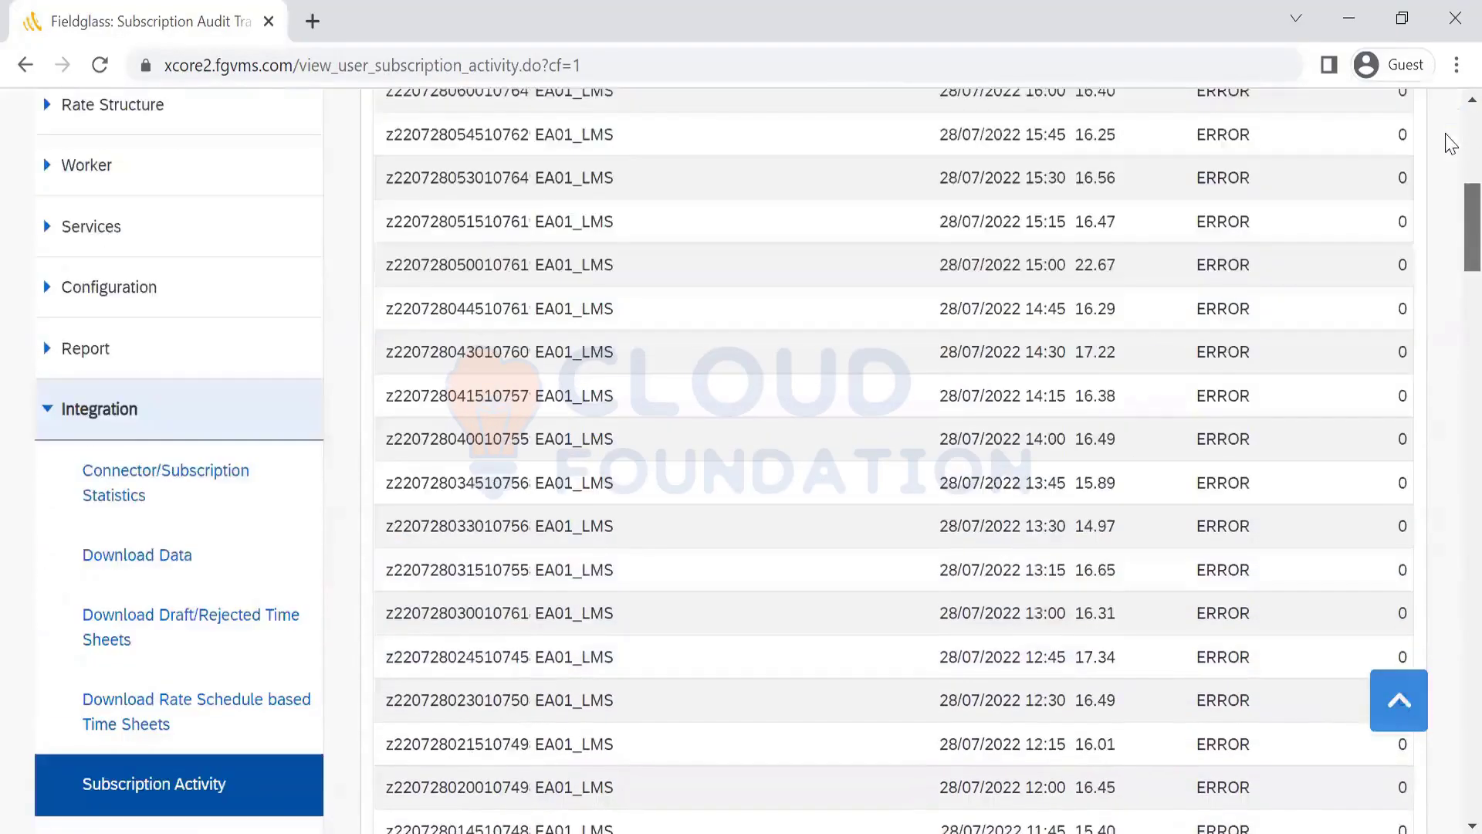
scroll(1452, 143, "up", 8)
scroll(1447, 308, "down", 16)
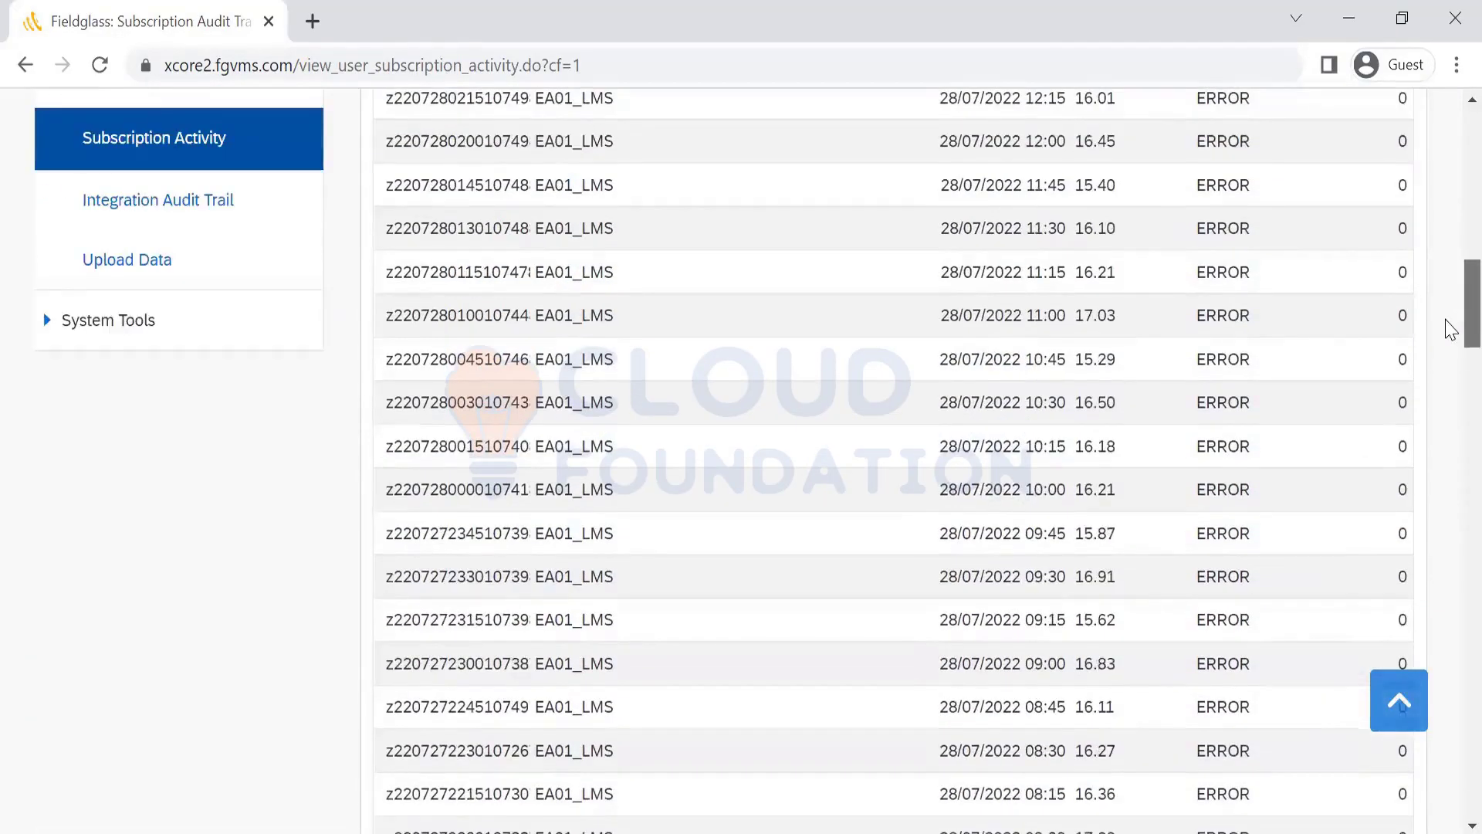
scroll(1452, 329, "up", 8)
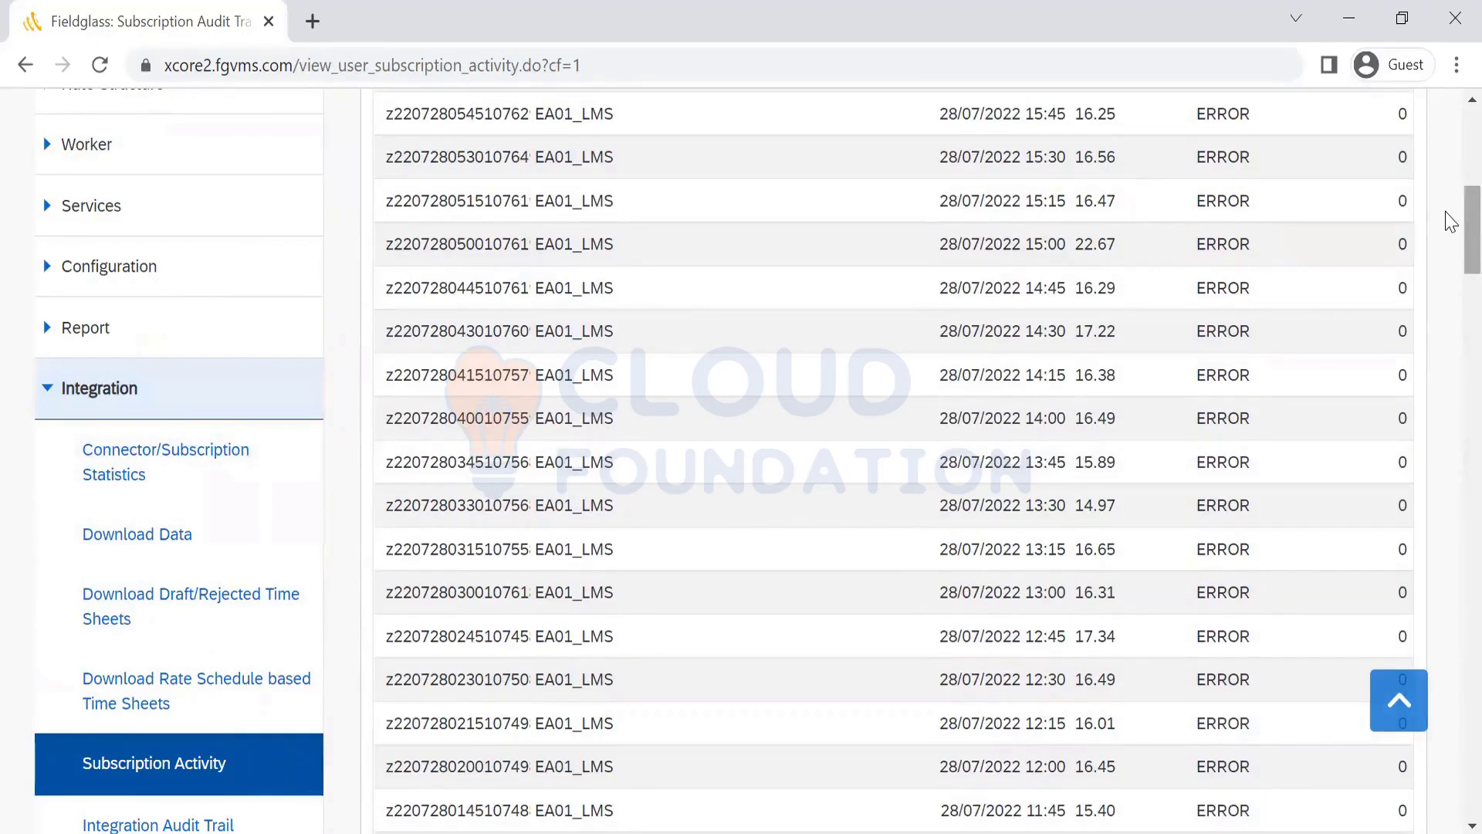
Open the Integration Audit Trail page from the Integration section of Admin Configuration
left_click_drag(1459, 220, 1459, 278)
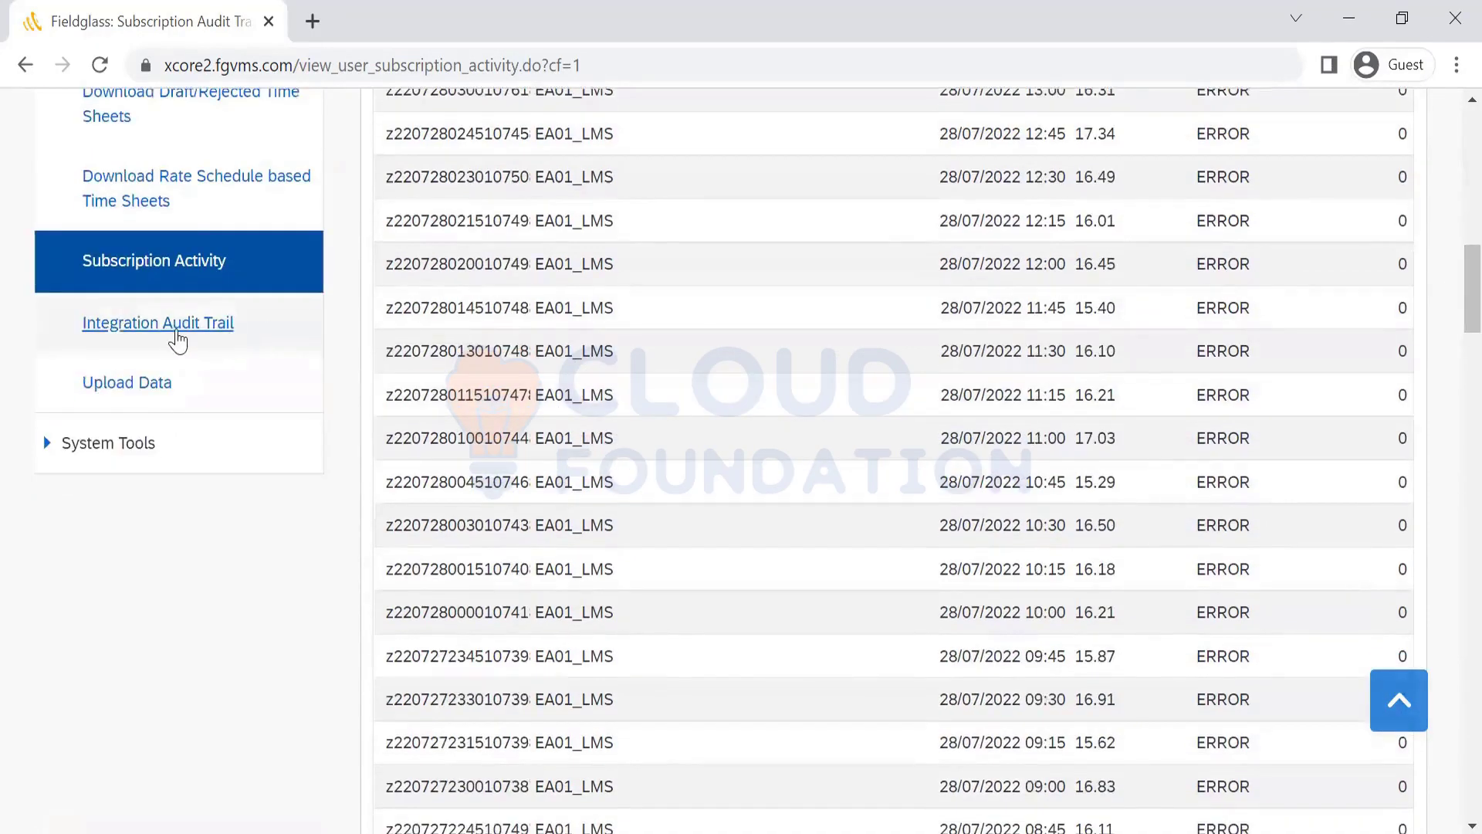
left_click(173, 338)
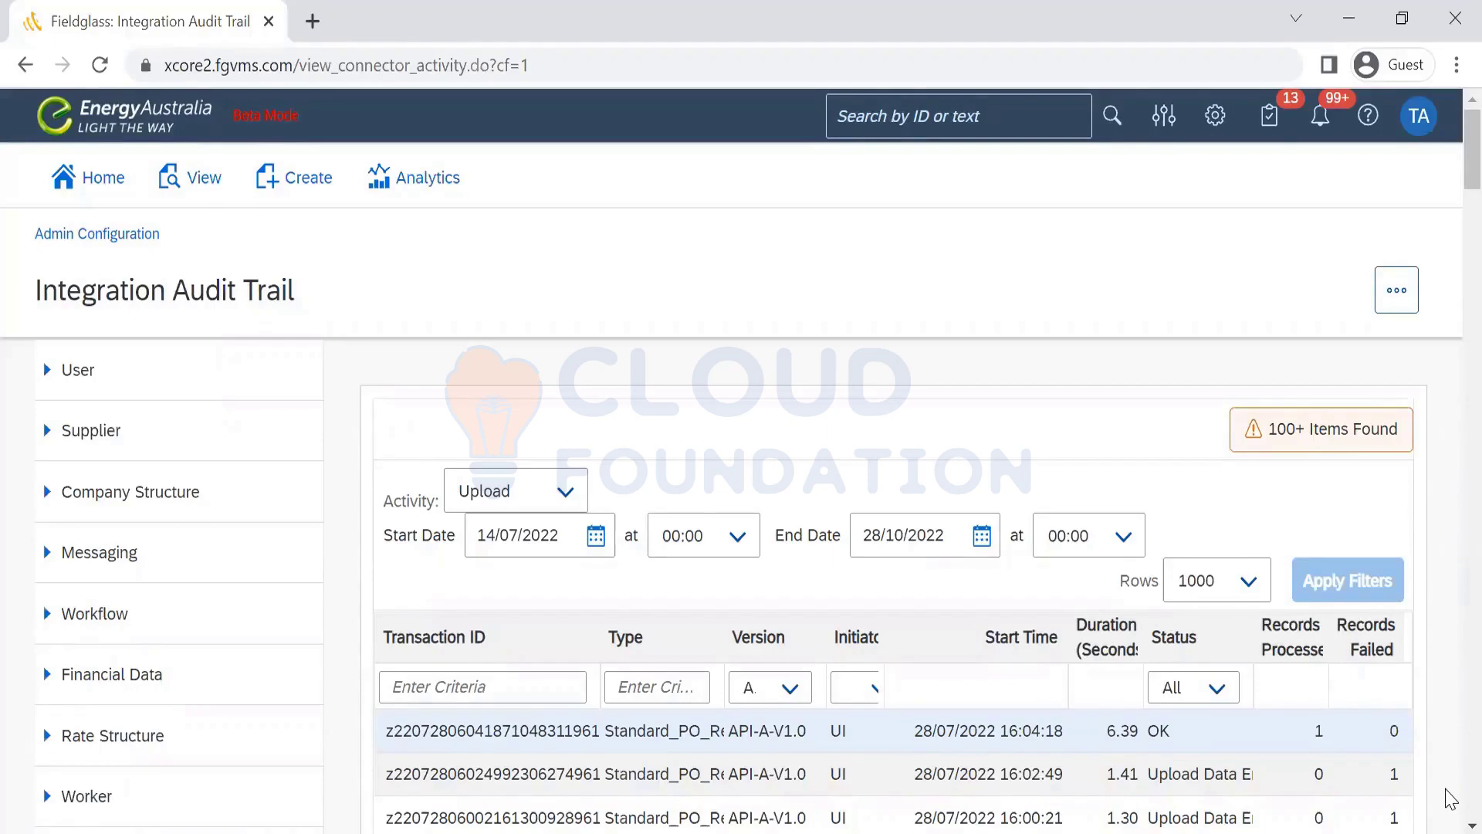
Examine the upload transactions in the audit trail, checking type, version, initiator, start time, status and processed or failed records
scroll(1450, 798, "down", 7)
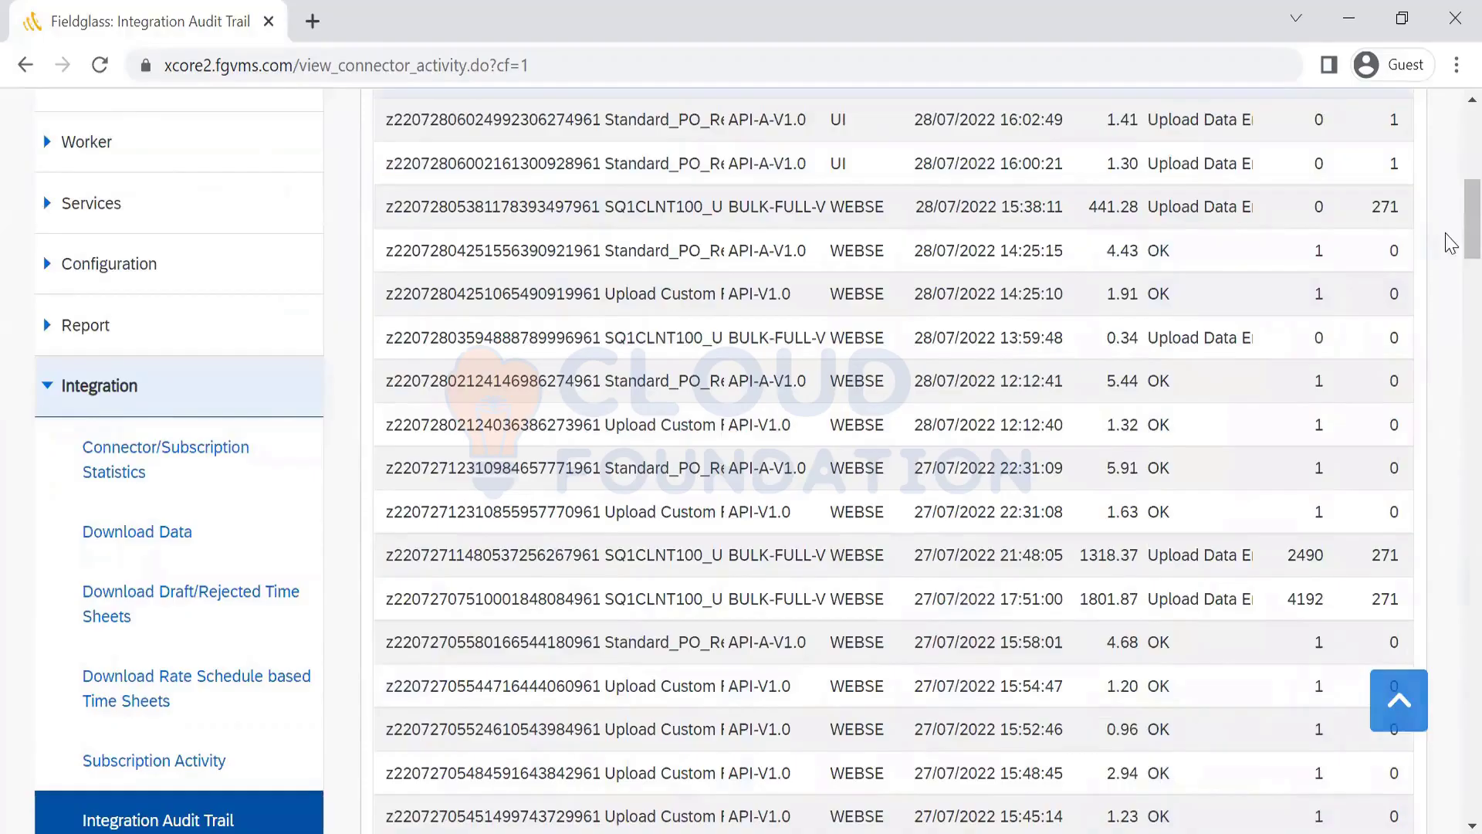
scroll(1450, 244, "up", 6)
scroll(1450, 515, "down", 20)
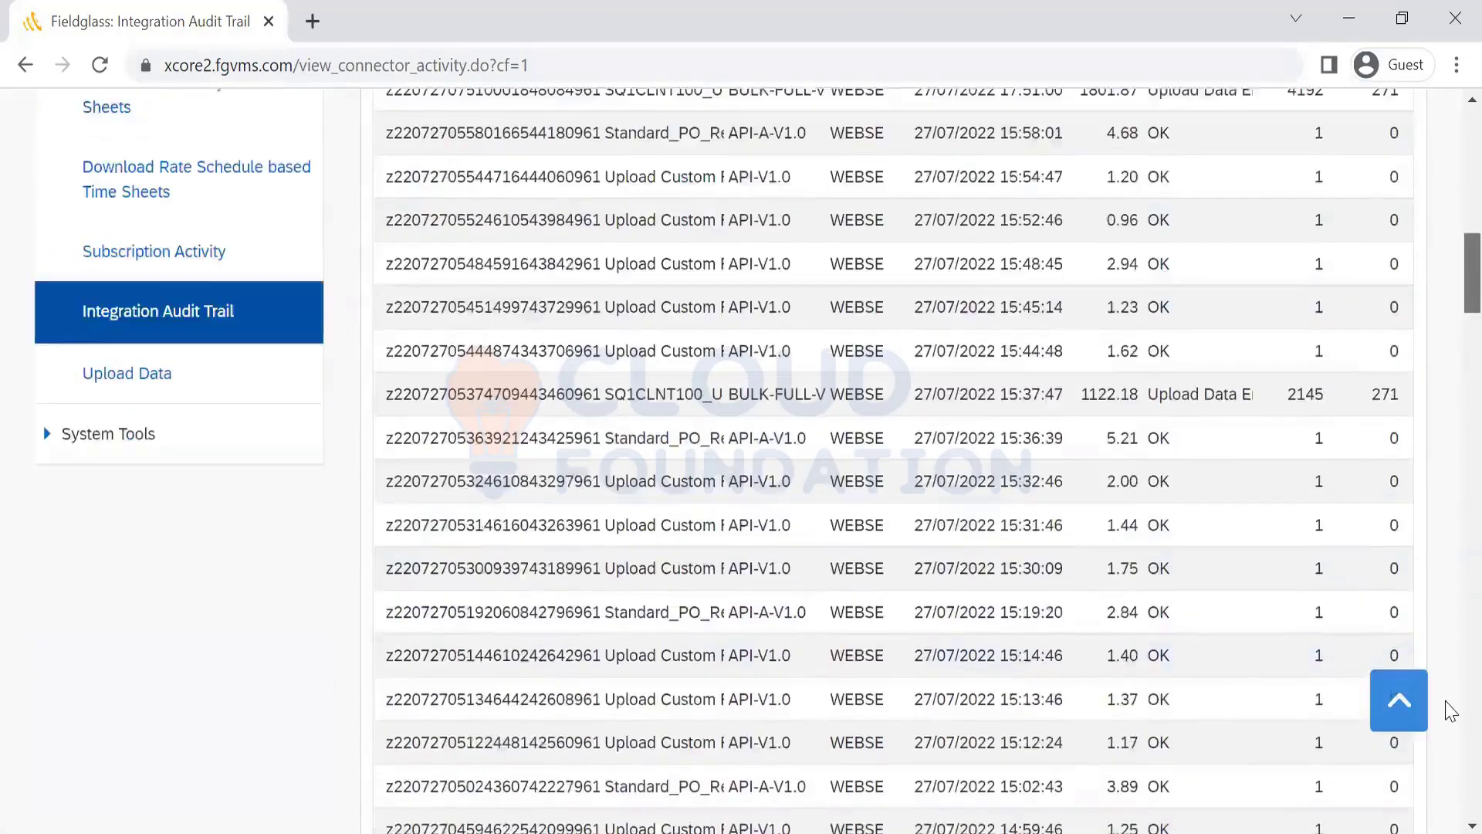
scroll(1449, 679, "down", 6)
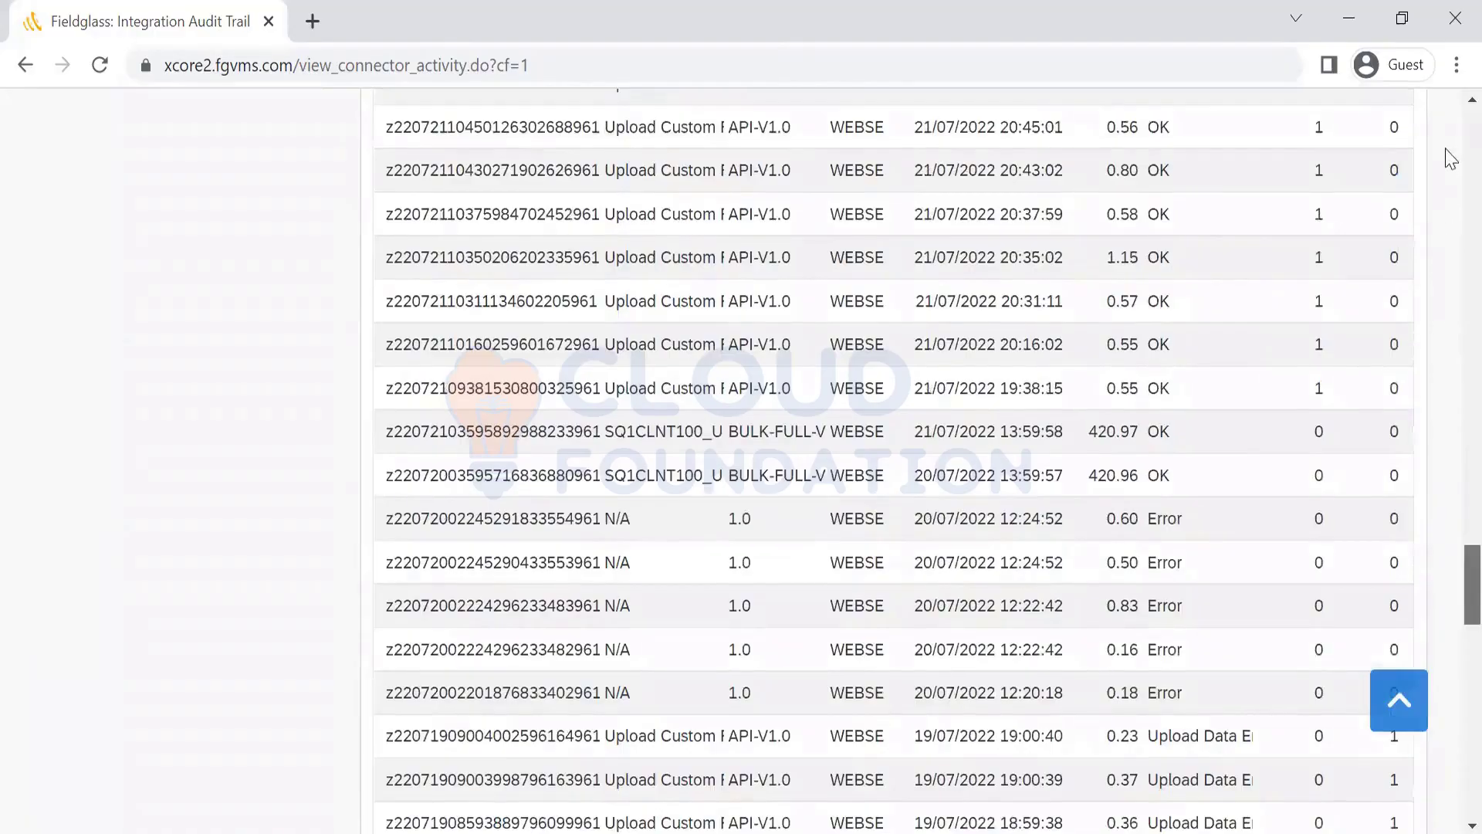
scroll(1448, 193, "down", 7)
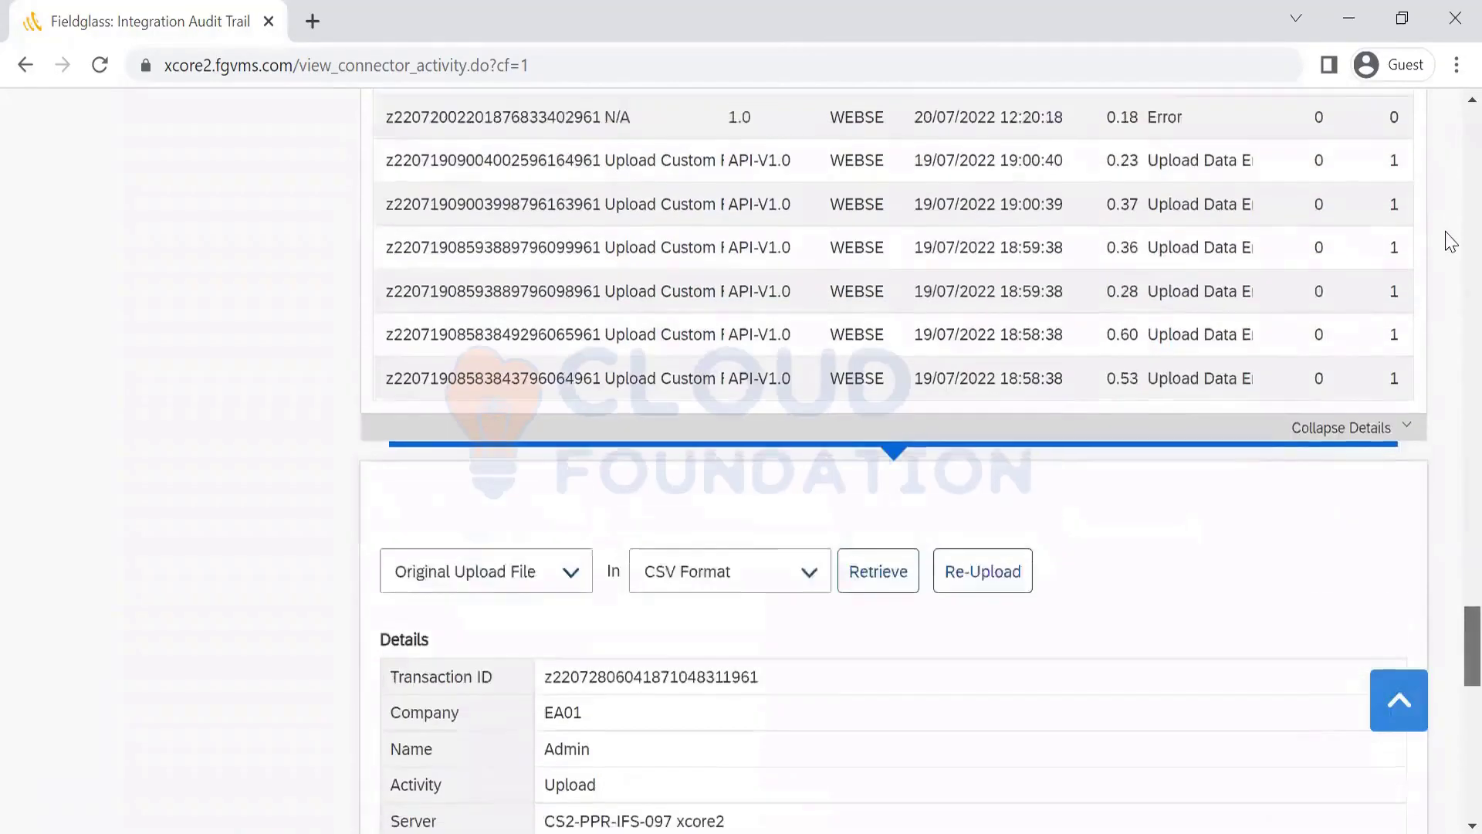
scroll(1445, 231, "up", 20)
scroll(826, 263, "up", 15)
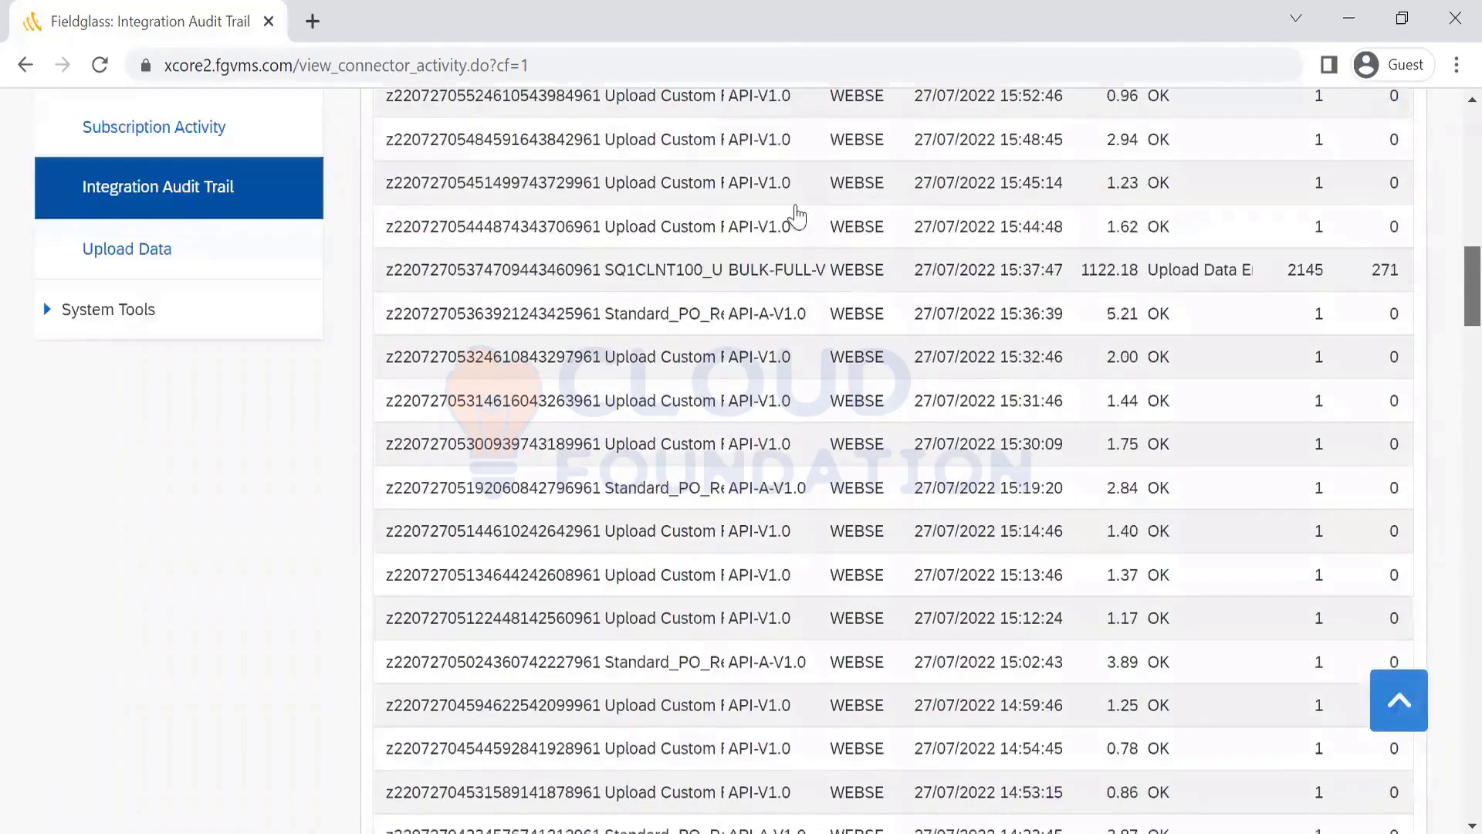
scroll(806, 278, "down", 7)
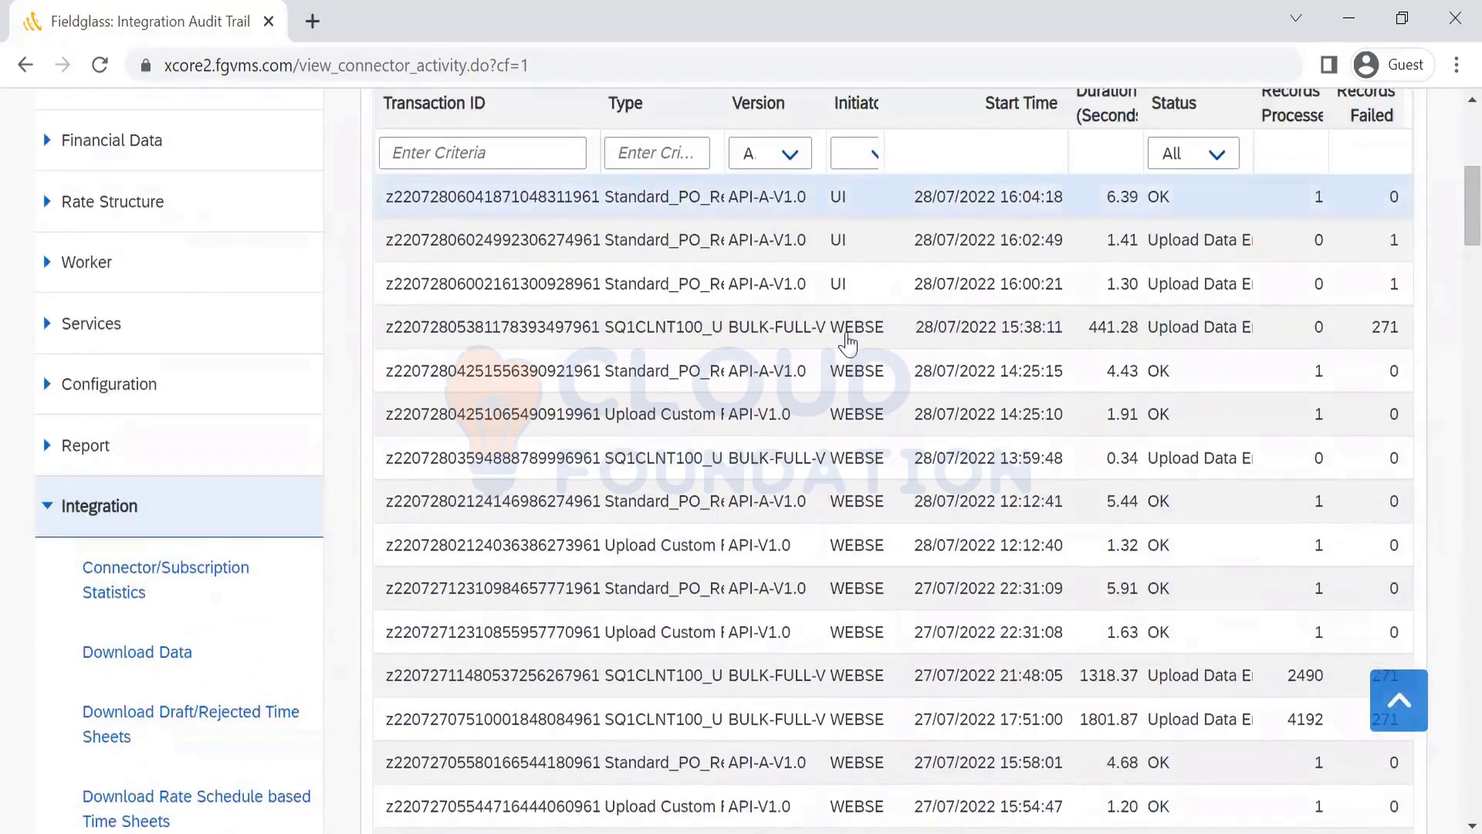
Select the SQ1CLNT100 bulk upload transaction of 28/07/2022 15:38:11 and review the client message in its details below the list
left_click(847, 344)
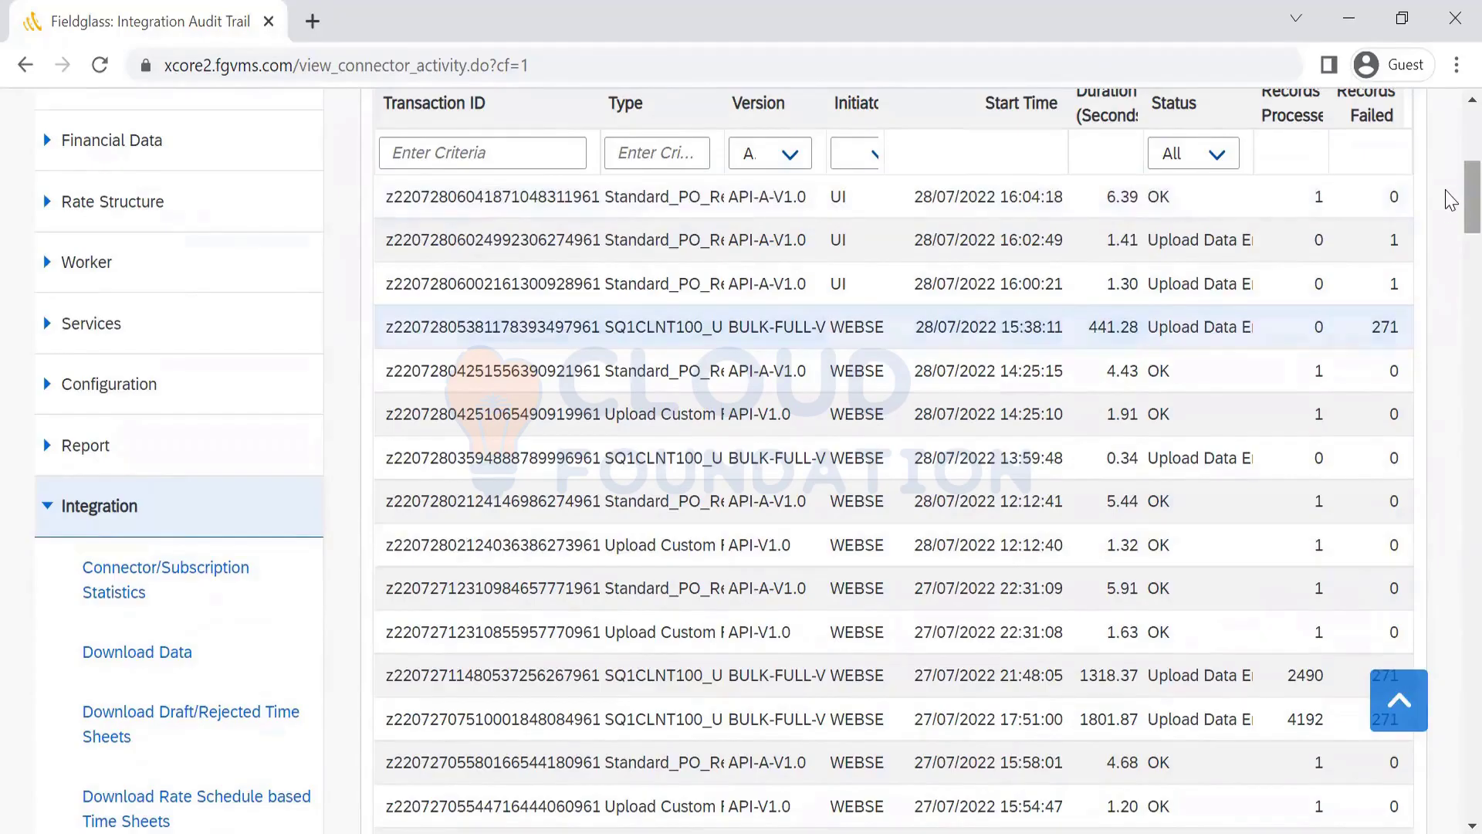
scroll(1451, 199, "down", 15)
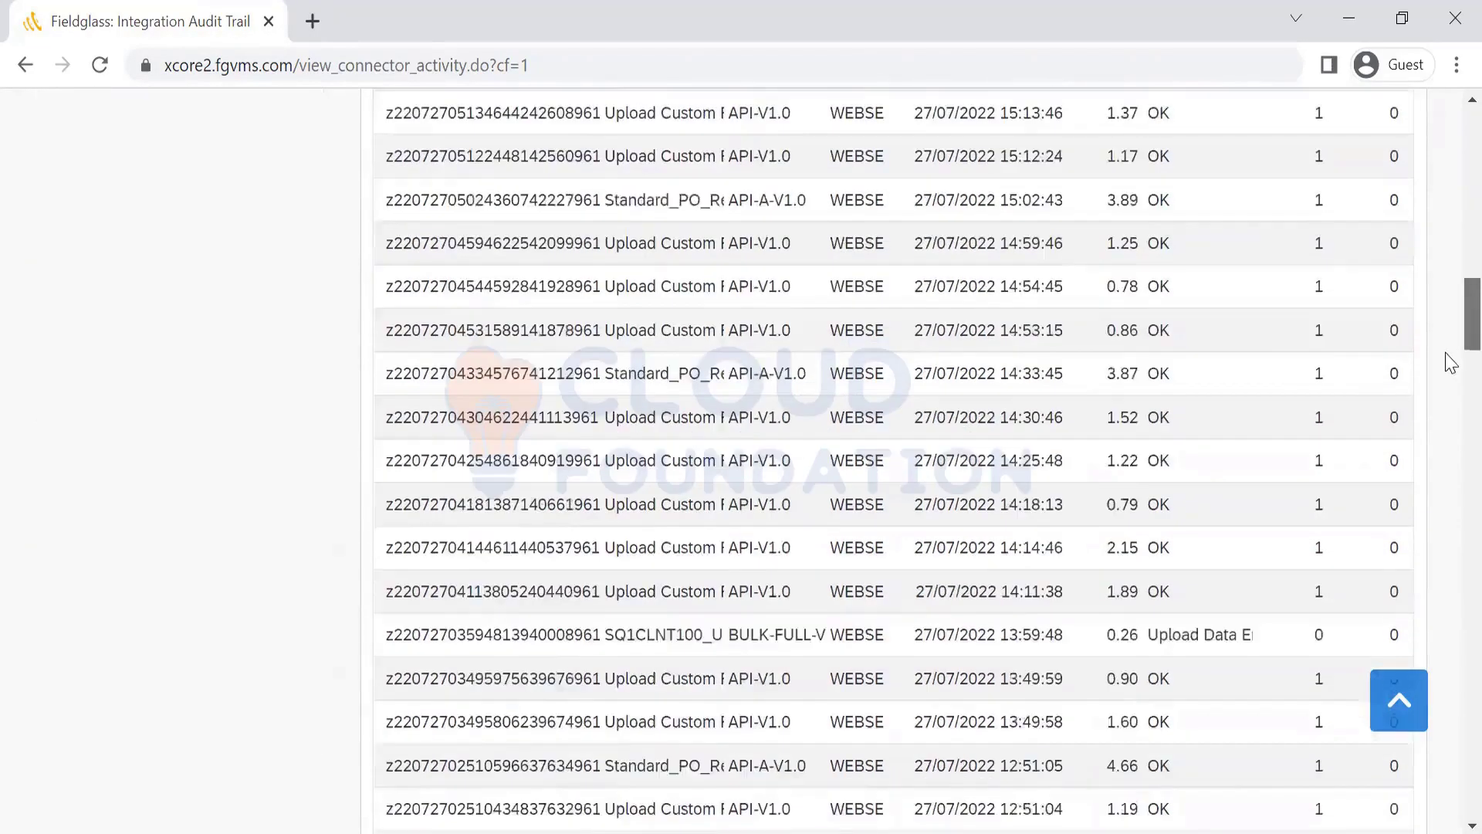
scroll(1450, 446, "down", 20)
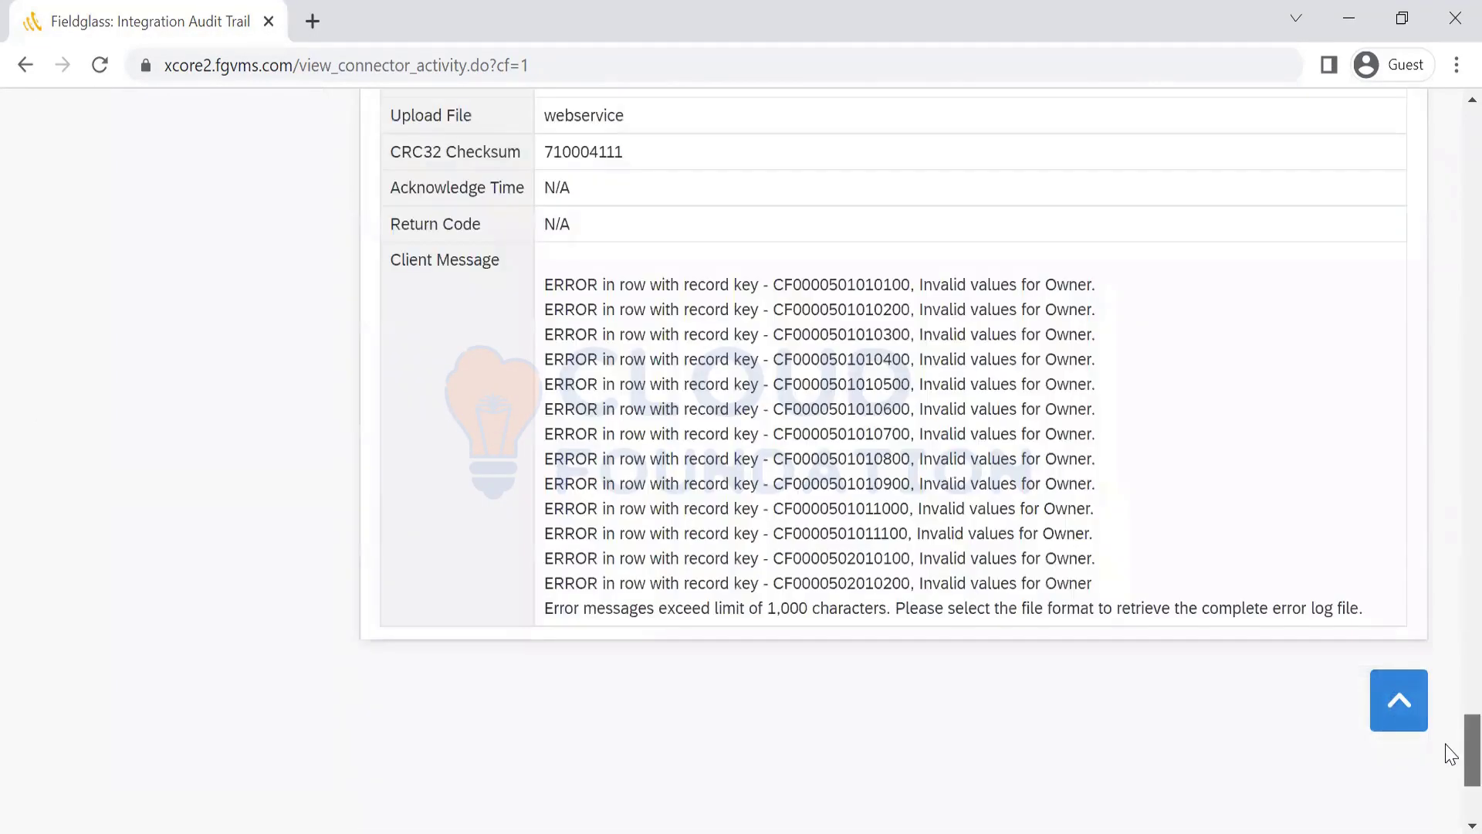
scroll(1447, 232, "up", 20)
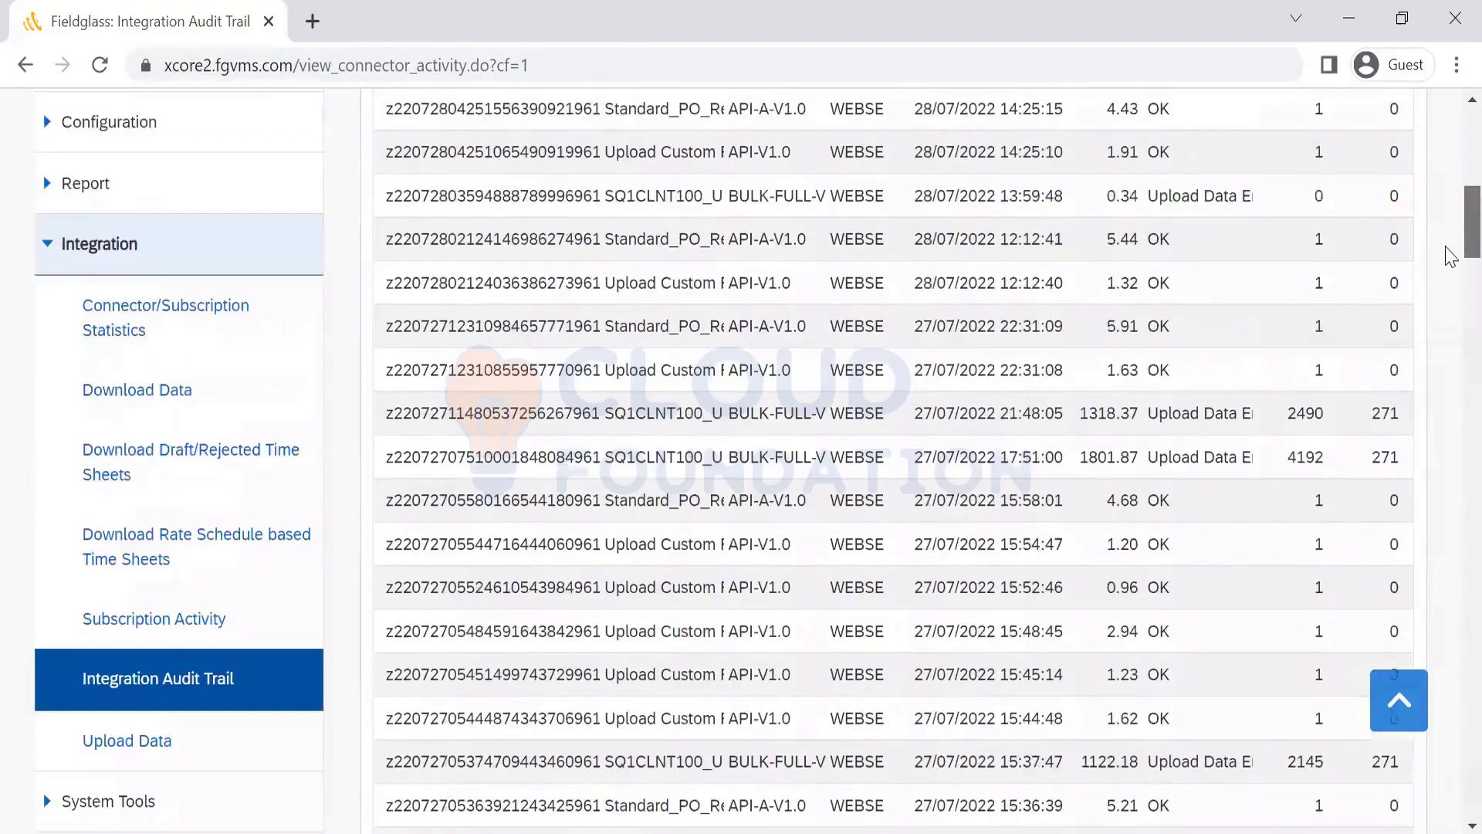
scroll(1450, 257, "up", 5)
scroll(1450, 257, "down", 15)
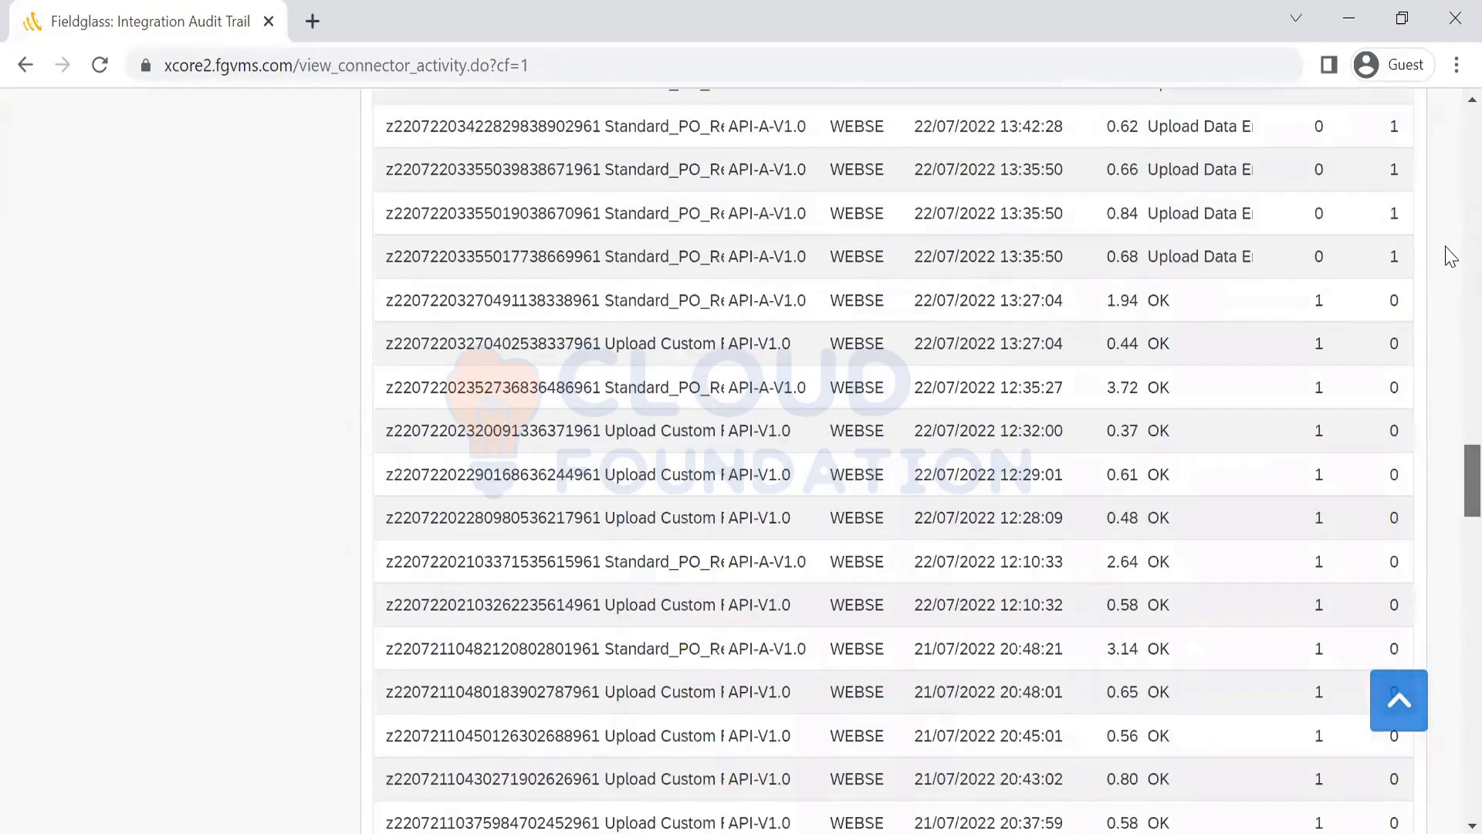
scroll(1451, 257, "up", 10)
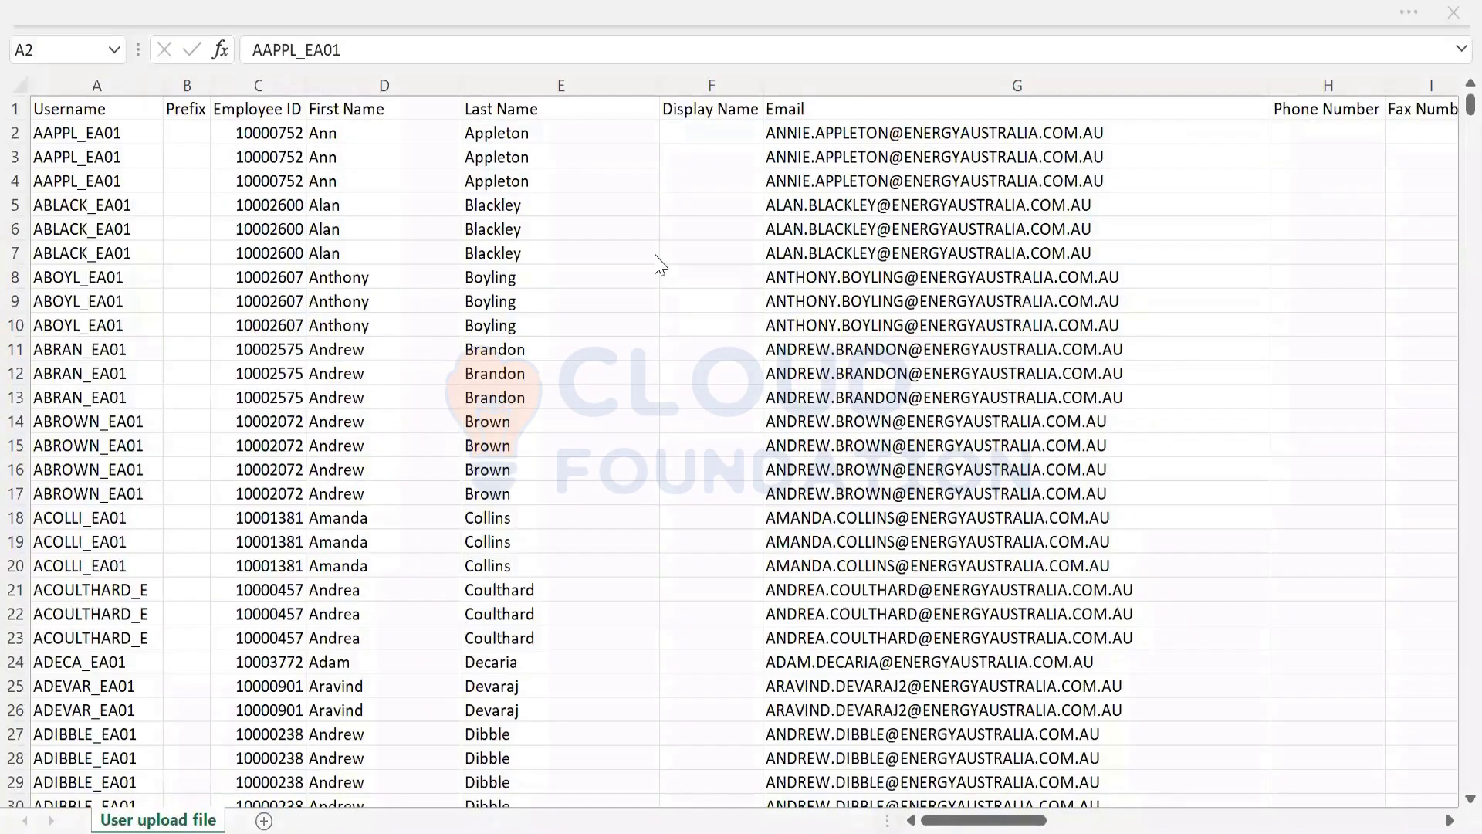
In the user upload file, select the Username records down to the last row and return to the sheet's first cell
left_click(83, 140)
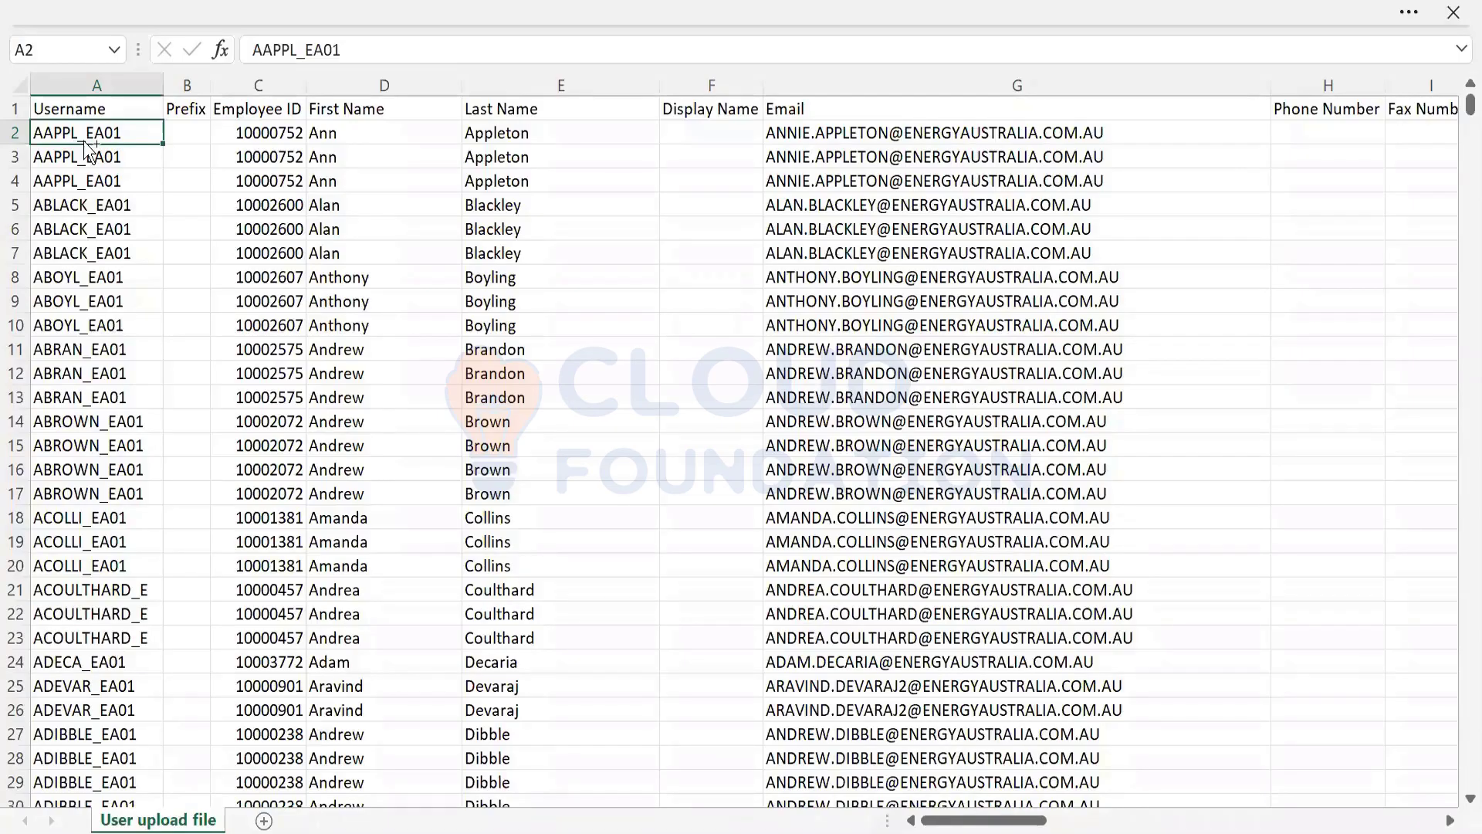
key("ctrl+shift+Down")
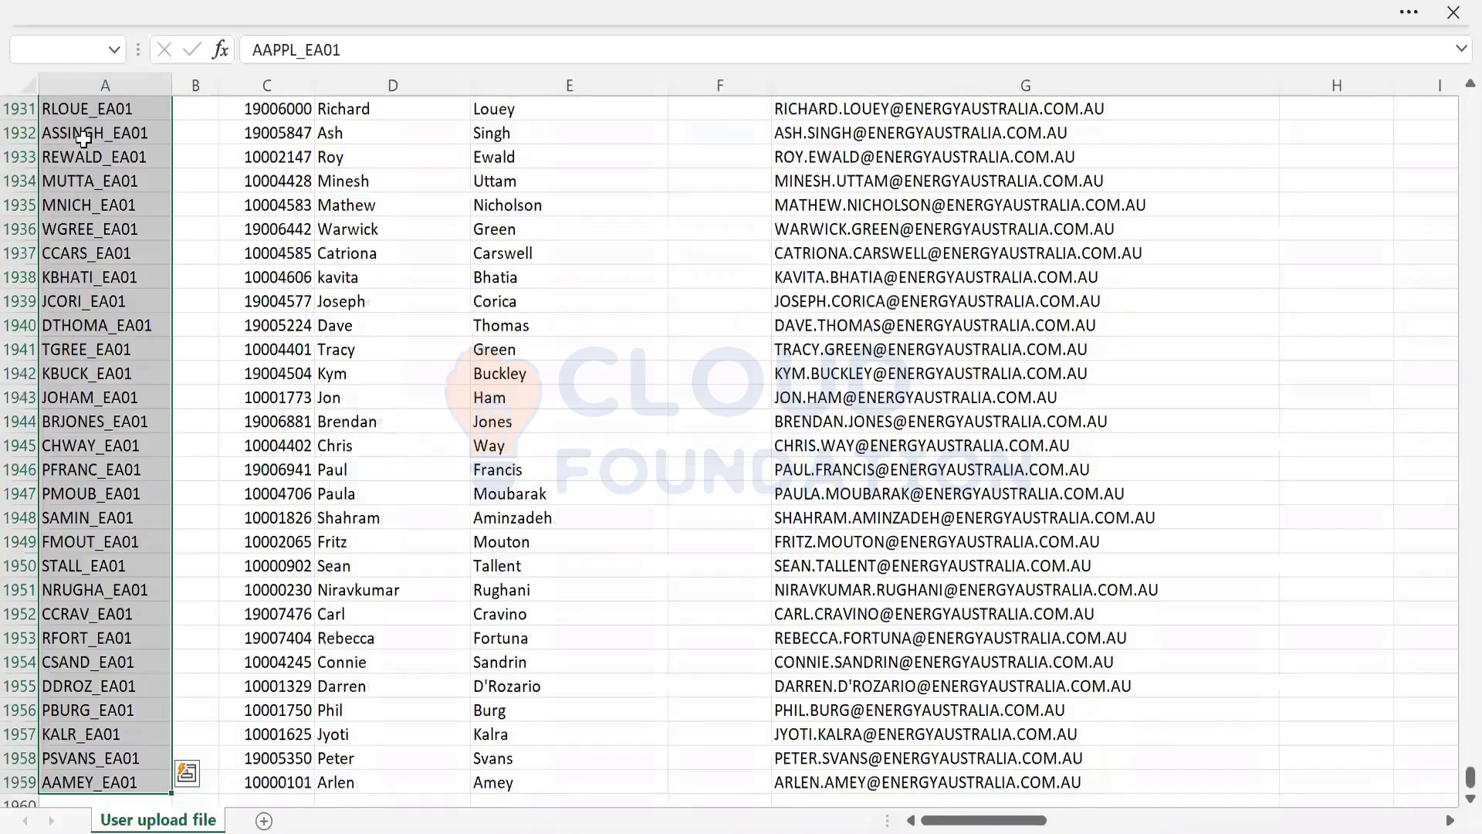
key("ctrl+Home")
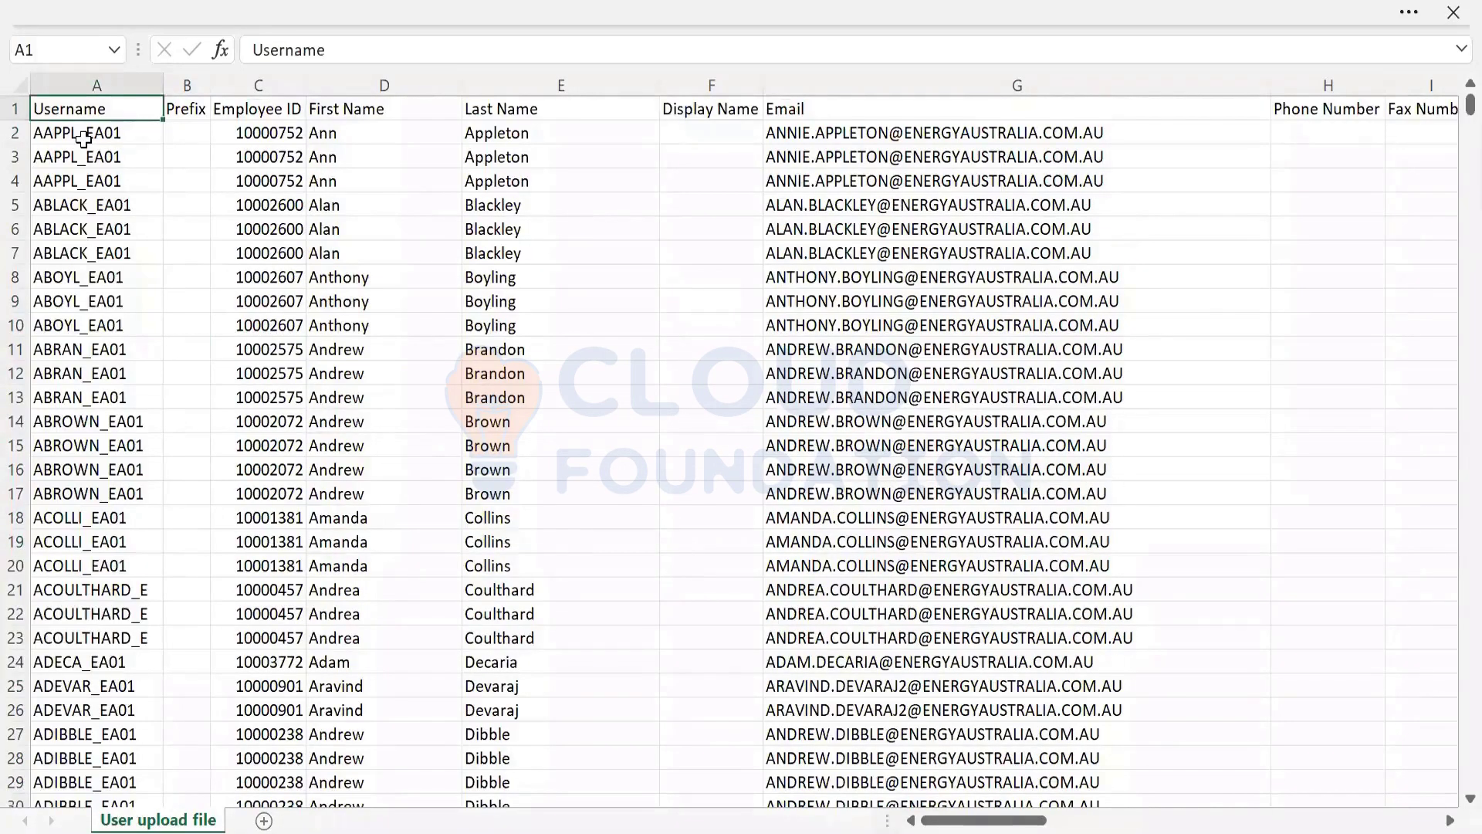
Go through the first user record's identity fields, from Username, Prefix and Employee ID across the name columns to Email
key("Down")
key("Right")
key("Right")
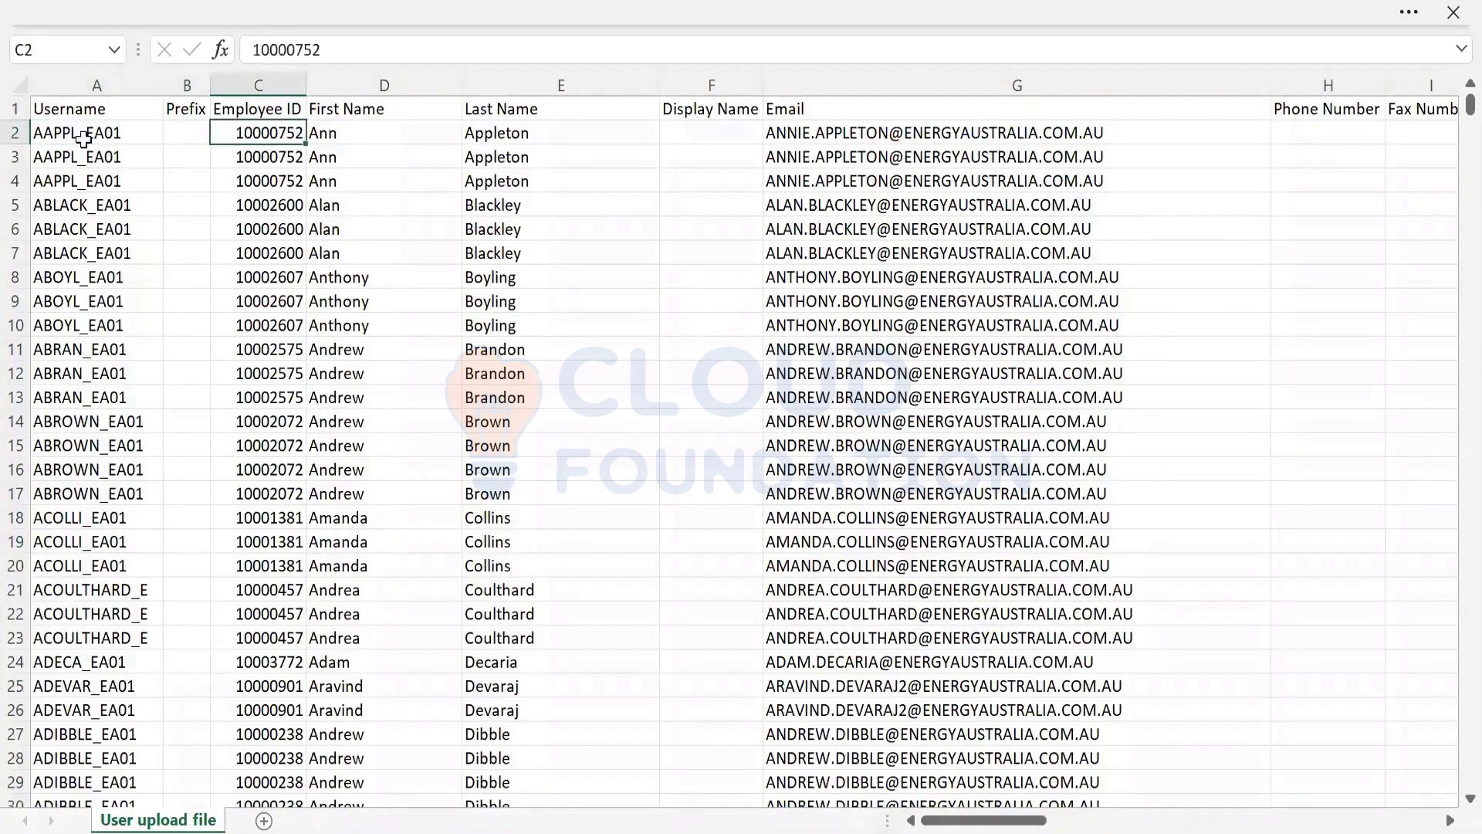
key("Left")
key("Left")
key("Right")
key("Right")
key("Right")
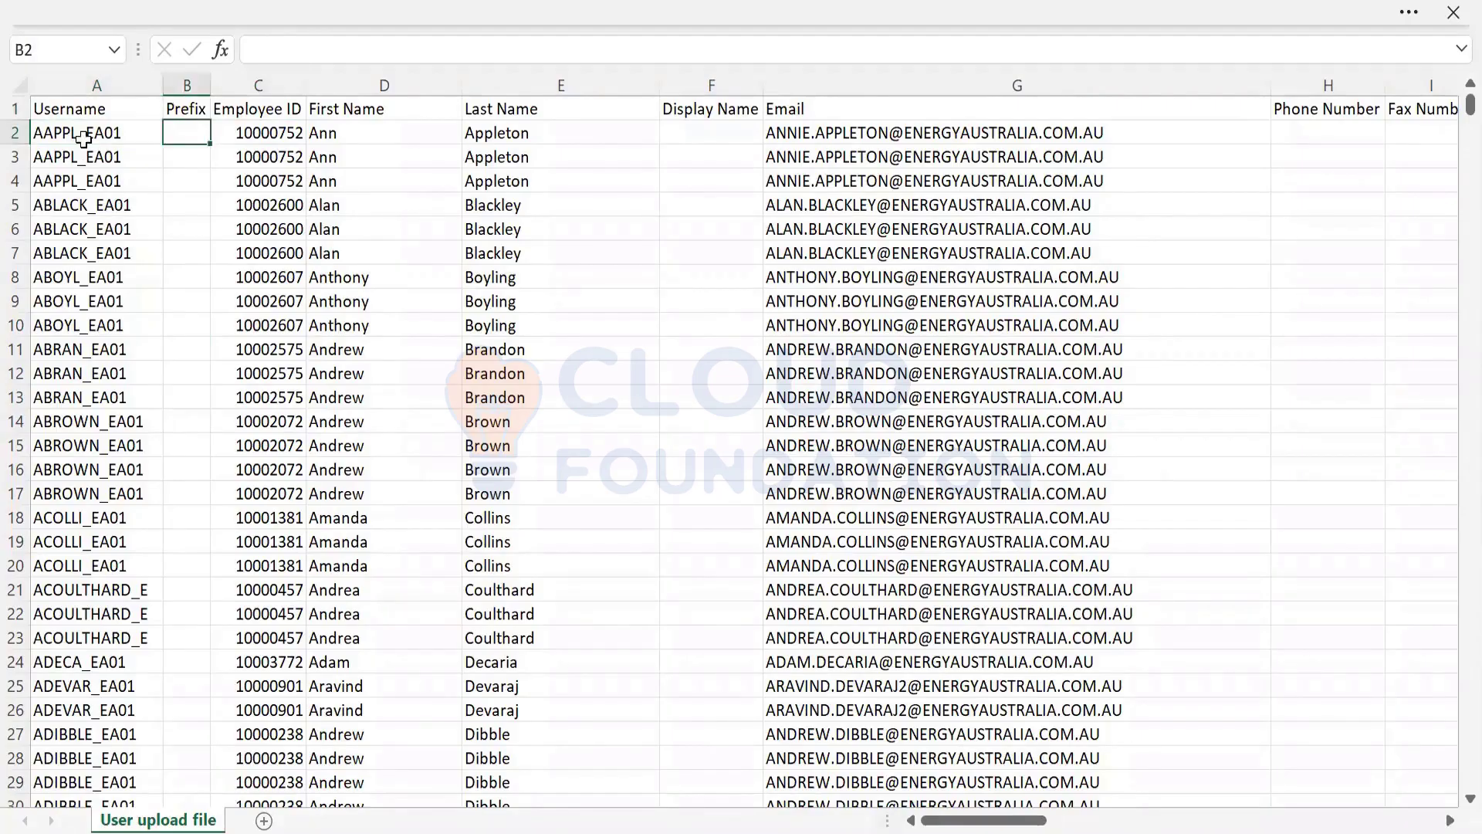
key("Right")
key("Right")
key("Right")
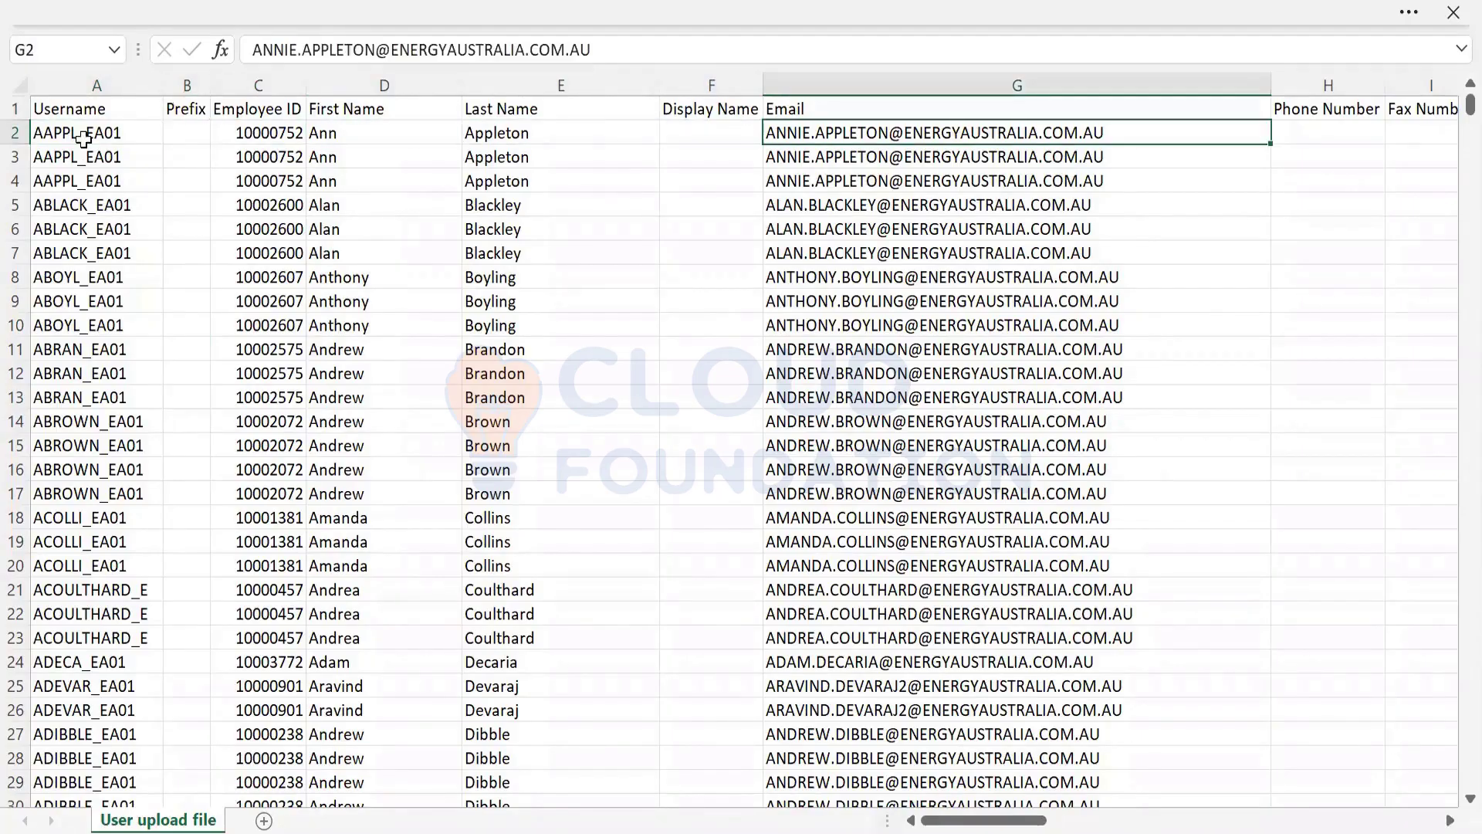
Continue across the first record's phone, address and job code fields to Title and Role Name
key("Right")
key("Right")
key("Right")
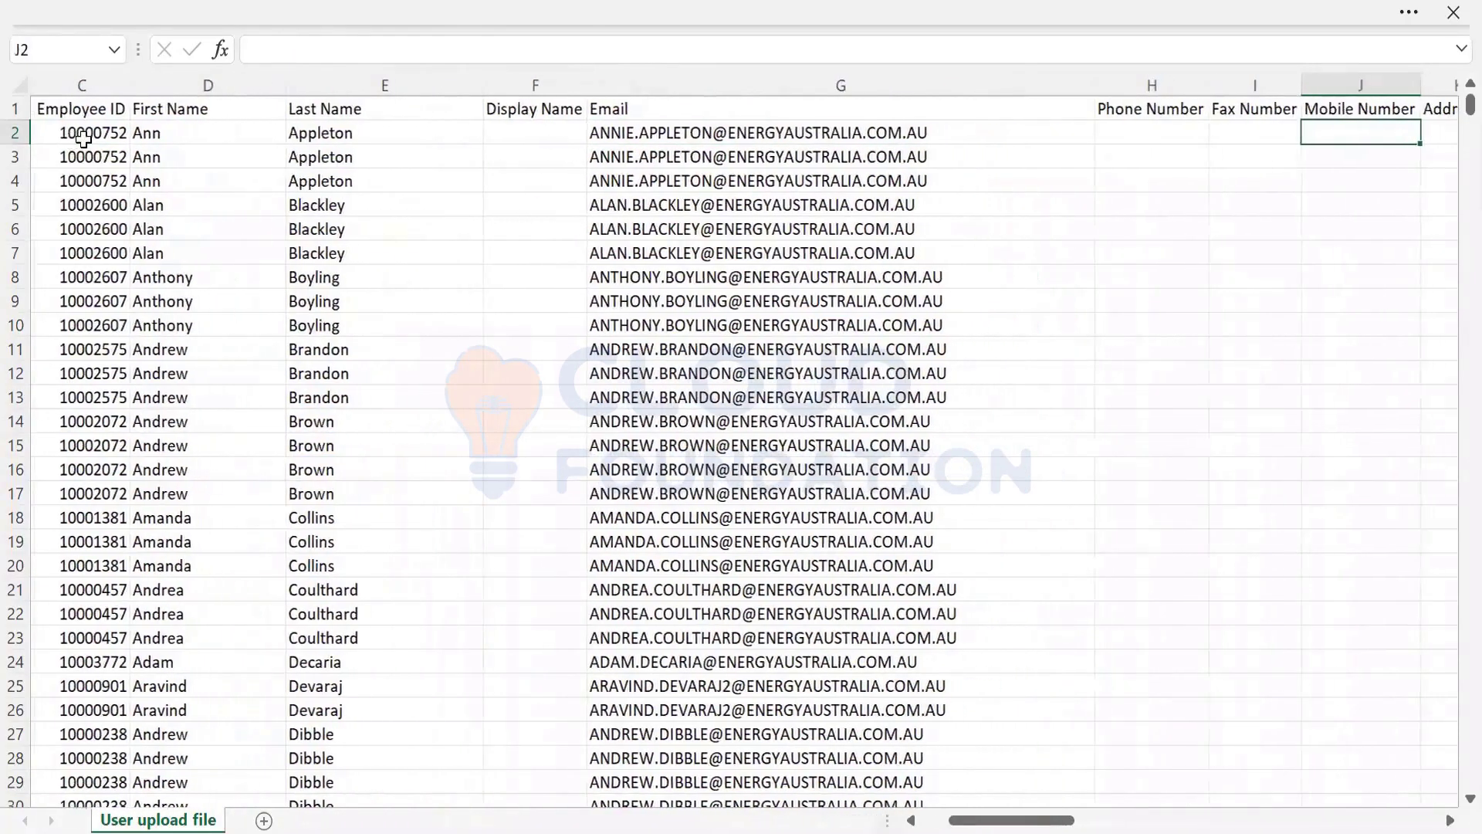
key("Right")
key("Right")
key("Right")
key("Right")
key("Right")
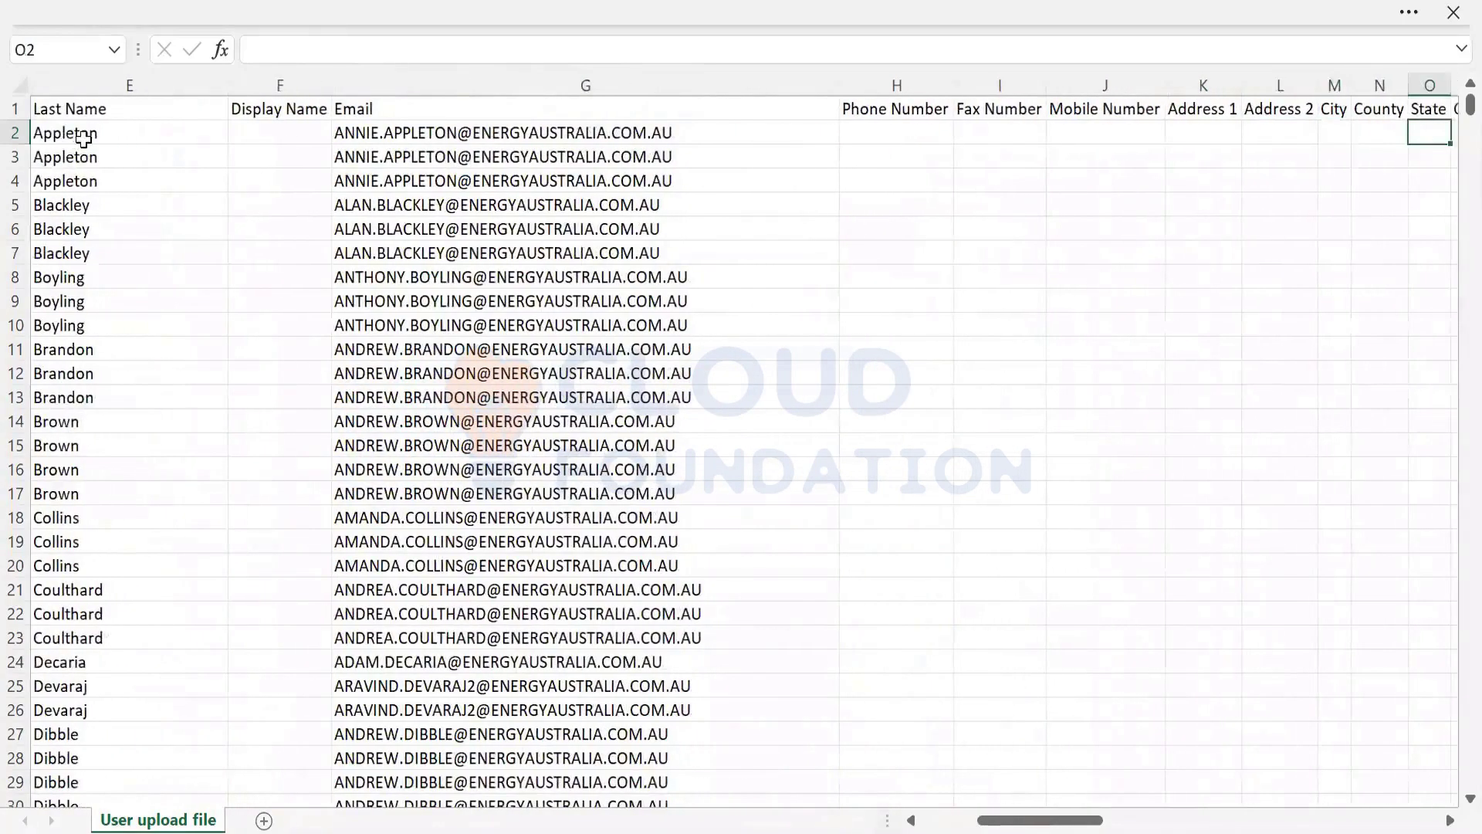
key("Right")
key("Right")
key("Right")
key("Right")
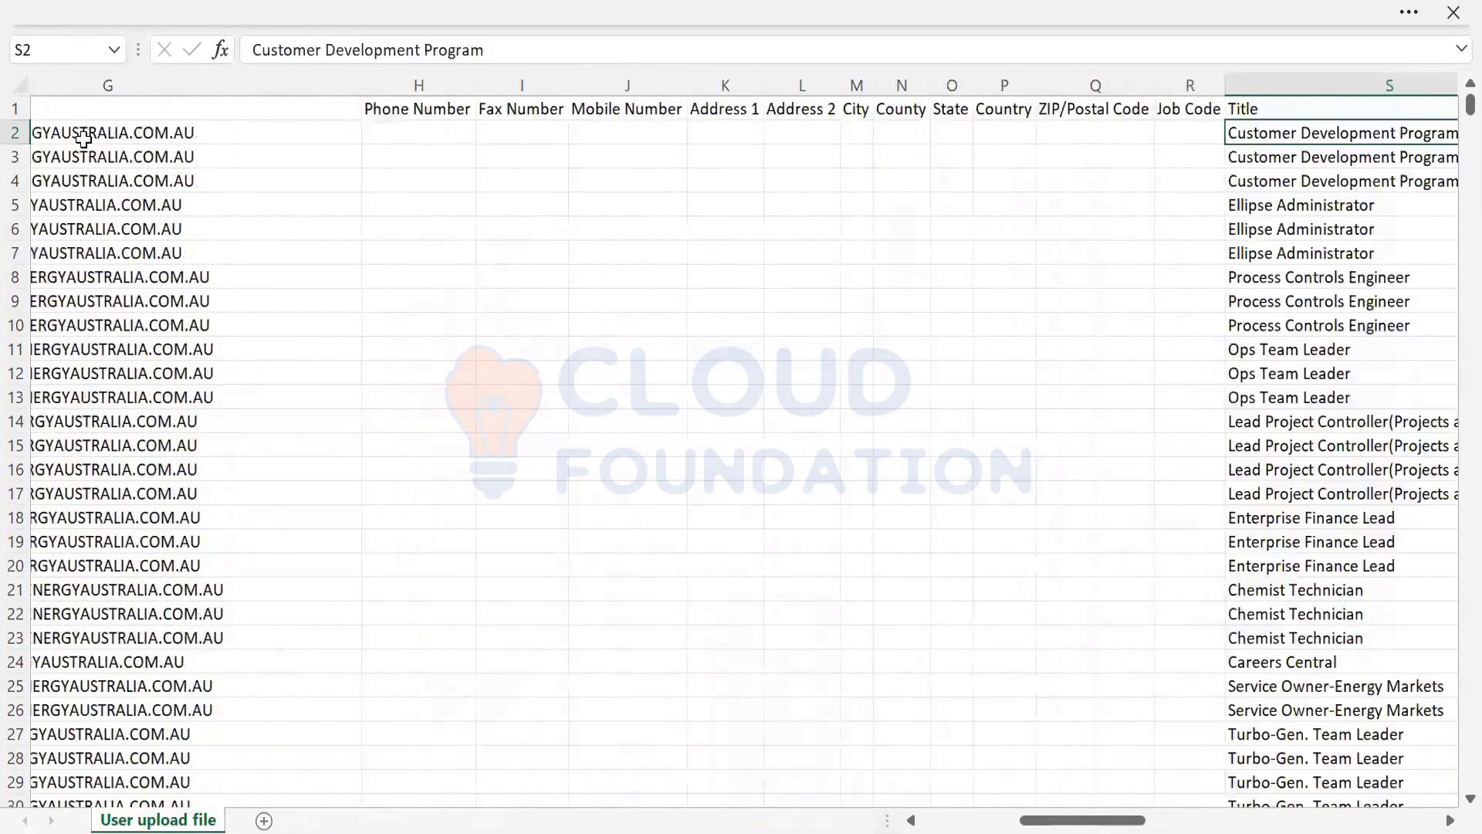
key("Right")
key("Right")
key("Left")
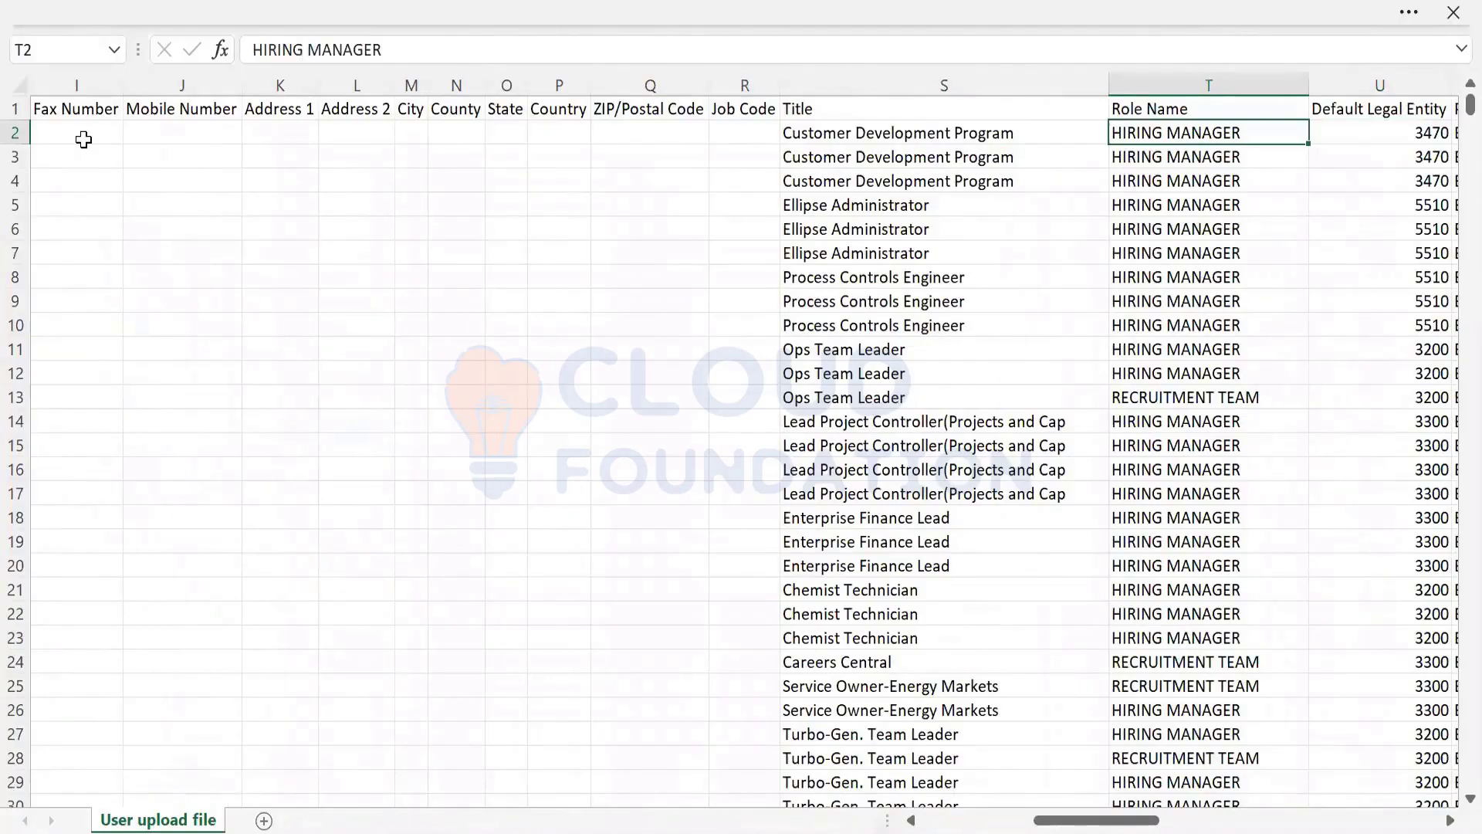
Look down the Role Name column to compare the roles assigned to users, and return to the first record
key("ctrl+shift+Down")
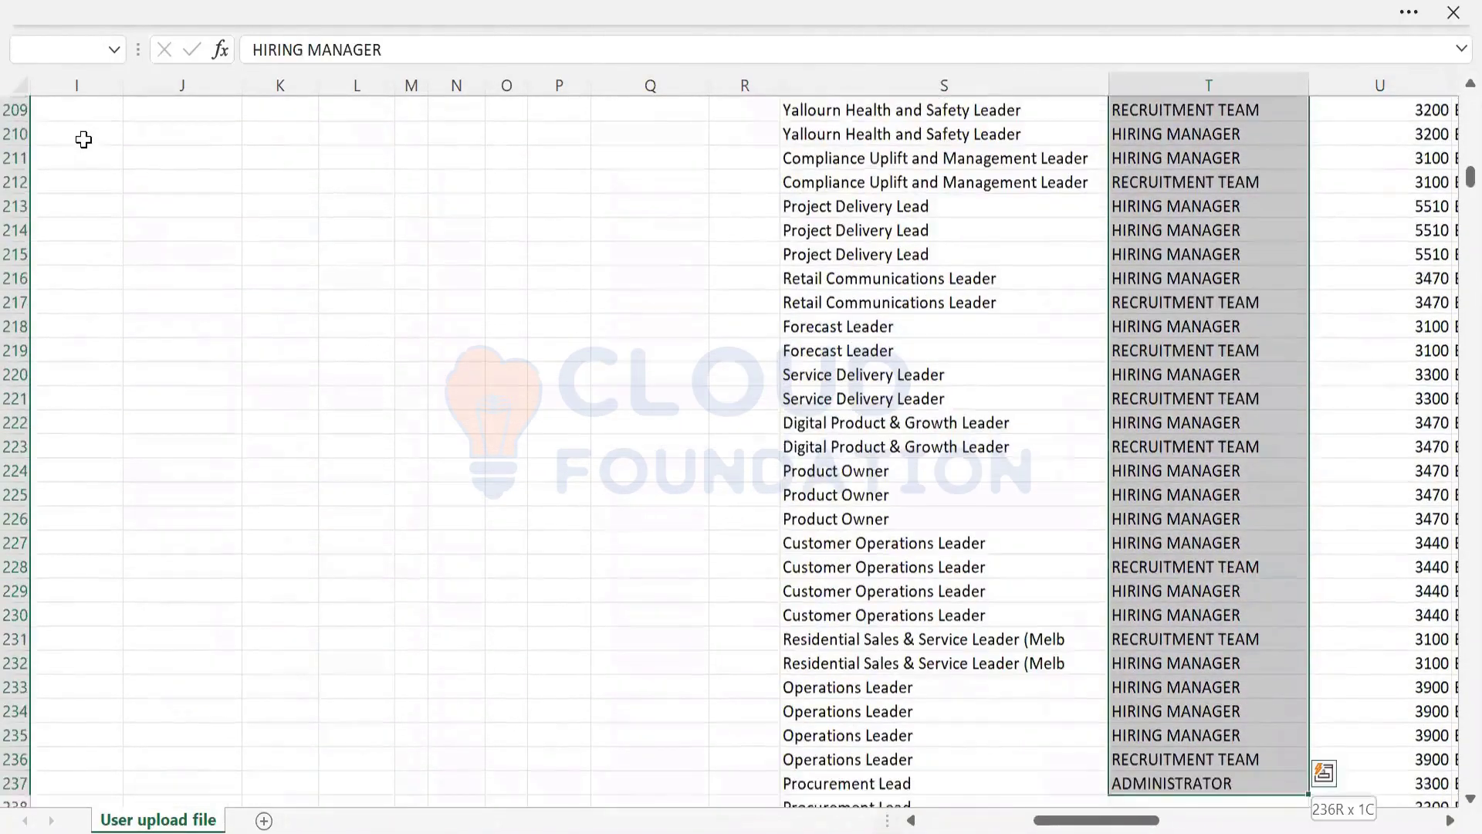
key("ctrl+Up")
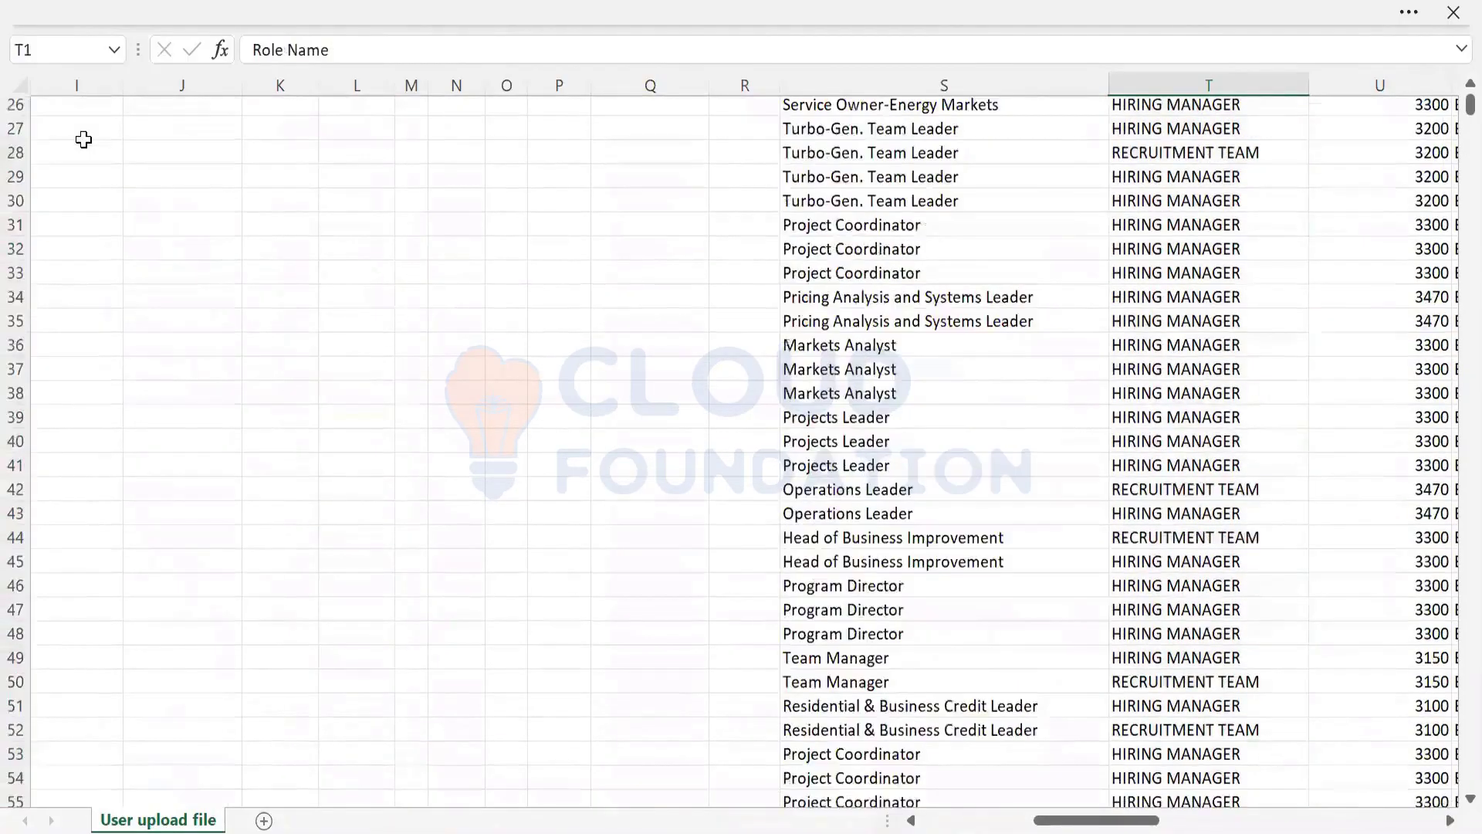
key("Down")
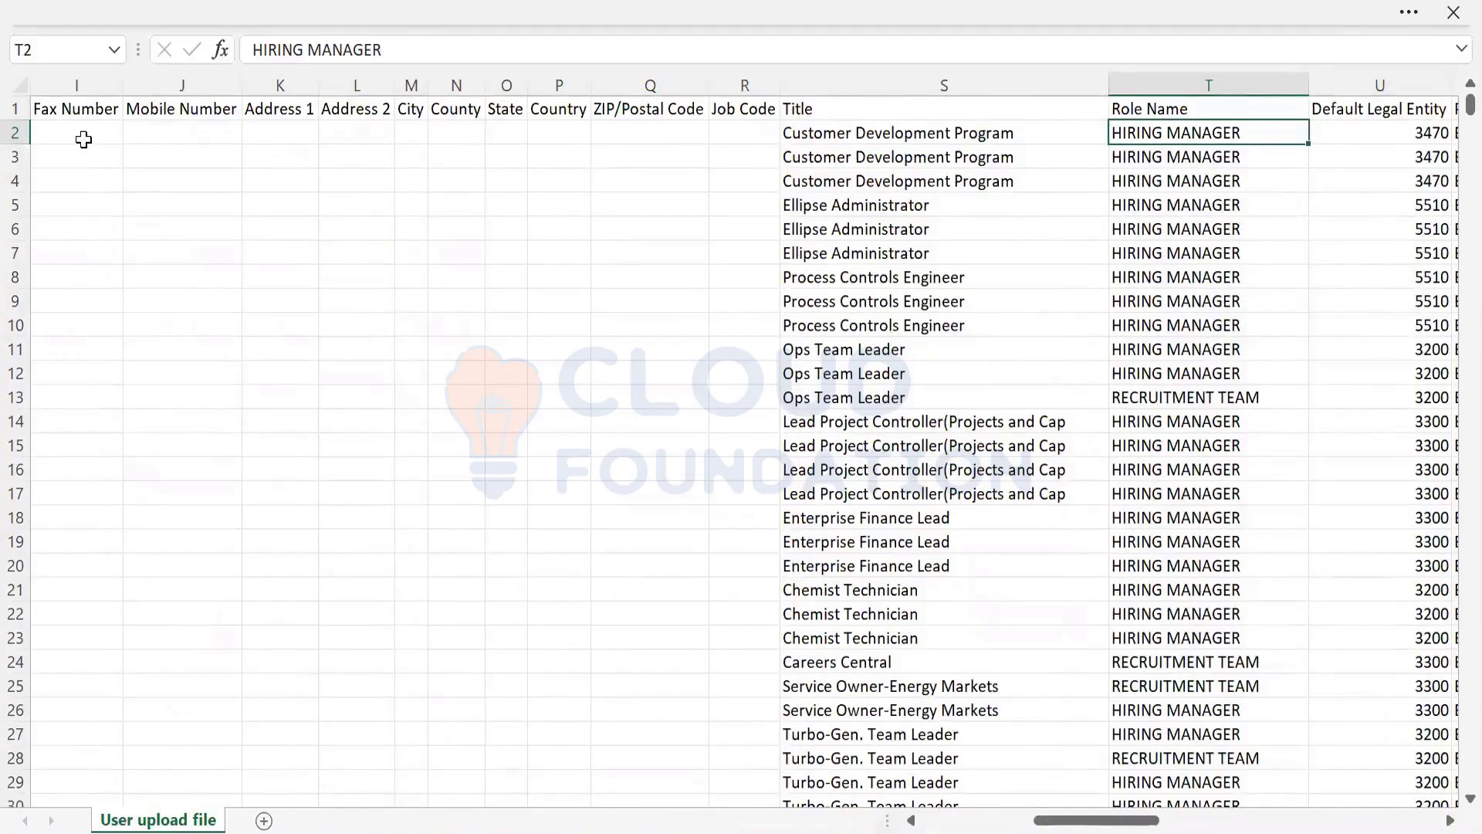
Review the first record's Default Legal Entity, Primary Business Unit and Primary Supervisor Username, continuing through the calendar and notification fields
key("Right")
key("Right")
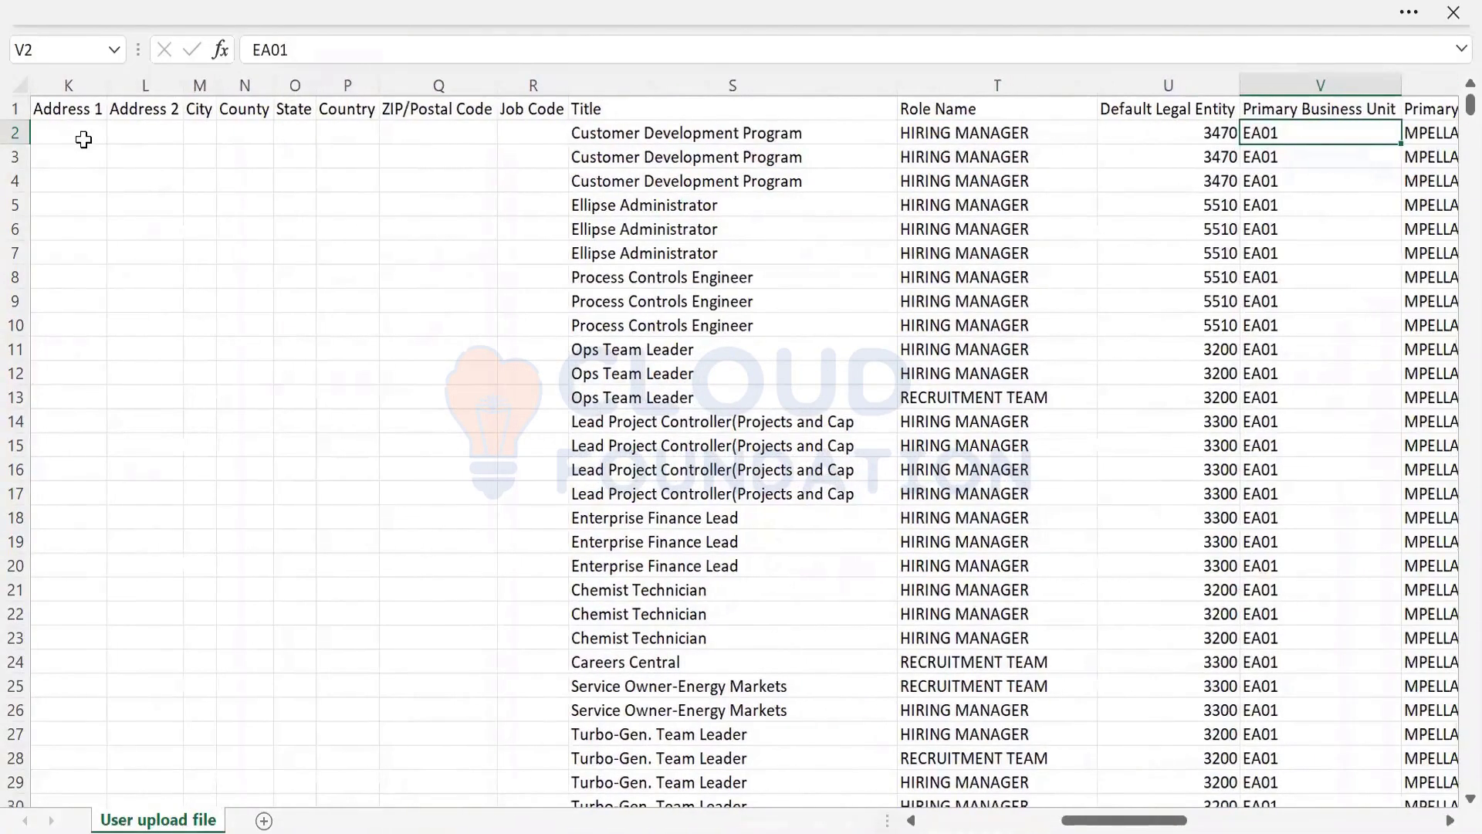
key("Right")
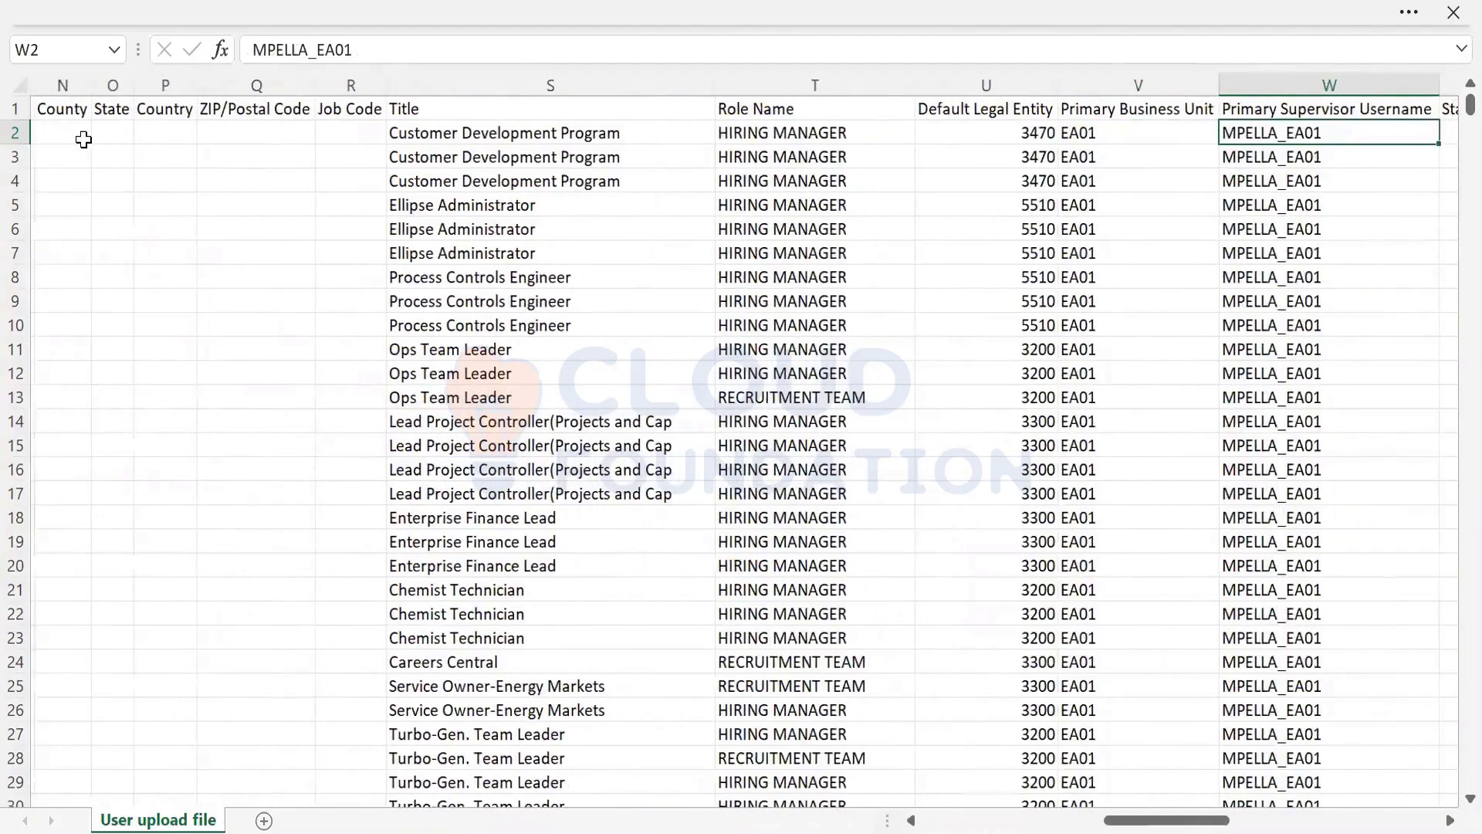
key("Right")
key("Right")
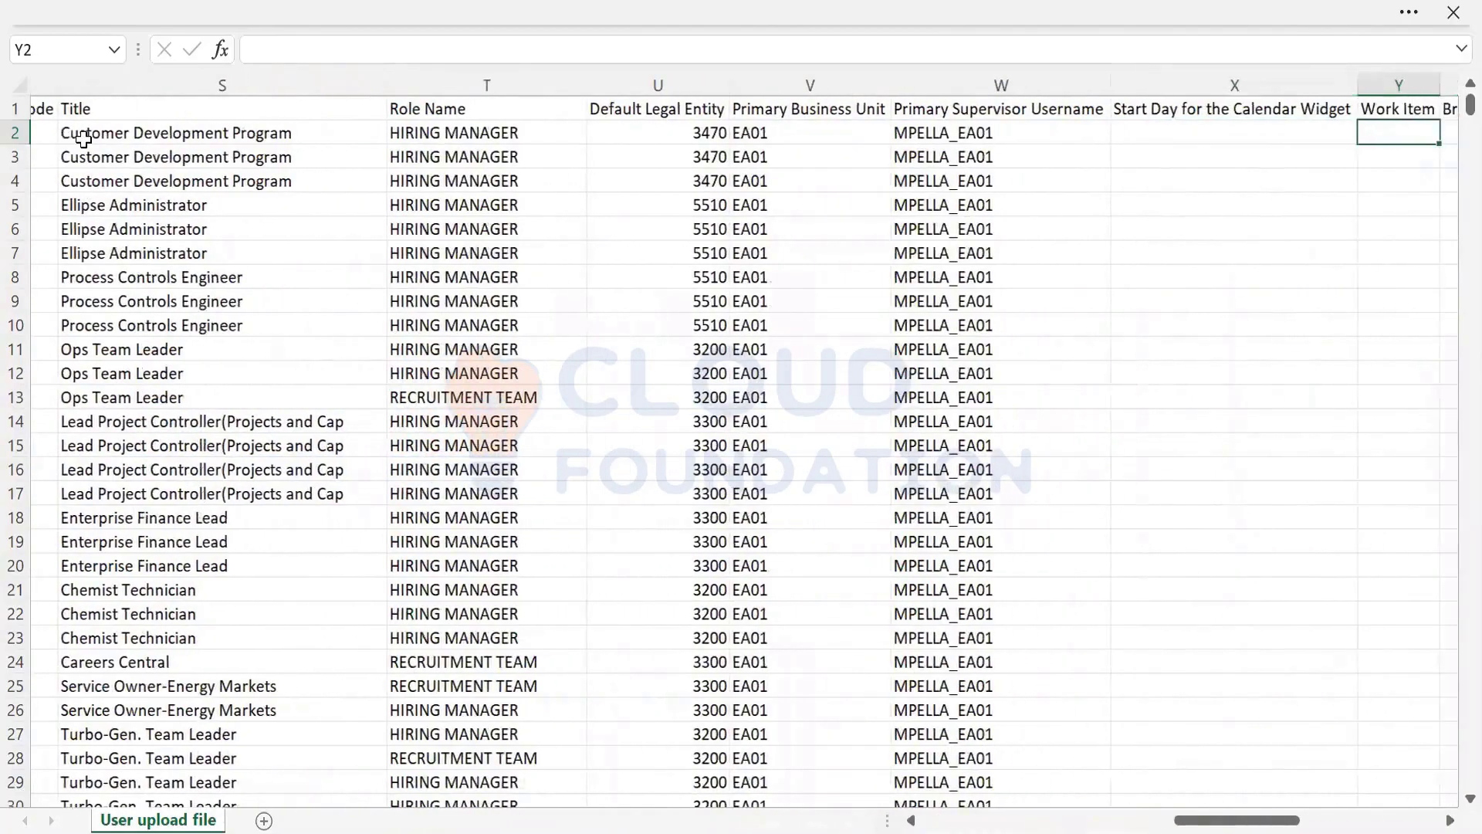
key("Right")
key("Right")
key("Right")
key("Right")
key("Right")
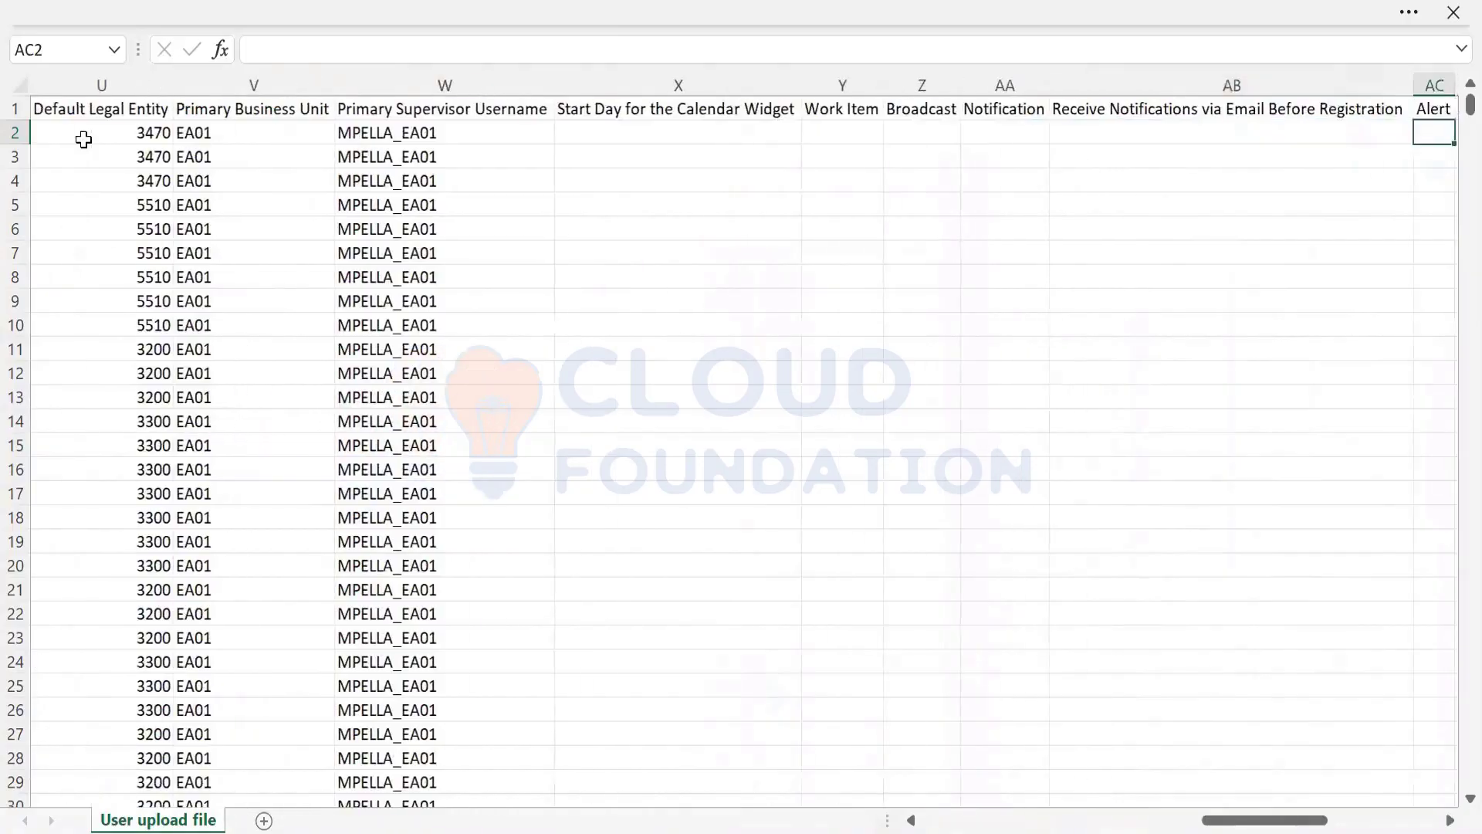
Check the Login Type, Default Cost Centre, Default Site, coordinator and access columns through to Site Access and Legal Entities
key("Right")
key("Right")
key("Right")
key("Right")
key("Right")
key("Right")
key("Right")
key("Right")
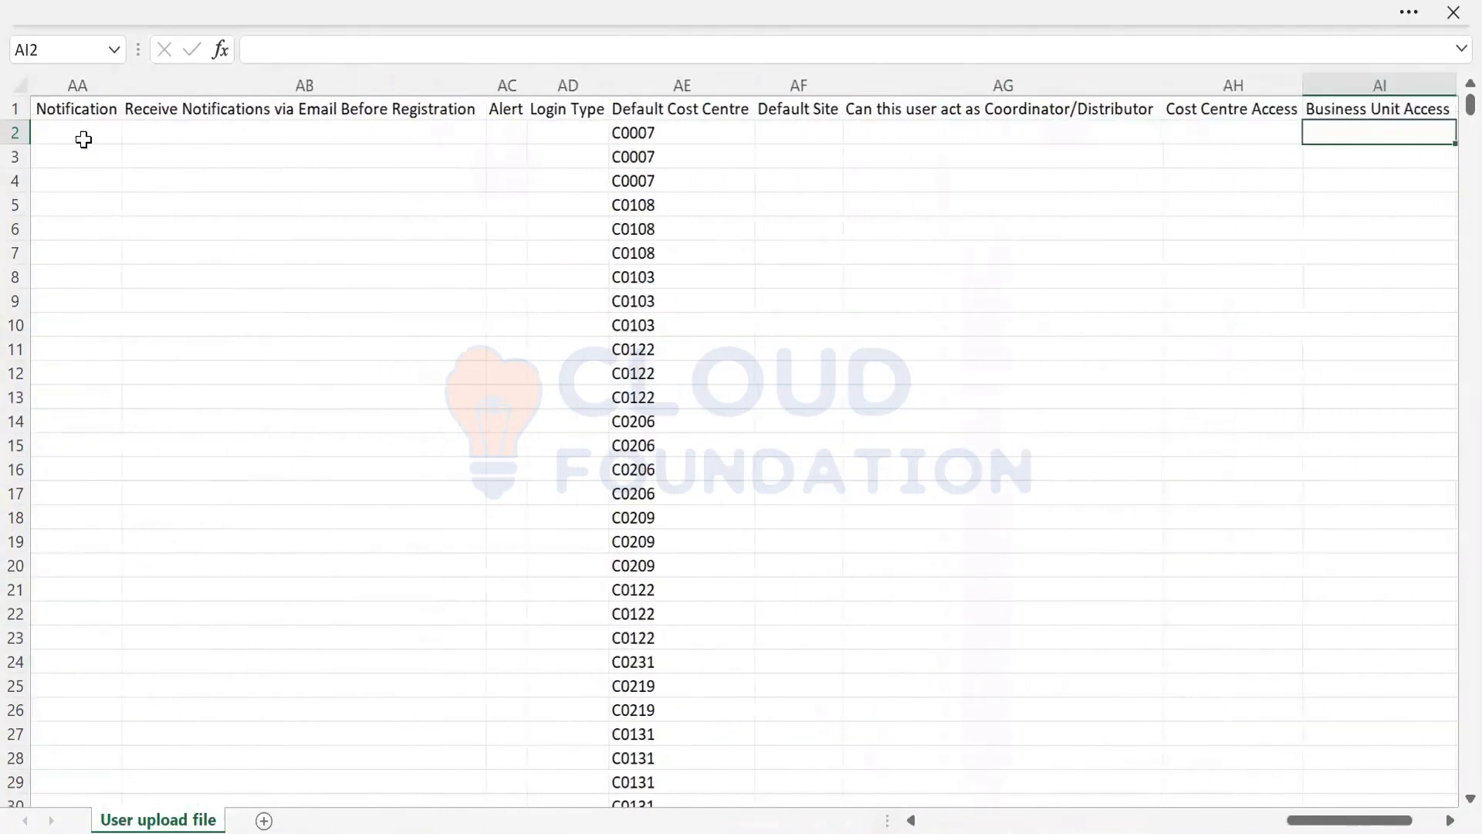
key("Left")
key("Left")
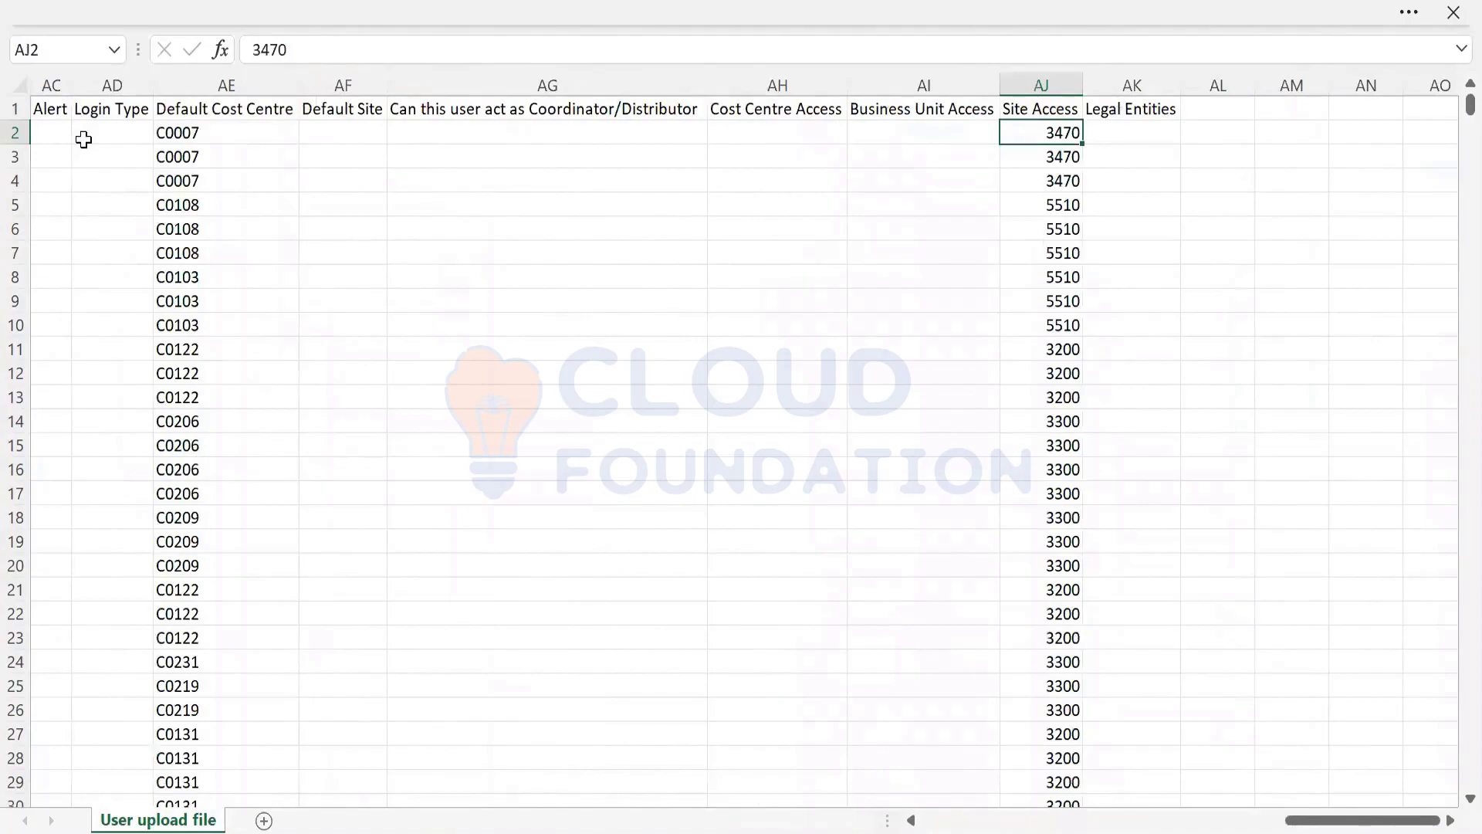
Move back across all the columns of the first record to its Username field
key("Left")
key("Left")
key("Left")
key("Left")
key("Left")
key("Left")
key("Left")
key("Left")
key("Left")
key("Left")
key("Left")
key("Left")
key("Left")
key("Left")
key("Left")
key("Left")
key("Left")
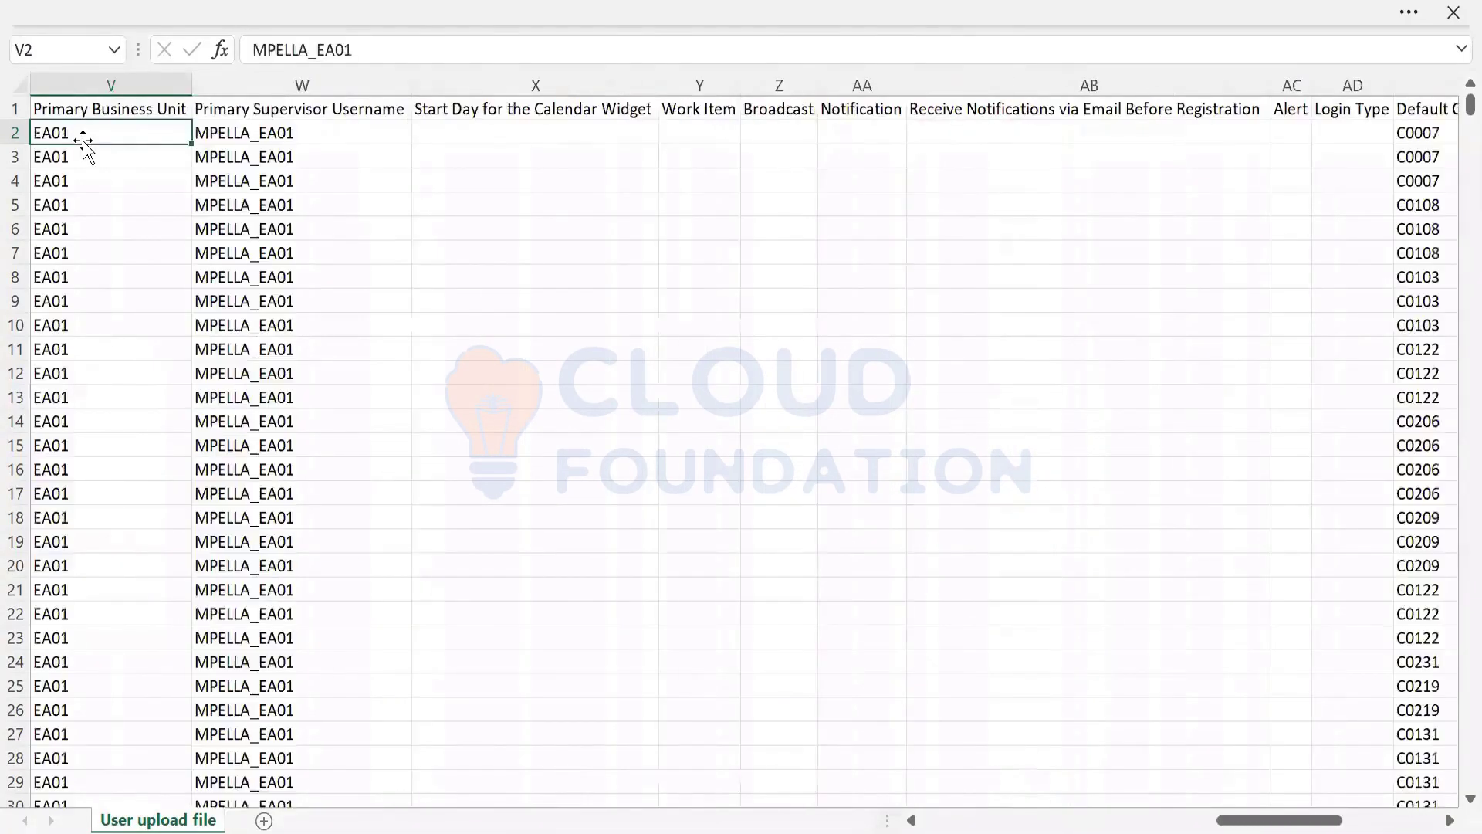
key("Left")
key("Left")
key("Left")
key("Left")
key("Left")
key("Left")
key("Left")
key("Left")
key("Left")
key("Left")
key("Left")
key("Left")
key("Left")
key("Left")
key("Left")
key("Left")
key("Left")
key("Left")
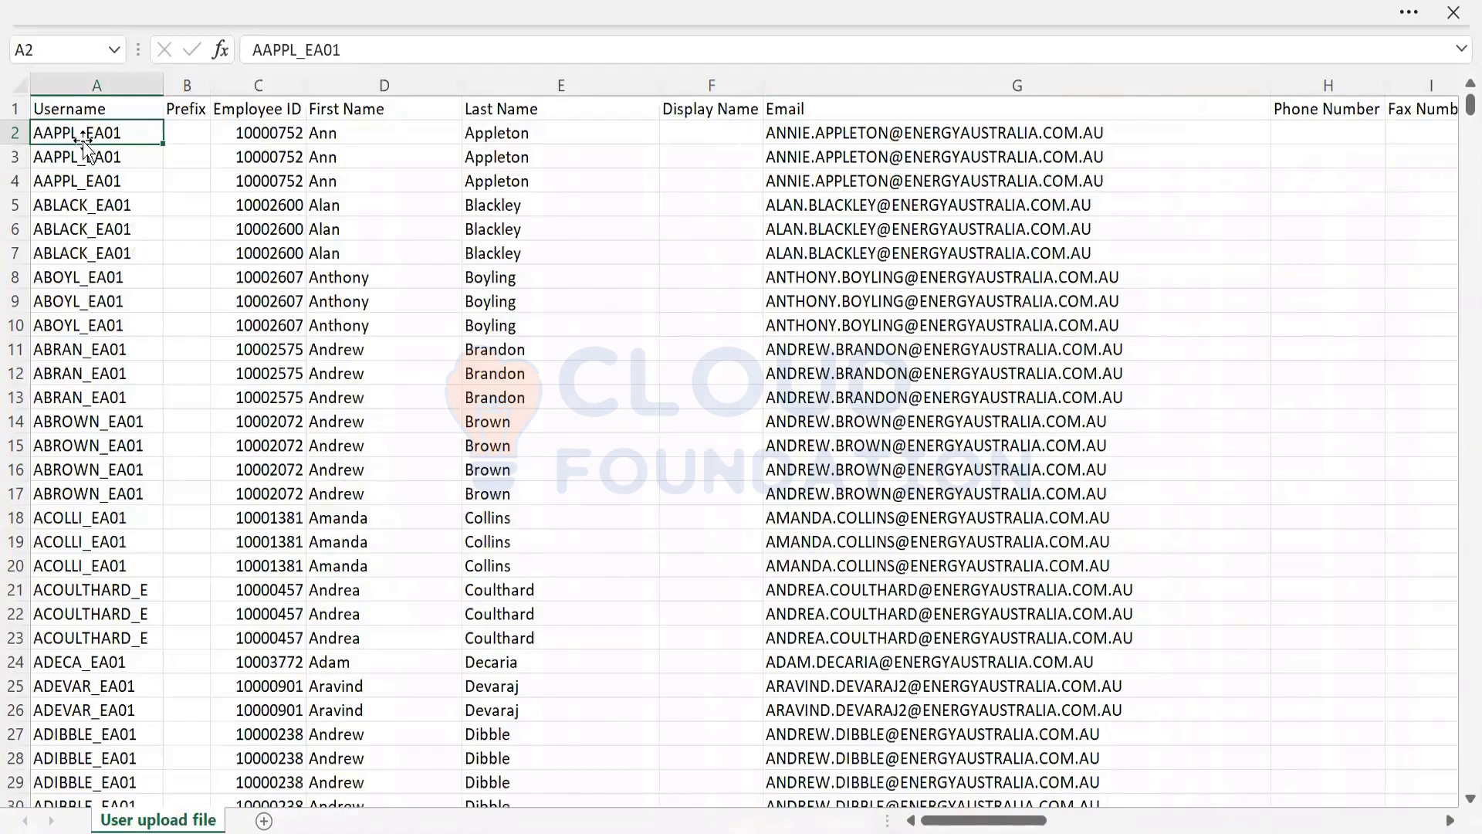
Switch to Fieldglass and run a global search for the first record's username
key("alt+Tab")
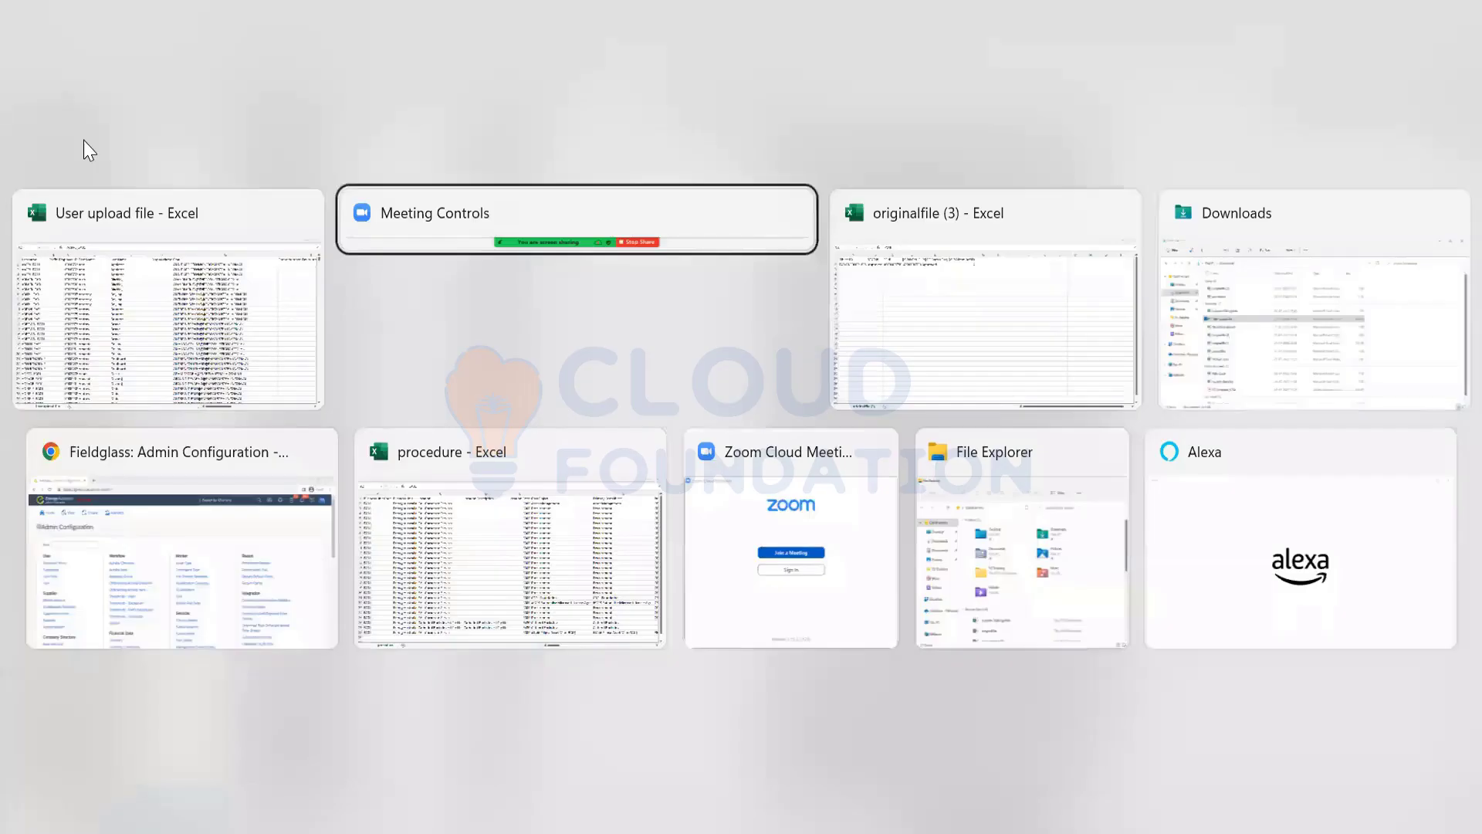
key("Tab")
key("Tab")
key("Tab")
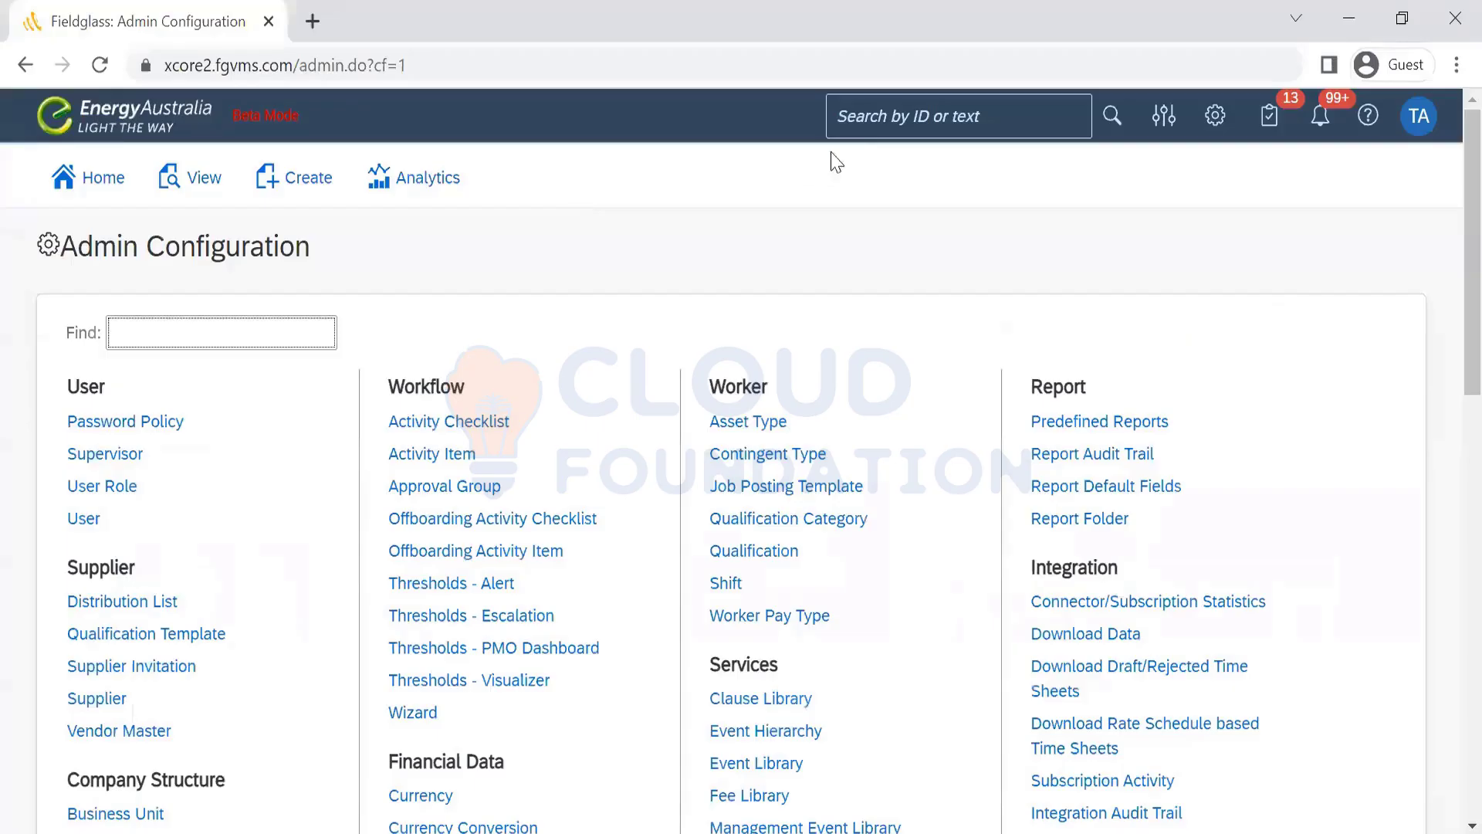
left_click(888, 123)
type("AAPPL_EA01")
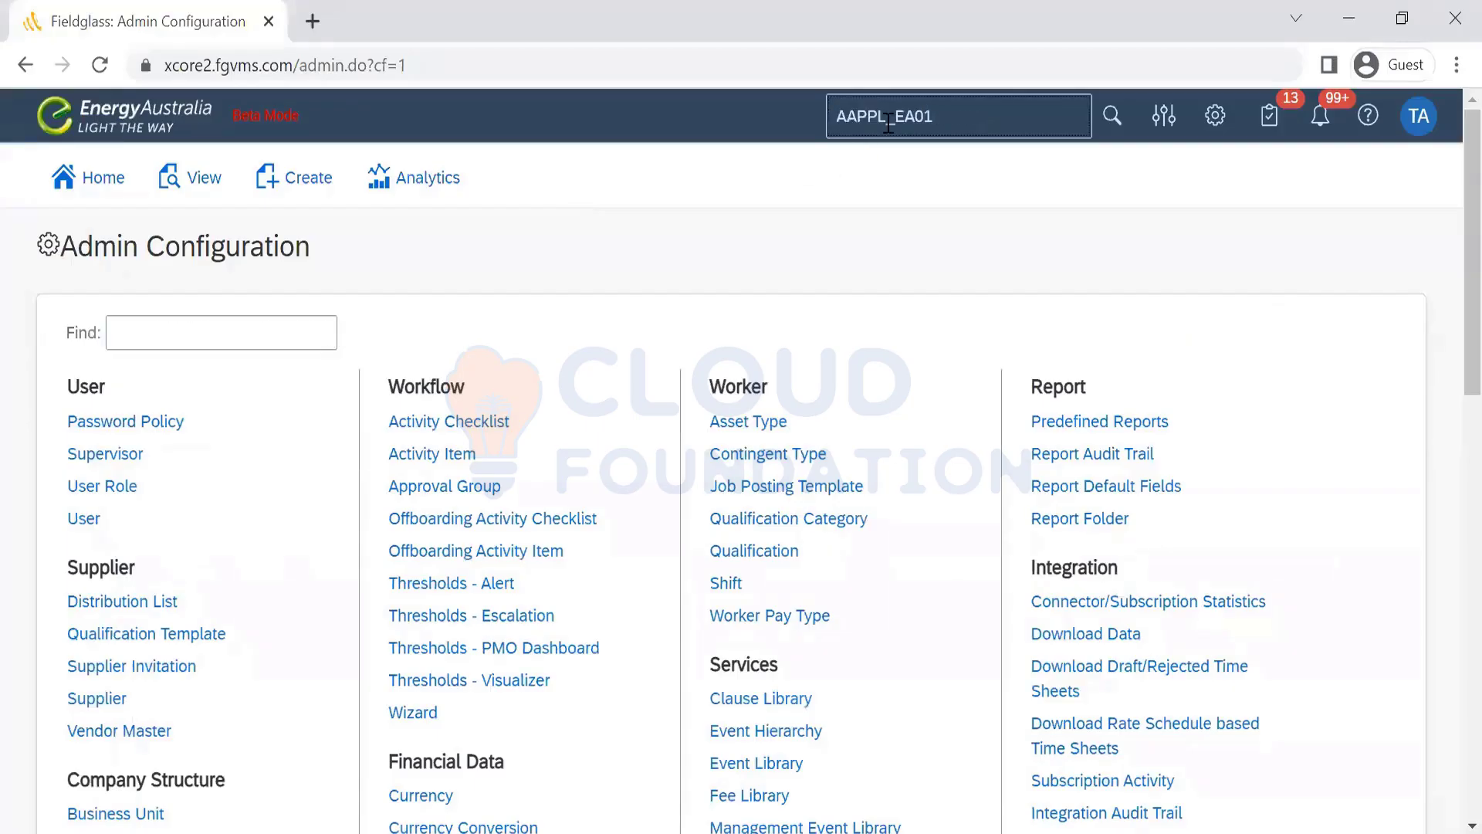
key("Return")
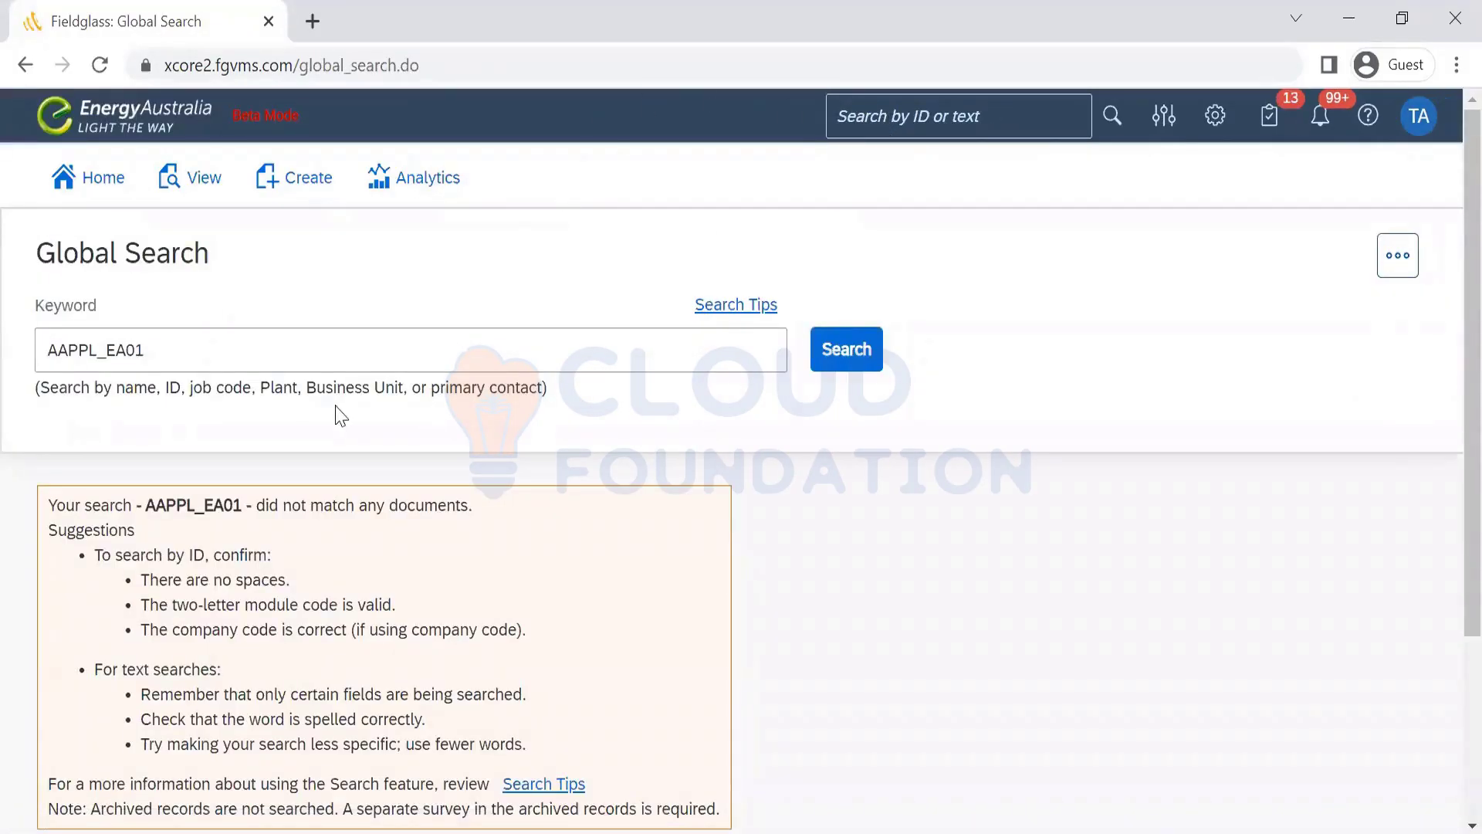
Shorten the search keyword to the part of the username before the underscore and search again
left_click(267, 369)
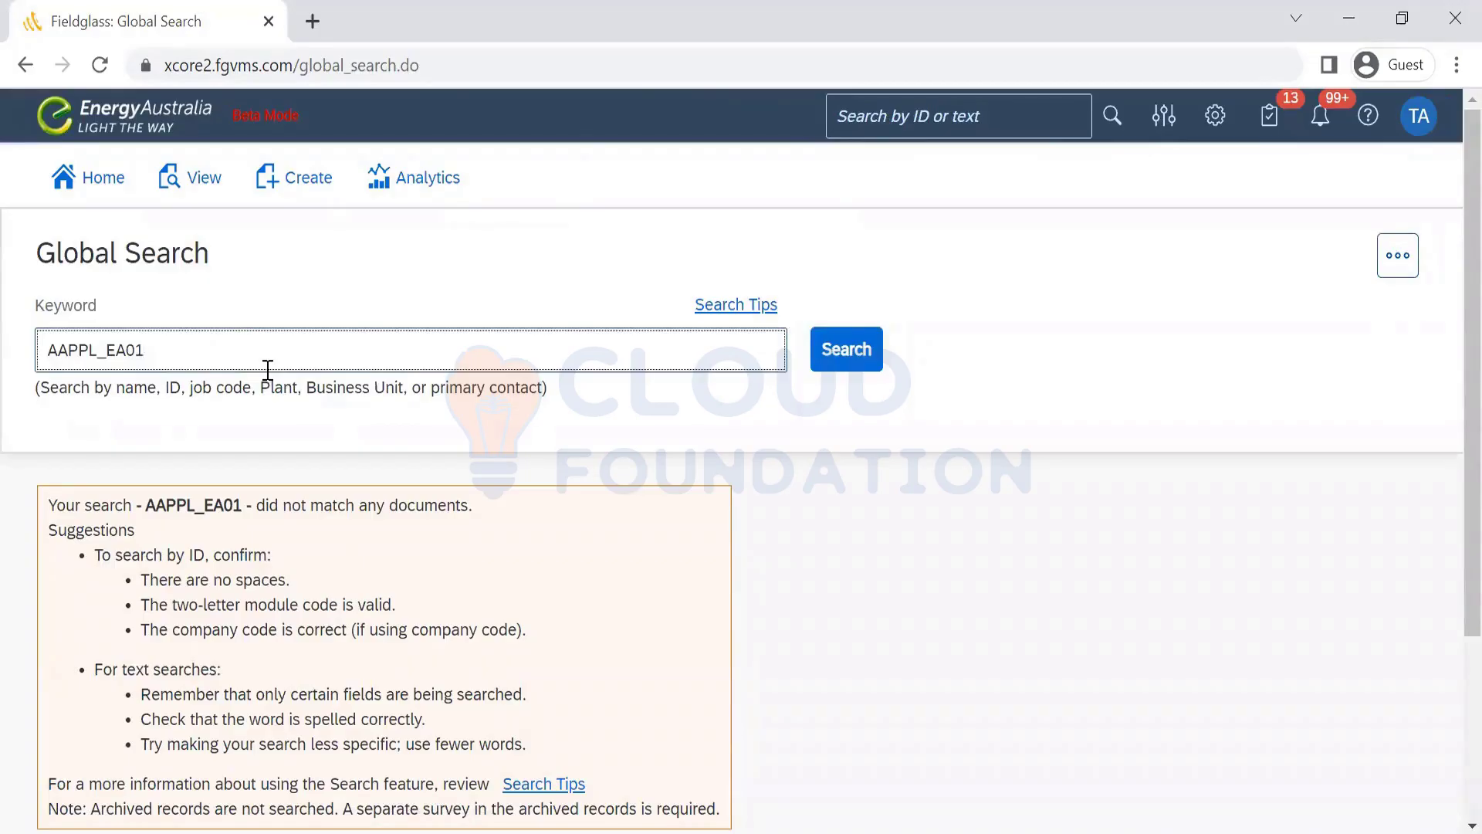
key("BackSpace")
key("BackSpace")
key("BackSpace")
key("BackSpace")
key("BackSpace")
key("Return")
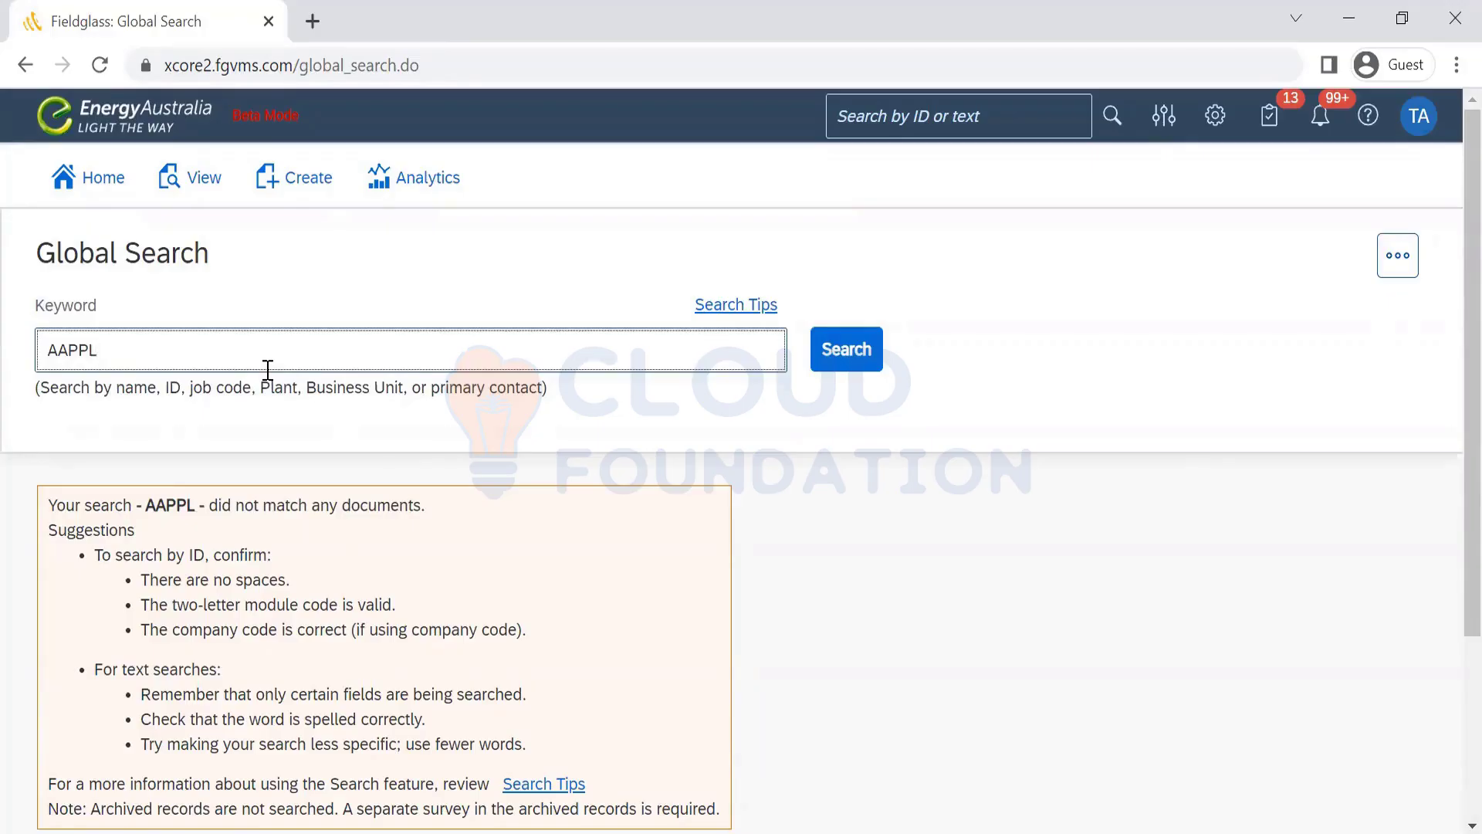
Return to the user upload file and copy the first and last name of the user in row 8
key("alt+Tab")
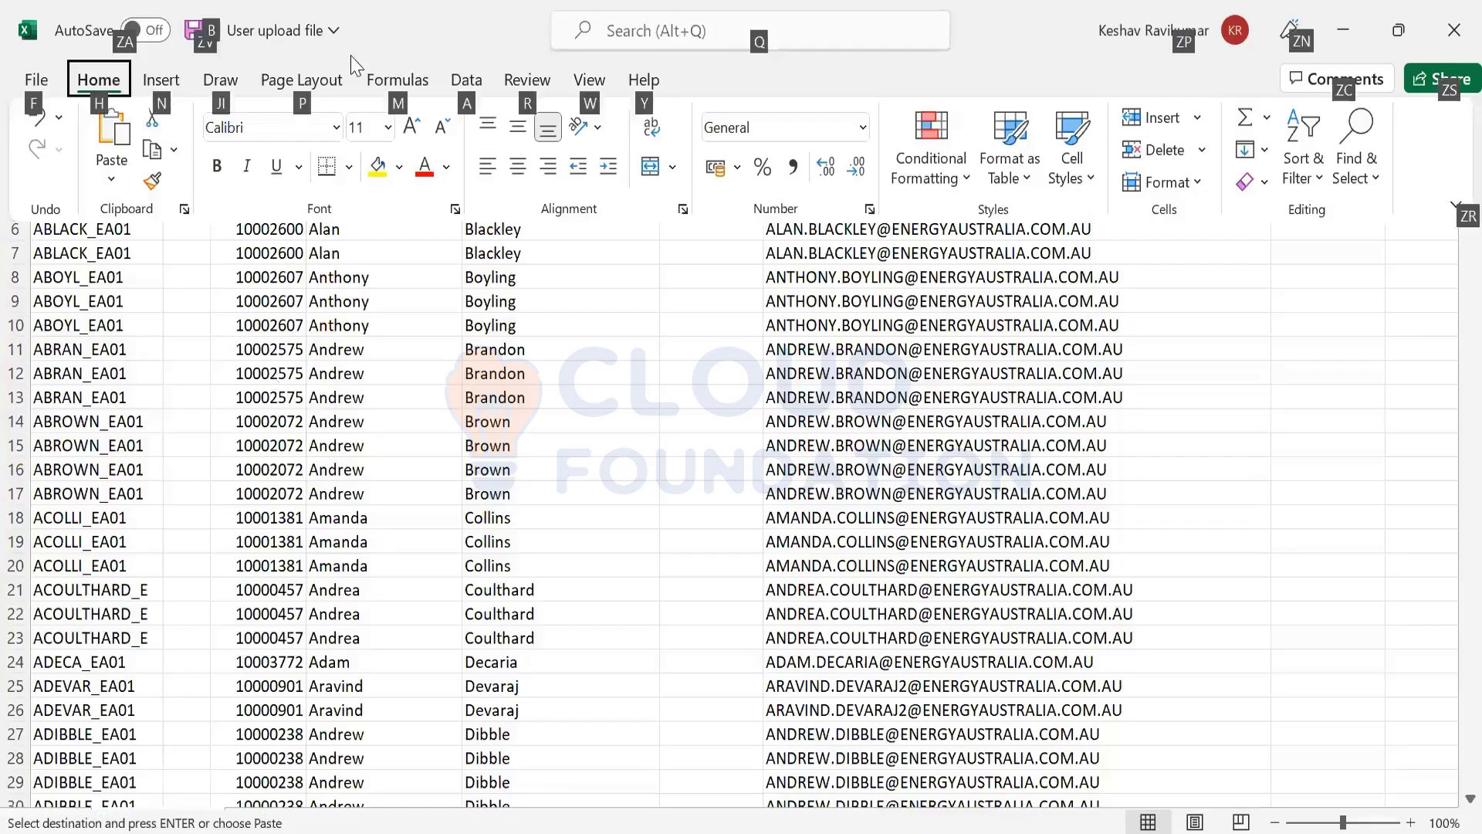
key("ctrl+shift+F1")
left_click(385, 267)
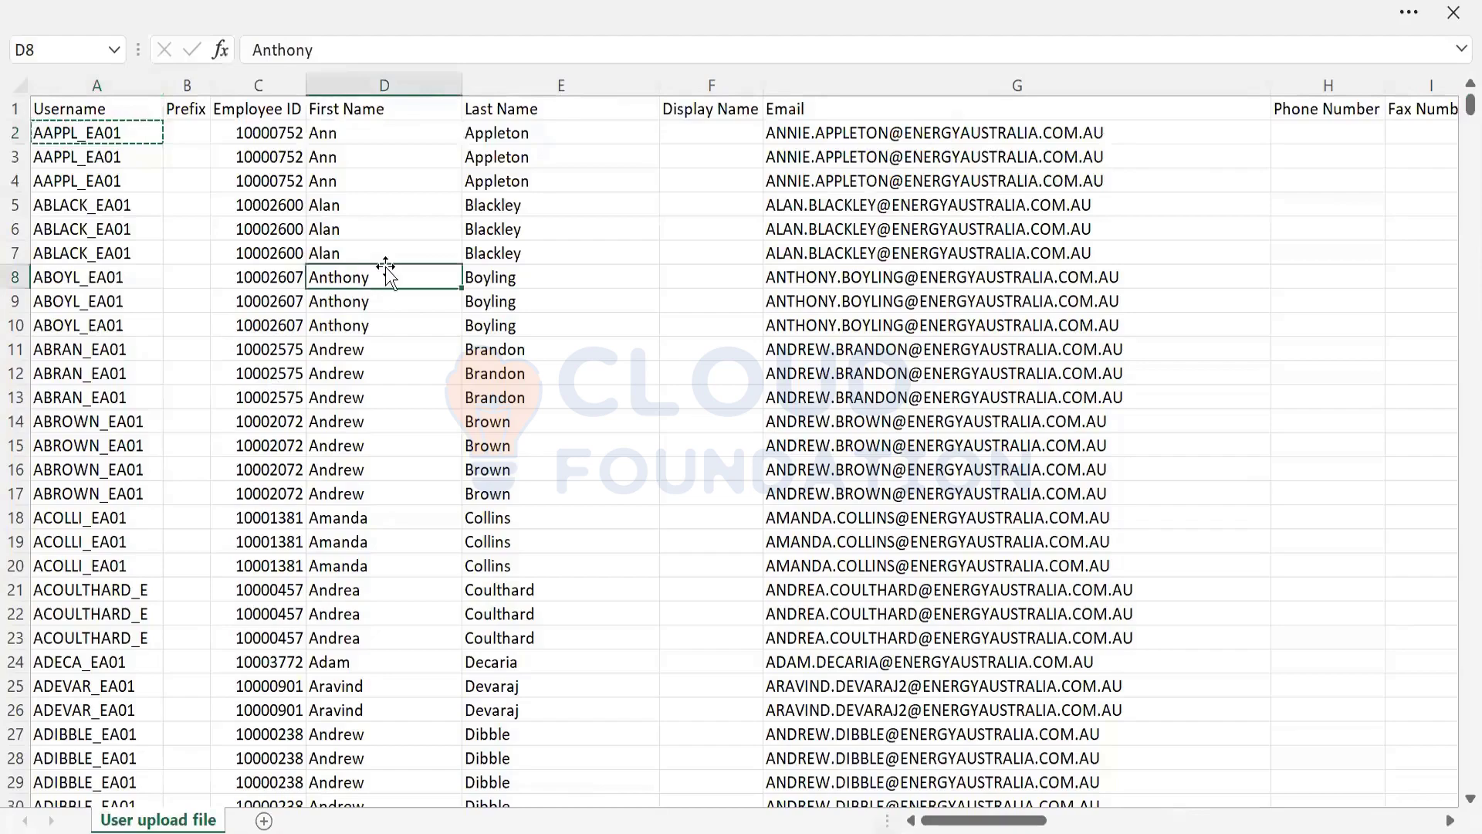
key("shift+Down")
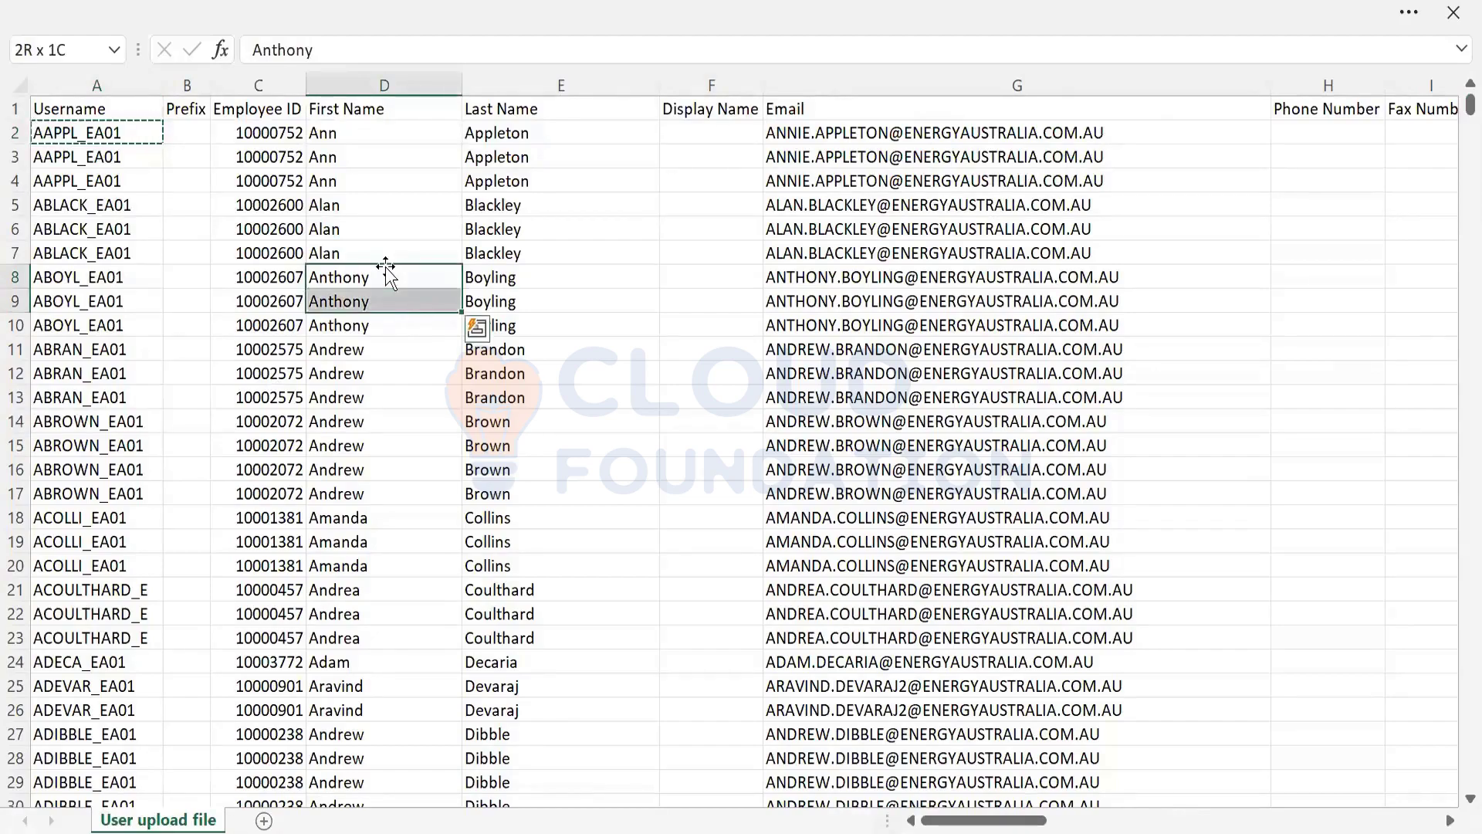
key("shift+Right")
key("ctrl+c")
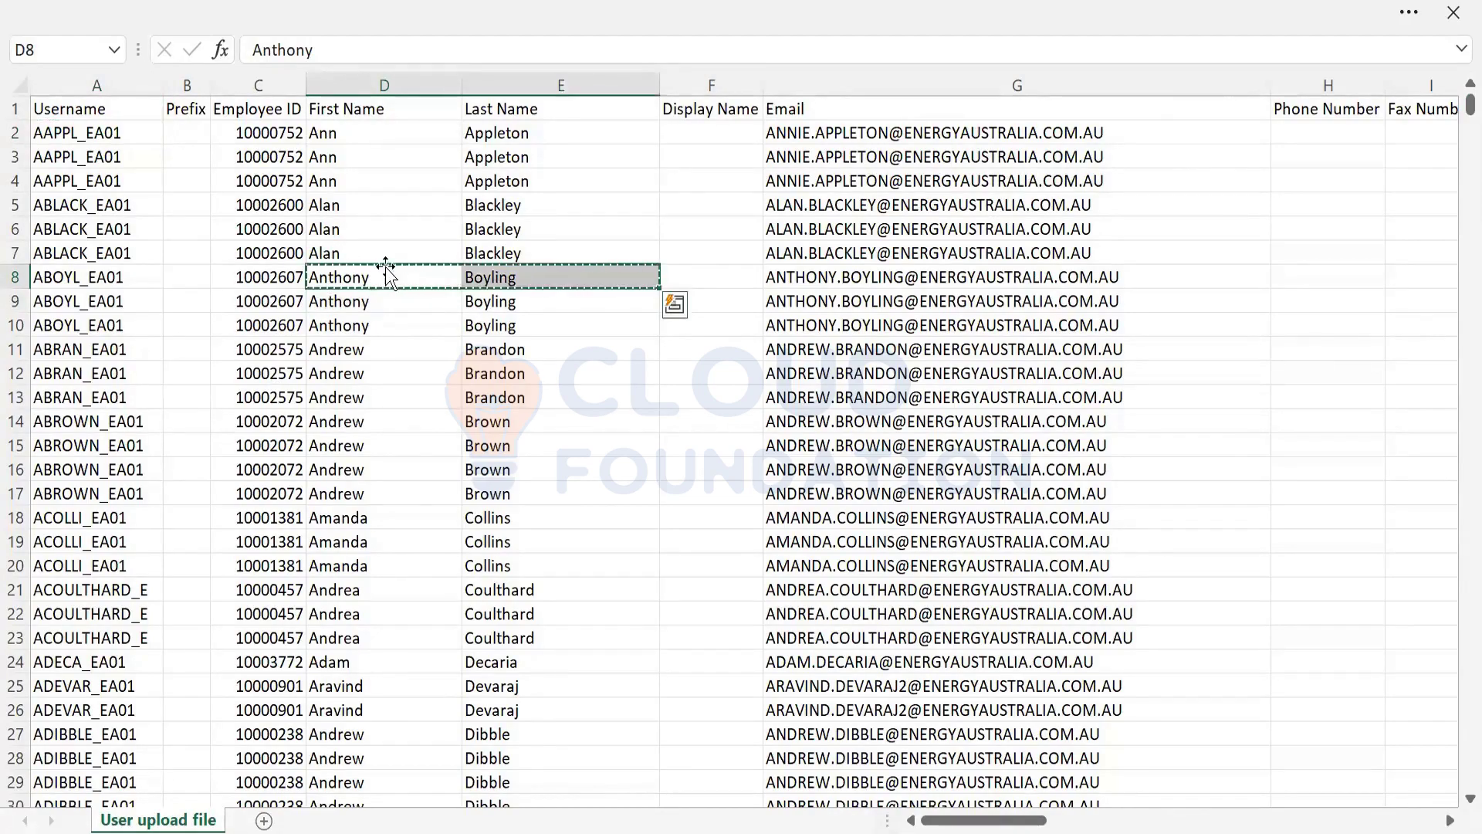
Replace the Fieldglass search keyword with the copied full name, separated by a comma, and run the search
key("alt+Tab")
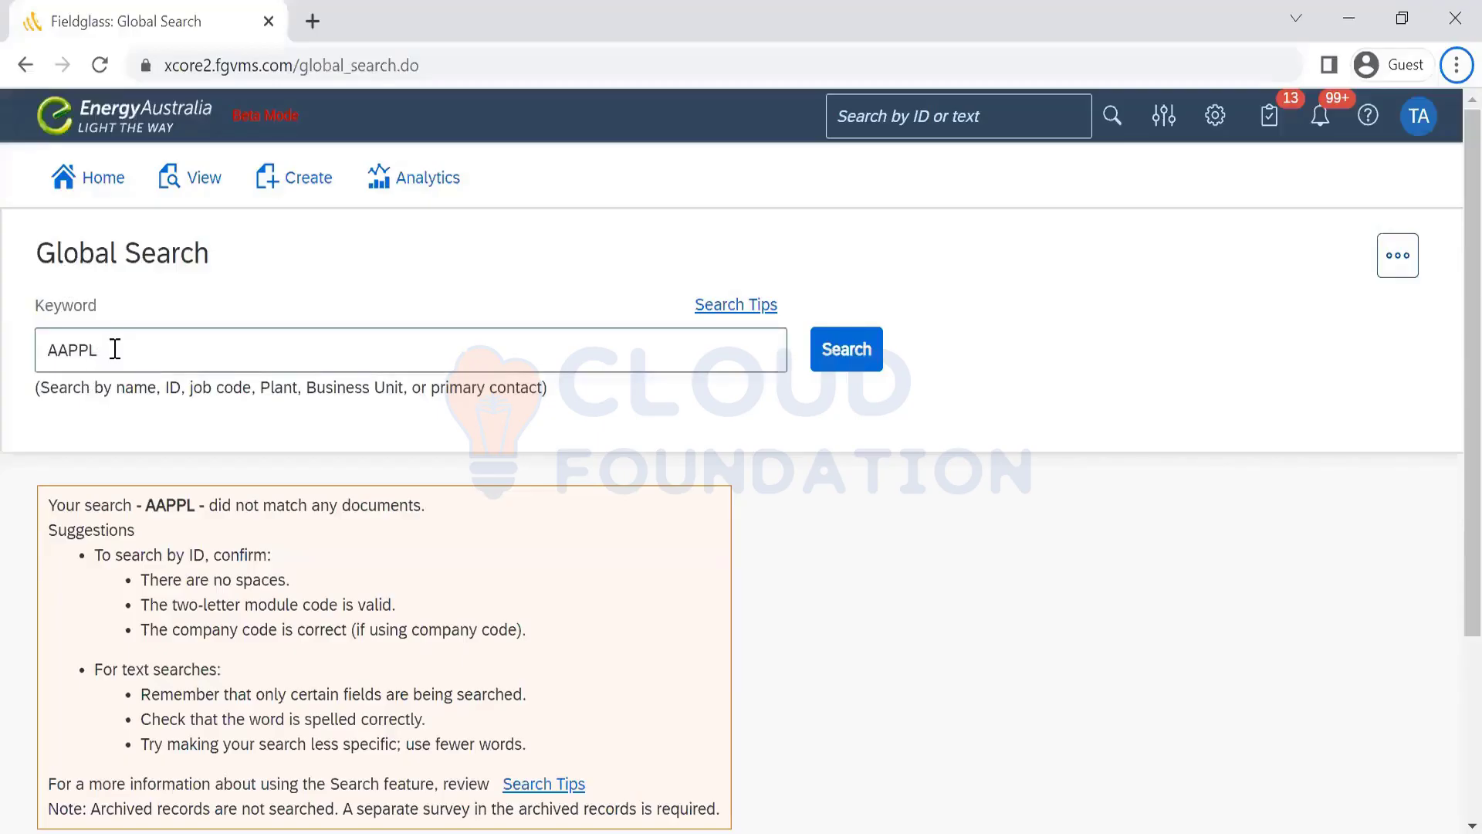
left_click(115, 349)
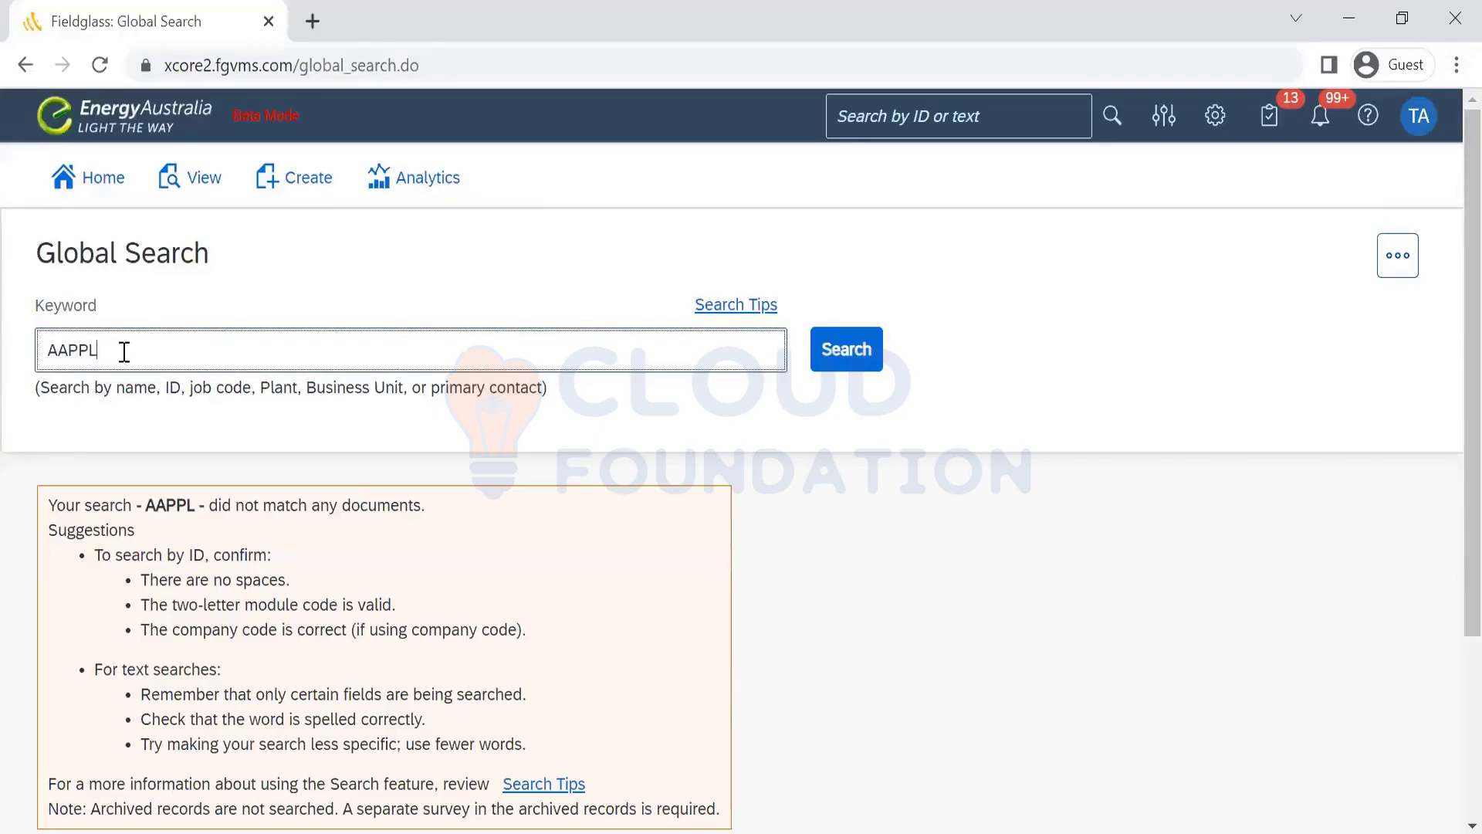
key("BackSpace")
key("BackSpace")
key("BackSpace")
key("BackSpace")
key("BackSpace")
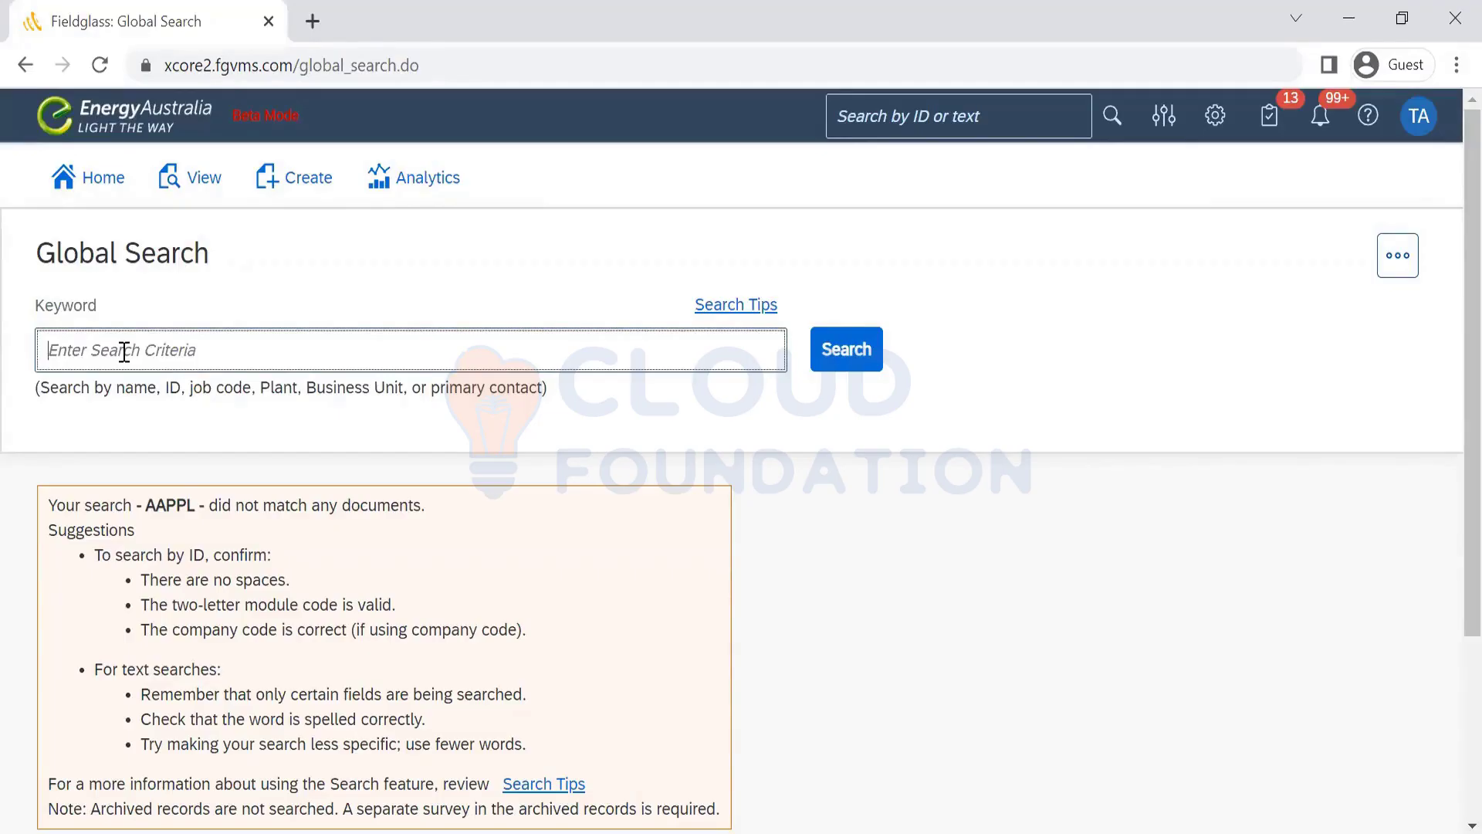
key("ctrl+v")
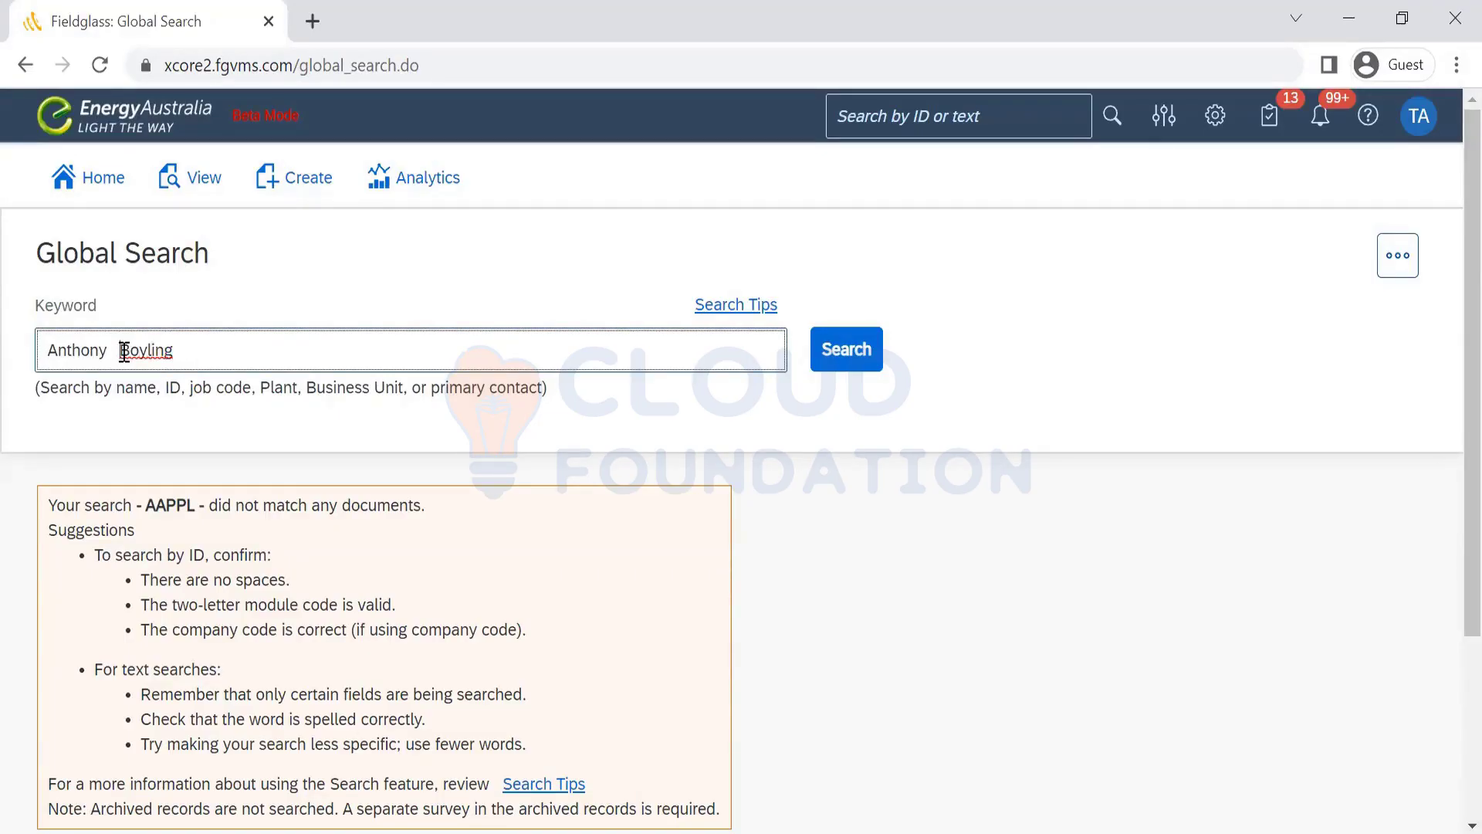
left_click(123, 352)
key("BackSpace")
key("BackSpace")
type(",")
key("Return")
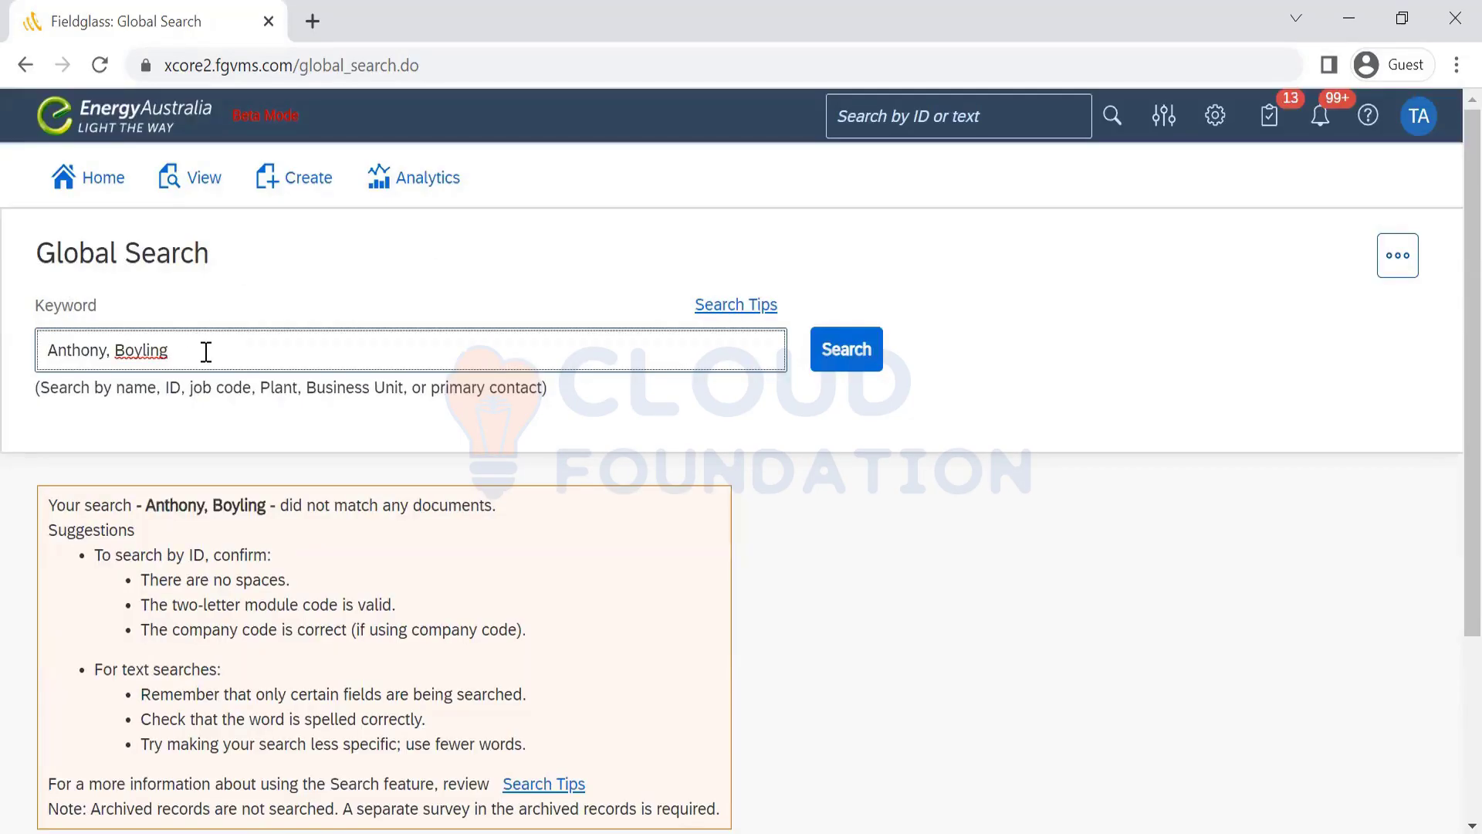
Switch back to the user upload file and go to the first empty row below the last user record
key("alt+Tab")
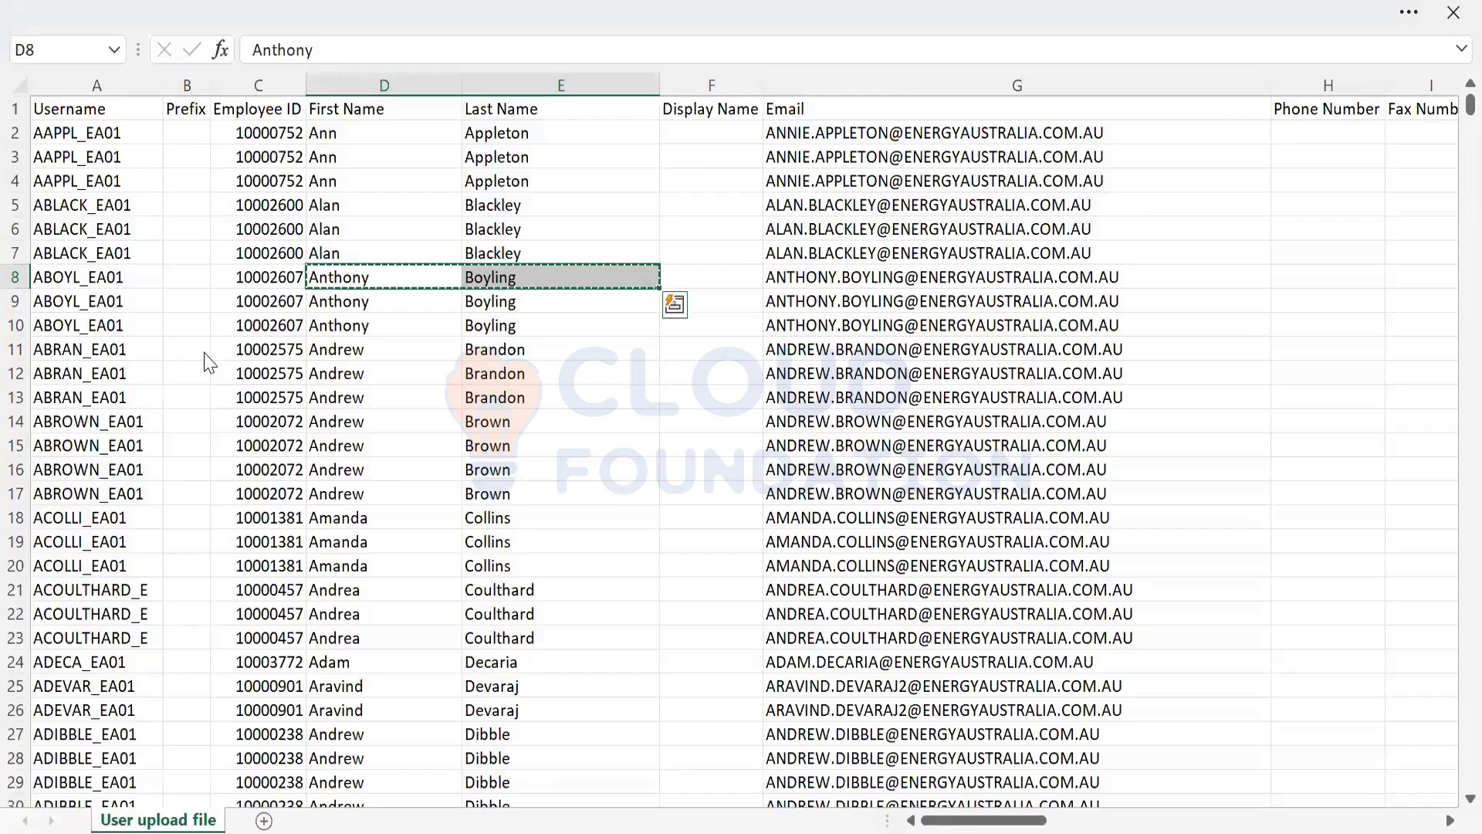
key("alt")
key("Escape")
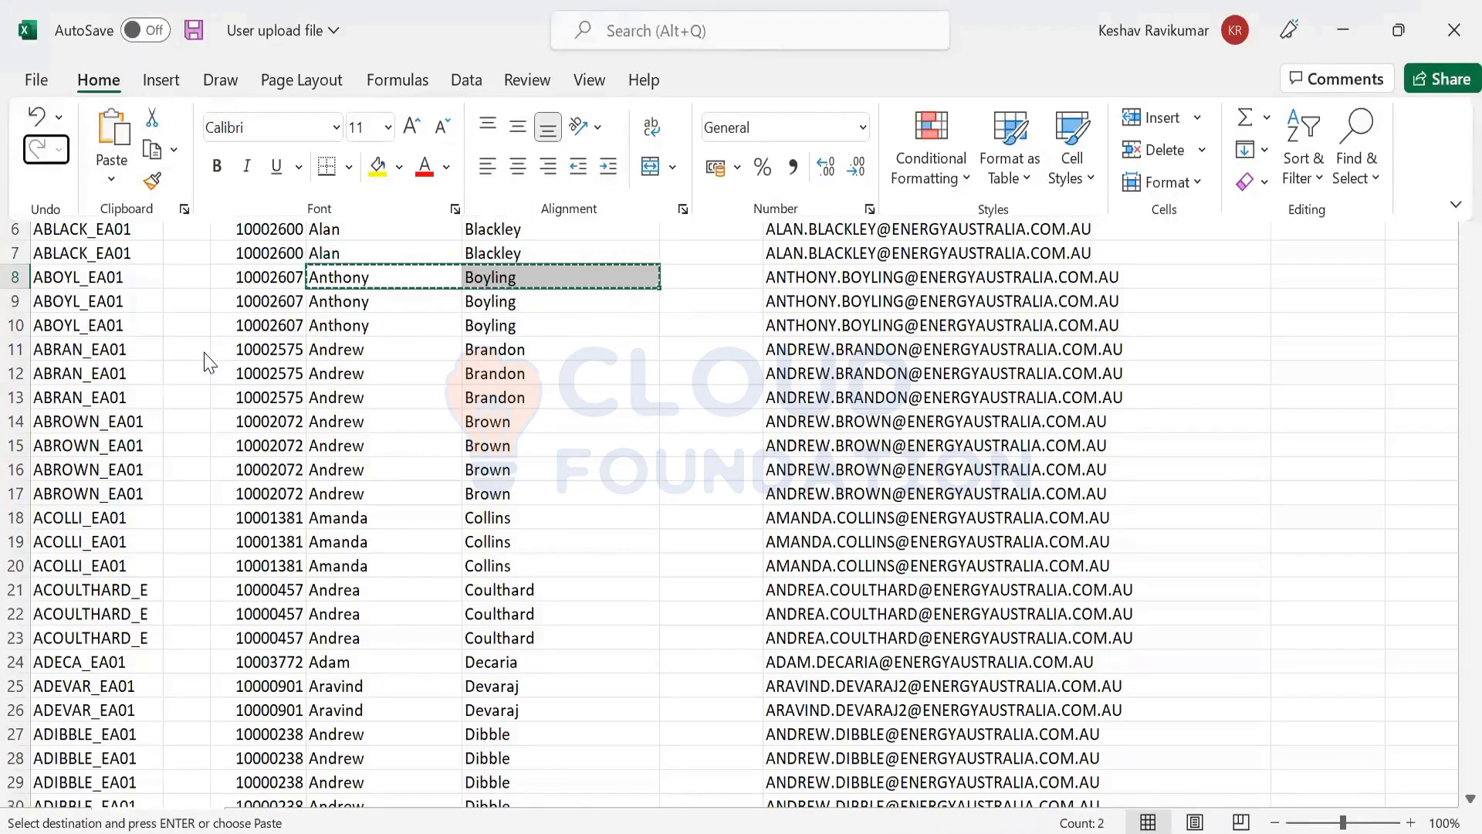
left_click(720, 253)
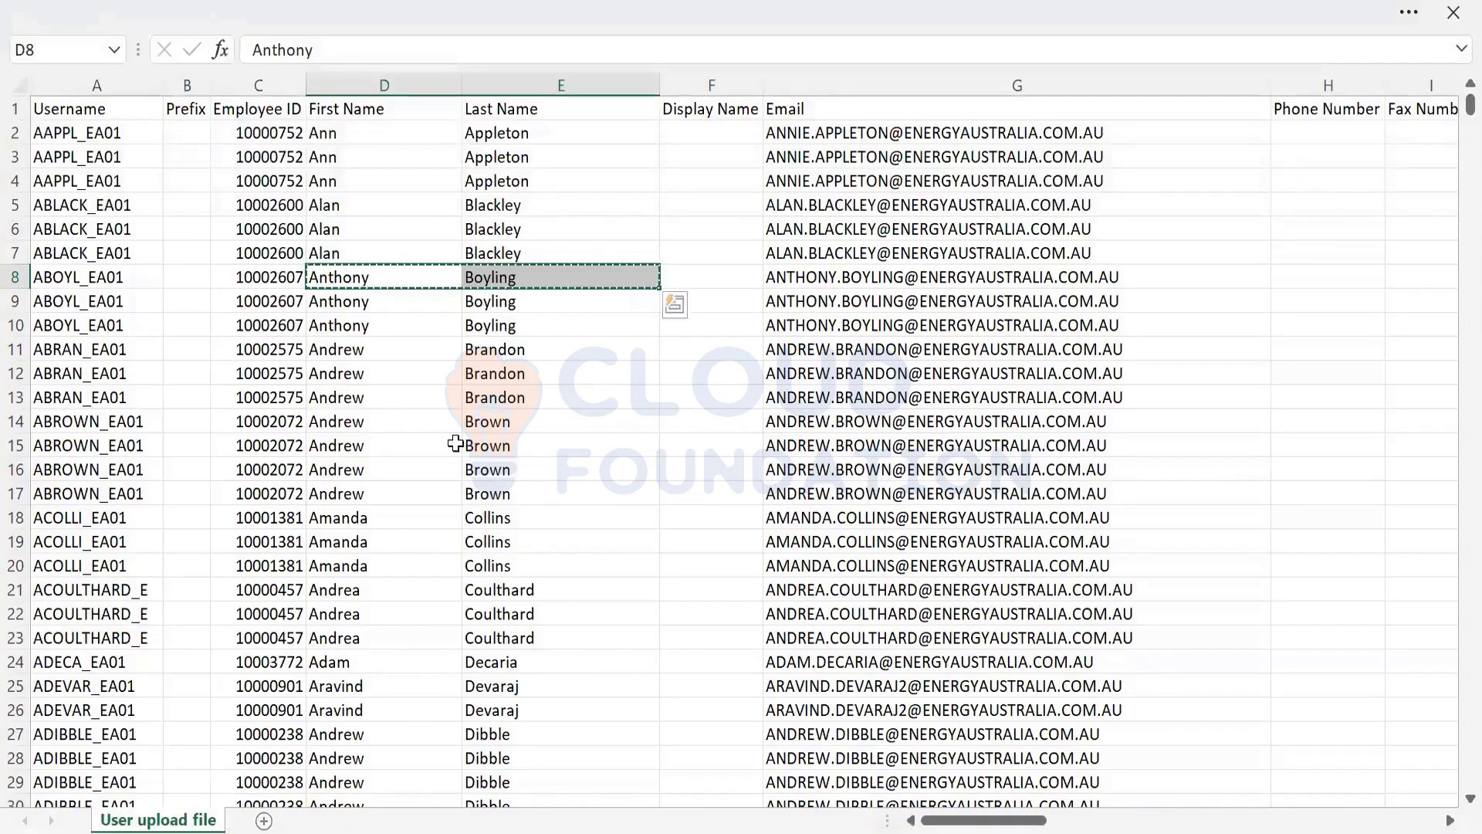
left_click(446, 397)
key("Down")
key("Down")
key("Down")
key("Down")
key("Down")
key("Down")
key("Down")
key("Down")
key("Down")
key("Down")
key("Down")
key("Down")
key("Down")
key("Down")
key("Down")
key("Down")
key("Down")
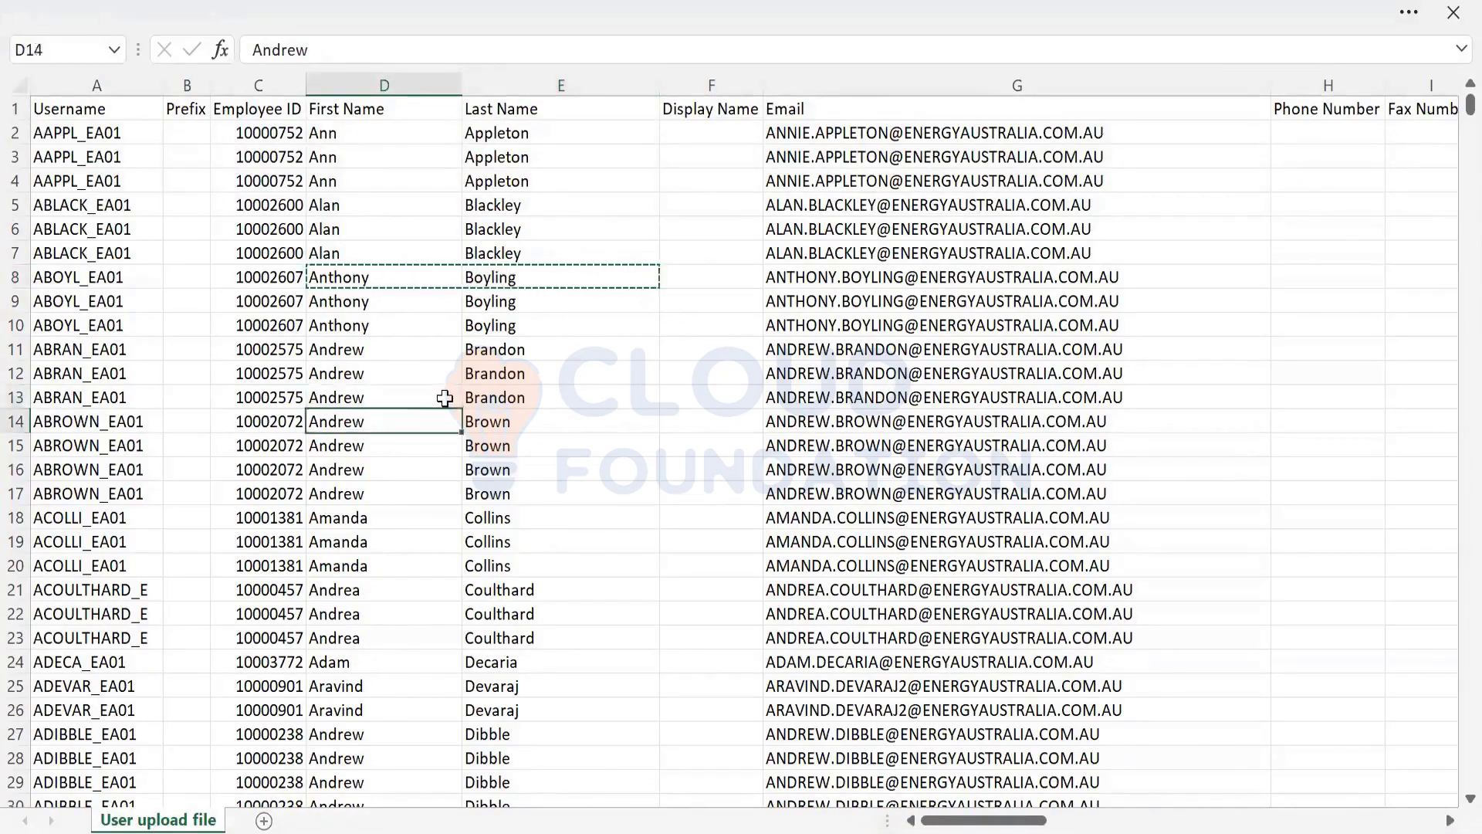
key("Down")
key("Down")
key("Down")
key("Down")
key("Down")
key("Down")
key("Down")
key("Down")
key("Down")
key("Down")
key("Down")
key("Down")
key("Down")
key("Down")
key("Down")
key("Down")
key("Down")
key("Down")
key("Down")
key("Down")
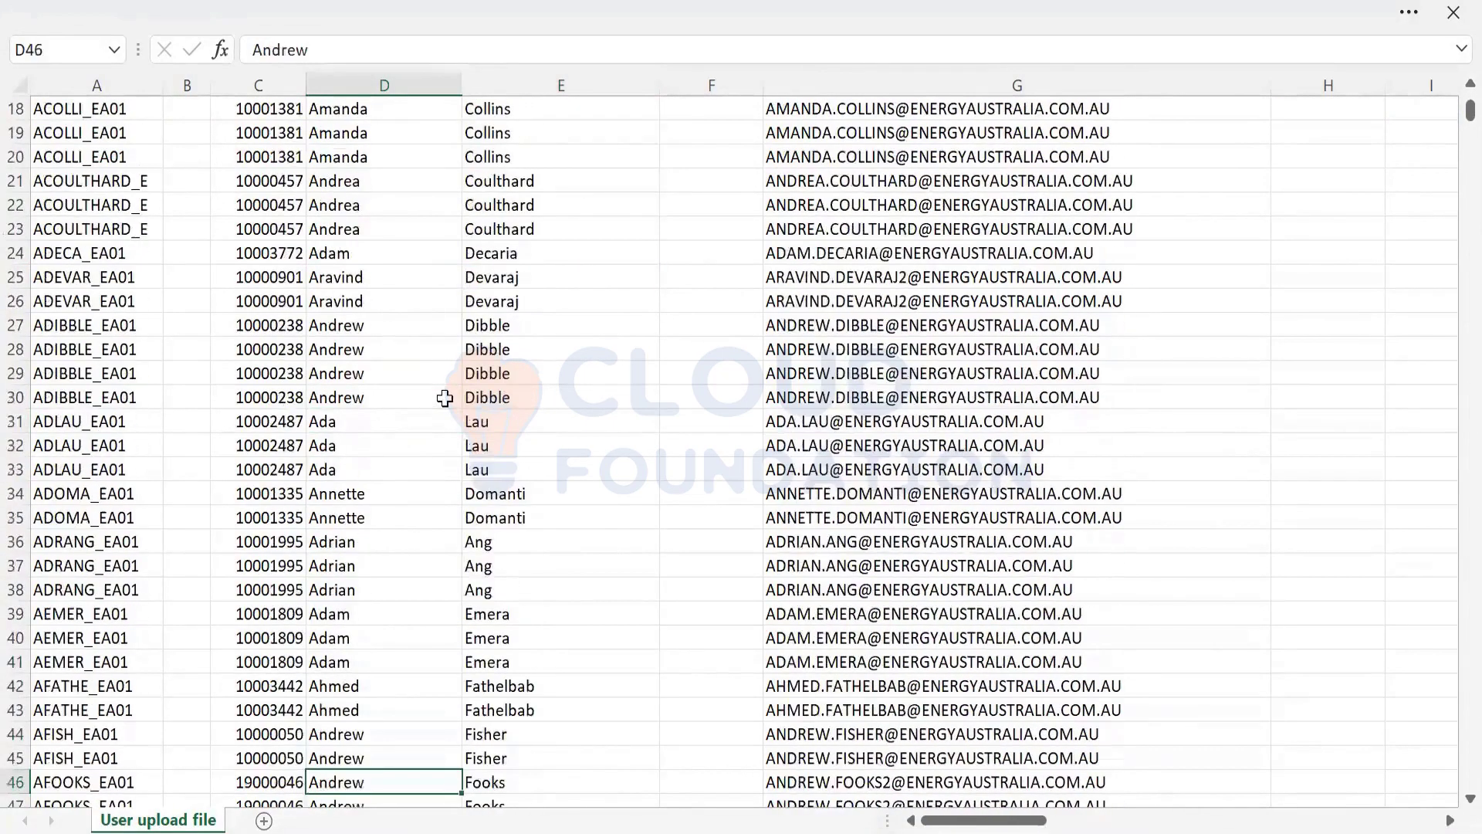
key("ctrl+Down")
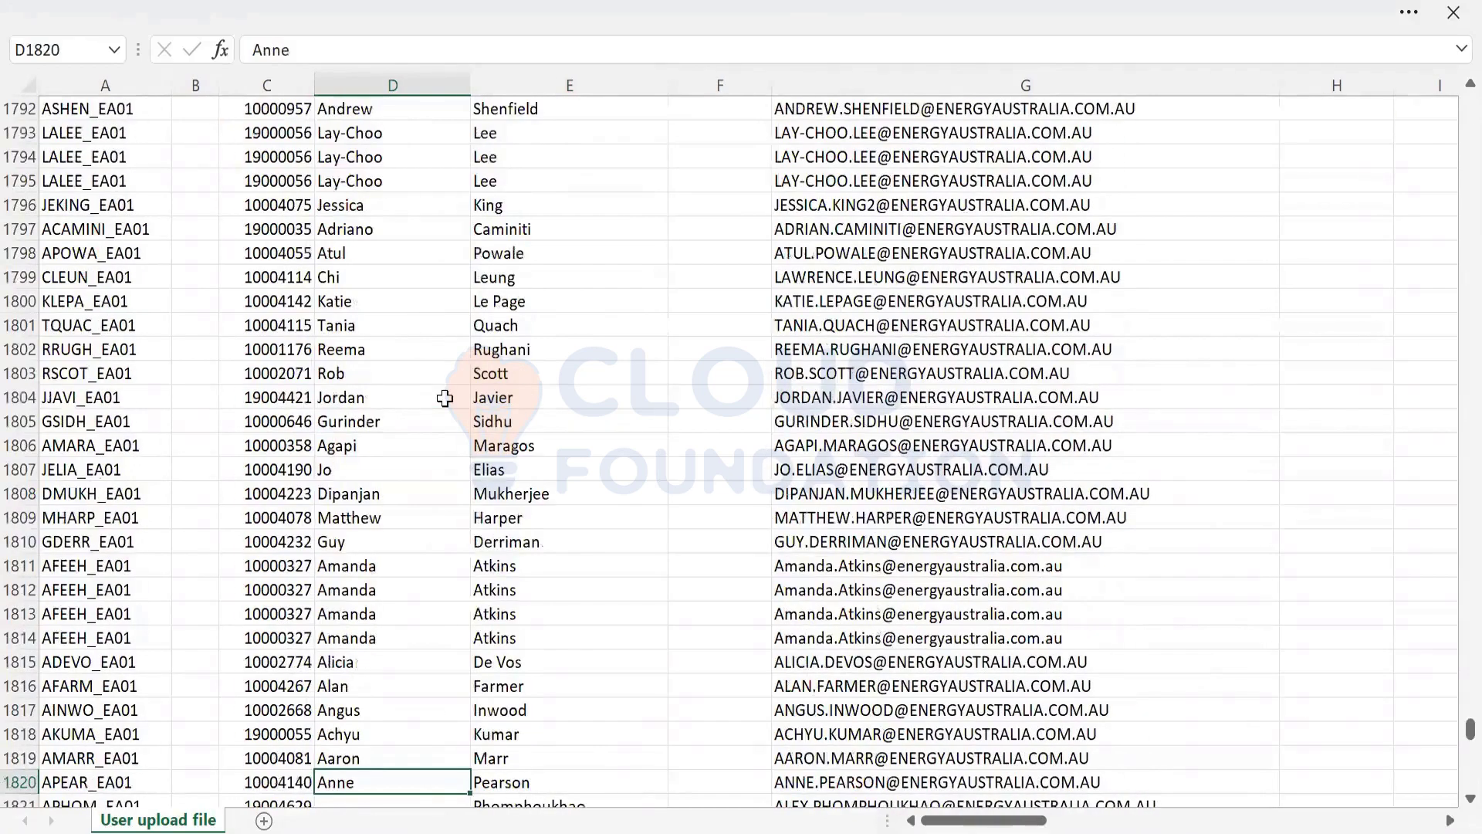
key("Down")
key("Home")
key("ctrl+Down")
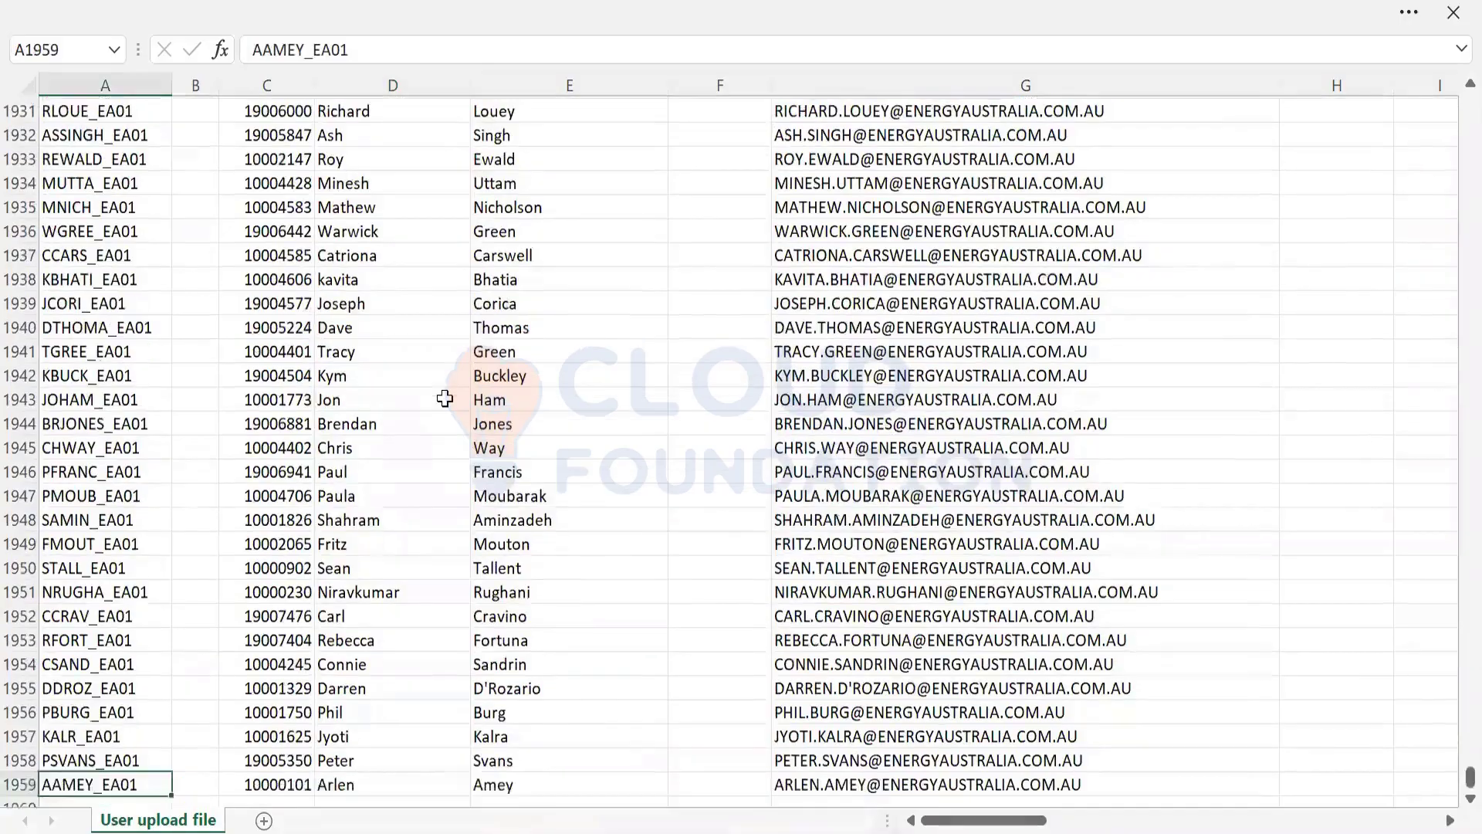
key("Down")
key("Down")
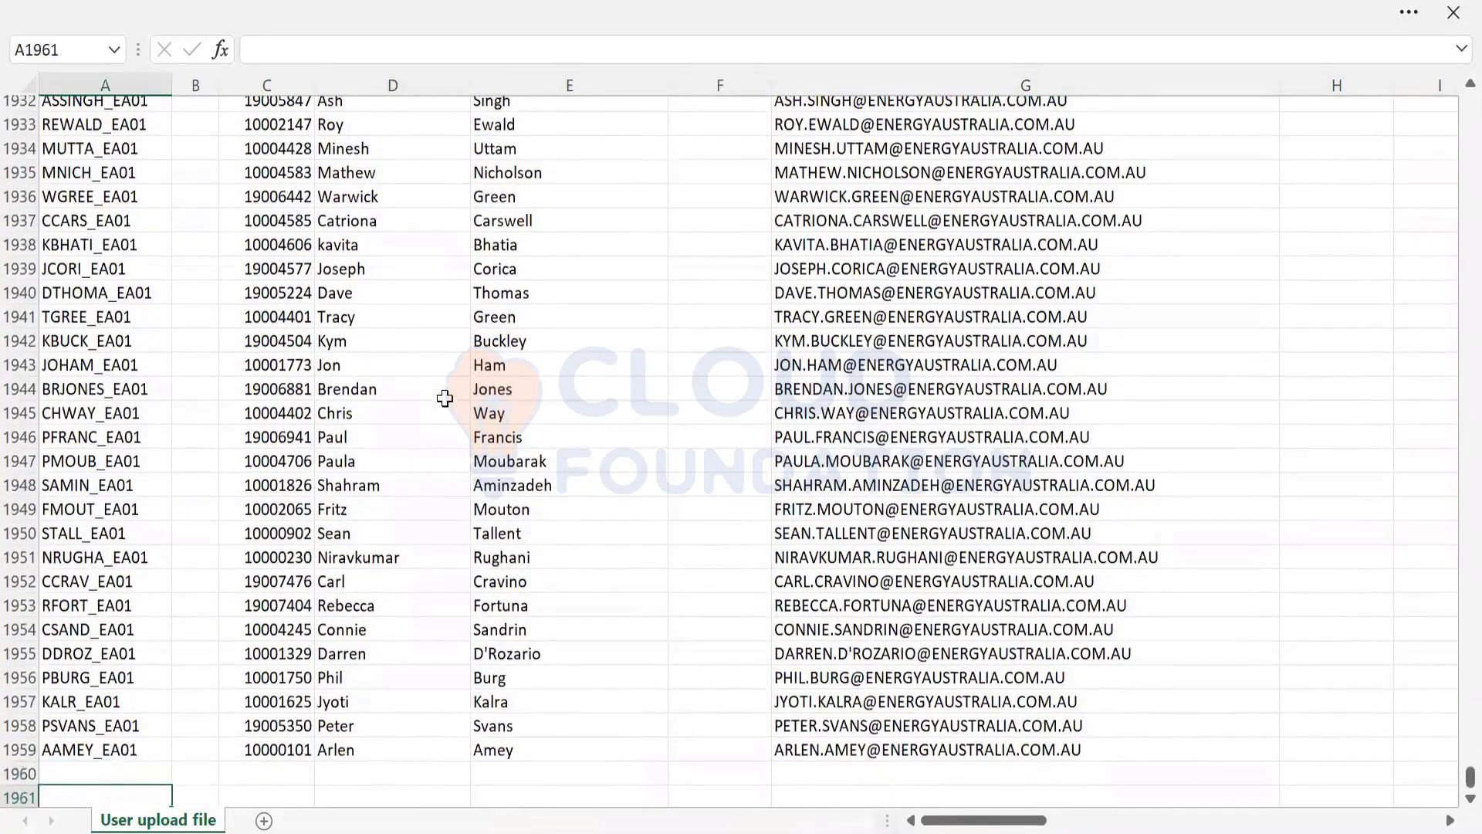
key("Up")
Add a new user record in row 1960 with Operational Head, HIRING MANAGER, 3300, EA01 and C0175, ending with 3300 in column AJ
key("ctrl+Right")
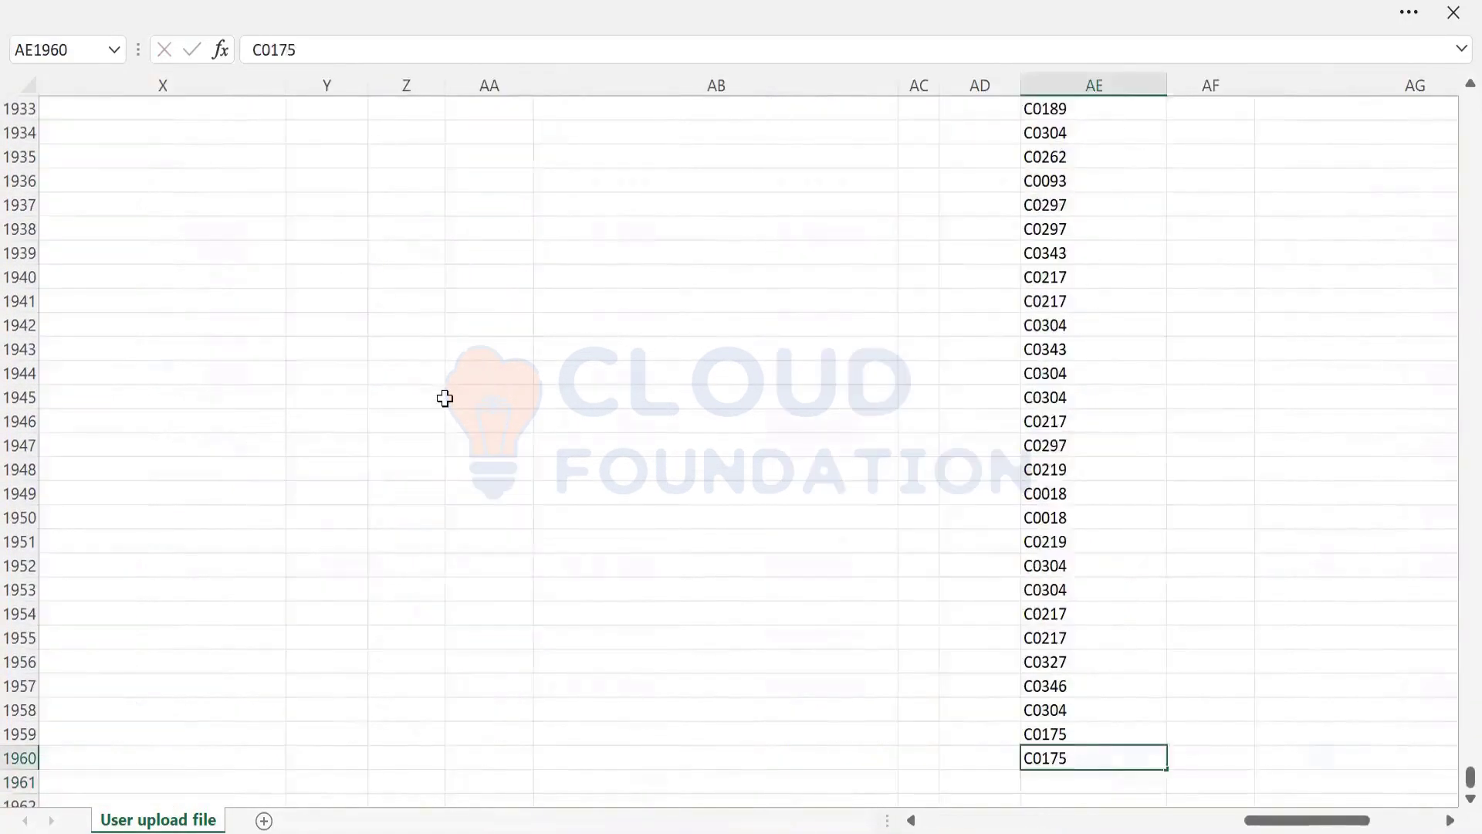
key("Right")
key("Right")
key("Right")
key("Right")
key("Right")
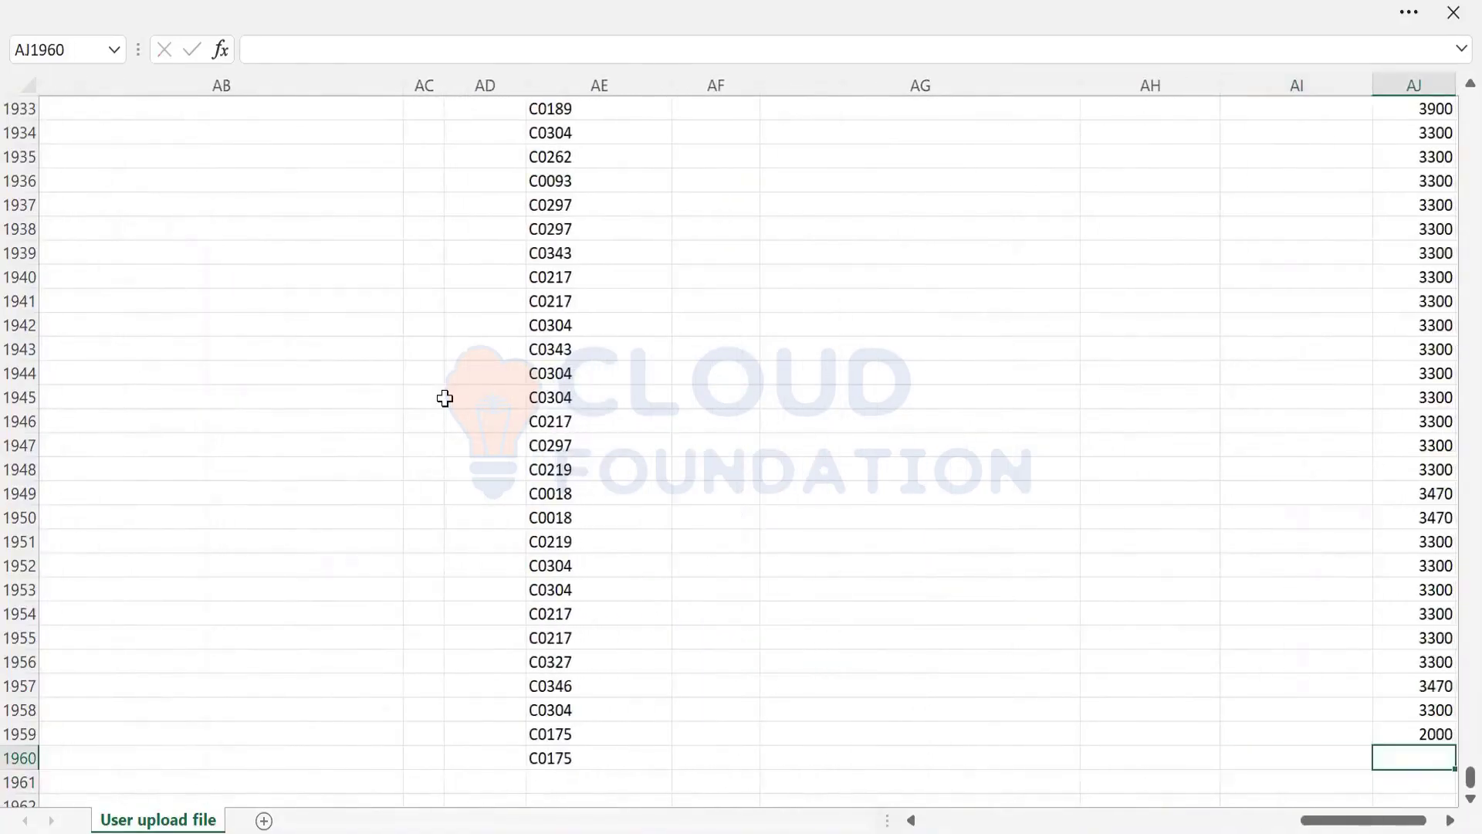
type("3300")
key("Right")
Check row 1960 beyond column AJ for any further fields to fill
key("Right")
key("Right")
key("Right")
key("Right")
key("Right")
key("Right")
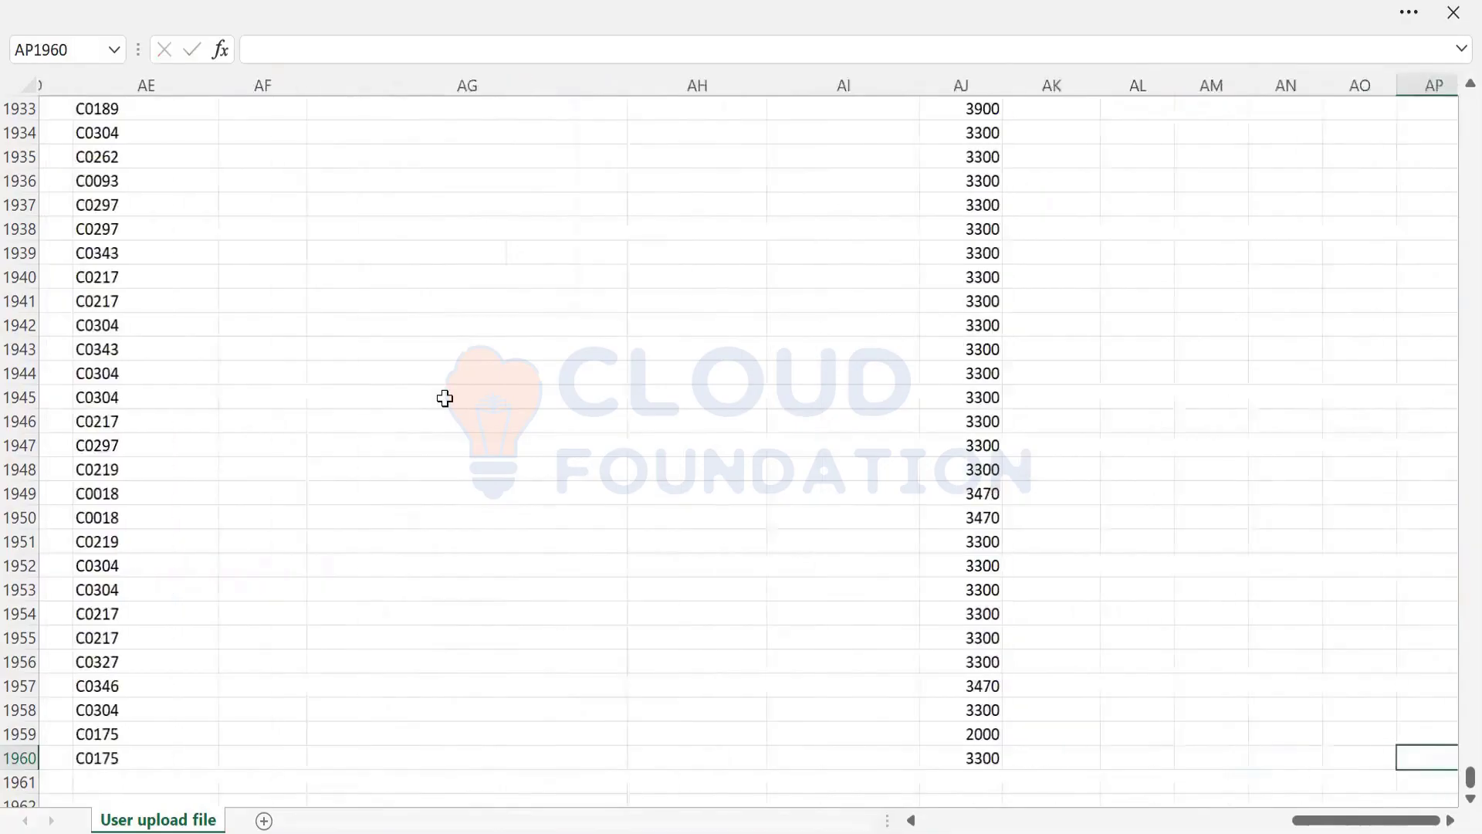
key("Right")
key("Right")
key("Right")
key("Right")
key("Right")
key("Right")
key("Right")
key("Right")
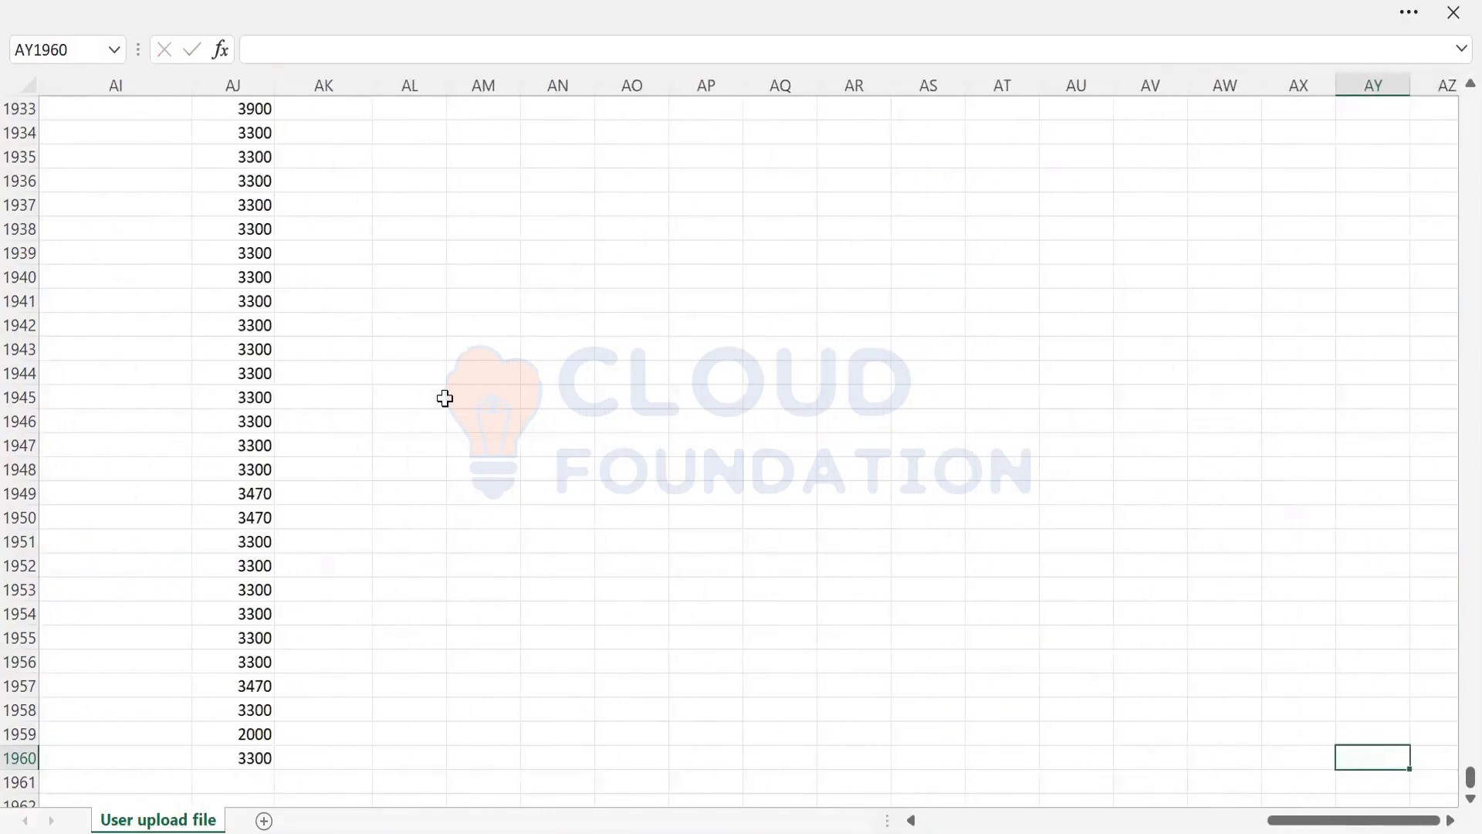
Review the new record in row 1960 across all its columns back to the Username field
key("Left")
key("Left")
key("Left")
key("Left")
key("Left")
key("Left")
key("Left")
key("Left")
key("Left")
key("Left")
key("Left")
key("Left")
key("Left")
key("Left")
key("Left")
key("Left")
key("Left")
key("Left")
key("Left")
key("Left")
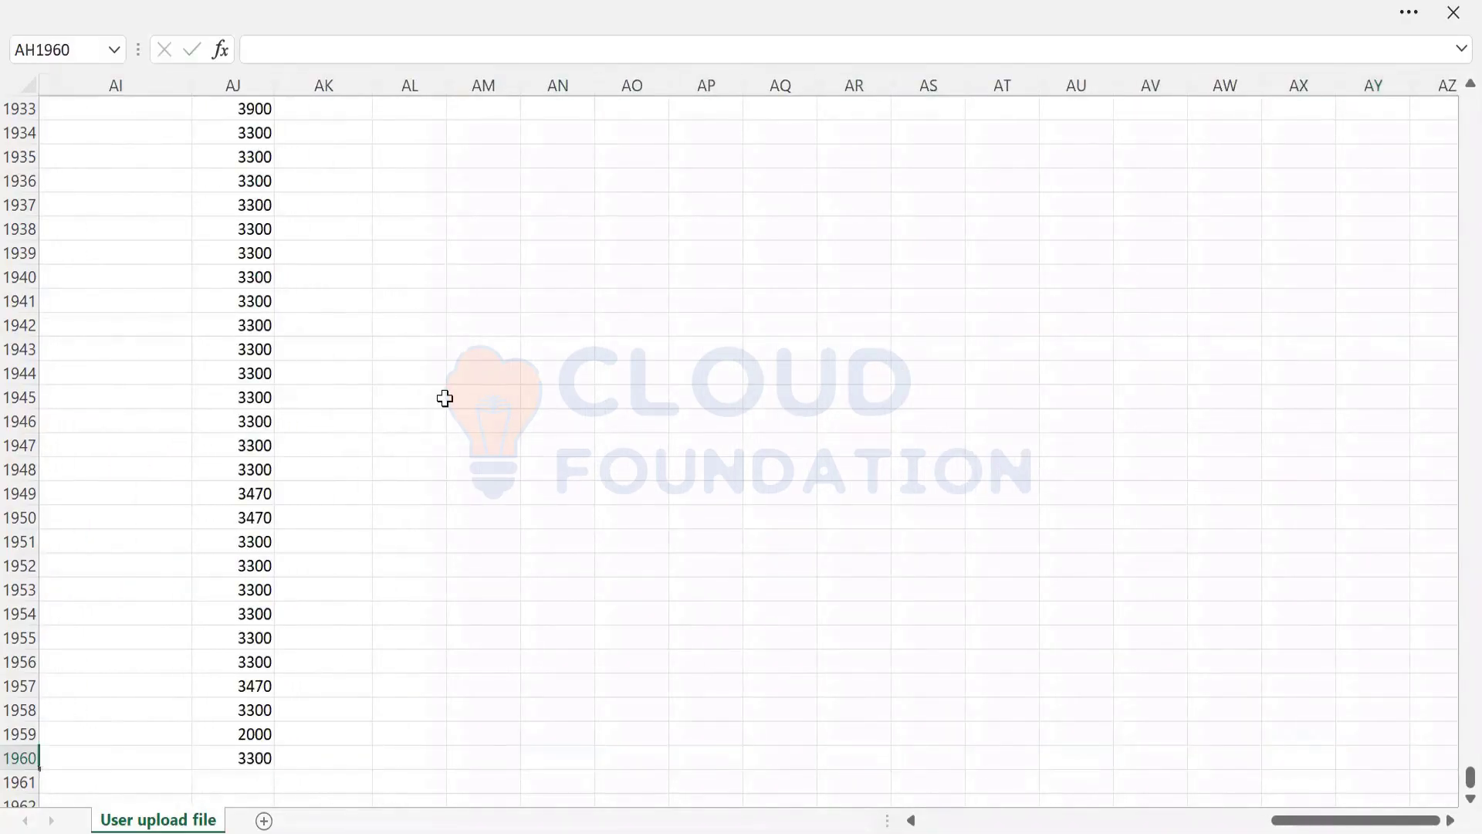
key("Left")
key("Left")
key("Left")
key("Left")
key("Left")
key("Left")
key("Left")
key("Left")
key("Left")
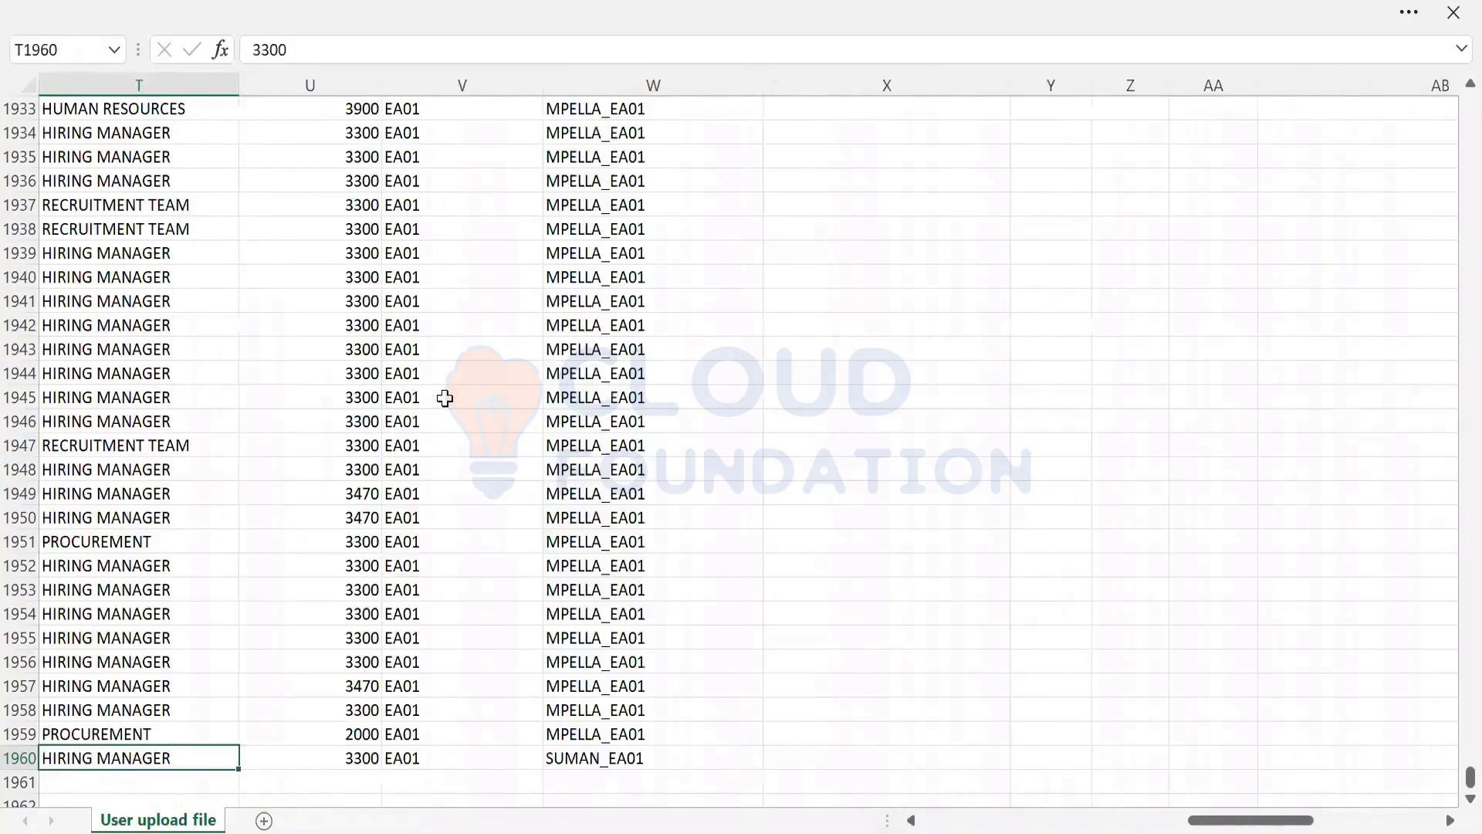
key("Left")
key("Left")
key("Left")
key("Left")
key("Left")
key("Left")
key("Left")
key("Left")
key("Left")
key("Left")
key("Left")
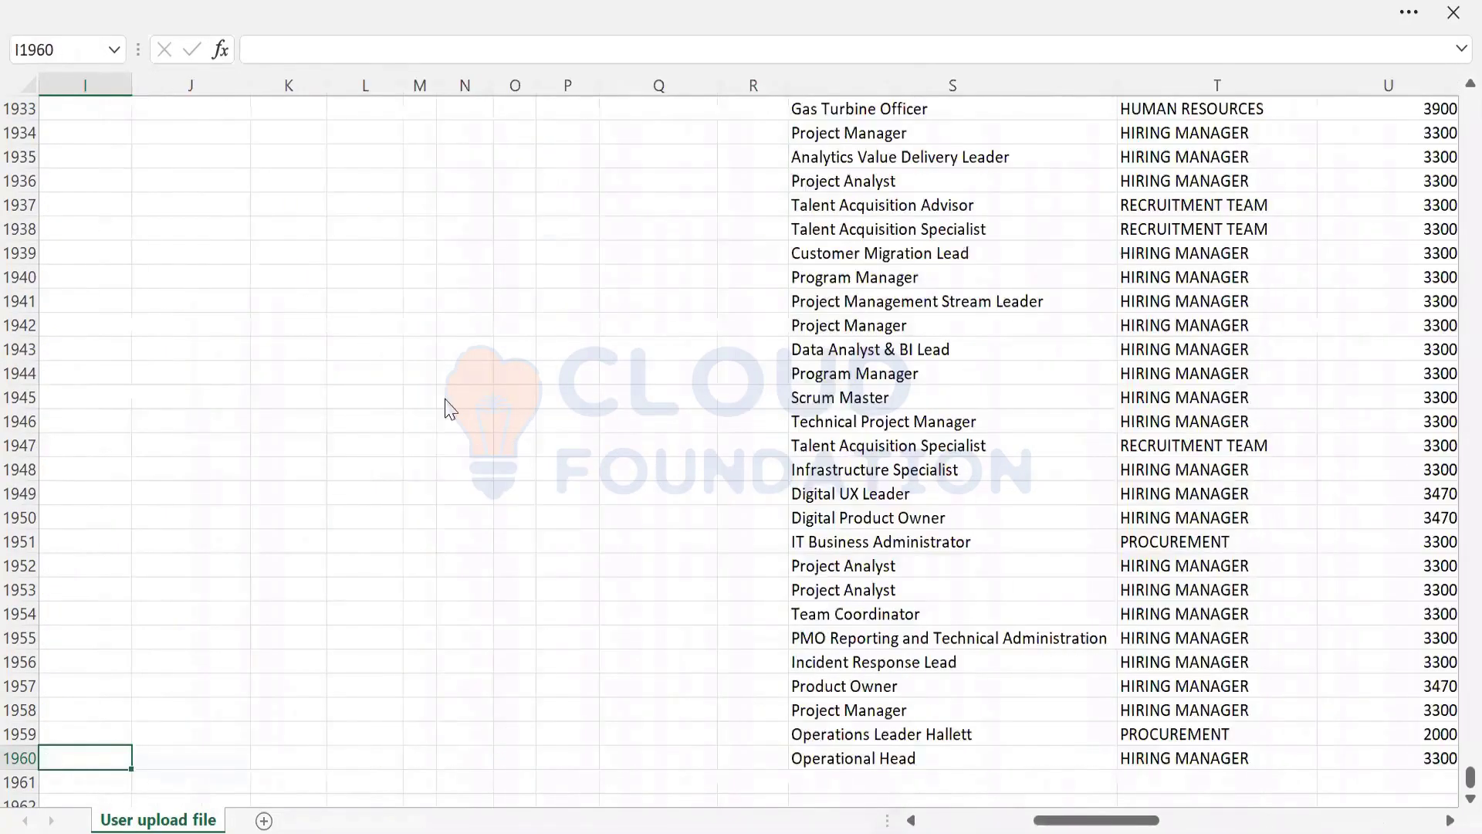
key("Left")
key("Left")
key("Left")
key("Left")
key("Left")
key("Left")
key("Left")
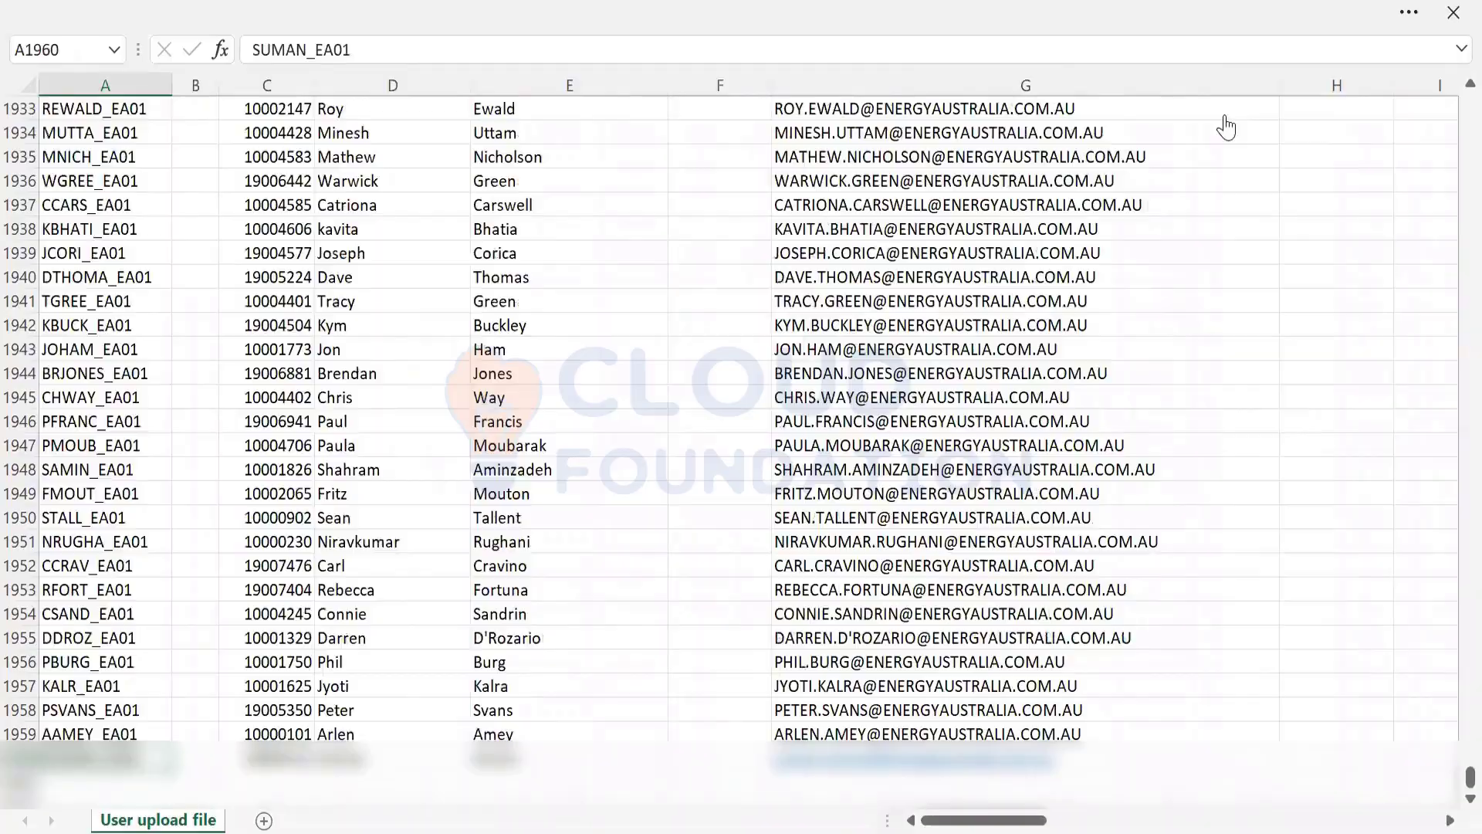
Switch to Fieldglass in the browser and open the Upload Data page from the Integration section of Admin Configuration
key("alt+Tab")
left_click(1227, 127)
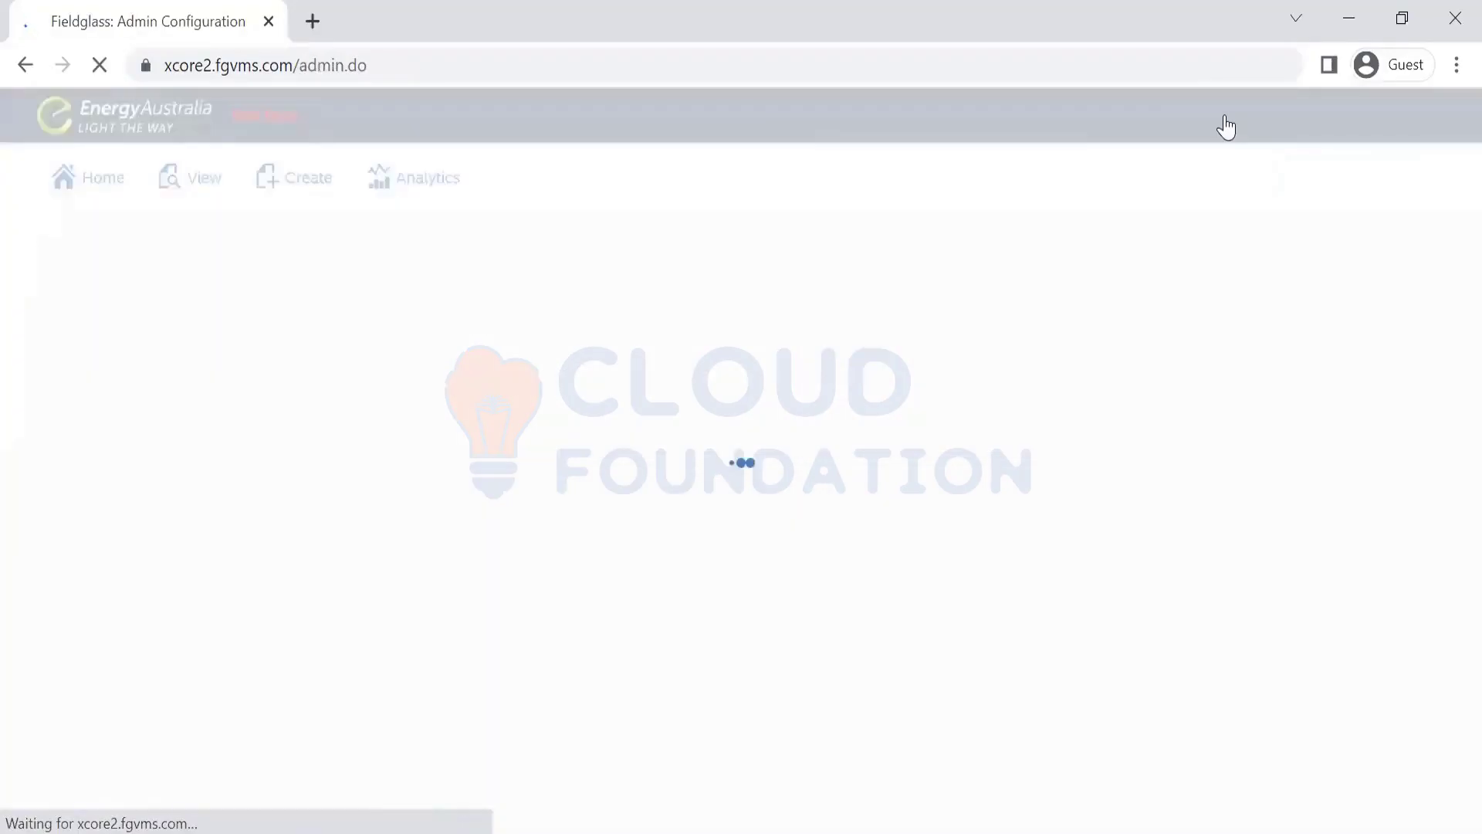
scroll(1450, 501, "down", 5)
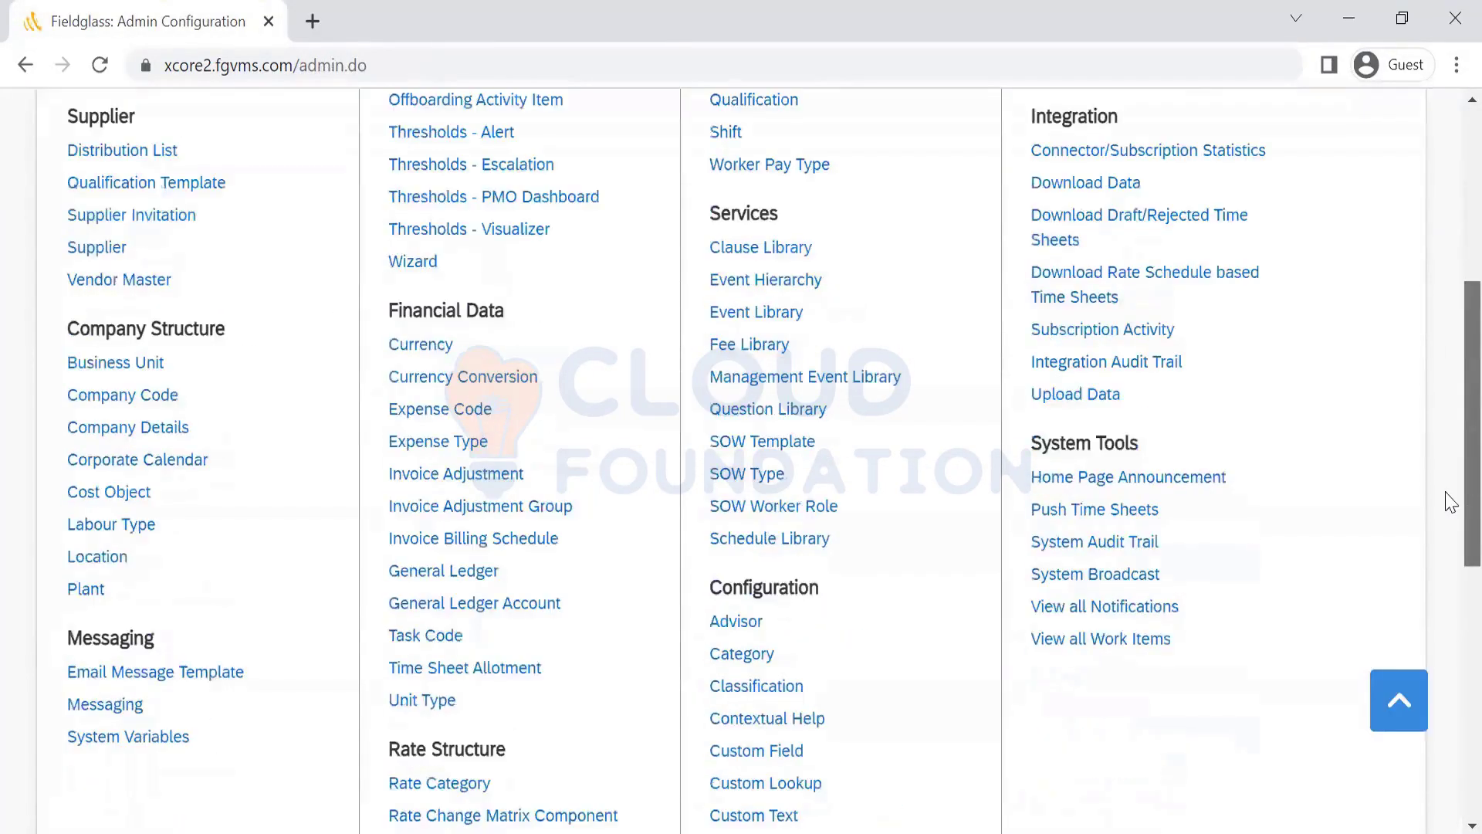
left_click(1075, 235)
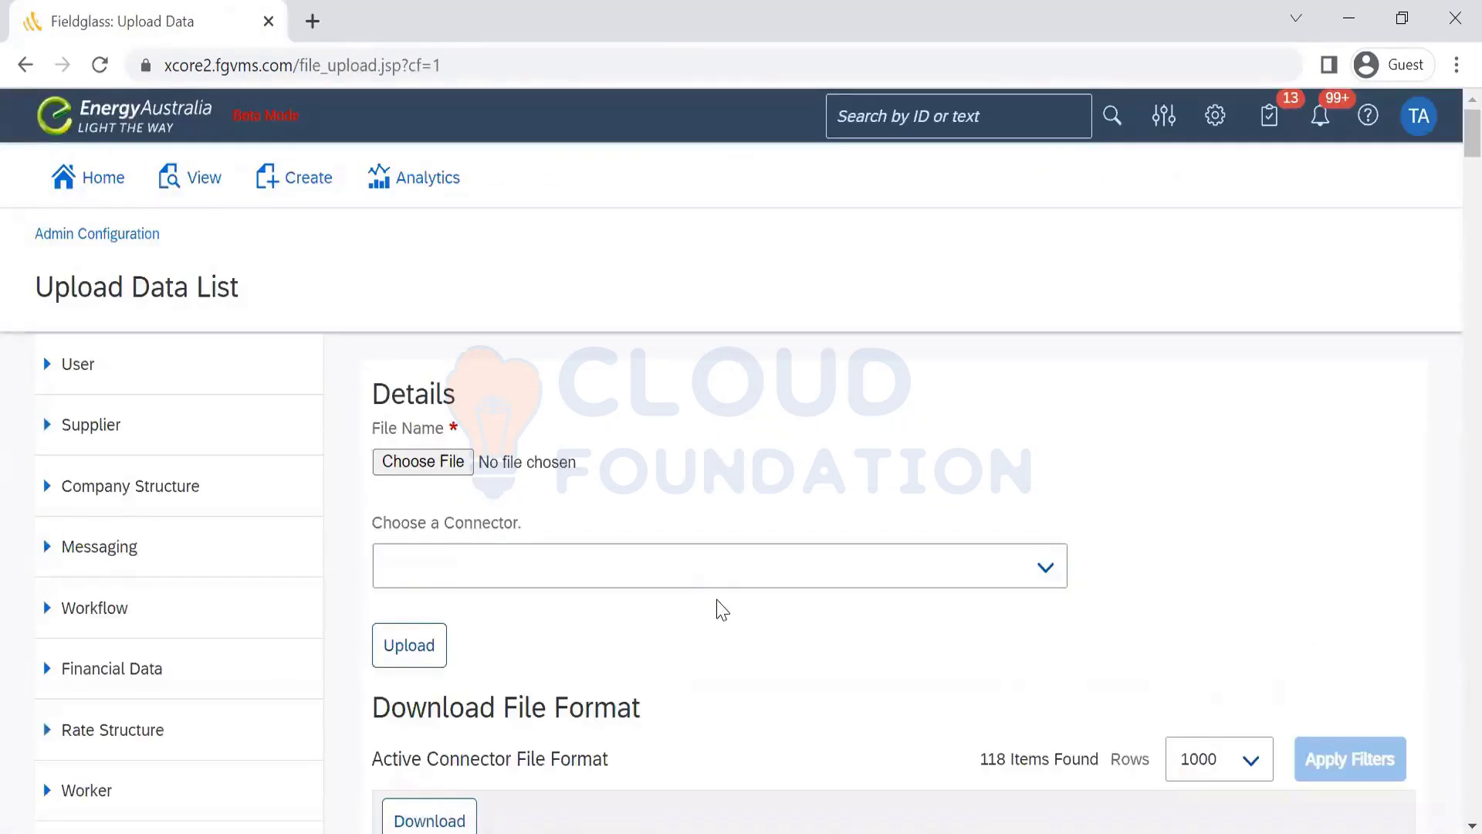
Choose User upload file from the Downloads folder as the file to upload
left_click(448, 463)
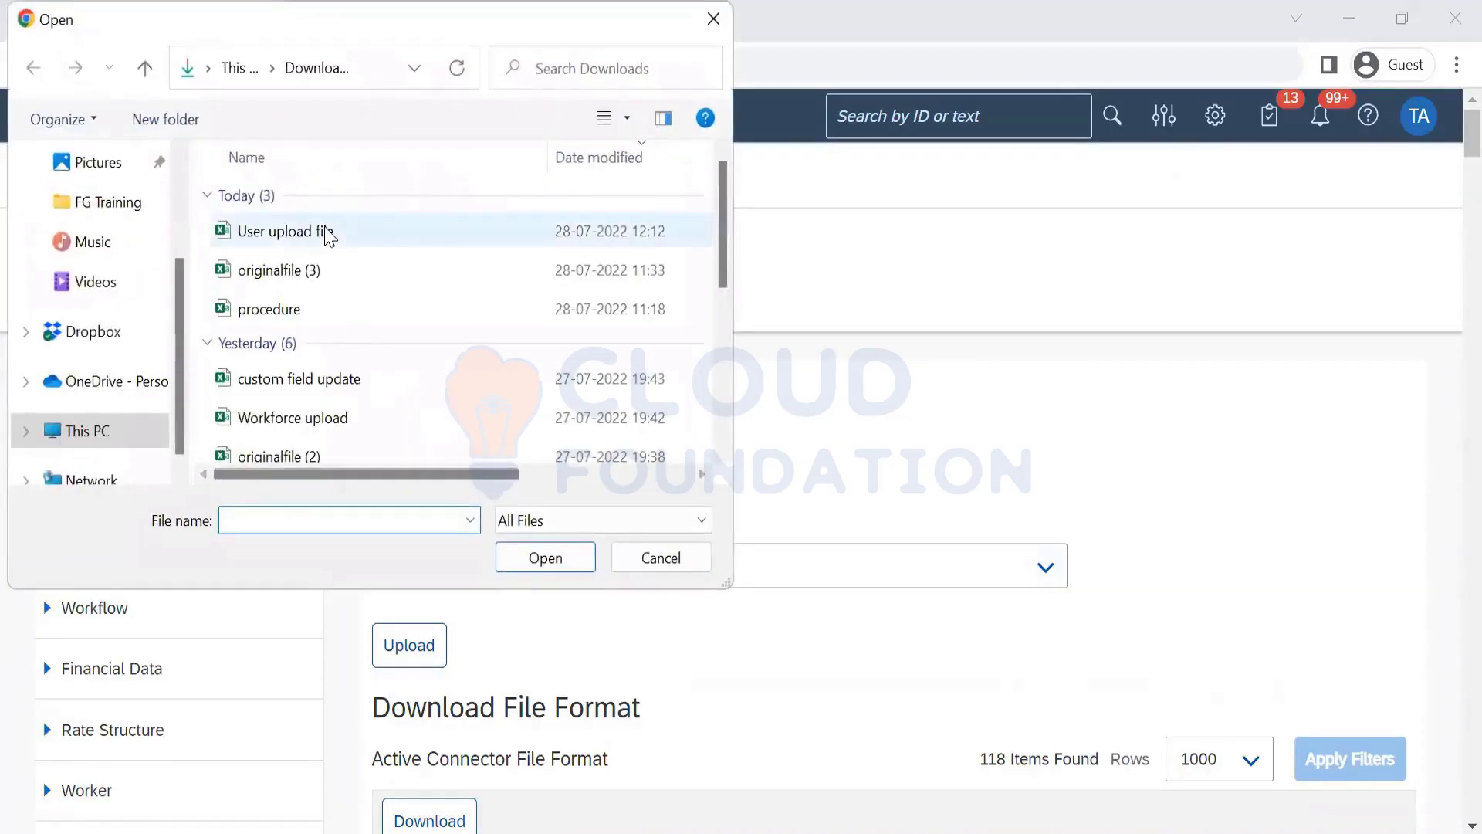
left_click(324, 231)
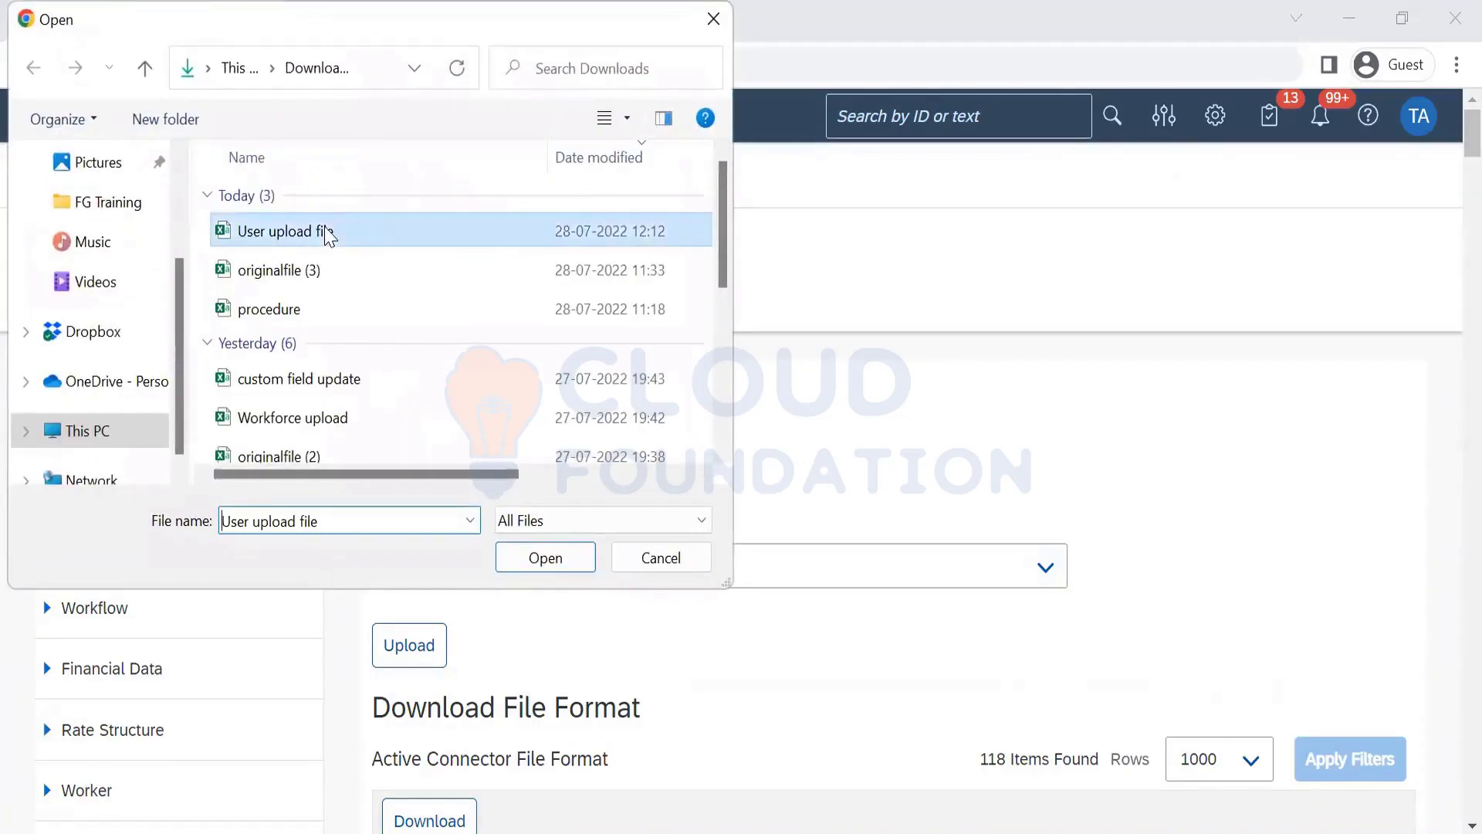
left_click(546, 558)
left_click(511, 563)
type("user")
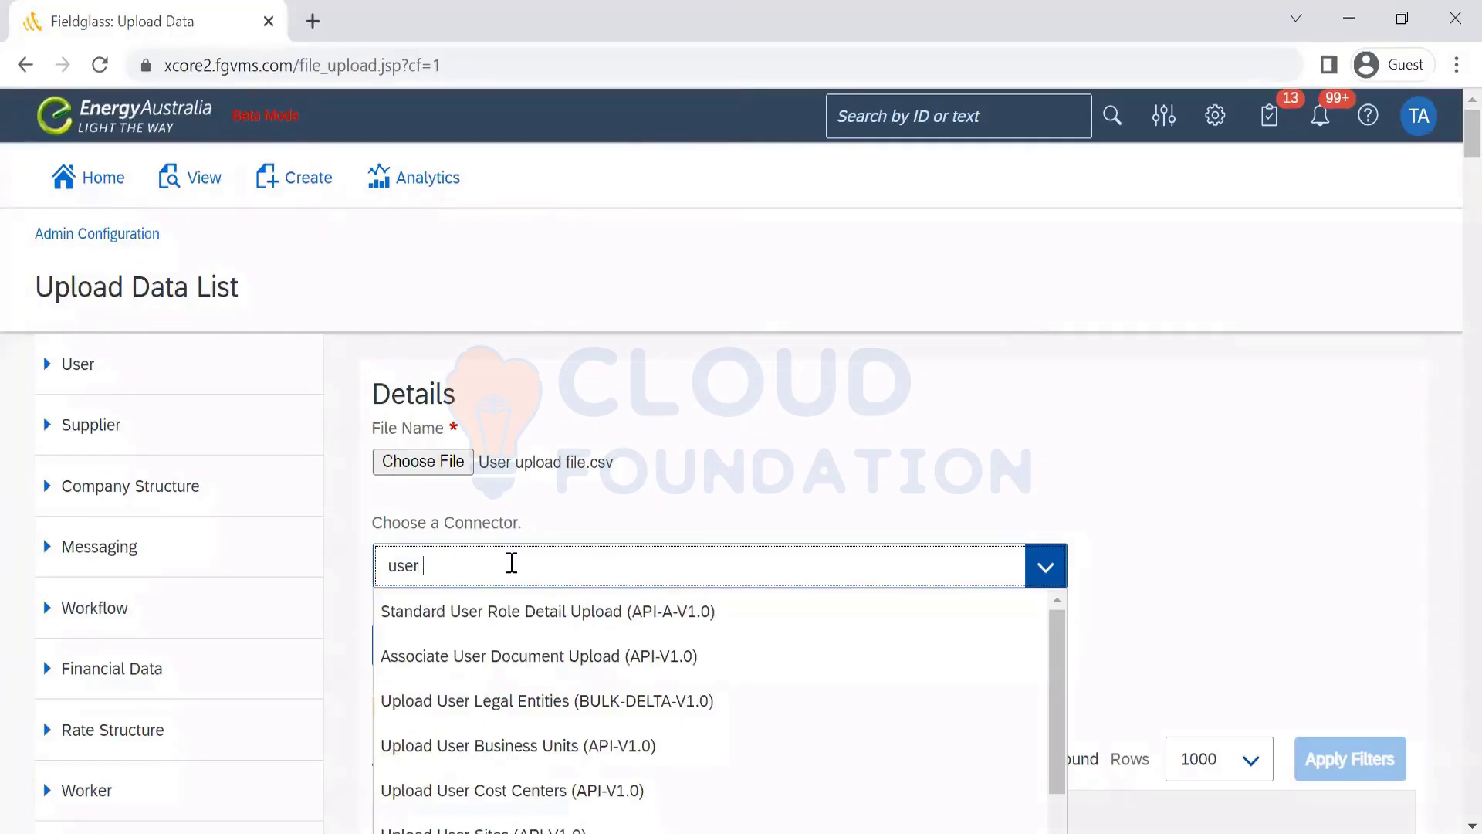
type("uplo")
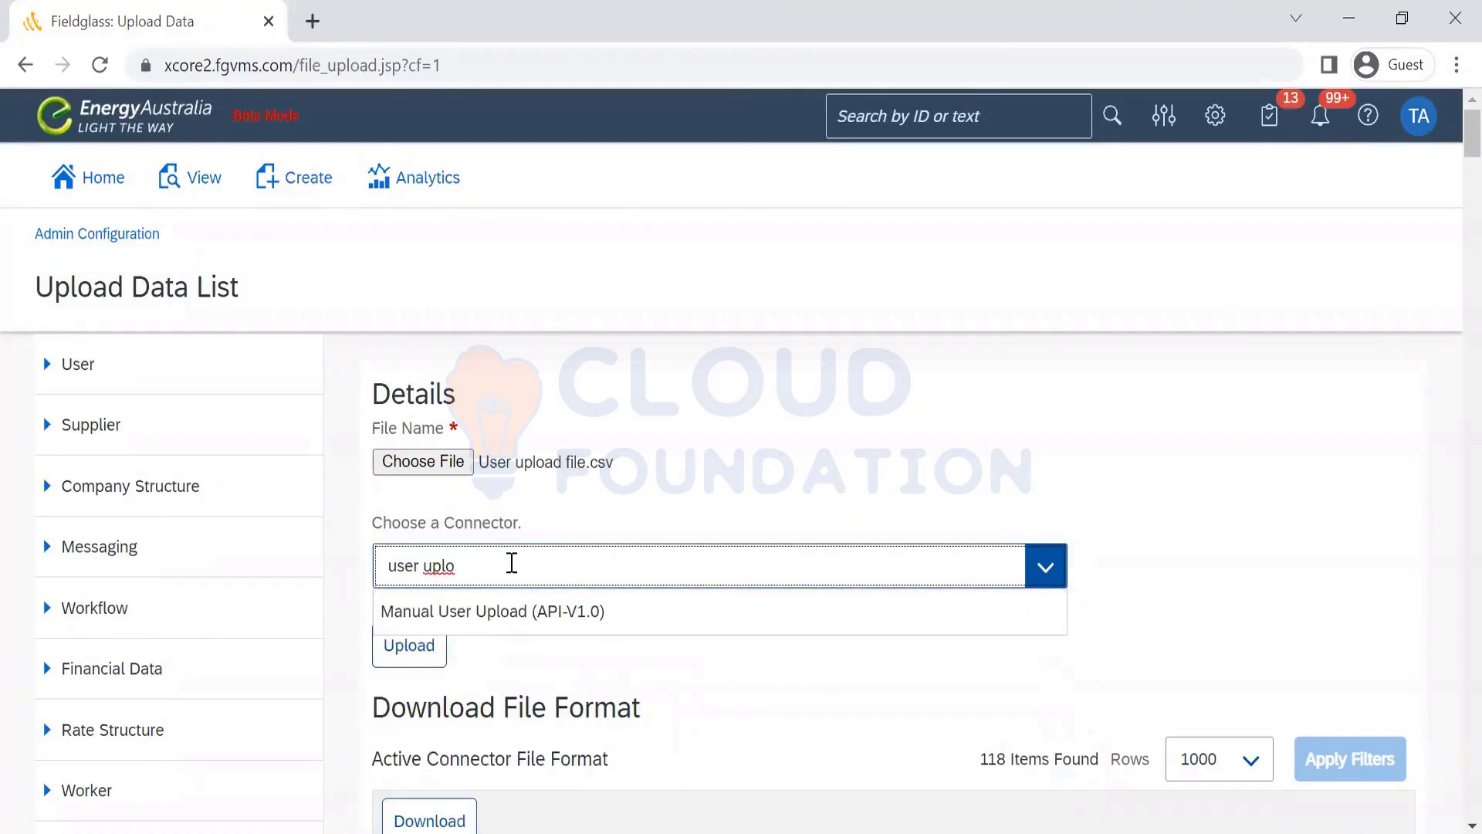
key("BackSpace")
key("BackSpace")
key("BackSpace")
key("BackSpace")
key("BackSpace")
key("BackSpace")
key("BackSpace")
key("BackSpace")
key("BackSpace")
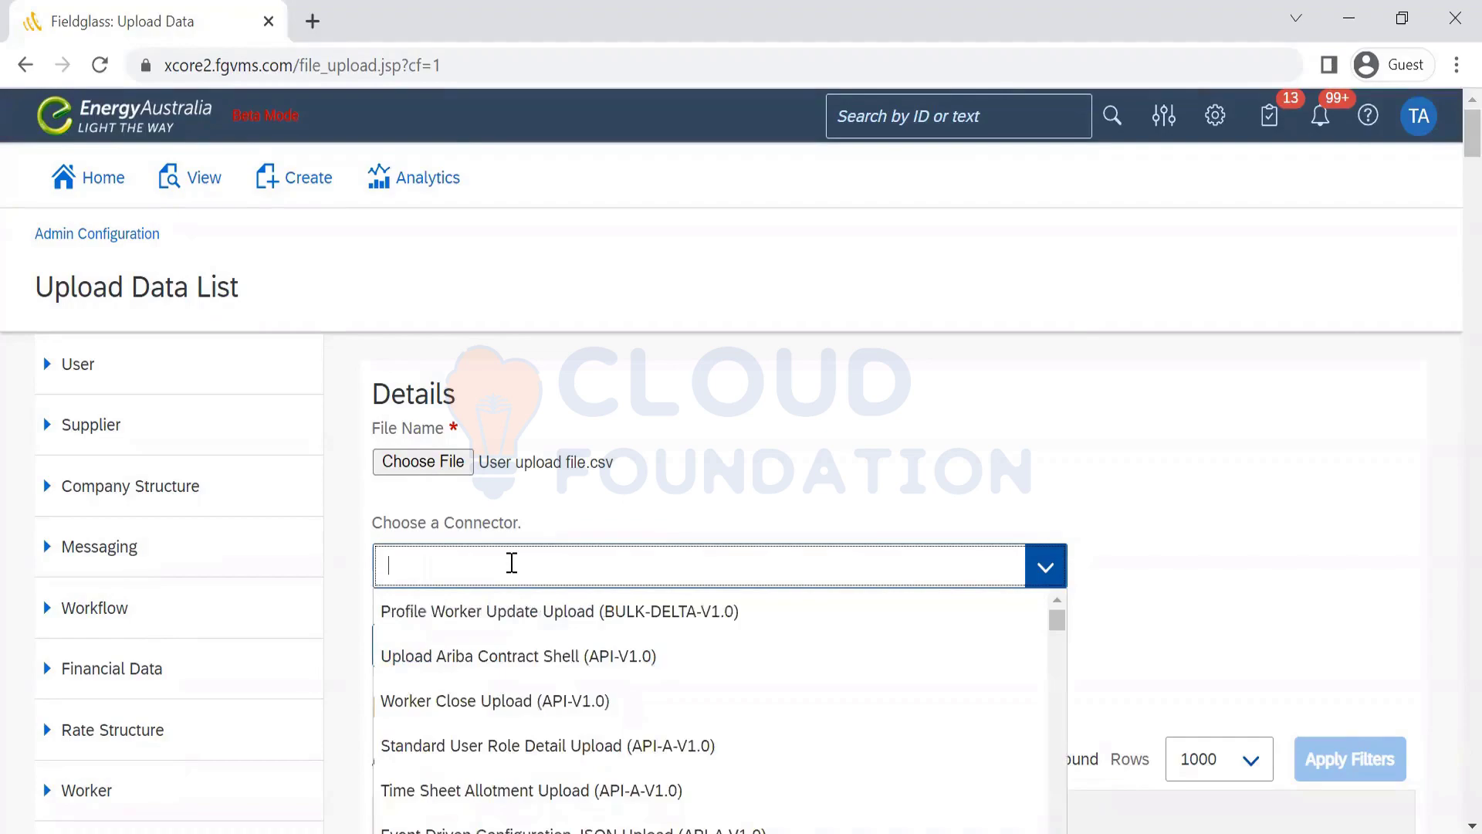
Filter the connectors by "user" and select SQ1CLNT100_Upload User (BULK-FULL-V1.0)
type("user")
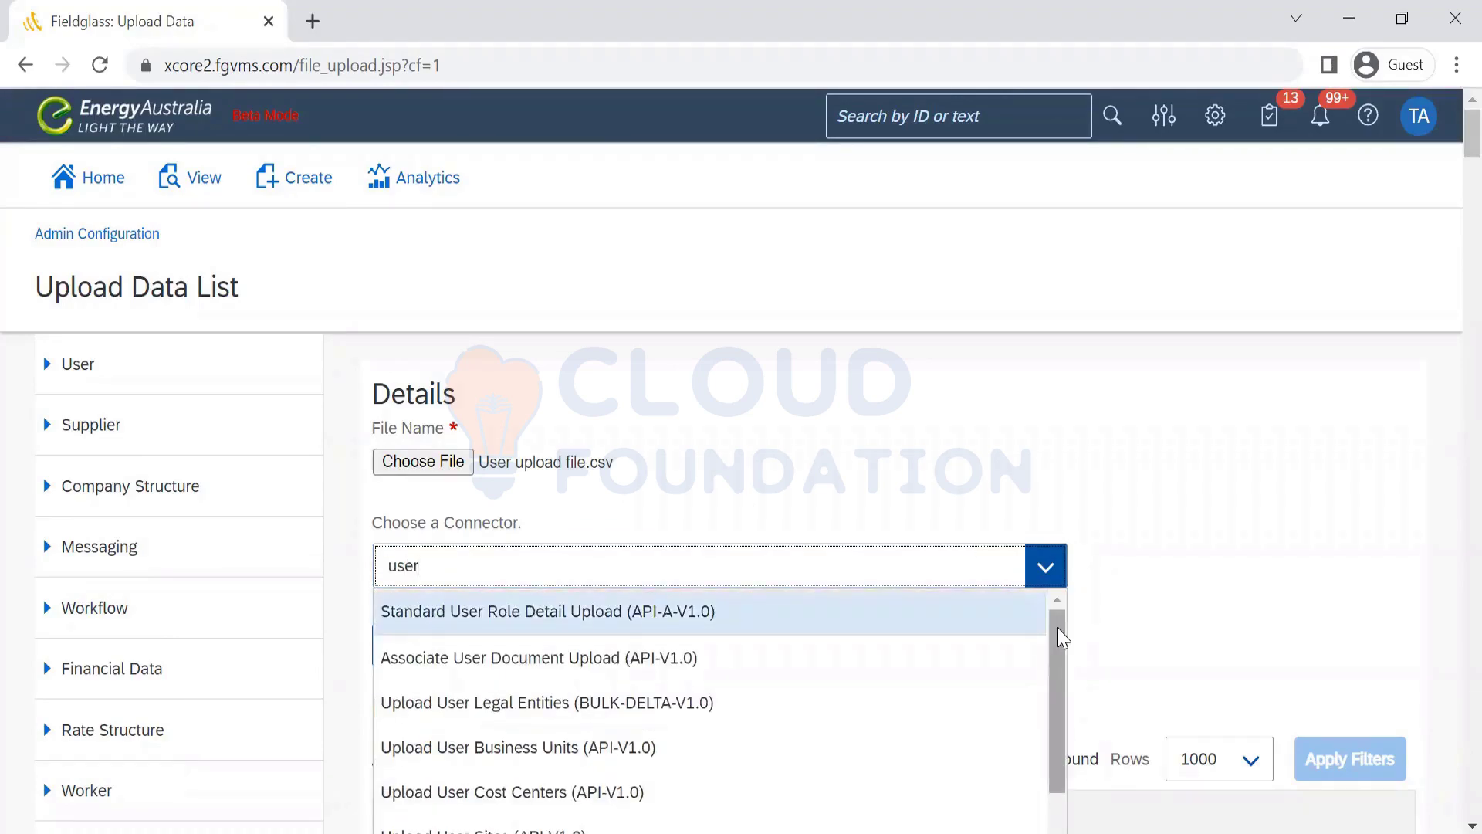
left_click_drag(1060, 629, 1064, 752)
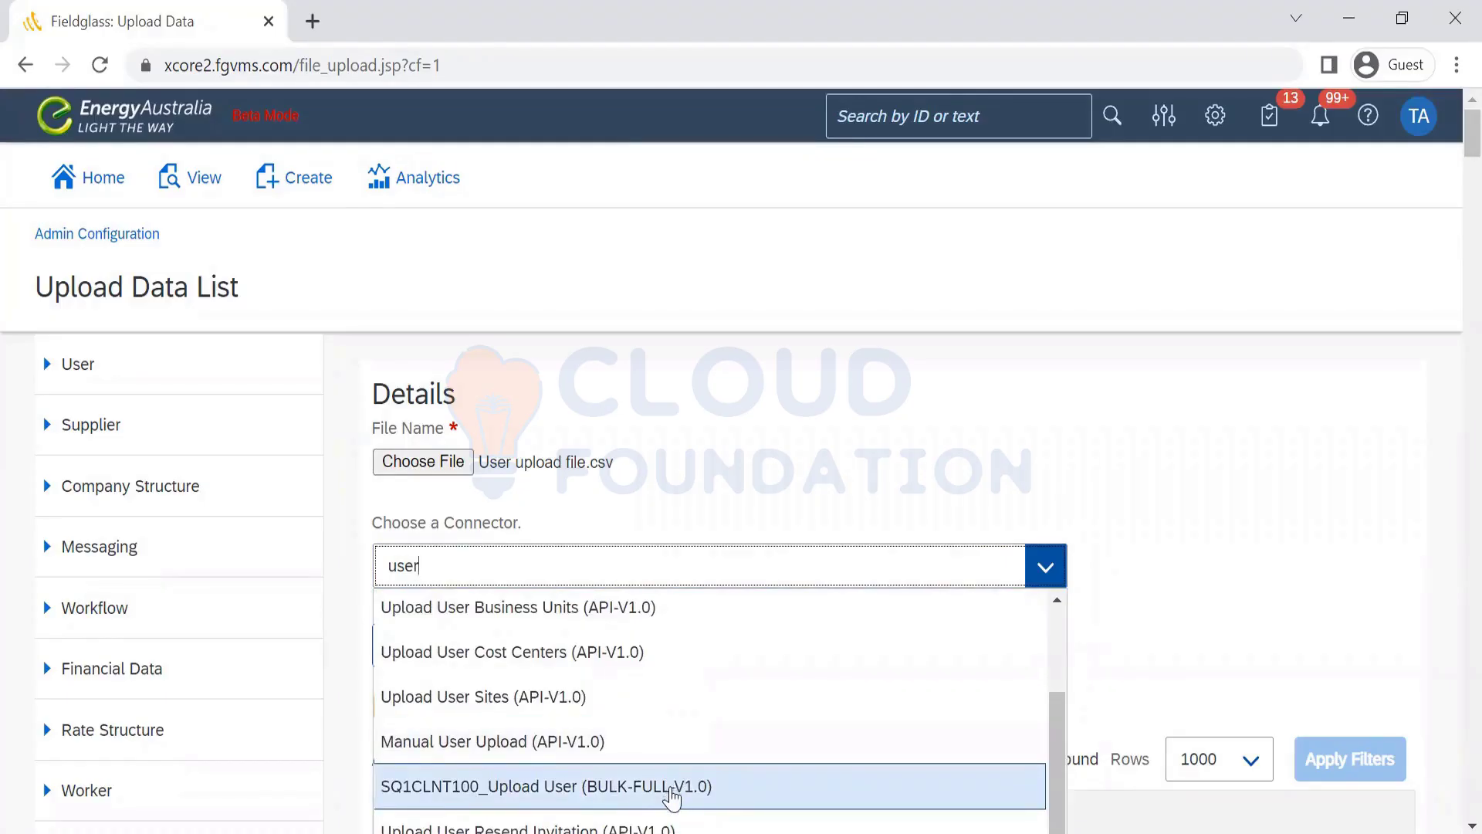
left_click(672, 795)
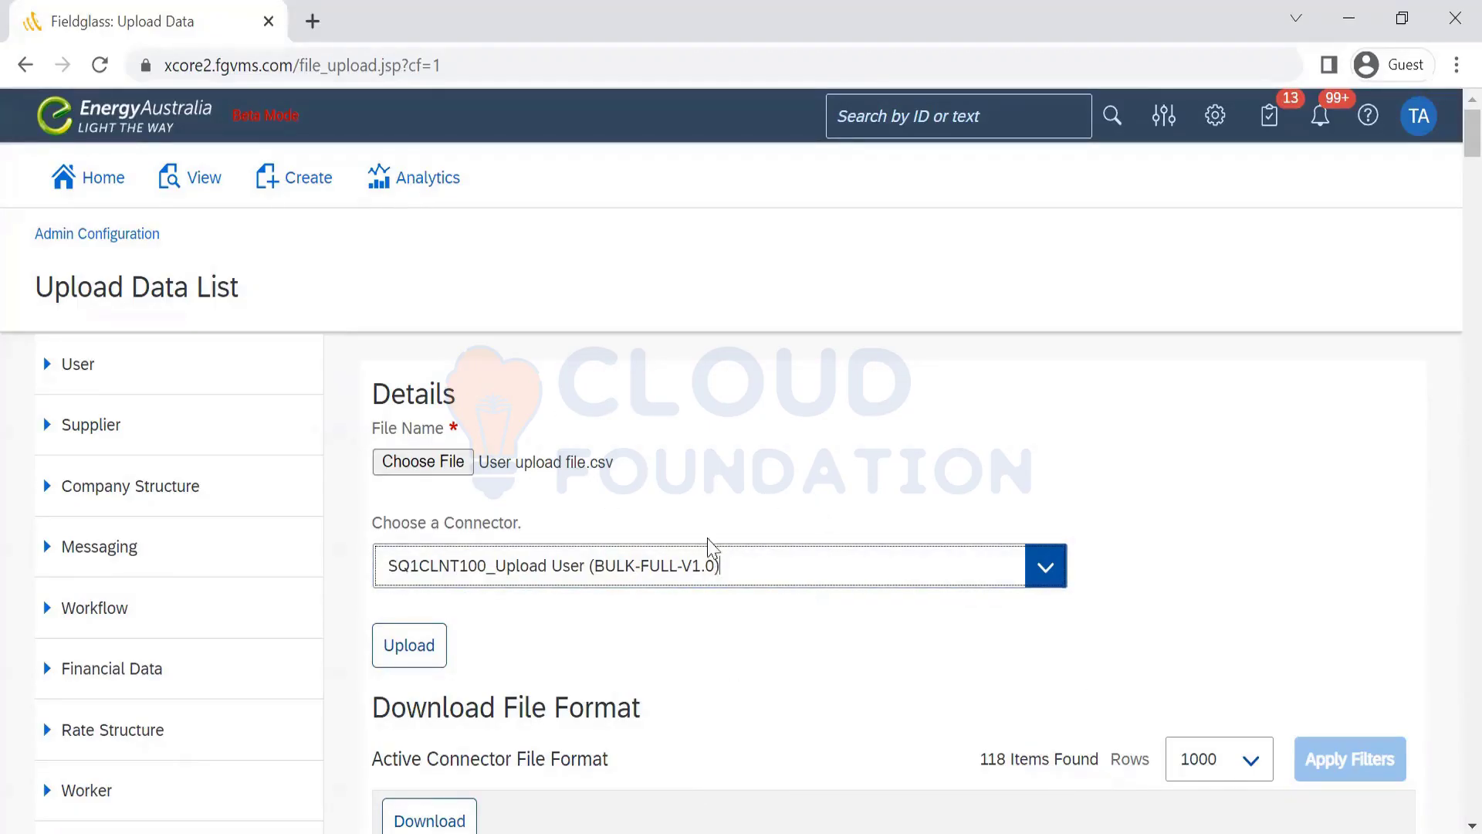
Switch to the user upload file in Excel to check its records, and return to the Fieldglass Upload Data page
left_click(1000, 831)
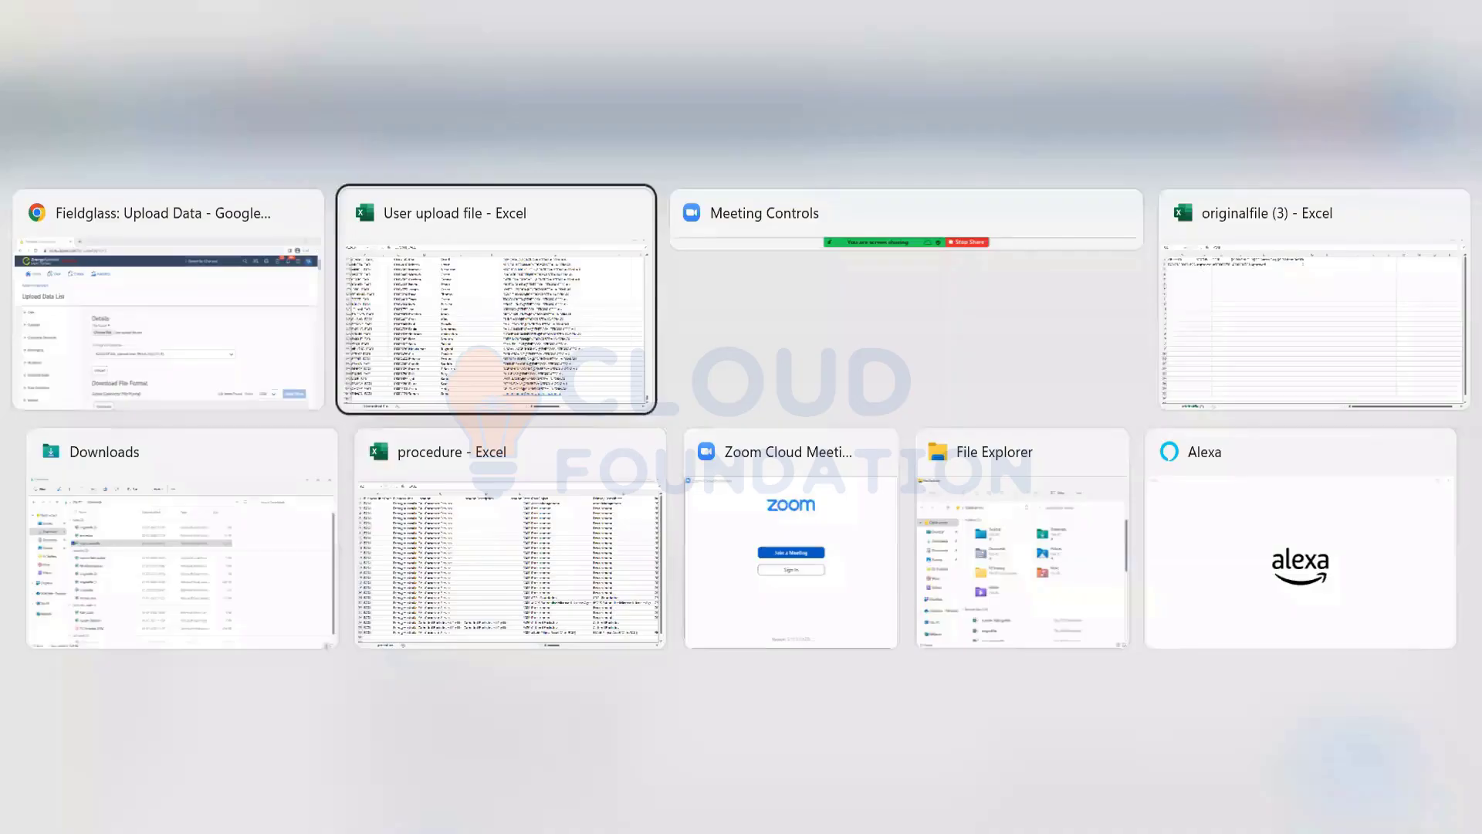
left_click(574, 213)
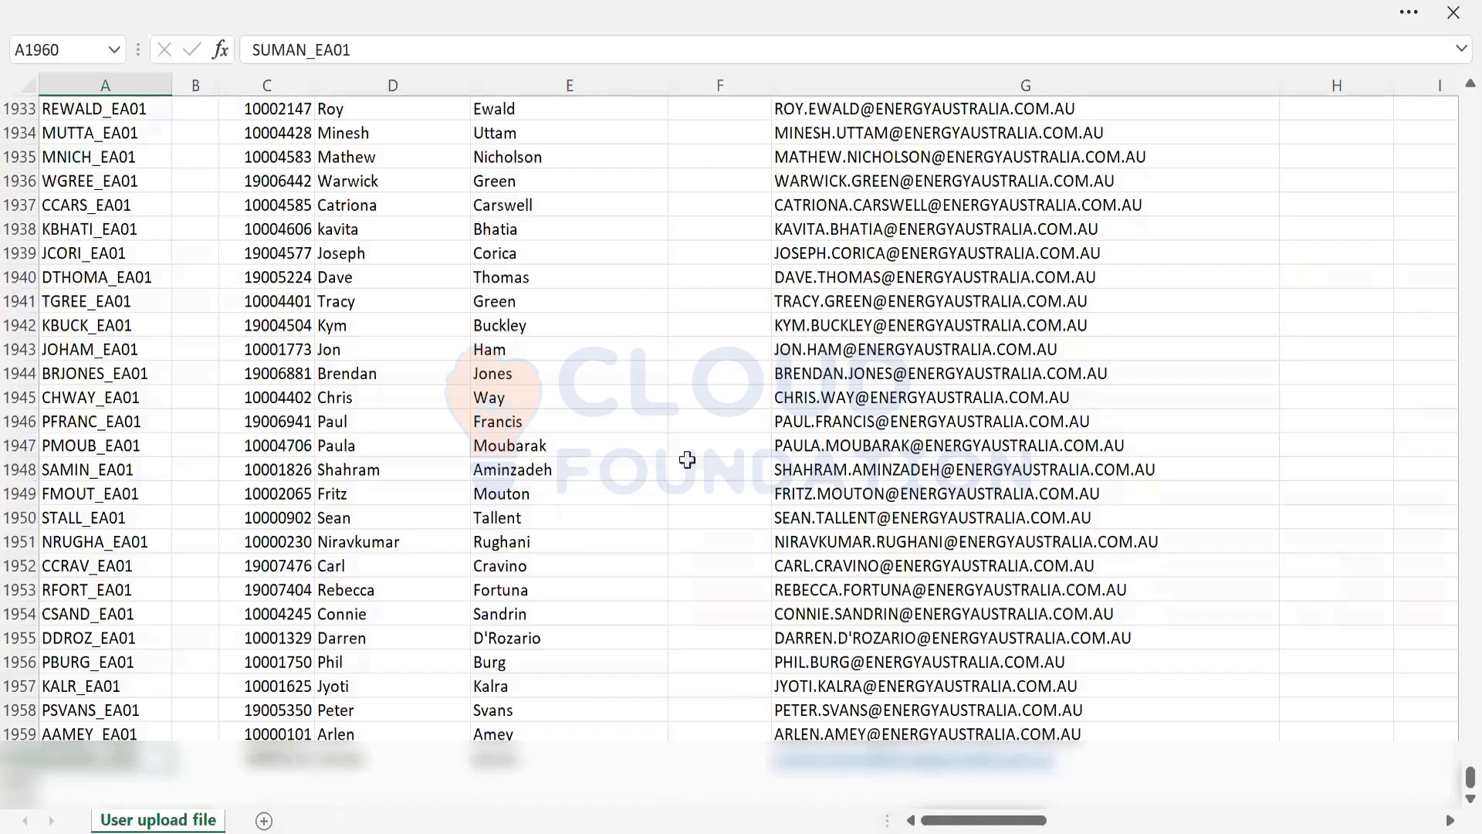
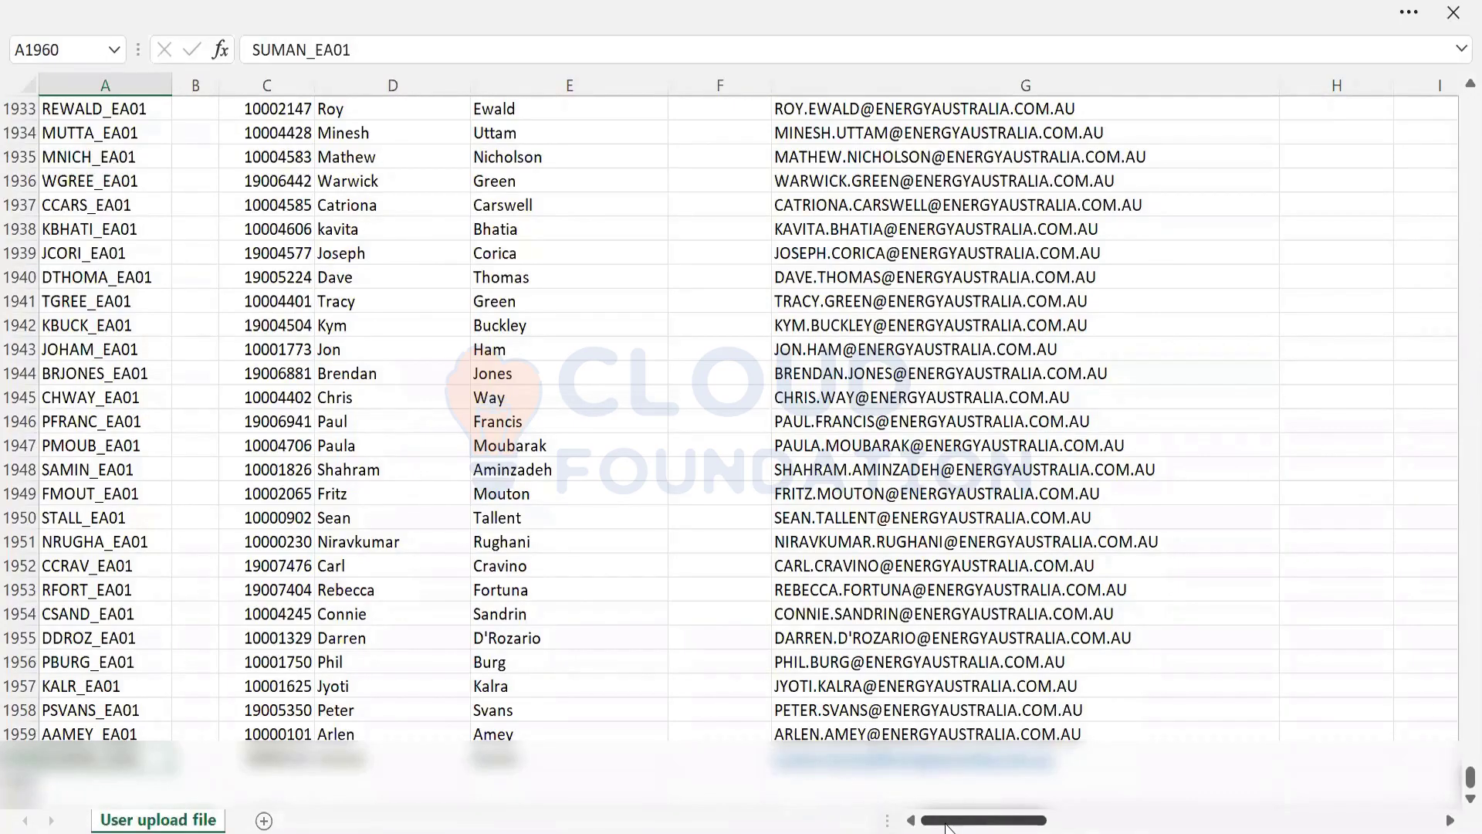
key("alt+Tab")
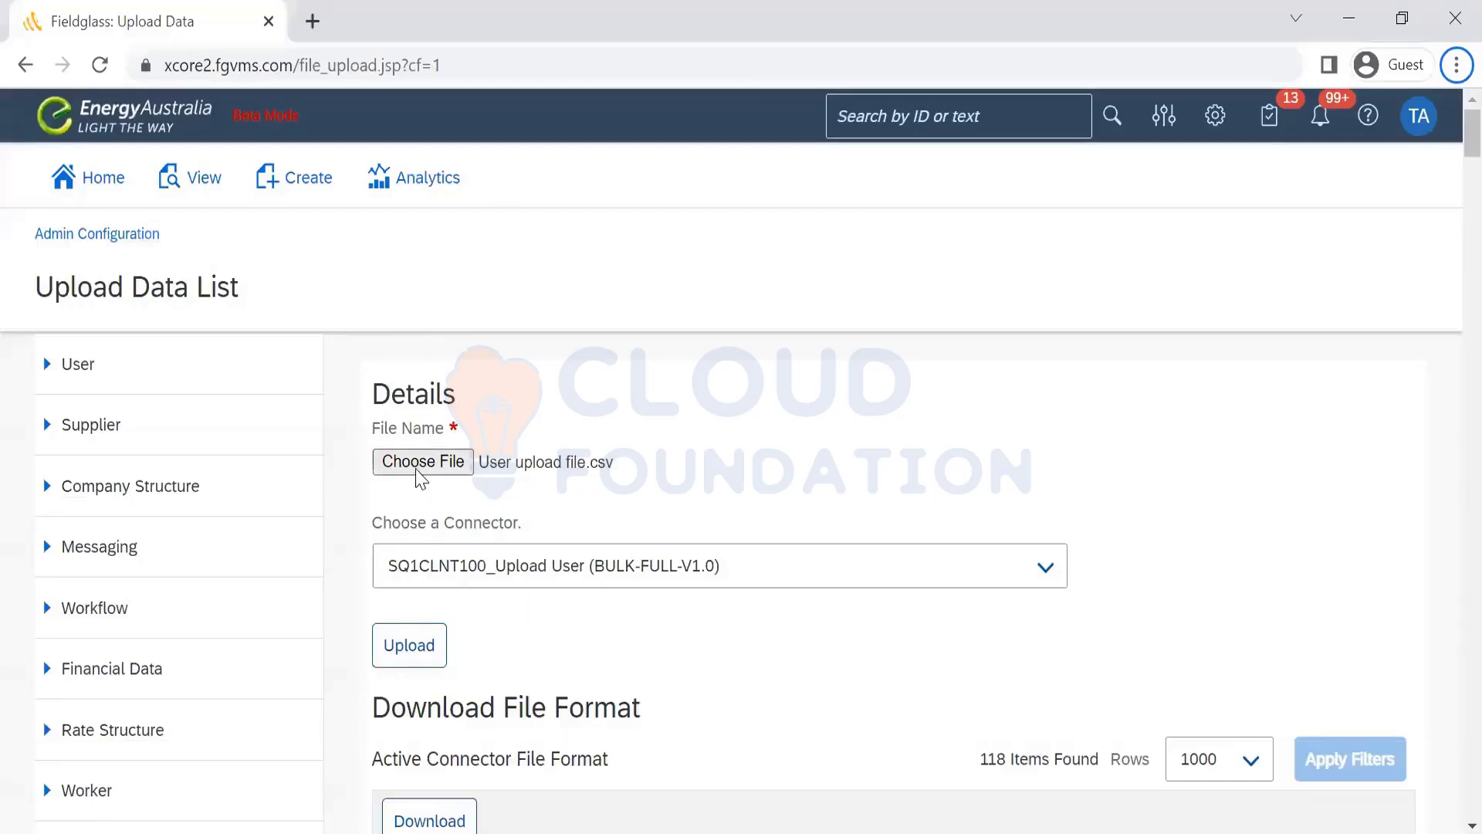
Choose User upload file from Downloads again and upload it with the selected connector
left_click(420, 464)
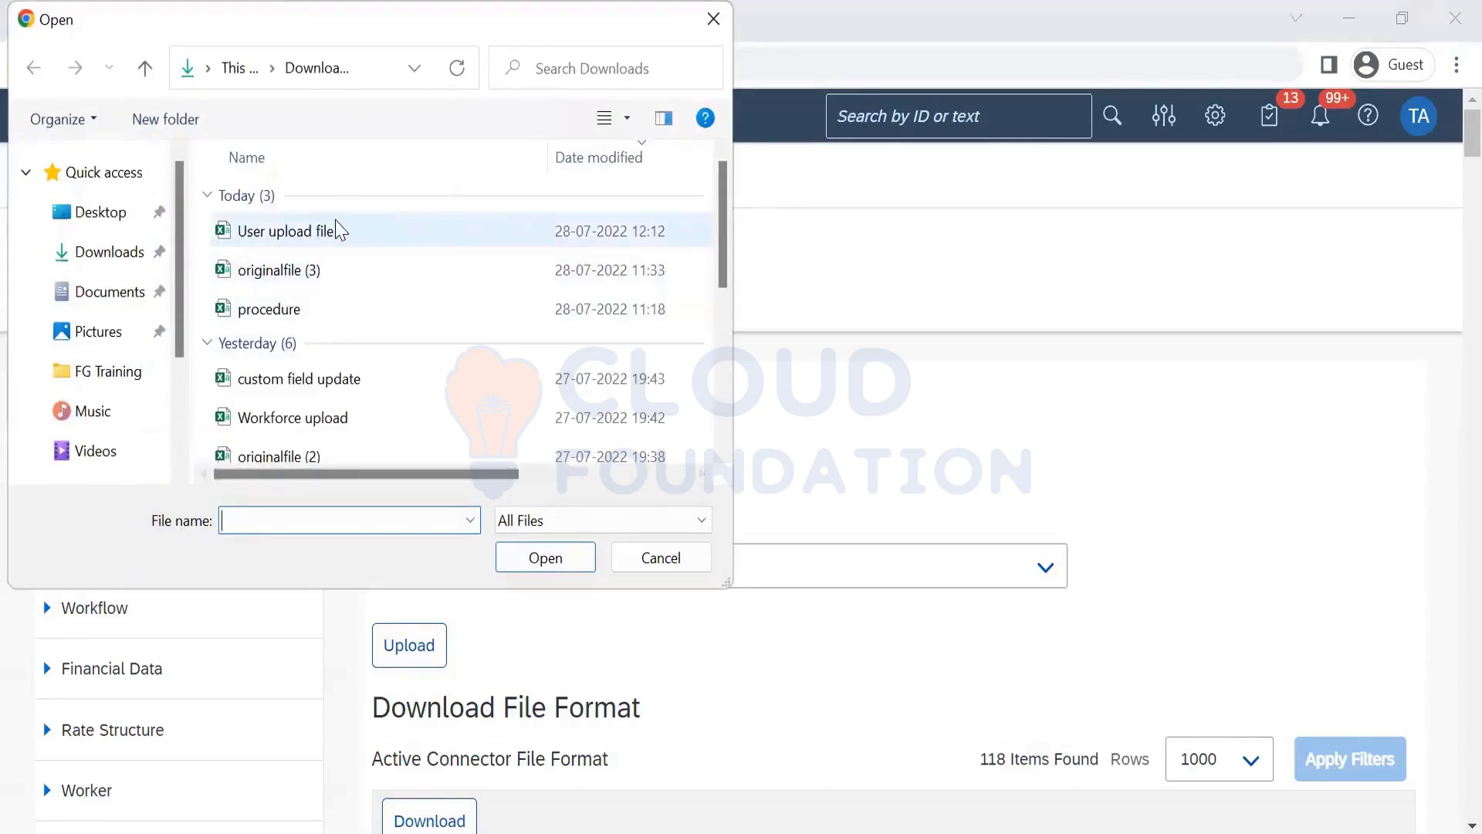
left_click(352, 247)
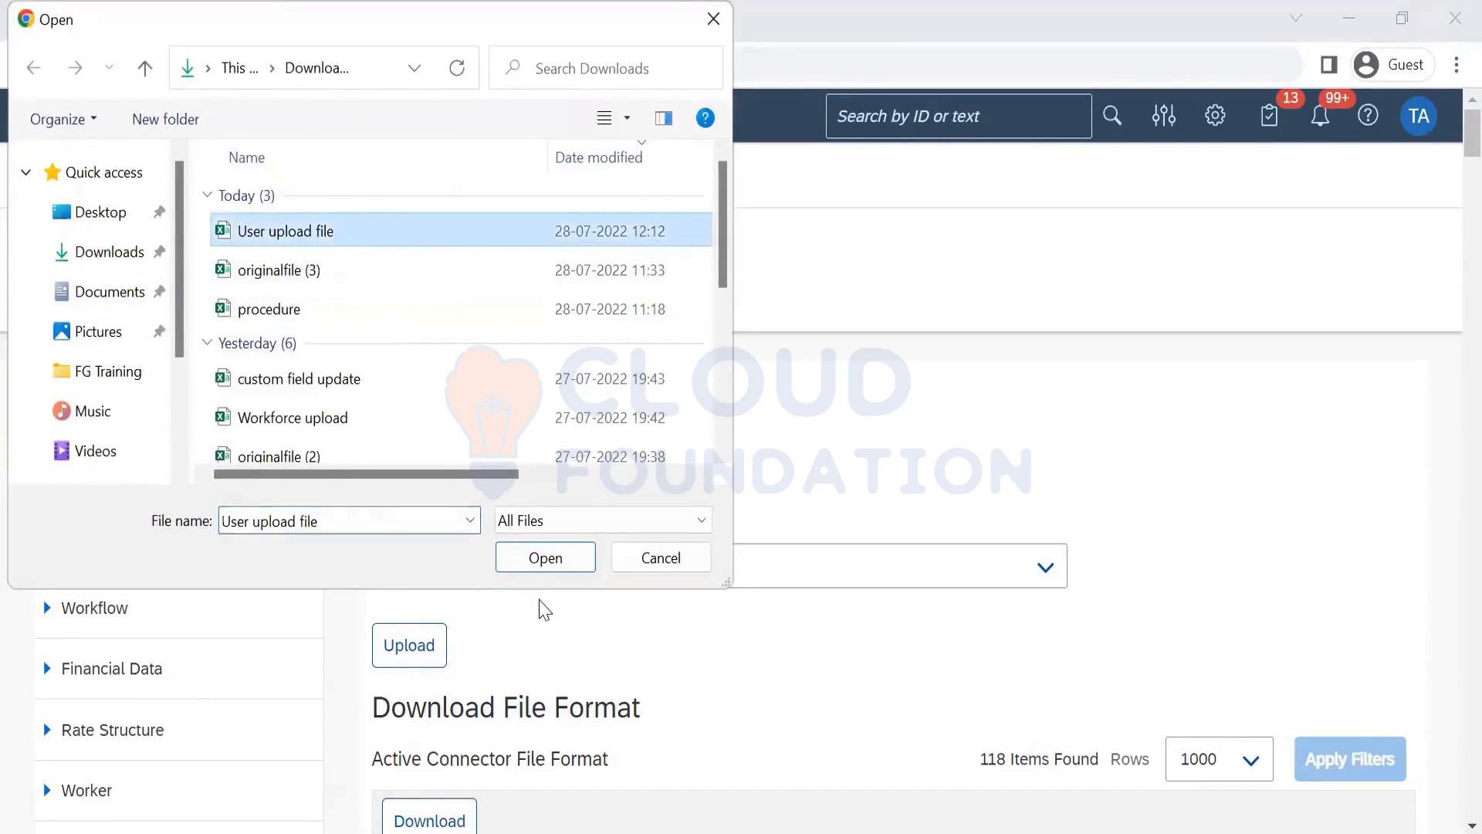
left_click(545, 557)
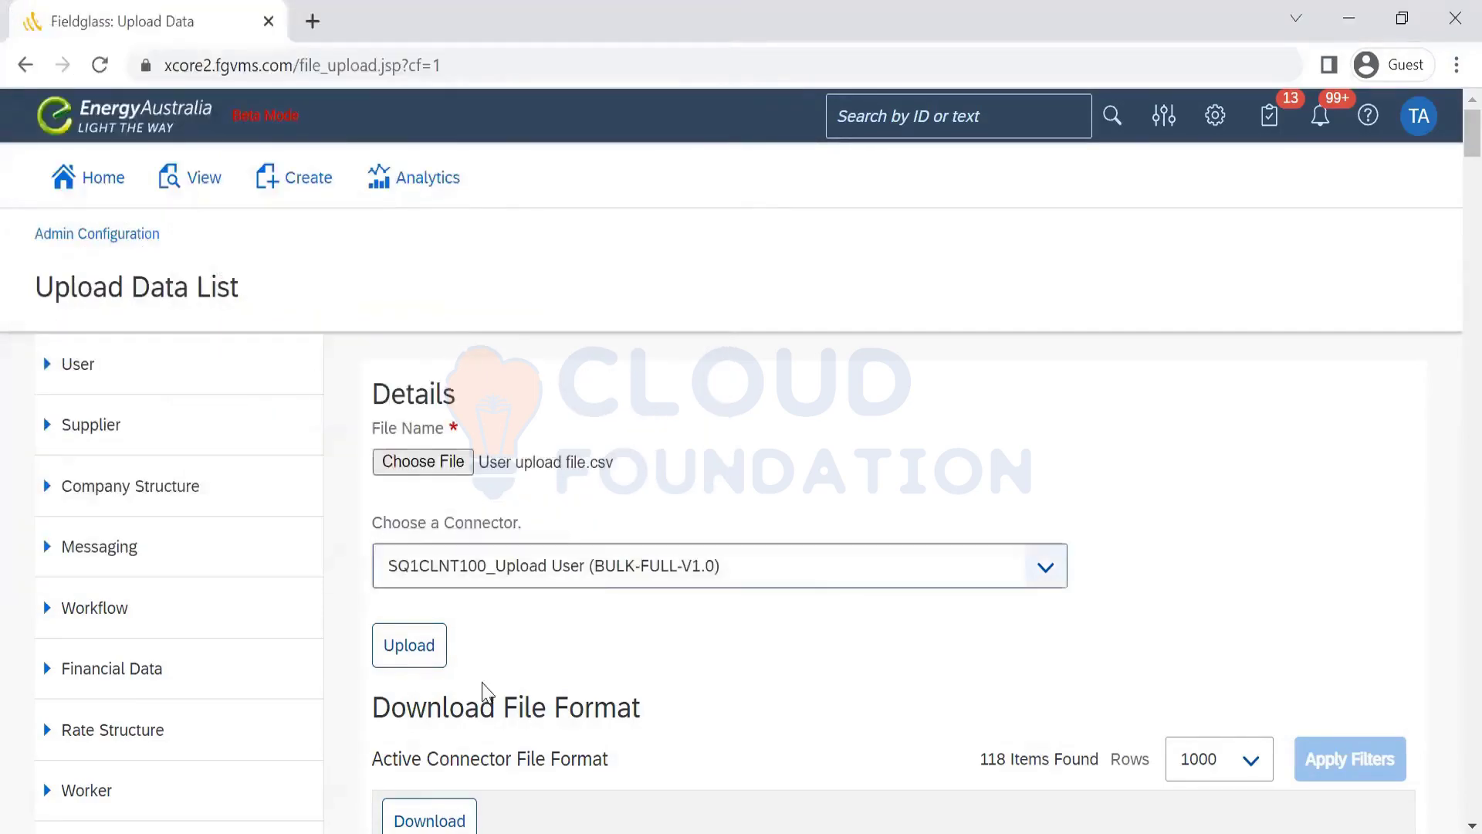
left_click(410, 648)
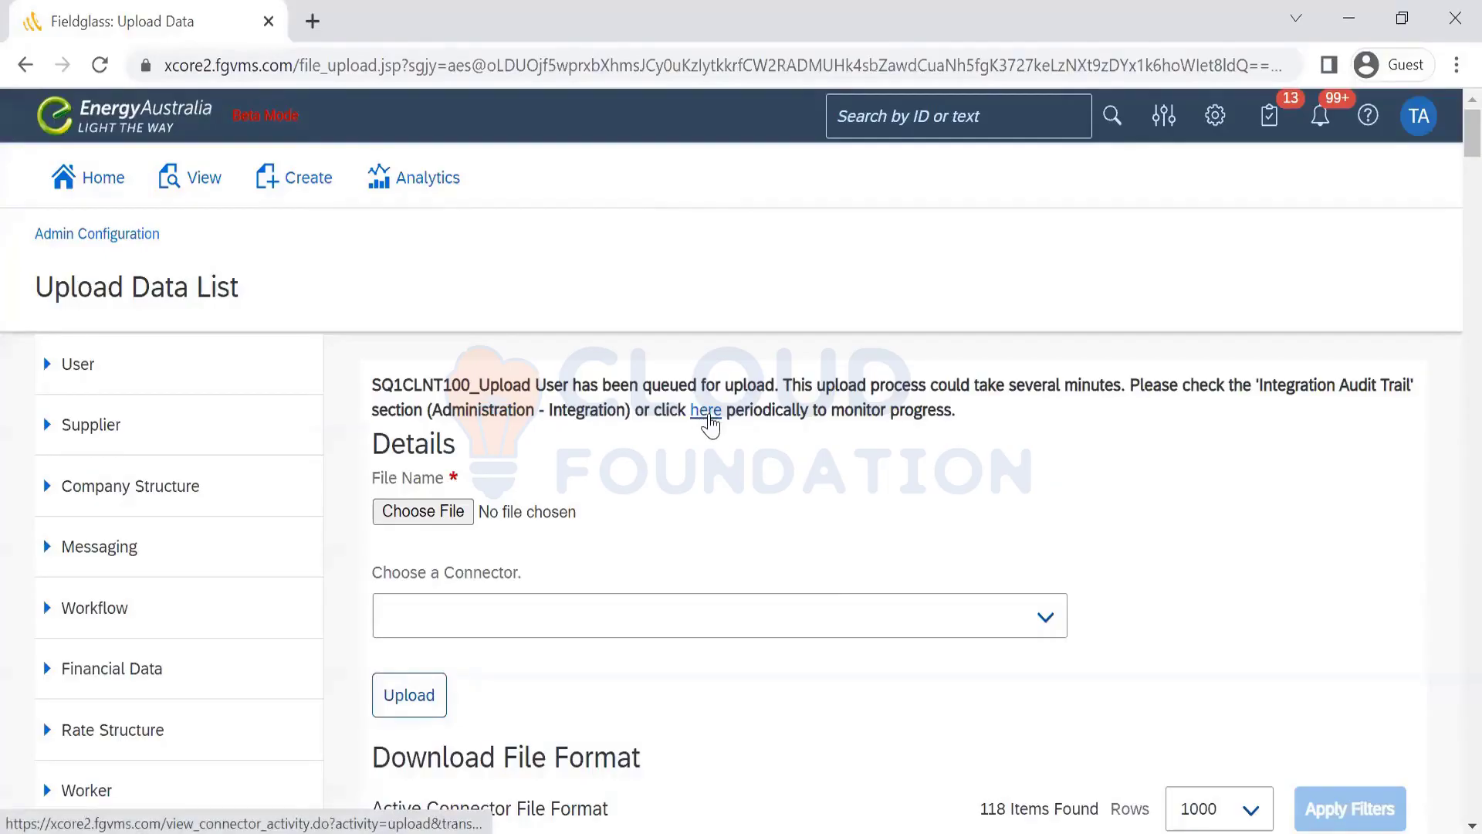
Open the Integration Audit Trail for the queued upload and check its progress among the listed transactions
left_click(708, 422)
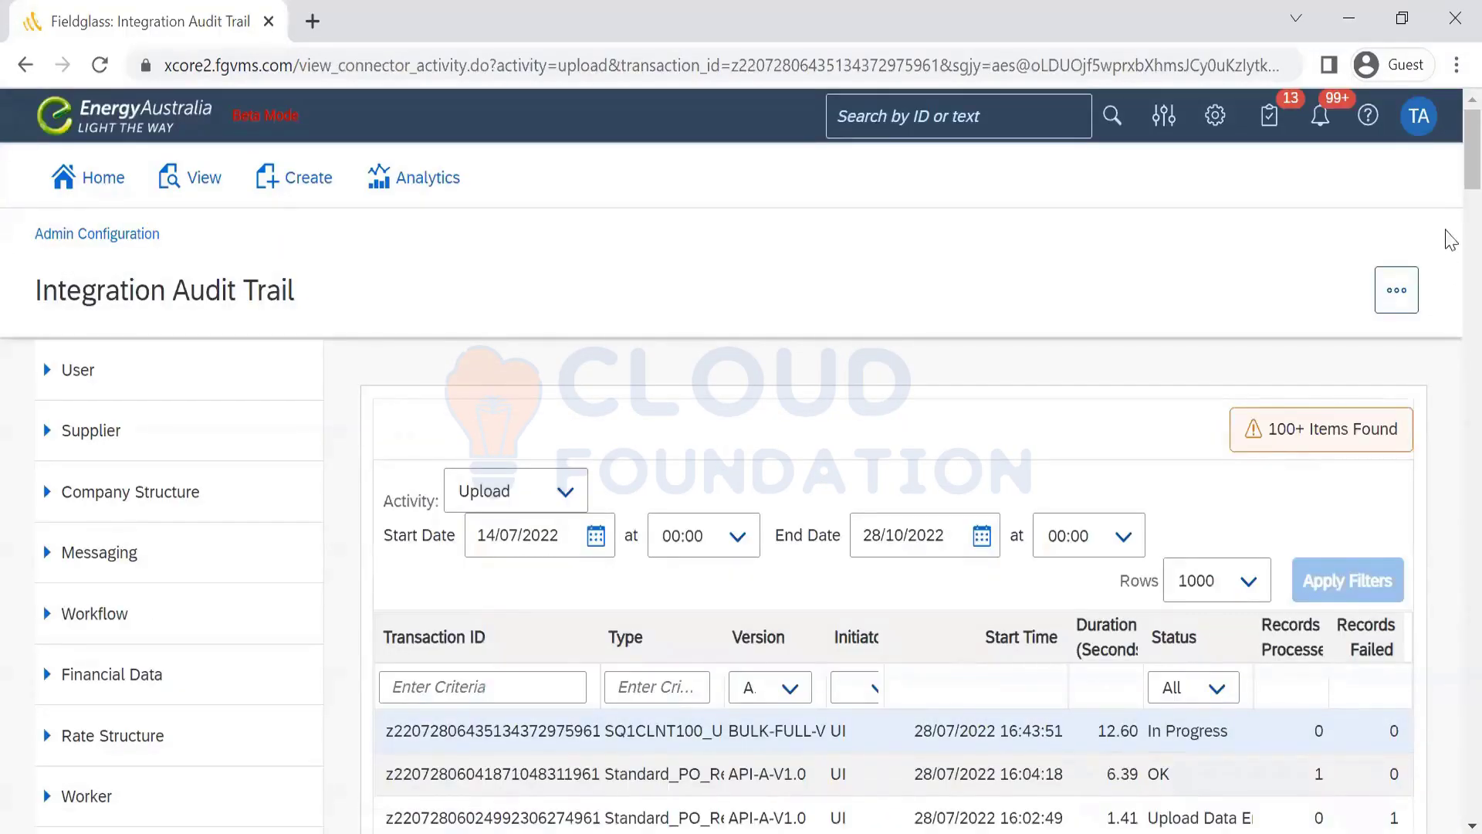
scroll(1451, 240, "down", 7)
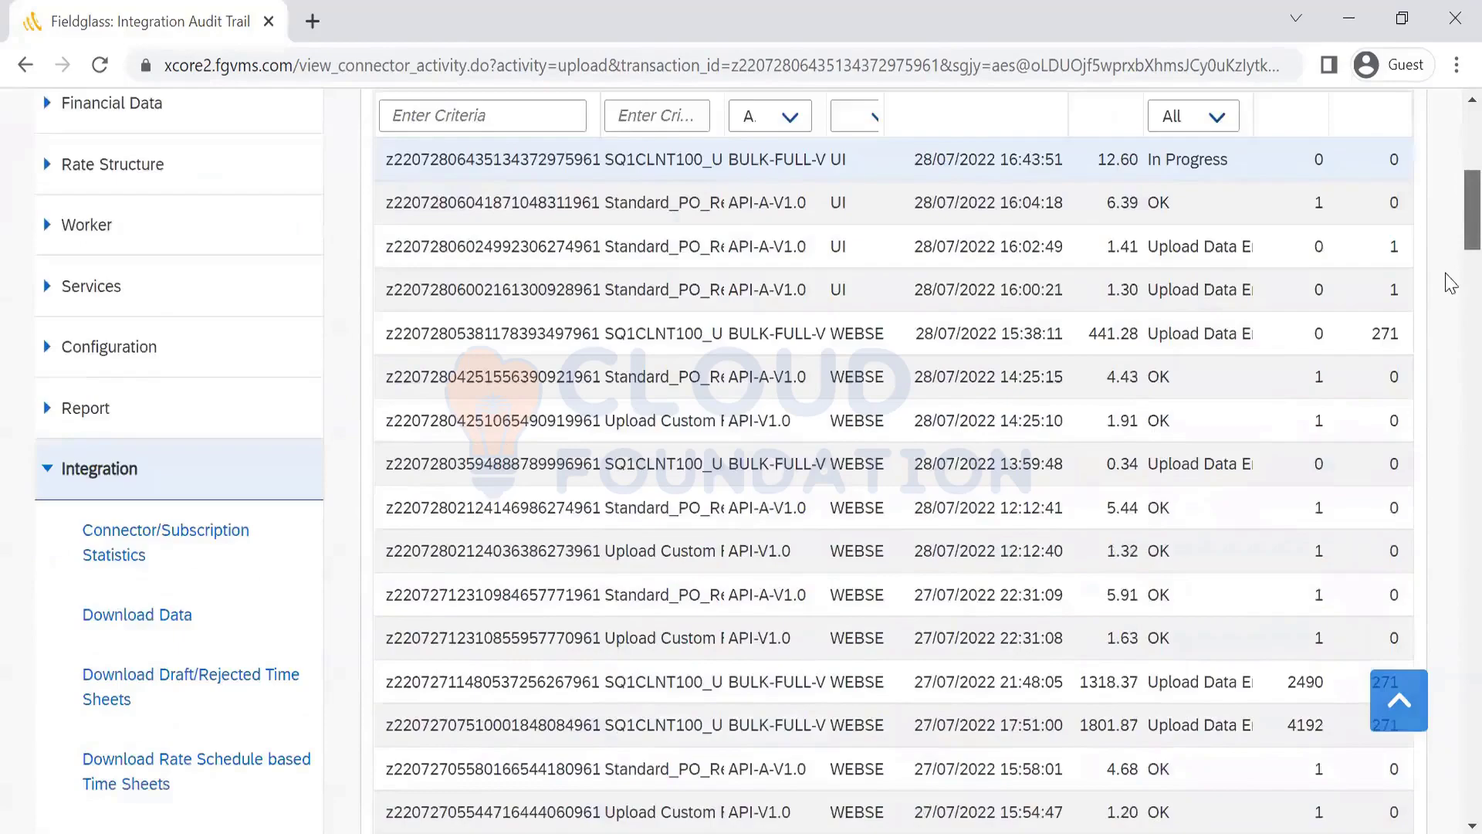
left_click_drag(1446, 274, 1446, 339)
scroll(463, 276, "up", 13)
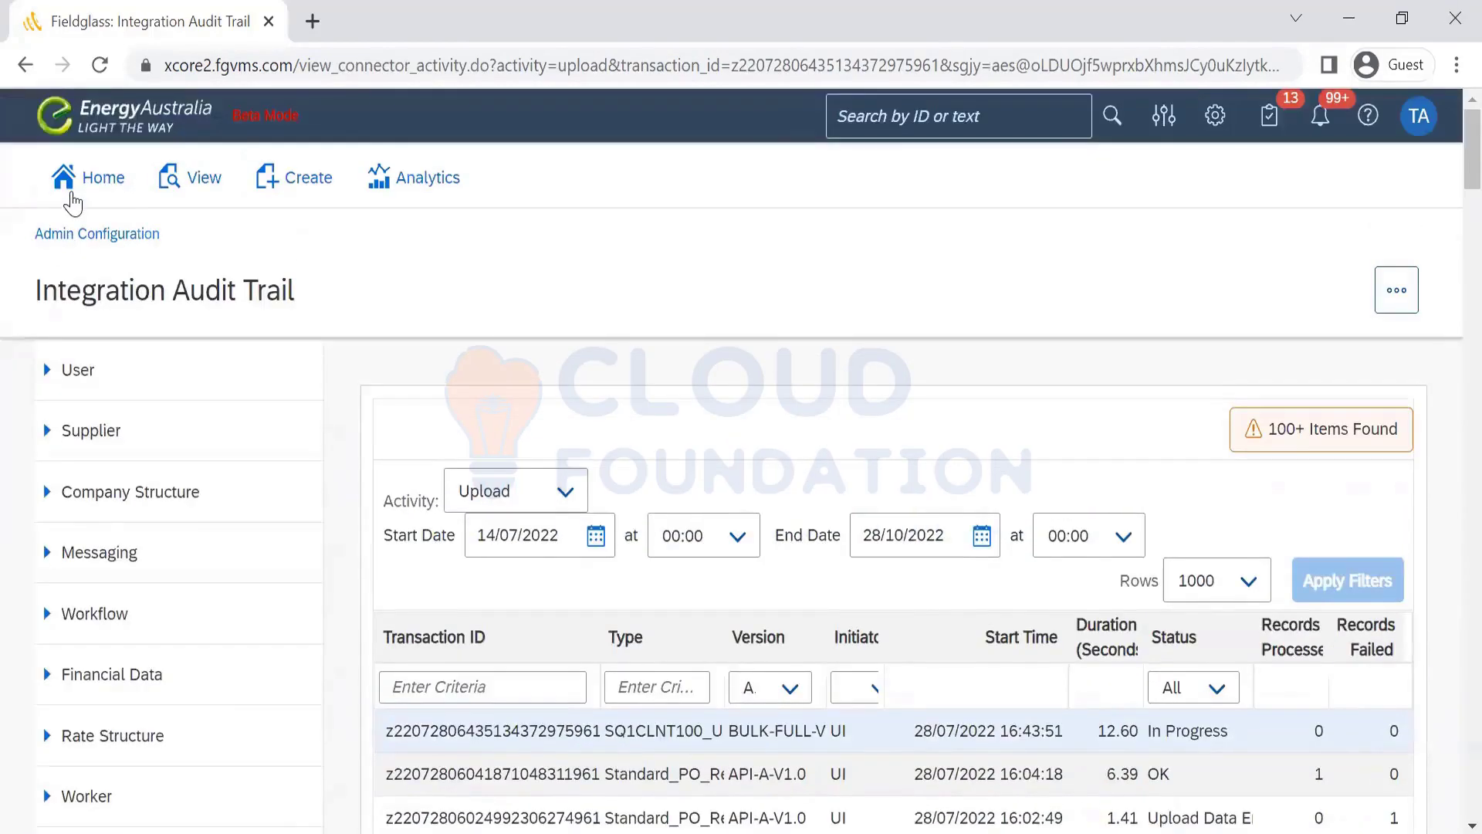
Return to the home page, open the User list from Admin Configuration and look through the listed users
left_click(72, 196)
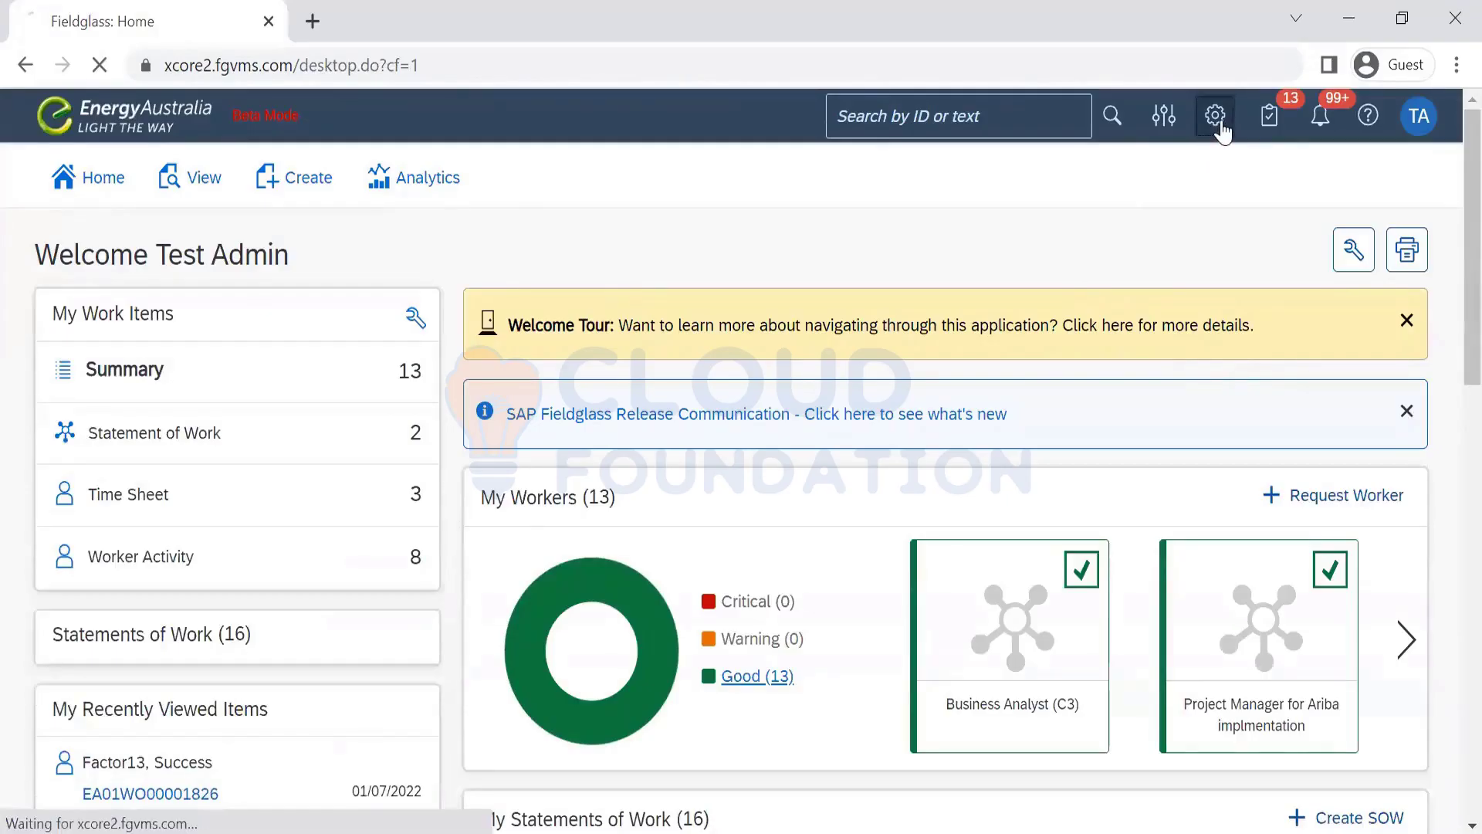
left_click(1220, 125)
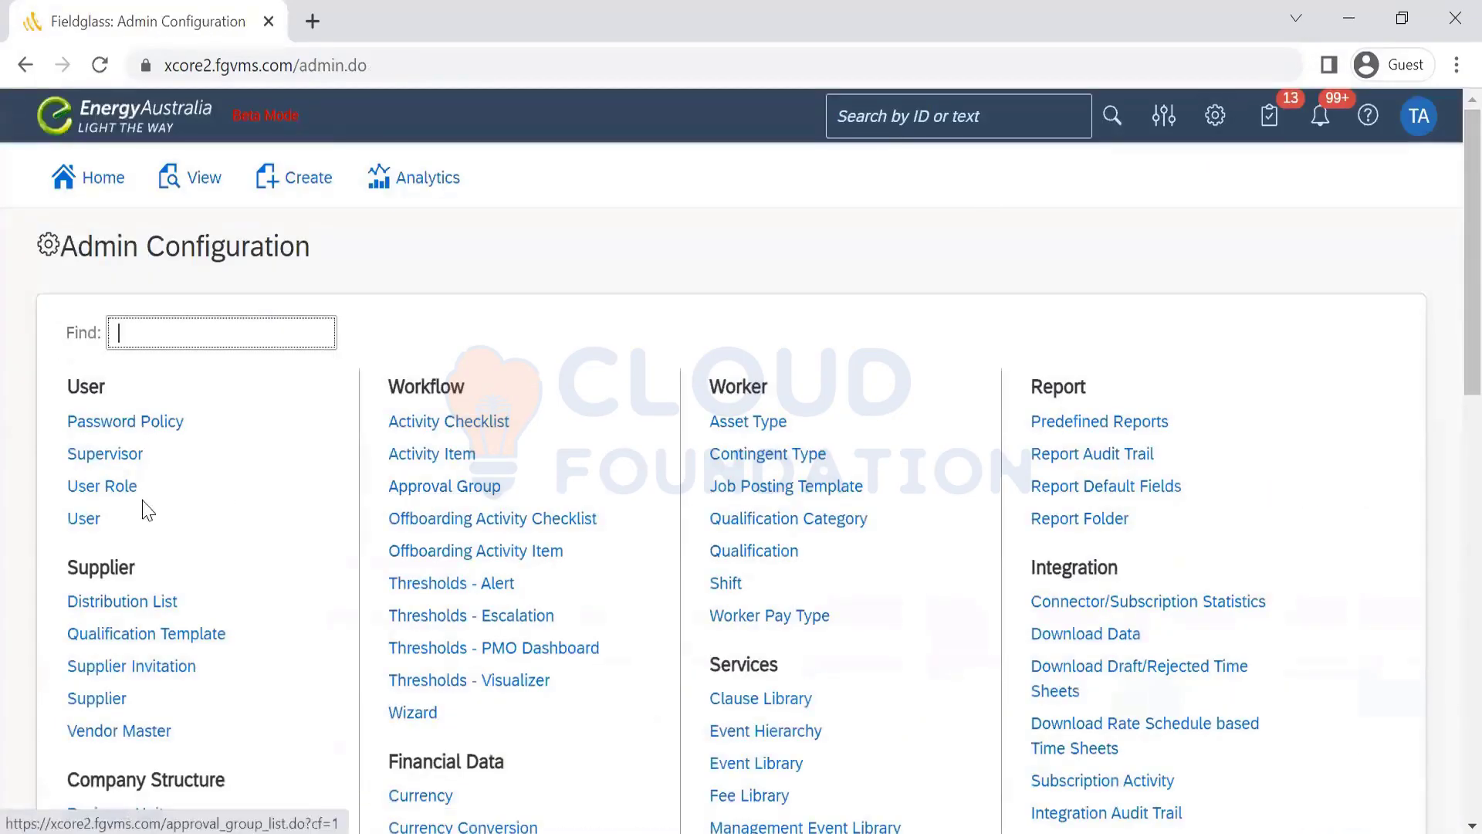
left_click(82, 518)
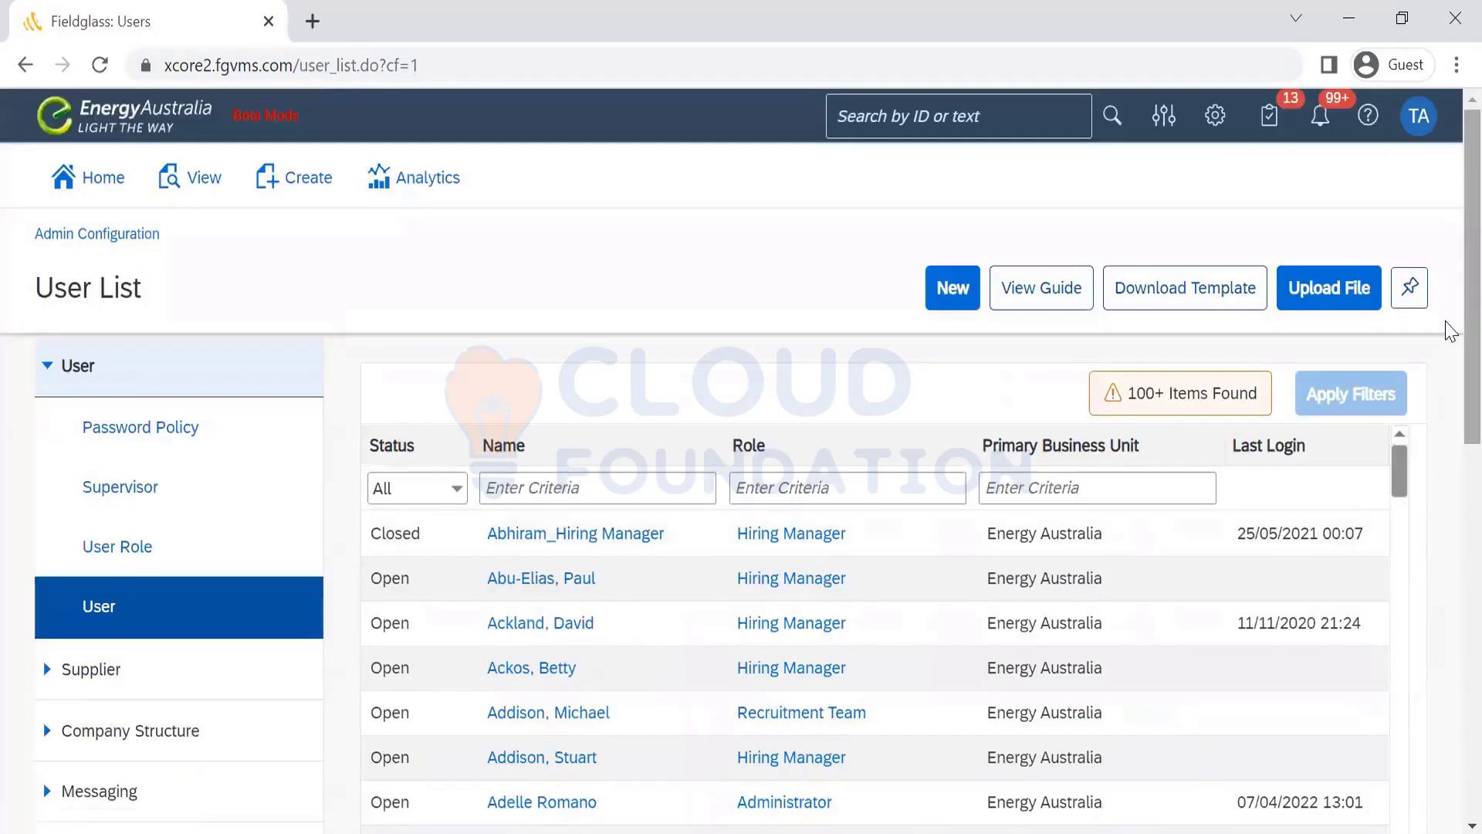
scroll(1450, 386, "down", 3)
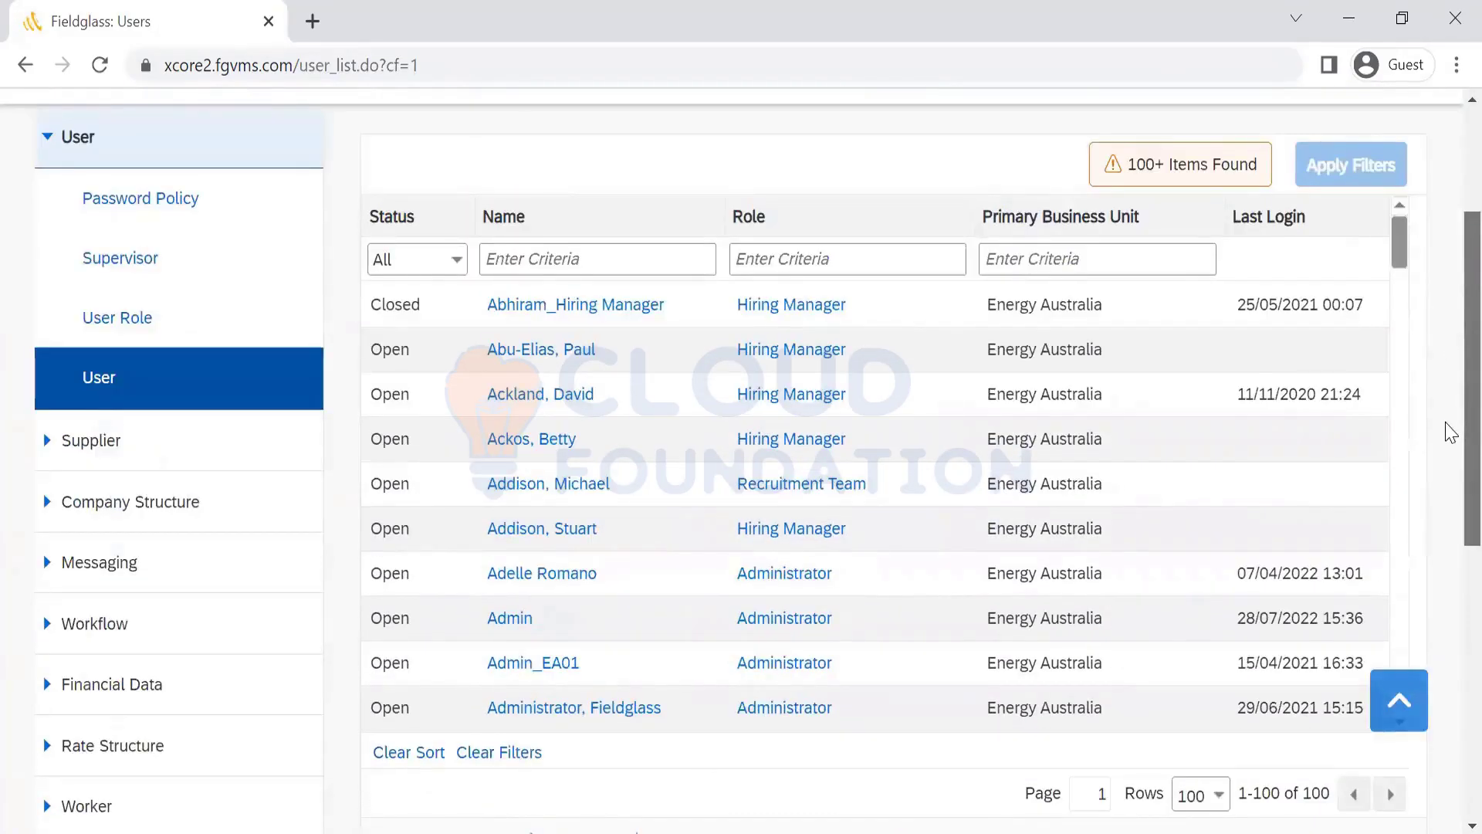
scroll(1449, 432, "down", 2)
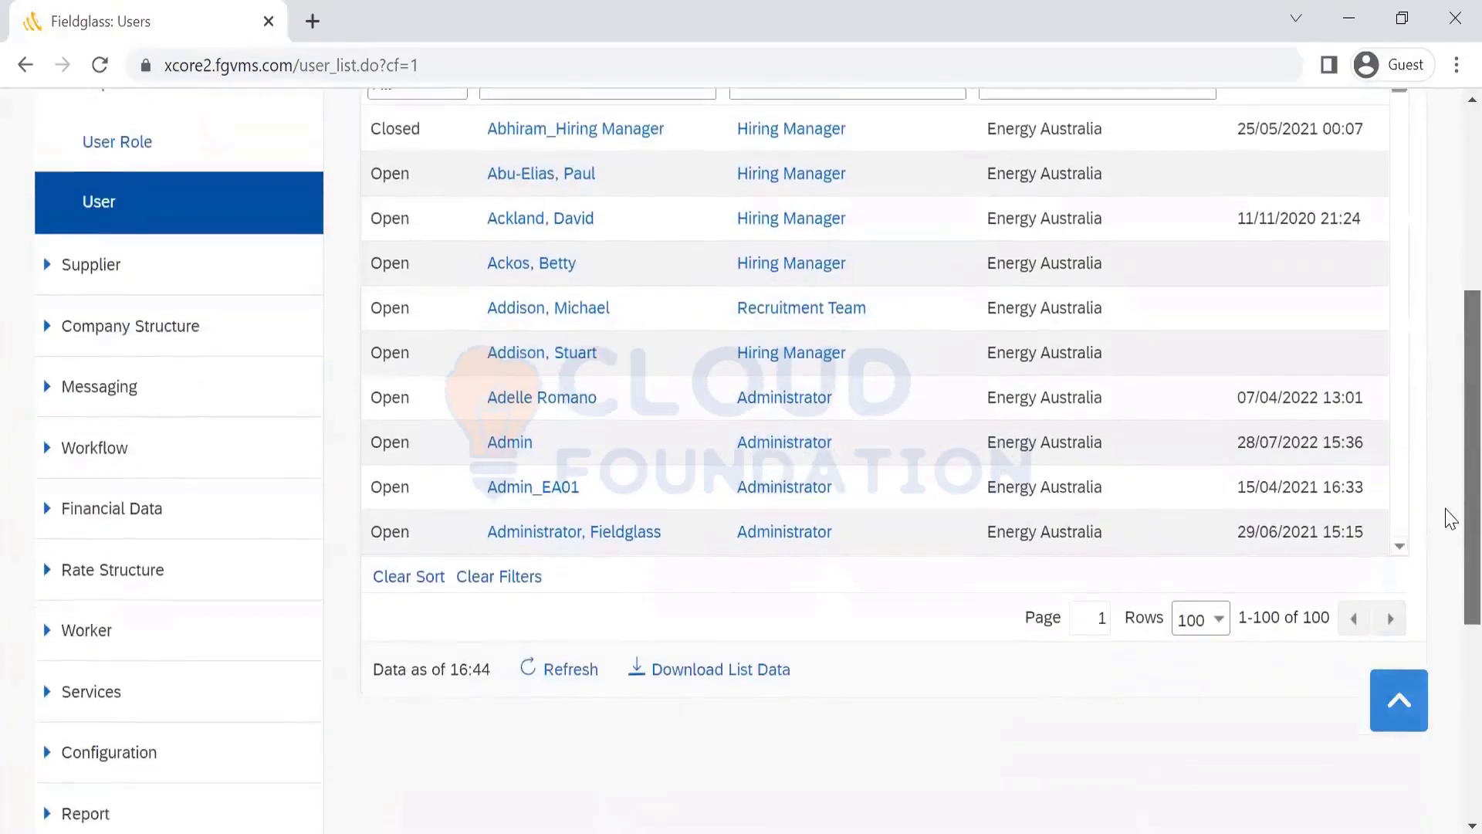
scroll(1447, 541, "down", 1)
scroll(1445, 463, "up", 5)
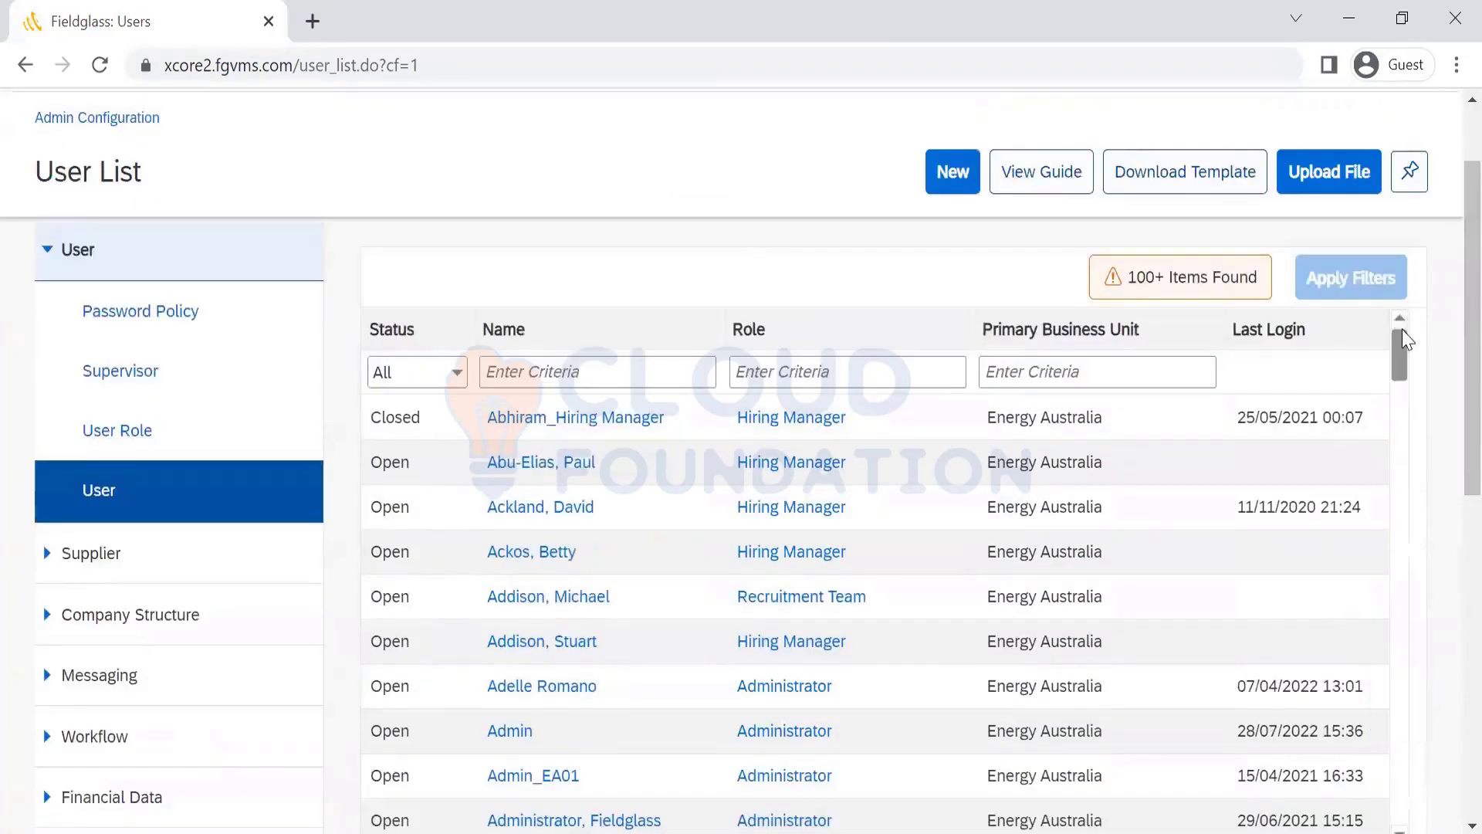
left_click_drag(1405, 340, 1443, 795)
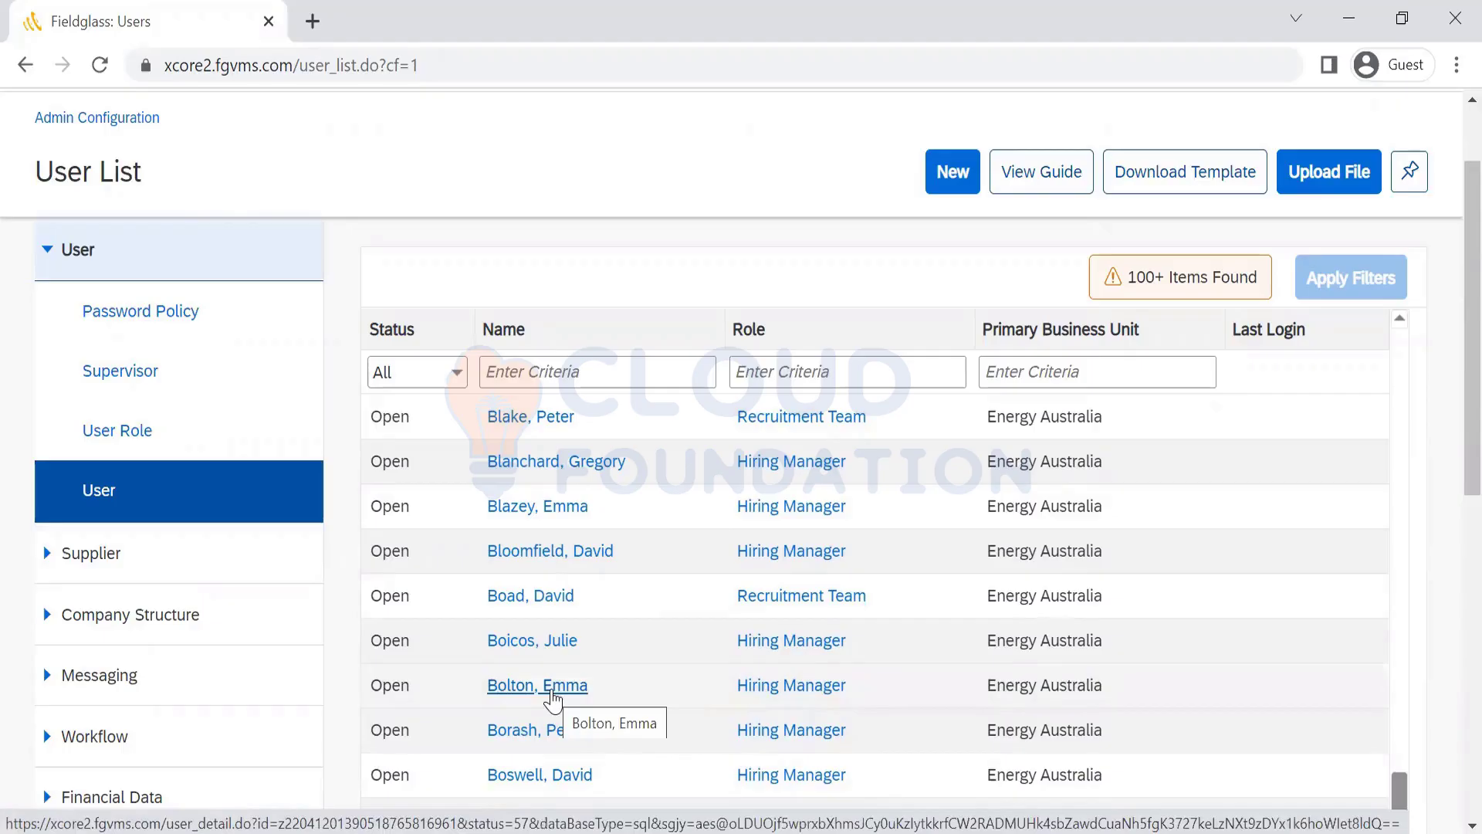
Open the record of a Hiring Manager near the end of the list and review the account setup details
left_click(553, 700)
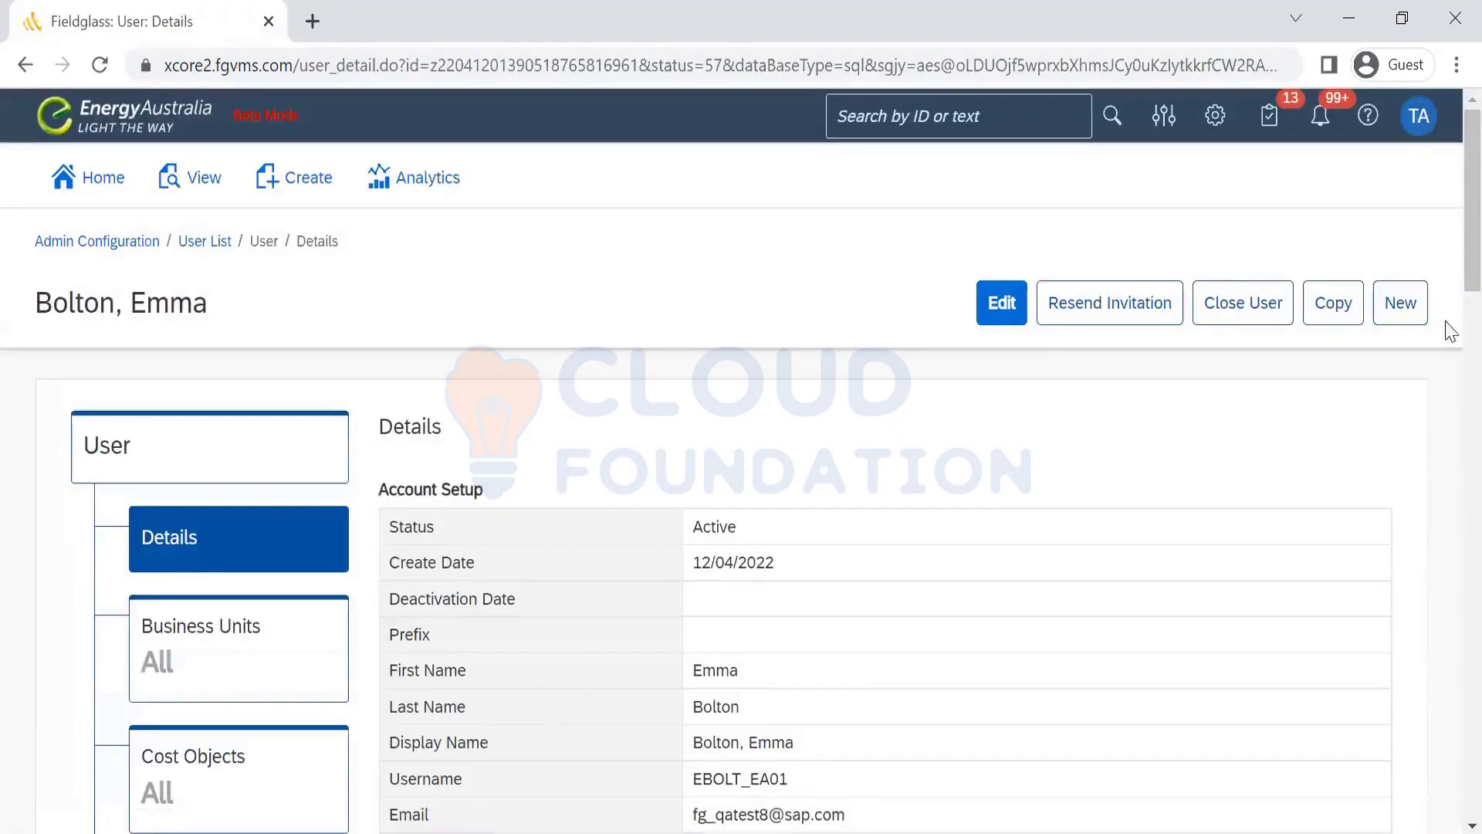
left_click_drag(1450, 274, 1428, 338)
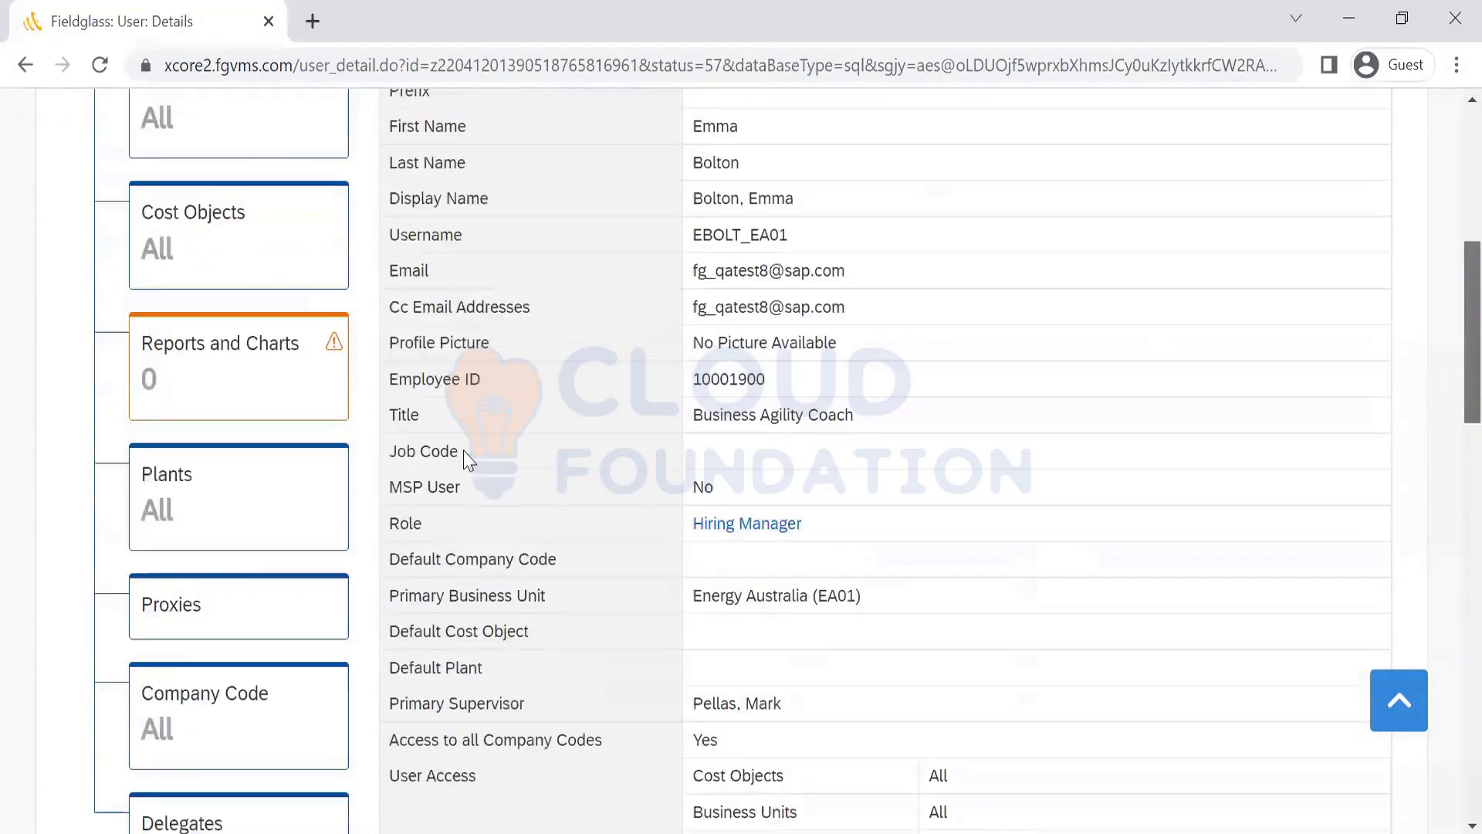
Open the Proxies section of this user and look over the remaining sections down to Delegates
left_click(183, 629)
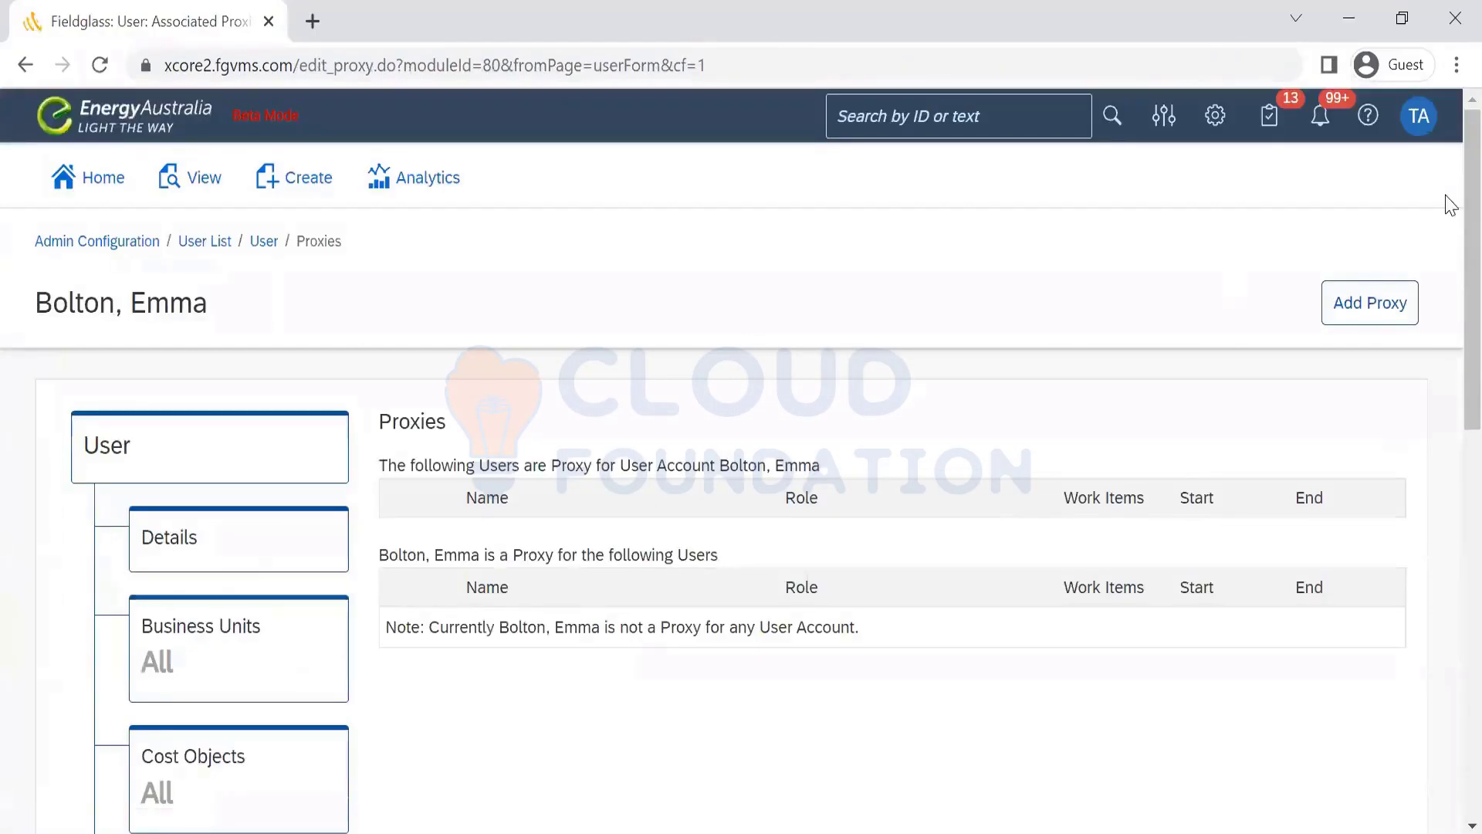
scroll(1448, 304, "down", 6)
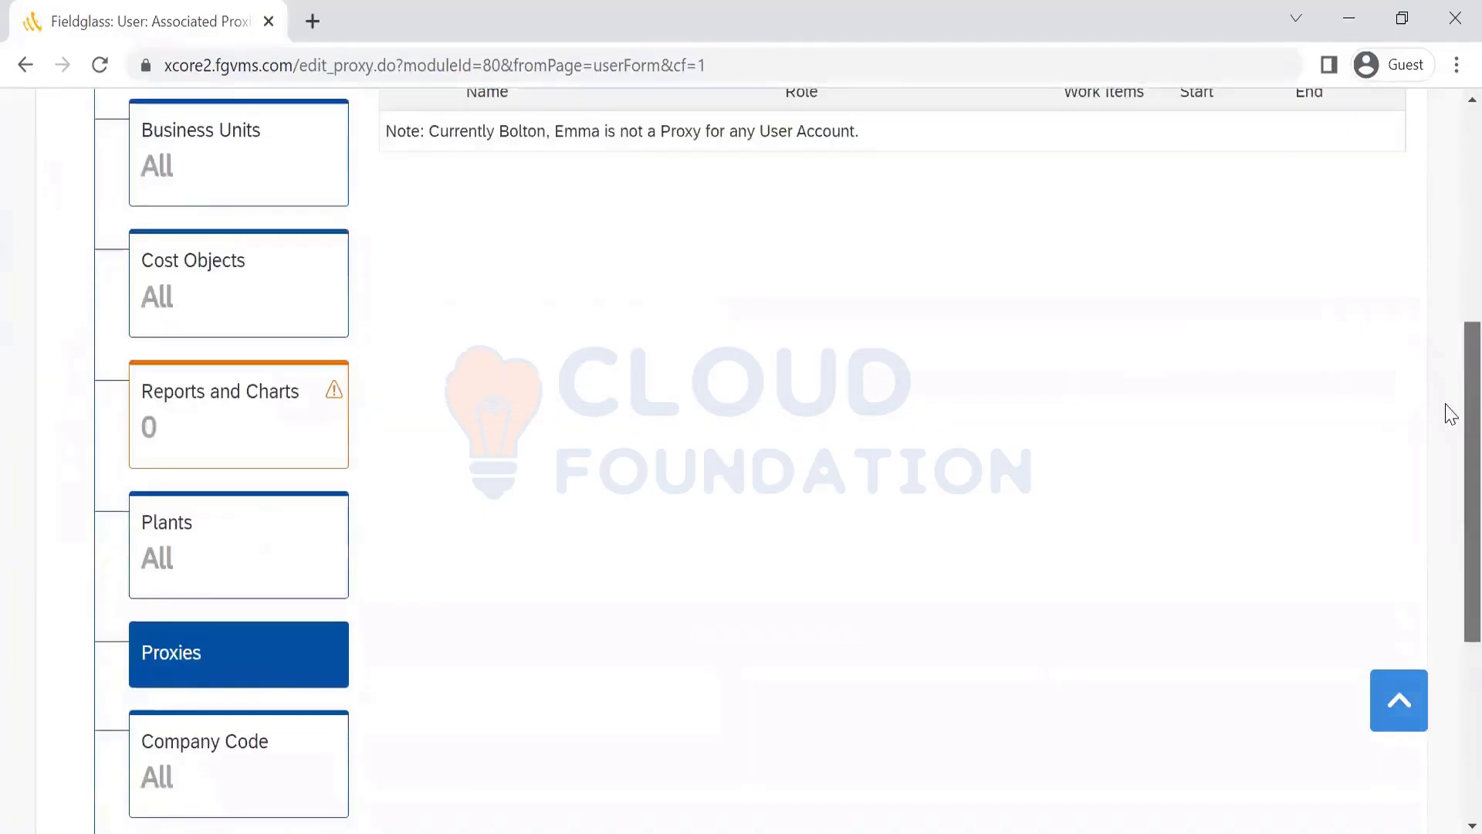
scroll(1450, 417, "down", 5)
scroll(1446, 537, "up", 2)
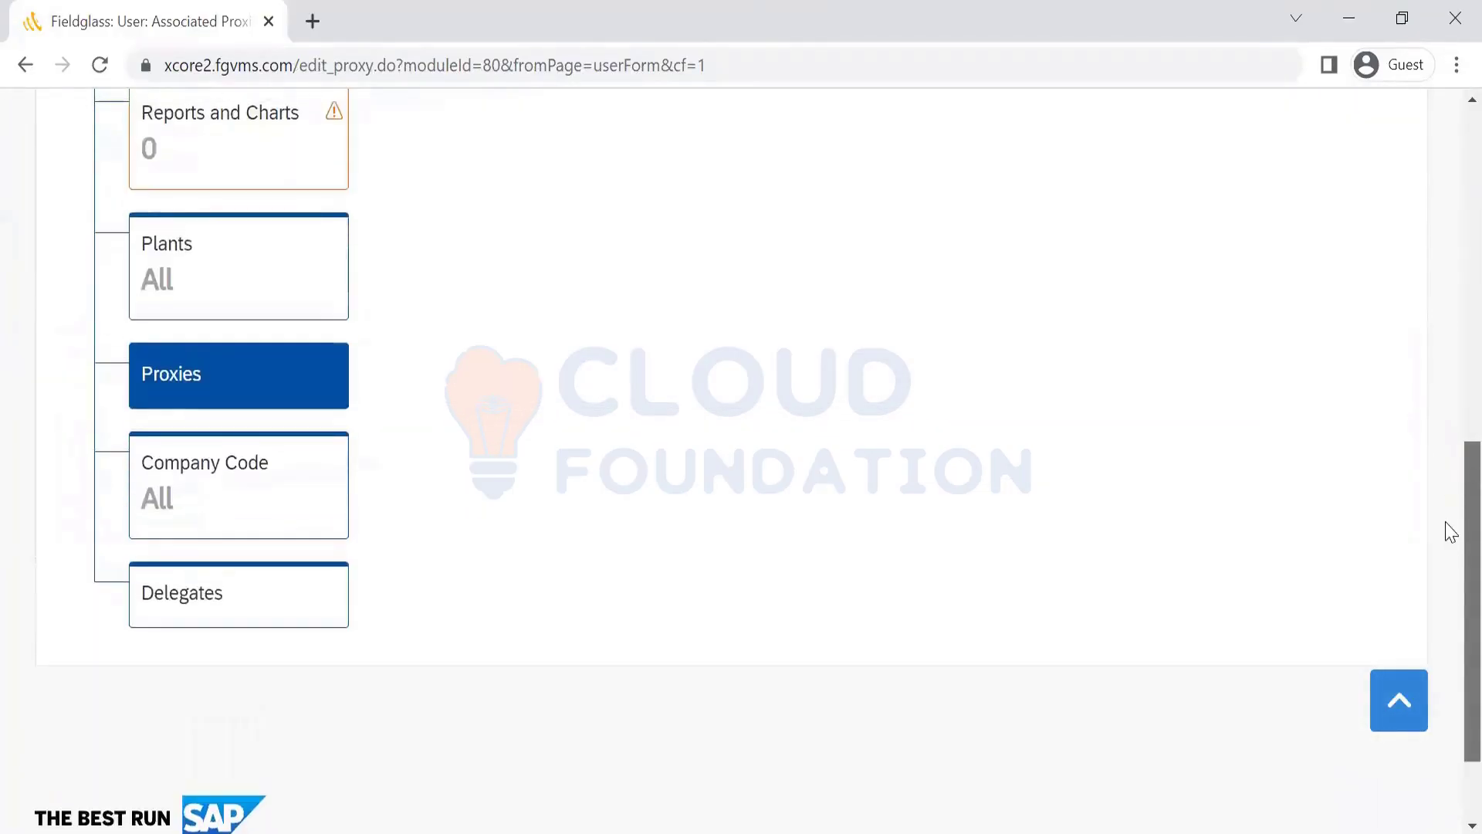
scroll(1448, 321, "up", 2)
scroll(1451, 526, "down", 2)
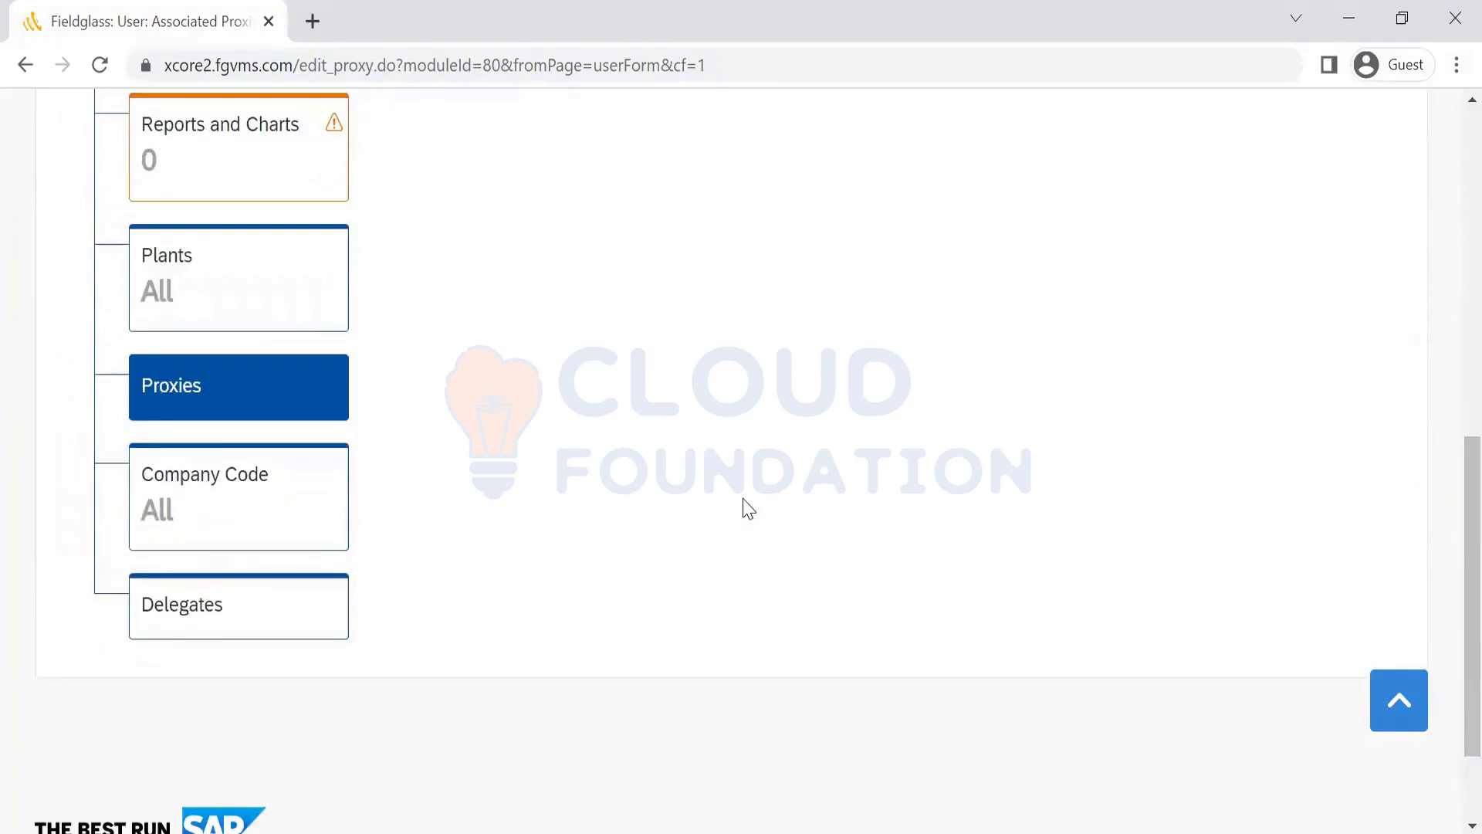
Open the Delegates section of this user and add the first Hiring Manager in the list as a delegate
left_click(181, 635)
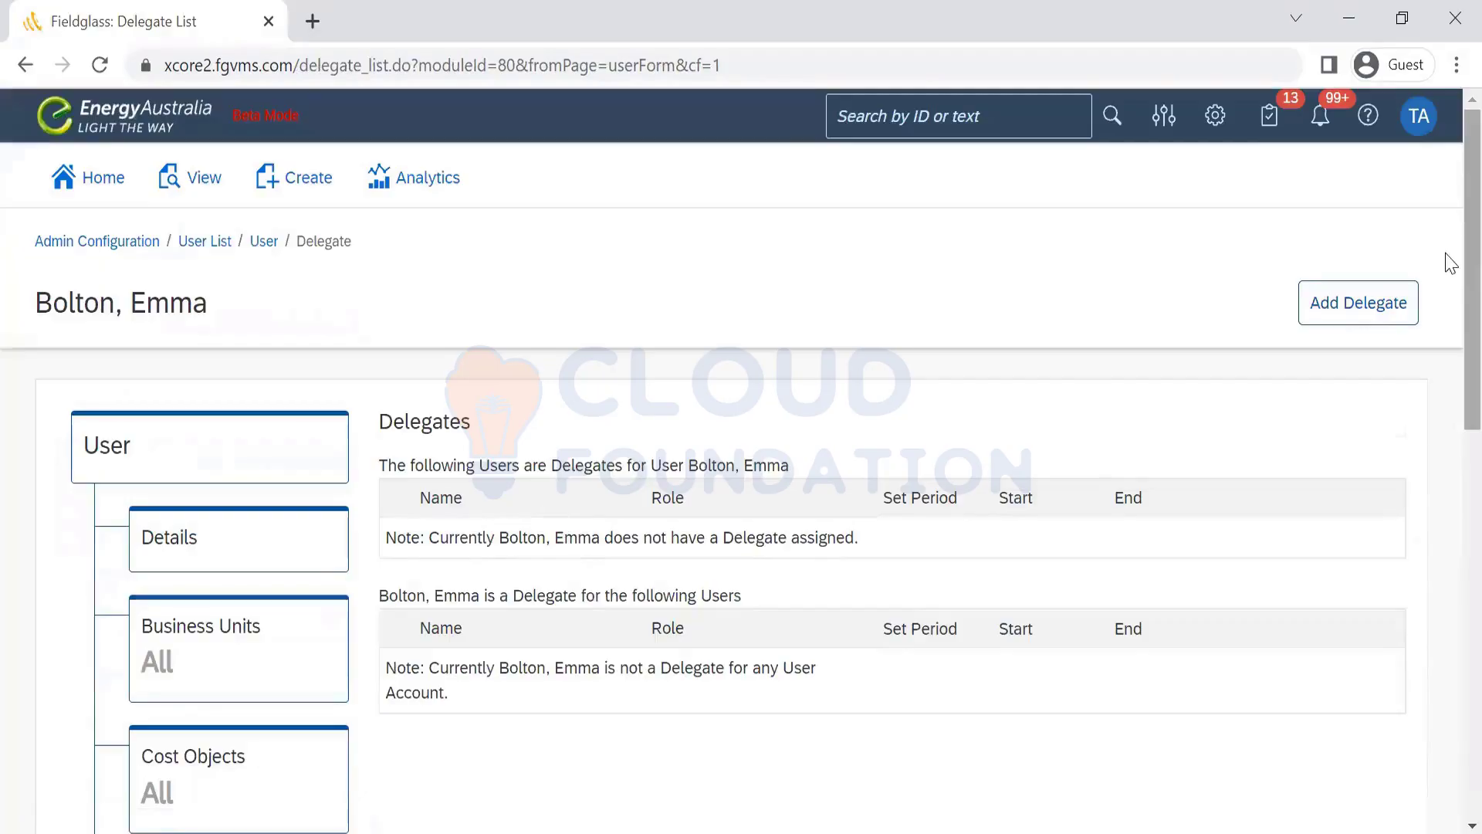
left_click_drag(1446, 226, 1447, 506)
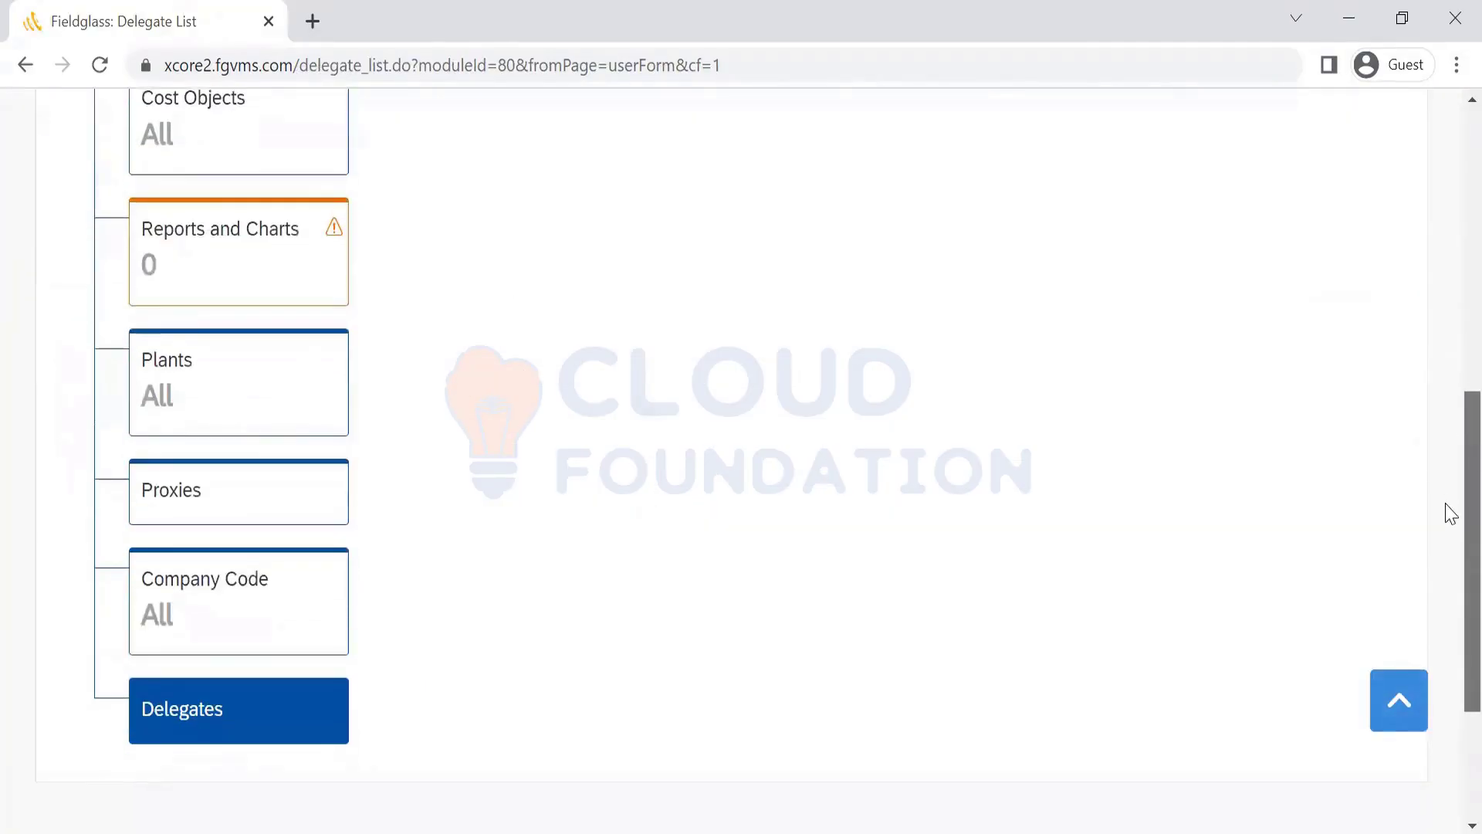
left_click_drag(1450, 514, 1446, 247)
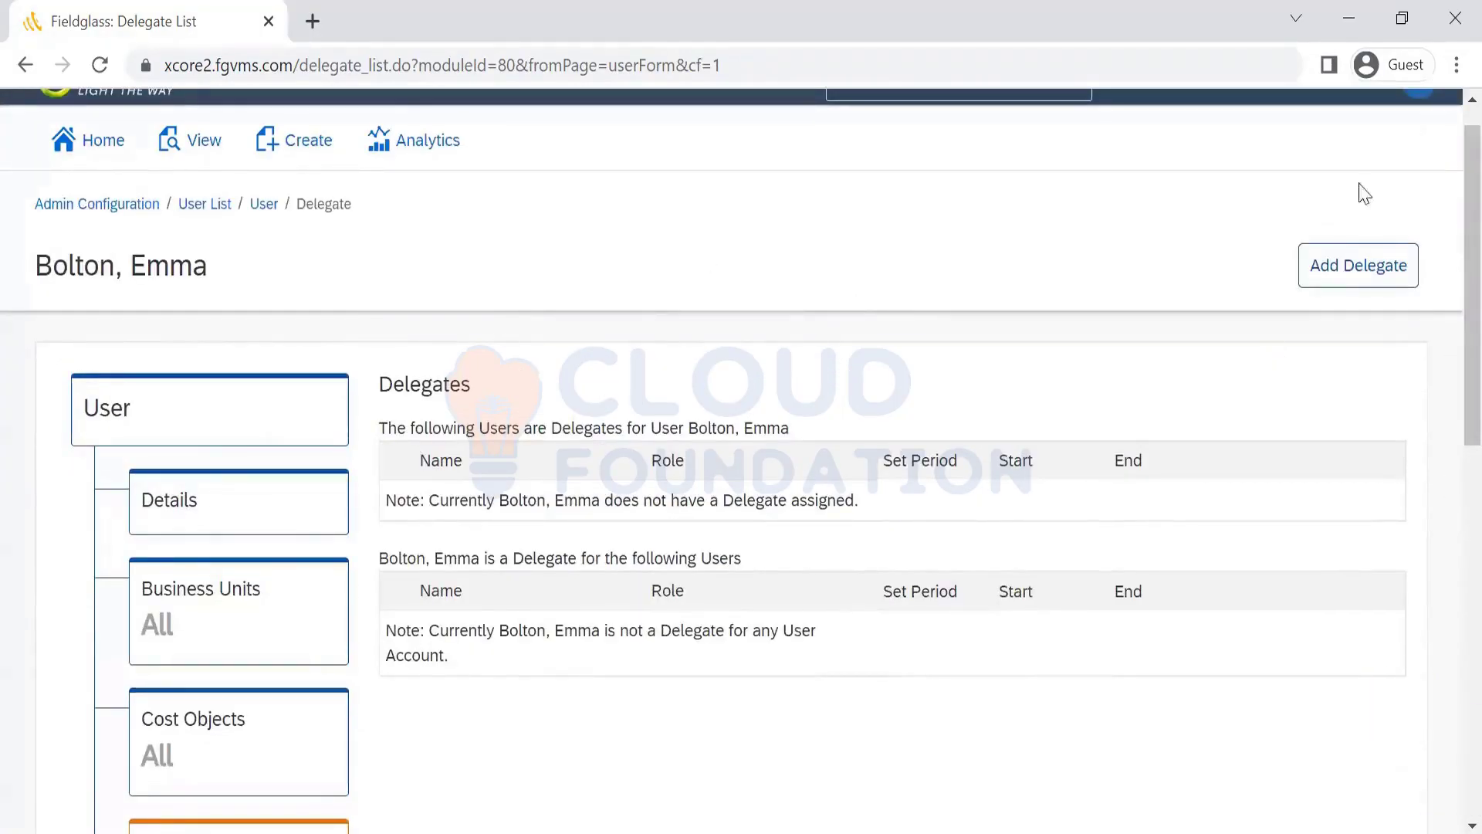
left_click(1403, 286)
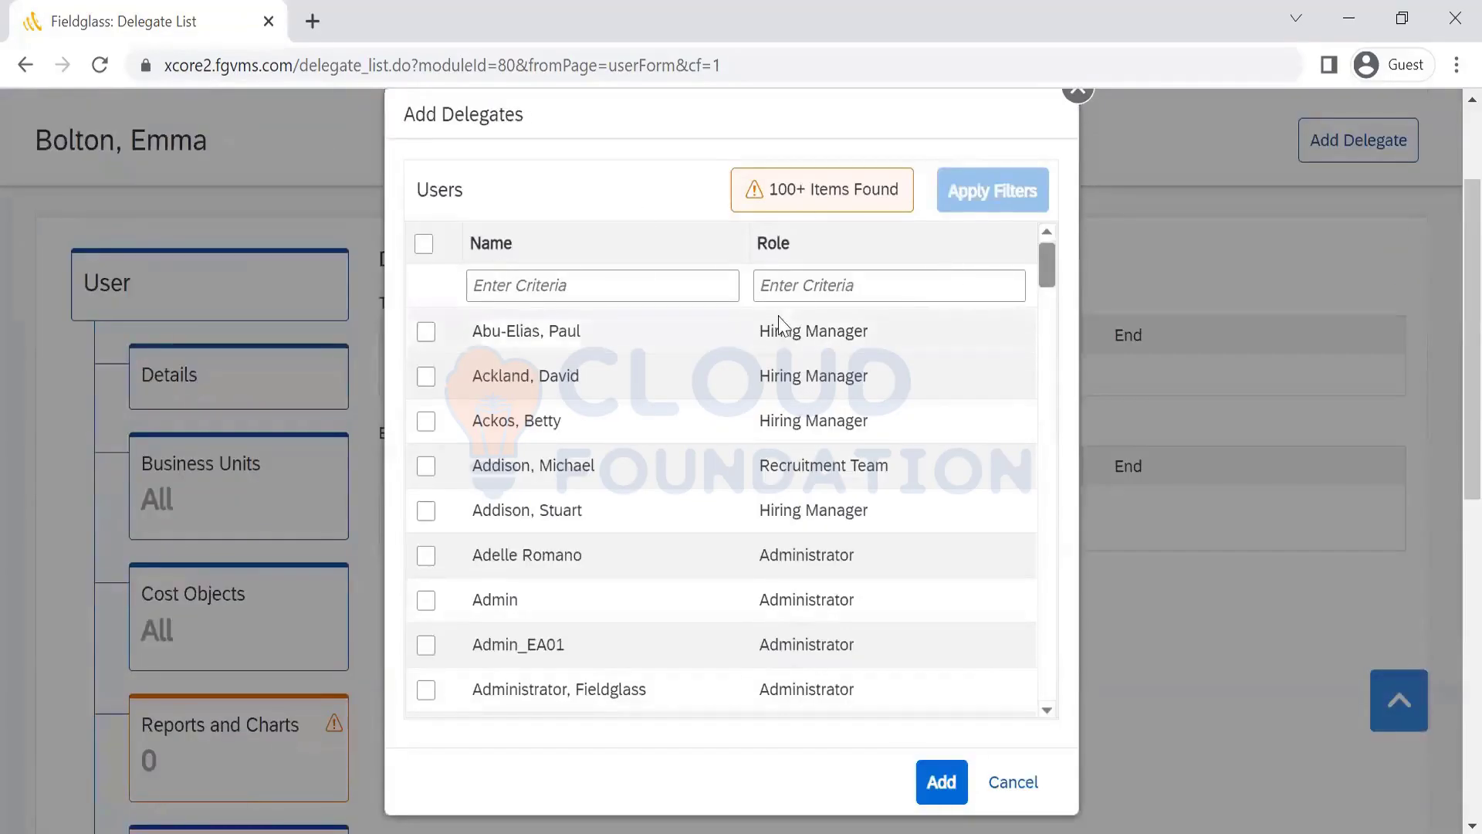
left_click(426, 332)
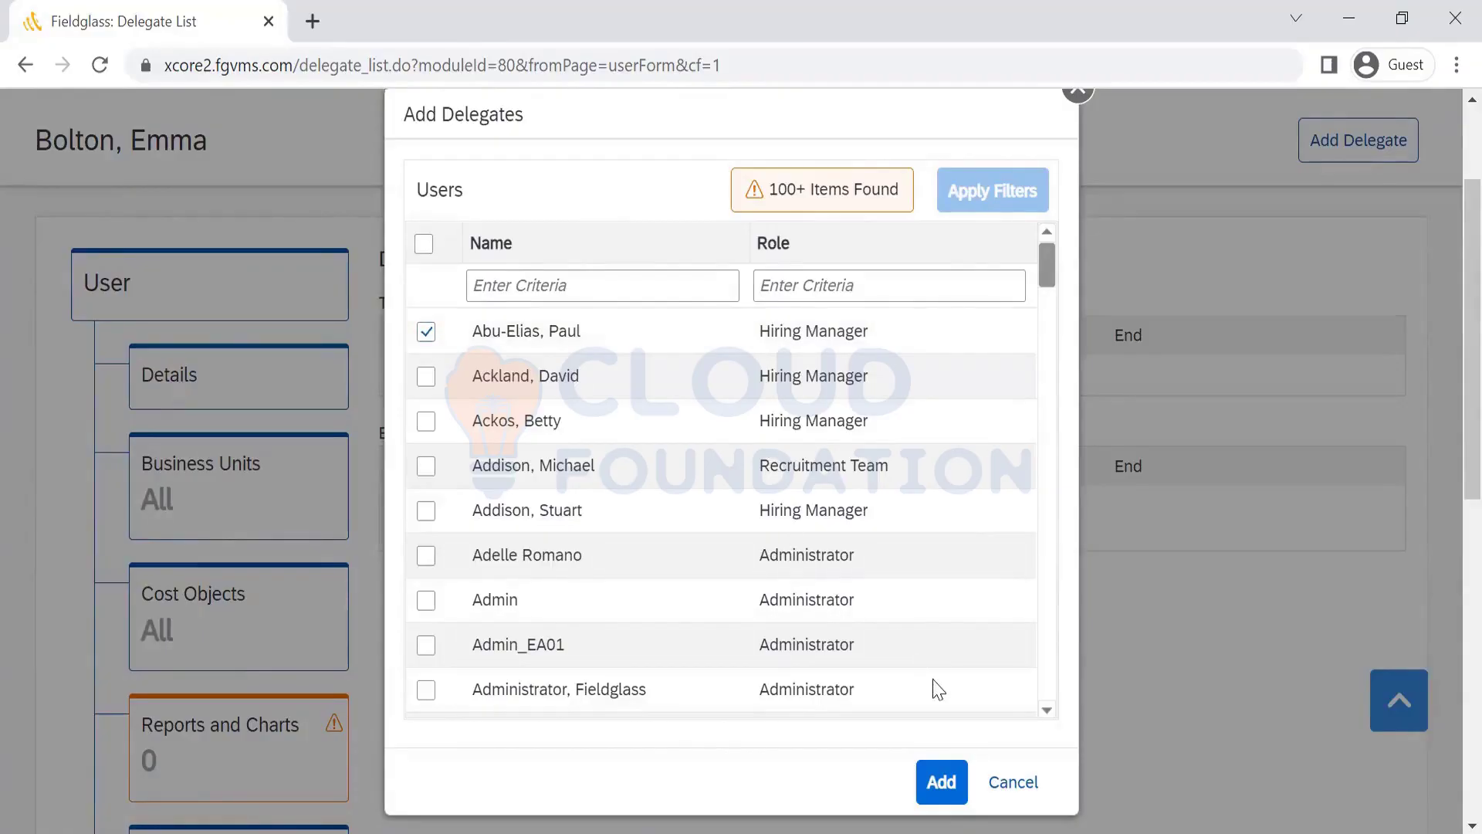
left_click(937, 785)
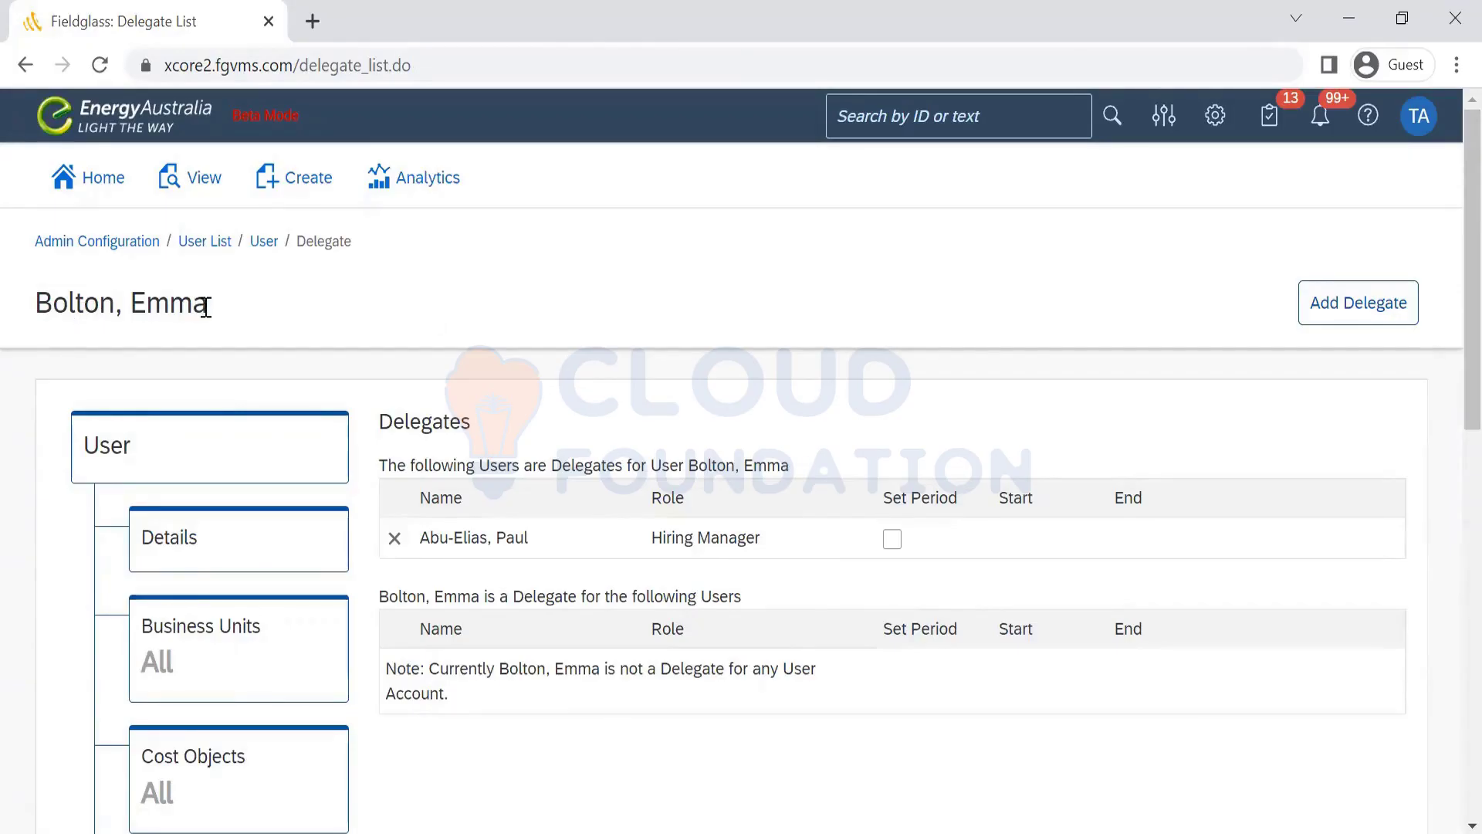
Turn on Set Period for the new delegate and view its start and end dates, leaving without updating them
left_click_drag(213, 317, 27, 311)
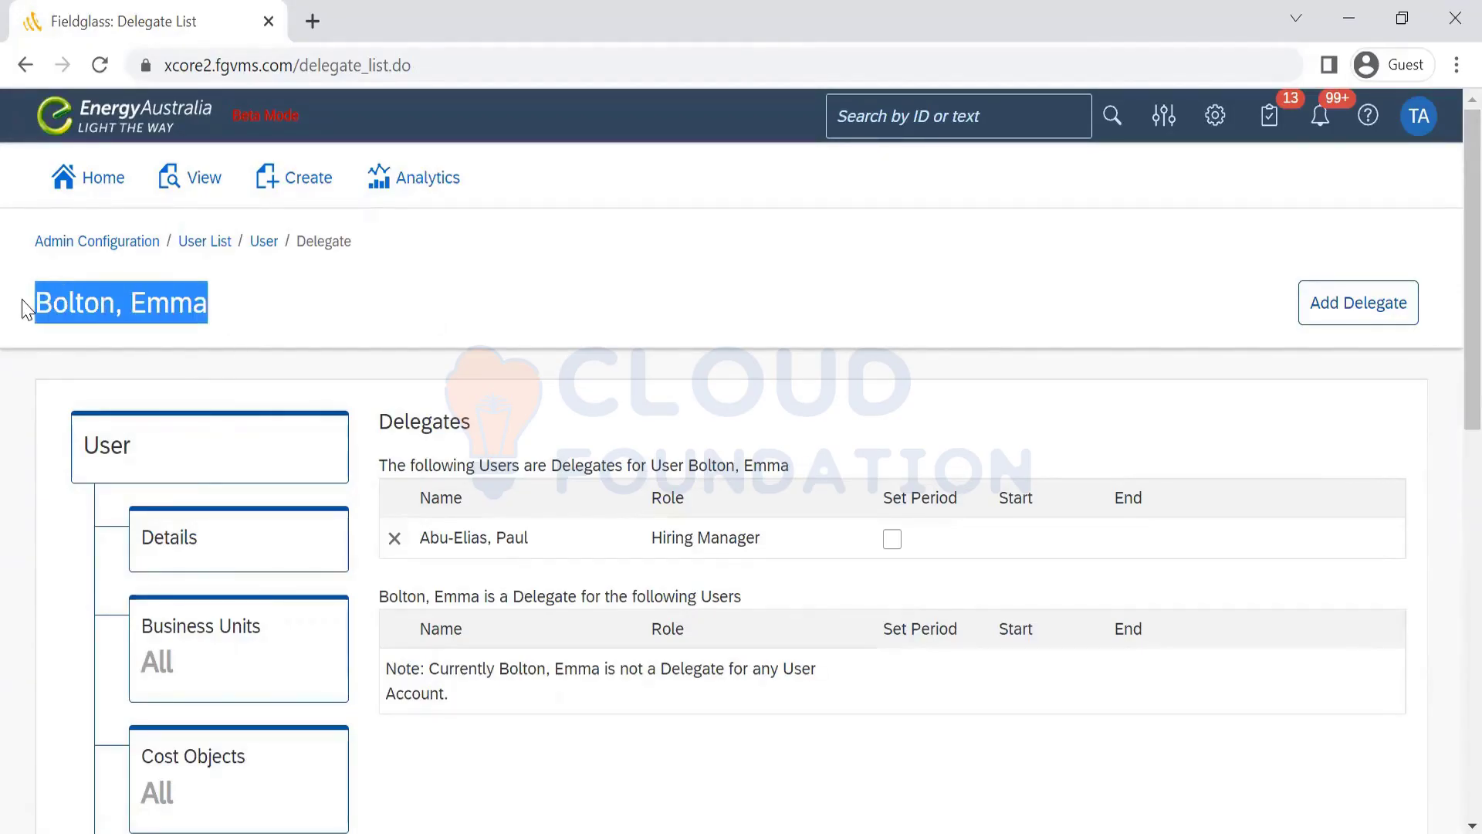
left_click(247, 321)
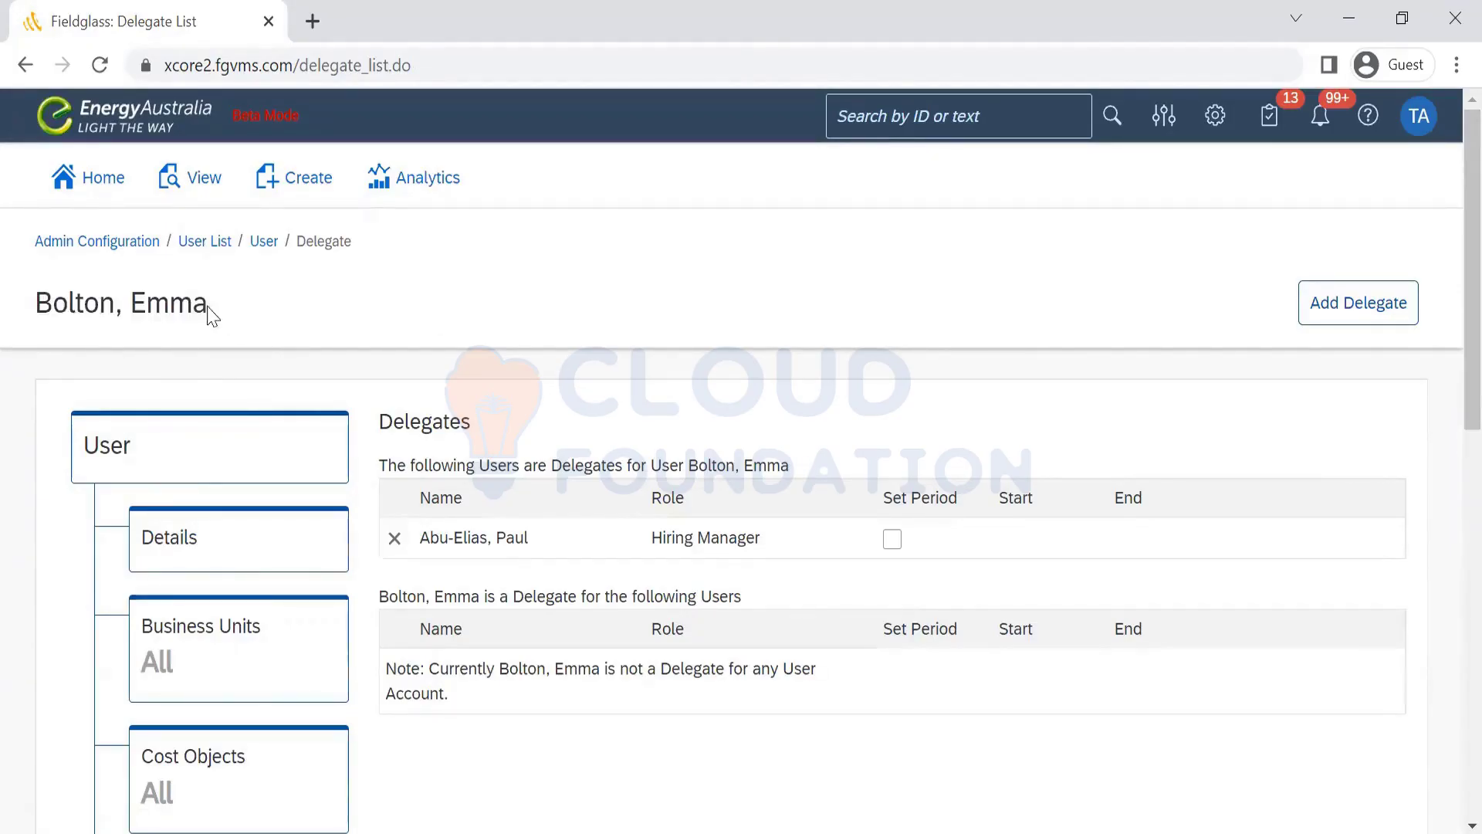
left_click_drag(213, 316, 16, 311)
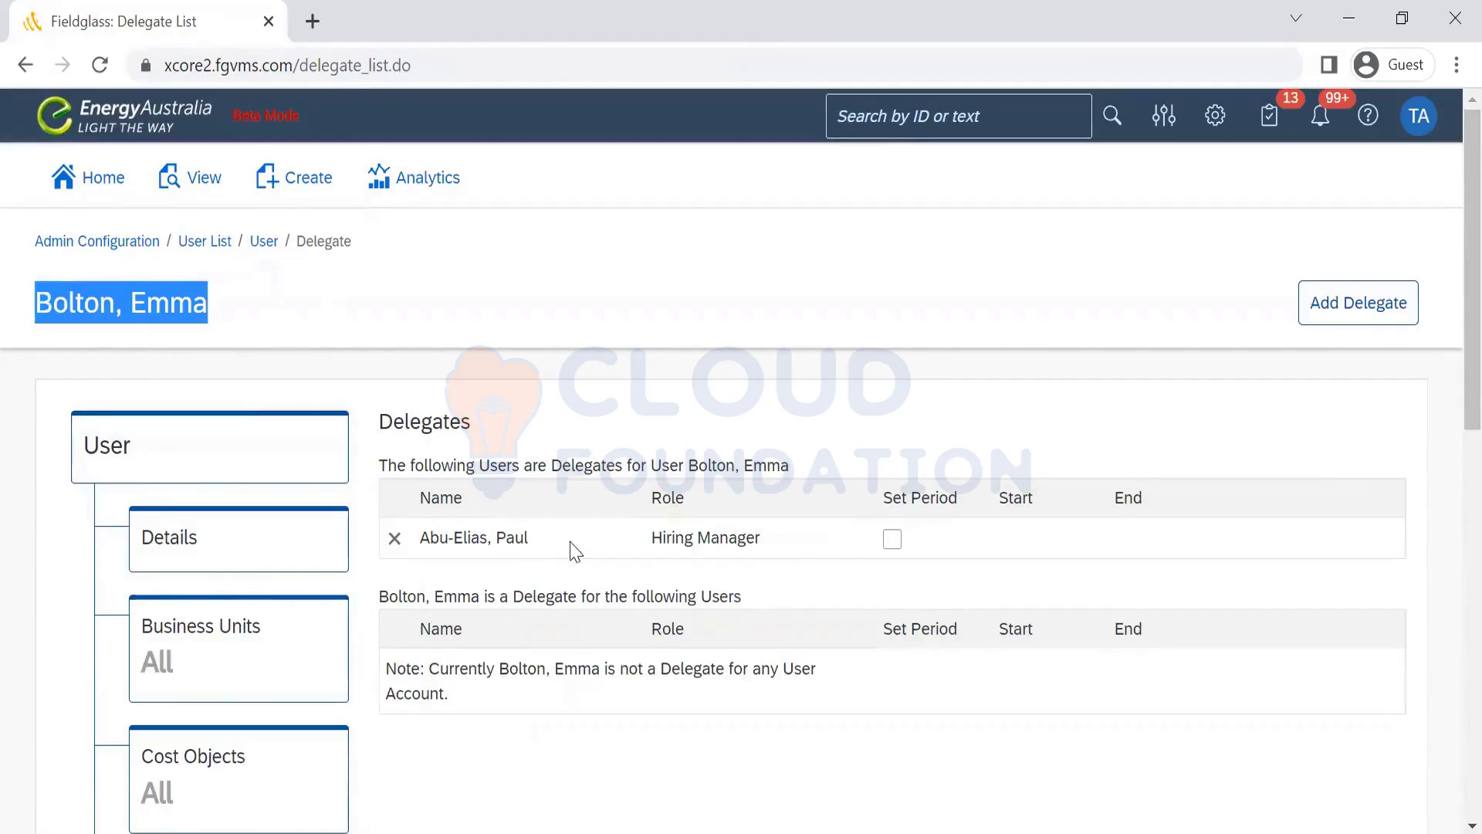
left_click(802, 359)
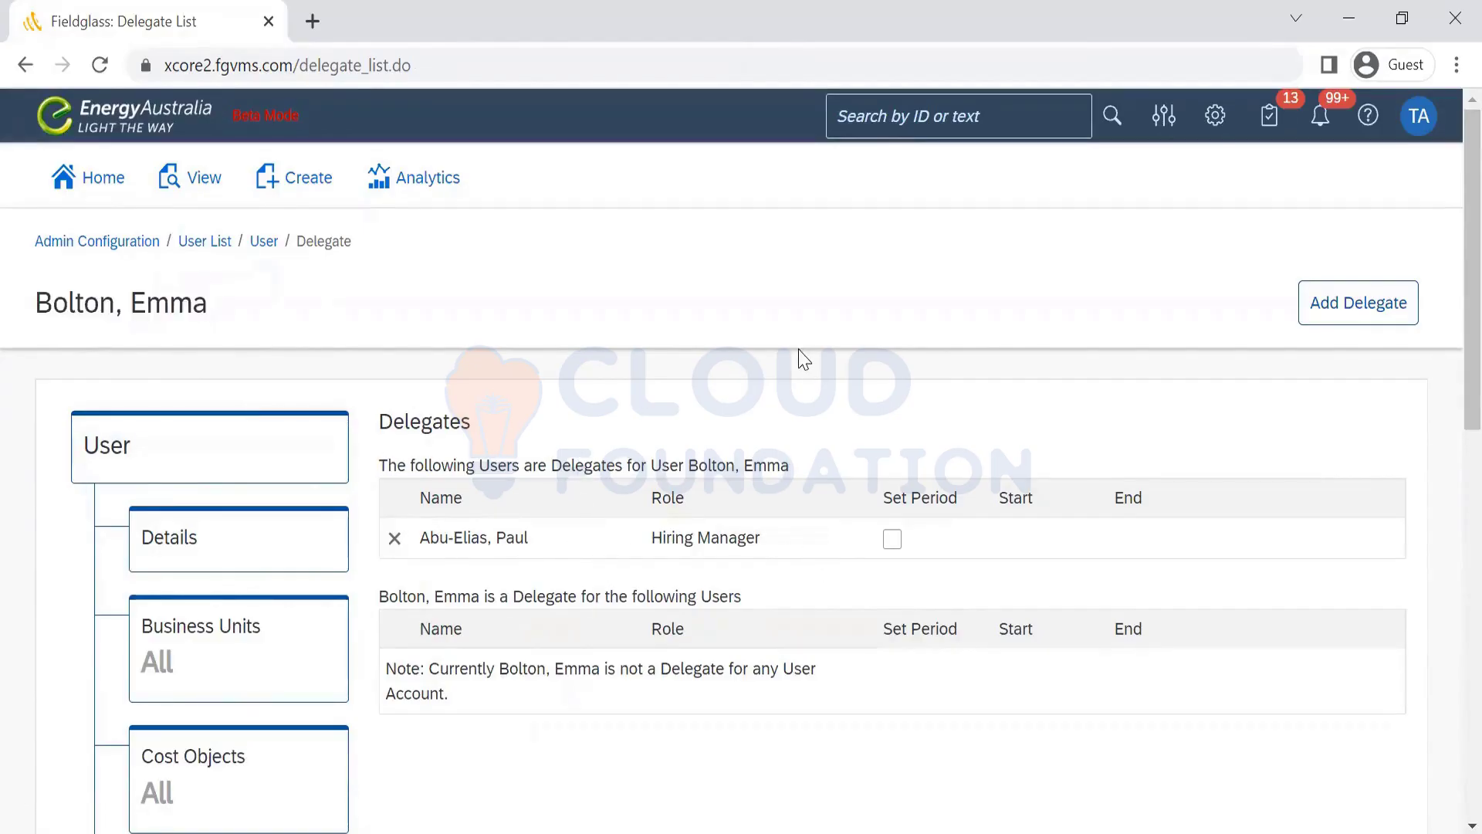
left_click(892, 540)
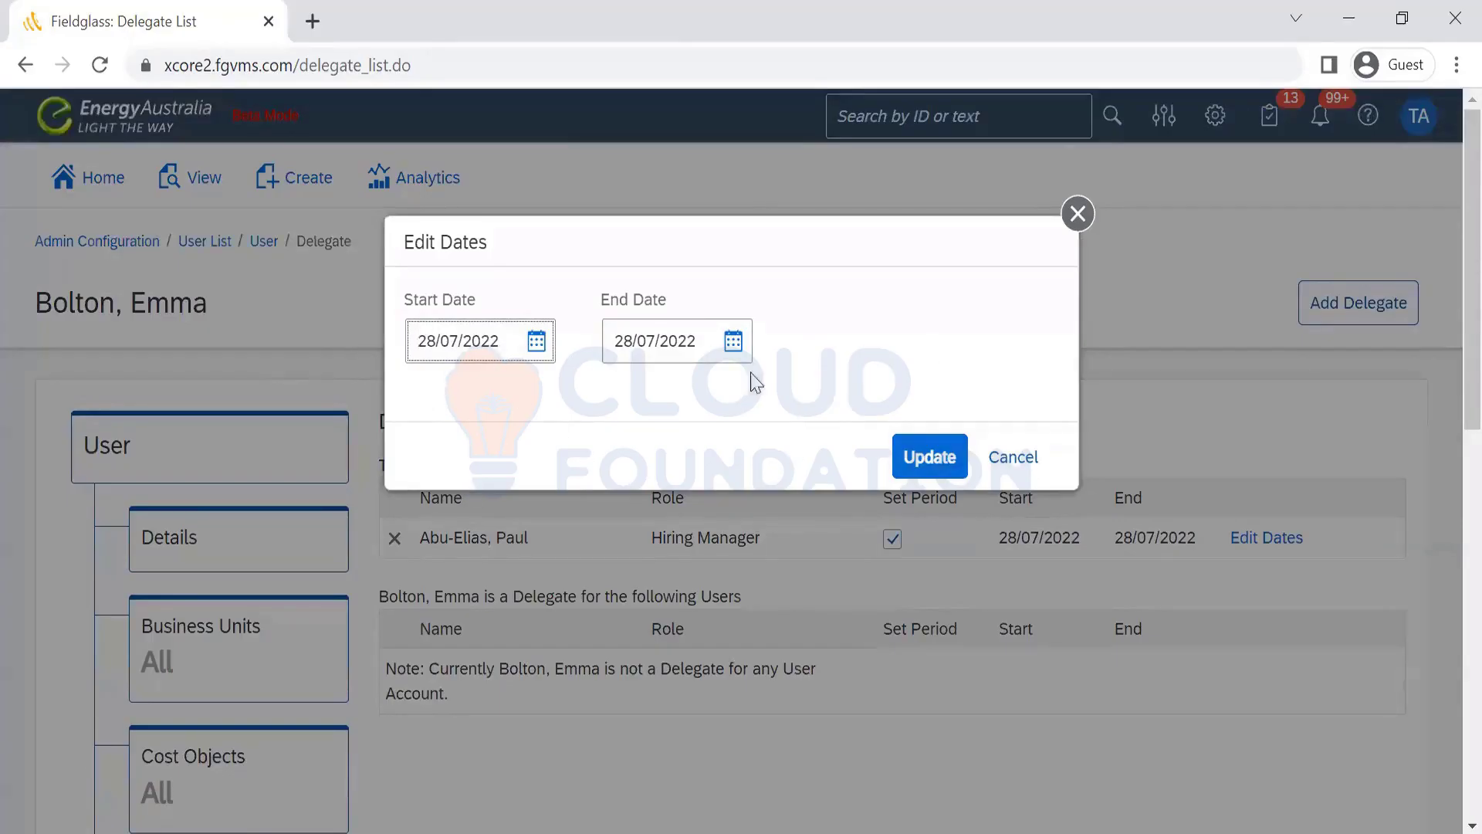
left_click(1012, 457)
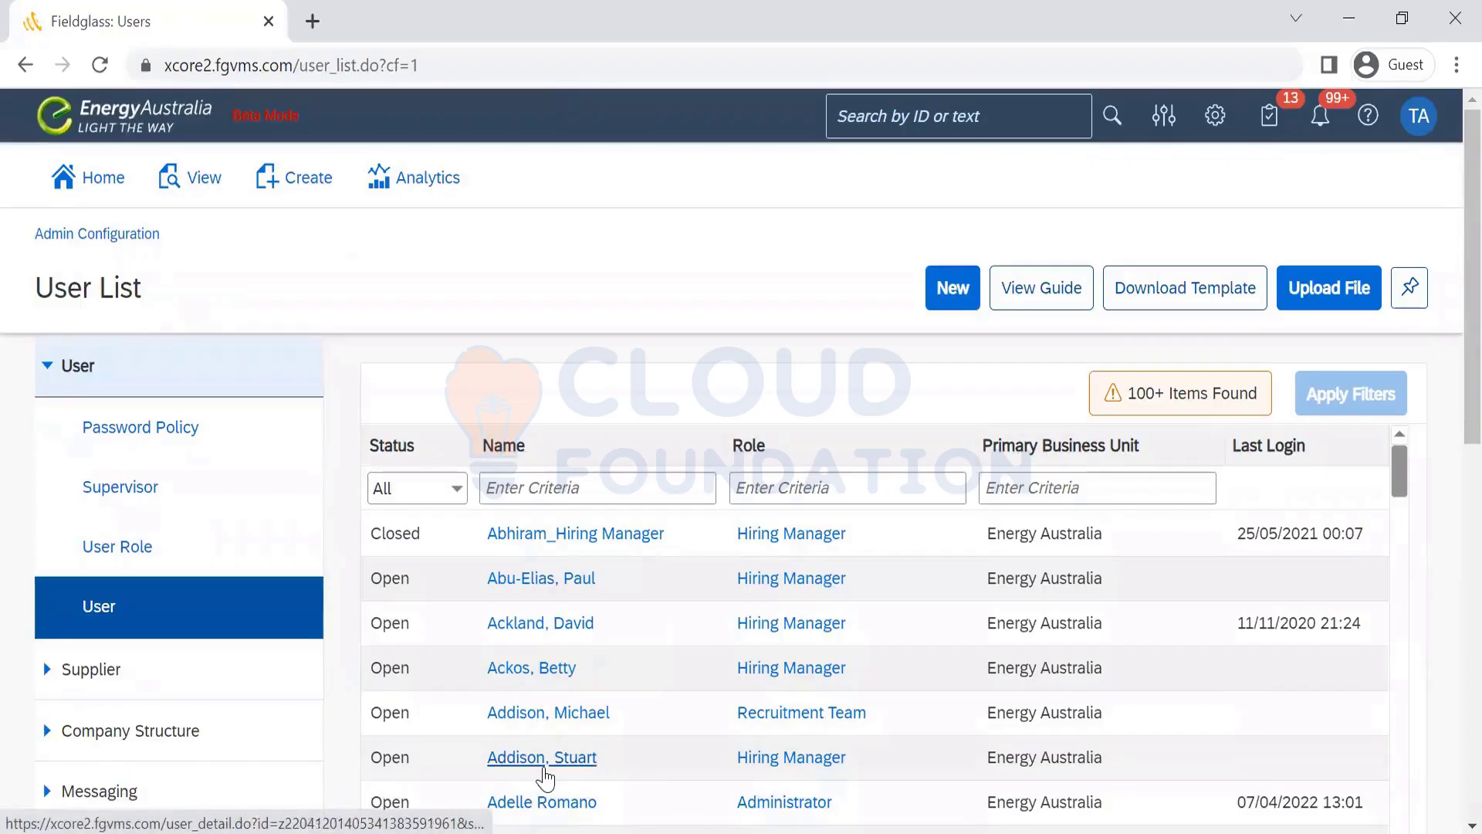
Open the fourth user in the User List, a Hiring Manager, and review the account setup details and preferences
left_click(532, 671)
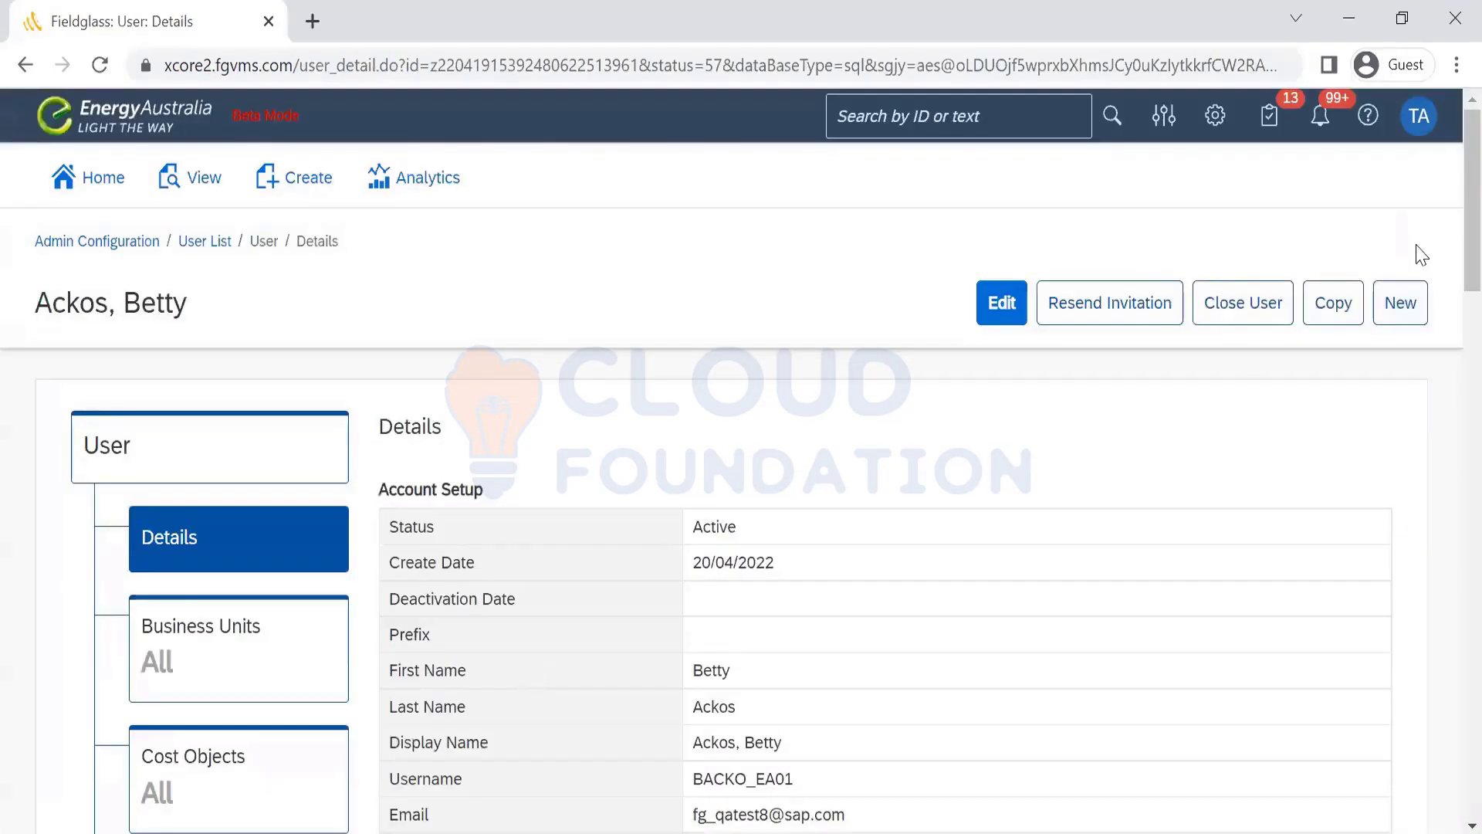
scroll(1446, 243, "down", 6)
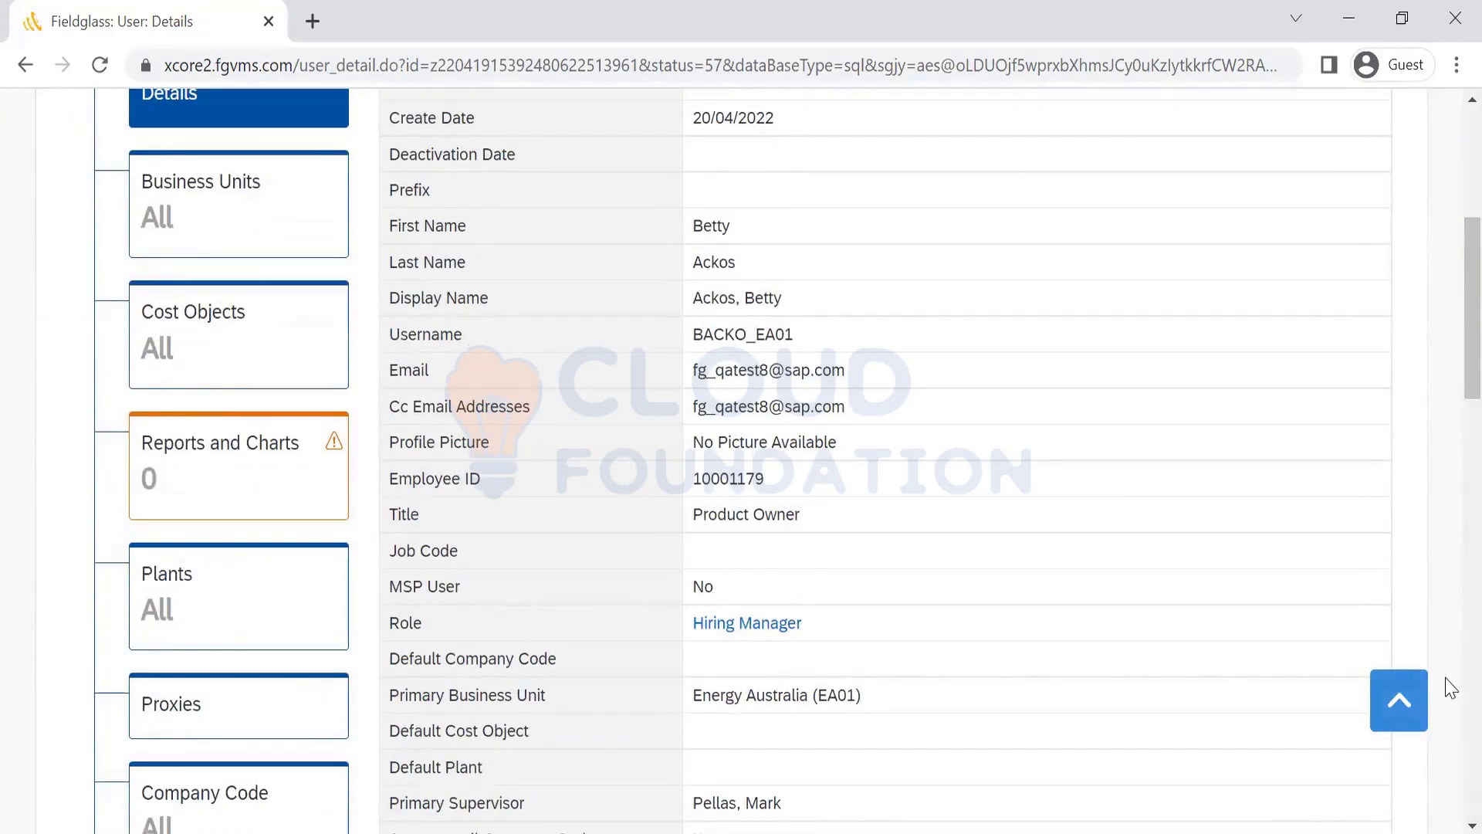
scroll(1450, 686, "down", 8)
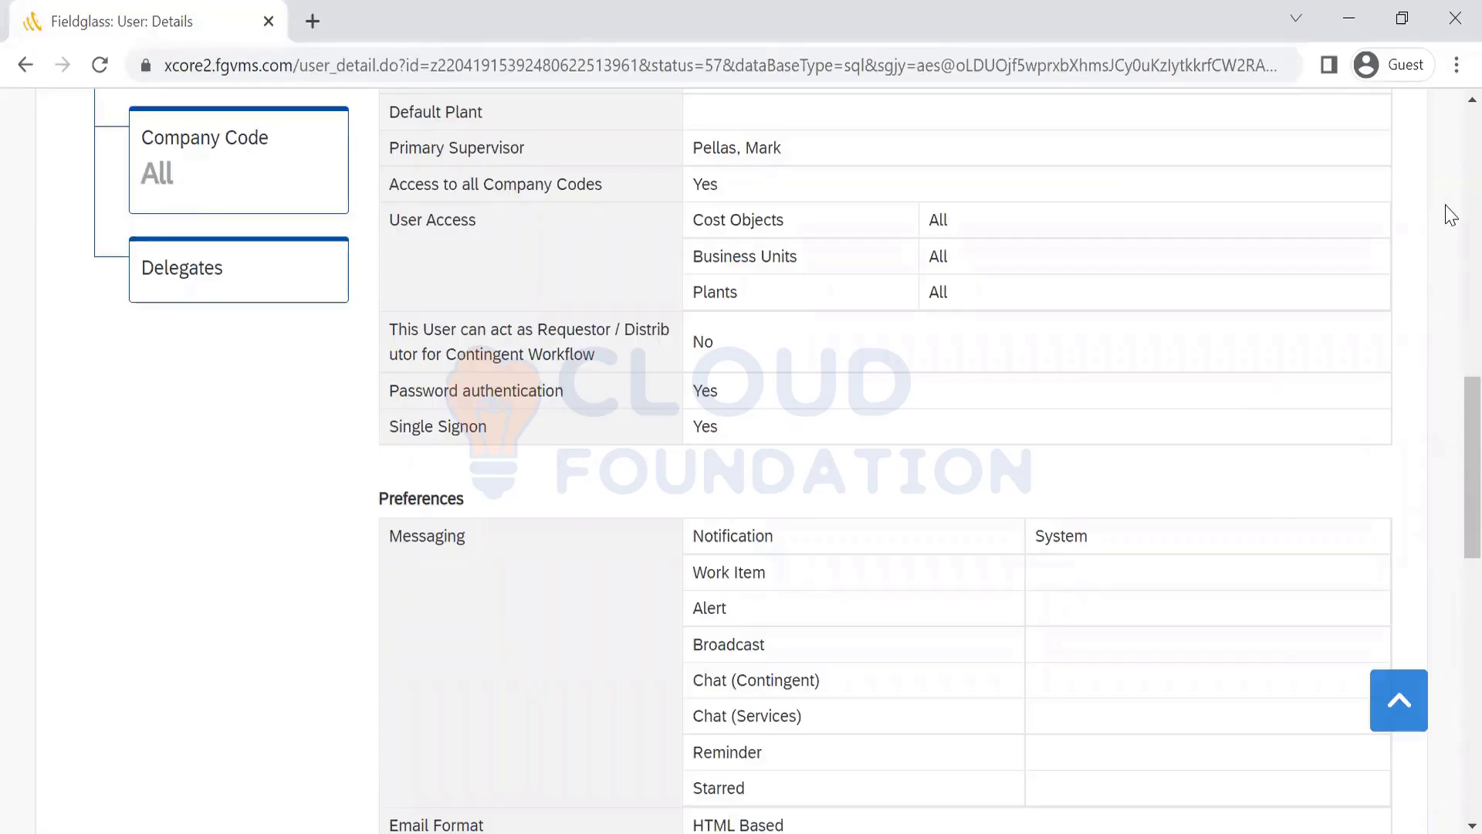
scroll(1448, 193, "up", 8)
scroll(1446, 159, "up", 5)
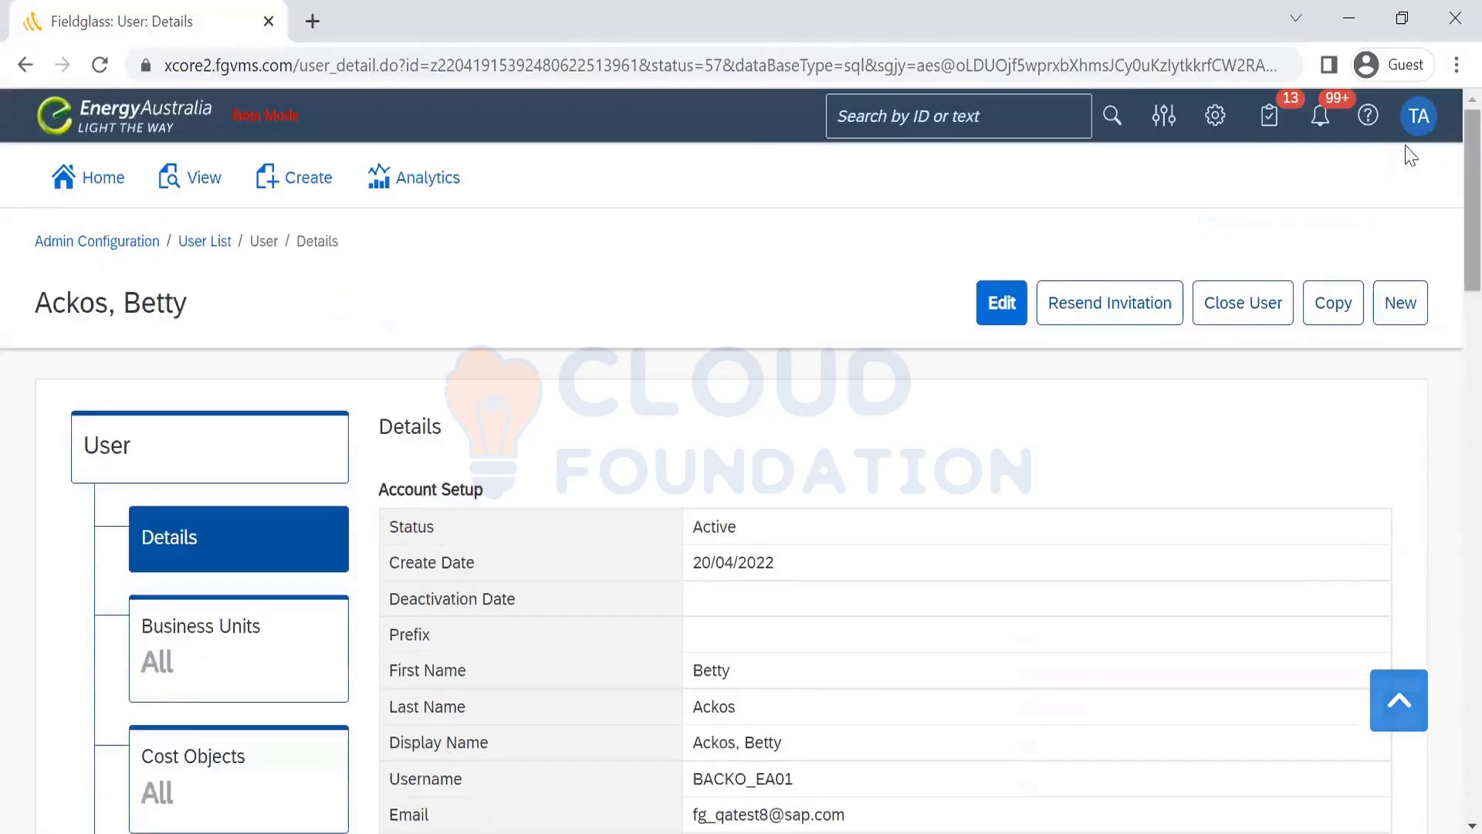
Open the Integration Audit Trail from Admin Configuration and check the status and details of the latest SQ1CLNT100_Upload User transaction
left_click(1225, 134)
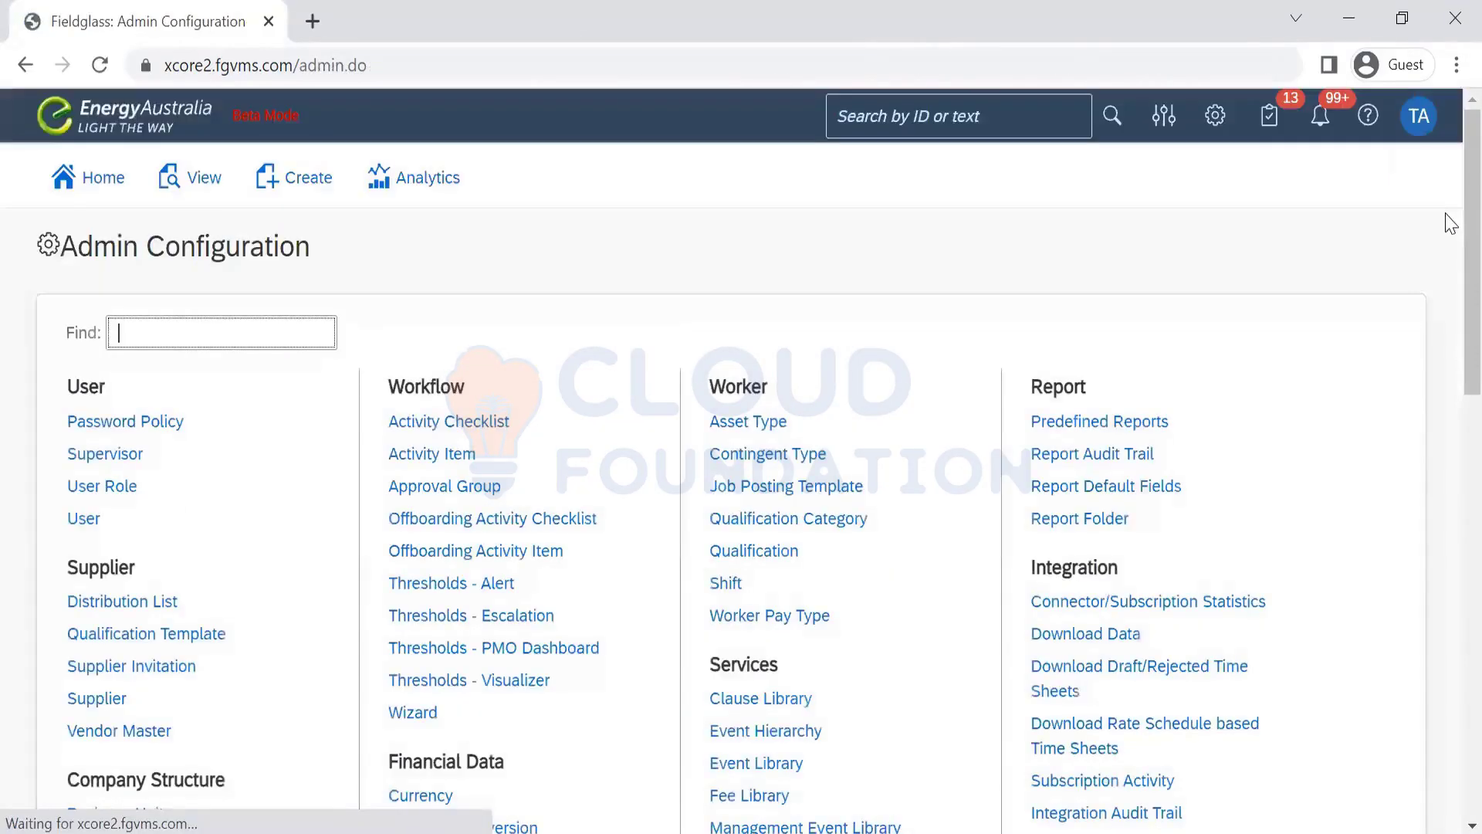
scroll(1446, 453, "down", 7)
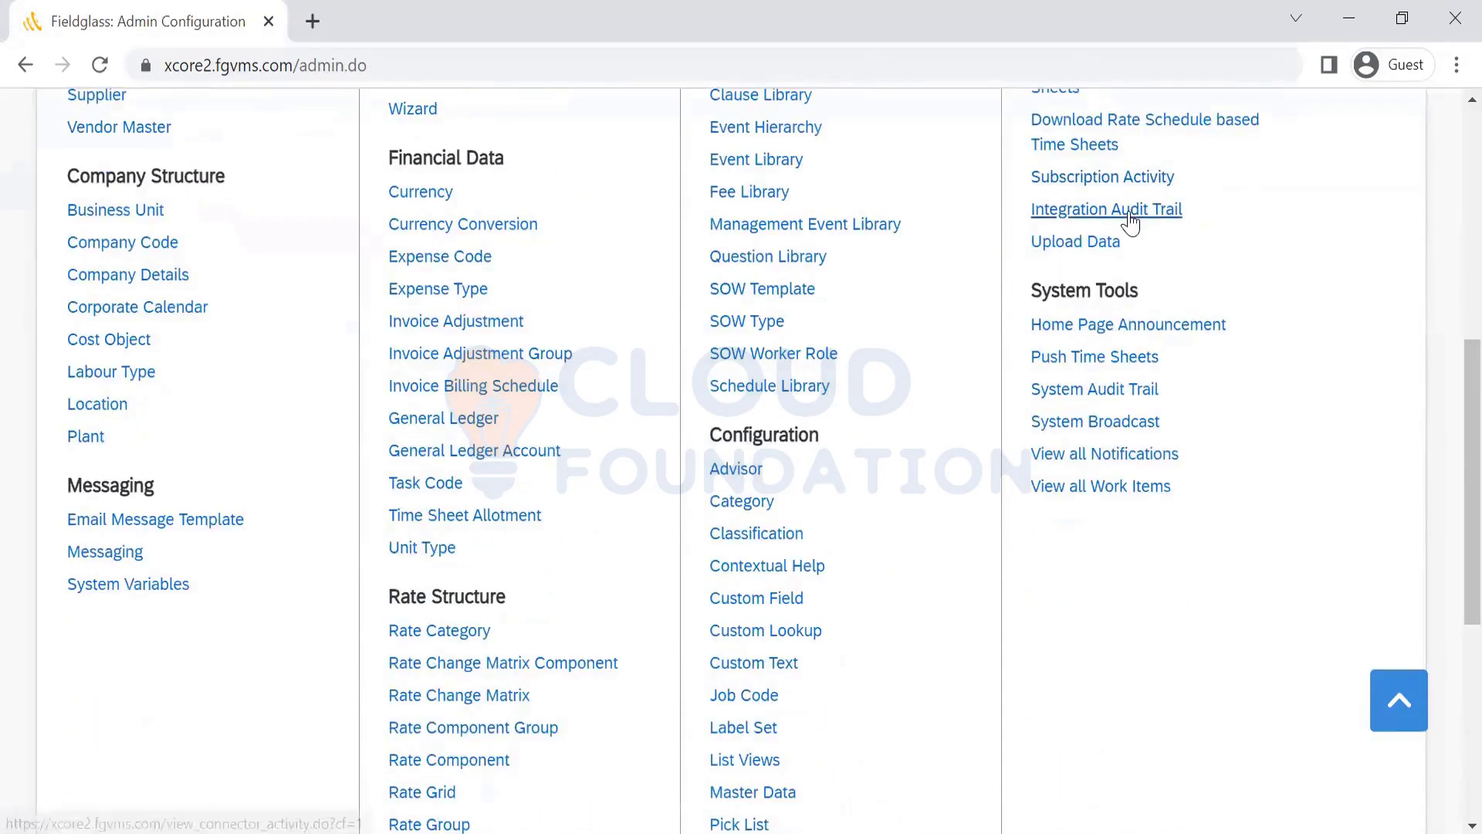
left_click(1131, 223)
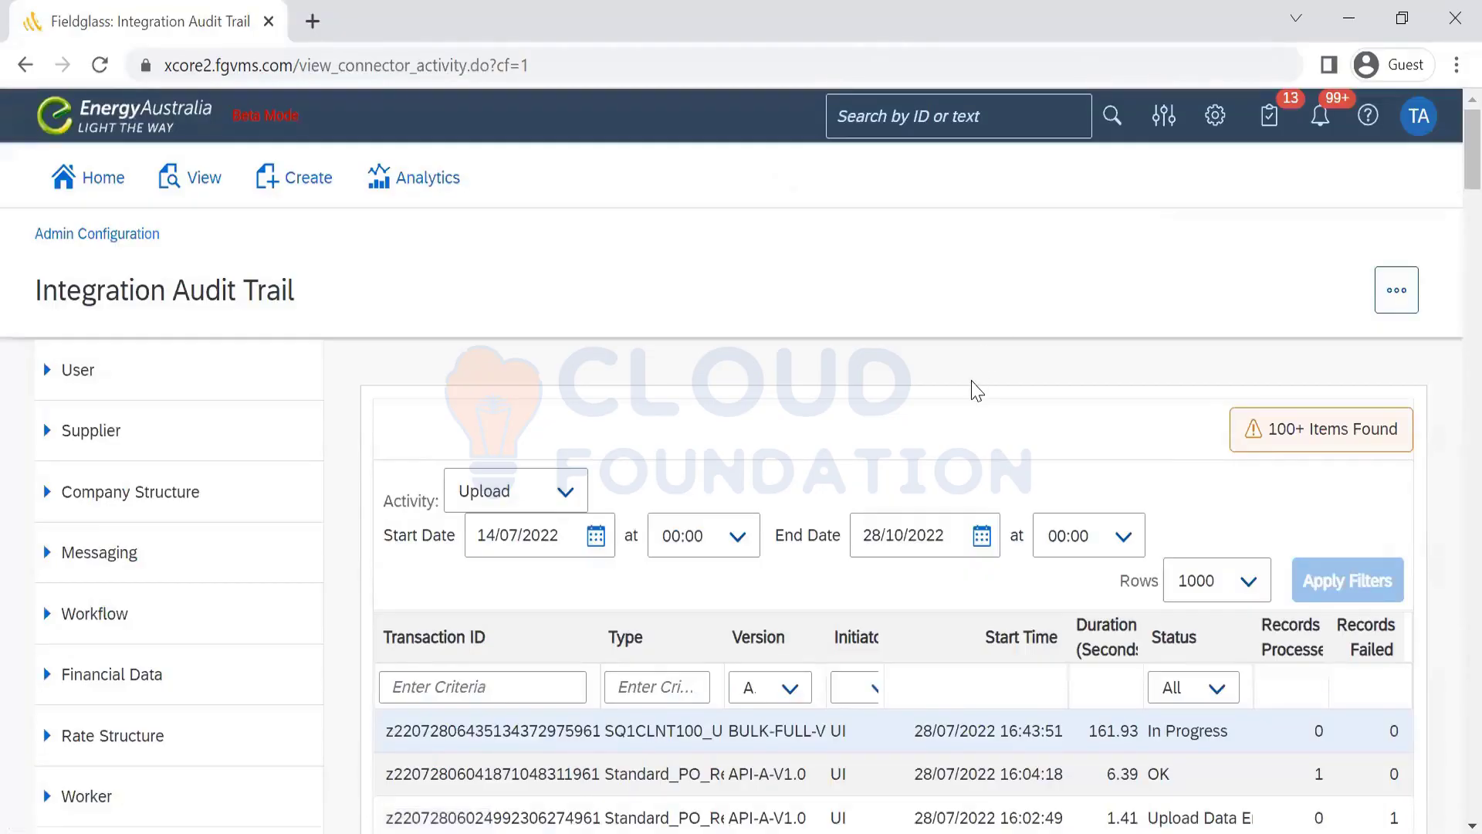
key("F5")
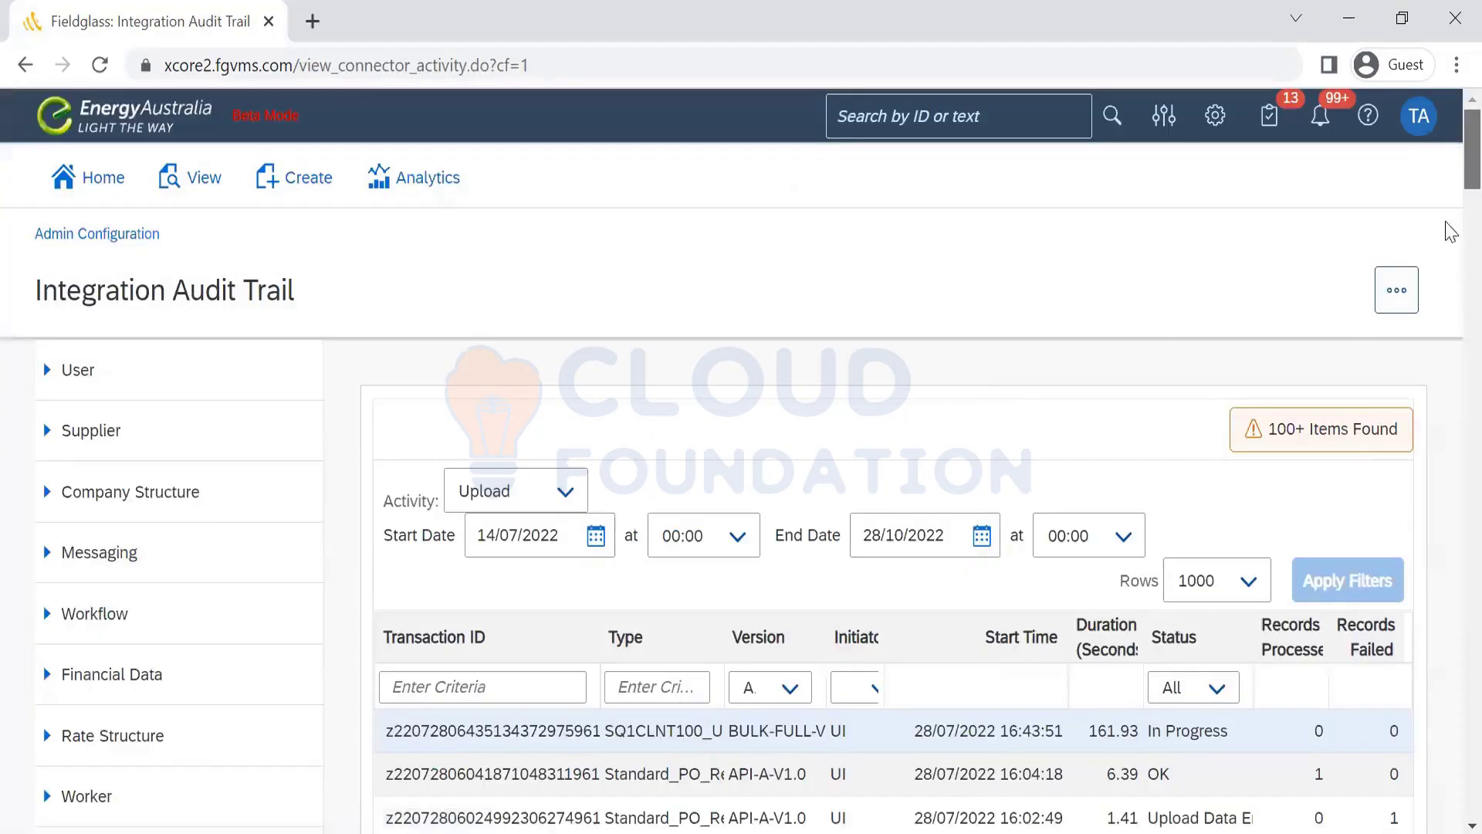
scroll(1450, 515, "down", 3)
scroll(1450, 516, "down", 20)
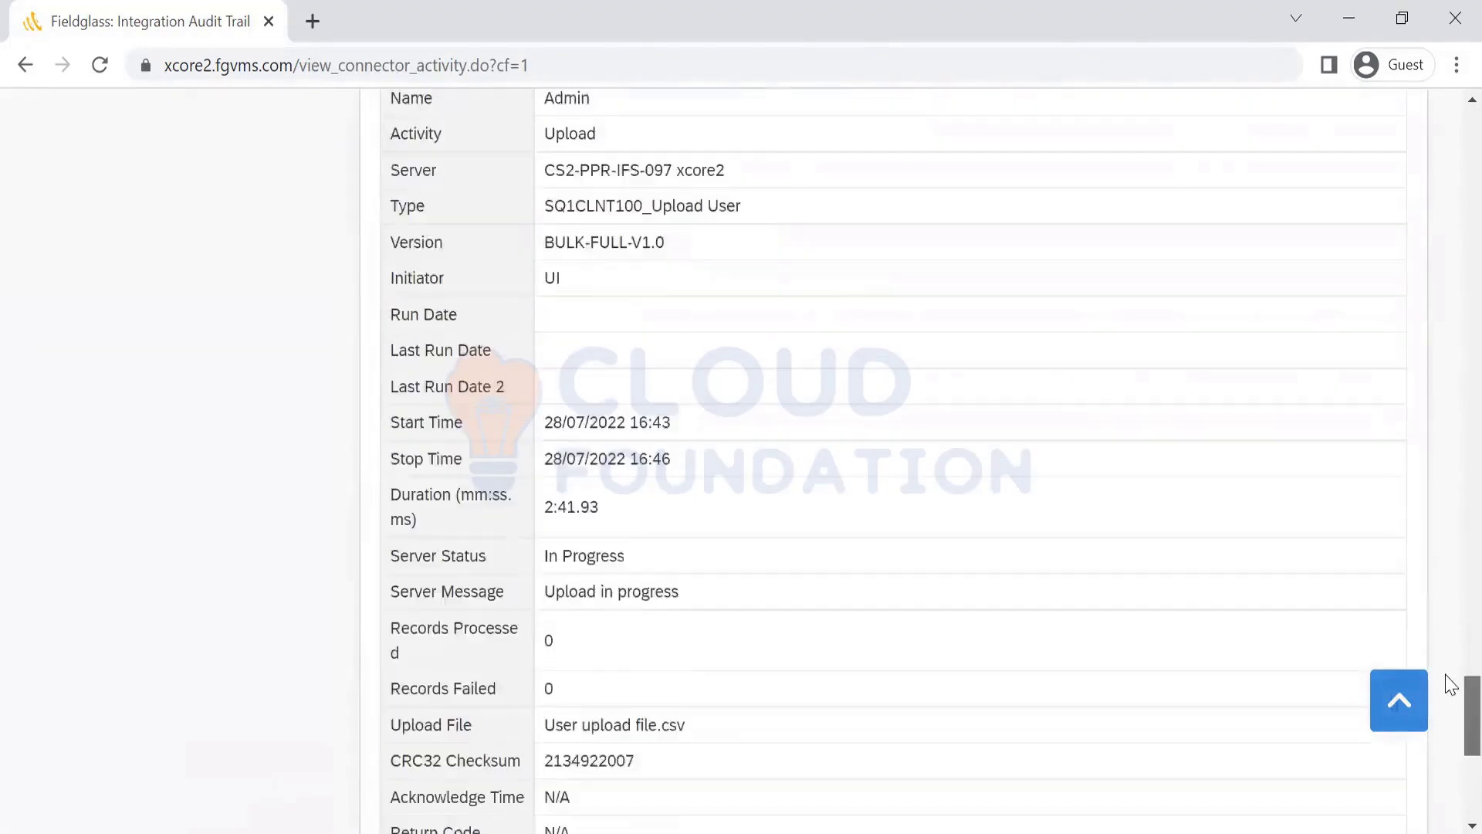
scroll(1451, 682, "up", 15)
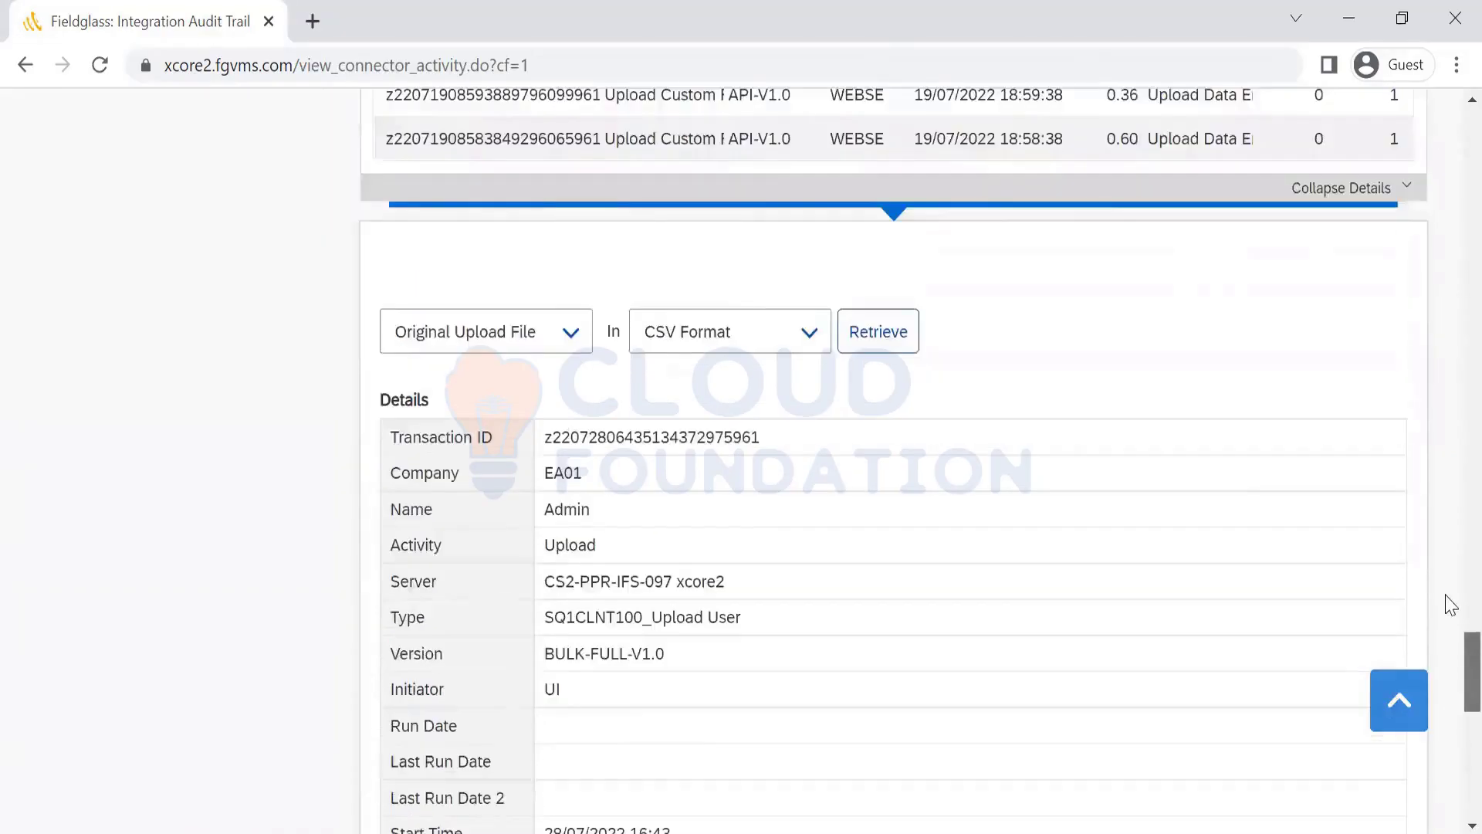
scroll(1447, 154, "up", 20)
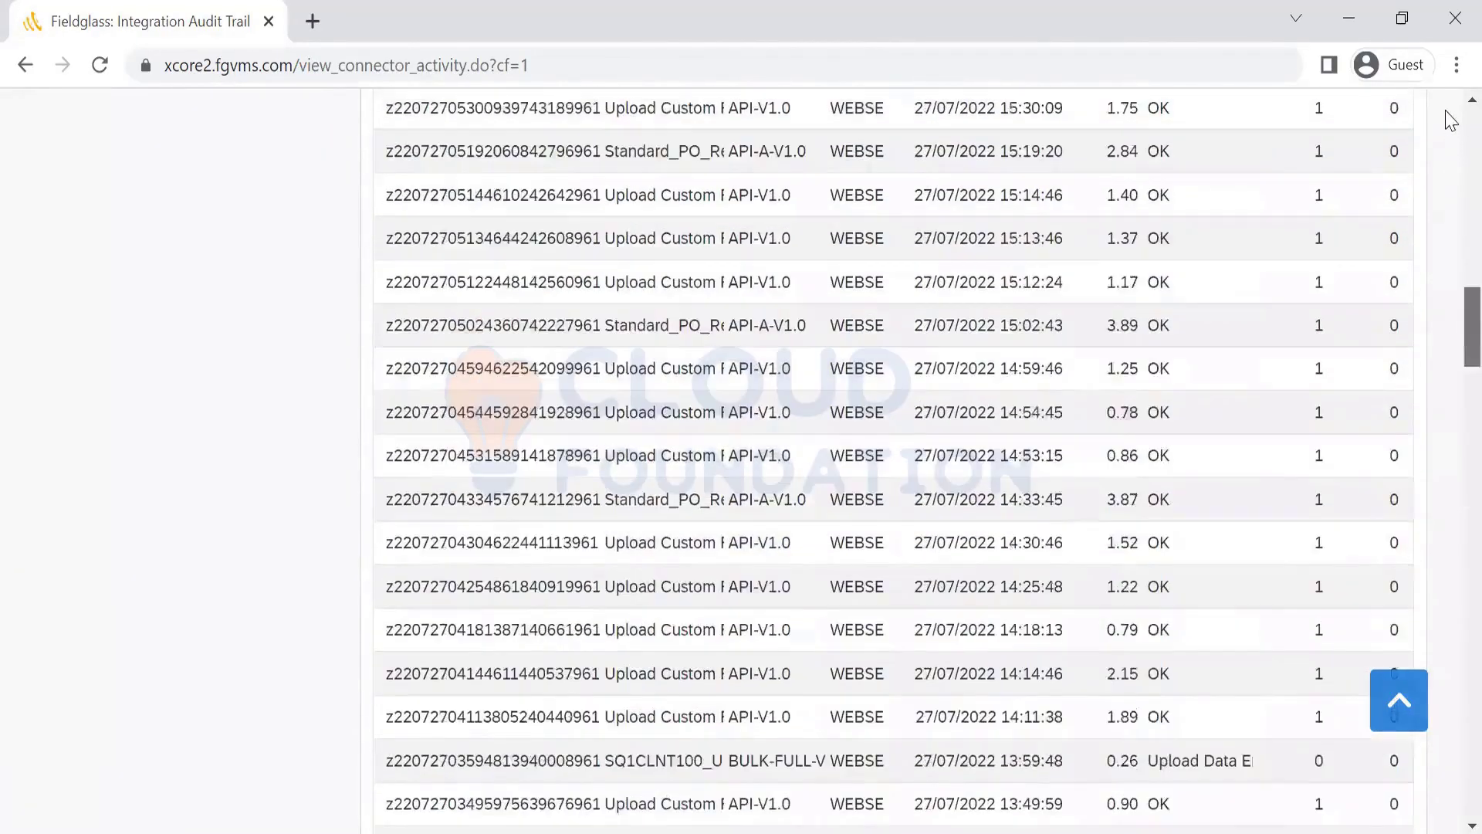
scroll(1248, 735, "up", 2)
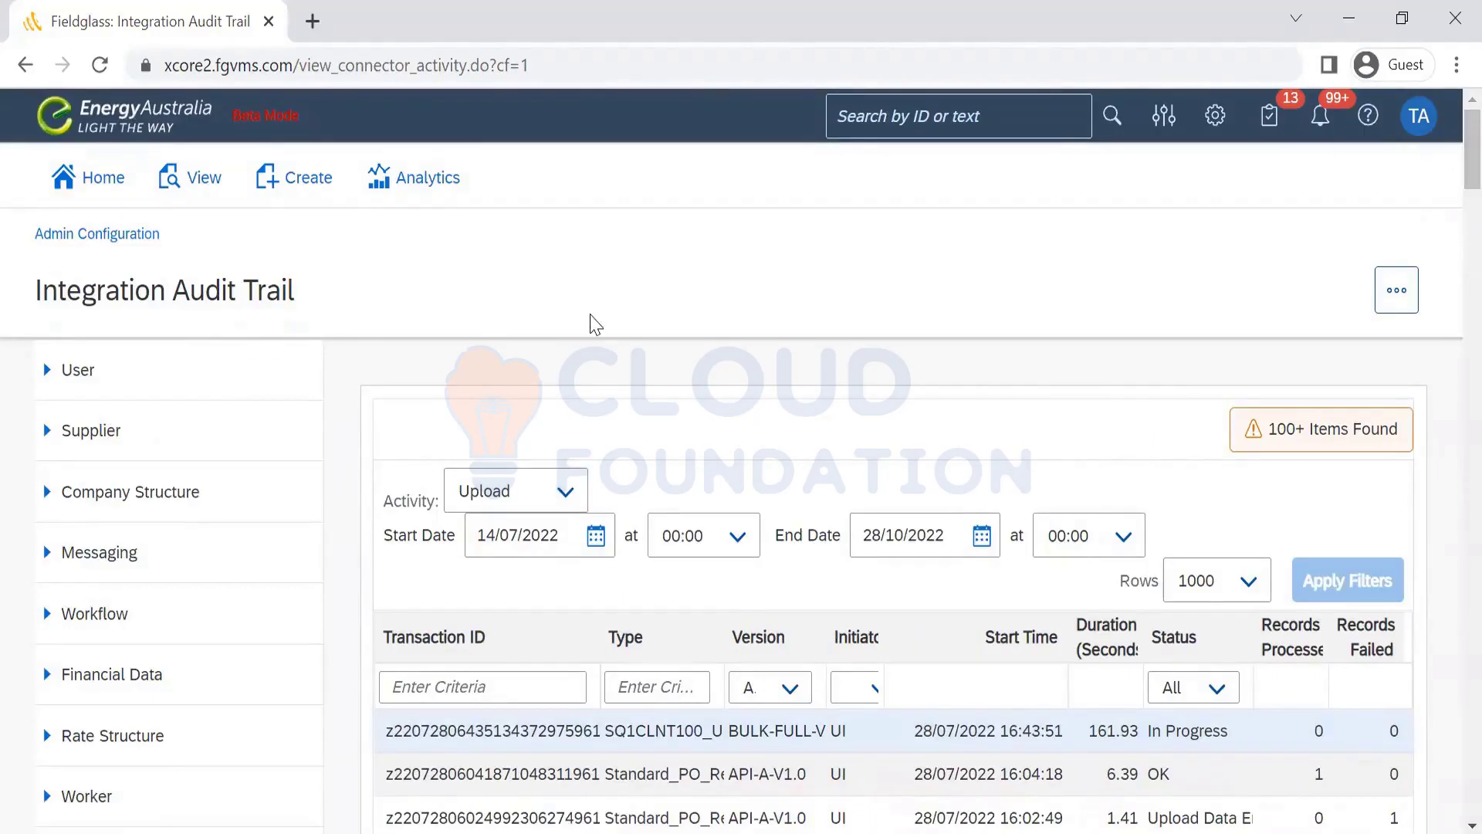
Switch to the Downloads folder in File Explorer, open the Worker_data workbook to view its columns, and close it
key("alt+Tab")
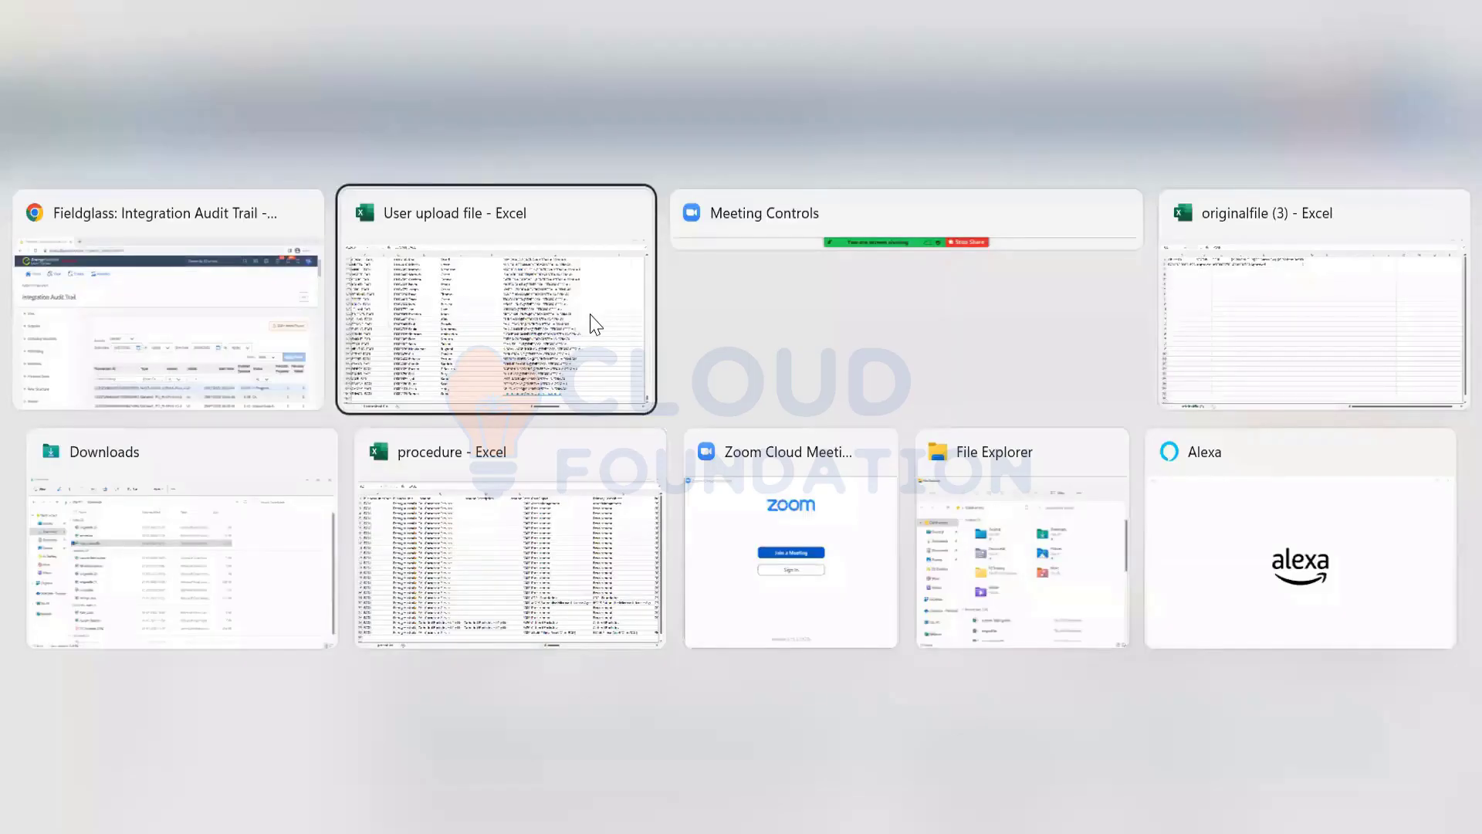
key("Tab")
key("Tab")
key("Tab")
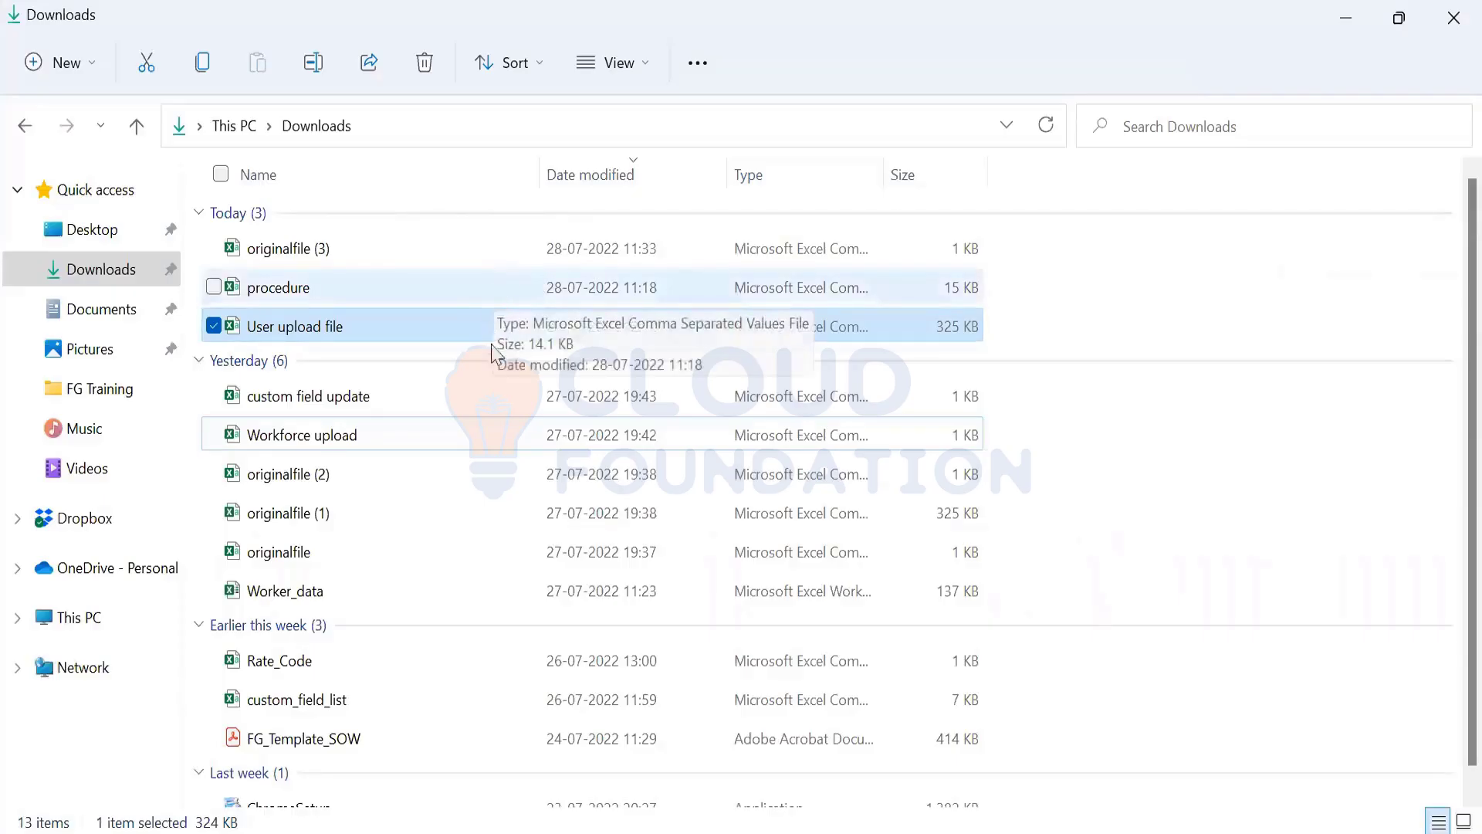
left_click(501, 591)
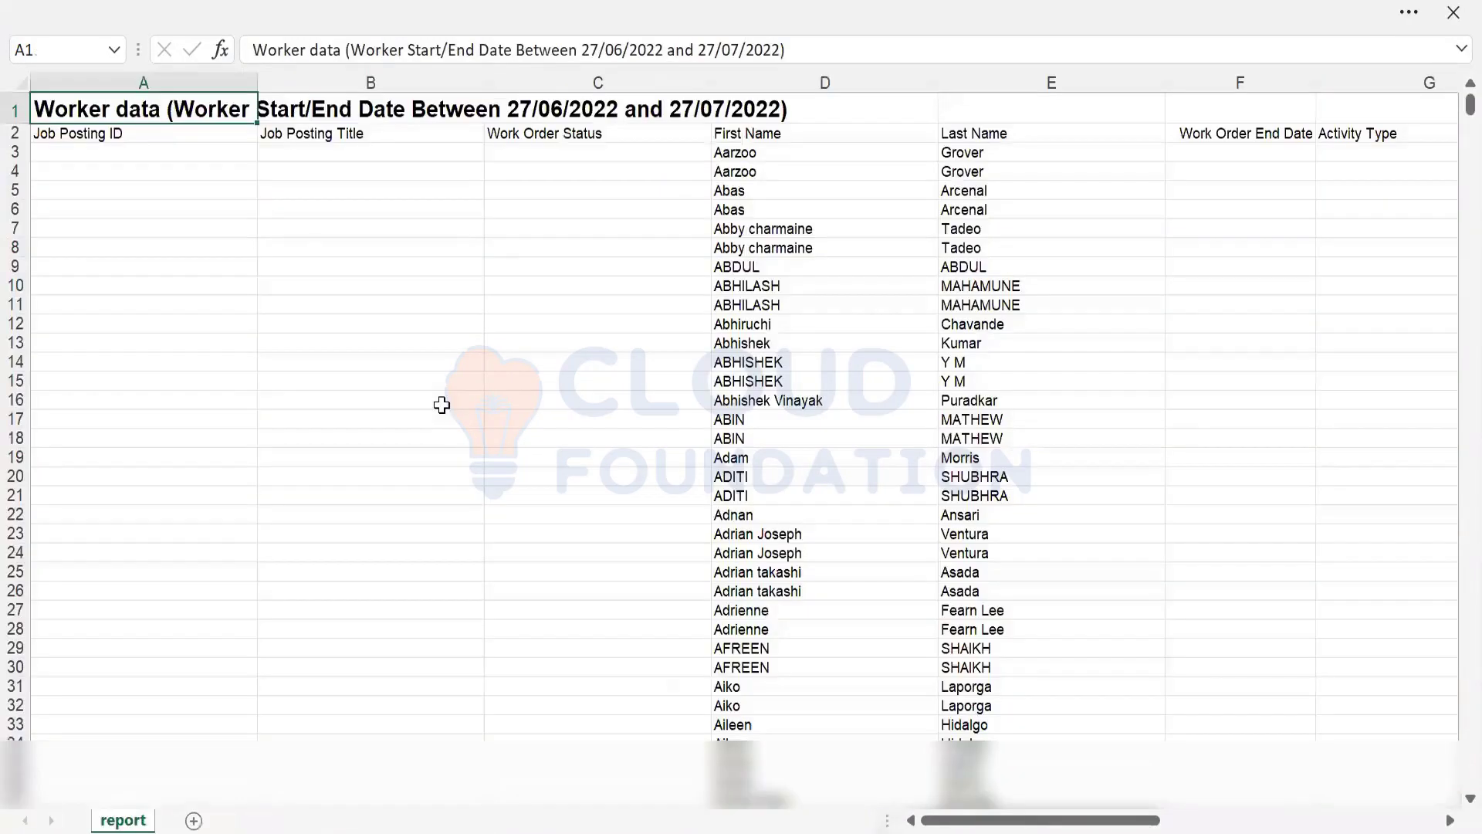
left_click(1461, 17)
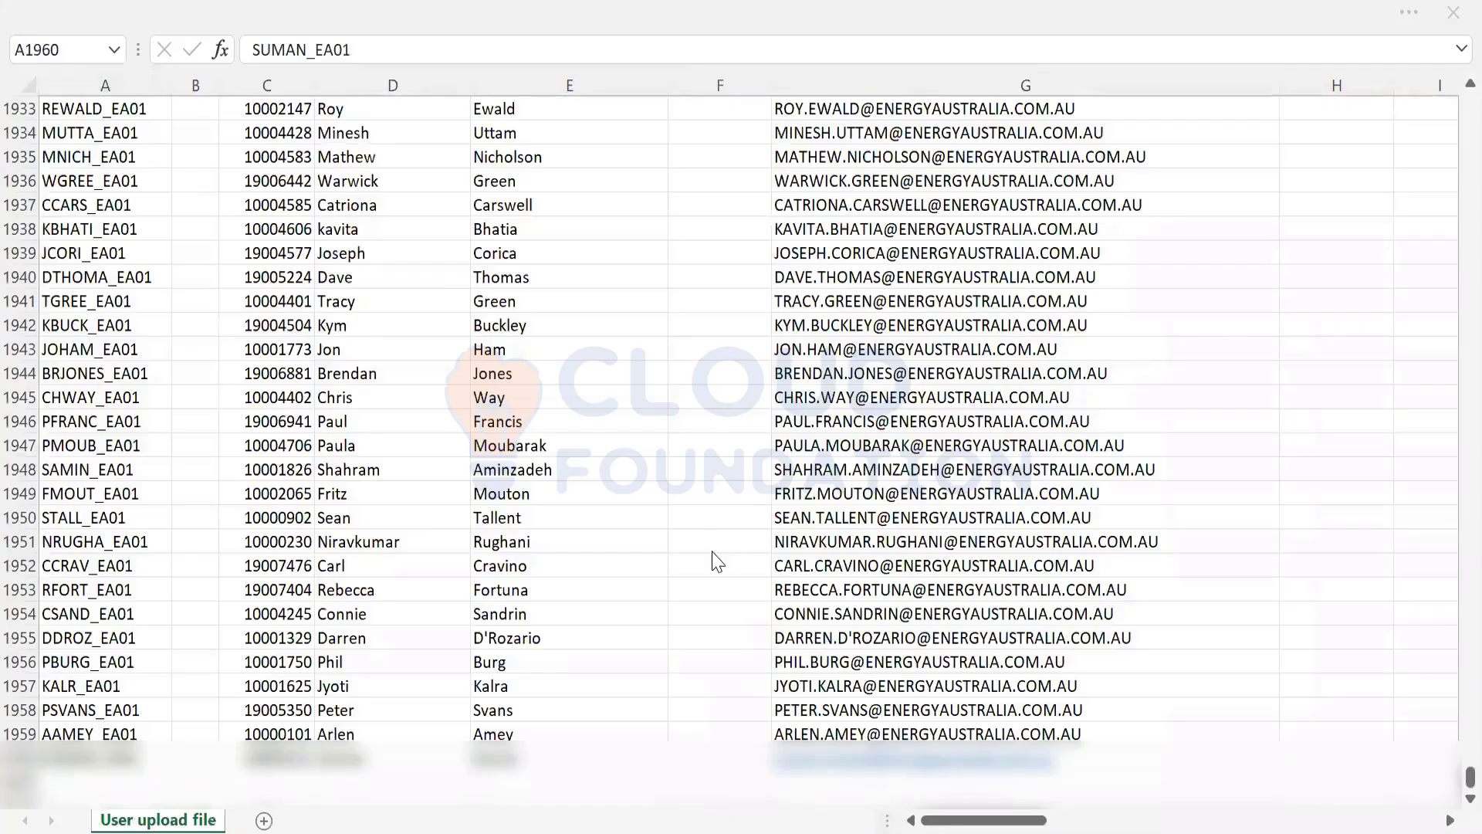
Switch back to Fieldglass in the browser, open Upload Data and look through the list of active connector file formats
key("alt+Tab")
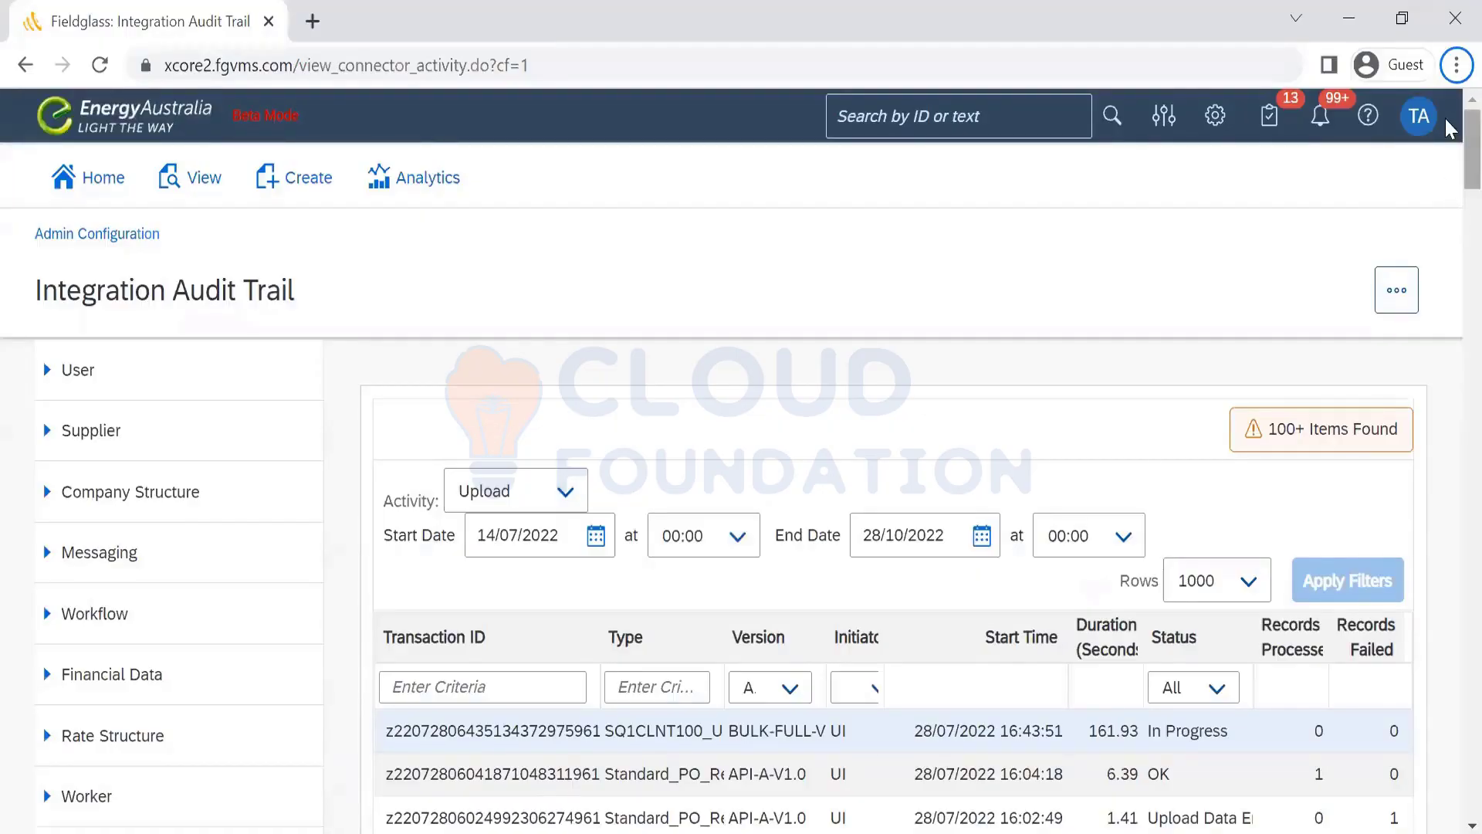
scroll(1450, 241, "down", 2)
scroll(1449, 241, "down", 10)
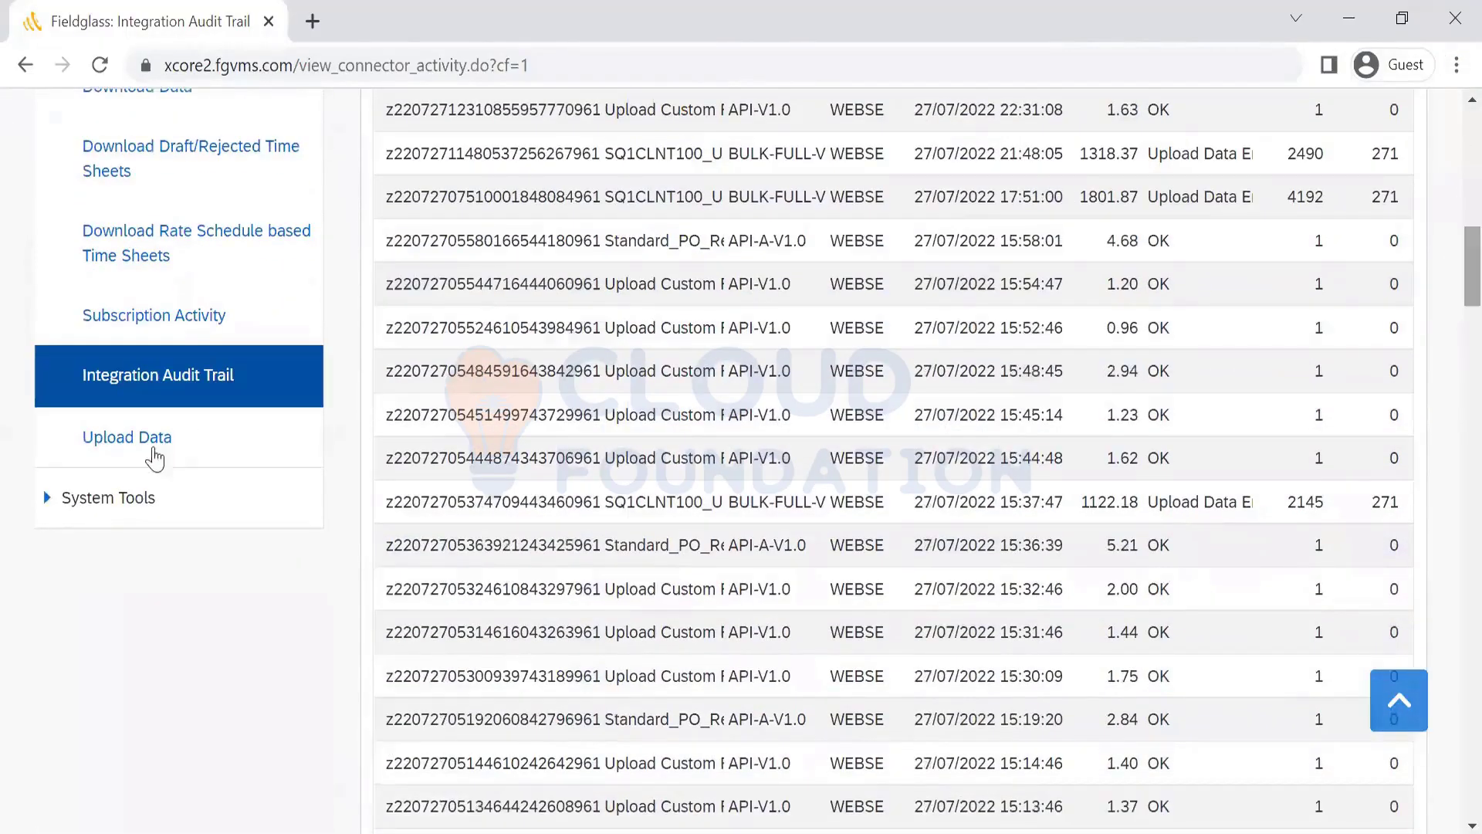
left_click(121, 449)
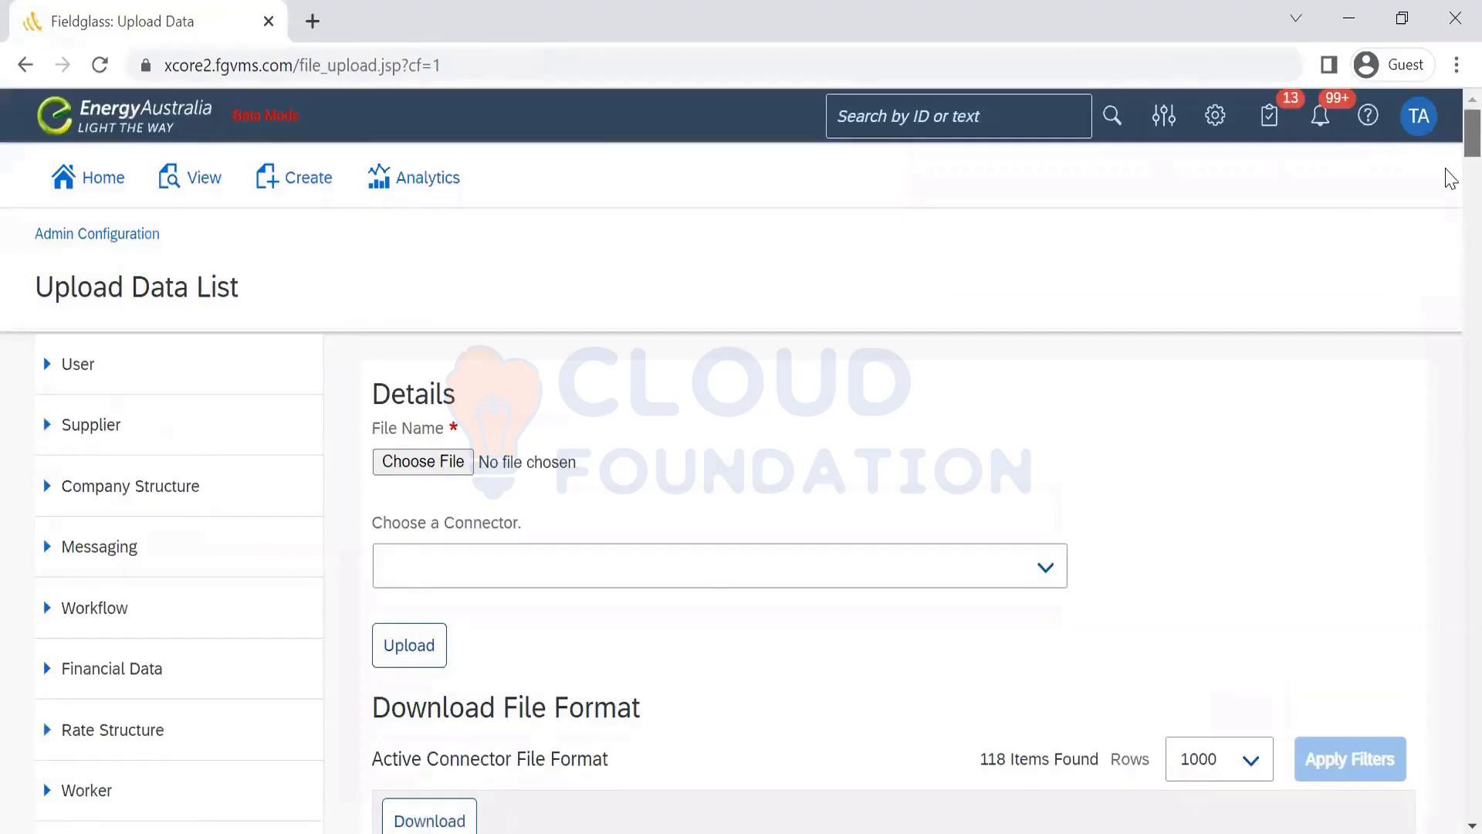
scroll(1450, 175, "down", 10)
scroll(1450, 173, "up", 2)
scroll(1447, 200, "down", 8)
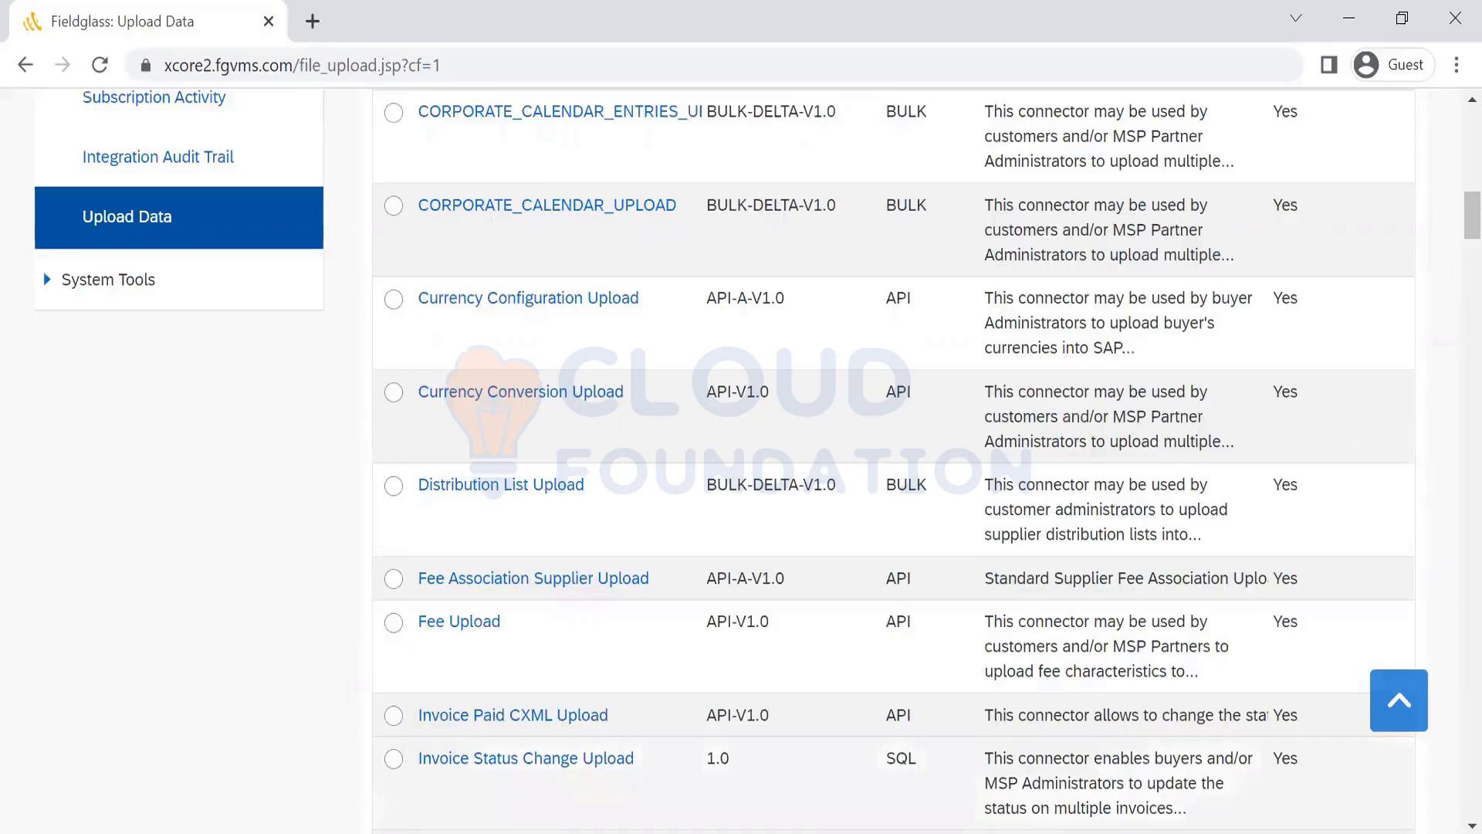
Switch to the originalfile (3) workbook in Excel and examine its header row from PO # back to STATUS
mouse_move(1048, 833)
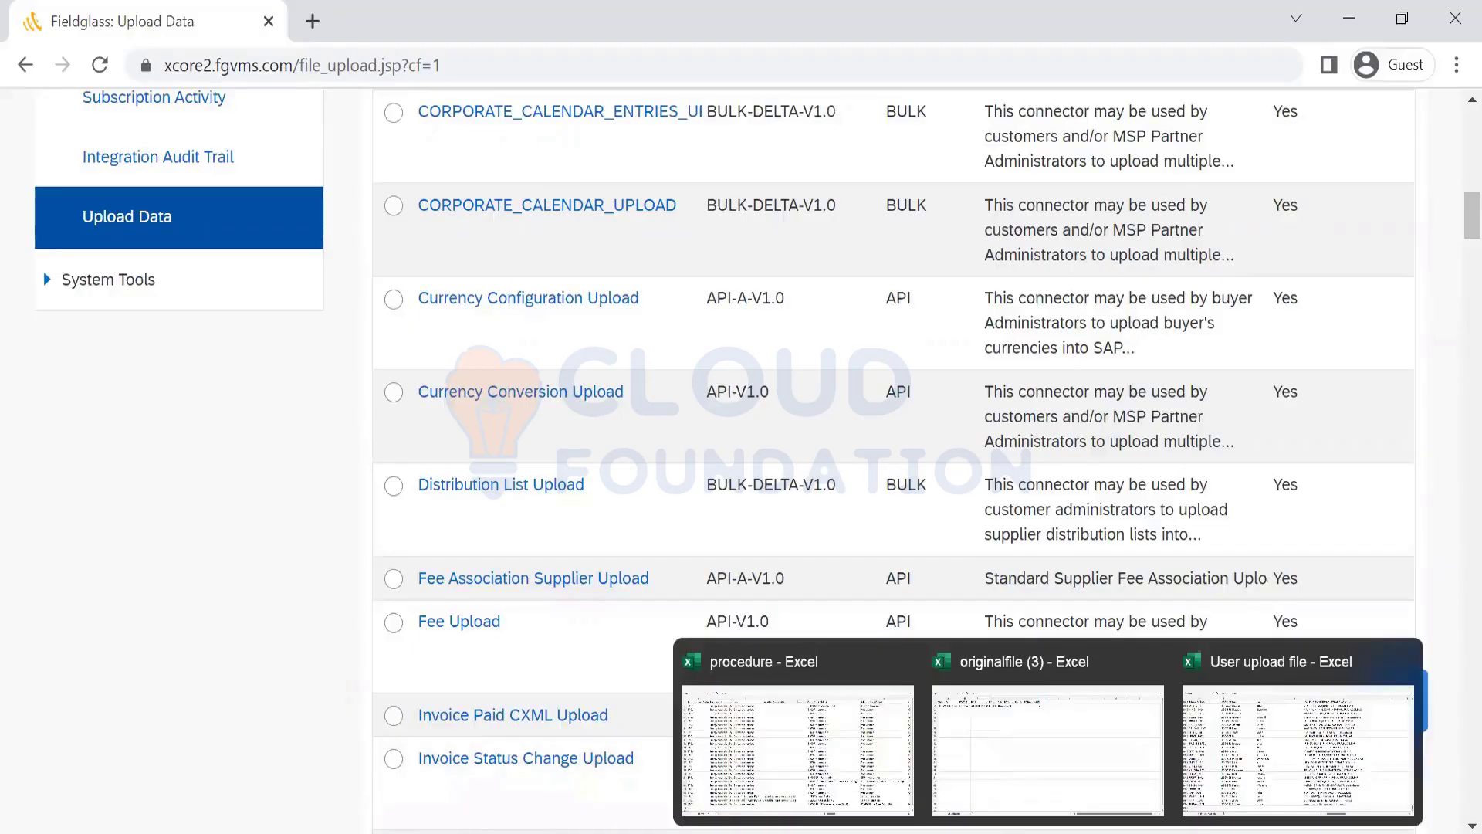
left_click(995, 768)
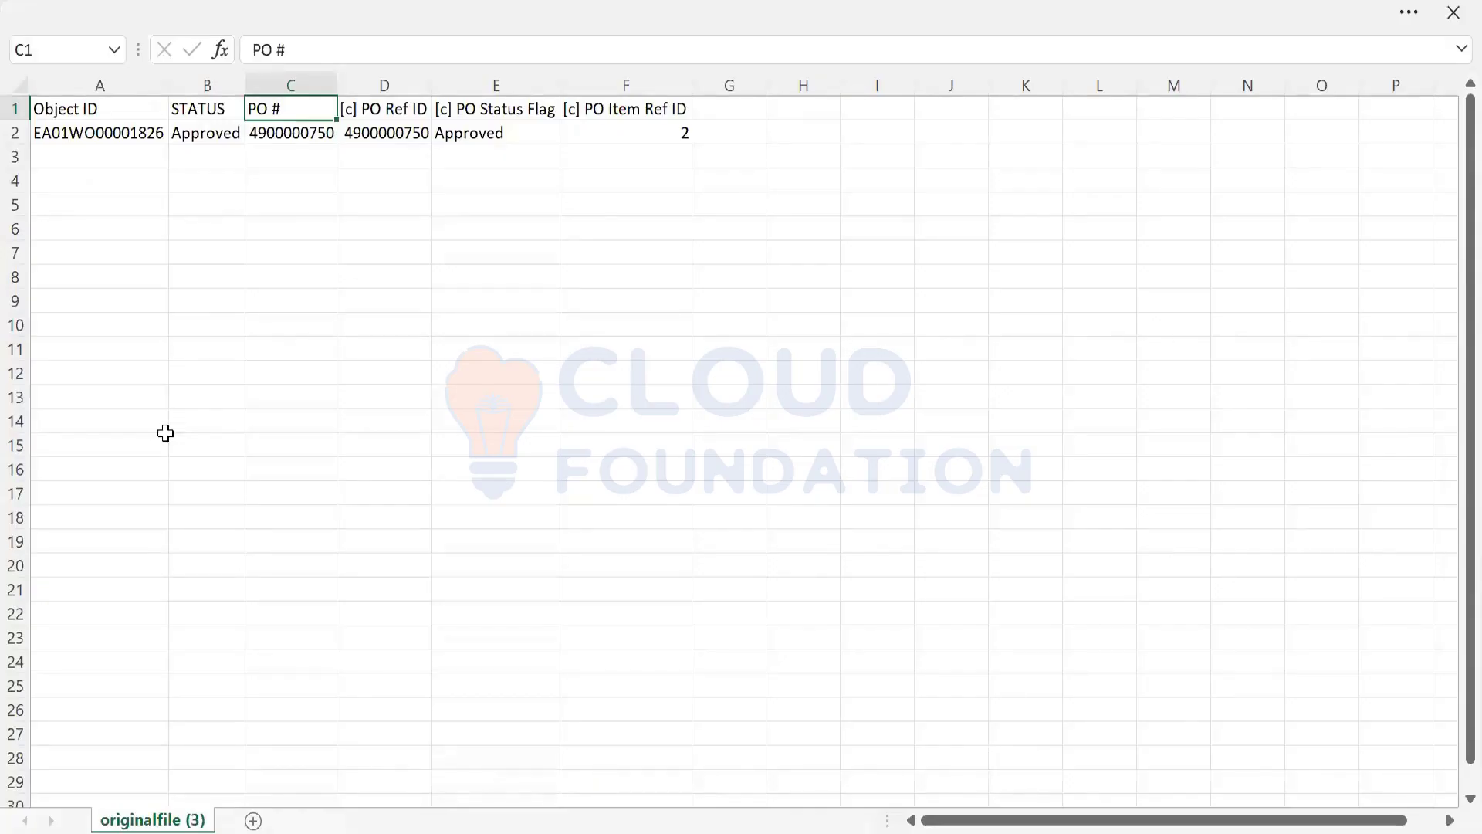
key("Left")
key("Left")
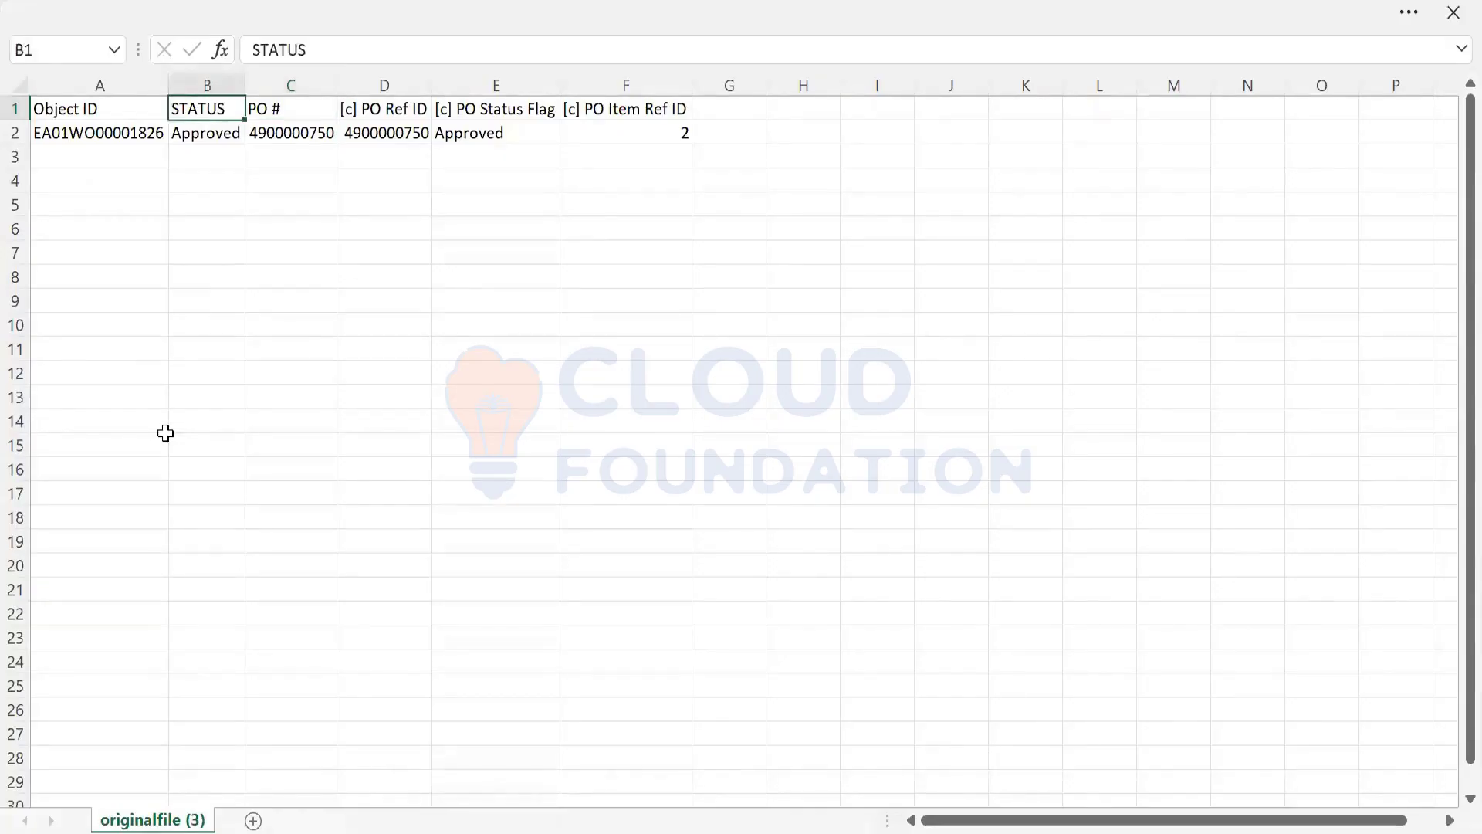
Examine the remaining header cells of the originalfile (3) sheet from STATUS through [c] PO Item Ref ID
key("Right")
key("Right")
key("Right")
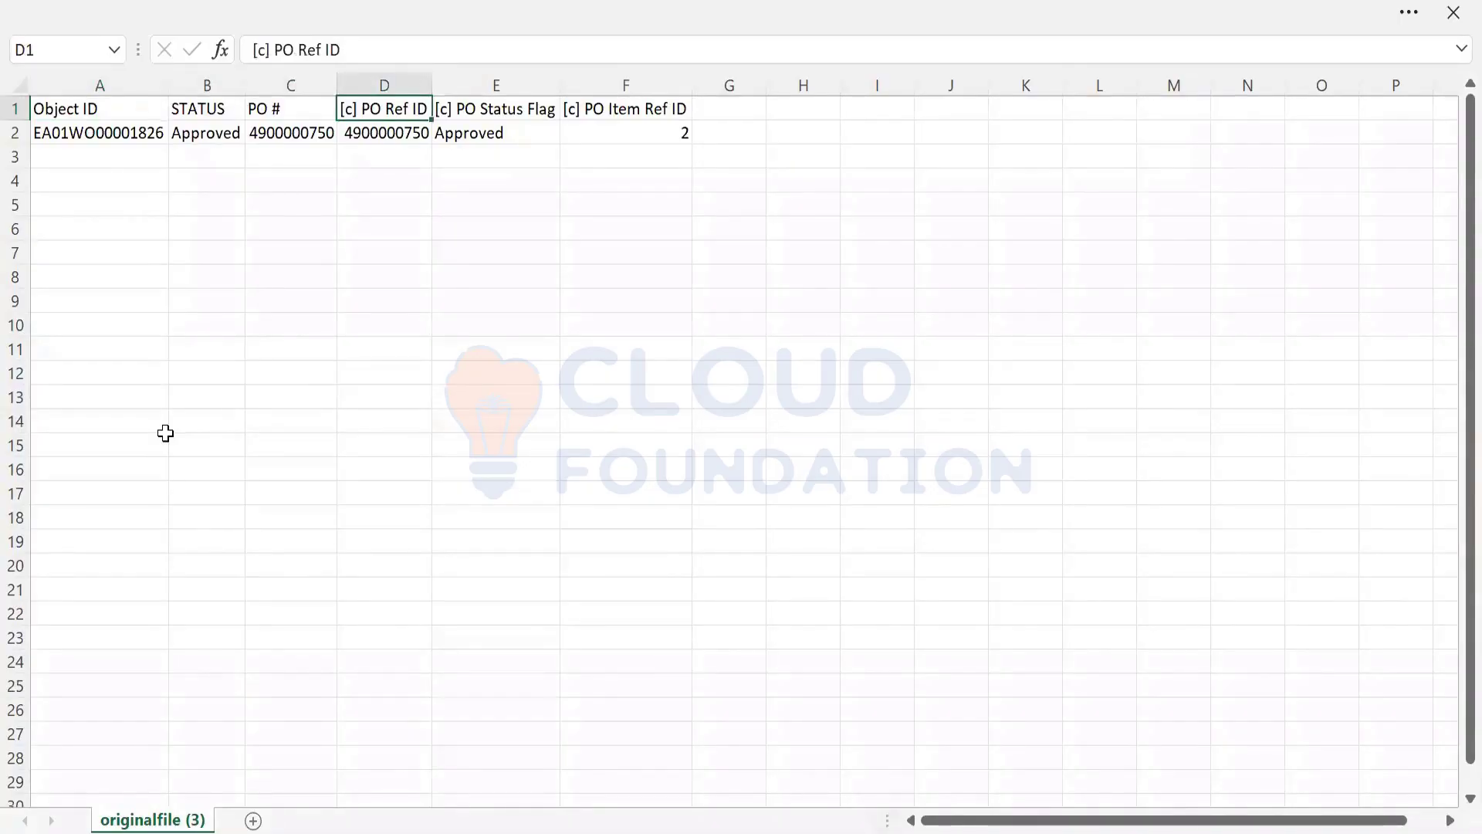
key("Right")
key("Right")
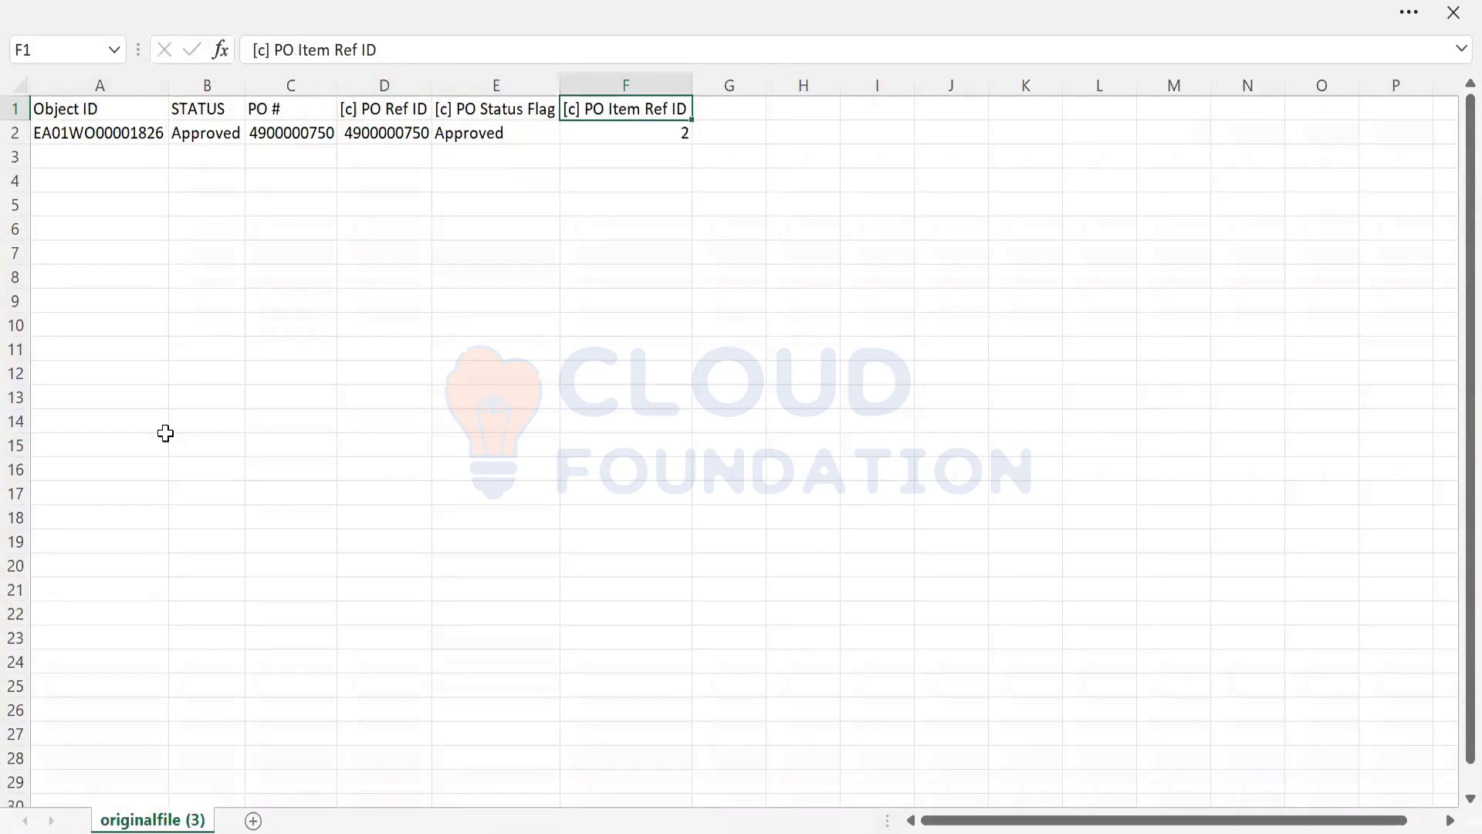
Switch back to Fieldglass in the browser and select the Job Posting Template connector in the active connector file formats
key("alt+Tab")
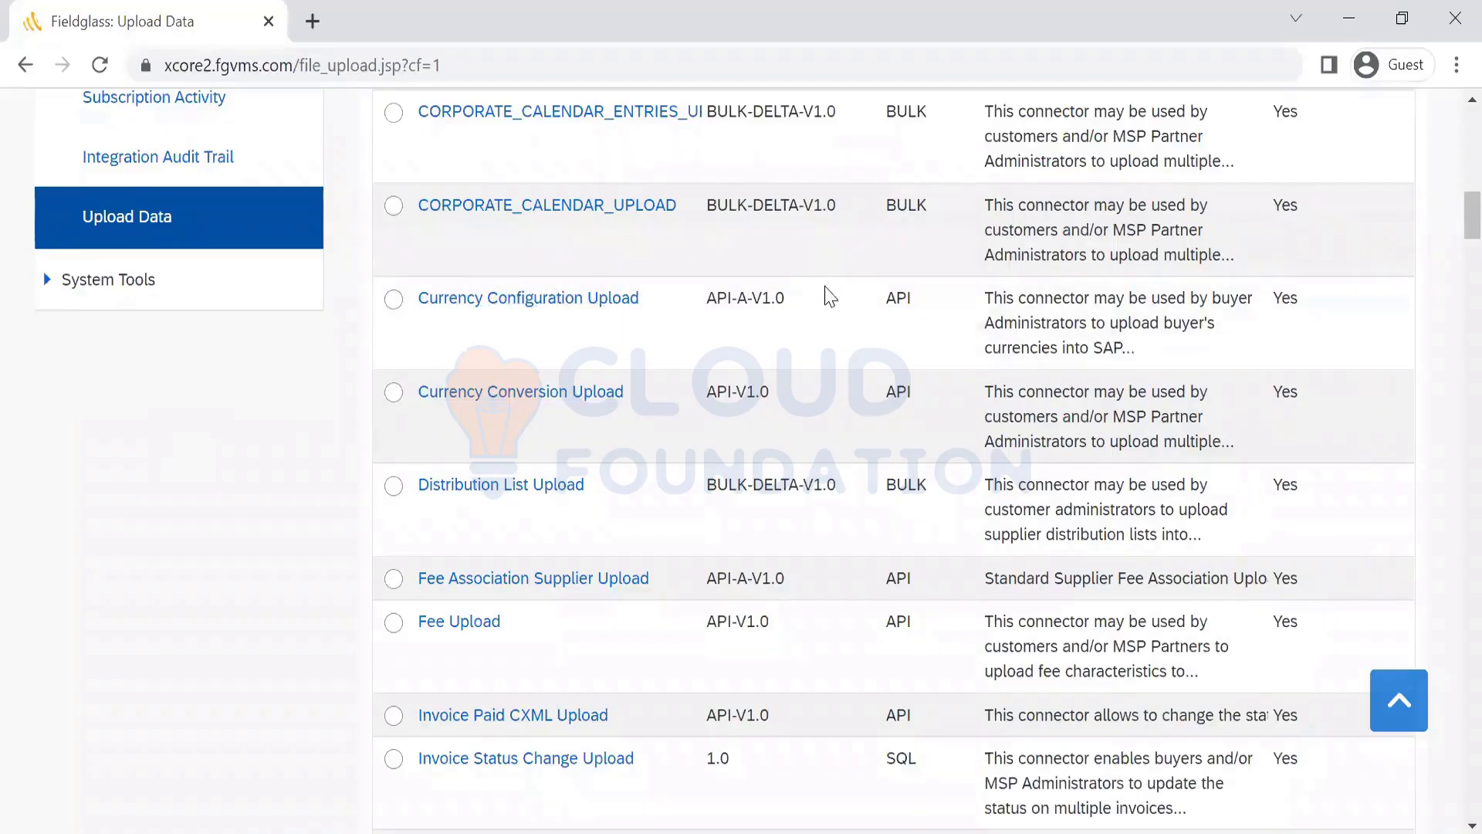
scroll(1451, 216, "up", 7)
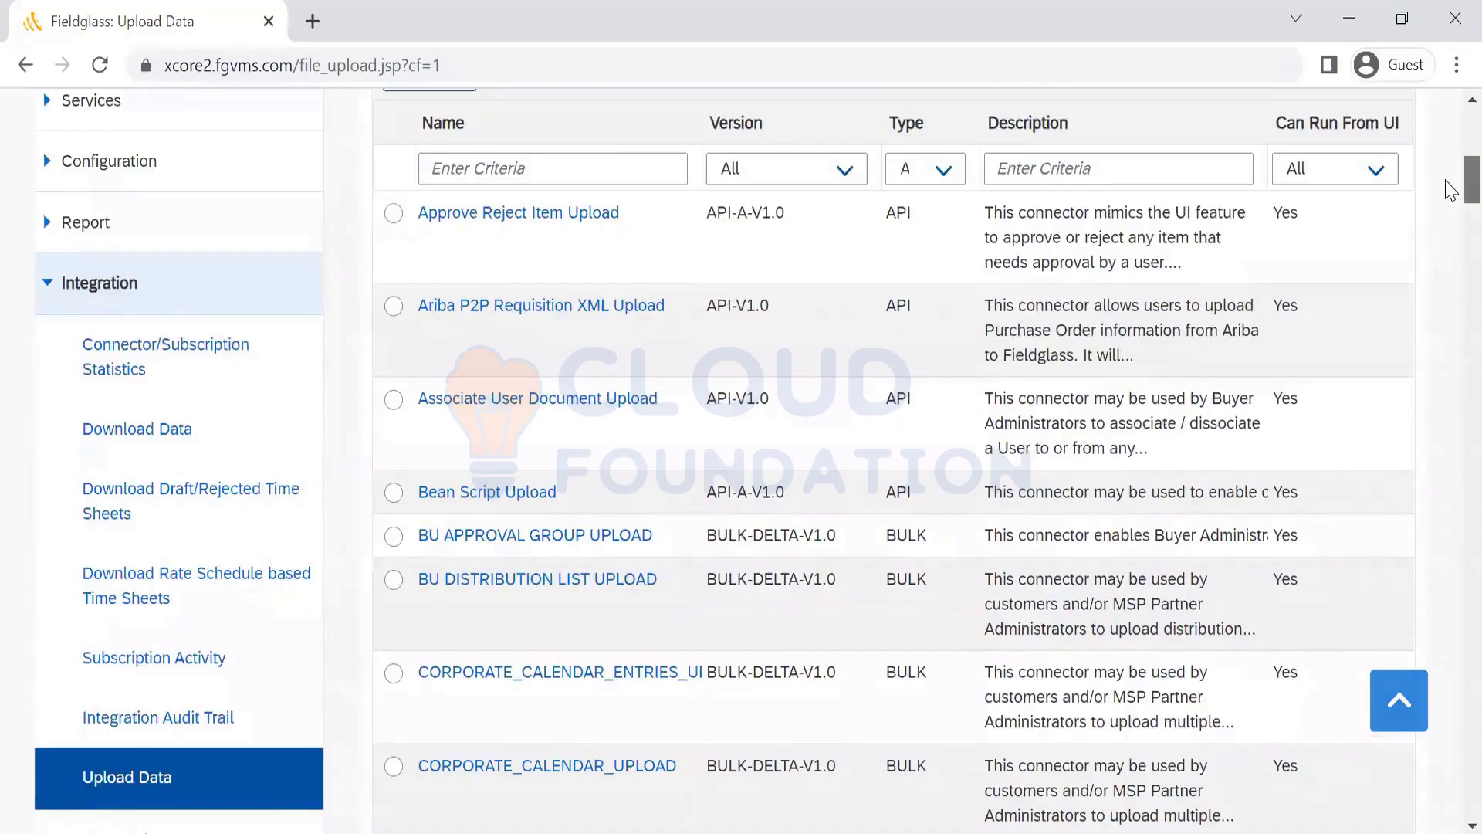
scroll(1451, 193, "down", 4)
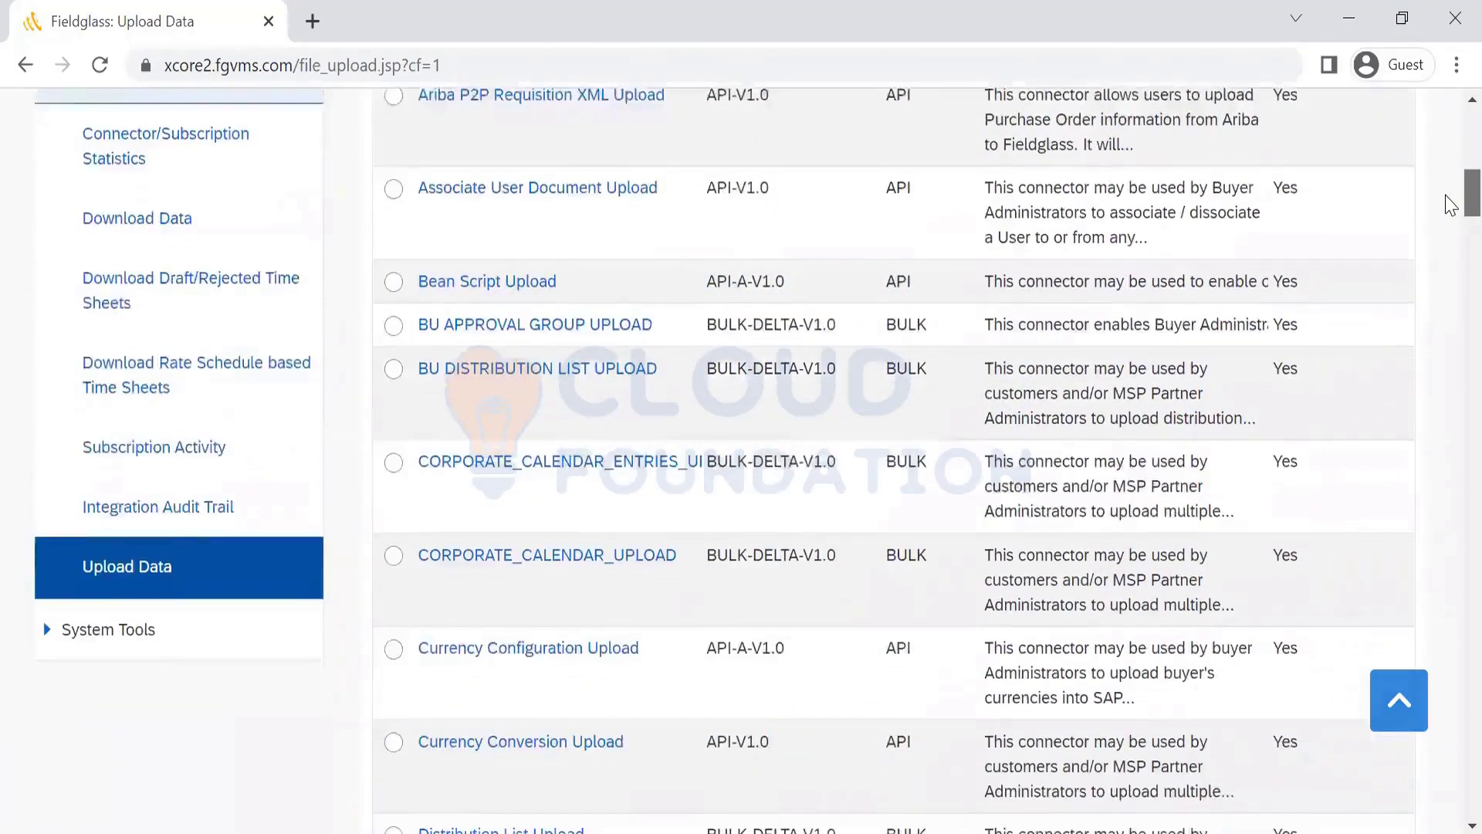
scroll(1451, 212, "down", 1)
scroll(1451, 236, "down", 4)
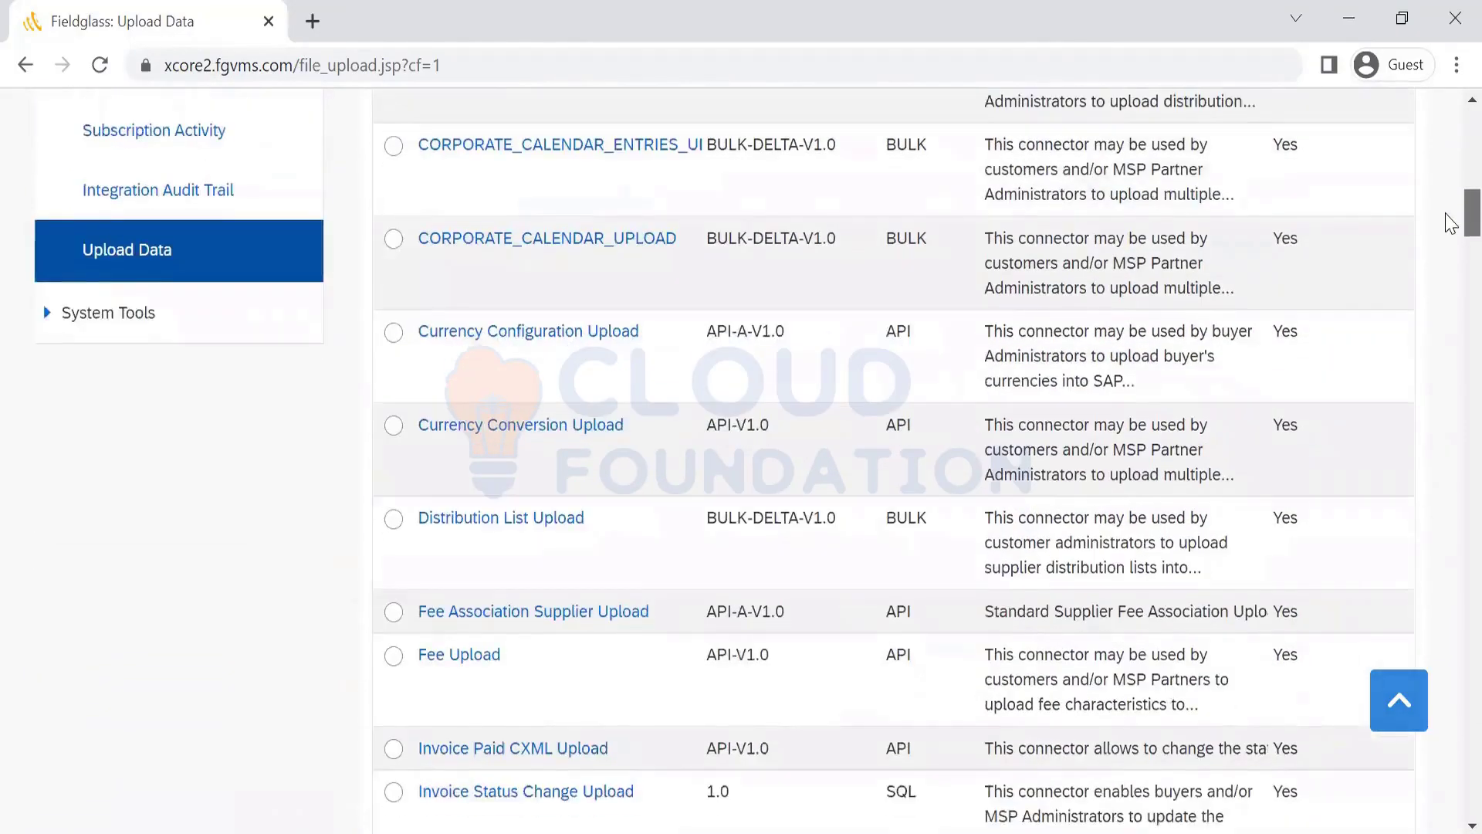
scroll(1452, 235, "down", 4)
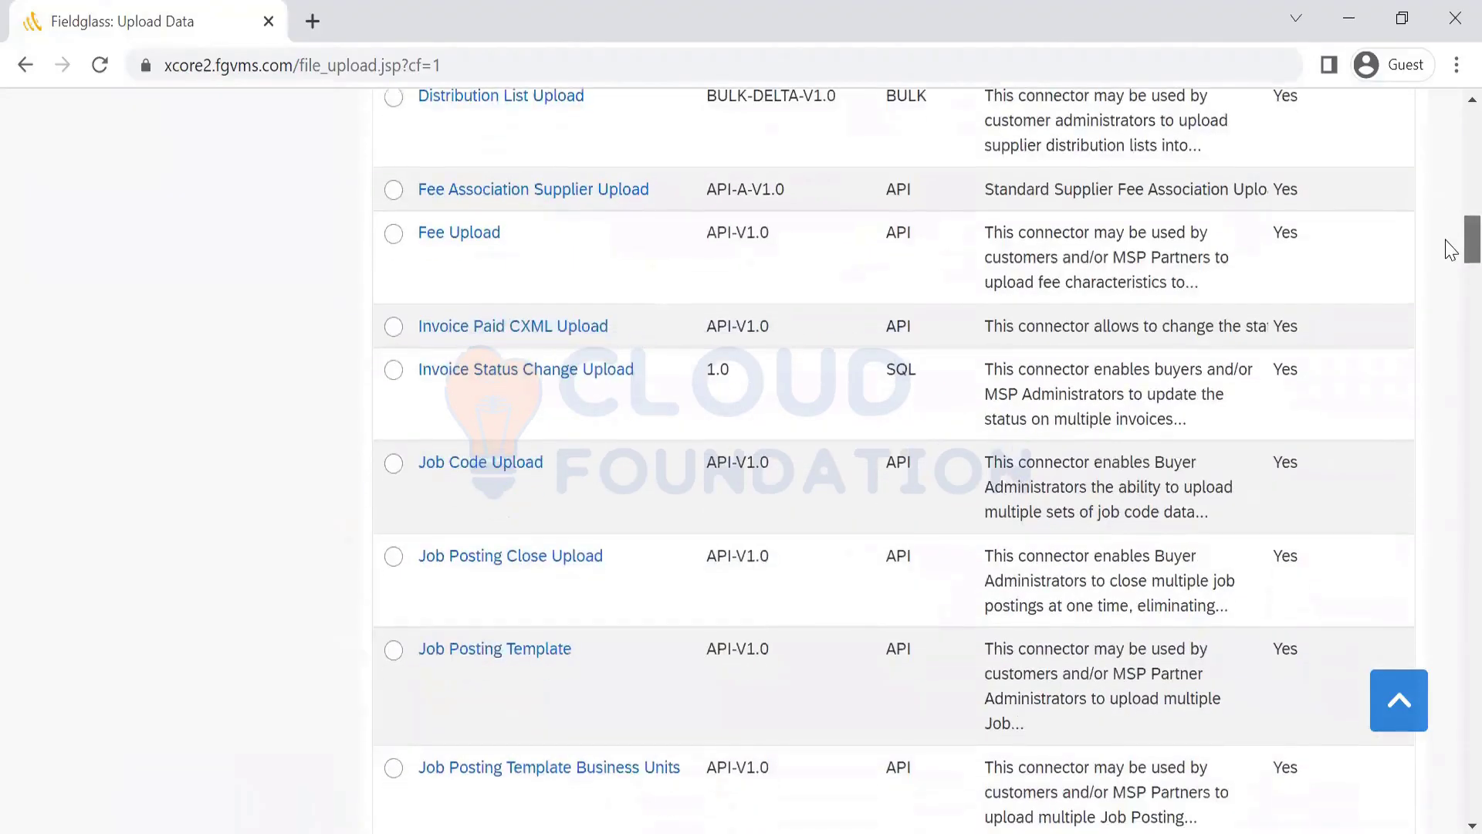
scroll(1451, 275, "down", 4)
scroll(1452, 270, "up", 1)
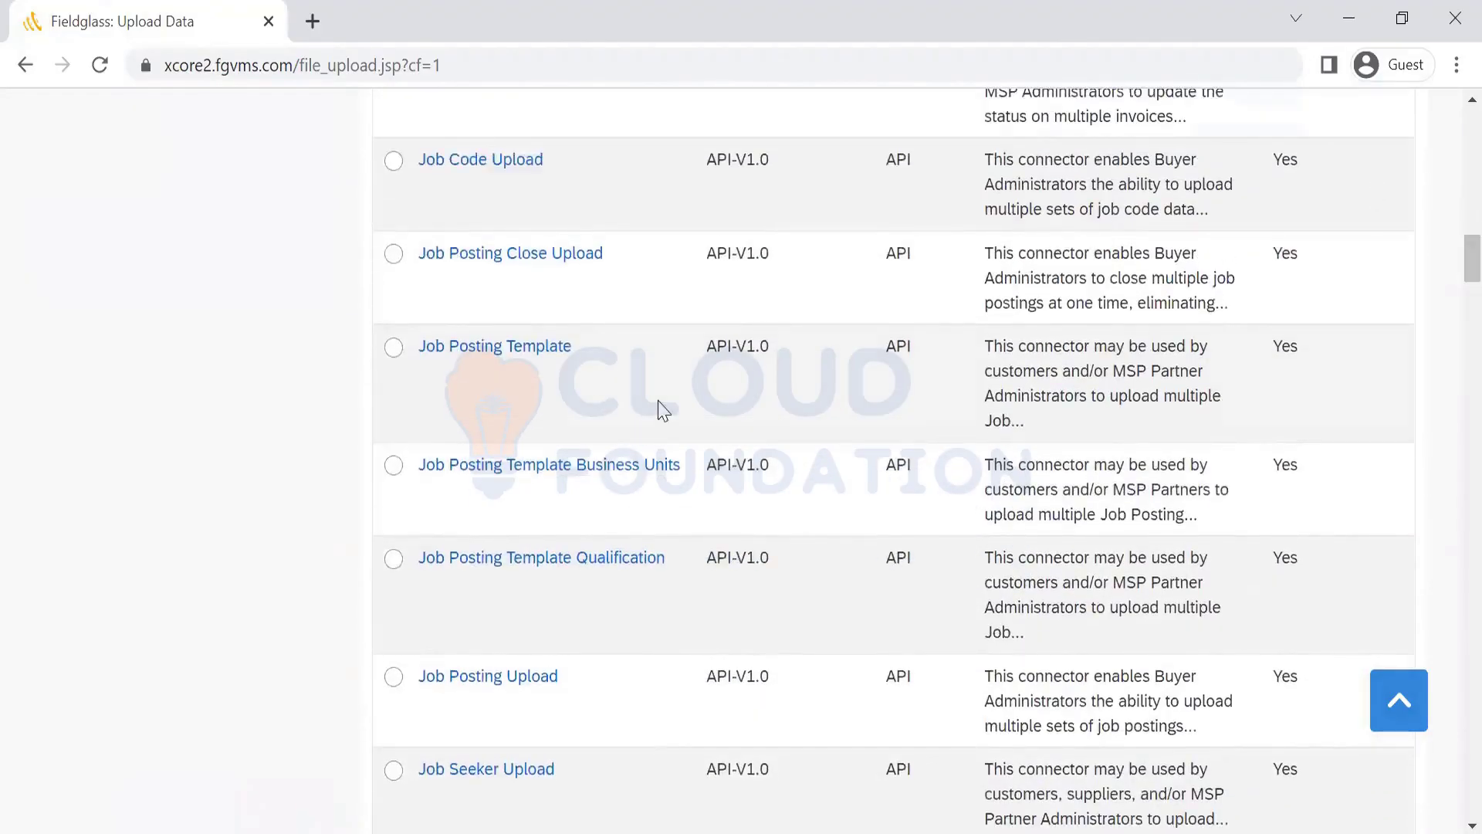
left_click_drag(572, 353, 417, 363)
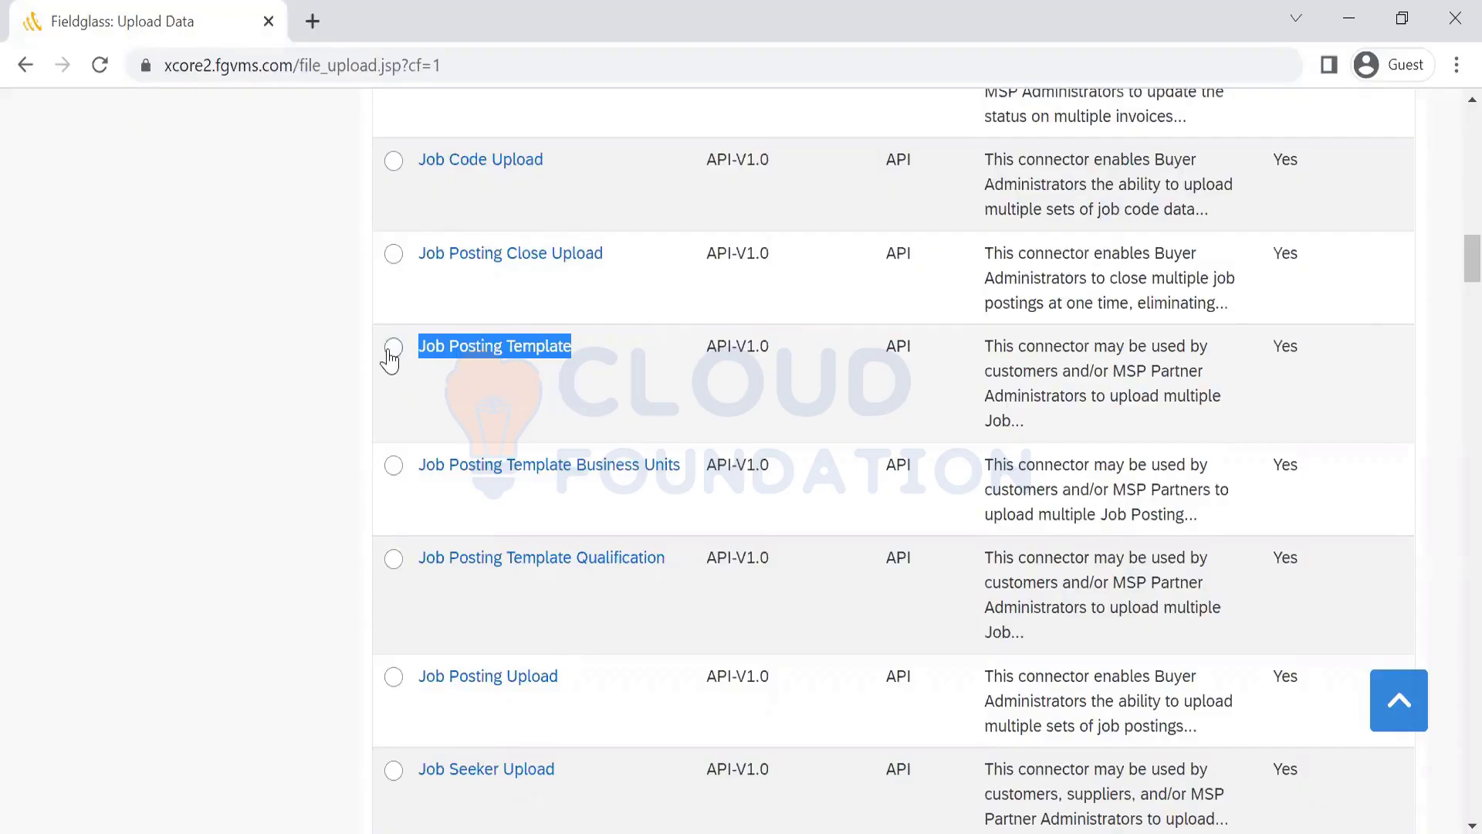
left_click(393, 349)
Download the file format of the selected Job Posting Template connector and open the downloaded CSV in Excel
left_click_drag(1450, 259, 1450, 129)
scroll(1448, 142, "up", 9)
scroll(595, 520, "down", 4)
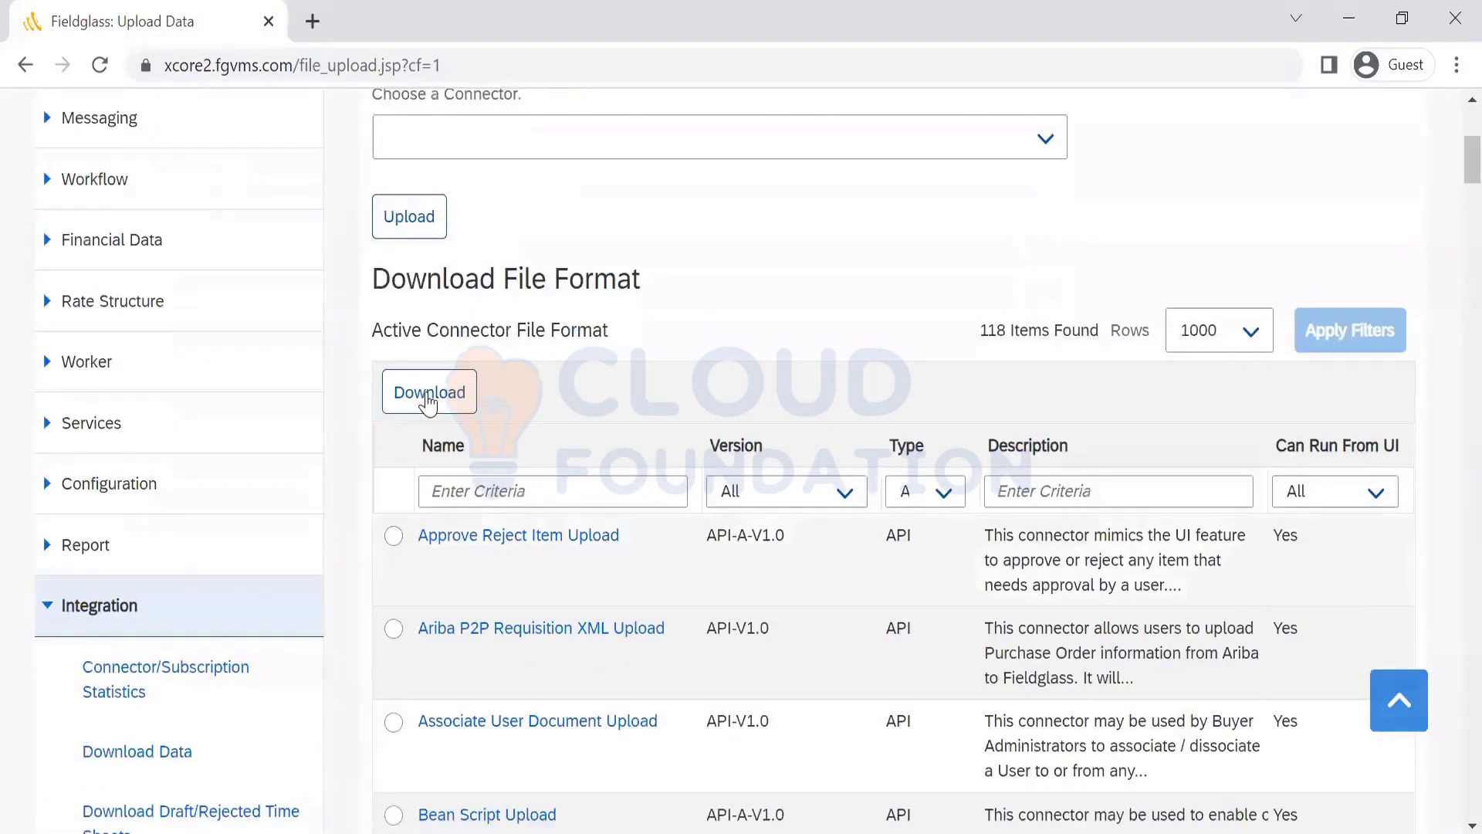
left_click(429, 395)
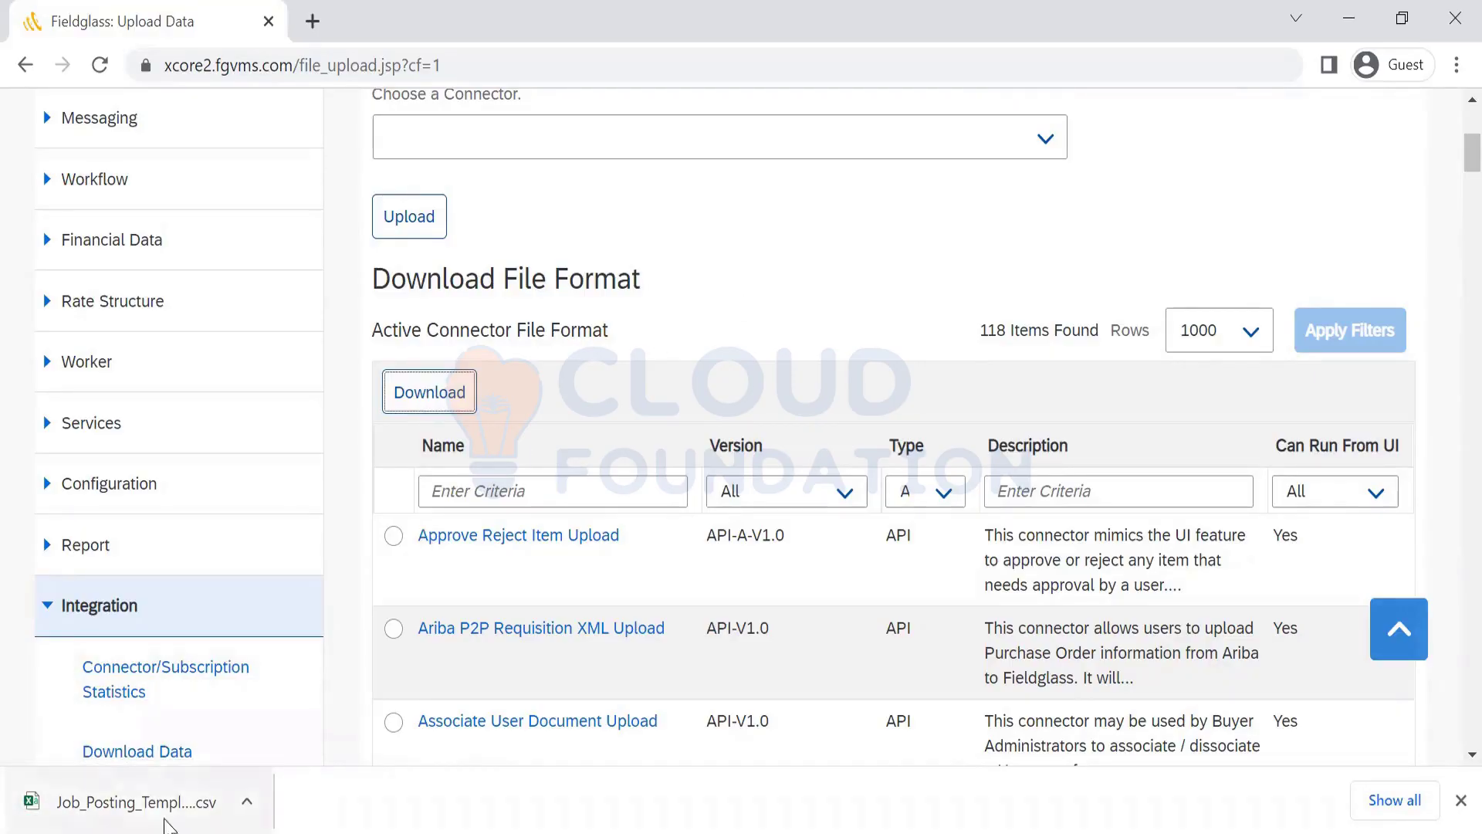
left_click(165, 821)
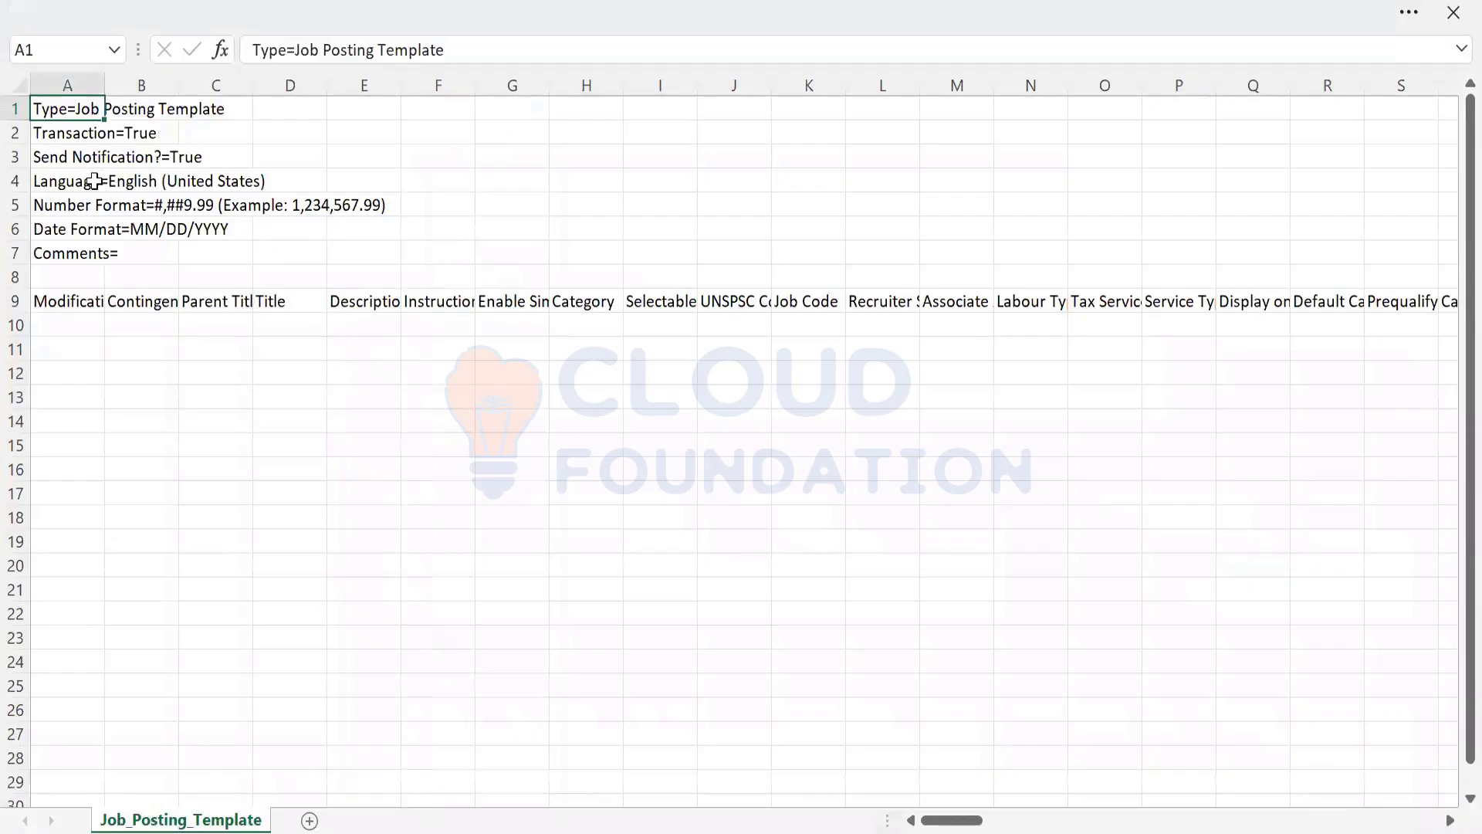
Review the file settings in rows 1 to 7 of the template and widen column A to fit its text
key("ctrl+shift+Down")
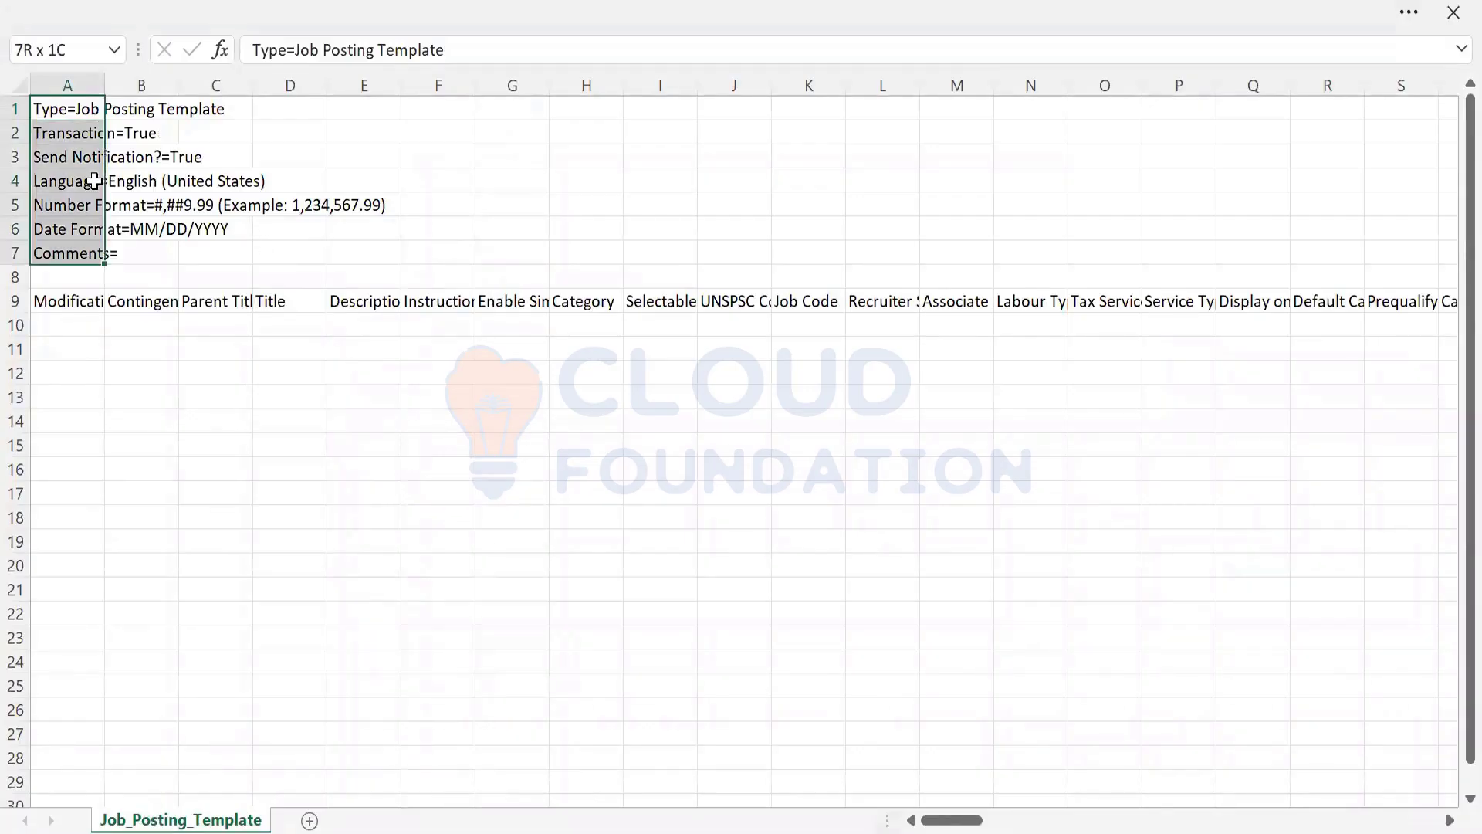
key("ctrl+Home")
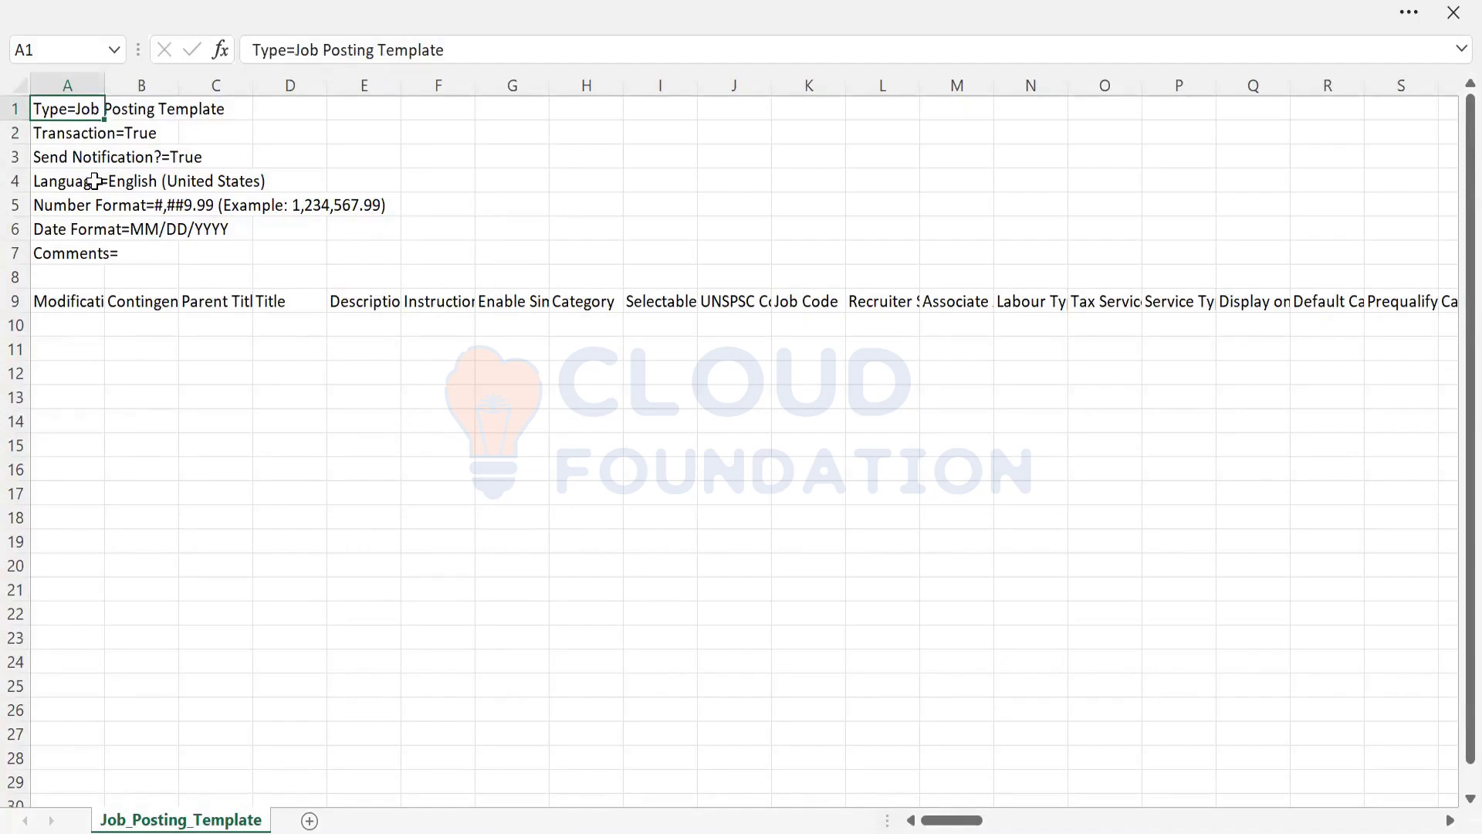
key("Down")
key("Down")
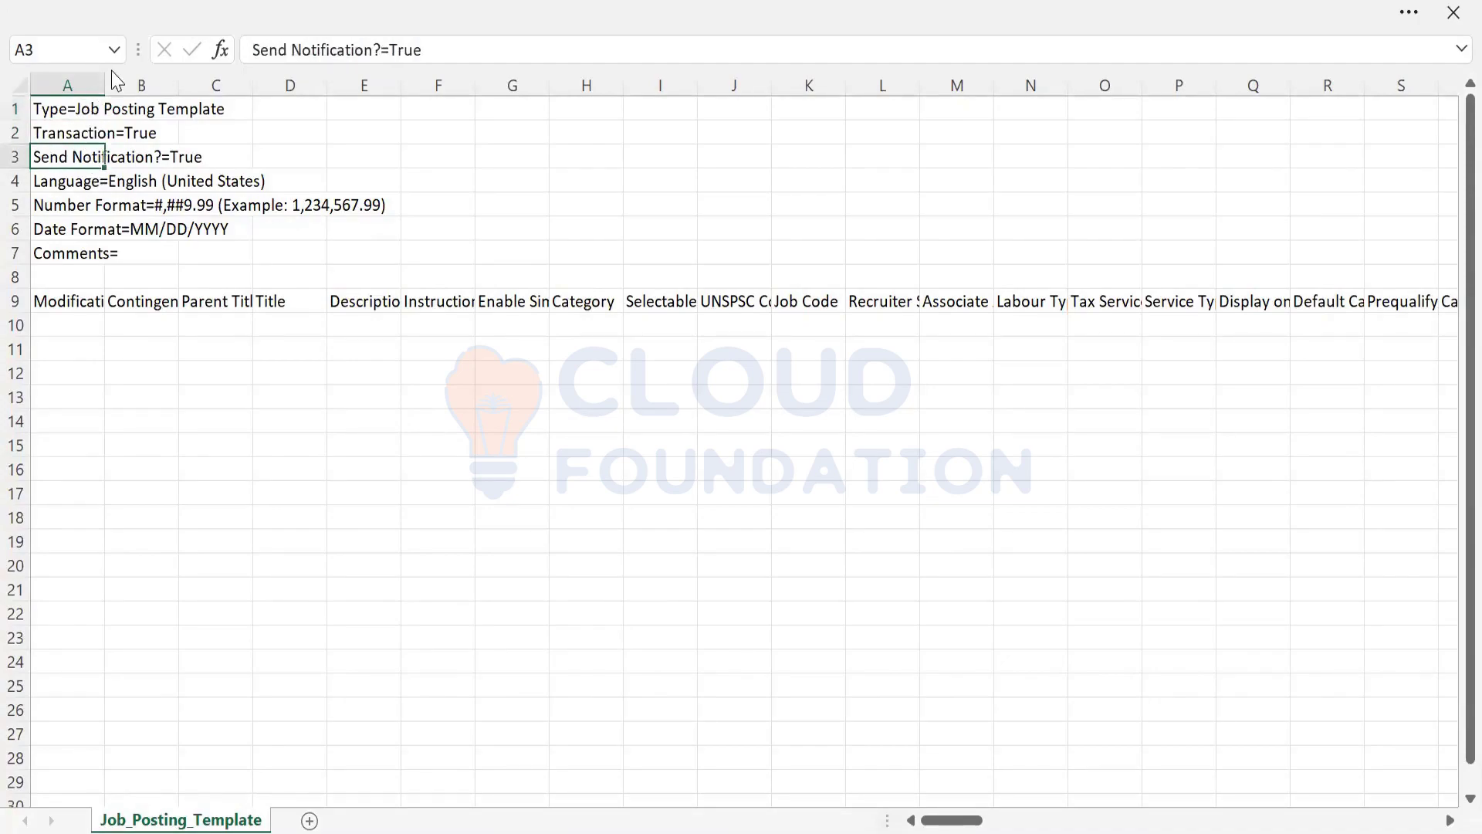
double_click(104, 81)
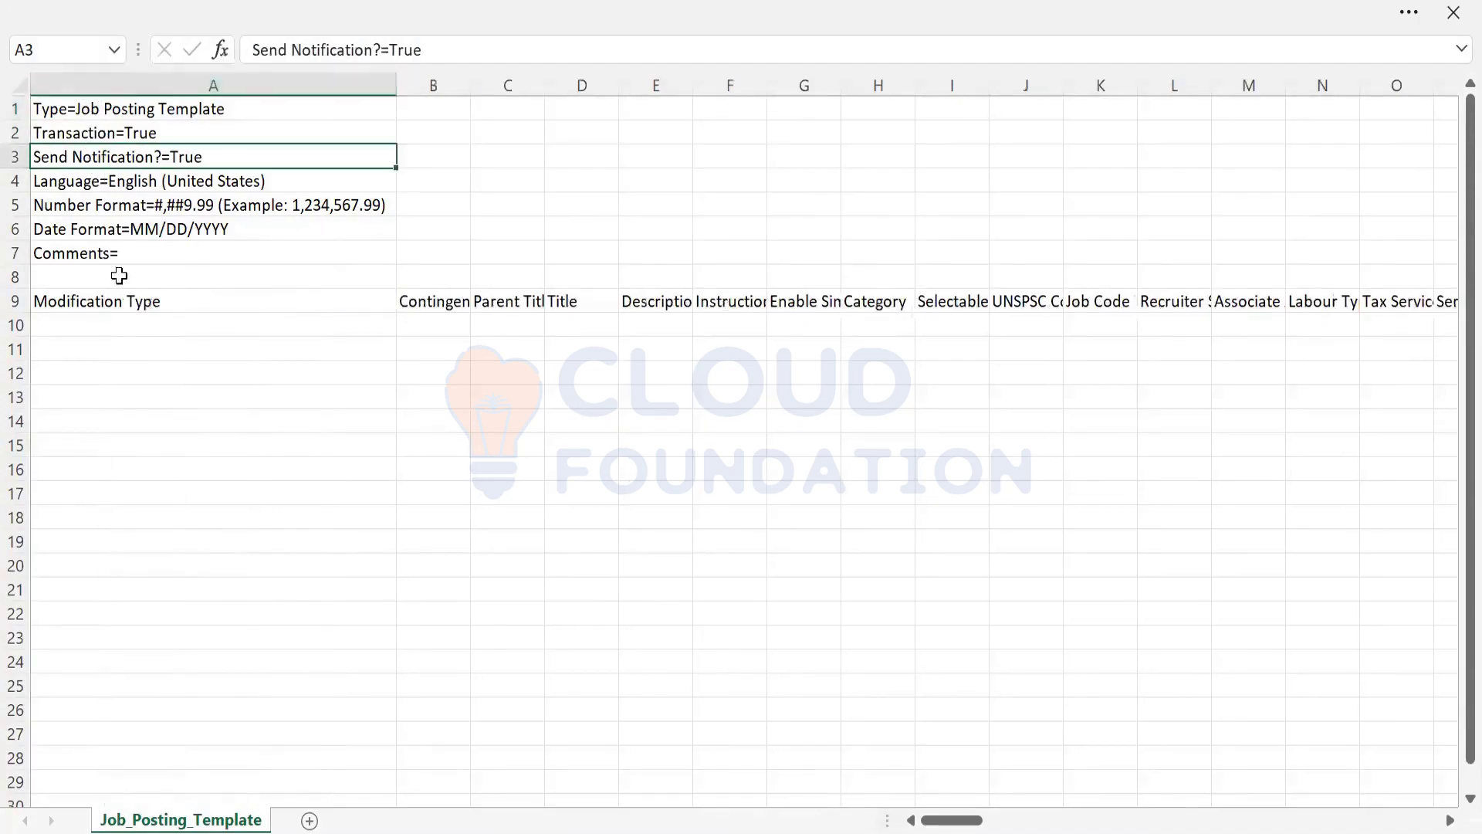
Enter A as the Modification Type in row 10 and check the full Contingent Type header beside it
left_click(98, 325)
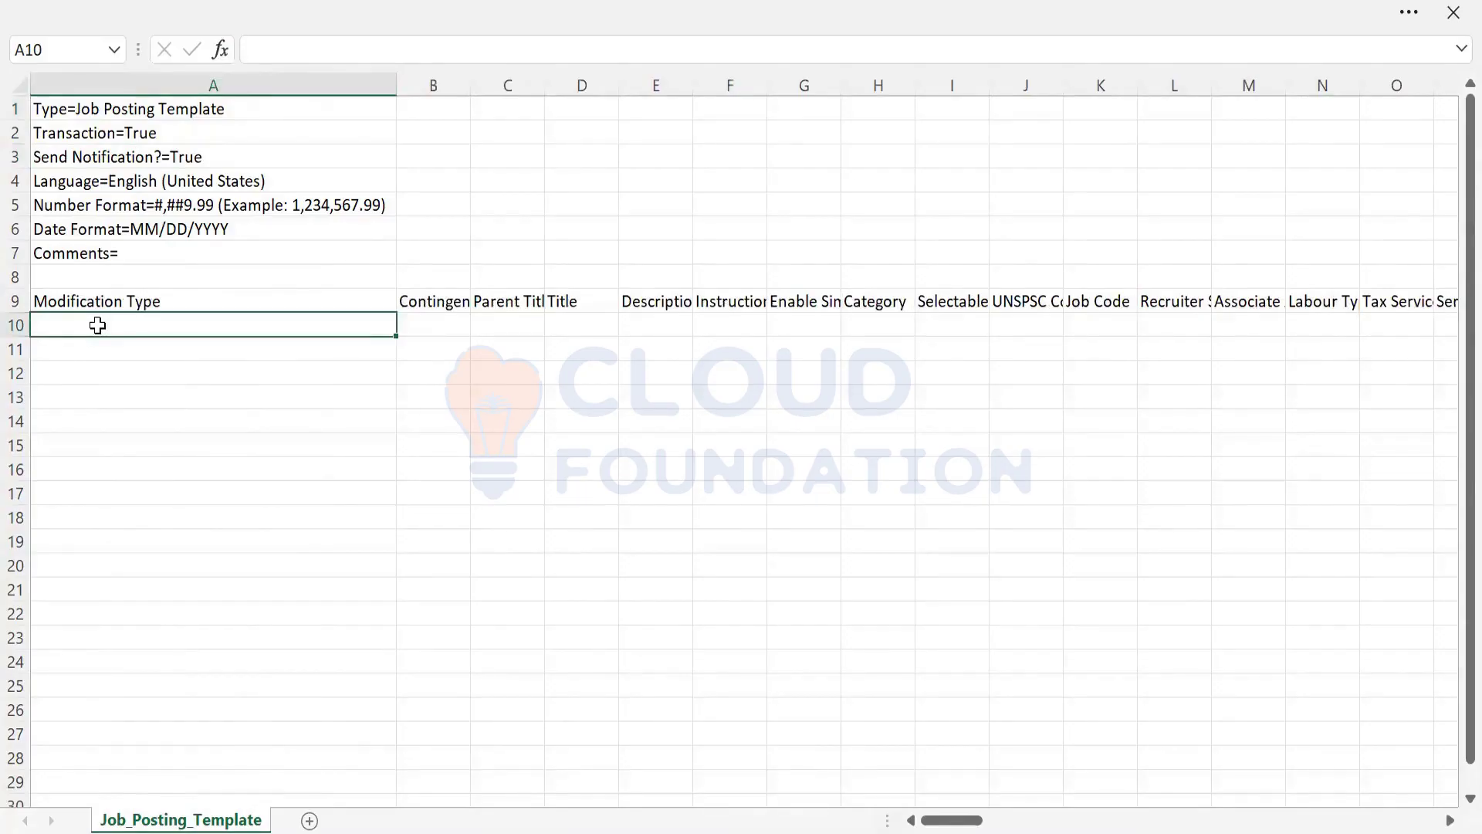
type("A")
key("Tab")
key("Up")
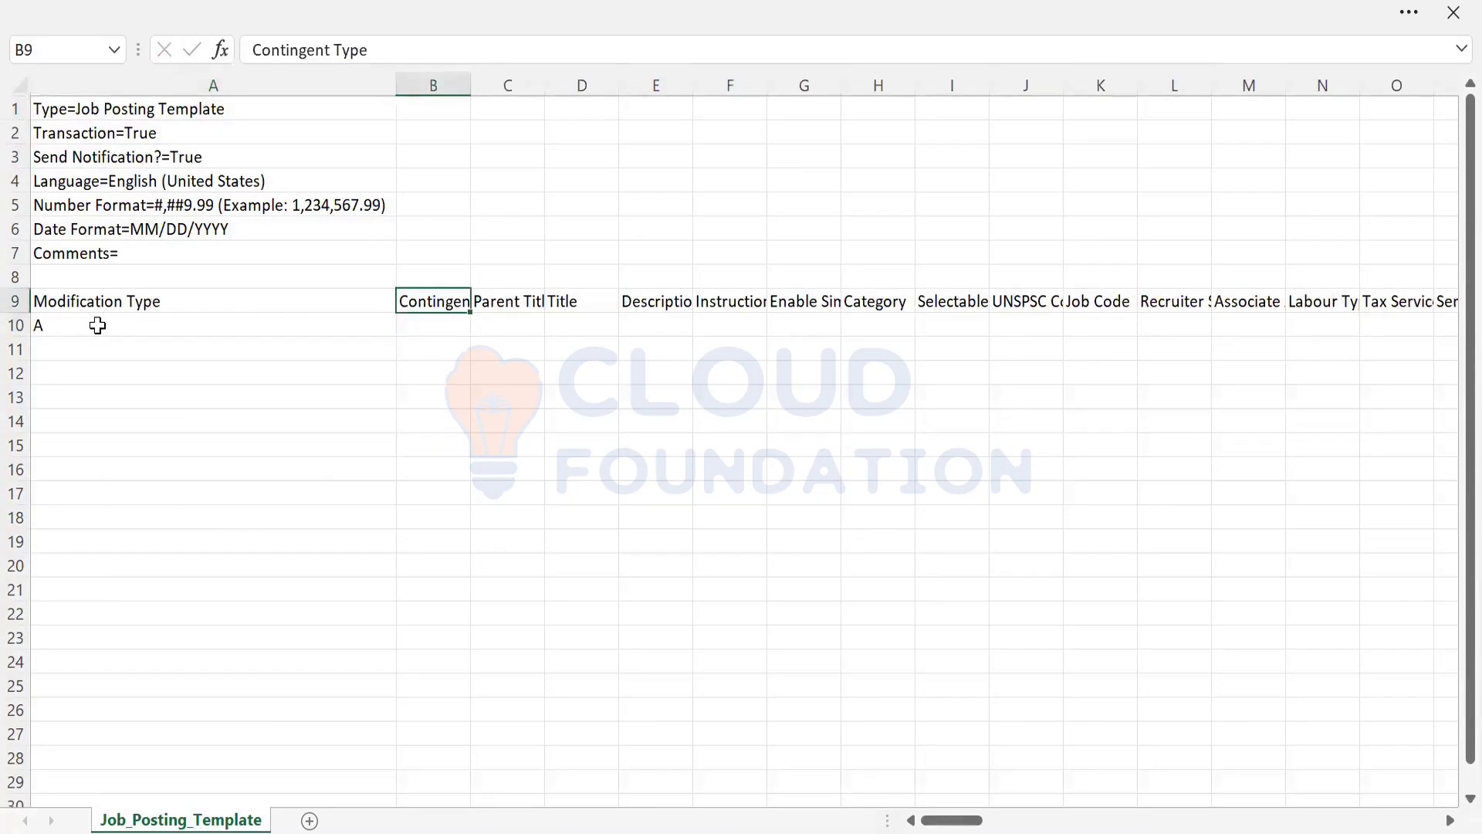
key("Down")
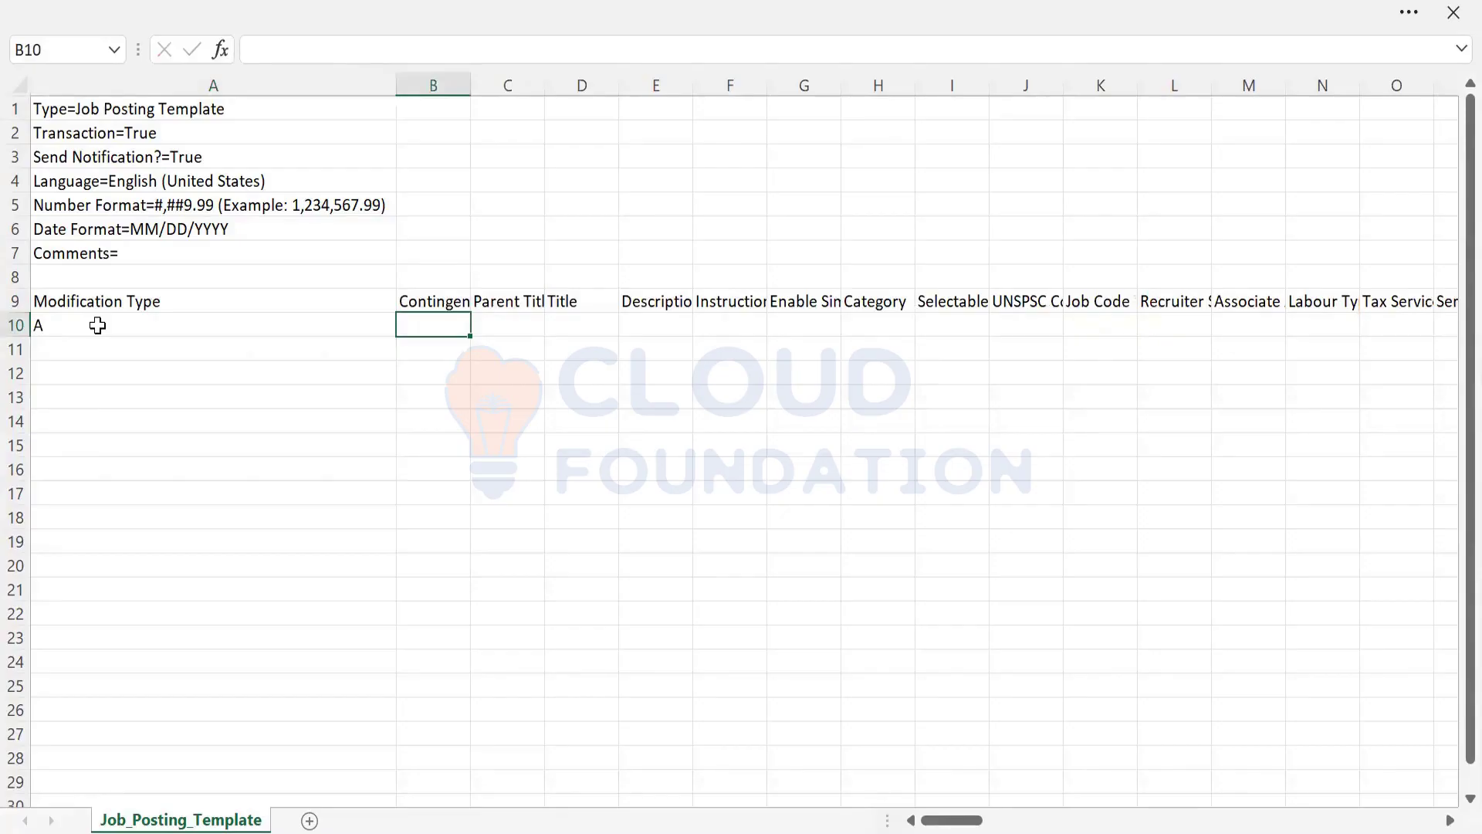
Switch to Fieldglass in the browser and open the Contingent Type list from Admin Configuration to view the available types
key("super+Tab")
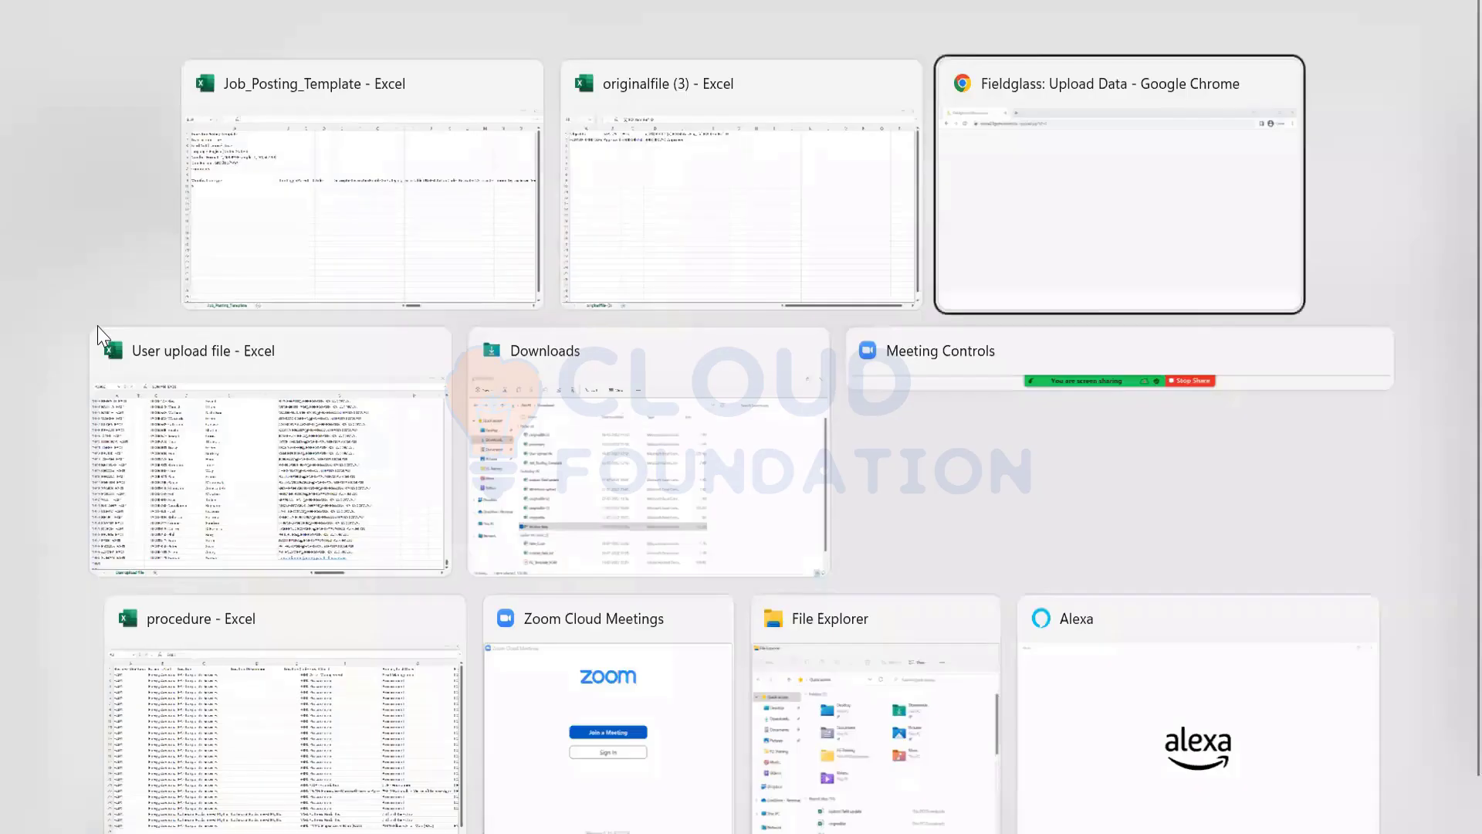
key("alt+Tab")
key("alt+Tab")
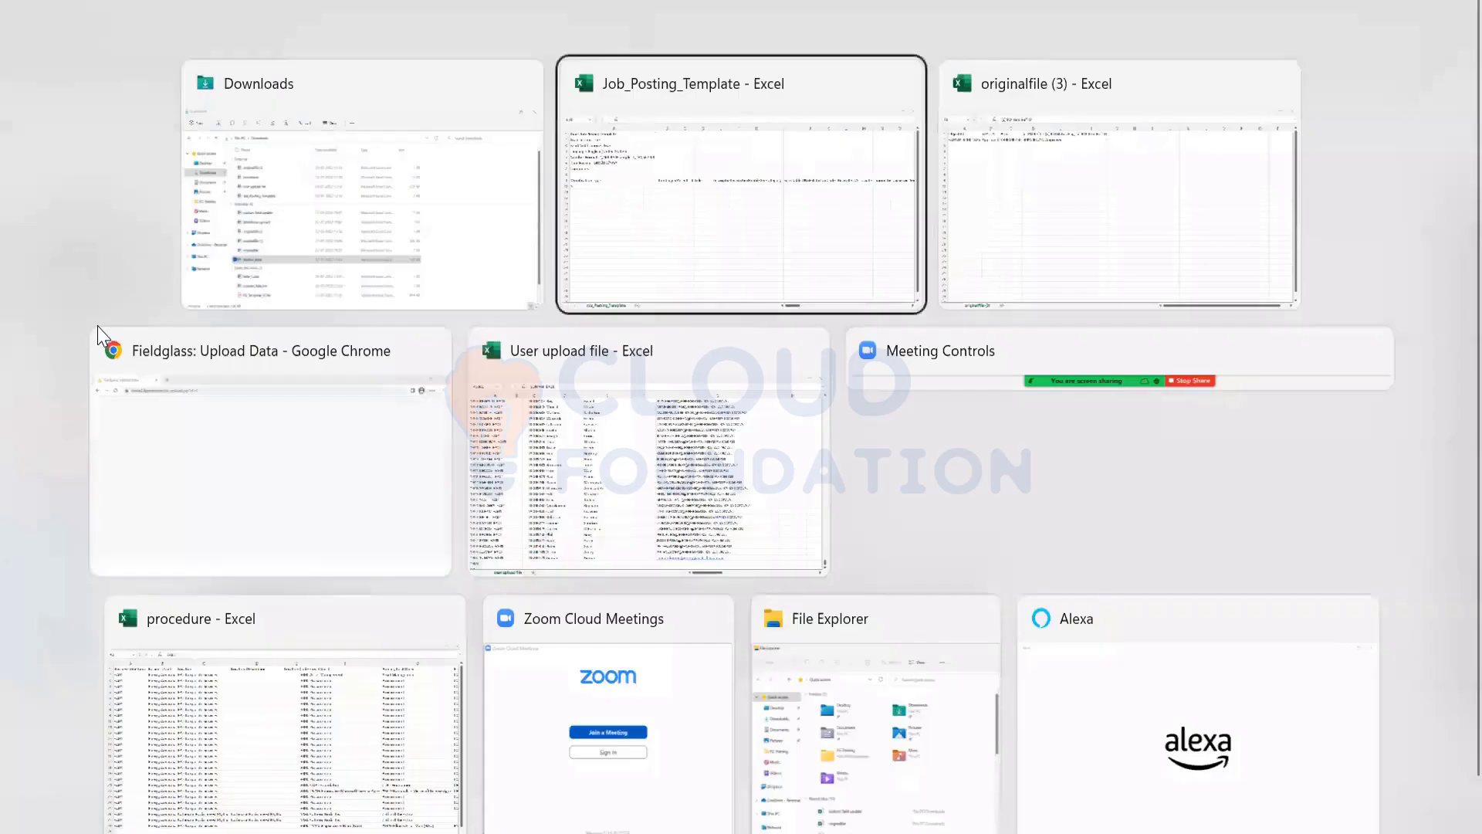
key("alt+Tab")
left_click(98, 334)
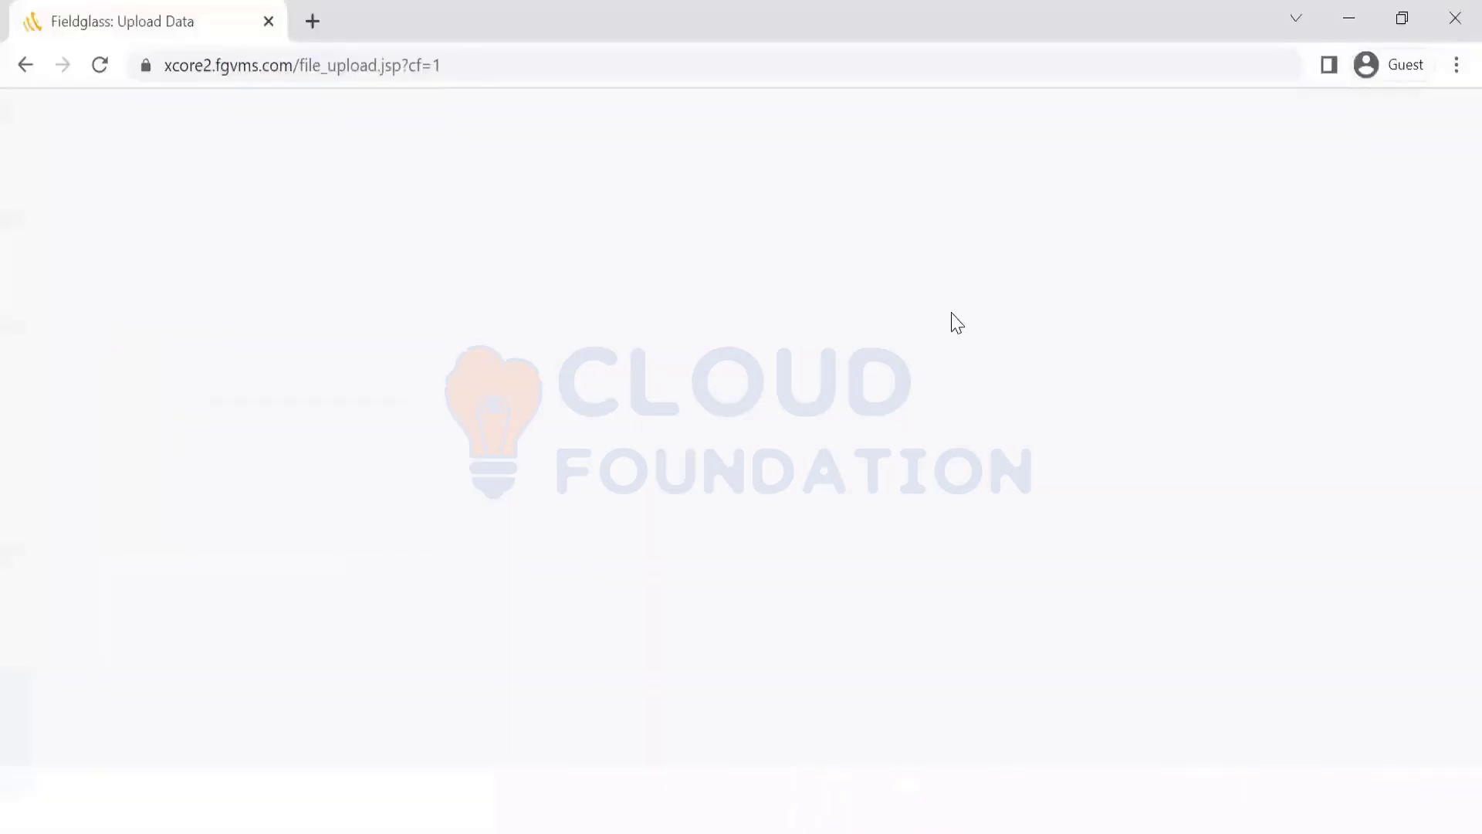
scroll(1450, 174, "up", 5)
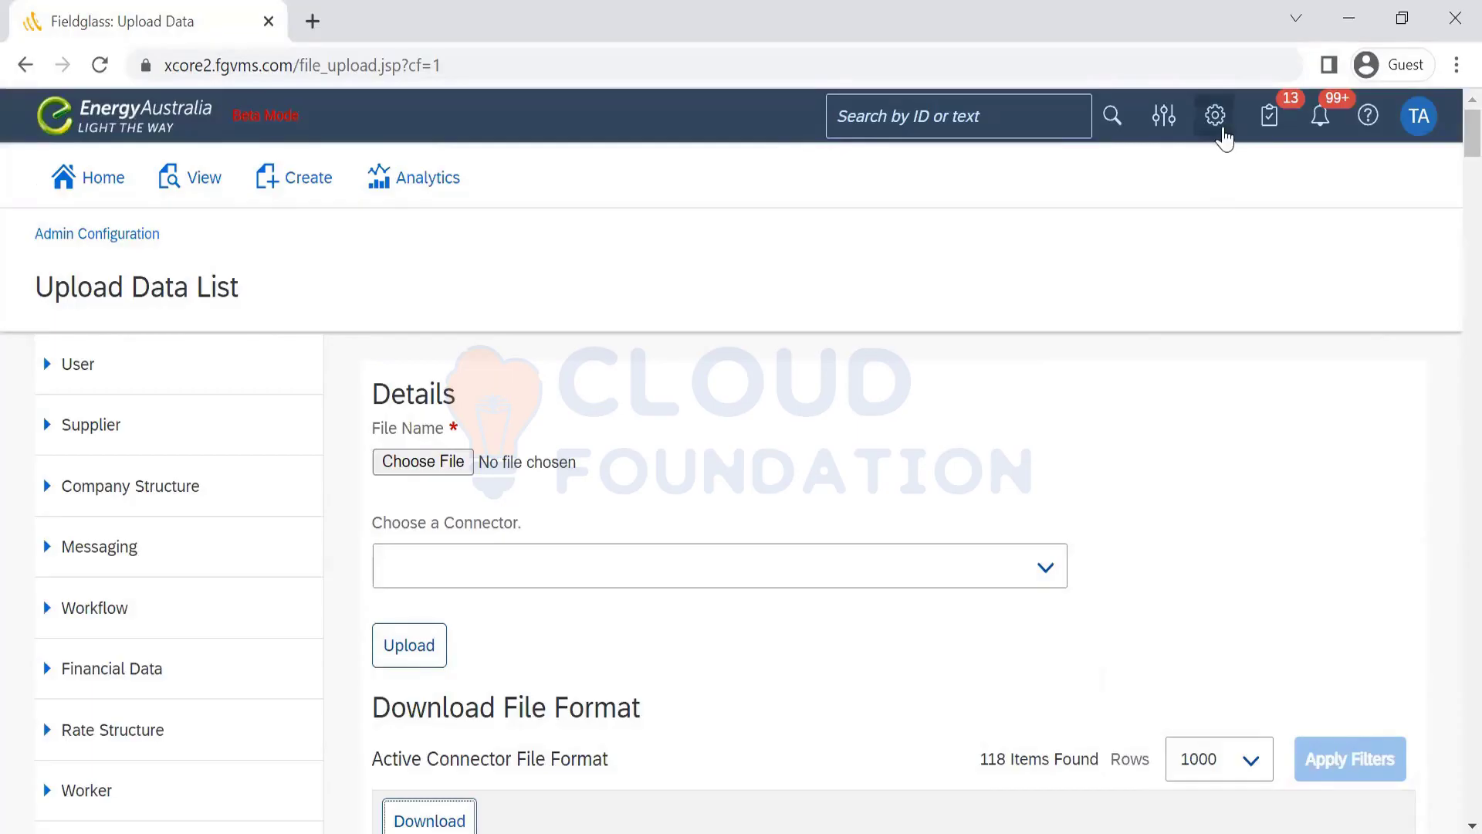
left_click(1225, 130)
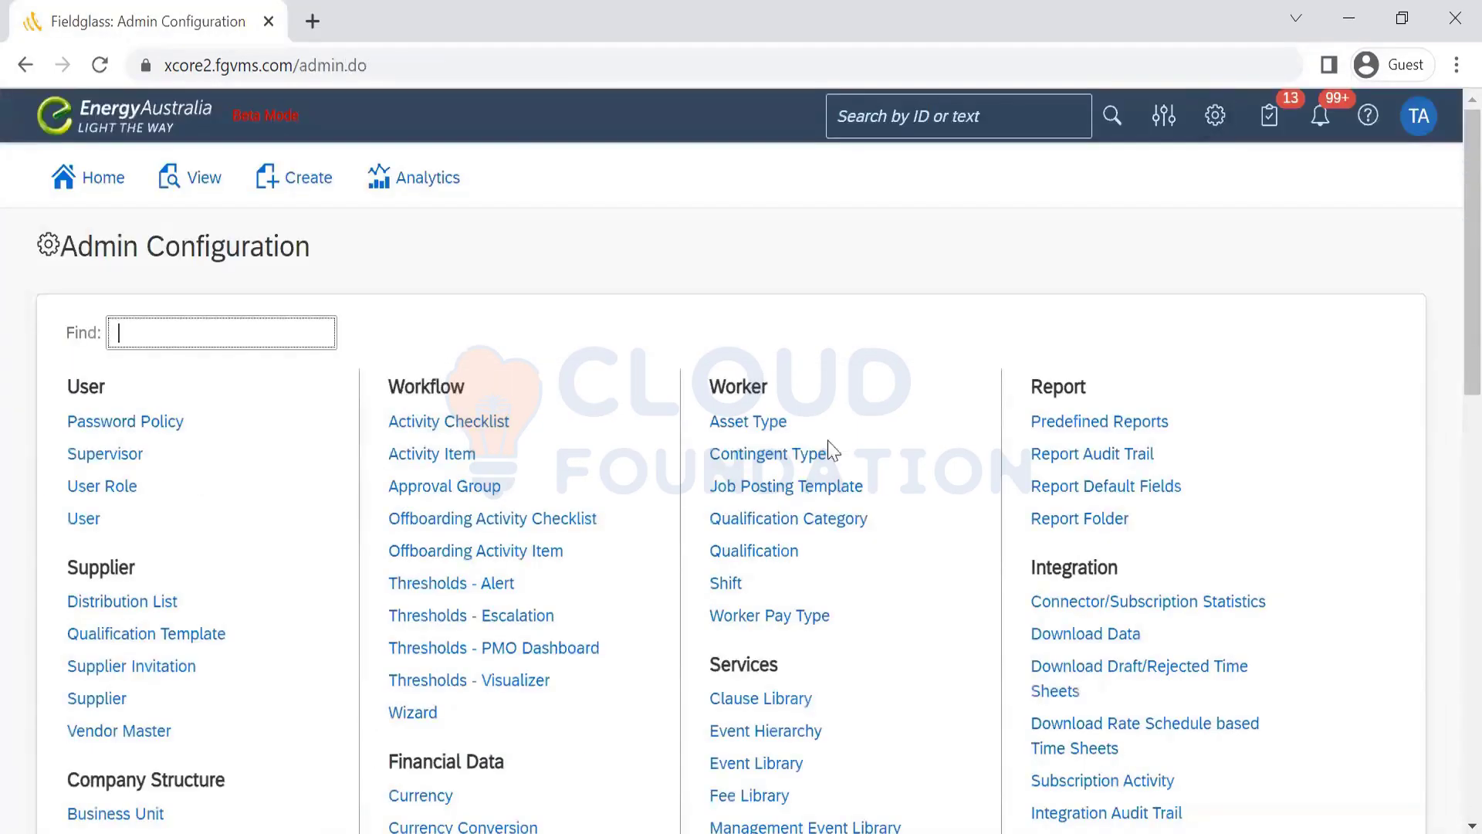
left_click(771, 457)
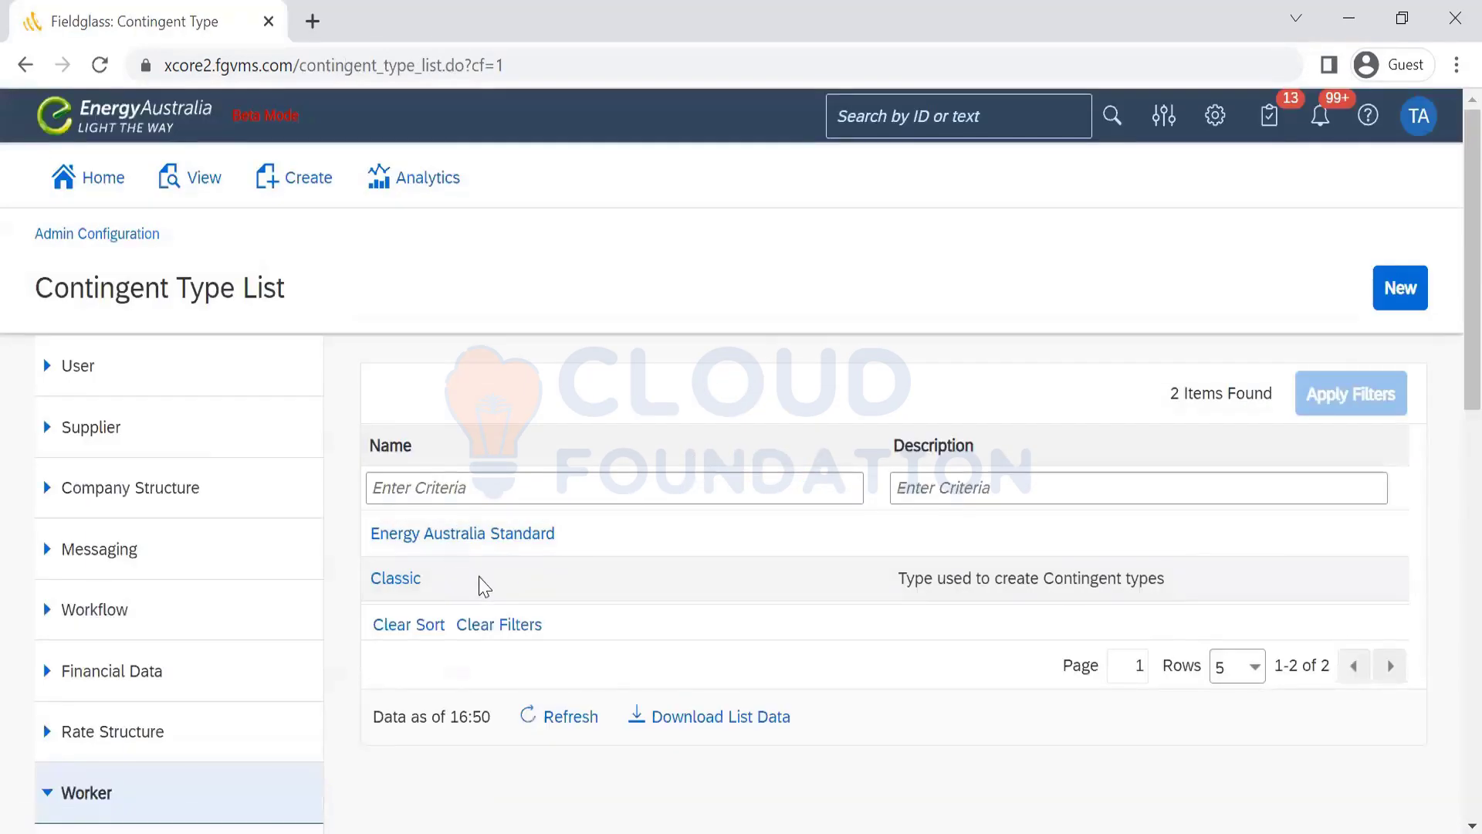
Switch back to the Job_Posting_Template workbook in Excel and enter Classic as the Contingent Type in row 10
key("alt+Tab")
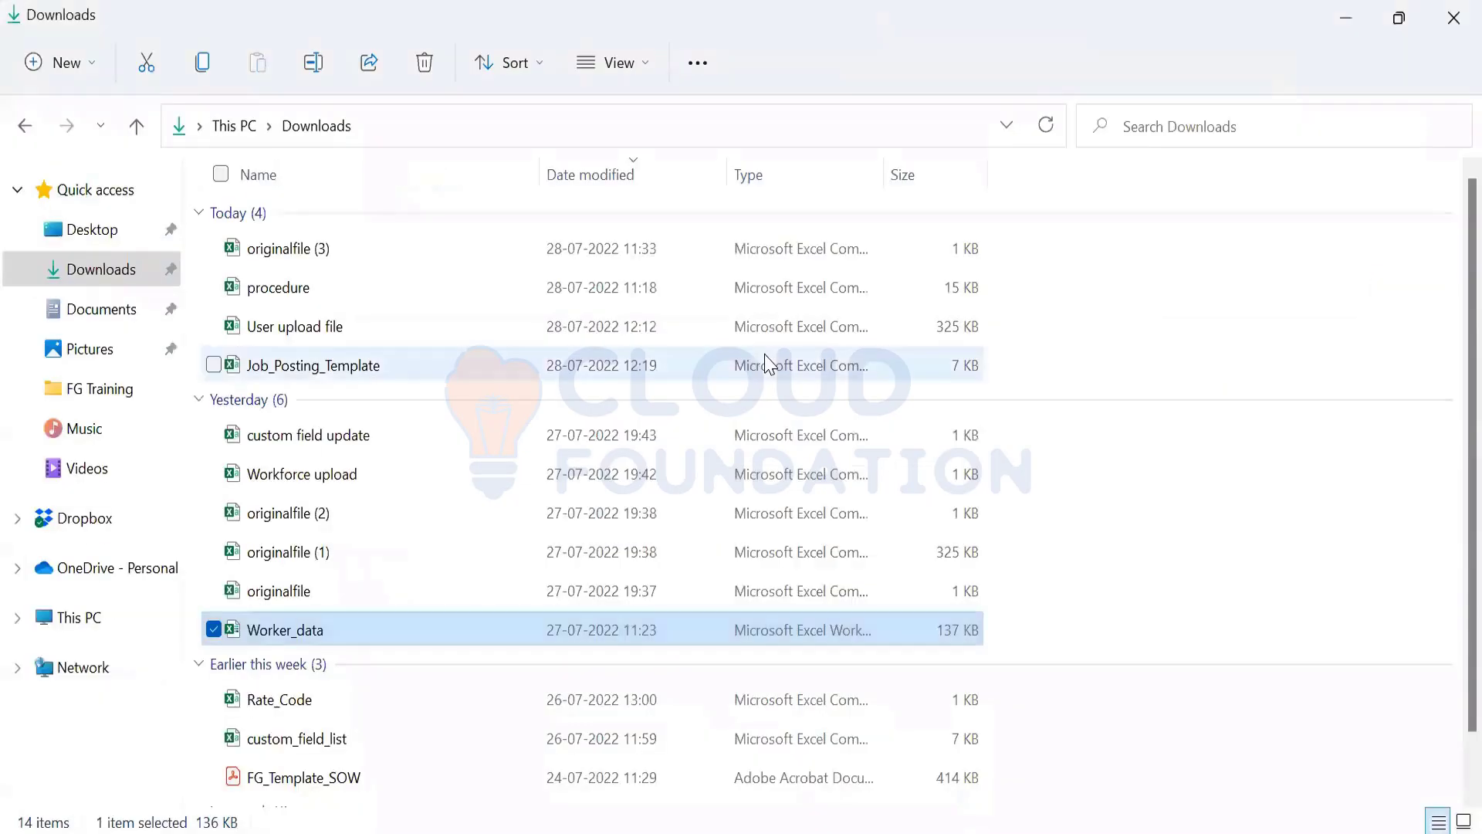
key("alt+Tab")
key("Tab")
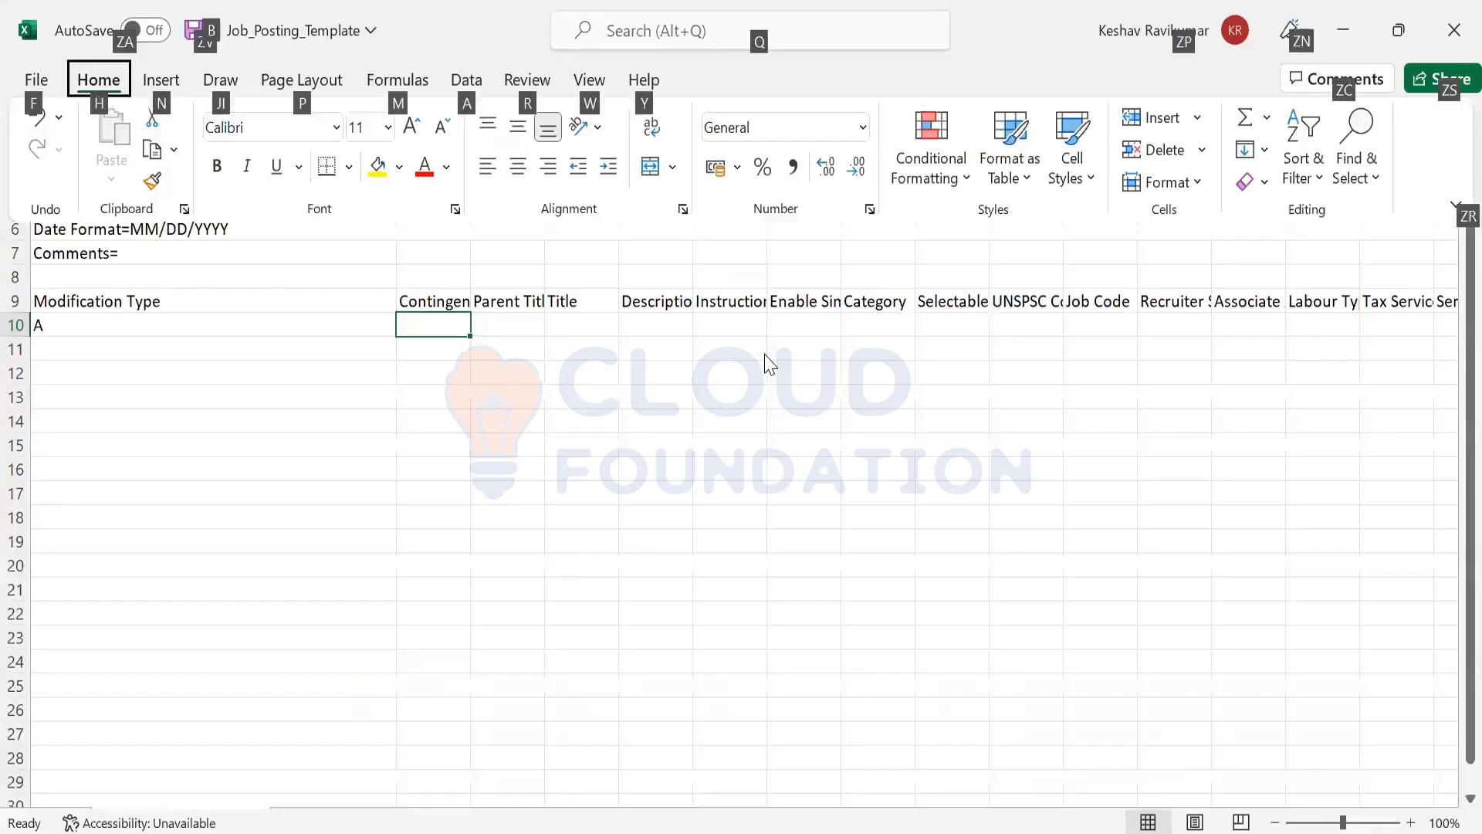
left_click(765, 353)
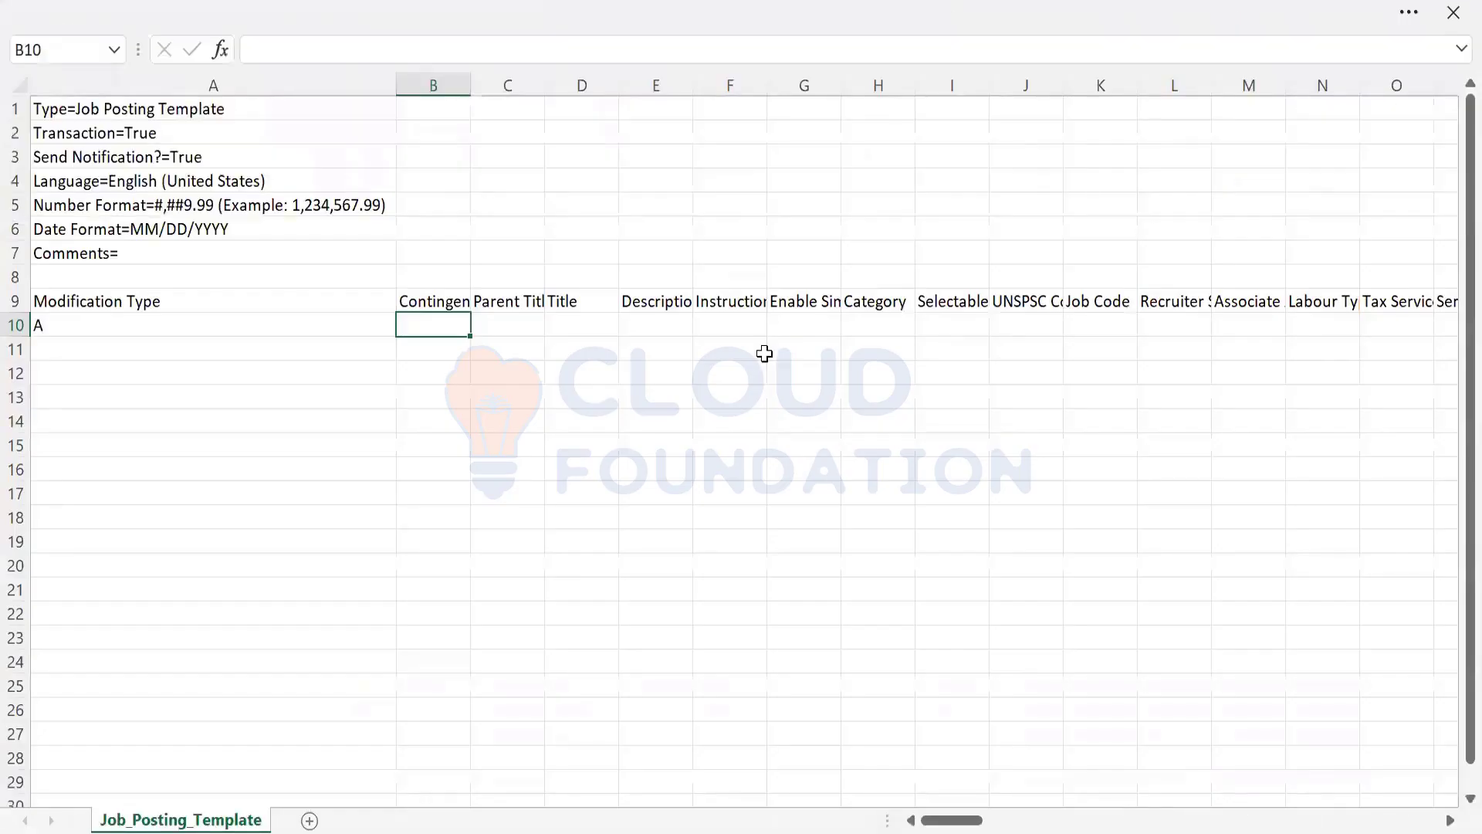
type("Classic")
key("Tab")
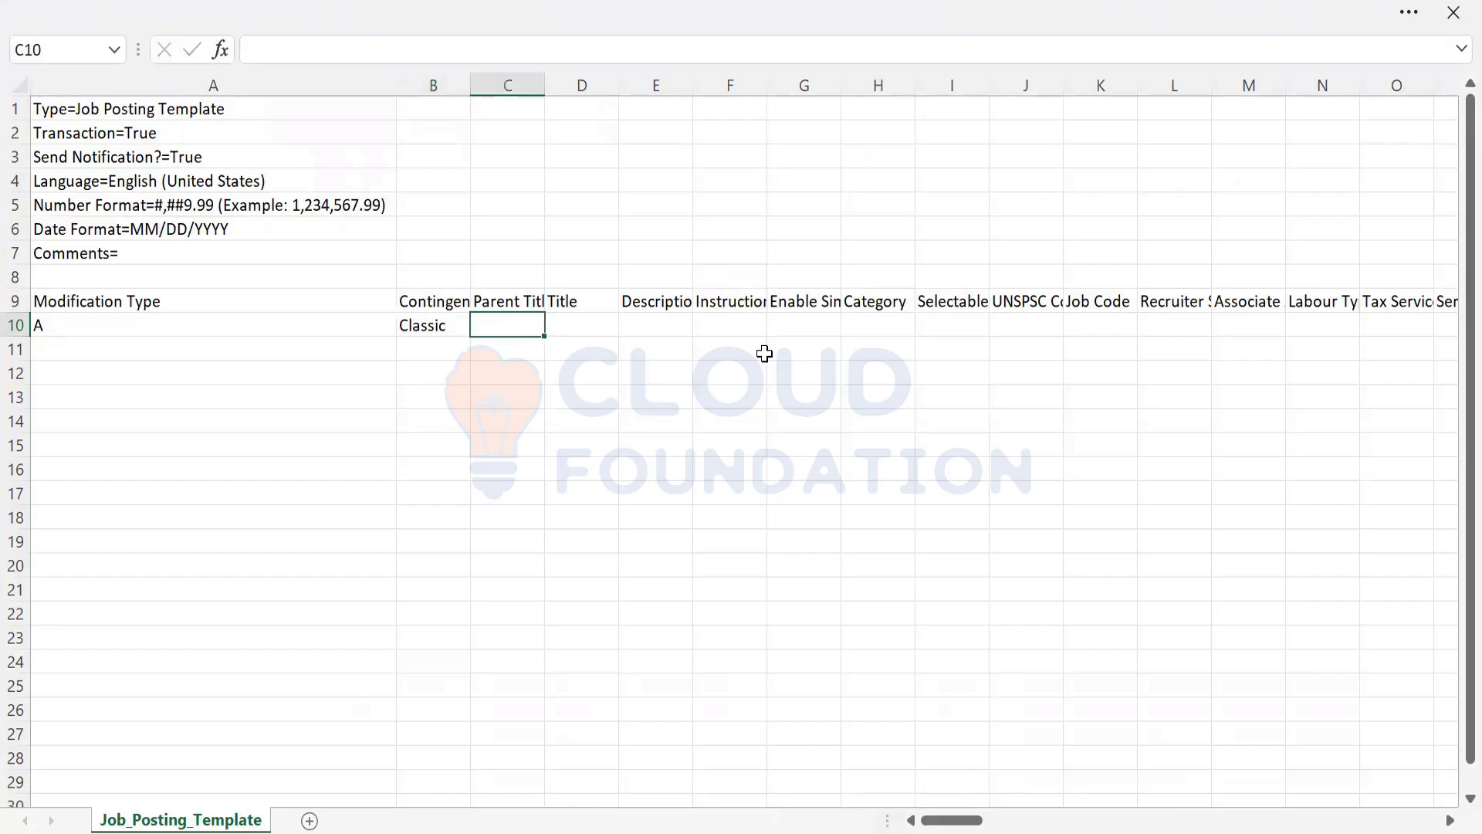
Check the Parent Title header, leave that field blank, and enter "Test template" as the Title in row 10
key("Up")
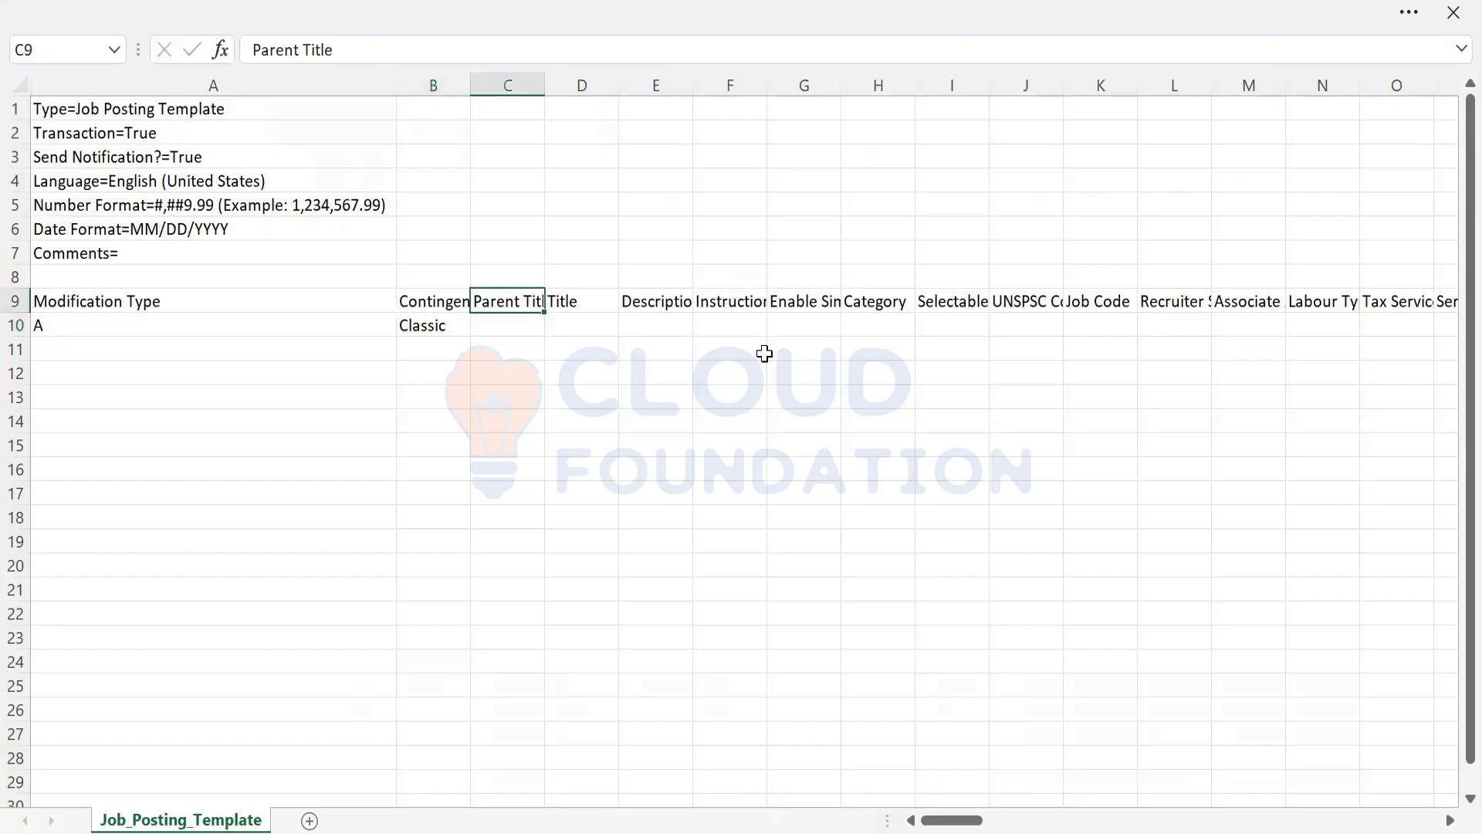
key("Down")
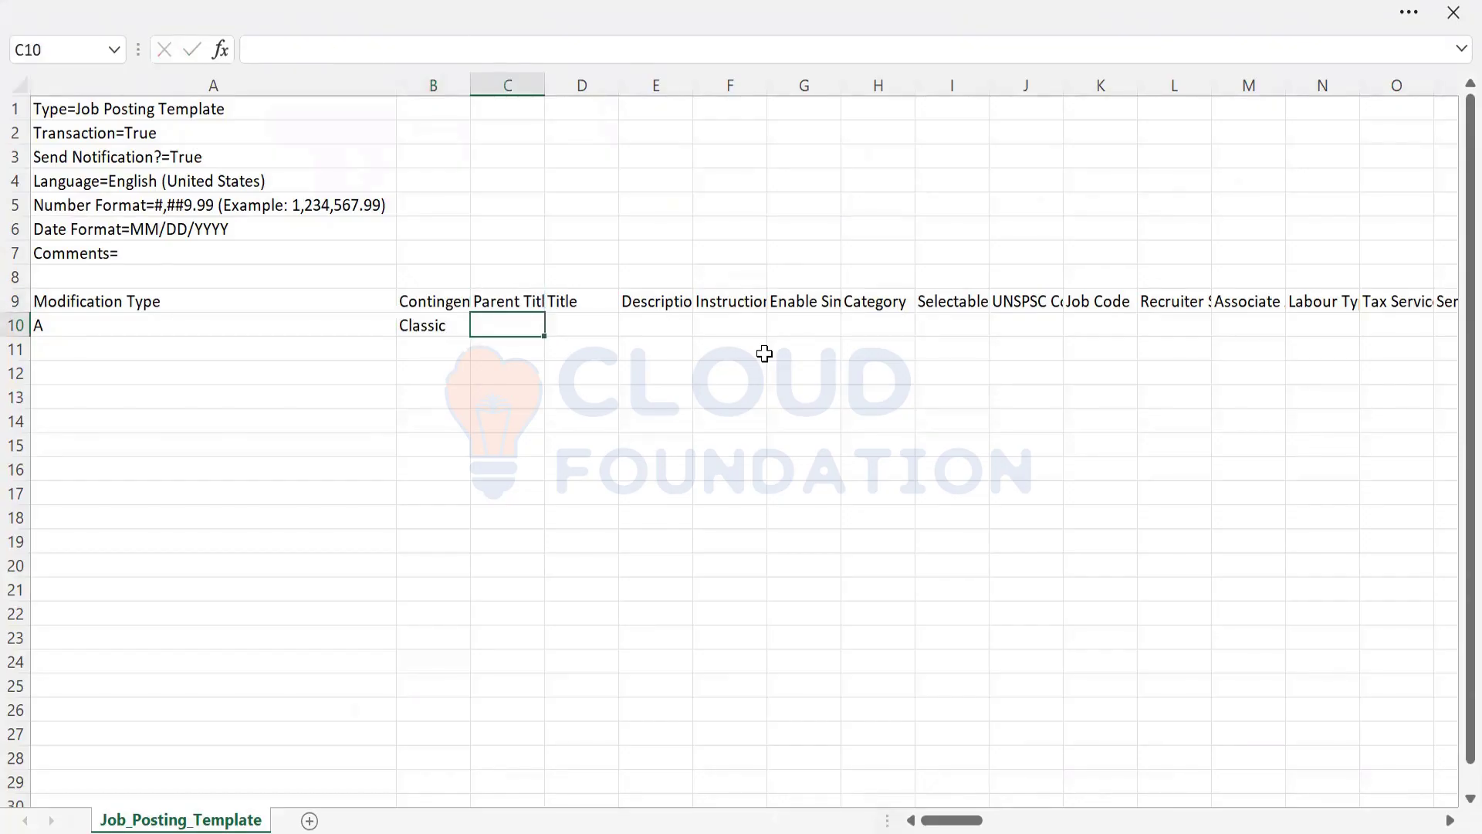
key("Tab")
type("Tes")
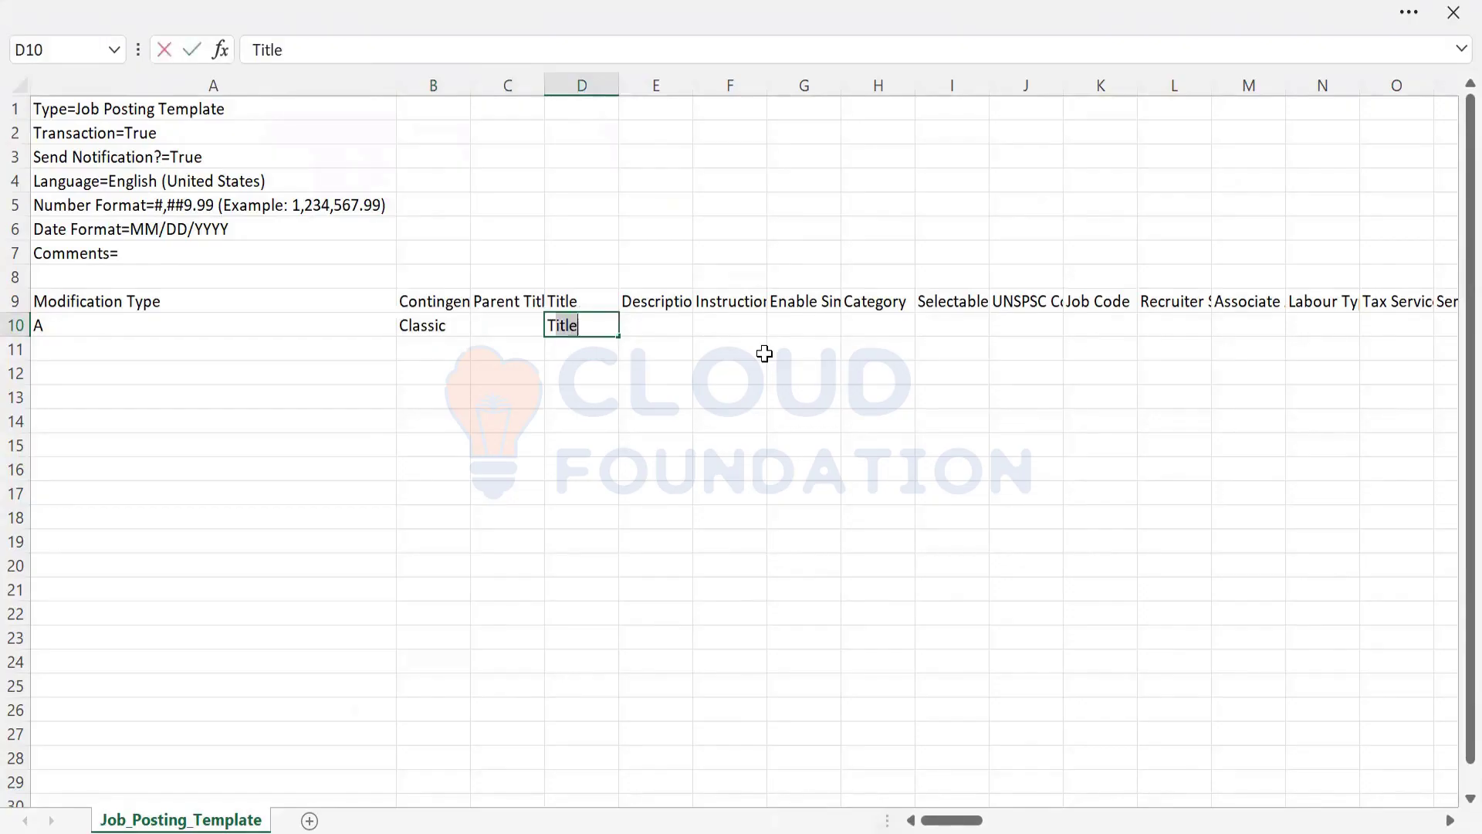
type("t temp")
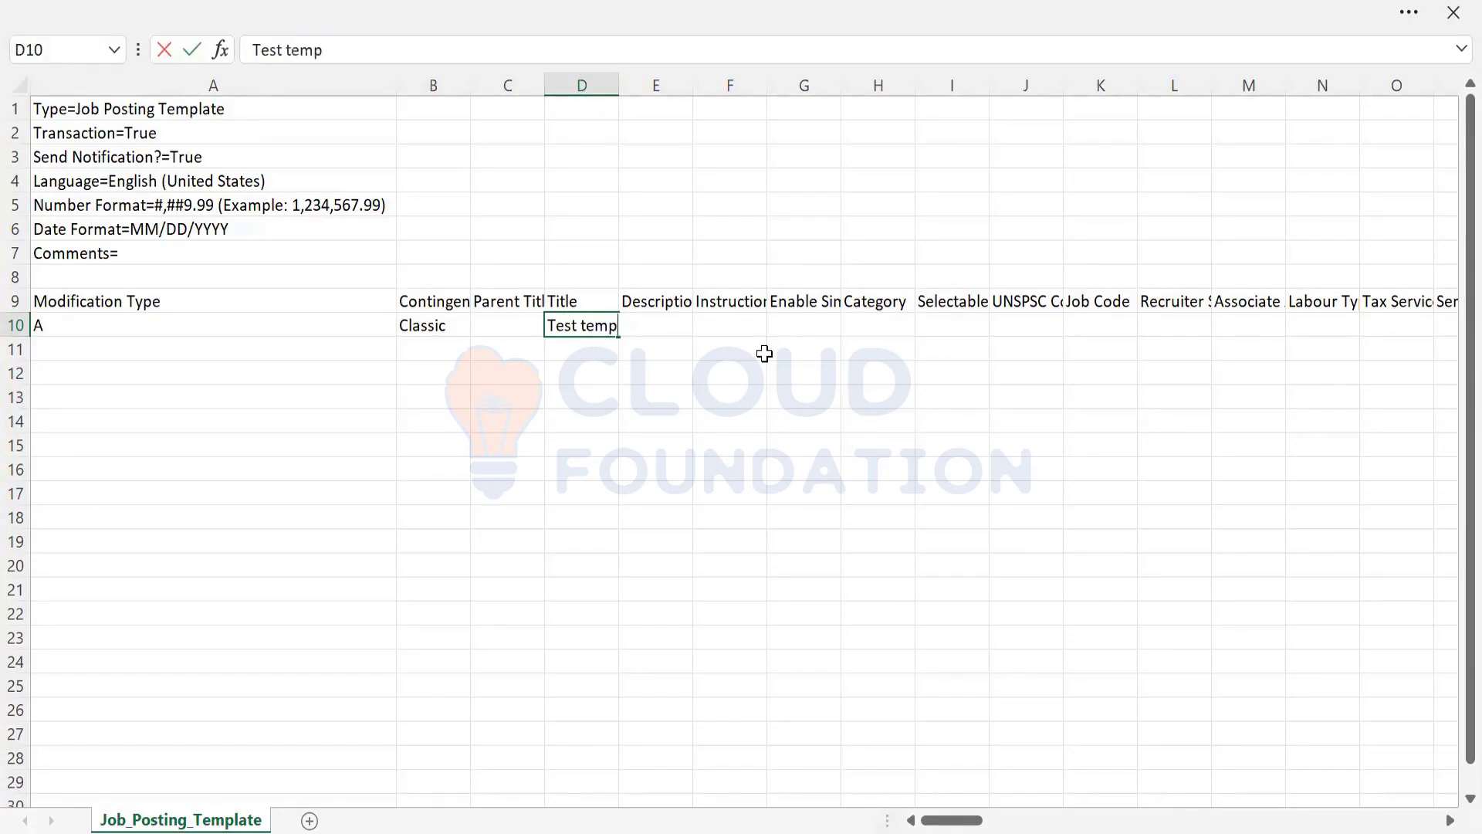
type("late")
key("Tab")
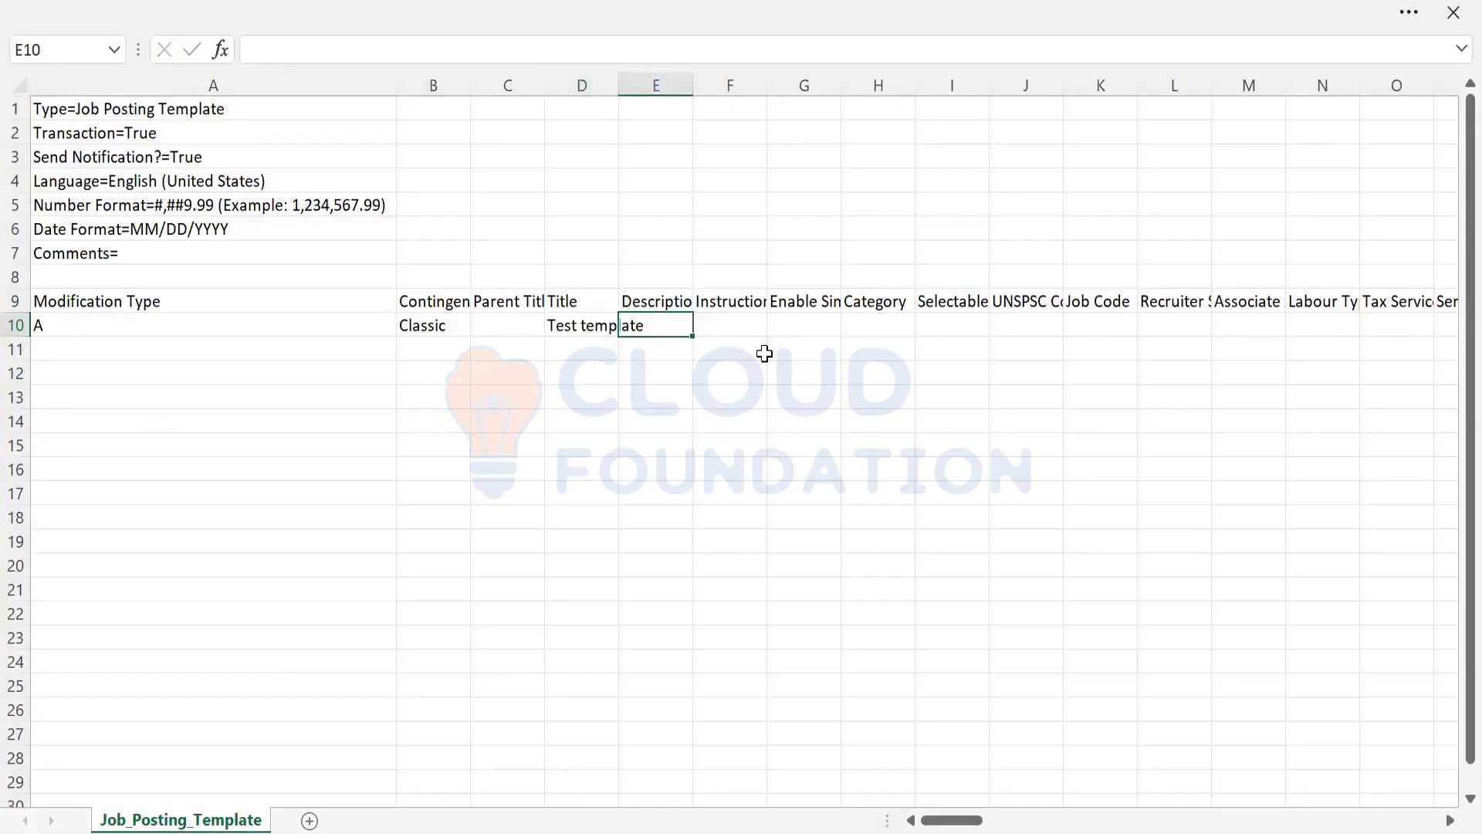
Enter NA as the Description in row 10 and view the full header of the next column
key("Tab")
key("shift+Tab")
type("NA")
key("Tab")
key("Up")
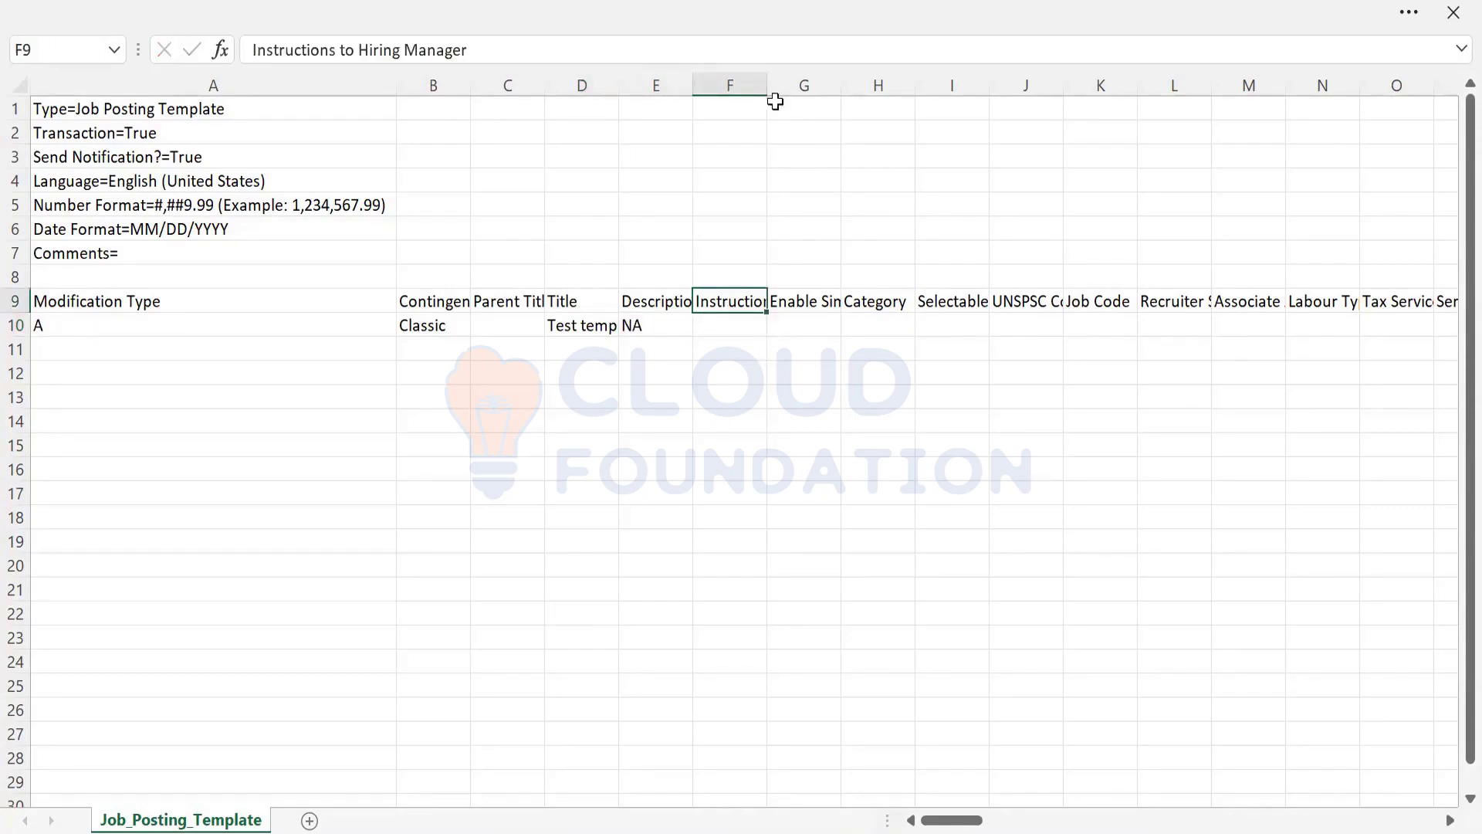
Enter Test as the Instructions to Hiring Manager and Yes for Enable Simplified Workflow in row 10
left_click(734, 325)
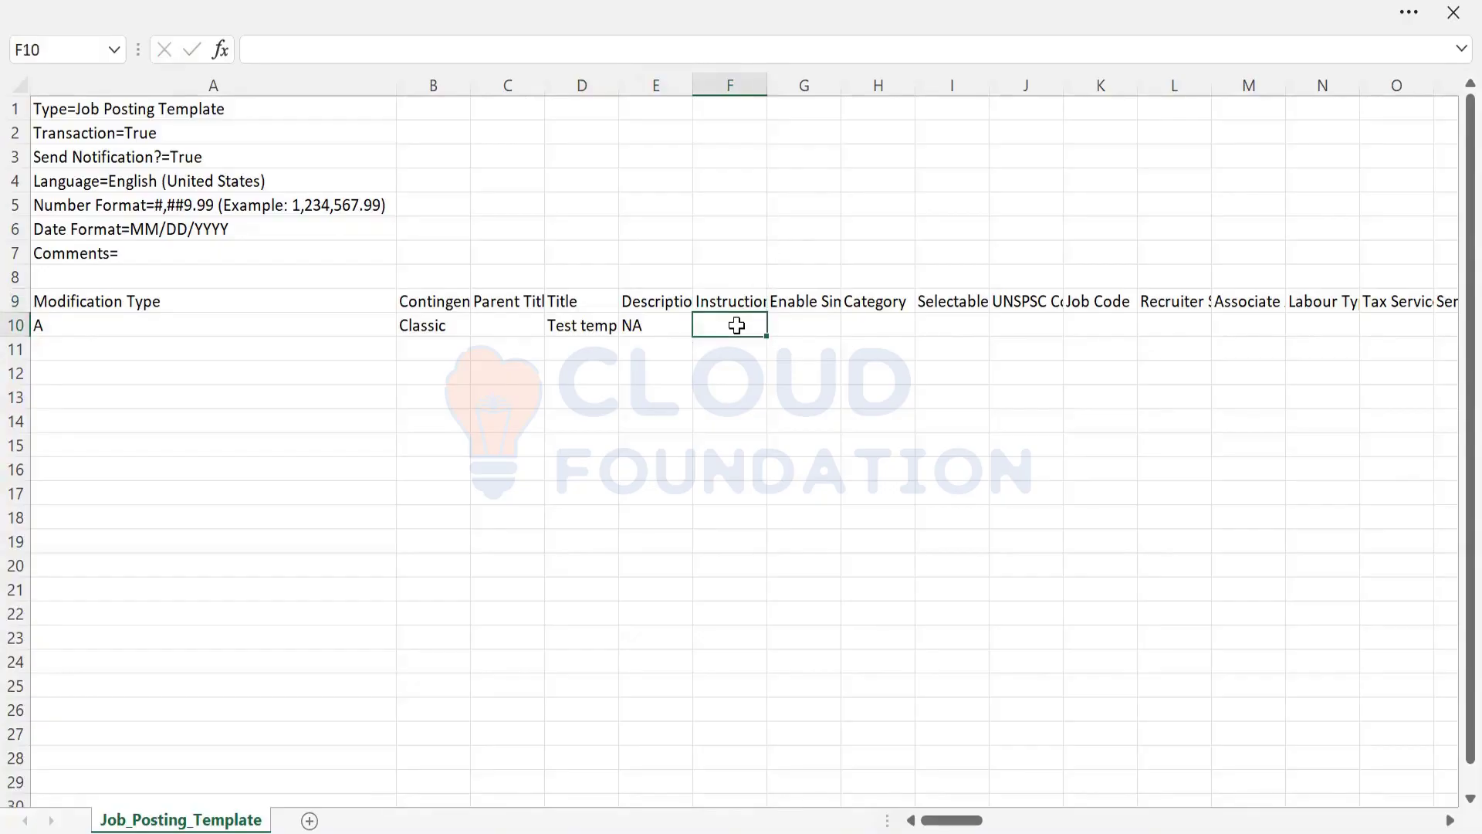
type("Test")
key("Tab")
key("Up")
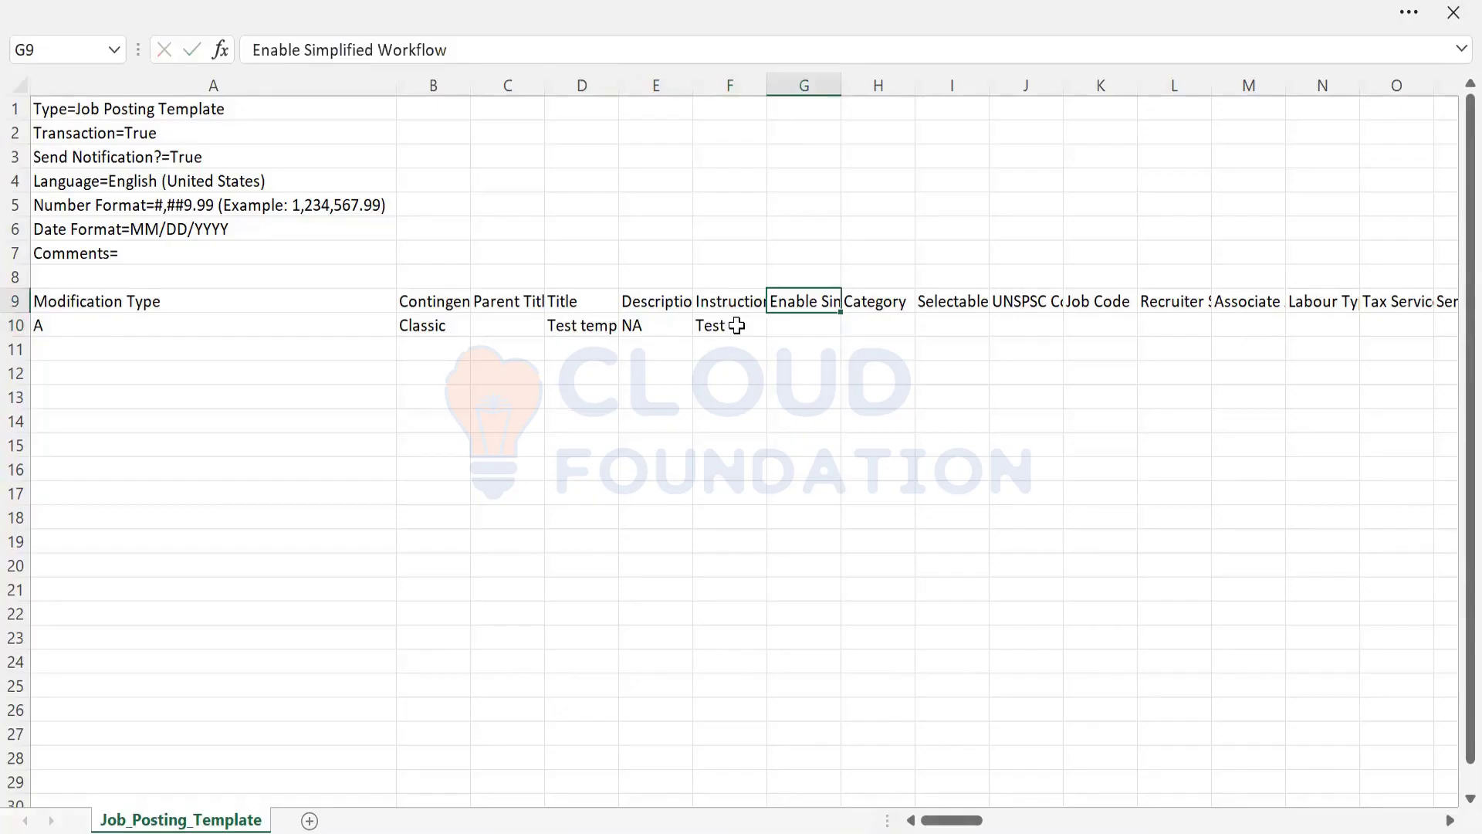
key("Down")
type("Yes")
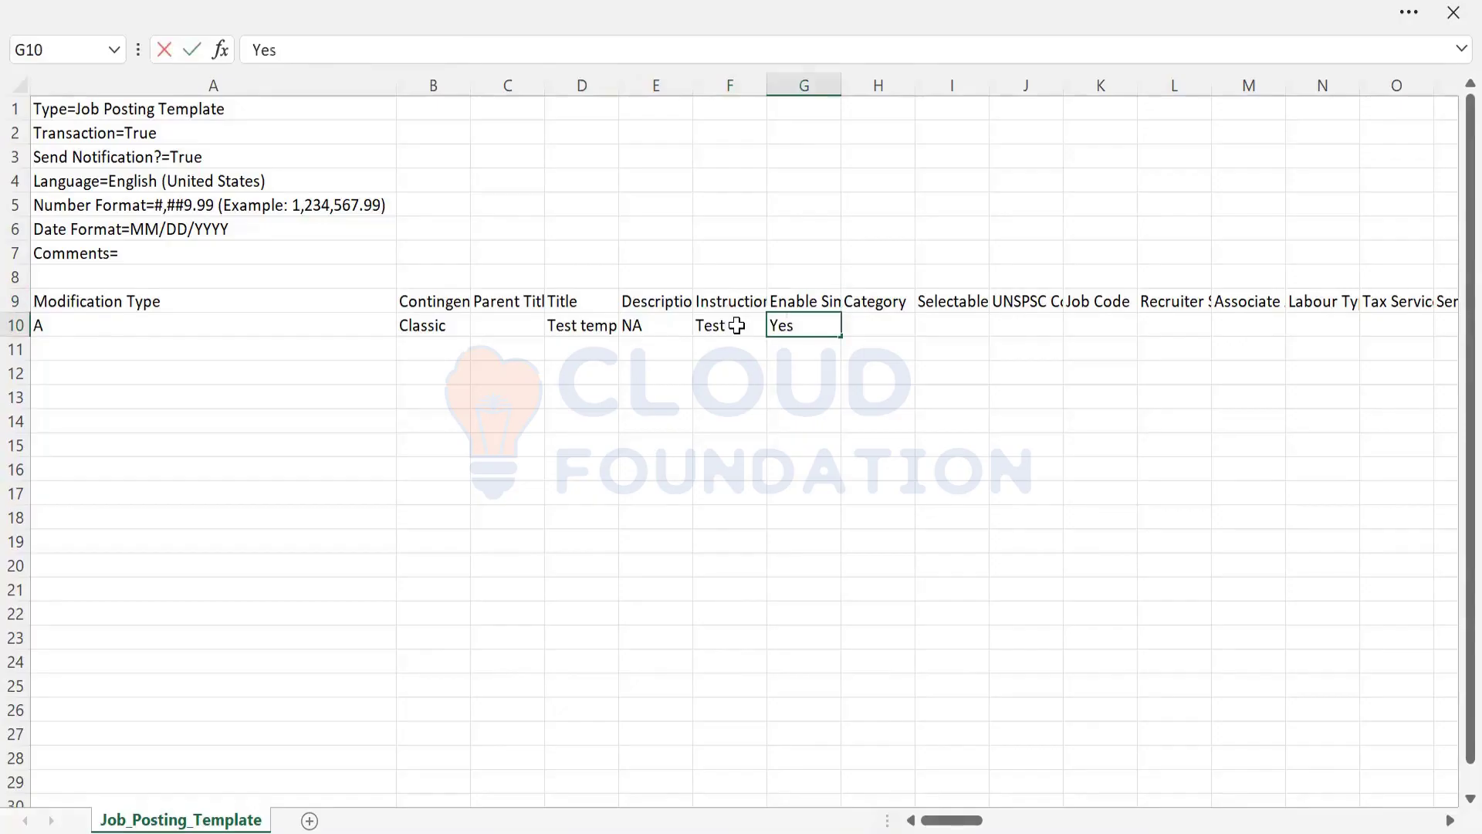
key("Tab")
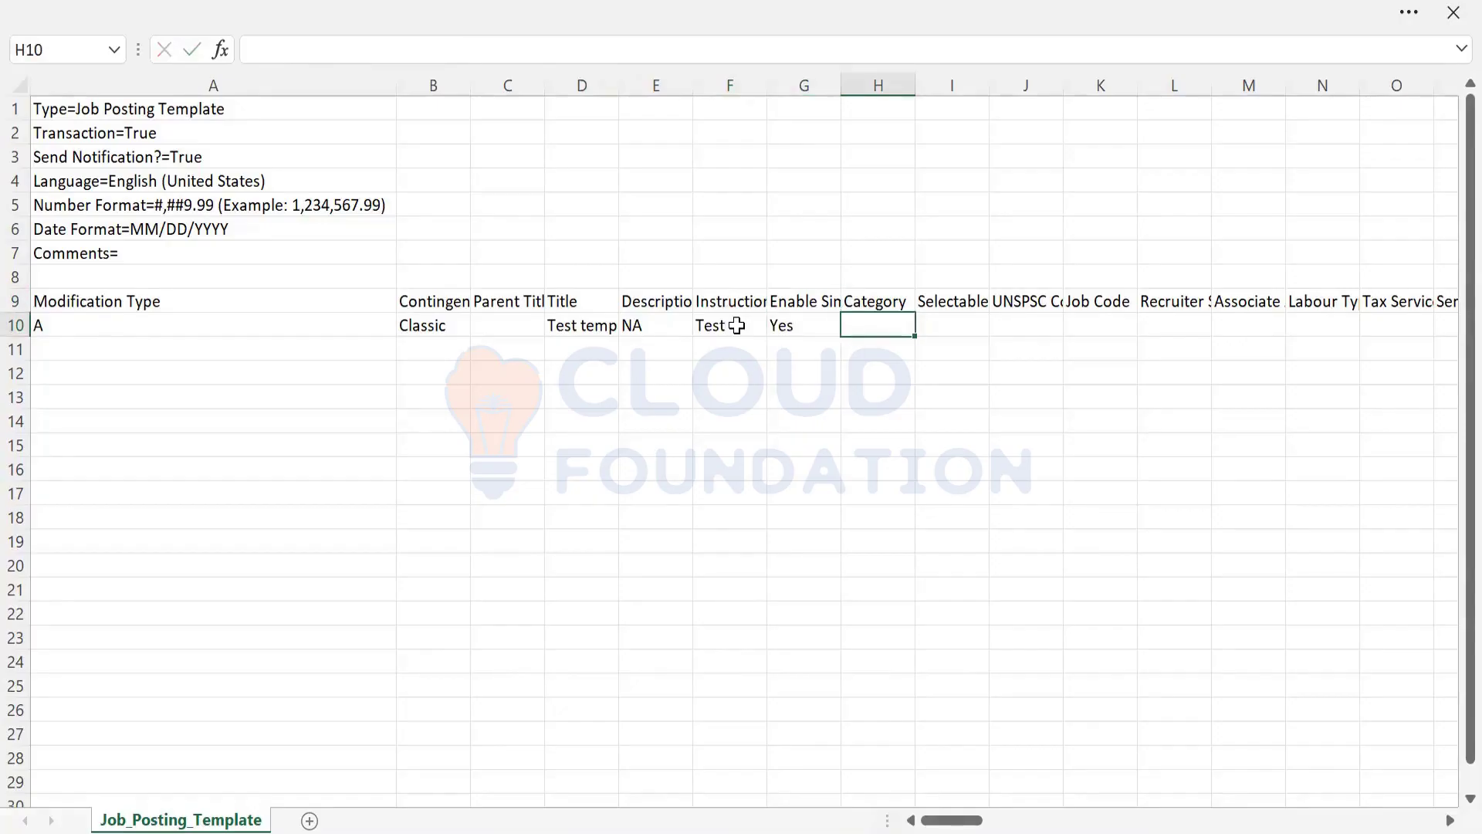
key("Right")
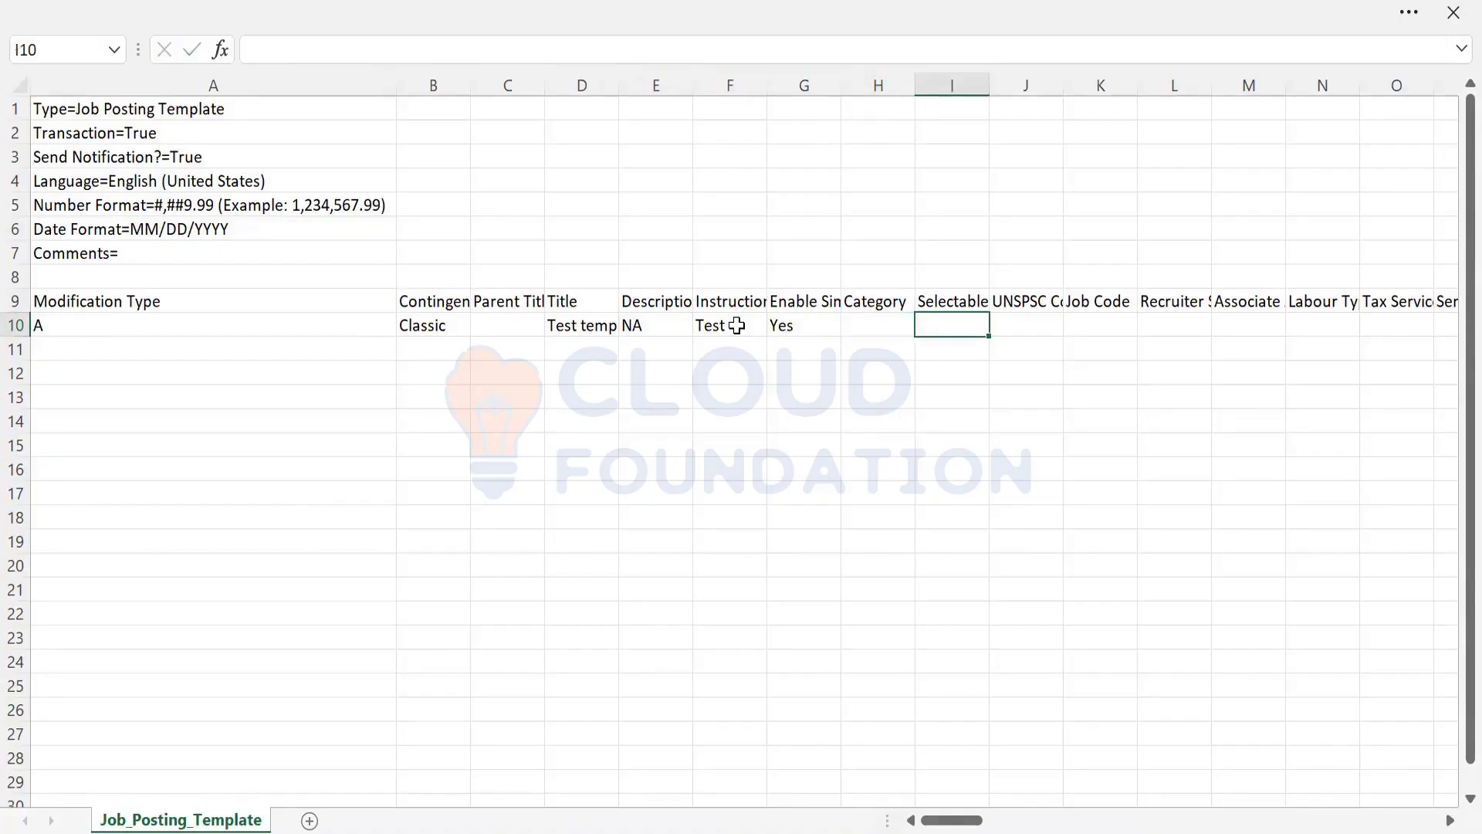
key("Left")
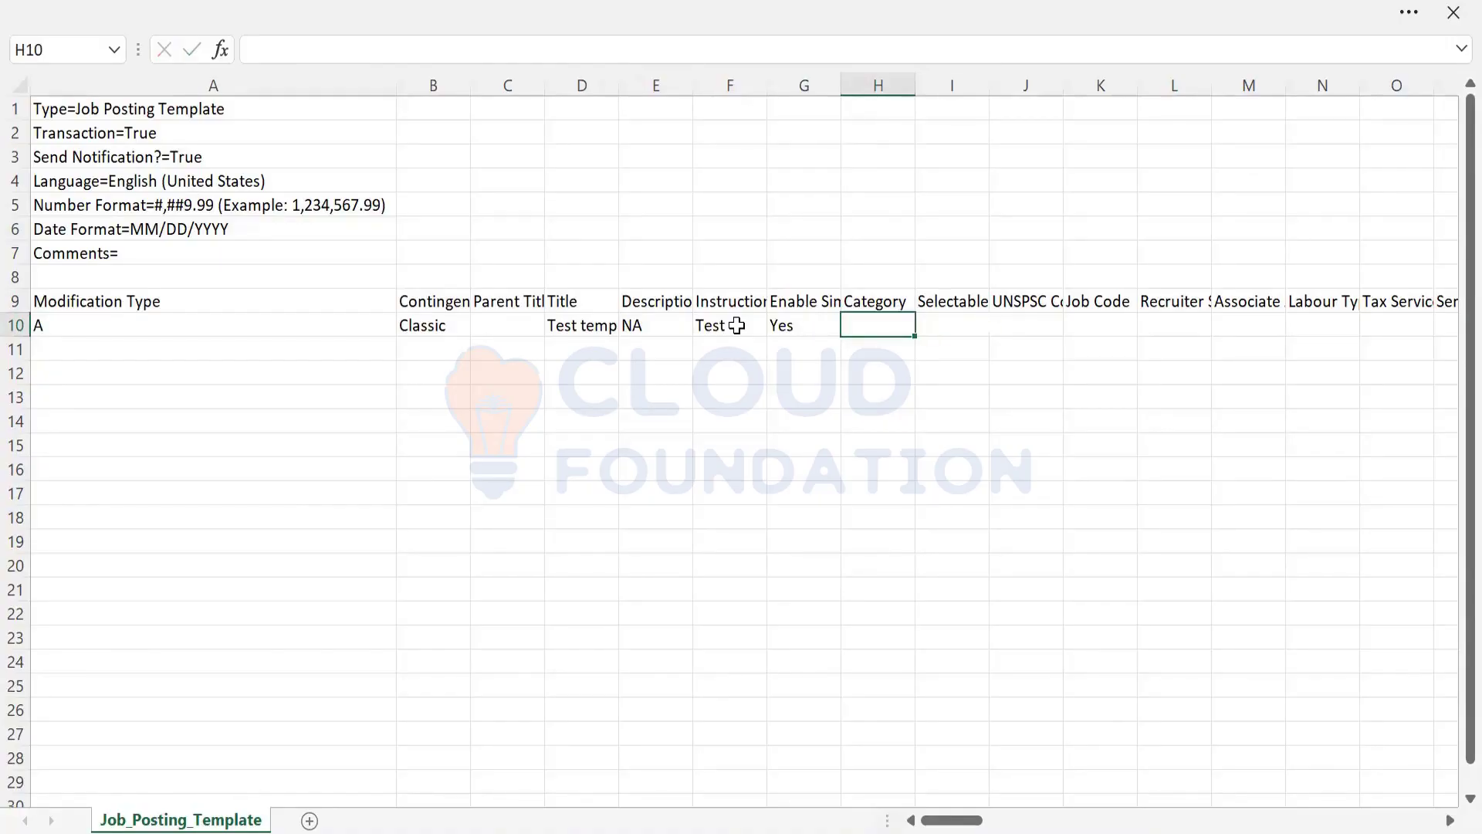
Switch to Fieldglass in the browser and start a new Job Posting Template with Classic as the Contingent Type
key("alt+Tab")
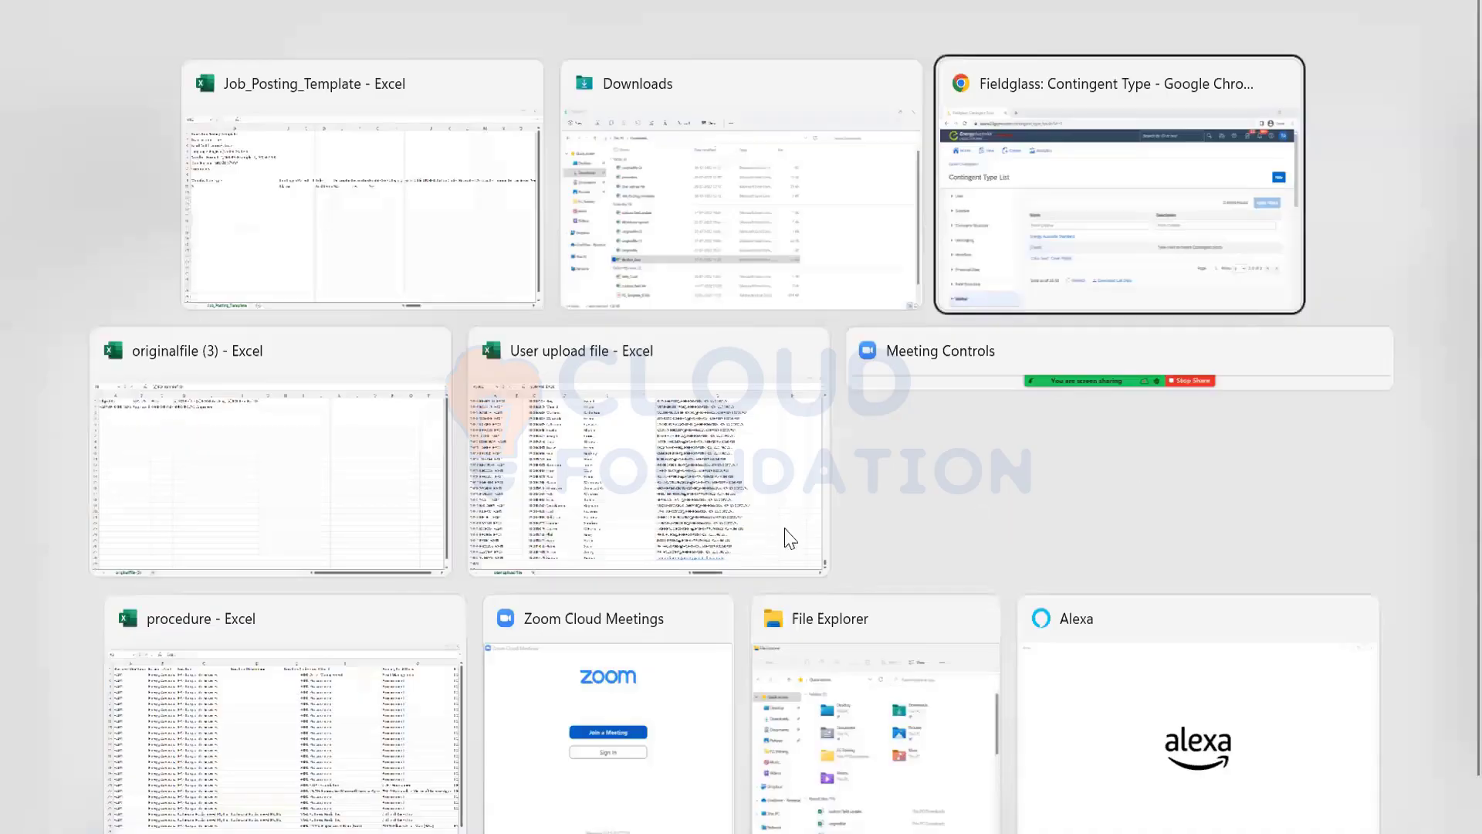
scroll(1448, 297, "down", 9)
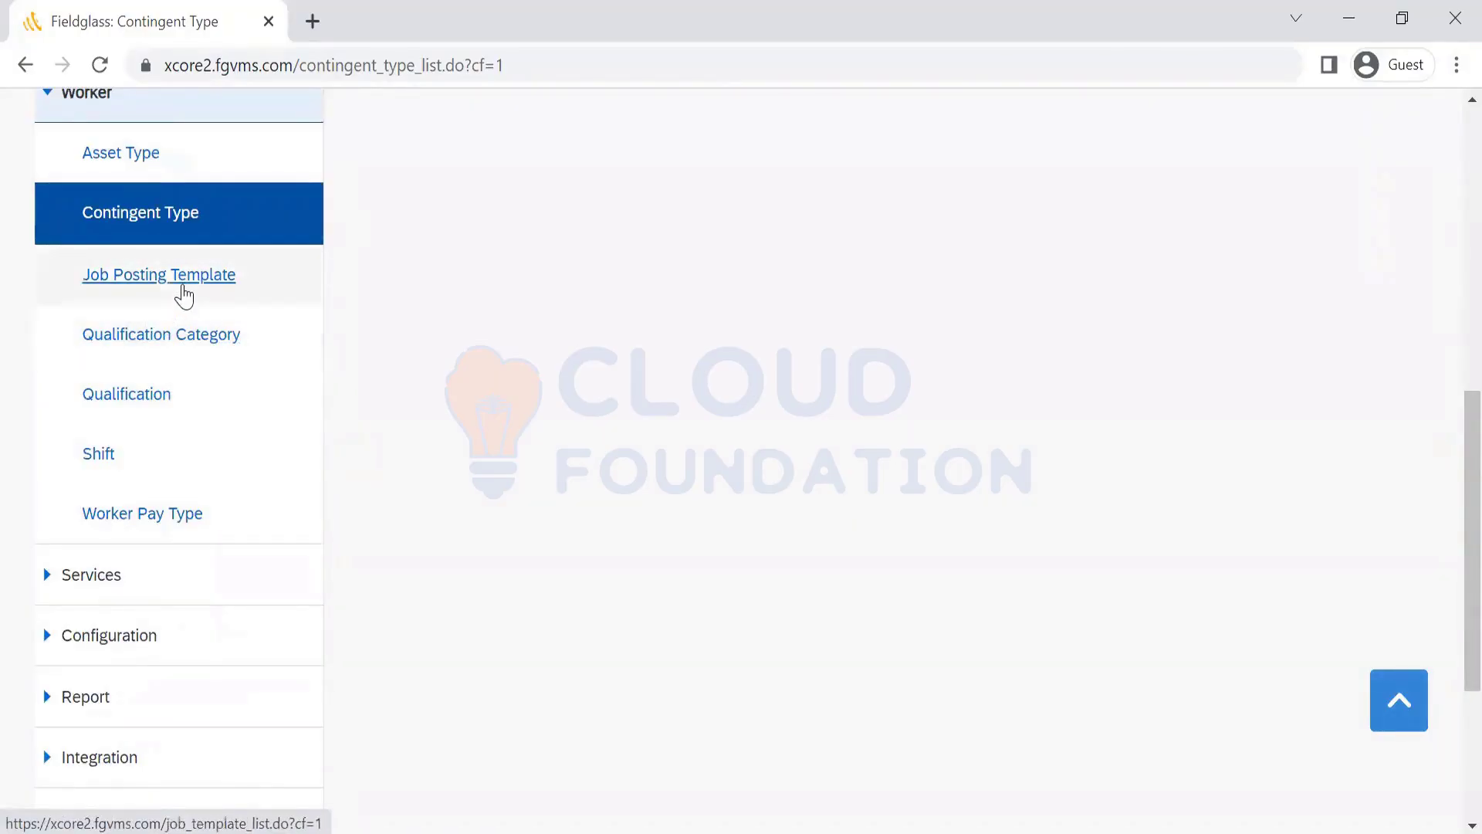
left_click(183, 295)
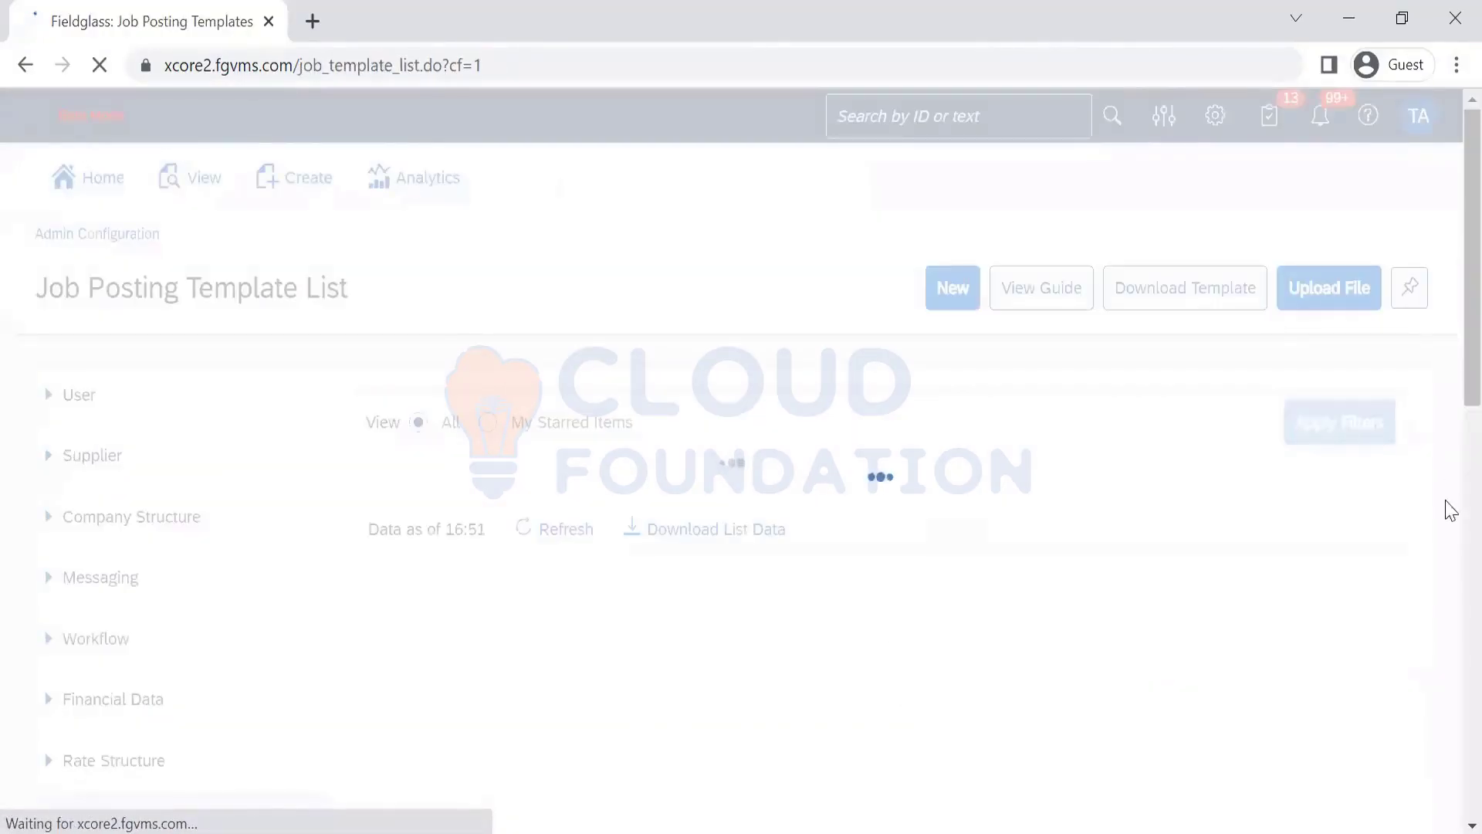
left_click(952, 288)
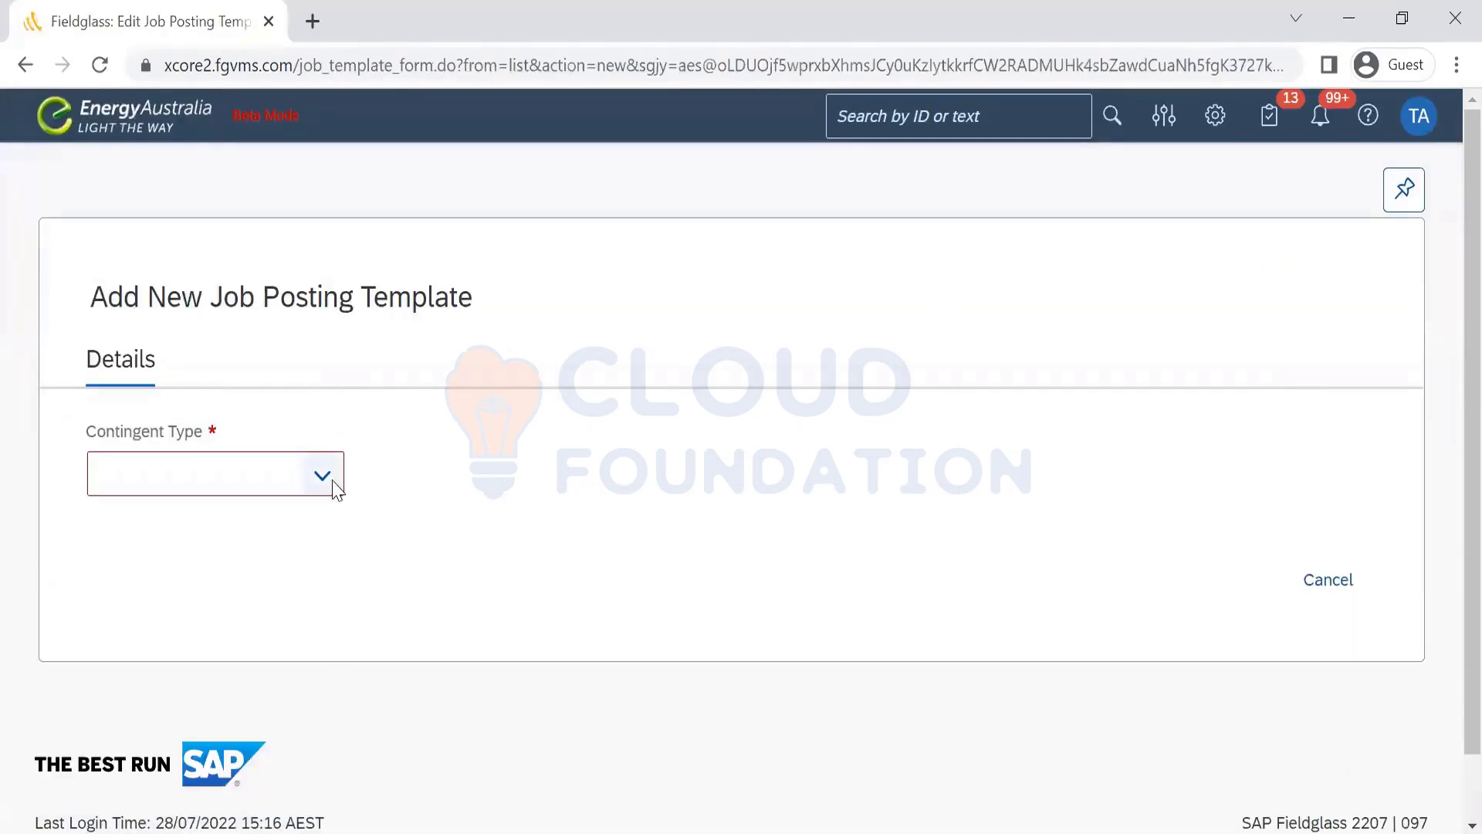
left_click(323, 474)
left_click(295, 529)
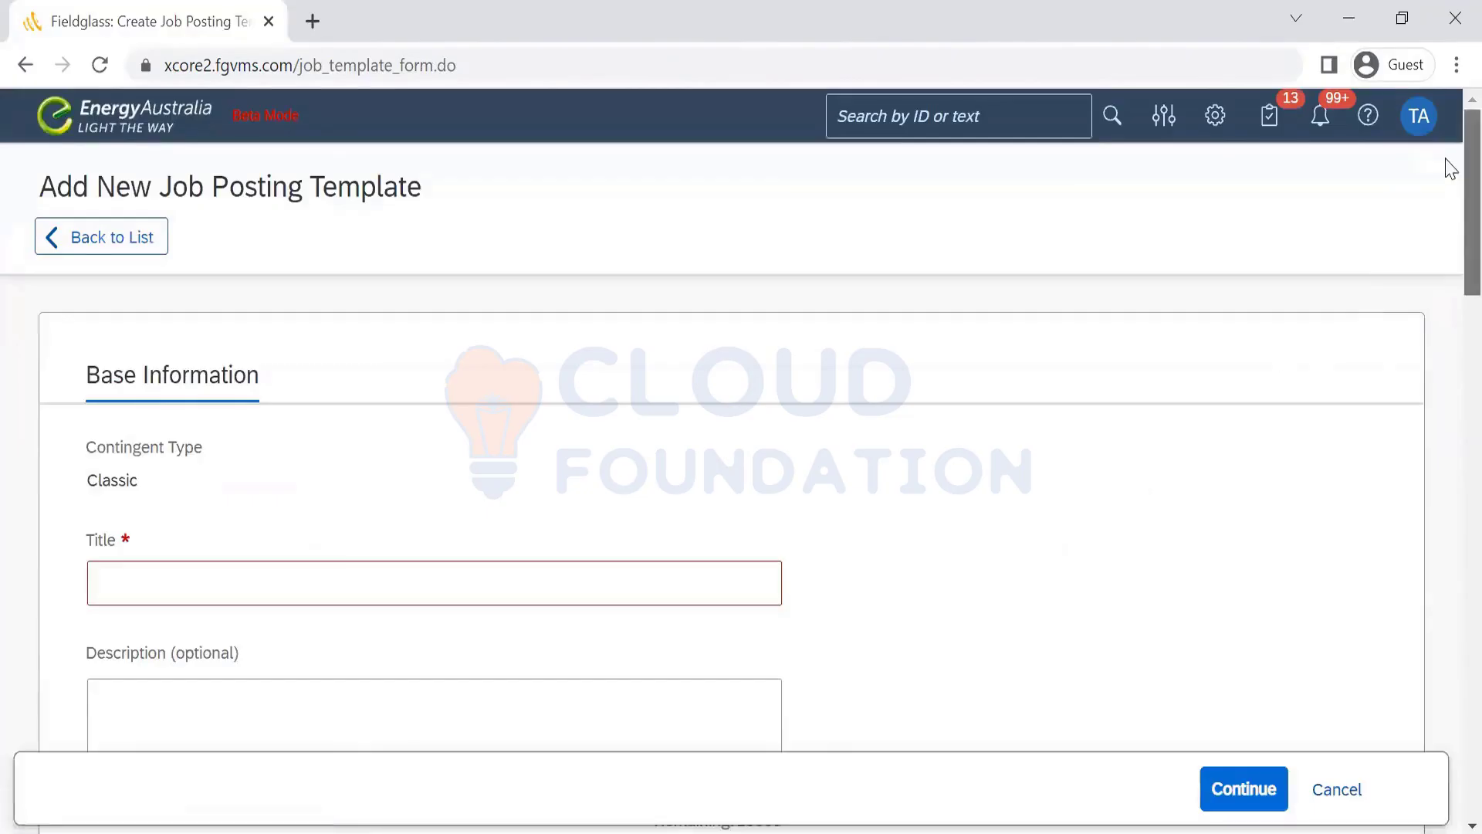
Choose Services (Services) as the Category in the new template's base information
scroll(1446, 284, "down", 8)
scroll(1449, 317, "down", 5)
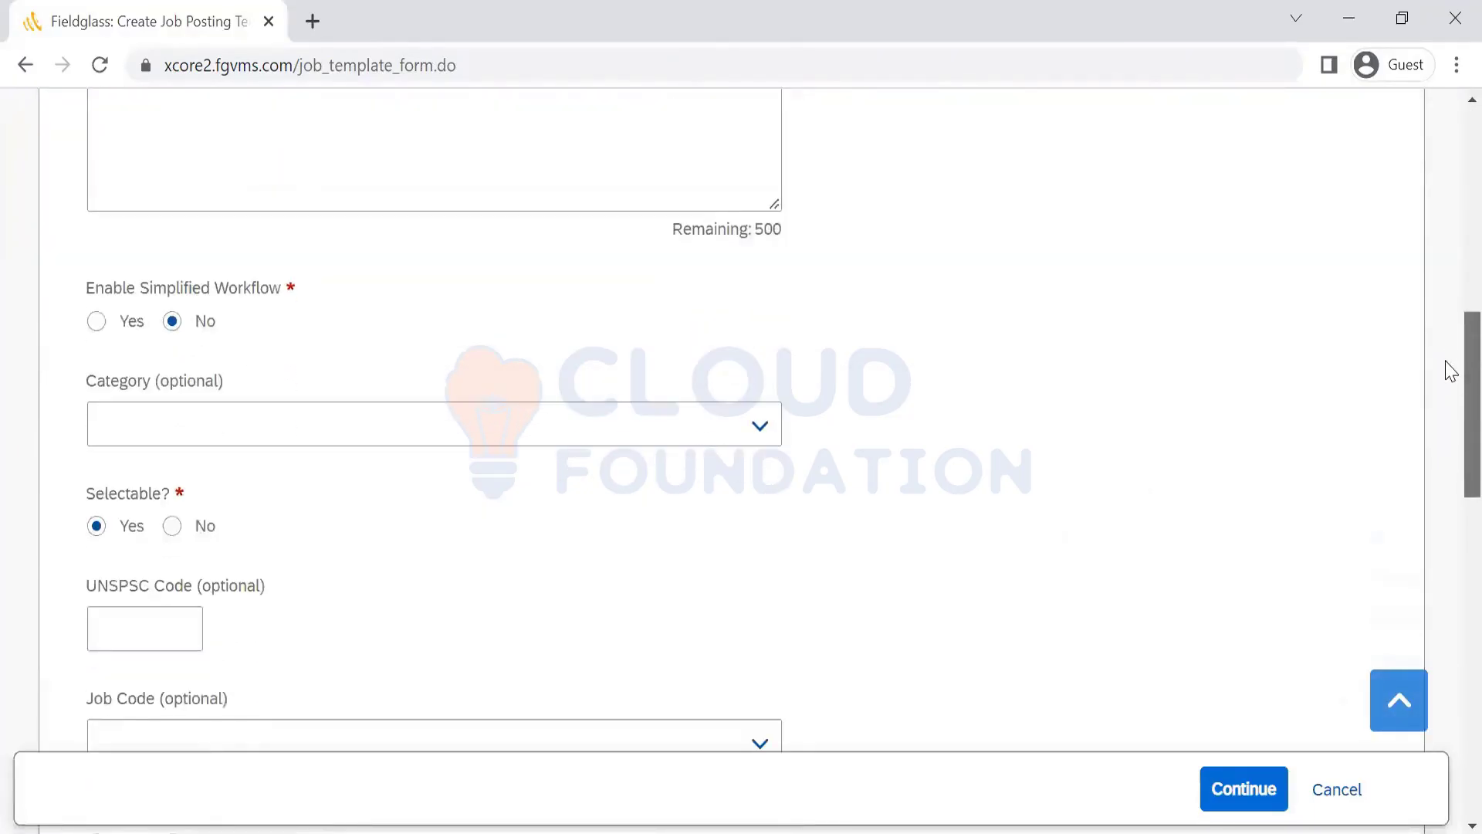
left_click(764, 263)
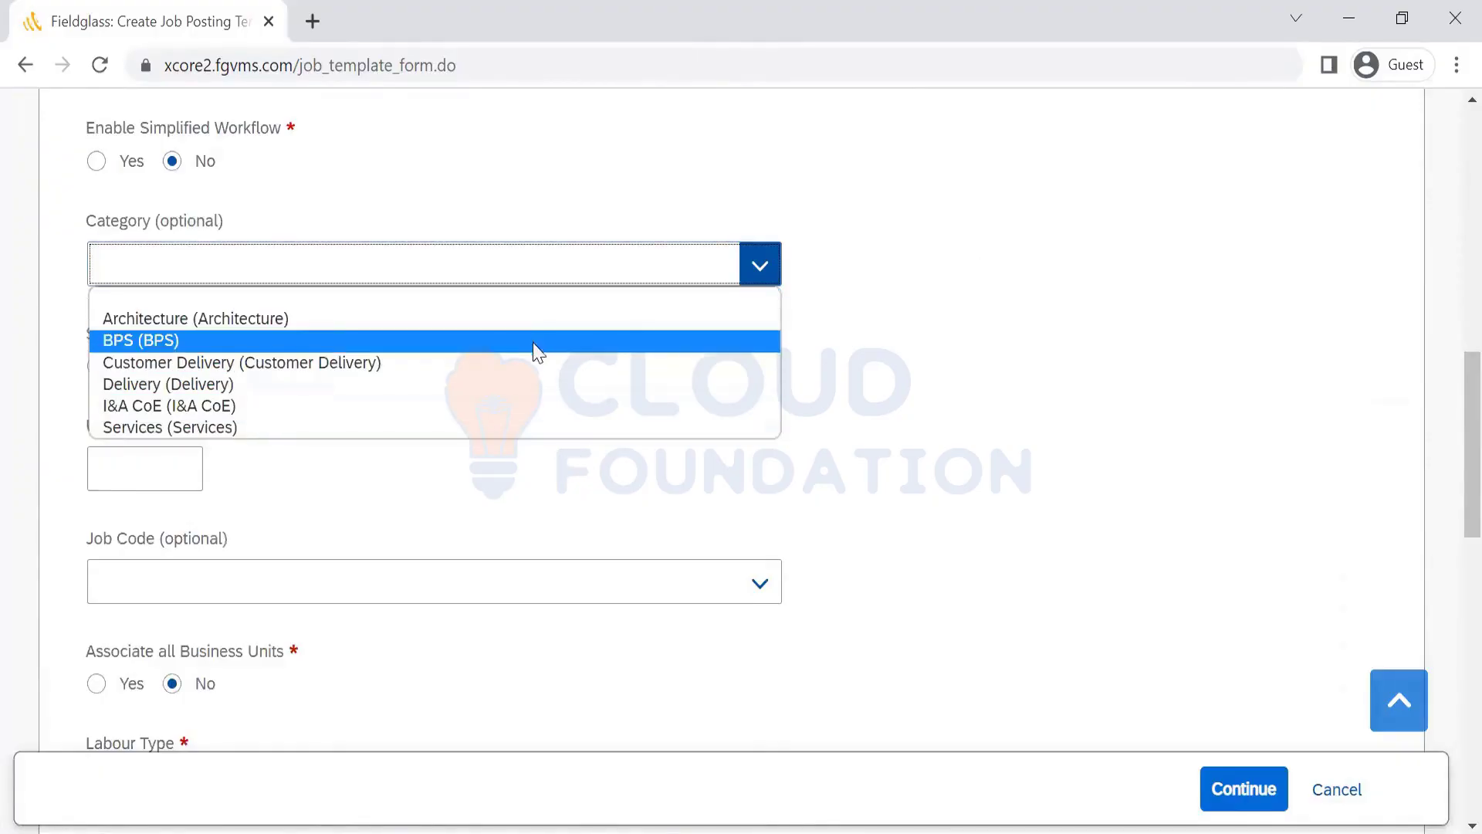
left_click(511, 429)
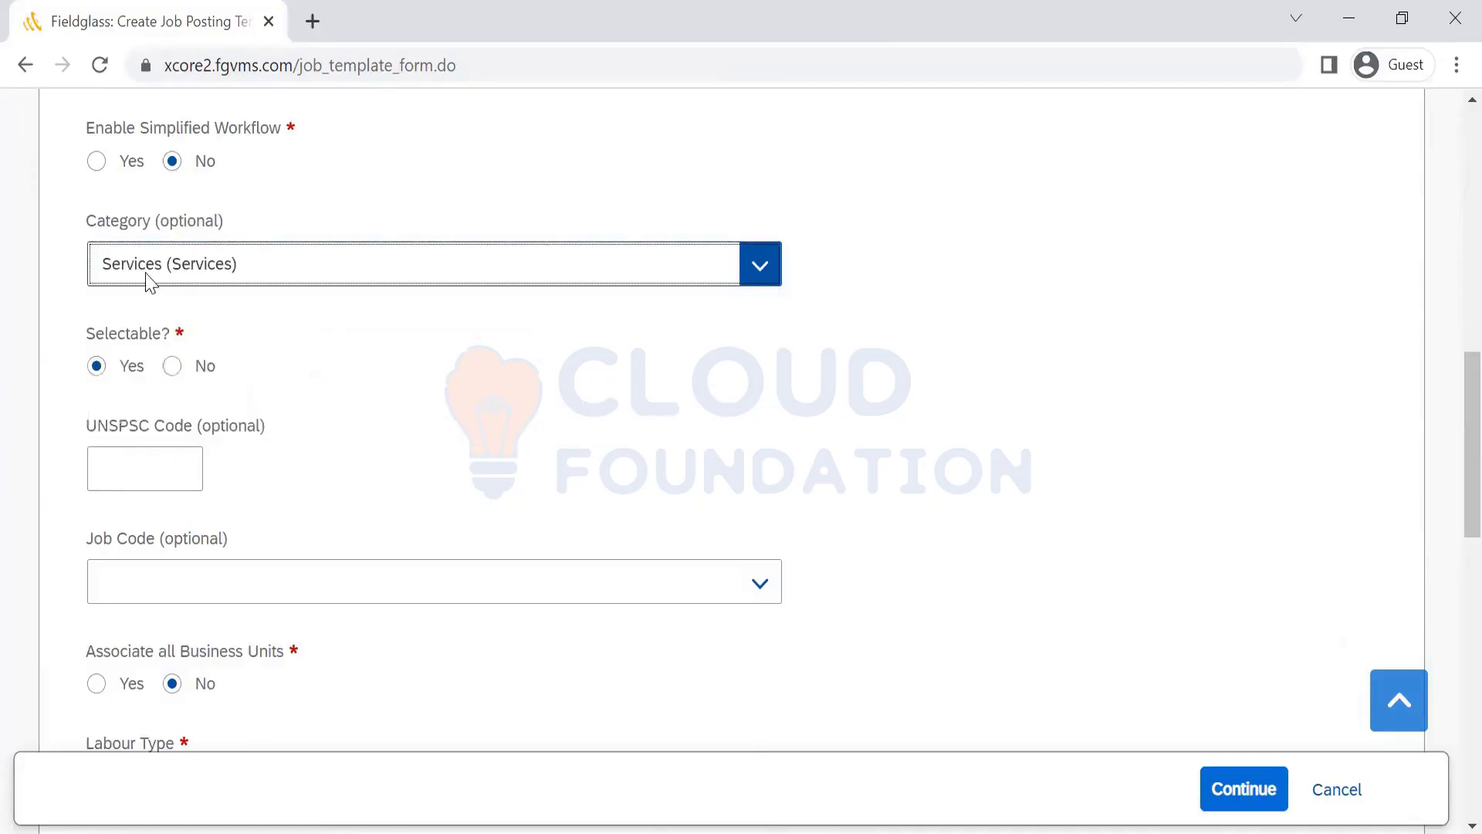
Switch back to the Job_Posting_Template workbook in Excel and enter Services as Category, Yes for Selectable? and NA as UNSPSC Code in row 10
key("alt+Tab")
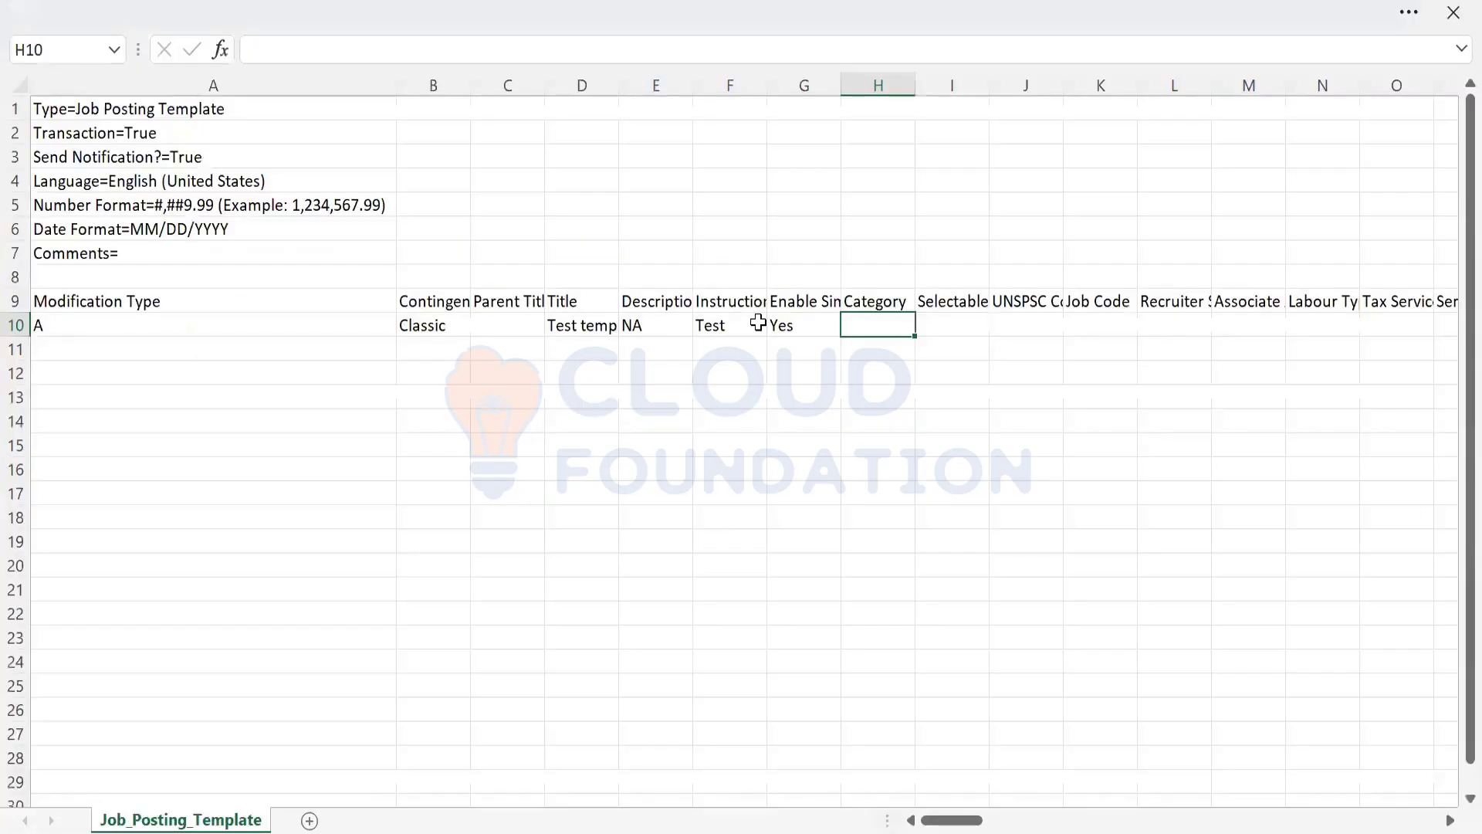
type("Services")
key("Tab")
key("Up")
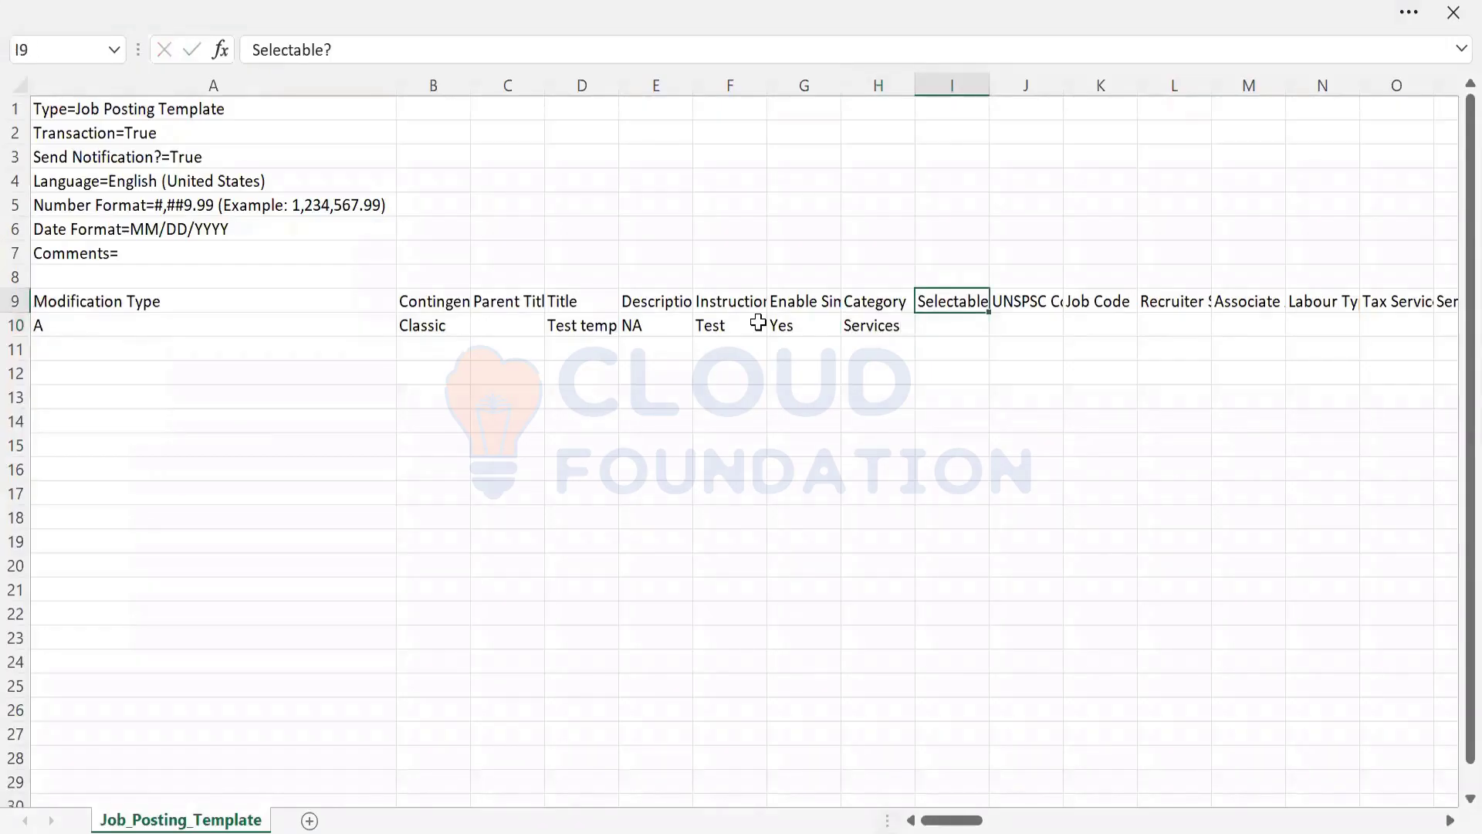
key("Down")
type("Yes")
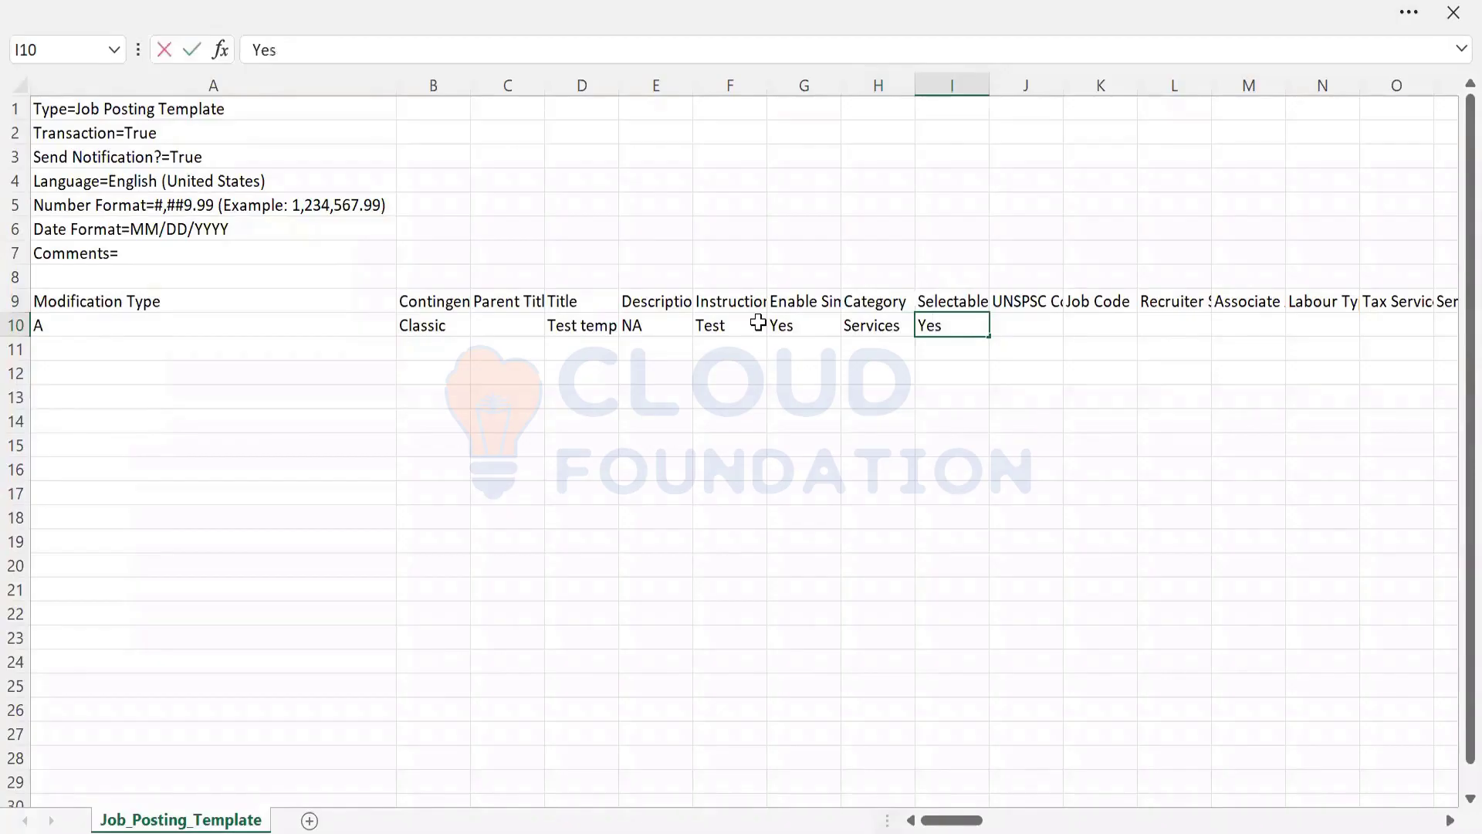
key("Tab")
type("NA")
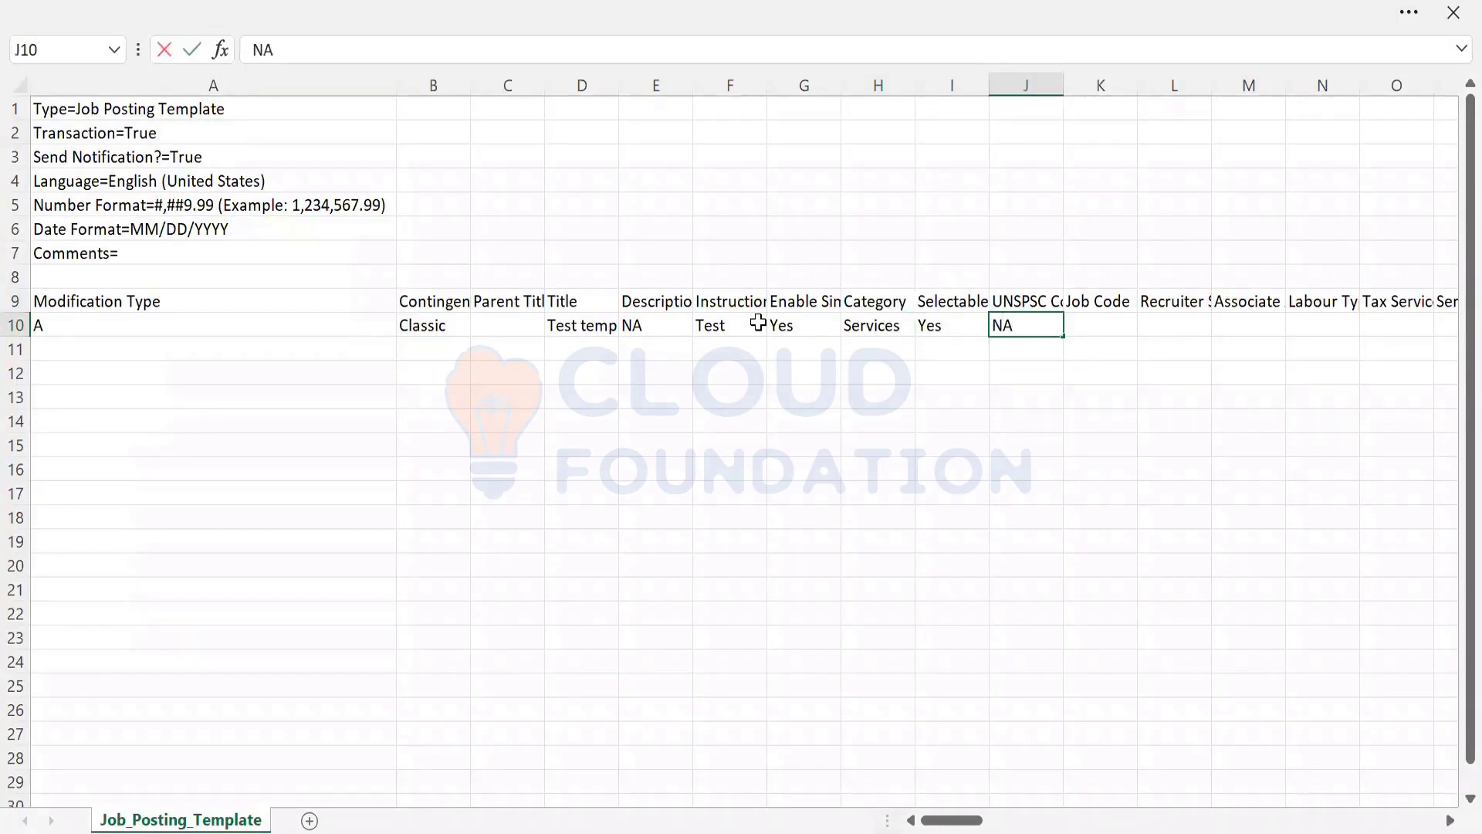
key("Tab")
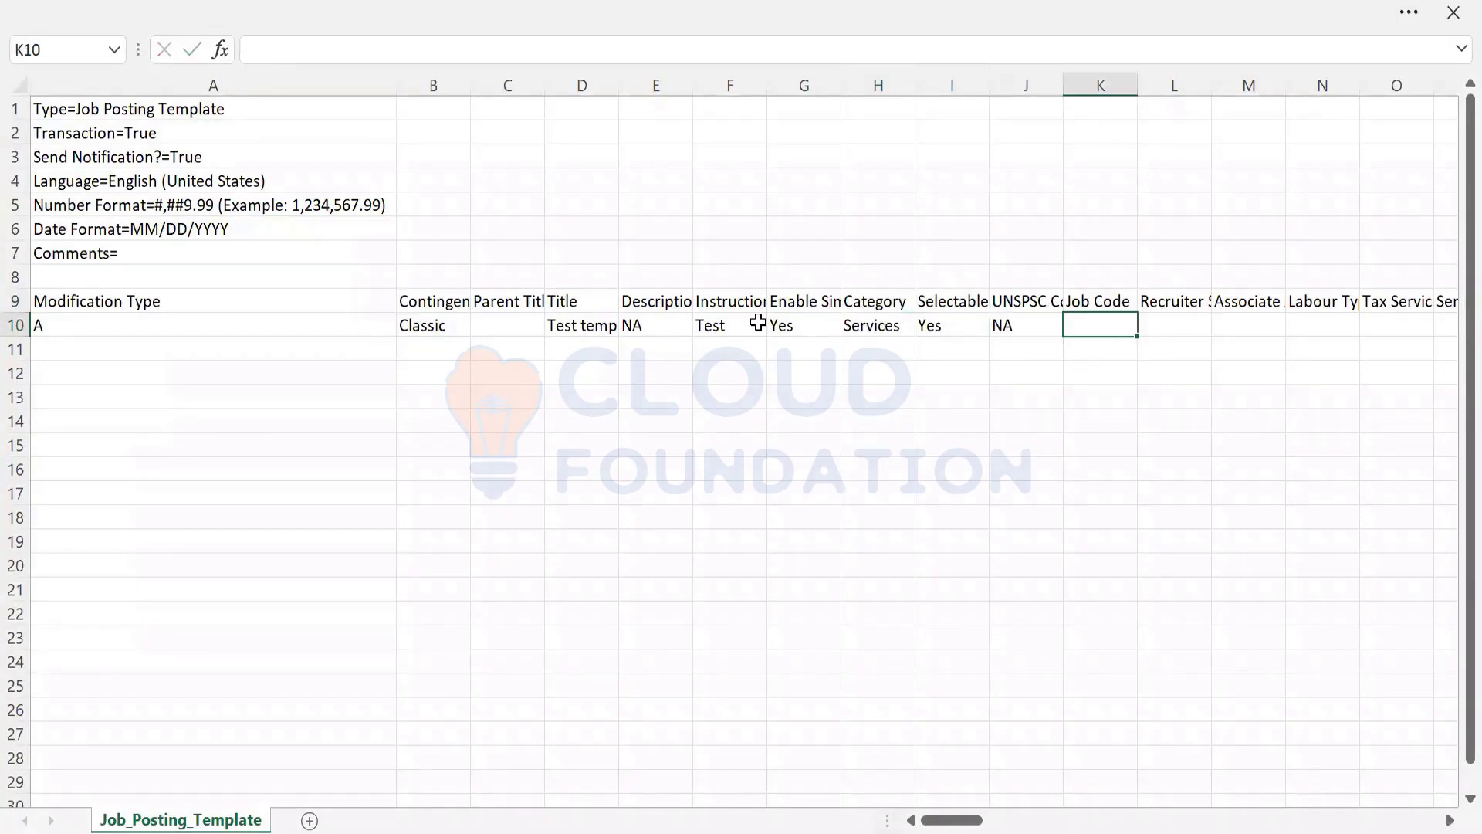
Check the template form in Fieldglass, return to the Excel workbook, skip Job Code and view the full Recruiter Supplier Code header
key("alt+Tab")
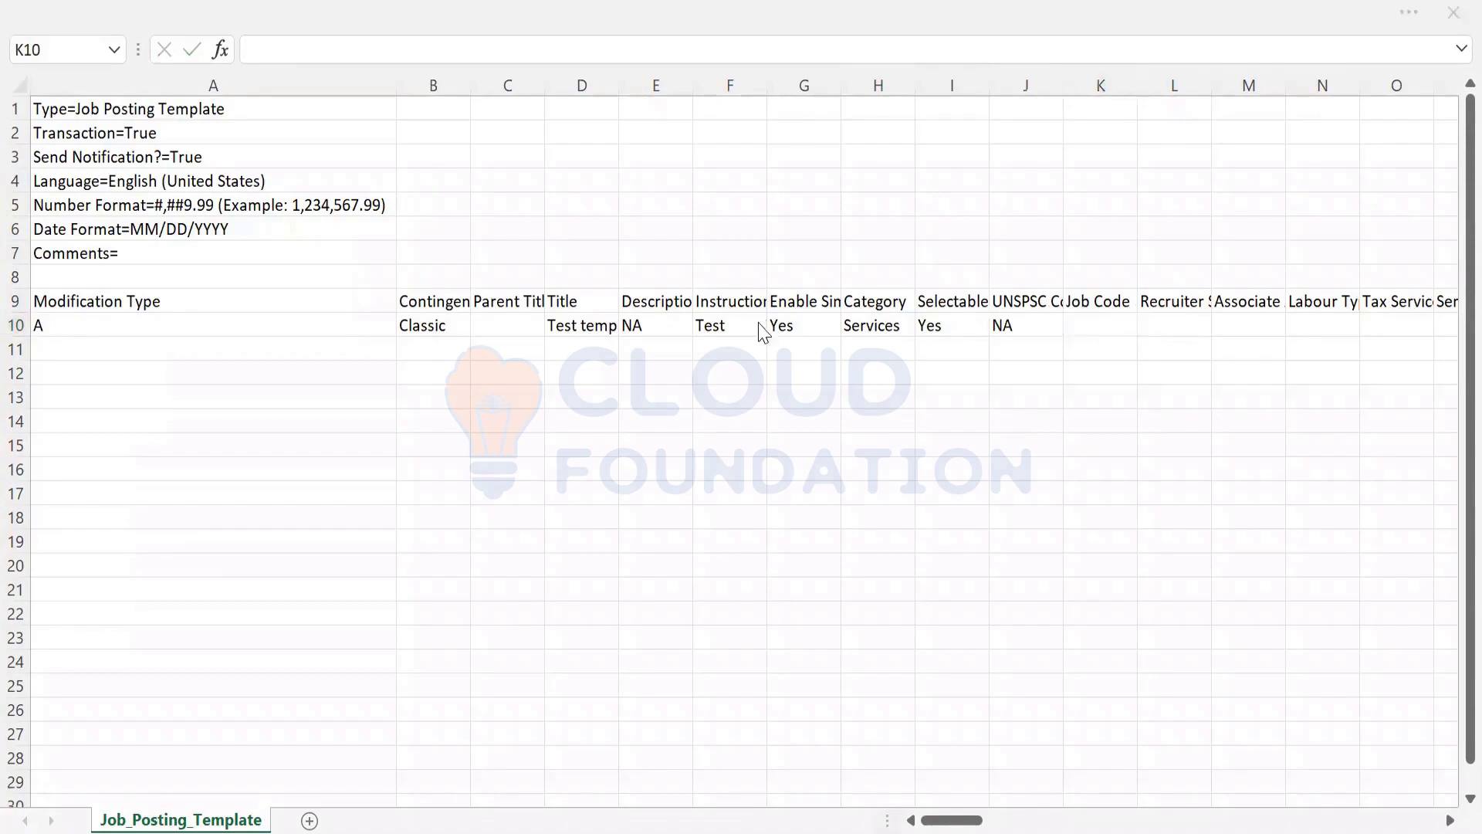
scroll(1450, 353, "up", 8)
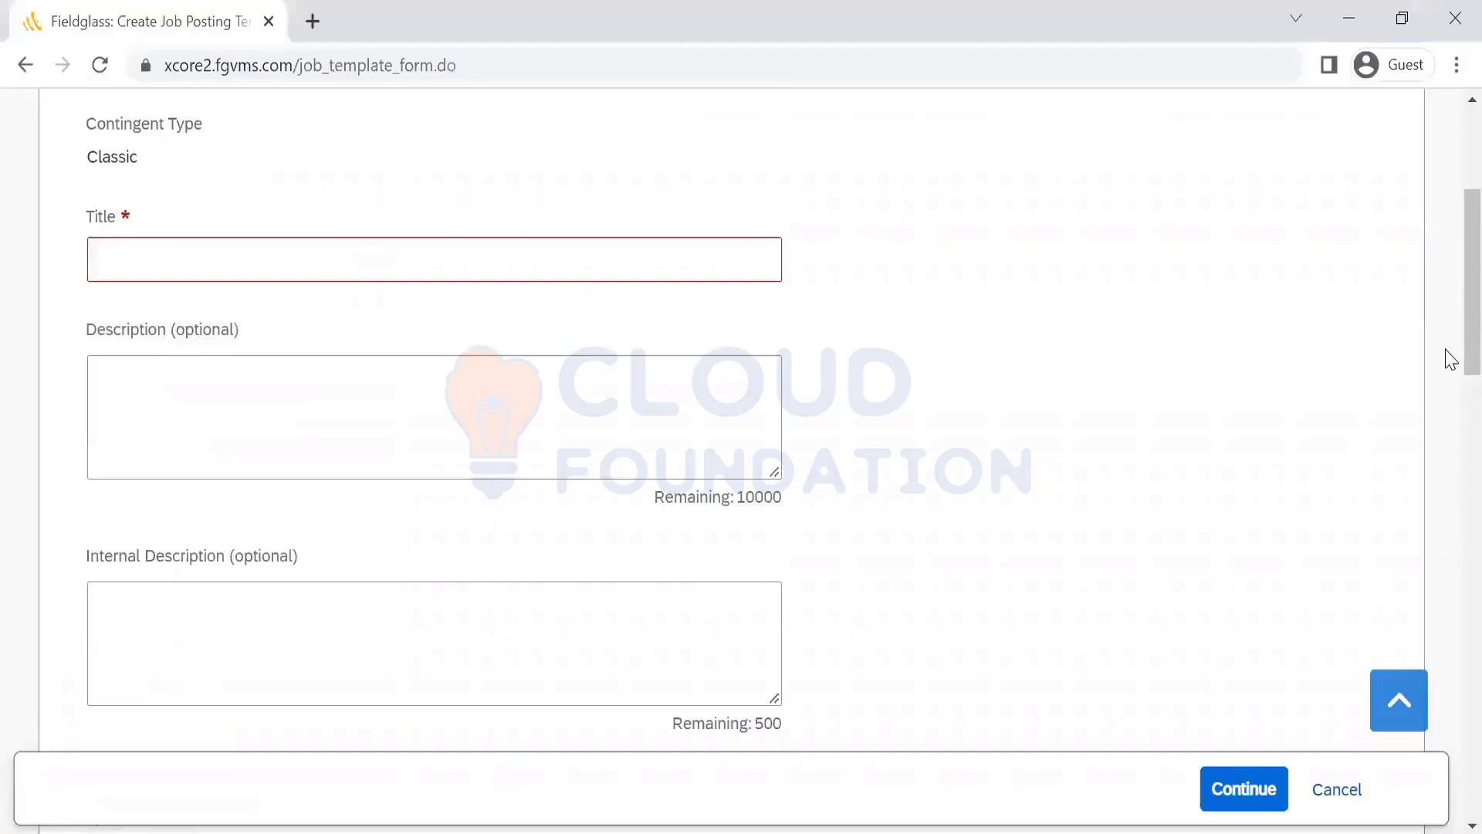
key("alt+Tab")
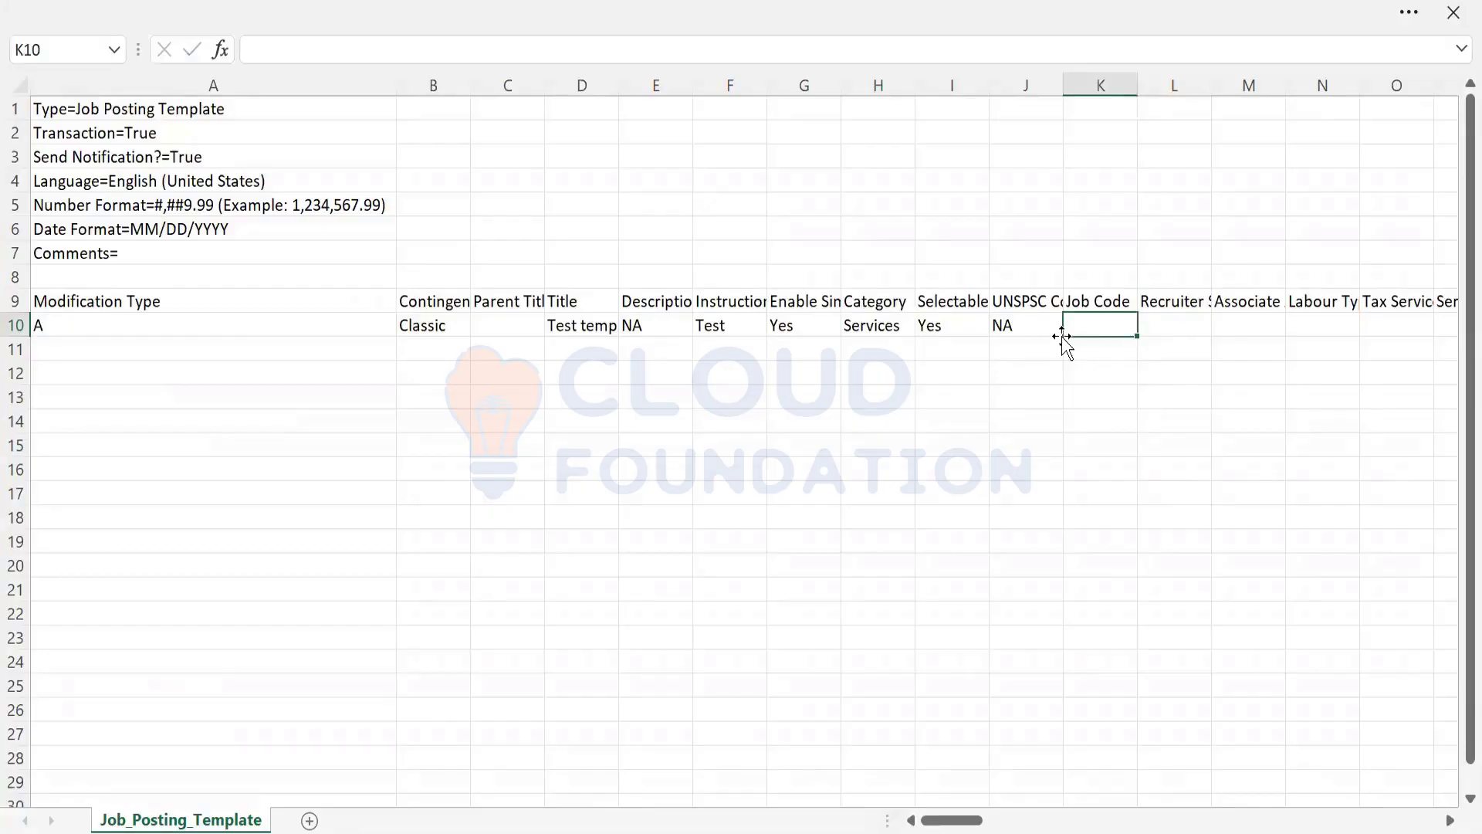
key("Tab")
key("Up")
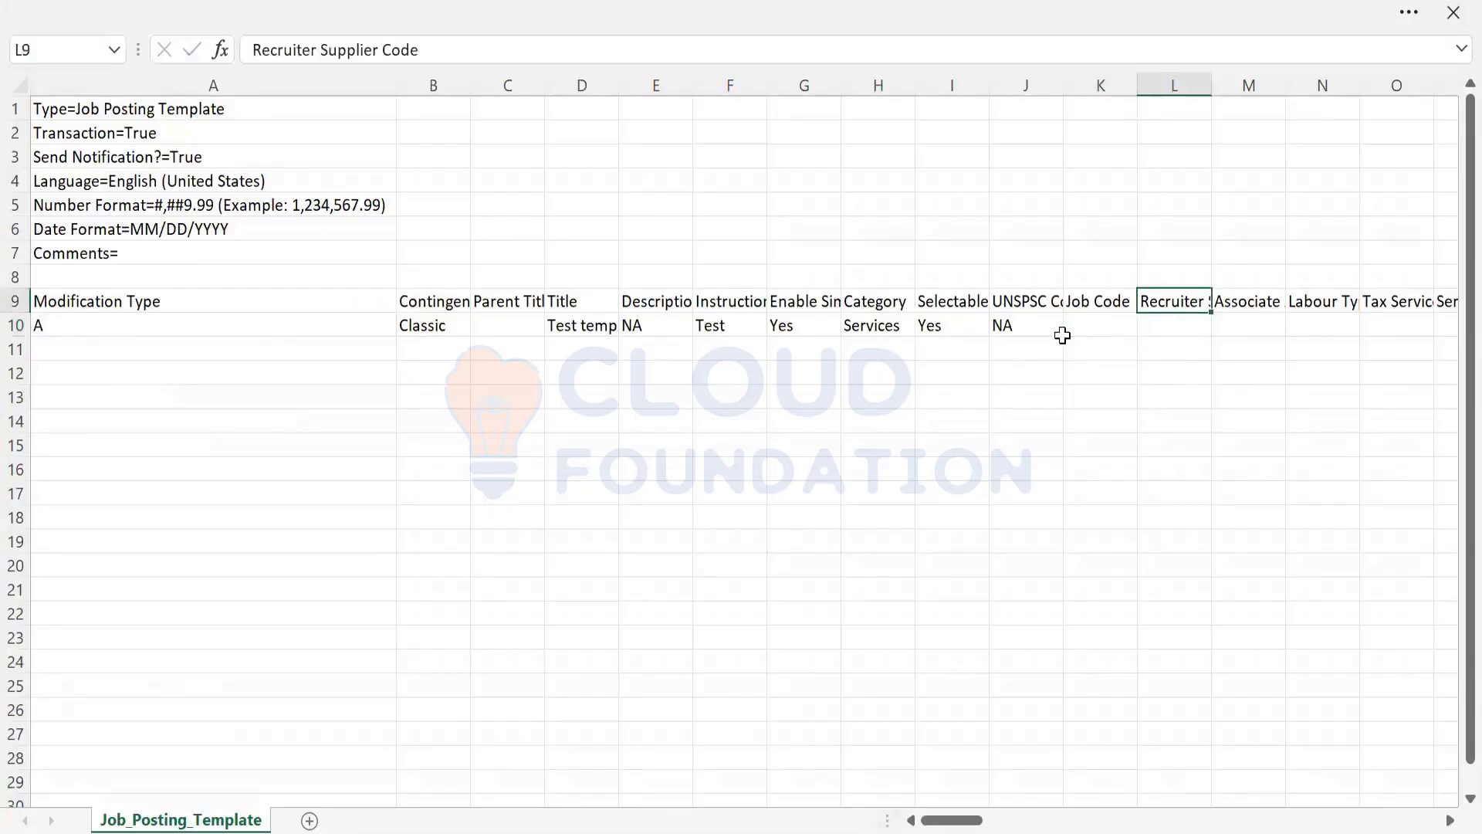
key("Down")
key("Up")
Switch to Fieldglass, look through the new template form's fields, and enter Test as the Title
key("alt+Tab")
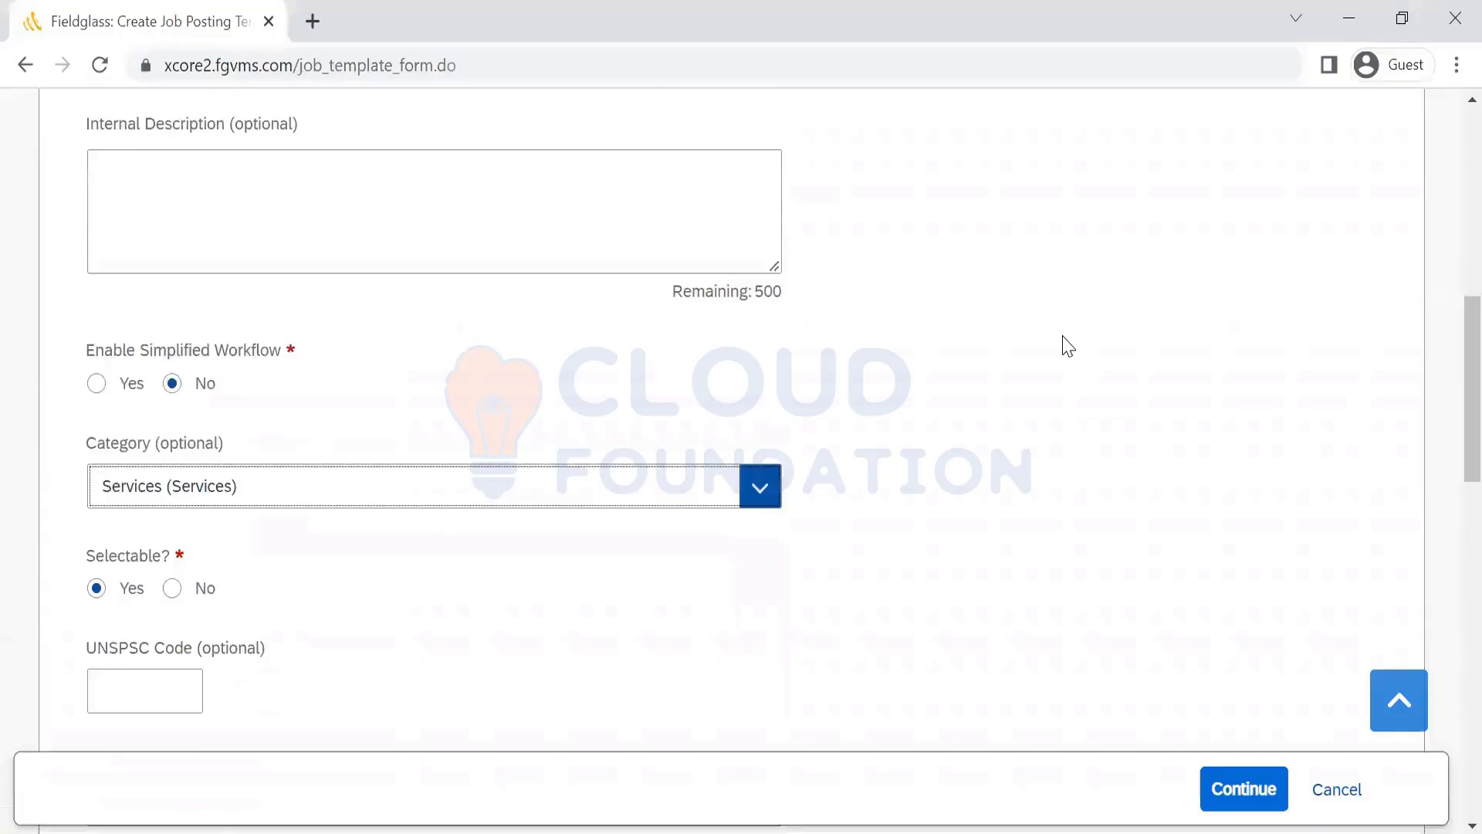
left_click_drag(1446, 354, 1447, 541)
scroll(1450, 570, "down", 6)
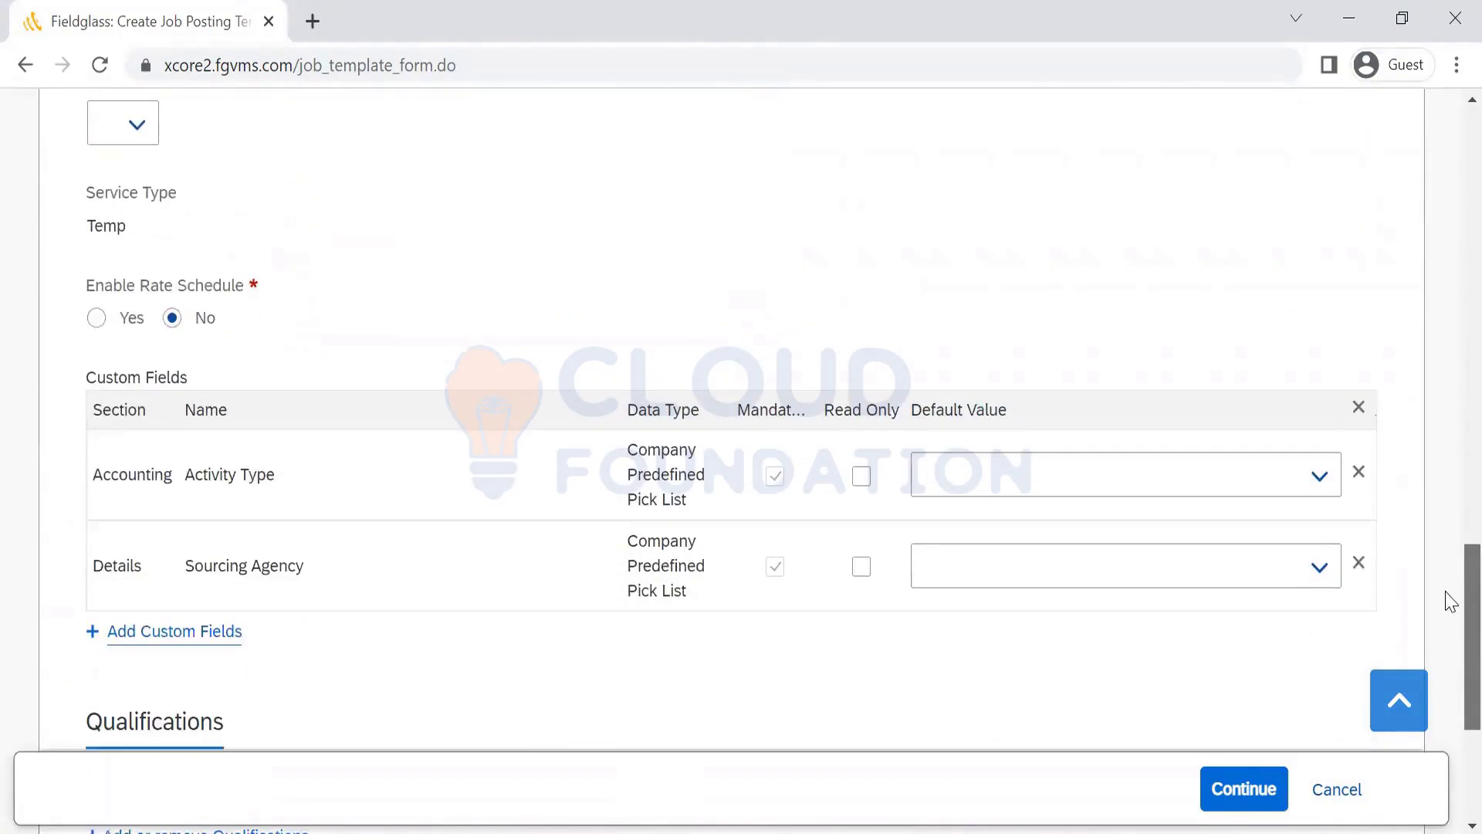
scroll(1449, 691, "up", 20)
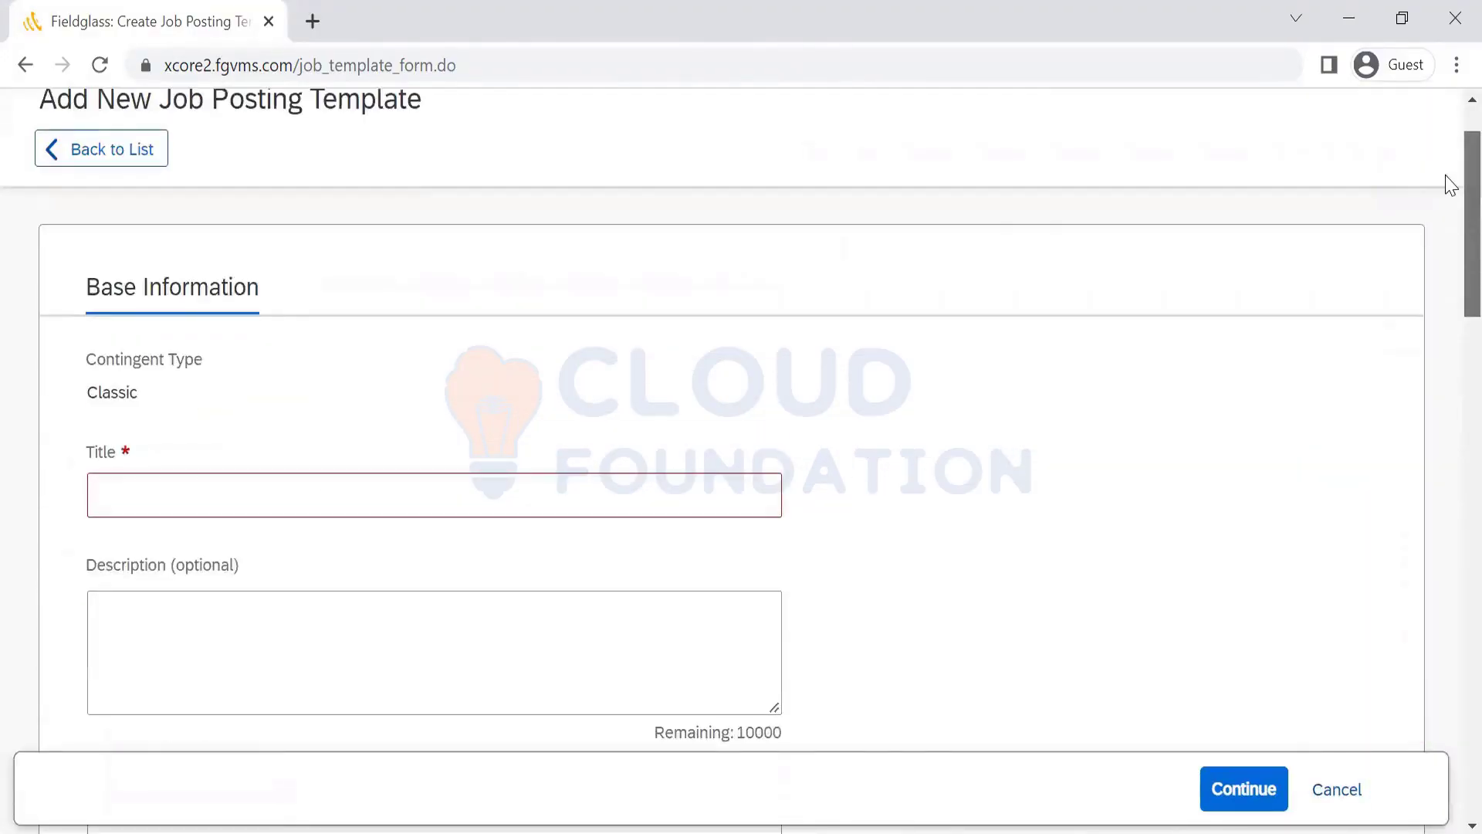
left_click(539, 479)
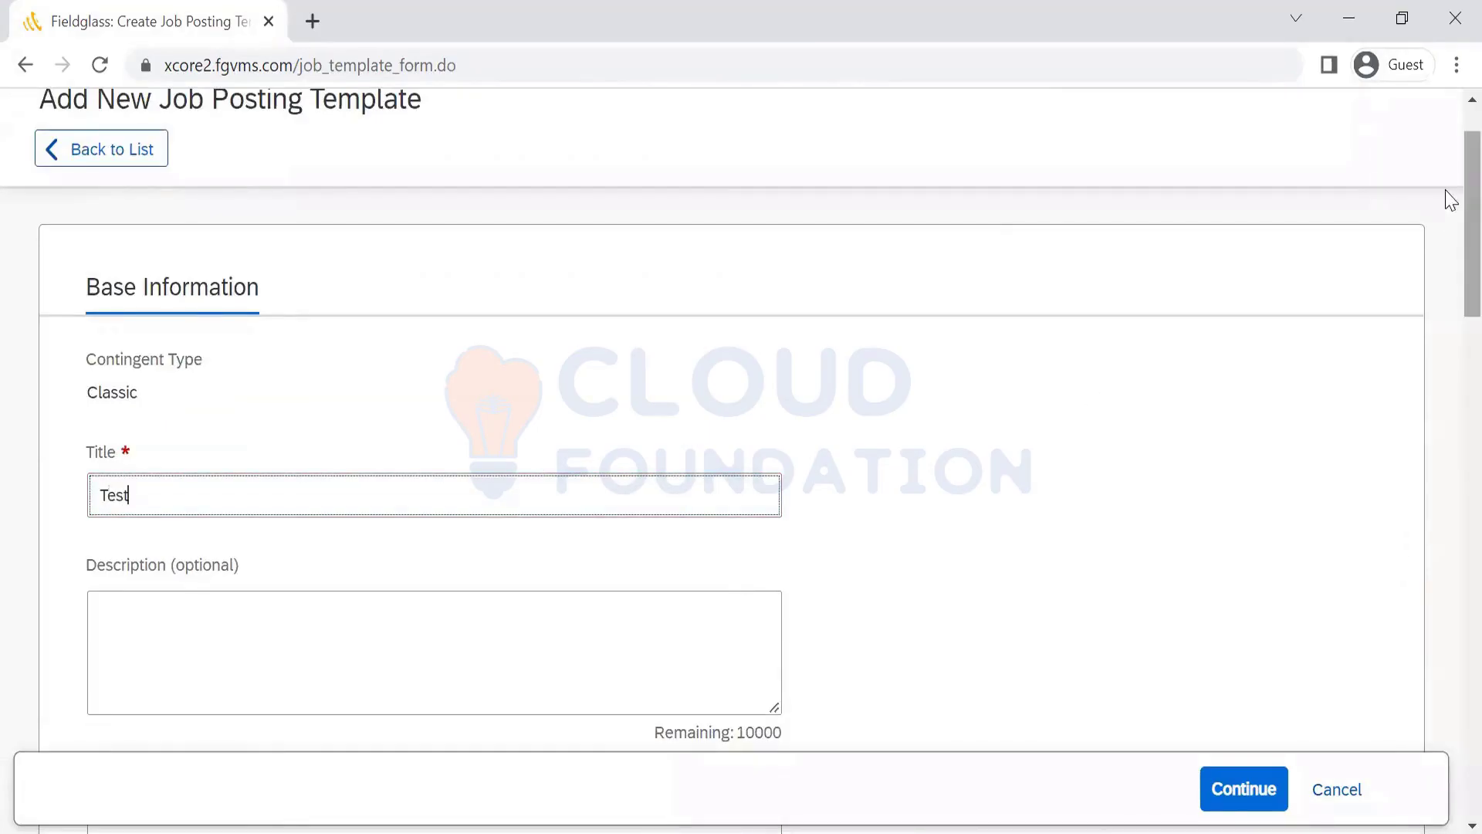
scroll(1443, 198, "up", 1)
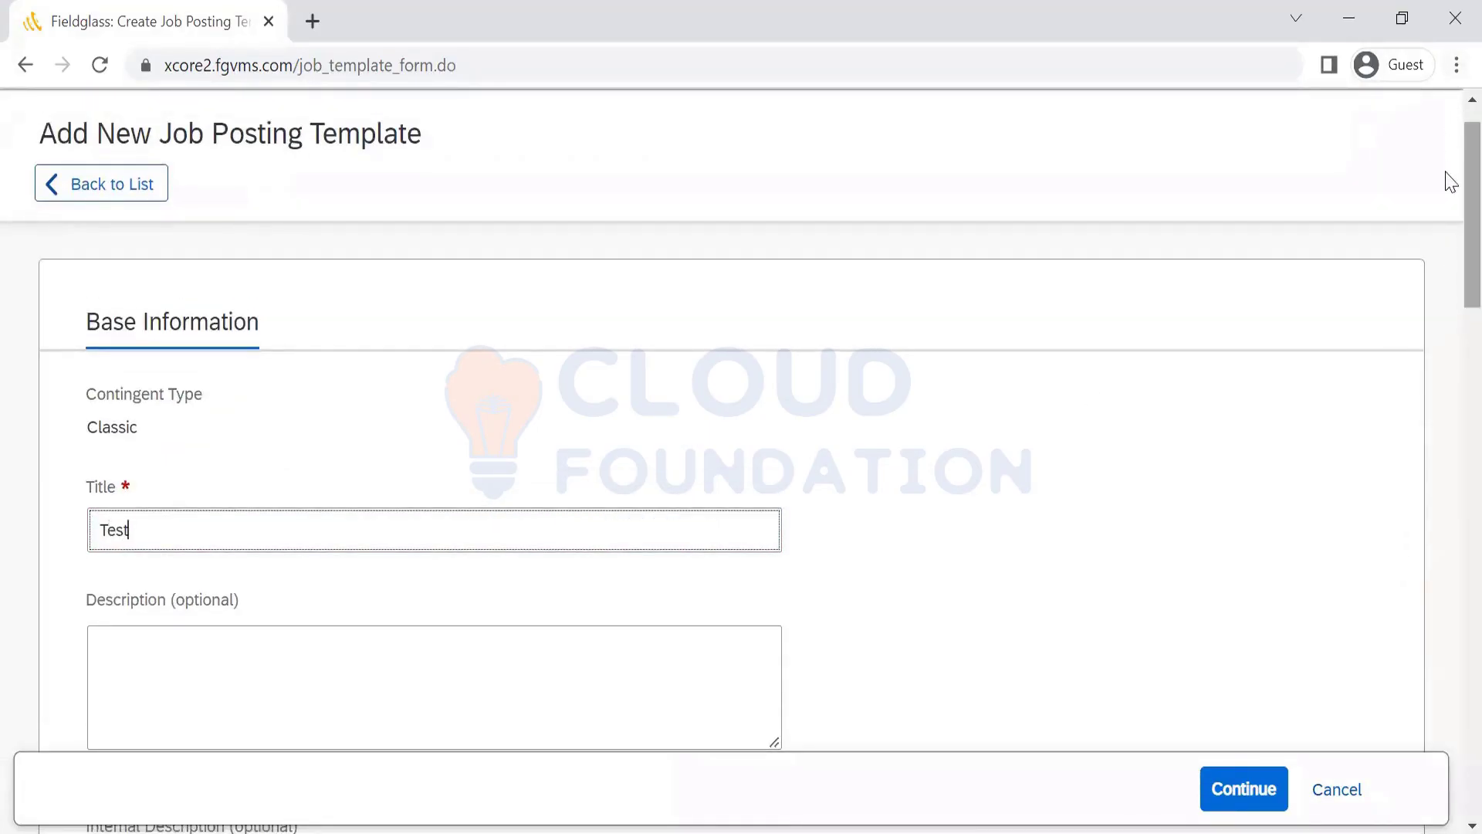
Set the Labour Type of the new job posting template to Accounting/Finance
scroll(1447, 232, "down", 6)
scroll(1450, 363, "down", 1)
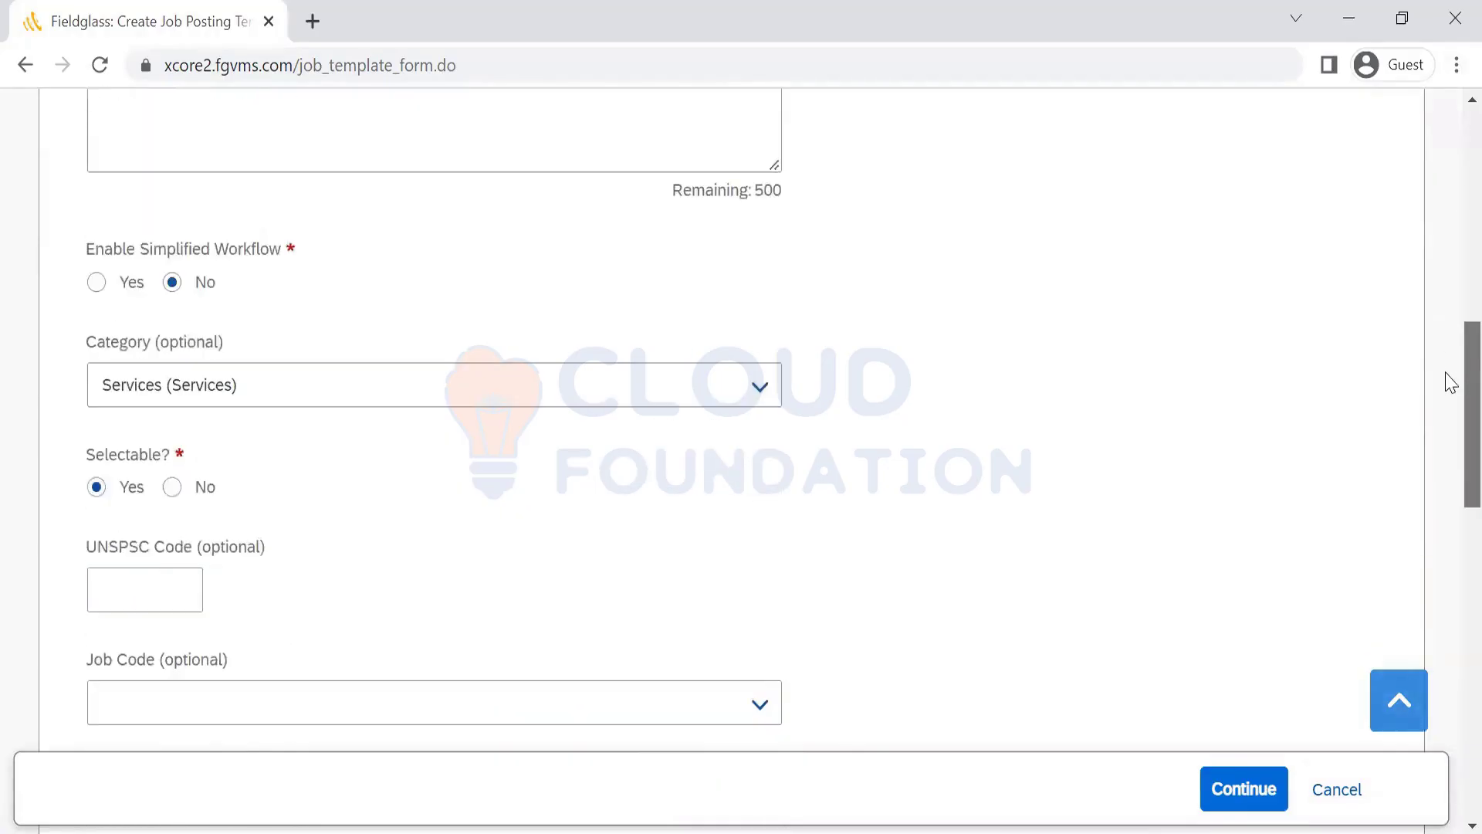
scroll(1449, 382, "down", 5)
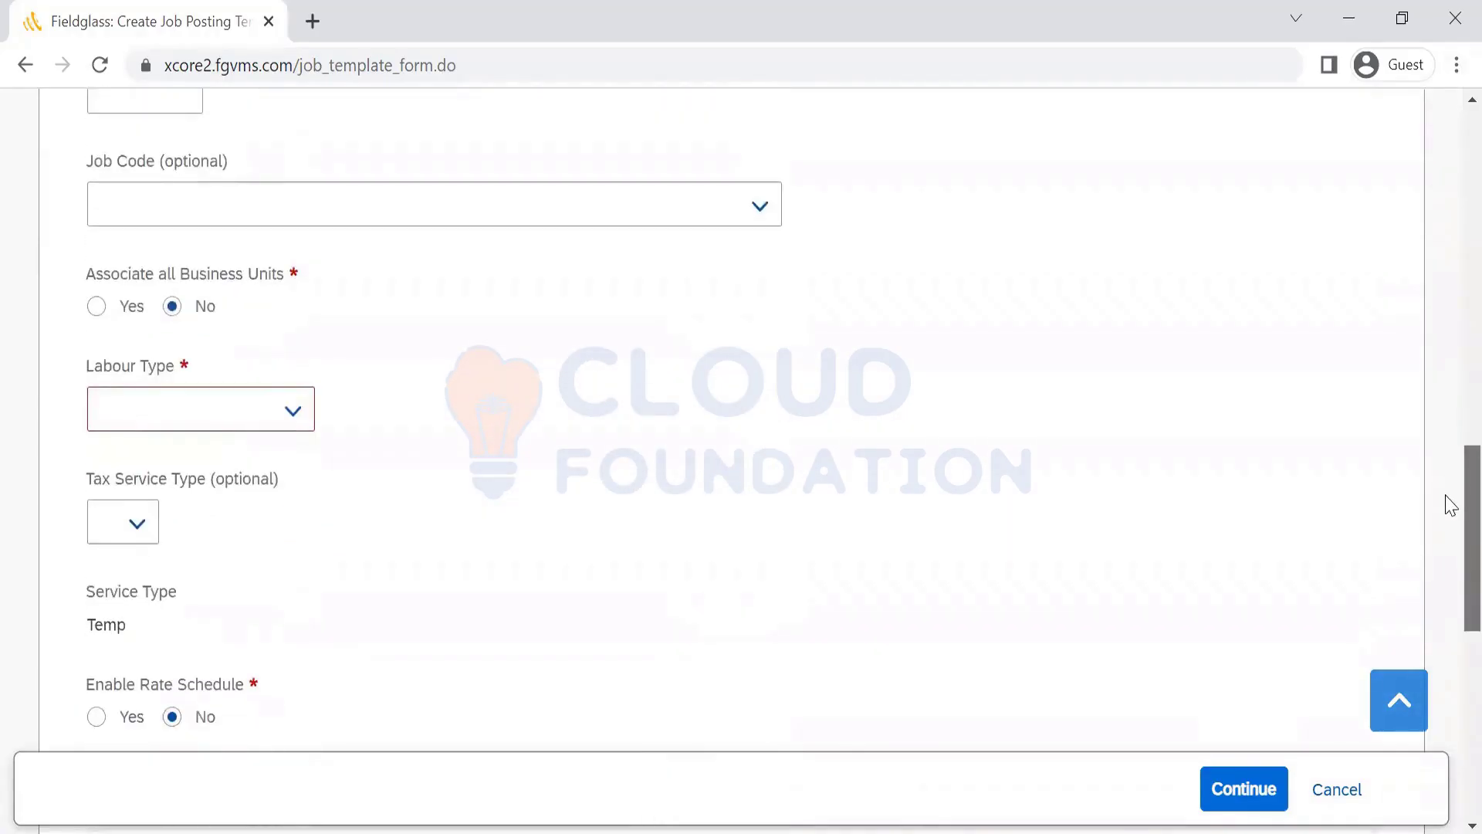
left_click(295, 418)
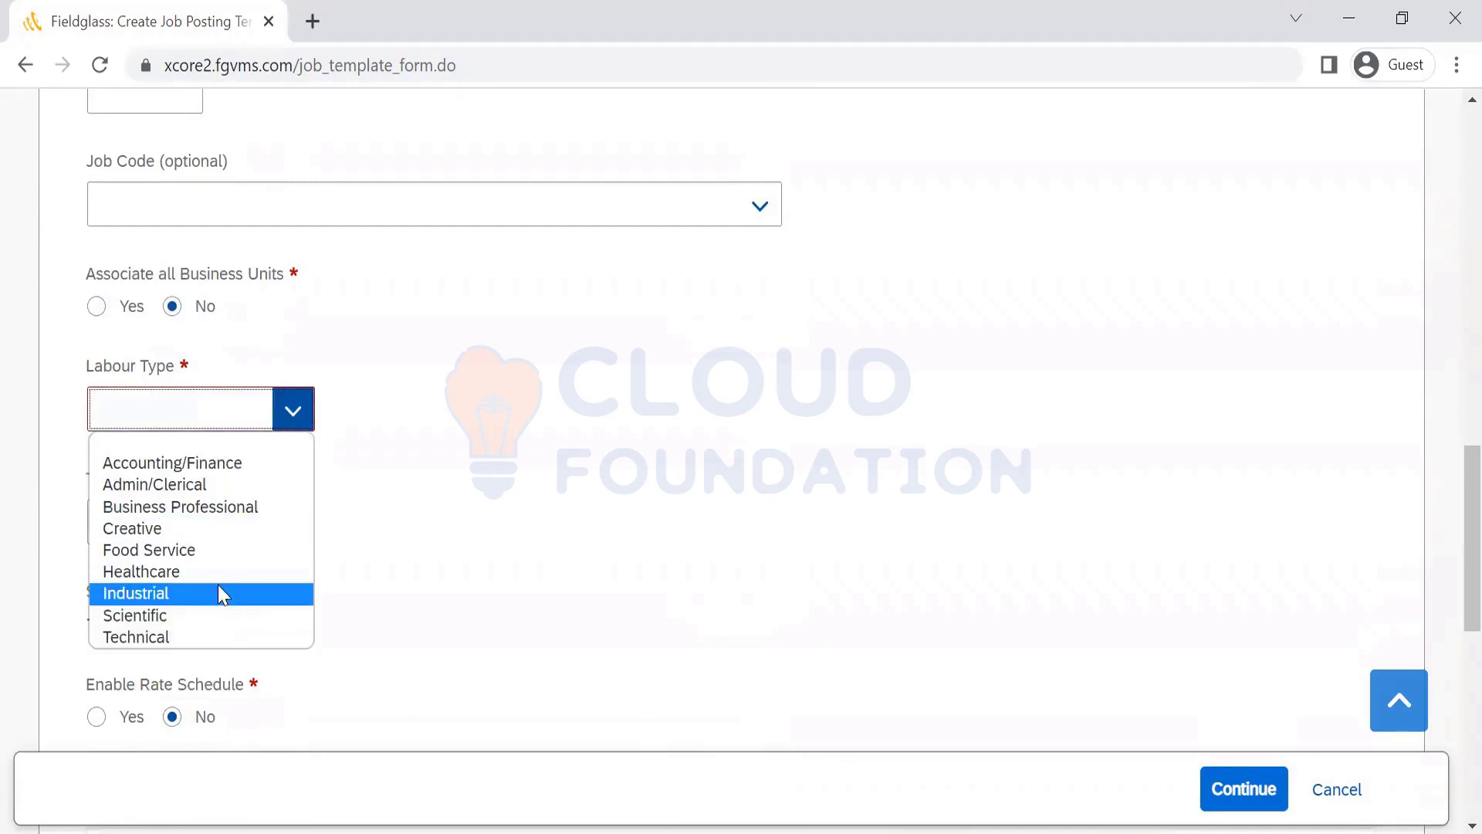
left_click(260, 475)
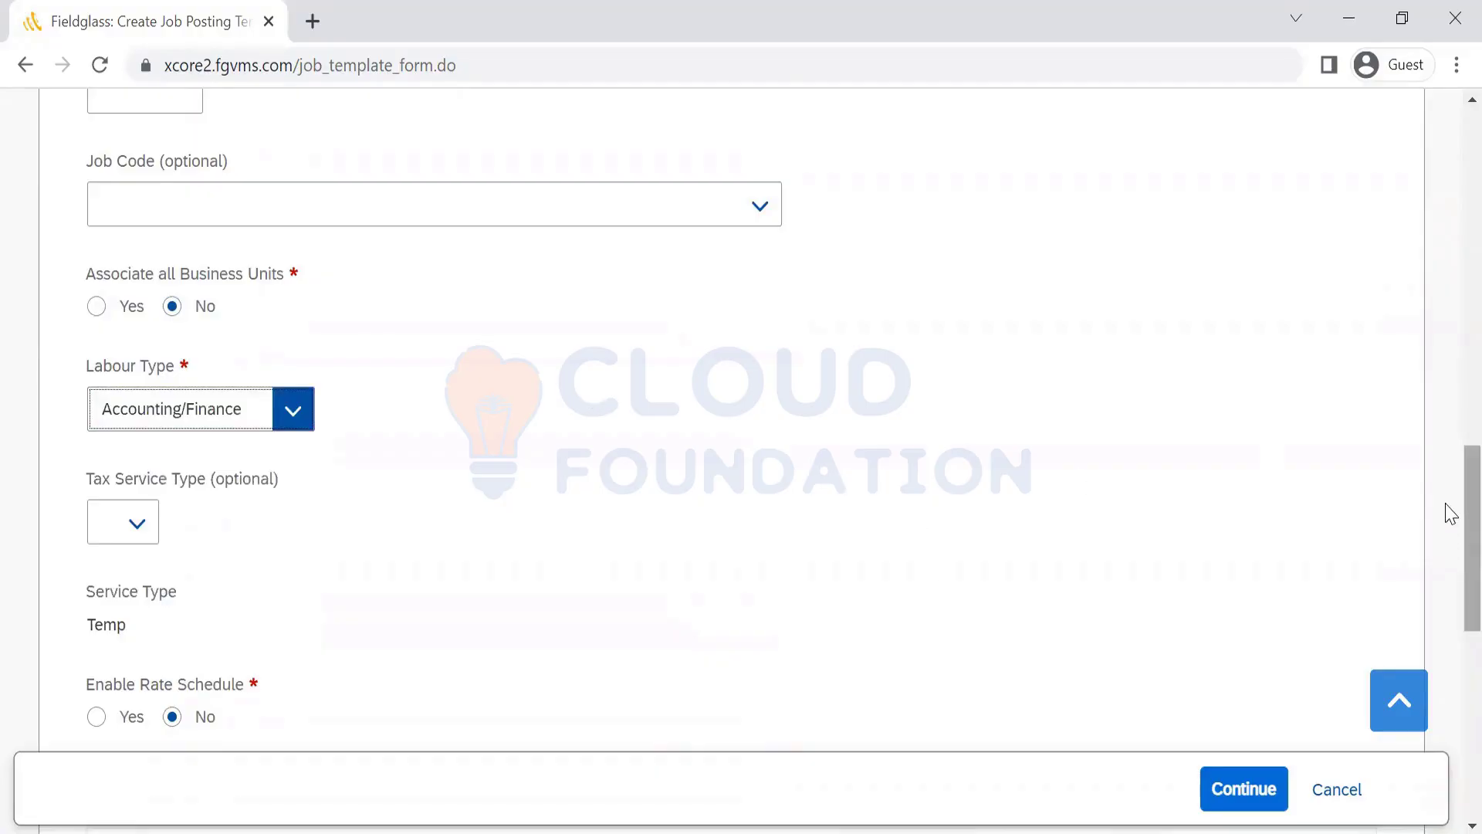
Continue to the Job Posting Template stage and go to its Distribution settings
scroll(1451, 513, "down", 8)
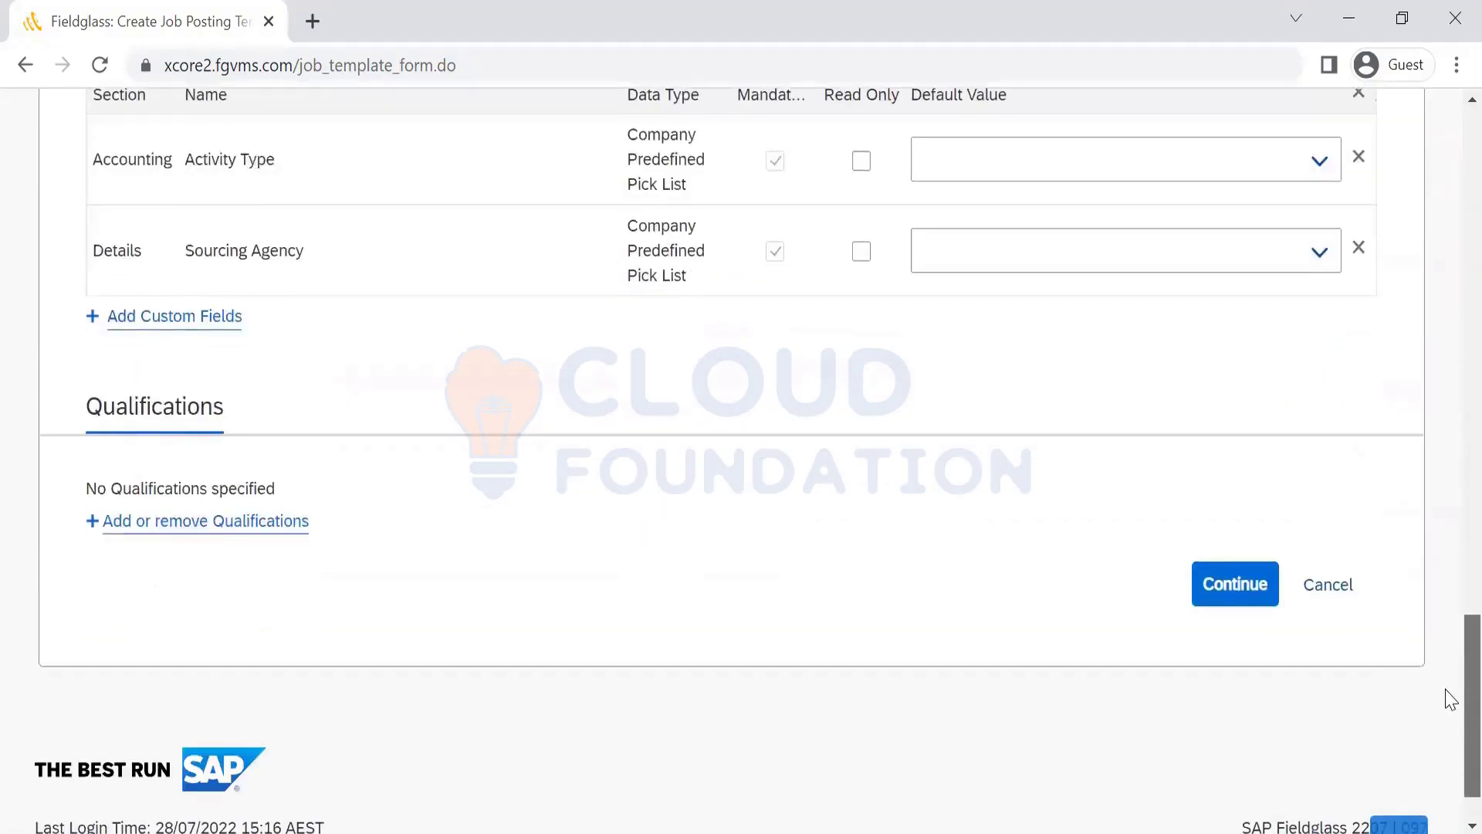
left_click(1226, 577)
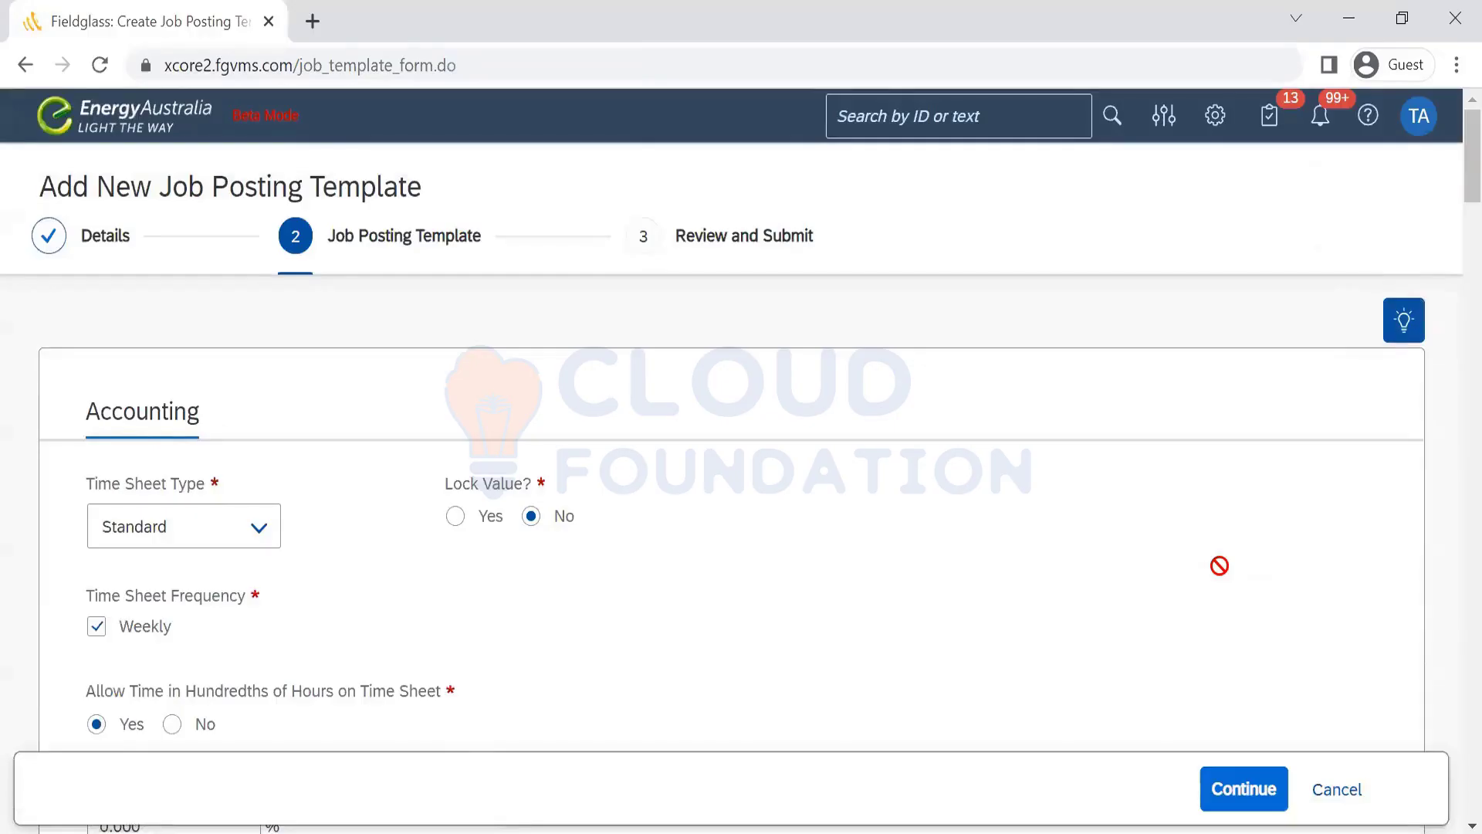
left_click_drag(1450, 146, 1451, 454)
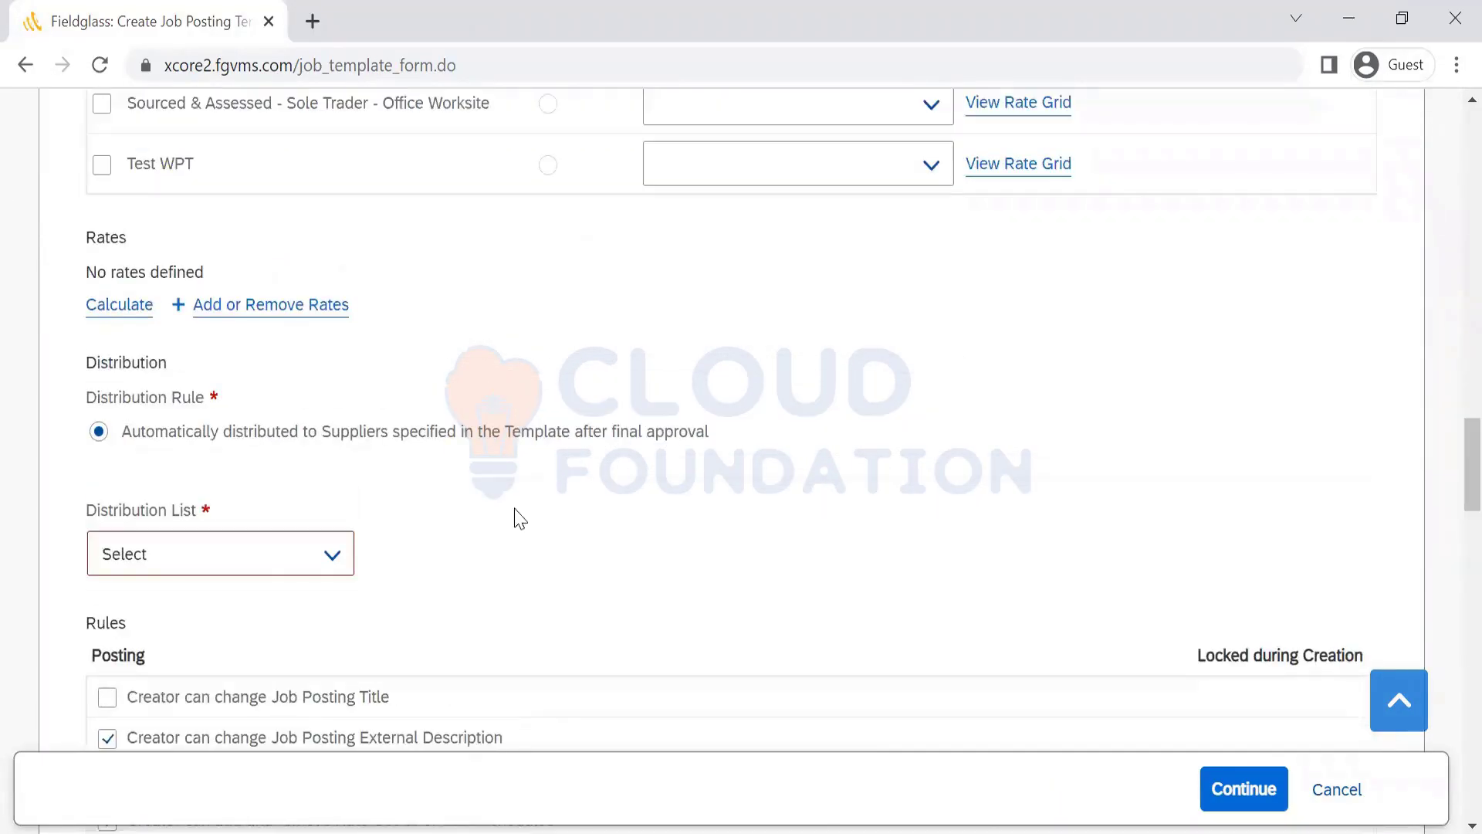
Return to the Excel upload file and enter Yes for Associate All Business Units in row 10
left_click(338, 556)
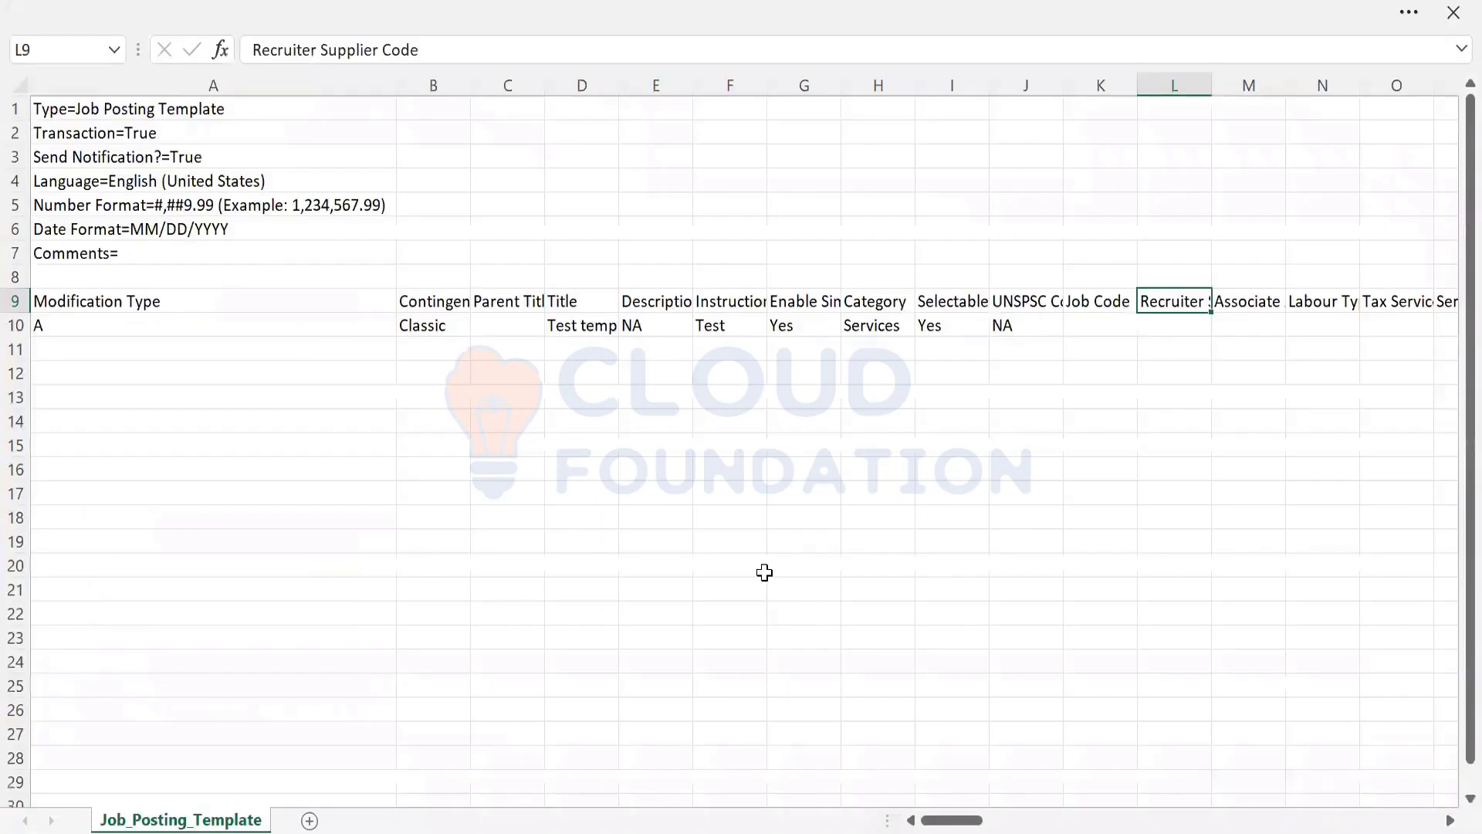
key("Right")
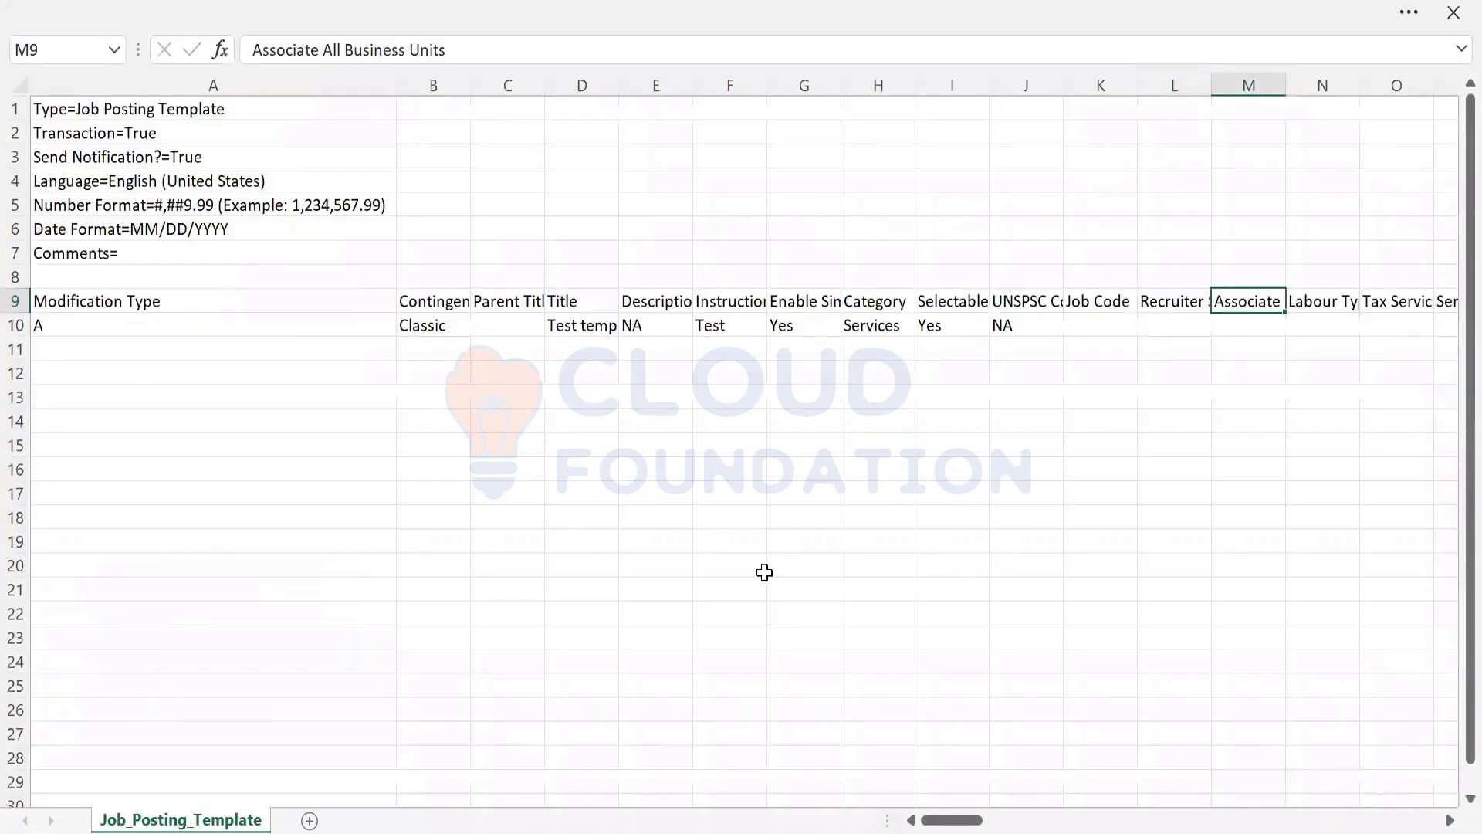
key("Down")
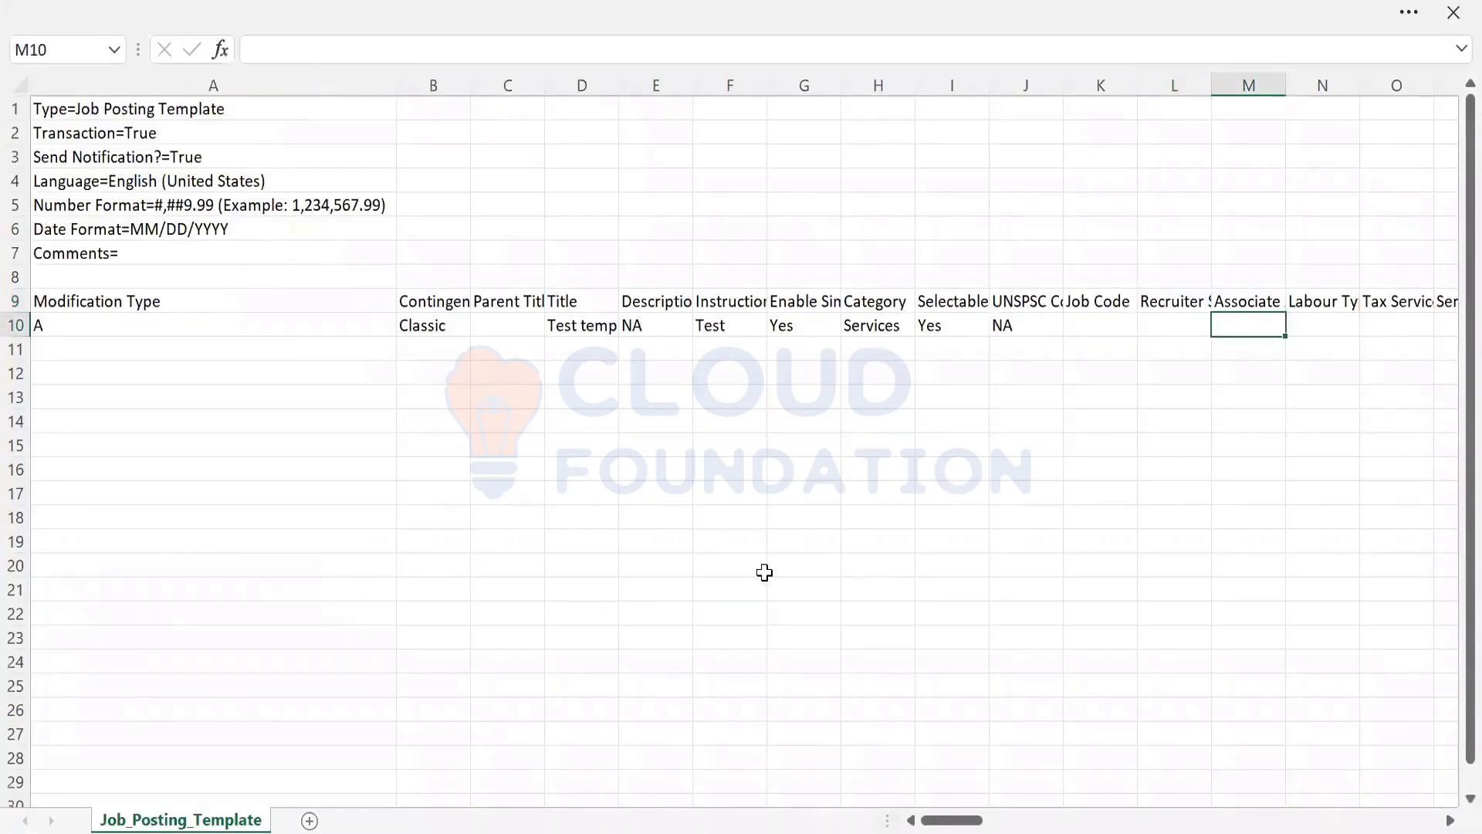
type("Yes")
key("Tab")
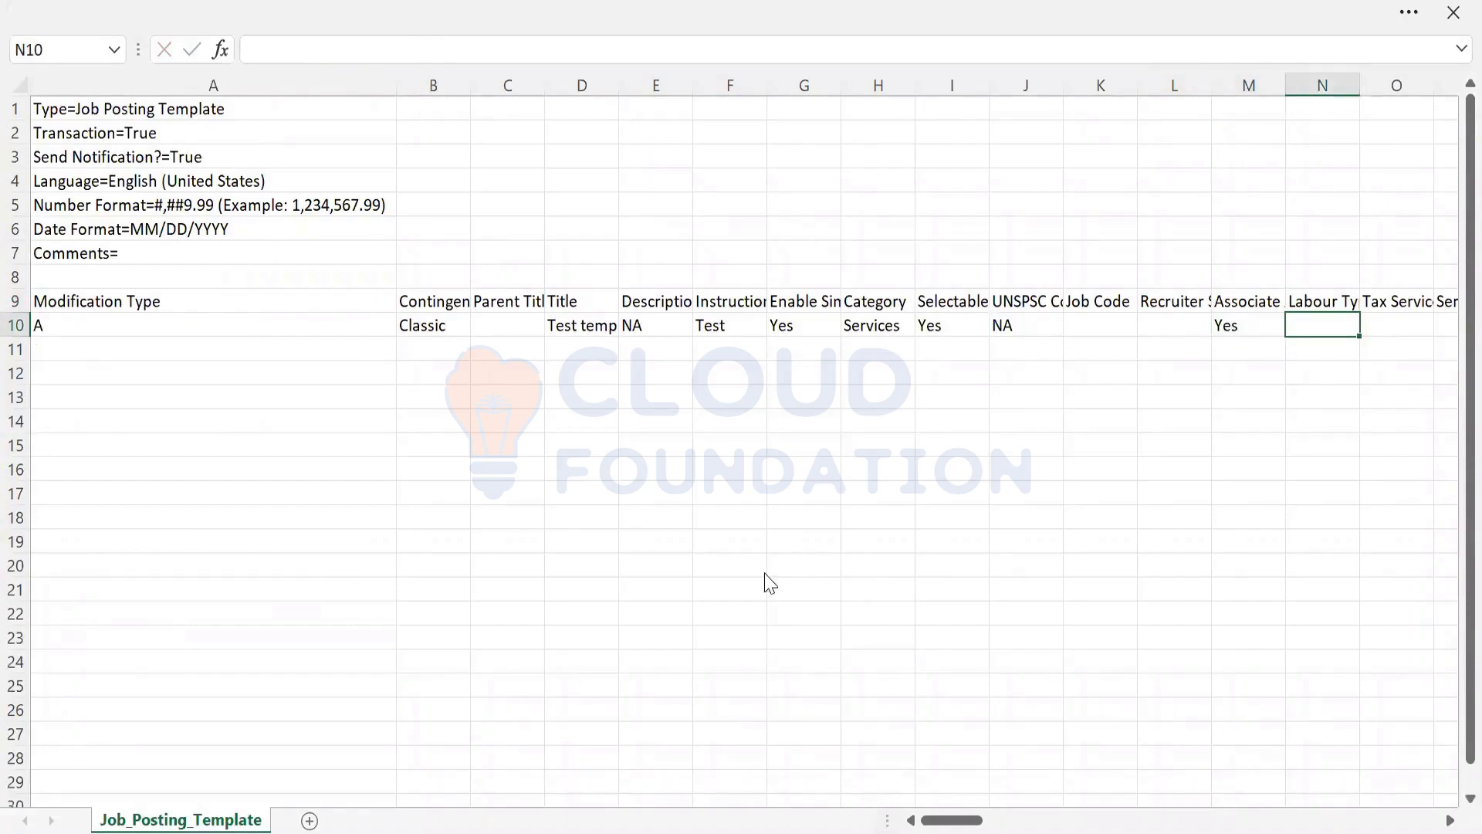
Switch to Fieldglass, go back to the template's Details stage, and check the Labour Type and Service Type fields
key("alt+Tab")
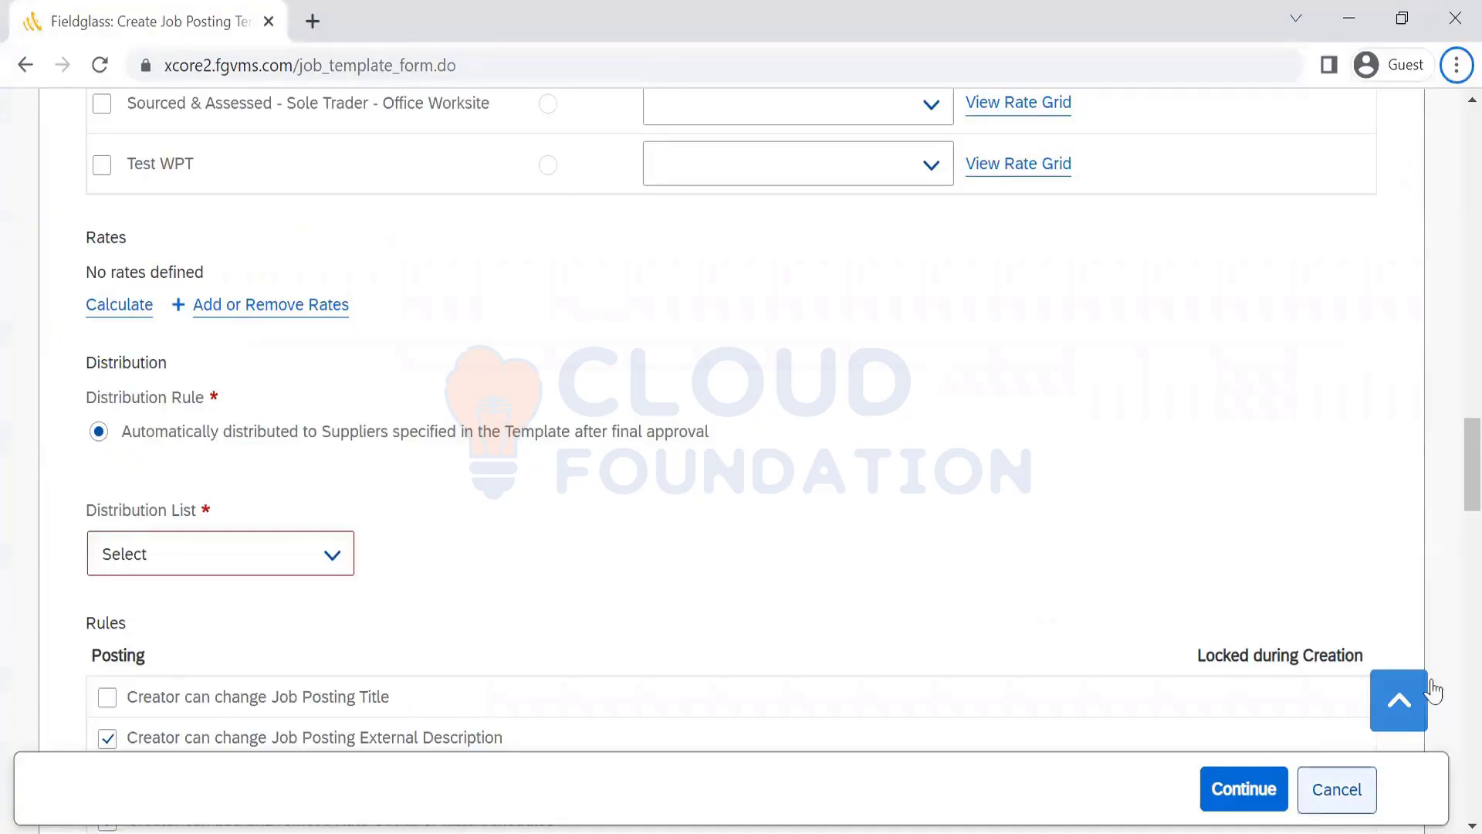
scroll(1448, 232, "up", 10)
scroll(1448, 105, "up", 15)
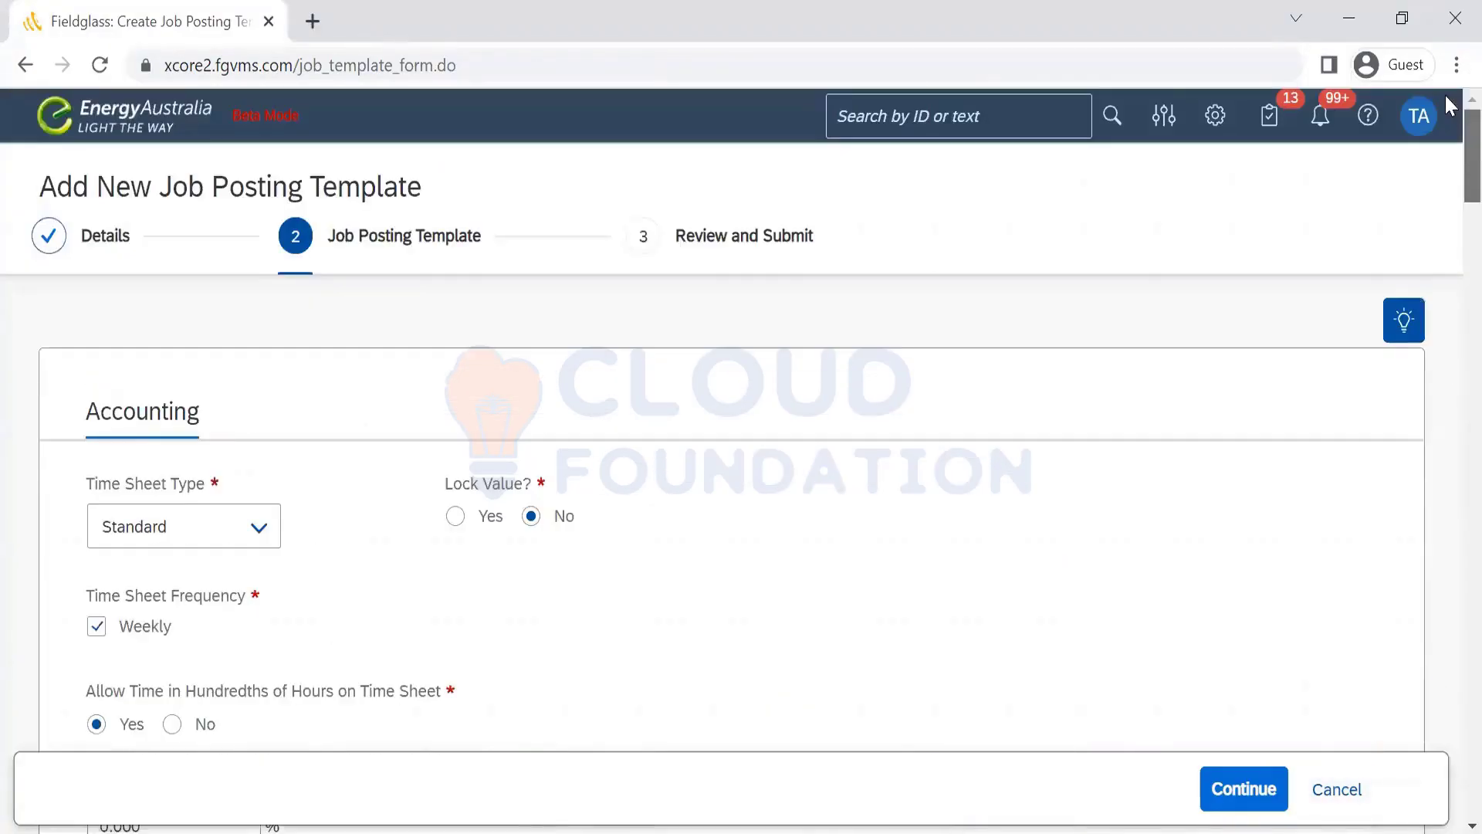
left_click(108, 235)
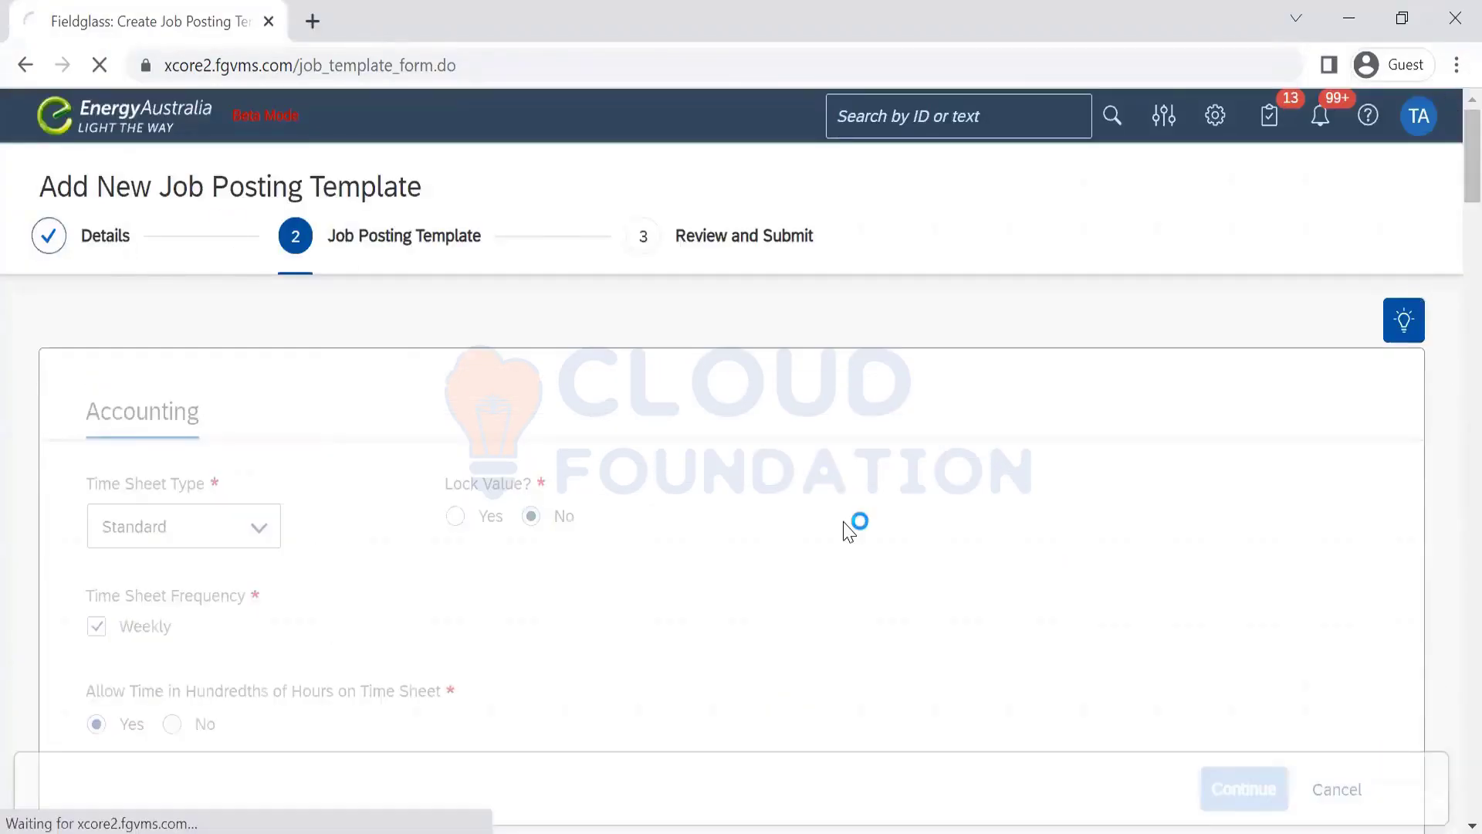
scroll(1450, 494, "down", 10)
scroll(1450, 500, "down", 7)
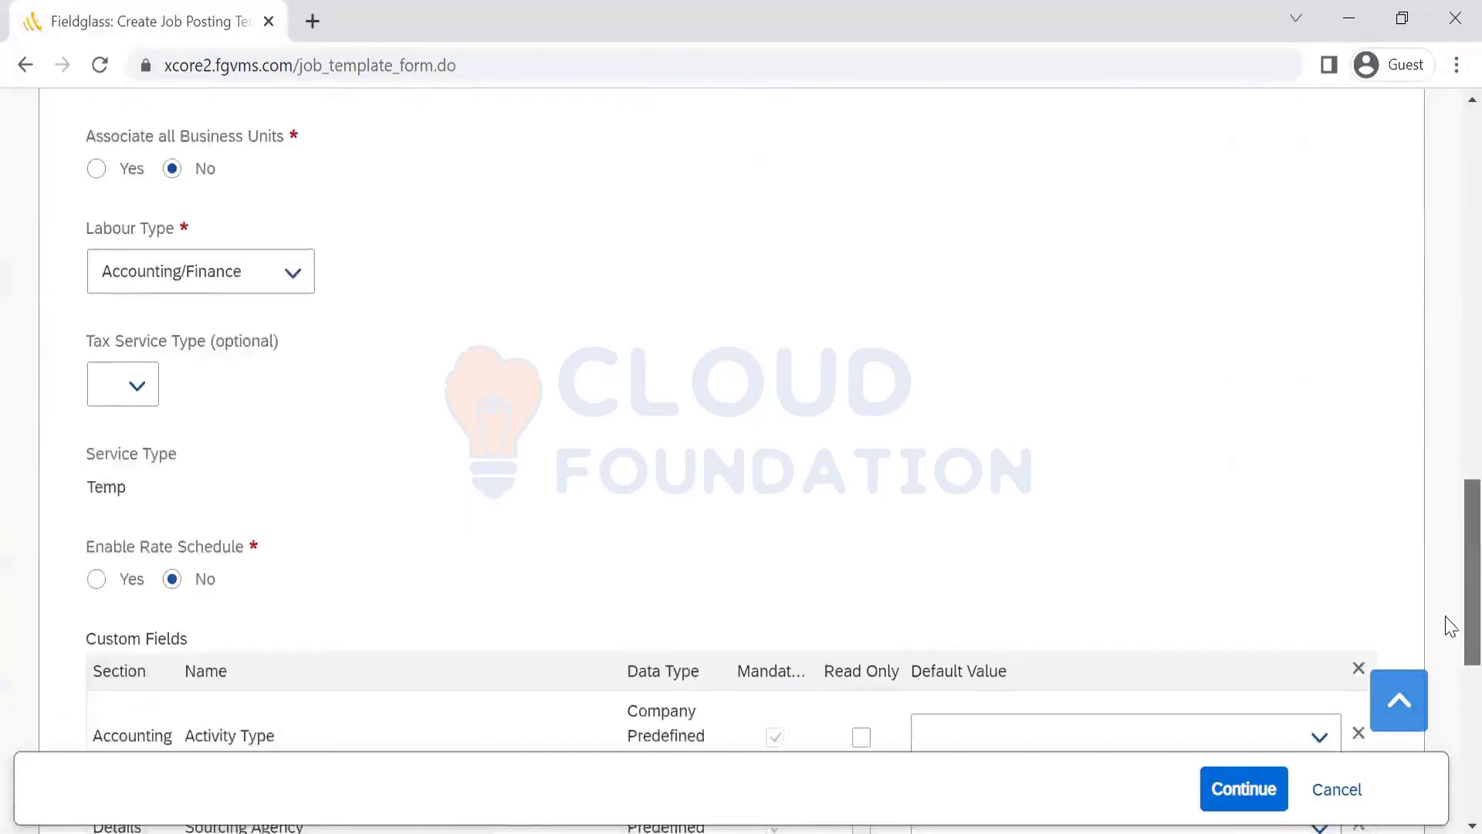
scroll(1448, 610, "up", 2)
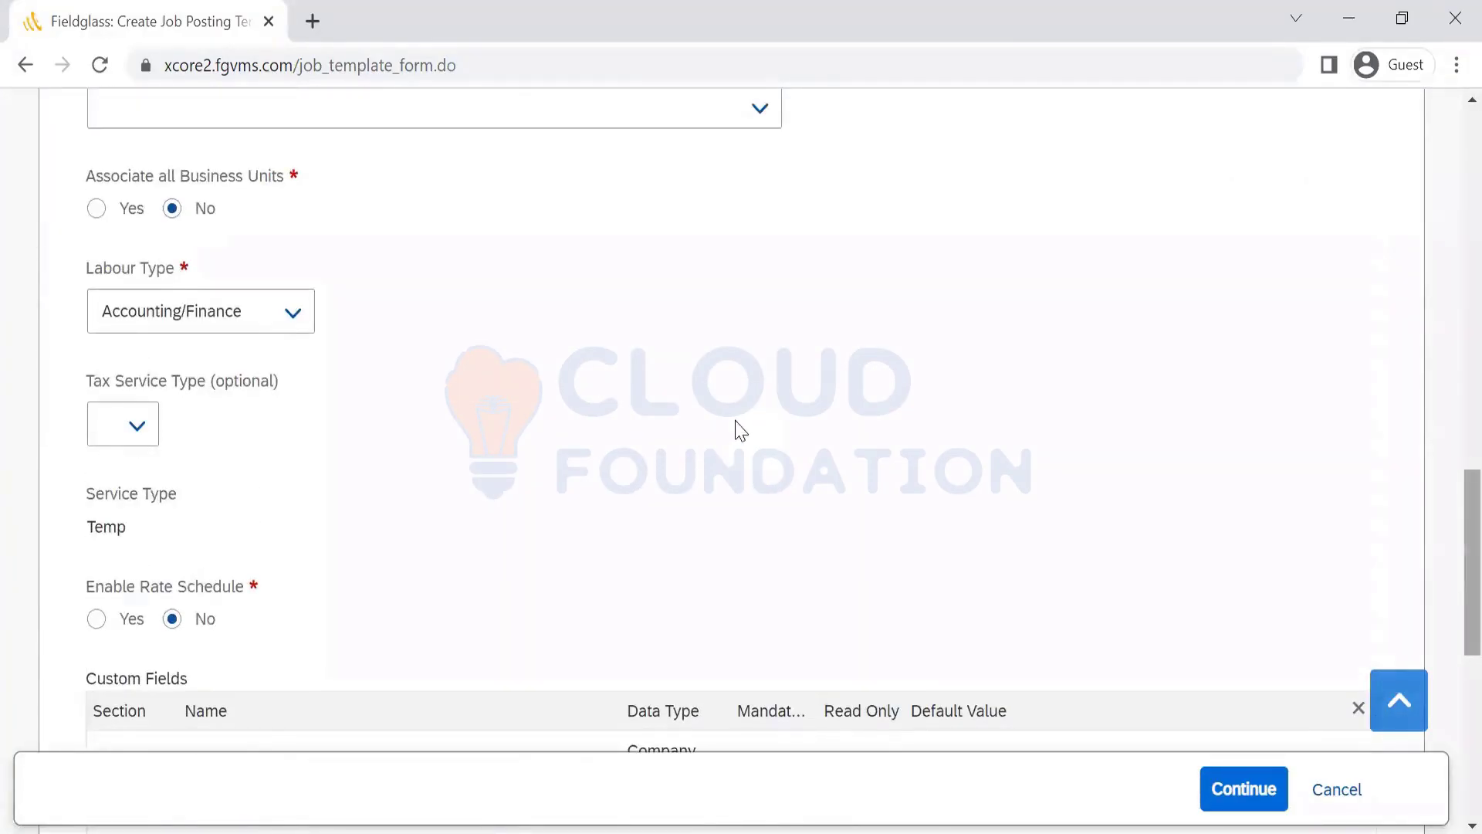
Return to the Excel workbook and enter Accounting/Finance as the Labour Type in row 10
key("alt+Tab")
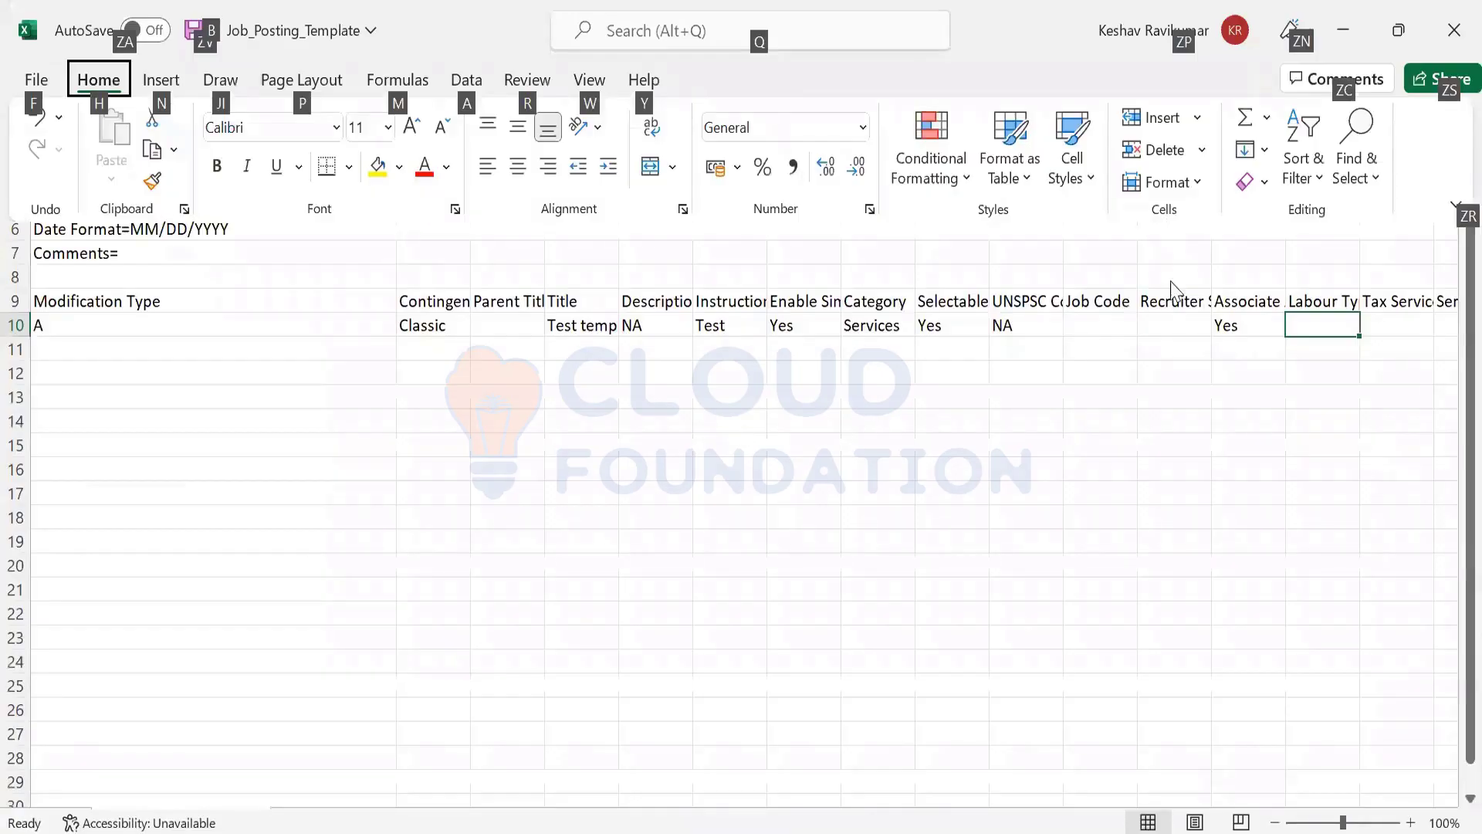
left_click(1122, 367)
type("Accounti")
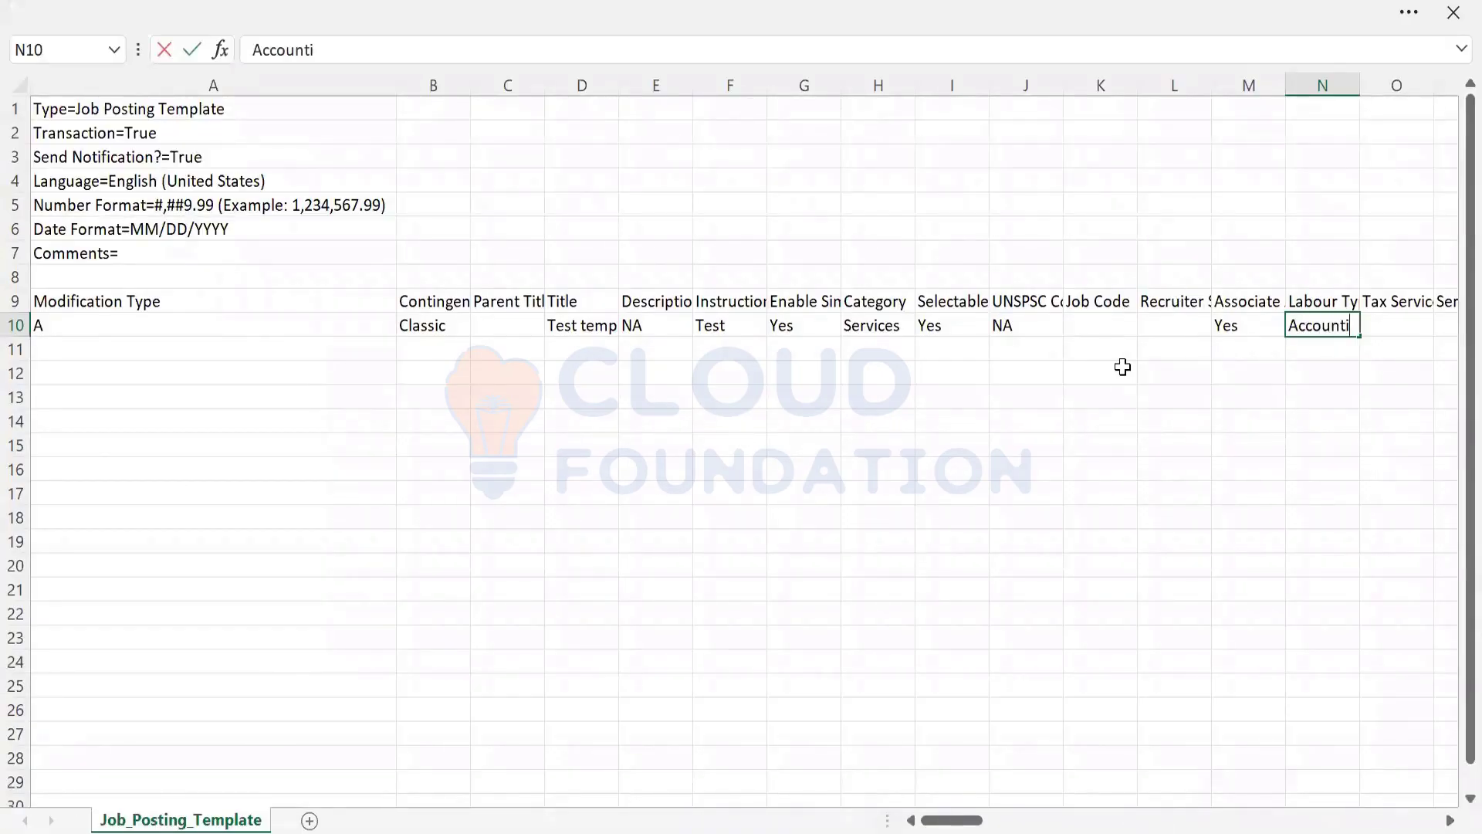
type("ng/Finance")
key("Tab")
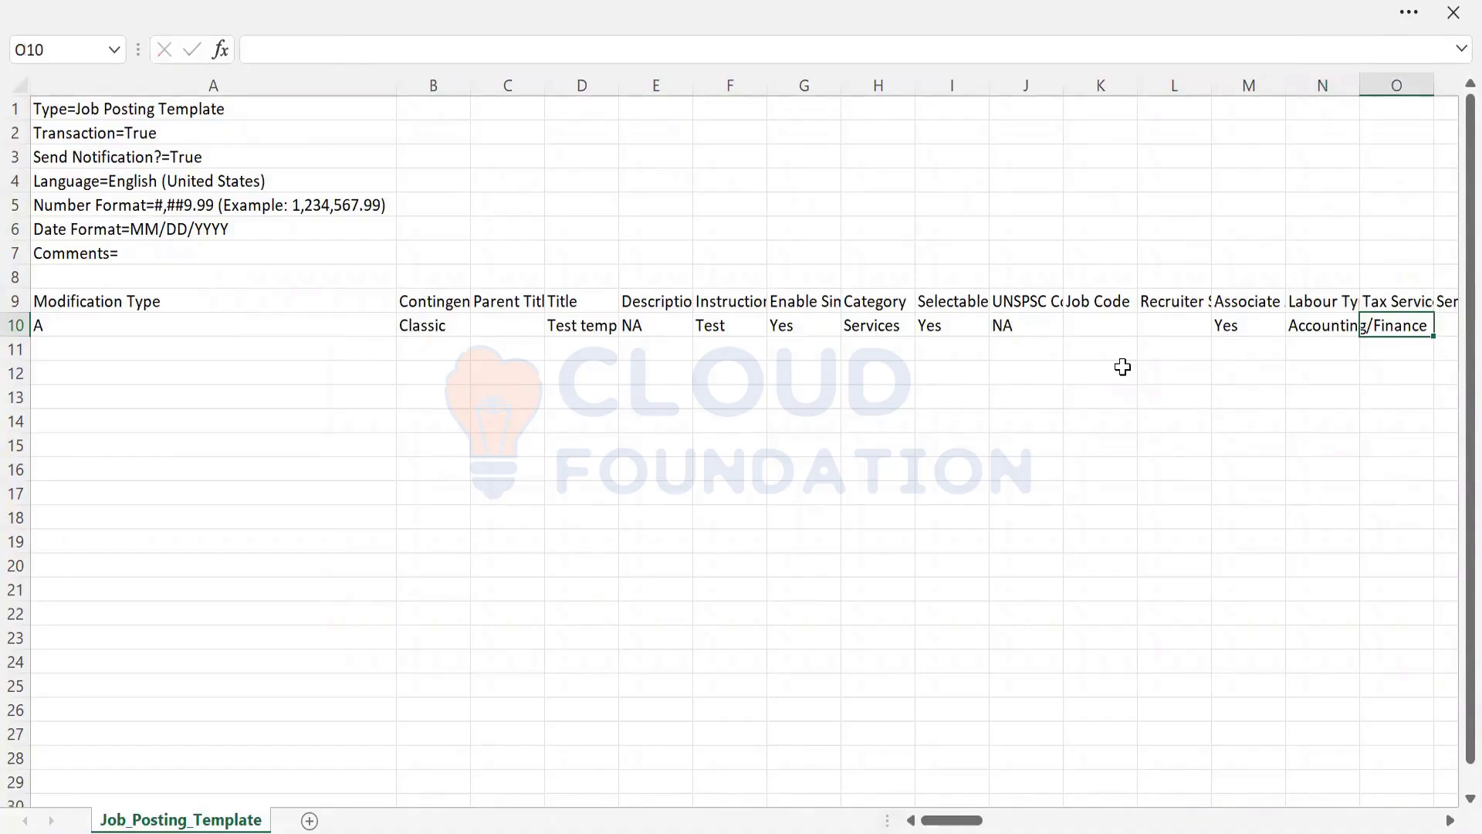
Look through the remaining column headers of the upload sheet as far as column BB, and return to the Labour Type column
key("Tab")
key("Tab")
key("Tab")
key("Tab")
key("Tab")
key("Tab")
key("Tab")
key("Tab")
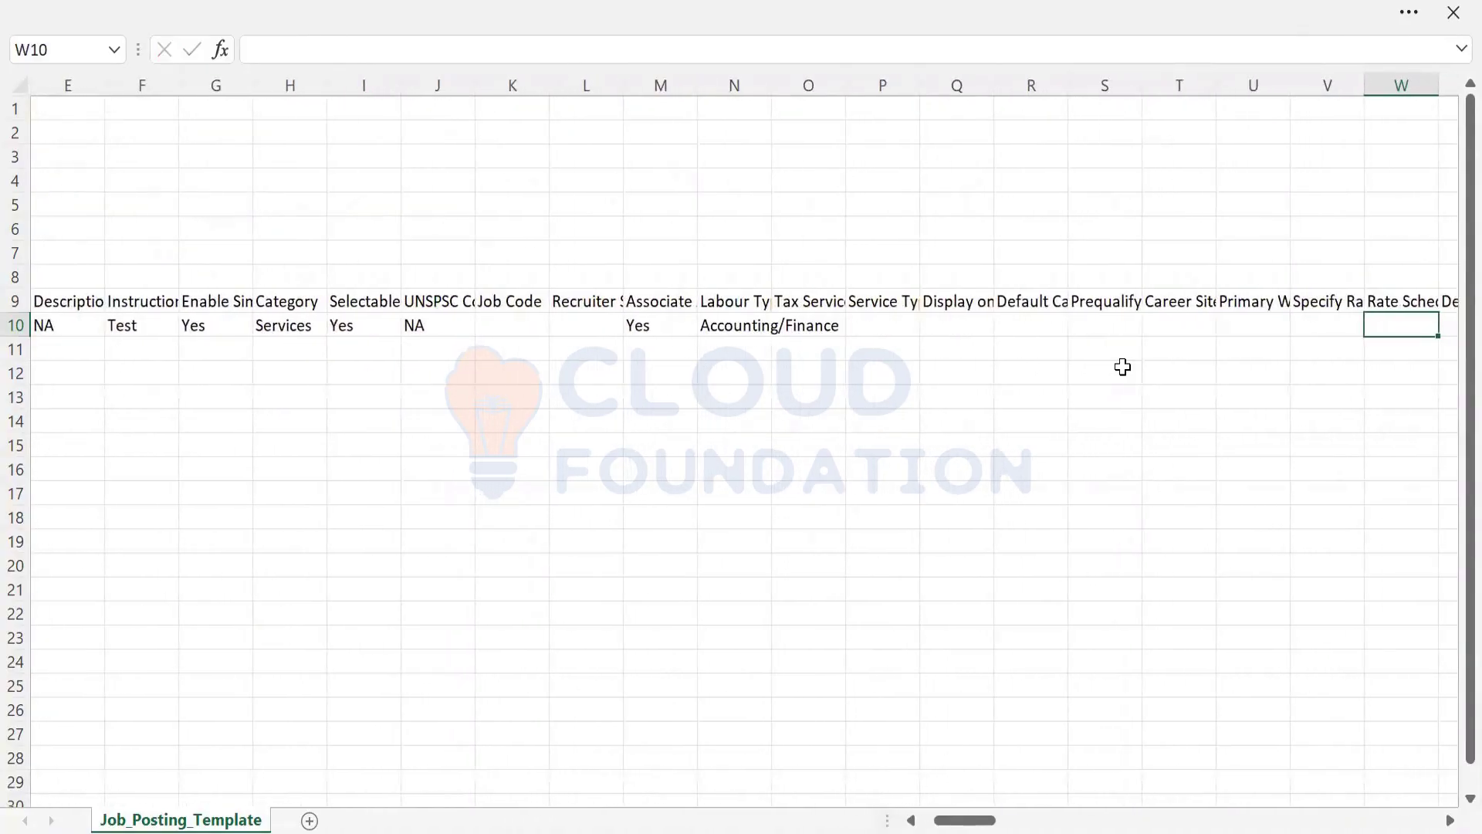
key("Tab")
key("Tab")
key("Tab")
key("Tab")
key("Tab")
key("Tab")
key("Tab")
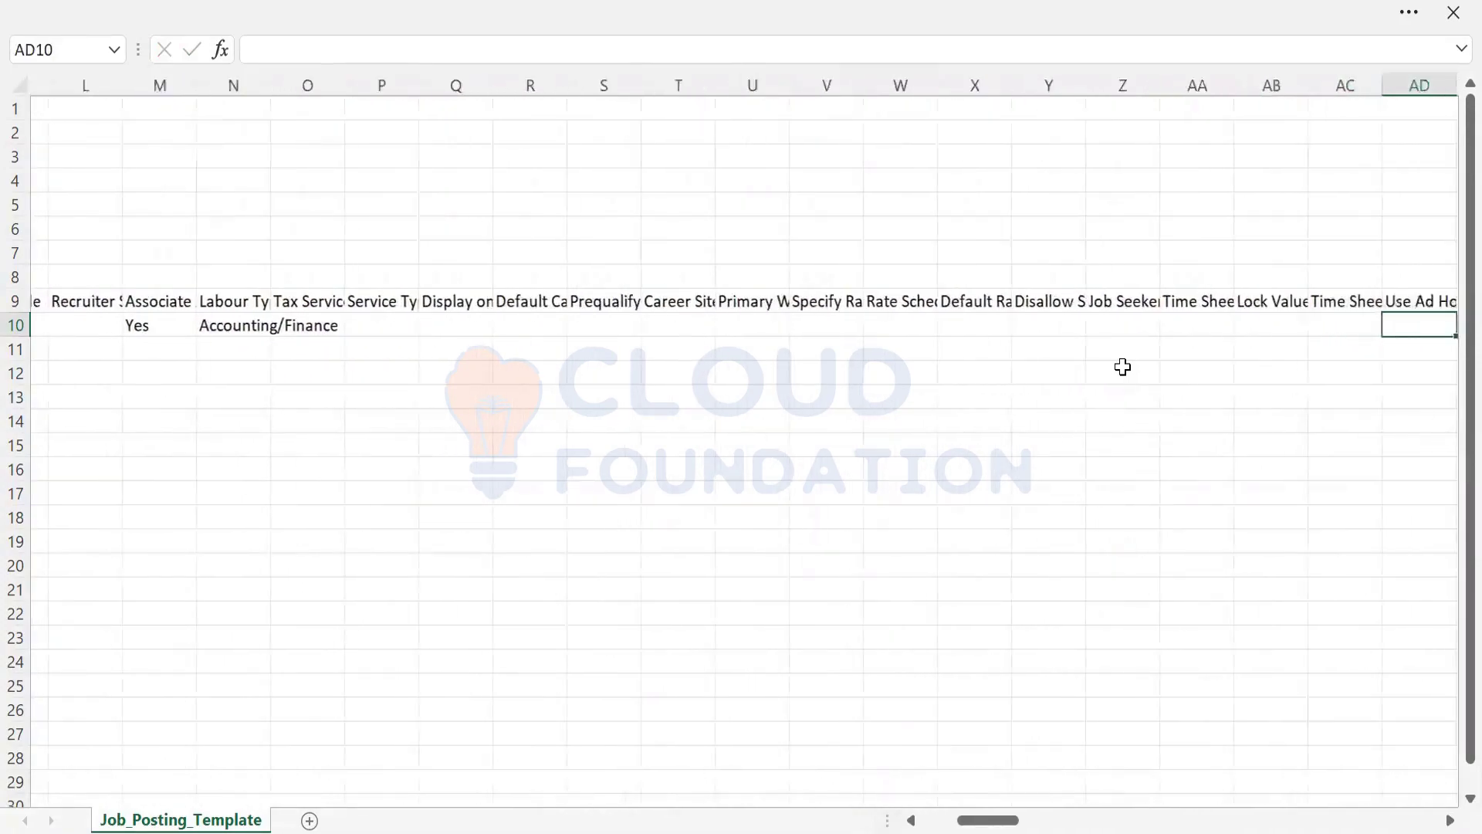
key("Tab")
key("Tab")
key("Tab")
key("Tab")
key("Tab")
key("Tab")
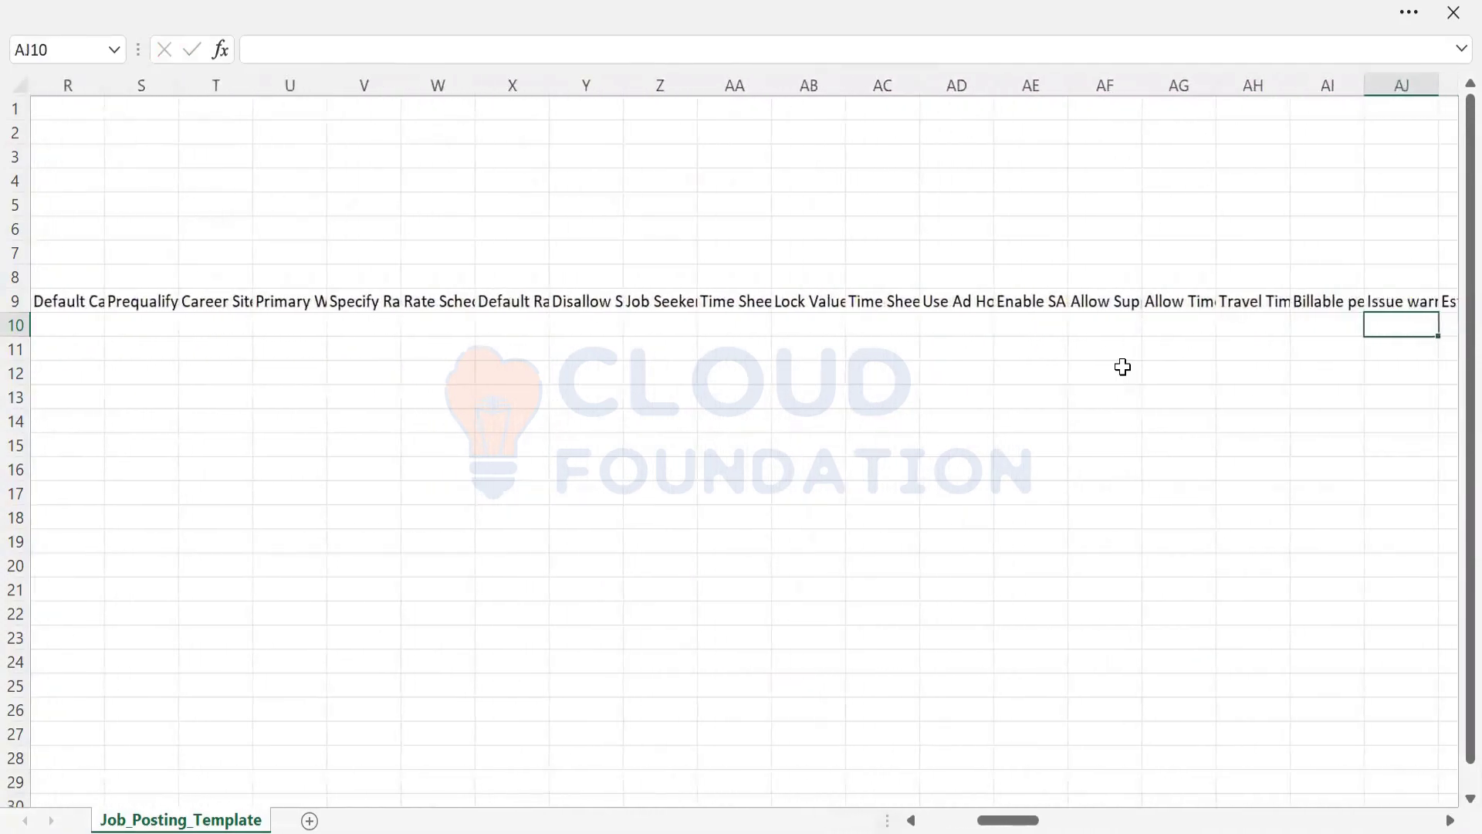
key("Tab")
key("Tab")
key("Tab")
key("Tab")
key("Tab")
key("Tab")
key("Tab")
key("Tab")
key("Tab")
key("Tab")
key("Tab")
key("Tab")
key("Tab")
key("Tab")
key("Tab")
key("Tab")
key("Tab")
key("Tab")
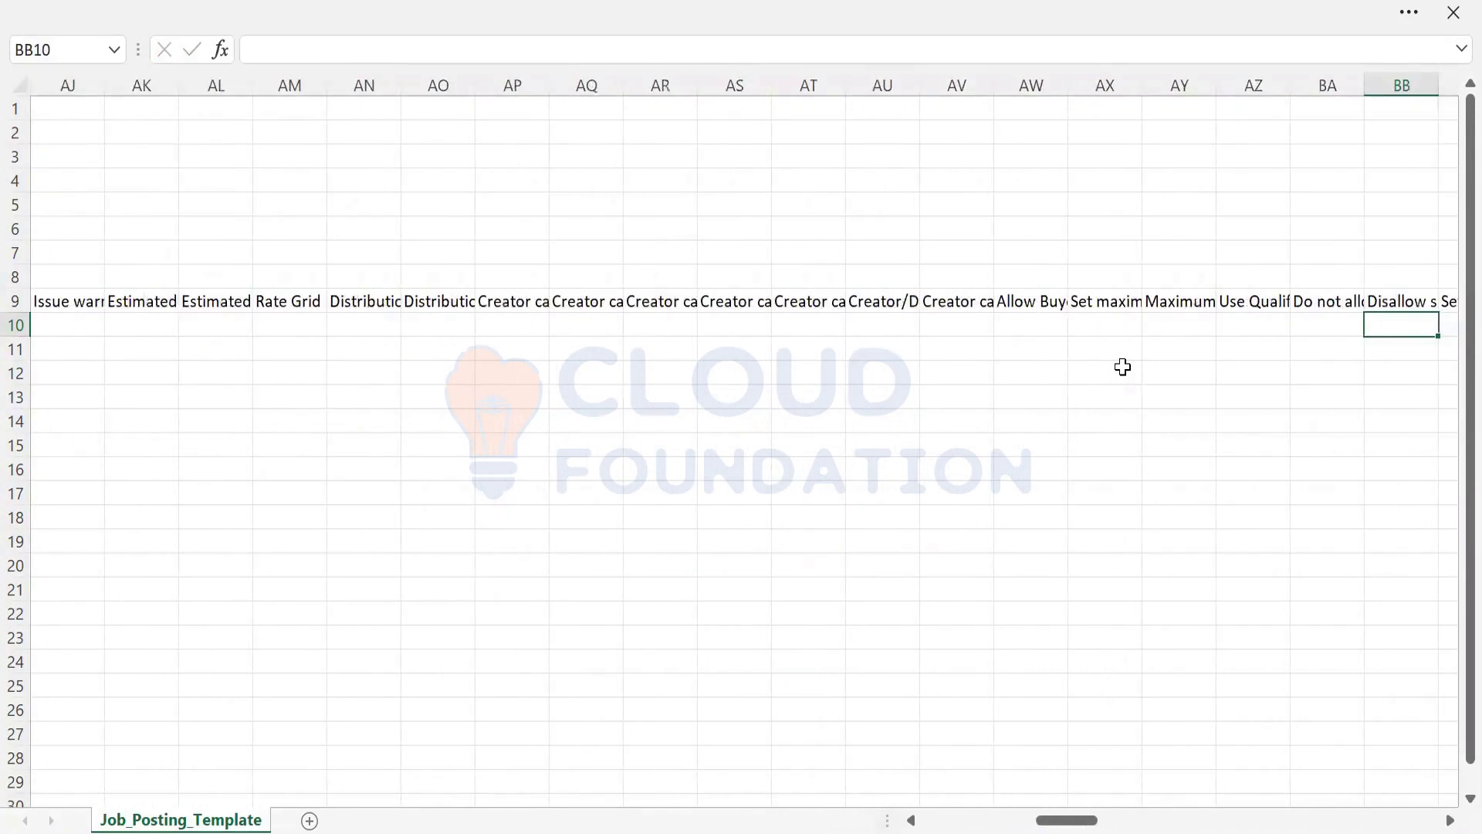
key("shift+Tab")
key("shift+Tab")
key("shift+Tab")
key("shift+Tab")
key("shift+Tab")
key("shift+Tab")
key("shift+Tab")
key("shift+Tab")
key("shift+Tab")
key("shift+Tab")
key("shift+Tab")
key("shift+Tab")
key("shift+Tab")
key("shift+Tab")
key("shift+Tab")
key("shift+Tab")
key("shift+Tab")
key("shift+Tab")
key("shift+Tab")
key("shift+Tab")
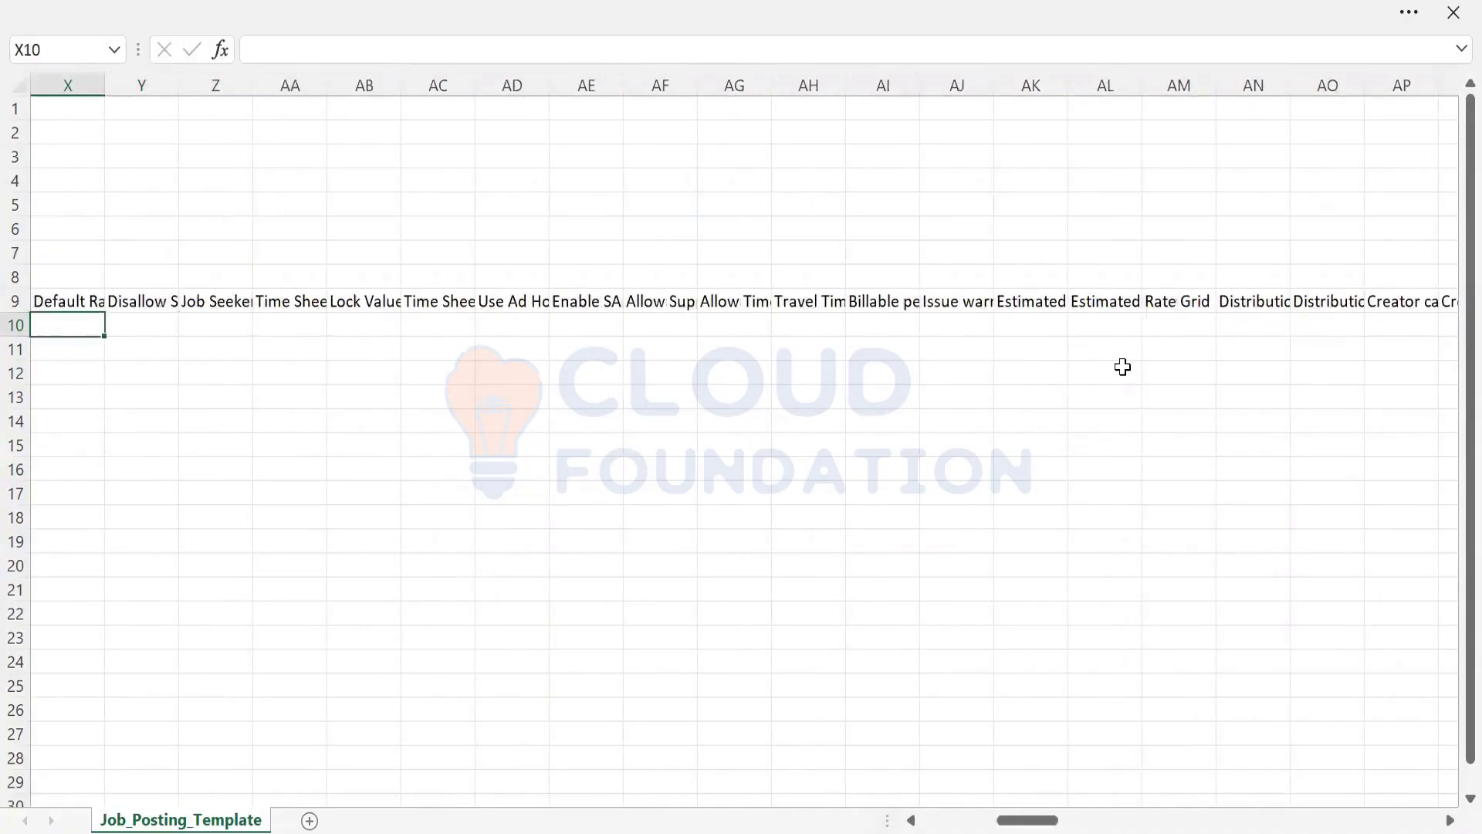
key("shift+Tab")
key("shift+Tab")
key("shift+Tab")
key("shift+Tab")
key("shift+Tab")
key("shift+Tab")
key("shift+Tab")
key("shift+Tab")
key("shift+Tab")
key("shift+Tab")
key("shift+Tab")
key("shift+Tab")
key("shift+Tab")
key("shift+Tab")
key("shift+Tab")
key("shift+Tab")
key("shift+Tab")
key("shift+Tab")
key("Tab")
key("Tab")
key("Tab")
key("Tab")
key("Tab")
key("Tab")
key("Tab")
key("Tab")
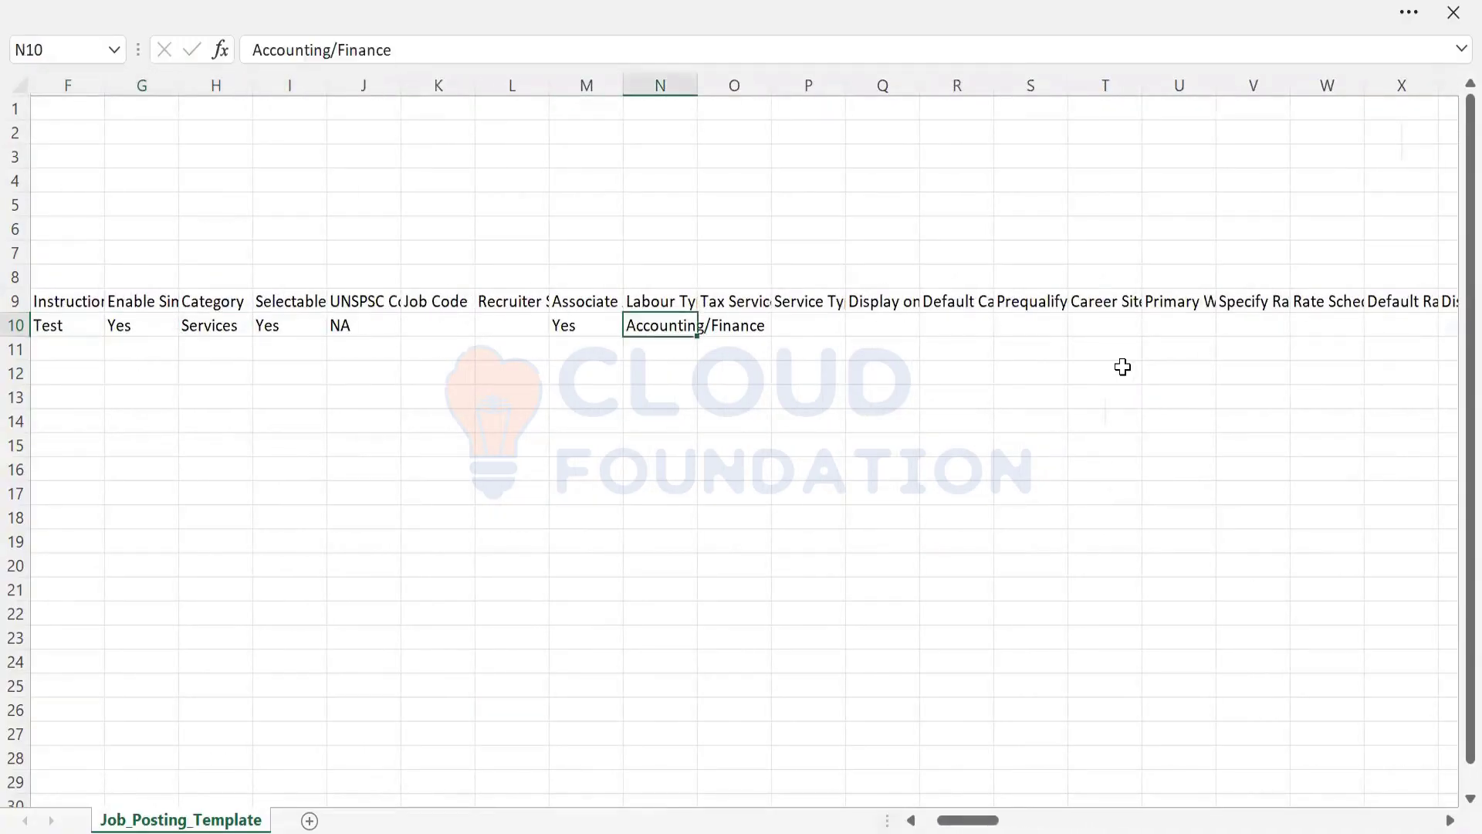
Skip Tax Service Type, check Service Type against the Fieldglass form, and enter Temp for it in row 10
key("Tab")
key("Tab")
key("Up")
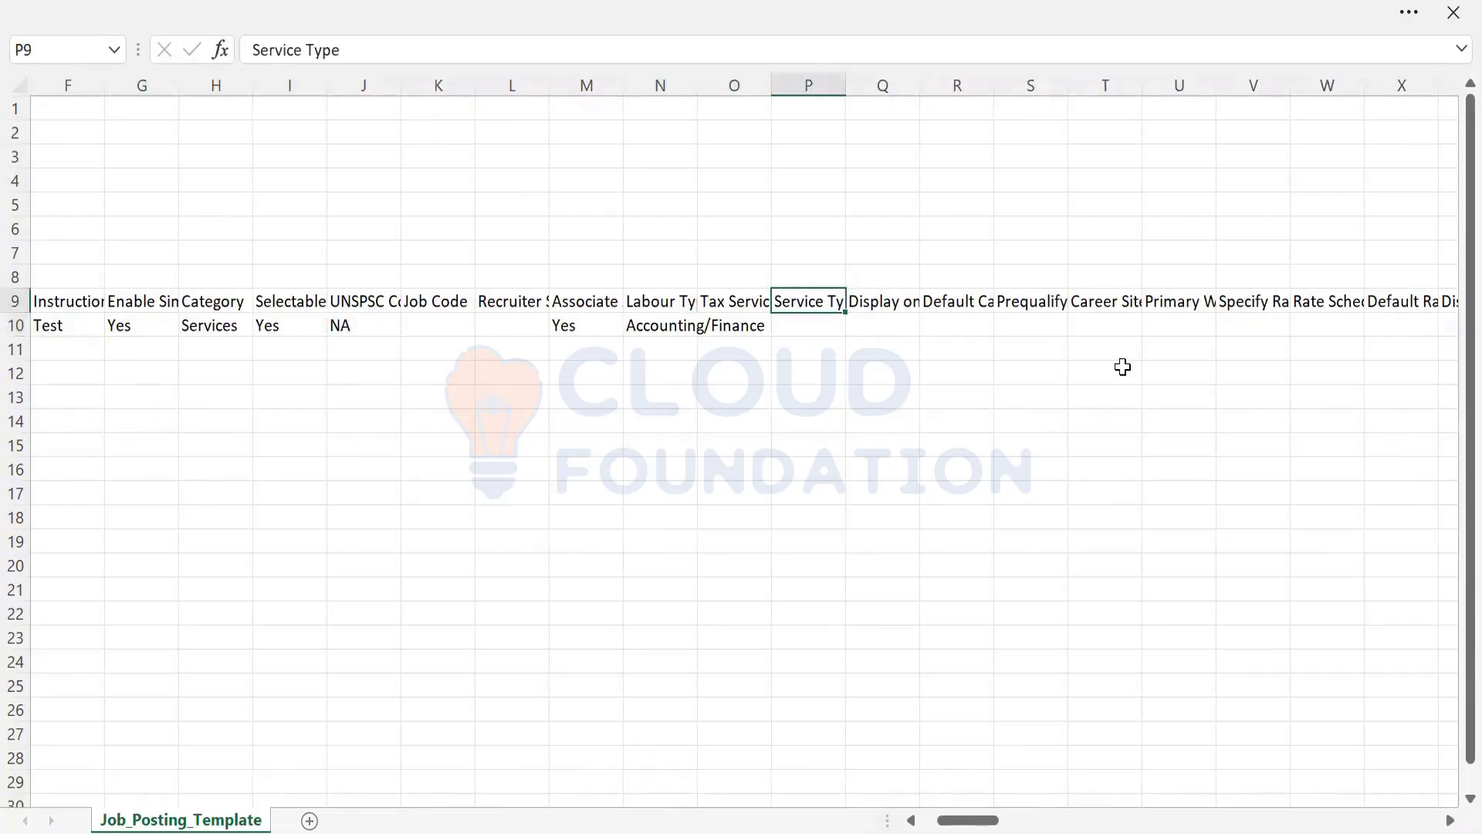
key("alt+Tab")
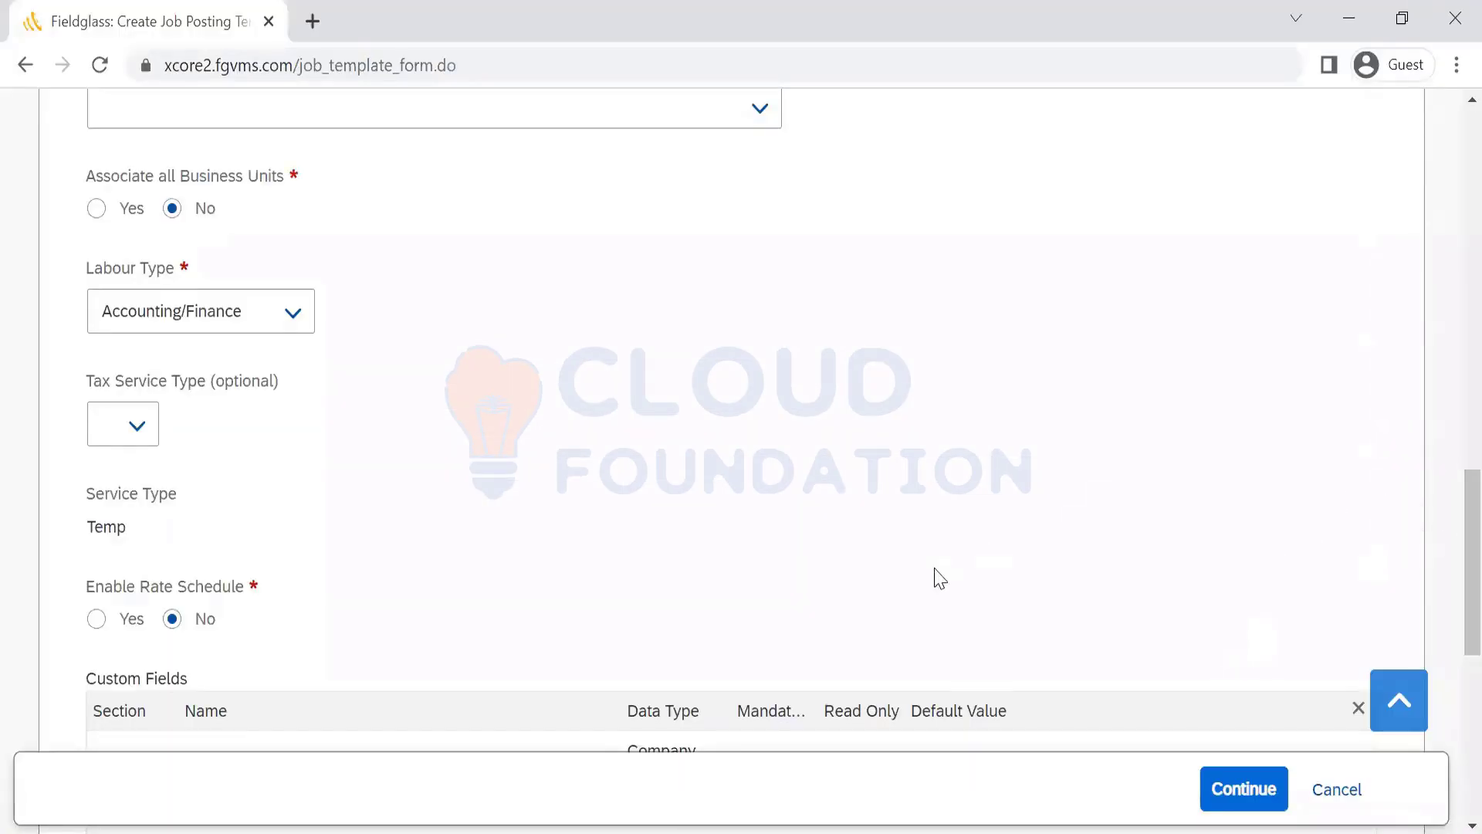
key("alt+Tab")
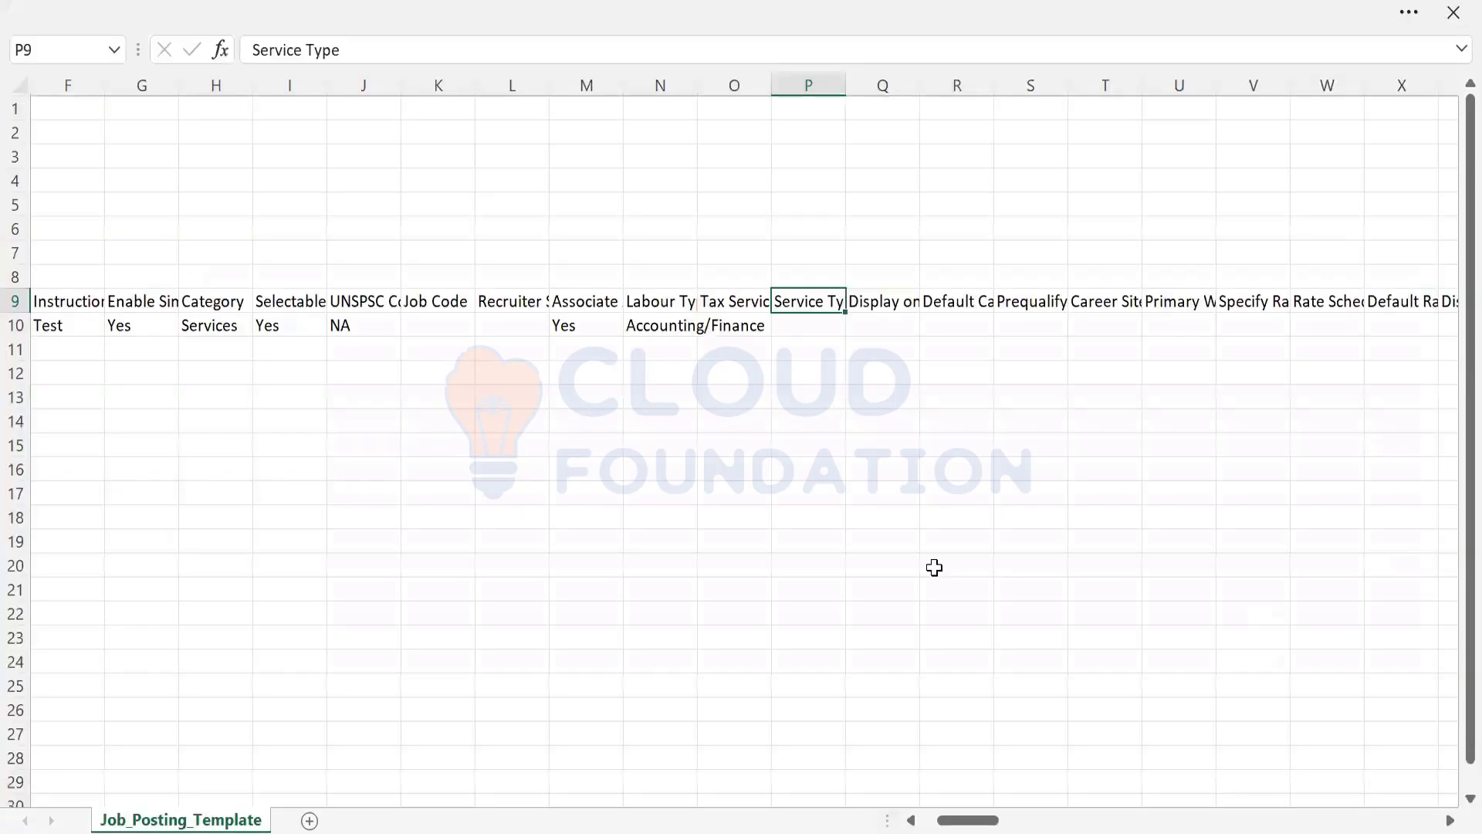
left_click(804, 328)
type("Temp")
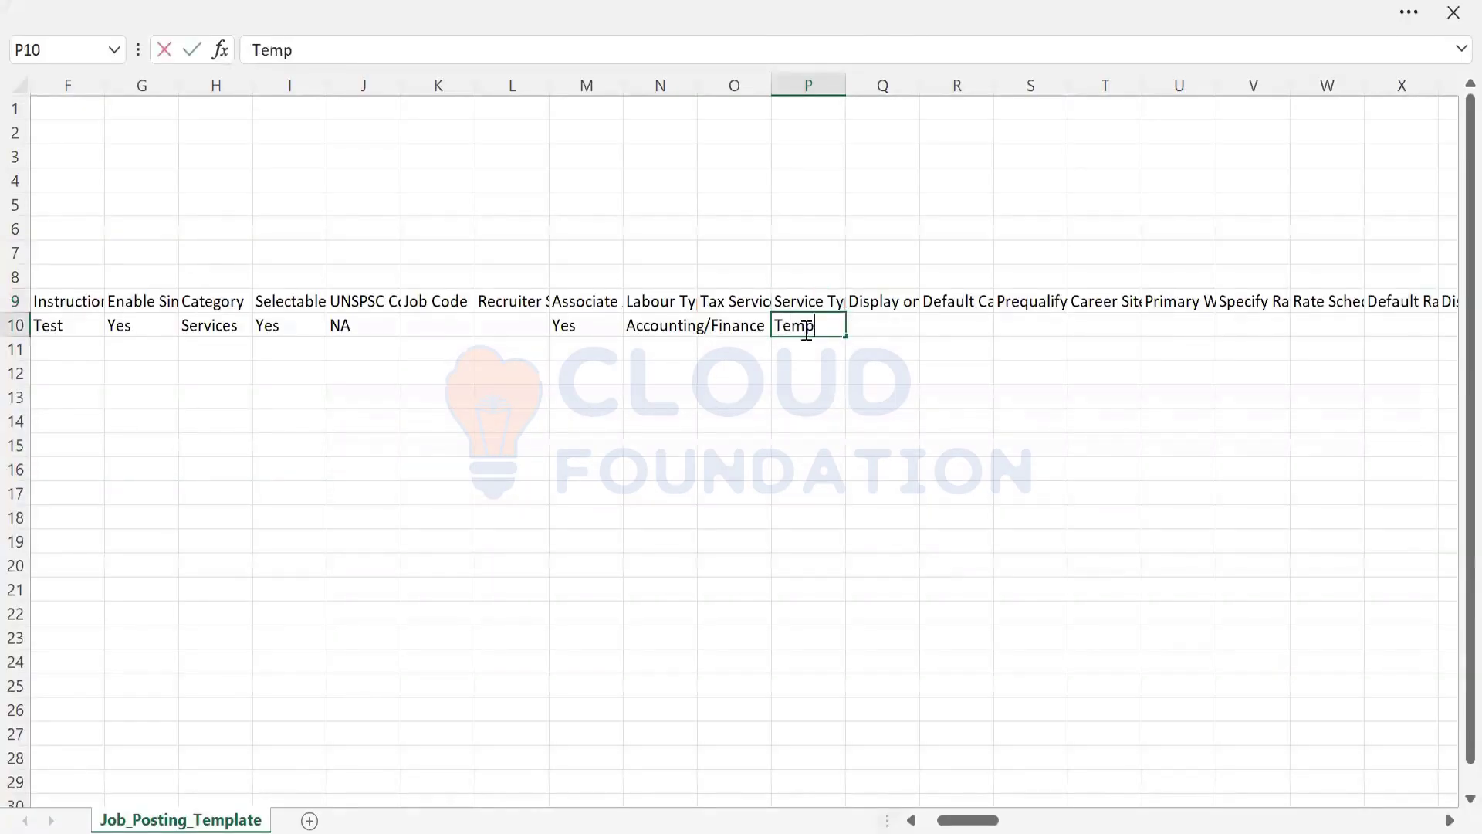
key("Tab")
View the full headers of the two columns following Service Type, leaving their row 10 cells empty
key("Up")
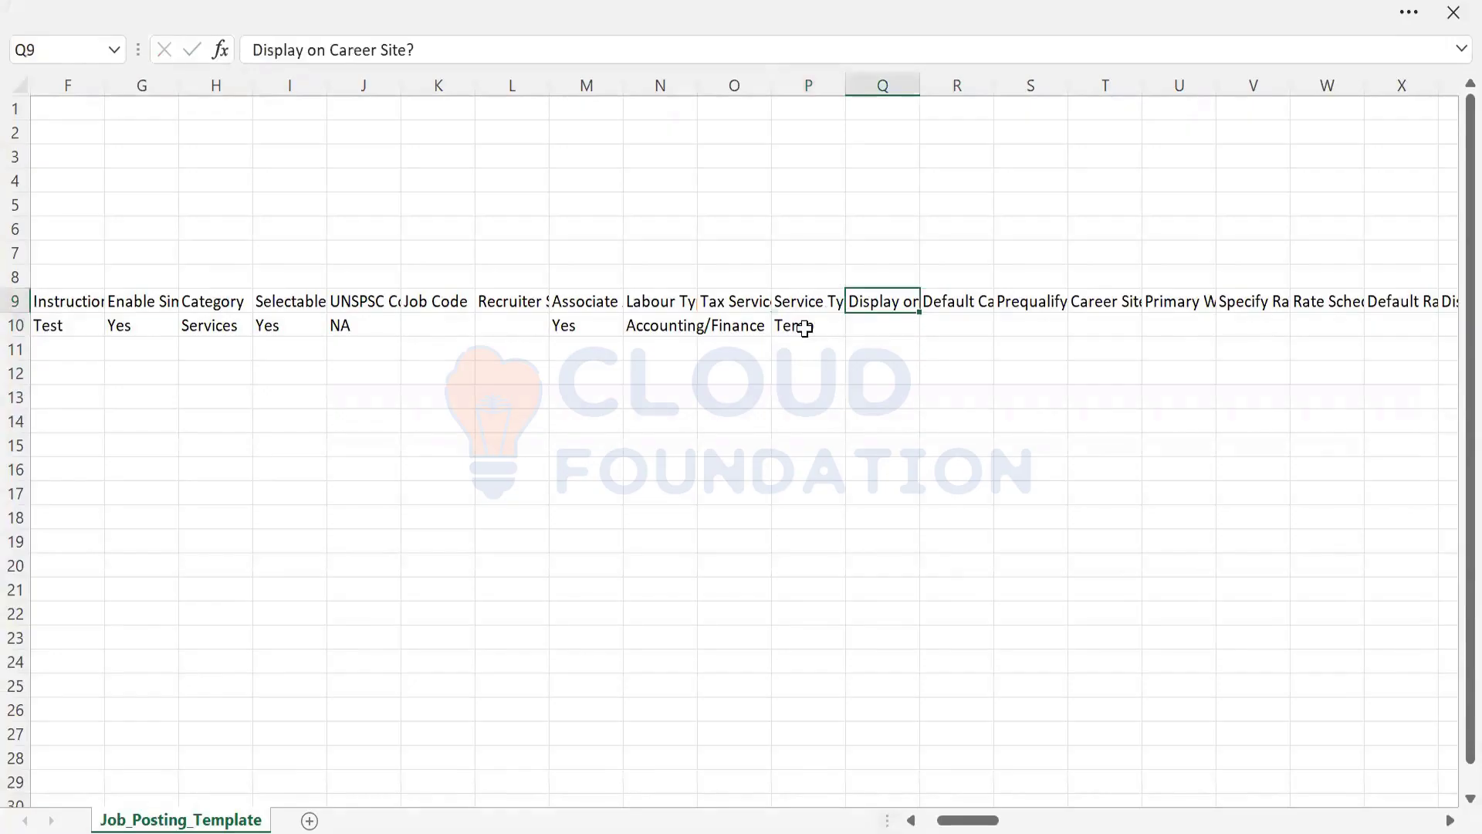
key("Down")
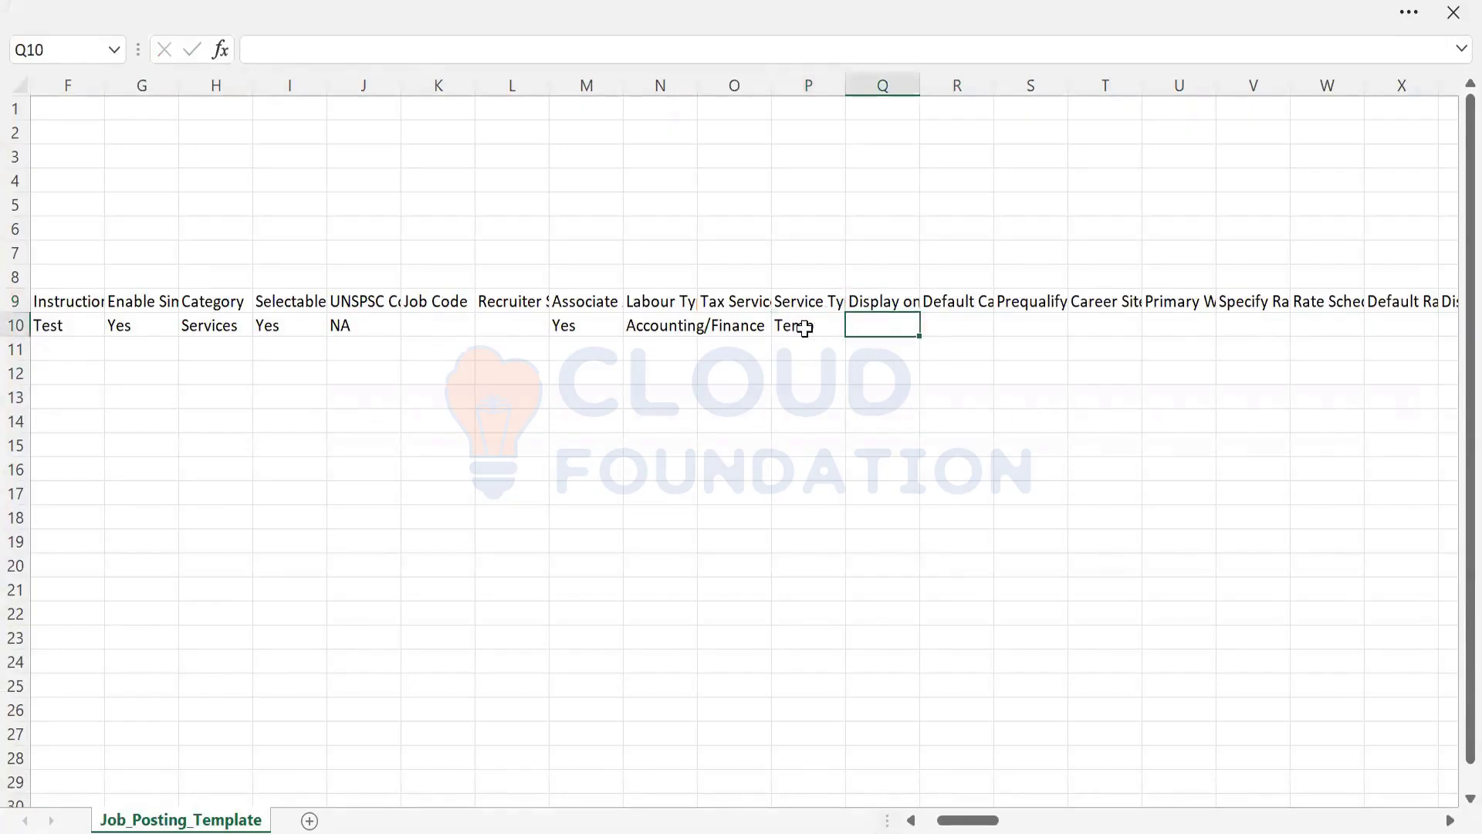
key("Right")
key("Up")
key("Down")
Switch to Fieldglass, continue to the Job Posting Template stage, and review its fields down to Selected Worker Pay Types
key("alt+Tab")
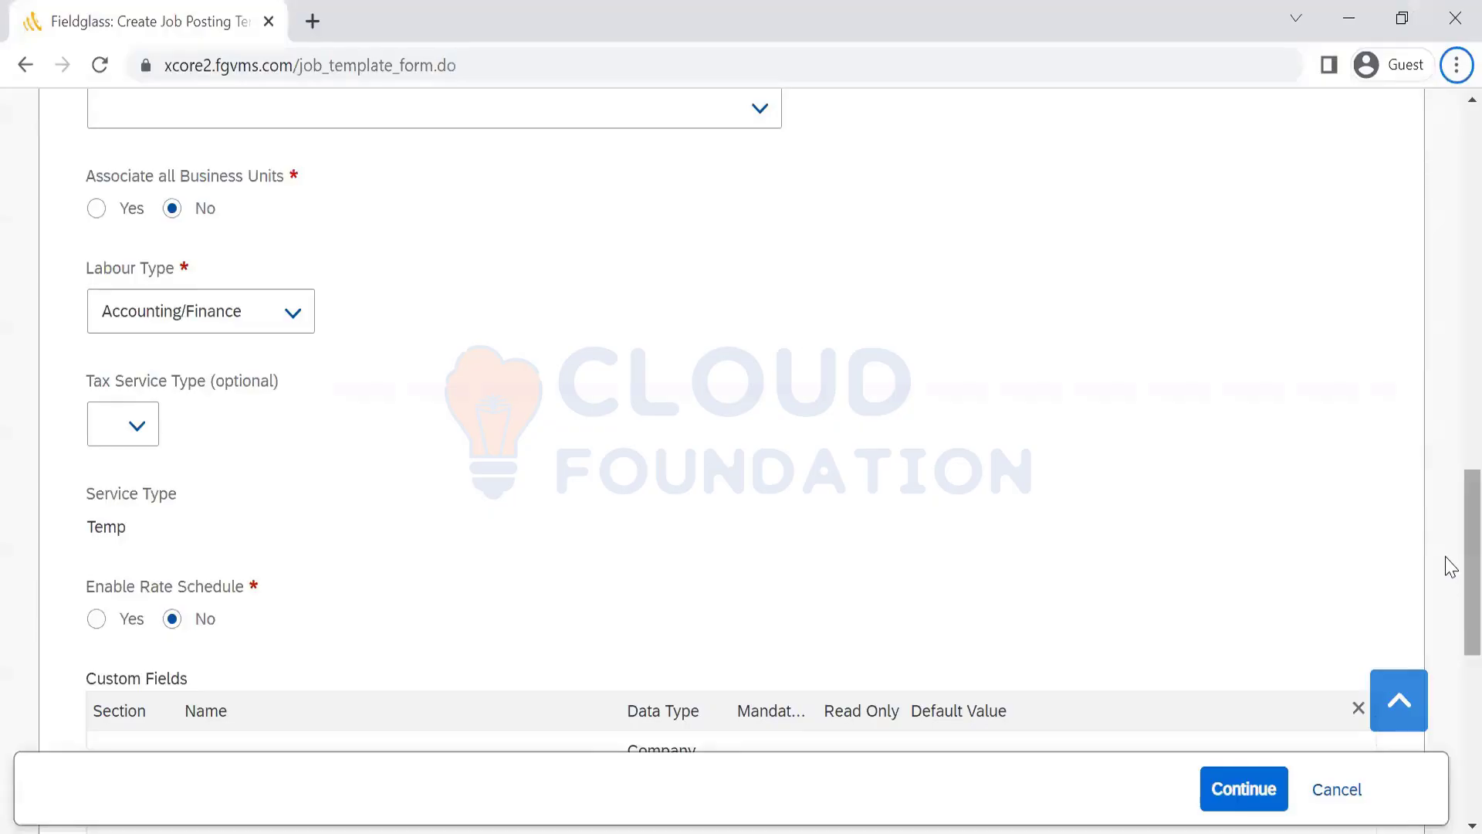
left_click_drag(1450, 566, 1450, 727)
left_click(1237, 560)
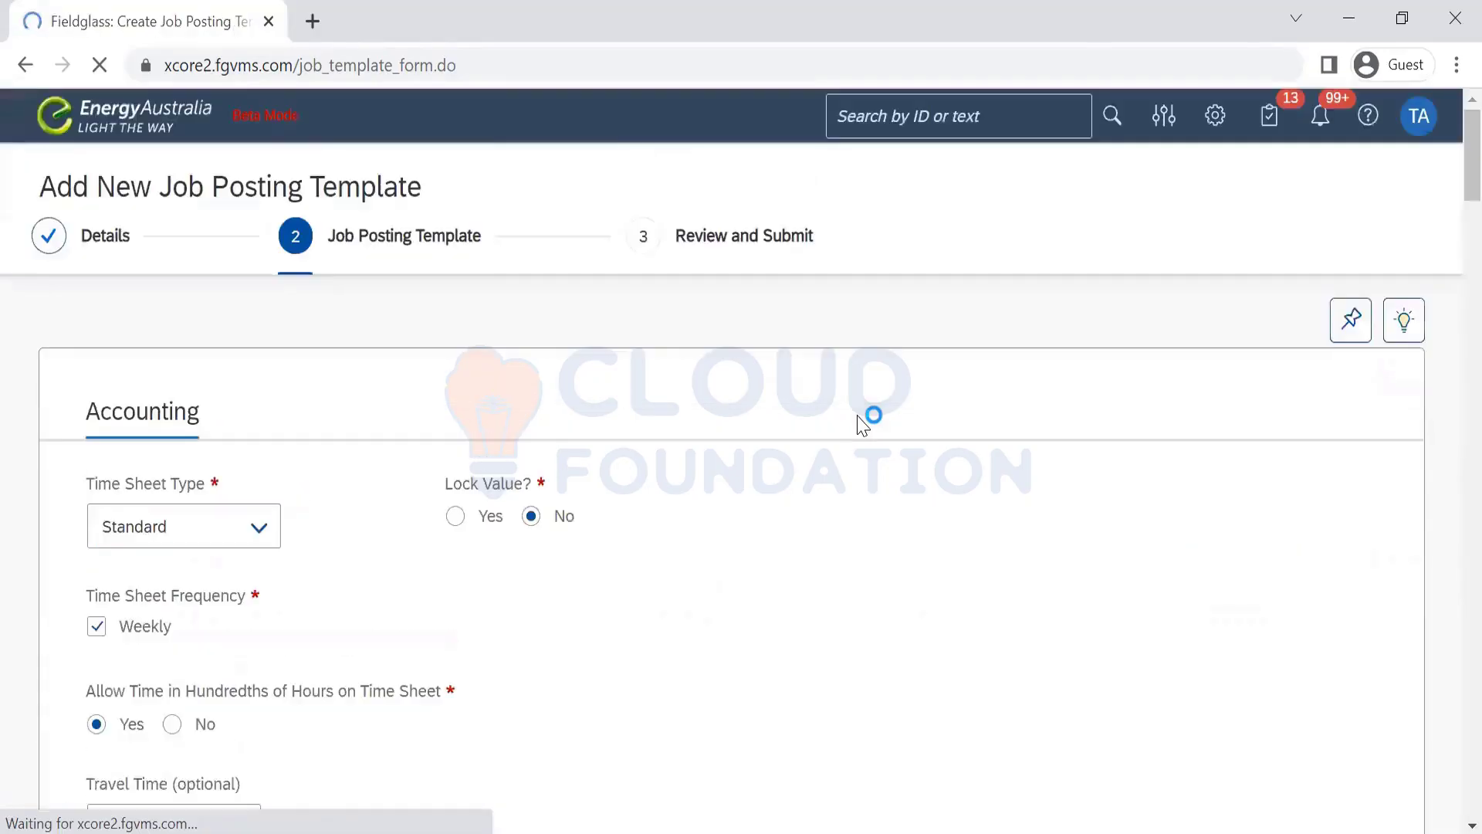
scroll(1448, 178, "down", 7)
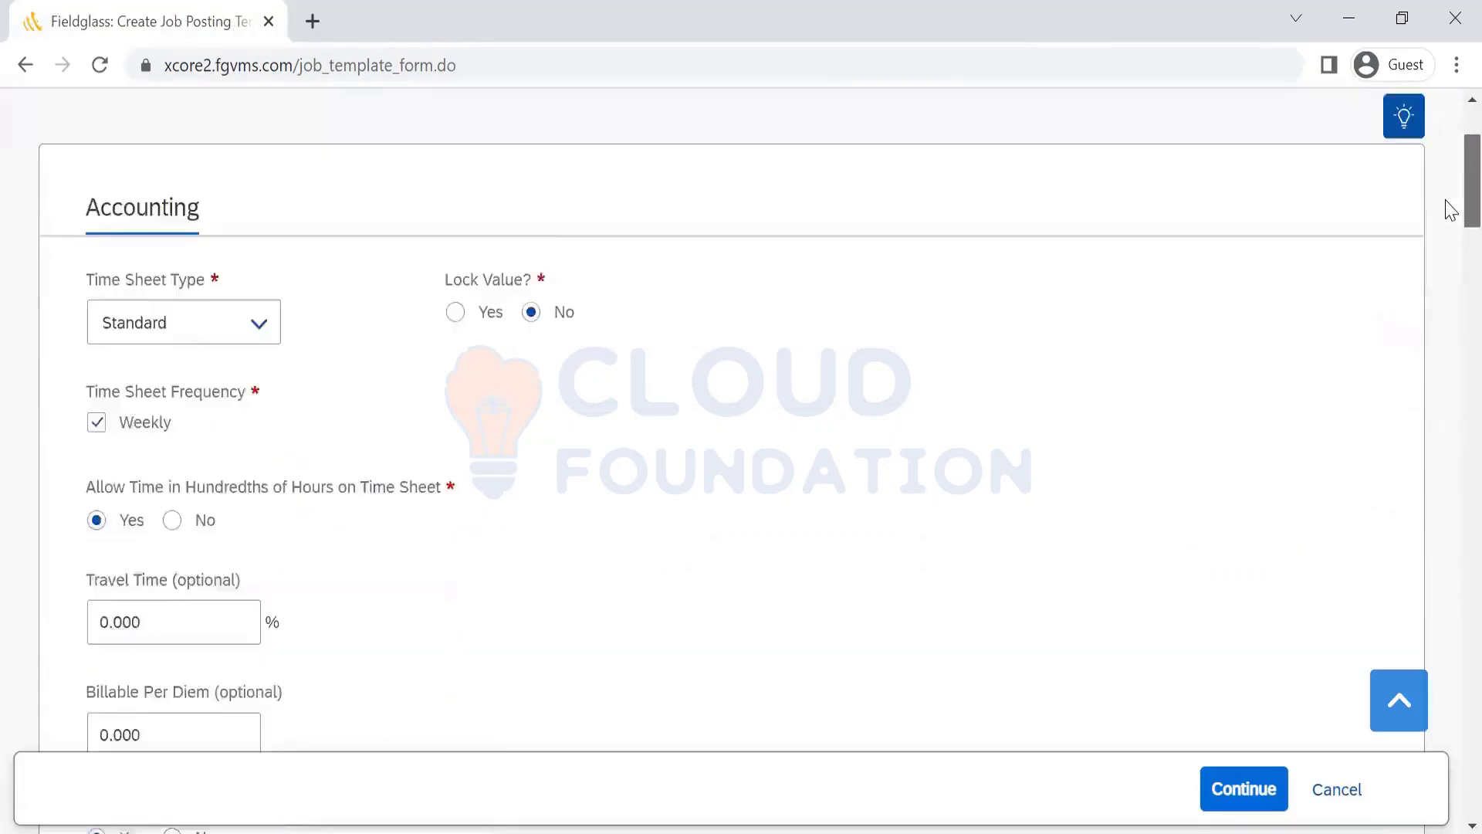
scroll(1450, 252, "down", 6)
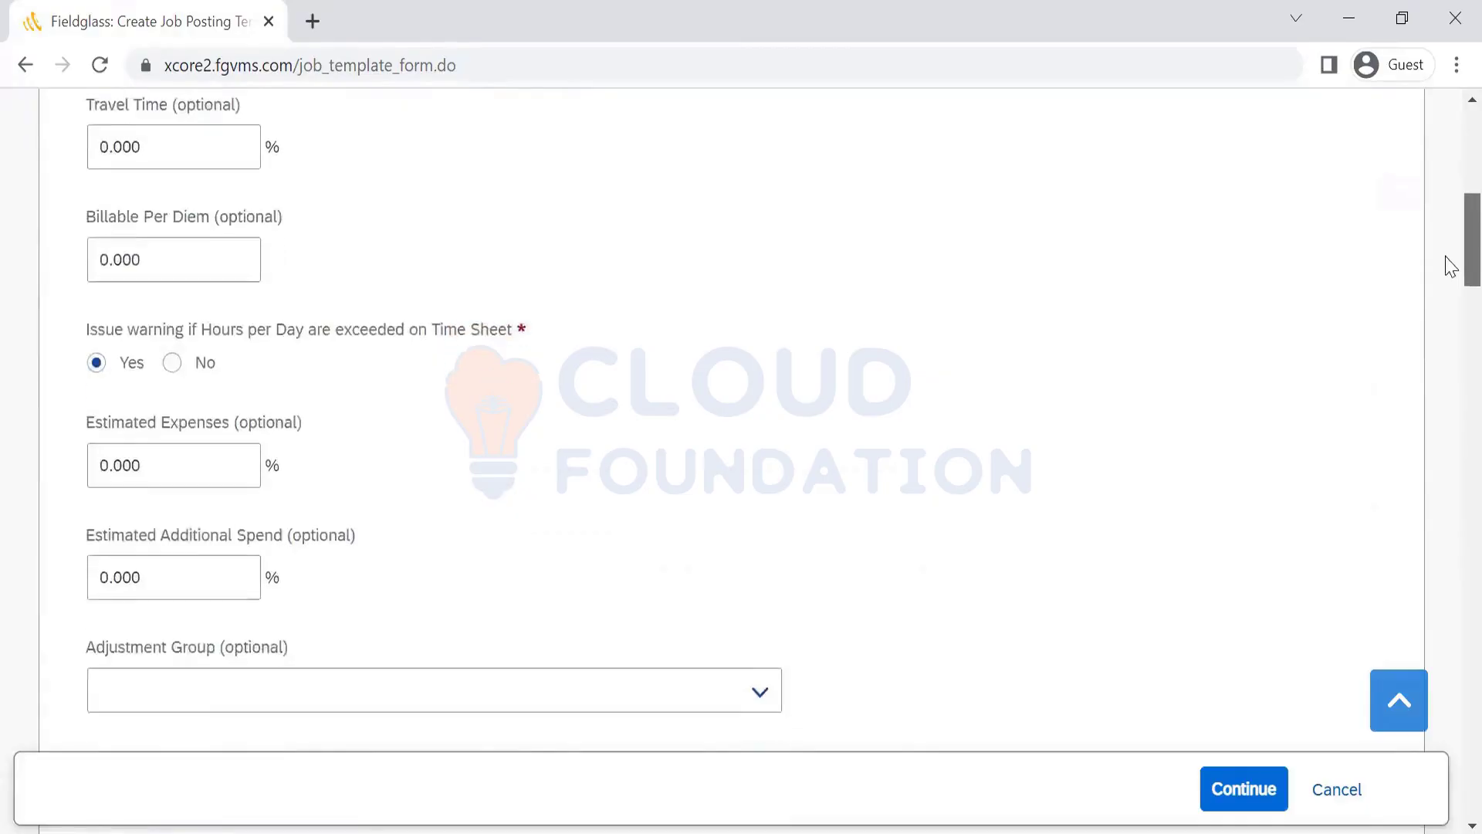
scroll(1451, 313, "down", 2)
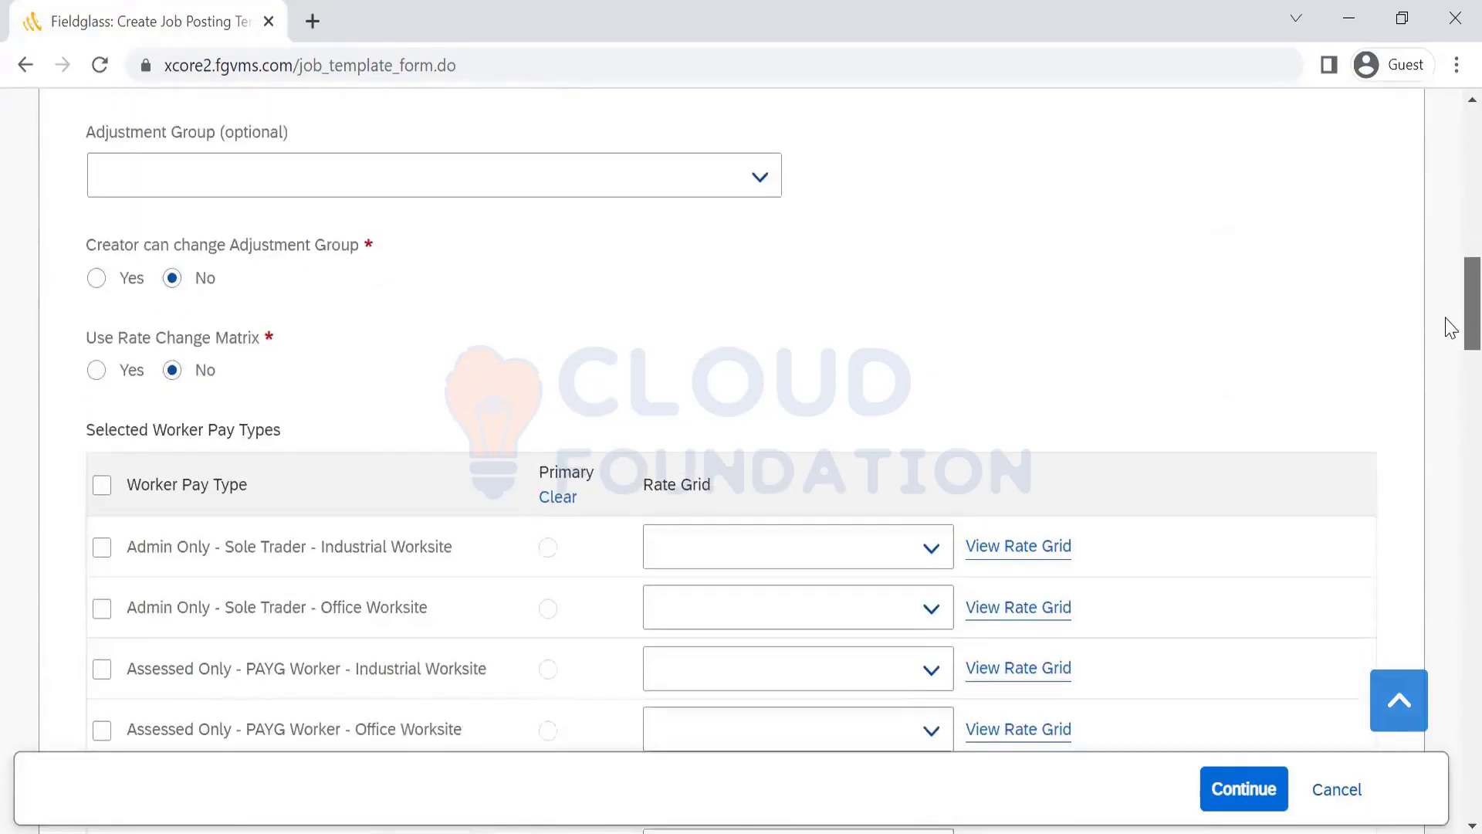
Return to the Excel workbook and read the full headers from Display on Career Site? through Primary Worker Pay Type
key("alt+Tab")
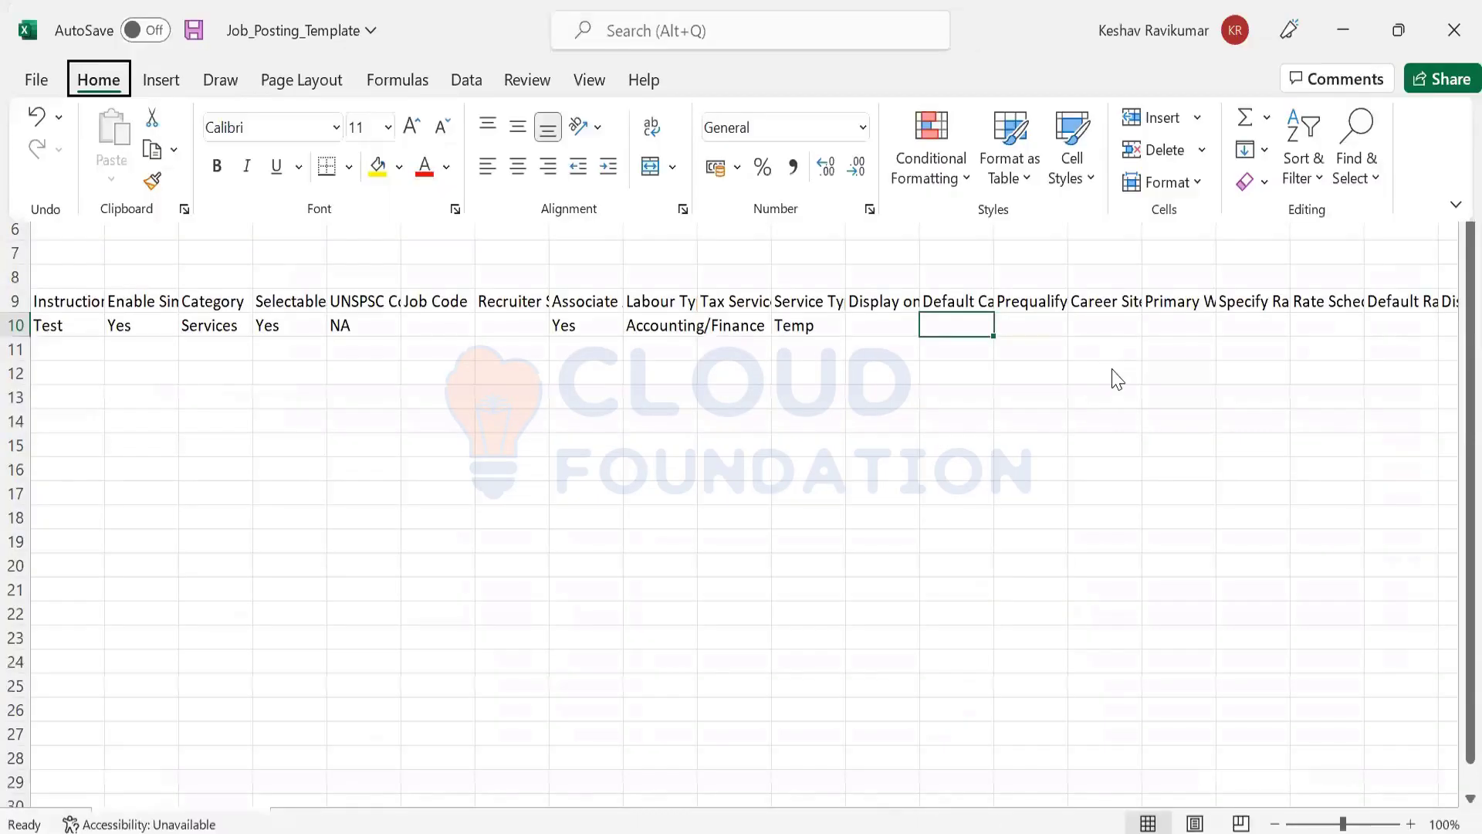
key("Left")
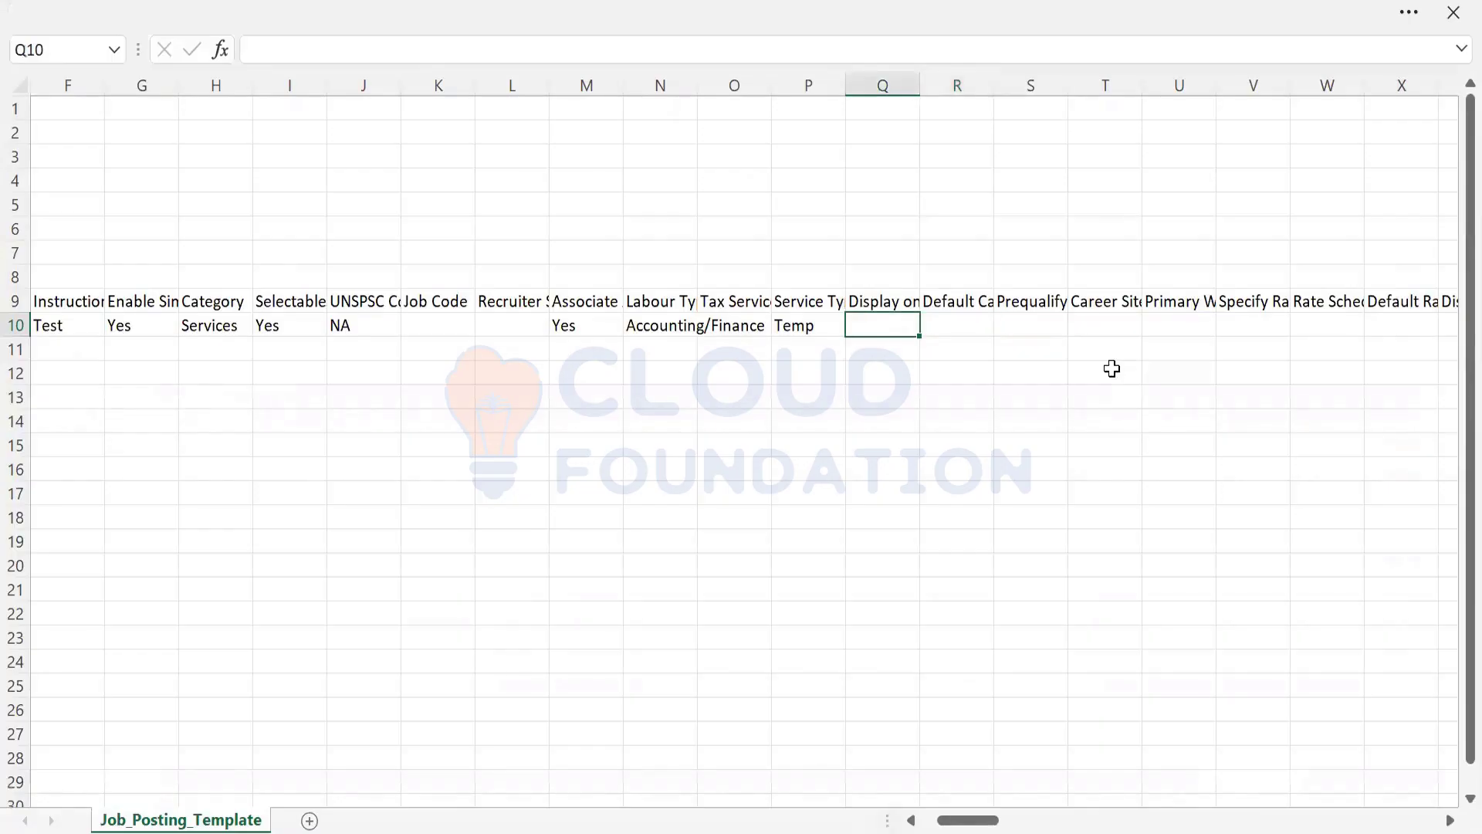
key("Up")
key("Down")
key("Right")
key("Up")
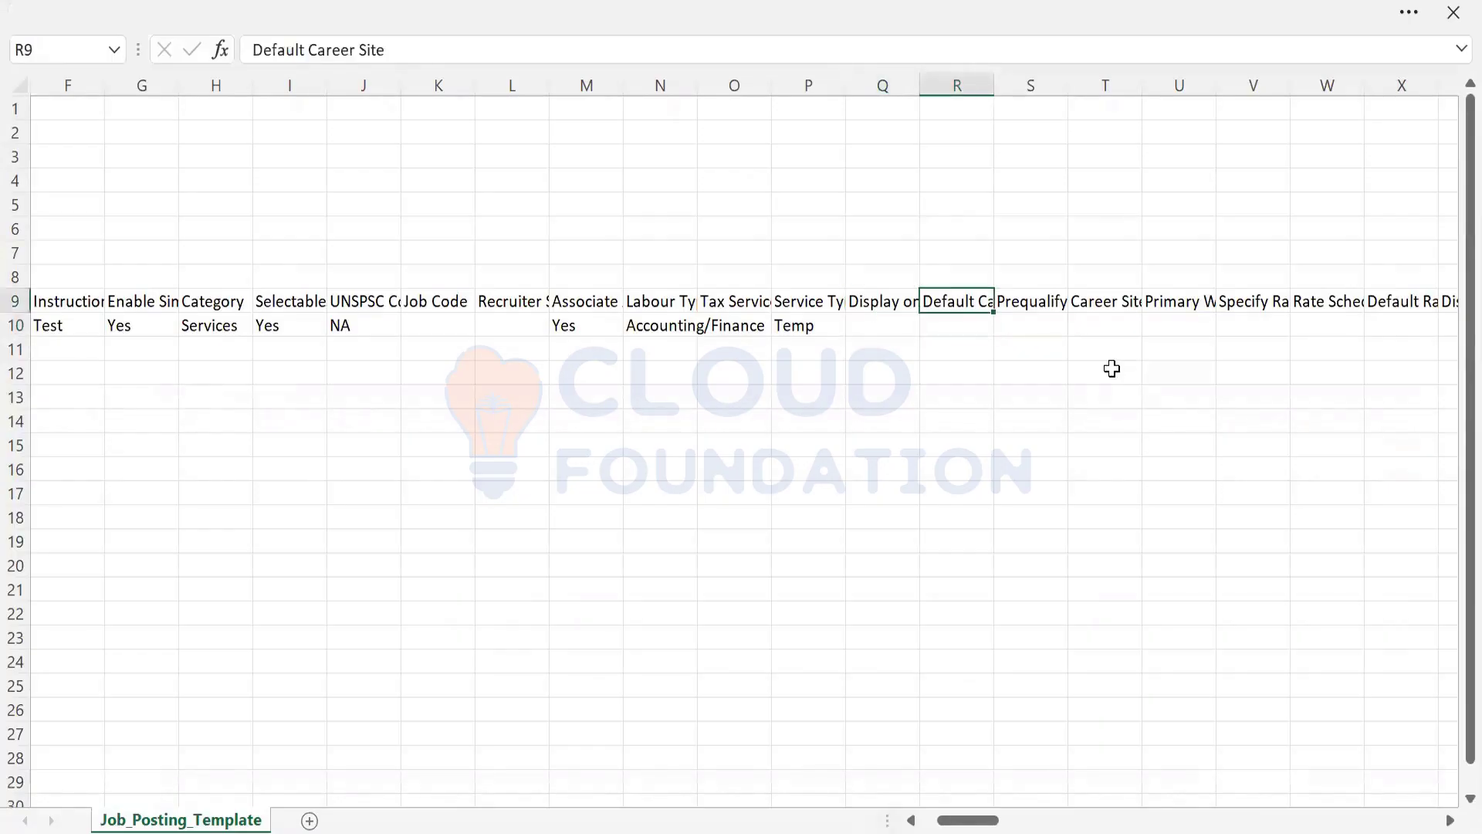
key("Right")
key("Right")
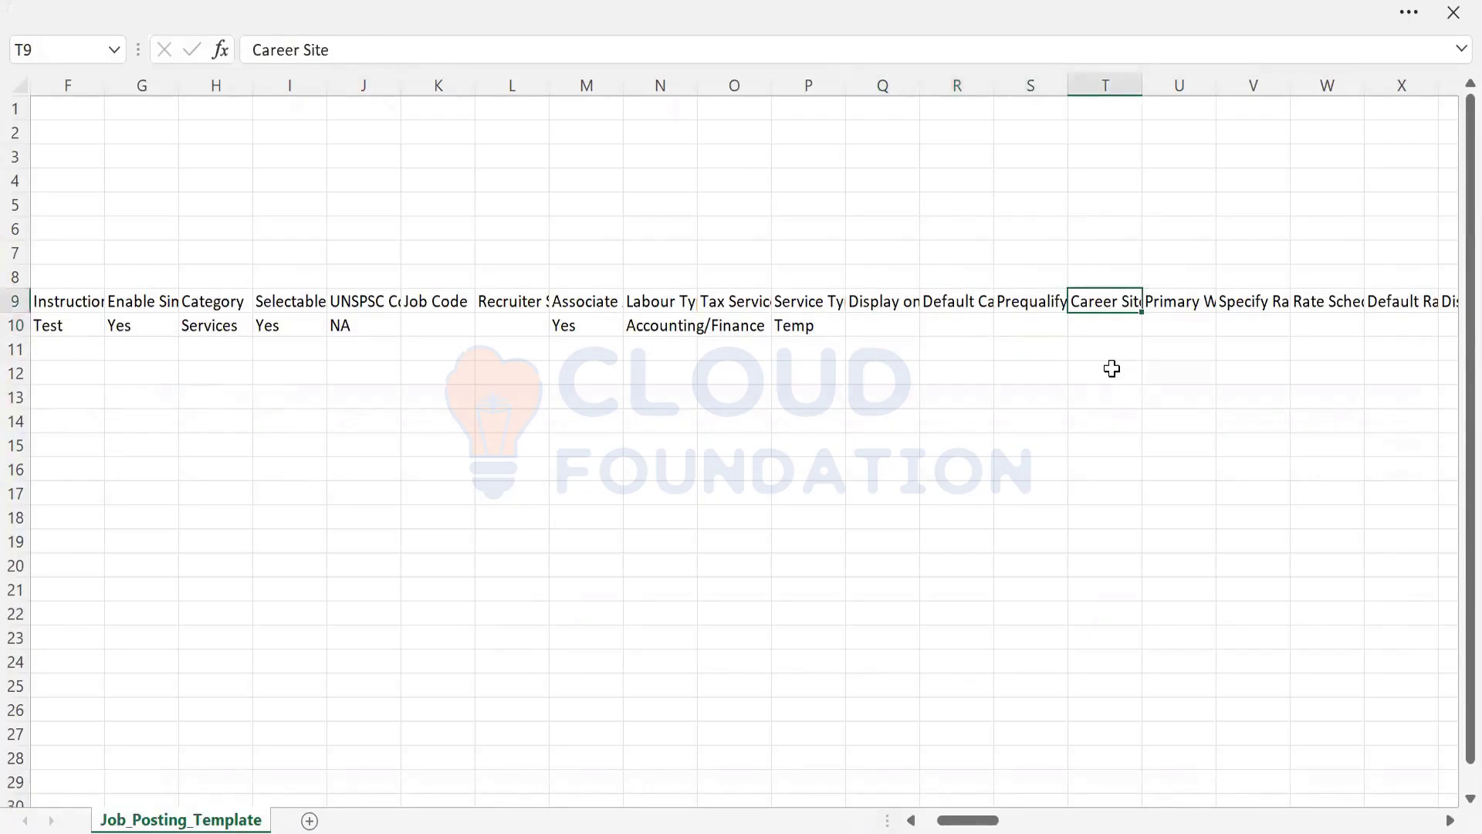
key("Right")
key("Left")
key("Right")
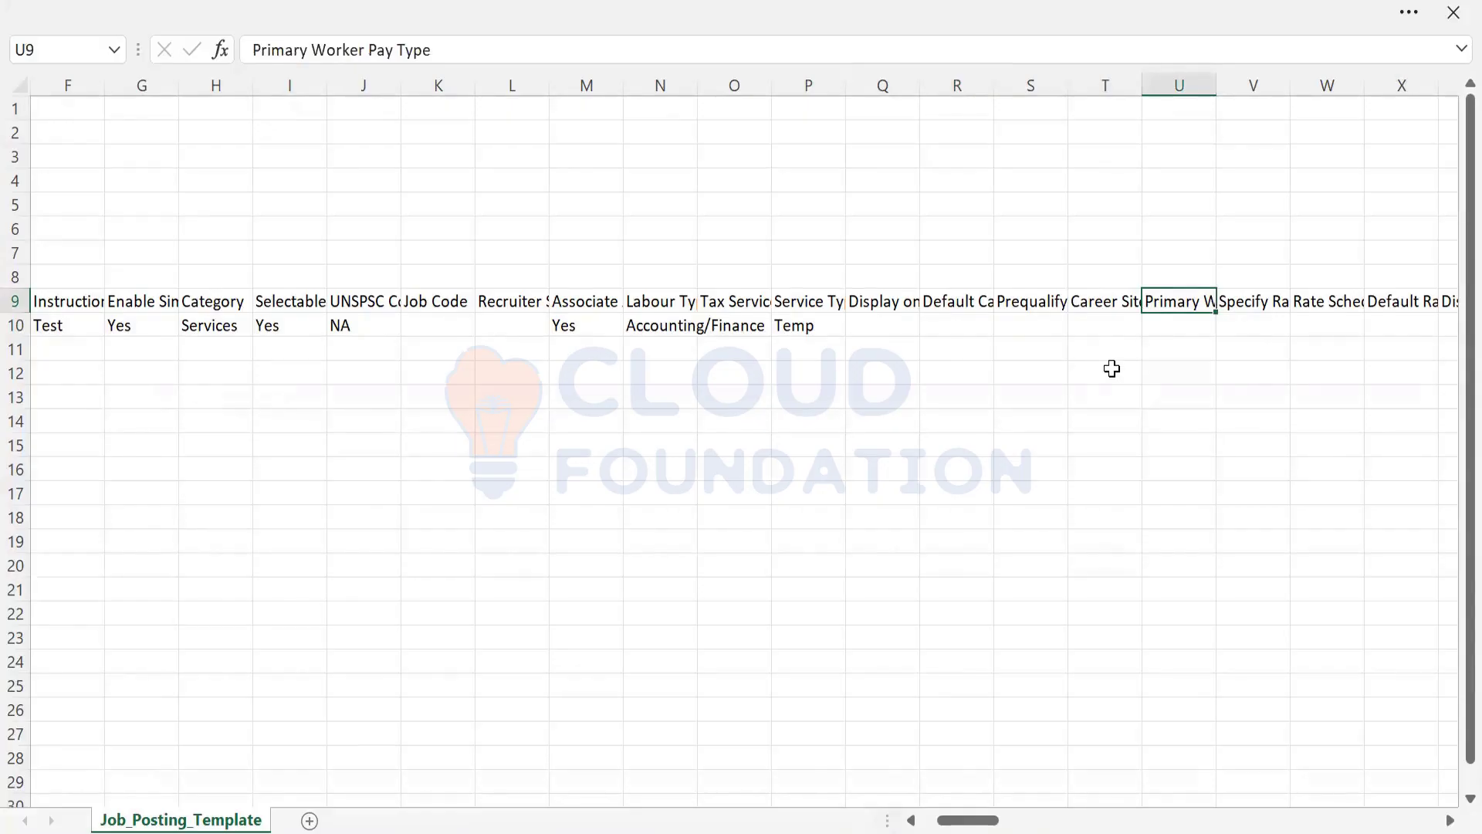
Switch to Fieldglass and look through the worker pay types, rates and distribution settings of the template form
key("alt+Tab")
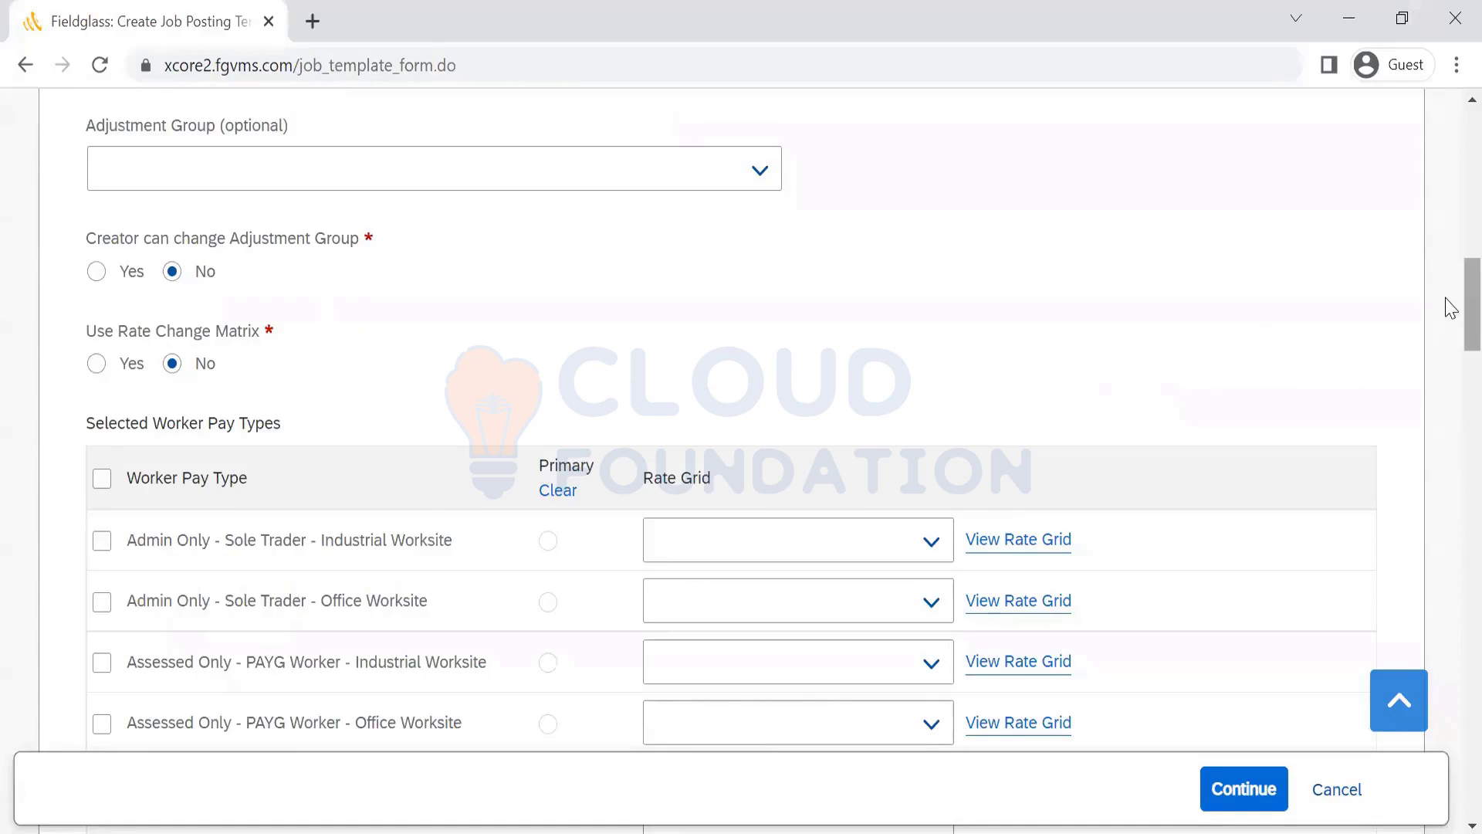
left_click_drag(1451, 307, 1451, 490)
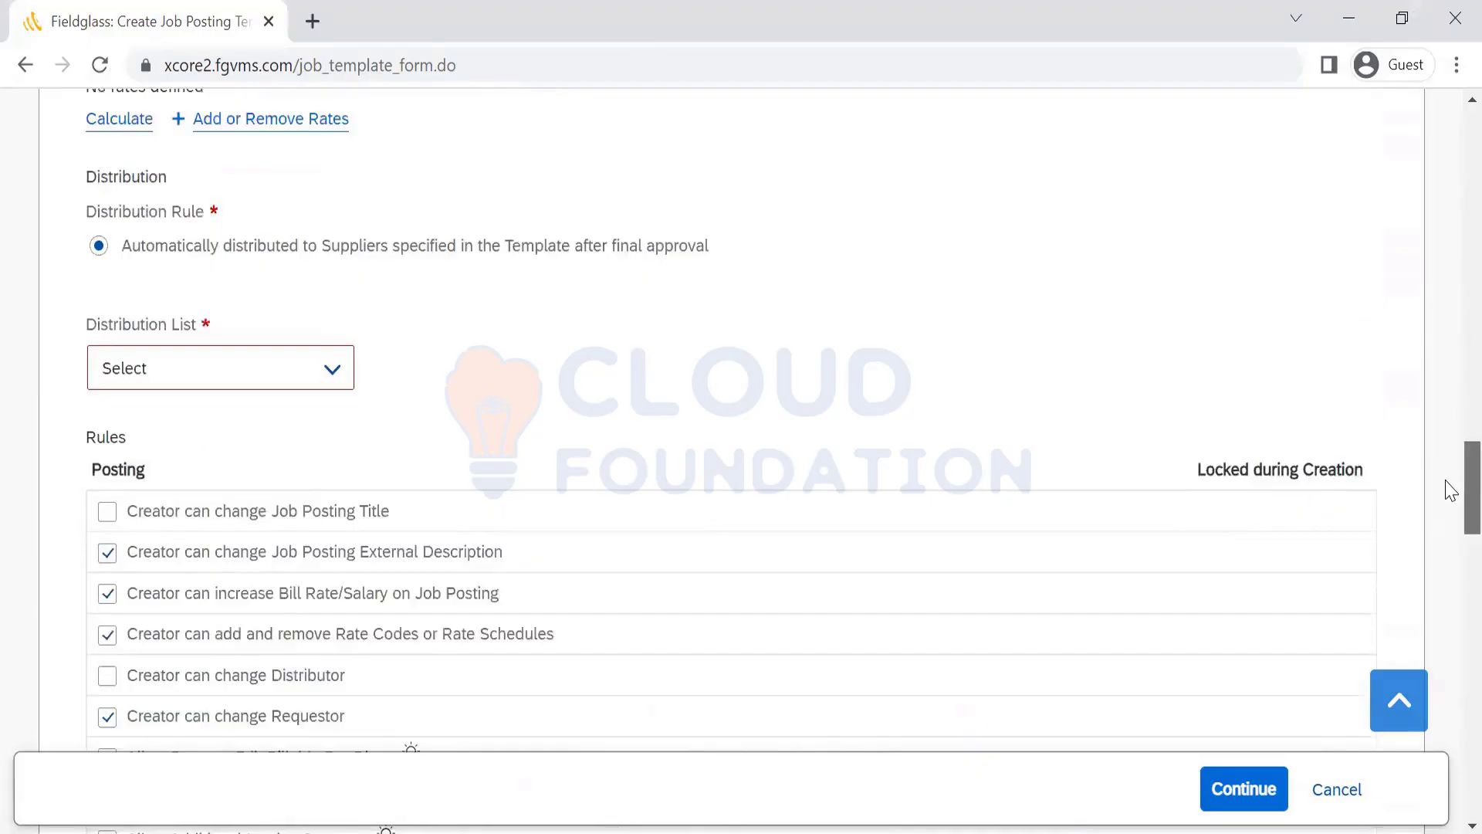
Switch to the Job_Posting_Template worksheet in Excel and examine the row 9 field headers from Primary Worker Pay Type through the final column
left_click_drag(1450, 585, 1450, 425)
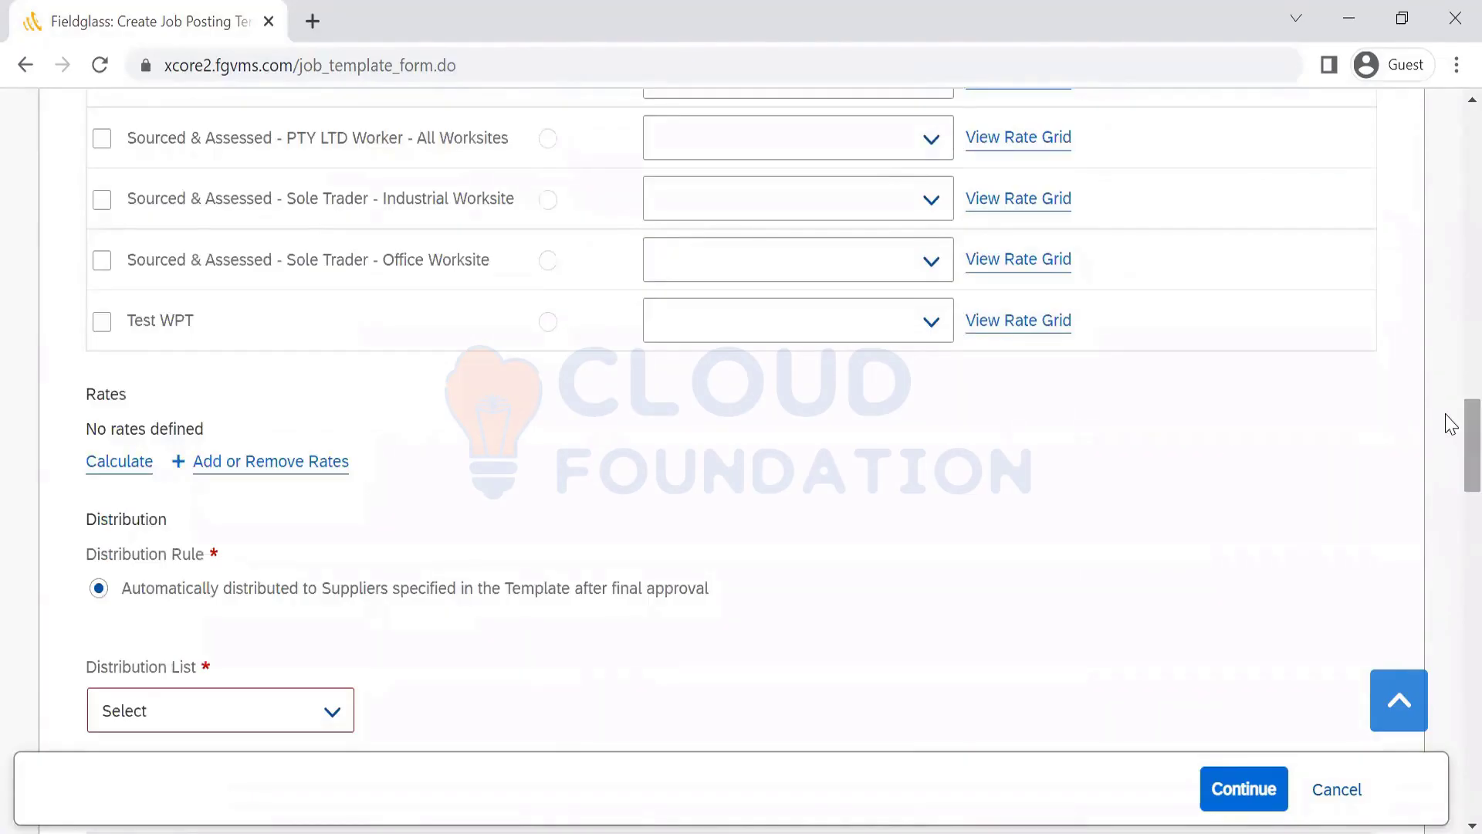
key("alt+Tab")
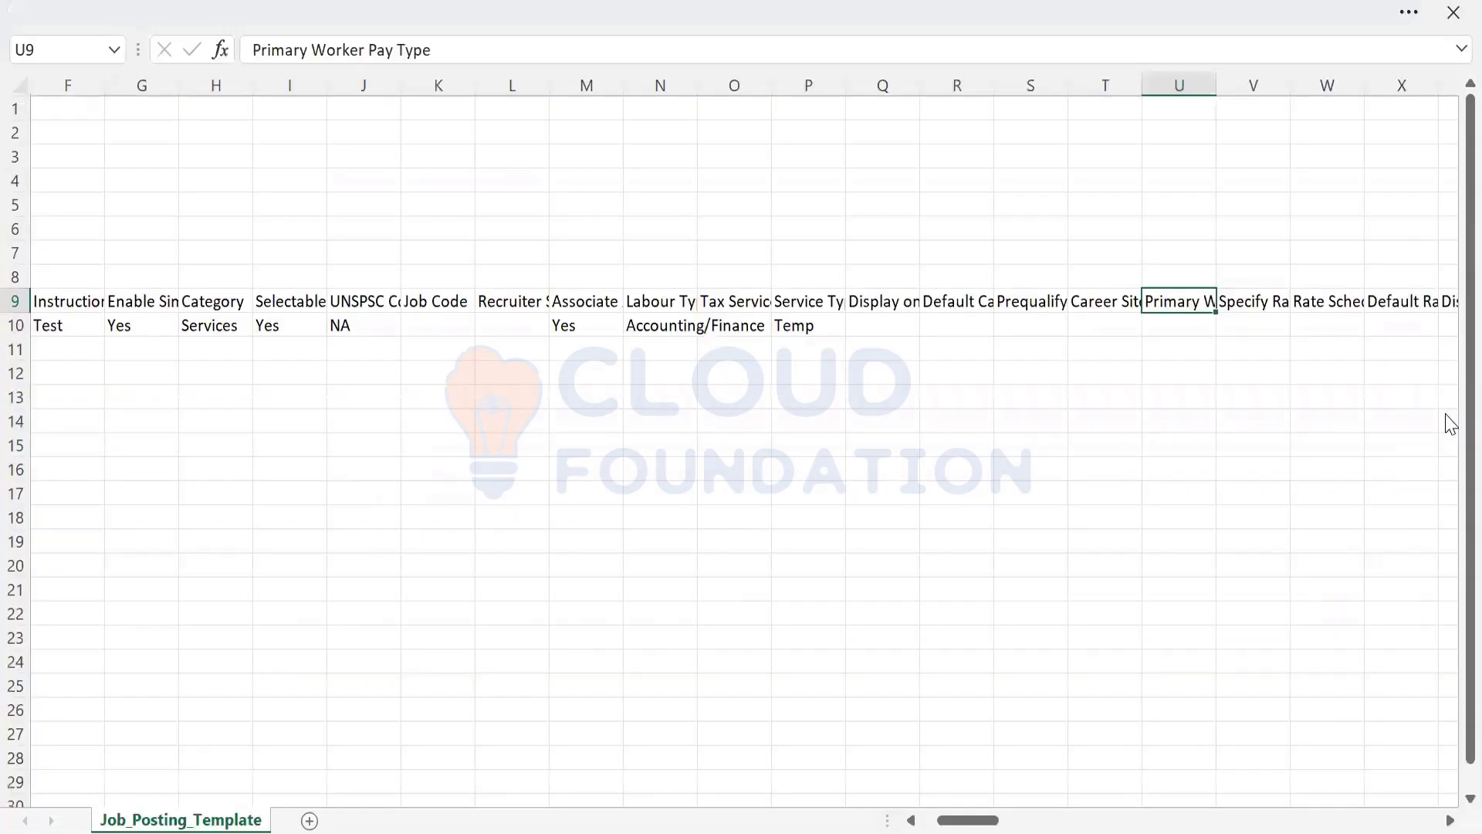
key("Right")
key("Right")
key("Right")
key("Right")
key("Right")
key("Right")
key("Right")
key("Right")
key("Right")
key("Right")
key("Right")
key("Right")
key("Right")
key("Right")
key("Right")
key("Right")
key("Right")
key("Right")
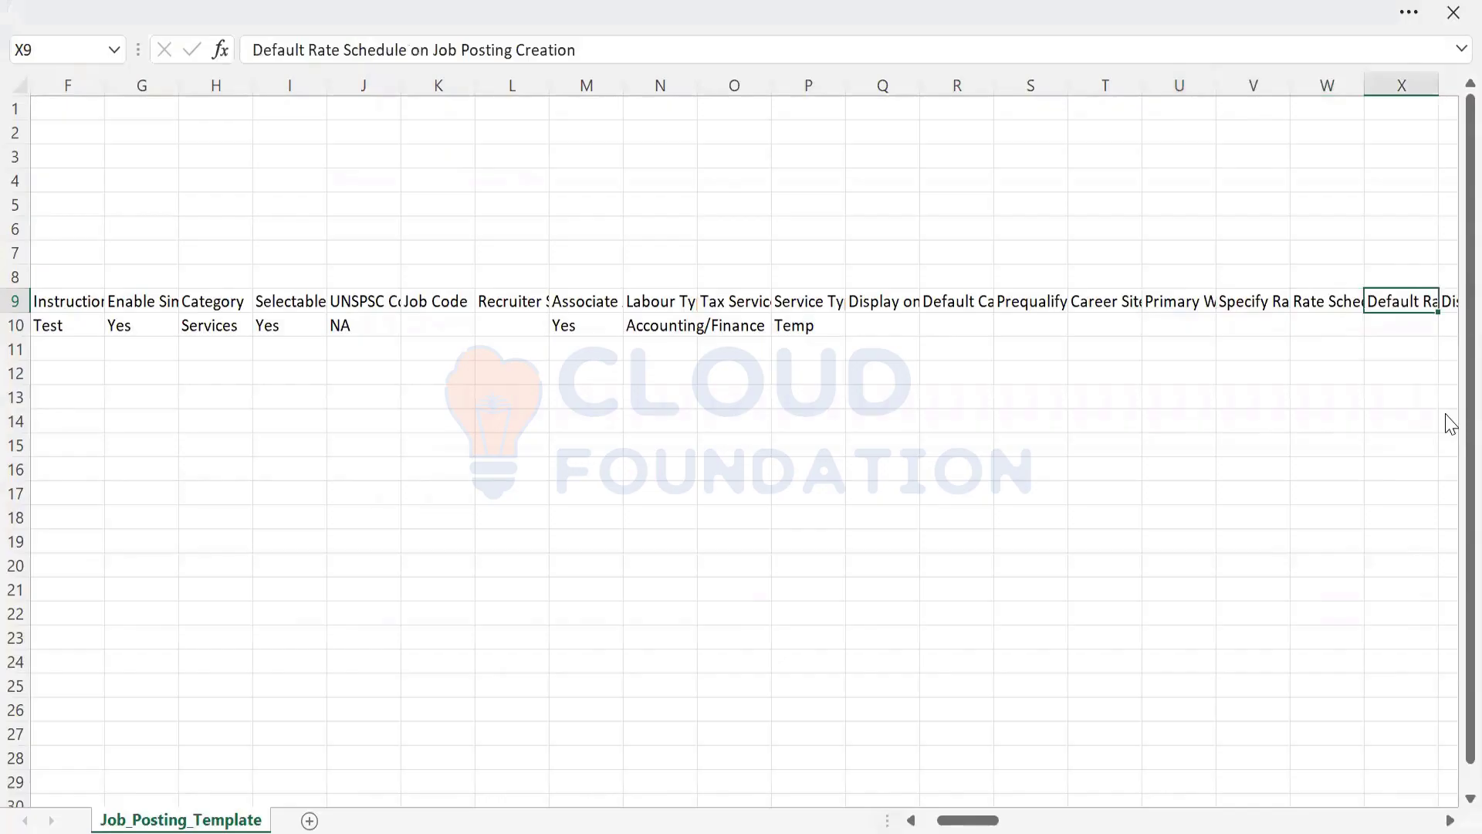
key("Right")
key("Right")
key("Right")
key("Right")
key("Right")
key("Right")
key("Right")
key("Right")
key("Right")
key("Right")
key("Right")
key("Right")
key("Right")
key("Right")
key("Right")
key("Right")
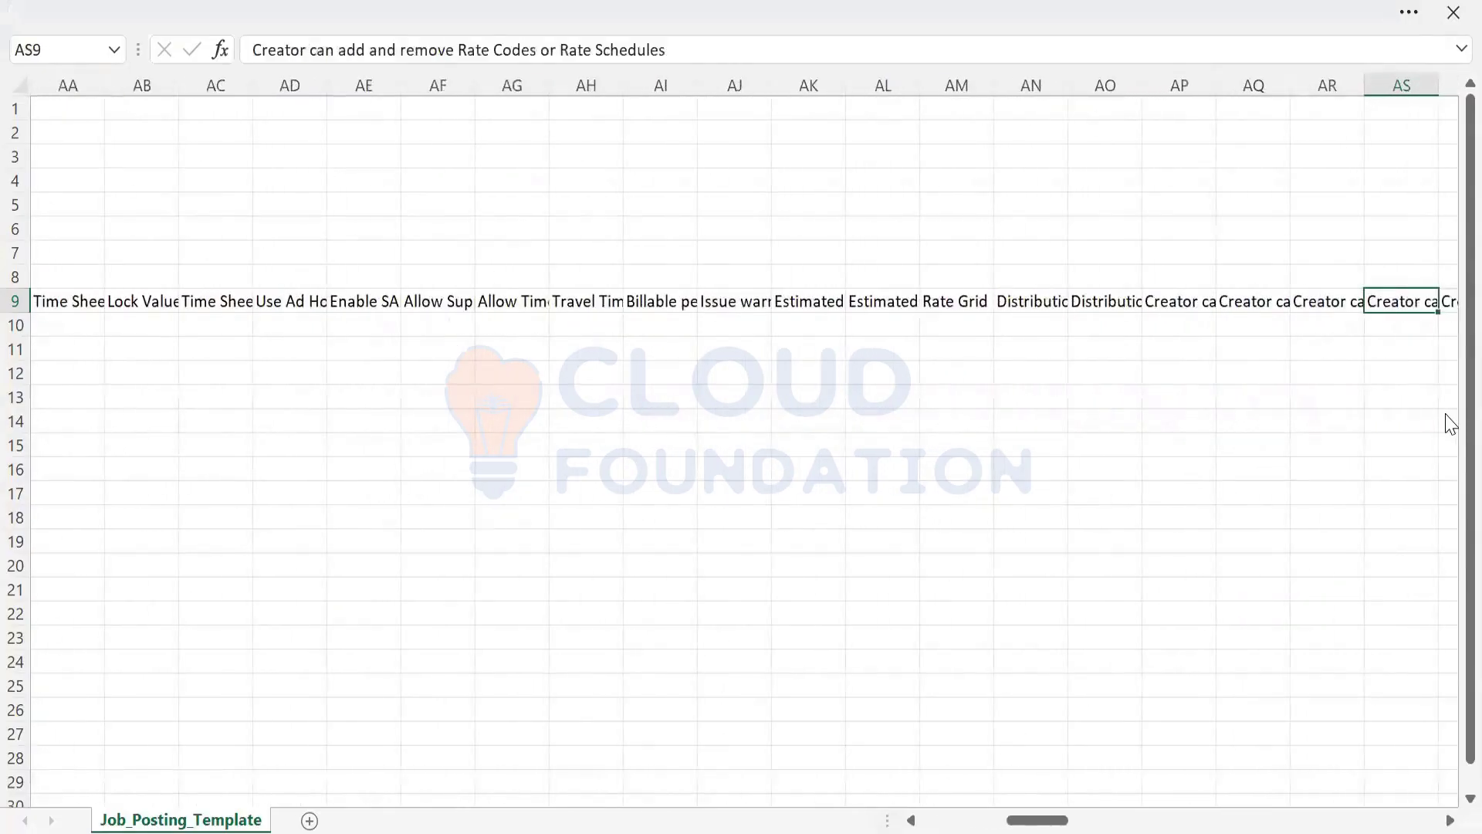
key("Right")
key("Right")
key("Right")
key("Right")
key("Right")
key("Right")
key("Right")
key("Right")
key("Right")
key("Right")
key("Right")
key("Right")
key("Right")
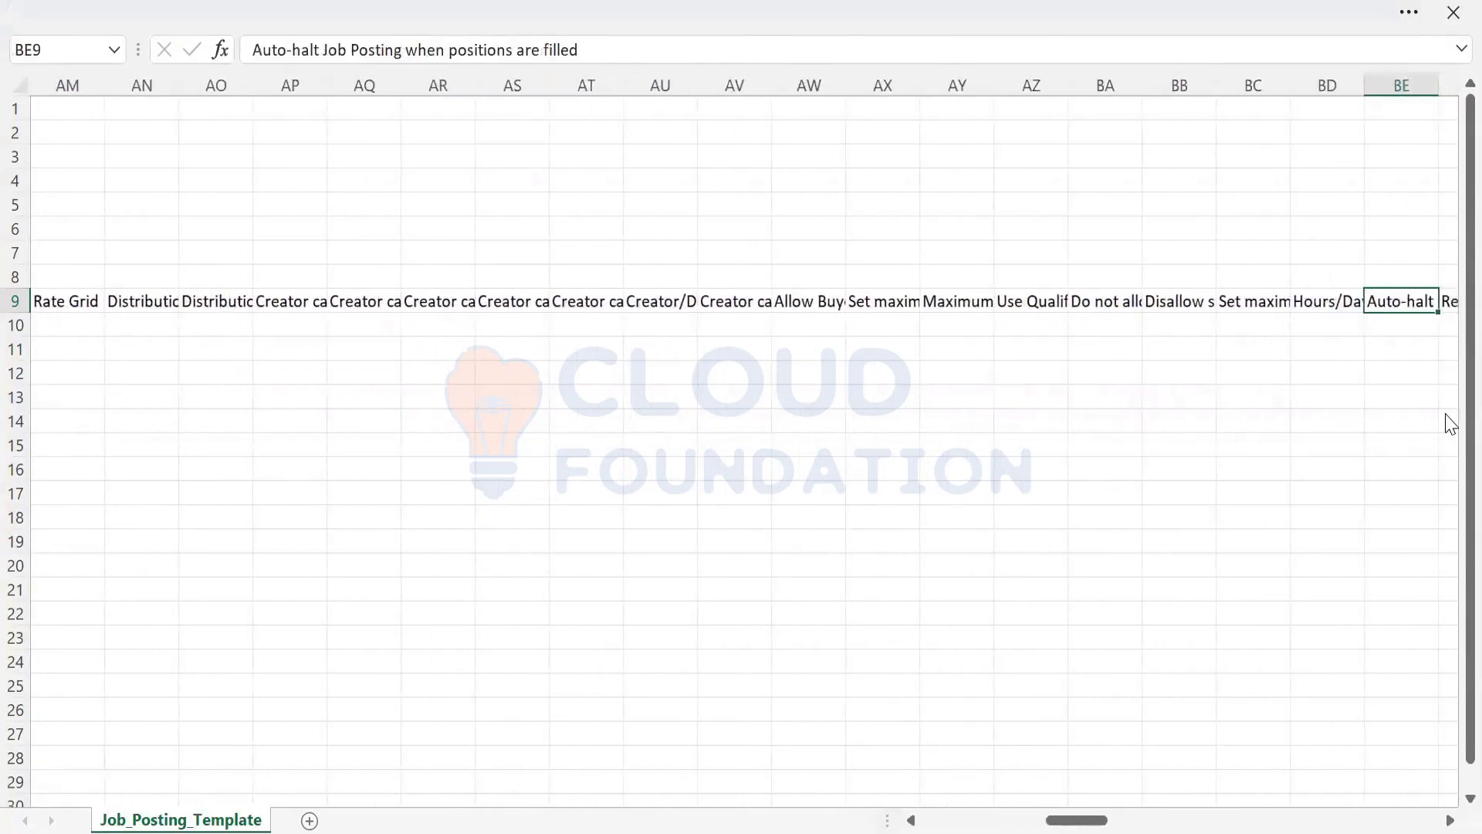
key("Right")
key("Right")
key("Right")
key("Right")
key("Right")
key("Right")
key("Right")
key("Right")
key("Right")
key("Right")
key("Right")
key("Right")
key("Right")
key("Right")
key("Right")
key("Right")
key("Right")
key("Right")
key("Right")
key("Right")
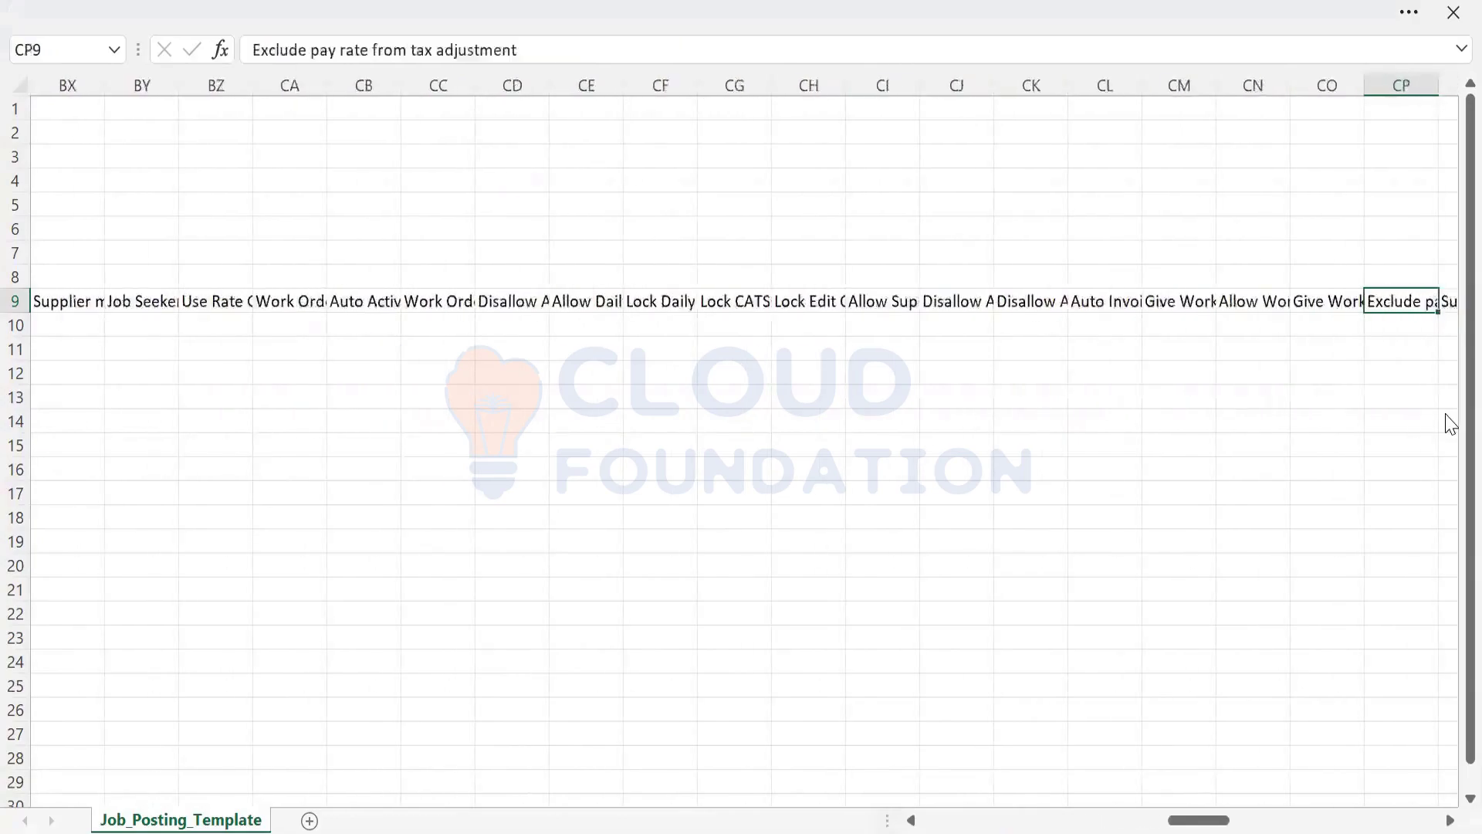
key("Right")
key("Right")
key("Right")
key("Right")
key("Right")
key("Right")
key("Right")
key("Right")
key("Right")
key("Right")
key("Right")
key("Right")
key("Right")
key("Right")
key("Right")
key("Right")
key("Right")
key("Right")
key("Right")
key("Right")
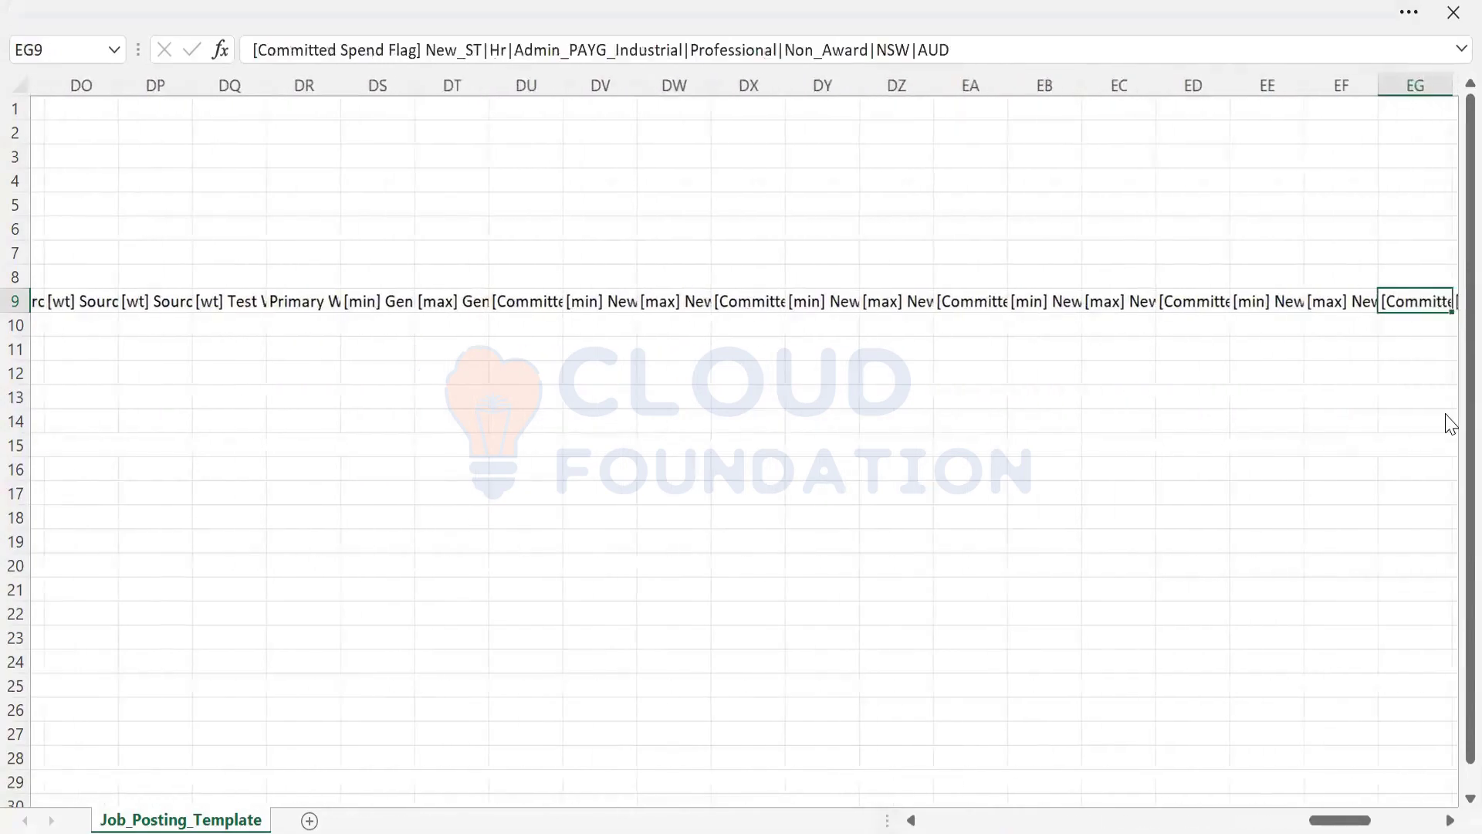
key("Right")
key("Right")
key("Right")
key("Right")
key("Right")
key("Right")
key("Right")
key("Right")
key("Right")
key("Right")
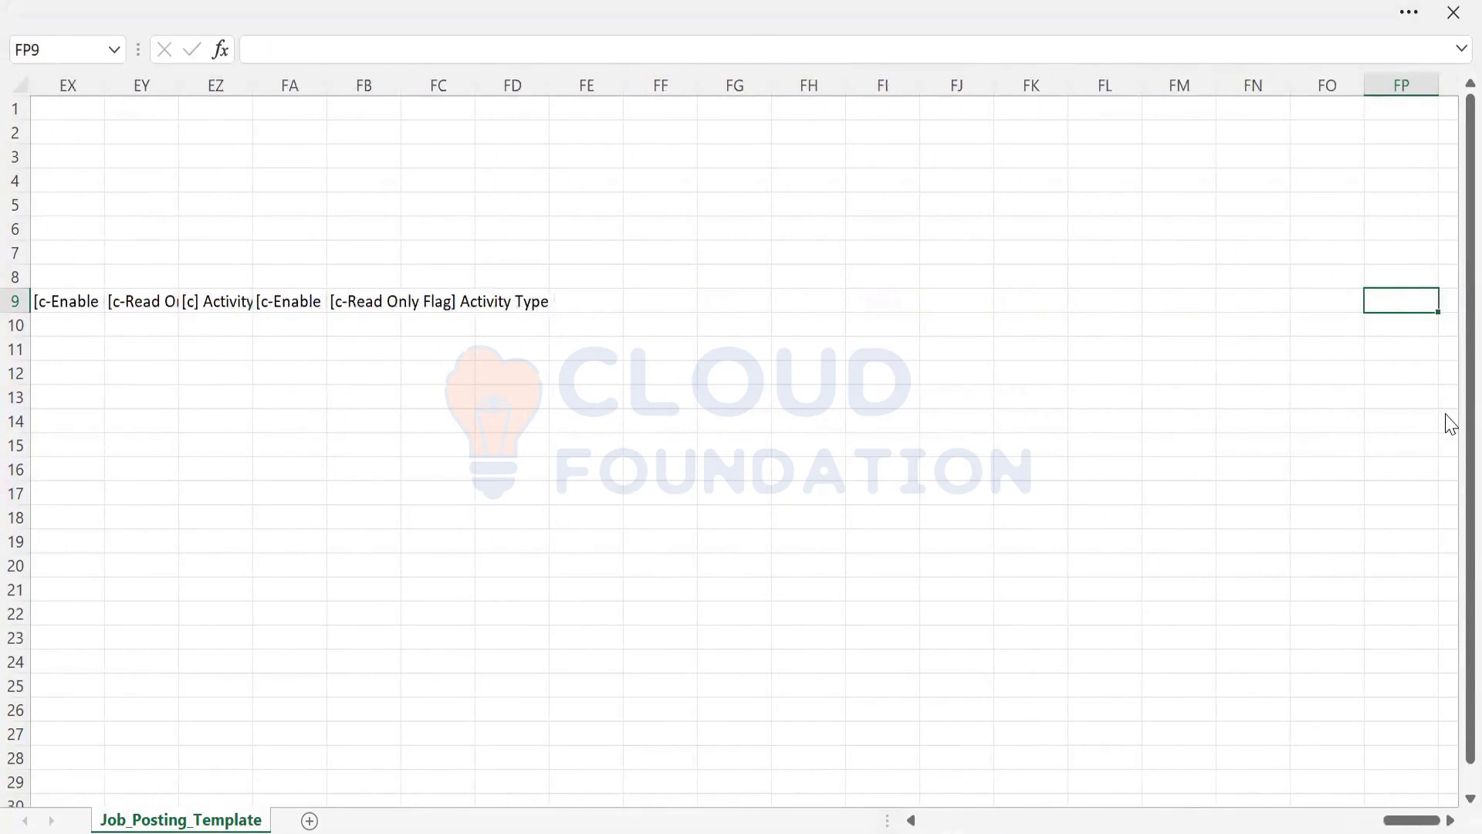
Examine the row 9 field headers backwards from the final column to Modification Type in column A
key("Left")
key("Left")
key("Left")
key("Left")
key("Left")
key("Left")
key("Left")
key("Left")
key("Left")
key("Left")
key("Left")
key("Left")
key("Left")
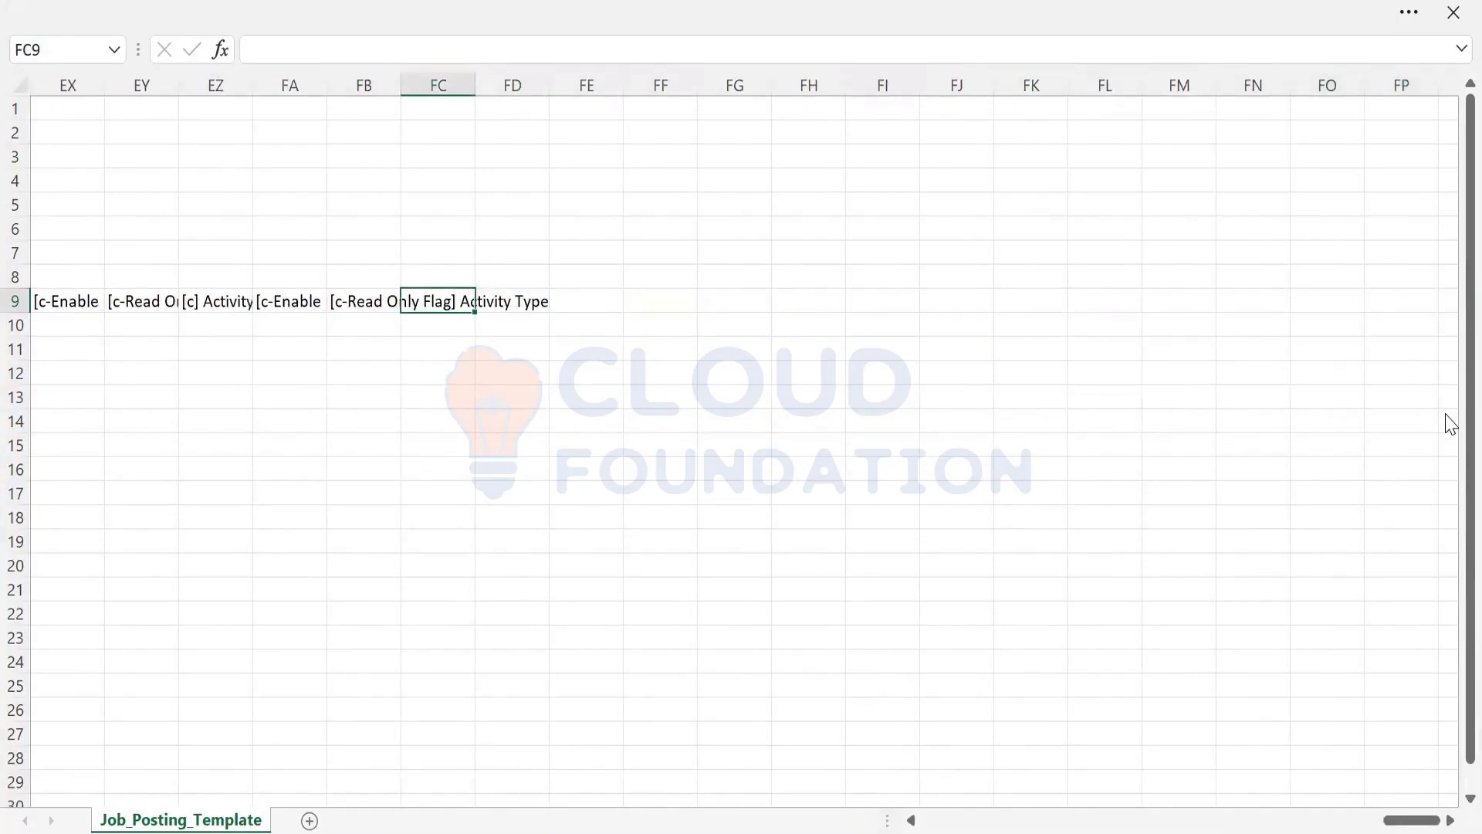
key("Left")
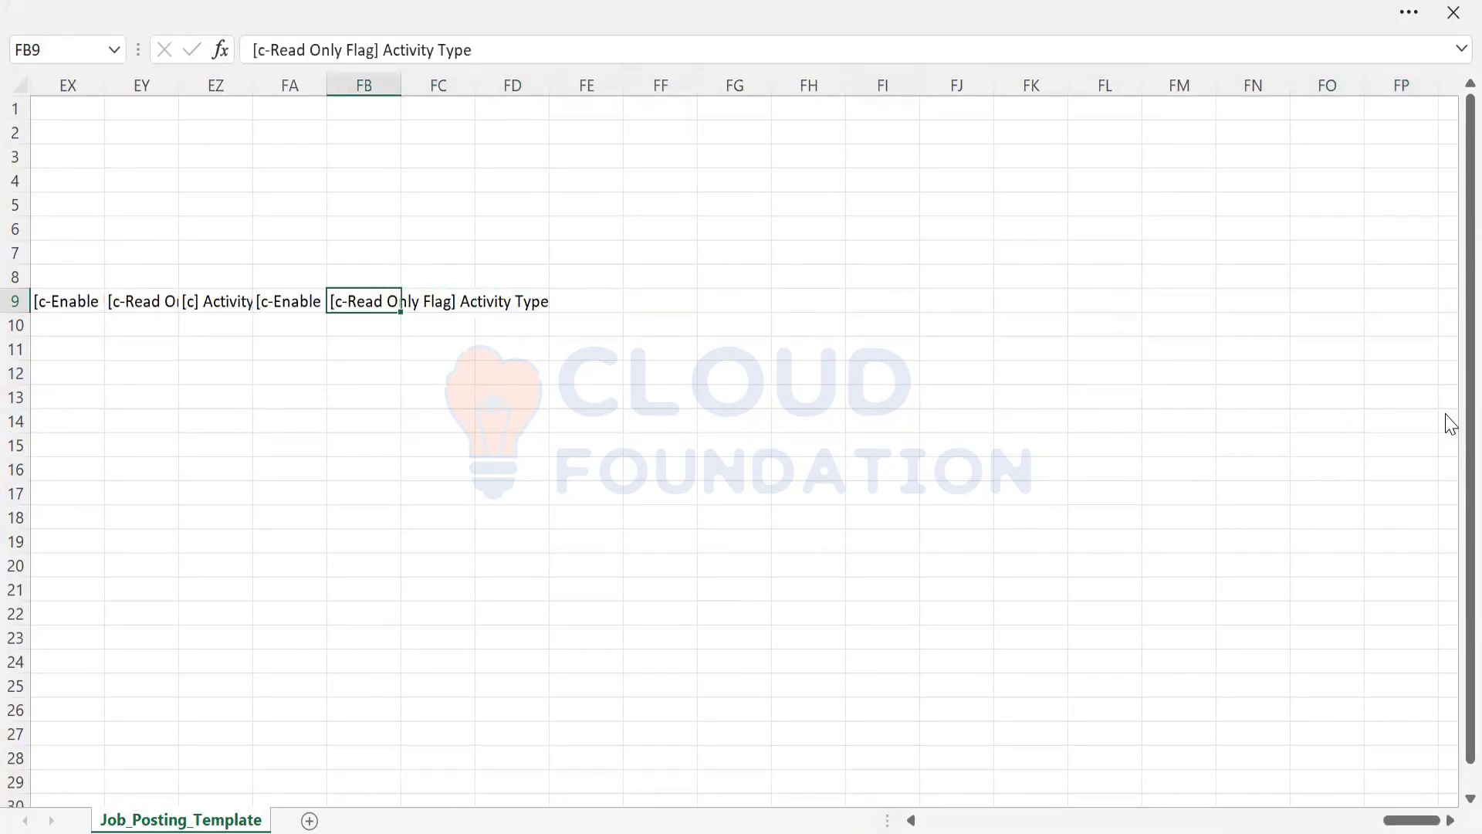
key("Left")
key("Left")
key("Left")
key("Left")
key("Left")
key("Left")
key("Left")
key("Left")
key("Left")
key("Left")
key("Left")
key("Left")
key("Left")
key("Left")
key("Left")
key("Left")
key("Left")
key("Left")
key("Left")
key("Left")
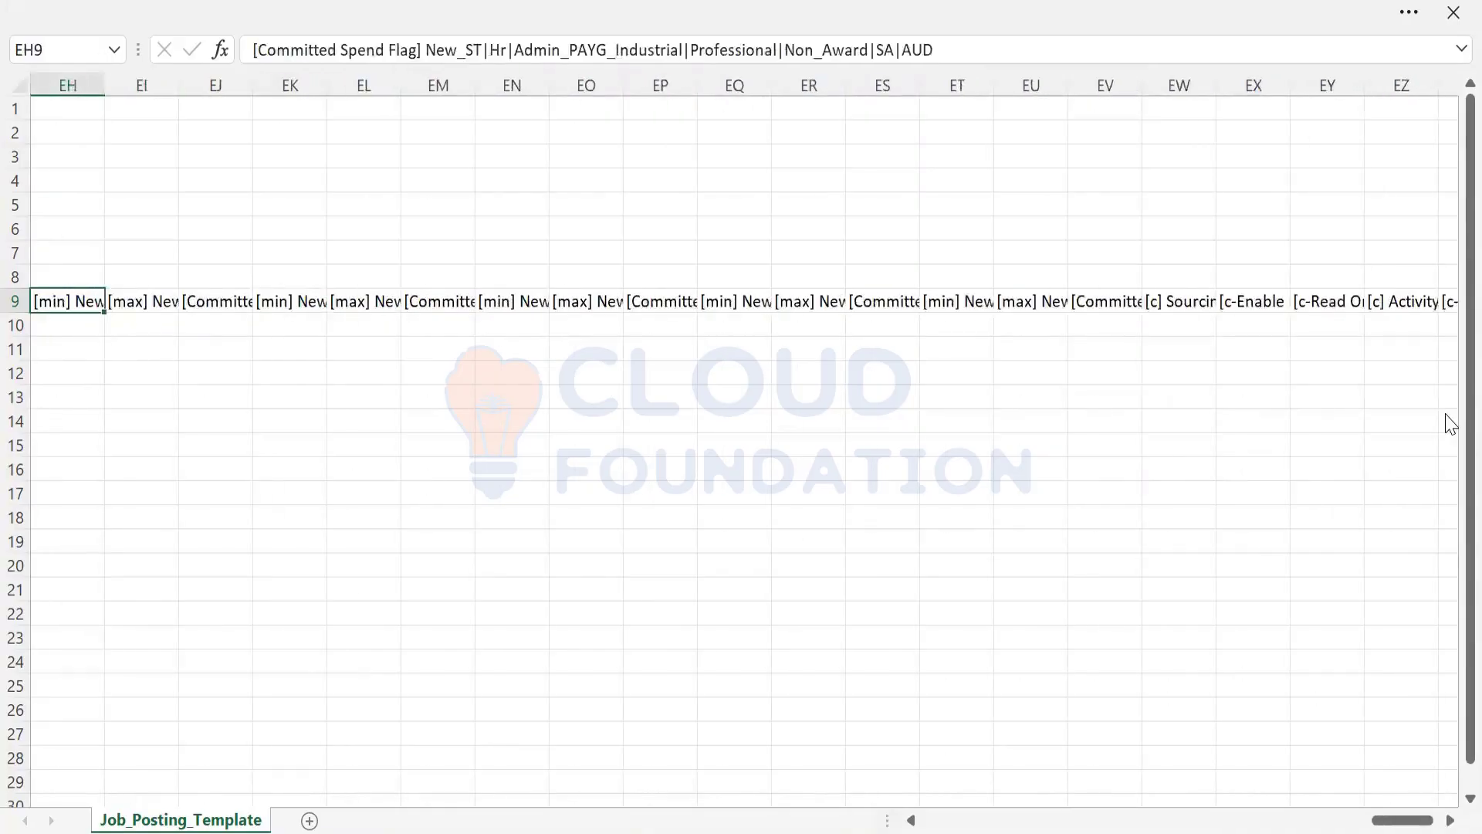
key("Left")
key("Left")
key("Left")
key("Left")
key("Left")
key("Left")
key("Left")
key("Left")
key("Left")
key("Left")
key("Left")
key("Left")
key("Left")
key("Left")
key("Left")
key("Left")
key("Left")
key("Left")
key("Left")
key("Left")
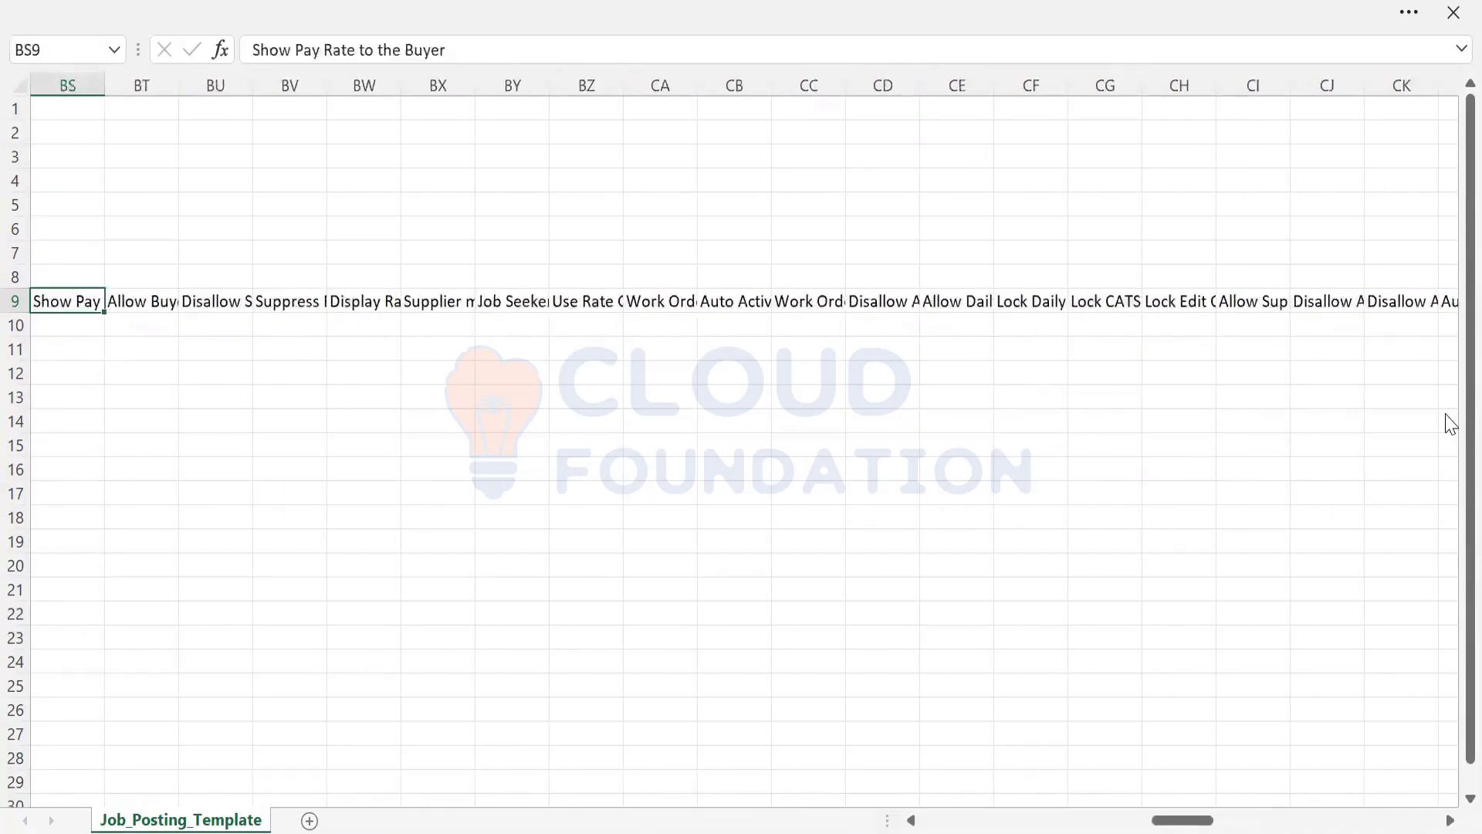
key("Left")
key("Left")
key("Left")
key("Left")
key("Left")
key("Left")
key("Left")
key("Left")
key("Left")
key("Left")
key("Left")
key("Left")
key("Left")
key("Left")
key("Left")
key("Left")
key("Left")
key("Left")
key("Left")
key("Left")
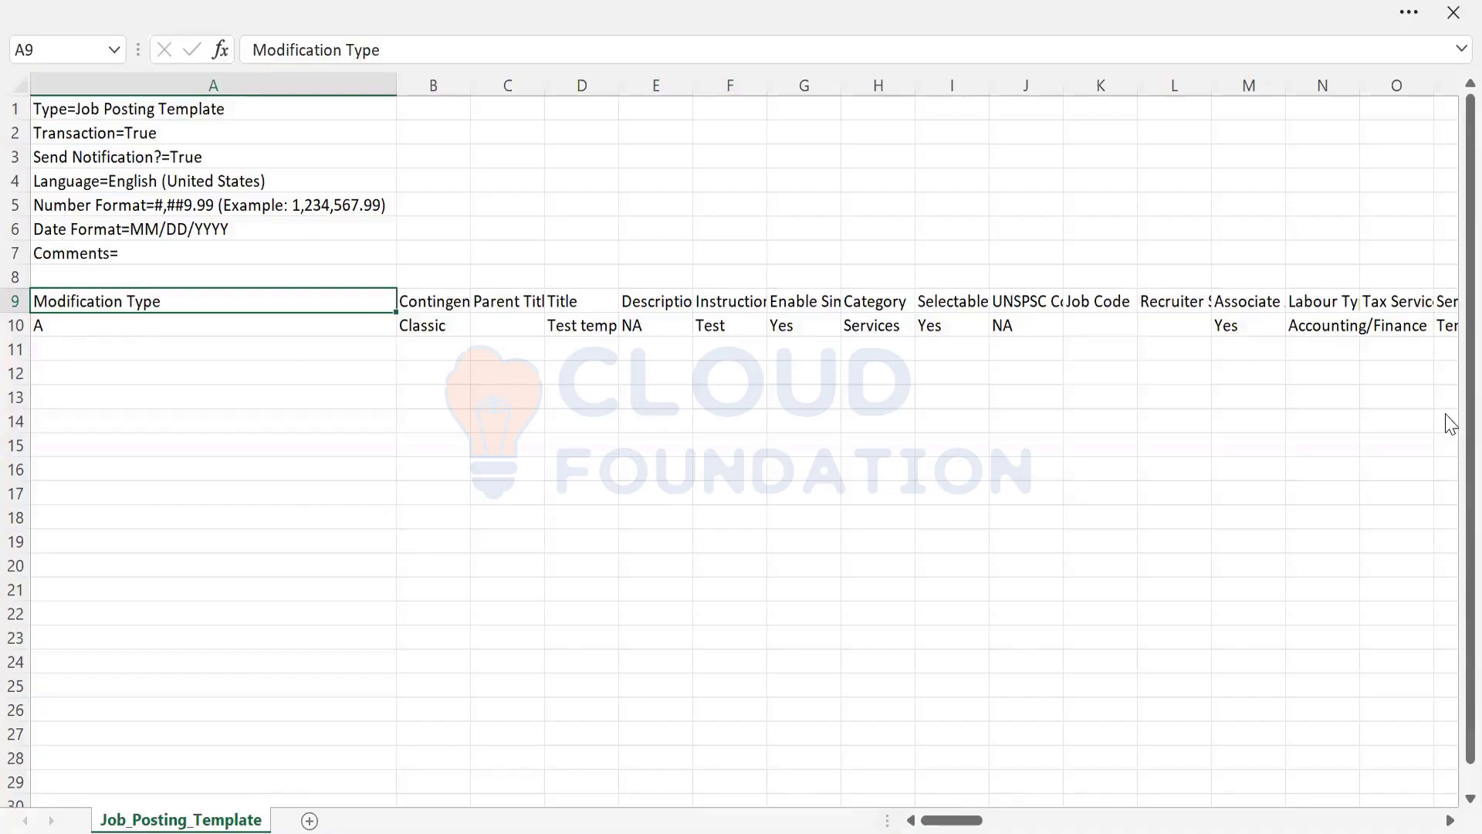
Switch back to Fieldglass in Chrome and cancel creating the job posting template
key("alt+Tab")
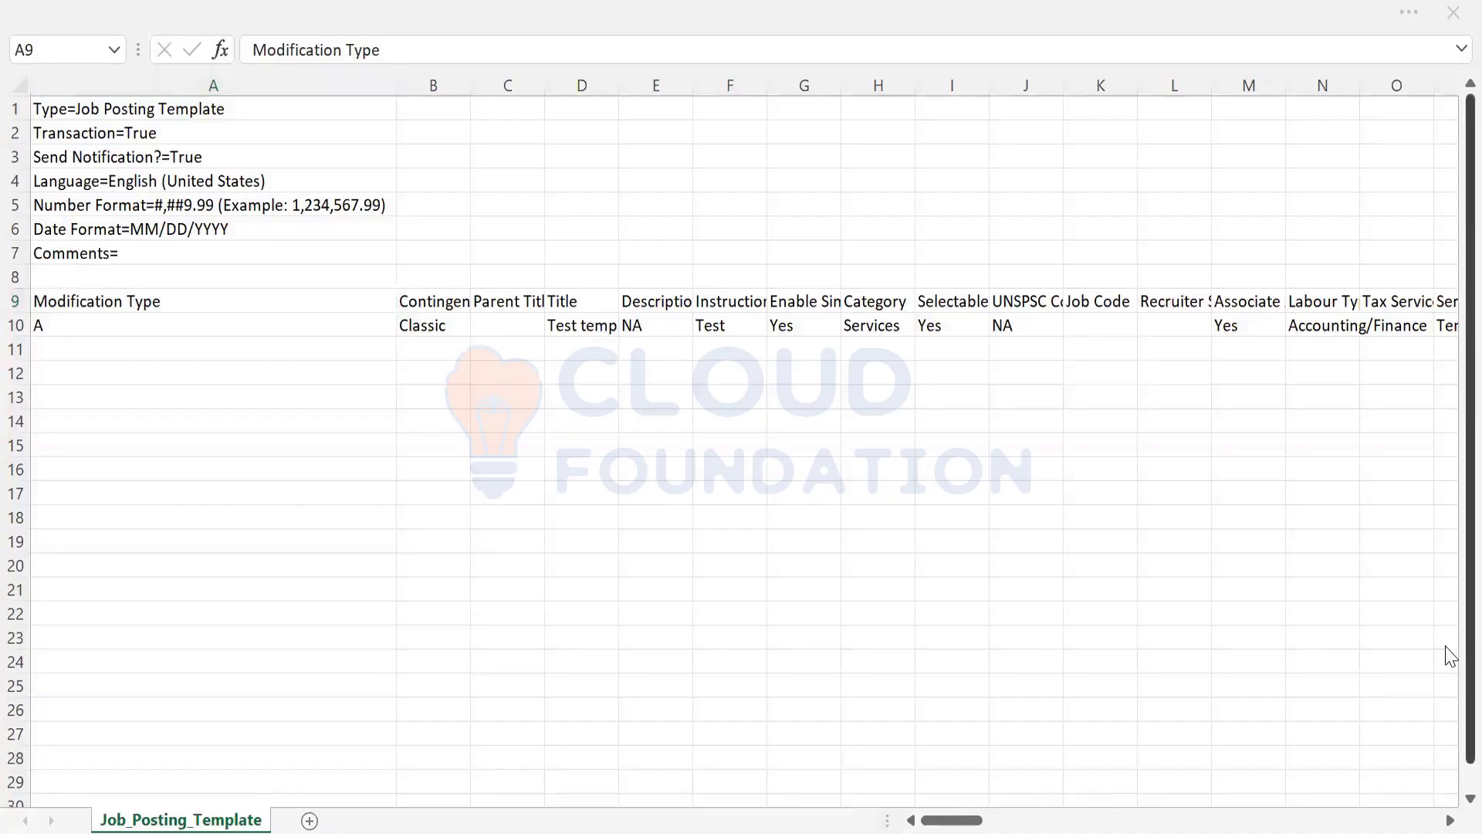
key("alt+Tab")
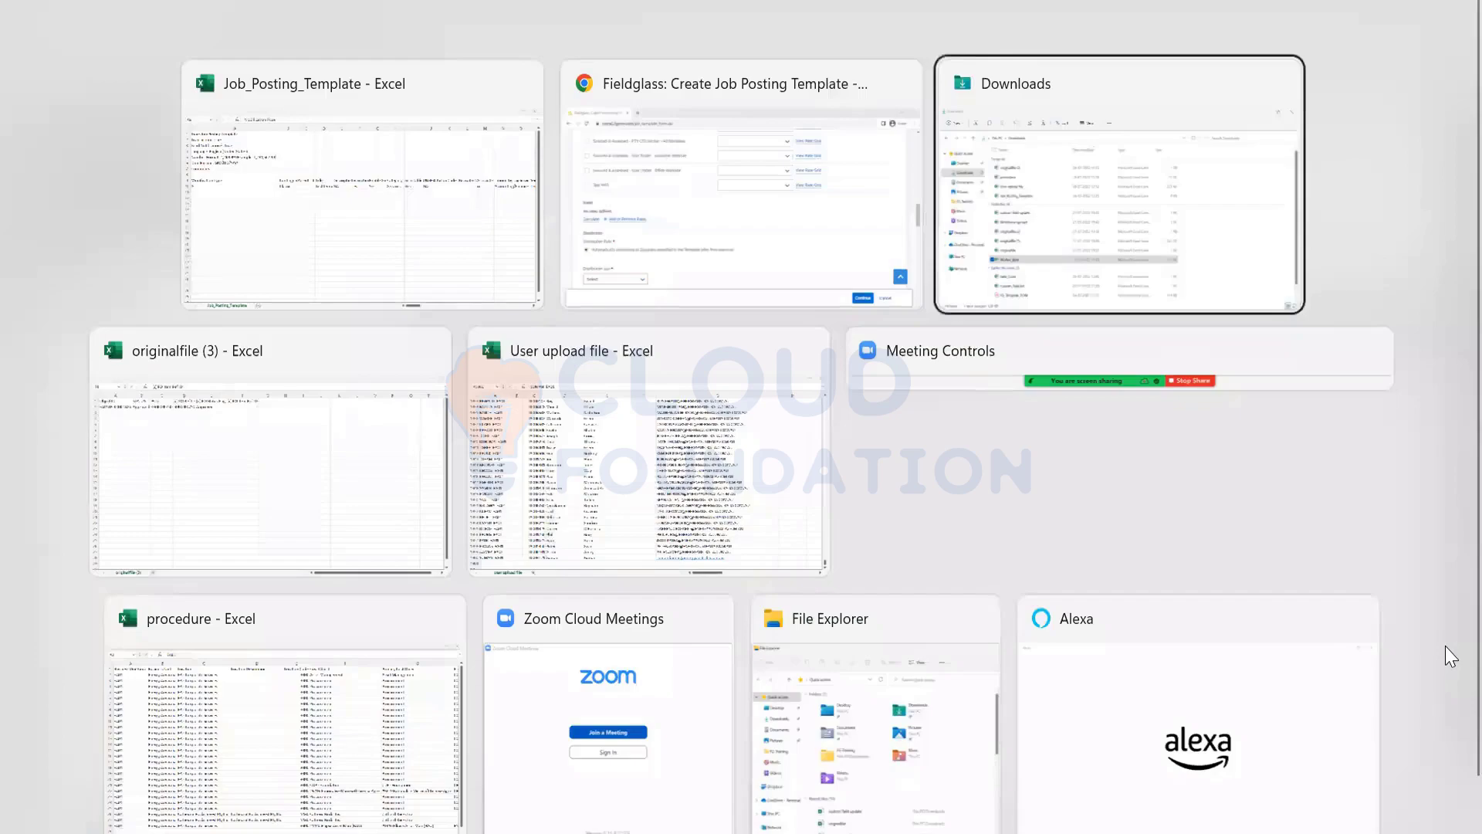
key("Tab")
key("Tab")
key("Tab")
key("Tab")
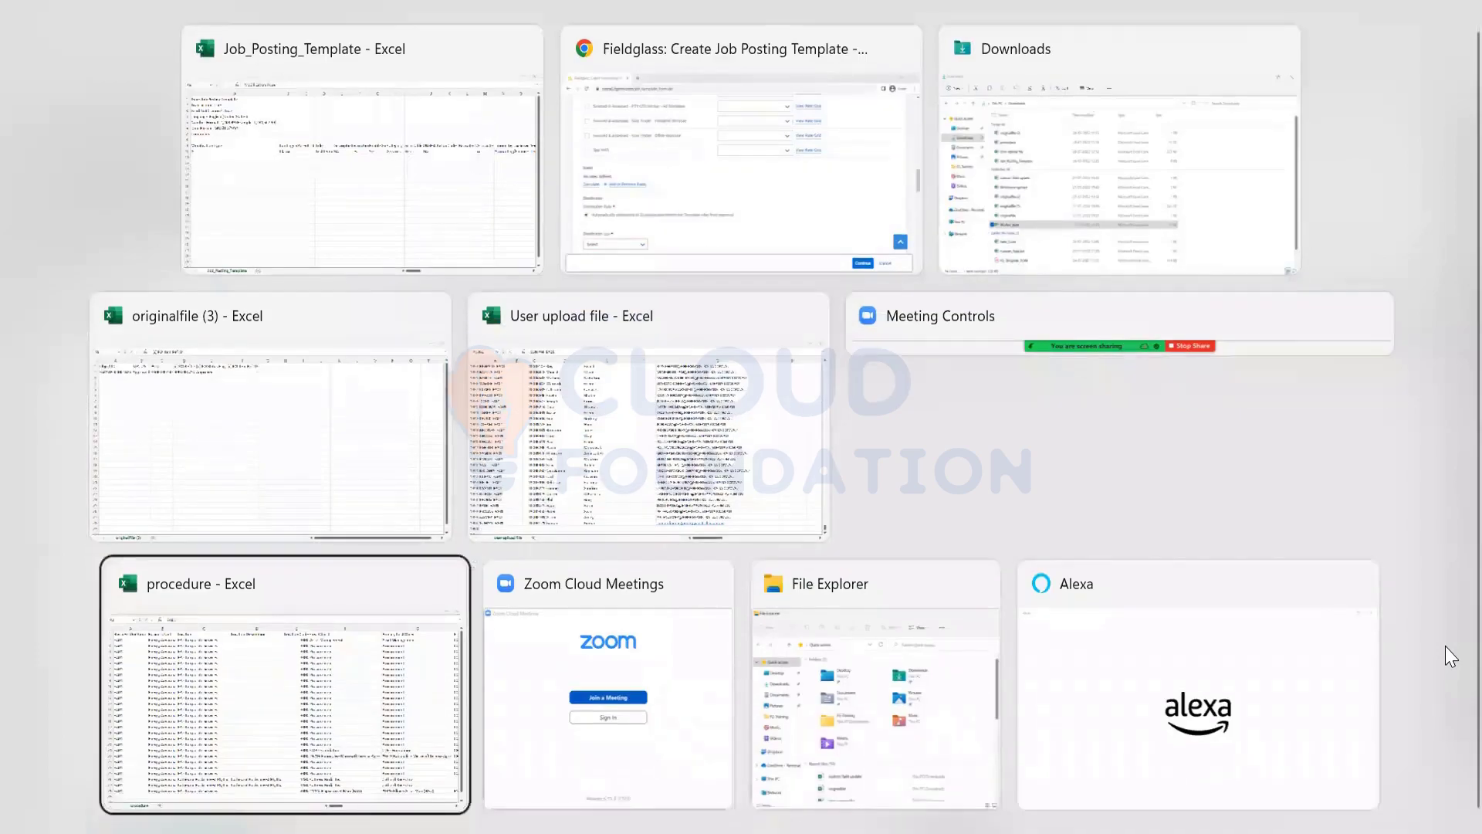
key("Tab")
key("Tab")
key("Tab")
key("Tab")
key("Tab")
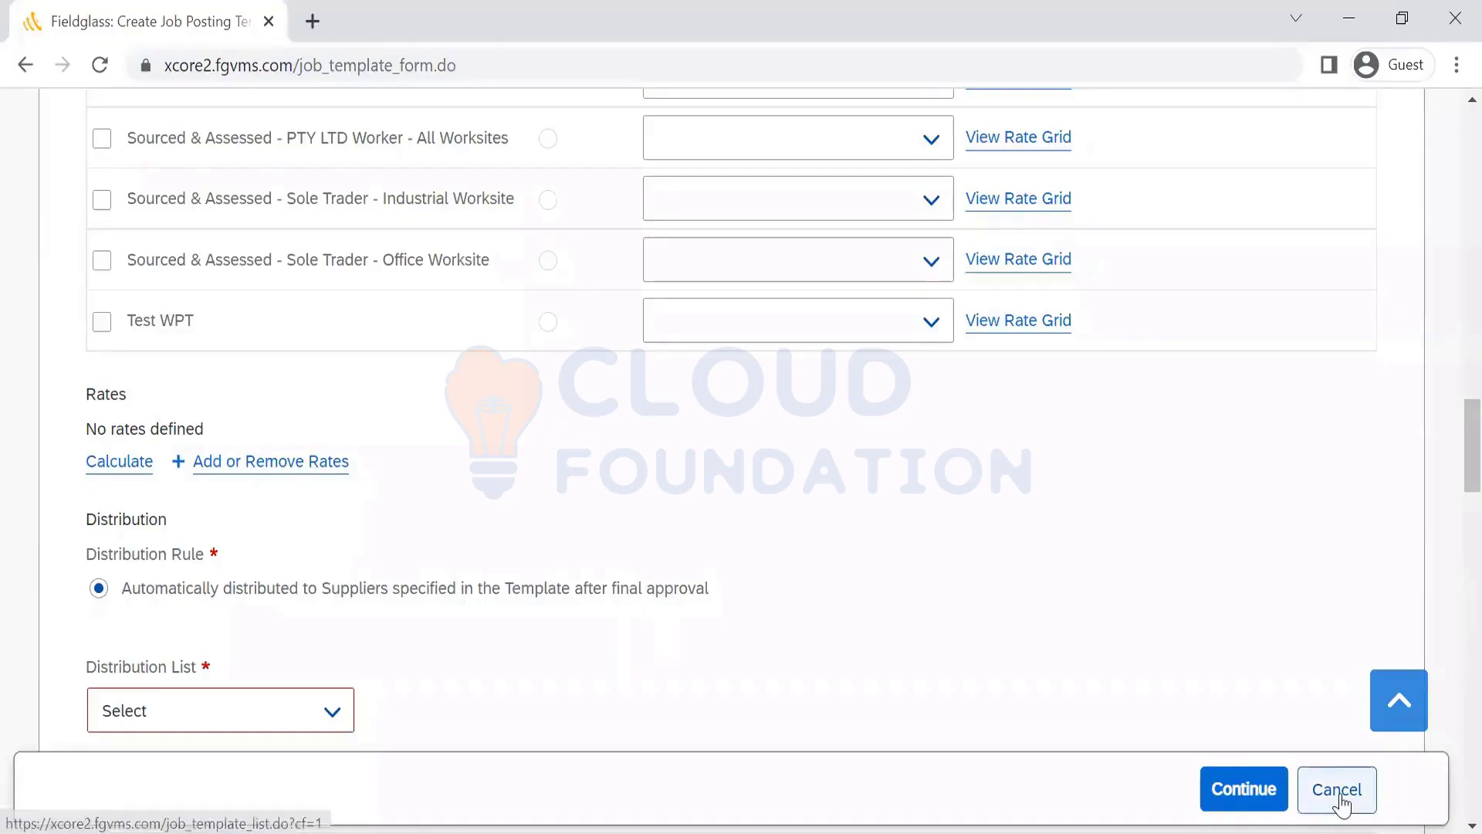
left_click(1339, 790)
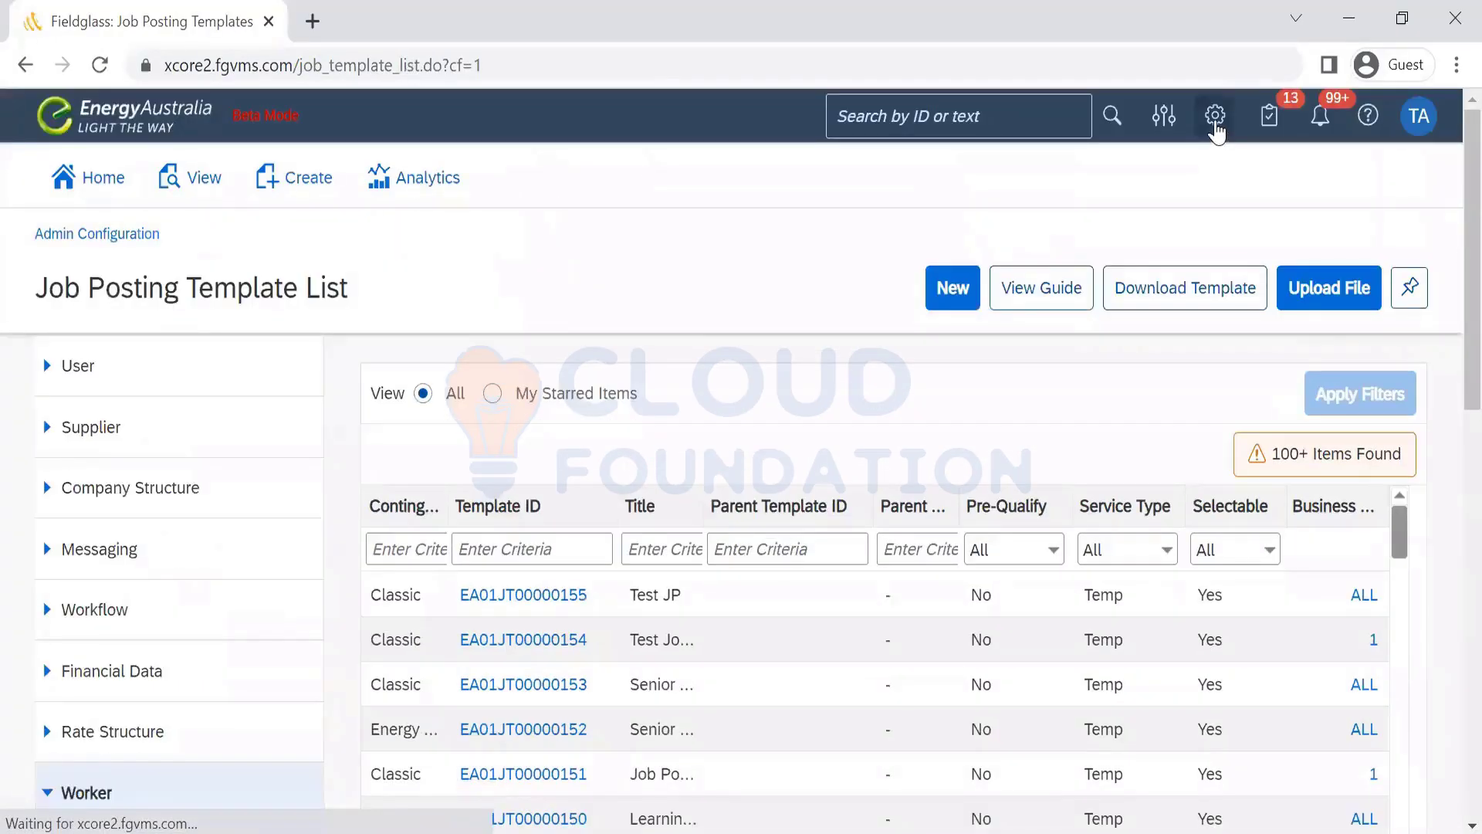
Go to the Upload Data page under Integration in the Admin Configuration
left_click(1214, 125)
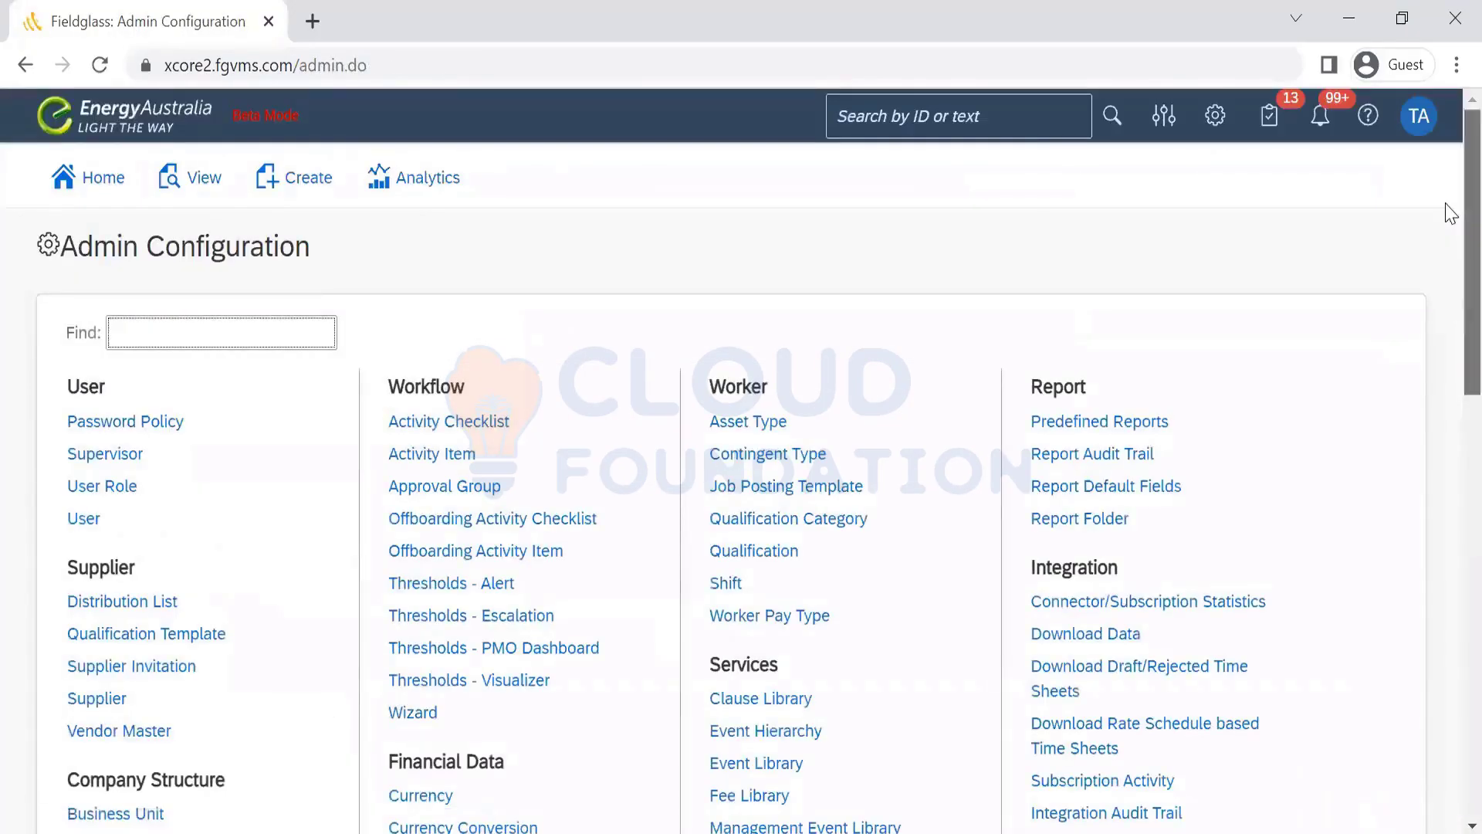
scroll(1110, 373, "down", 7)
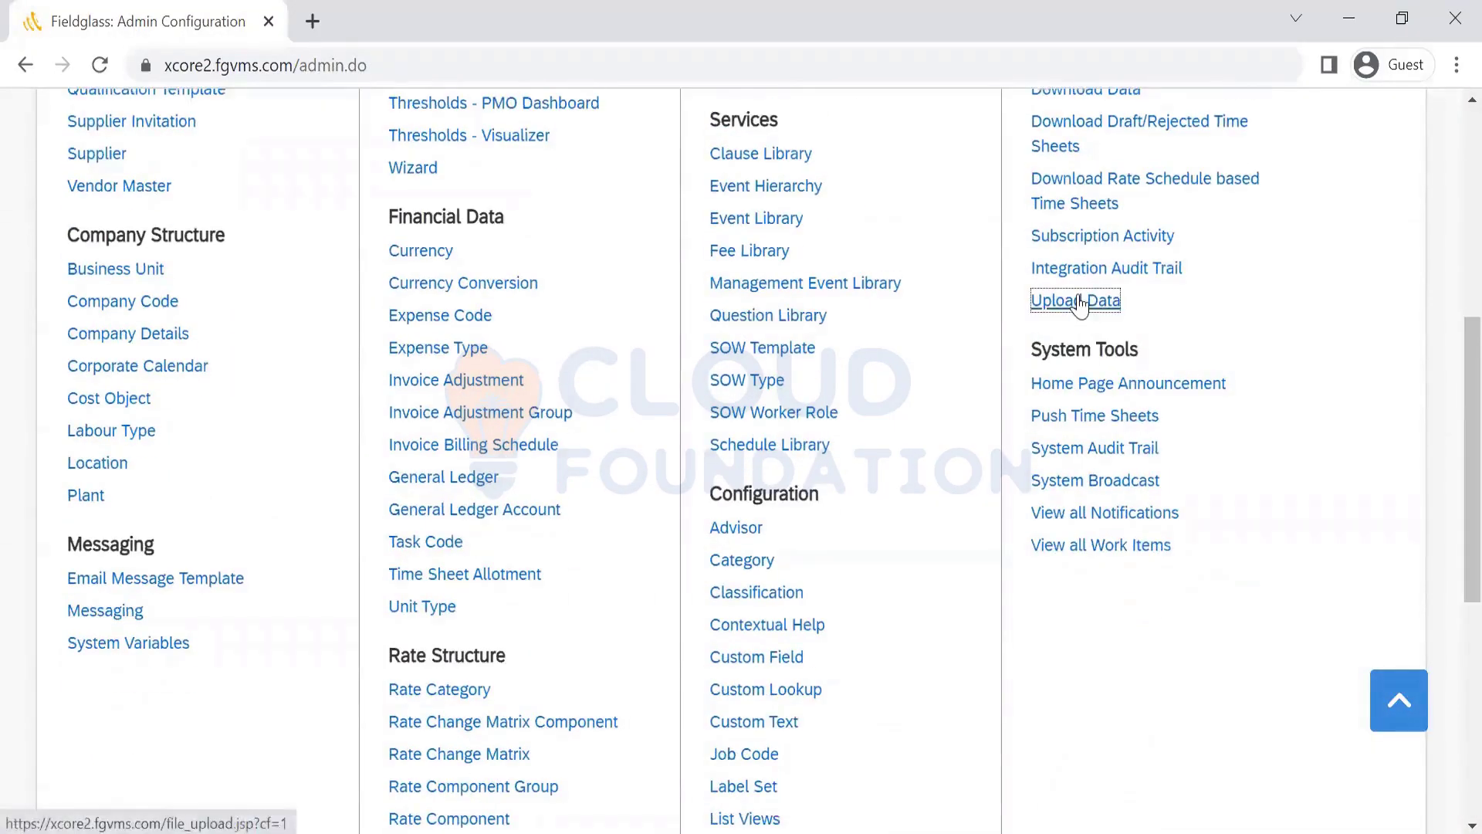
left_click(1076, 300)
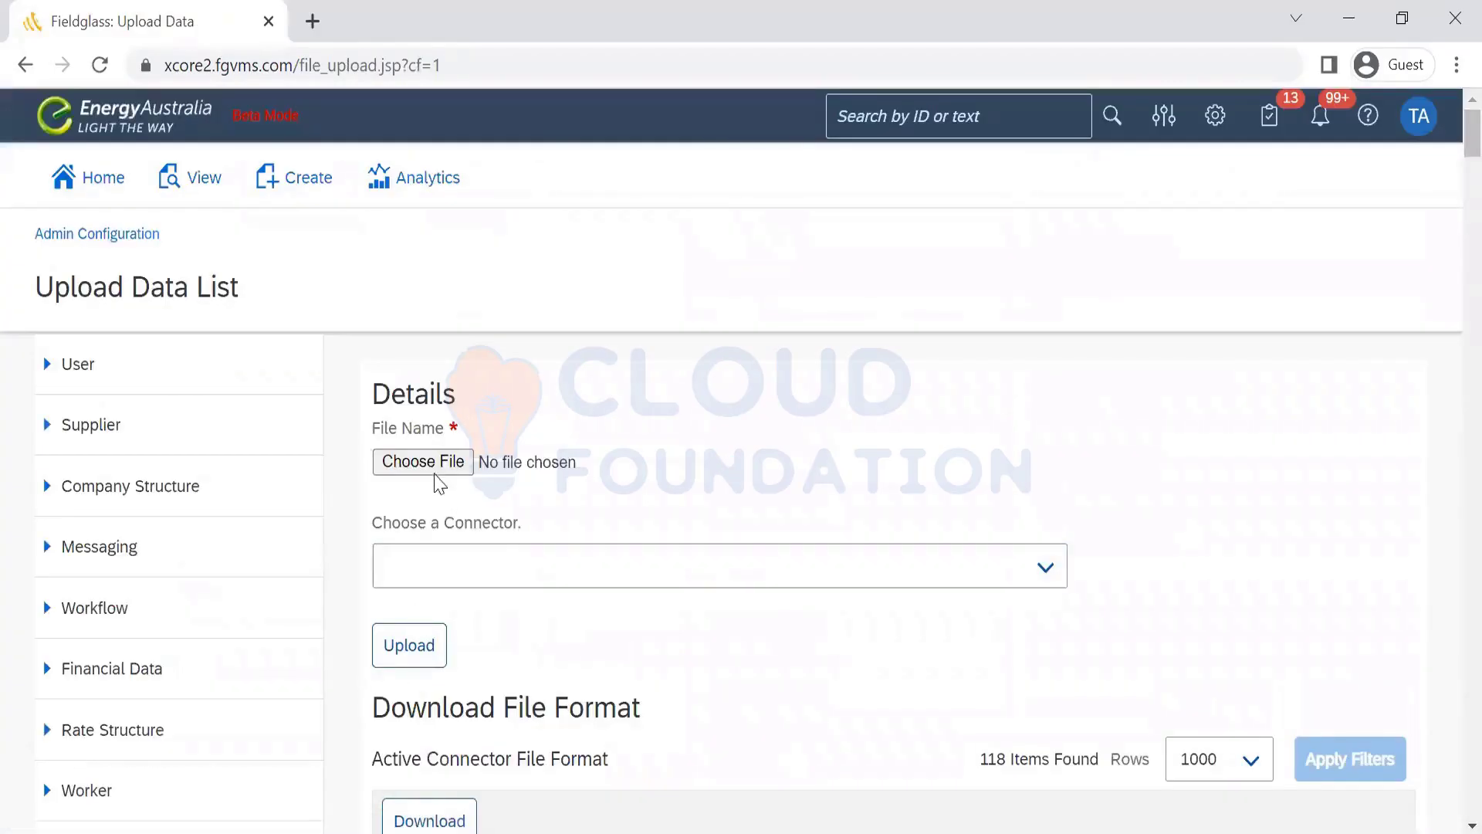
Choose the Job_Posting_Template file from Downloads and upload it without selecting a connector
left_click(435, 473)
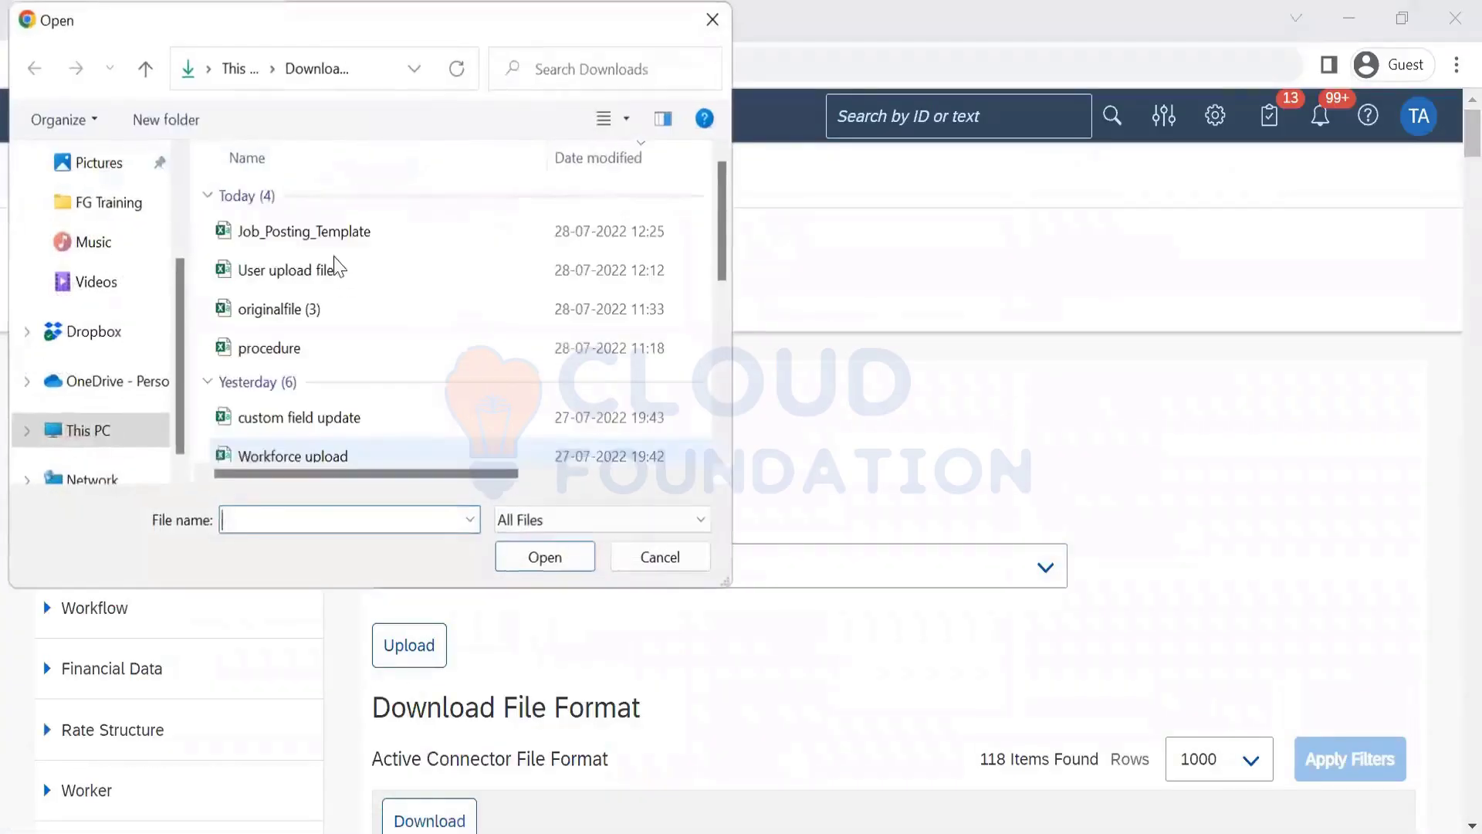
left_click(343, 239)
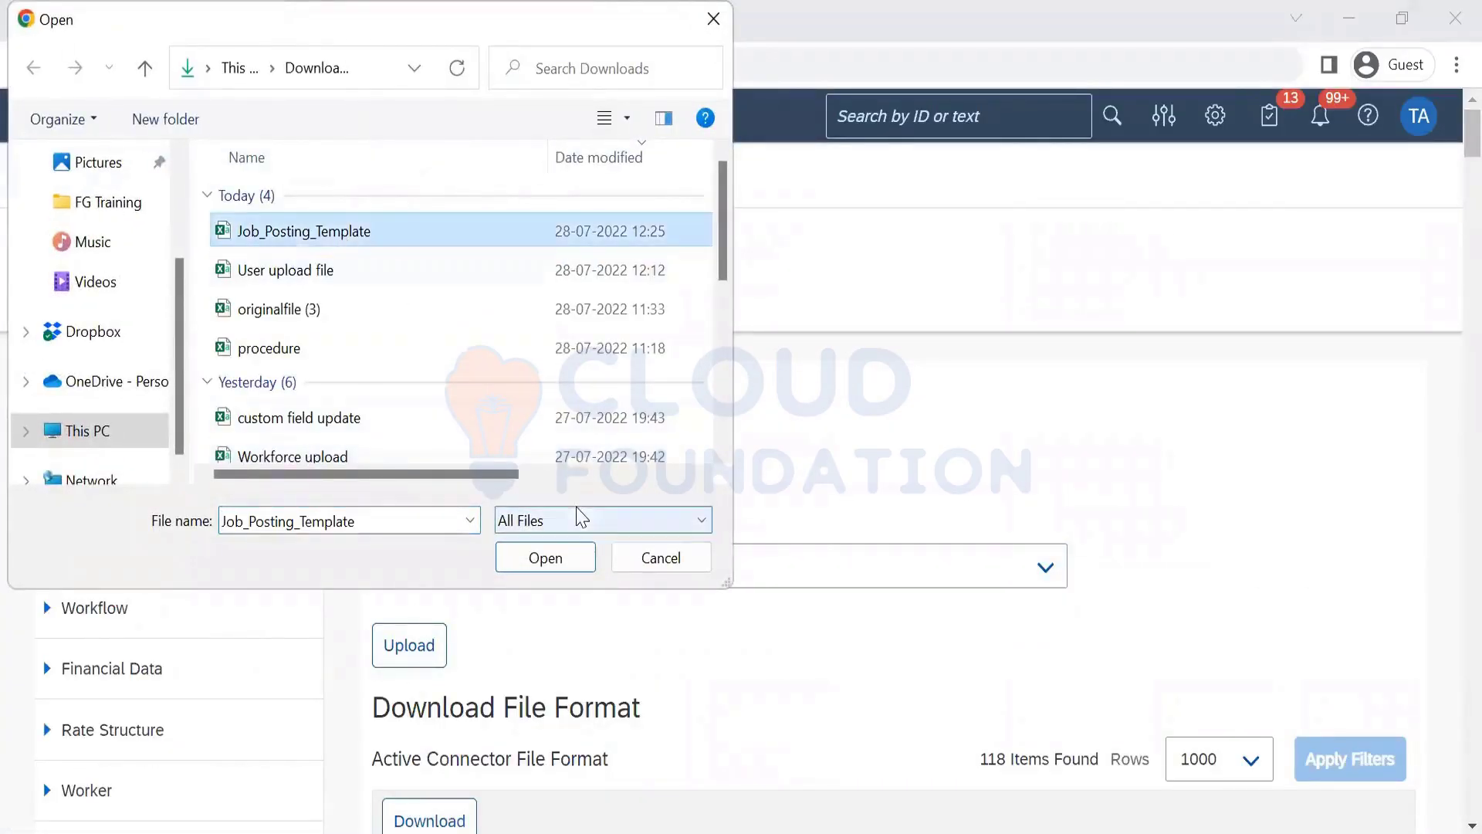
left_click(566, 560)
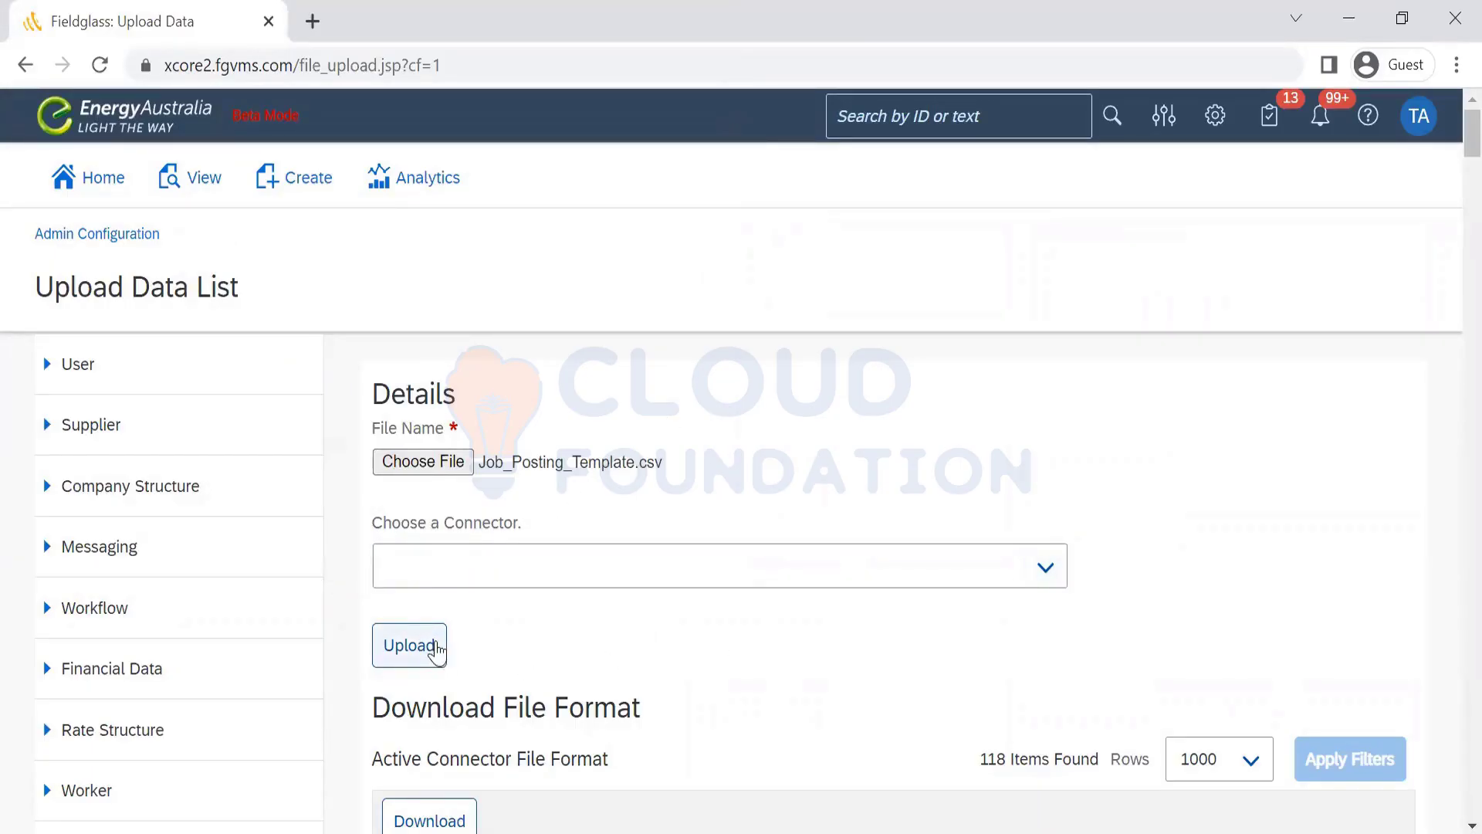
left_click(437, 650)
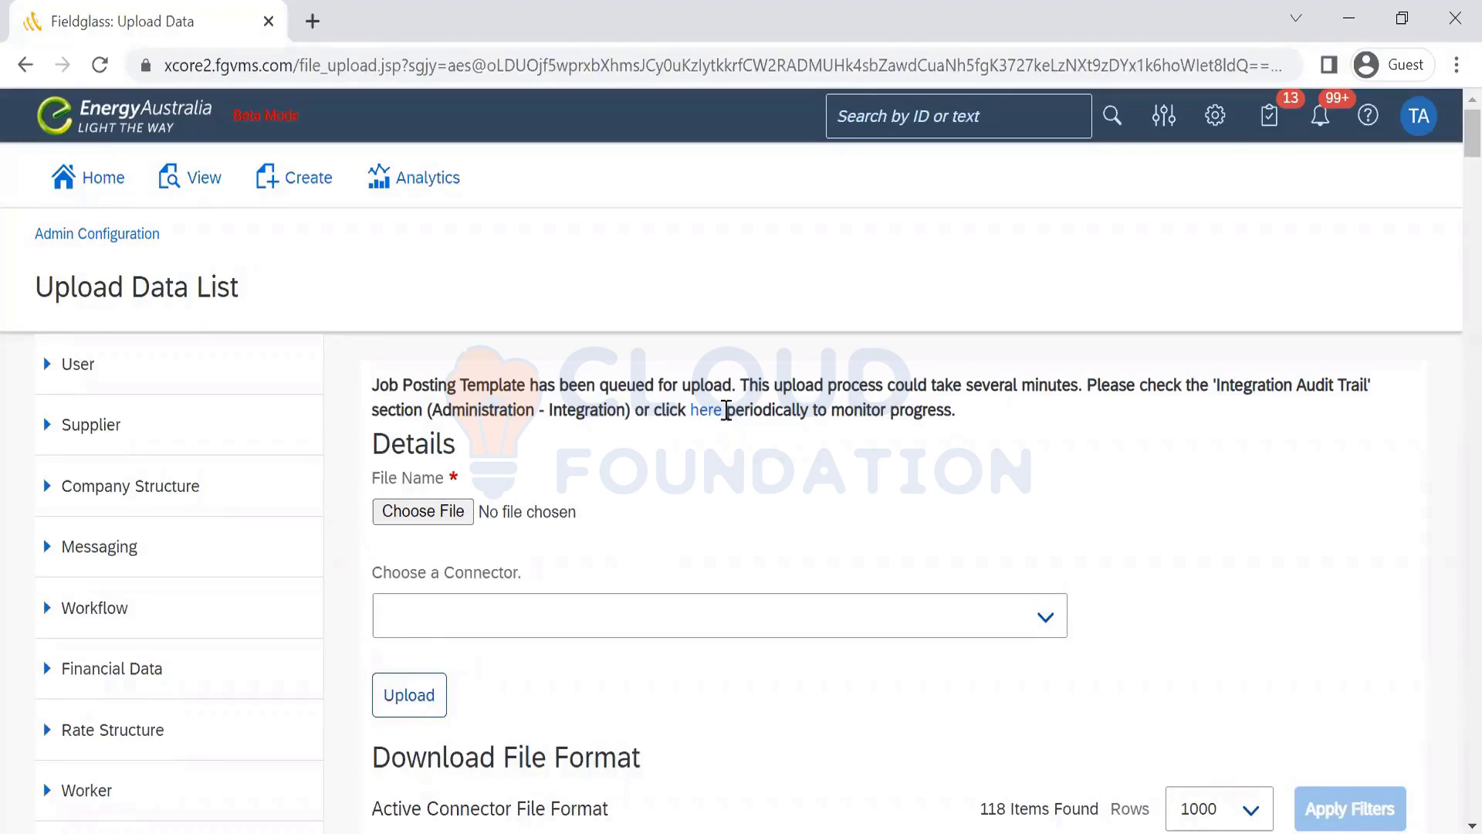
Open the Integration Audit Trail for the queued job posting template upload and read its transaction details and client message
left_click(704, 412)
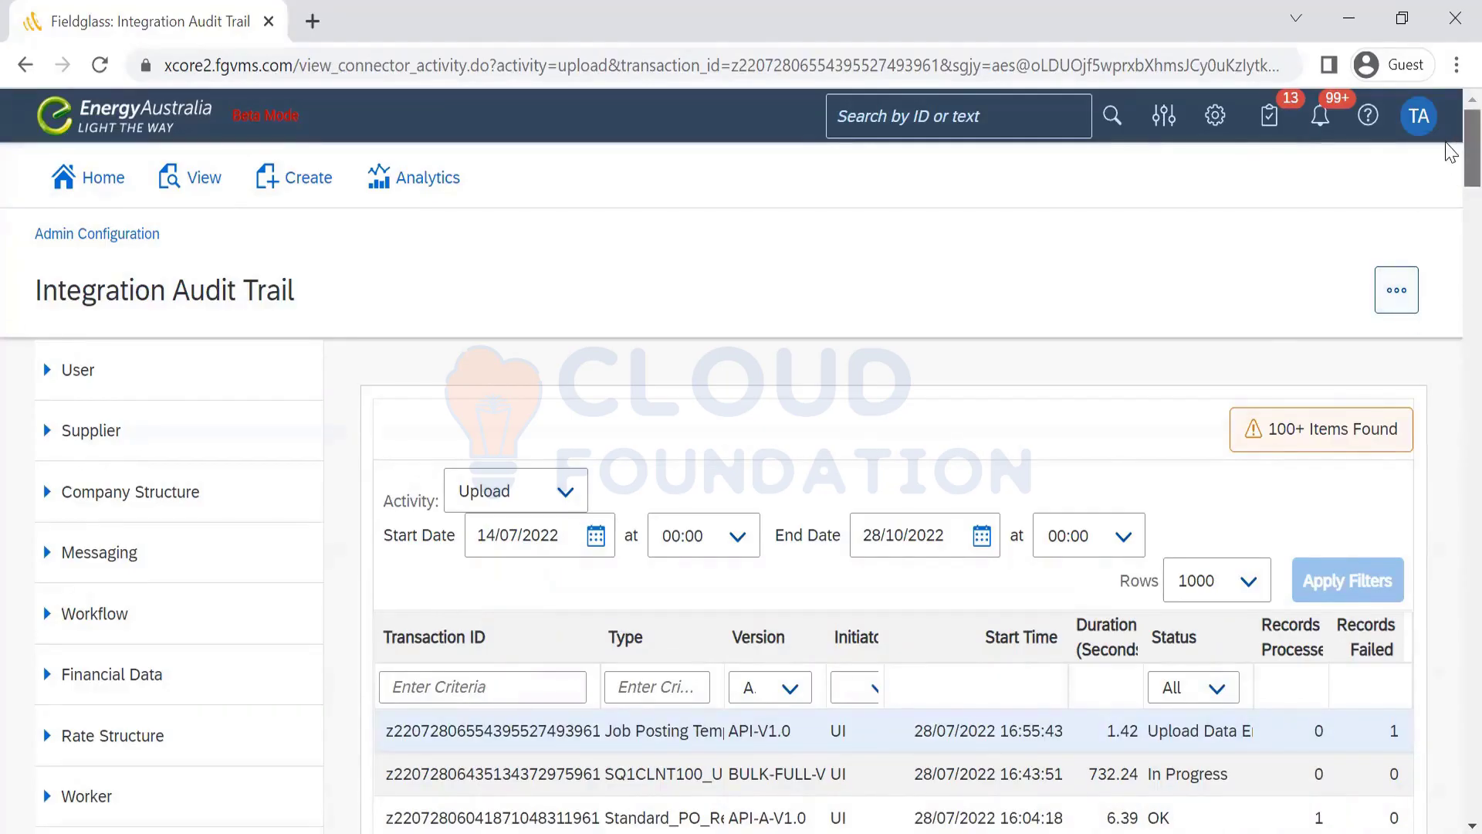
scroll(1451, 307, "down", 1)
scroll(1449, 718, "down", 20)
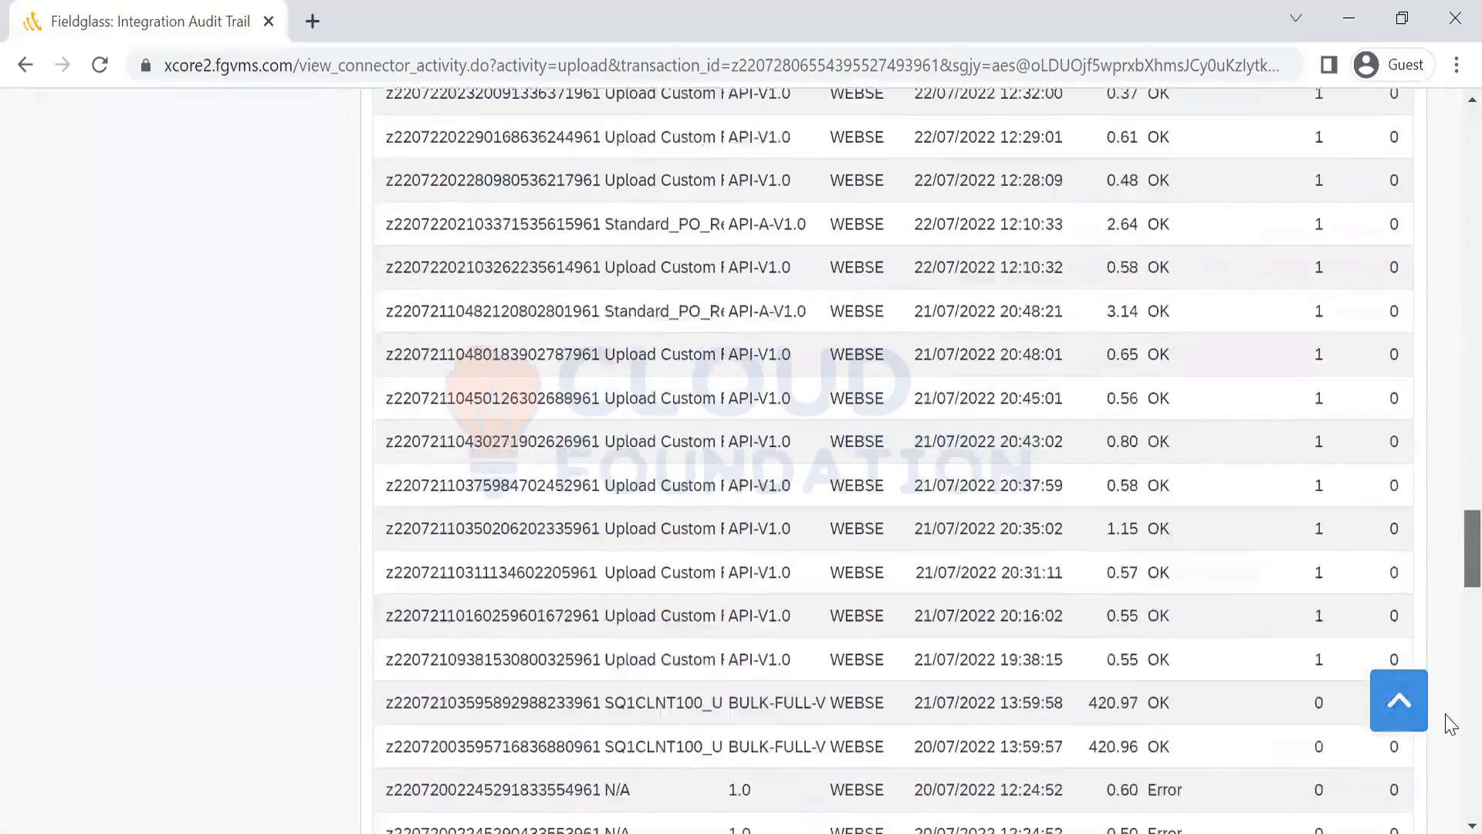
scroll(1451, 729, "down", 6)
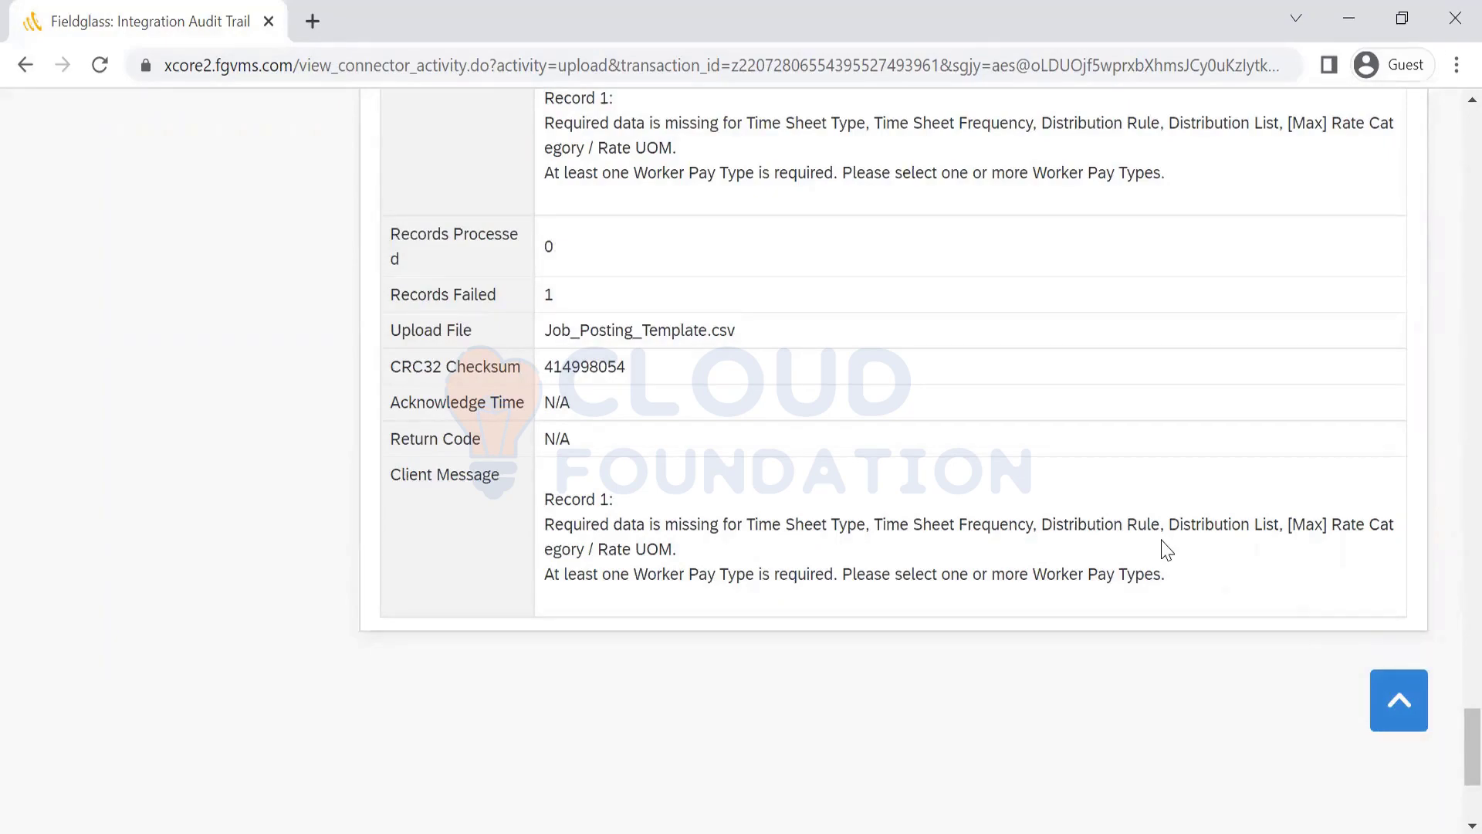
Switch to the Job_Posting_Template worksheet in Excel and check the row 9 headers and row 10 entries up to Display on Career Site?
key("alt+Tab")
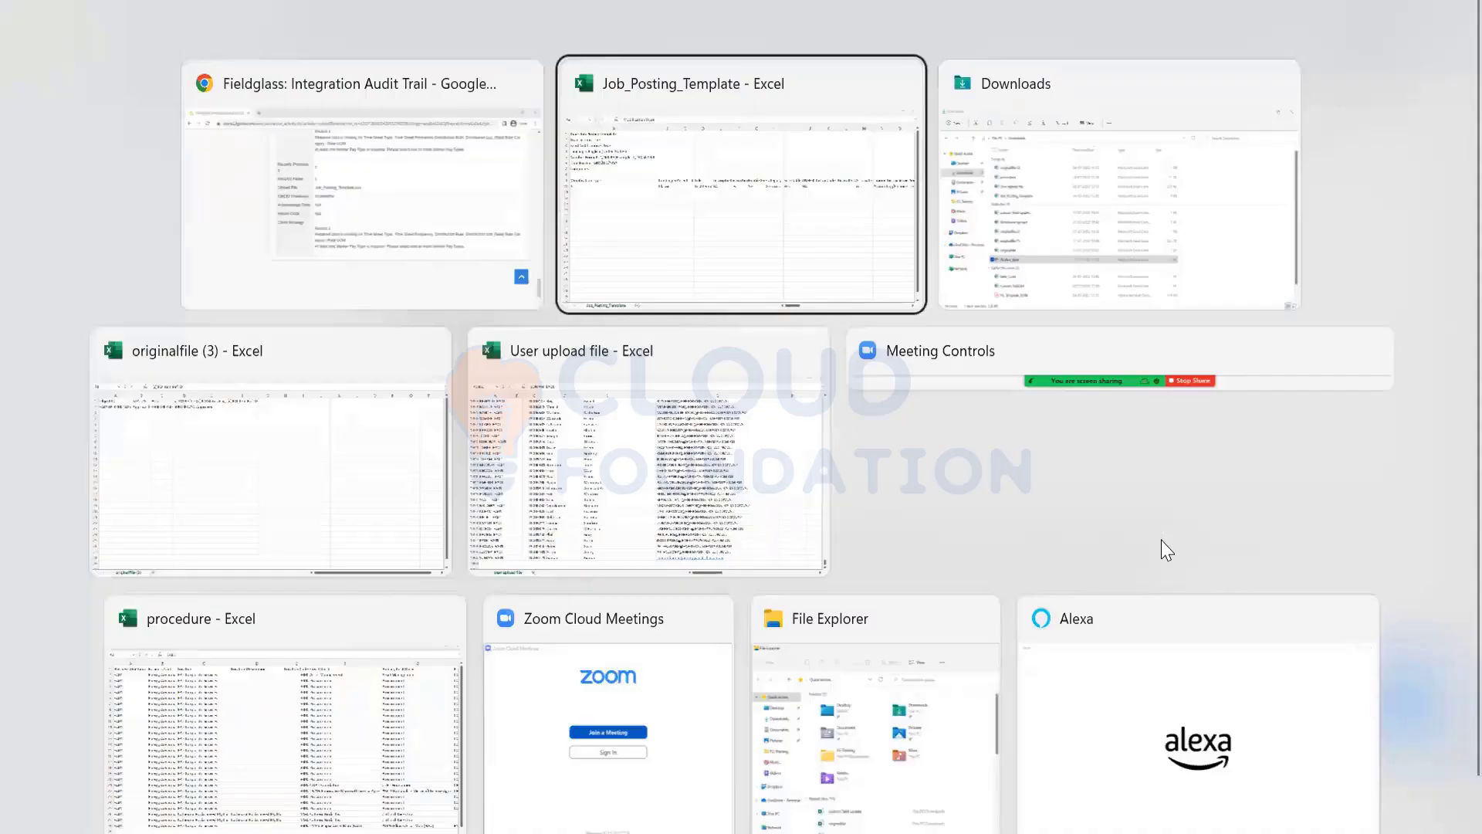
key("Escape")
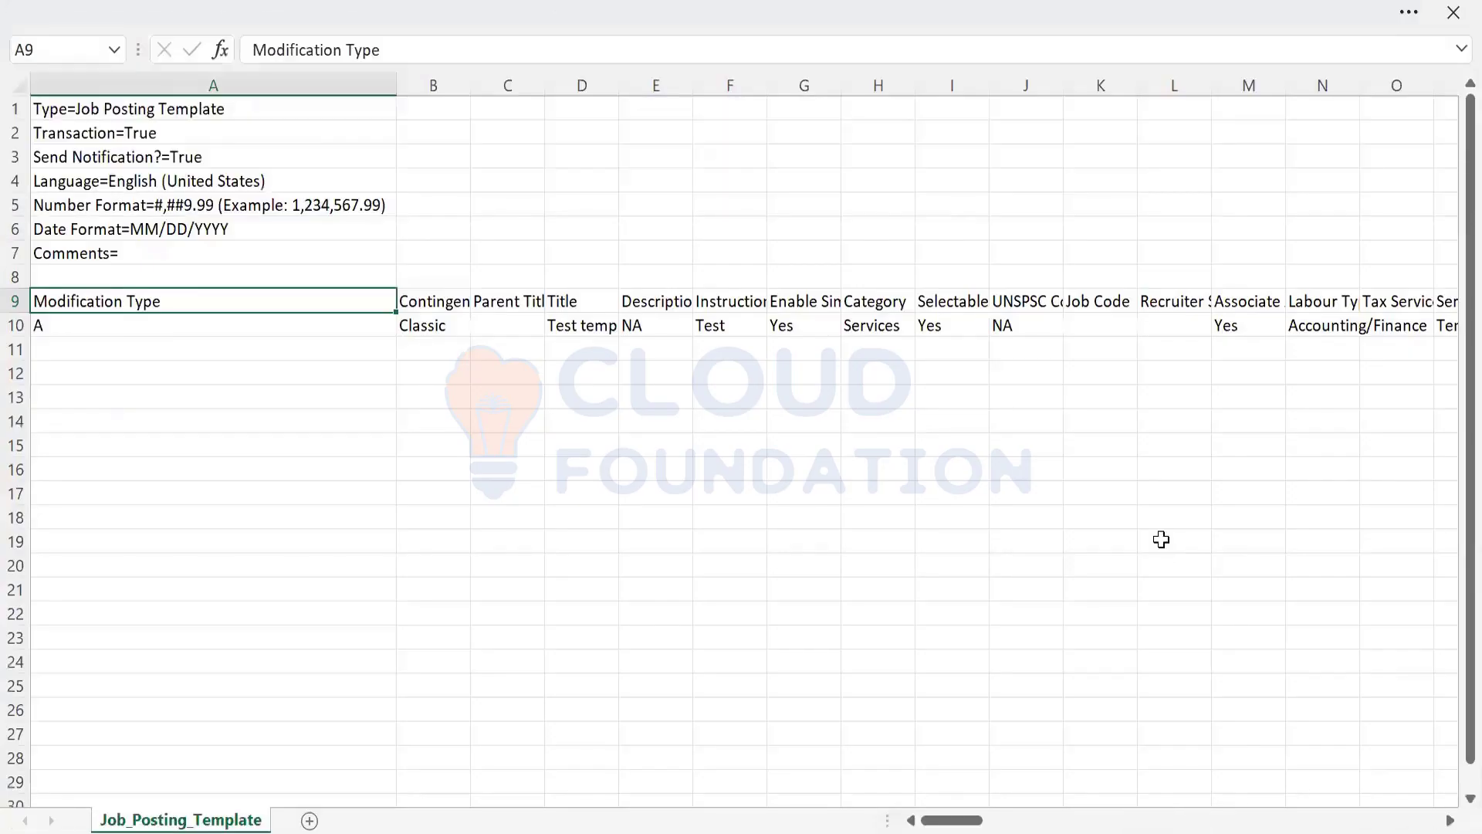
key("Right")
key("Right")
key("Right")
key("Right")
key("Right")
key("Right")
key("Right")
key("Right")
key("Right")
key("Right")
key("Right")
key("Right")
key("Right")
key("Right")
key("Right")
key("Right")
key("Right")
key("Right")
key("Right")
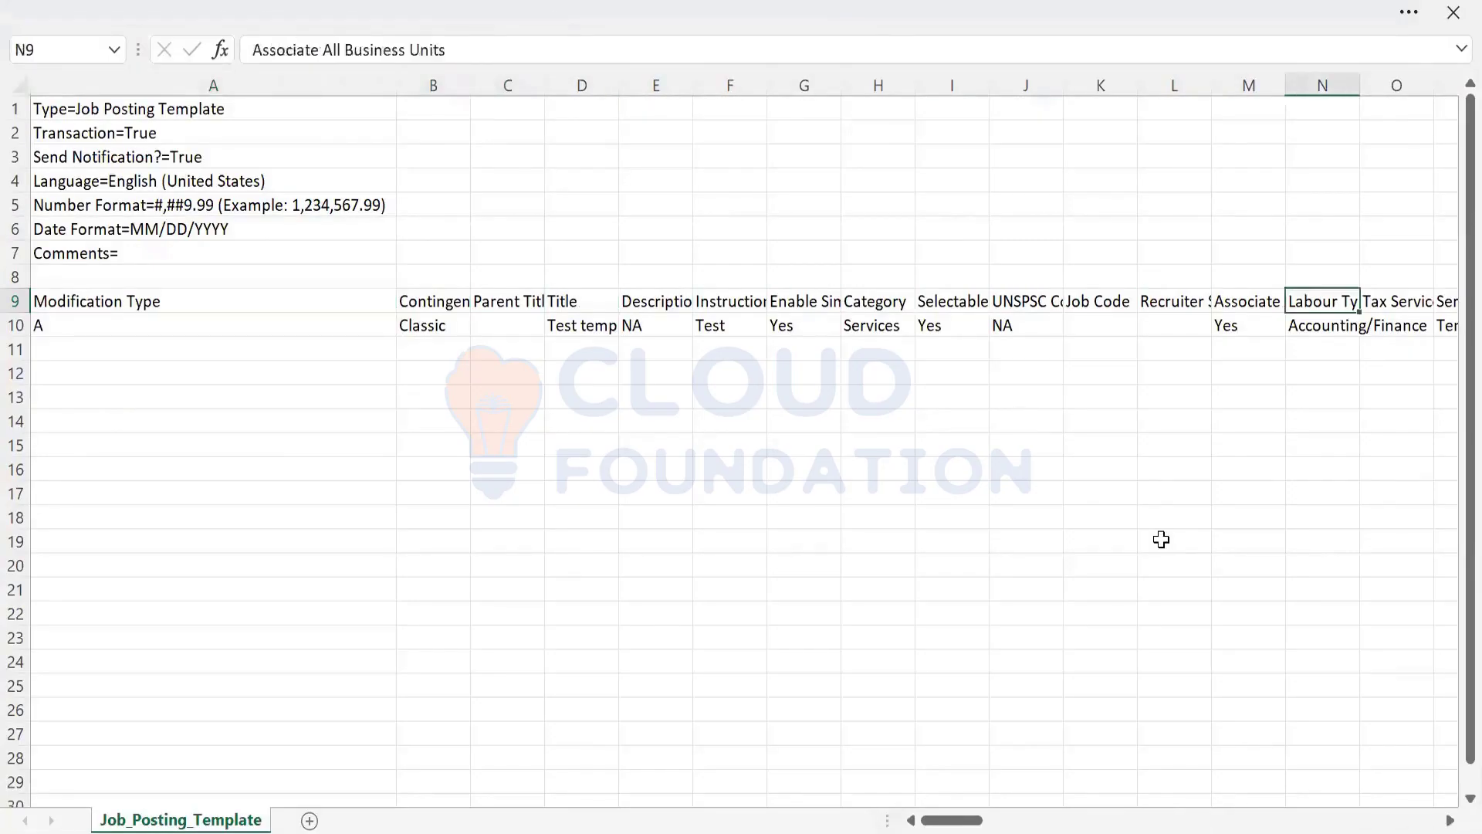
key("Right")
key("Right")
key("Right")
key("Right")
key("Right")
key("Left")
key("Left")
key("Left")
key("Left")
key("Left")
key("Left")
key("Left")
key("Left")
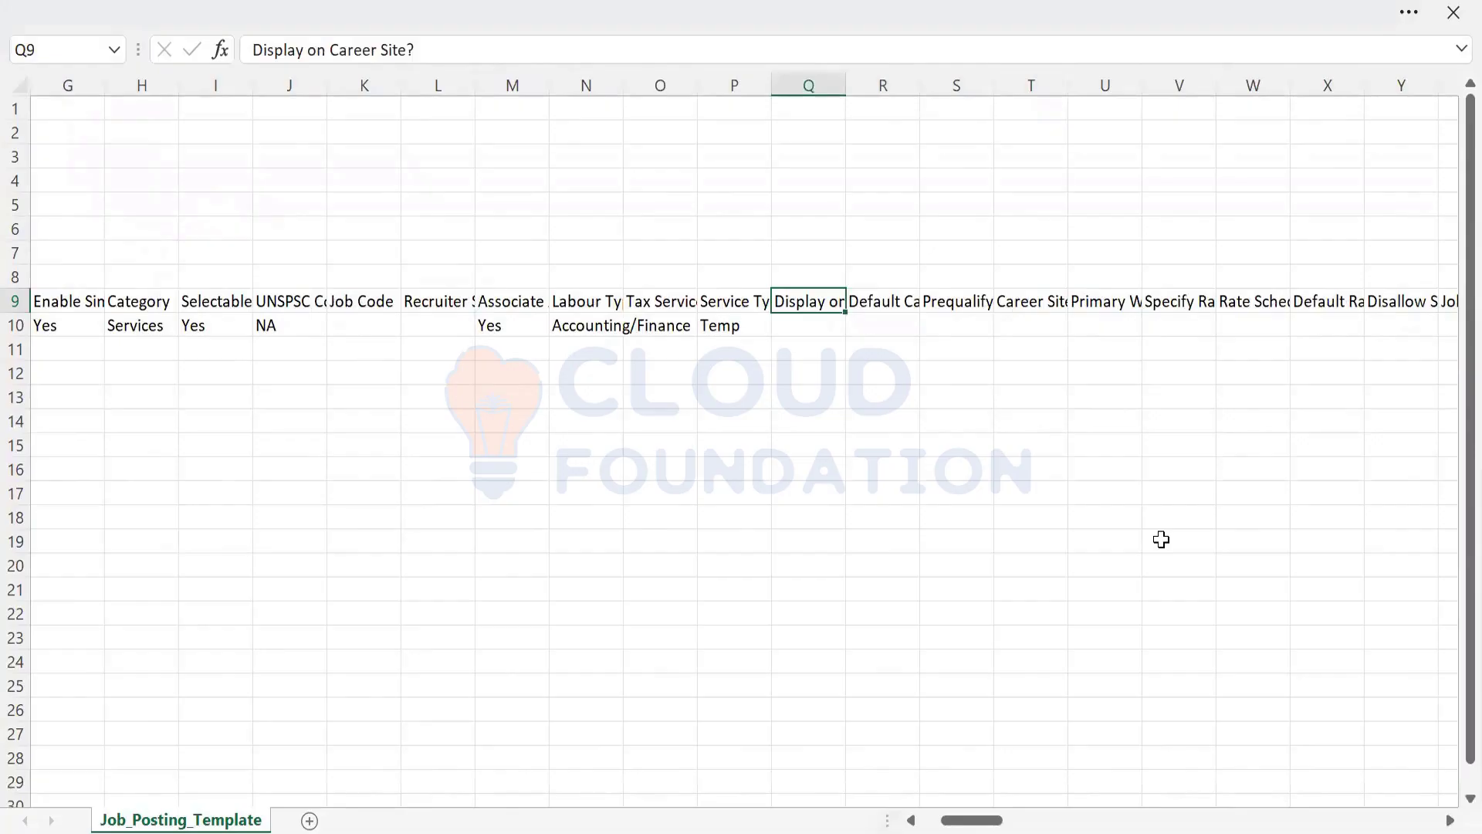
key("Down")
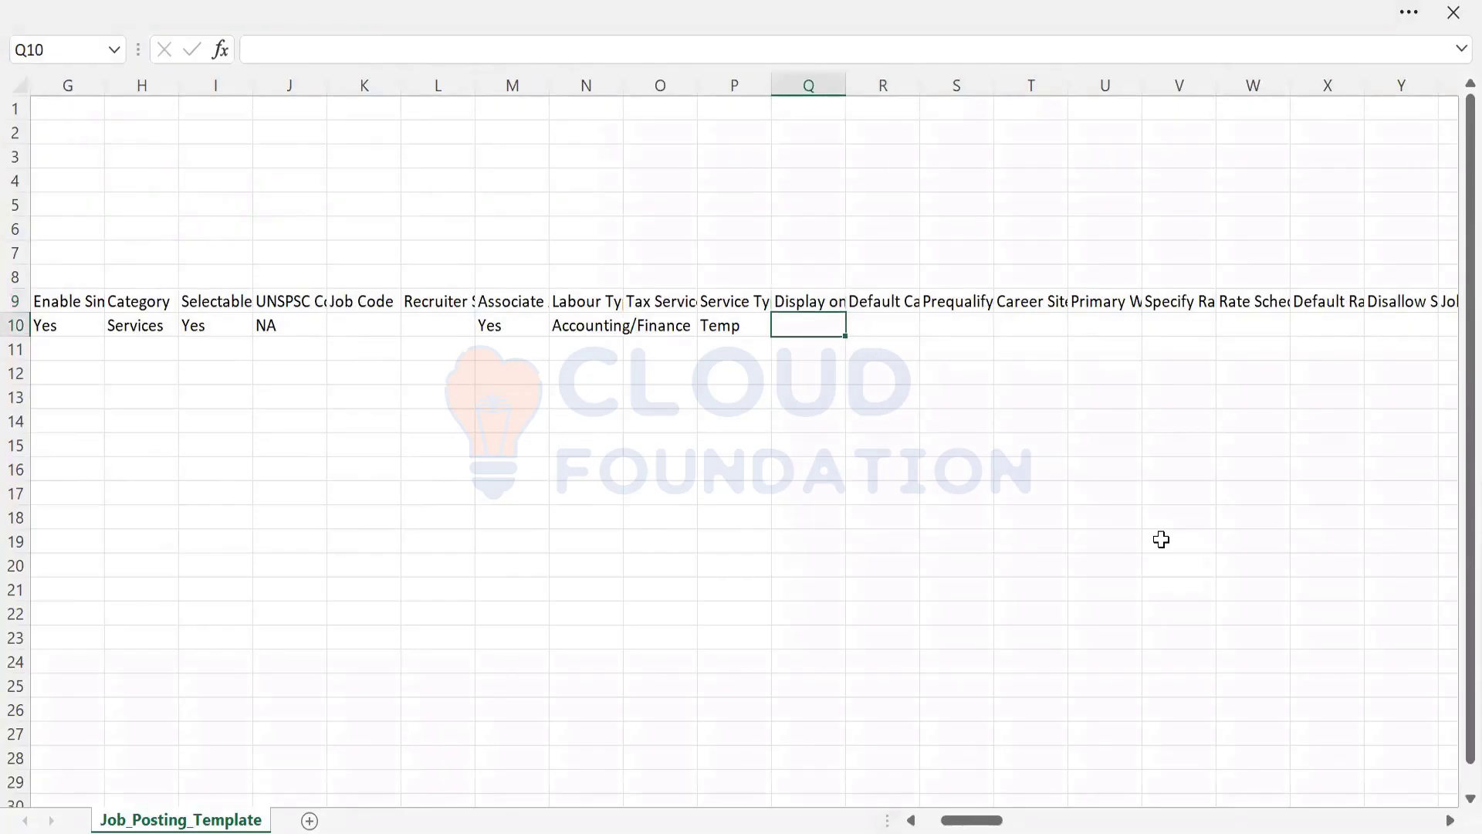
Return to Fieldglass in Chrome and review the client message for Record 1 of the Job_Posting_Template.csv upload
key("alt+Tab")
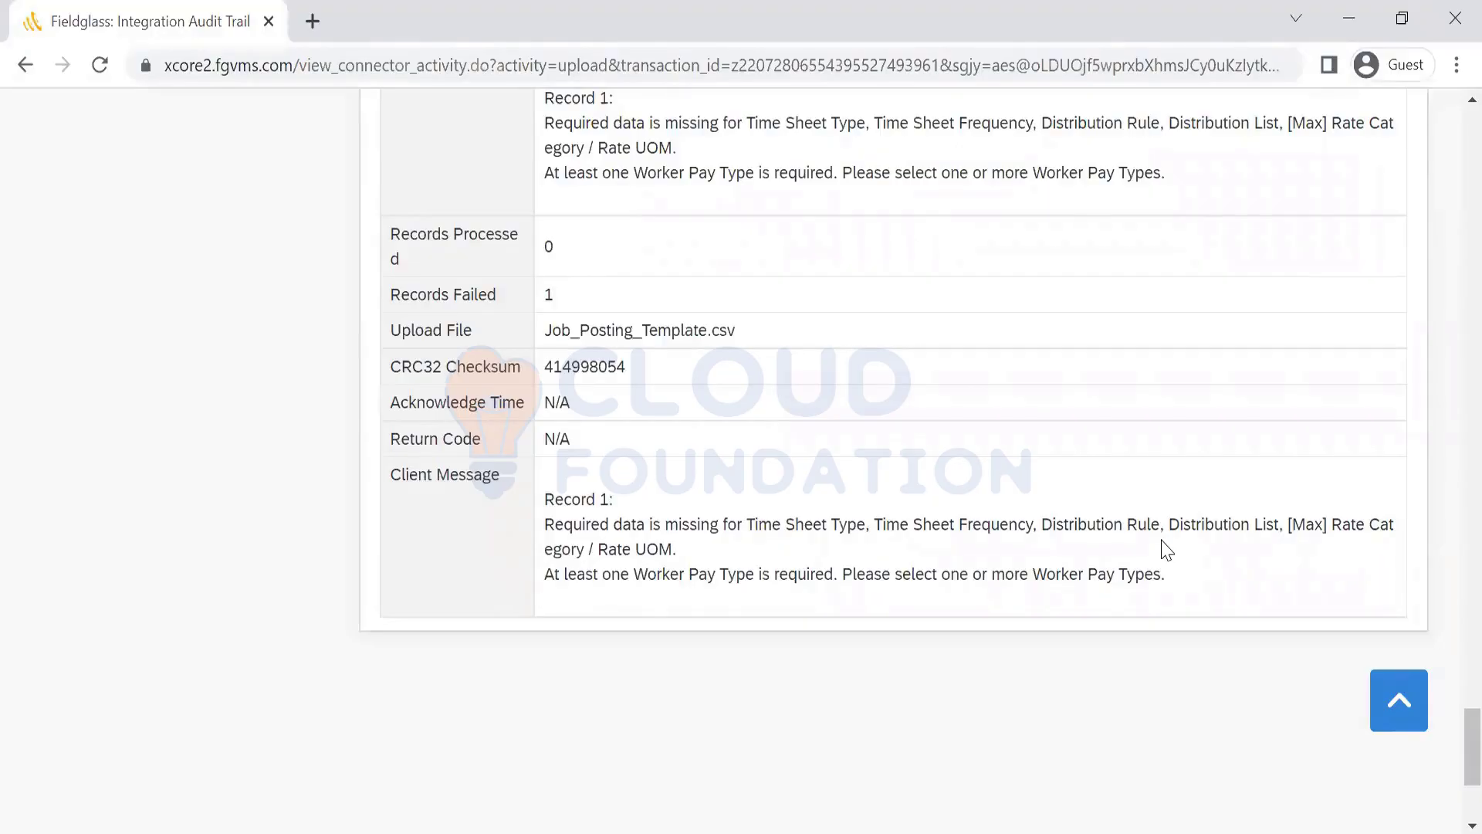
key("alt+Tab")
key("alt+Tab")
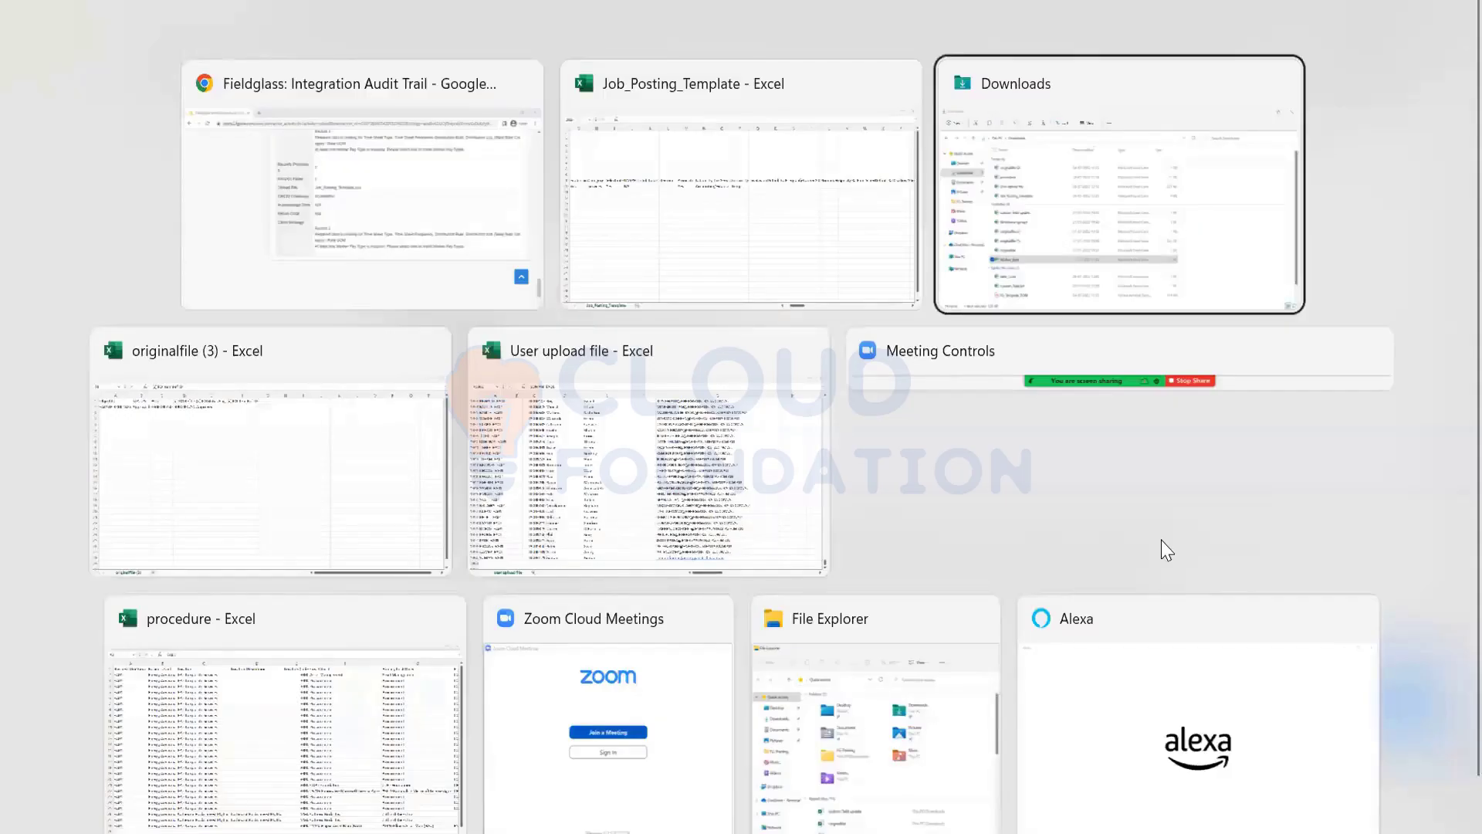
key("alt+Tab")
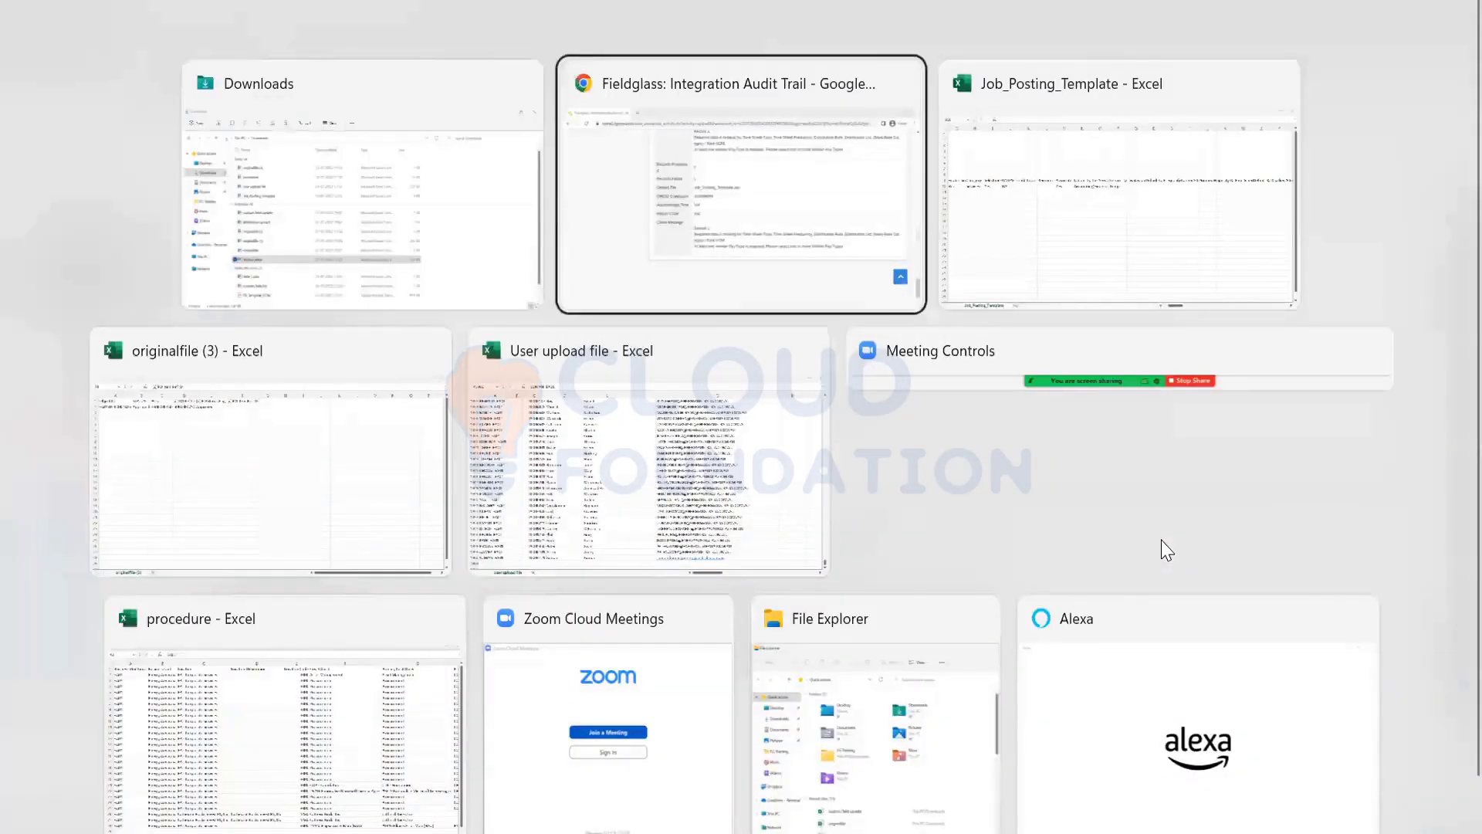
key("alt+Tab")
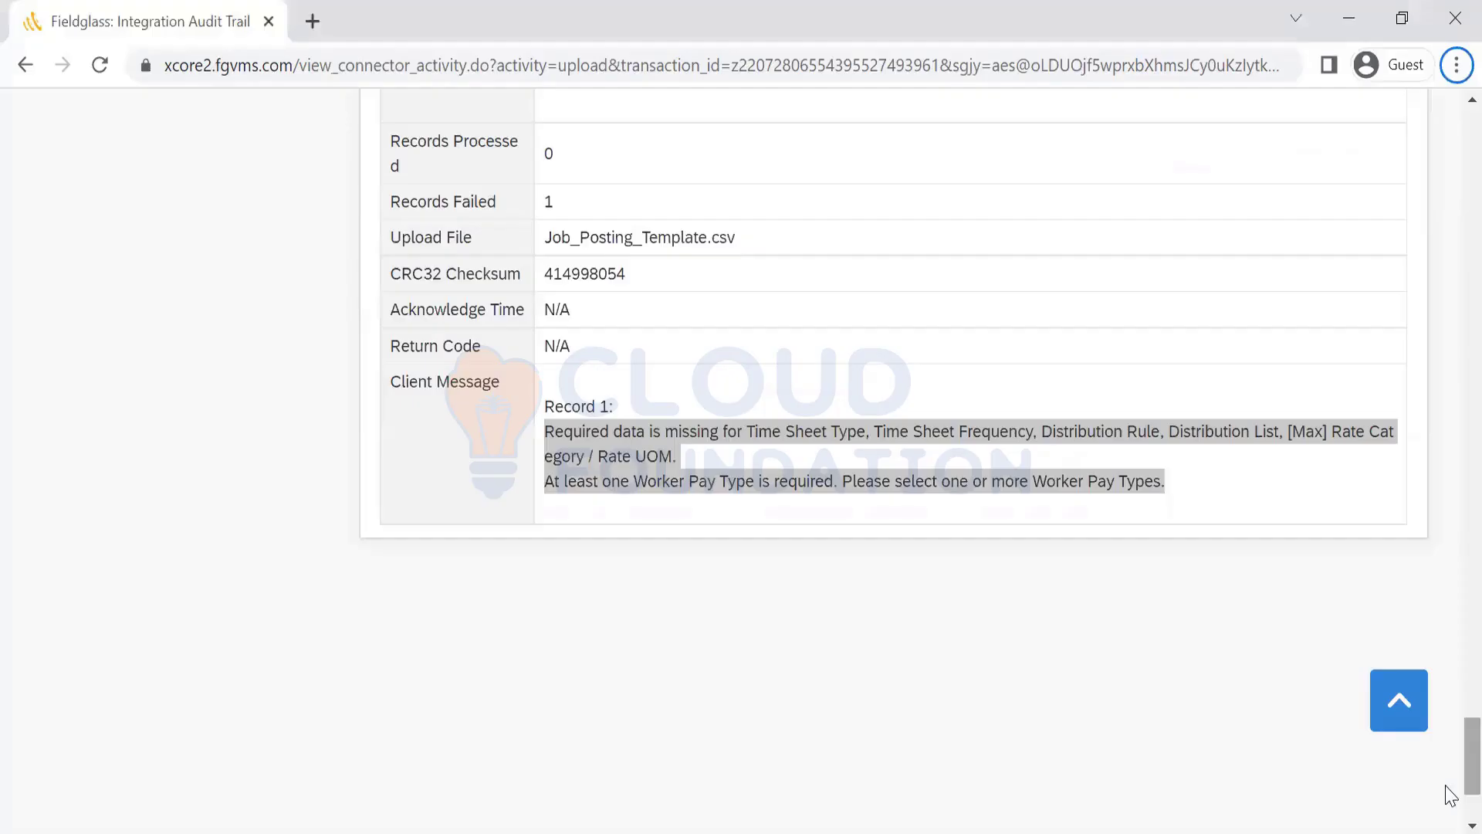
Select the SQ1CLNT100_Upload User transaction started 28/07/2022 16:43 in the audit trail and view its details
scroll(1446, 357, "up", 20)
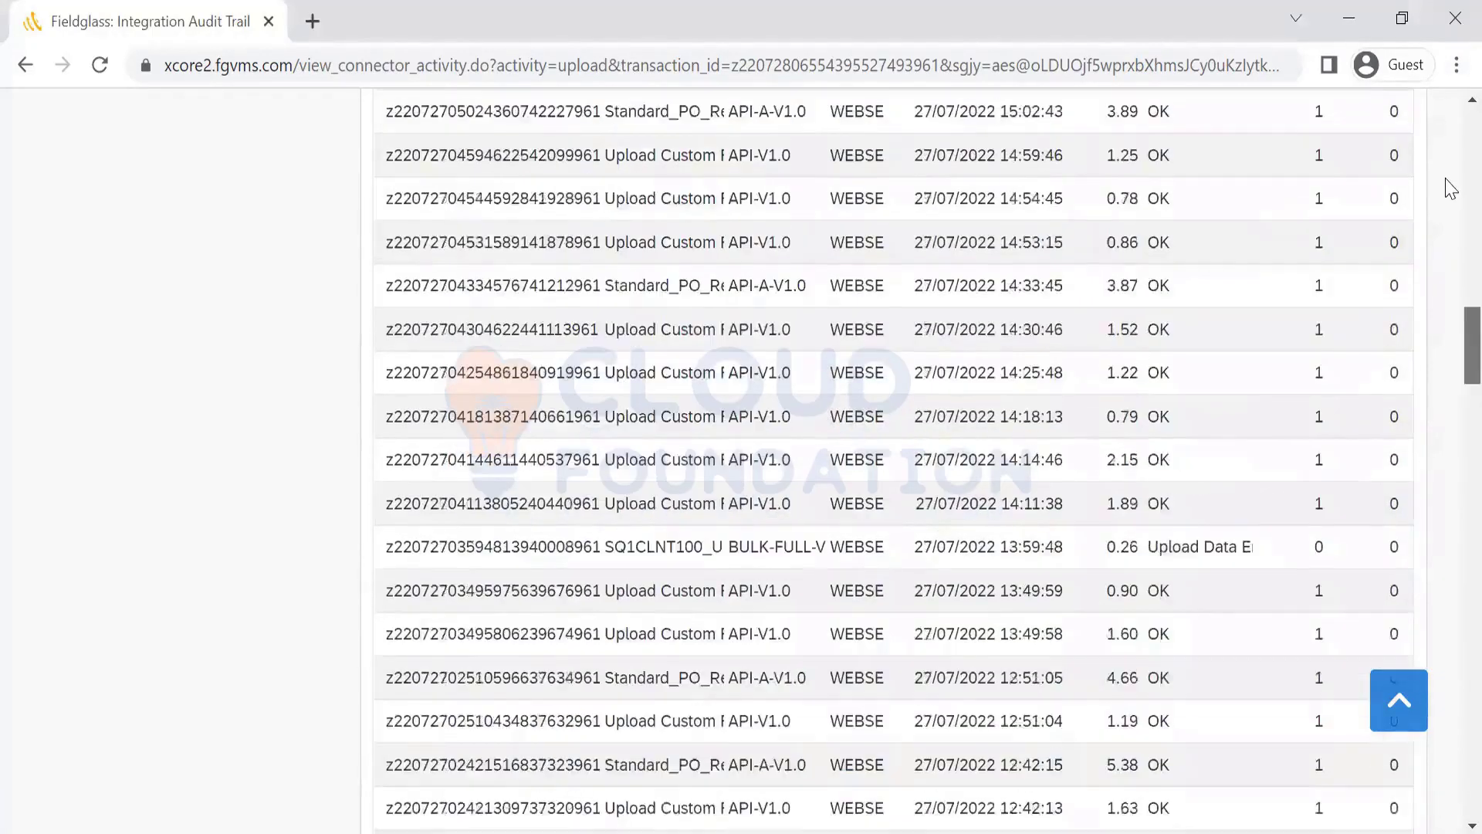
scroll(1451, 187, "up", 15)
scroll(398, 552, "up", 5)
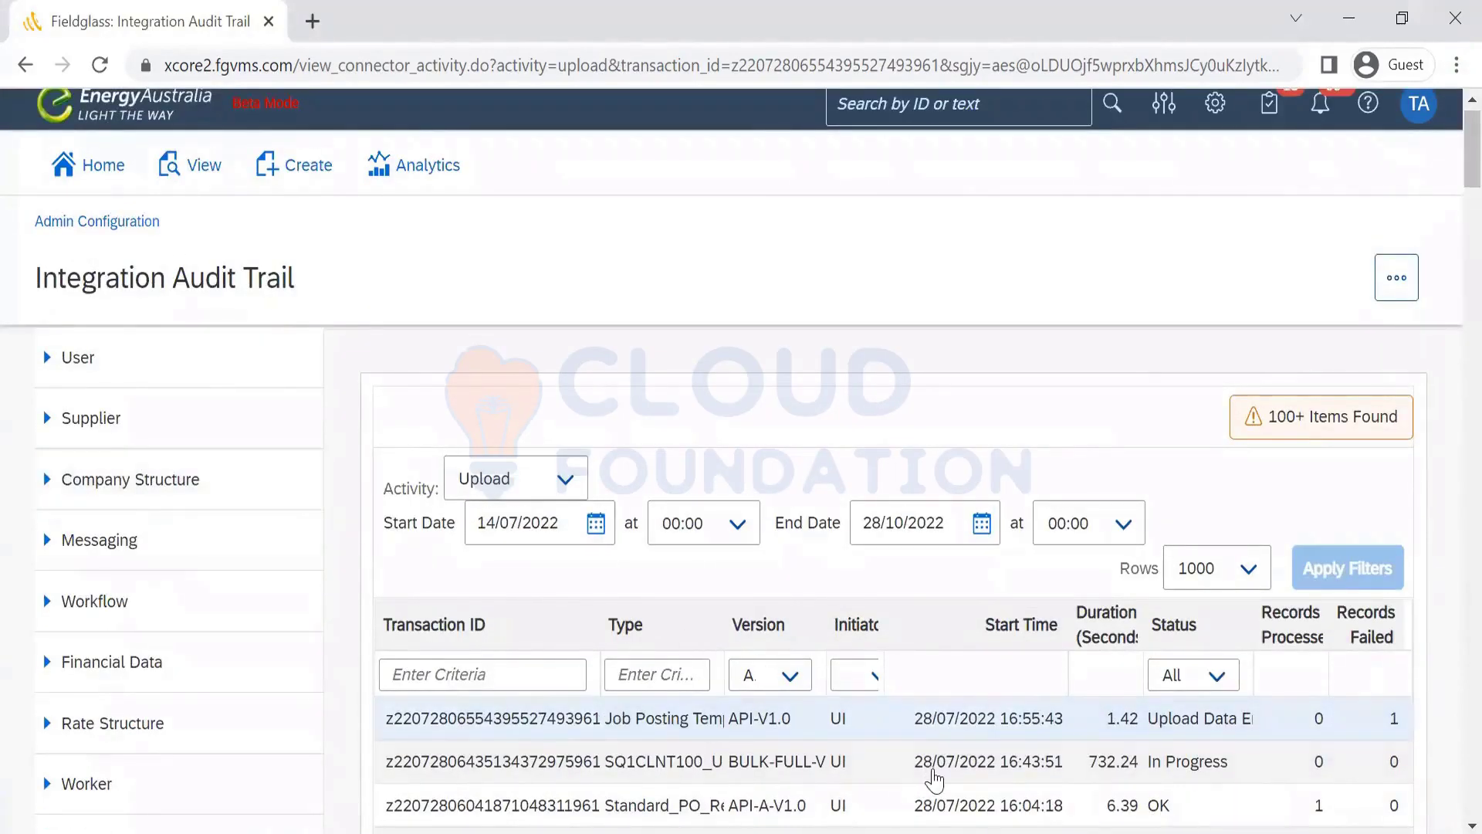
left_click(932, 770)
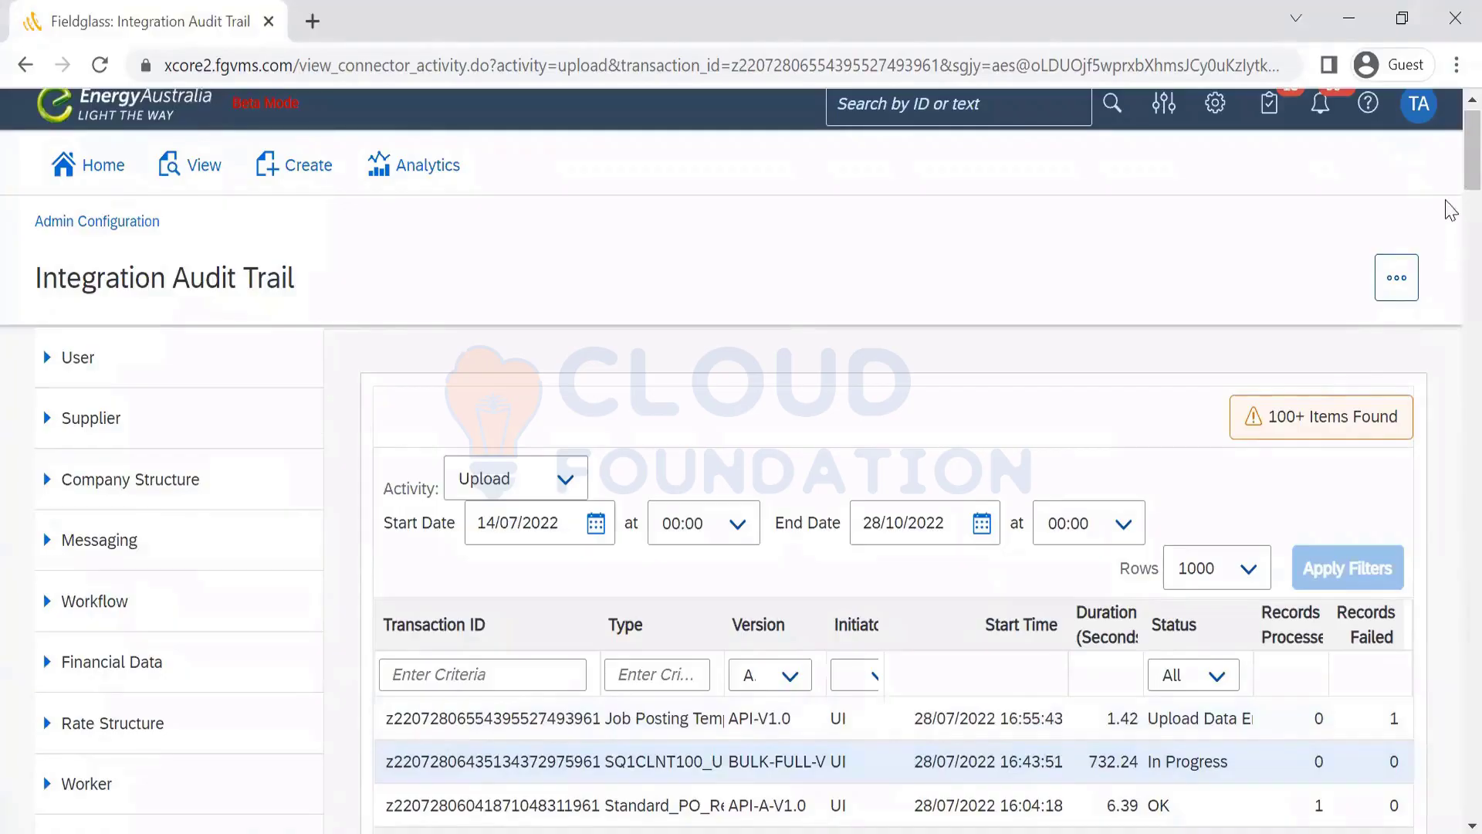
scroll(1449, 189, "down", 10)
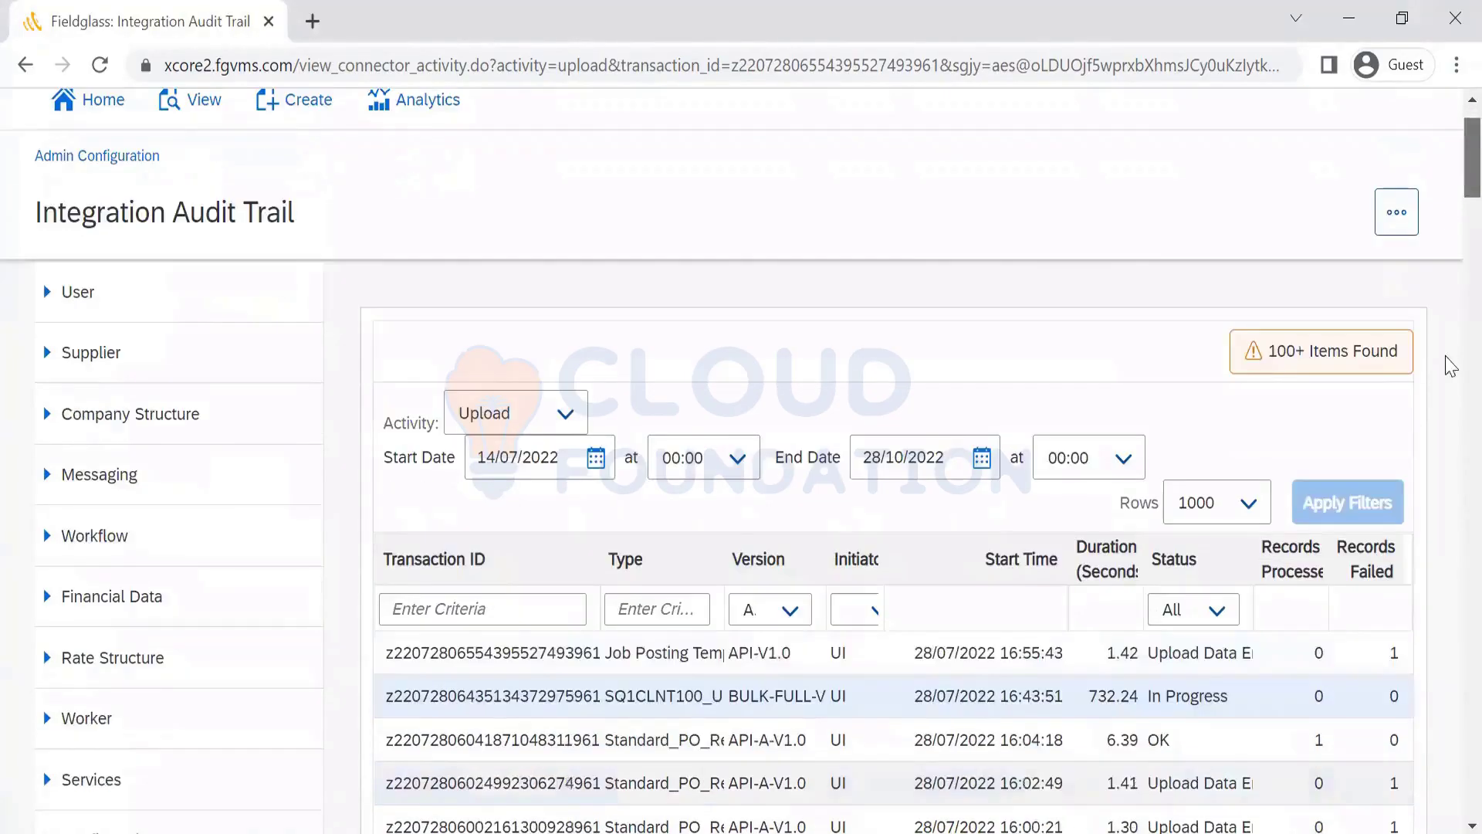
scroll(1449, 674, "down", 20)
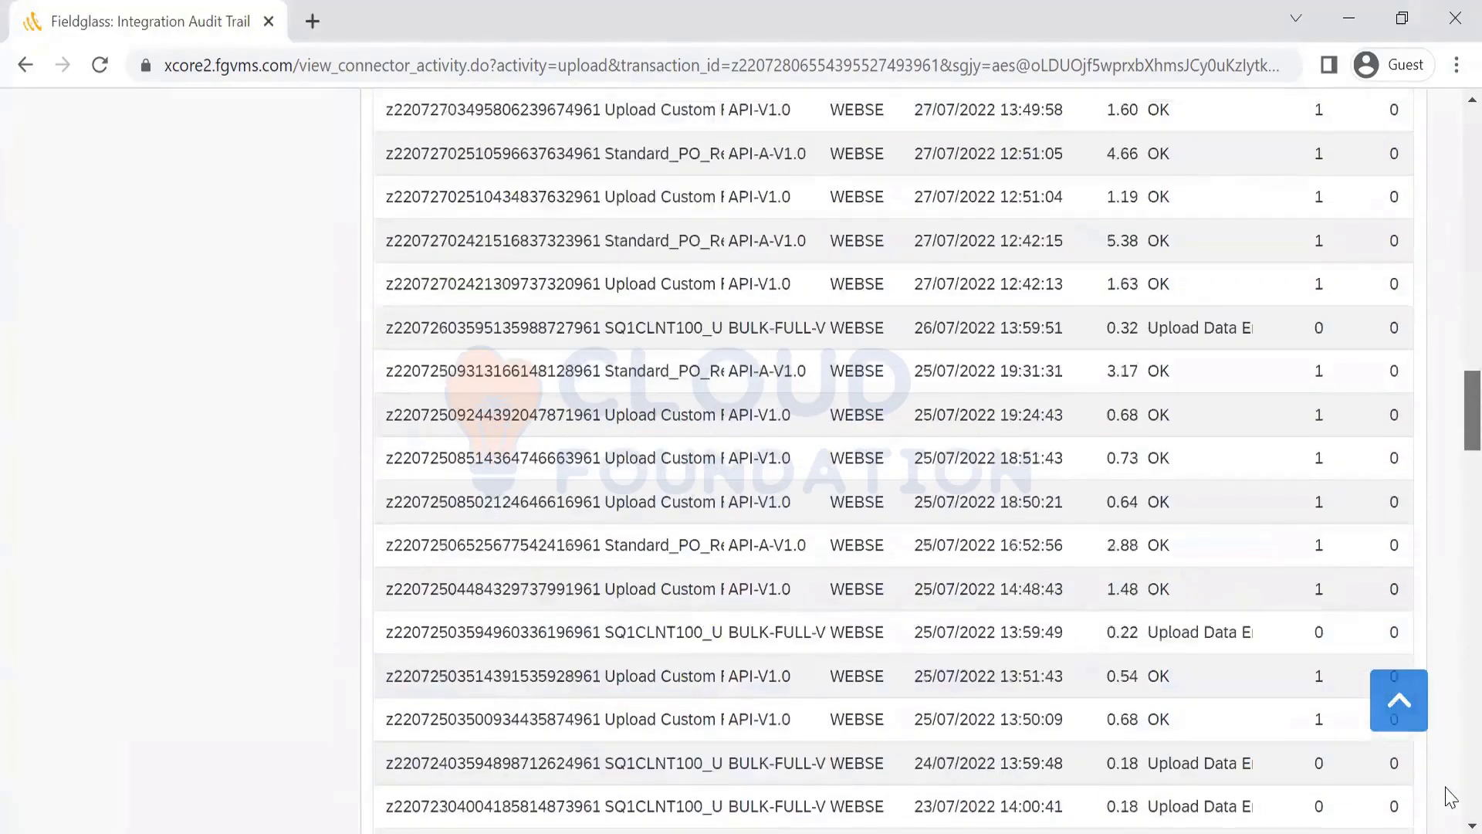
scroll(1450, 787, "down", 15)
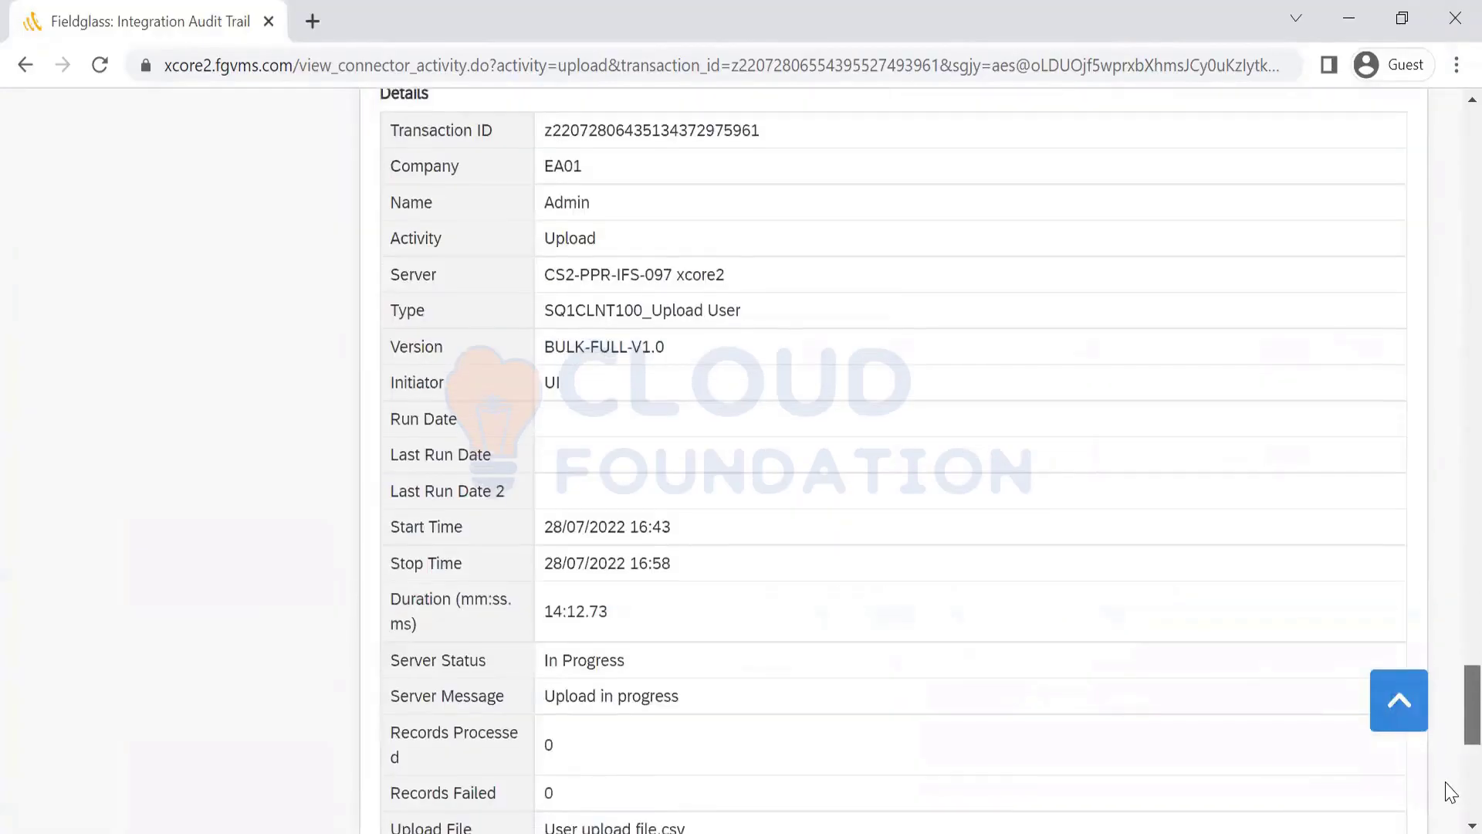
Review the remaining details of the SQ1CLNT100_Upload User transaction and return to the Integration Audit Trail list
scroll(1450, 772, "up", 5)
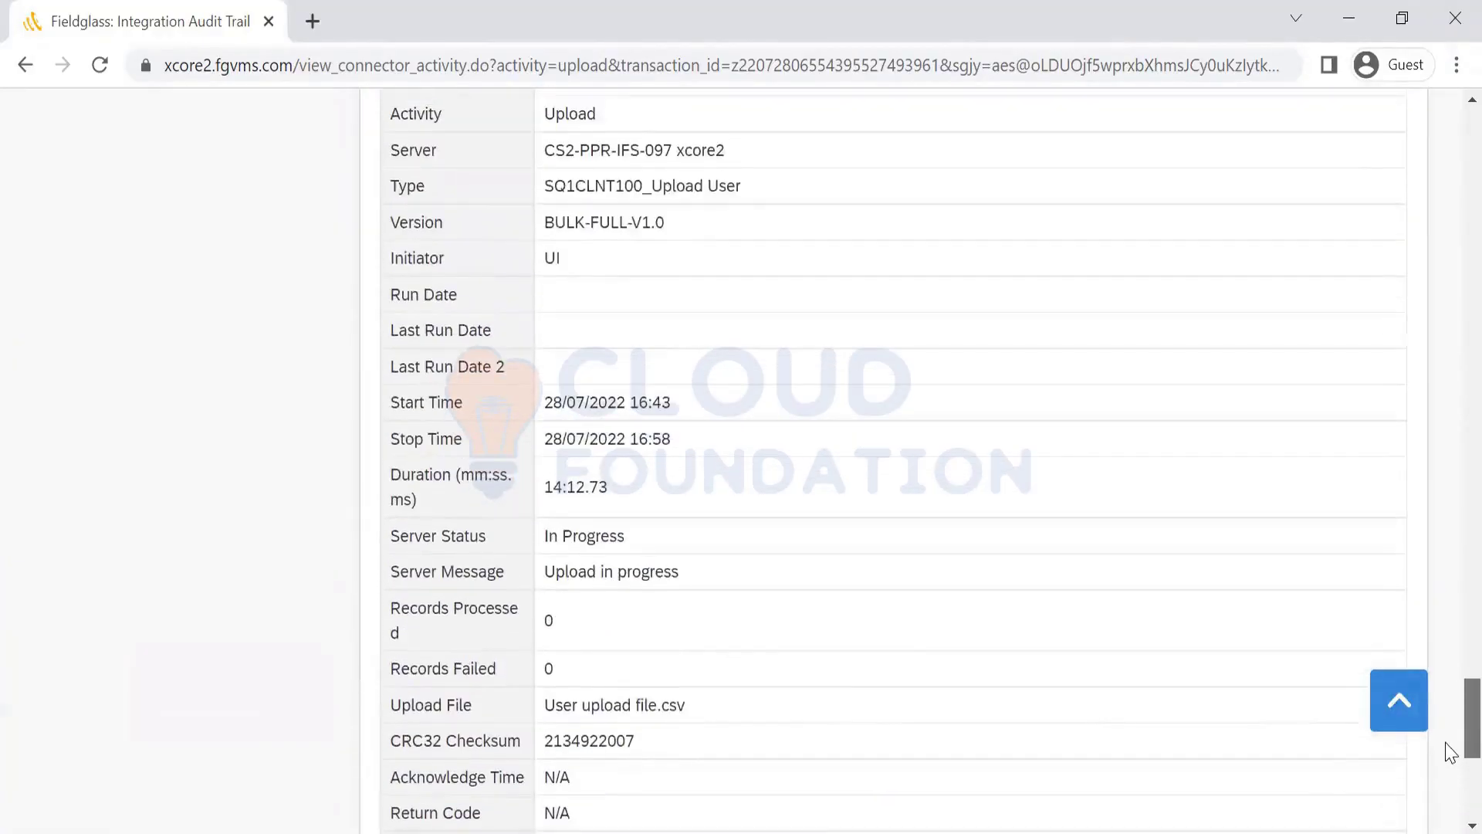
scroll(1449, 764, "down", 5)
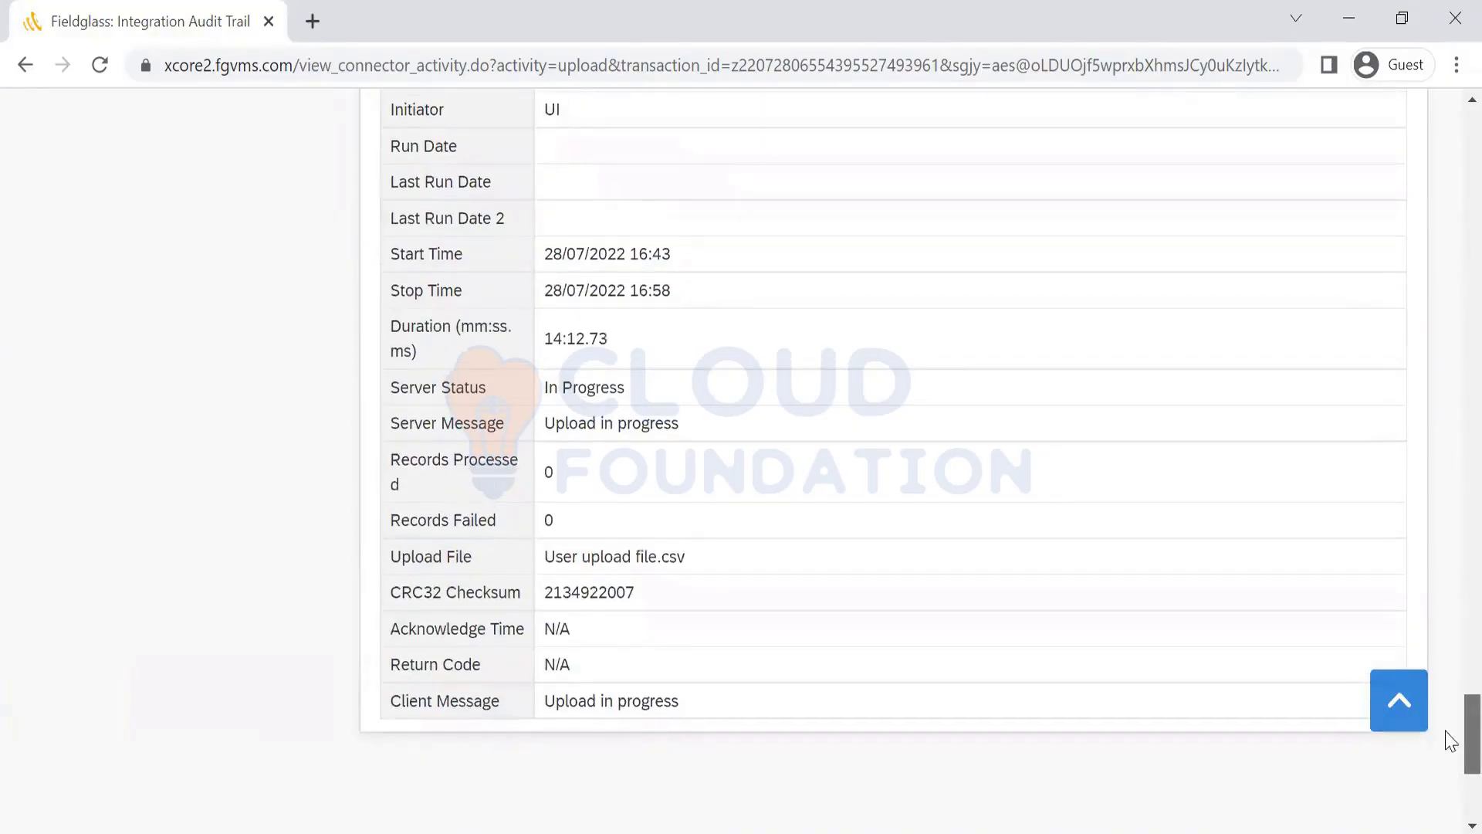
scroll(1450, 745, "up", 15)
scroll(1407, 343, "up", 10)
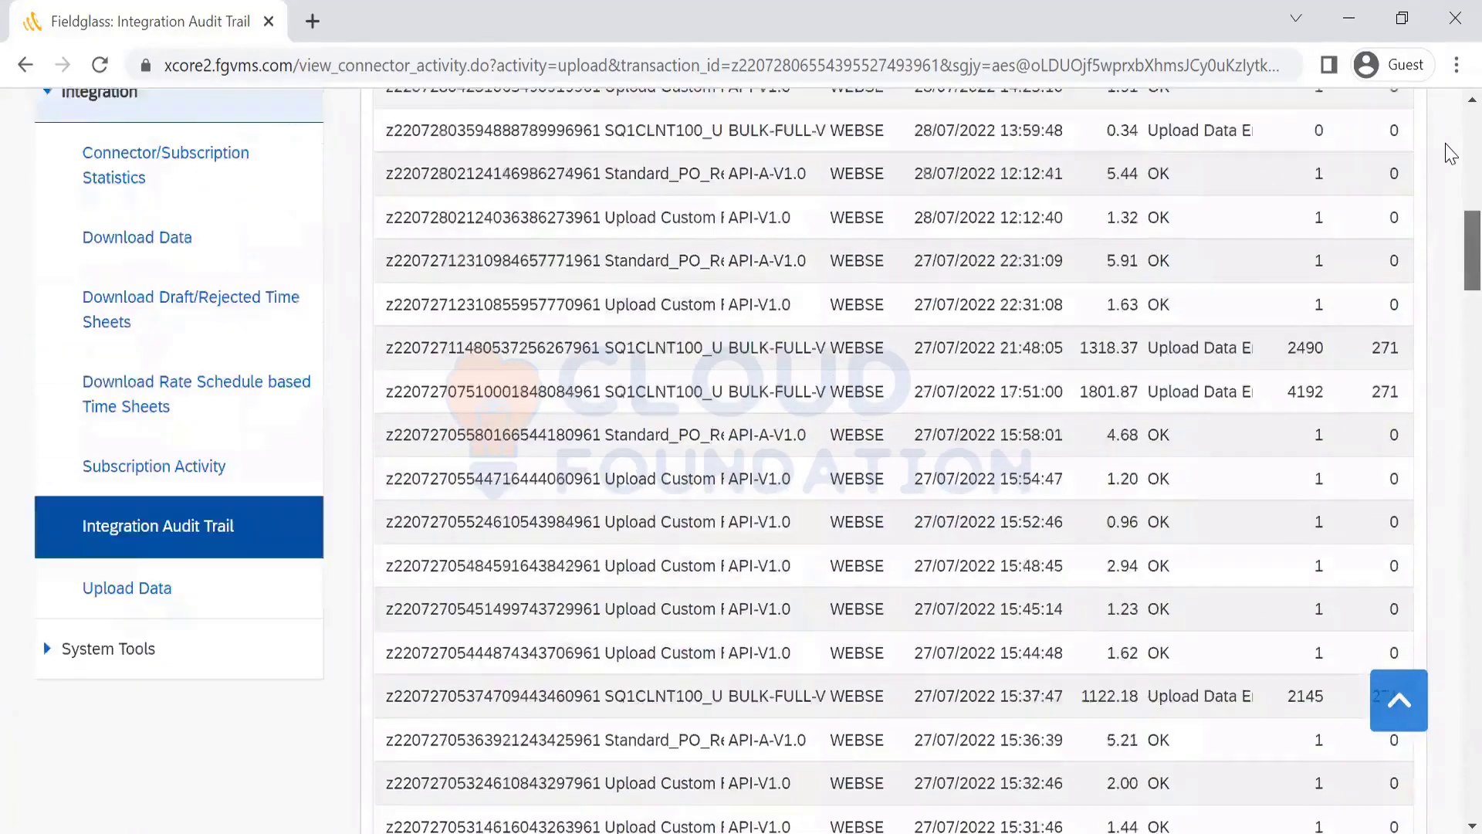
scroll(813, 521, "up", 7)
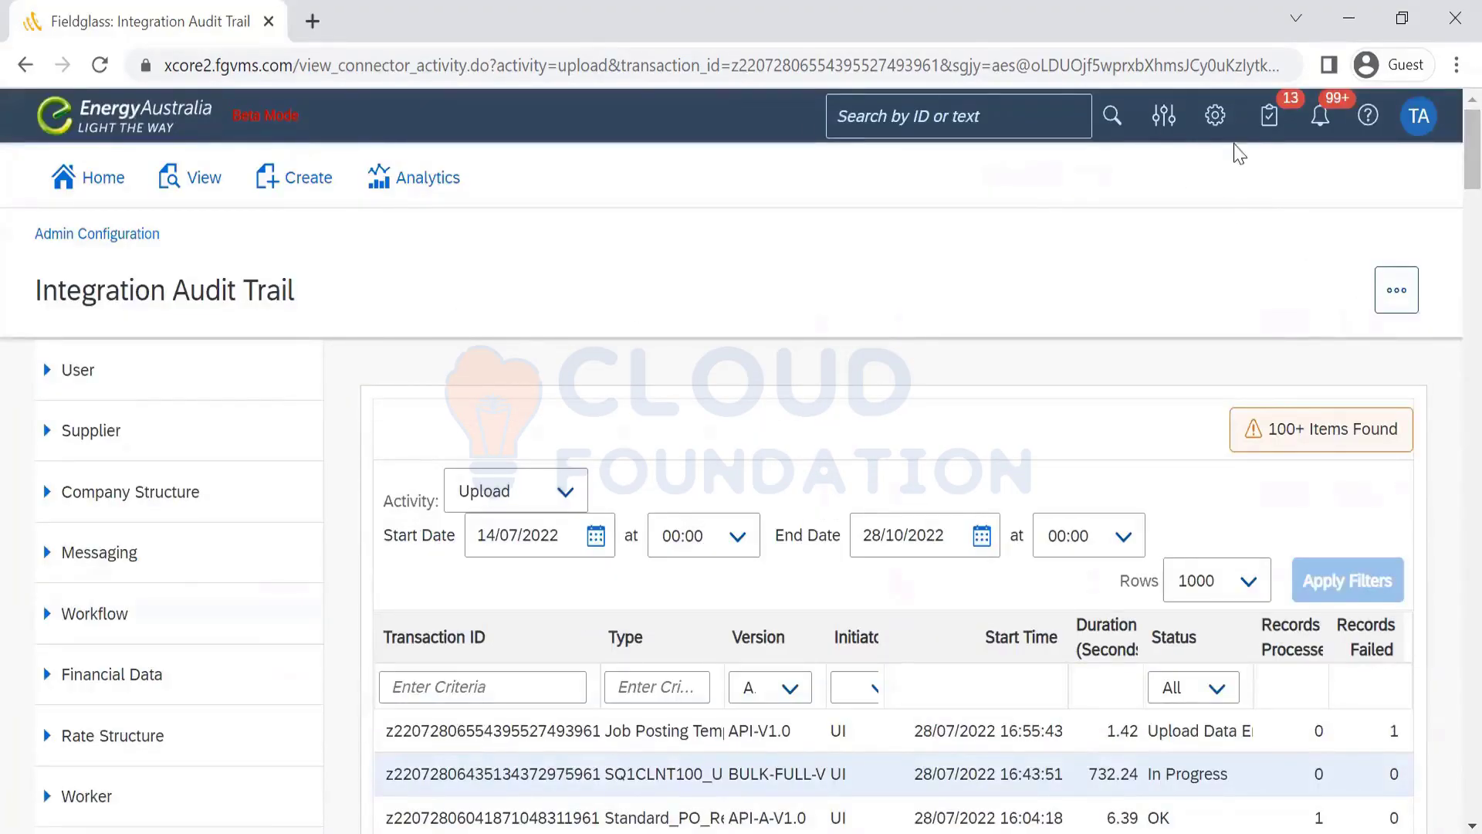
Open the Fieldglass Admin Configuration page and check the missing required fields noted in Notepad
left_click(1221, 126)
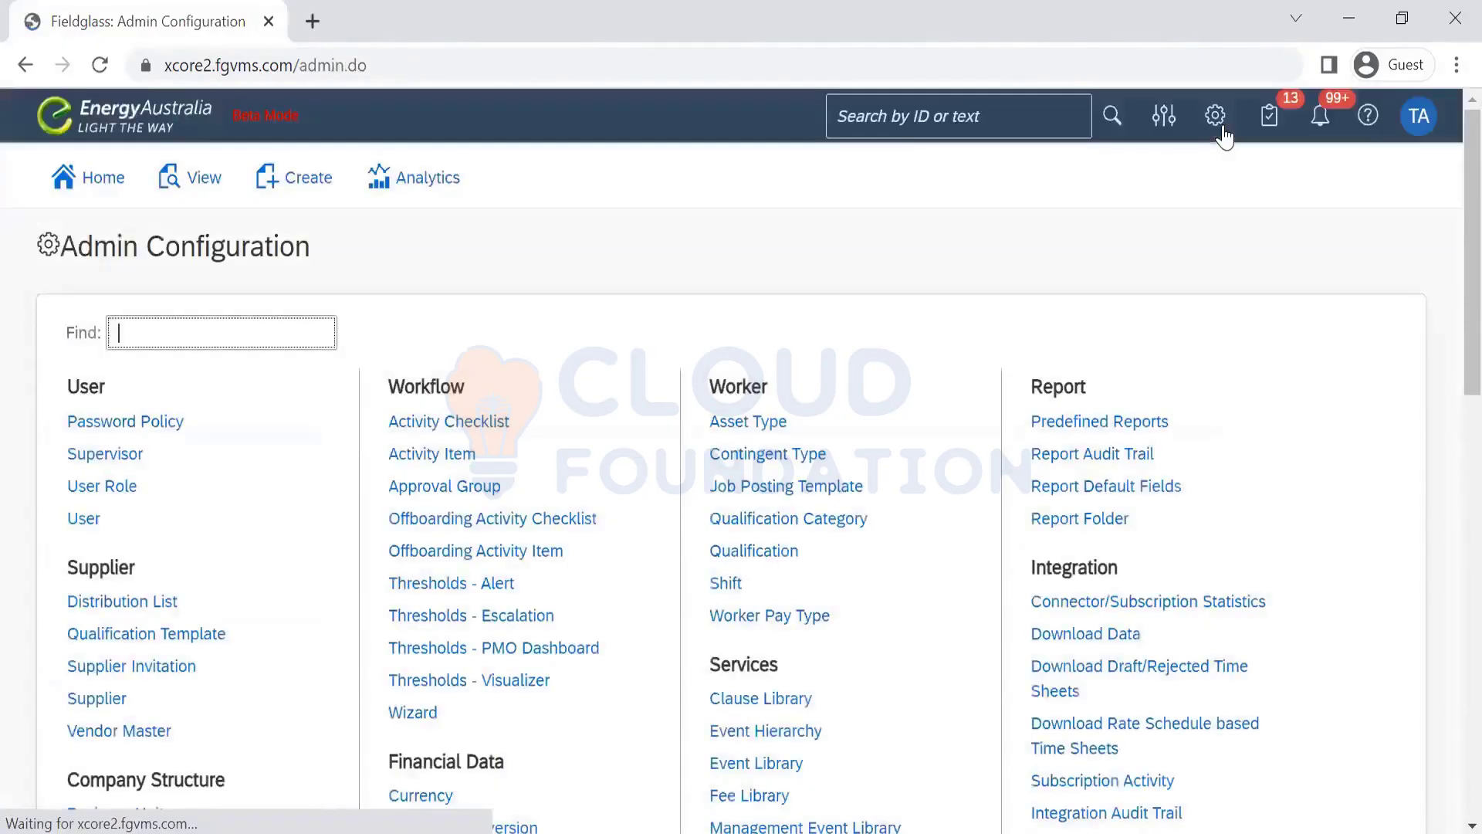
key("alt+Tab")
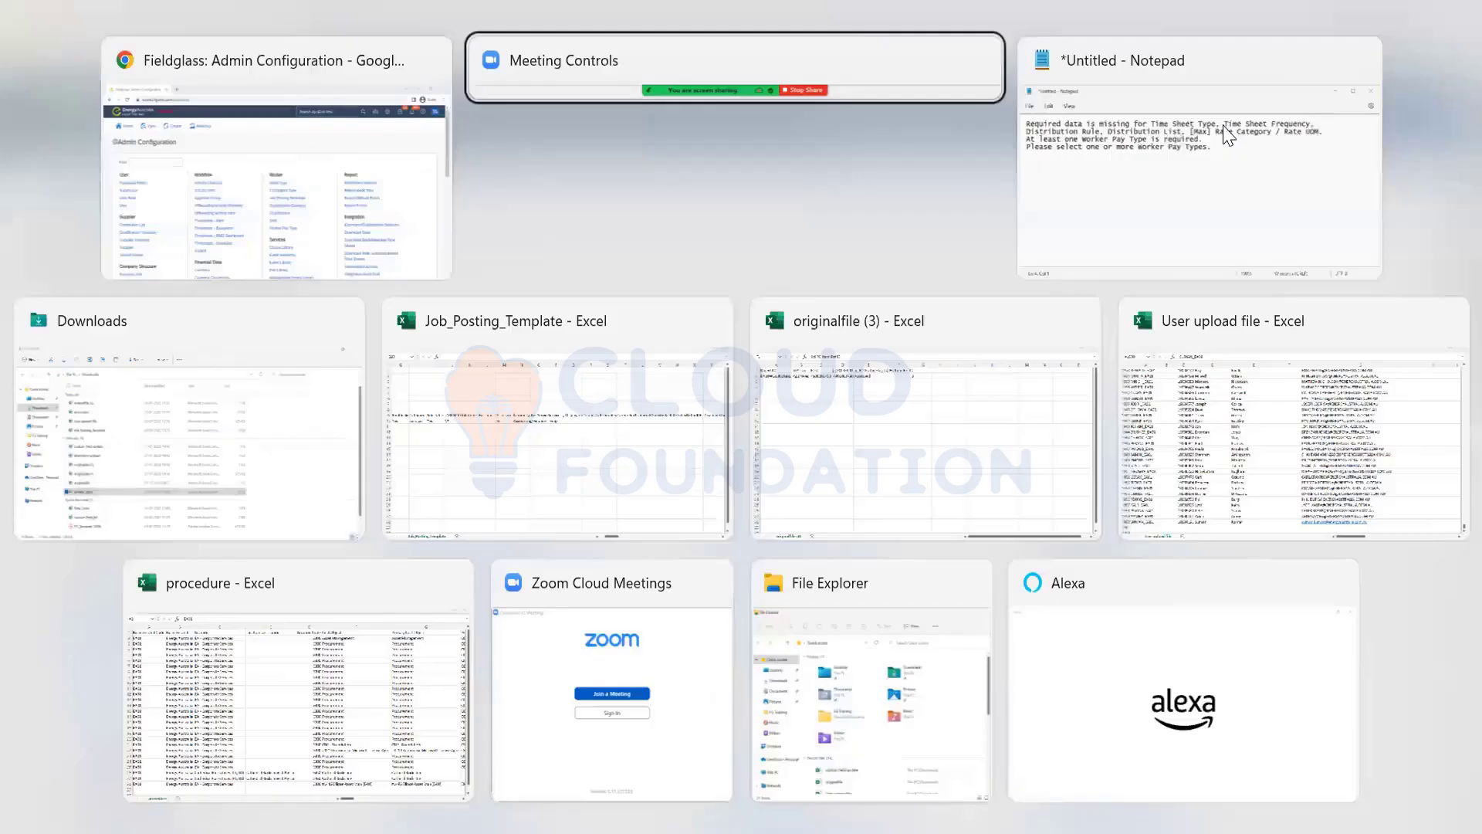
left_click(1228, 135)
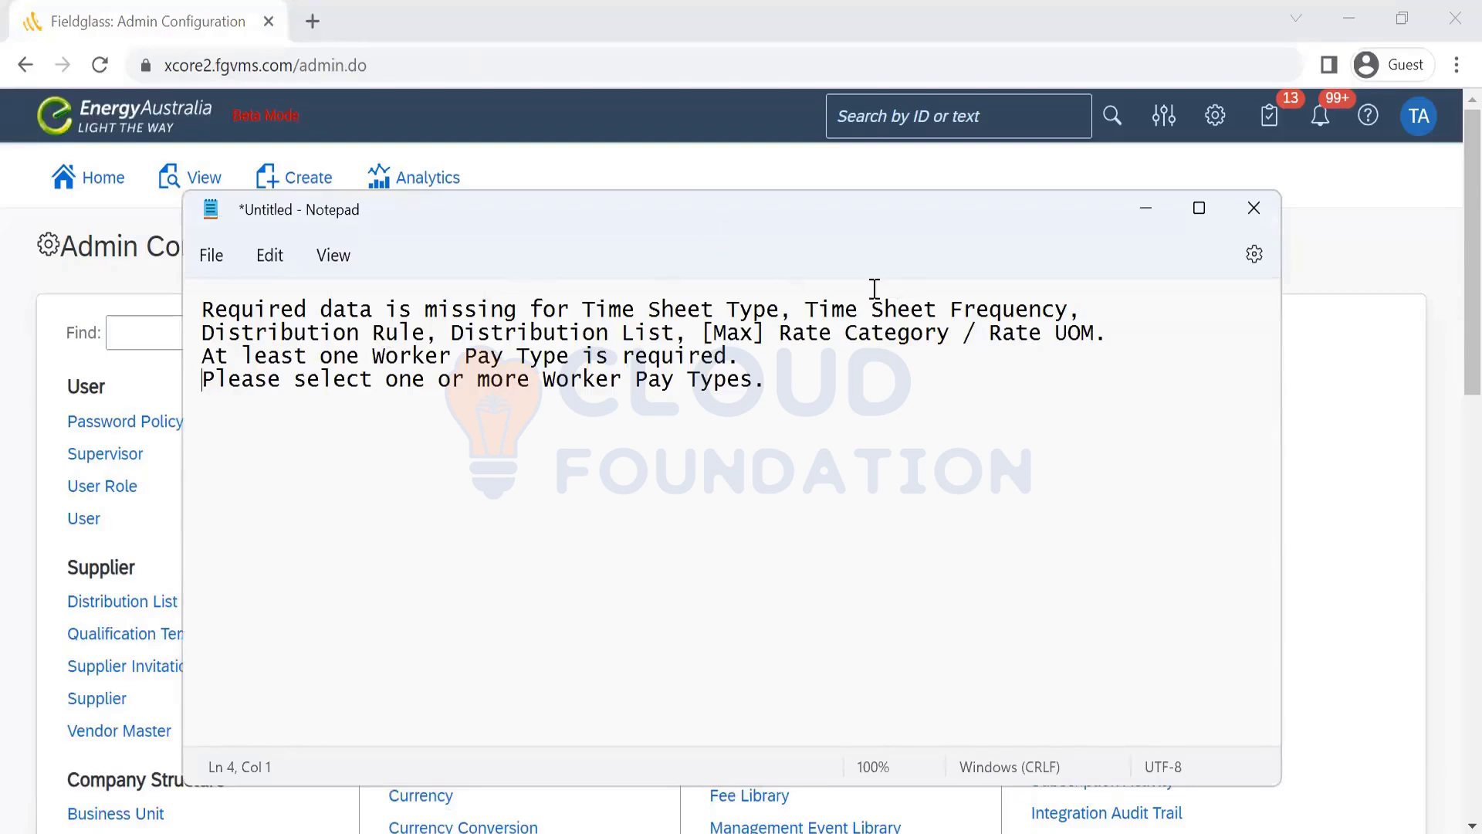
key("alt+Tab")
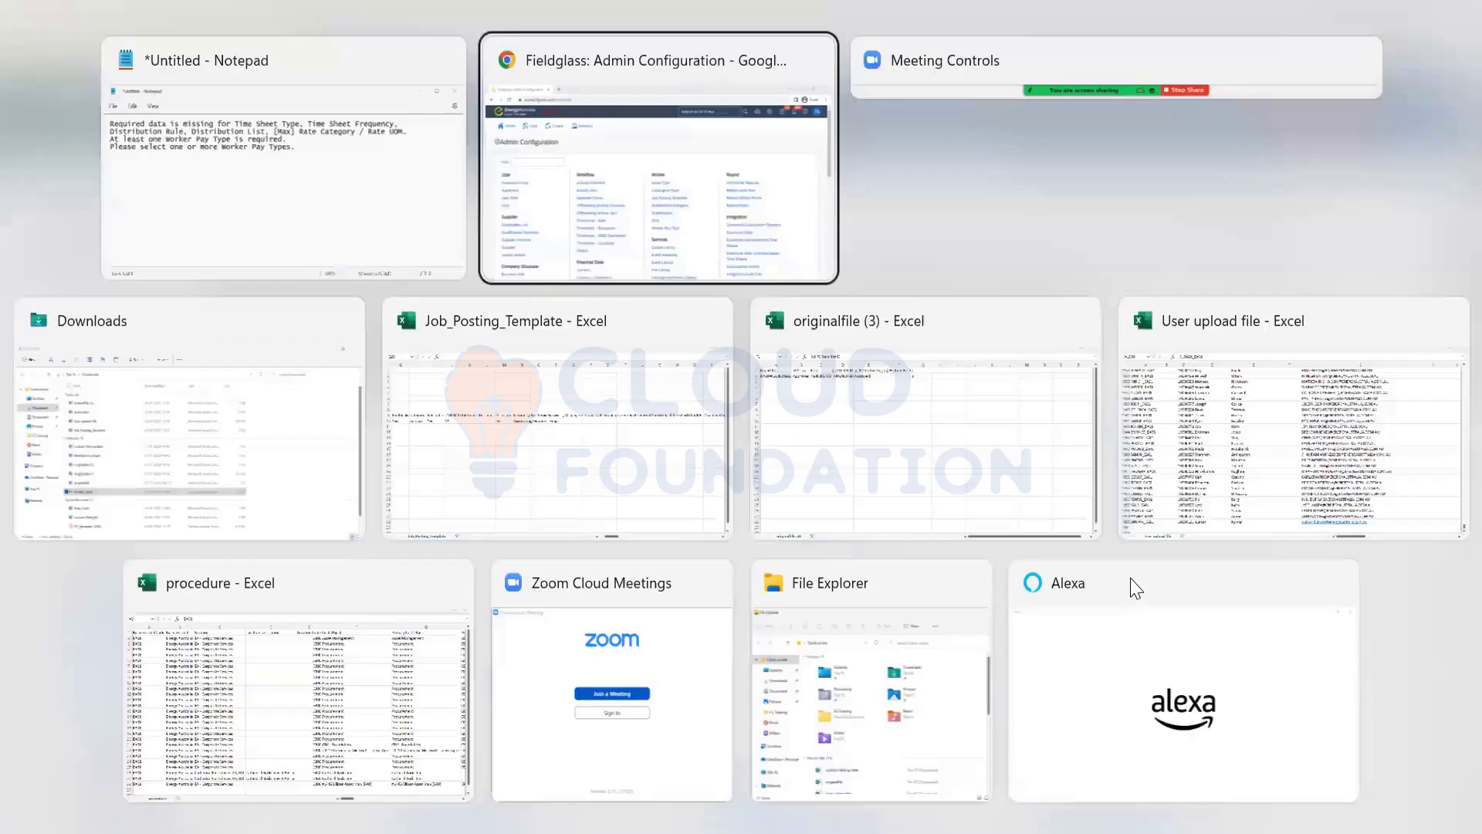
Open template EA01JT00000154 from the Job Posting Template list in Admin Configuration
scroll(1450, 407, "down", 1)
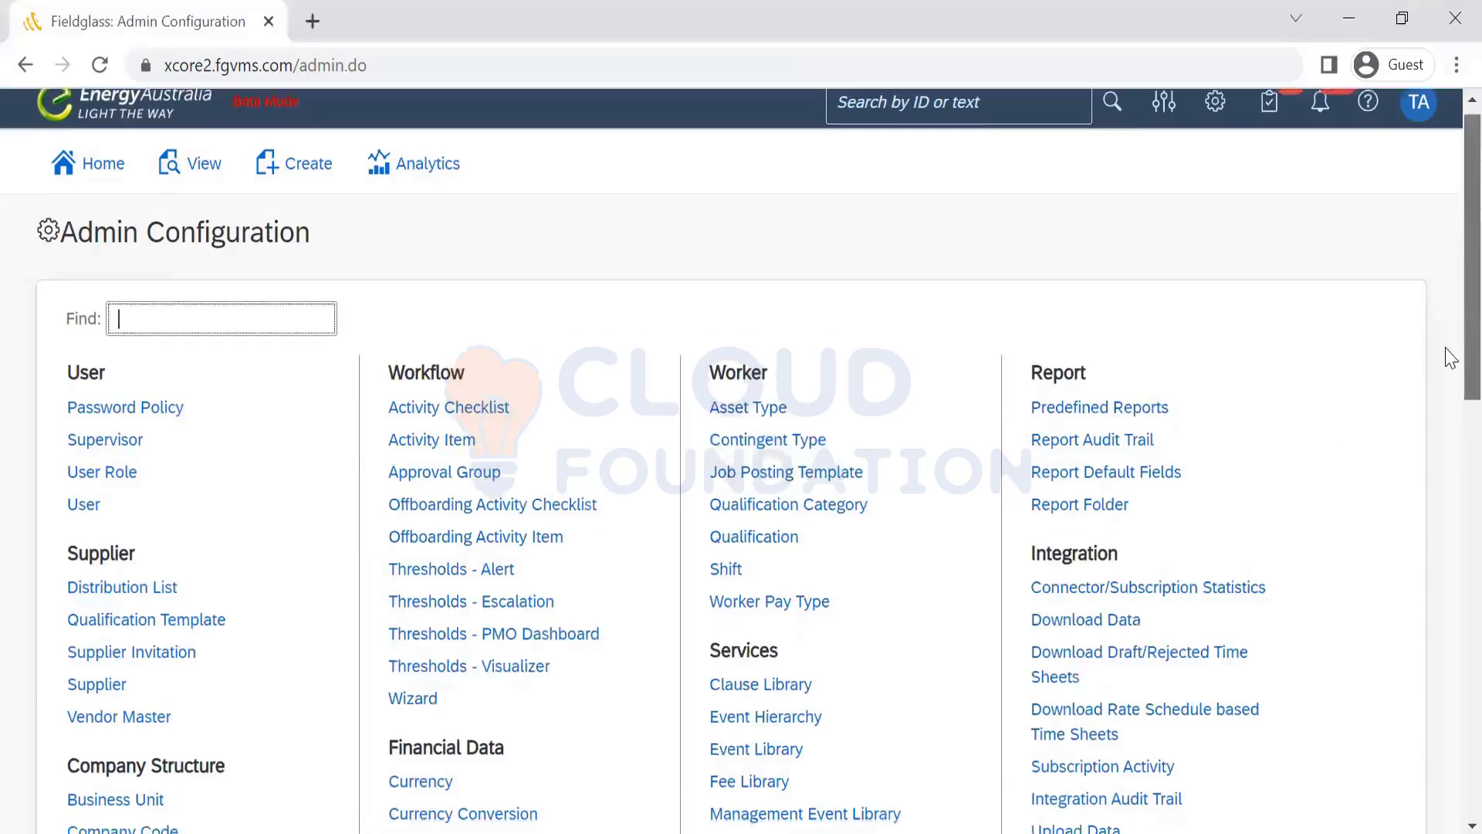
scroll(1450, 407, "down", 3)
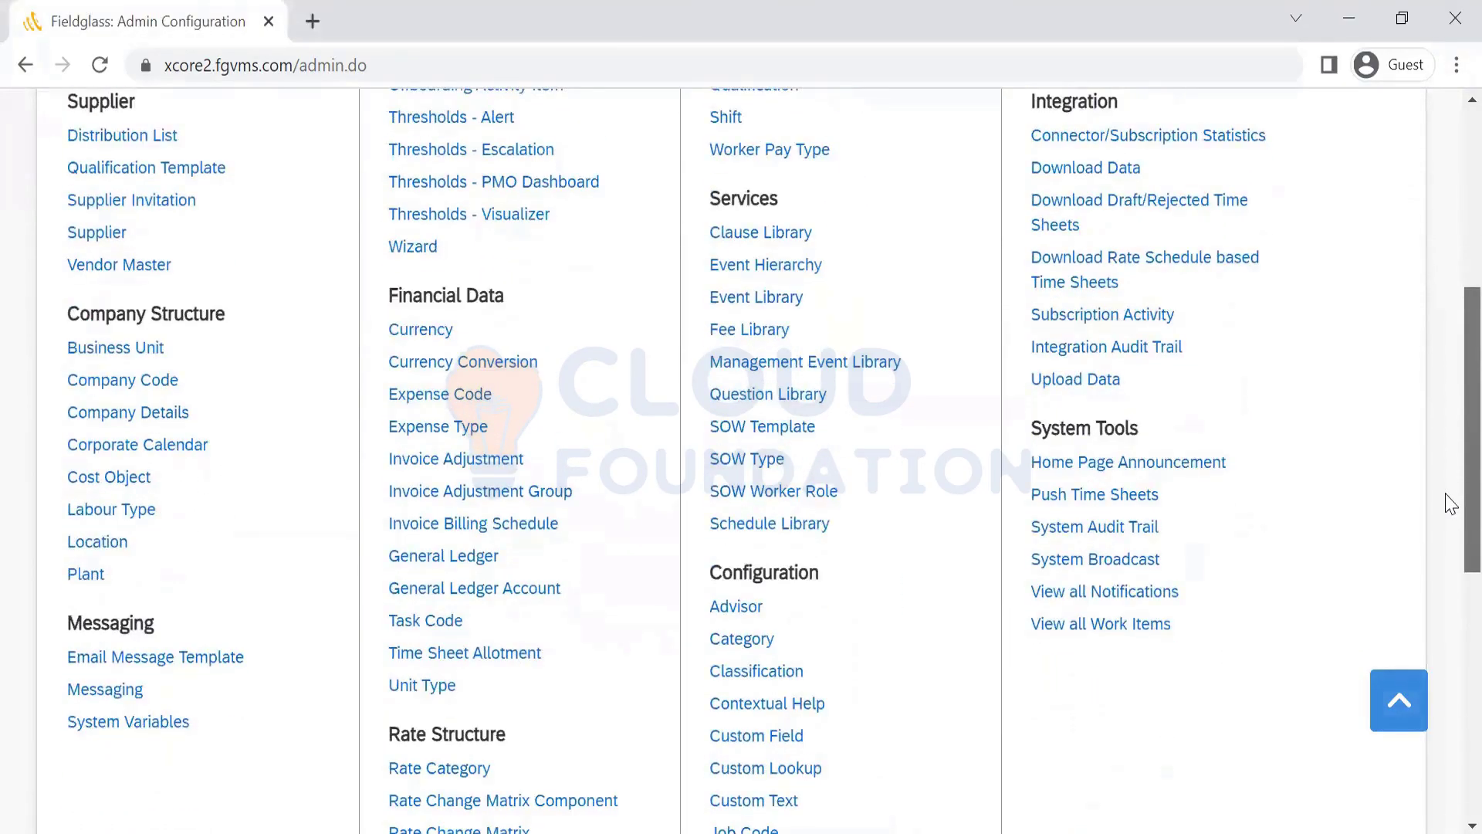
scroll(1449, 503, "down", 4)
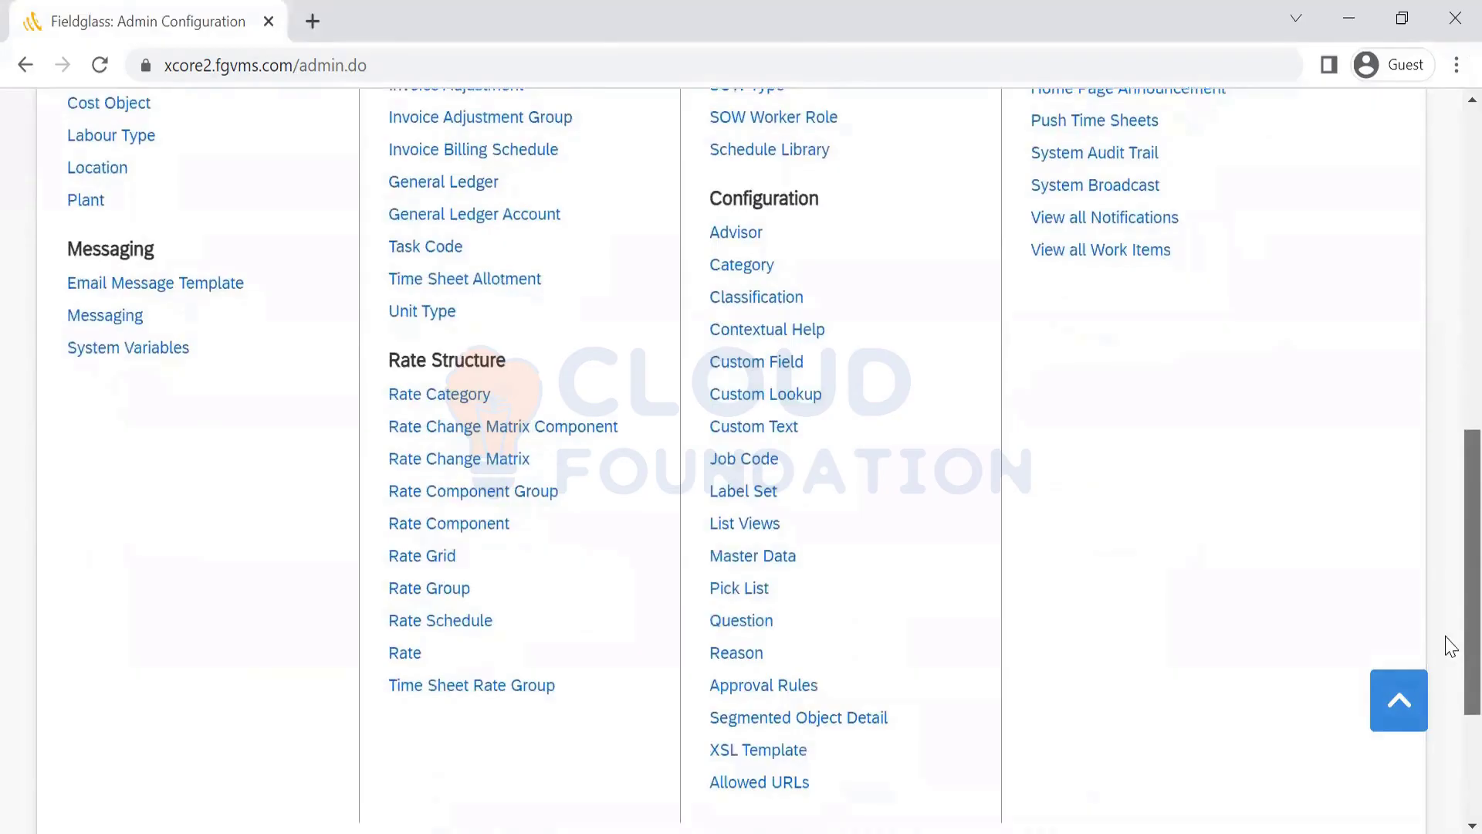
scroll(1448, 564, "up", 4)
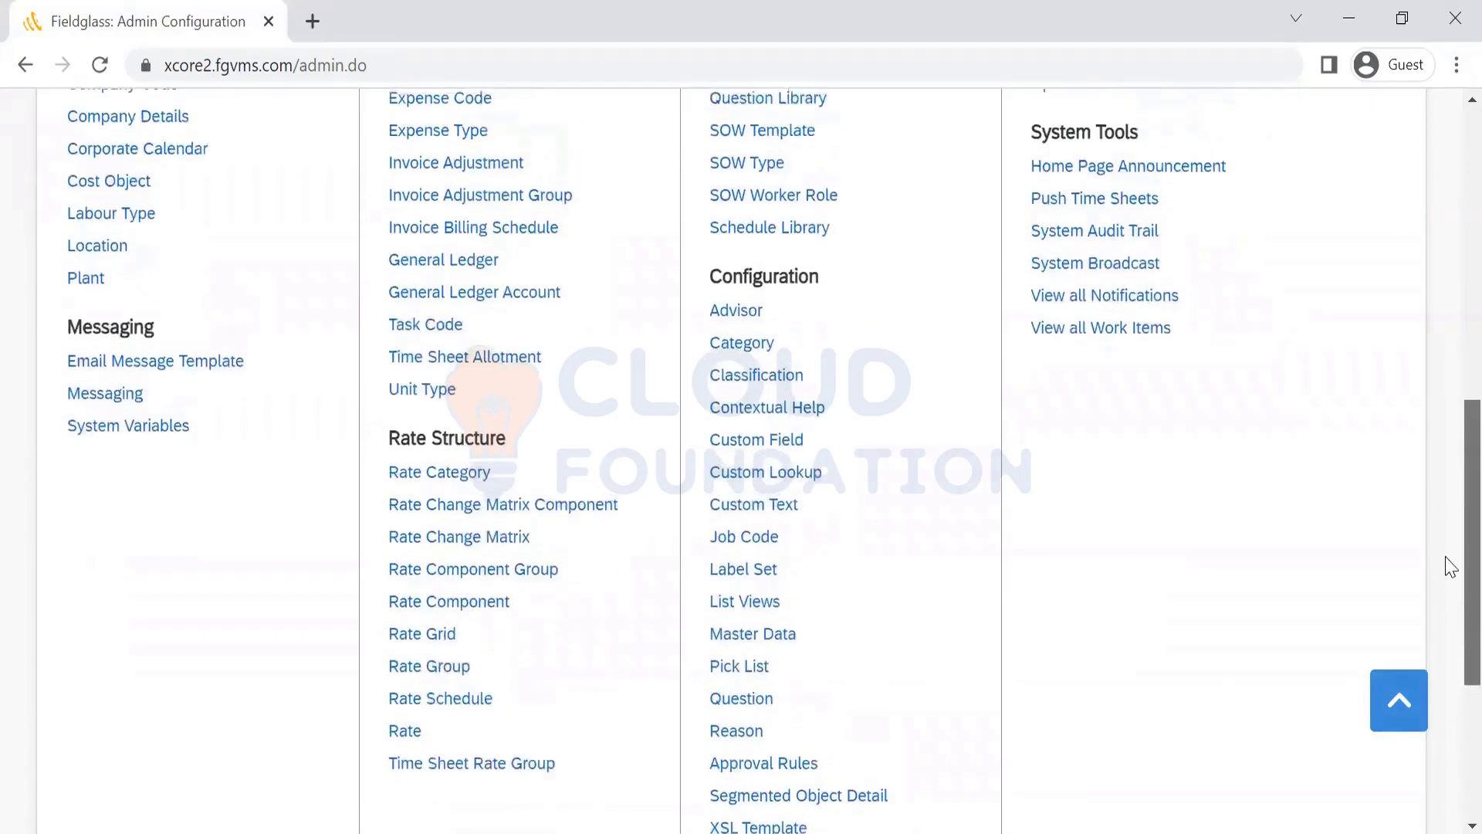
scroll(1448, 509, "up", 3)
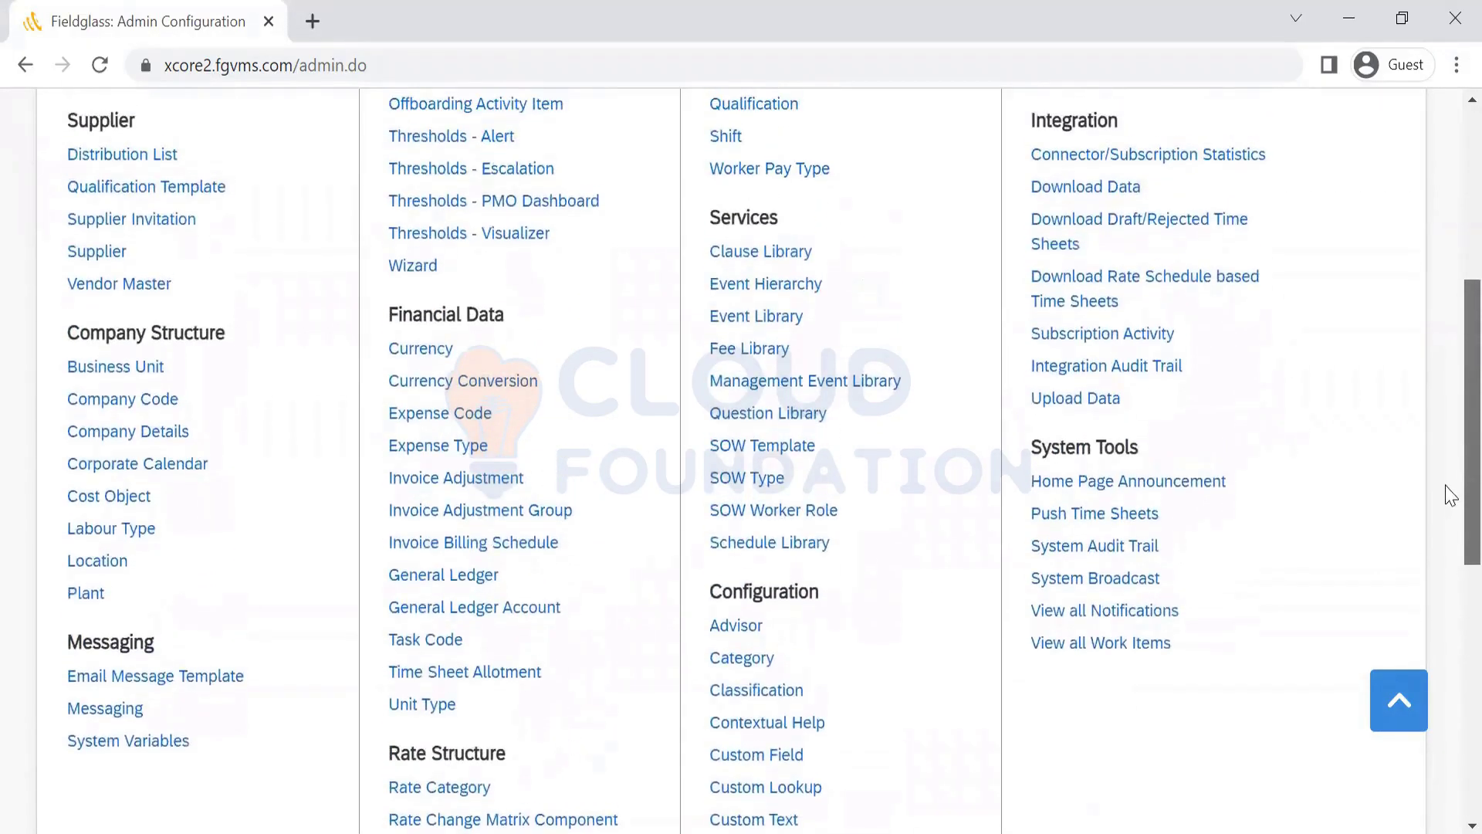
scroll(1435, 386, "up", 1)
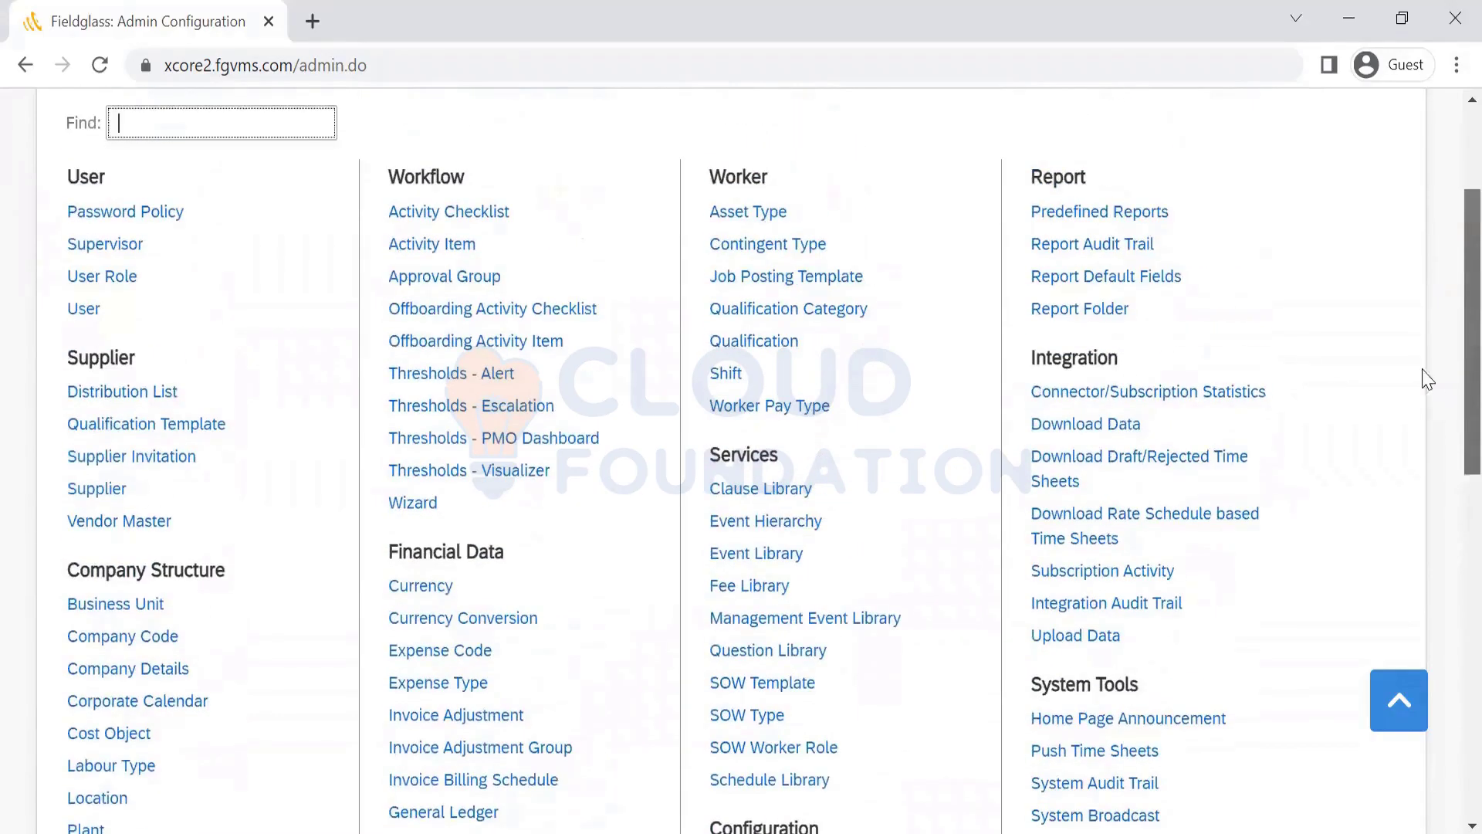
left_click(795, 278)
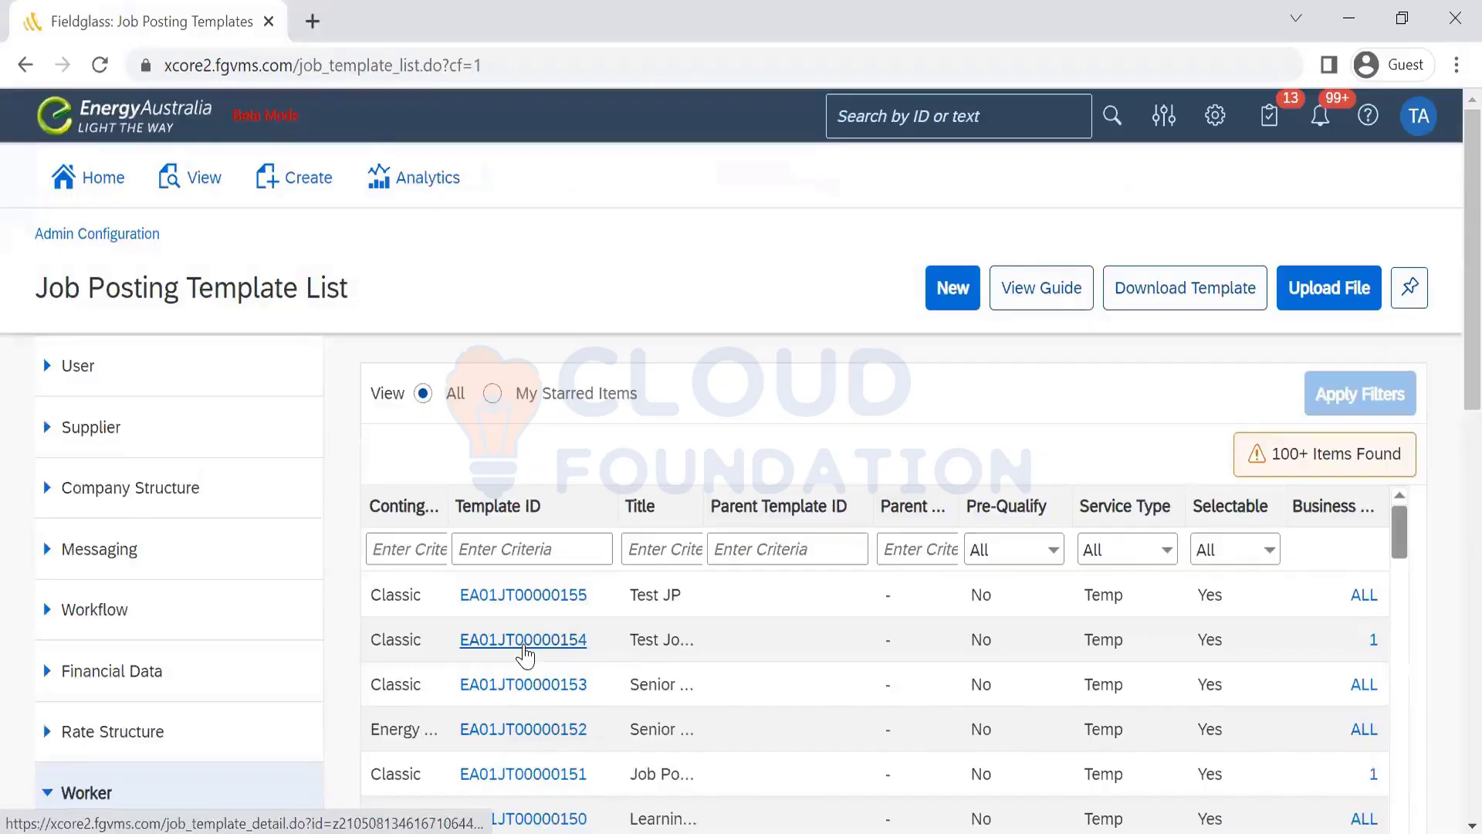
left_click(524, 653)
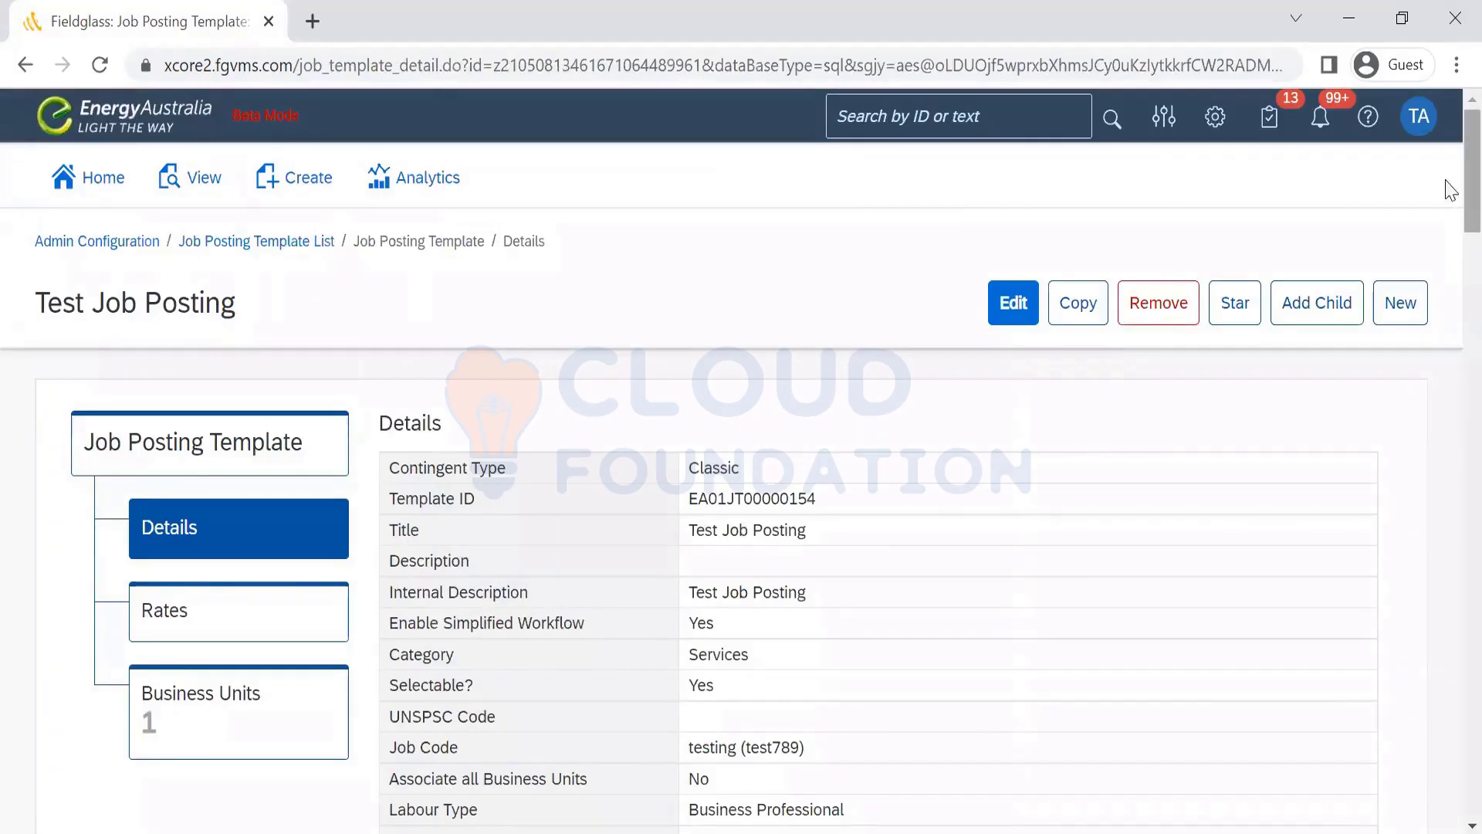
Copy the Time Sheet Type value Standard from the template's Accounting section
scroll(1451, 163, "down", 1)
scroll(1451, 163, "down", 8)
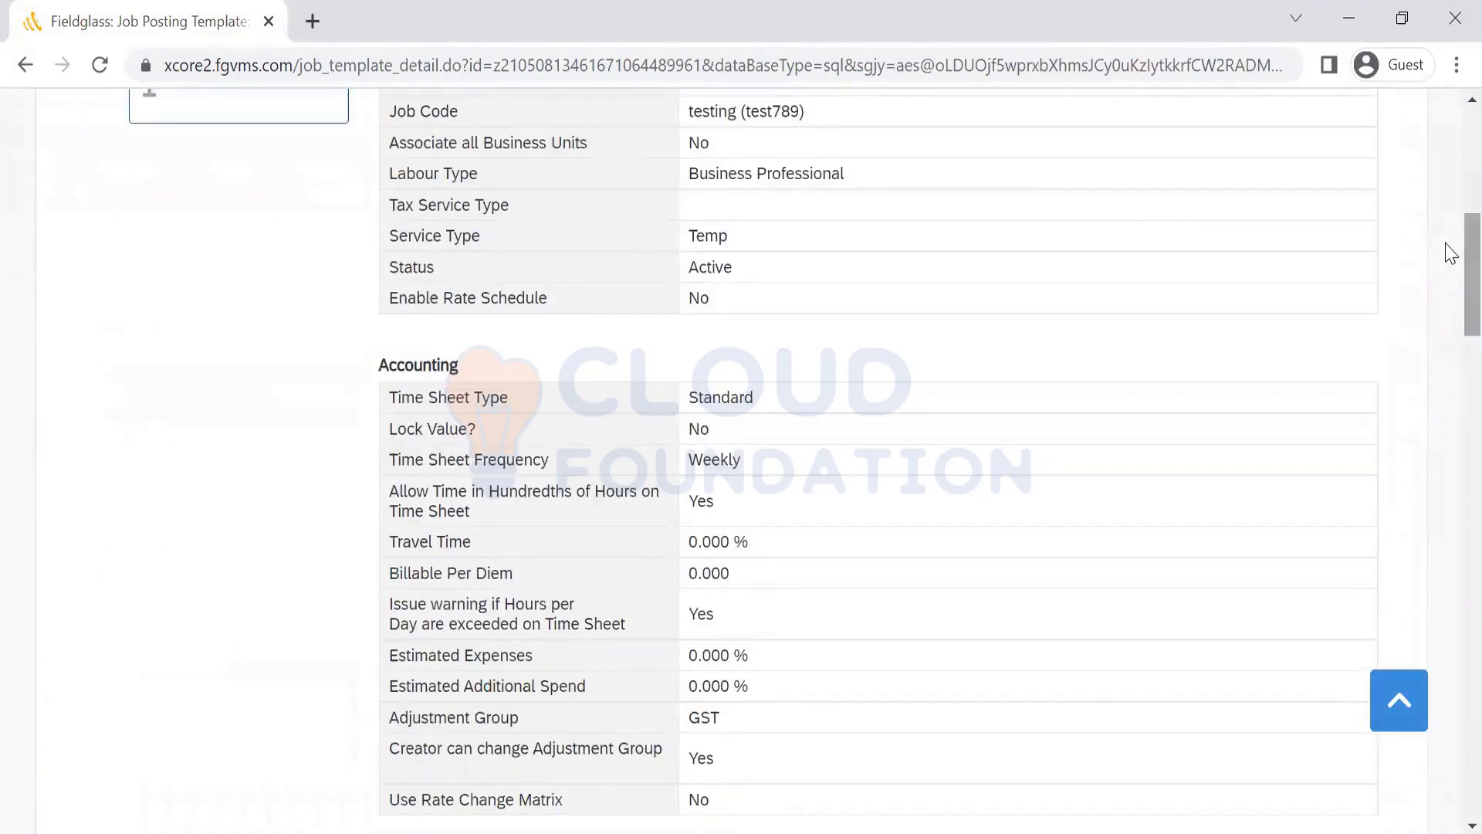
double_click(718, 400)
key("ctrl+c")
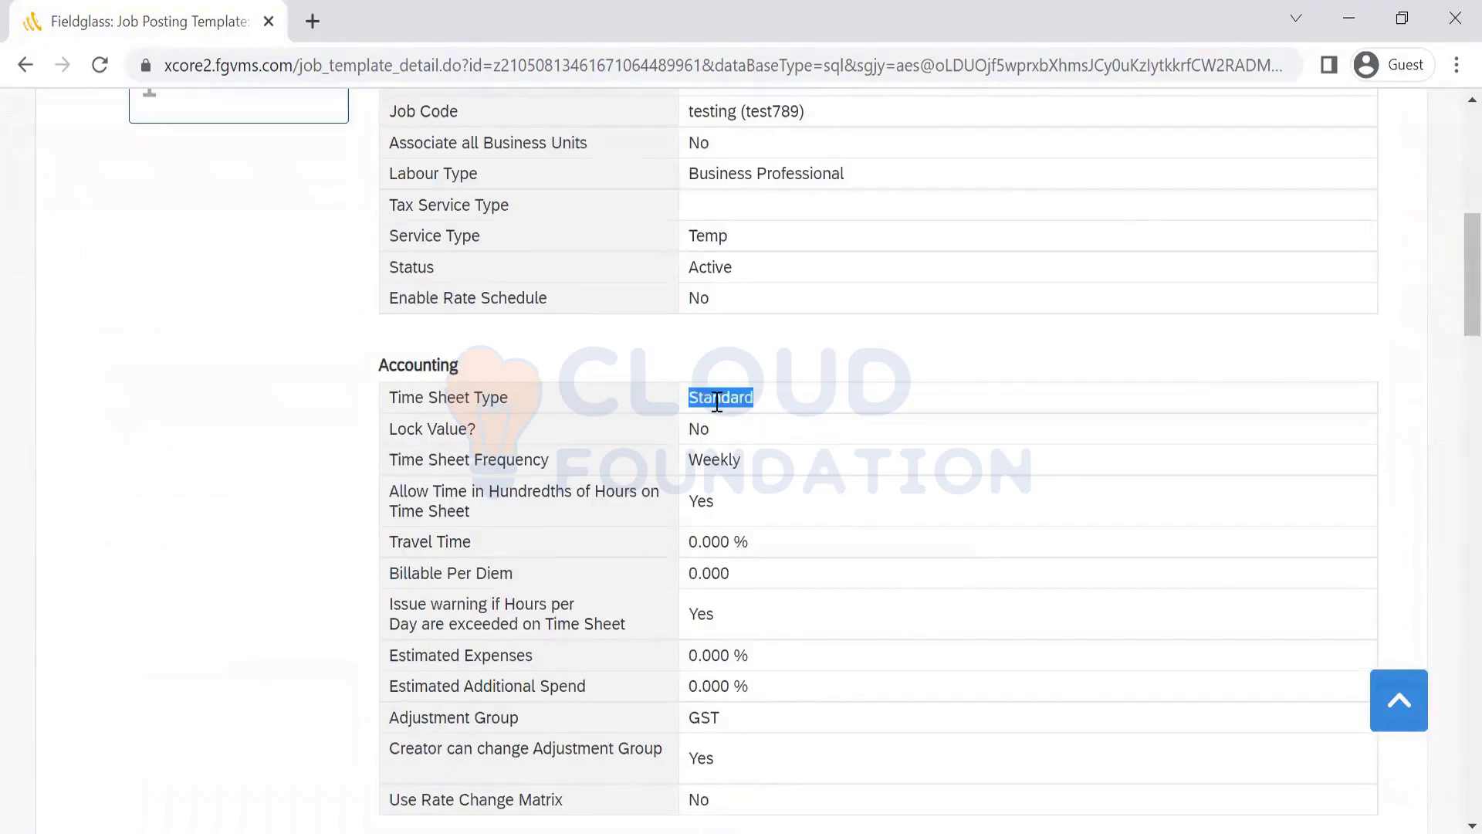
Switch to the Job_Posting_Template worksheet in Excel
key("alt+Tab")
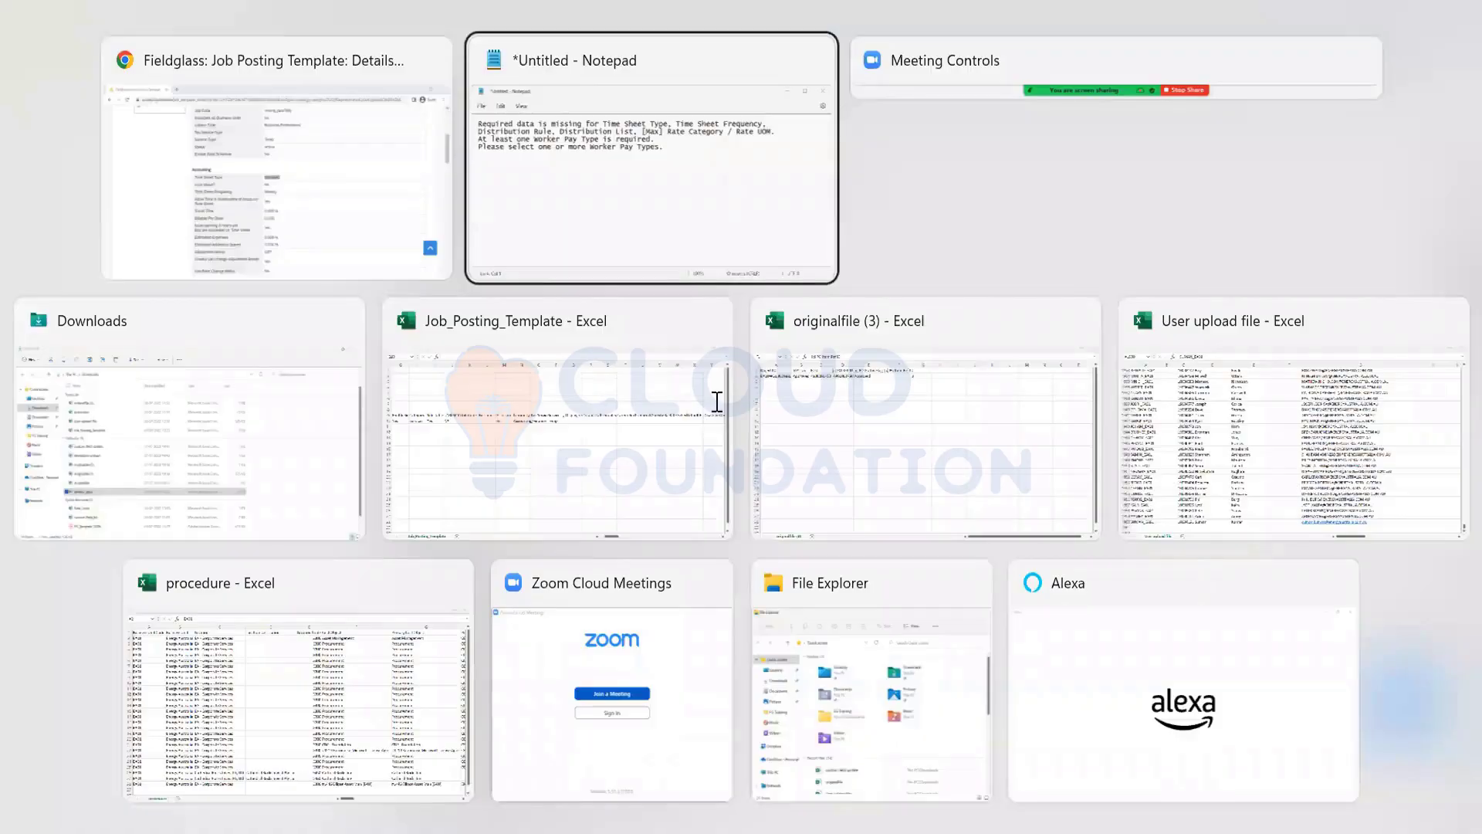
key("alt+Tab")
key("Tab")
key("Tab")
key("Tab")
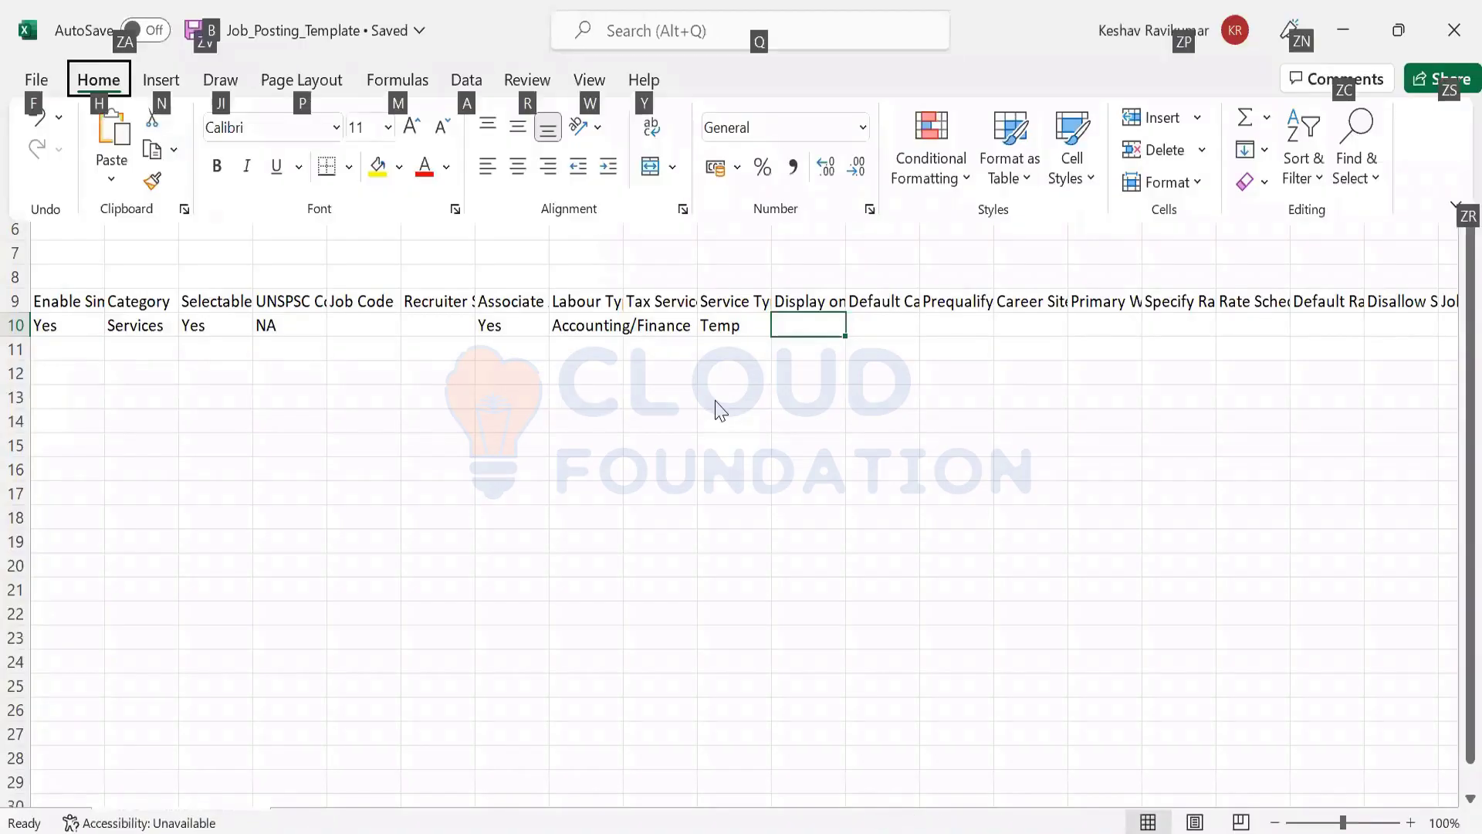
key("Escape")
key("Right")
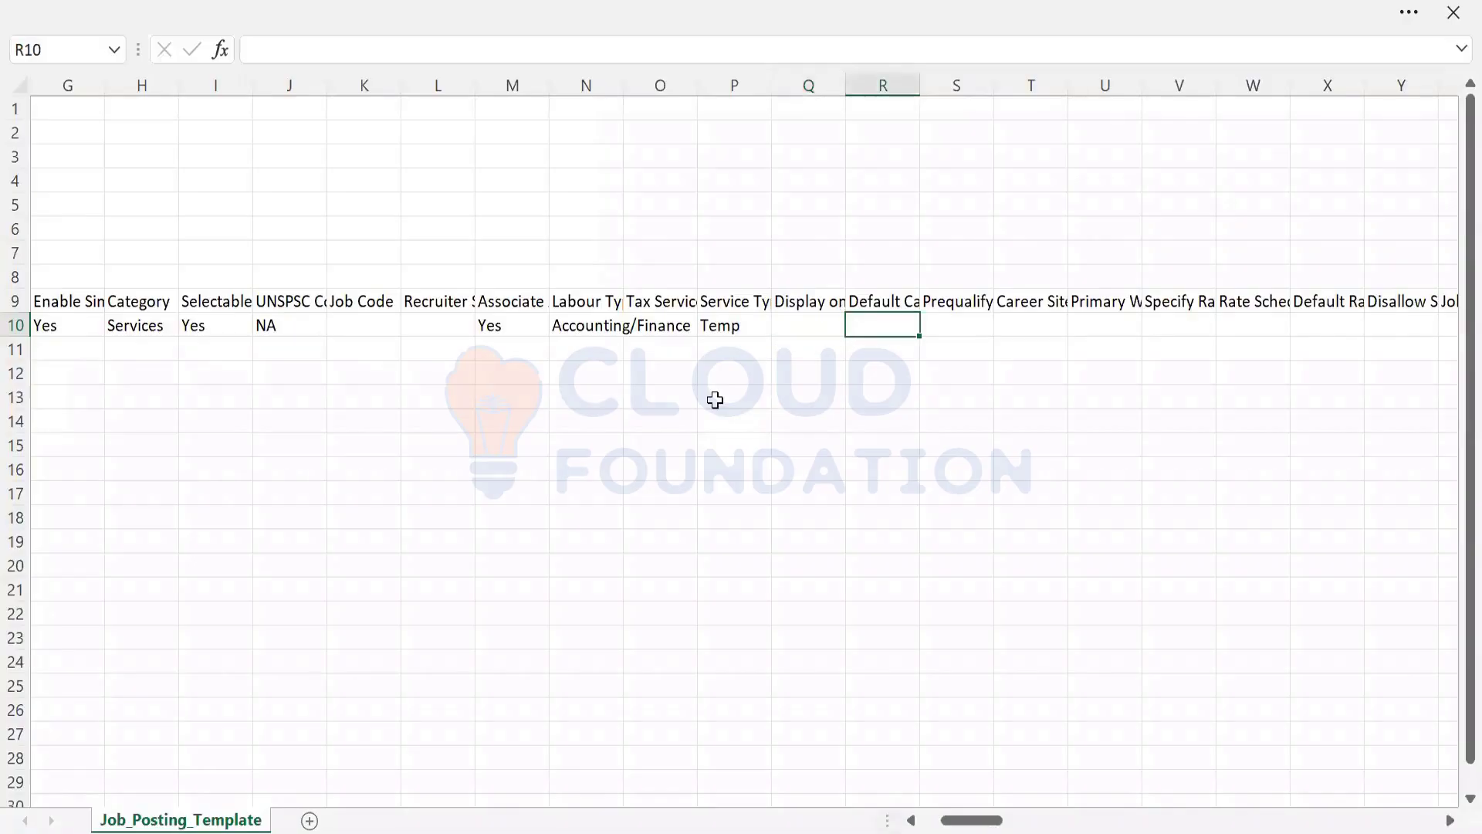
Paste Standard into cell AA10 under the Time Sheet Type header, matching the destination formatting
key("Up")
key("Right")
key("Right")
key("Right")
key("Right")
key("Right")
key("Right")
key("Right")
key("Right")
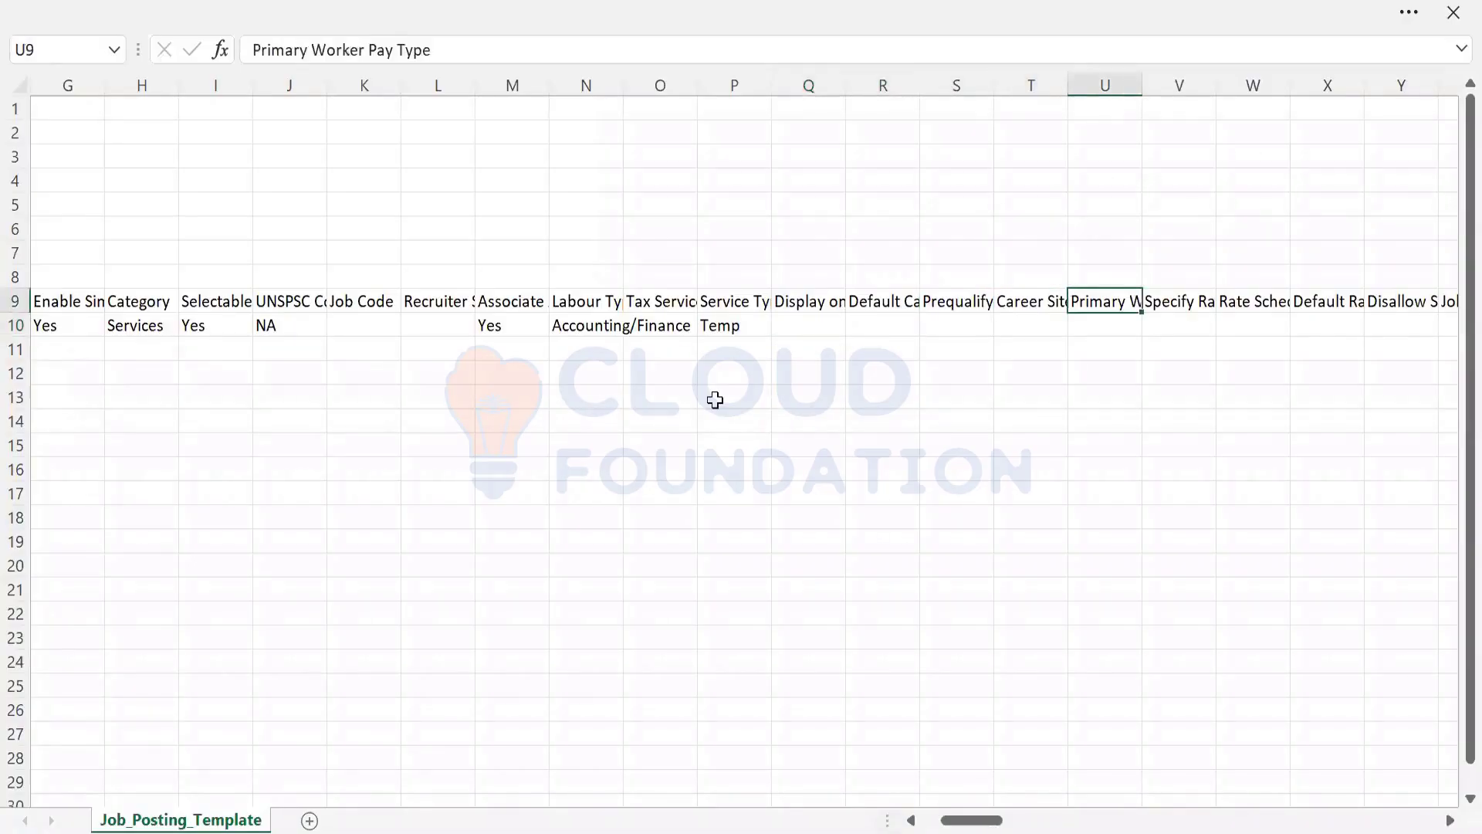
key("Right")
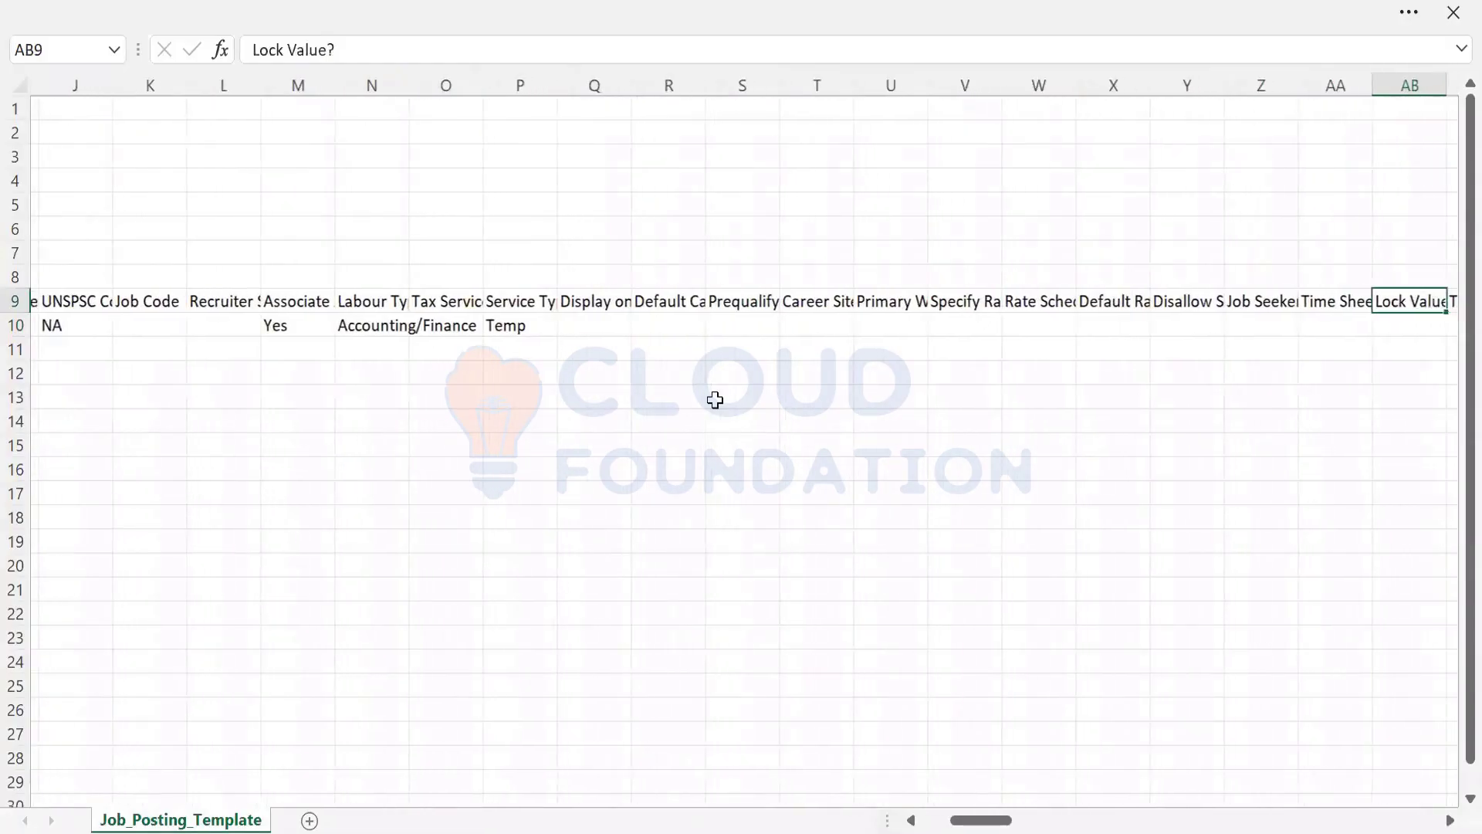
key("Left")
key("Down")
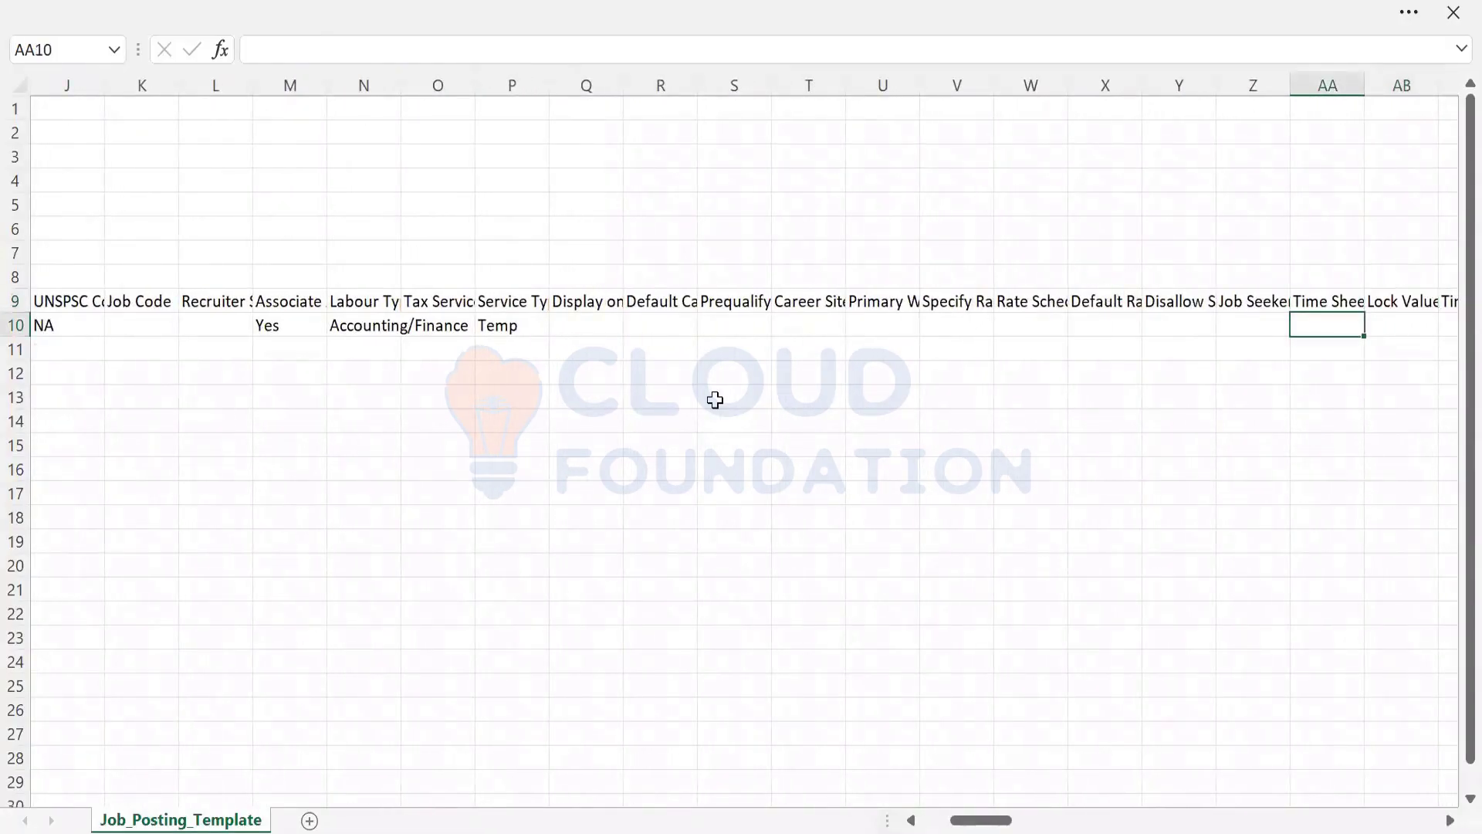
key("ctrl+v")
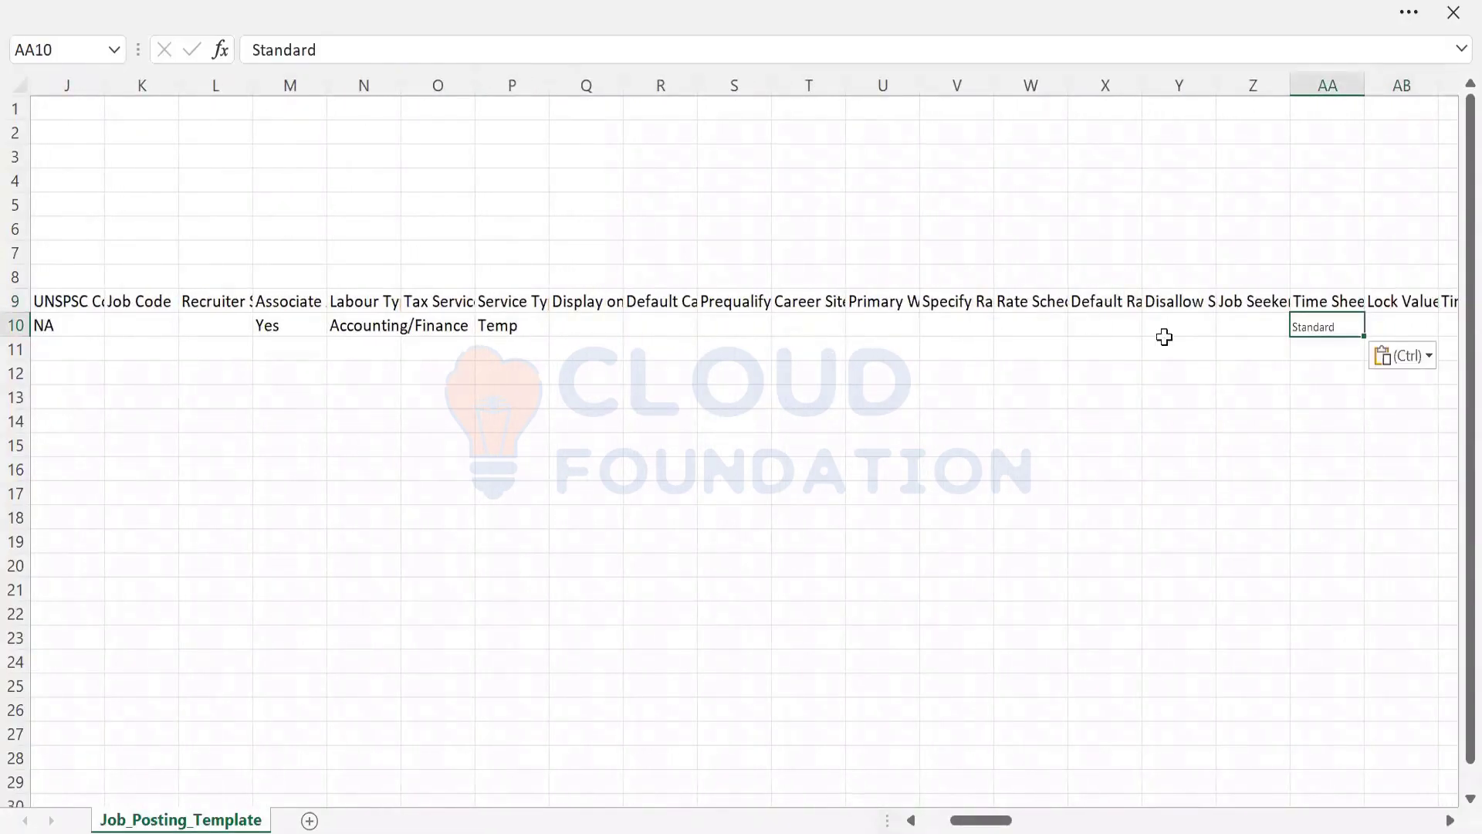
left_click(1420, 355)
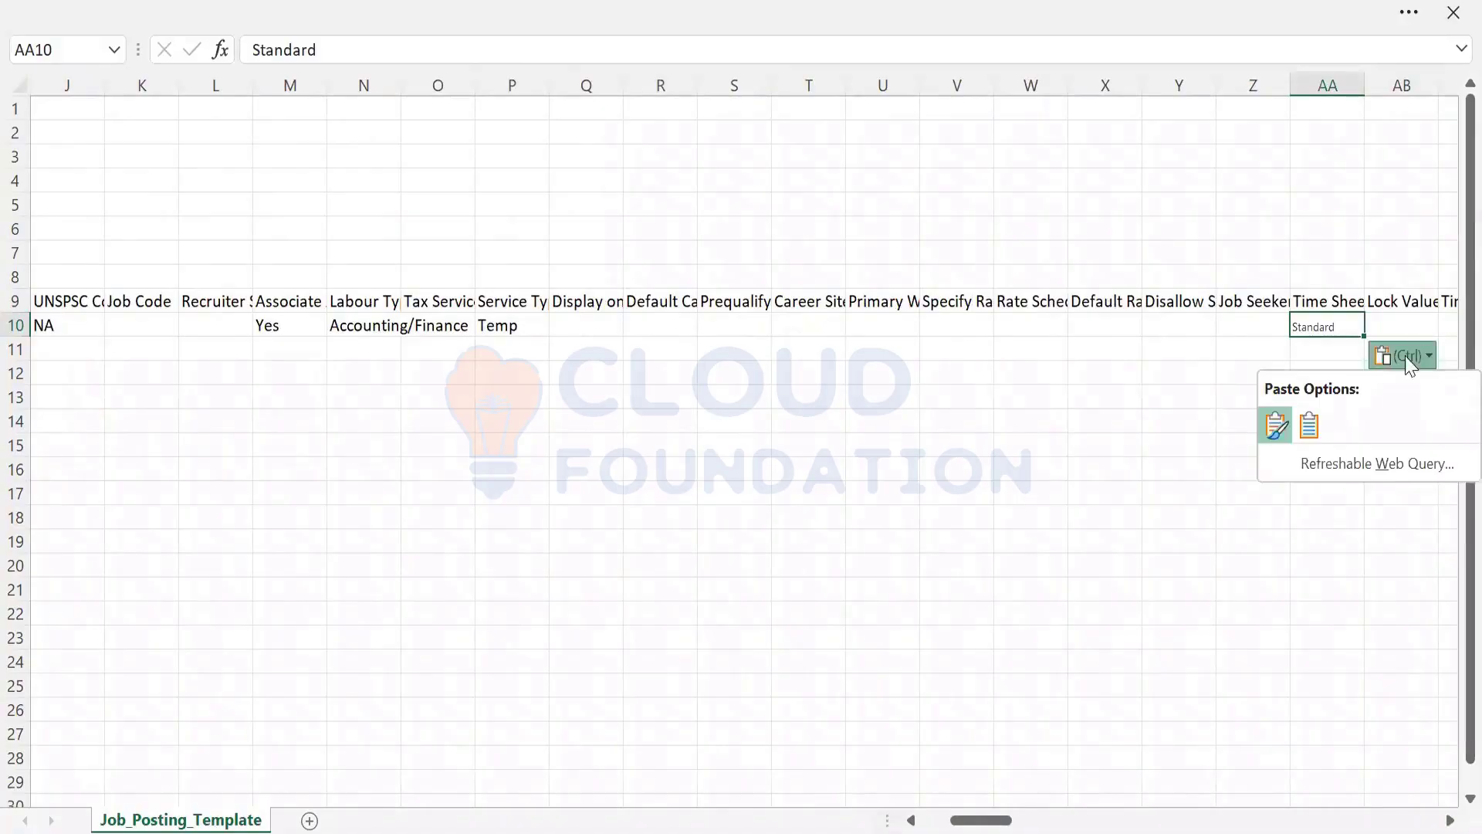
left_click(1315, 427)
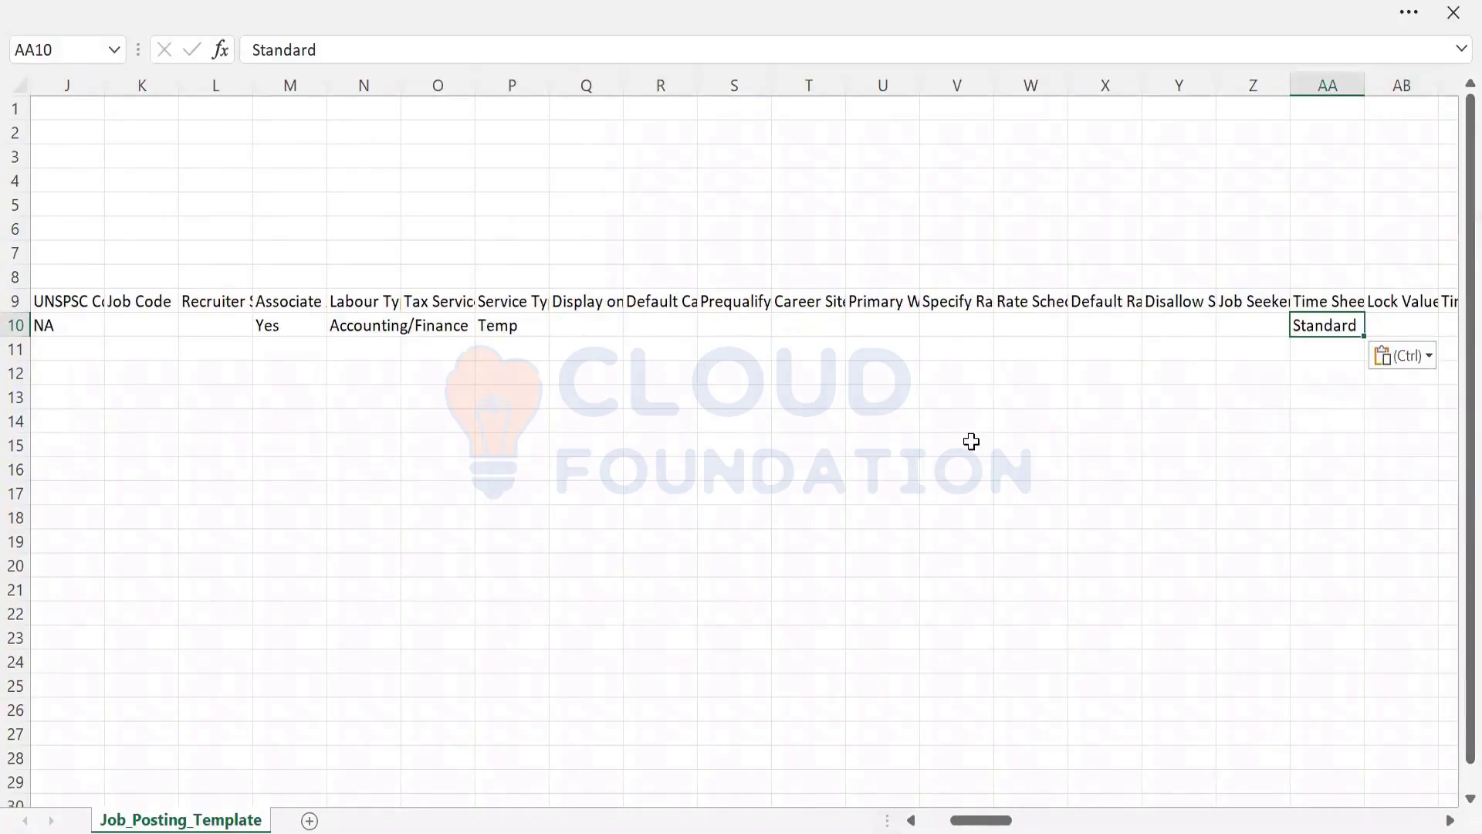
Check the missing fields in Notepad, and look up the template's Time Sheet Frequency in Fieldglass for cell AC10
key("alt+Tab")
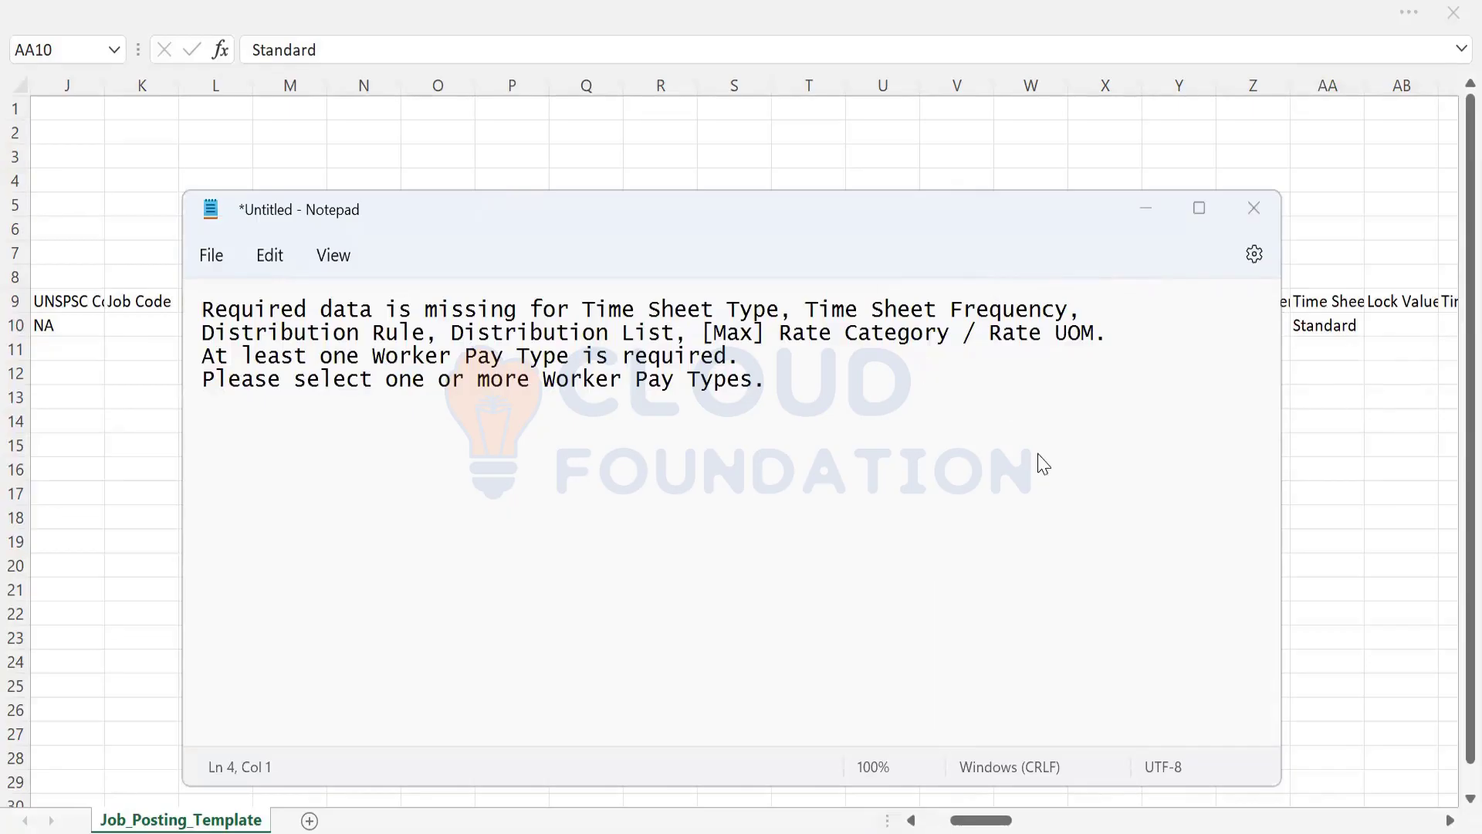
key("alt+Tab")
key("Right")
key("Right")
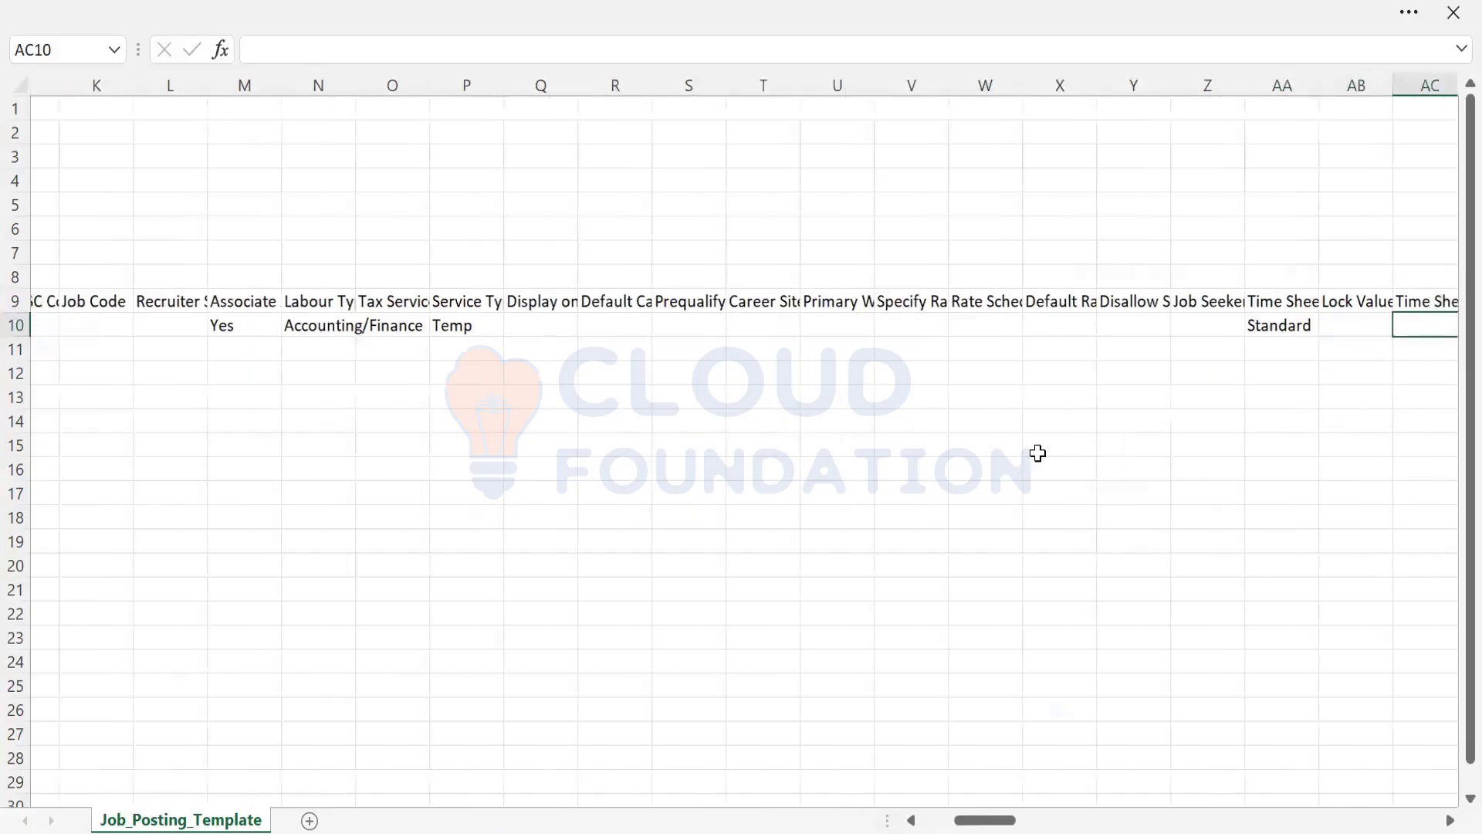
key("alt+Tab")
key("alt+Tab")
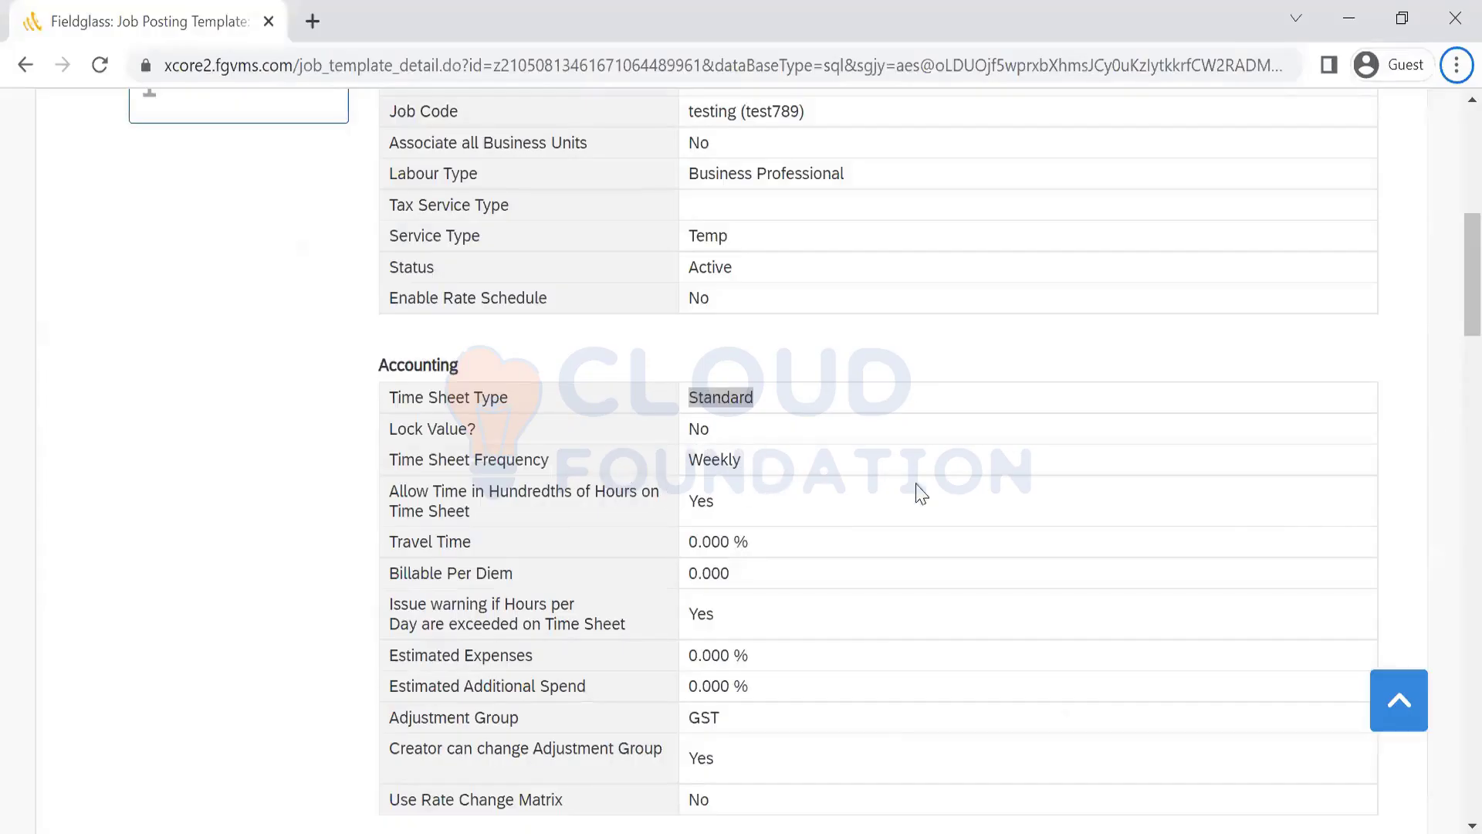
key("alt+Tab")
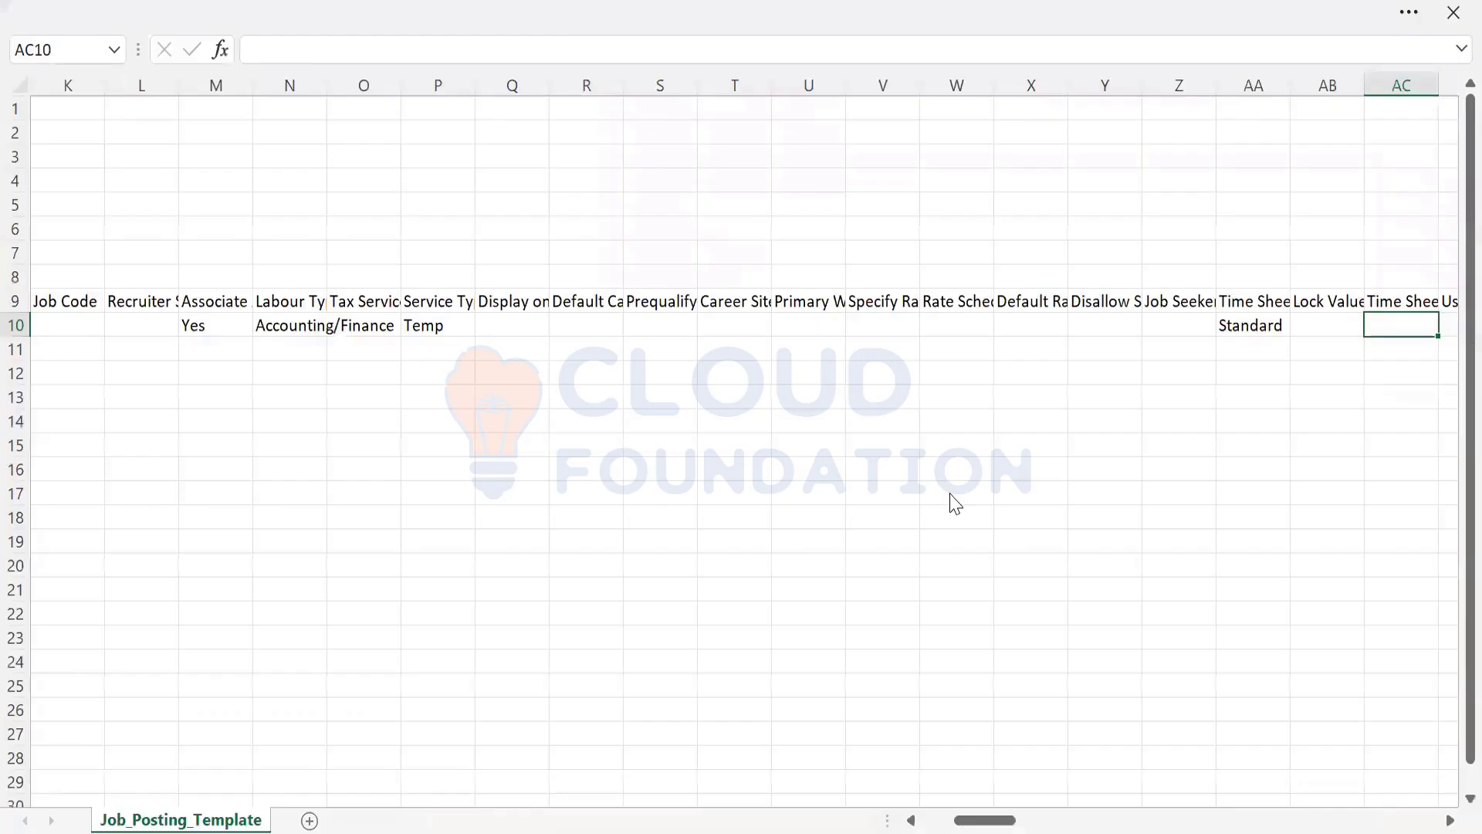
Enter weekly in cell AC10 under the Time Sheet Frequency header
key("alt")
key("alt")
key("Right")
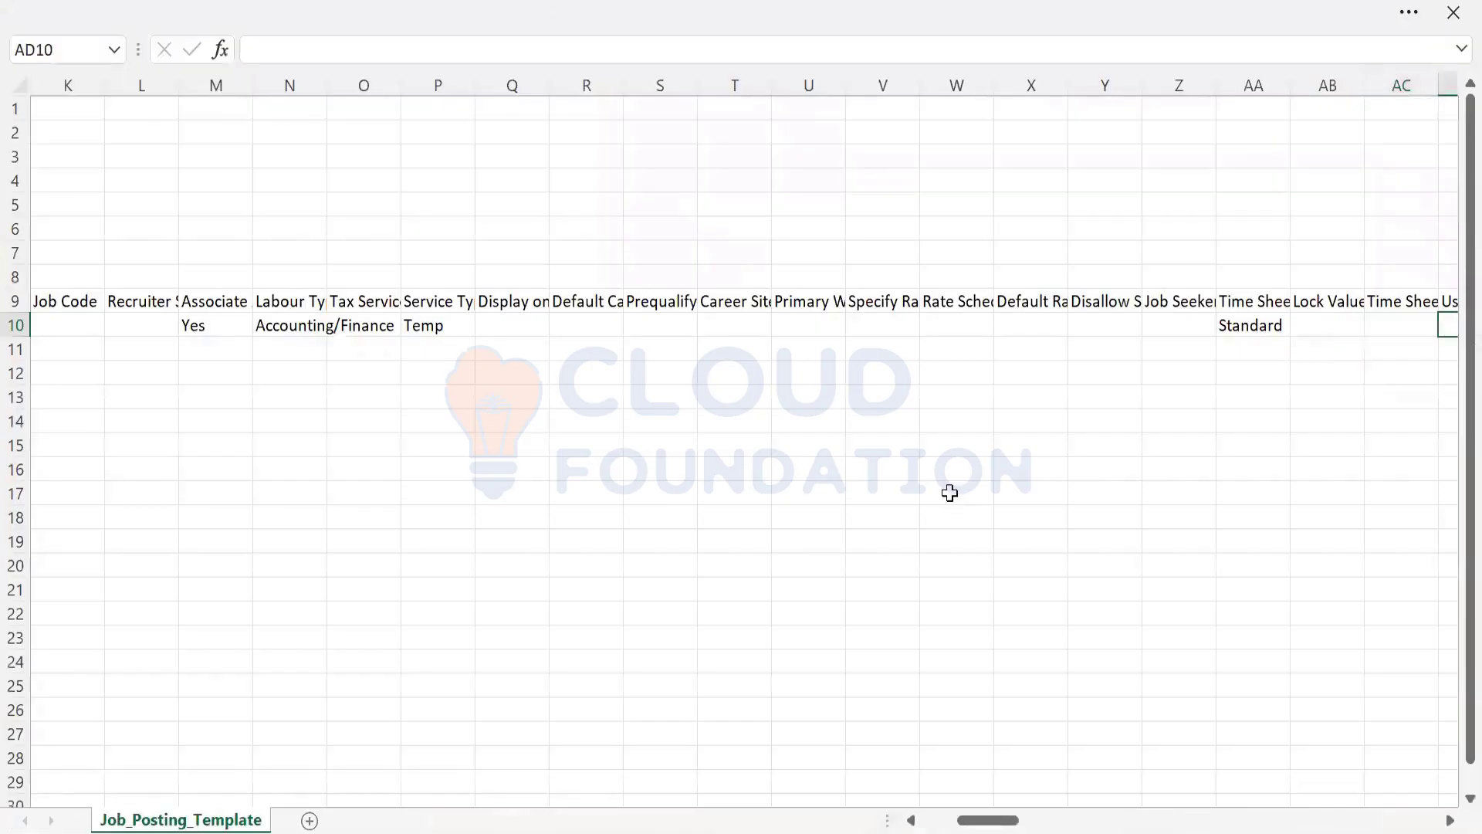
key("ctrl")
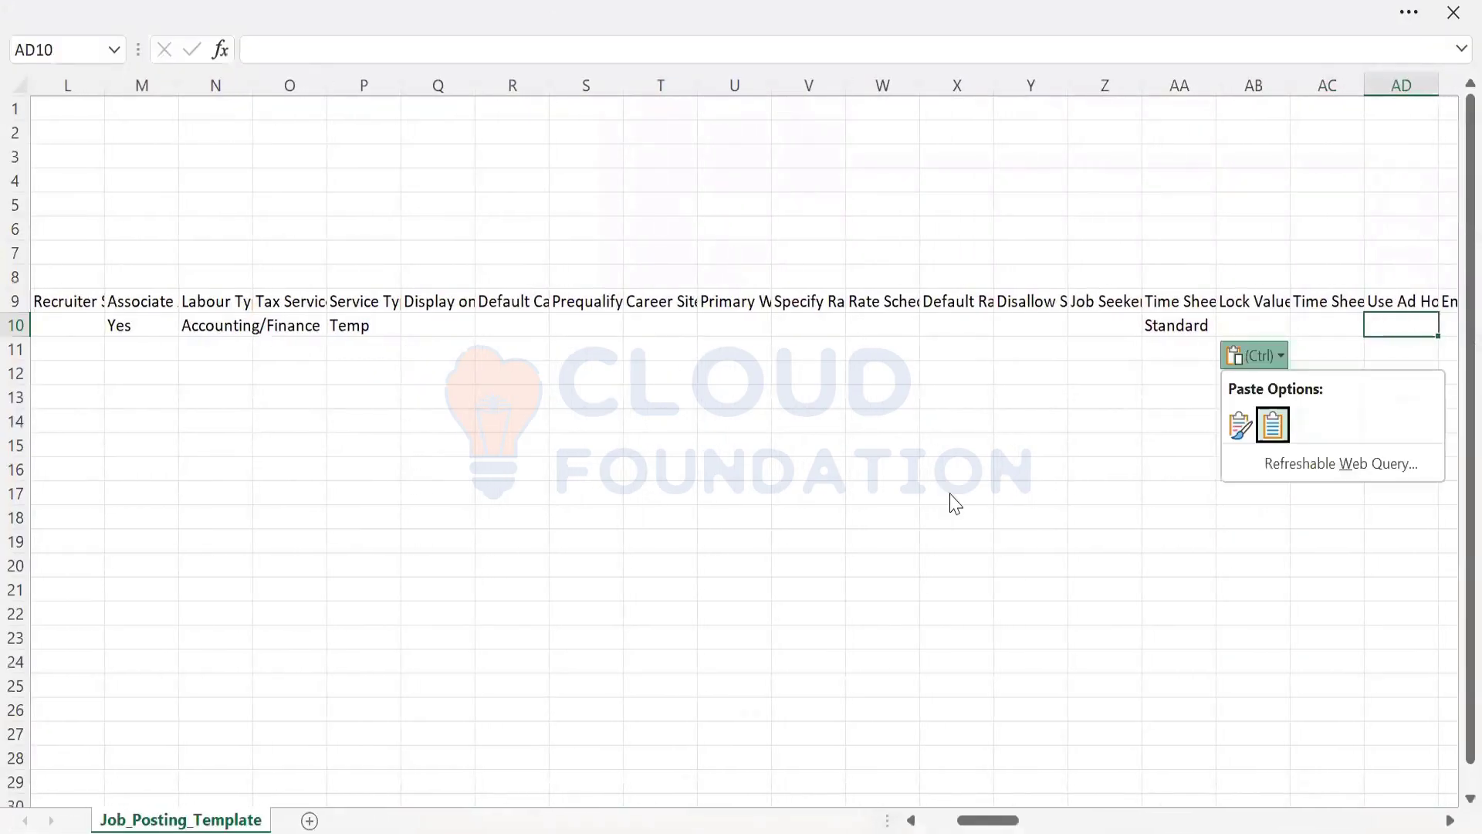
key("Escape")
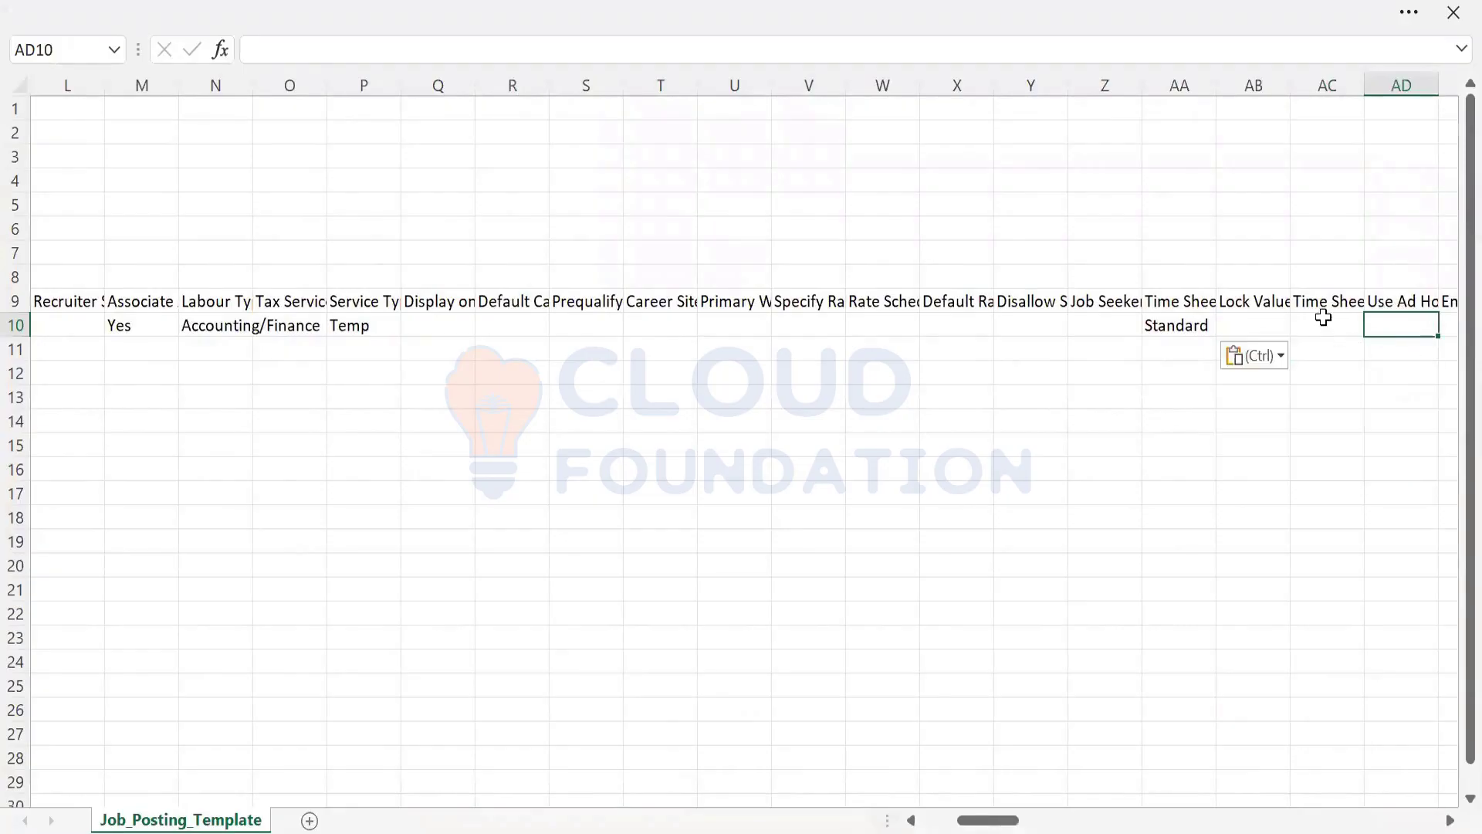
left_click(1325, 298)
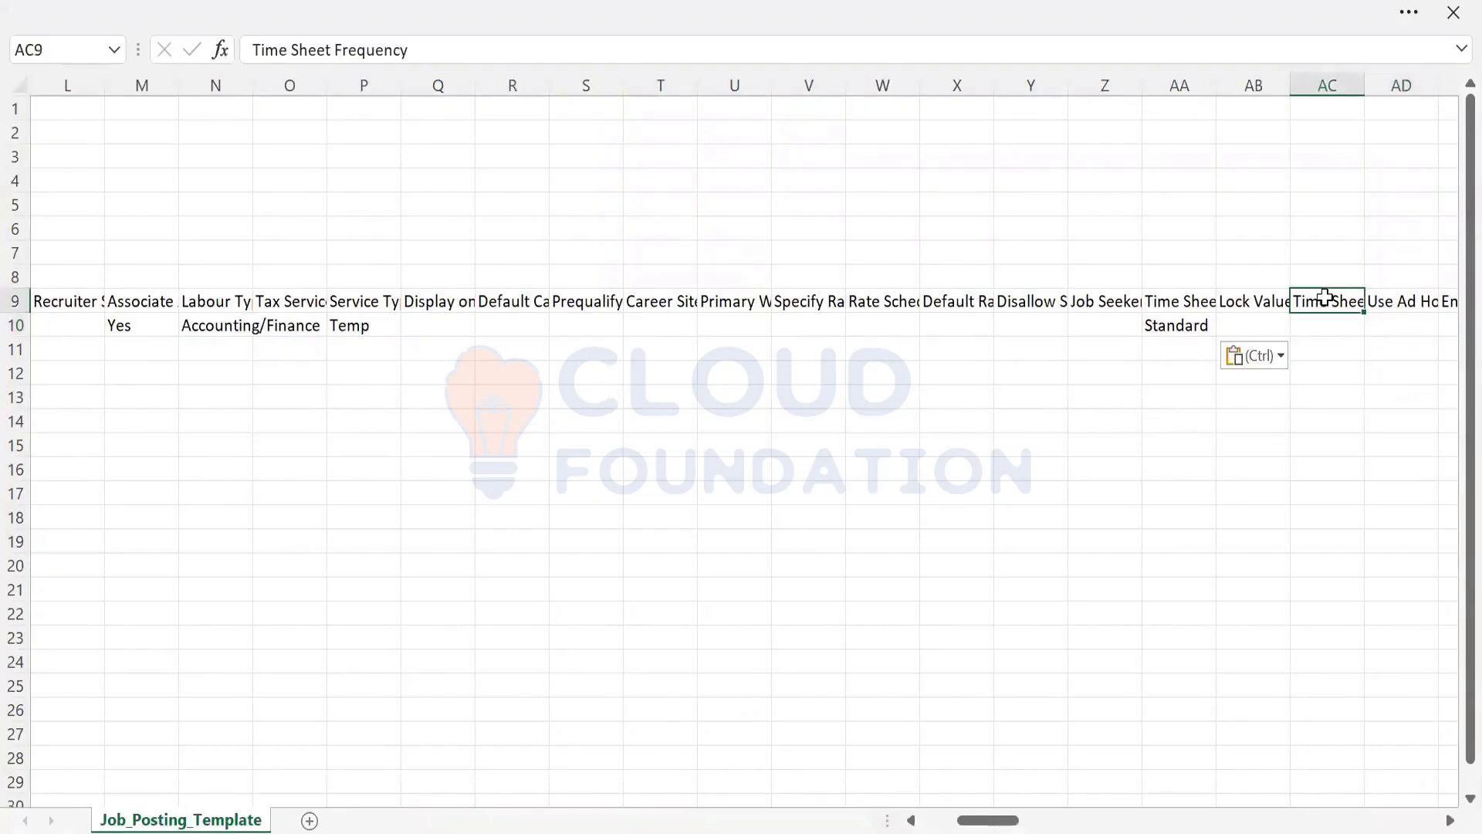
key("Down")
type("weekl")
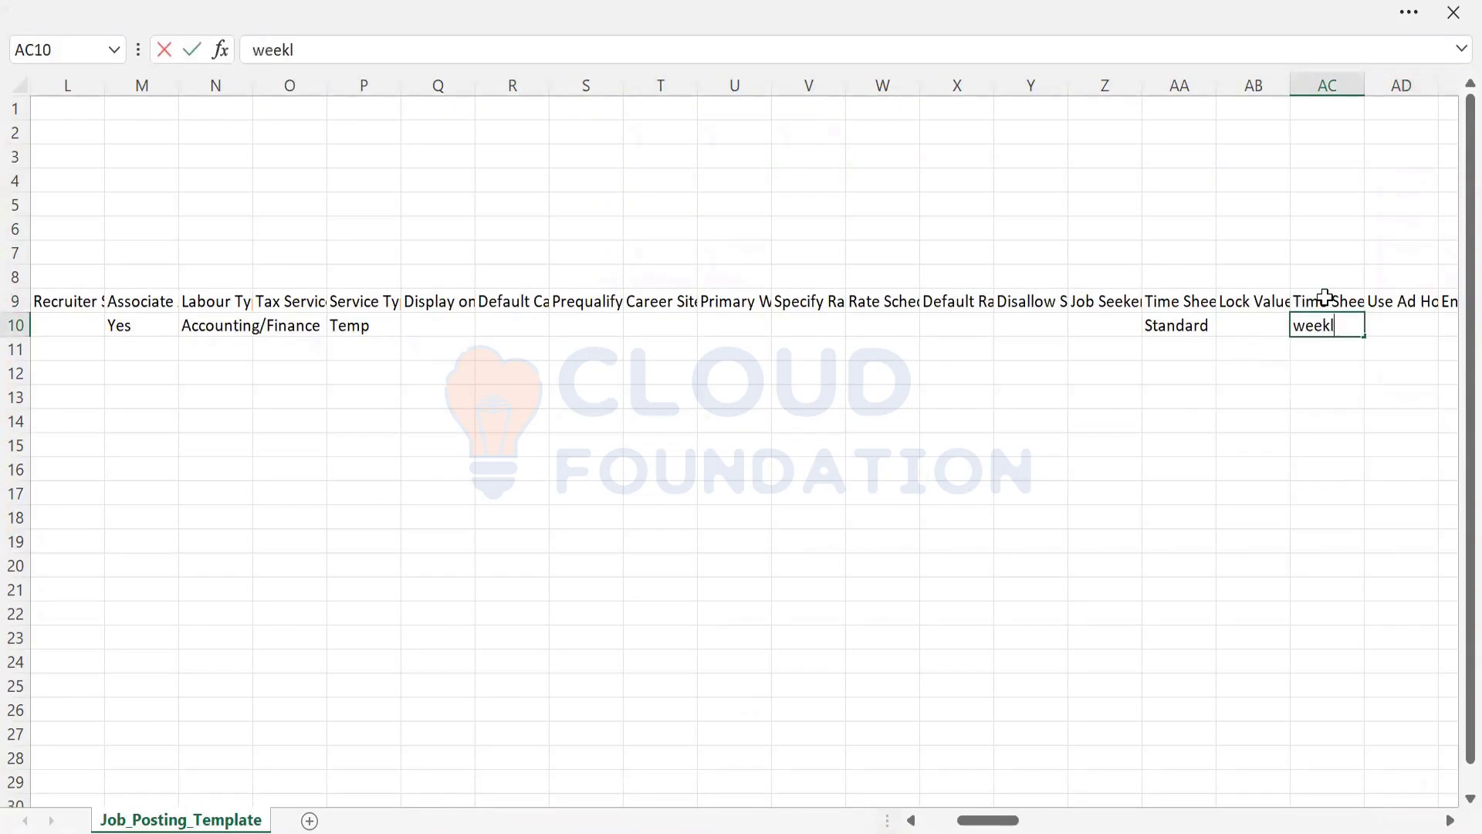
type("y")
key("Tab")
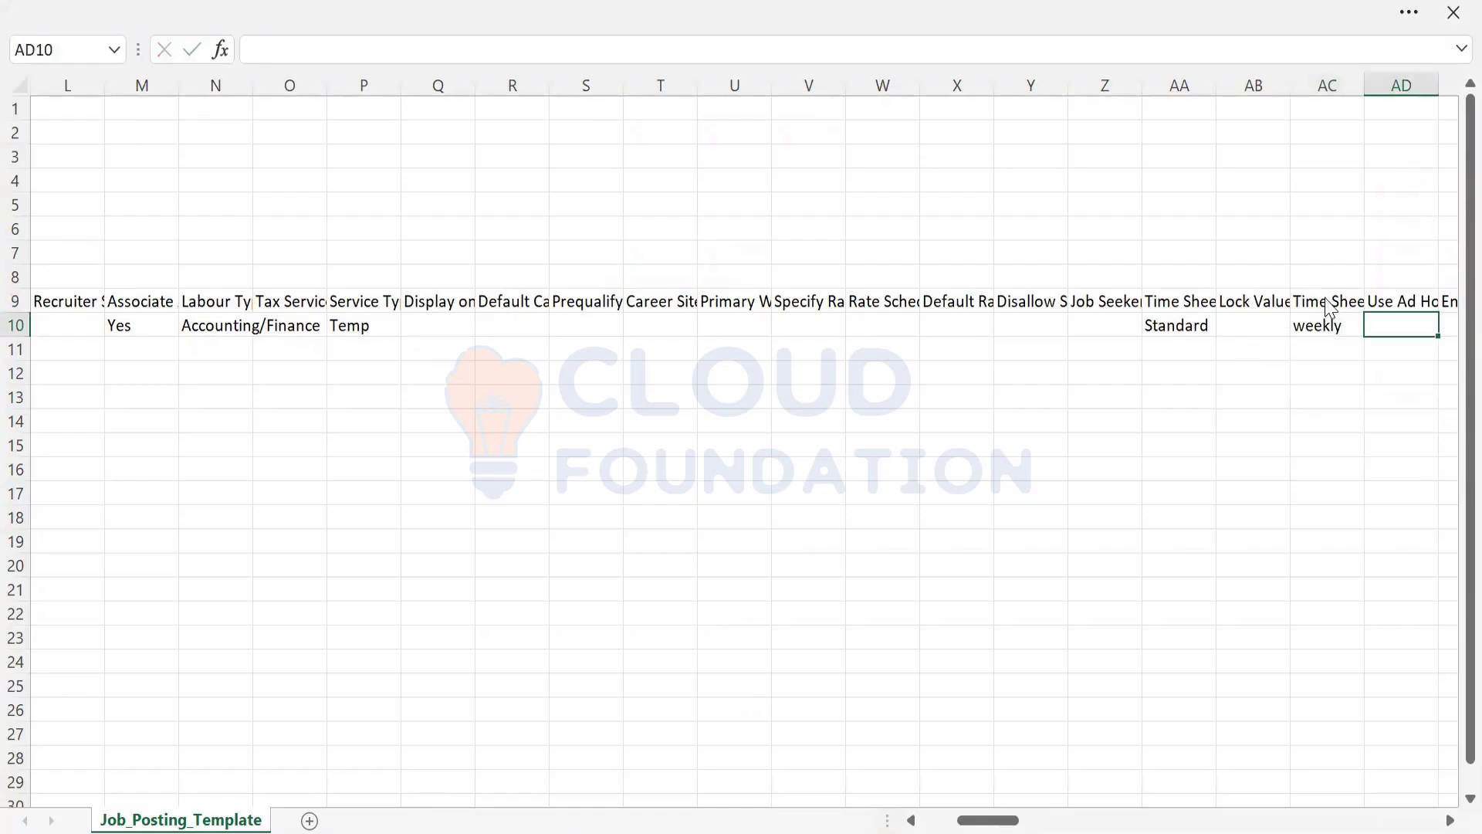
Check the missing fields in Notepad and copy All Suppliers from the Distribution List Name of the Fieldglass template
key("alt+Tab")
key("alt+Tab")
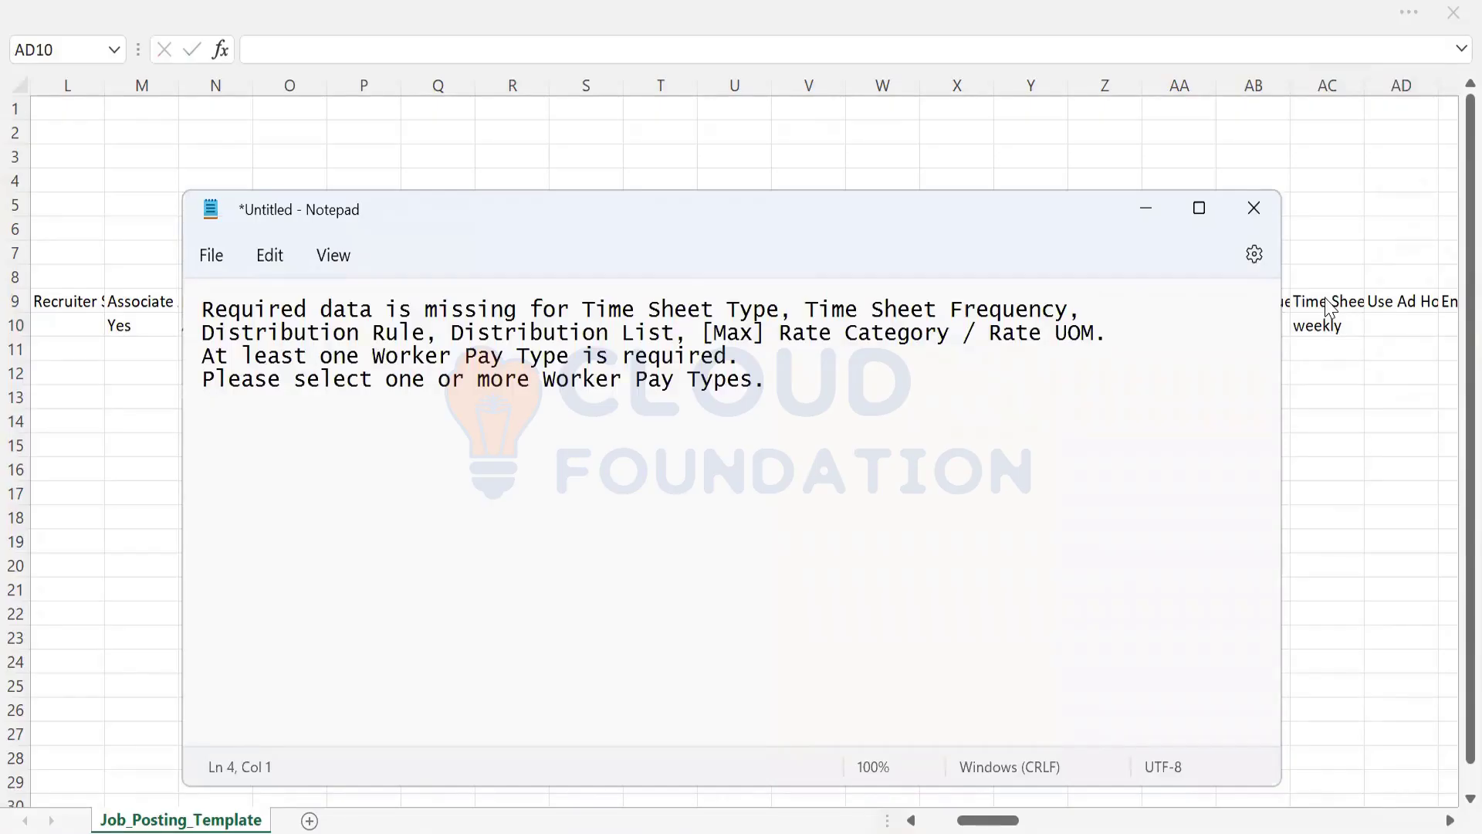
key("alt+Tab")
key("alt+Tab")
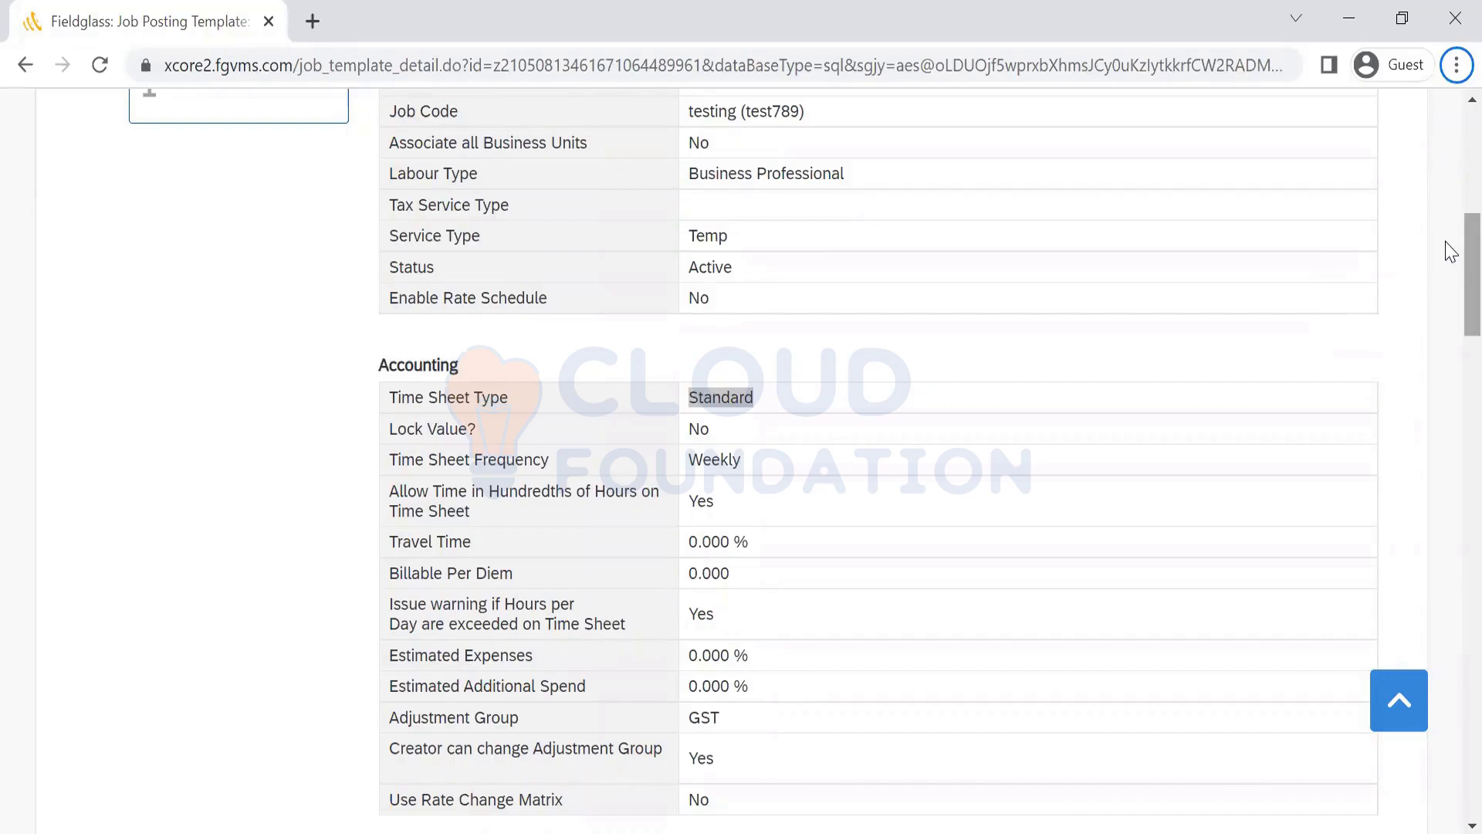
scroll(1449, 278, "down", 3)
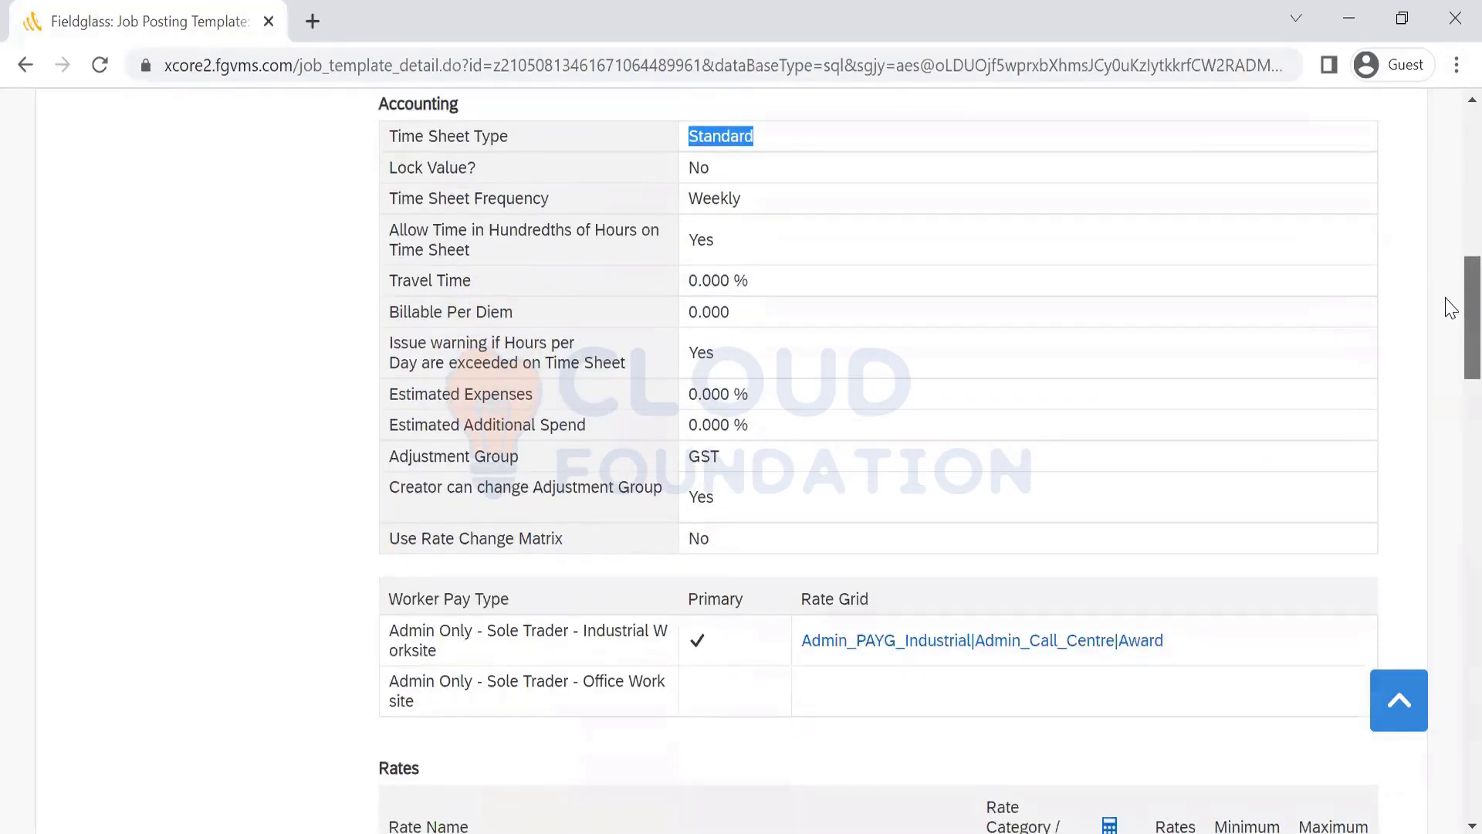
scroll(1450, 308, "down", 10)
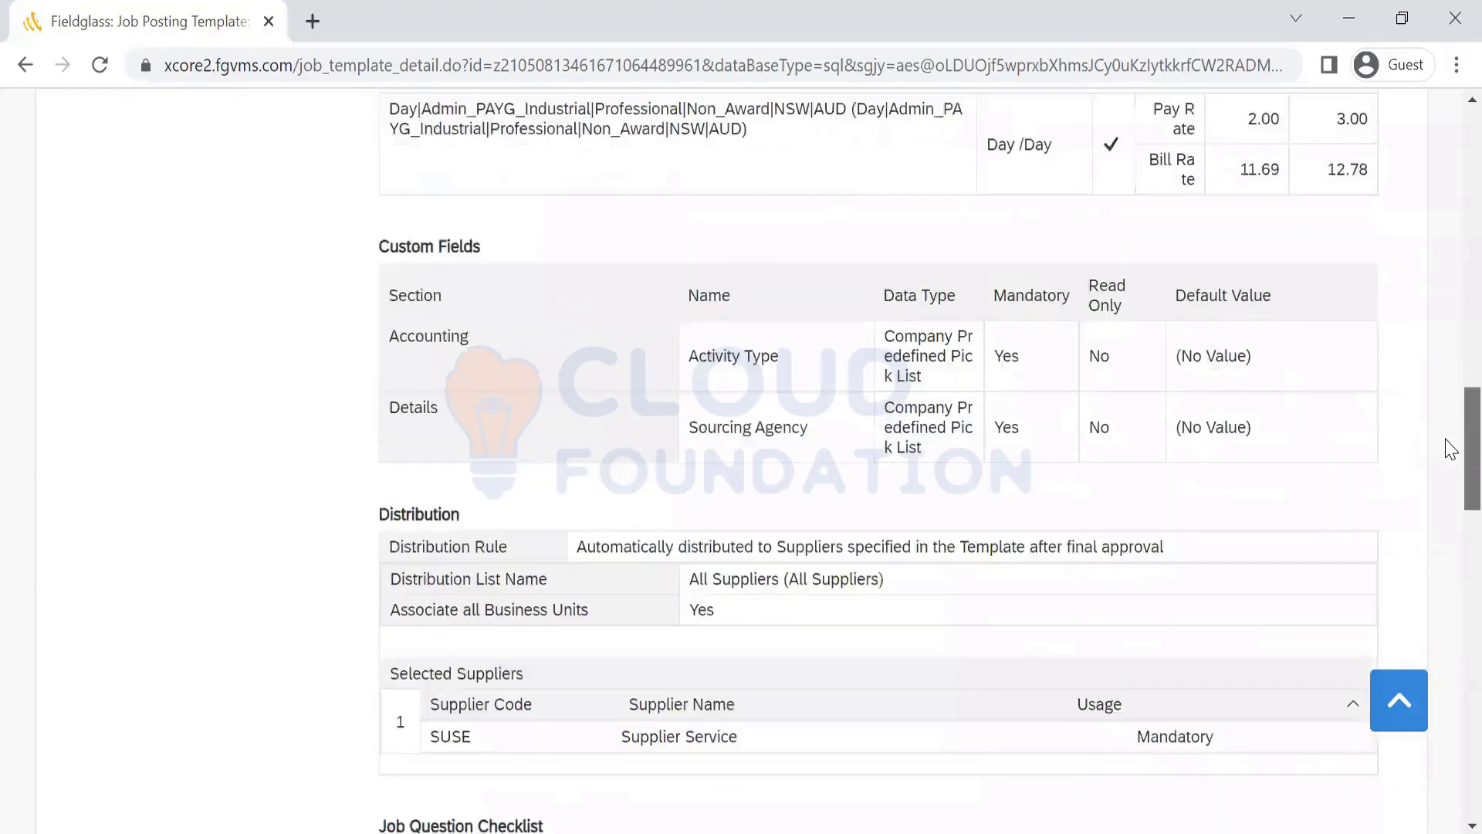
scroll(1450, 449, "down", 1)
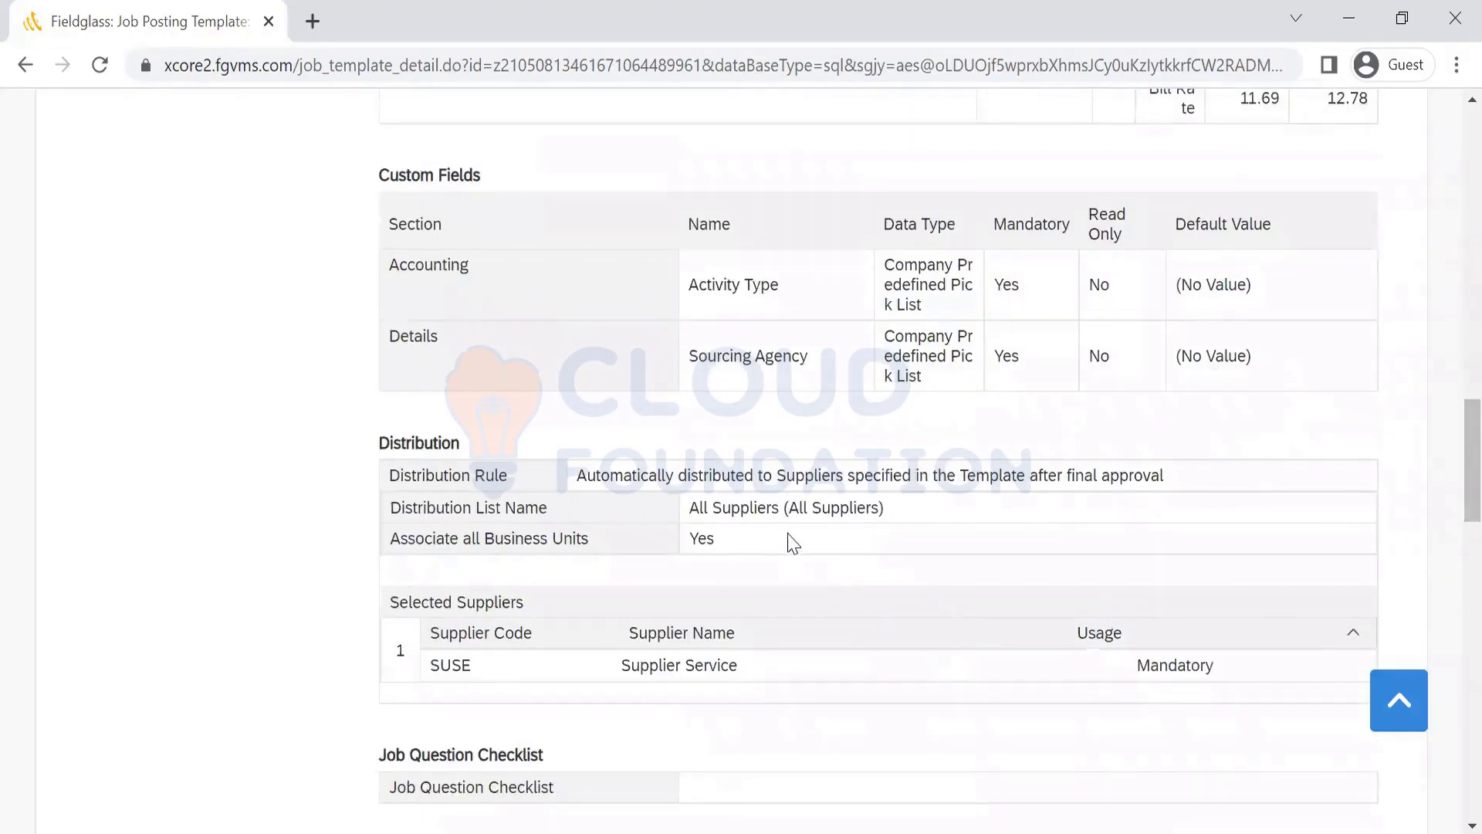
left_click_drag(782, 506, 694, 506)
key("ctrl+c")
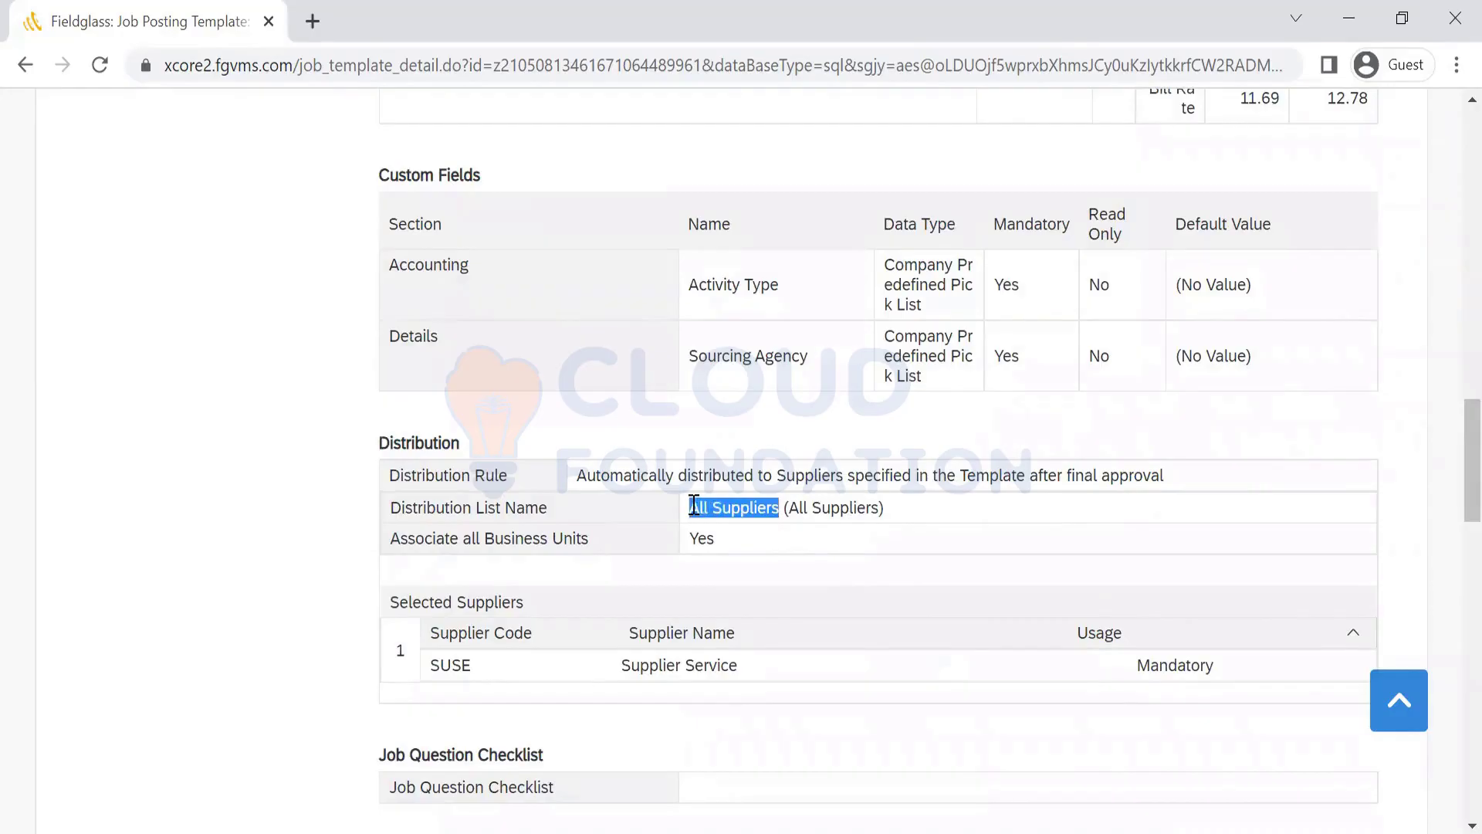
Paste All Suppliers into cell AN10 of the Job_Posting_Template worksheet, matching the destination formatting
key("alt+Tab")
key("Tab")
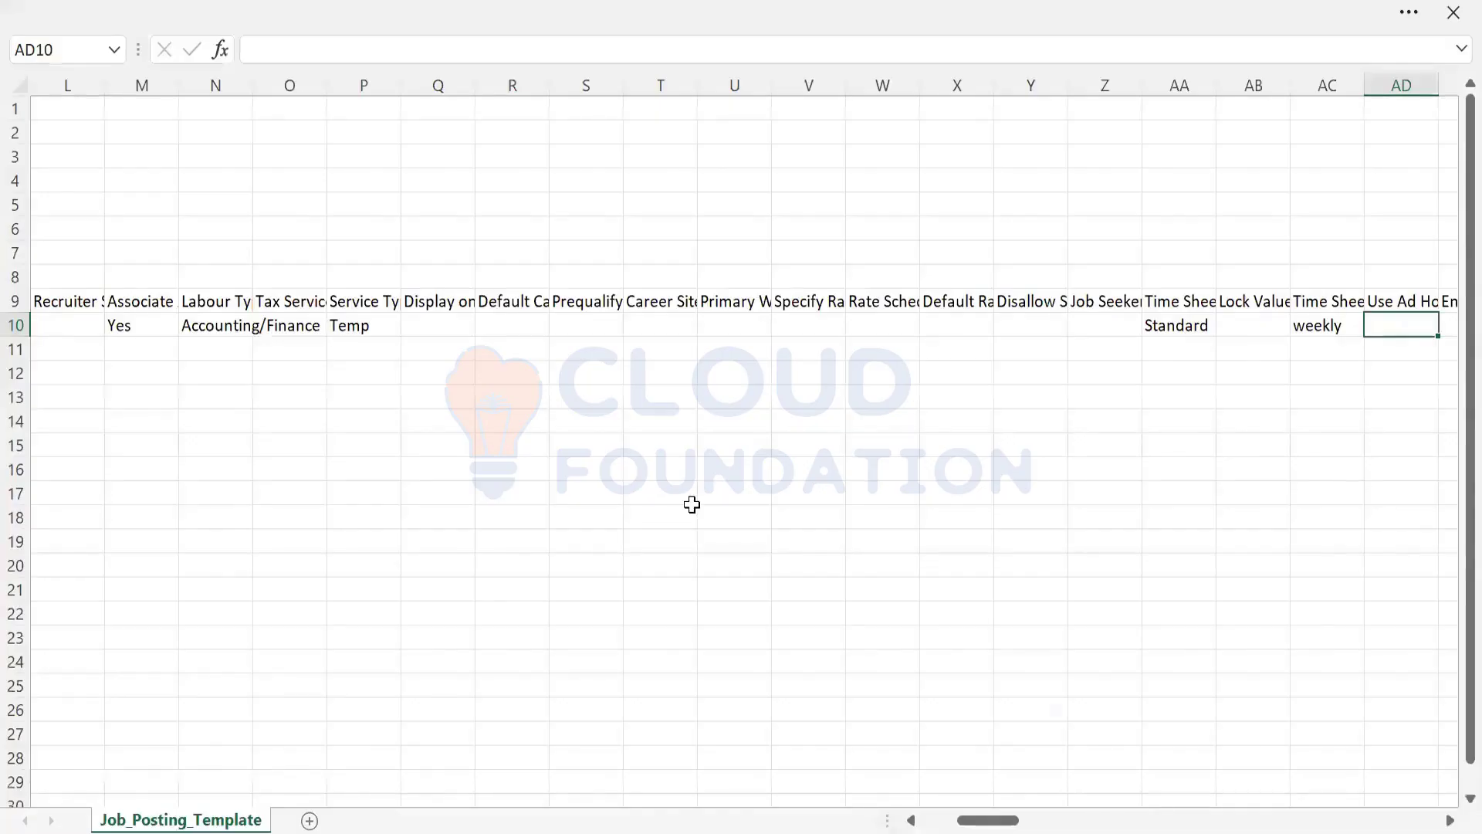
key("Right")
key("Right")
key("Right")
key("Right")
key("Right")
key("Right")
key("Right")
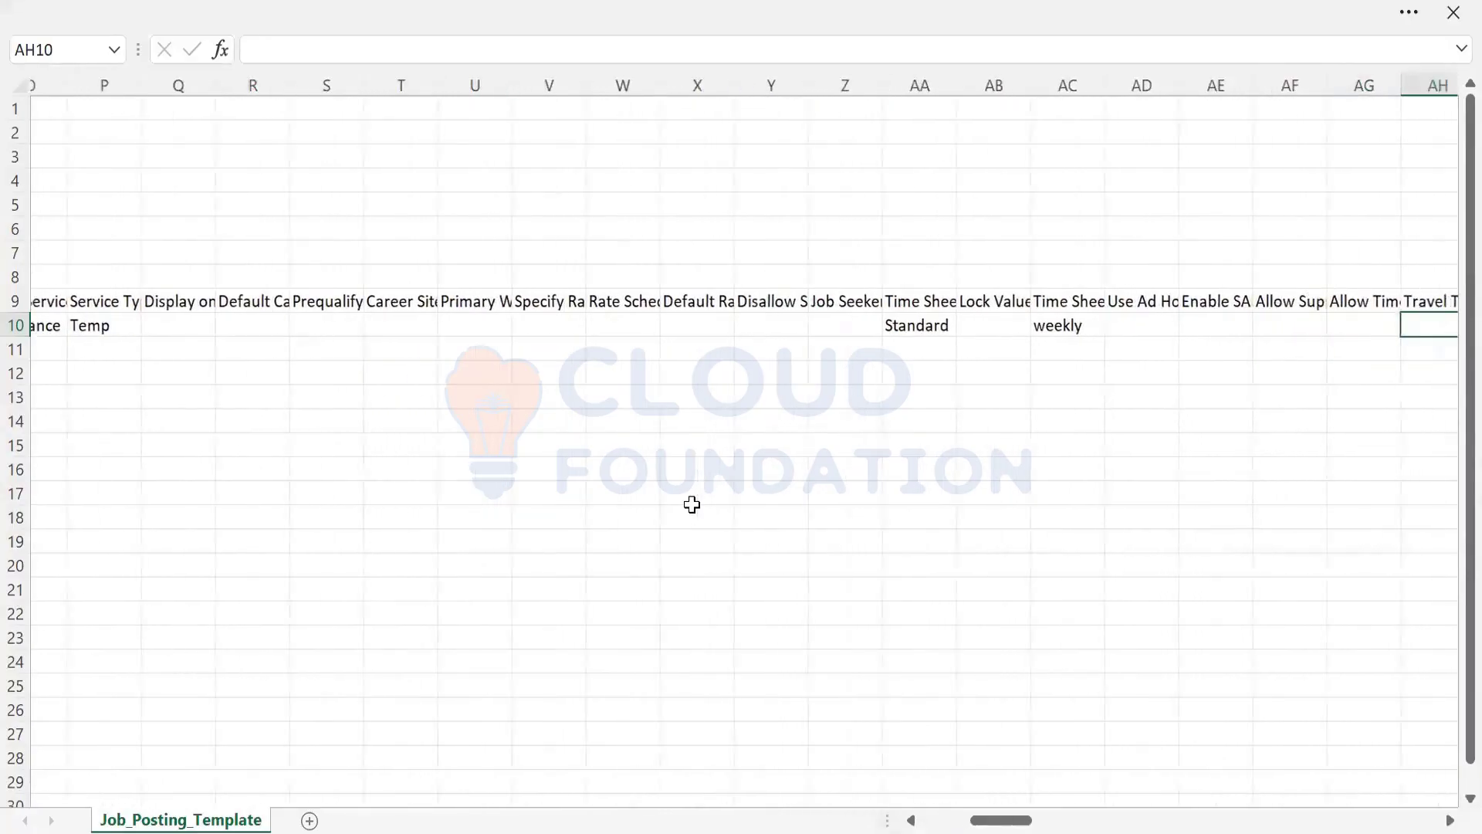
key("Right")
key("Right")
key("Right")
key("Right")
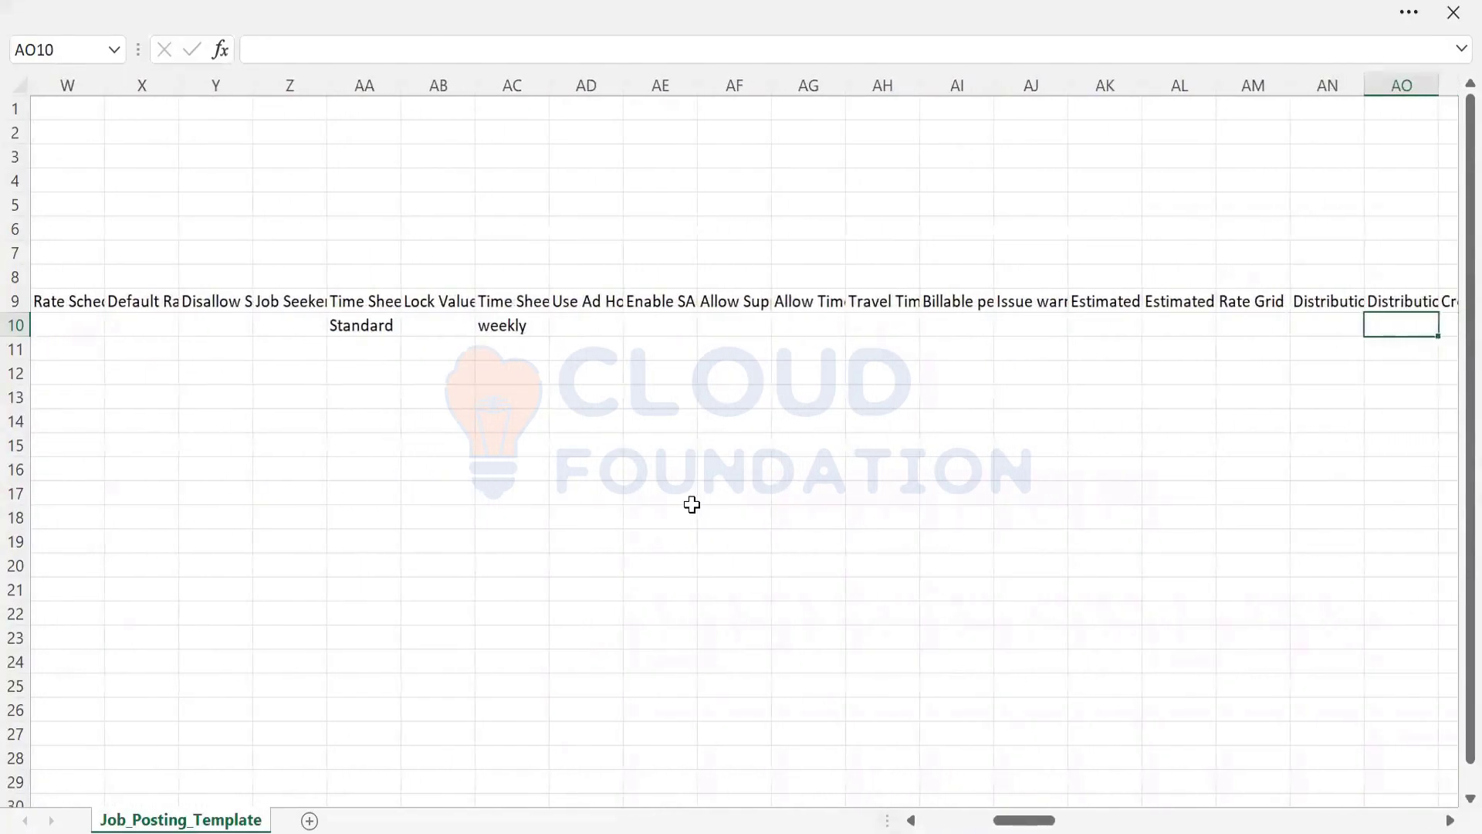
key("Left")
key("Up")
key("Down")
key("ctrl+v")
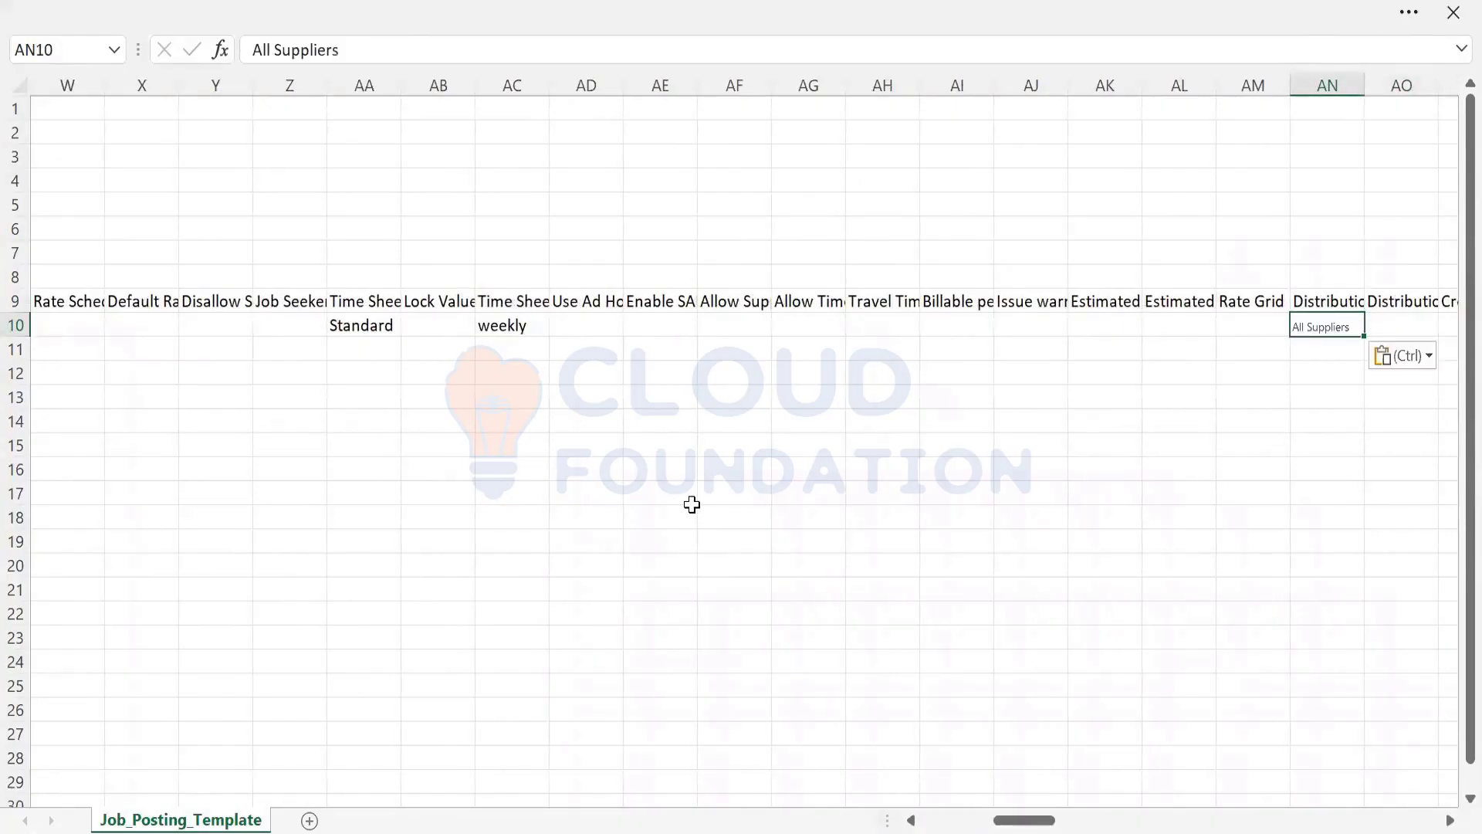
left_click(1423, 361)
left_click(1310, 425)
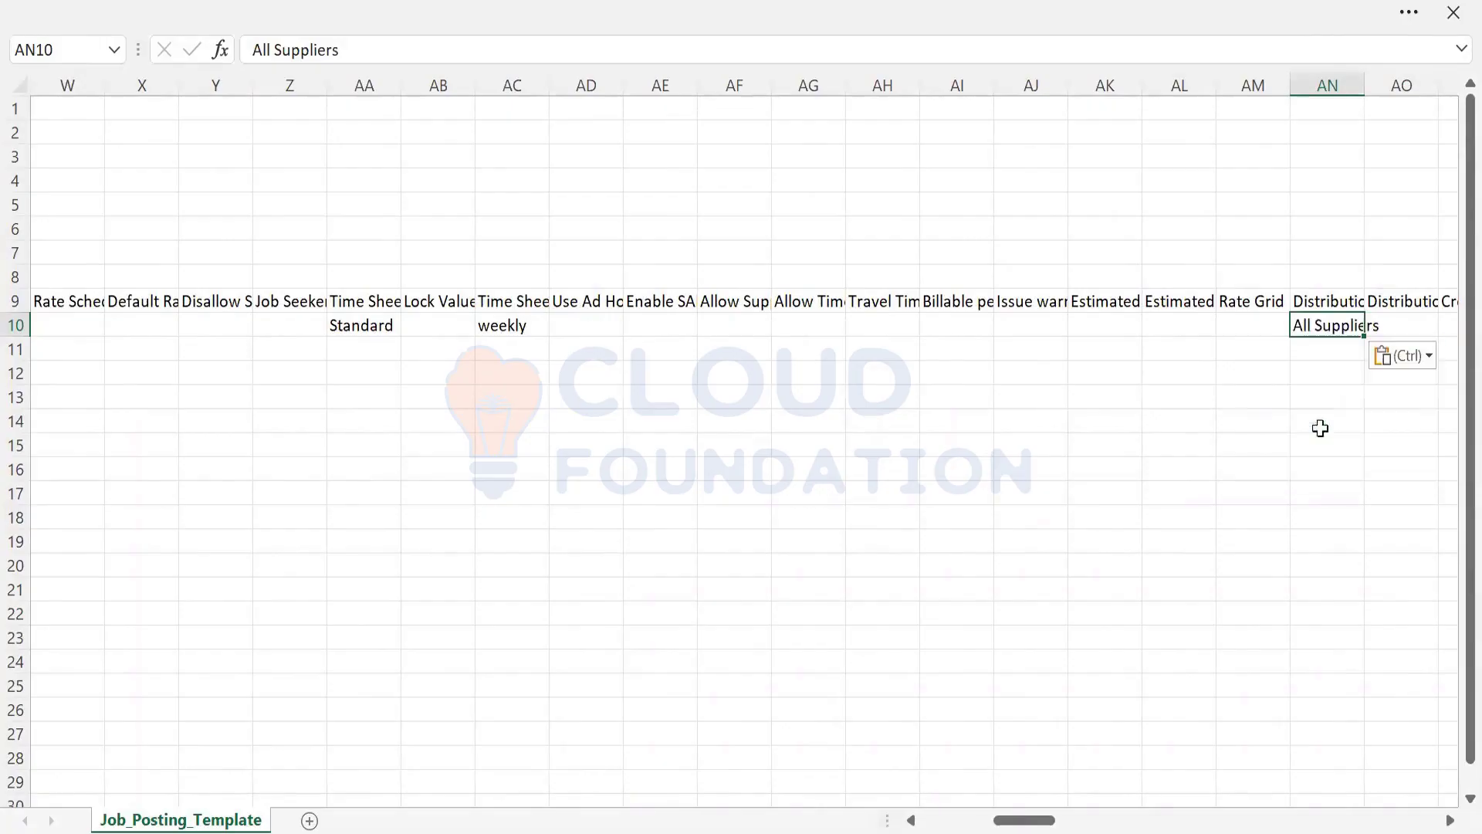
Review the missing fields in Notepad and examine the template's sections below Distribution in Fieldglass
left_click(1190, 328)
key("alt+Tab")
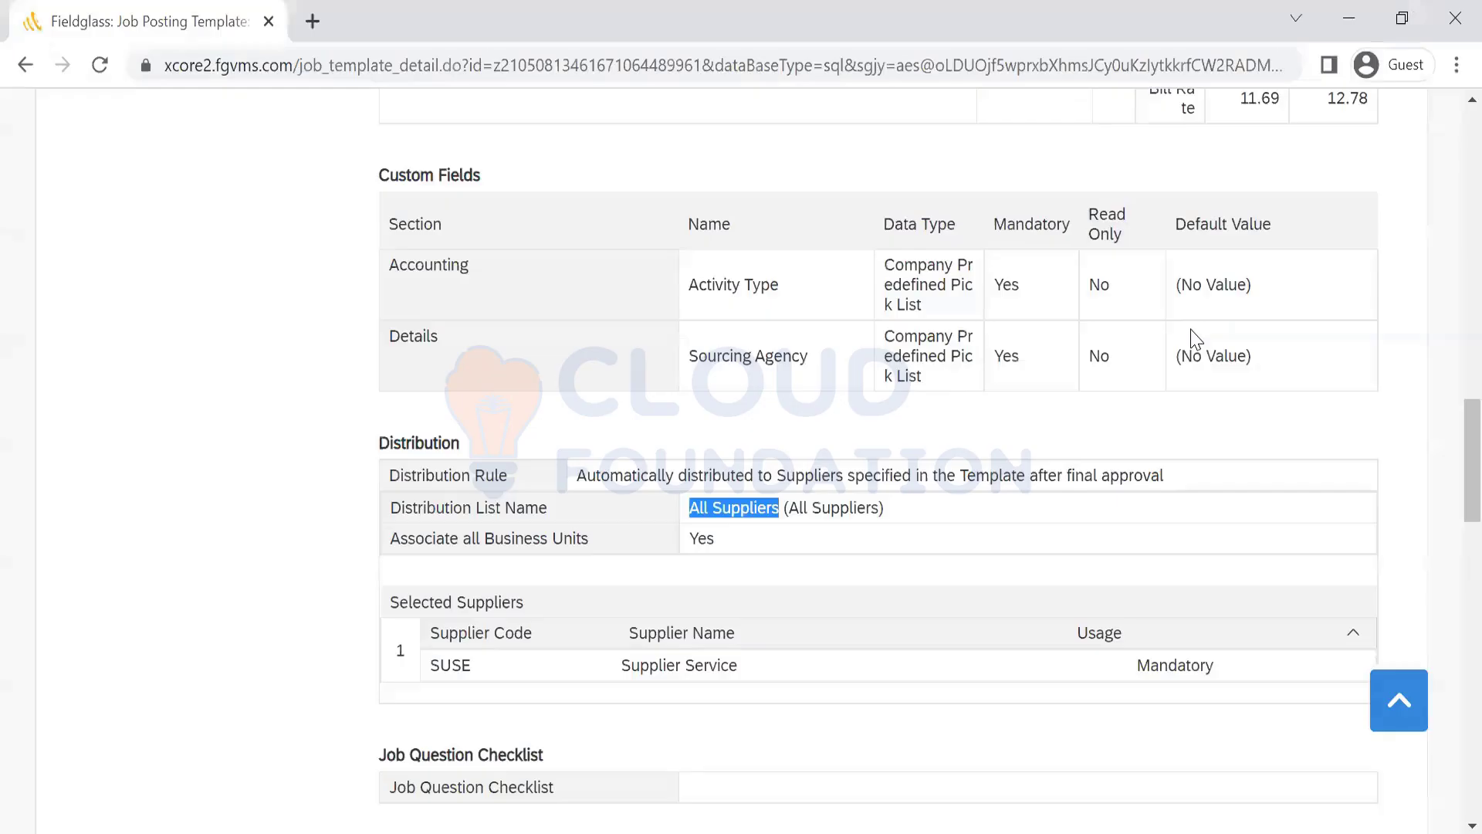
key("alt+Tab")
key("alt+Tab")
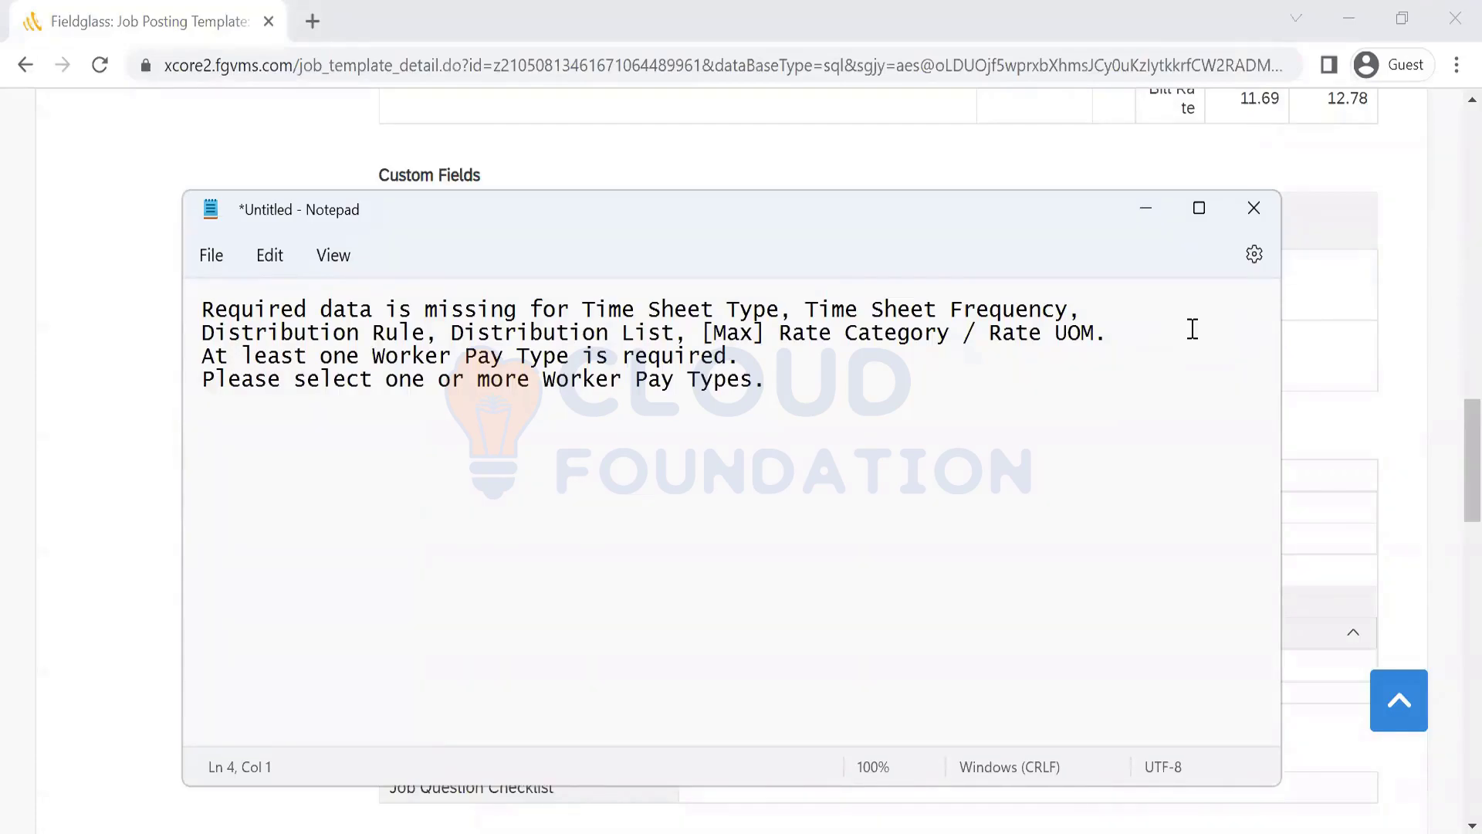
key("alt+Tab")
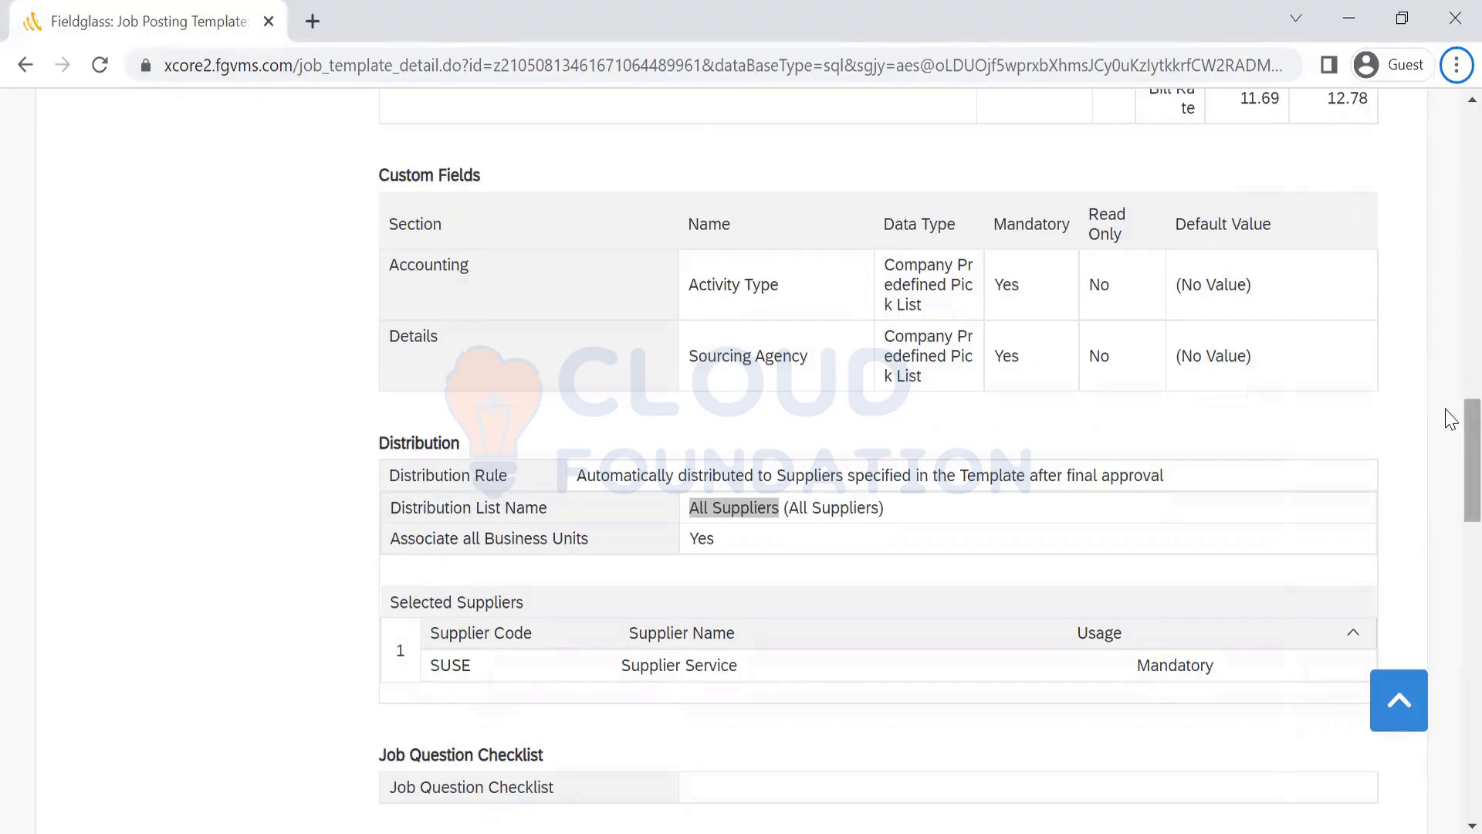
left_click_drag(1459, 416, 1451, 498)
scroll(1450, 497, "down", 2)
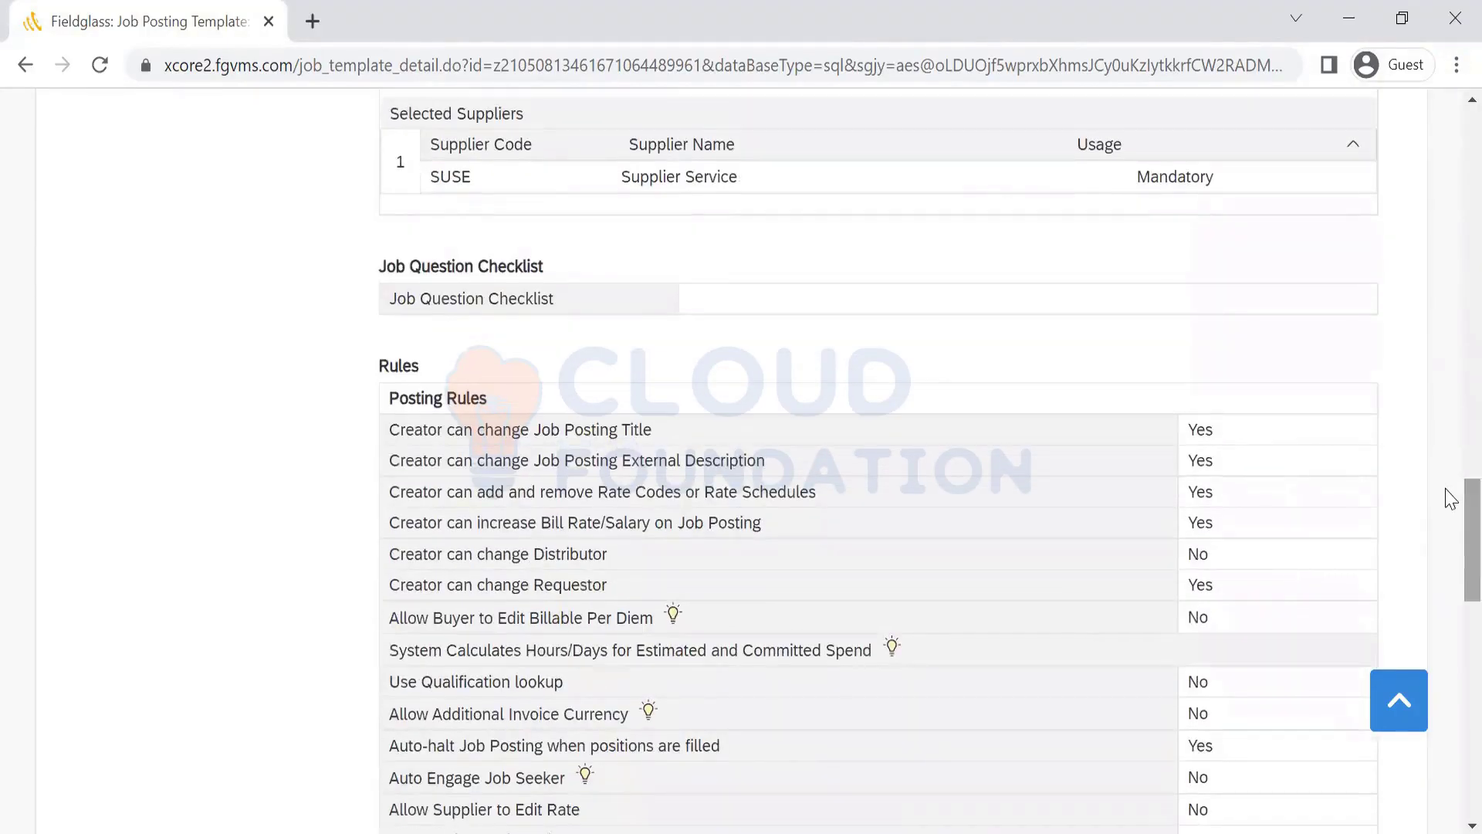
Return to the Job_Posting_Template worksheet and examine the row 9 headers following the Distribution columns
key("alt+Tab")
key("alt+Tab")
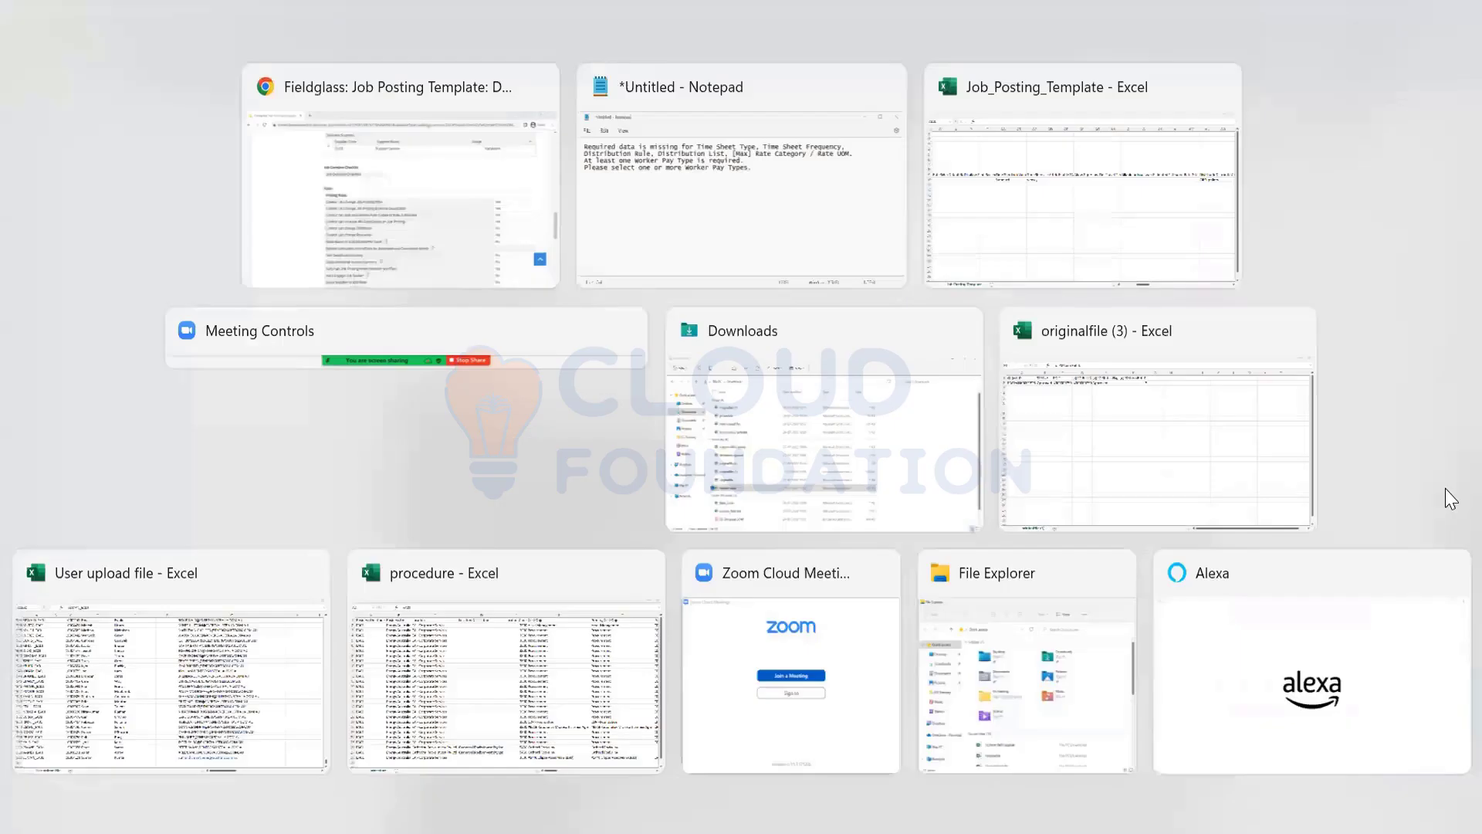
key("Right")
key("Right")
key("Right")
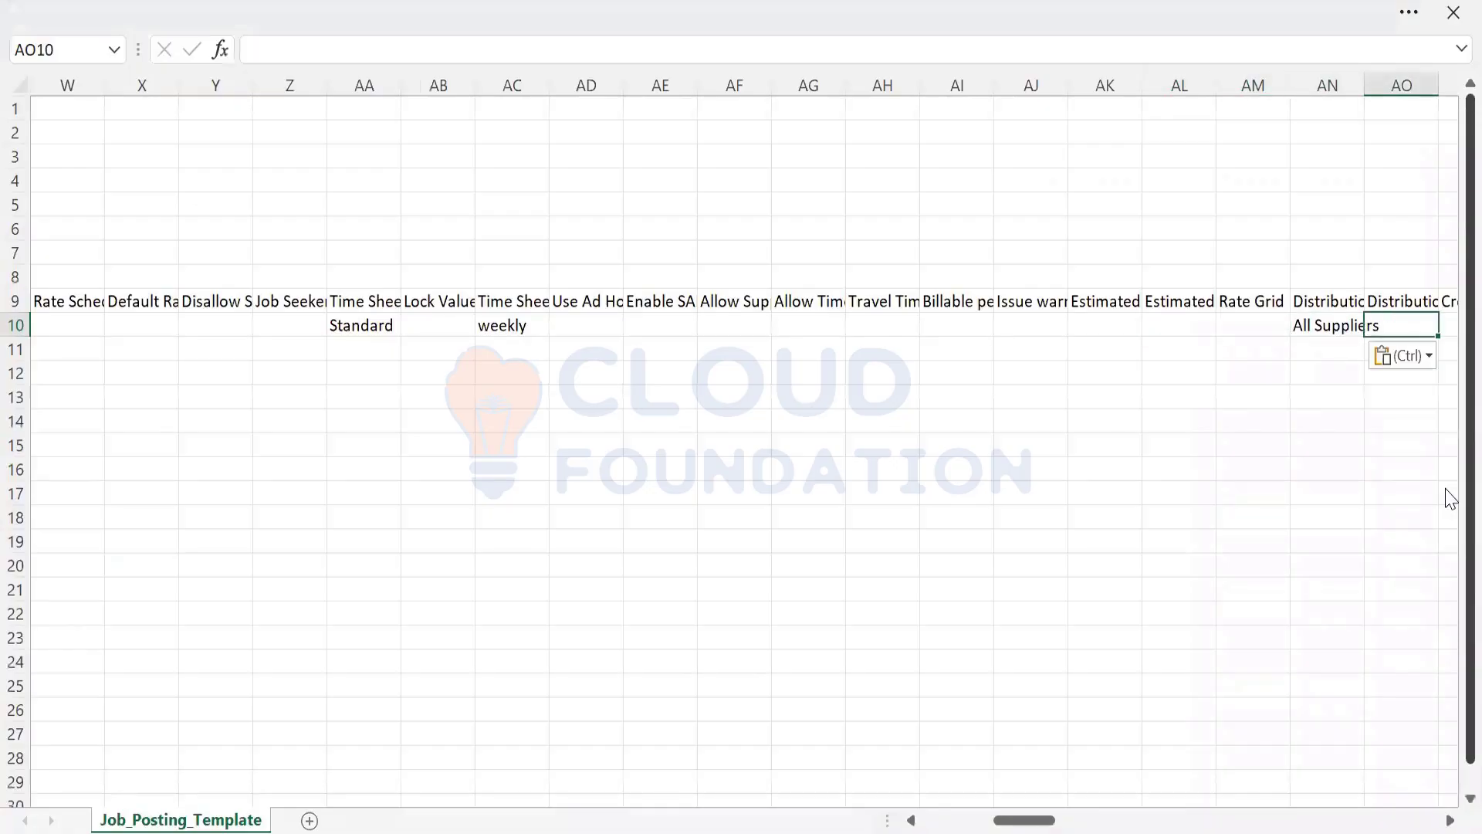
key("Up")
key("Right")
key("Right")
key("Right")
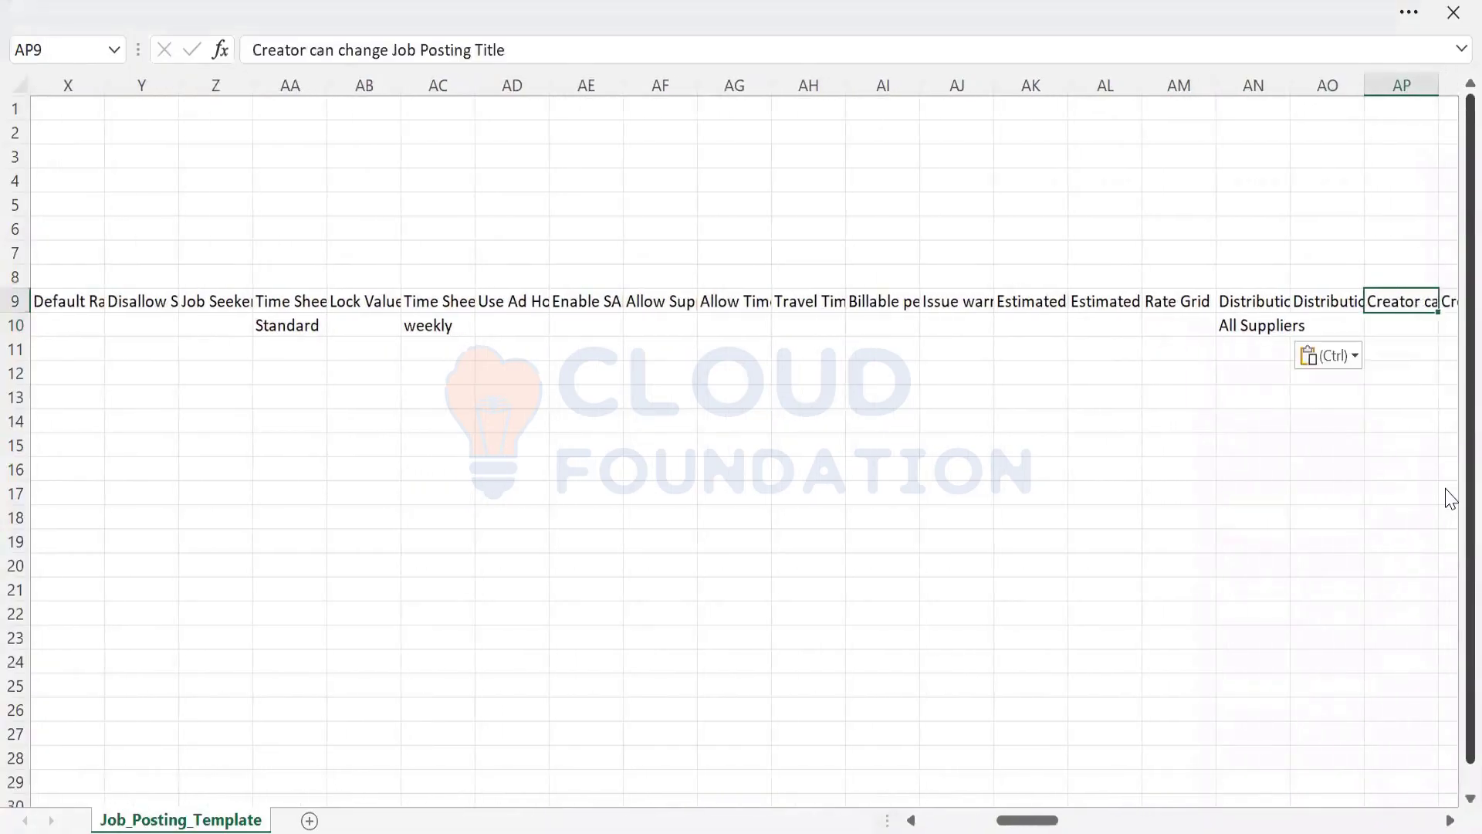
key("Right")
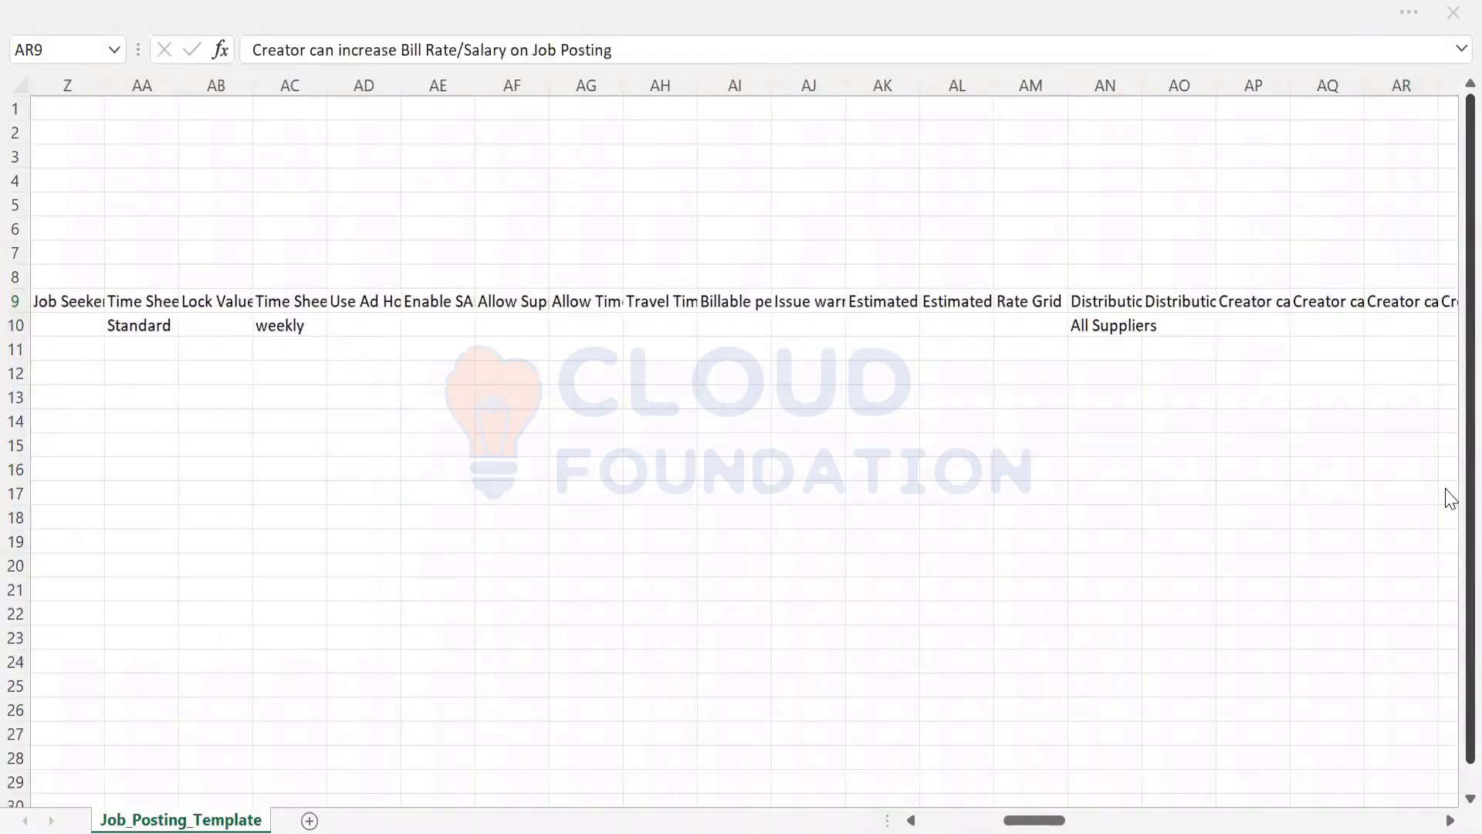
Recheck the missing fields in Notepad and examine the posting rule headers in row 9 of Job_Posting_Template up to Rate Change Type
key("alt+Tab")
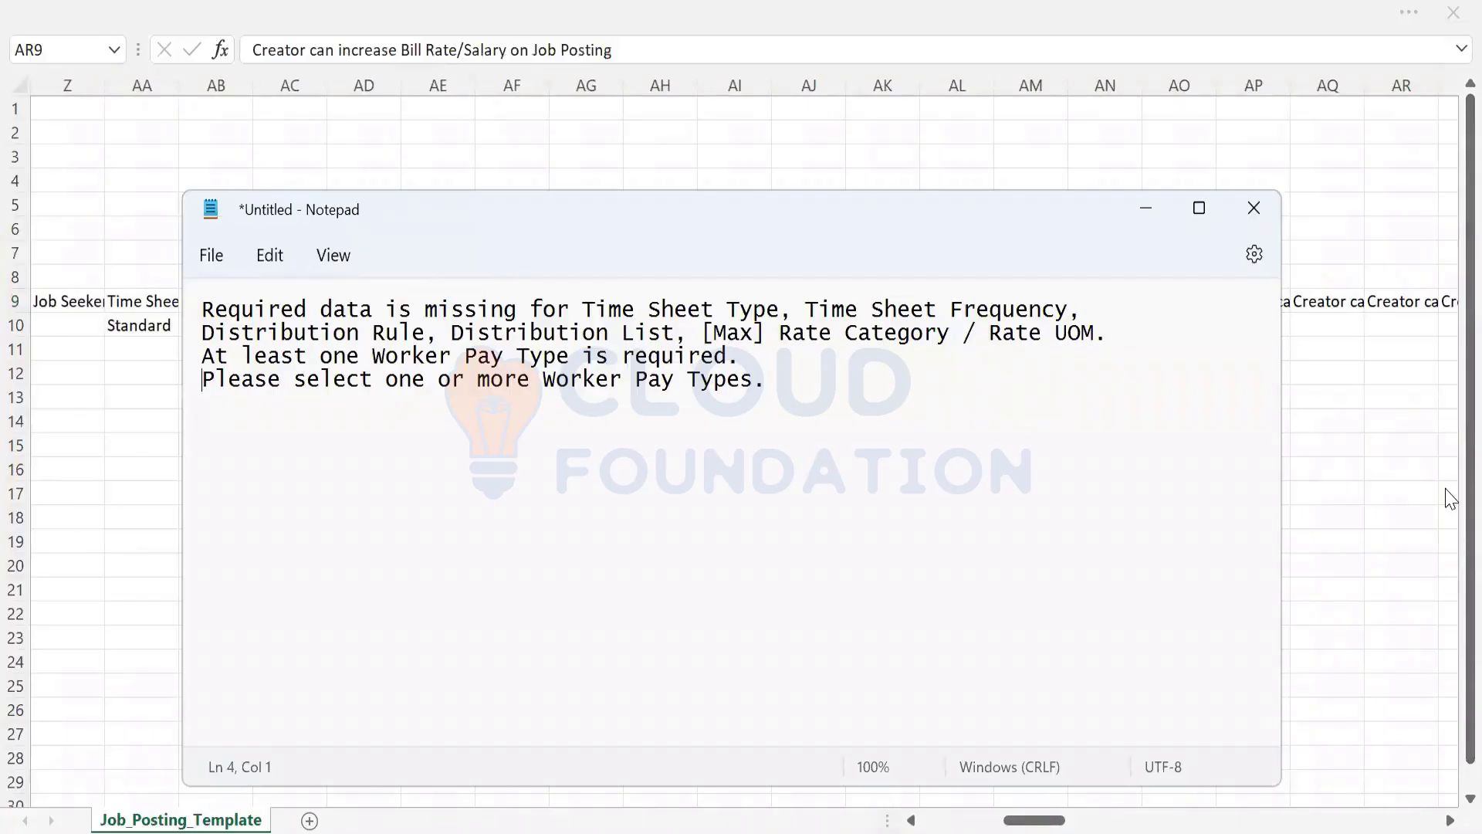
key("alt+Tab")
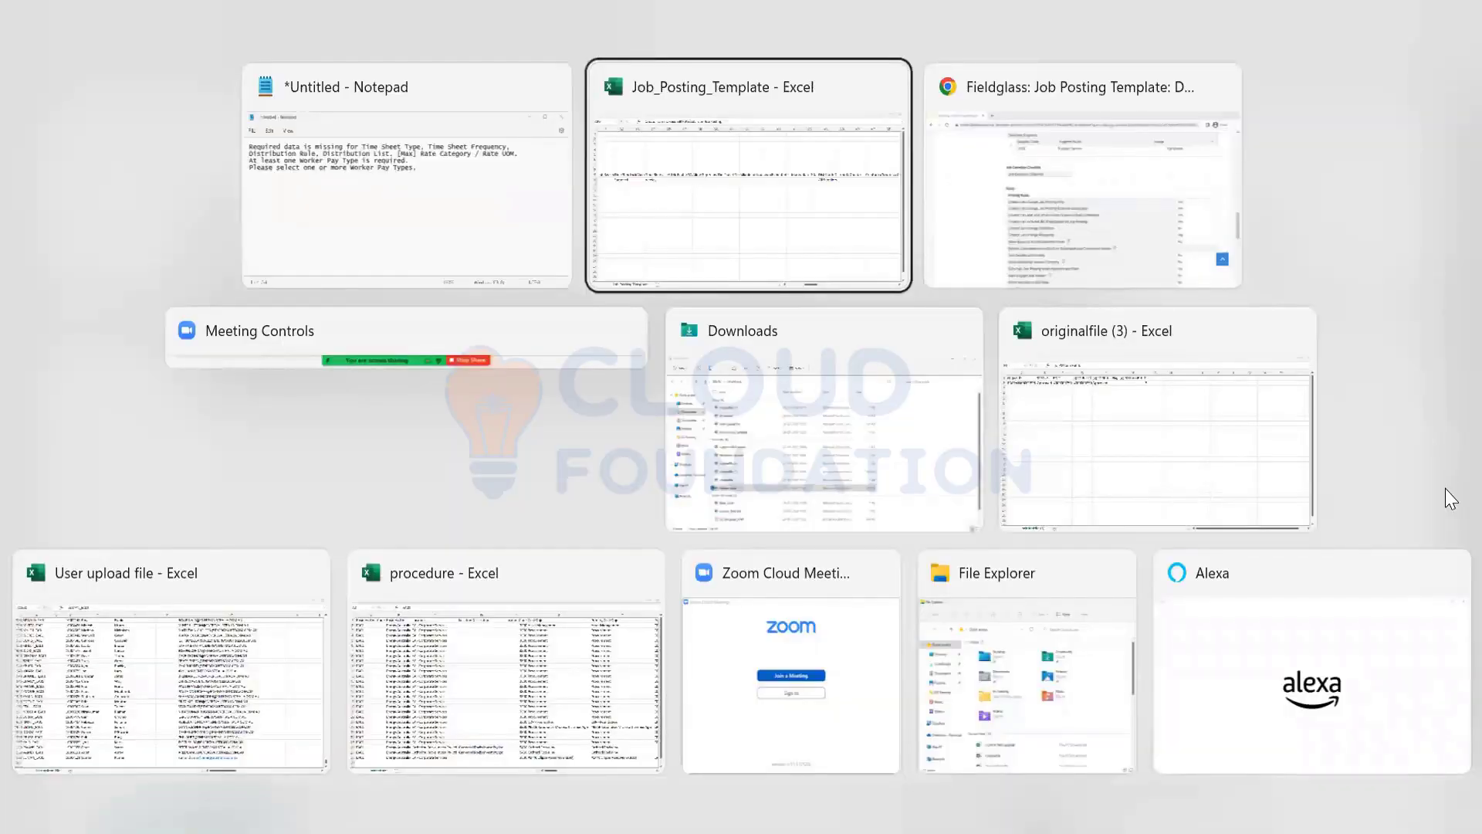
key("Right")
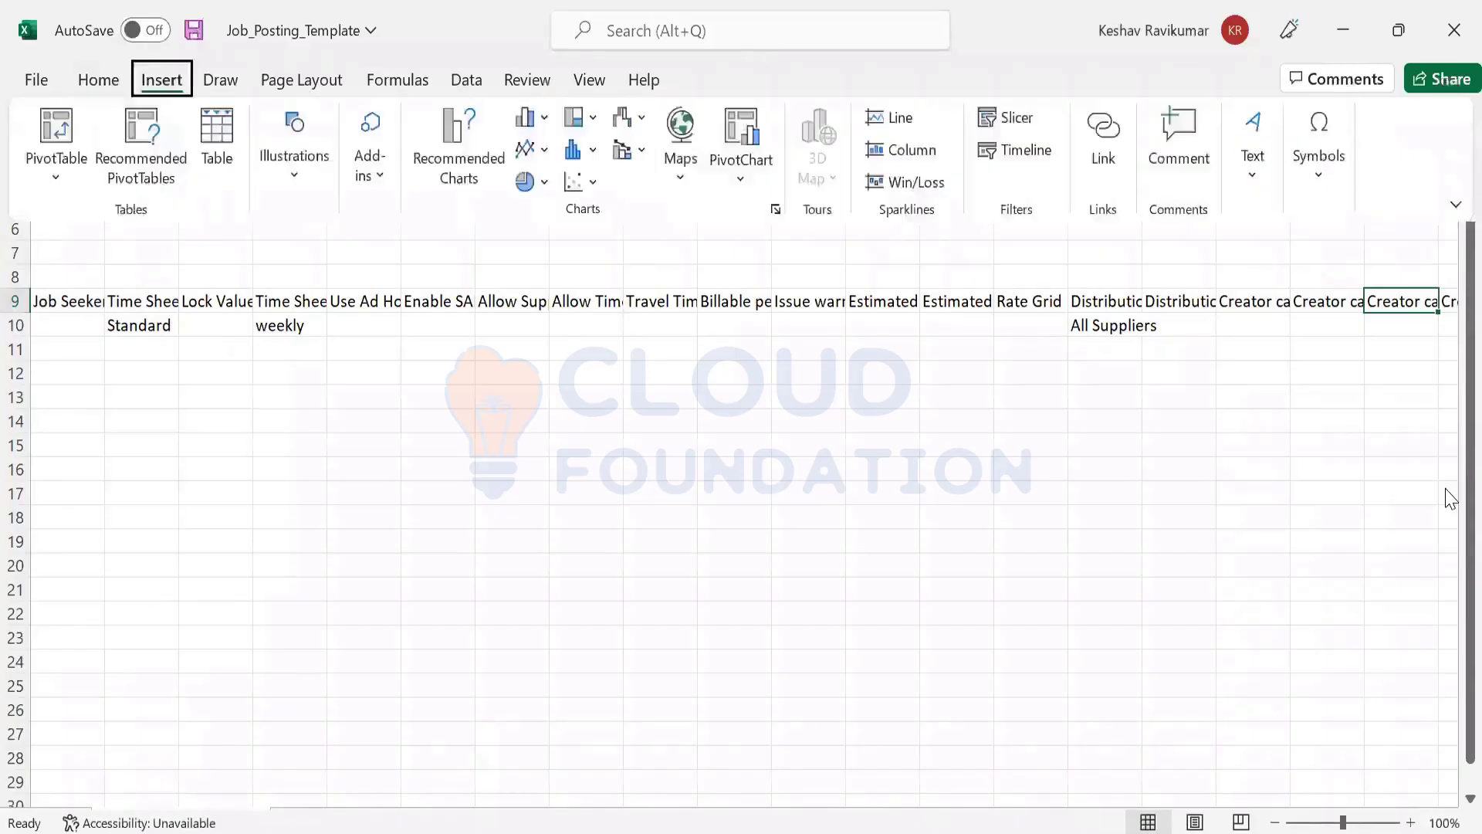
key("Escape")
key("Right")
key("Right")
key("Right")
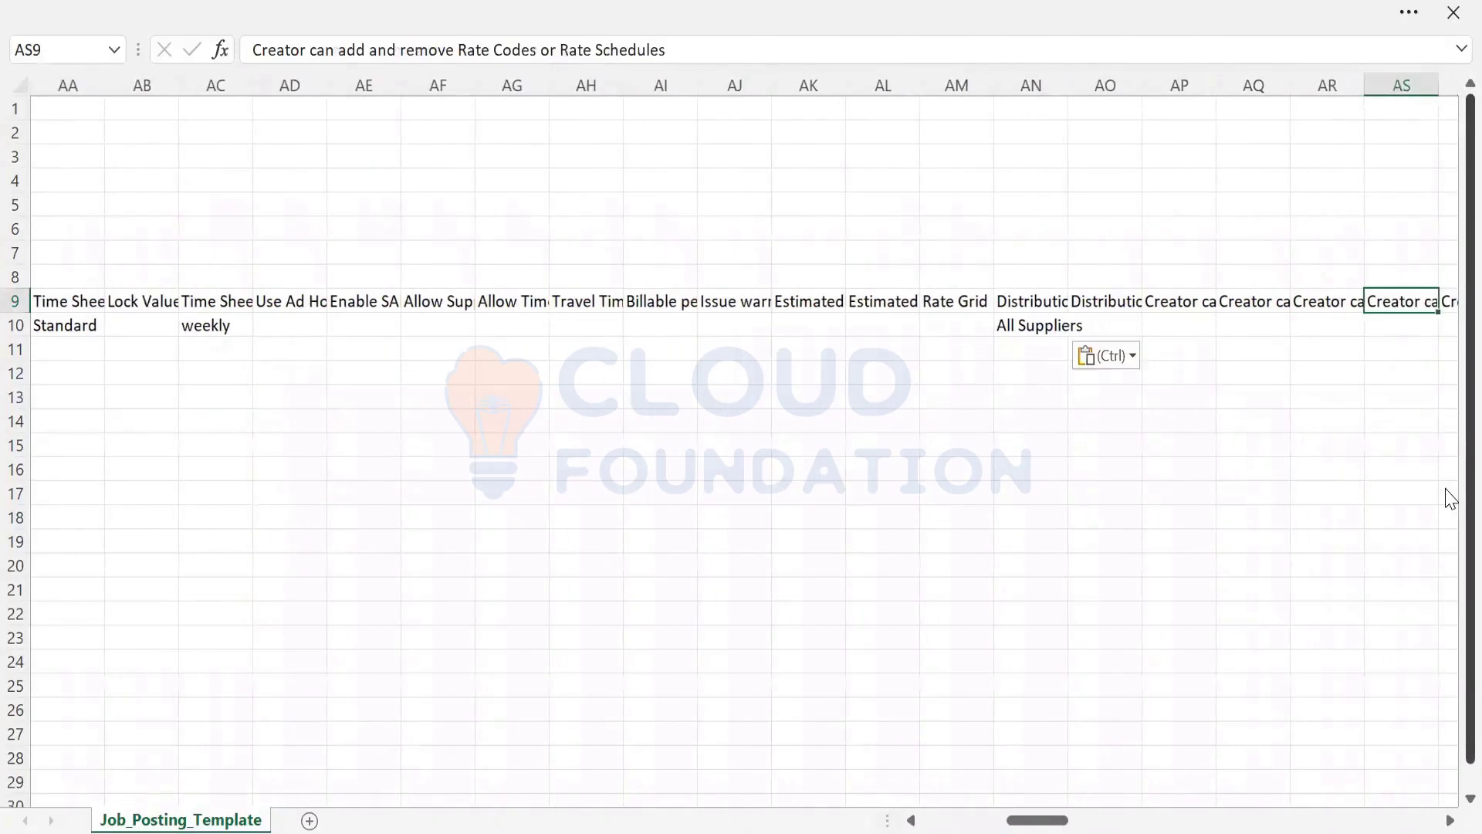
key("Right")
key("Right")
key("Right")
key("Right")
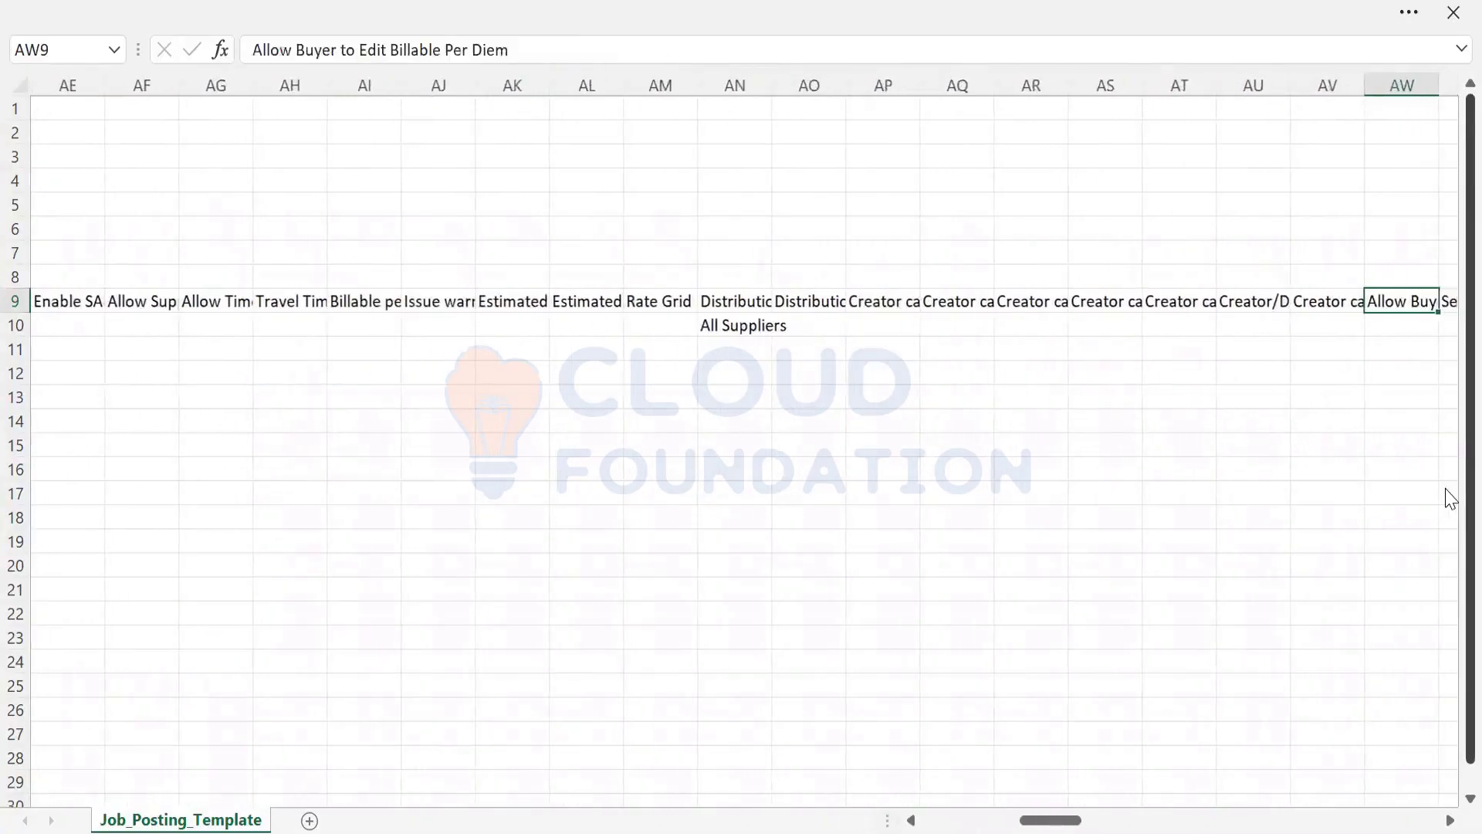
key("Left")
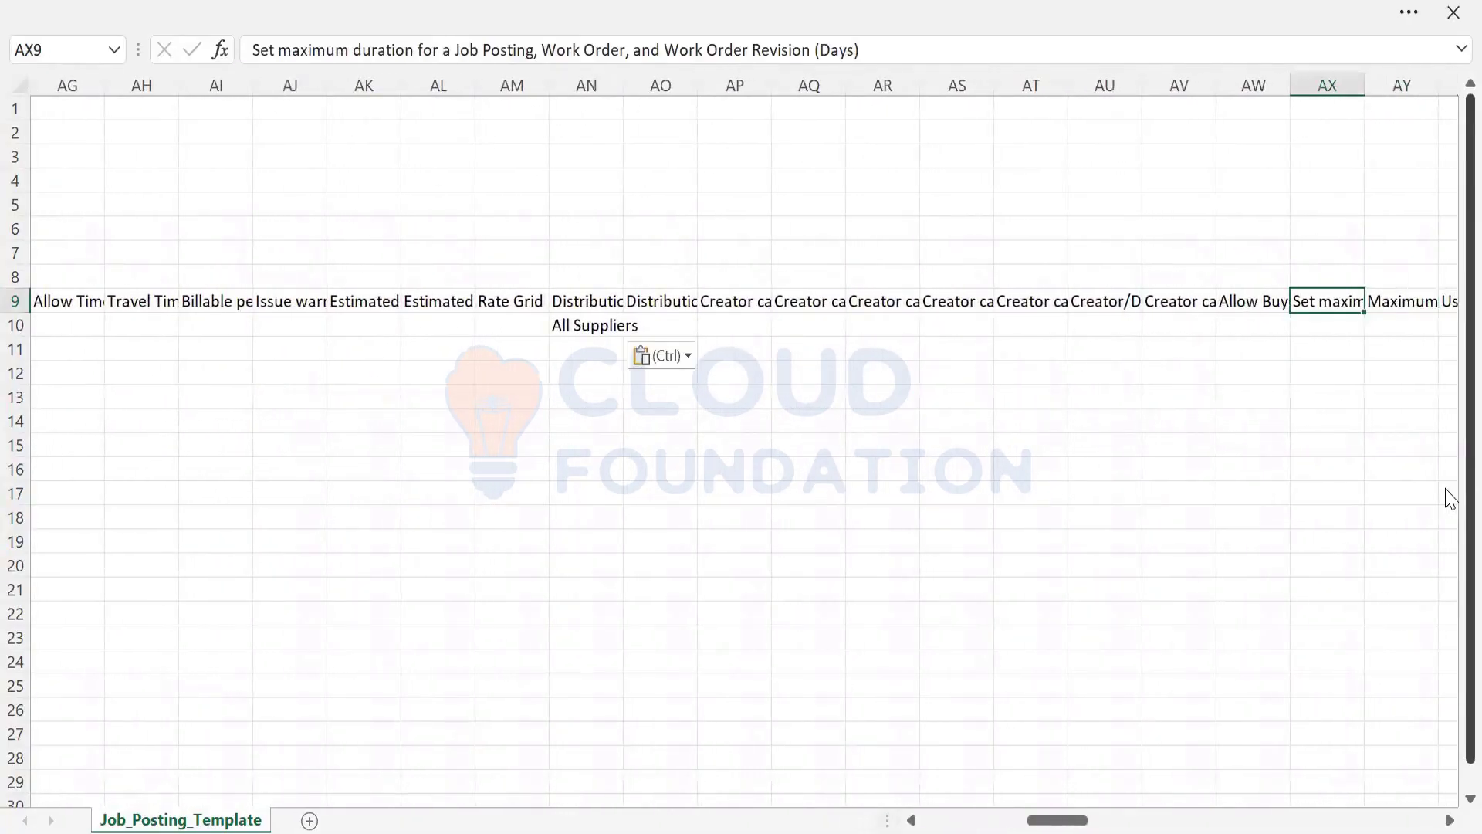
key("Right")
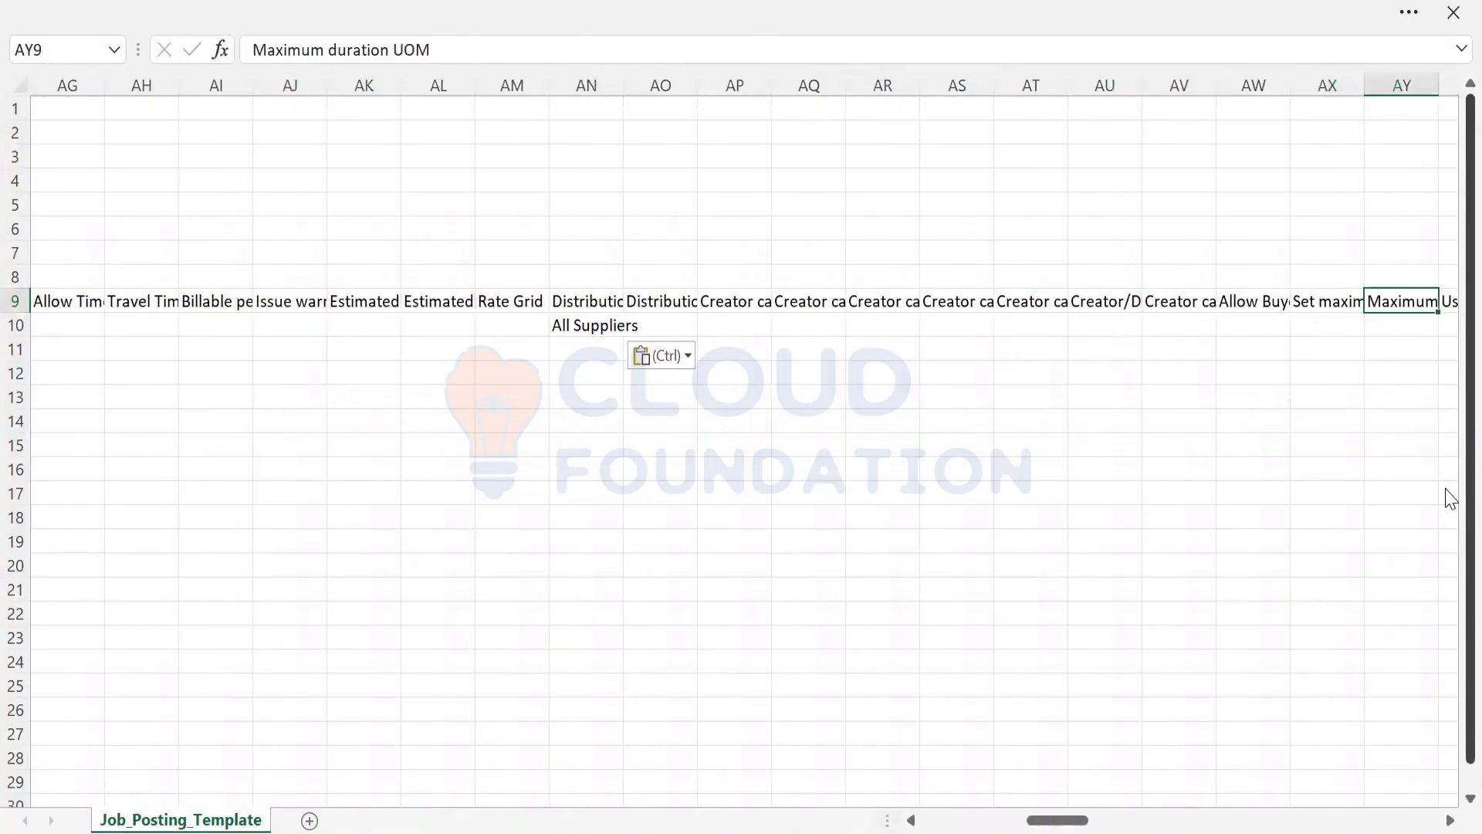
key("Right")
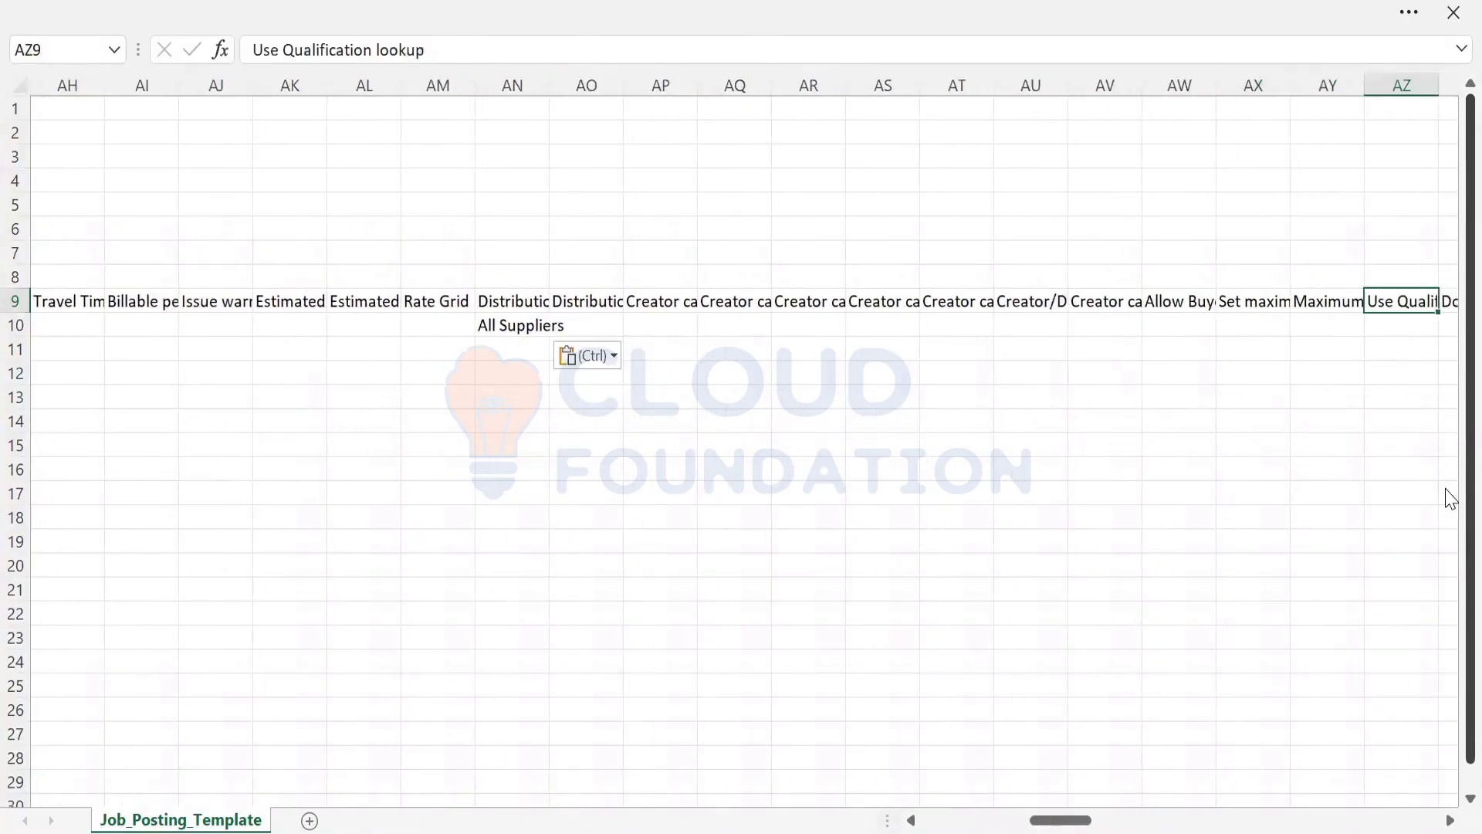
key("Right")
key("Right")
key("Right")
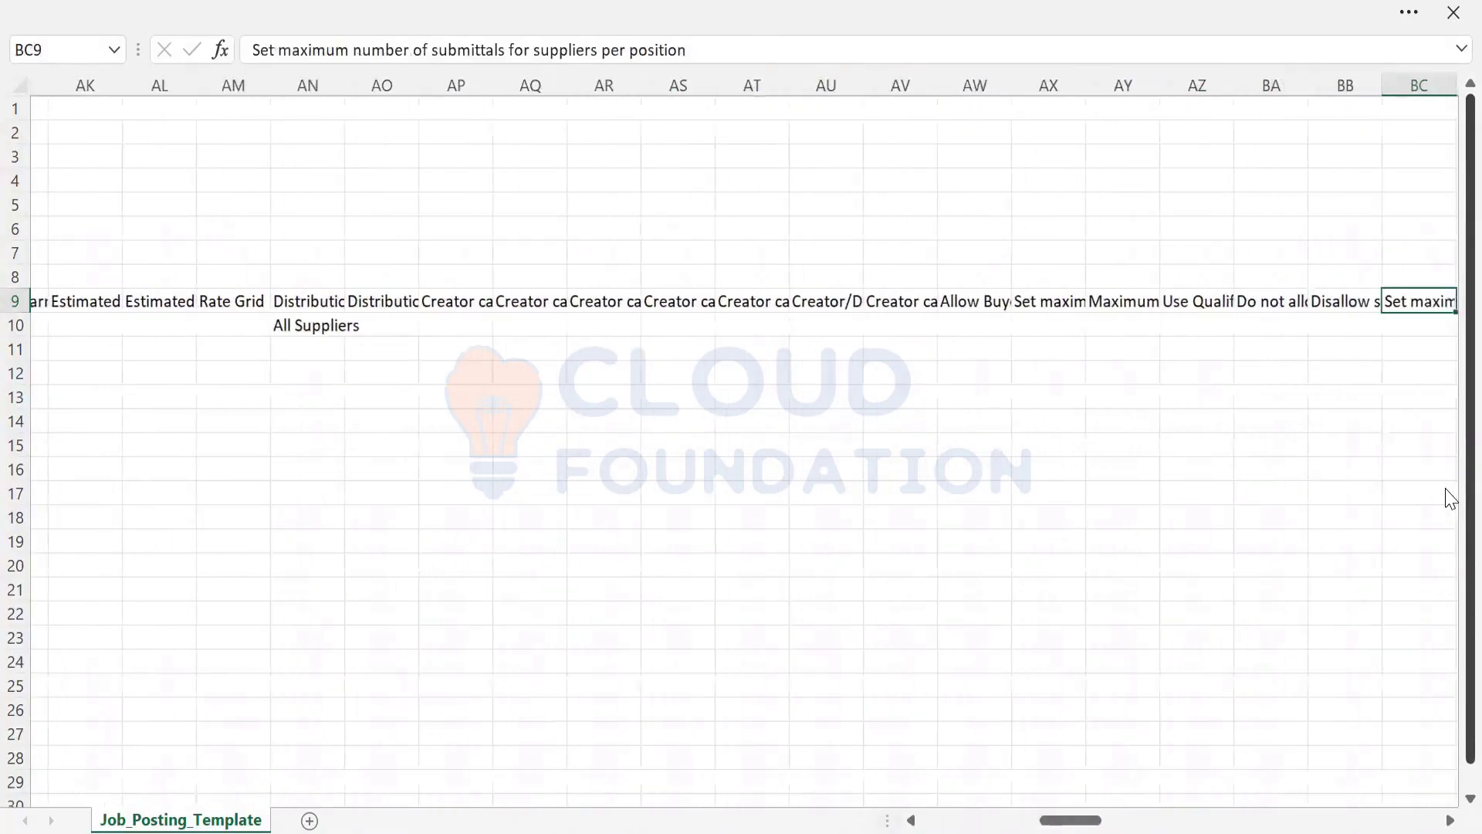
key("Right")
key("Right")
key("Right")
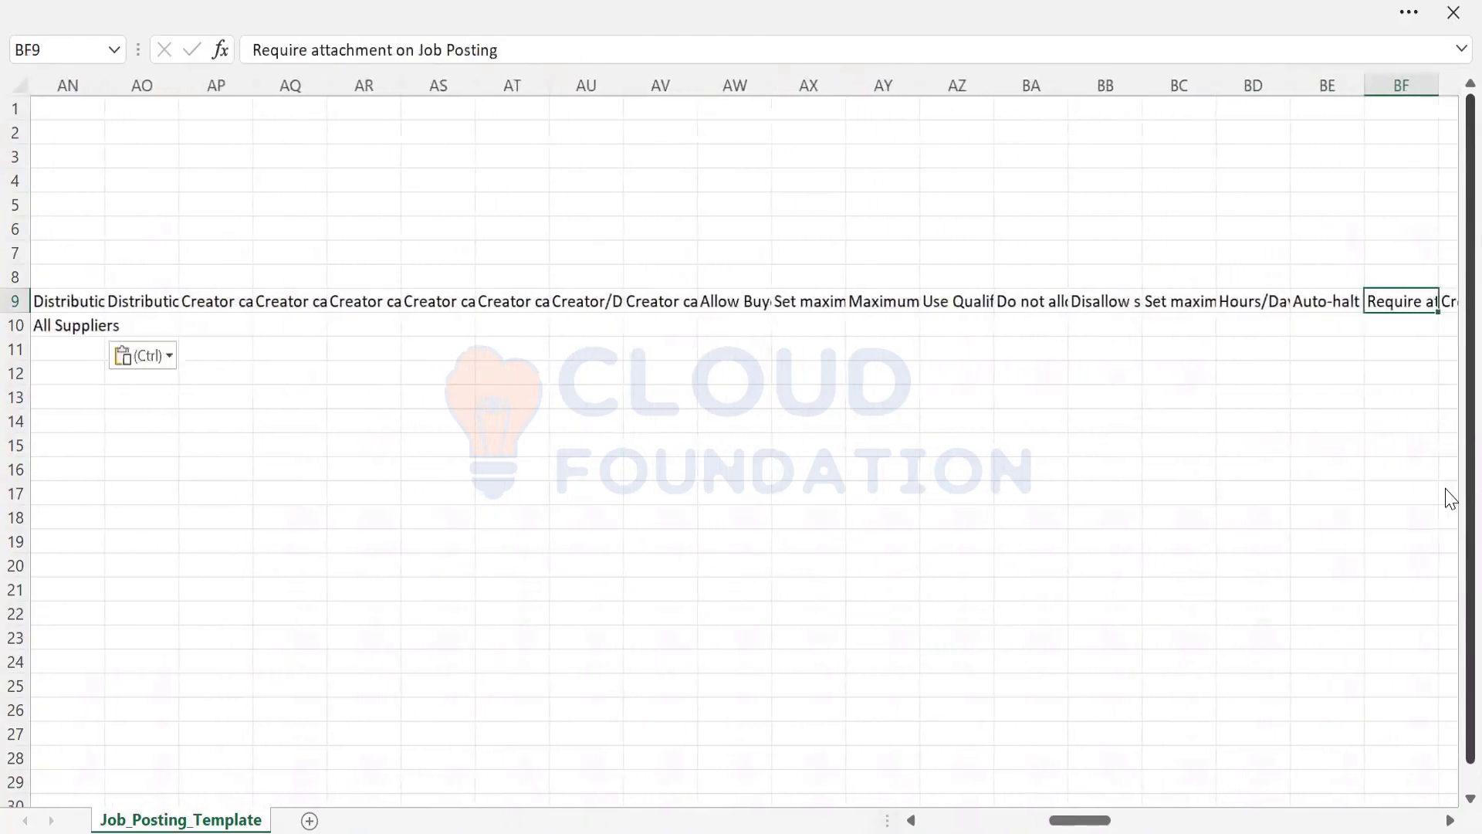
key("Right")
key("Right")
key("Right")
key("Right")
key("Right")
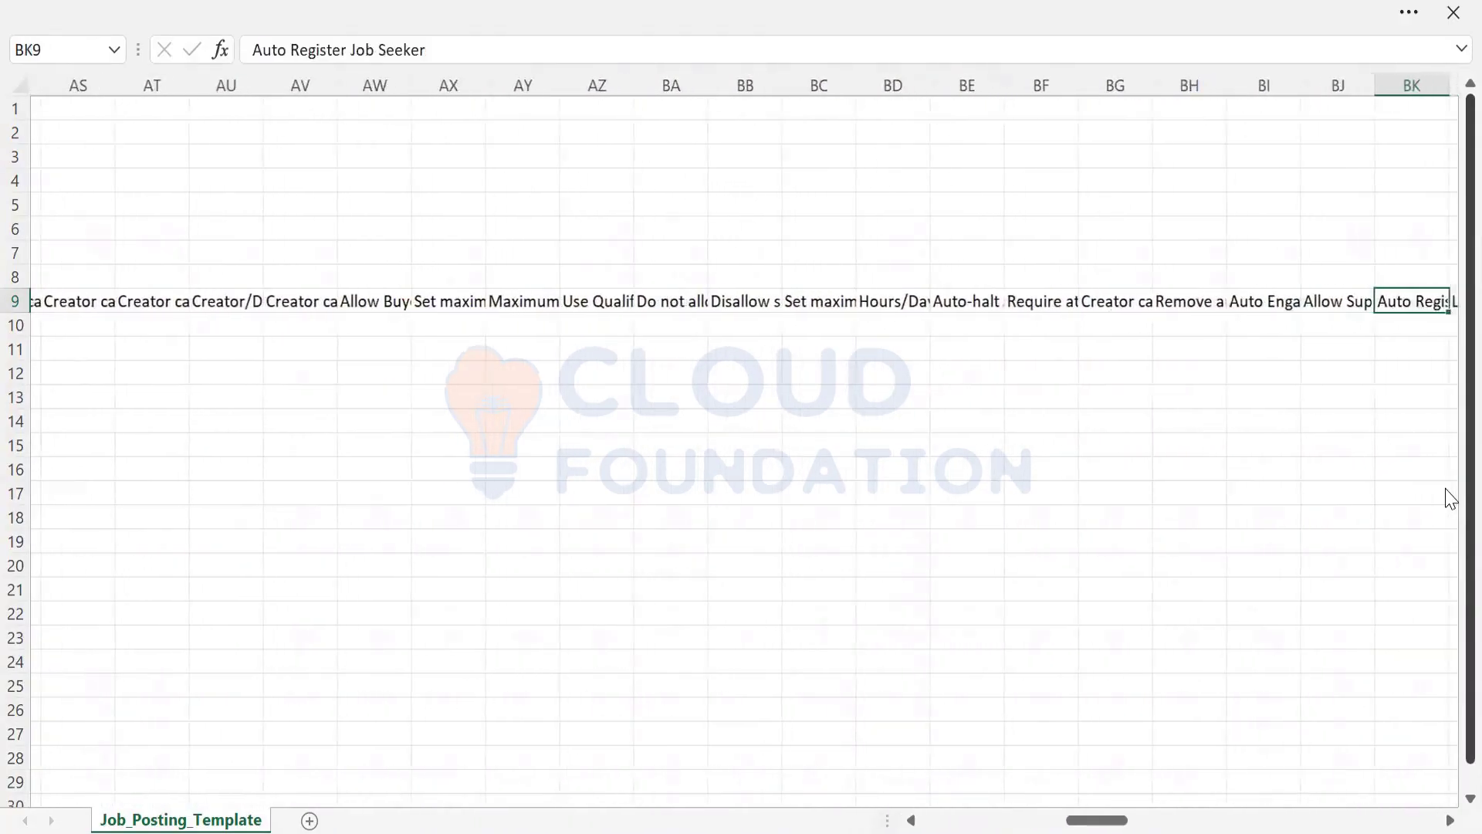
key("Right")
key("Right")
key("Right")
key("Right")
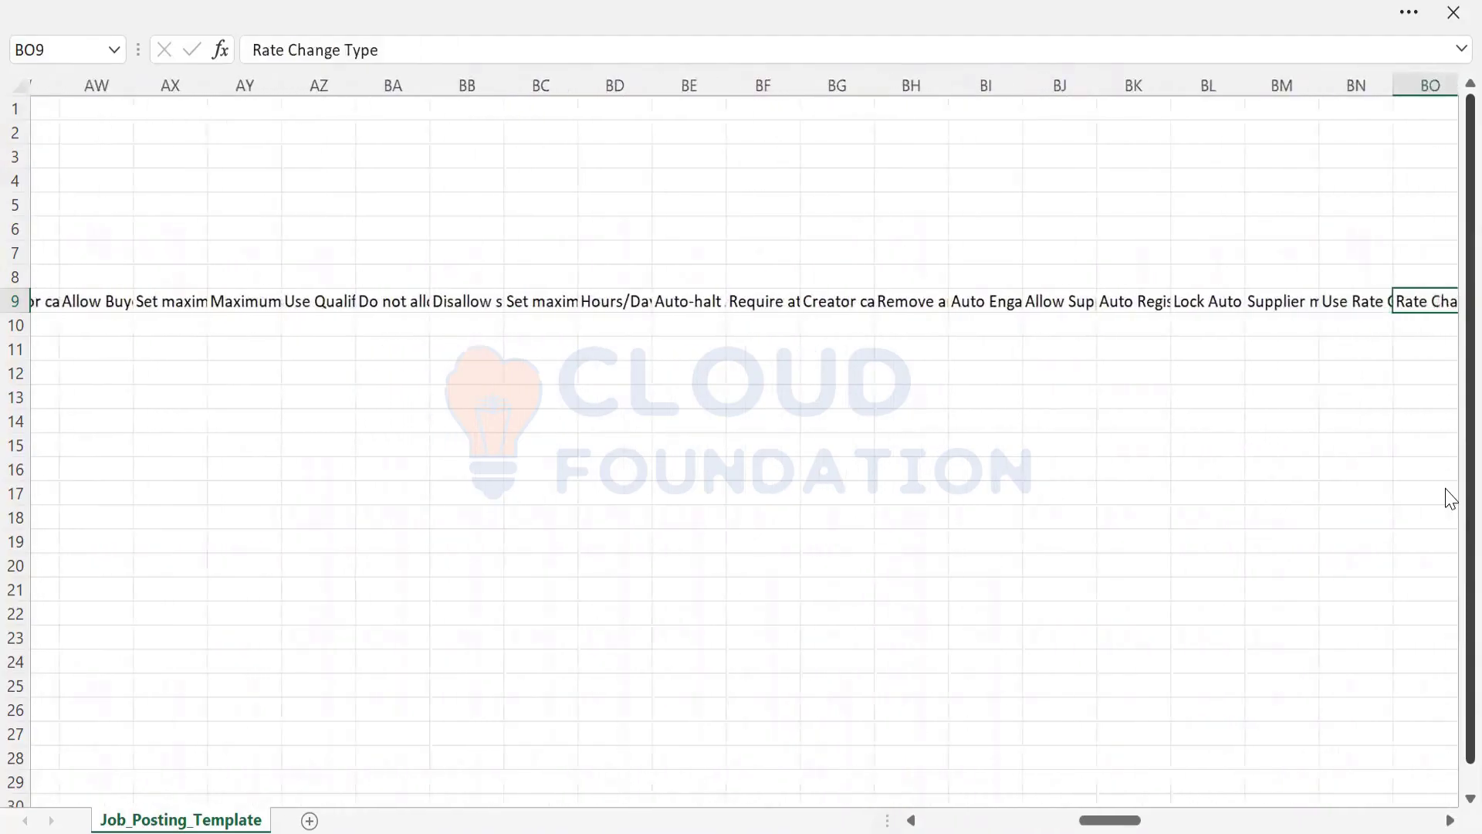
Examine the row 9 headers from the rate change columns through the work order and time sheet rule columns
key("Left")
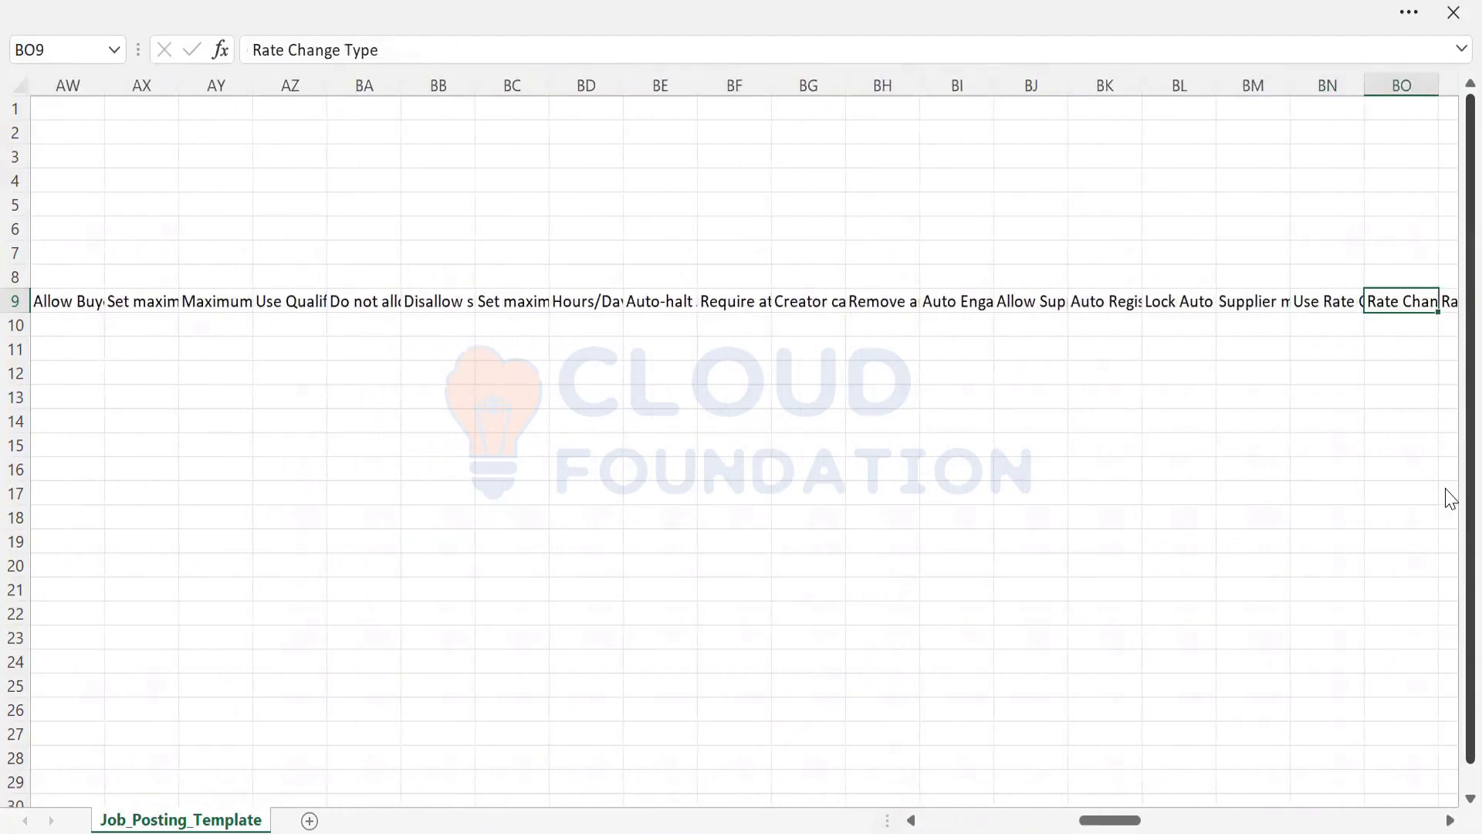
key("Right")
key("Right")
key("Left")
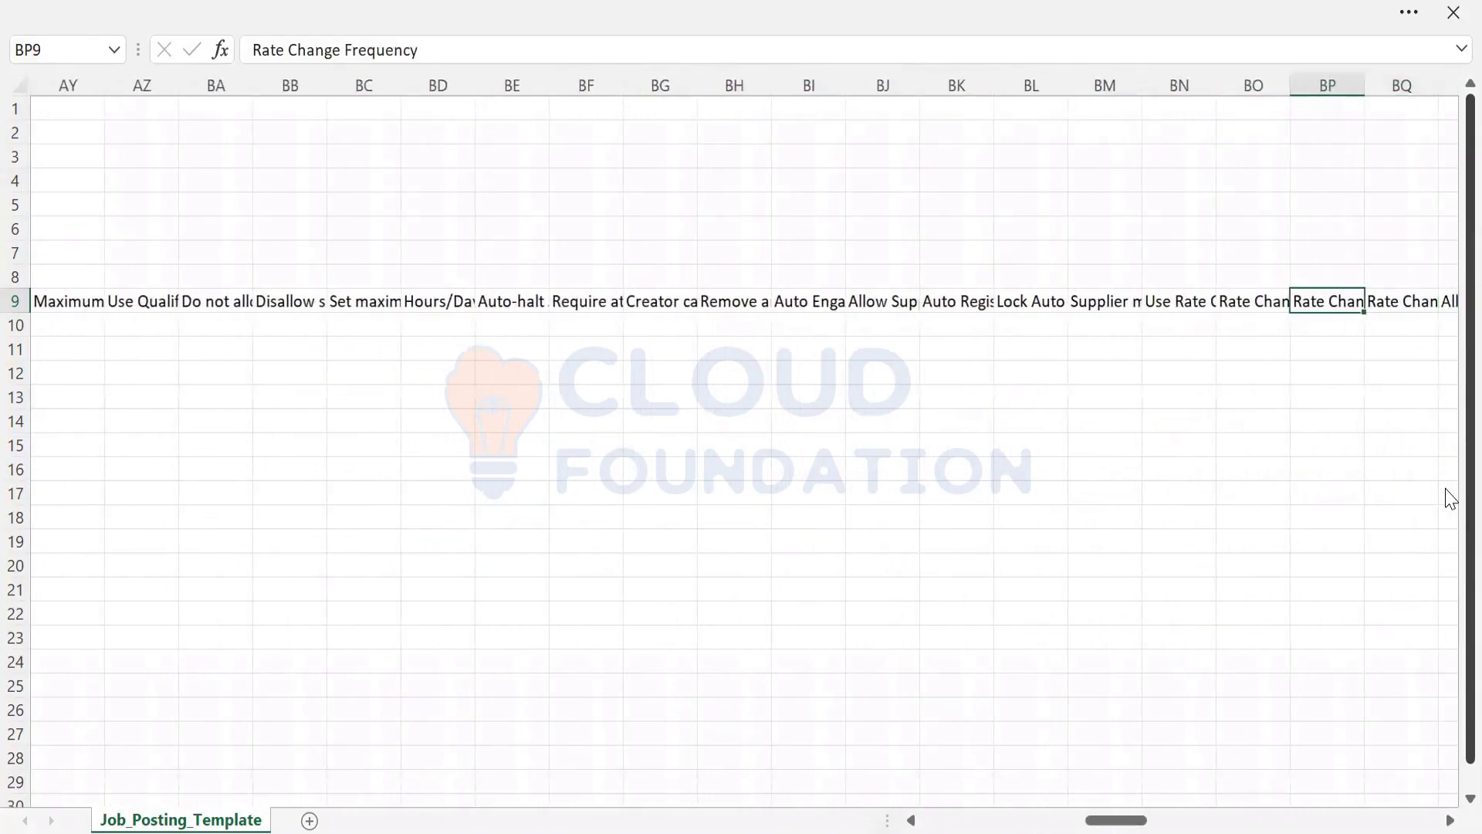
key("Right")
key("Right")
key("Right")
key("Right")
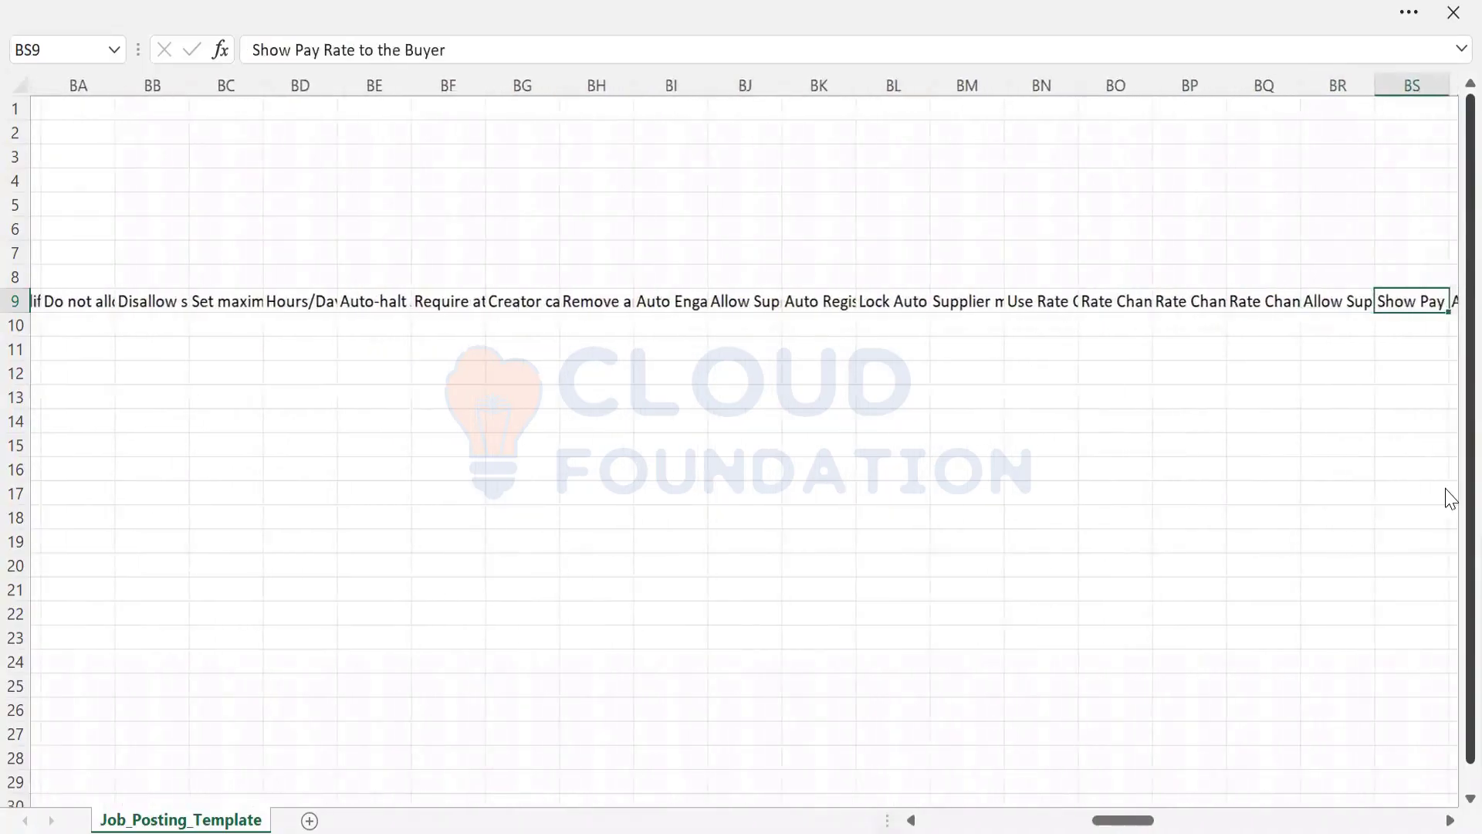
key("Right")
key("Right")
key("Right")
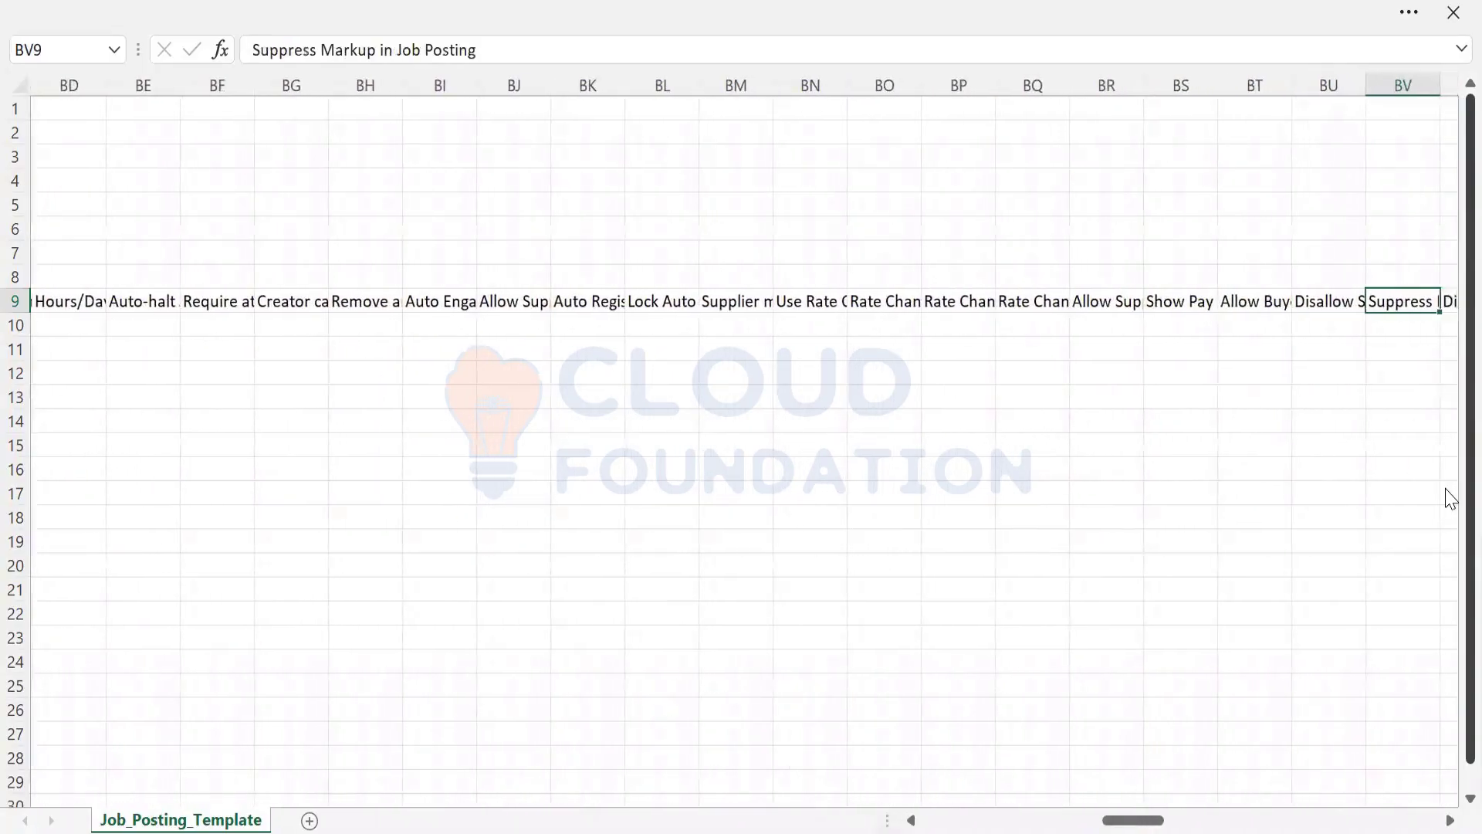
key("Right")
key("Right")
key("Right")
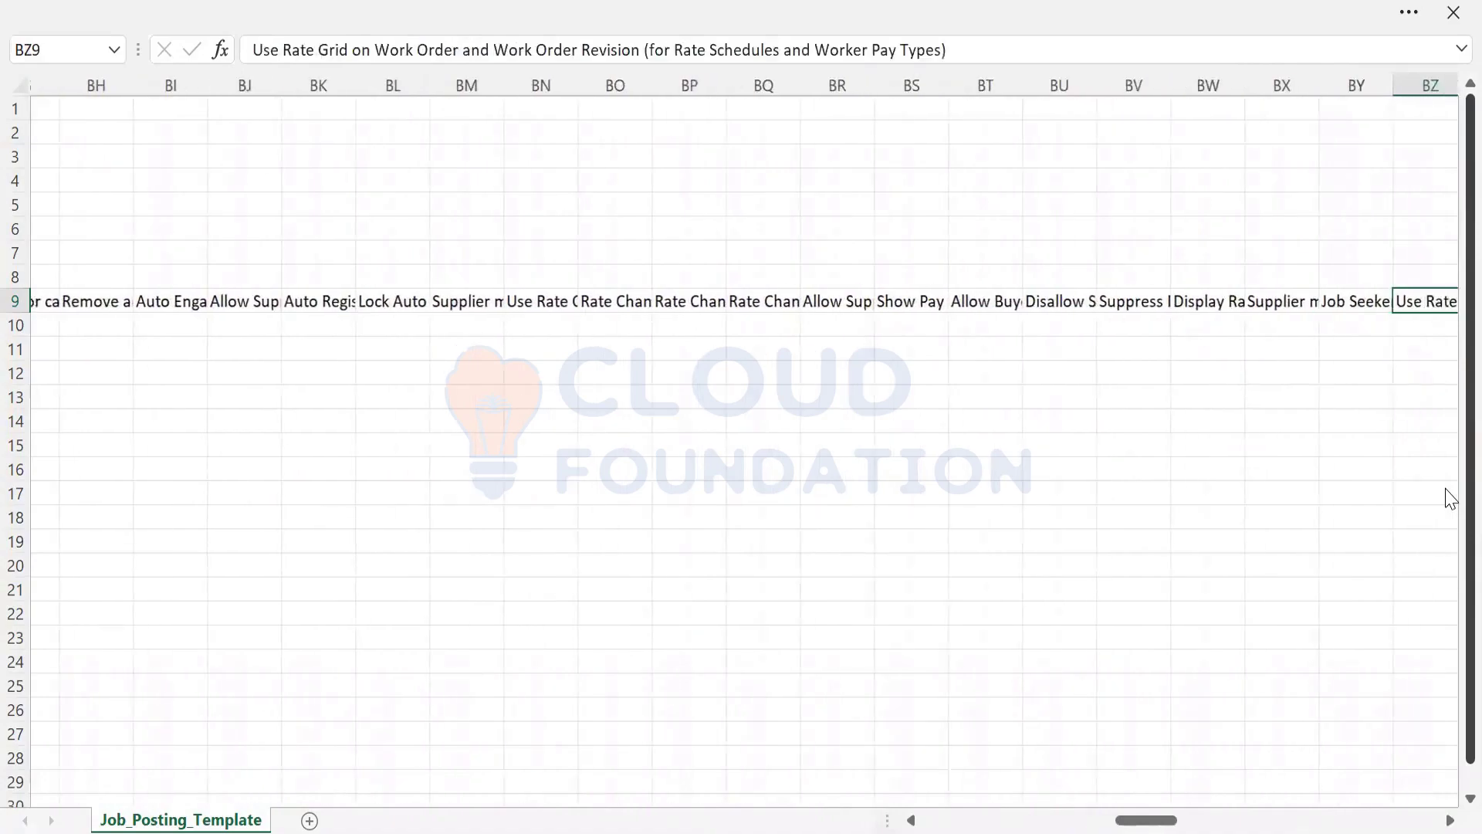
key("Right")
key("Right")
key("Right")
key("Right")
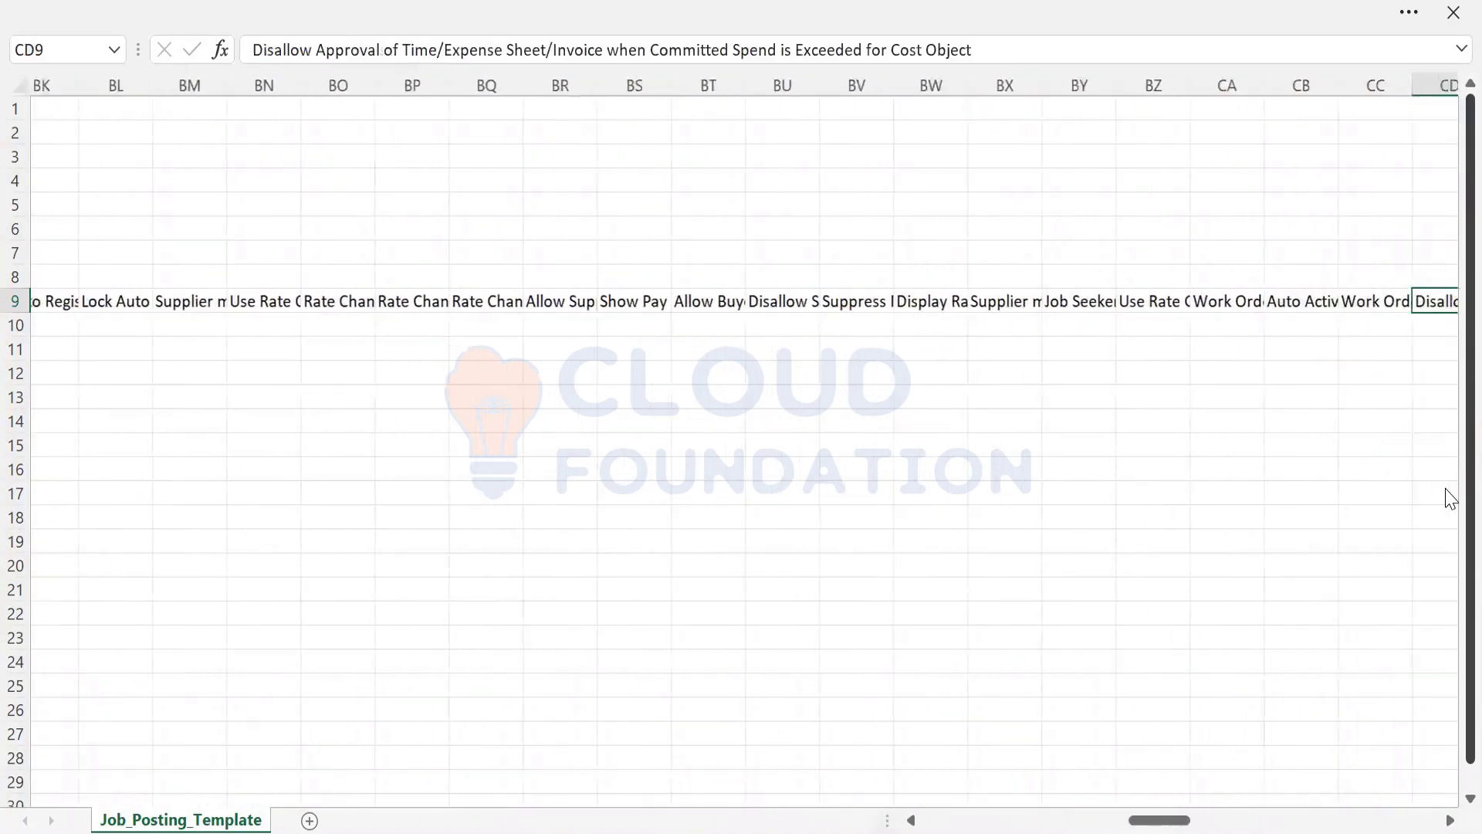
key("Right")
key("Right")
key("Right")
key("Right")
key("Right")
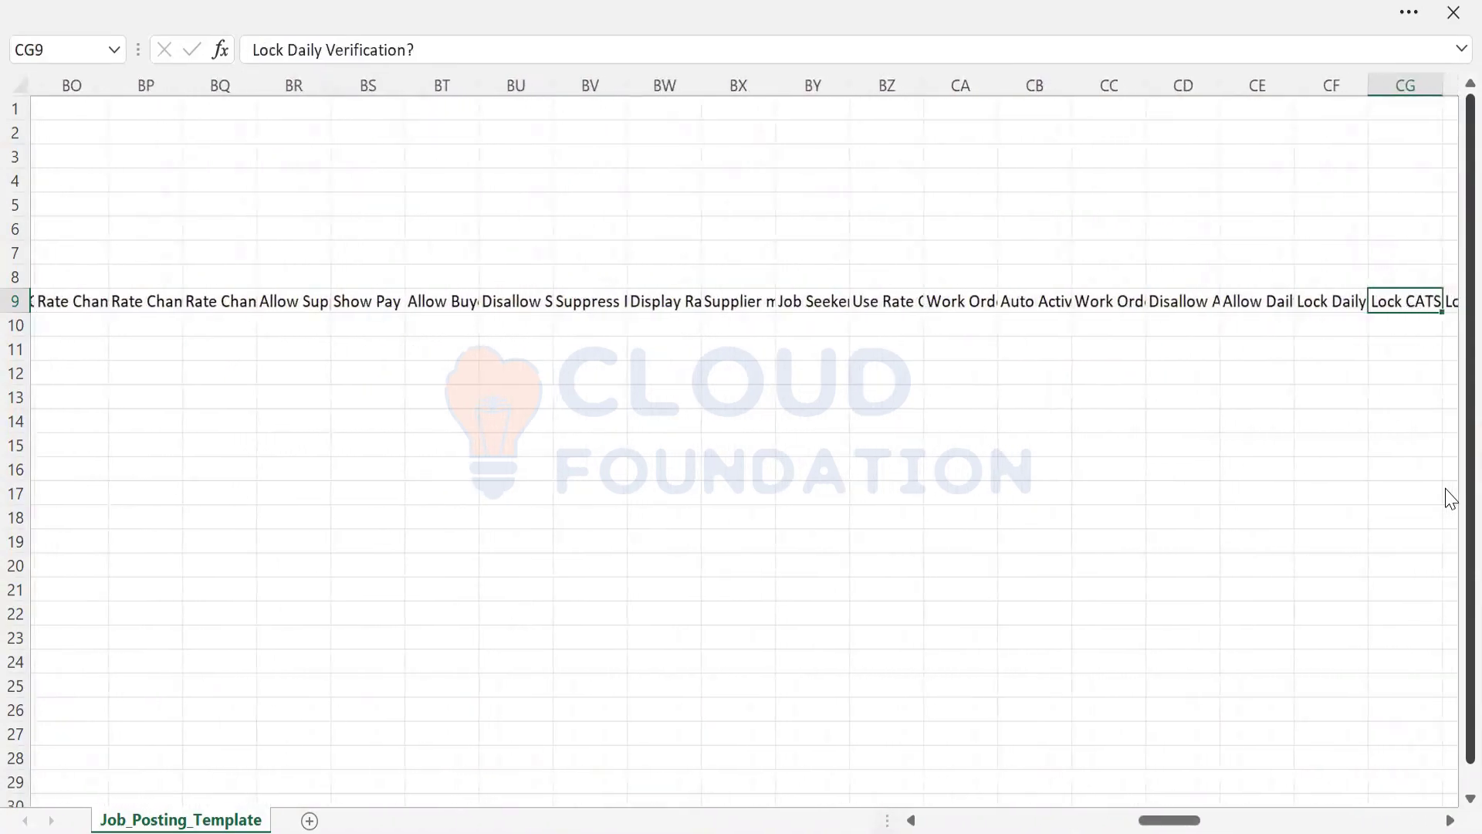
key("Right")
key("Right")
key("Right")
key("Right")
key("Right")
key("Right")
key("Right")
key("Right")
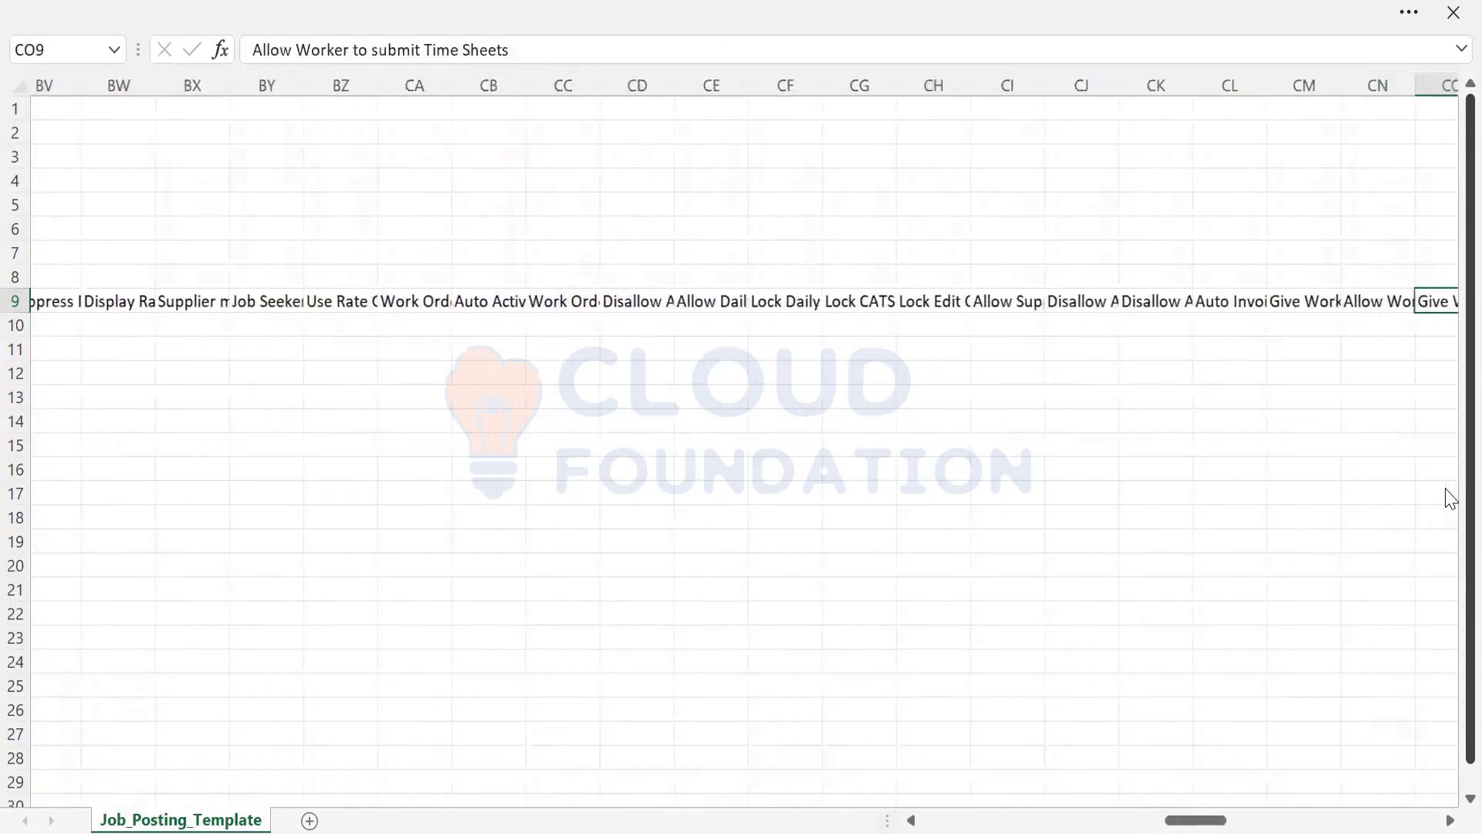
Examine the remaining row 9 headers, through the [wt] worker type columns to the [min] and [max] rate columns
key("Right")
key("Right")
key("Right")
key("Right")
key("Right")
key("Right")
key("Right")
key("Right")
key("Right")
key("Right")
key("Right")
key("Right")
key("Right")
key("Right")
key("Right")
key("Right")
key("Right")
key("Right")
key("Right")
key("Right")
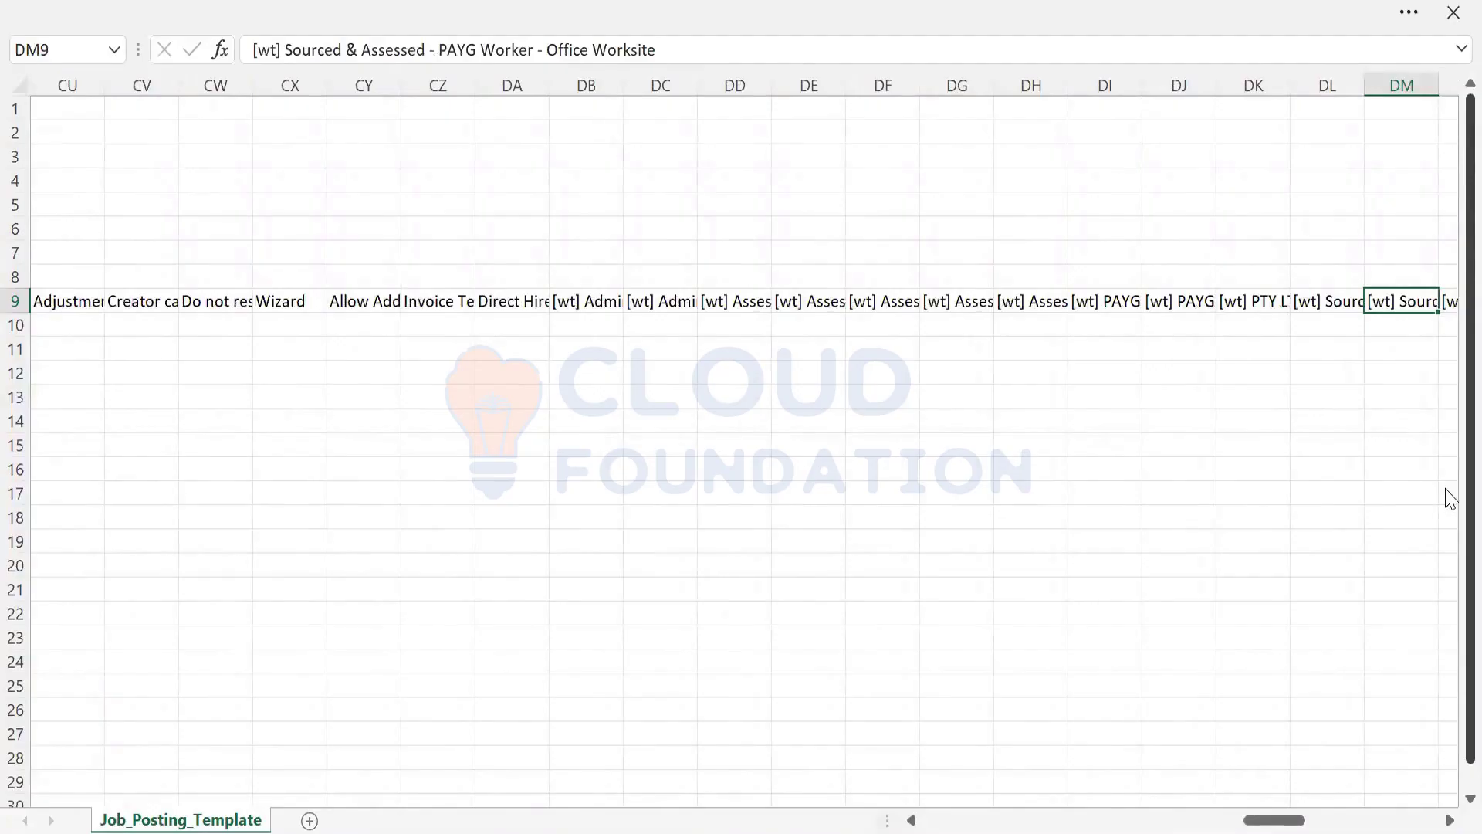
key("Right")
key("Right")
key("Right")
key("Right")
key("Right")
key("Right")
key("Right")
key("Right")
key("Right")
key("Right")
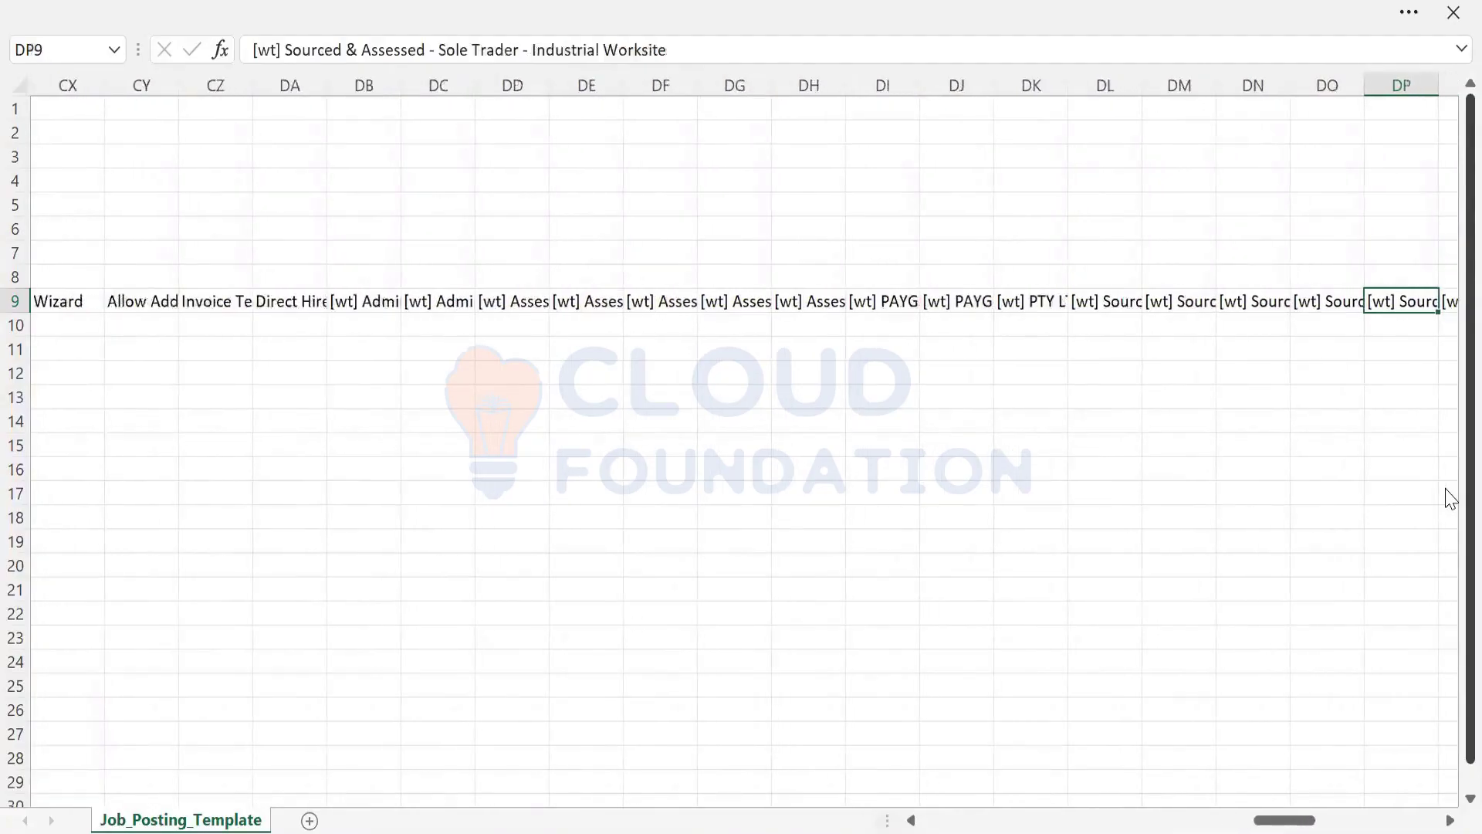
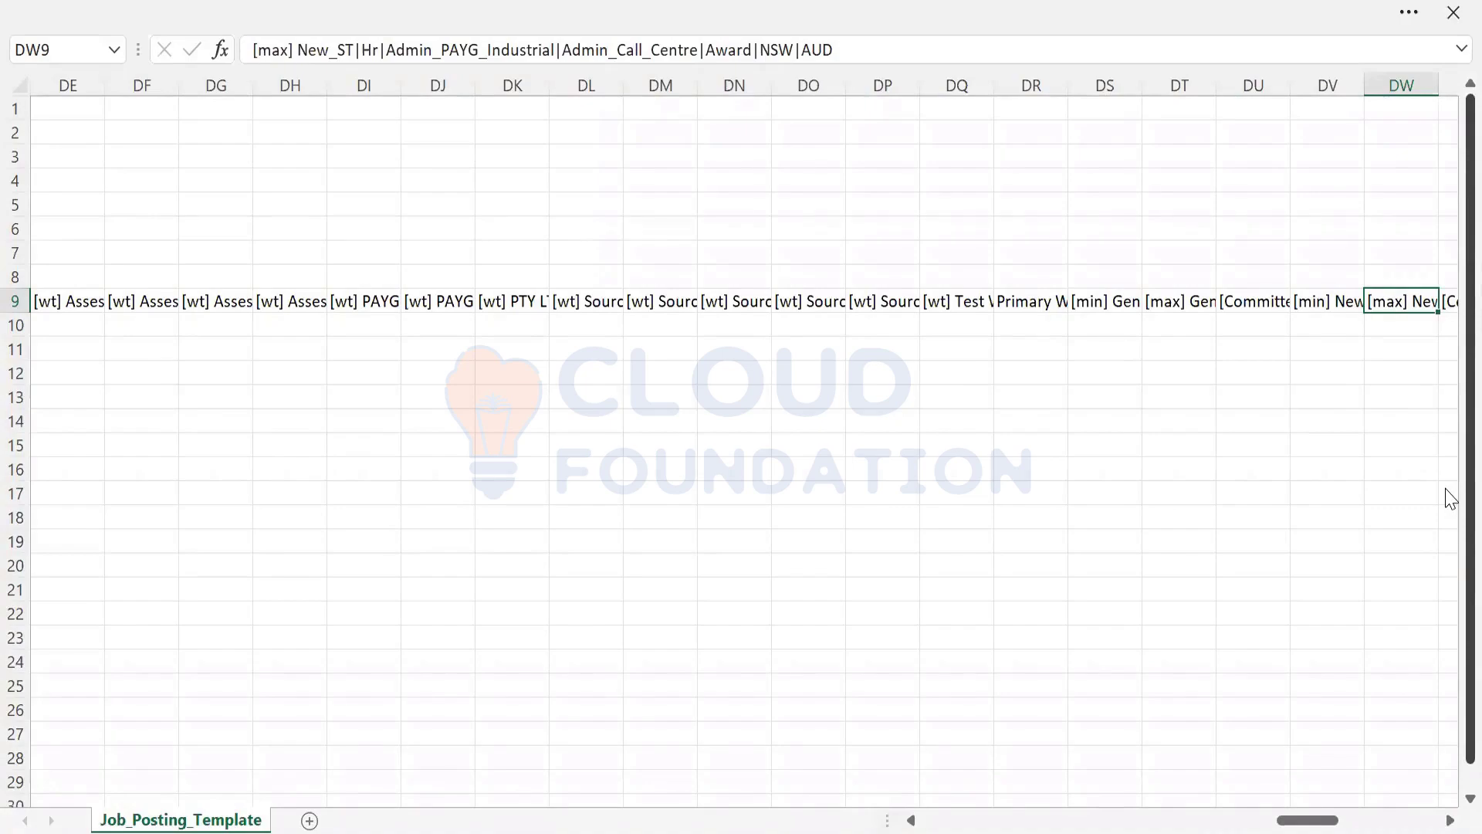
Switch to Fieldglass in Chrome, open the Integration Audit Trail from the Admin Configuration, and look through the upload transactions
key("alt+Tab")
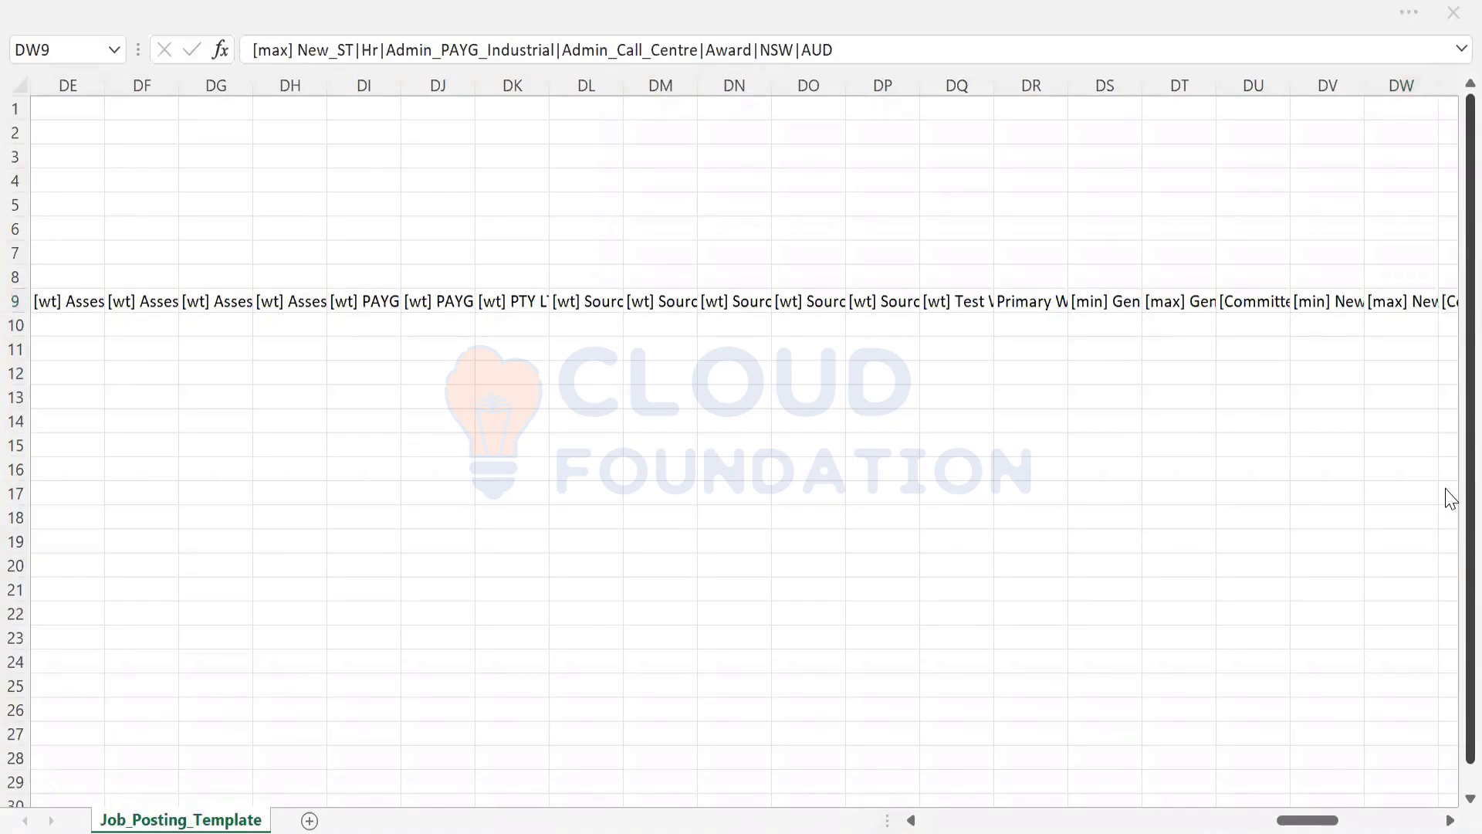
key("alt+Tab")
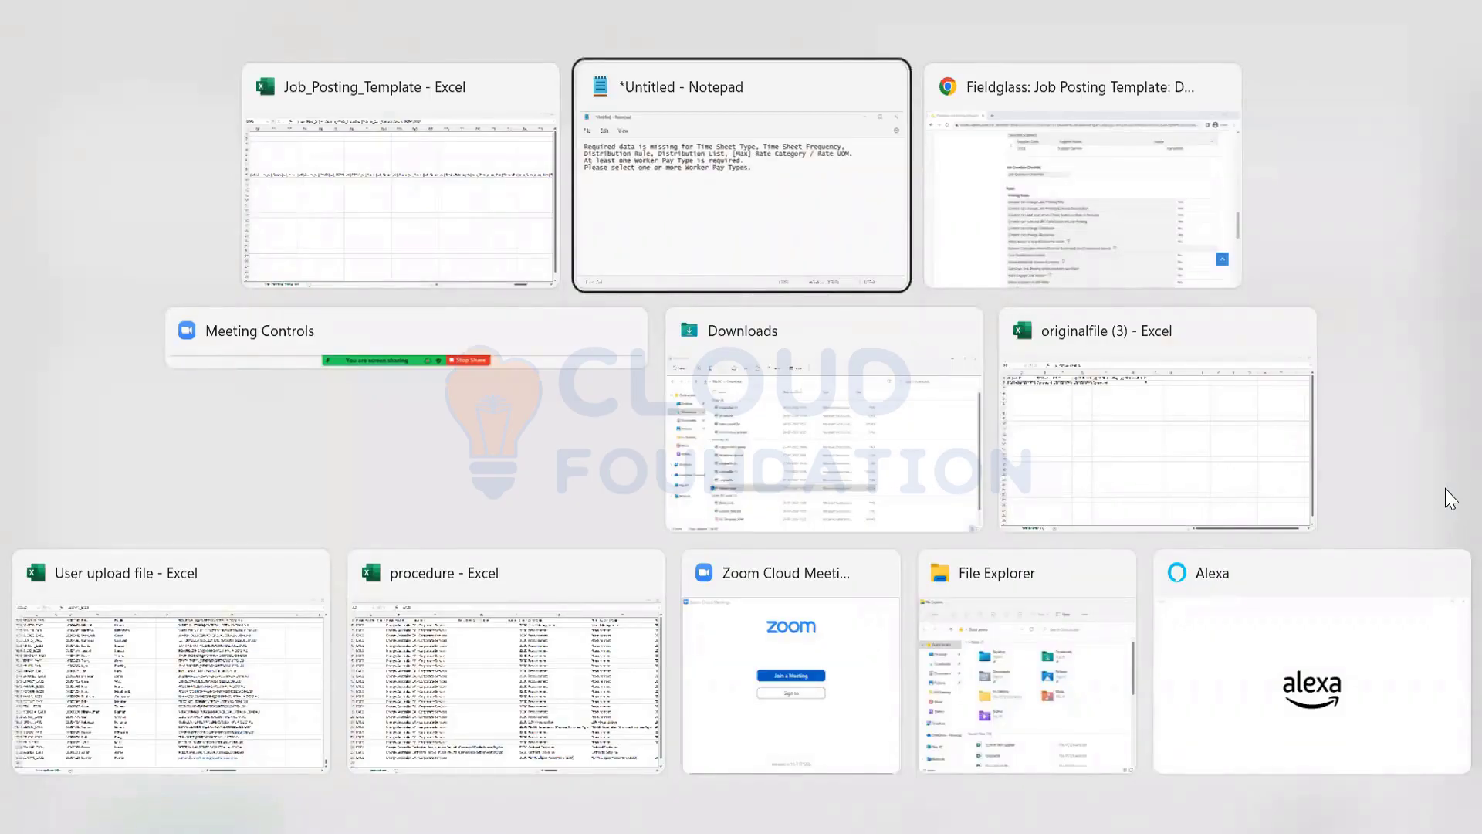
key("alt+Tab")
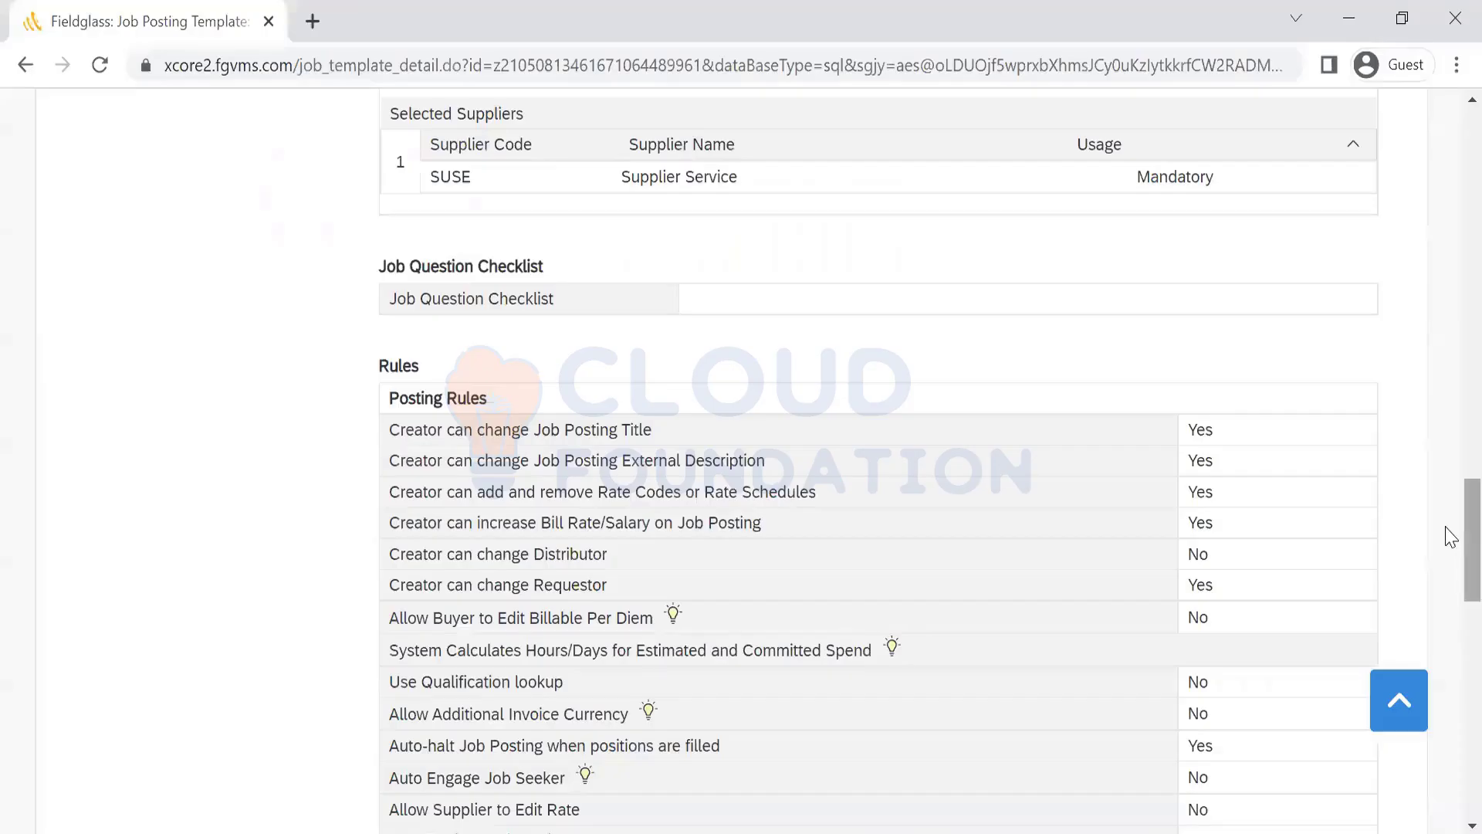
scroll(1450, 587, "up", 20)
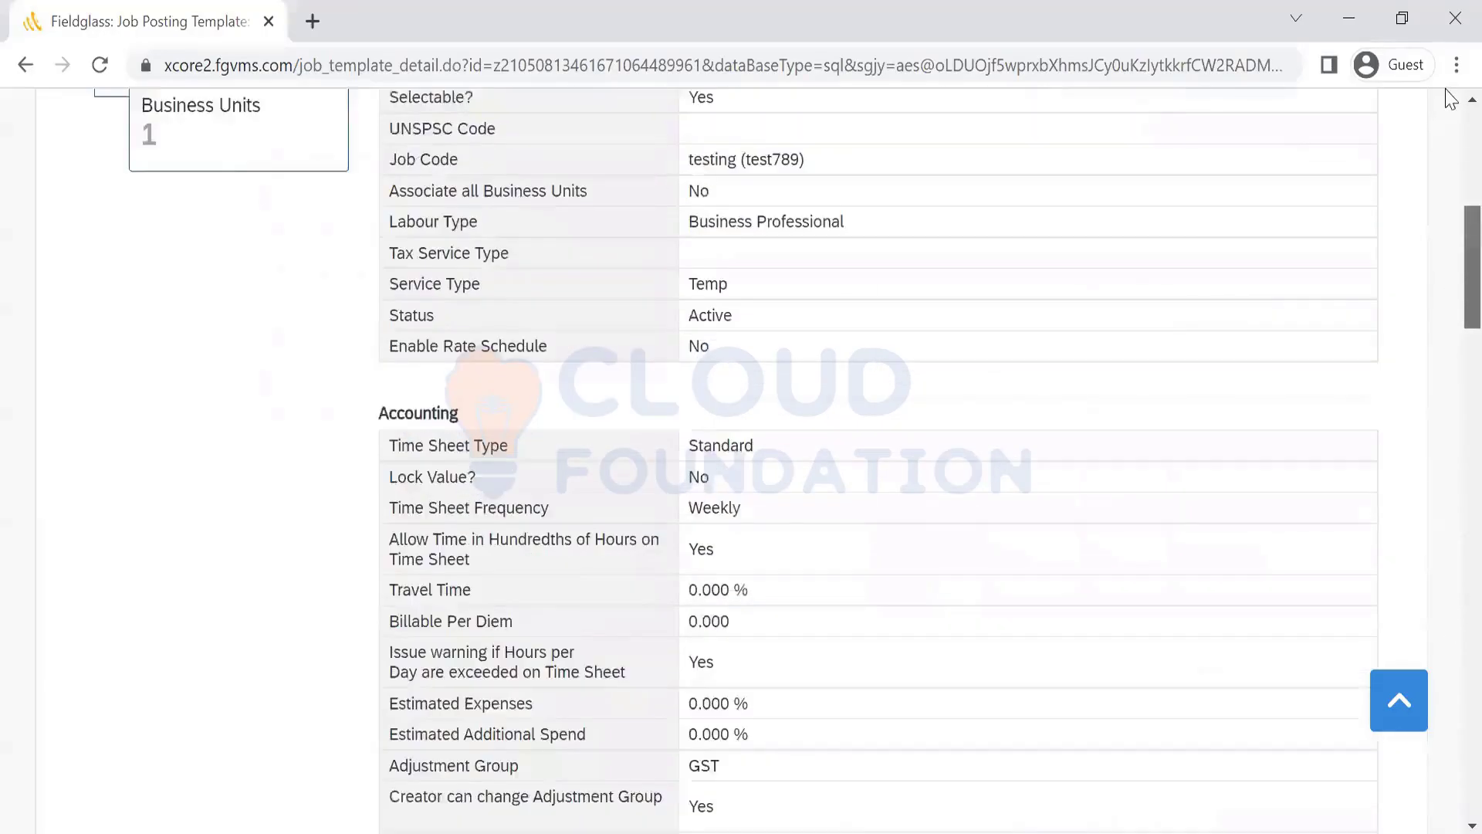
left_click(1218, 122)
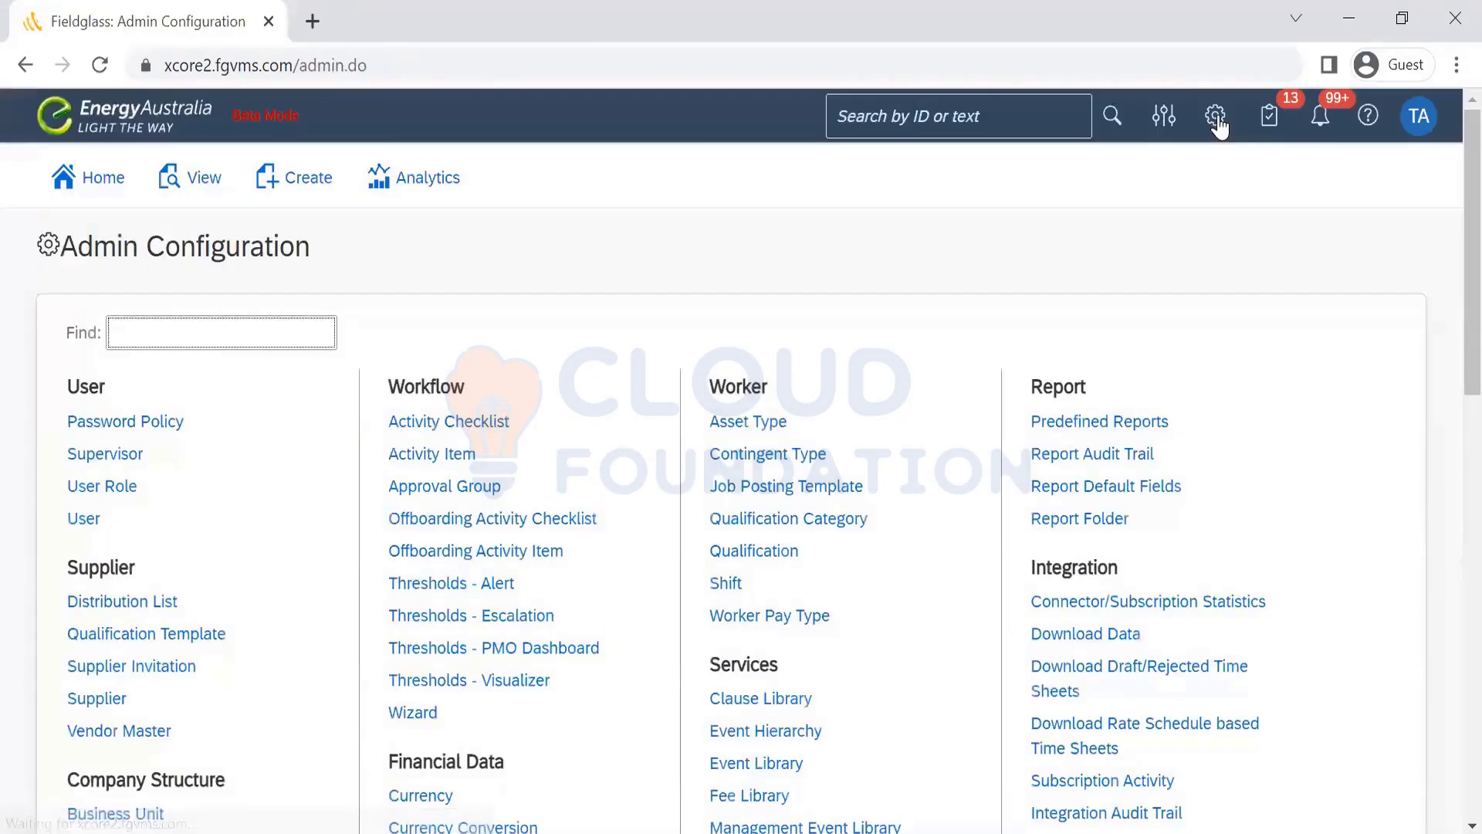
scroll(1287, 360, "down", 2)
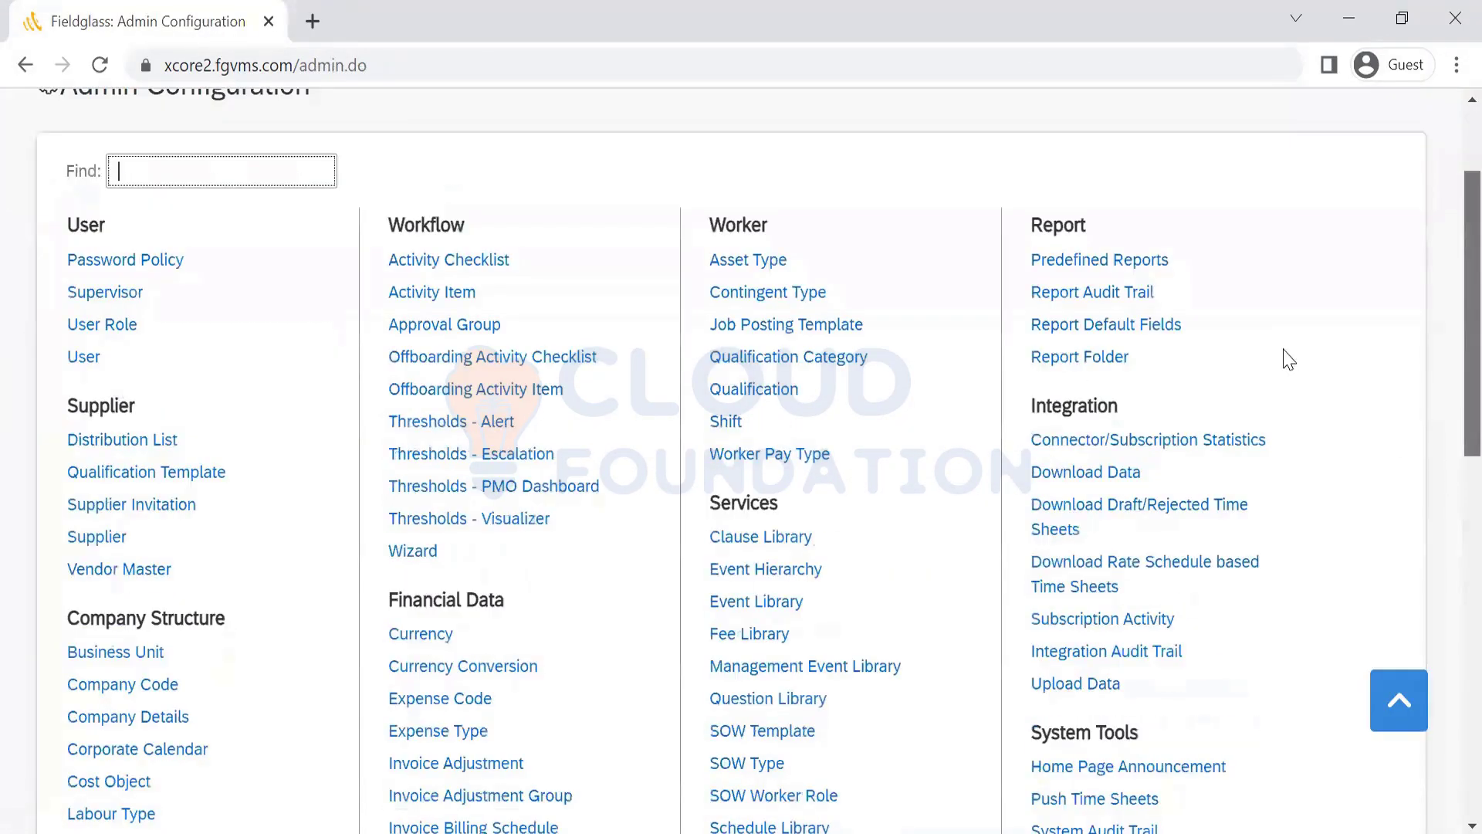
scroll(1287, 359, "down", 5)
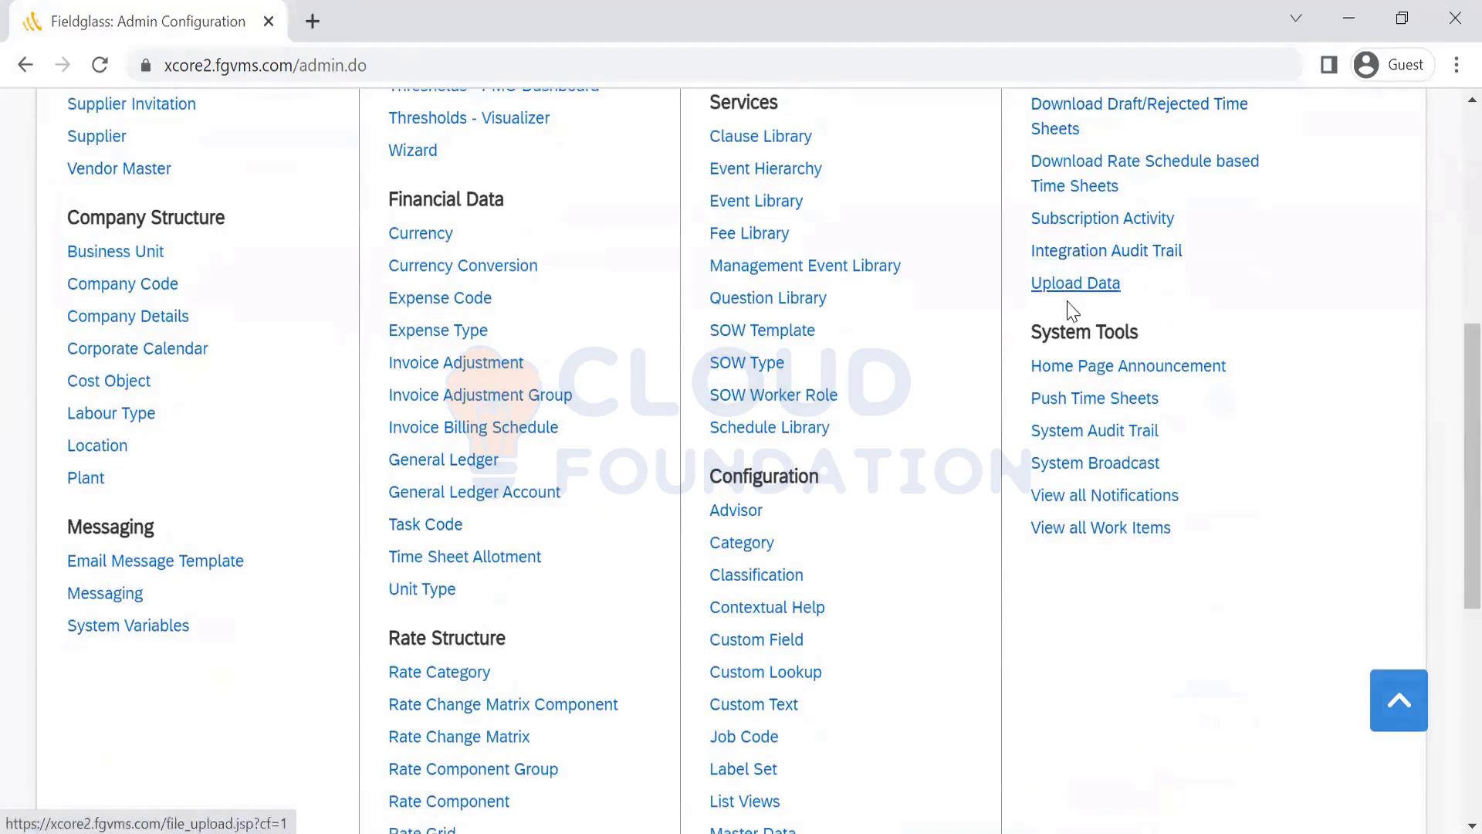
left_click(1073, 260)
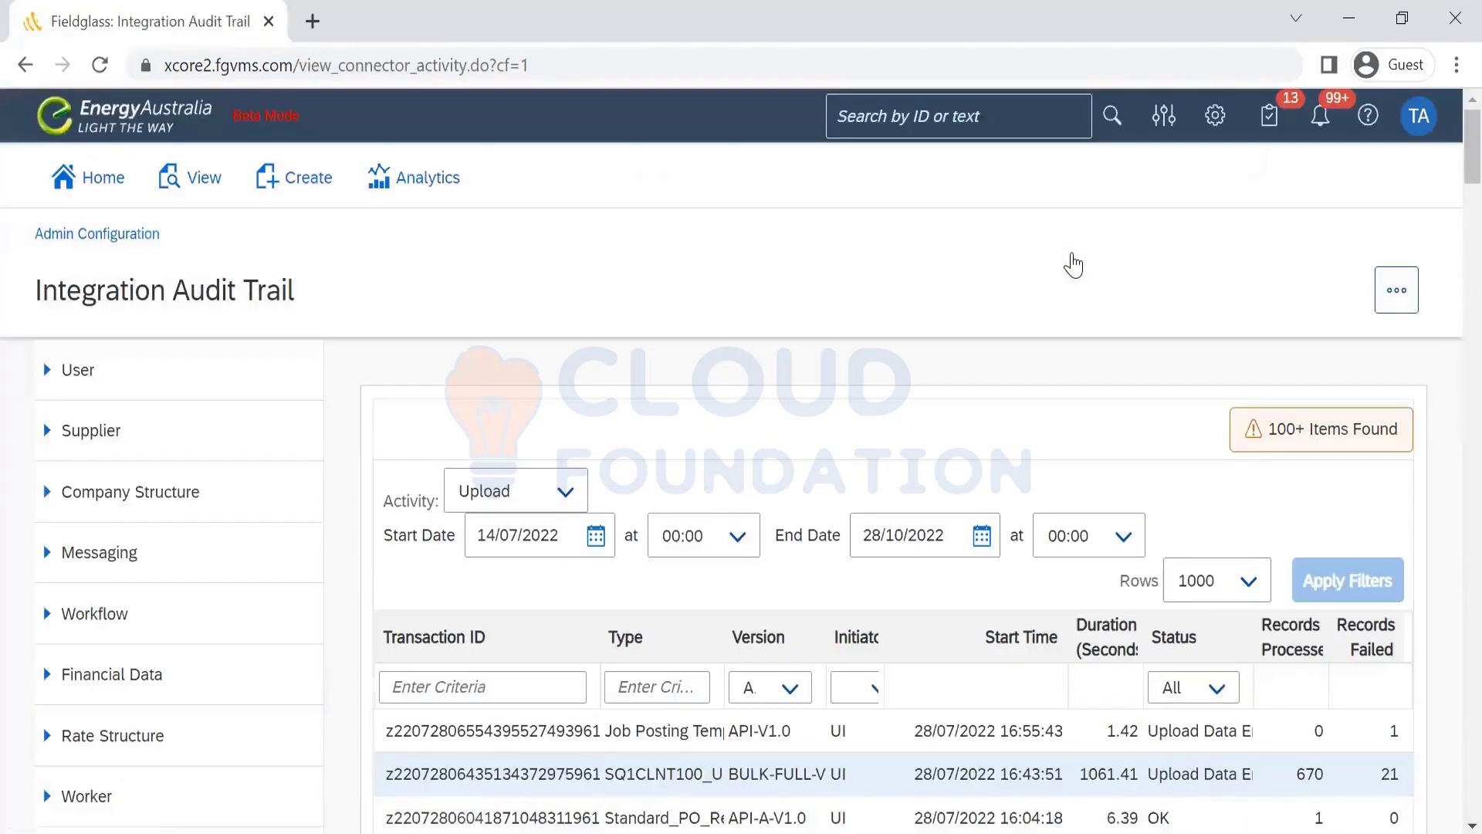
scroll(1449, 141, "down", 15)
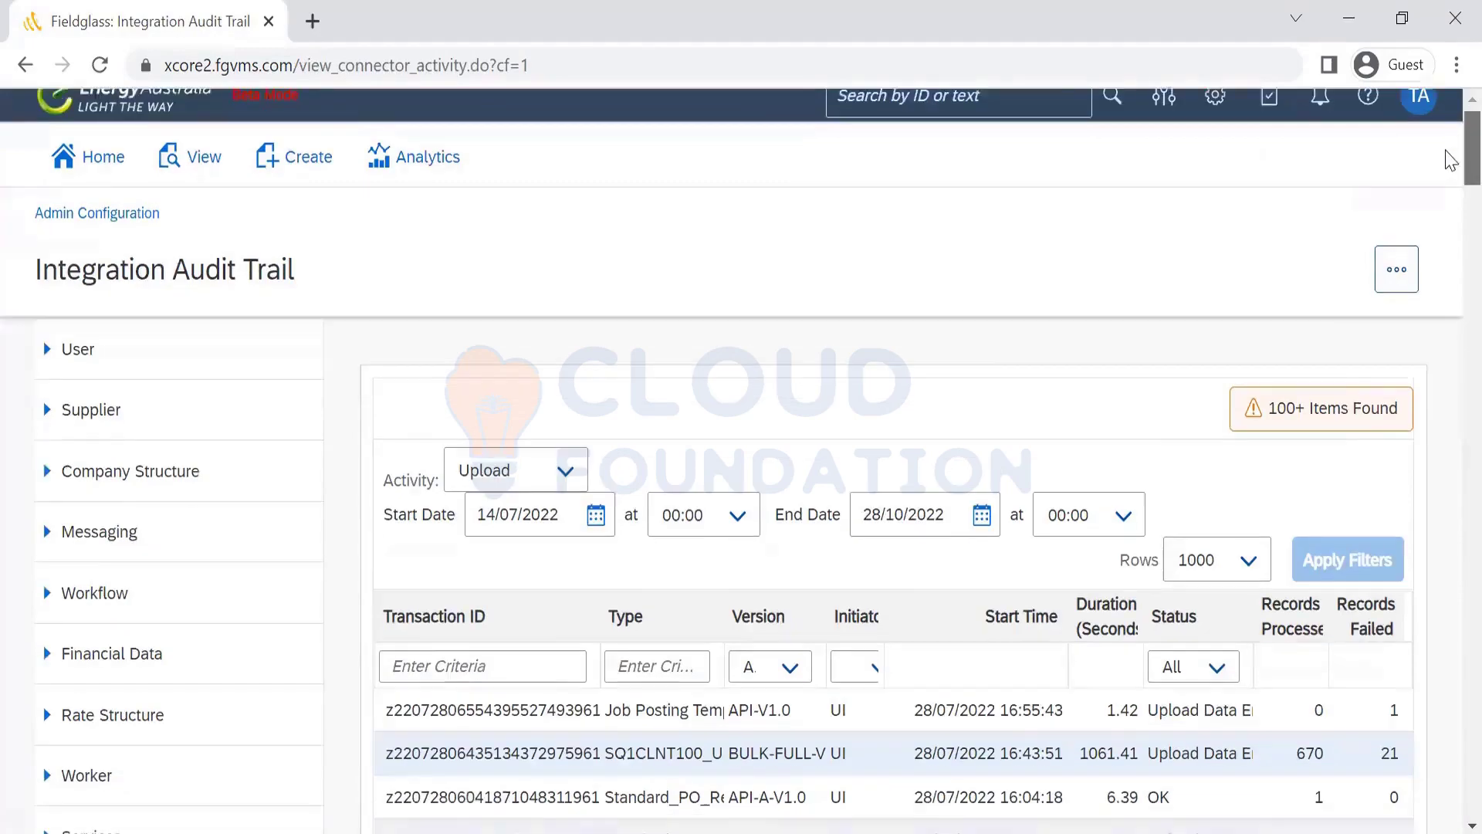
scroll(1450, 201, "up", 10)
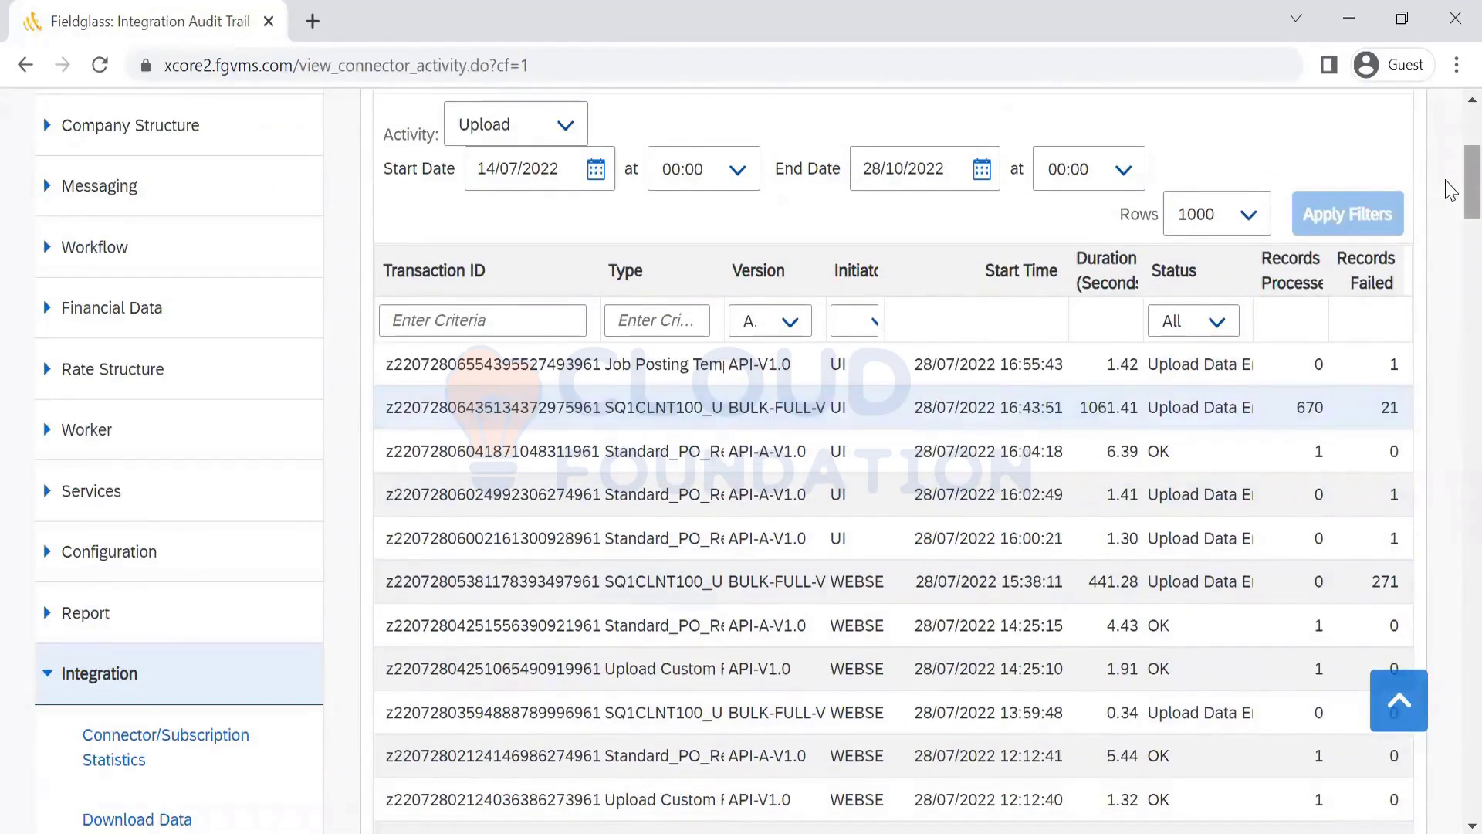
scroll(1452, 193, "up", 1)
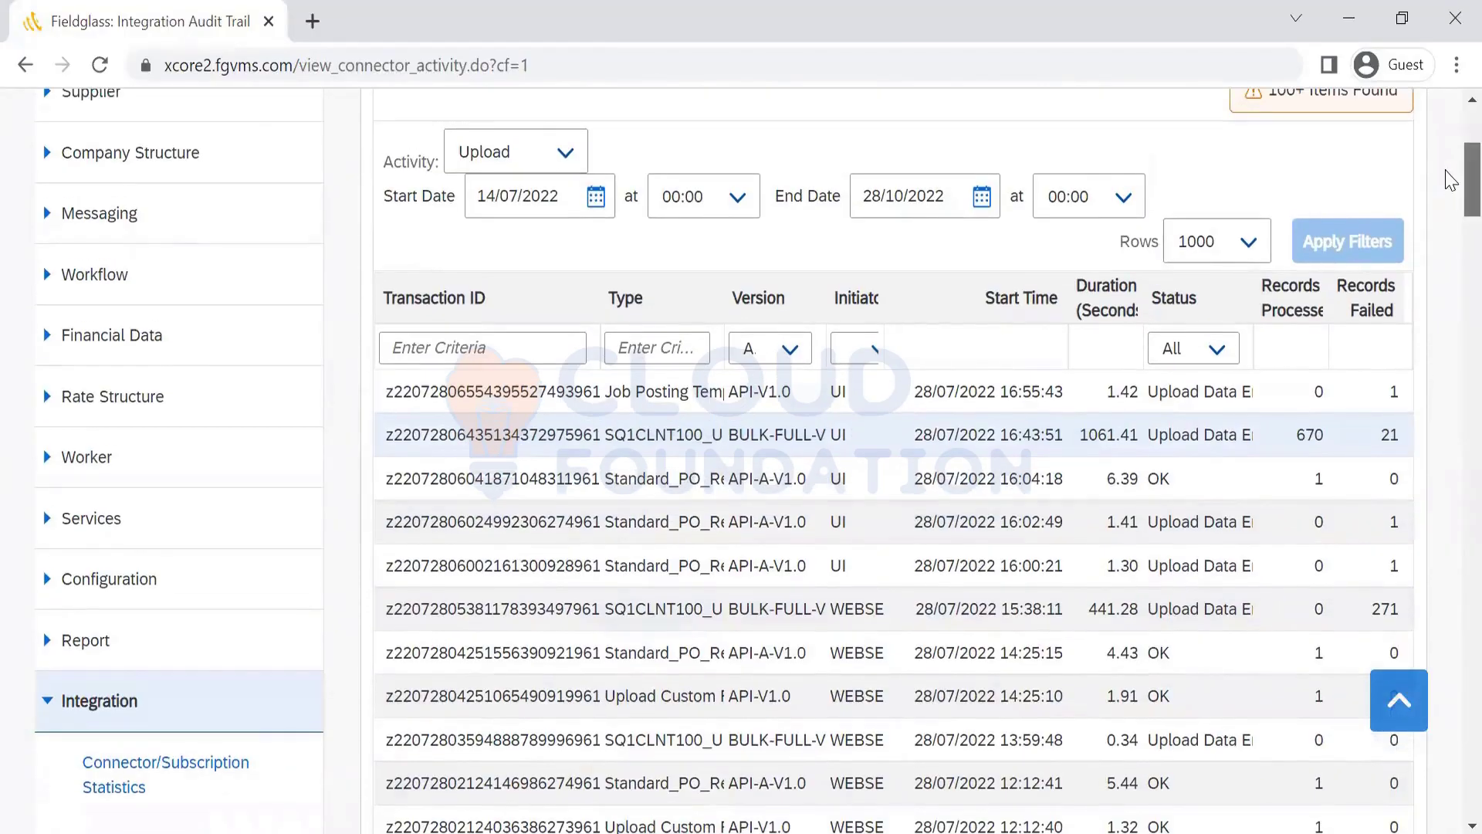
scroll(1451, 185, "down", 1)
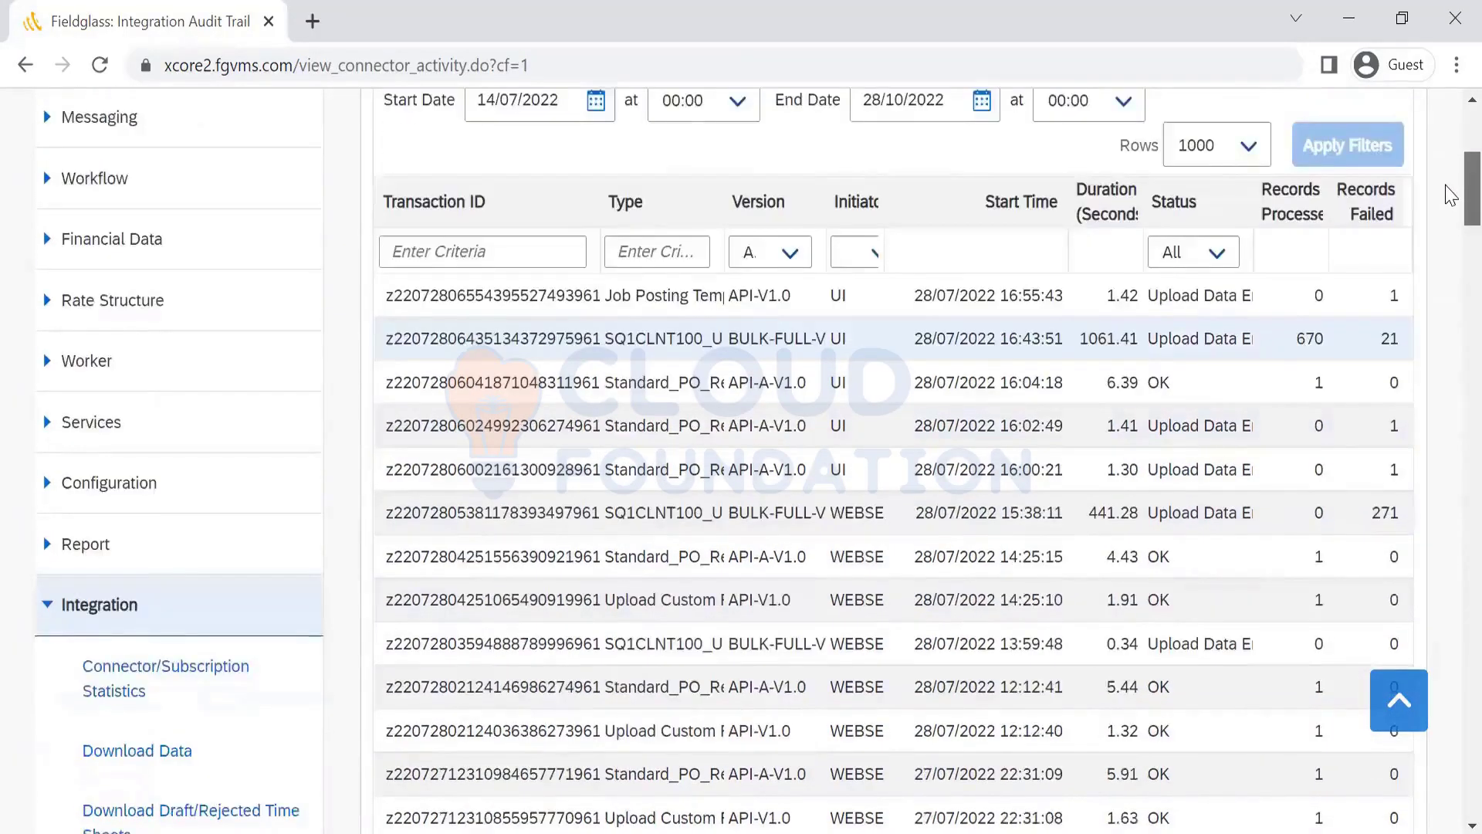
Examine the server message and error details of the selected 28/07/2022 16:43 upload transaction in the audit trail
scroll(1452, 193, "down", 1)
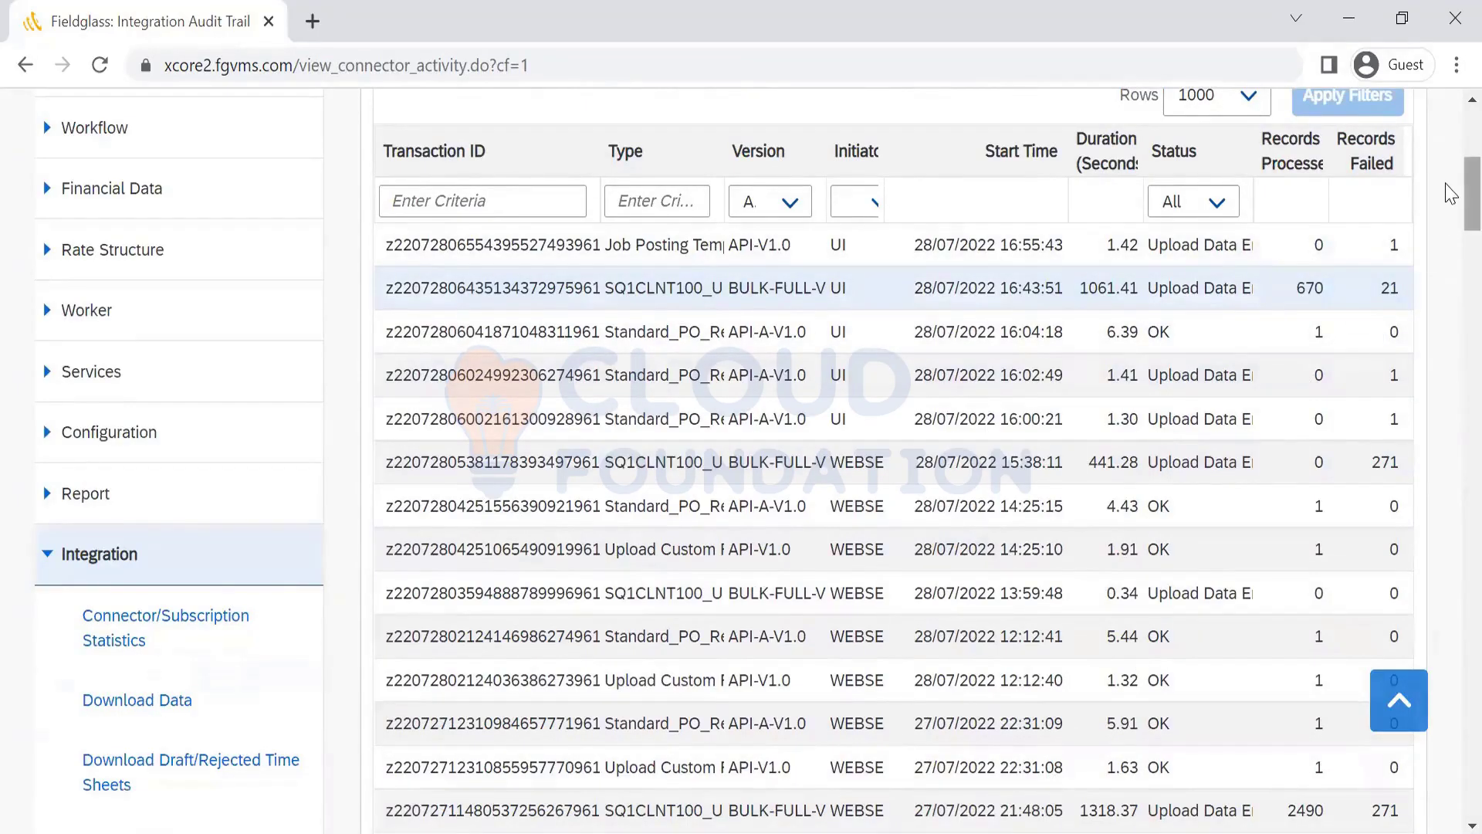
scroll(1452, 193, "down", 1)
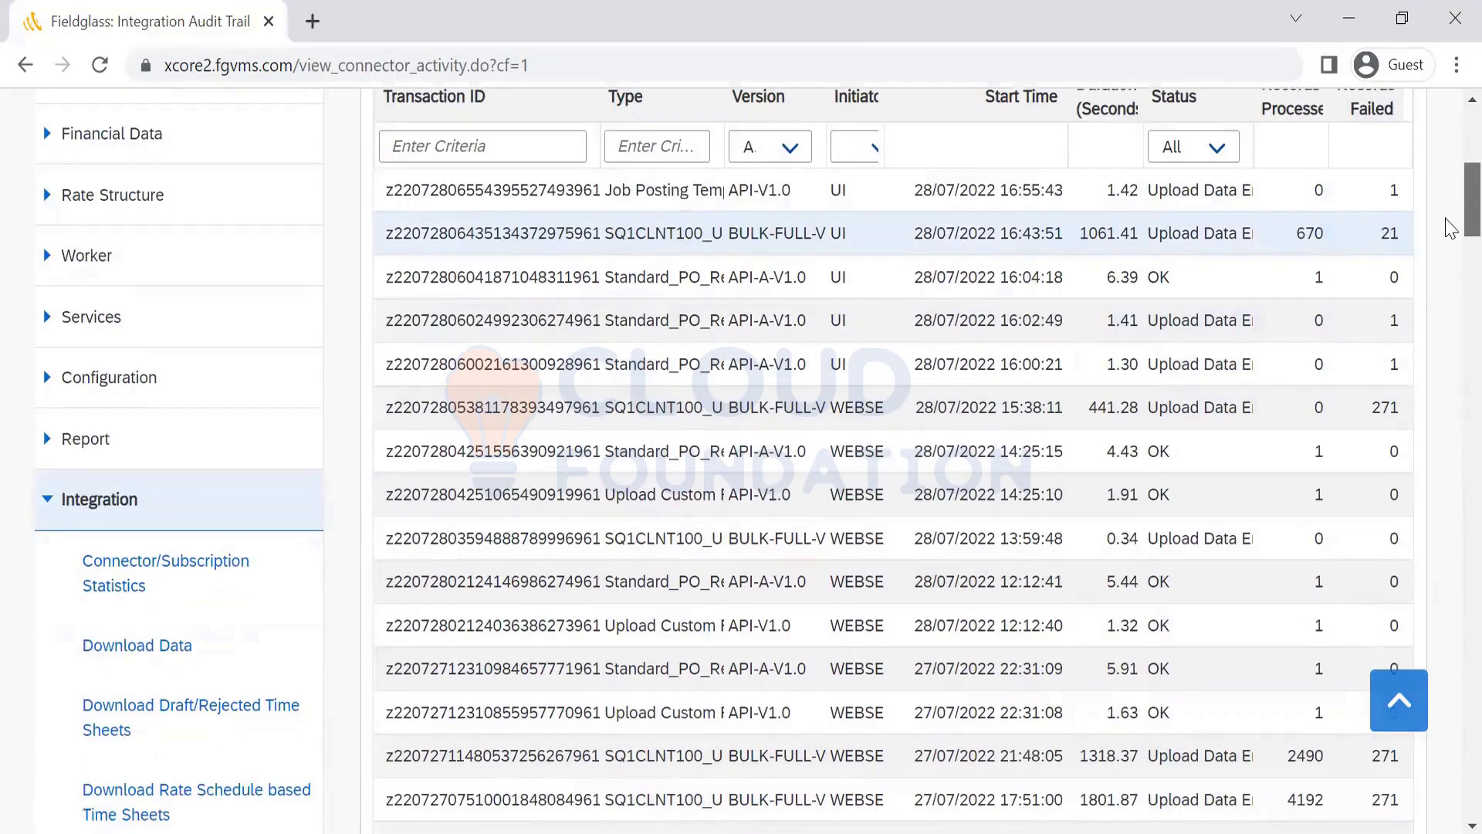
scroll(1450, 228, "down", 20)
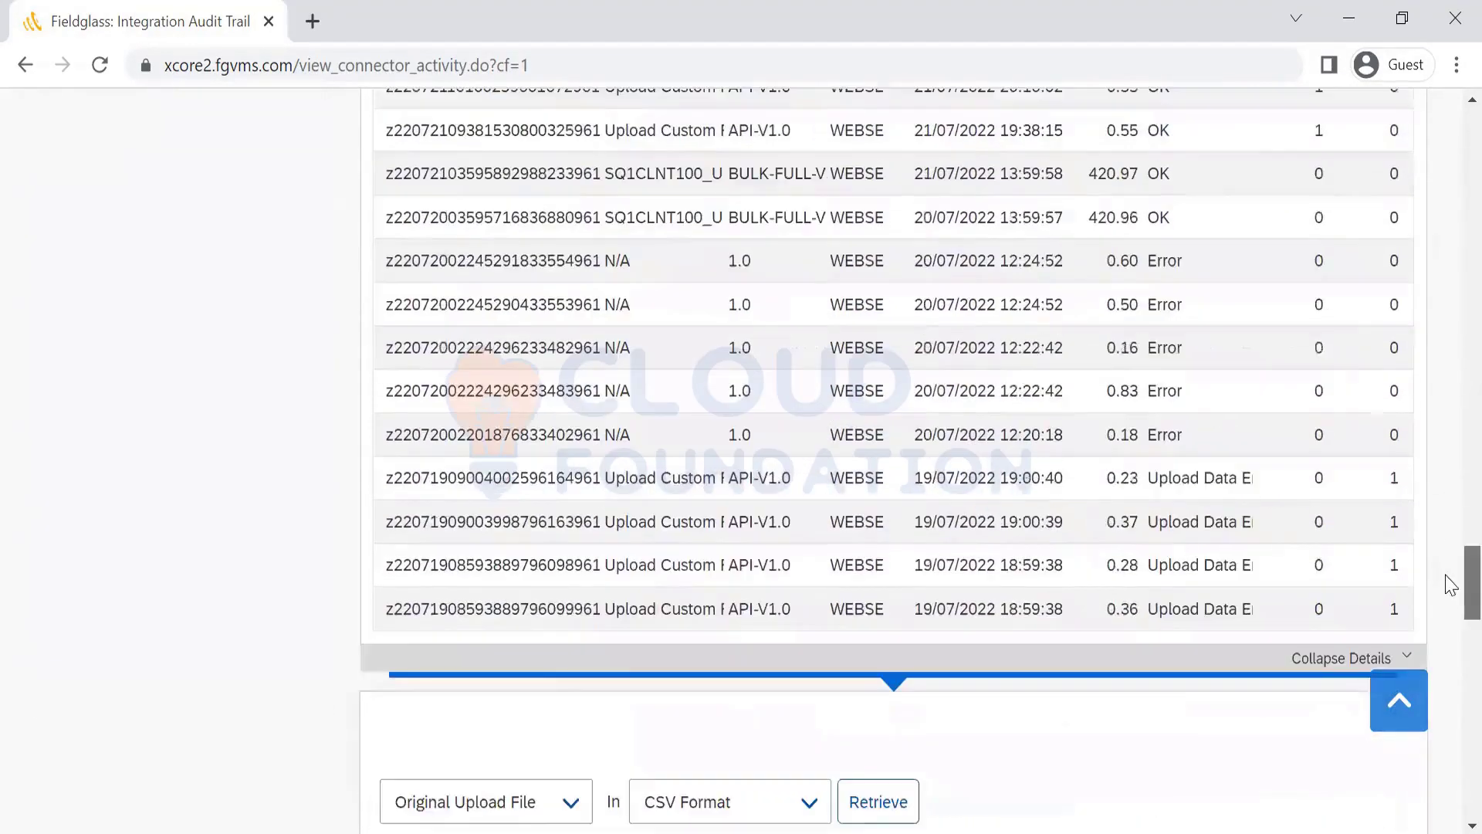
scroll(1451, 584, "down", 10)
scroll(1451, 714, "down", 10)
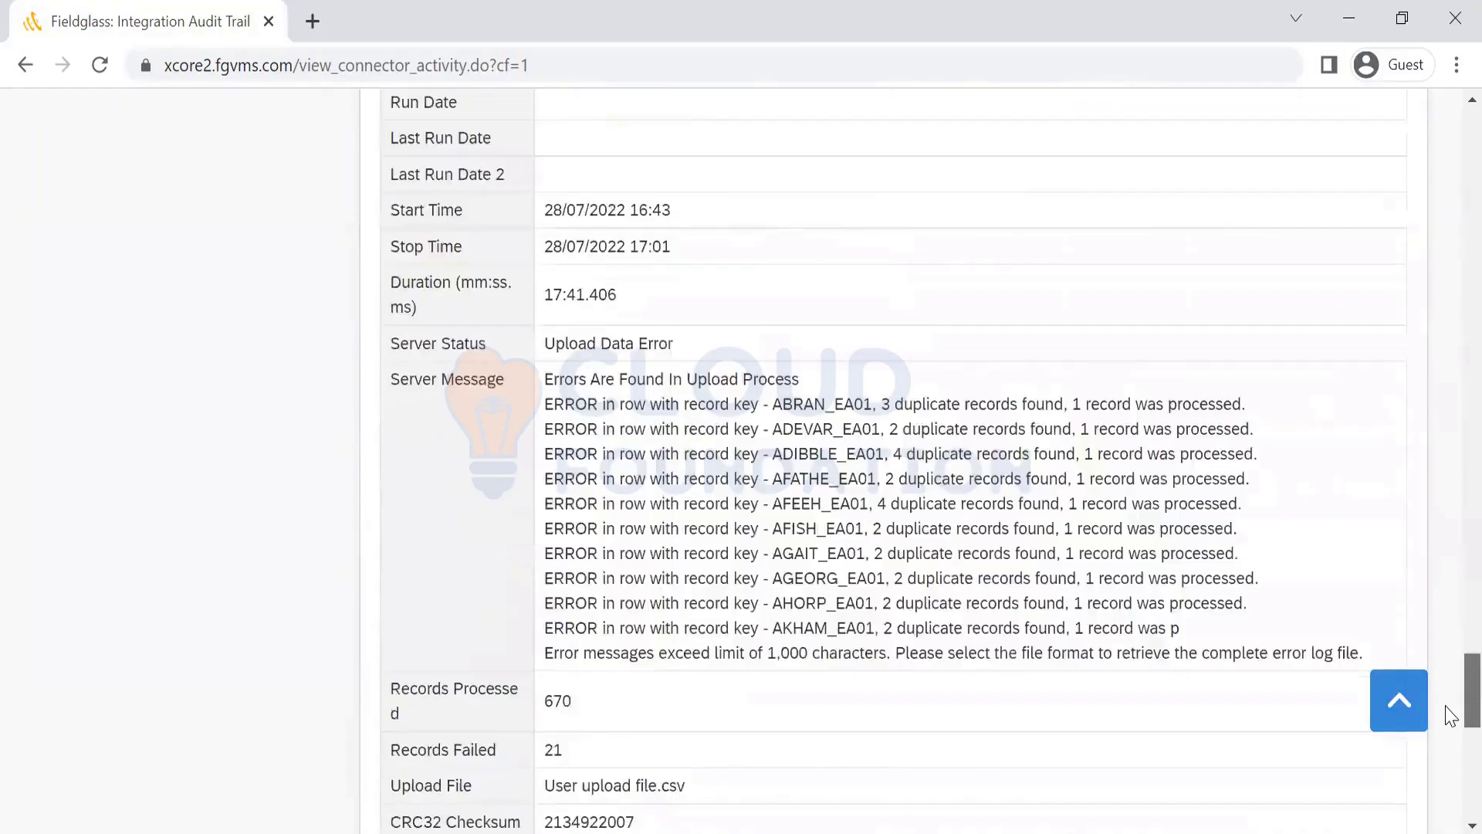
Switch back to Job_Posting_Template in Excel and examine the row 9 GenericFlatRate and Admin_Call_Centre rate and Committed Spend Flag headers
key("super+Tab")
key("Return")
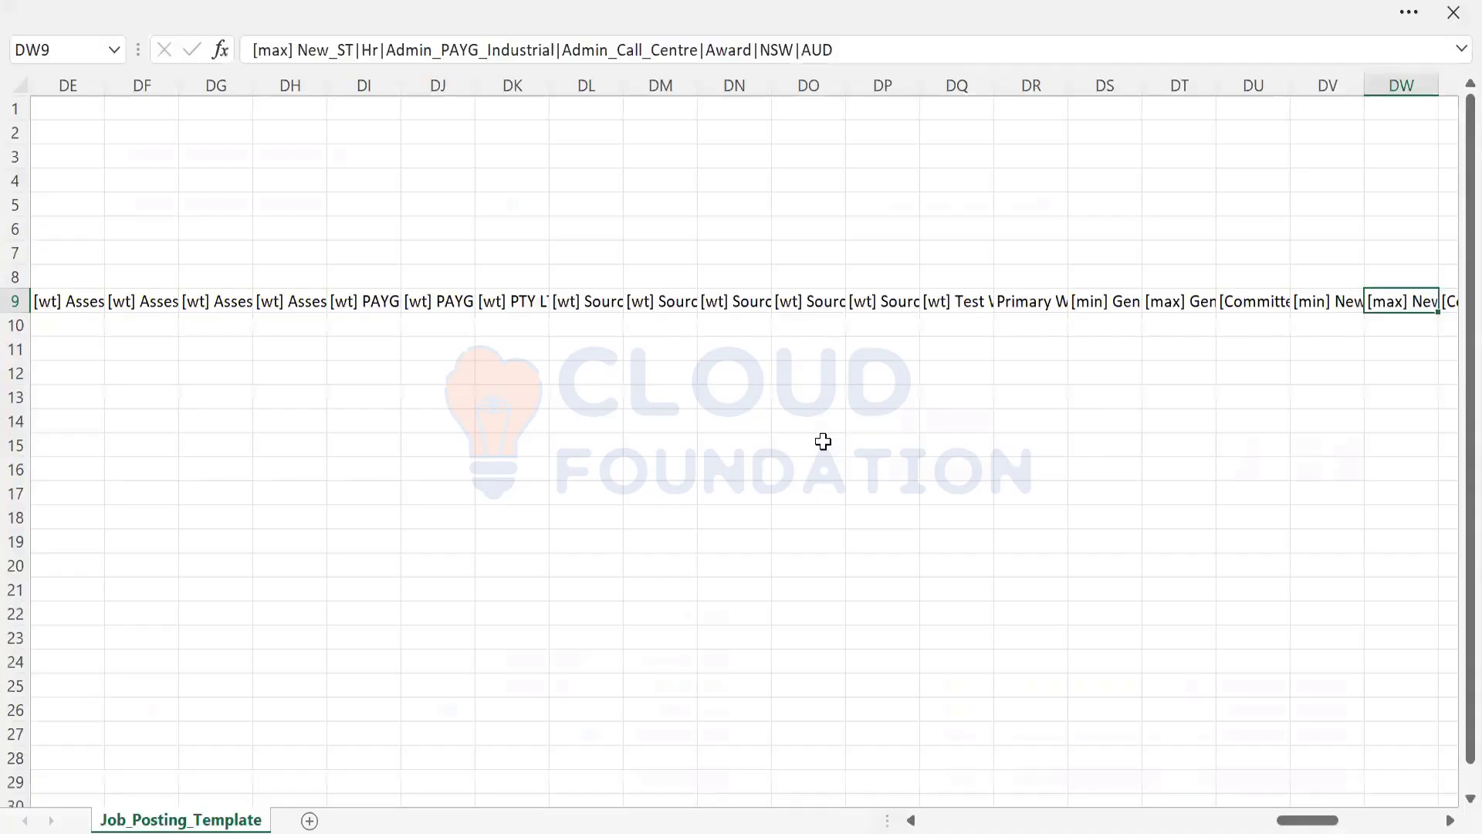
key("Right")
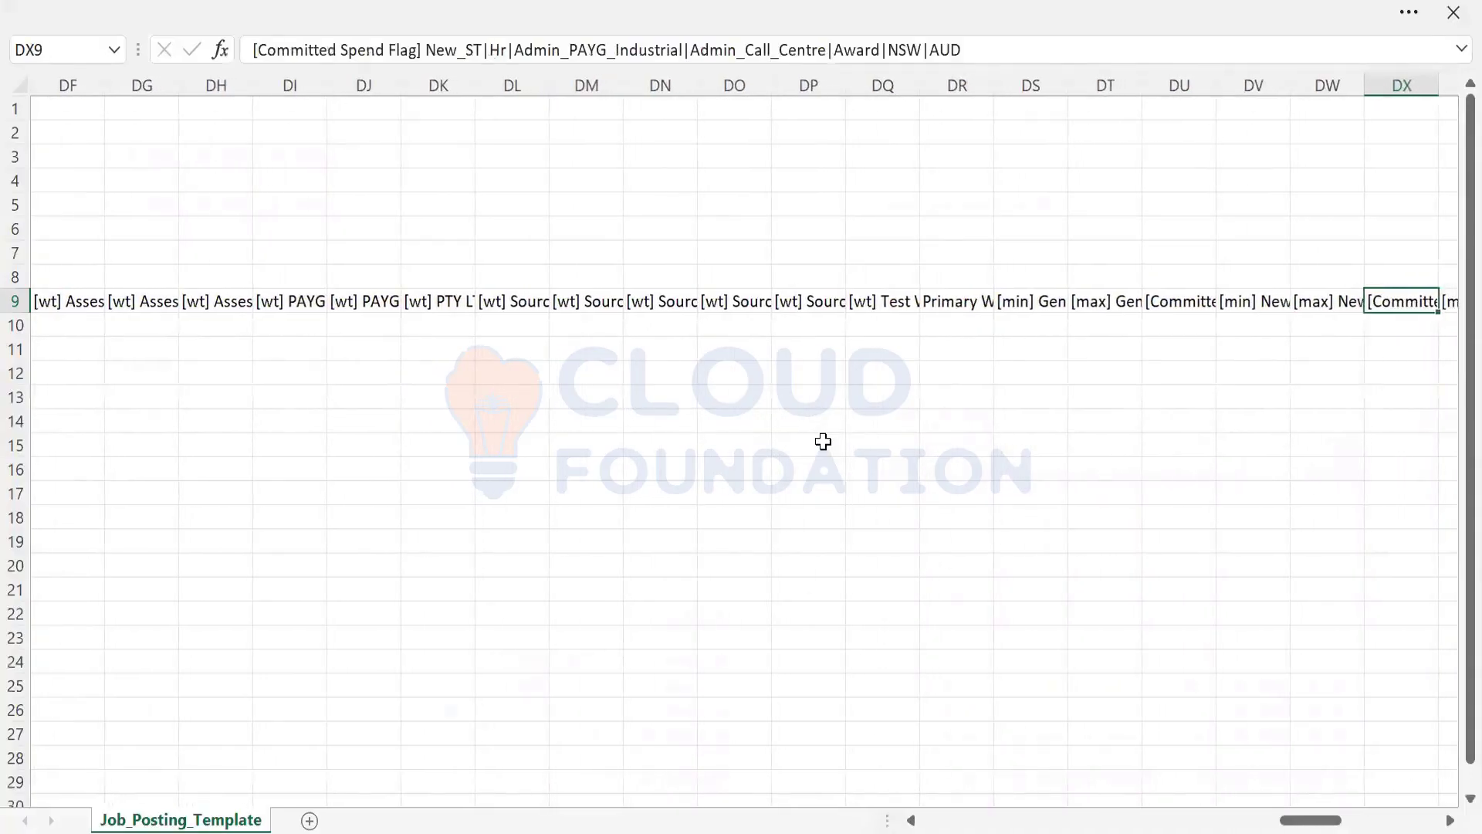
key("Left")
key("Left")
key("Left")
key("Left")
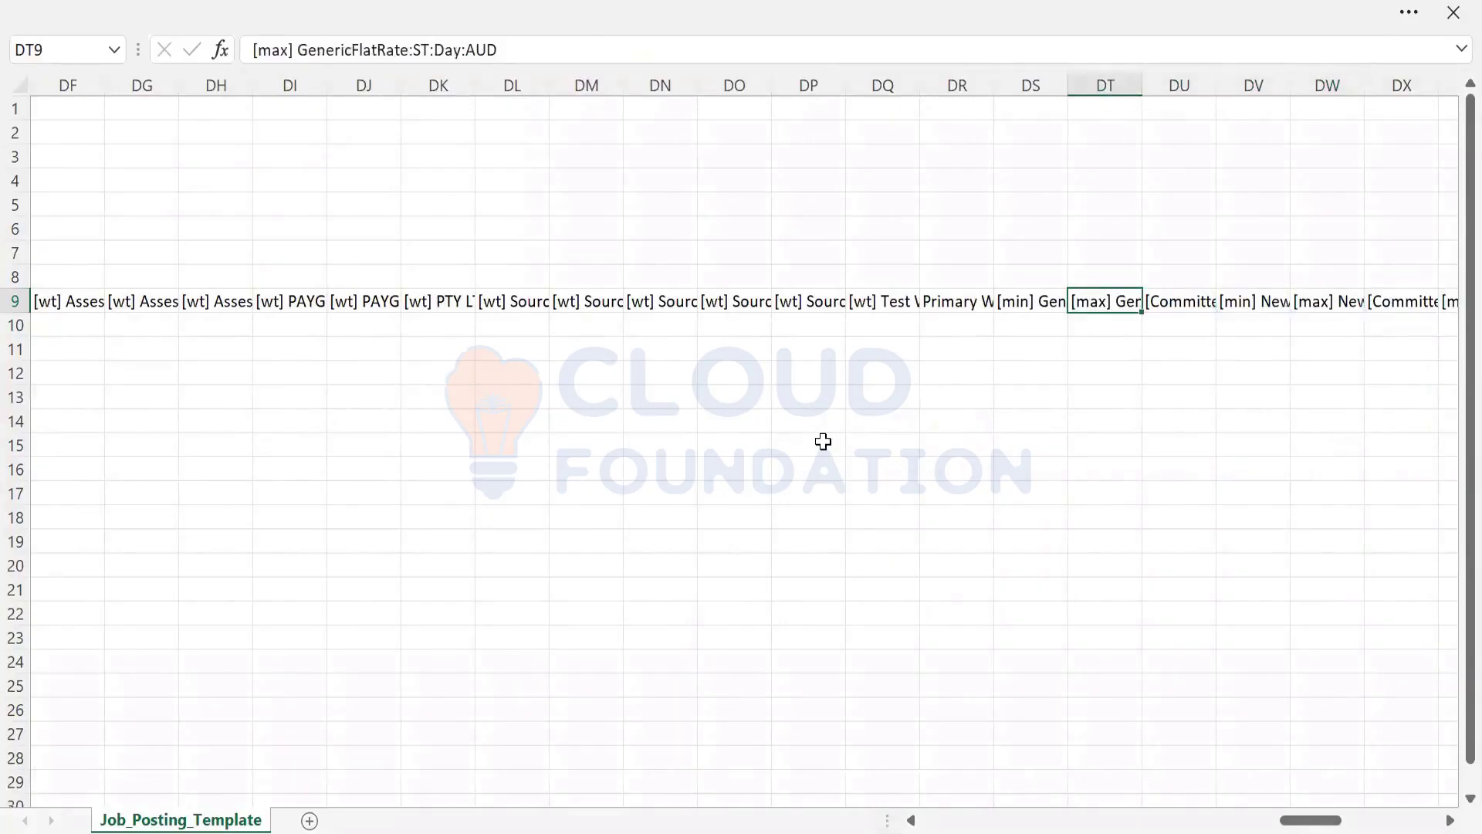
key("Right")
key("Right")
key("Right")
key("Right")
key("Right")
key("Right")
key("Right")
key("Right")
key("Right")
key("Right")
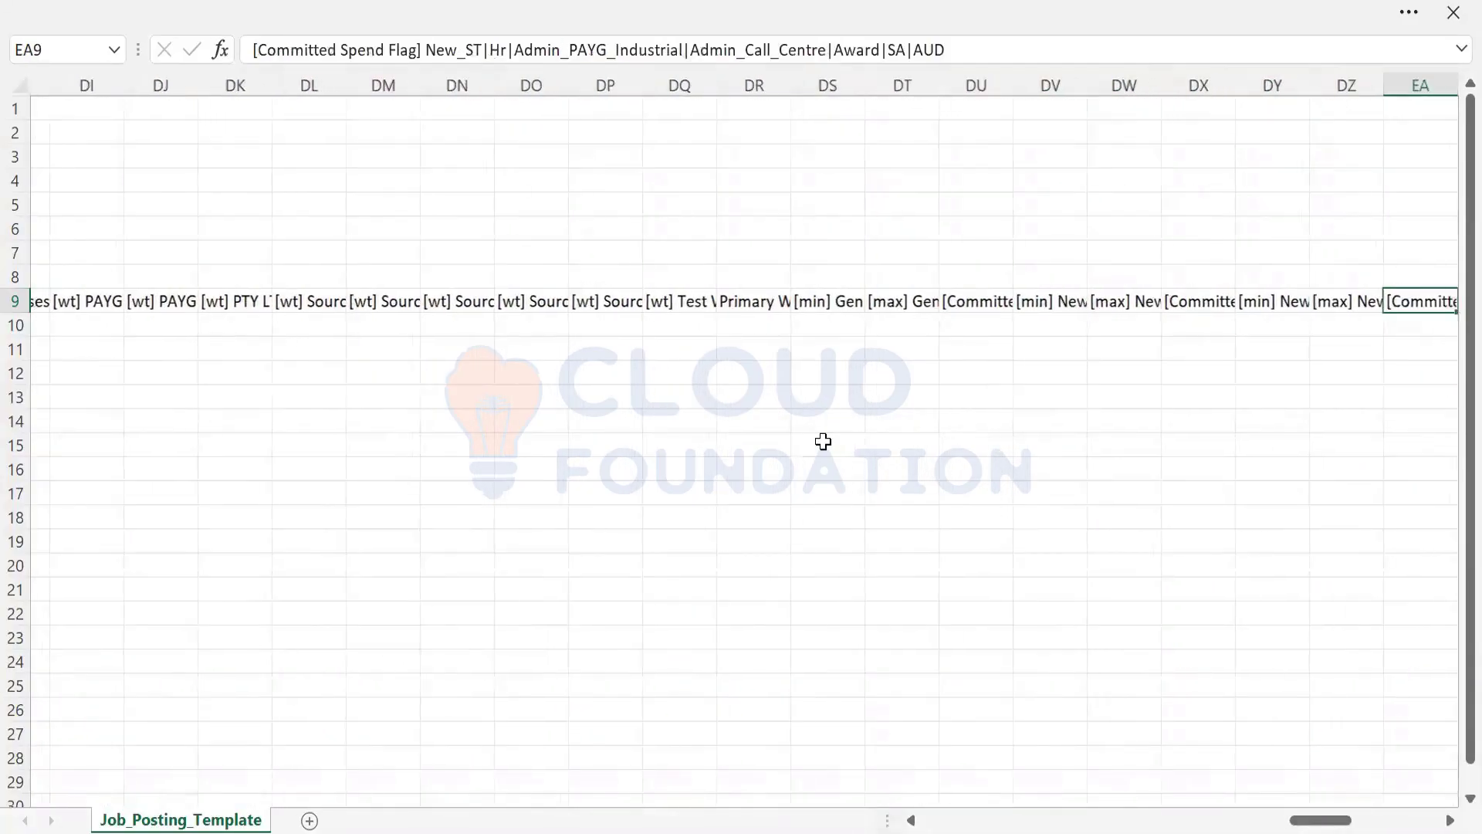
Examine the row 9 [min], [max] and [Committed Spend Flag] headers for the Admin_PAYG_Industrial Professional Non_Award rates
key("Right")
key("Right")
key("Right")
key("Right")
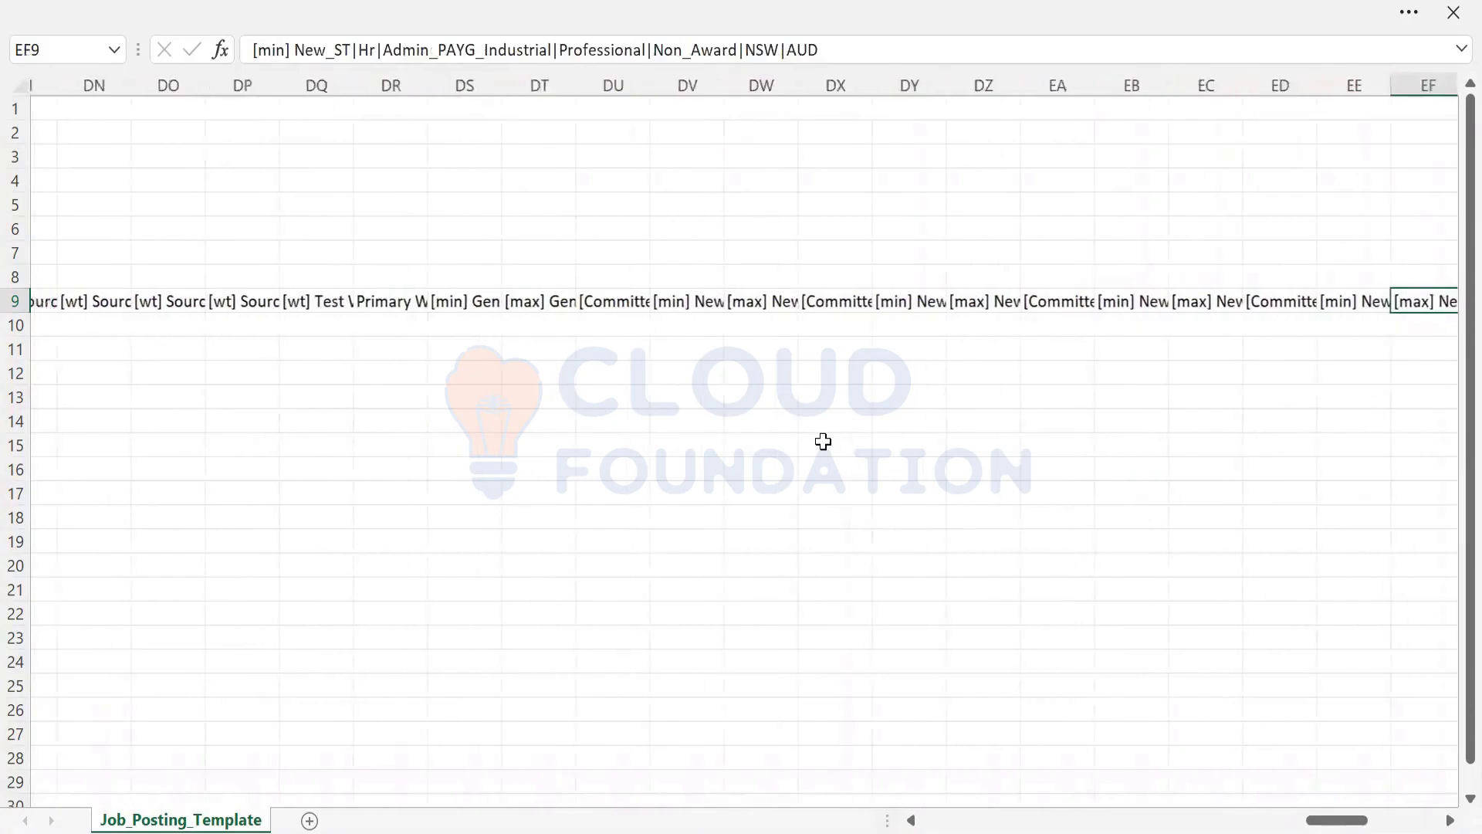
key("Right")
key("Right")
key("Right")
key("Right")
key("Right")
key("Right")
key("Right")
key("Right")
key("Right")
key("Right")
key("Right")
key("Right")
key("Right")
key("Right")
key("Right")
key("Right")
key("Right")
key("Right")
key("Right")
key("Right")
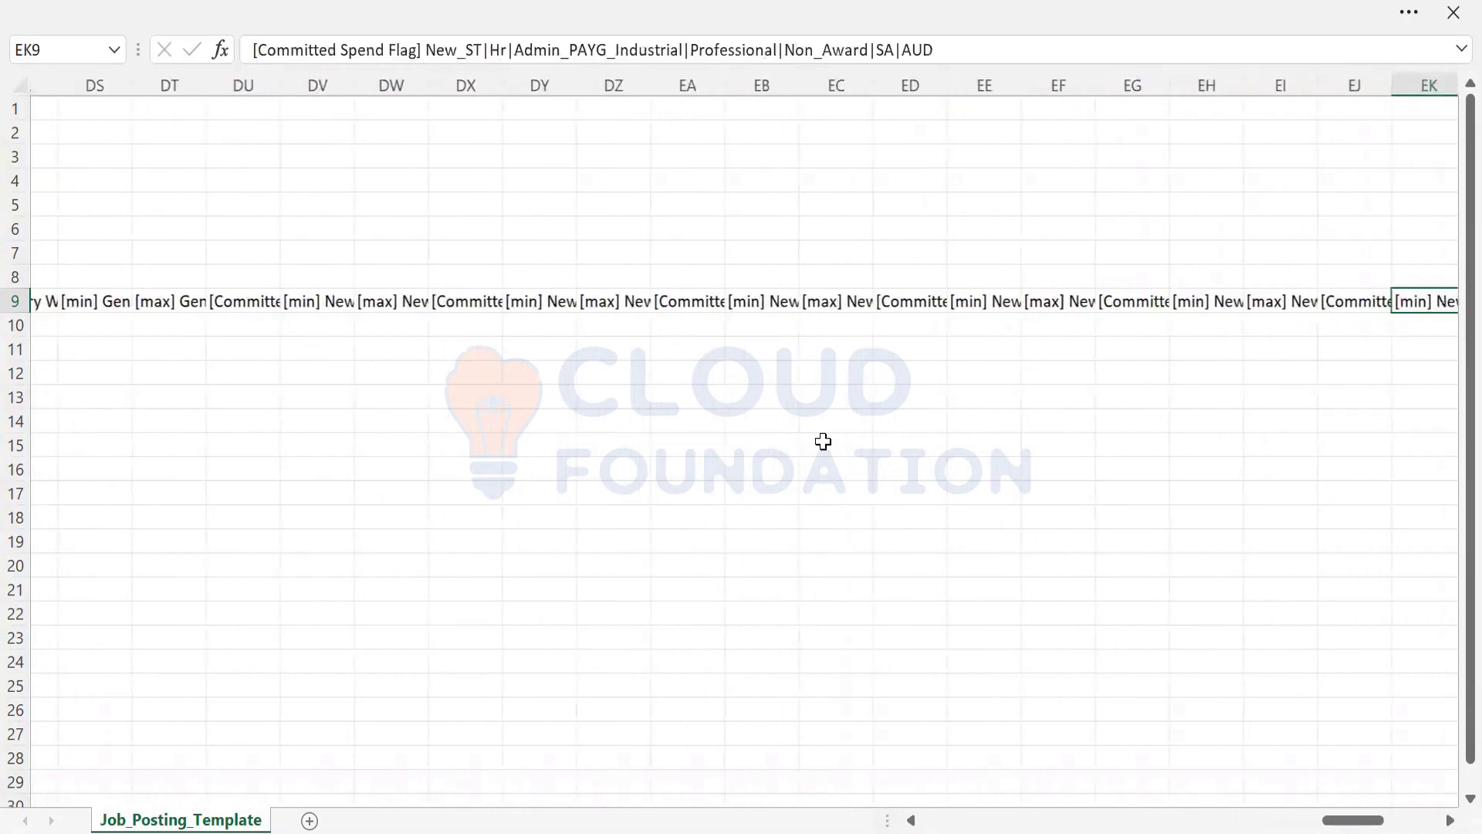
Examine the last row 9 headers, covering the Admin_PAYG_Office rates and the [c] custom field columns through Activity Type
key("Left")
key("Left")
key("Left")
key("Left")
key("Left")
key("Left")
key("Left")
key("Left")
key("Left")
key("Left")
key("Left")
key("Left")
key("Left")
key("Left")
key("Left")
key("Left")
key("Left")
key("Left")
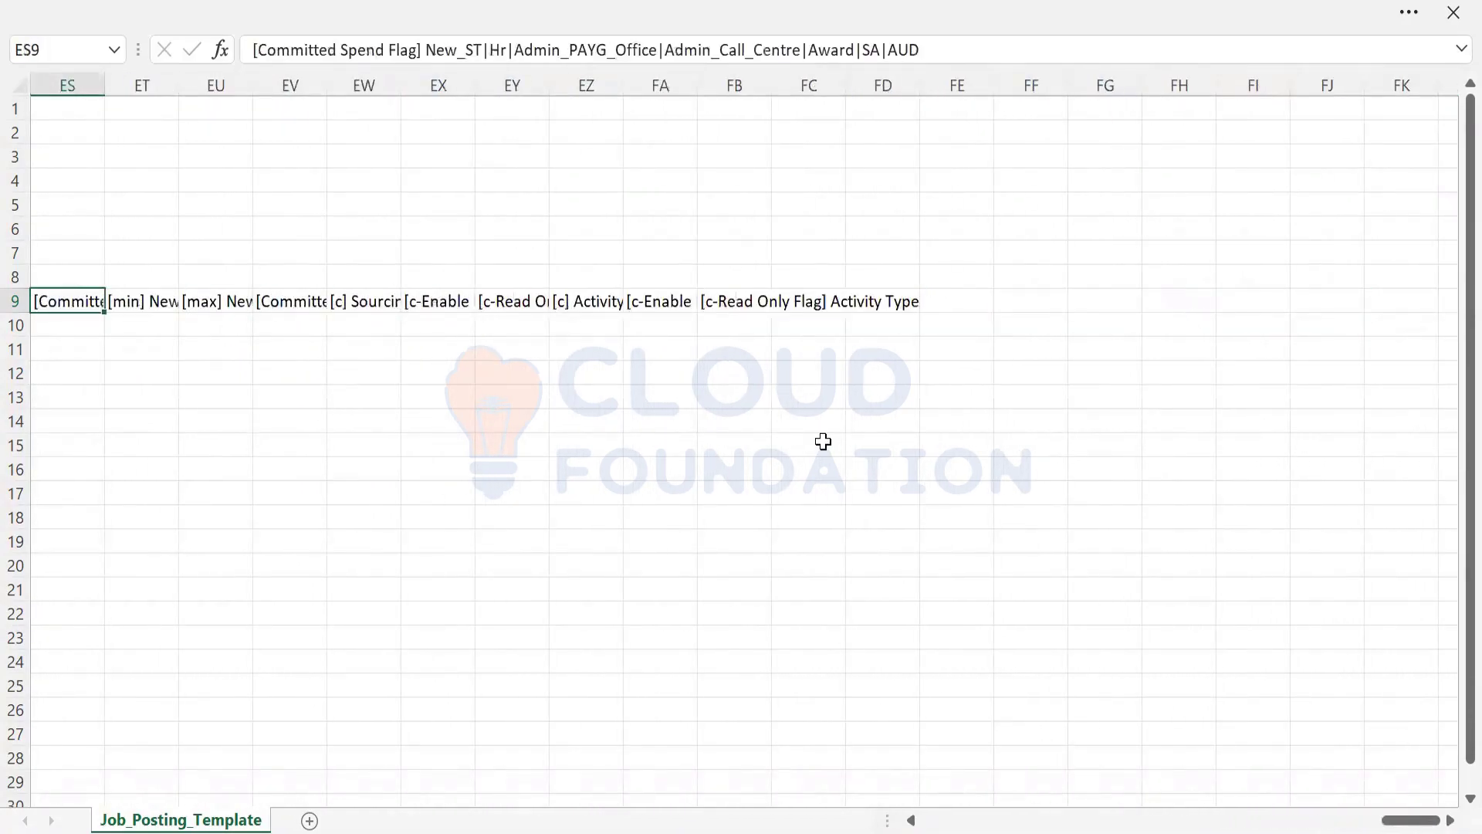
key("Left")
key("Left")
key("Left")
key("Left")
key("Left")
key("Left")
key("Left")
key("Left")
key("Left")
key("Left")
key("Left")
key("Left")
key("Left")
key("Left")
key("Left")
key("Left")
key("Left")
key("Left")
key("Left")
key("Left")
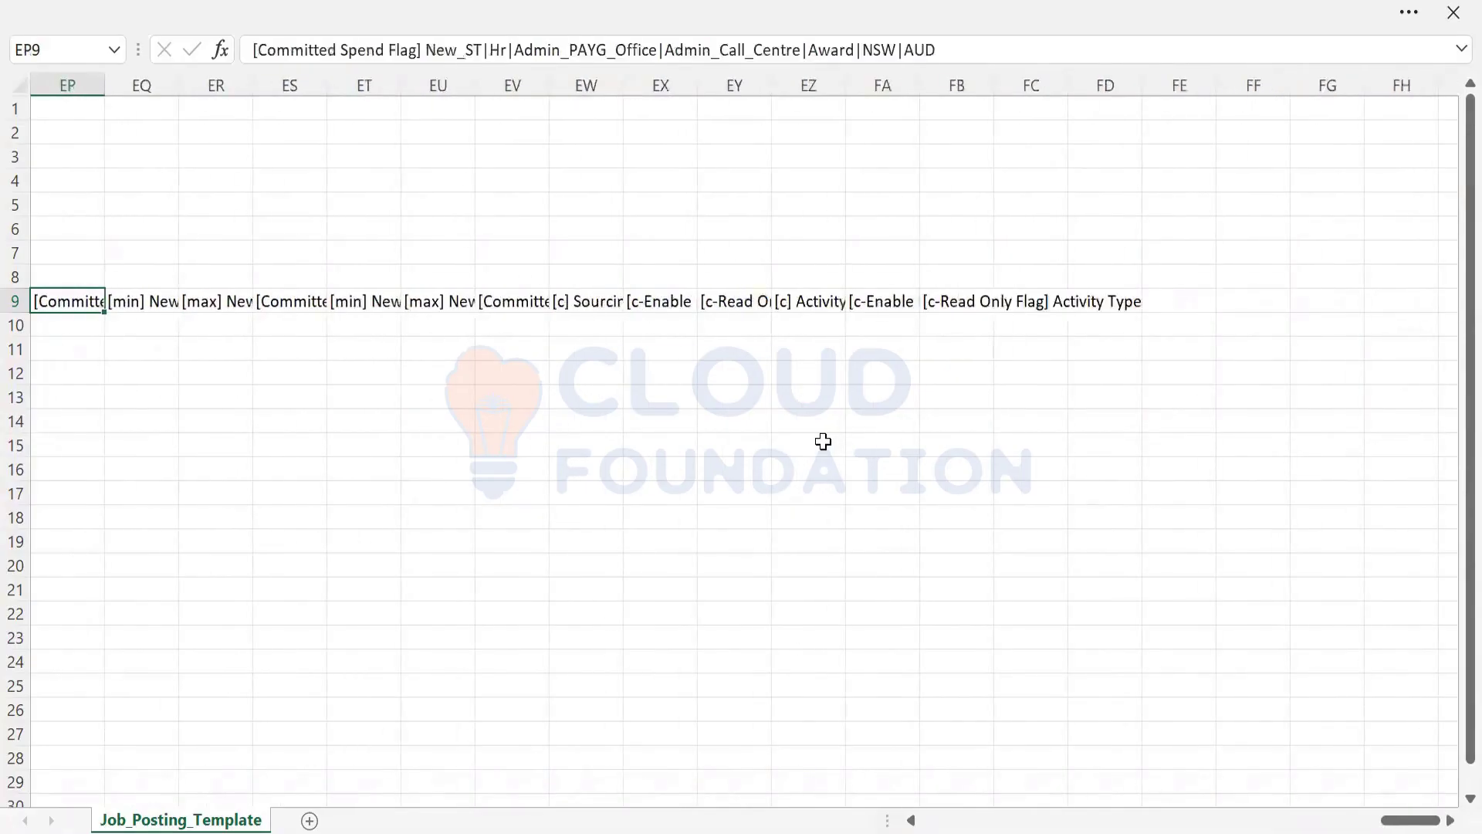
Look back through the row 9 headers to the first column and go to the Modification Type entry in row 10
key("Left")
key("Left")
key("Left")
key("Left")
key("Left")
key("Left")
key("Left")
key("Left")
key("Left")
key("Left")
key("Left")
key("Left")
key("Left")
key("Left")
key("Left")
key("Left")
key("Left")
key("Left")
key("Left")
key("Left")
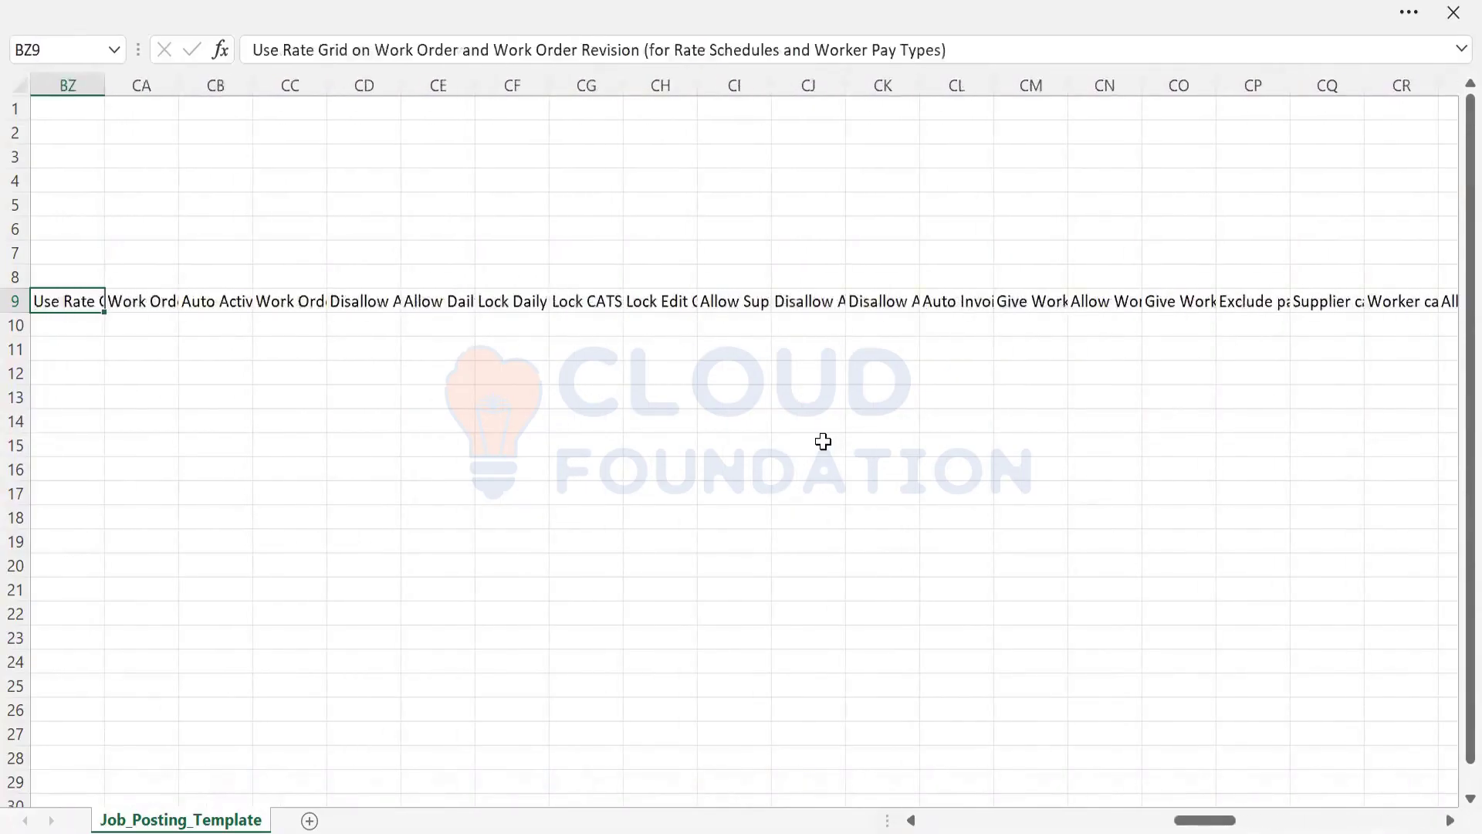
key("Left")
key("Left")
key("Left")
key("Left")
key("Left")
key("Left")
key("Left")
key("Left")
key("Left")
key("Left")
key("Left")
key("Left")
key("Left")
key("Left")
key("Left")
key("Left")
key("Left")
key("Left")
key("Left")
key("Left")
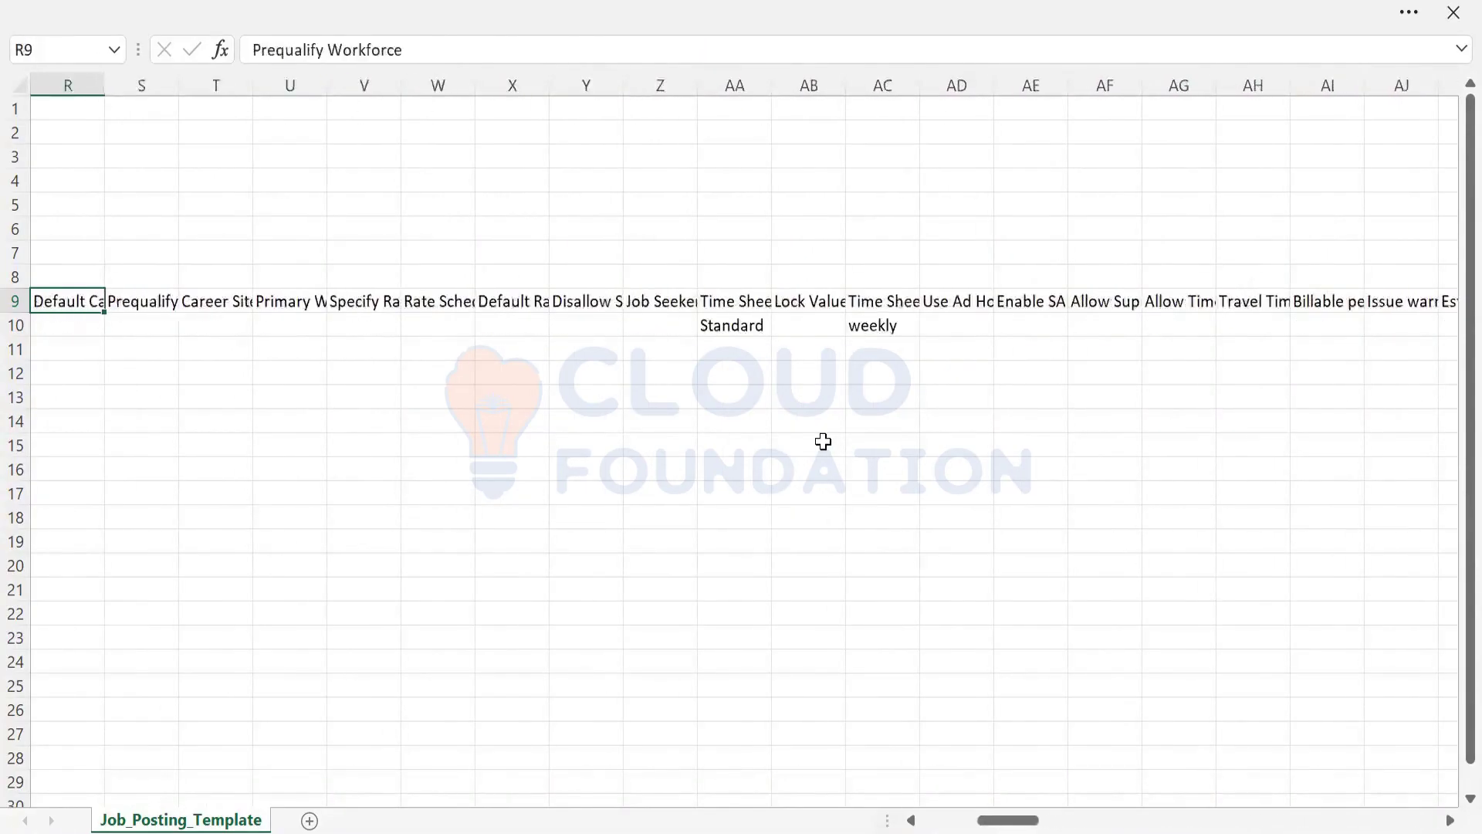
key("Down")
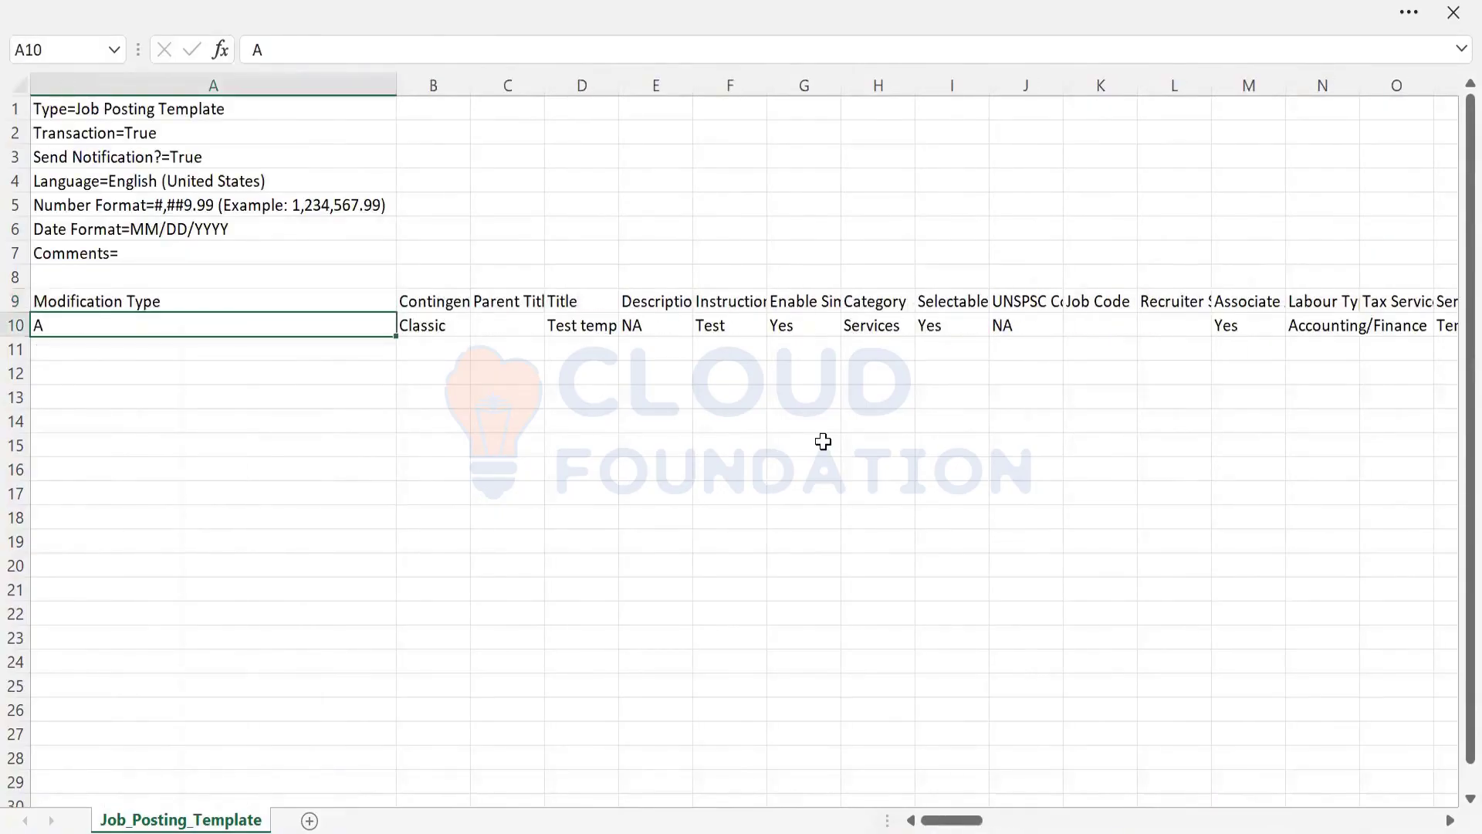
key("ctrl+shift+Down")
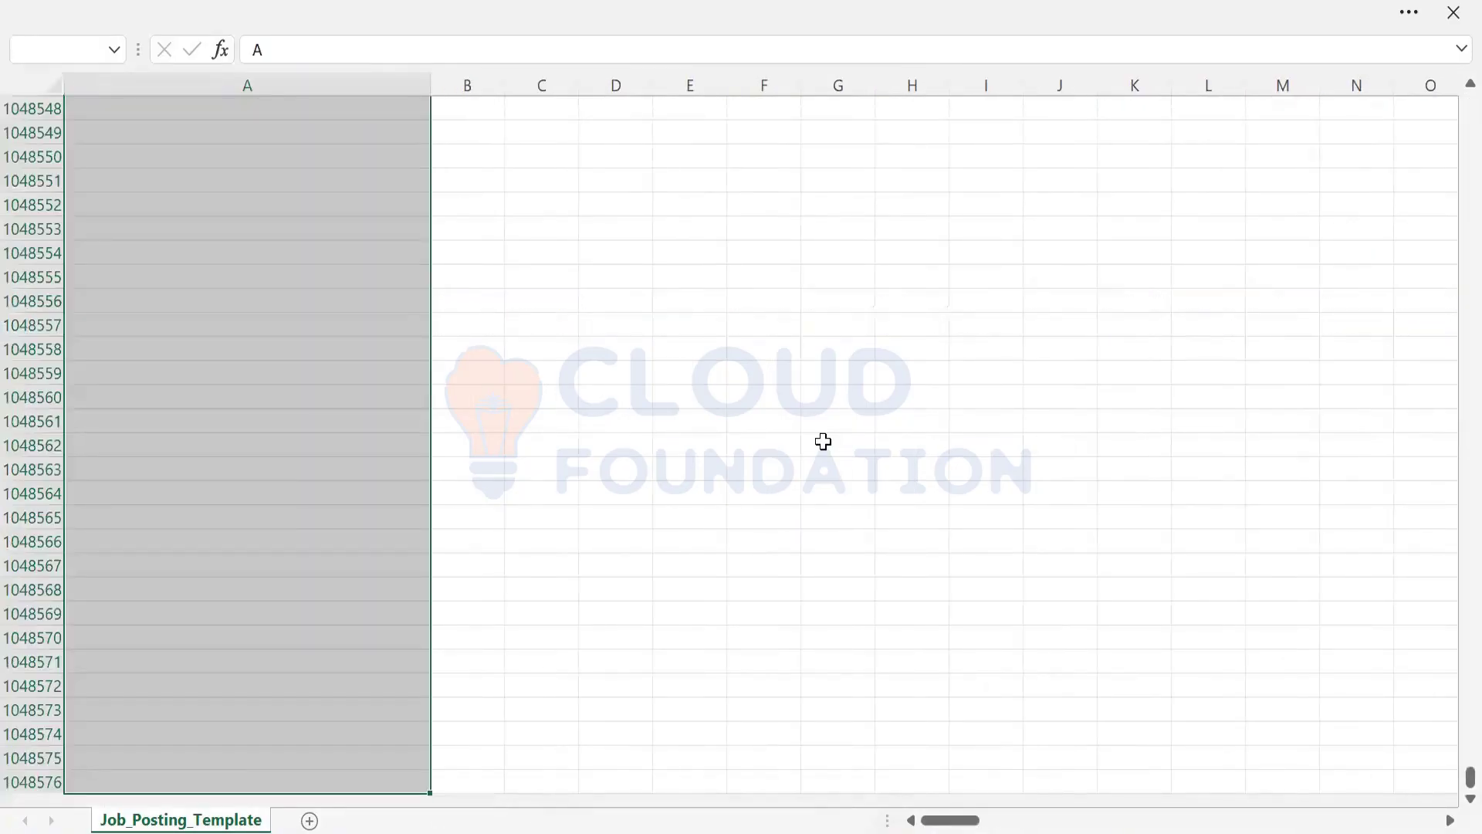
key("ctrl+Up")
key("Down")
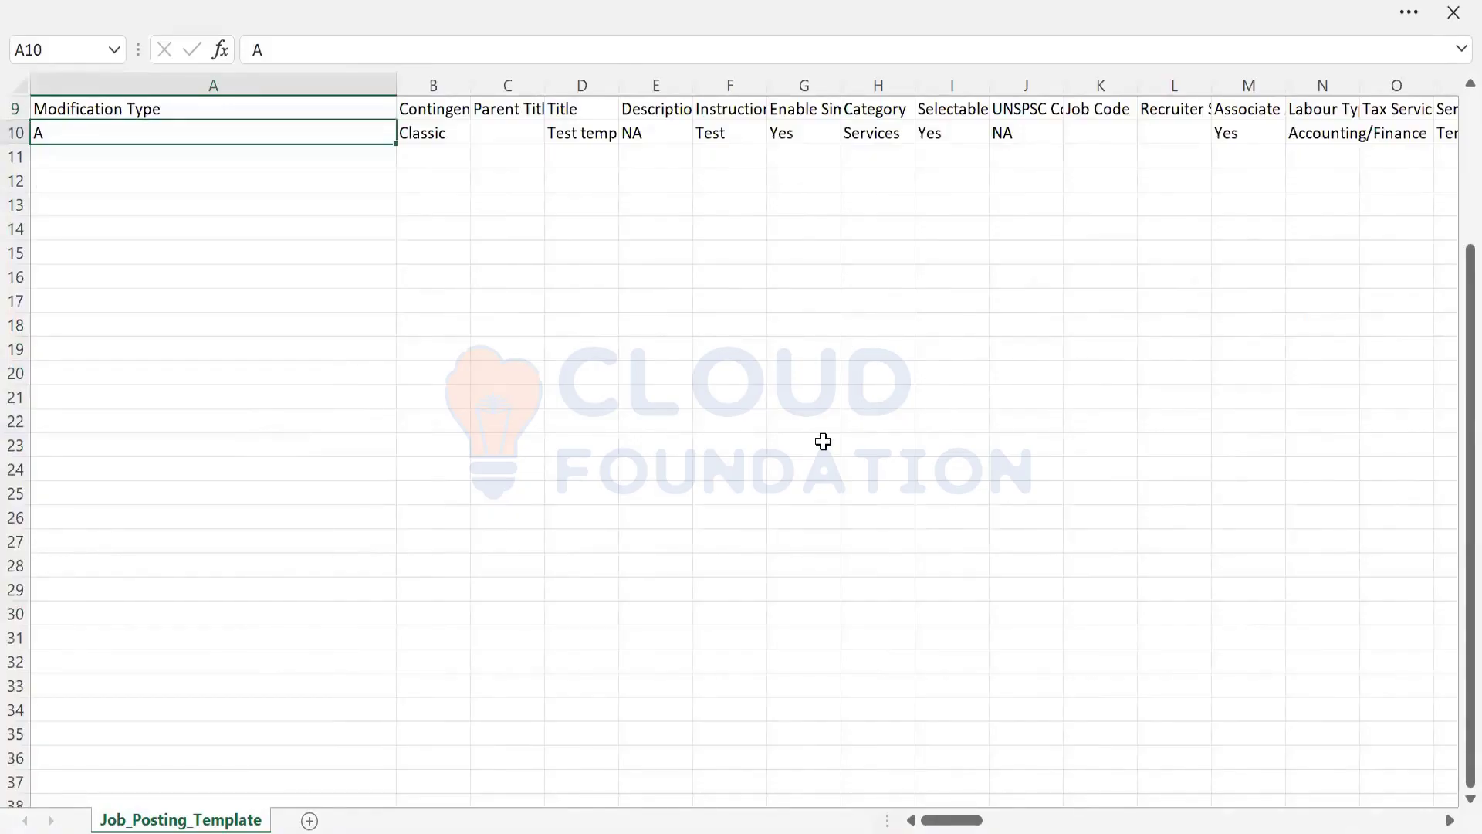
Examine the row 10 entries from Modification Type through the Job Seeker column
key("Right")
key("Right")
key("Right")
key("Right")
key("Right")
key("Right")
key("Right")
key("Right")
key("Right")
key("Right")
key("Right")
key("Right")
key("Right")
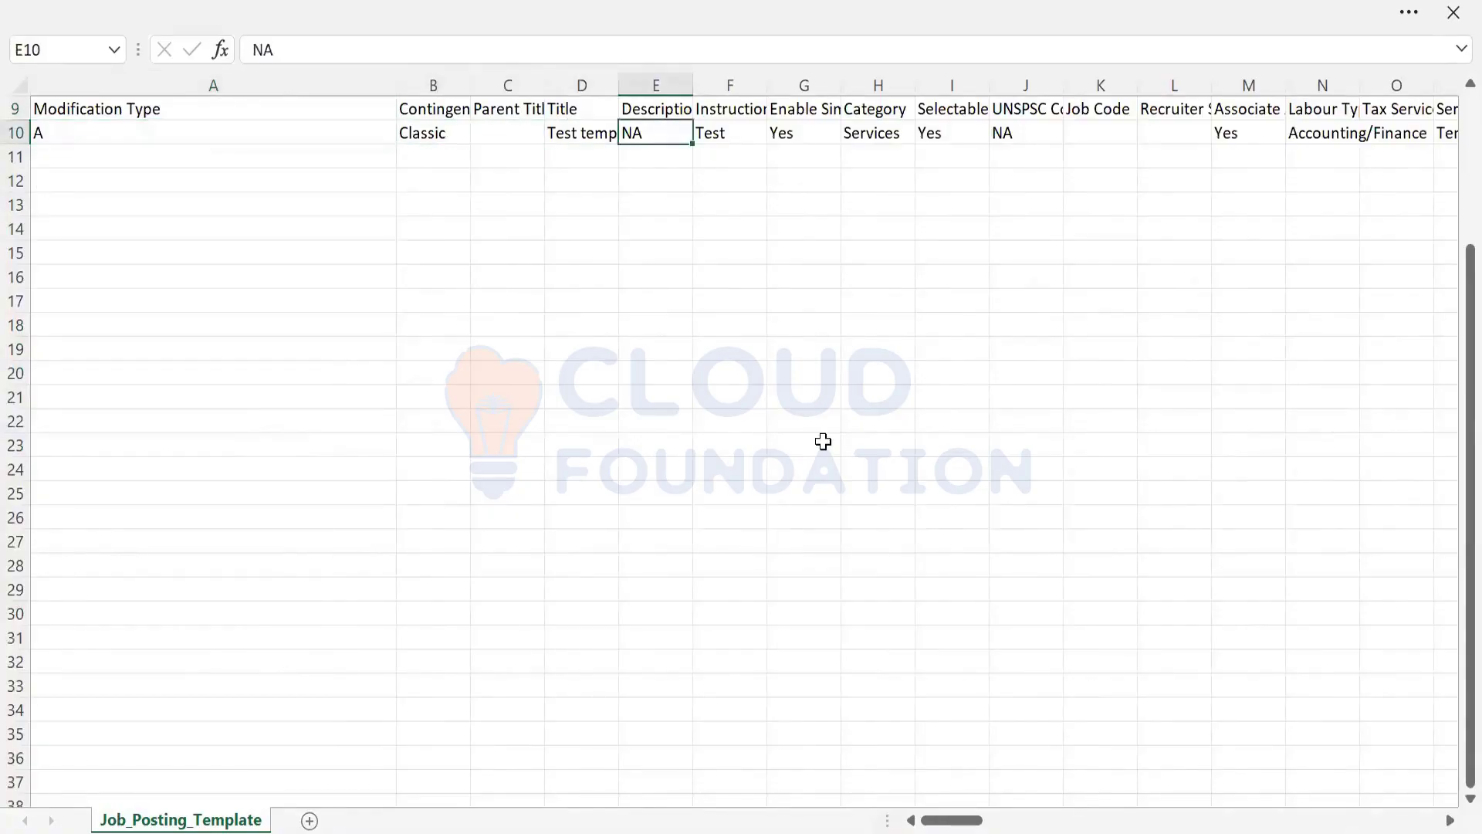
key("Right")
key("Right")
key("Right")
key("Right")
key("Right")
key("Right")
key("Right")
key("Right")
key("Right")
key("Right")
key("Right")
key("Right")
key("Right")
key("Right")
key("Right")
key("Right")
key("Right")
key("Right")
key("Right")
key("Right")
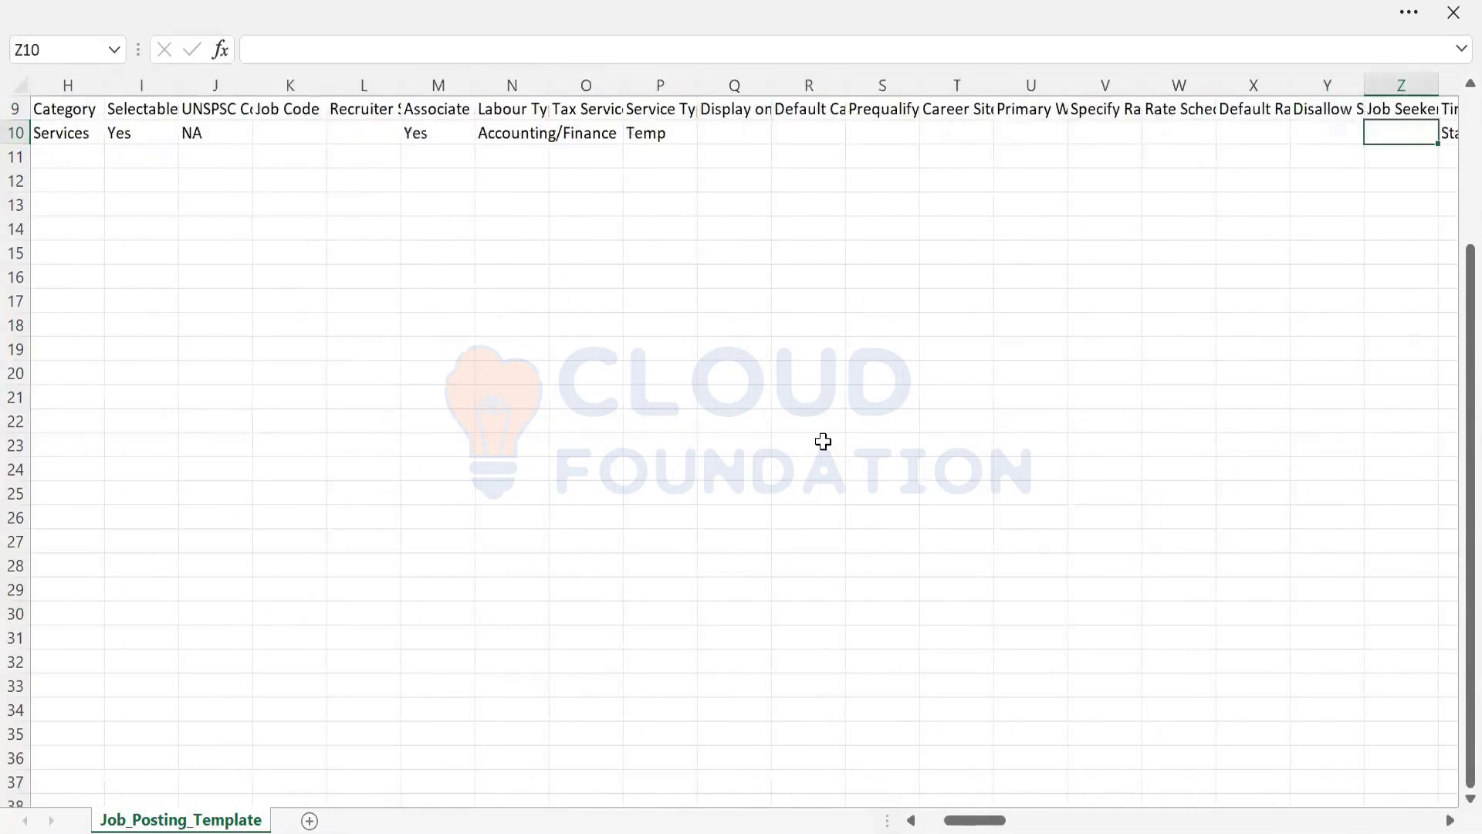
Examine the row 10 entries from the Time Sheet columns onward, past the Creator and Auto Register columns, to column BN
key("Right")
key("Right")
key("Right")
key("Right")
key("Right")
key("Right")
key("Right")
key("Right")
key("Right")
key("Right")
key("Right")
key("Right")
key("Right")
key("Right")
key("Right")
key("Right")
key("Right")
key("Right")
key("Right")
key("Right")
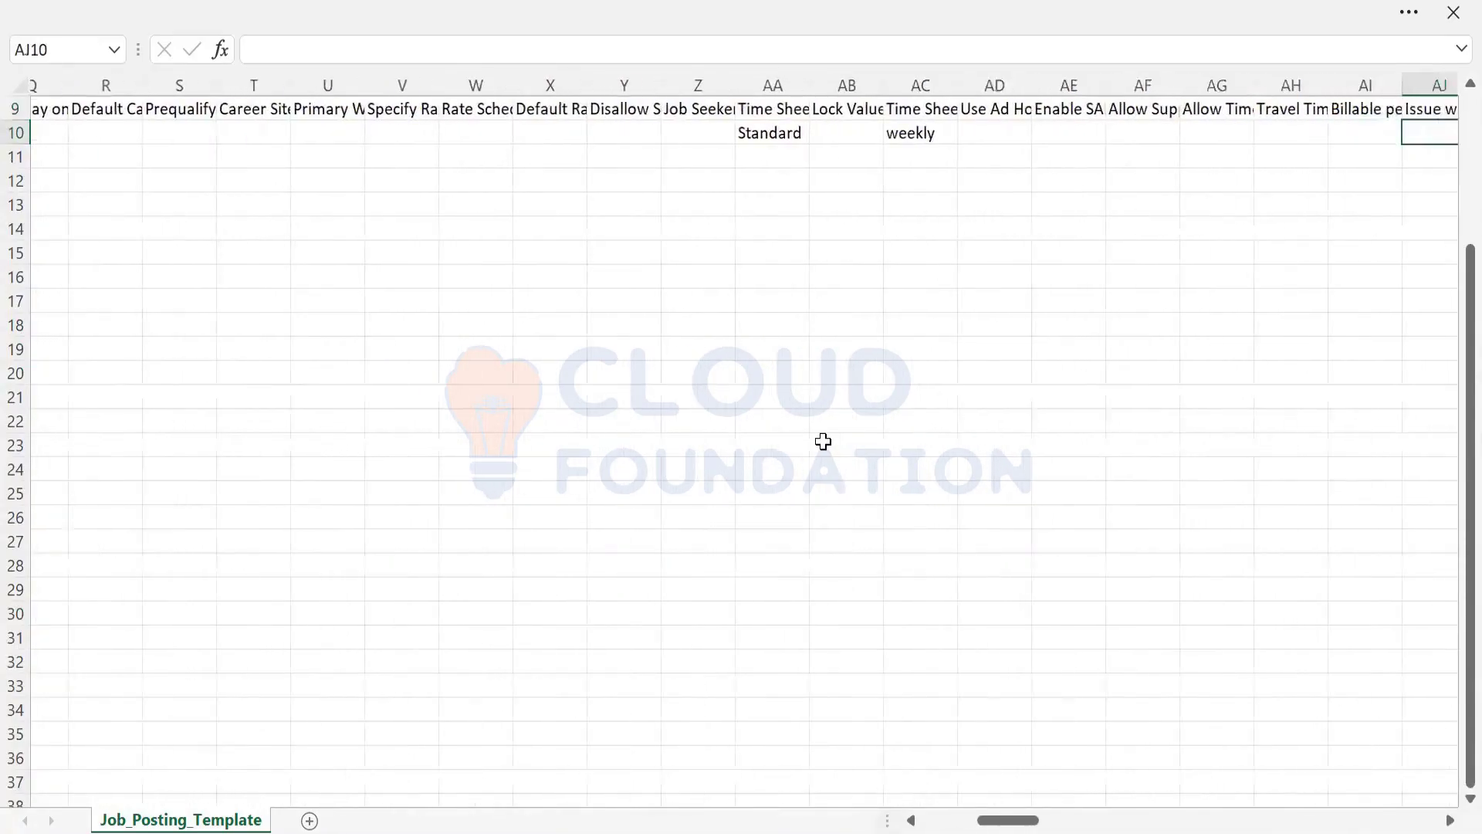
key("Right")
key("Right")
key("Right")
key("Right")
key("Right")
key("Right")
key("Right")
key("Right")
key("Right")
key("Right")
key("Right")
key("Right")
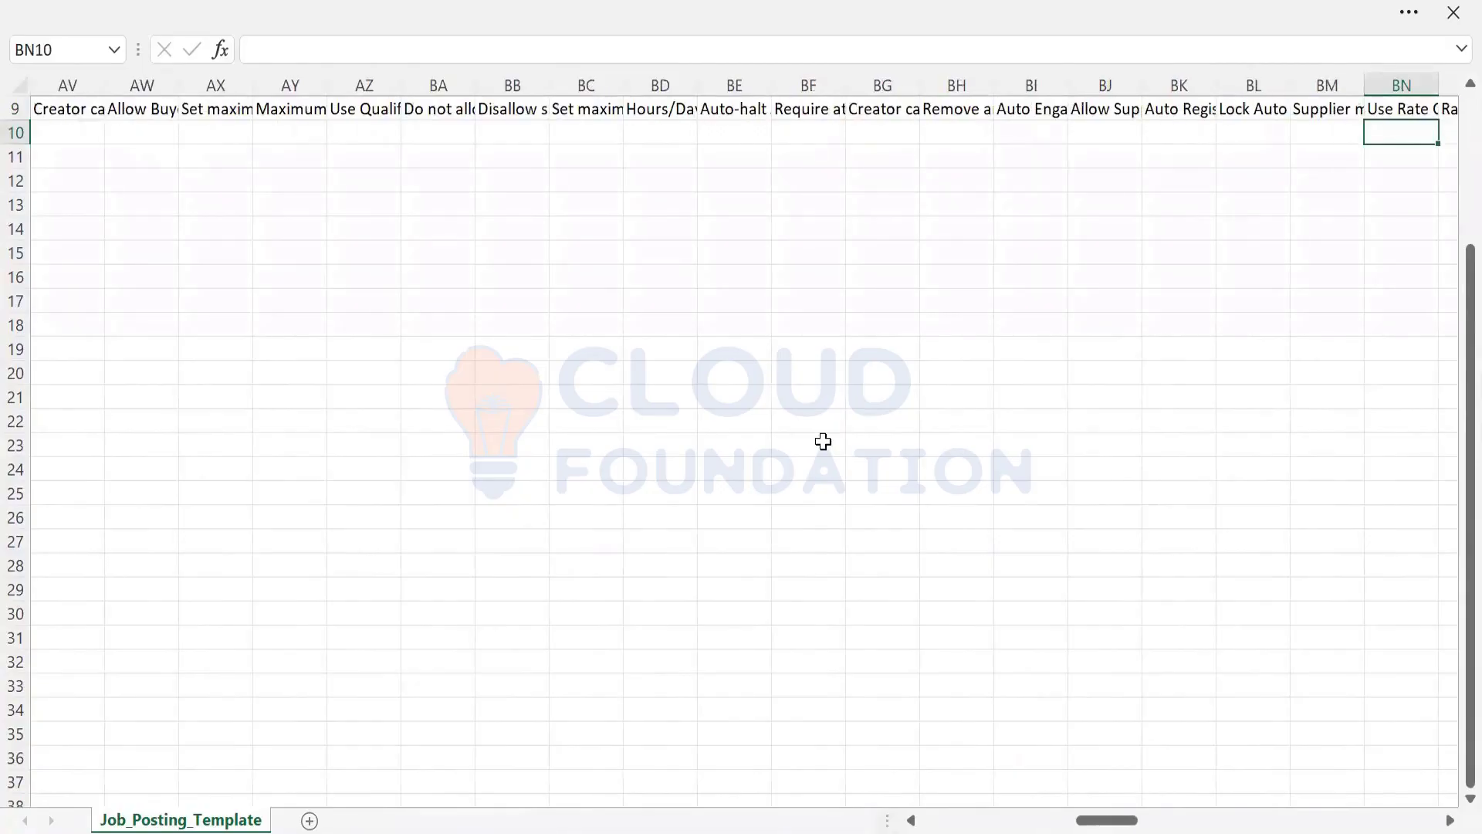
Switch to the Notepad note and review the list of missing required fields
key("alt+Tab")
key("alt+Tab")
key("alt+Tab")
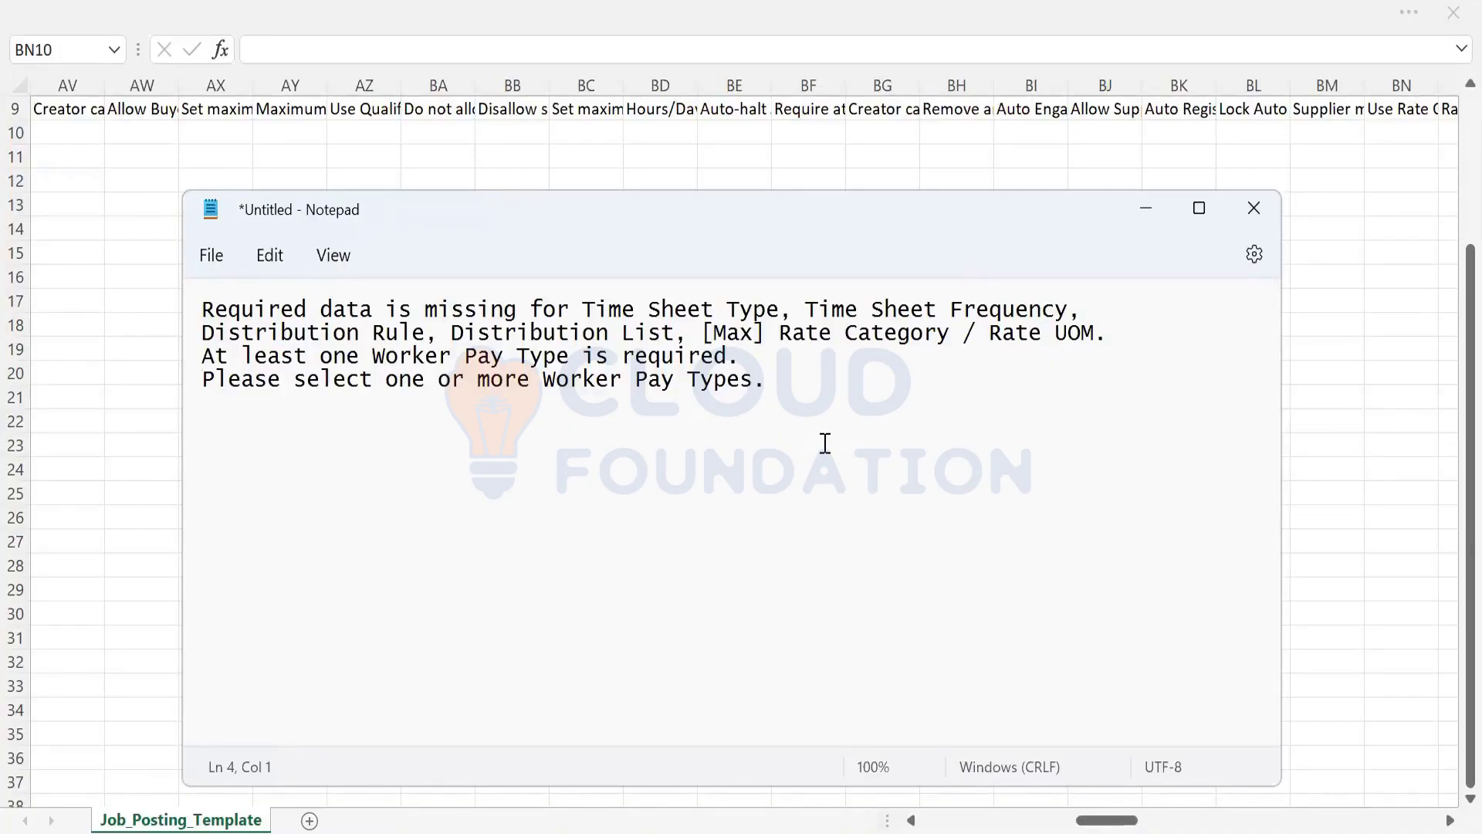
Switch back to Job_Posting_Template in Excel and look back along row 10 to the Modification Type entry
key("alt+Tab")
key("Left")
key("Left")
key("Left")
key("Left")
key("Left")
key("Left")
key("Left")
key("Left")
key("Left")
key("Left")
key("Left")
key("Left")
key("Left")
key("Left")
key("Left")
key("Left")
key("Left")
key("Left")
key("Left")
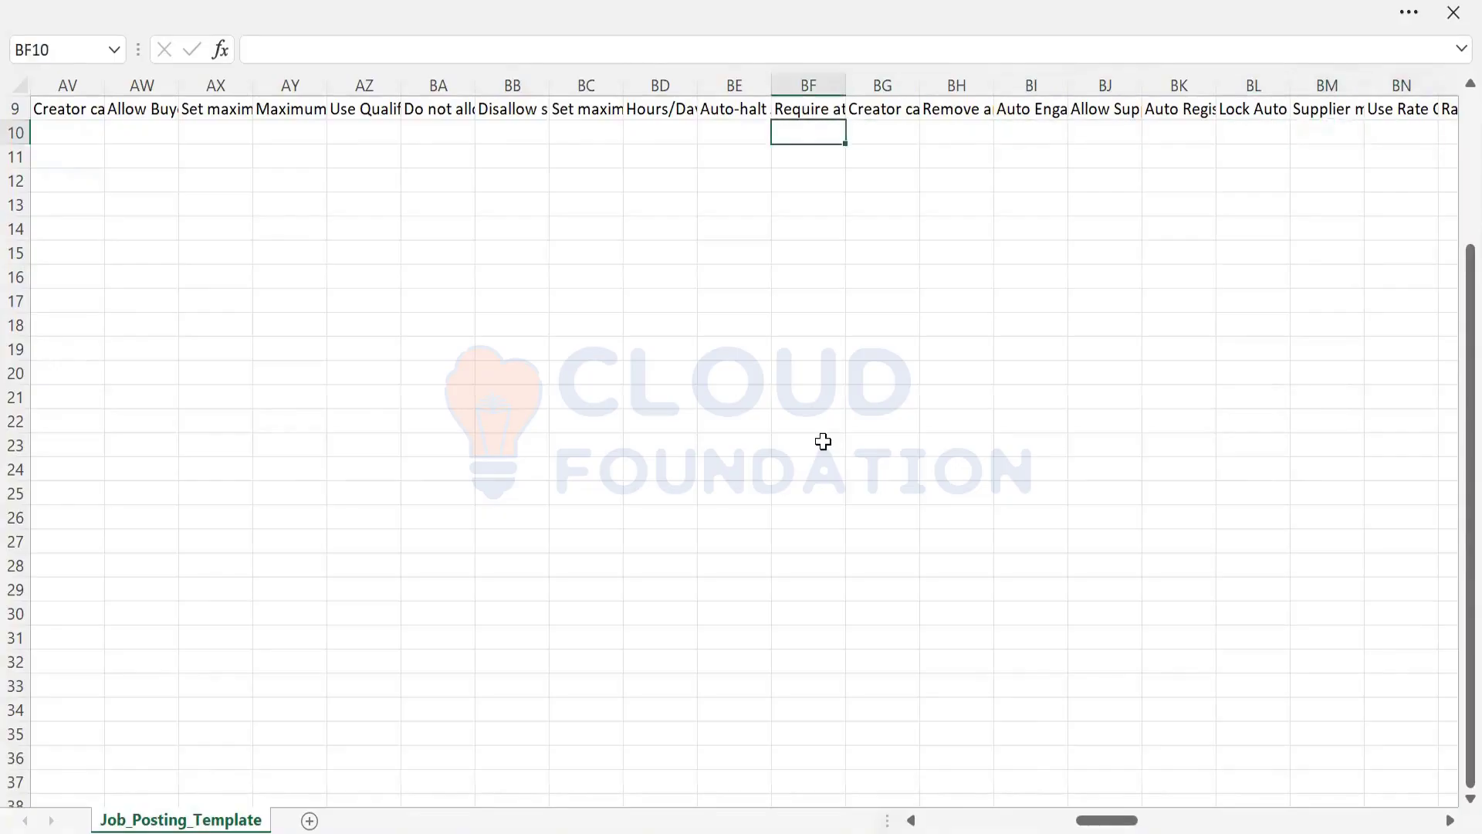
key("Left")
key("Left")
key("Left")
key("Left")
key("Left")
key("Left")
key("Left")
key("Left")
key("Left")
key("Left")
key("Left")
key("Left")
key("Left")
key("Left")
key("Left")
key("Left")
key("Left")
key("Left")
key("Left")
key("Left")
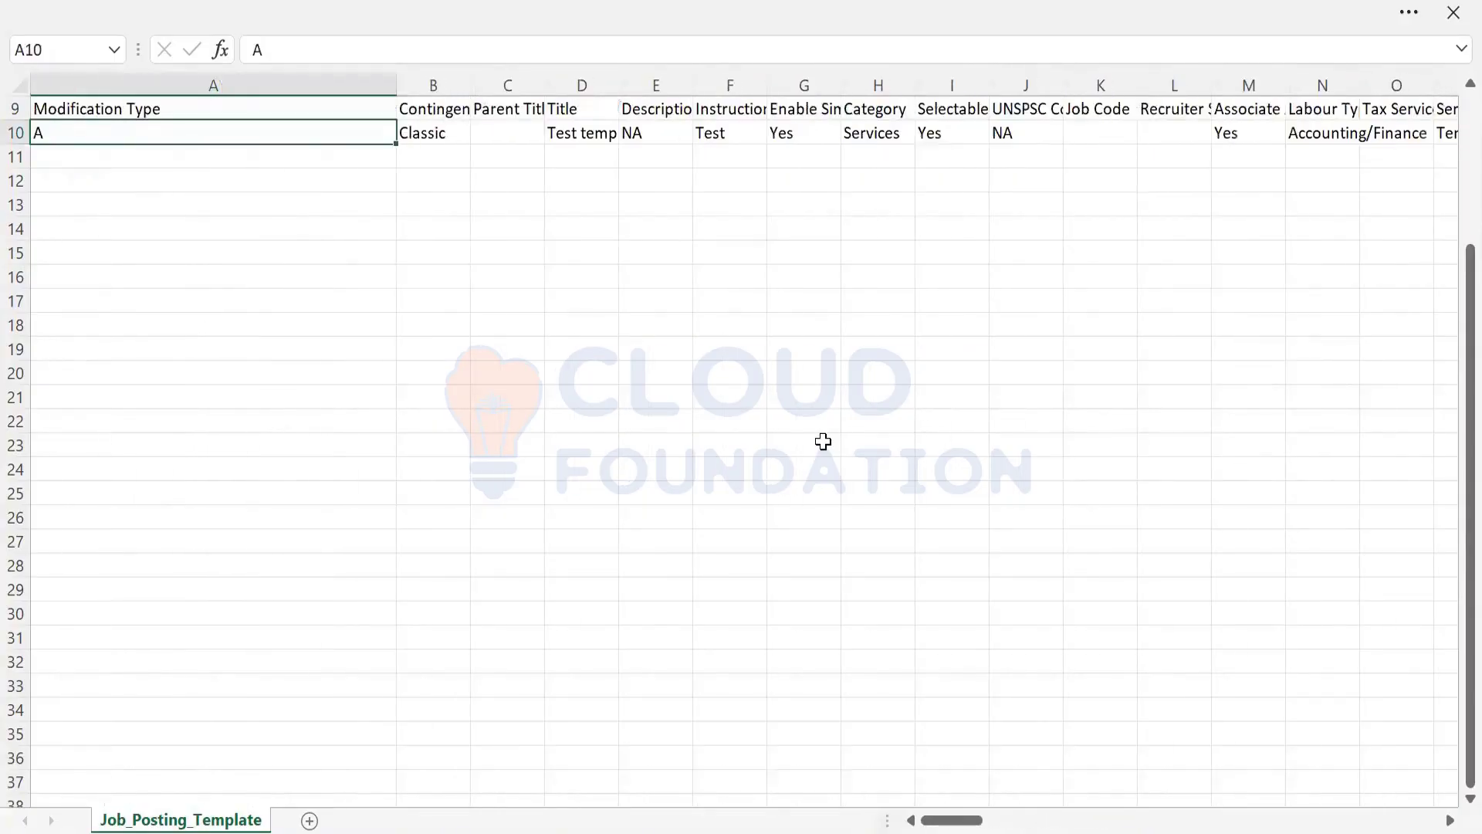
Review the row 9 headers from Modification Type through Service Type
key("Up")
key("Right")
key("Right")
key("Right")
key("Right")
key("Right")
key("Right")
key("Right")
key("Right")
key("Right")
key("Right")
key("Right")
key("Right")
key("Right")
key("Right")
key("Right")
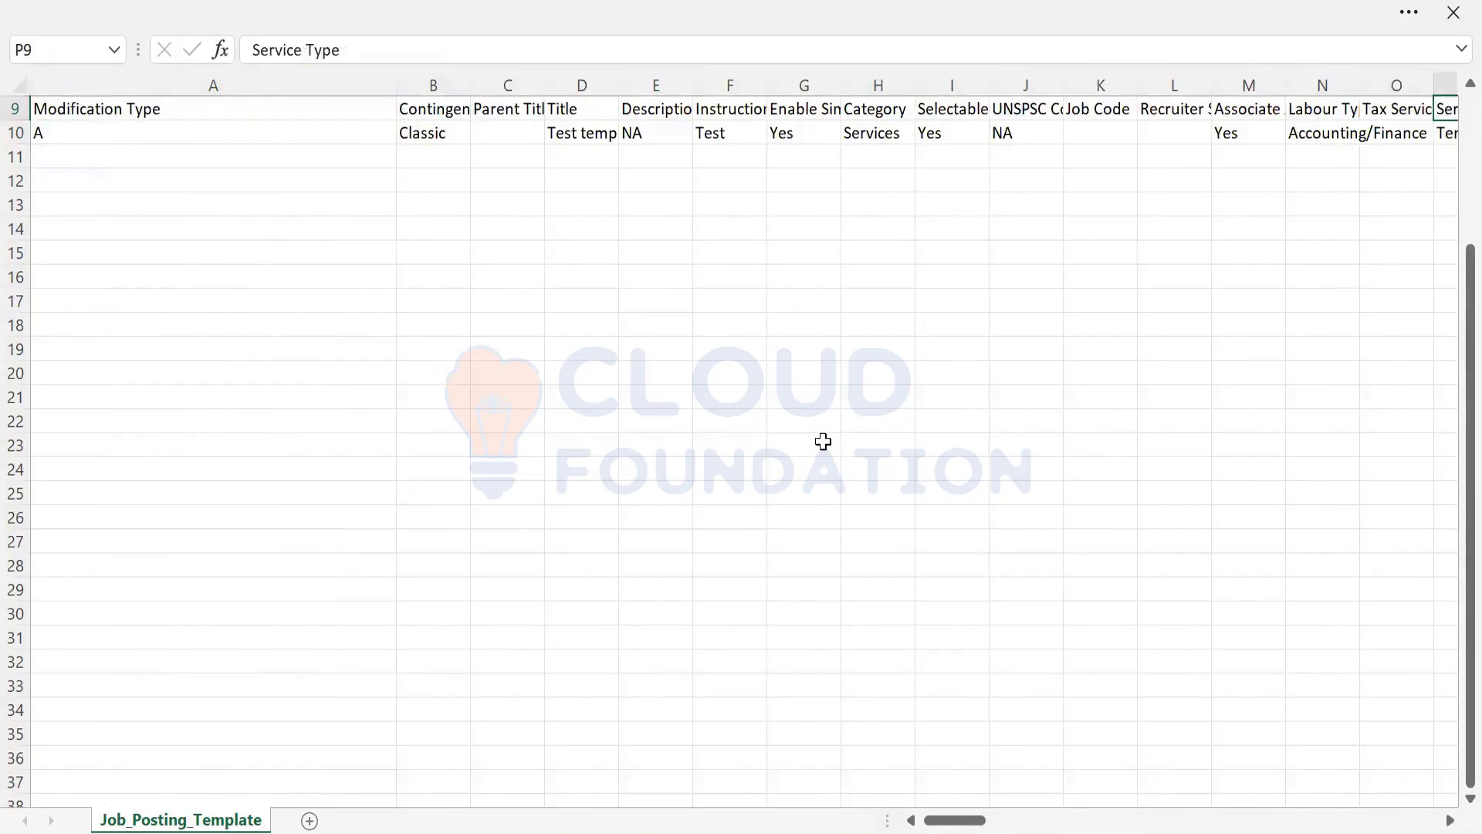
Check the row 9 headers after Service Type, including Rate Schedule Code, Default Rate Schedule on Job Posting Creation and Disallow Supplier edits to Pay Rate
key("Right")
key("Right")
key("Right")
key("Right")
key("Right")
key("Right")
key("Right")
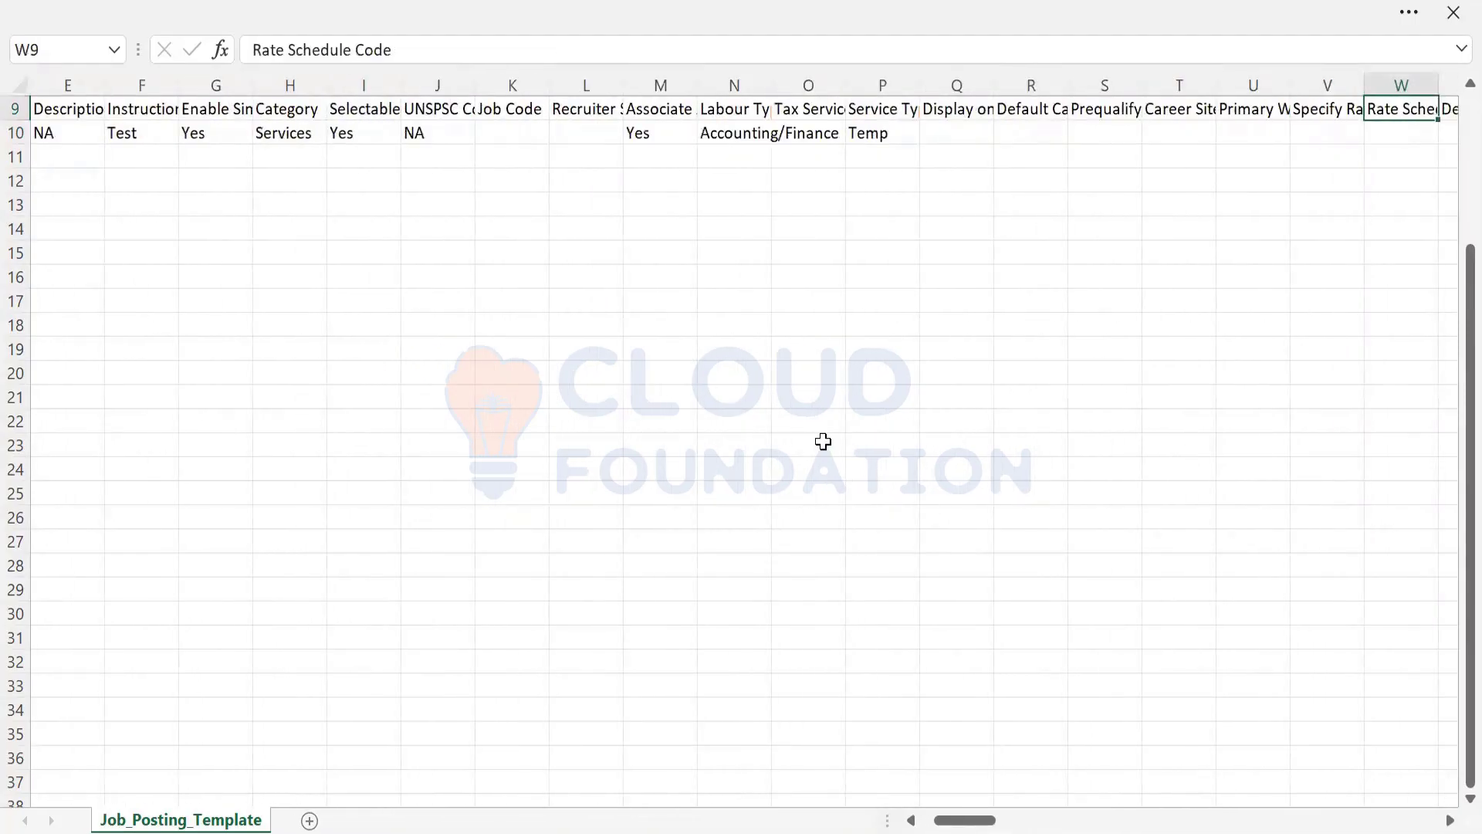
scroll(822, 441, "up", 1)
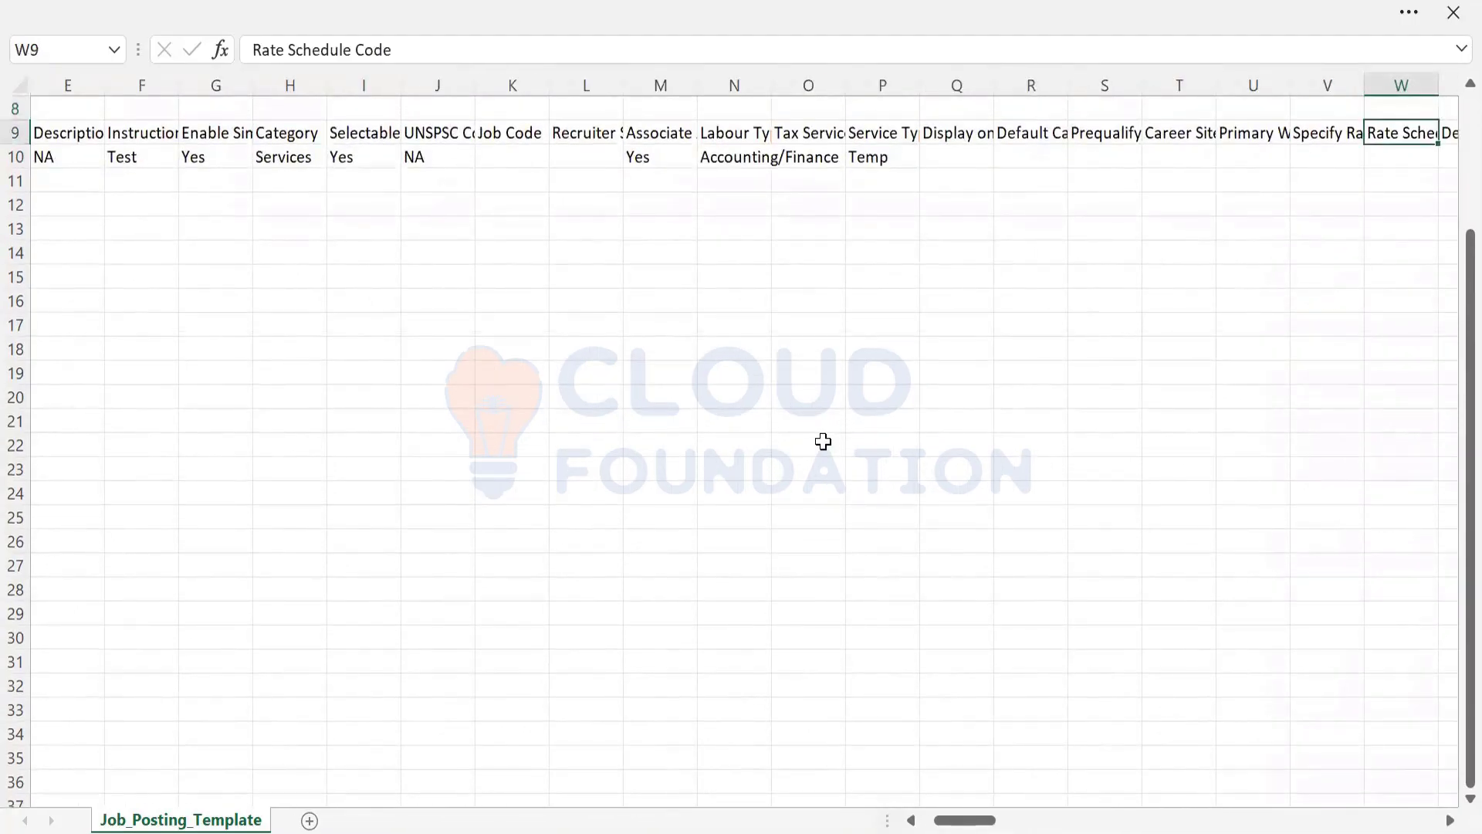
key("Right")
key("Right")
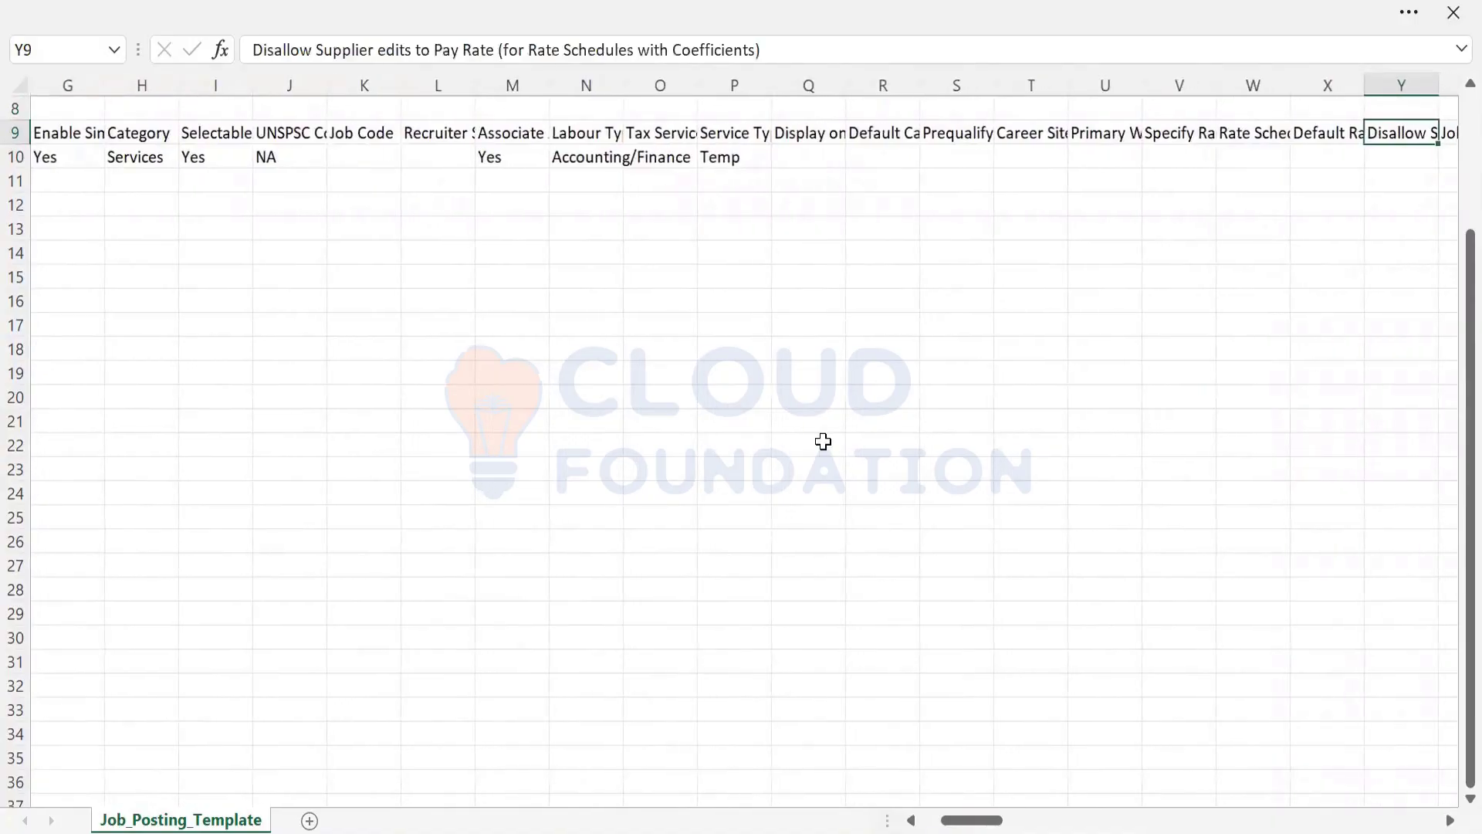
key("Left")
key("Left")
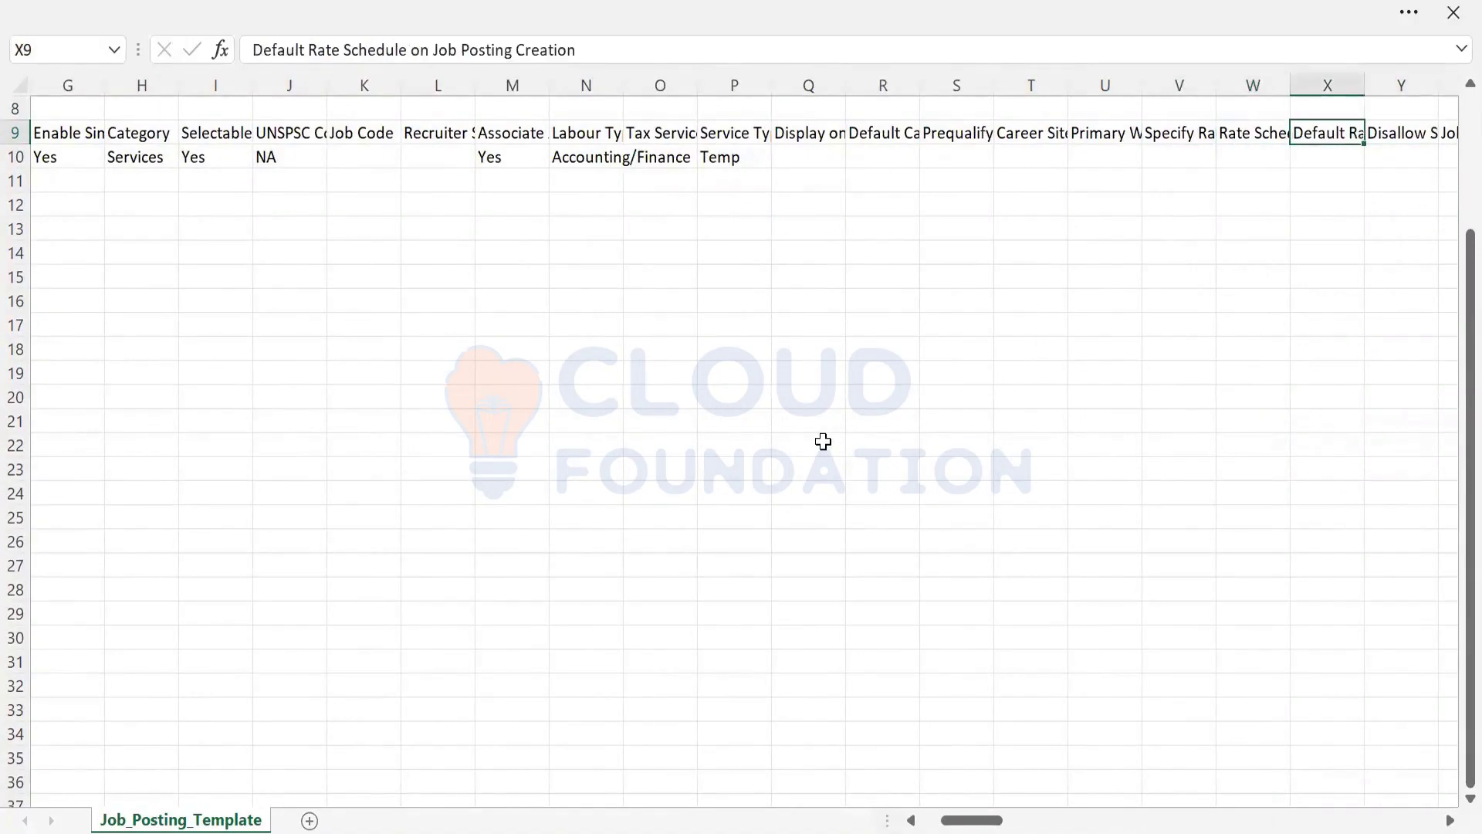
Check the row 9 Time Sheet headers, from the Time Sheet Frequency area through Issue warning if Hours per Day are exceeded on Time Sheet
key("Right")
key("Right")
key("Right")
key("Right")
key("Right")
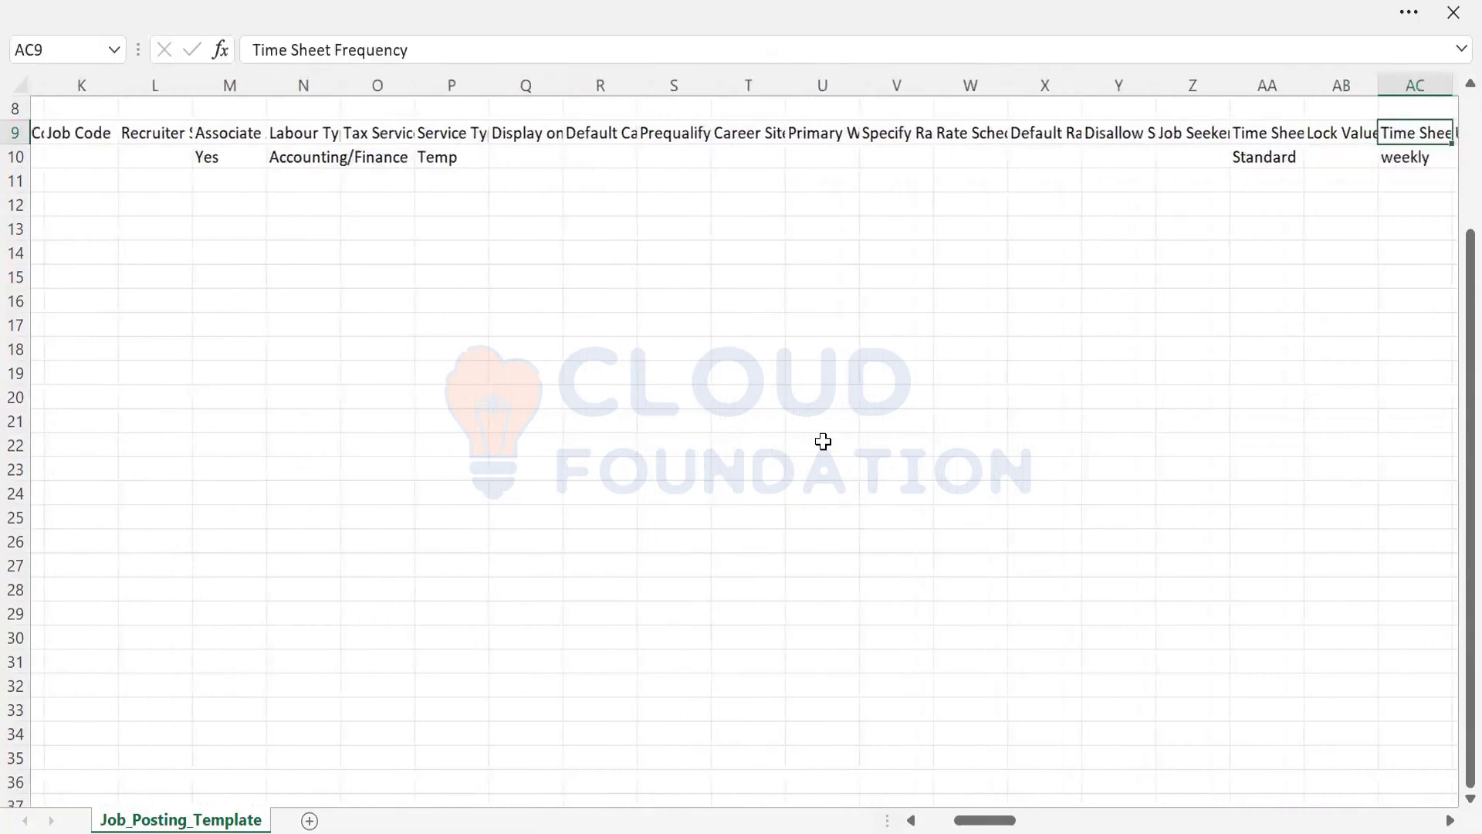
key("Right")
key("Right")
key("Right")
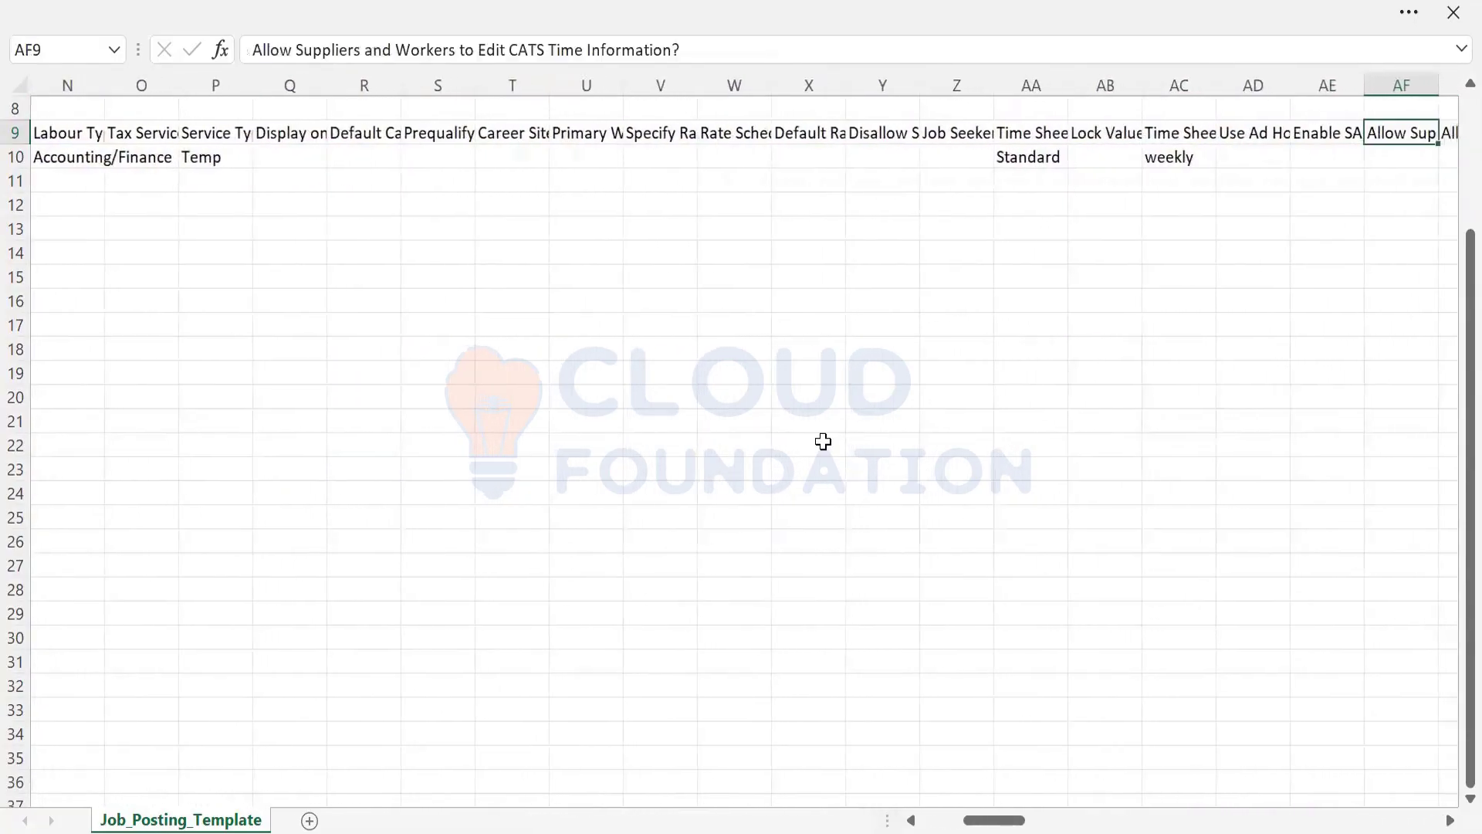
key("Right")
key("Right")
key("Right")
key("Right")
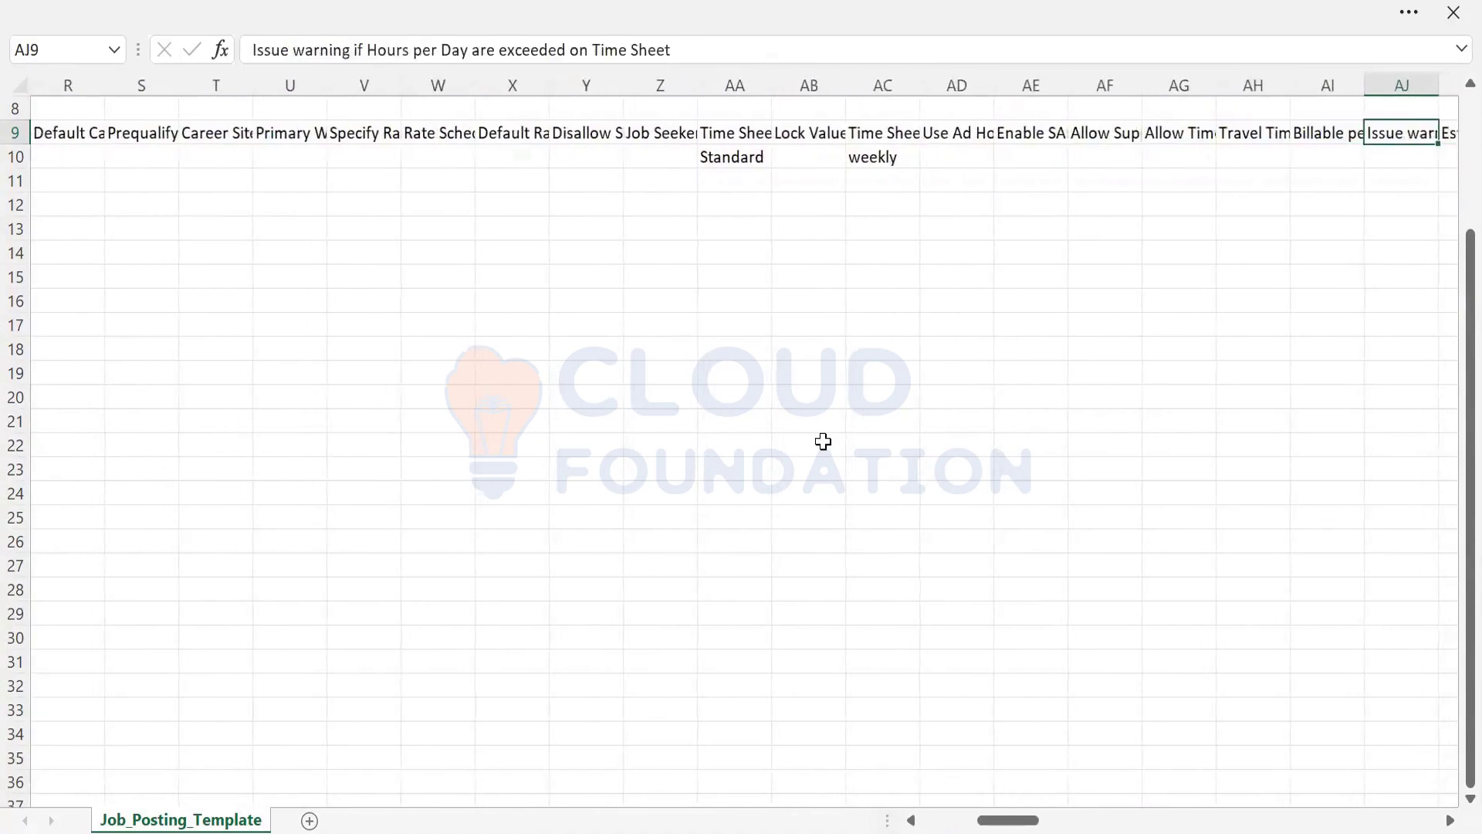
Check the row 9 headers from the Estimated columns and Distribution Rule through Creator can increase Bill Rate/Salary on Job Posting
key("Right")
key("Right")
key("Right")
key("Right")
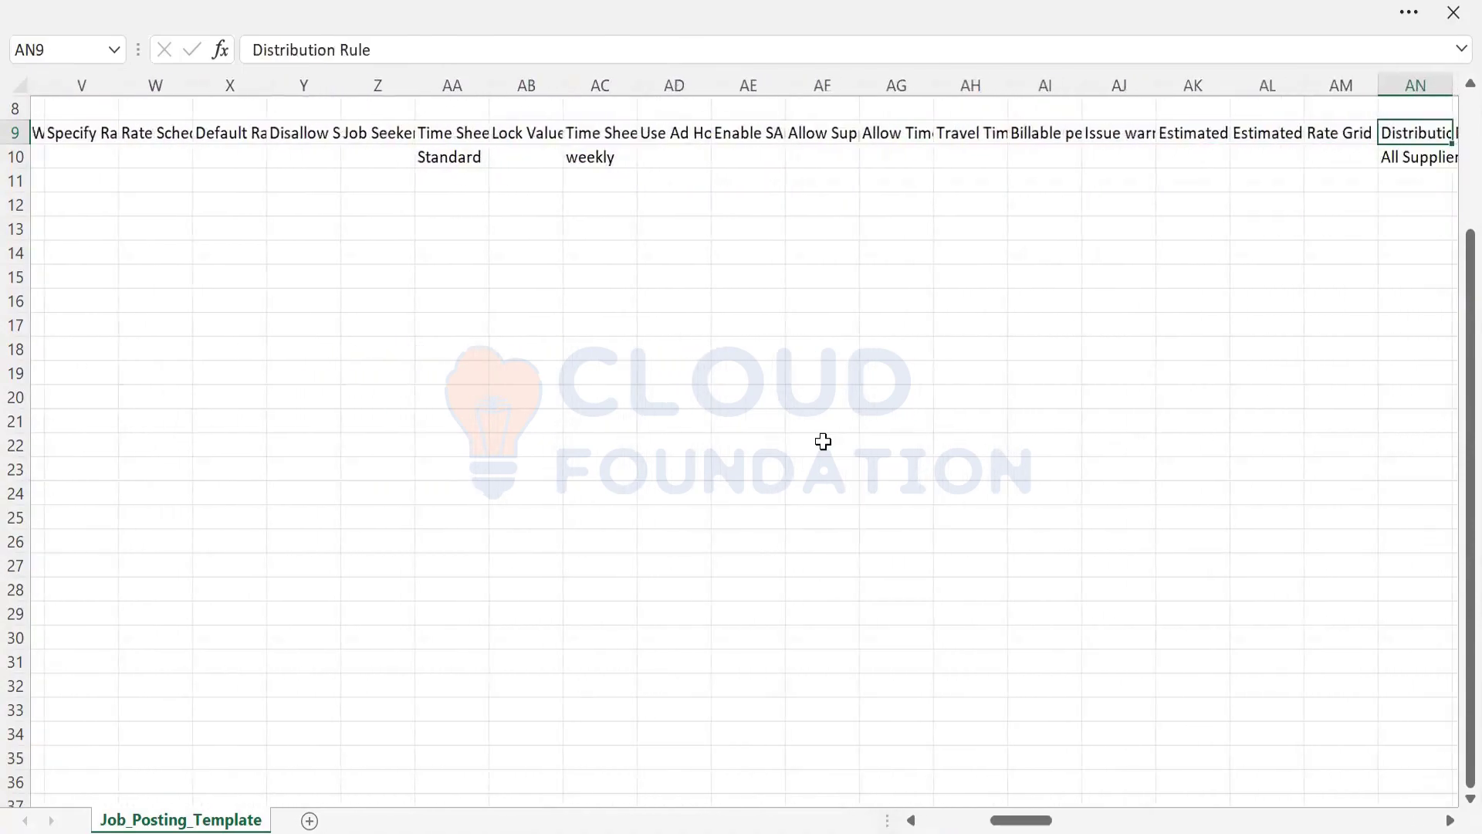
key("Right")
key("Right")
key("Right")
key("Right")
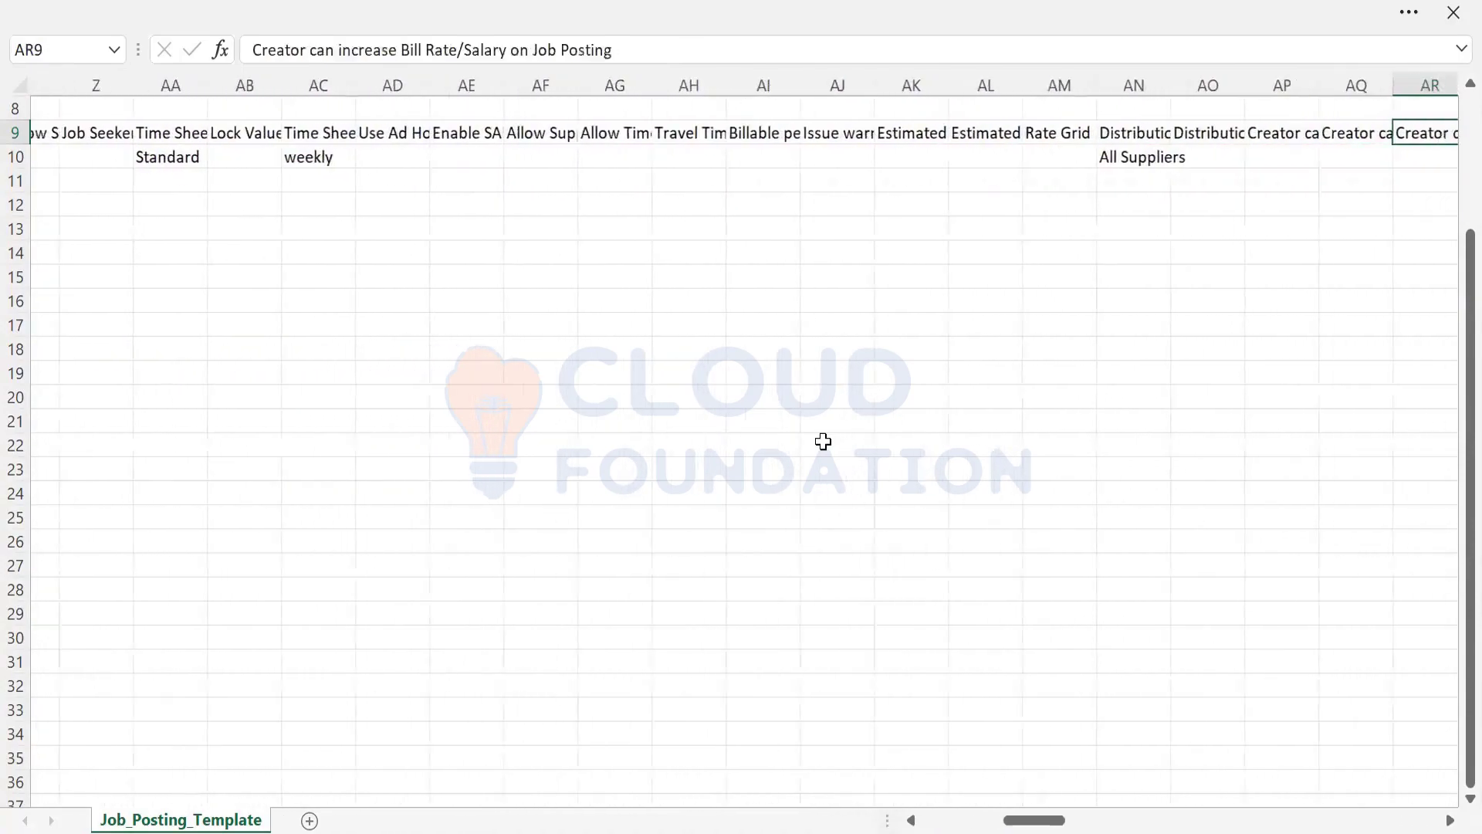
Check the row 9 headers from Creator can change Coordinator through Hours/Days for Estimated and Committed Spend
key("Right")
key("Right")
key("Right")
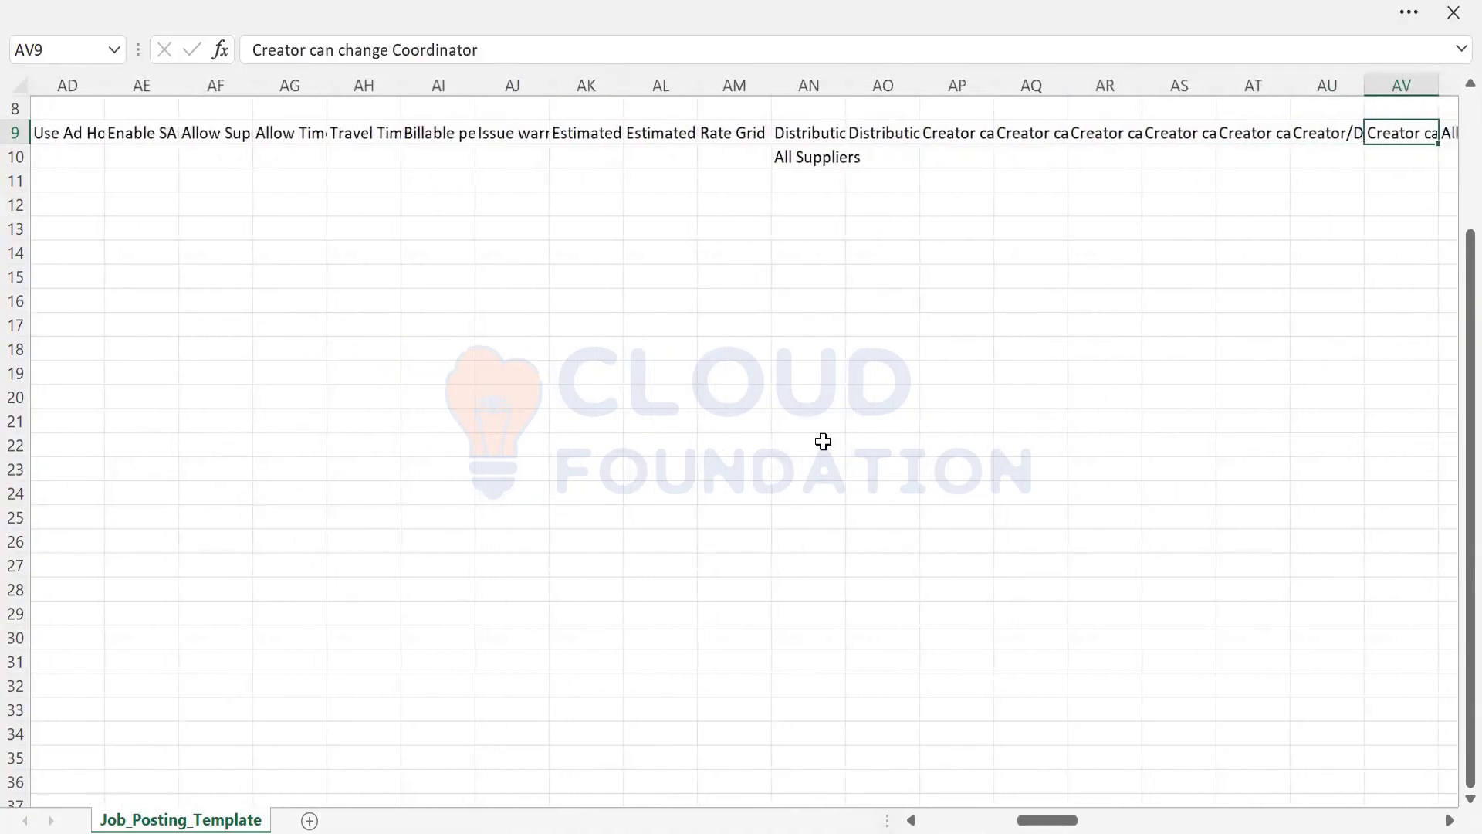
key("Right")
key("Right")
key("Right")
key("Right")
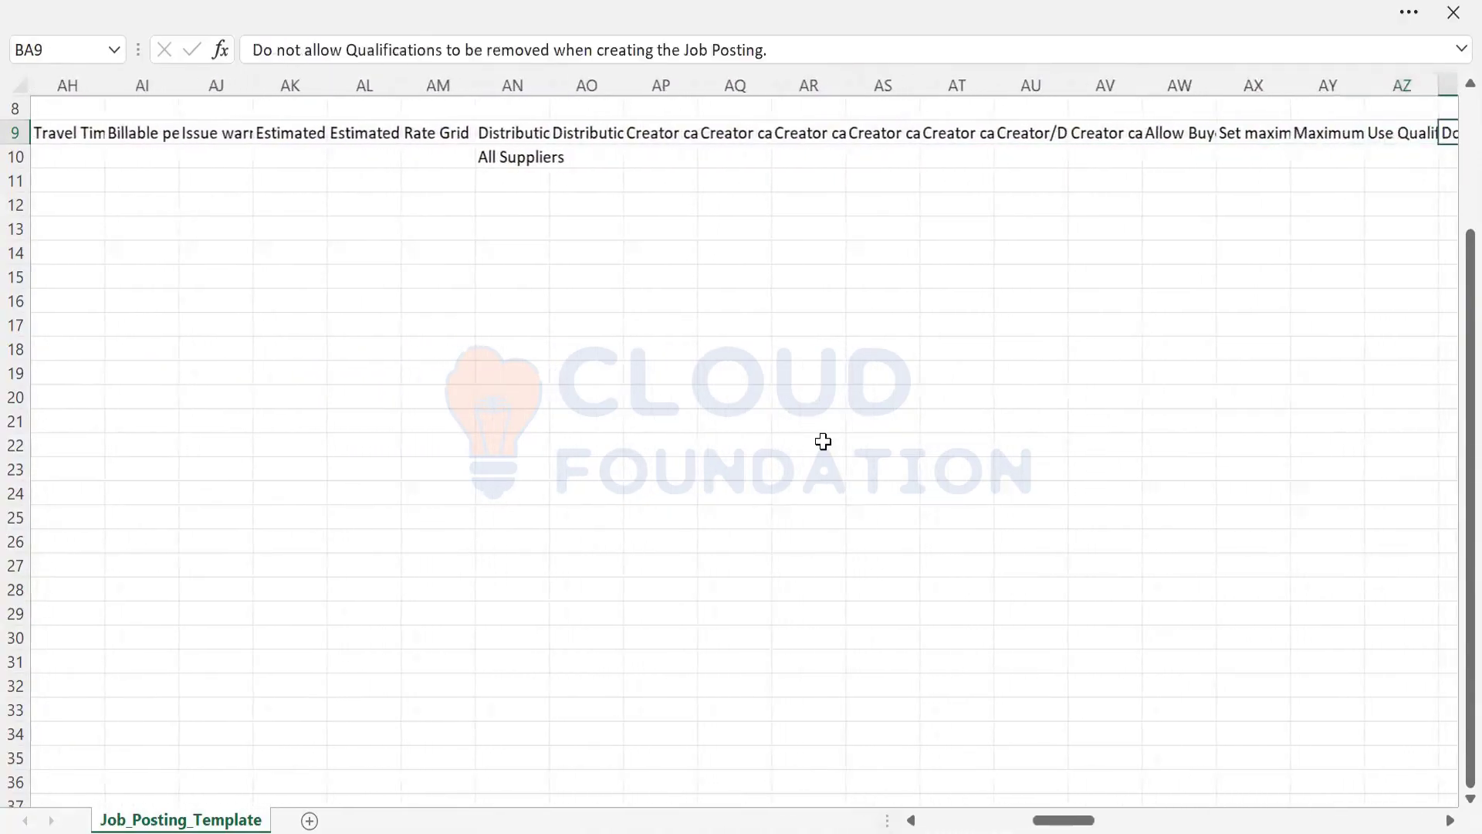
key("Right")
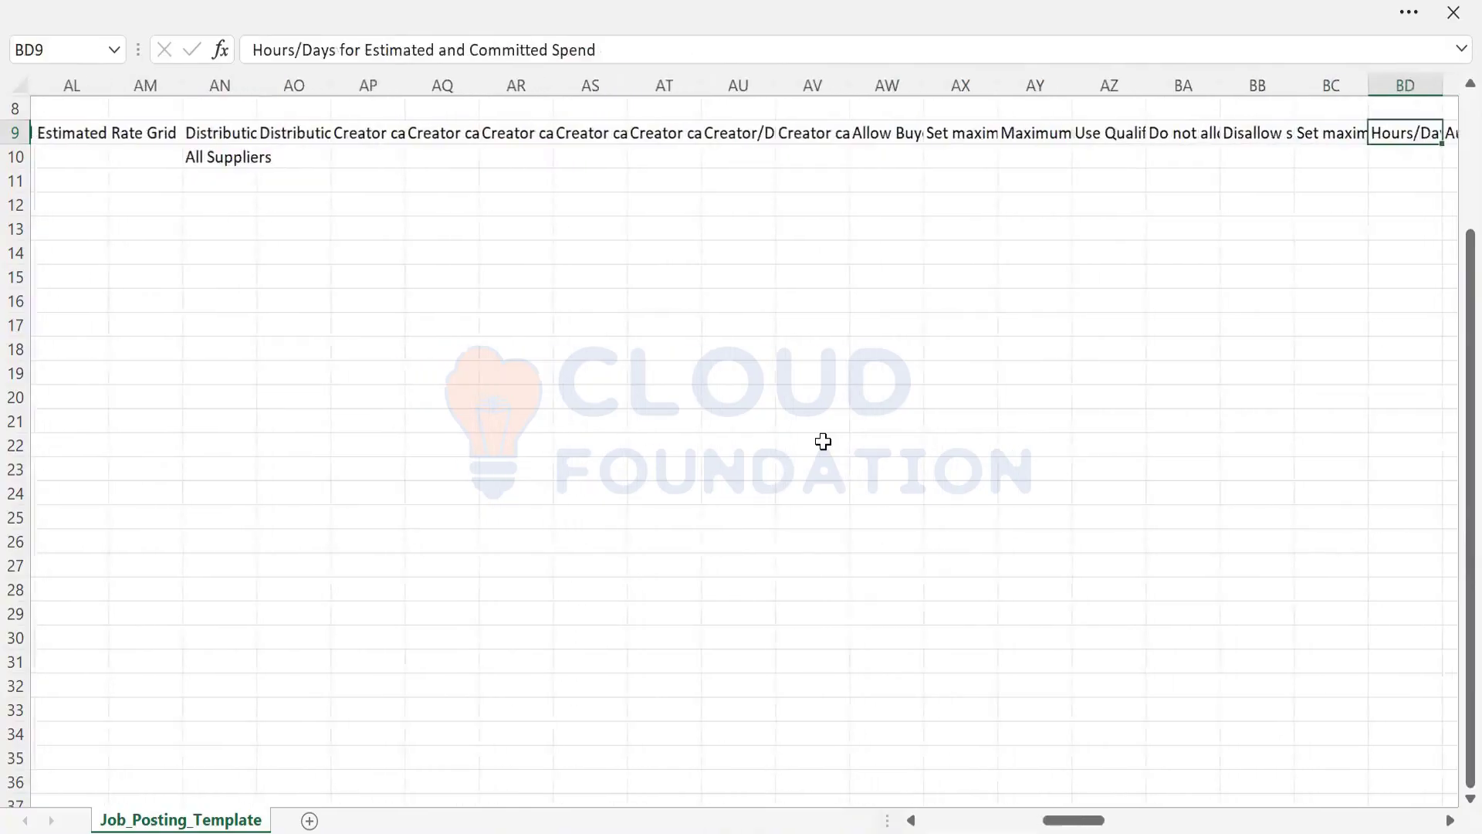
Check the row 9 headers from Auto-halt through Work Order Revision Approvals, including Use Rate Change Matrix
key("Right")
key("Right")
key("Right")
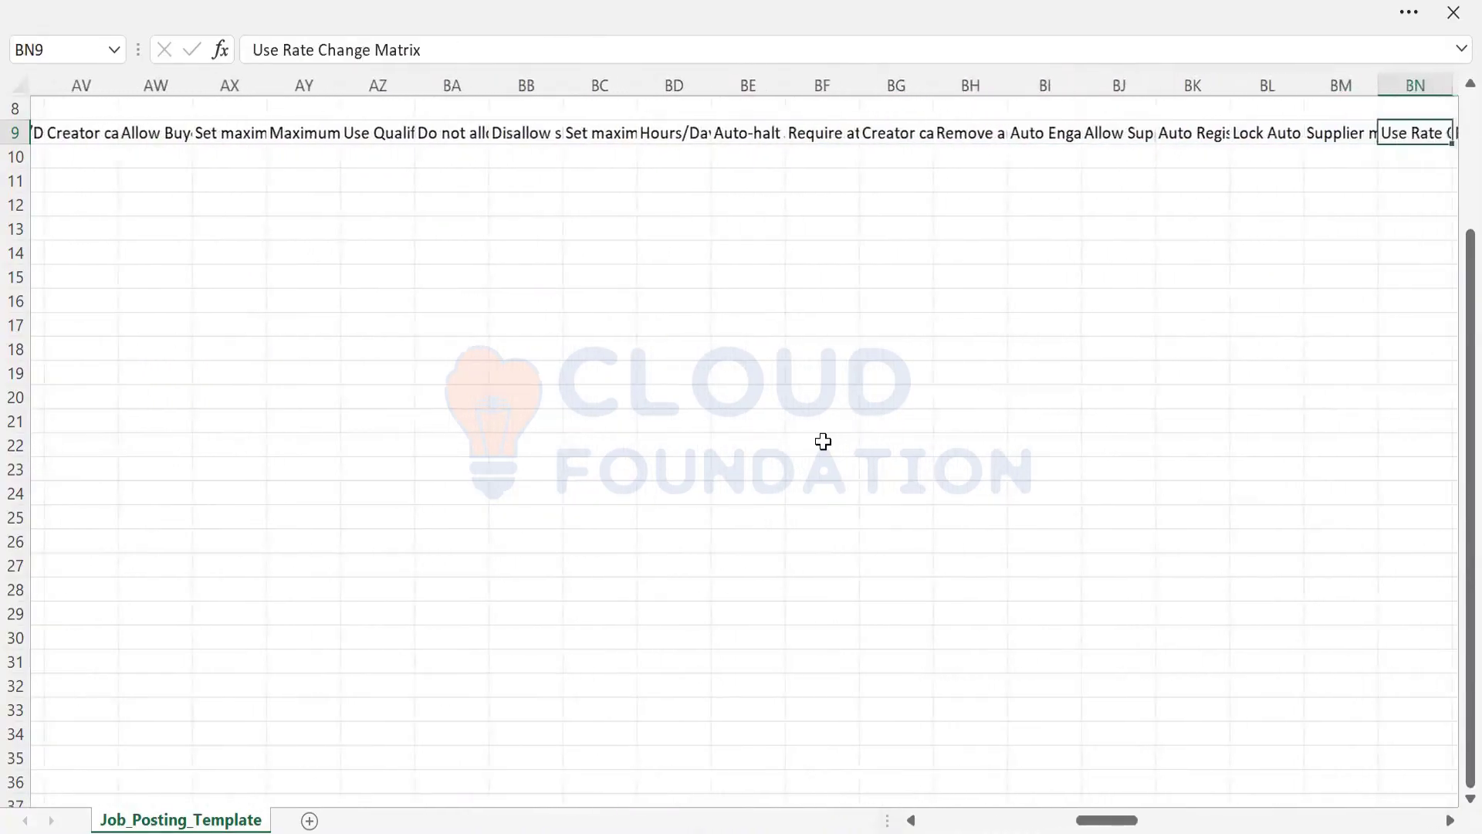
key("Right")
key("Right")
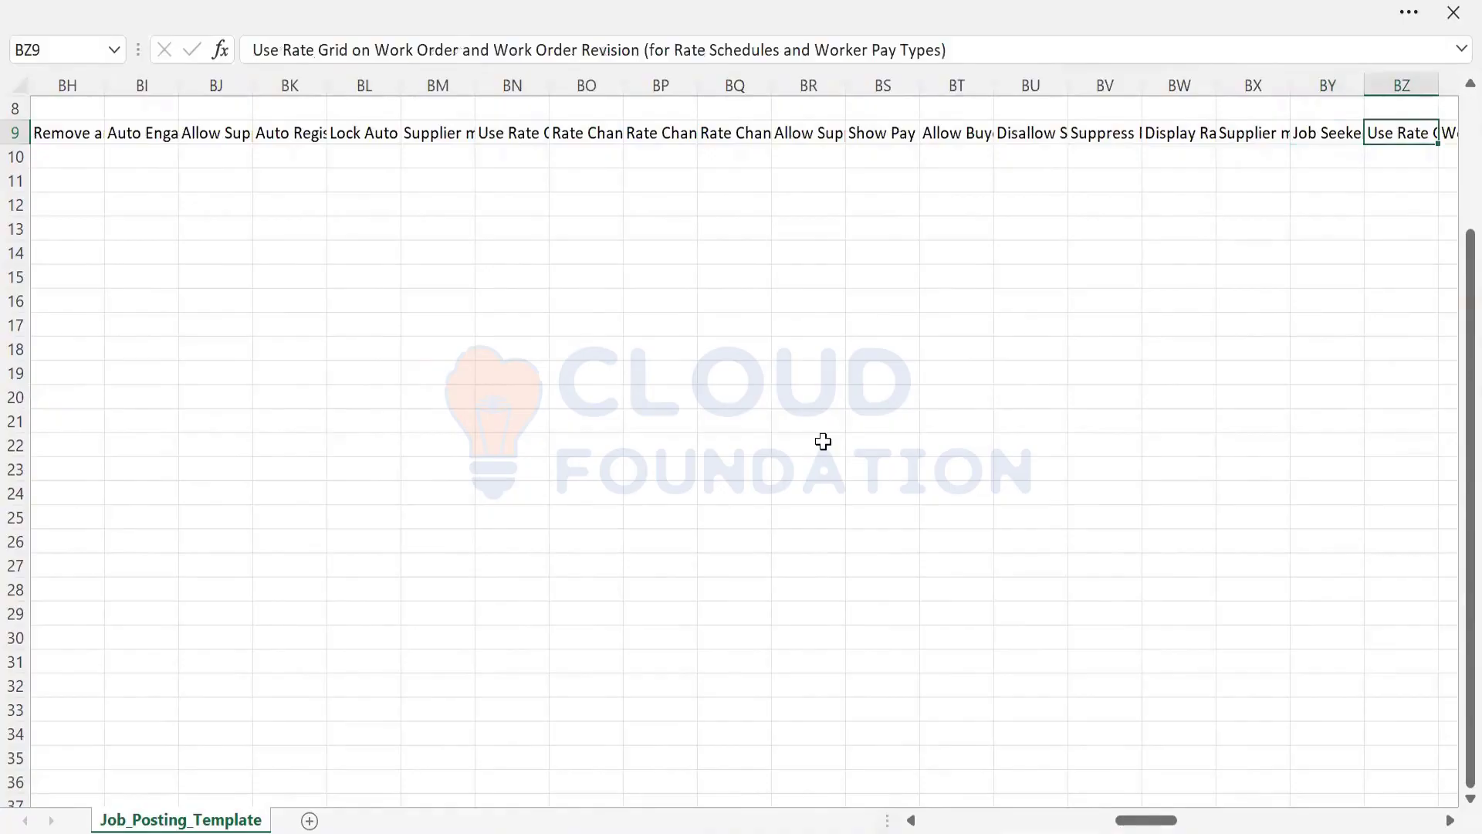
key("Right")
key("Right")
key("Right")
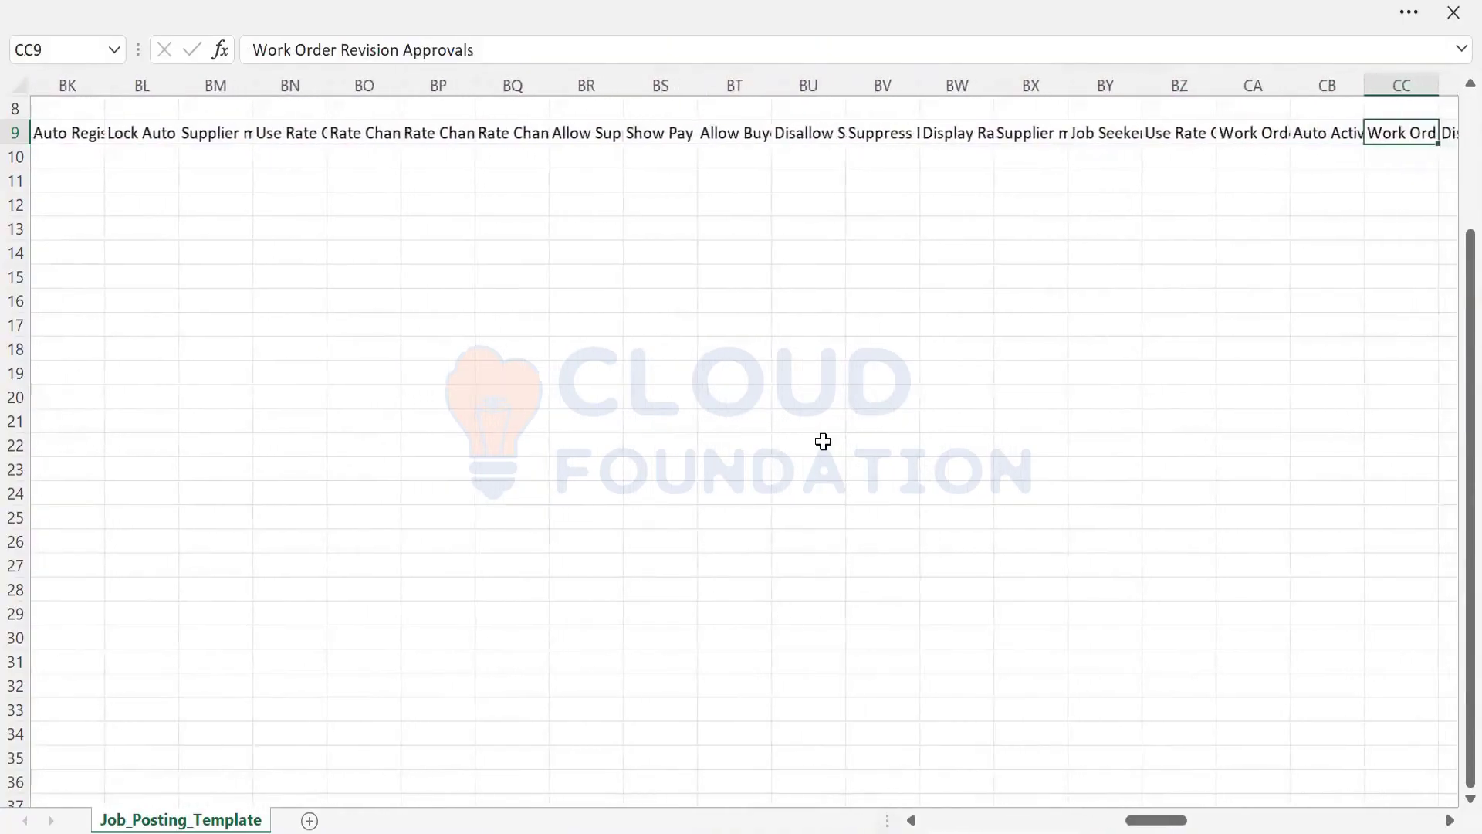
Check the row 9 headers from Lock CATS Time Sheet flag? through Give Workers access to all Expense Codes for the Cost Objects
key("Right")
key("Right")
key("Right")
key("Right")
key("Right")
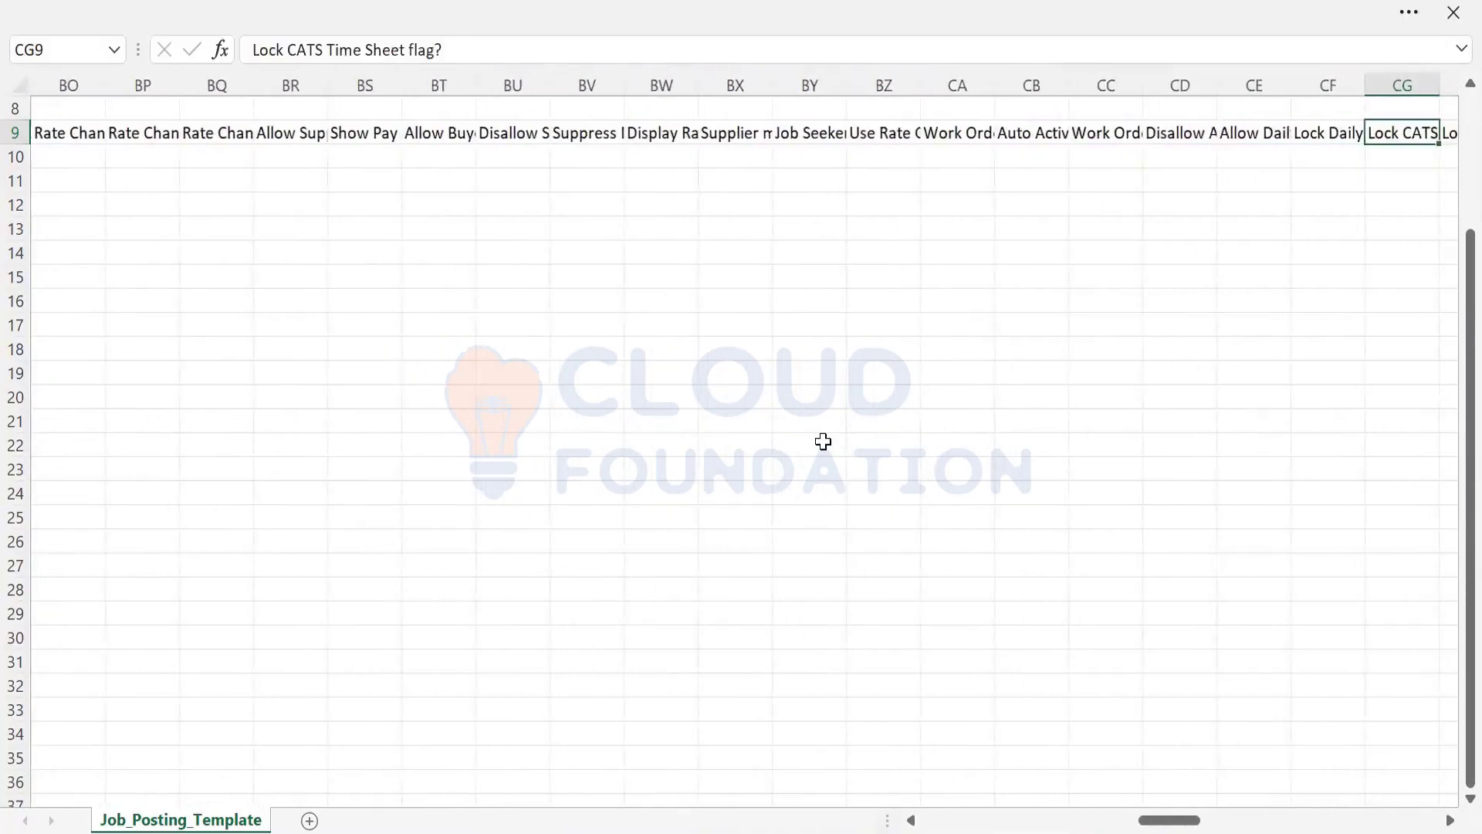
key("Right")
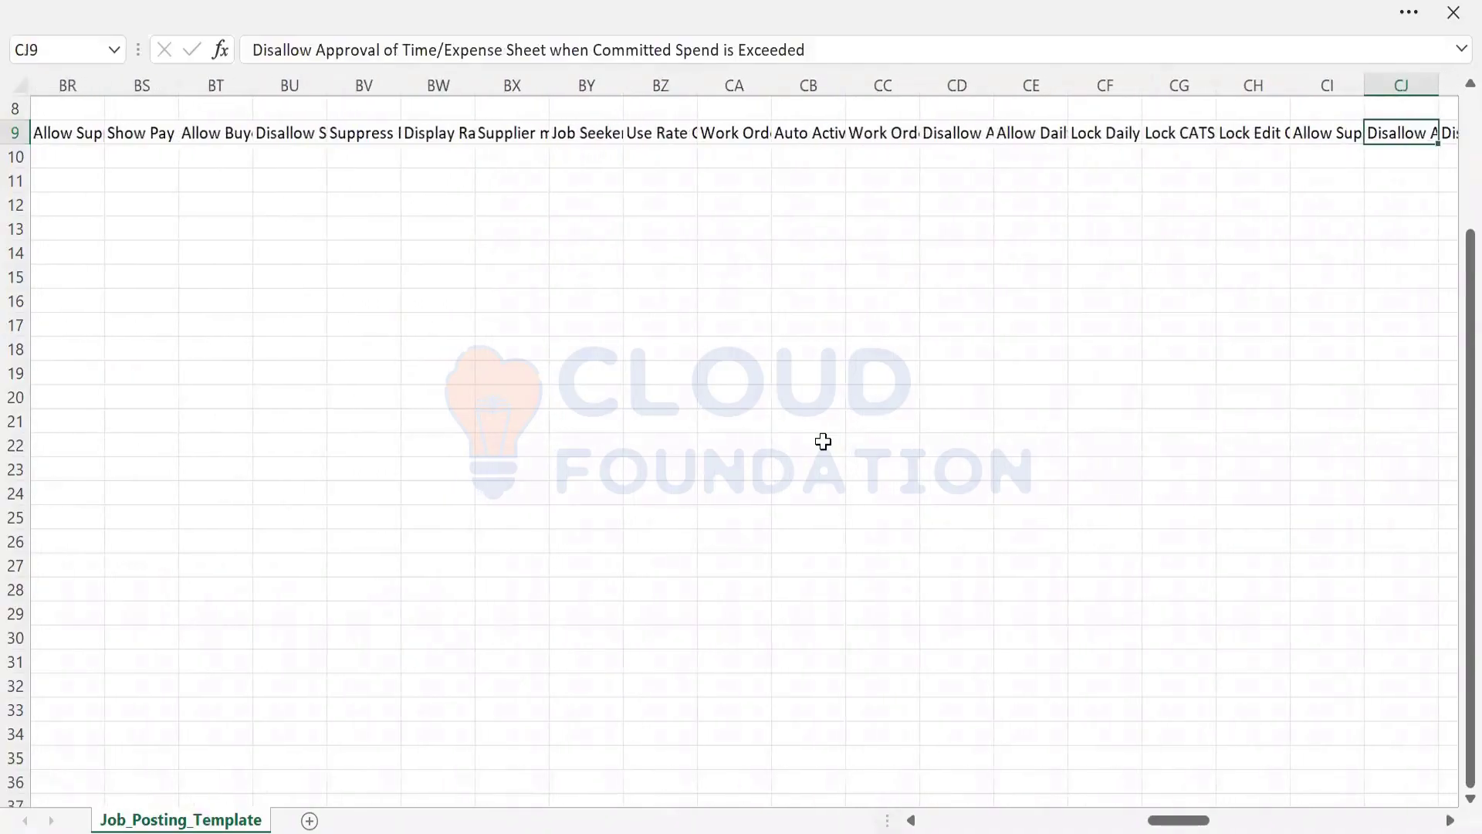
key("Right")
key("Right")
key("Right")
key("Right")
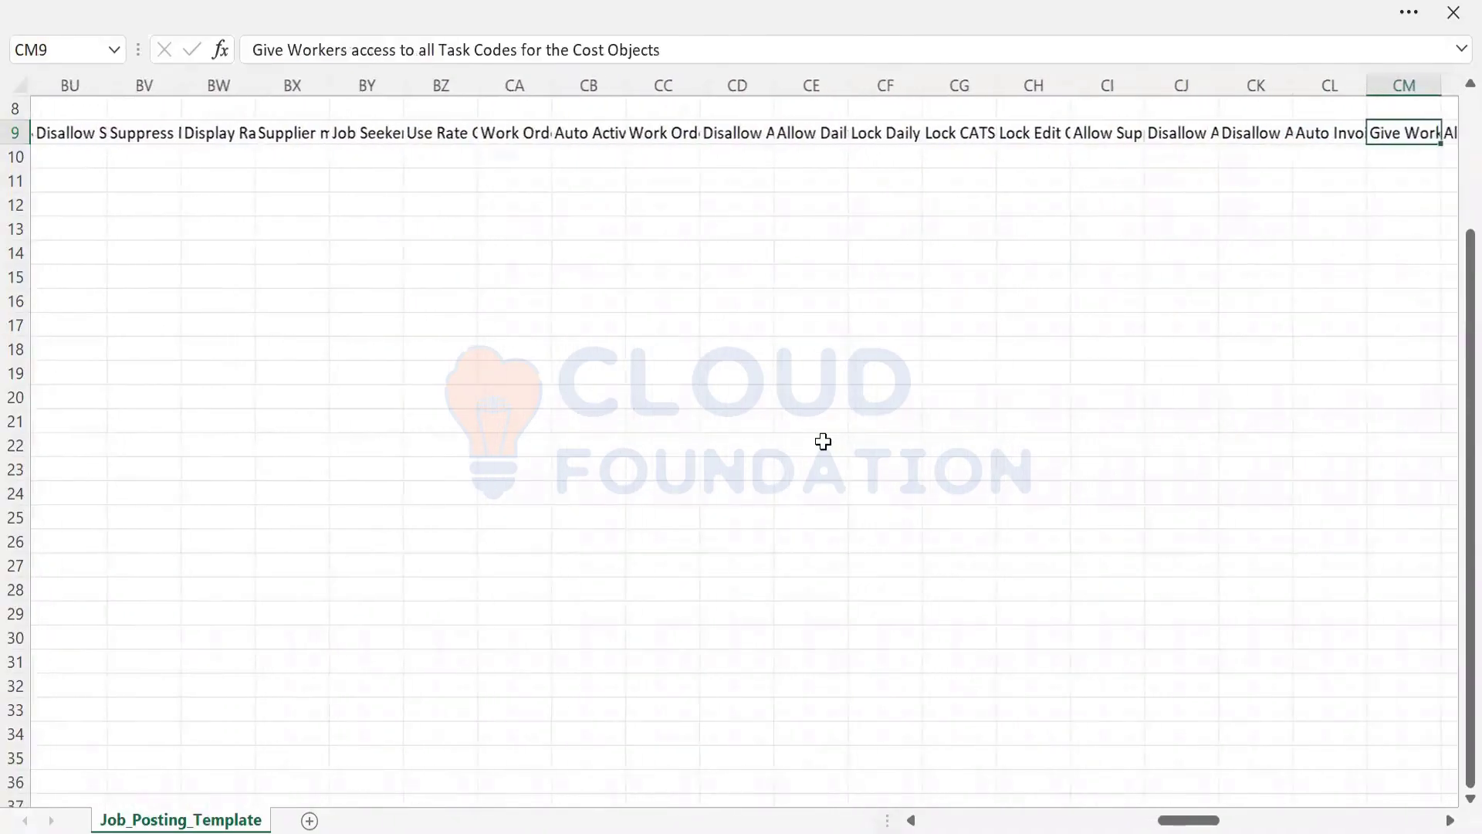
key("Right")
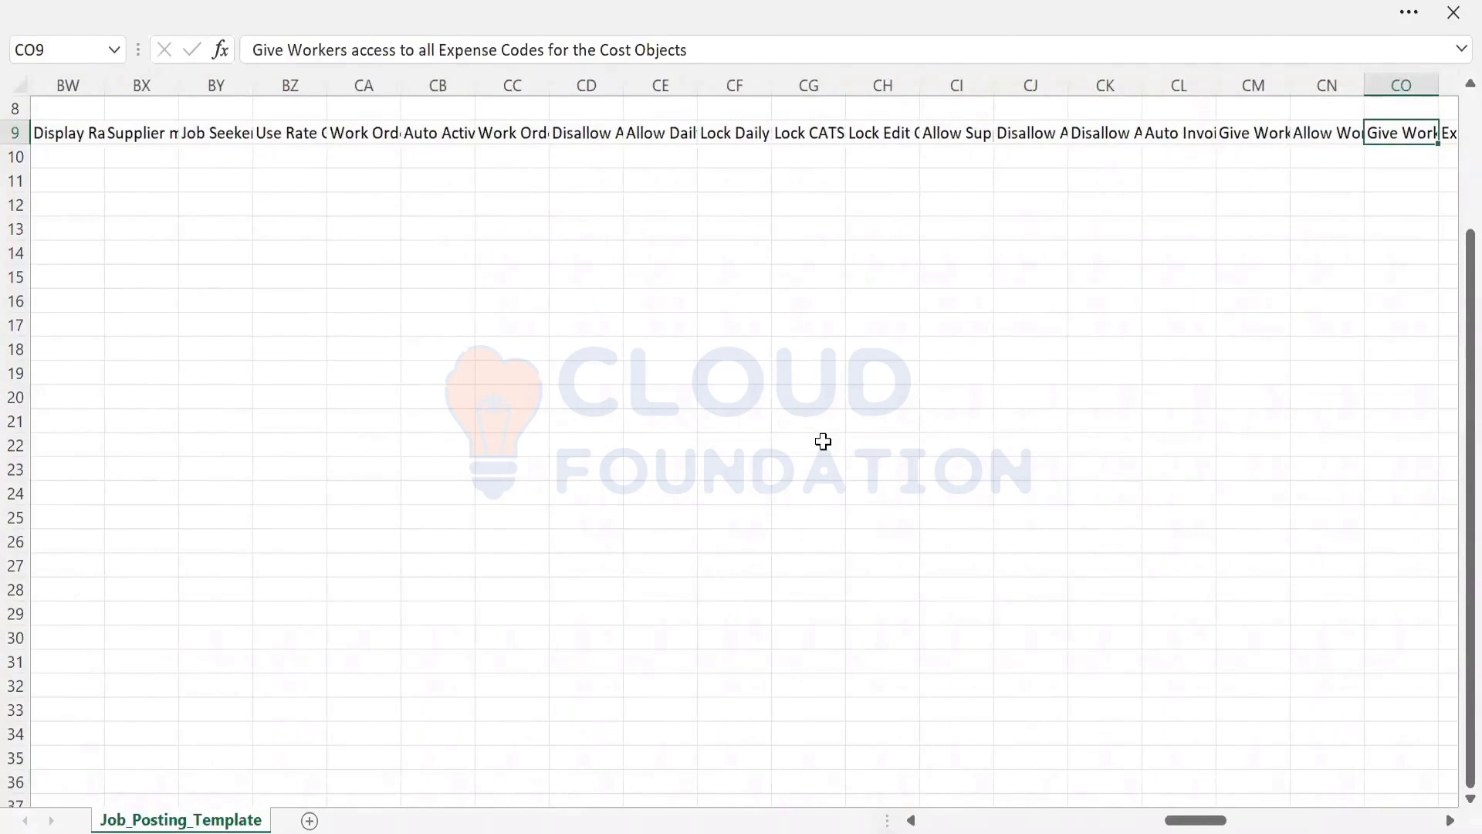
Check the row 9 headers from Supplier can submit an Absence through the first [wt] worker type column, including Wizard
key("Right")
key("Right")
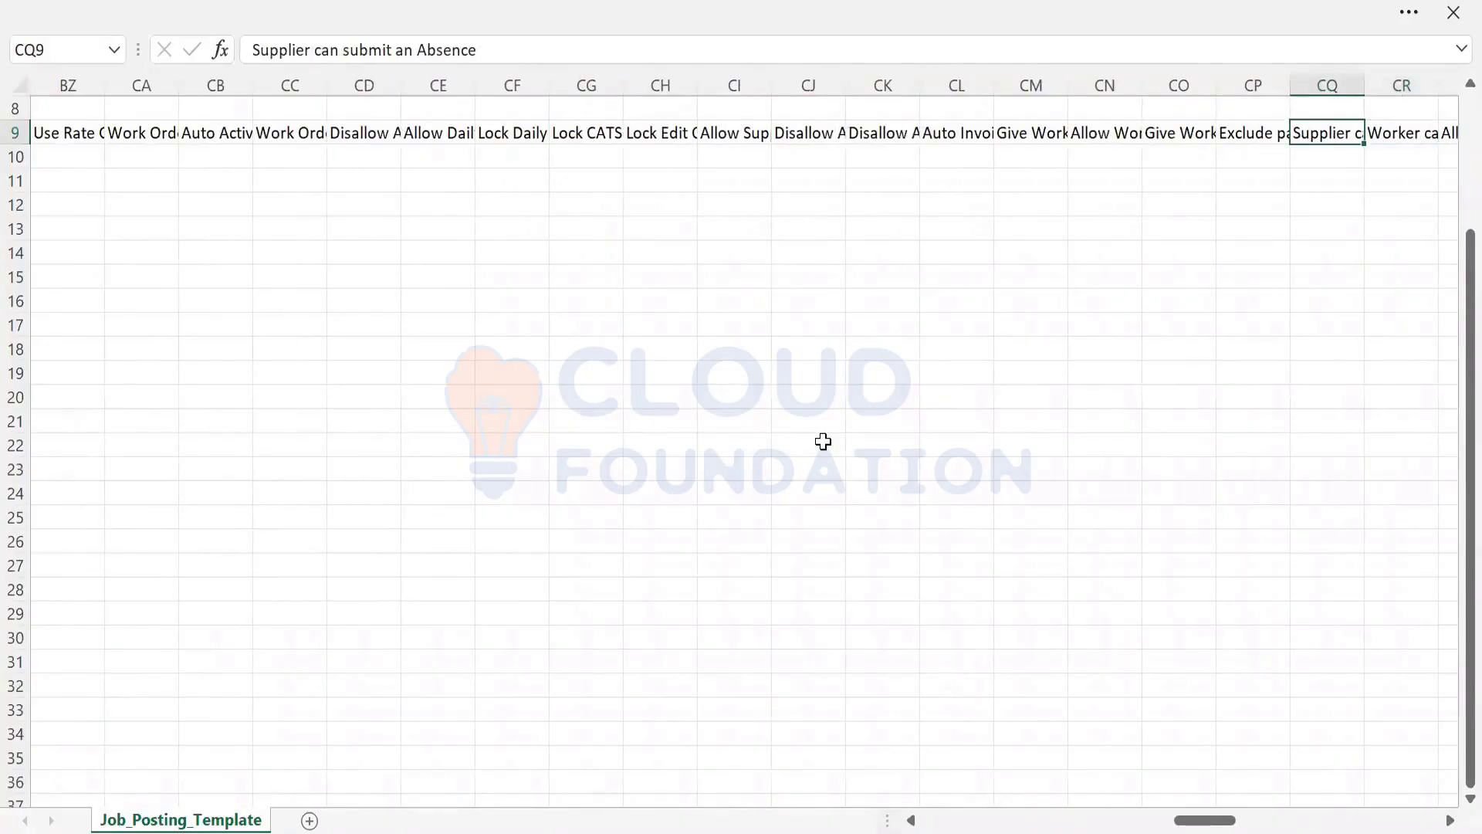
key("Right")
key("Right")
key("Right")
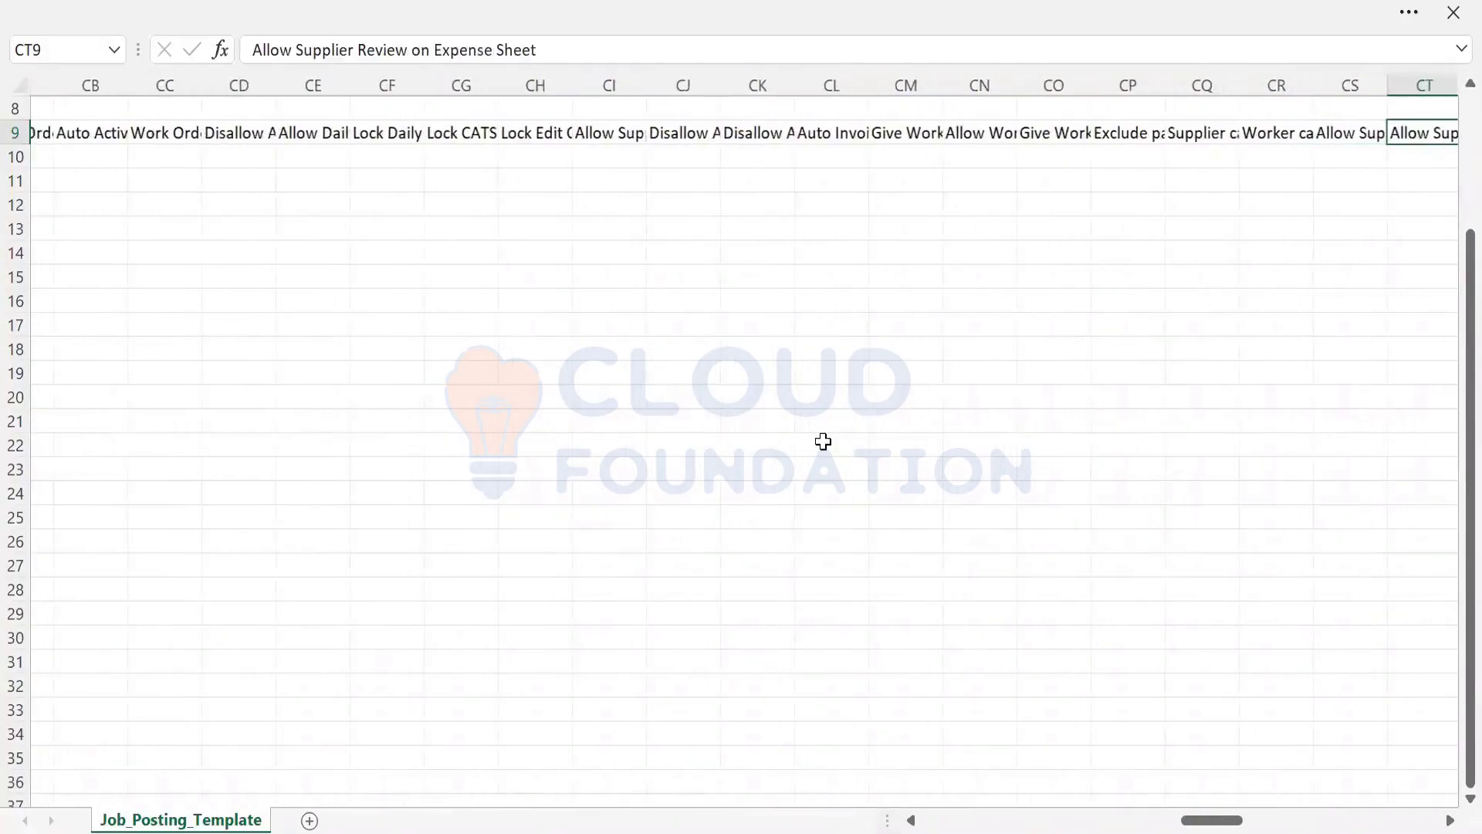
key("Right")
key("Right")
key("Right")
key("Right")
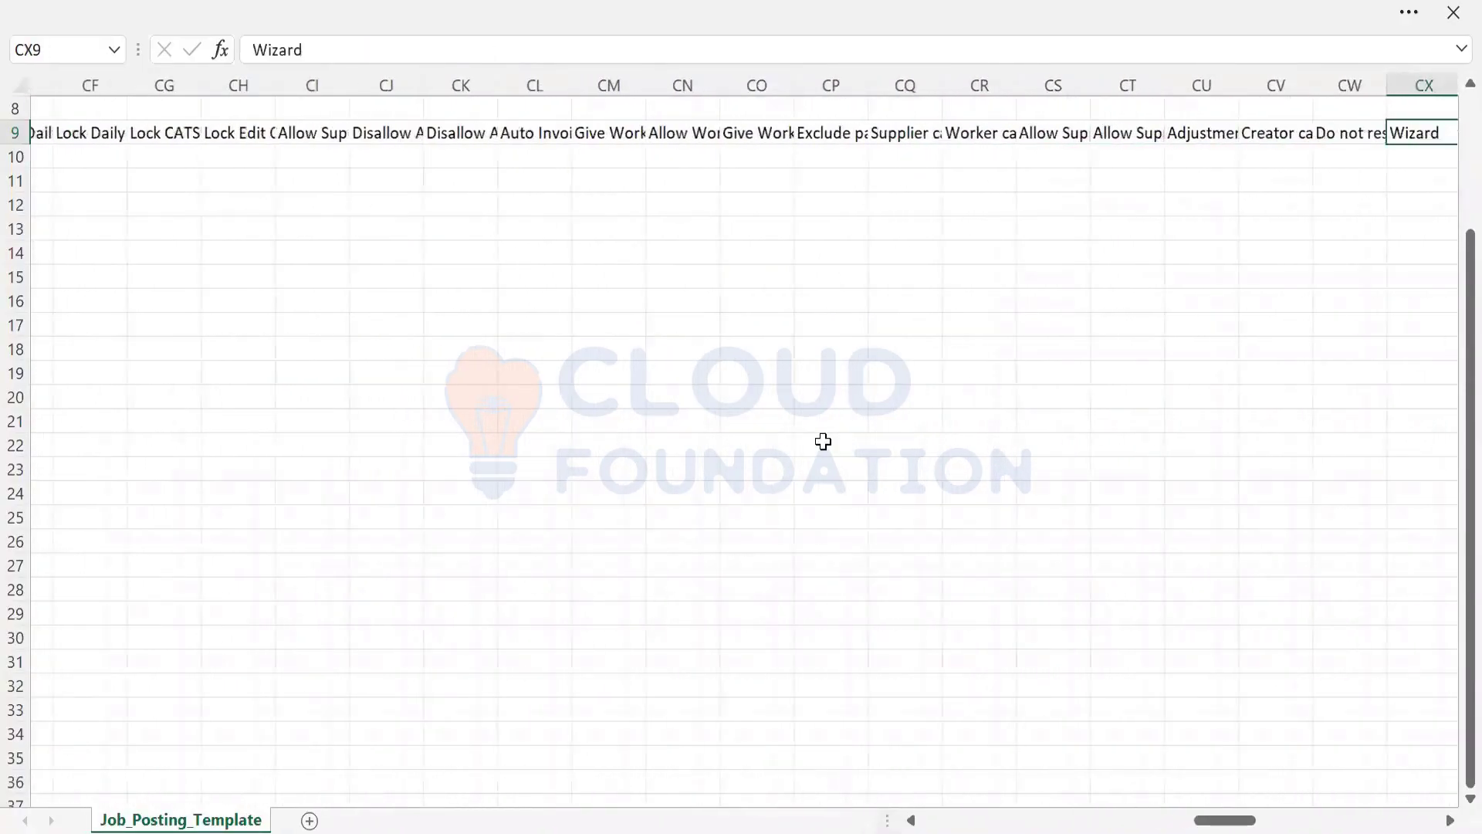
key("Right")
key("Right")
key("Right")
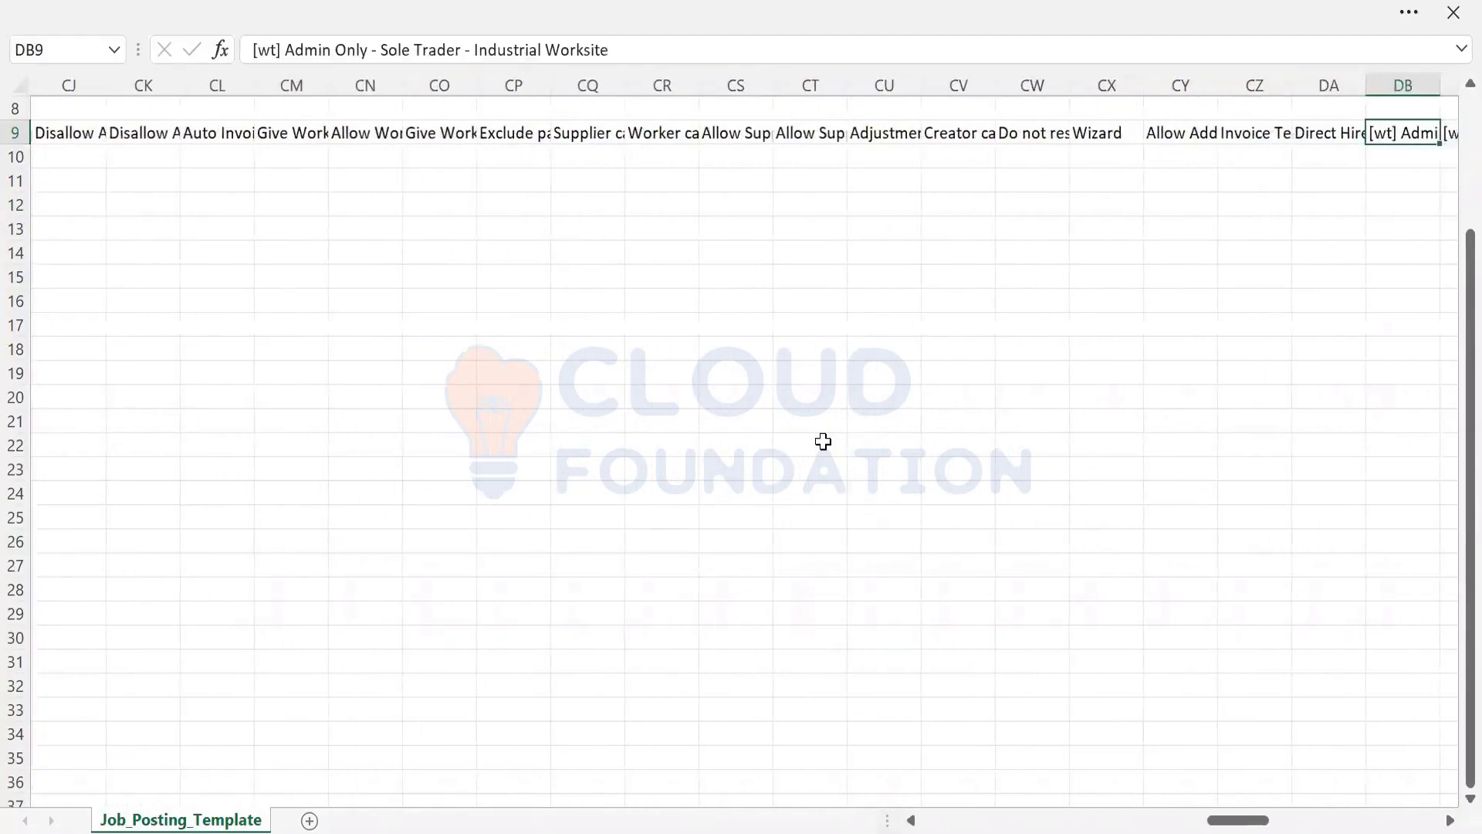
Check the remaining row 9 headers, from the [wt] worker type columns and Primary Worker Pay Type Rate Grid through Activity Type
key("Right")
key("Right")
key("Right")
key("Right")
key("Right")
key("Right")
key("Right")
key("Right")
key("Right")
key("Right")
key("Right")
key("Right")
key("Right")
key("Right")
key("Right")
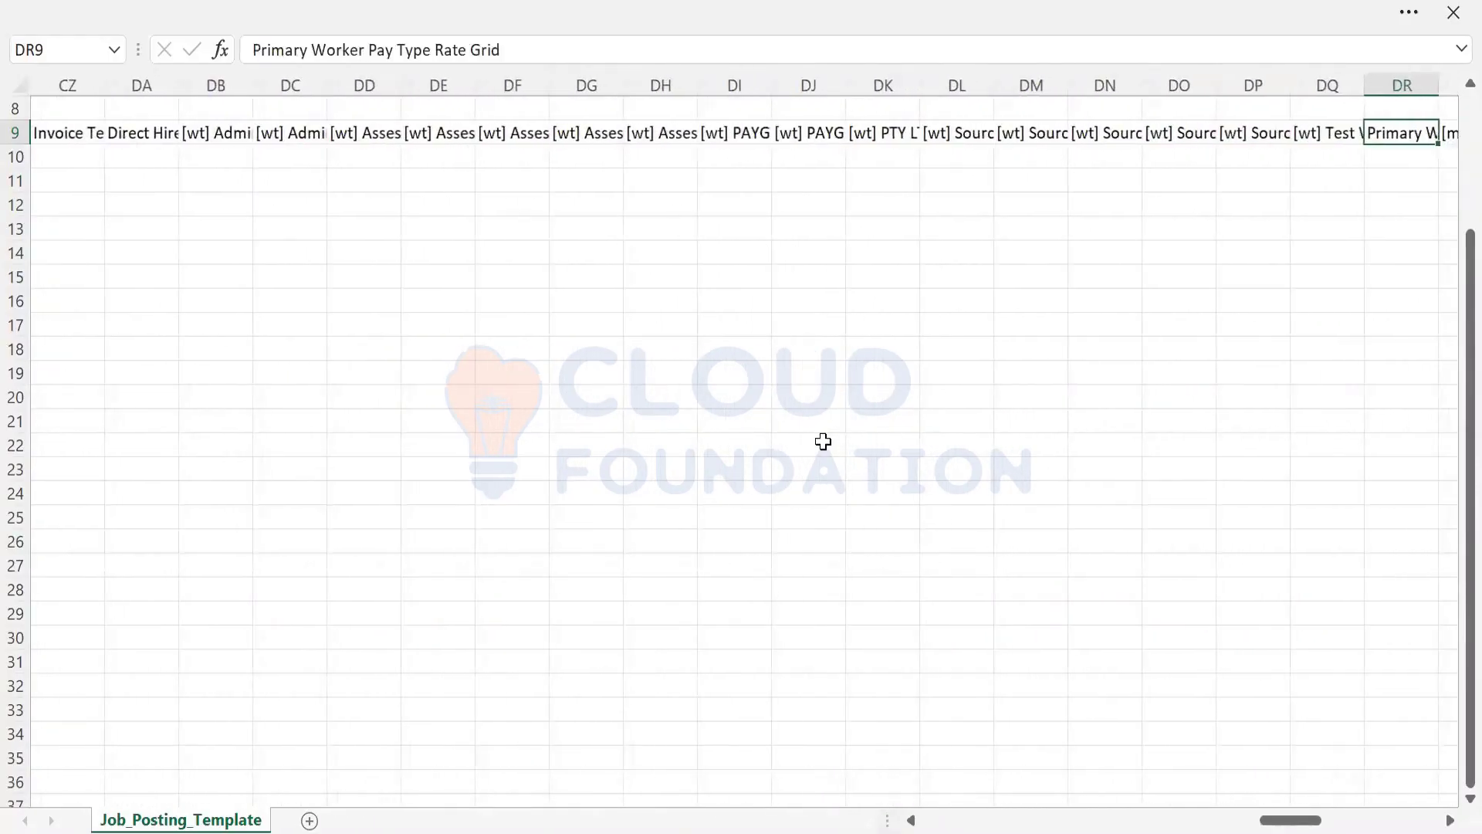
key("Right")
key("Right")
key("Right")
key("Right")
key("Right")
key("Right")
key("Right")
key("Right")
key("Right")
key("Right")
key("Right")
key("Right")
key("Right")
key("Right")
key("Right")
key("Right")
key("Right")
key("Right")
key("Right")
key("Right")
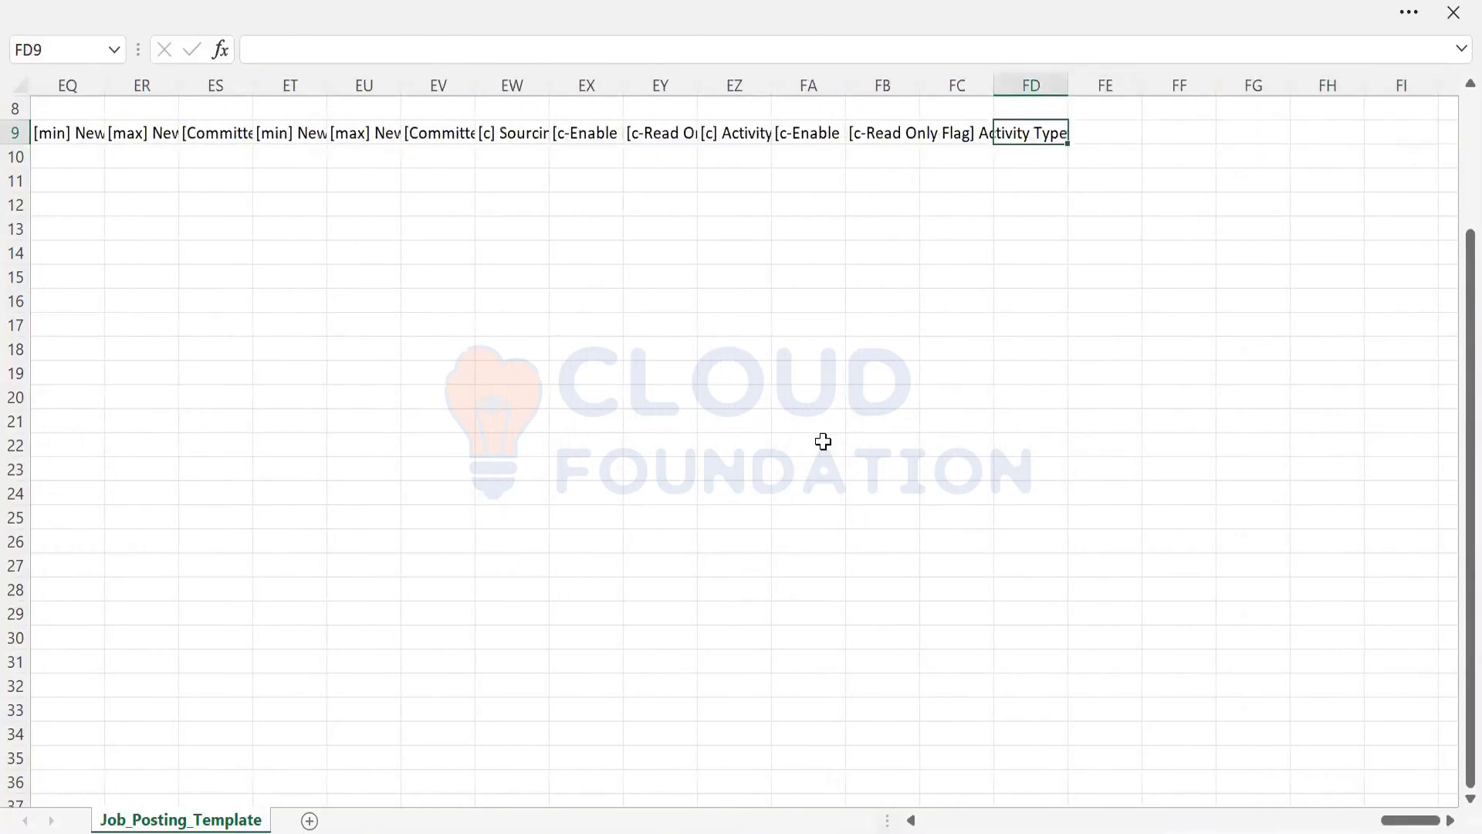
Go back along the row 9 headers to Modification Type
key("Left")
key("Left")
key("Left")
key("Left")
key("Left")
key("Left")
key("Left")
key("Left")
key("Left")
key("Left")
key("Left")
key("Left")
key("Left")
key("Left")
key("Left")
key("Left")
key("Left")
key("Left")
key("Left")
key("Left")
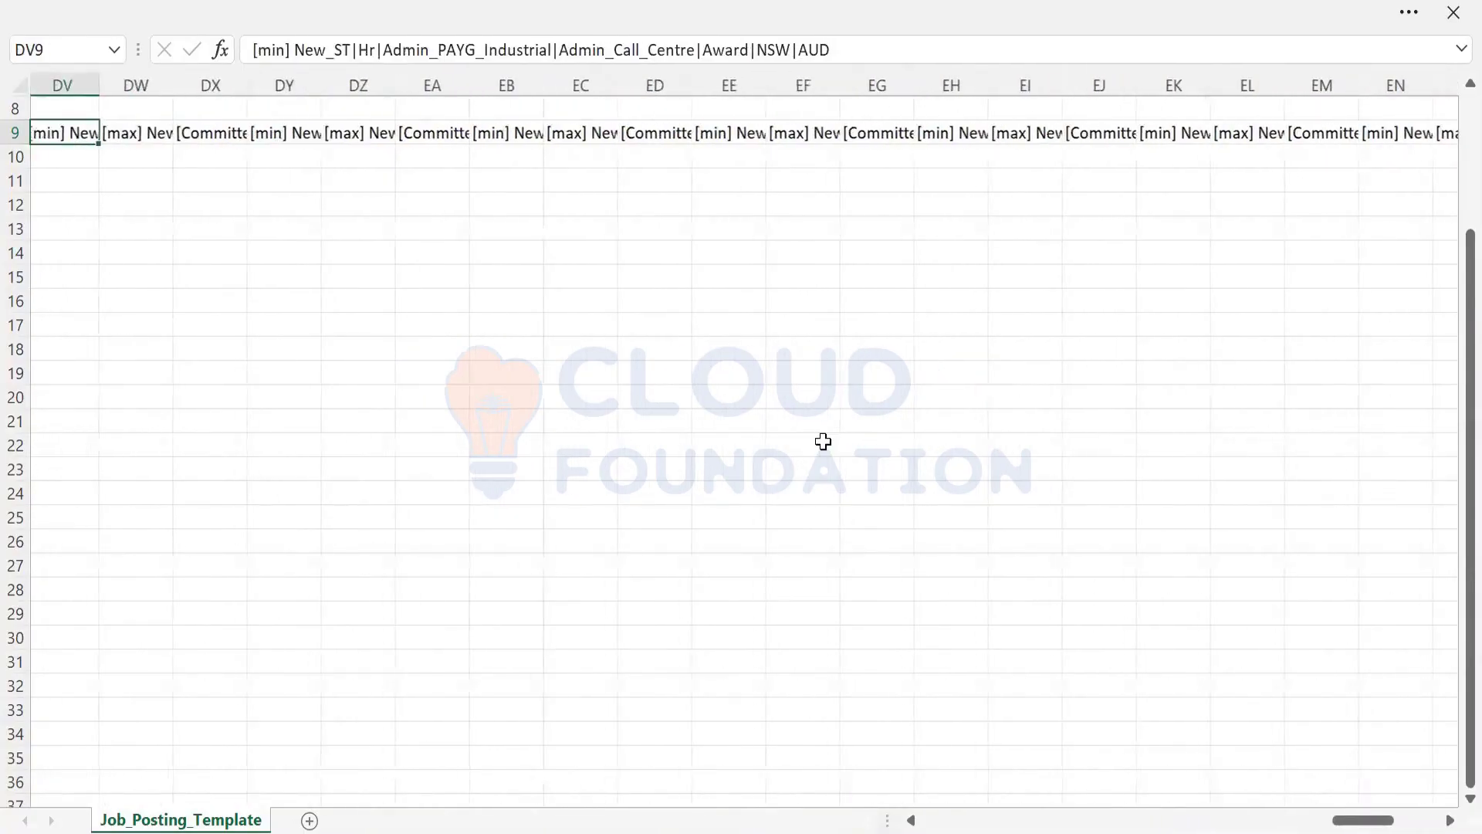
key("Left")
key("Left")
key("Left")
key("Left")
key("Left")
key("Left")
key("Left")
key("Left")
key("Left")
key("Left")
key("Left")
key("Left")
key("Left")
key("Left")
key("Left")
key("Left")
key("Left")
key("Left")
key("Left")
key("Left")
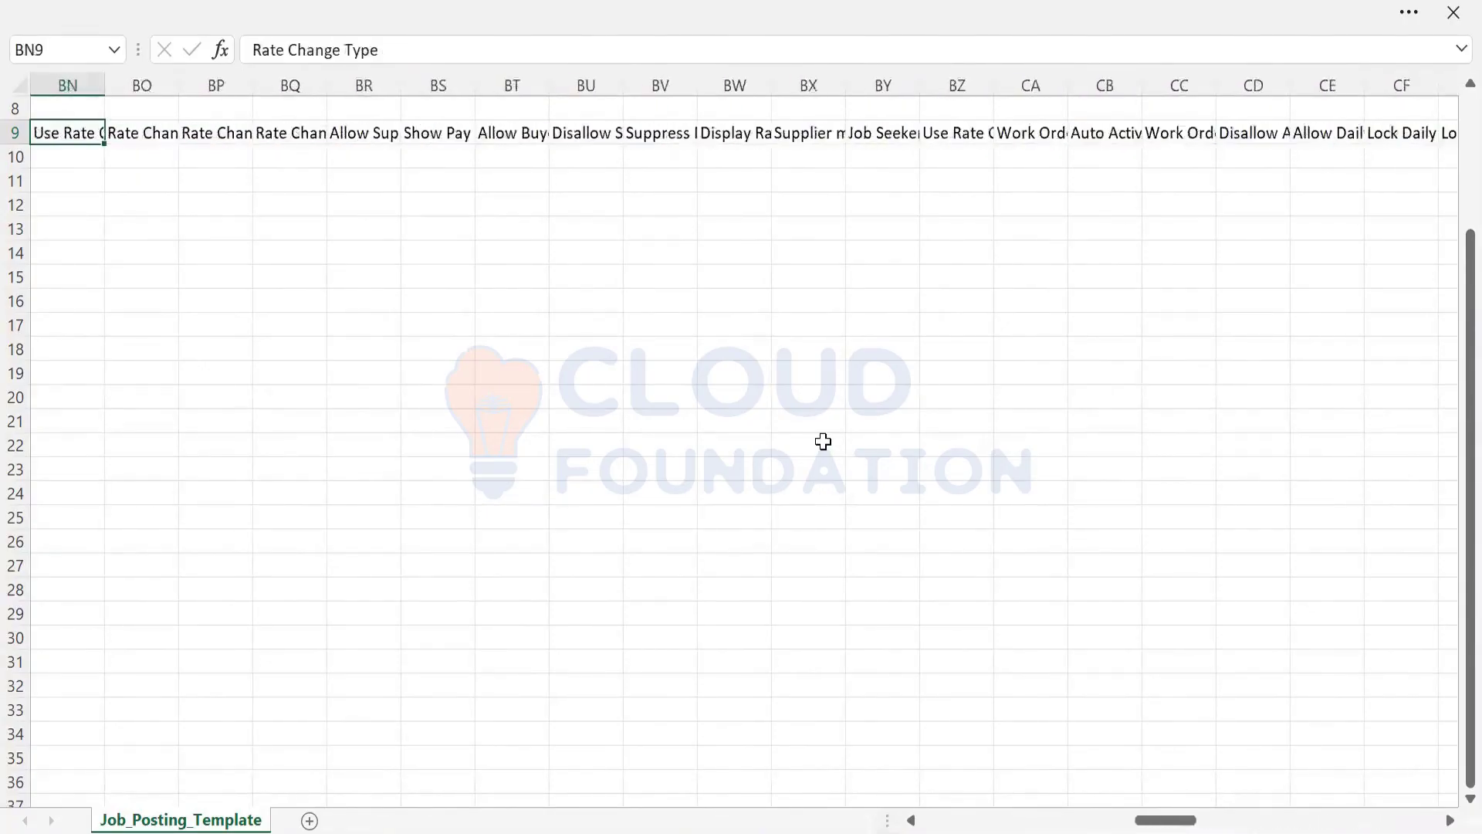
key("Left")
key("Left")
key("Left")
key("Left")
key("Left")
key("Left")
key("Left")
key("Left")
key("Left")
key("Left")
key("Left")
key("Left")
key("Left")
key("Left")
key("Left")
key("Left")
key("Left")
key("Left")
key("Left")
key("Left")
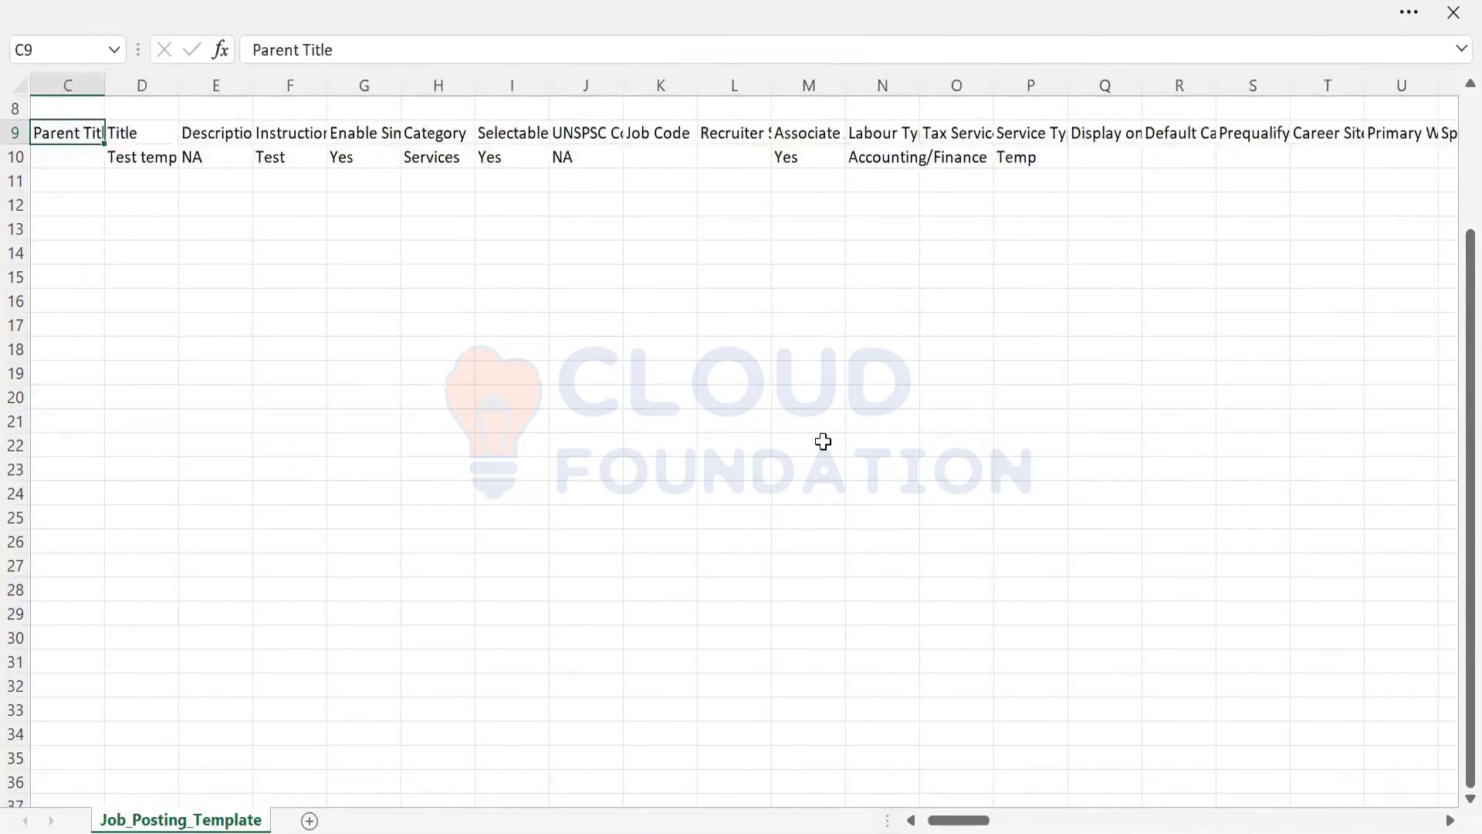
Switch to Fieldglass in the browser and open the Integration Audit Trail from Admin Configuration
key("alt+Tab")
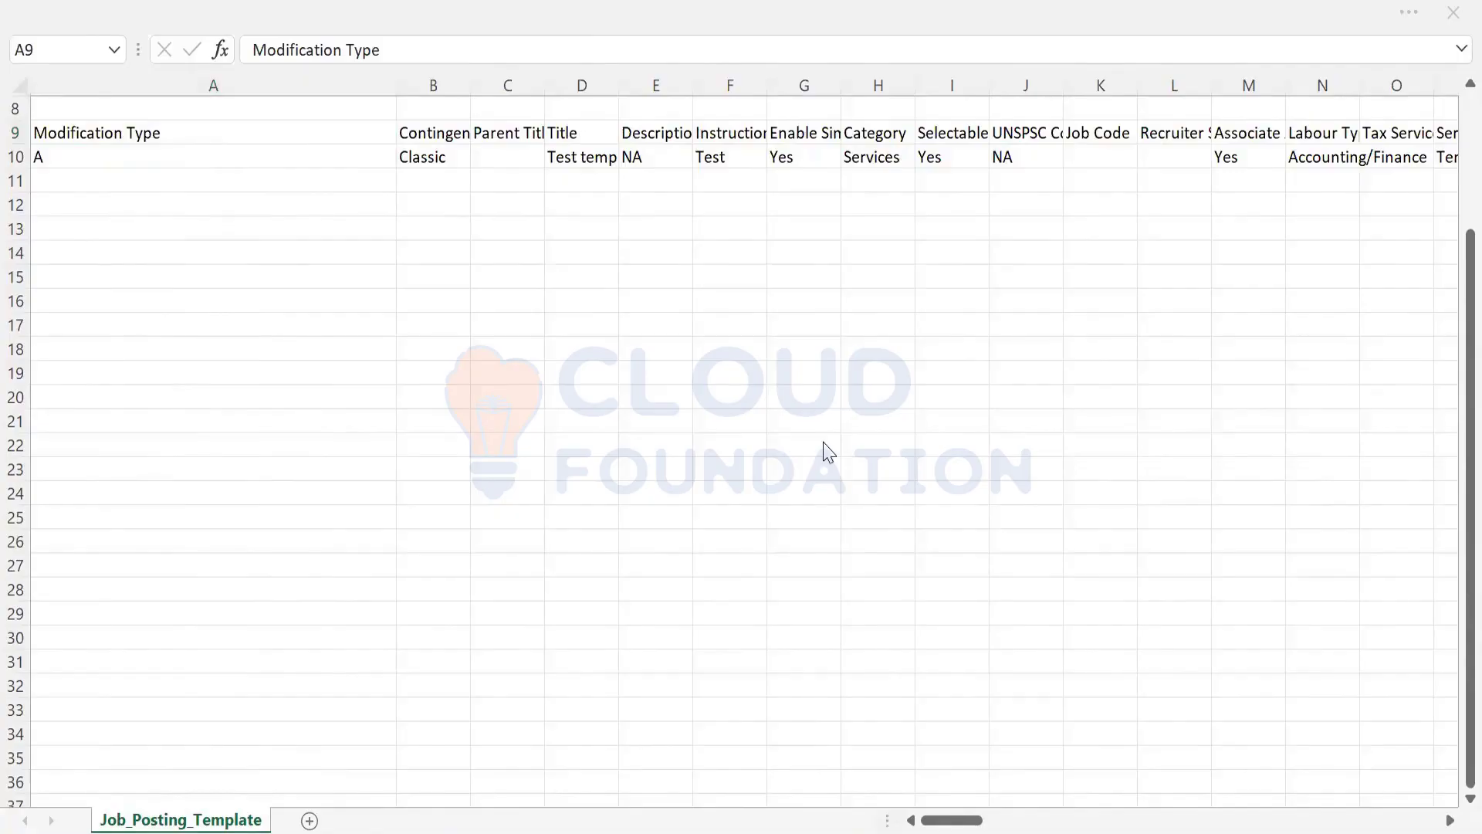
key("alt+Tab")
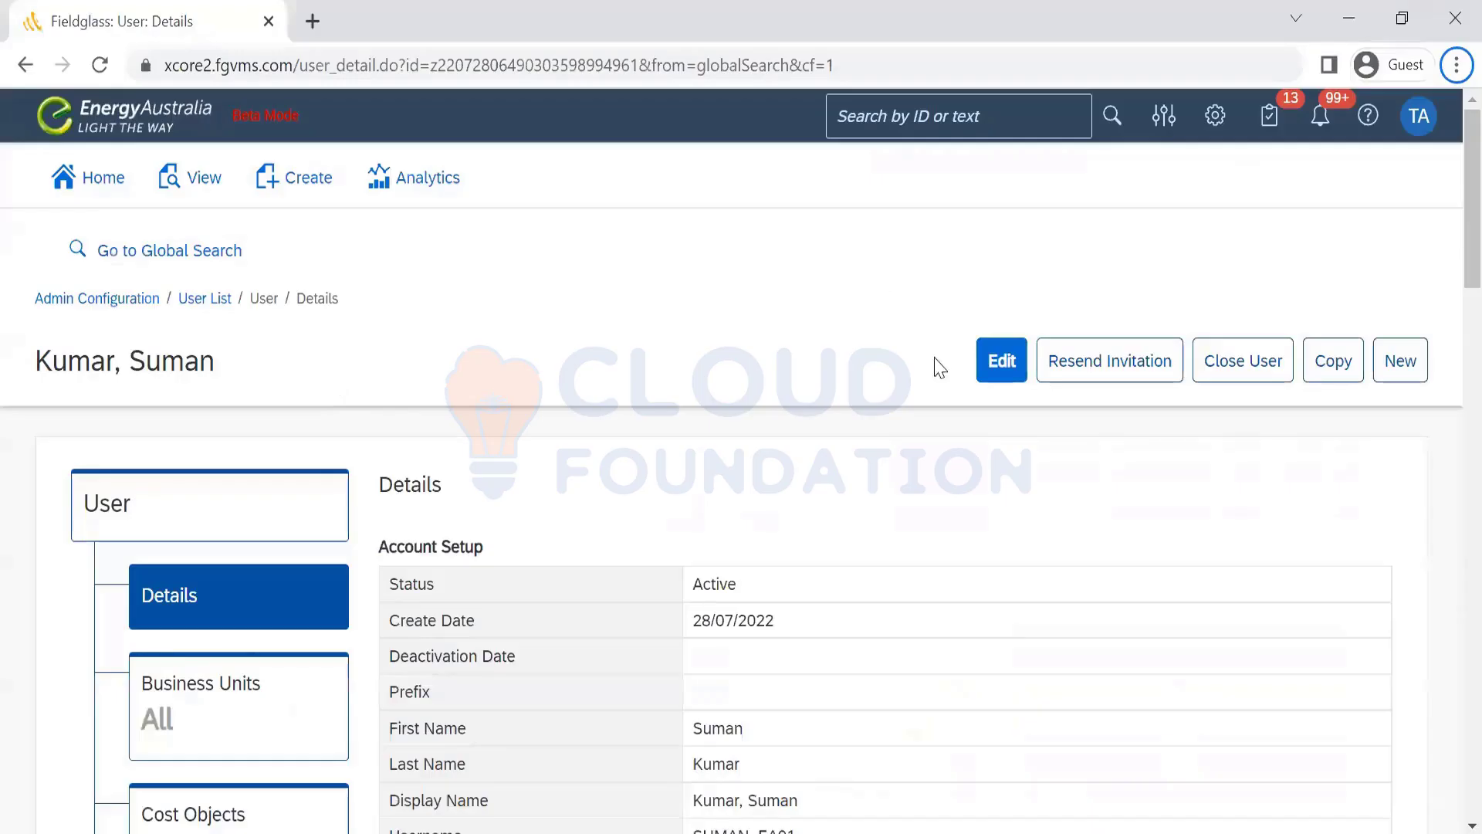
left_click(1220, 124)
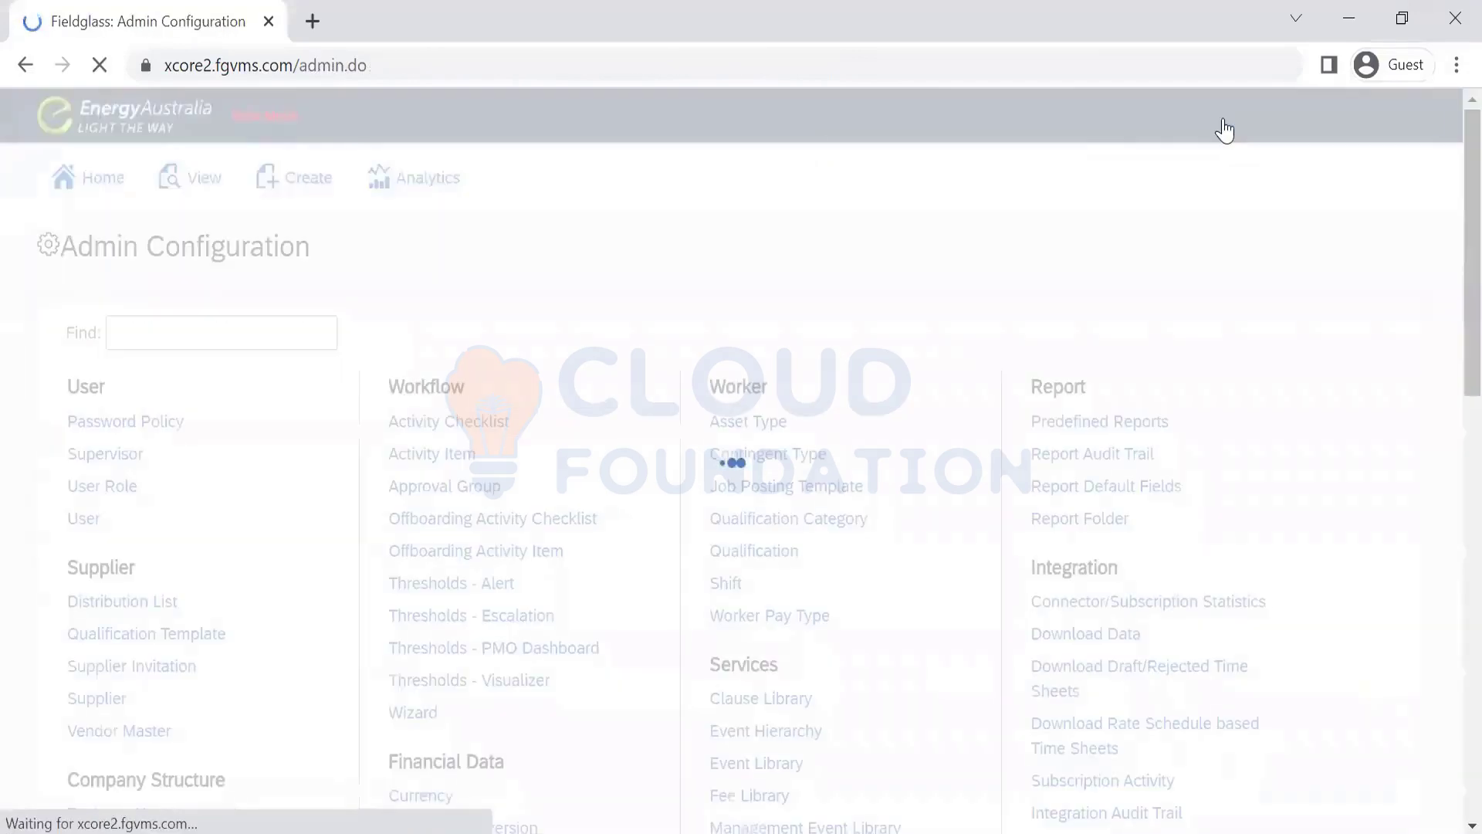
scroll(1450, 345, "down", 3)
scroll(1449, 345, "down", 2)
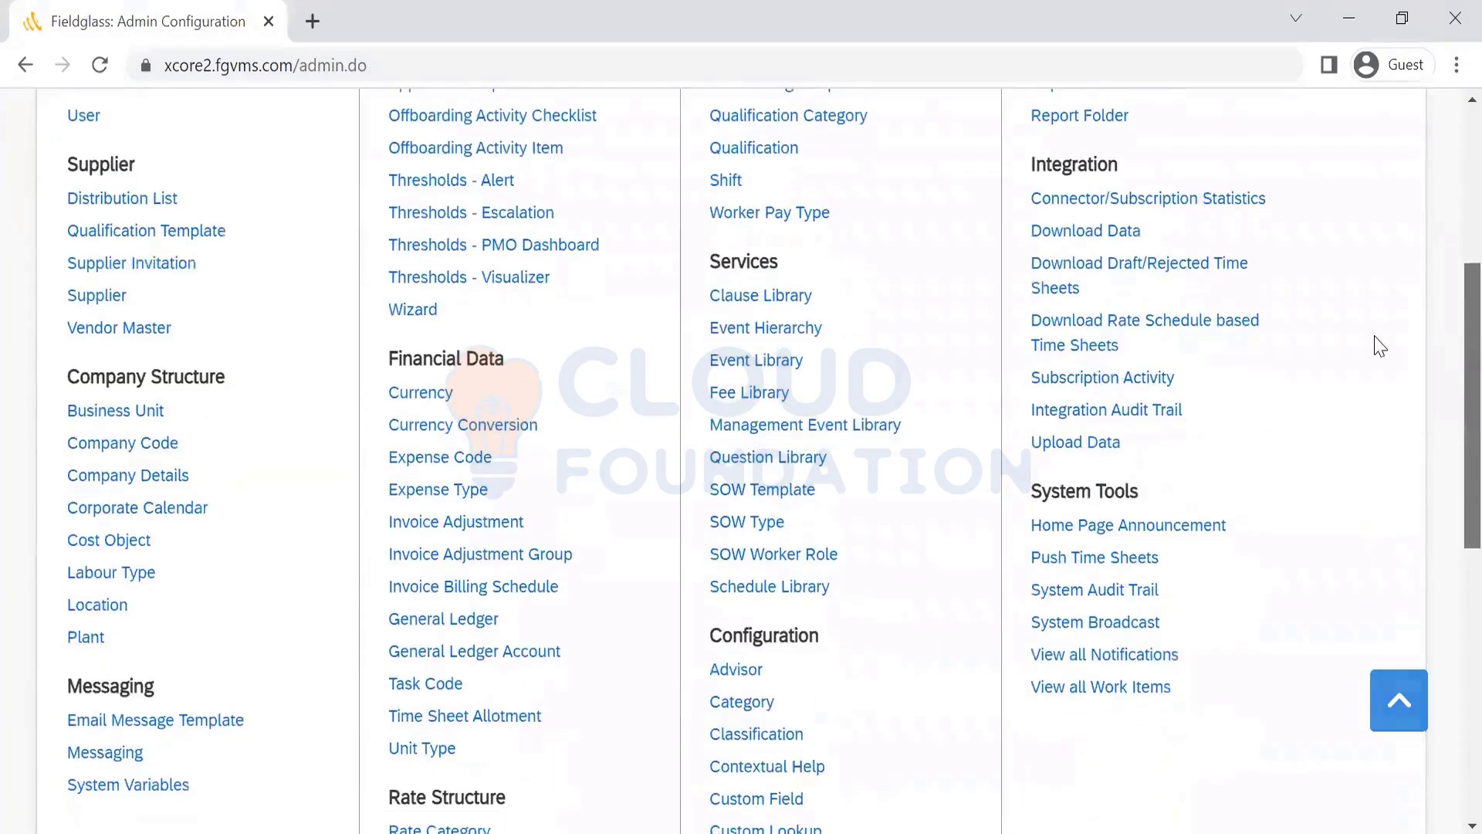
left_click(1134, 423)
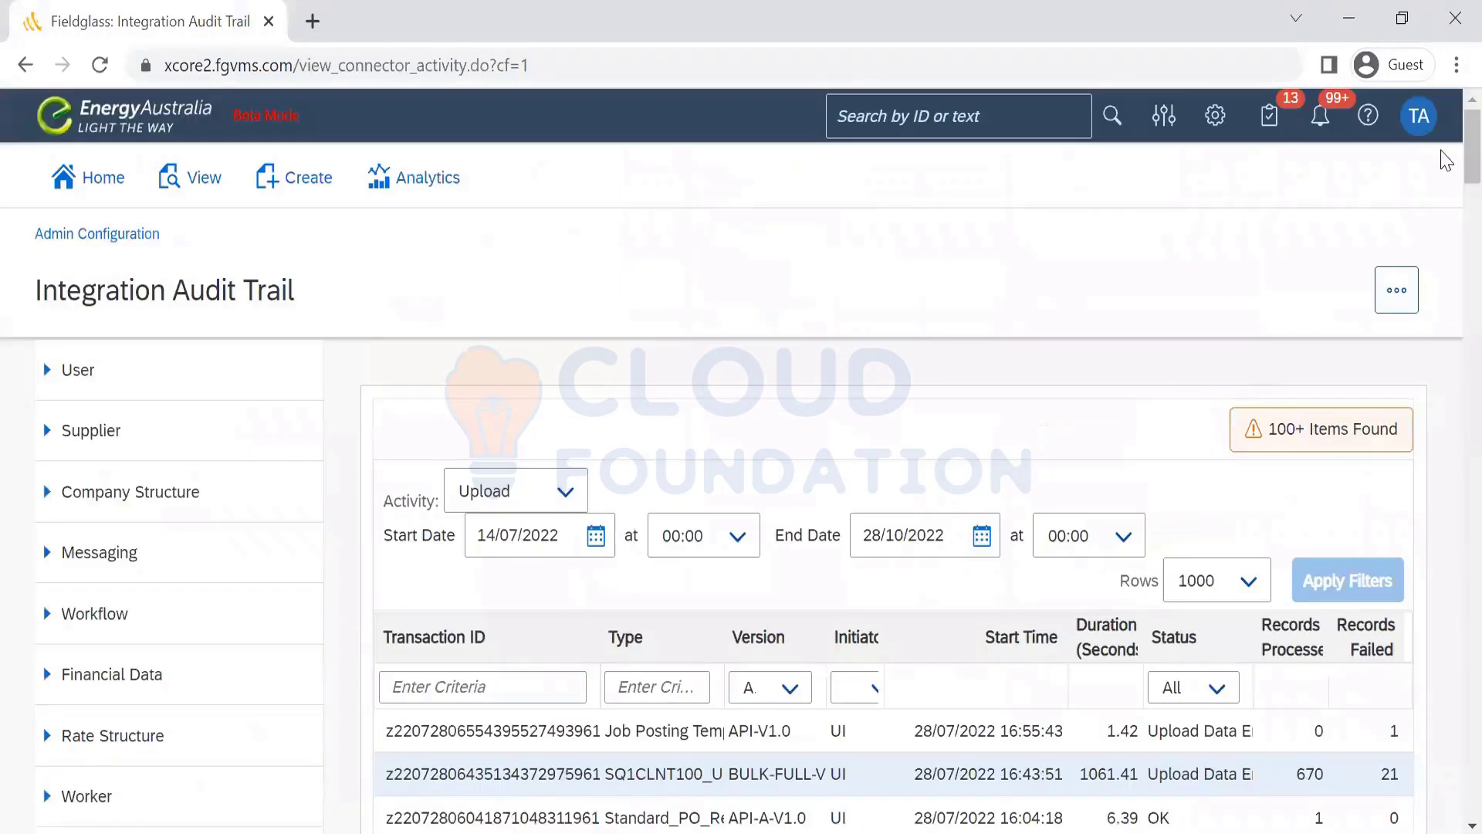
Examine the Integration Audit Trail's transaction list and the upload error details for User upload file.csv
scroll(1449, 309, "down", 10)
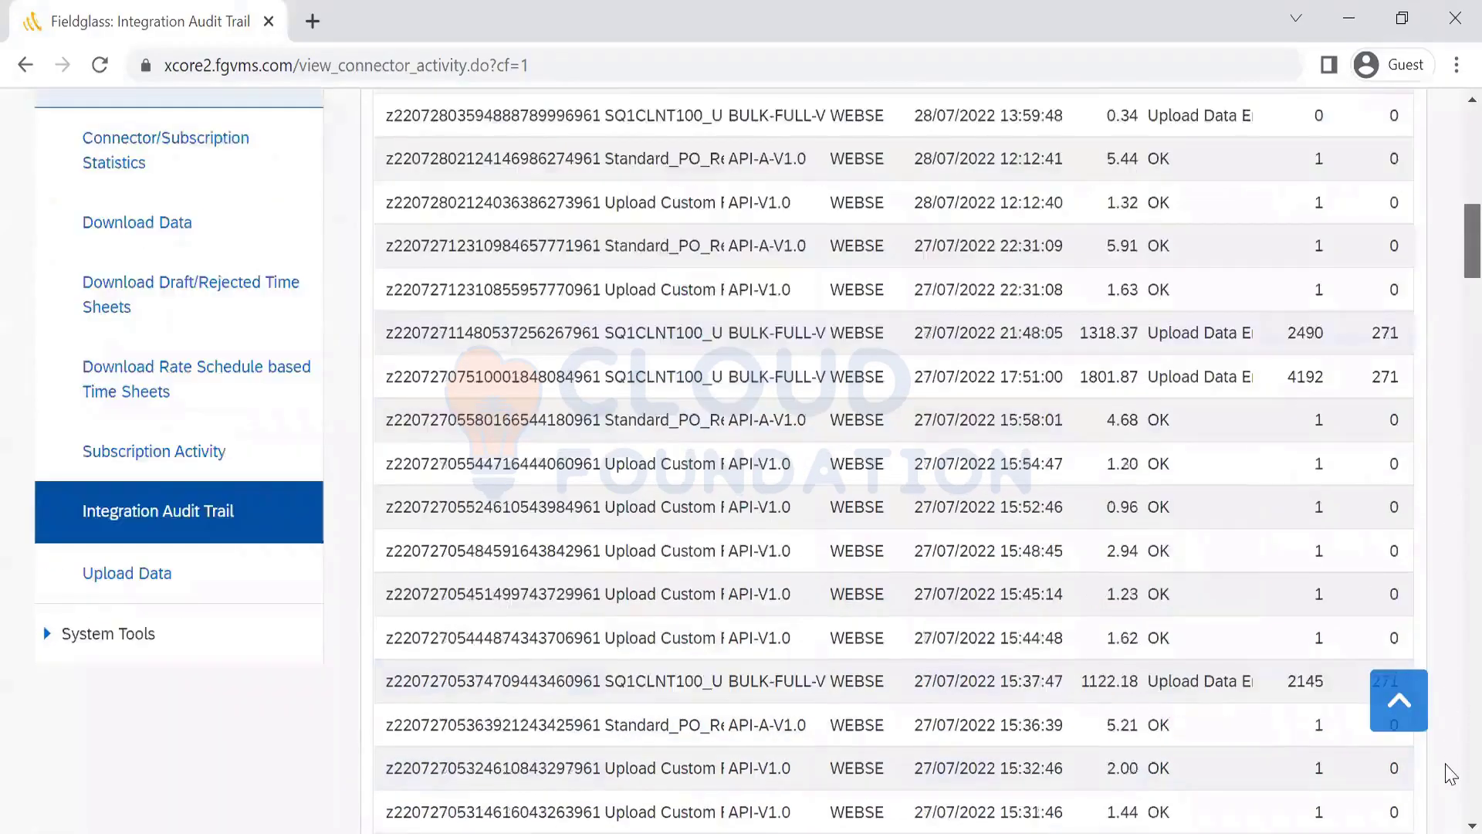
scroll(1450, 771, "down", 20)
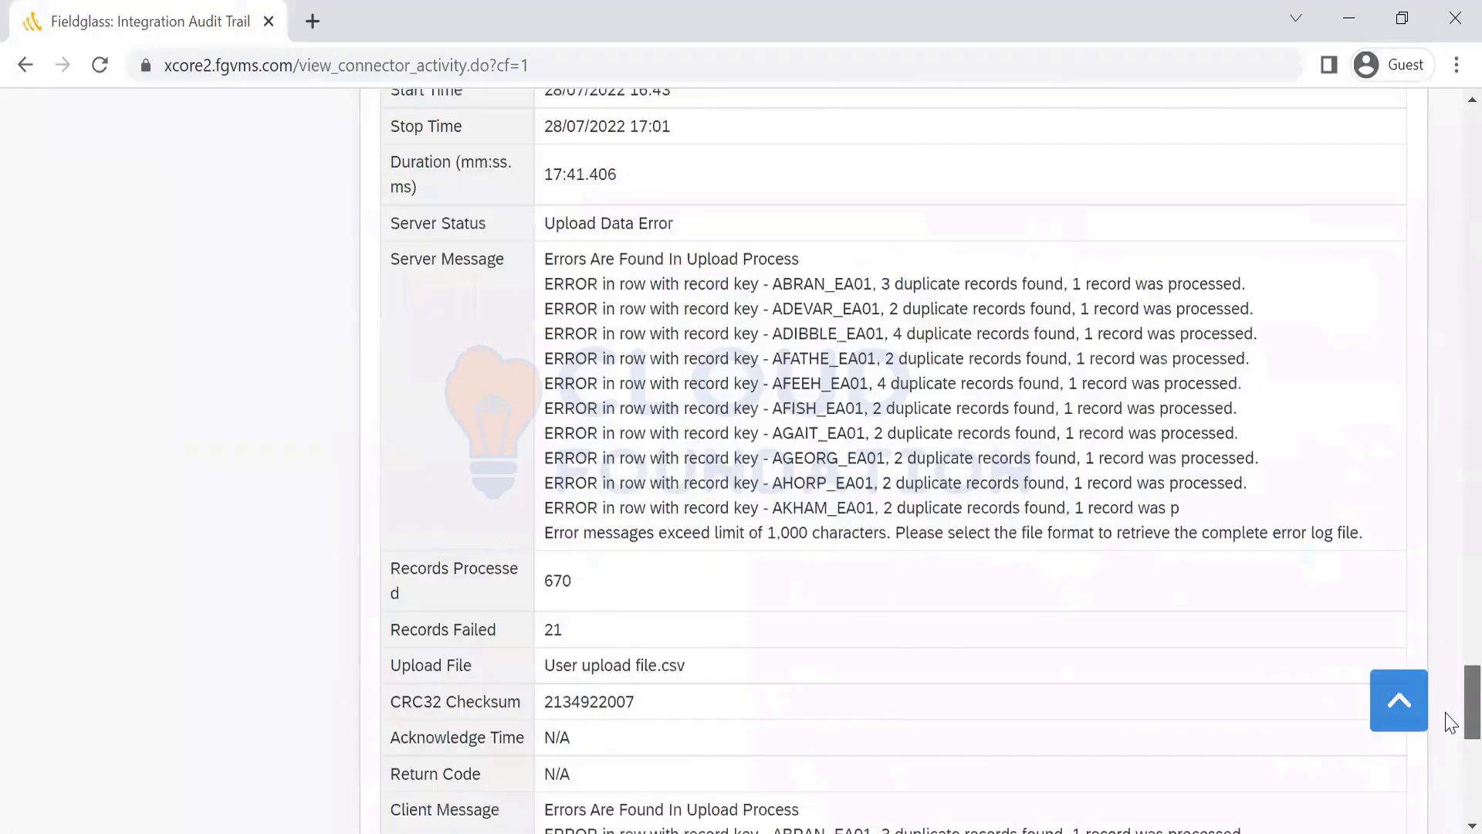
scroll(1449, 722, "down", 10)
scroll(1450, 721, "up", 8)
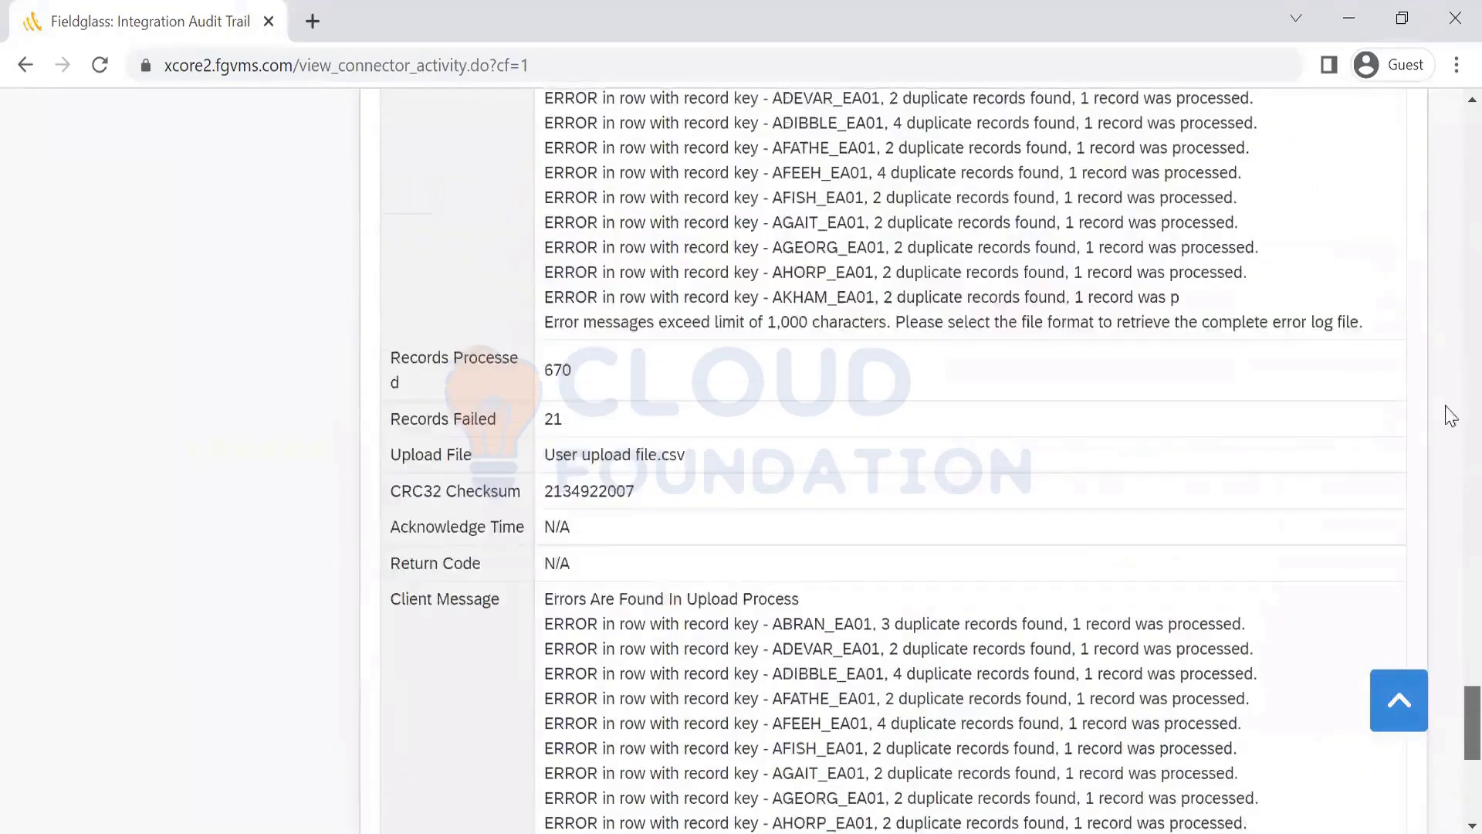
scroll(1449, 309, "up", 20)
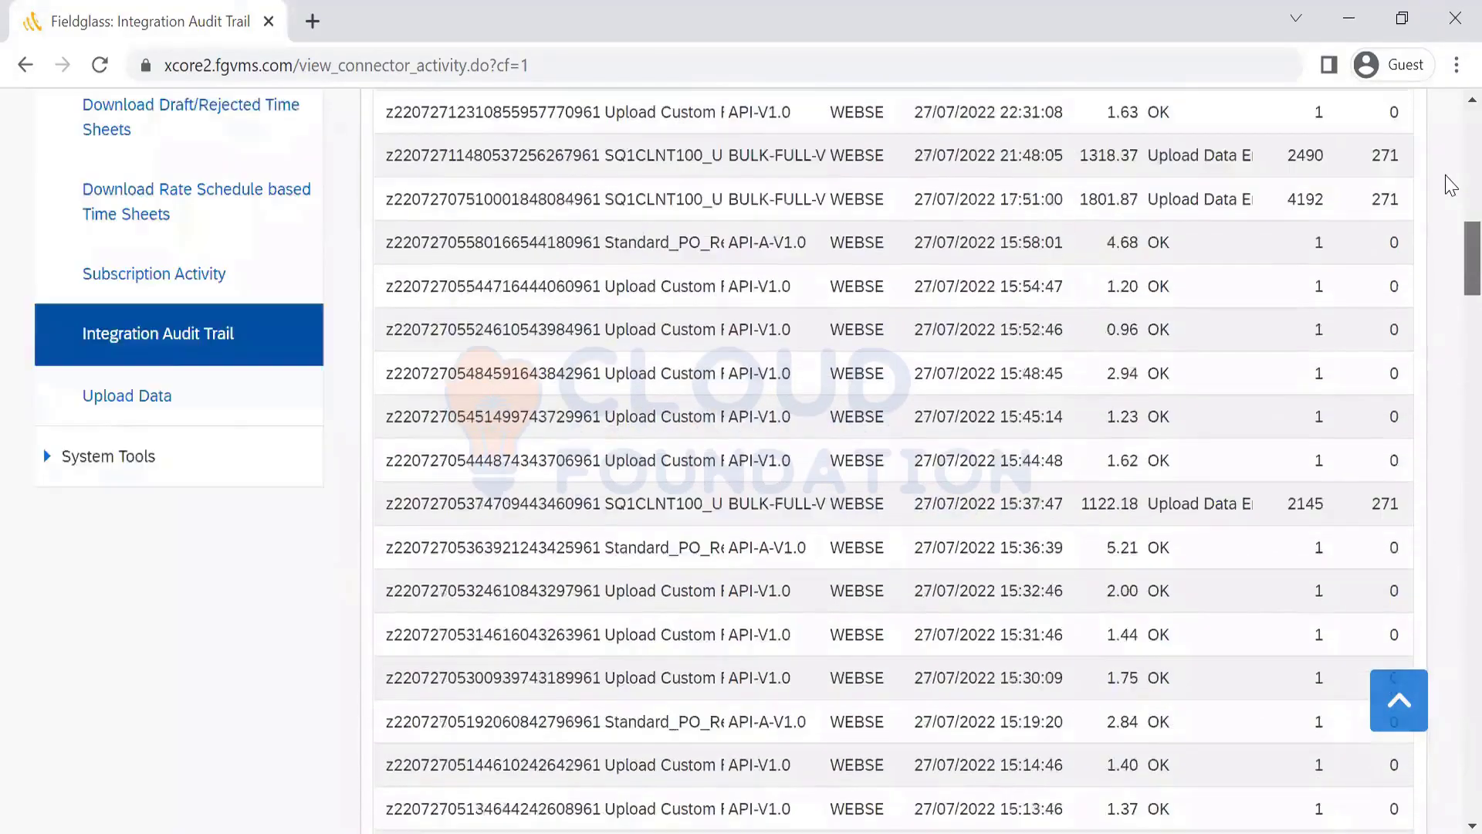
scroll(1449, 185, "up", 8)
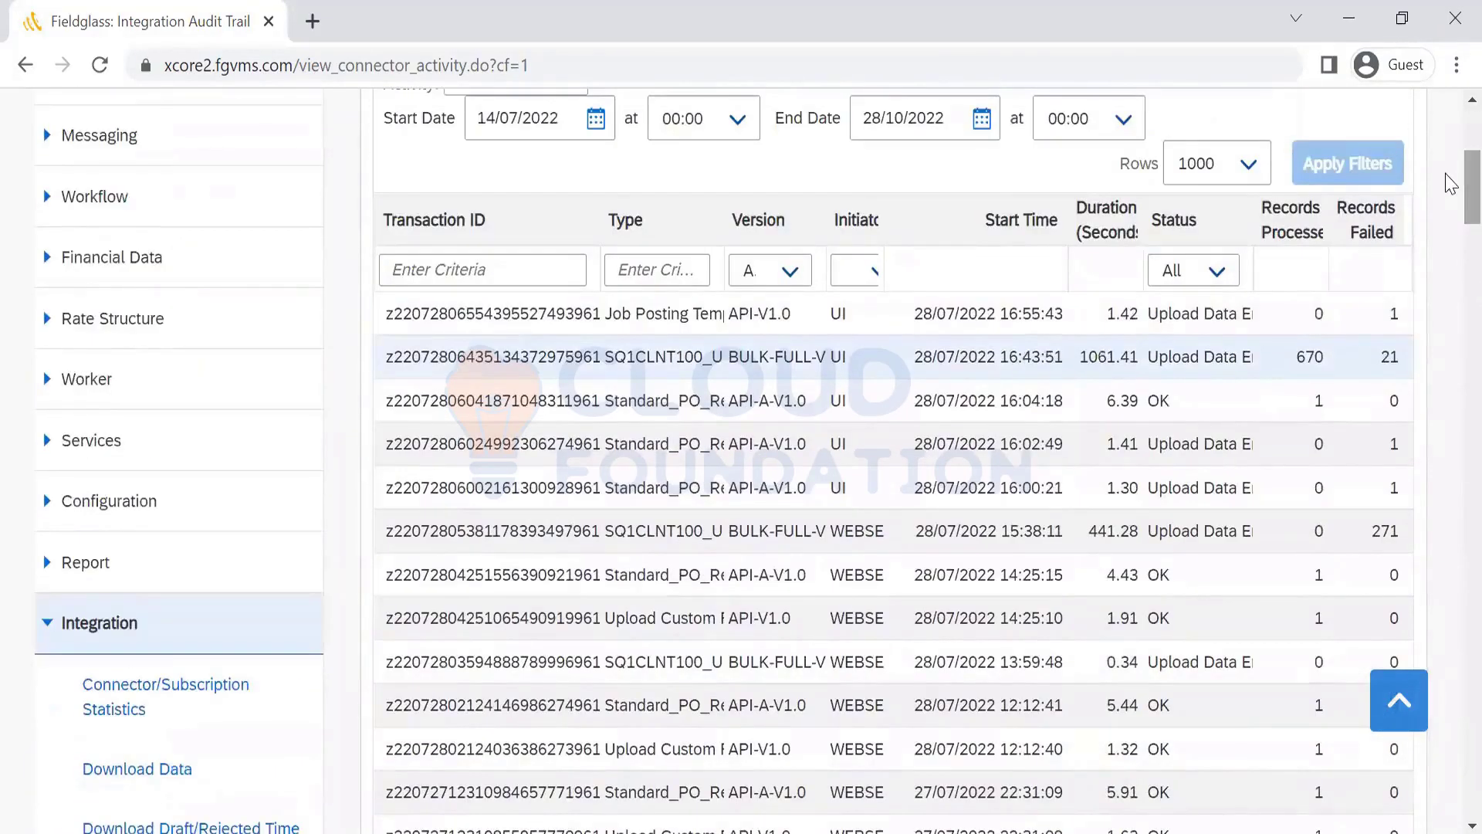
scroll(1358, 200, "down", 15)
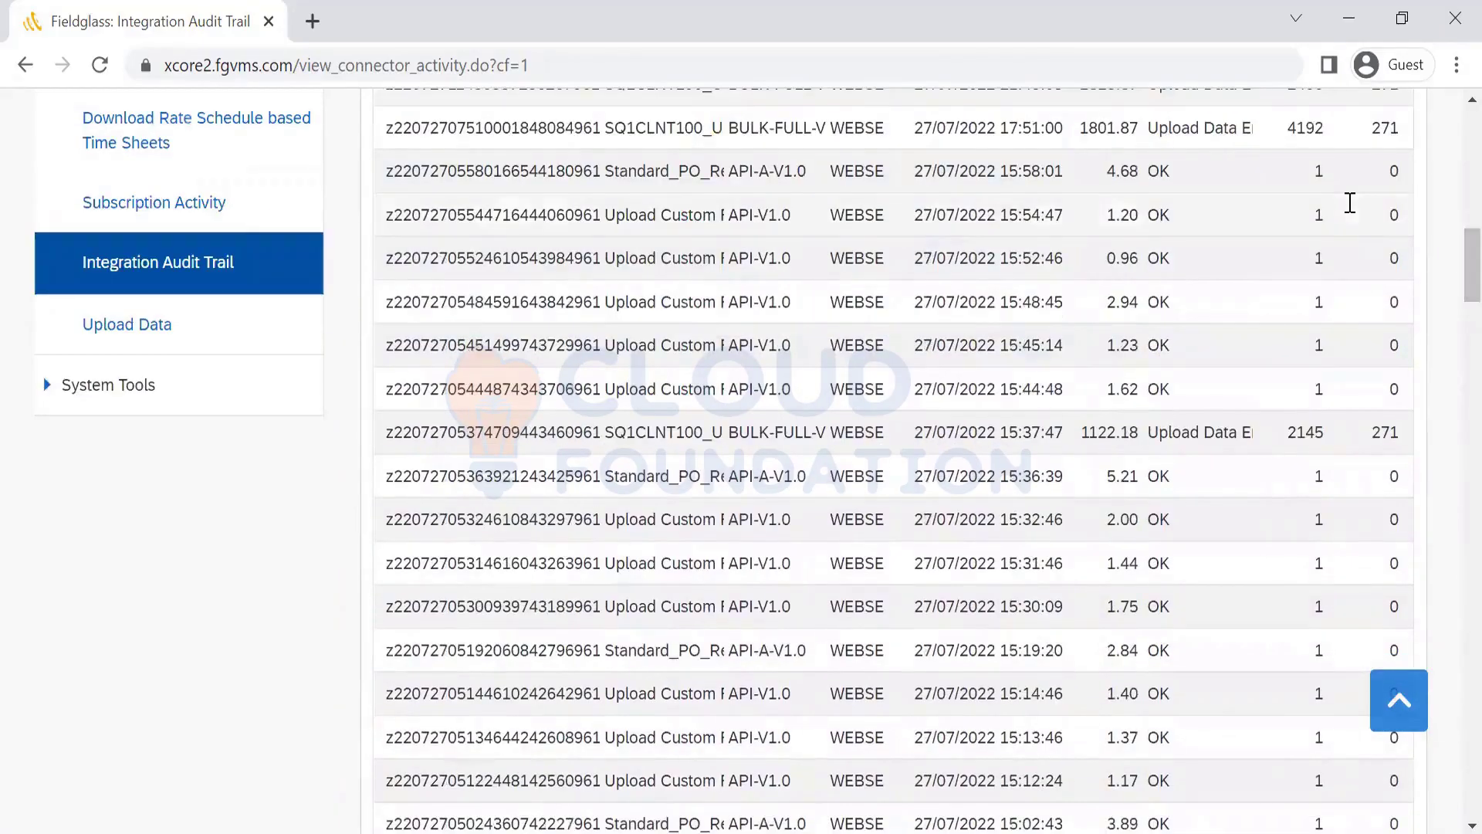
Open the Upload Data list and select the Profile Worker Upload connector's file format
left_click(144, 335)
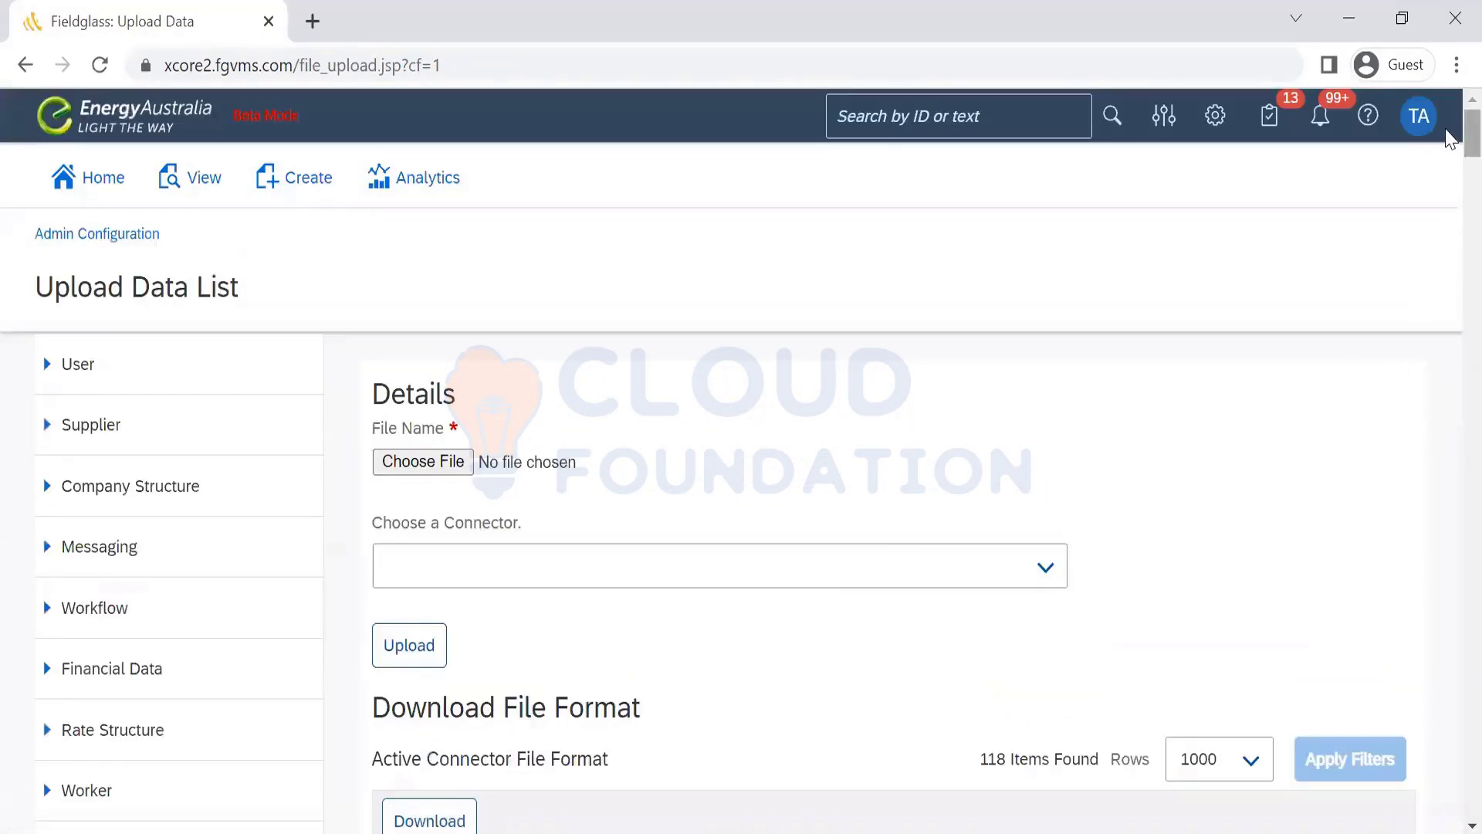
scroll(1448, 201, "down", 10)
scroll(1451, 251, "down", 2)
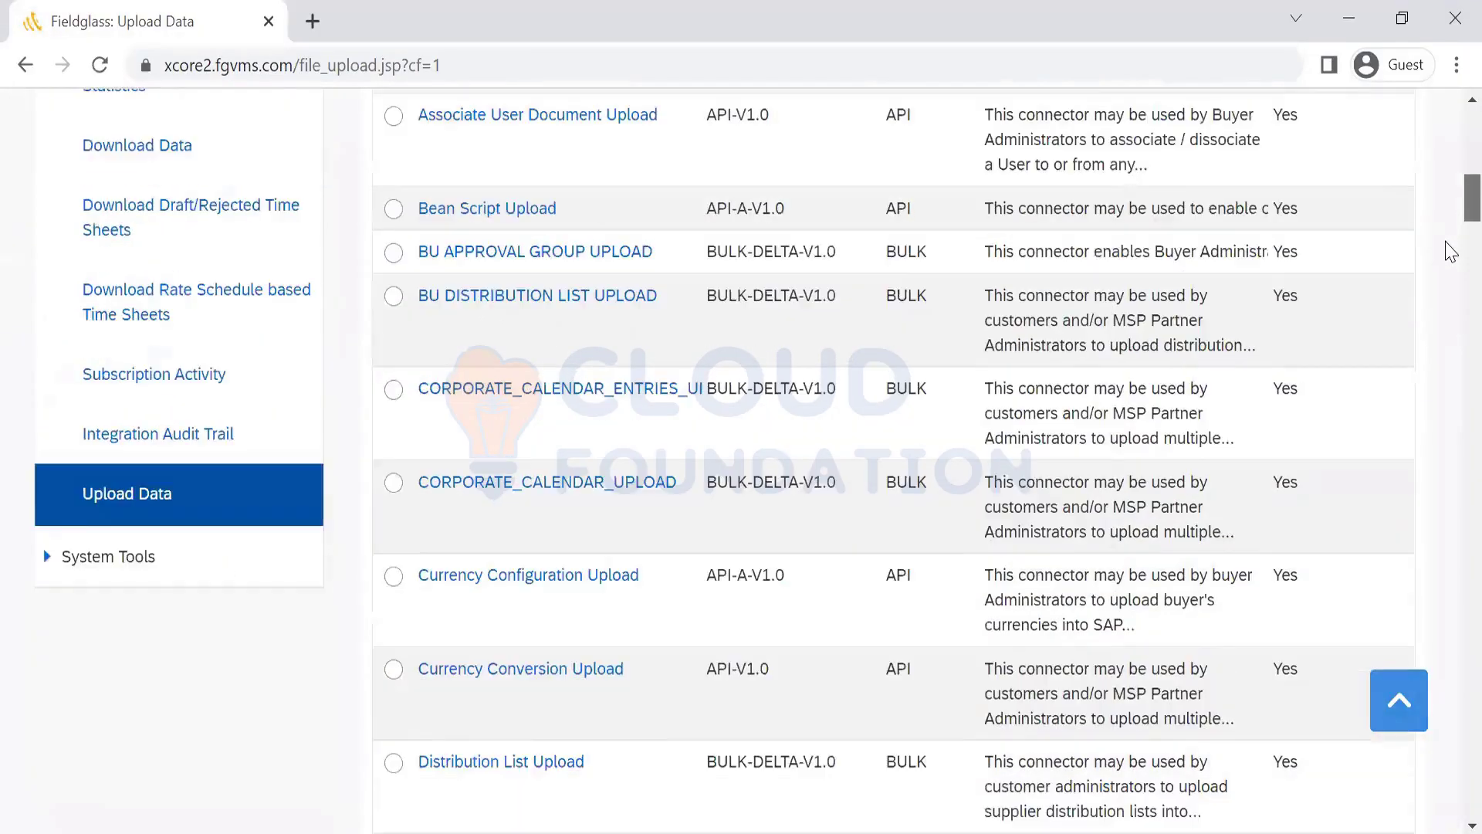
scroll(1450, 280, "down", 20)
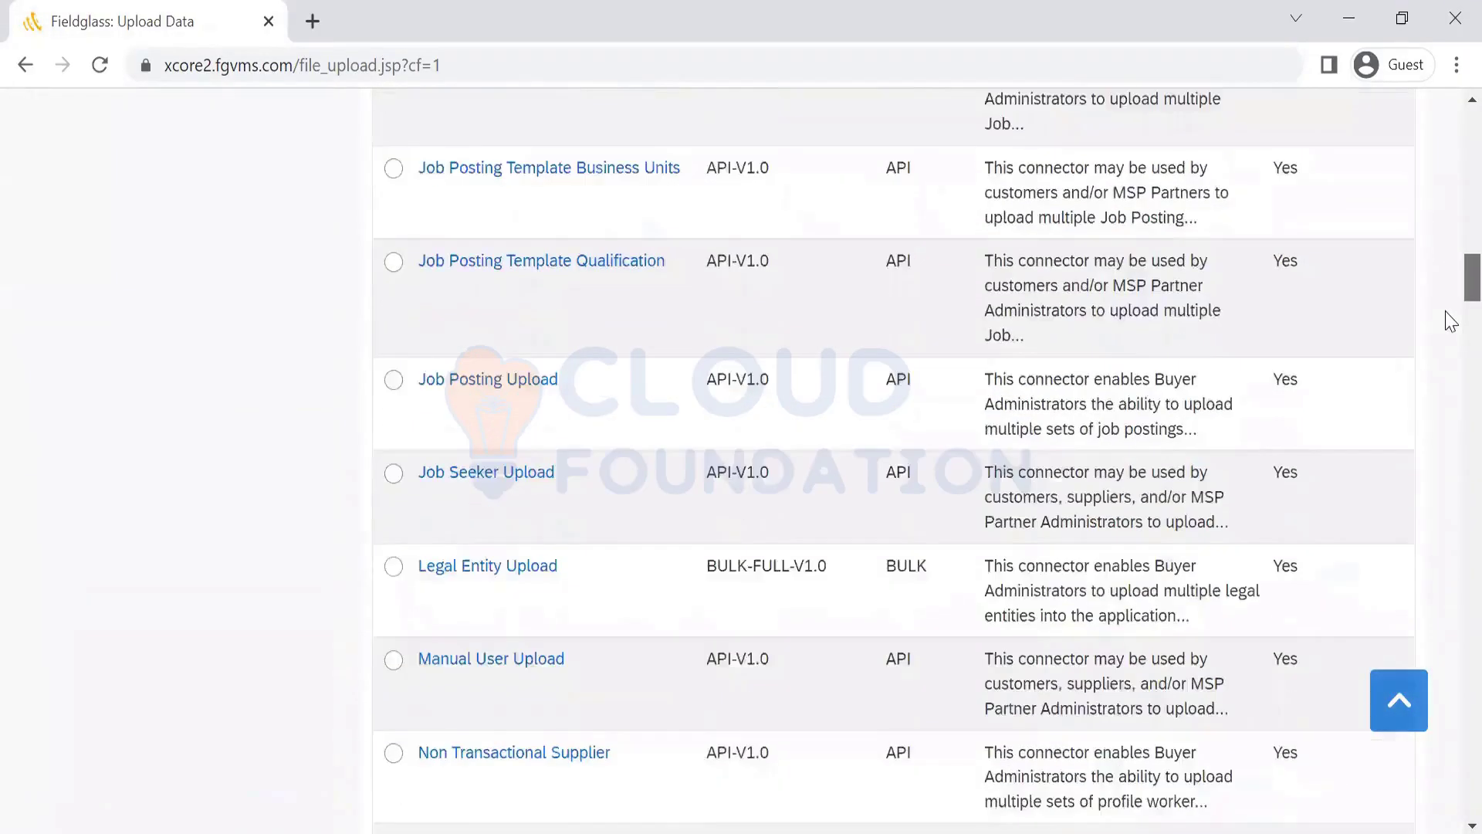
scroll(1450, 324, "down", 2)
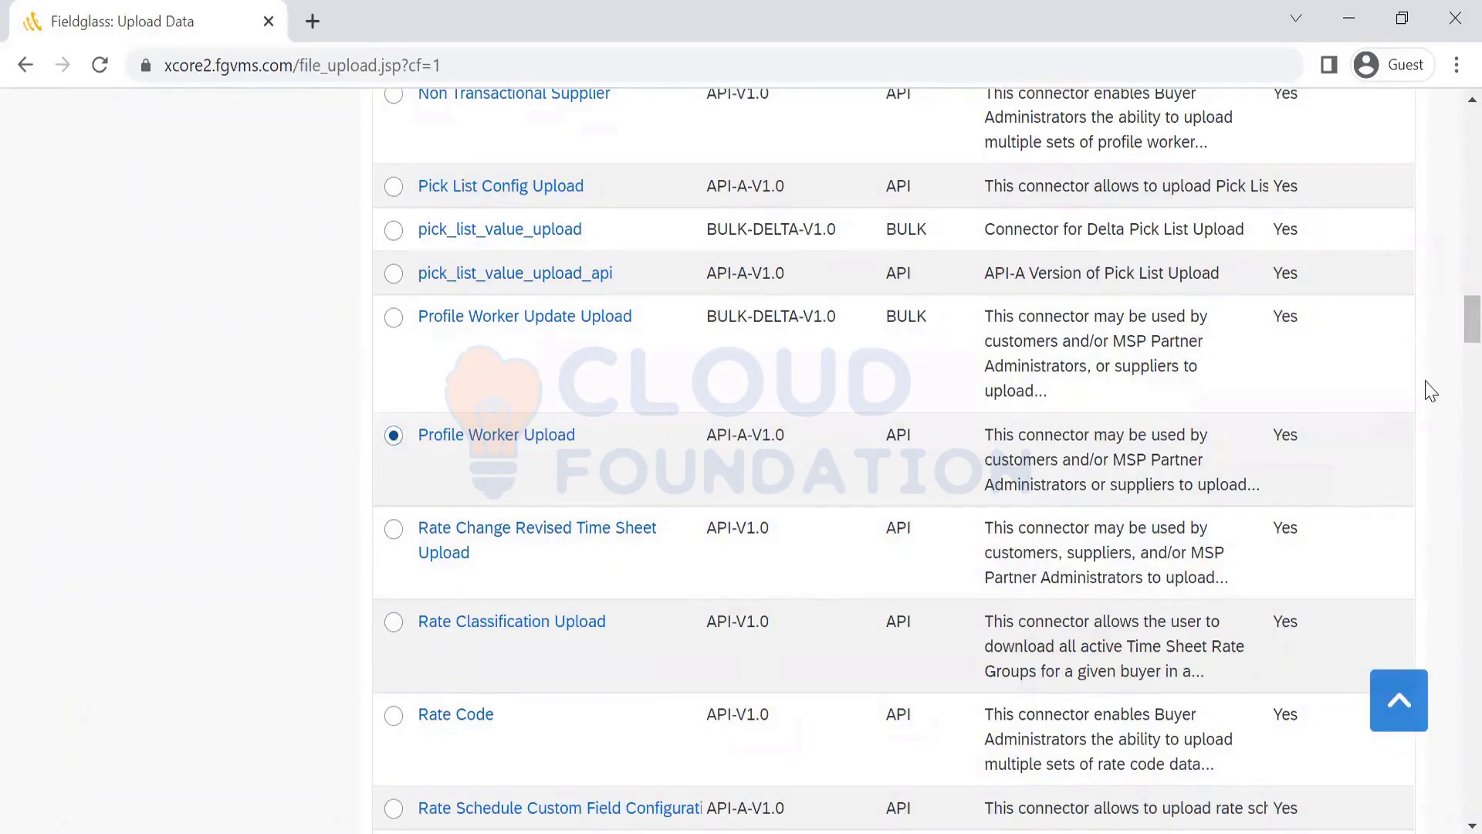
Download the selected Profile Worker Upload file format and open the CSV in Excel
left_click_drag(1470, 314, 1445, 161)
scroll(1451, 170, "up", 3)
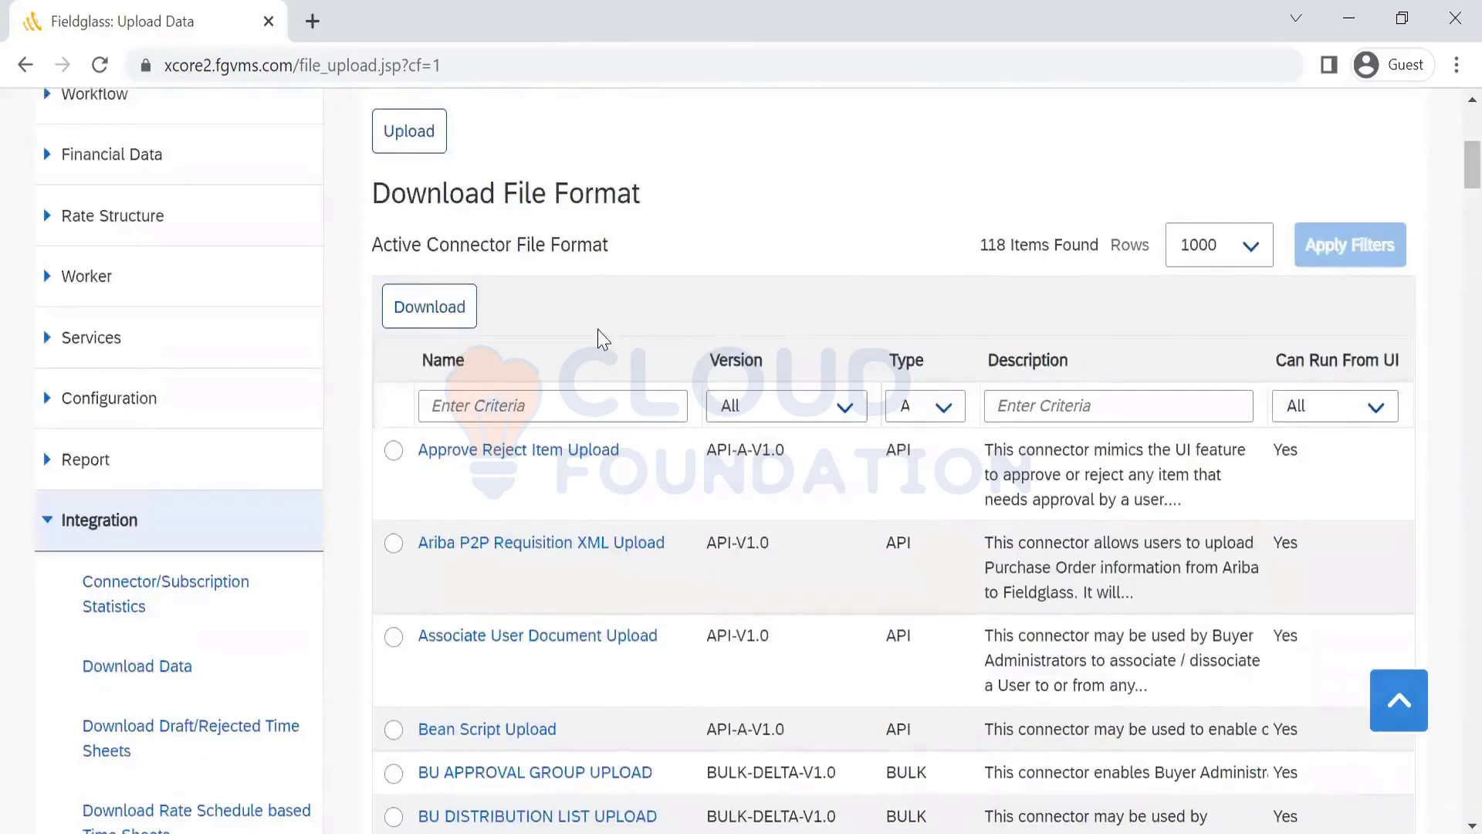
left_click(432, 308)
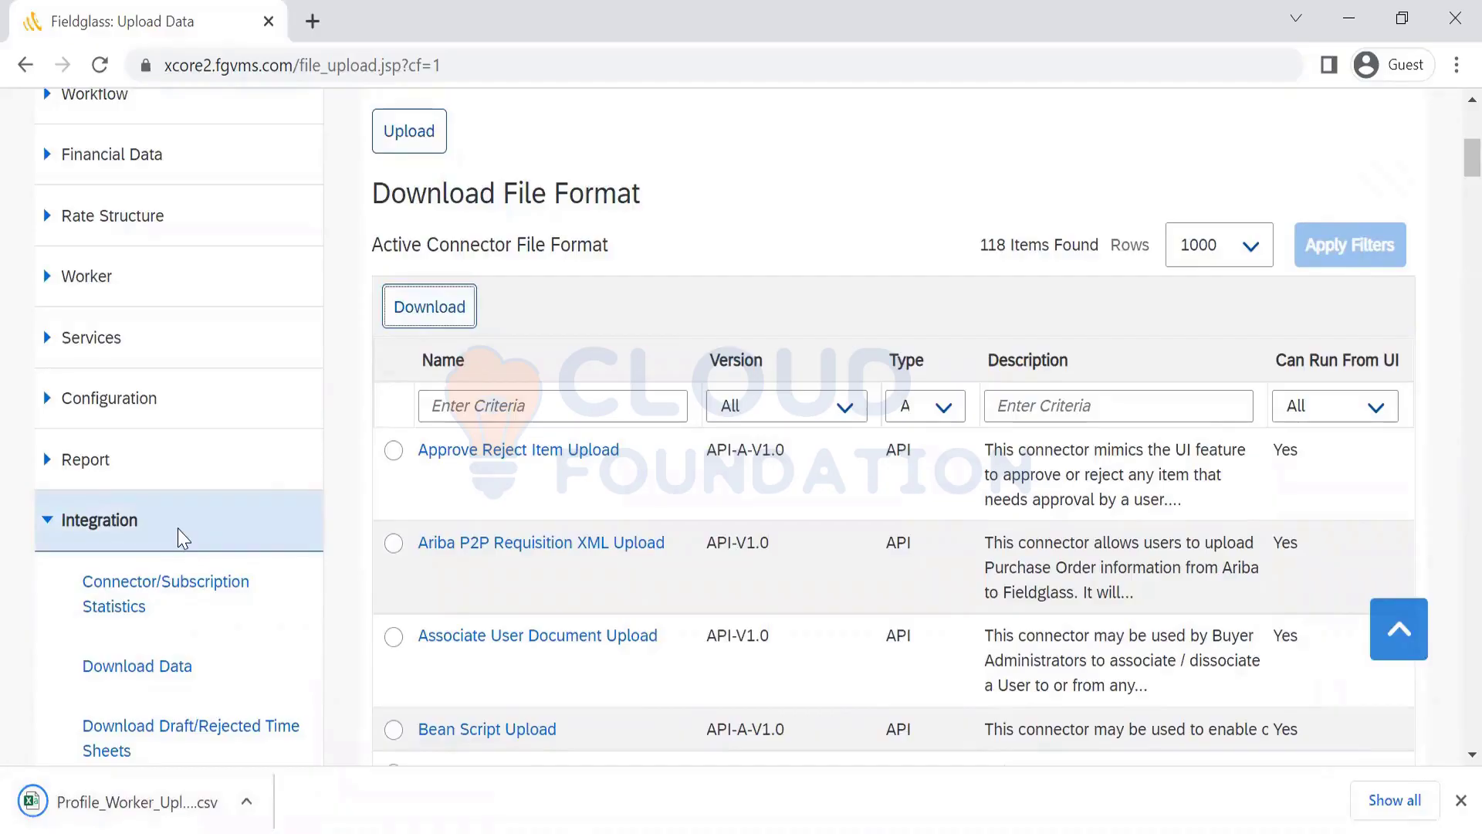
left_click(135, 802)
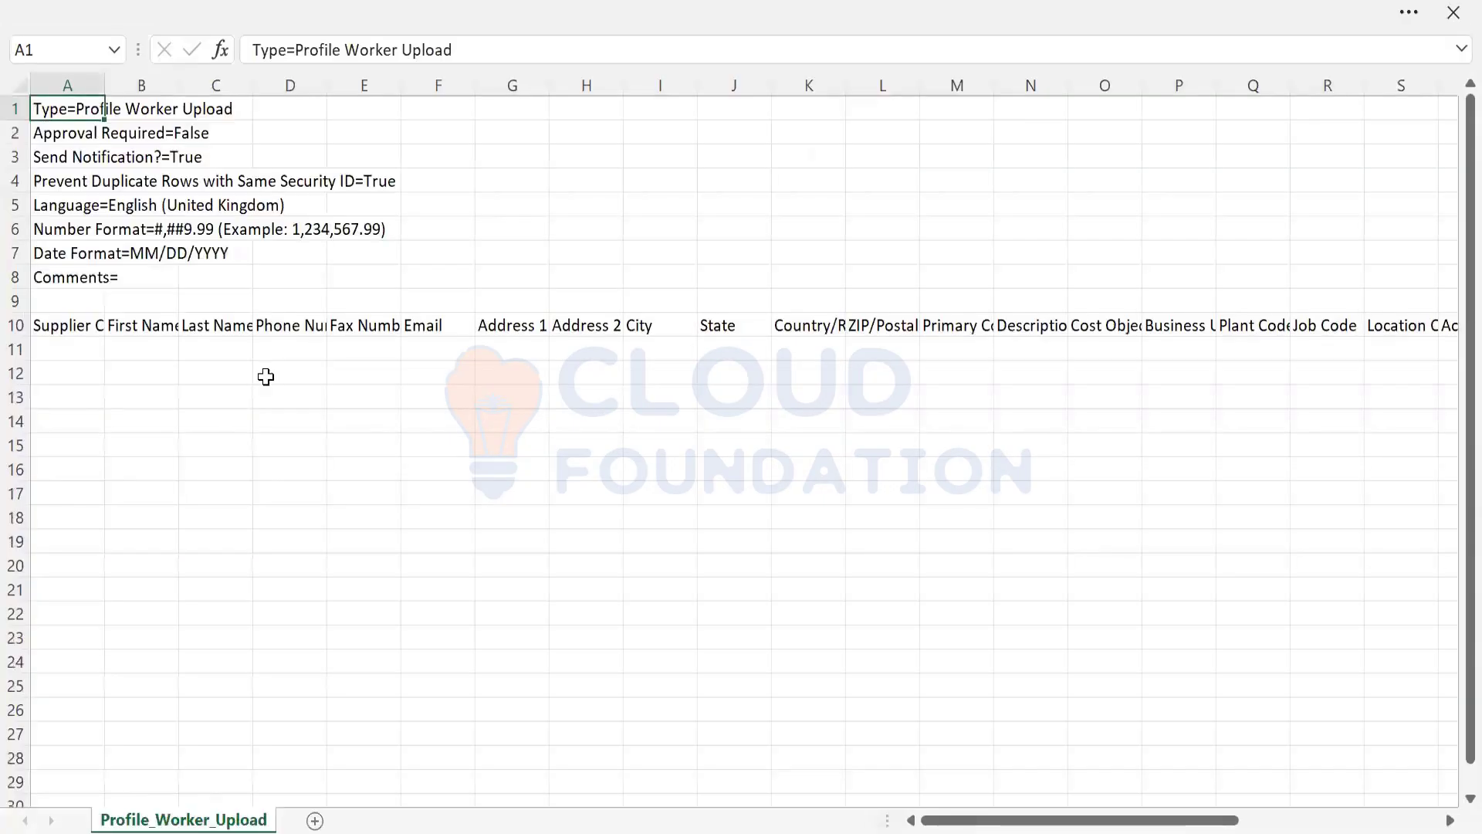
Check the row 10 headers of Profile_Worker_Upload from the Supplier column through the last column header
left_click(81, 327)
key("Right")
key("Right")
key("Right")
key("Right")
key("Right")
key("Right")
key("Right")
key("Right")
key("Right")
key("Right")
key("Right")
key("Right")
key("Right")
key("Right")
key("Right")
key("Right")
key("Right")
key("Right")
key("Right")
key("Right")
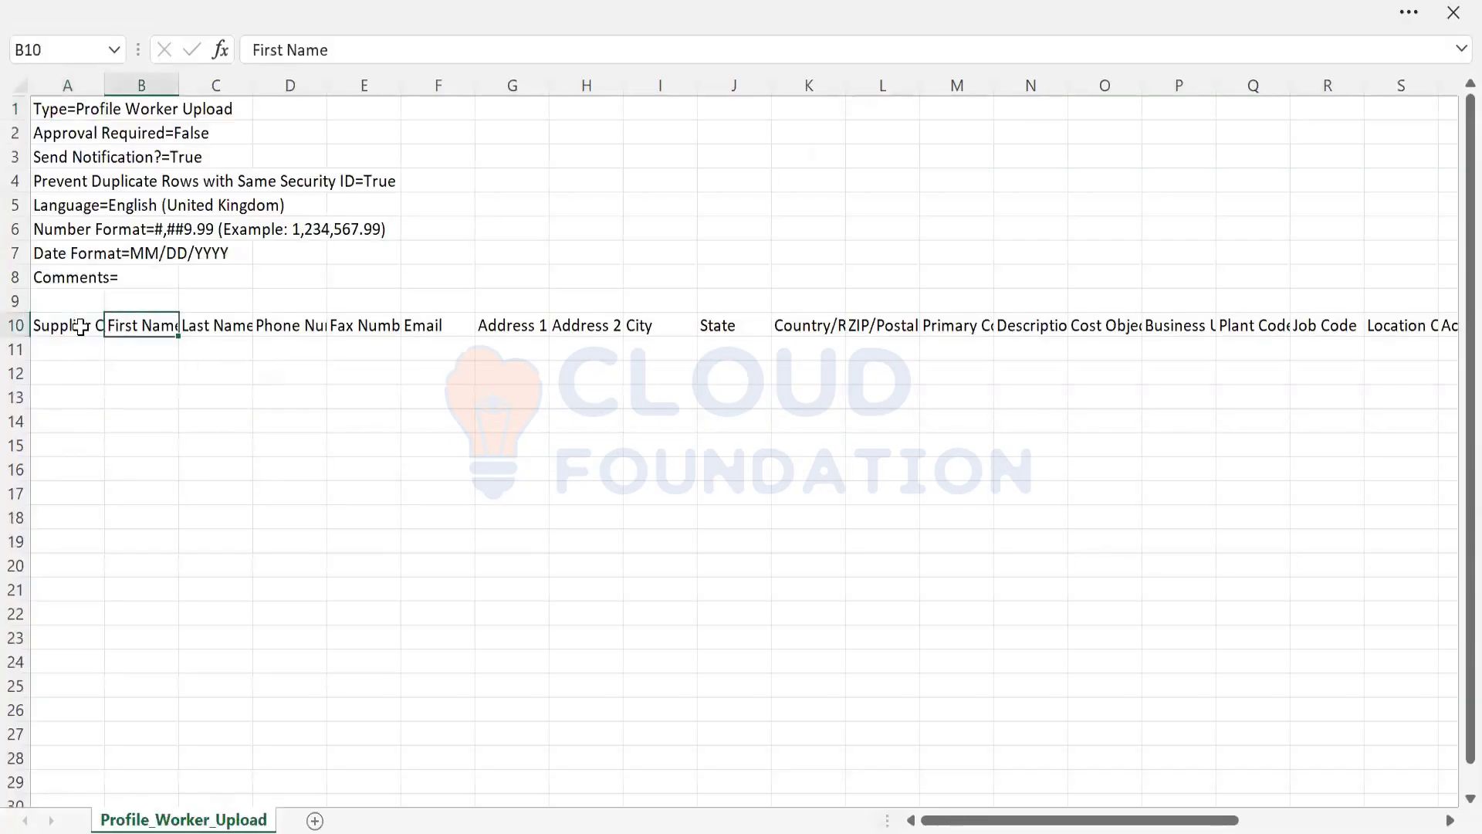
key("Right")
key("Right")
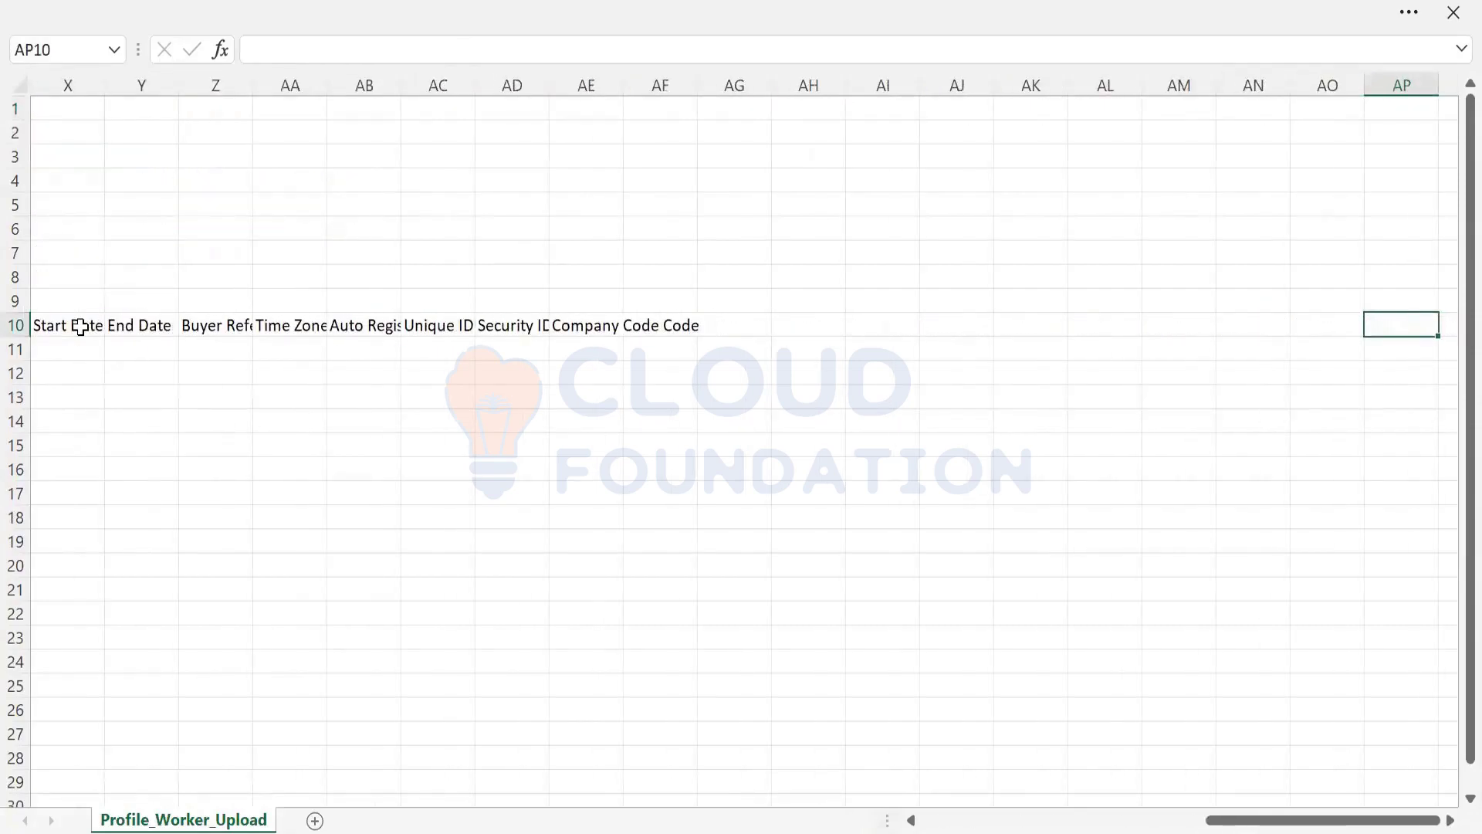
Go back along the row 10 headers past Time Zone and Buyer Reference toward the earlier columns
key("Left")
key("Left")
key("Left")
key("Left")
key("Left")
key("Left")
key("Left")
key("Left")
key("Left")
key("Left")
key("Left")
key("Left")
key("Left")
key("Left")
key("Left")
key("Left")
key("Left")
key("Left")
key("Left")
key("Left")
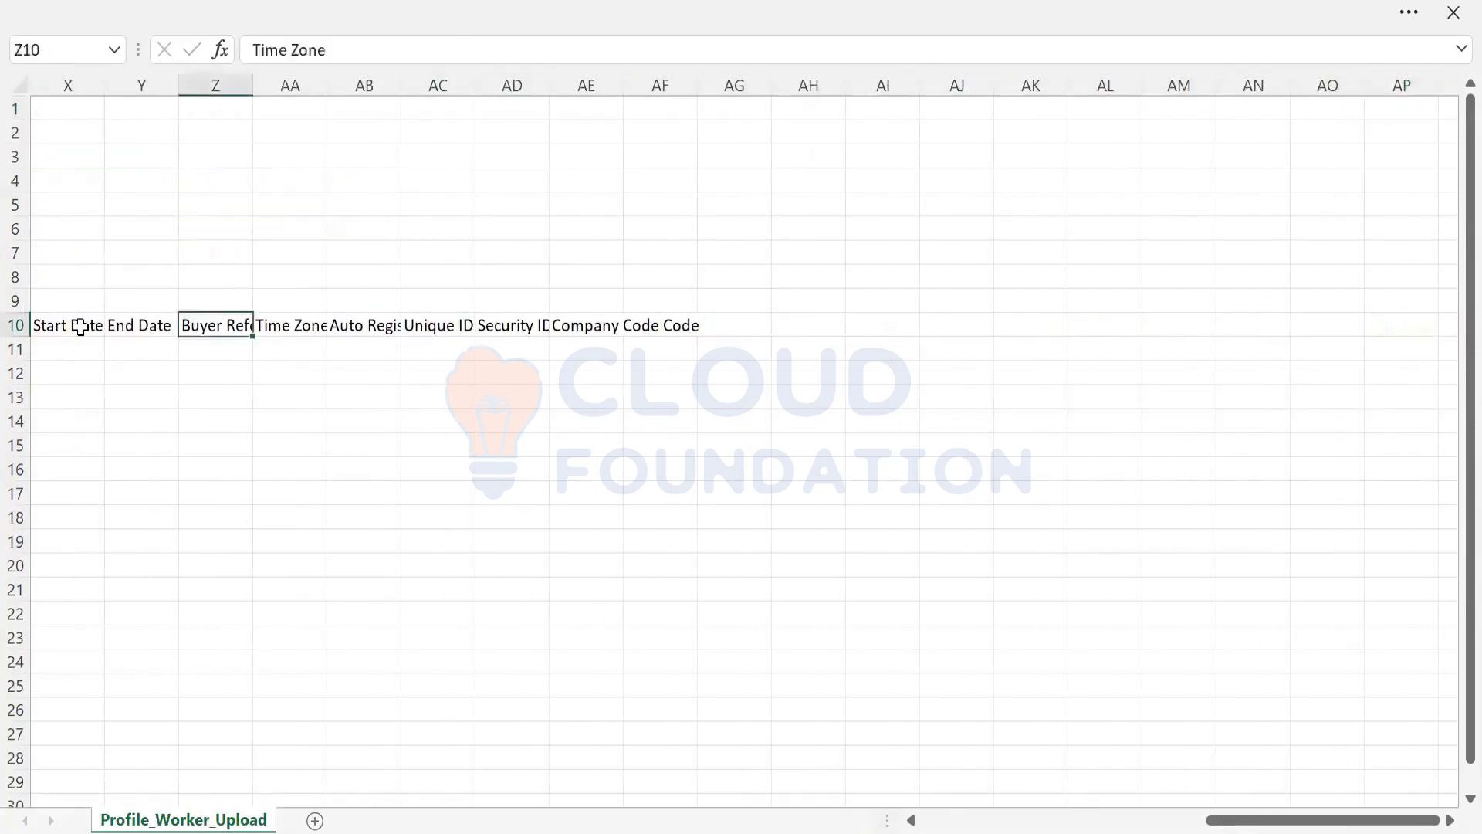
key("Left")
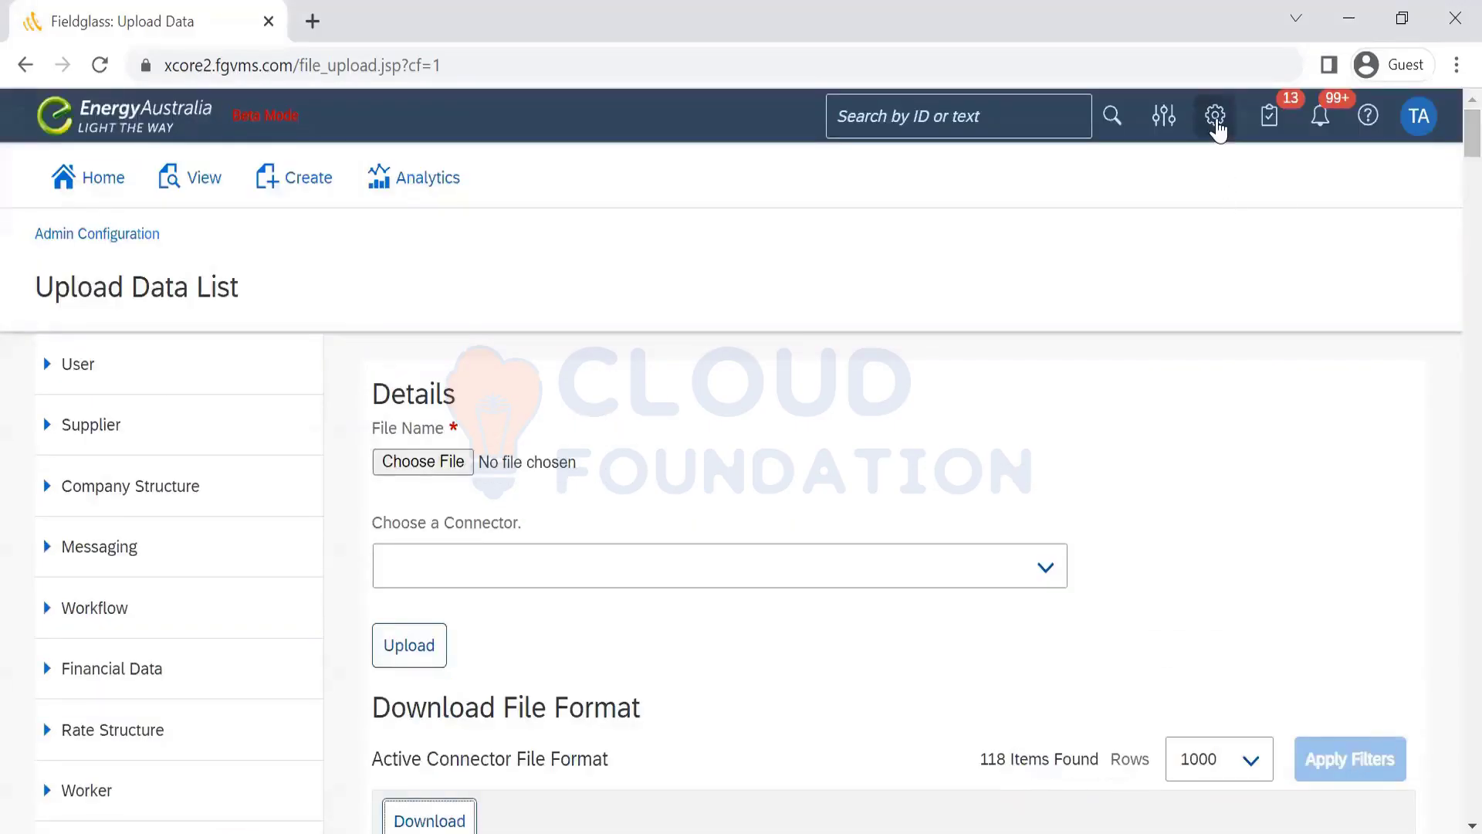
Switch to Fieldglass and open the Cost Object list from Admin Configuration
left_click(1217, 126)
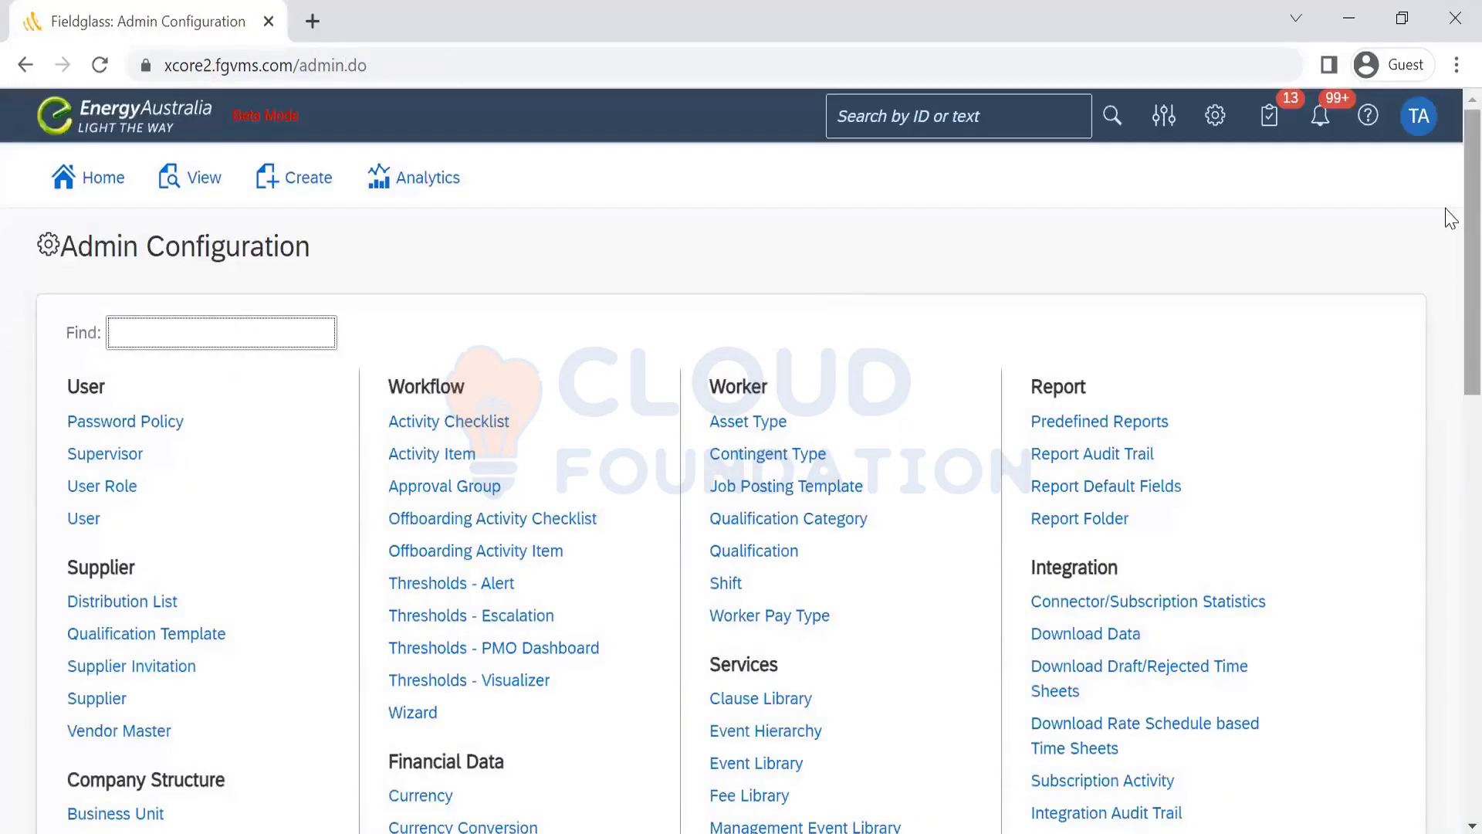
scroll(1445, 331, "down", 5)
scroll(1448, 415, "down", 2)
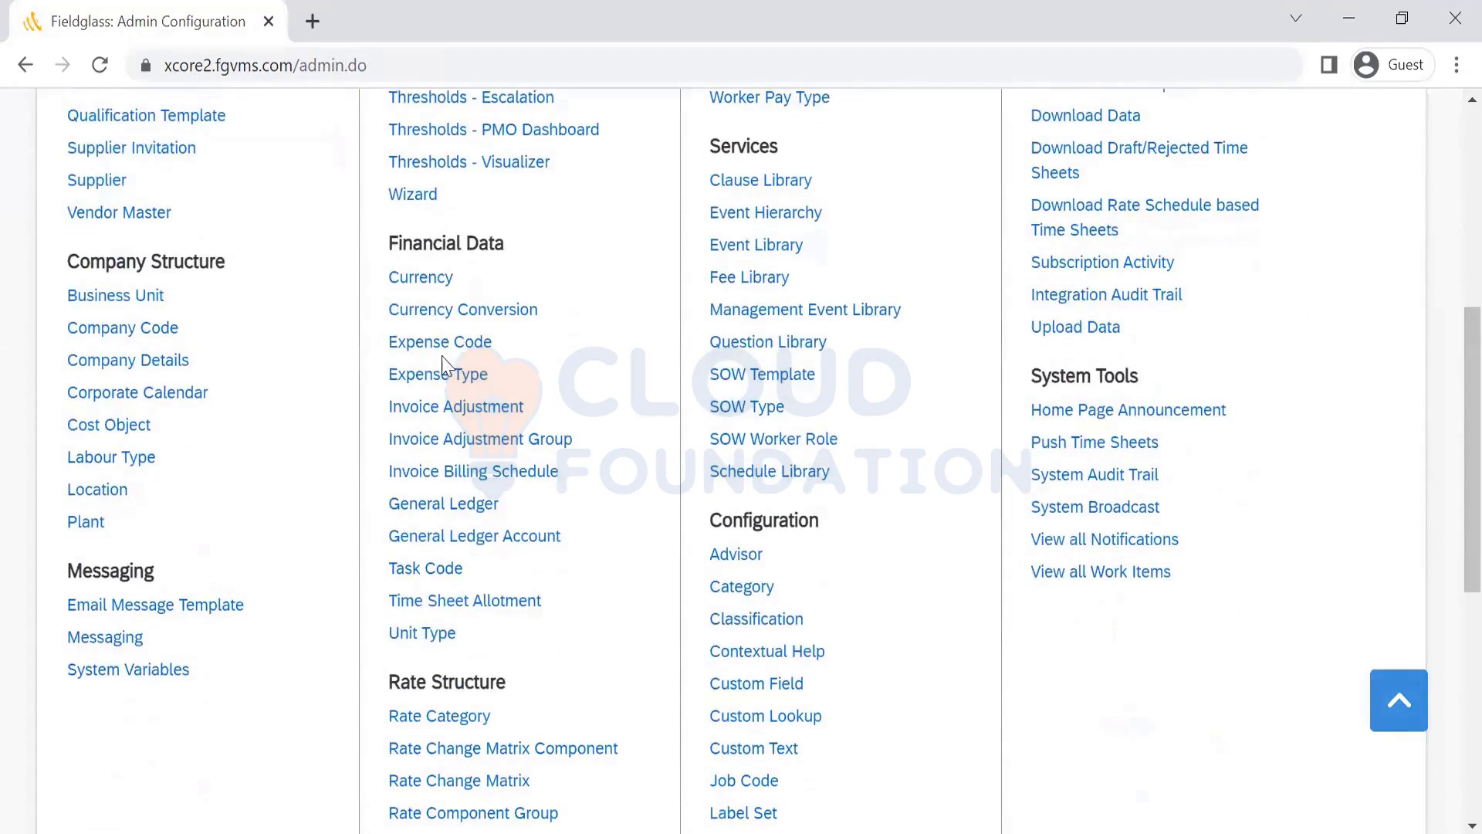
left_click(107, 426)
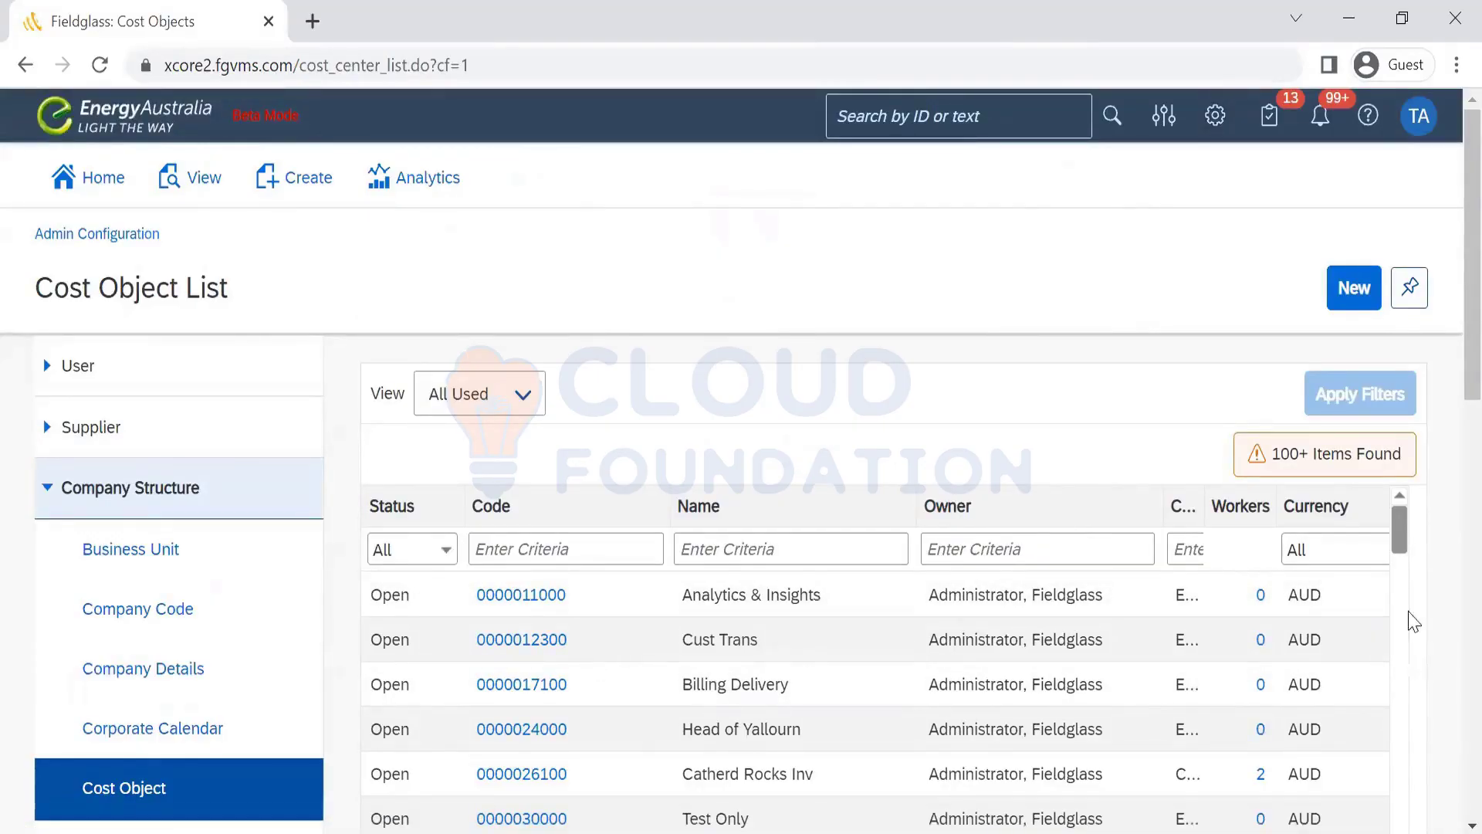
scroll(1449, 490, "down", 3)
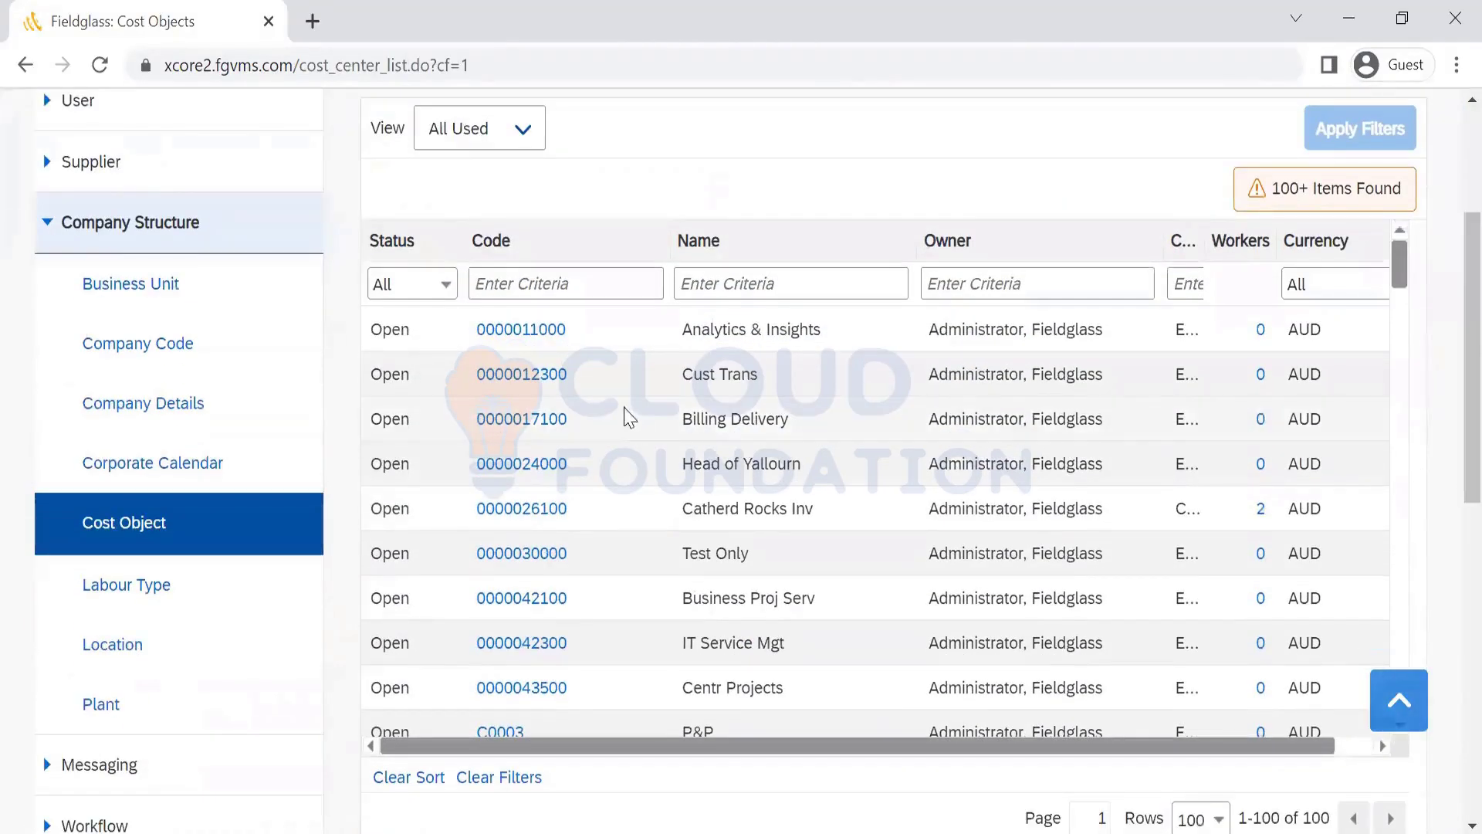
left_click_drag(591, 377, 461, 382)
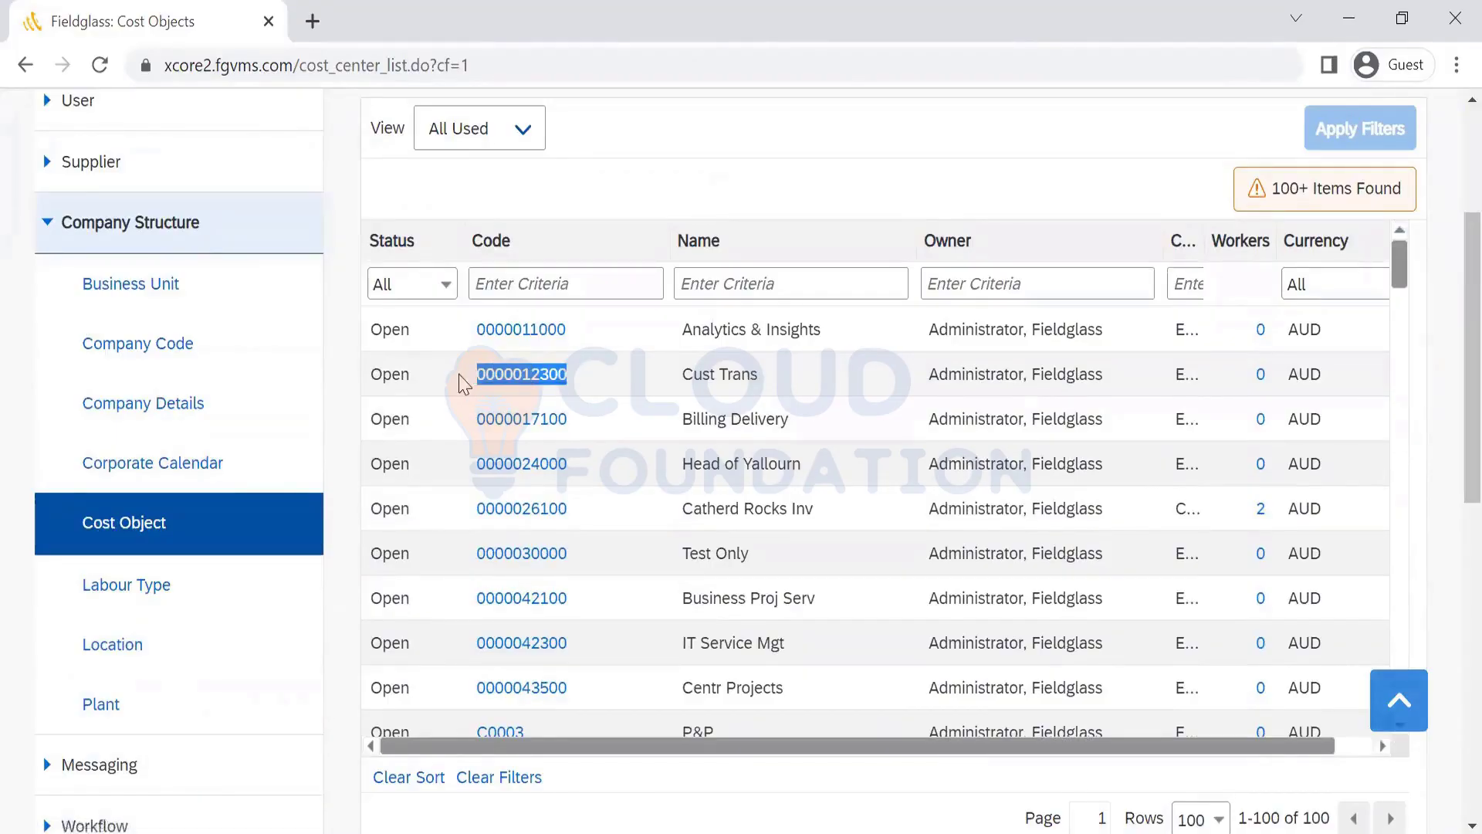
key("alt+Tab")
key("alt+Tab")
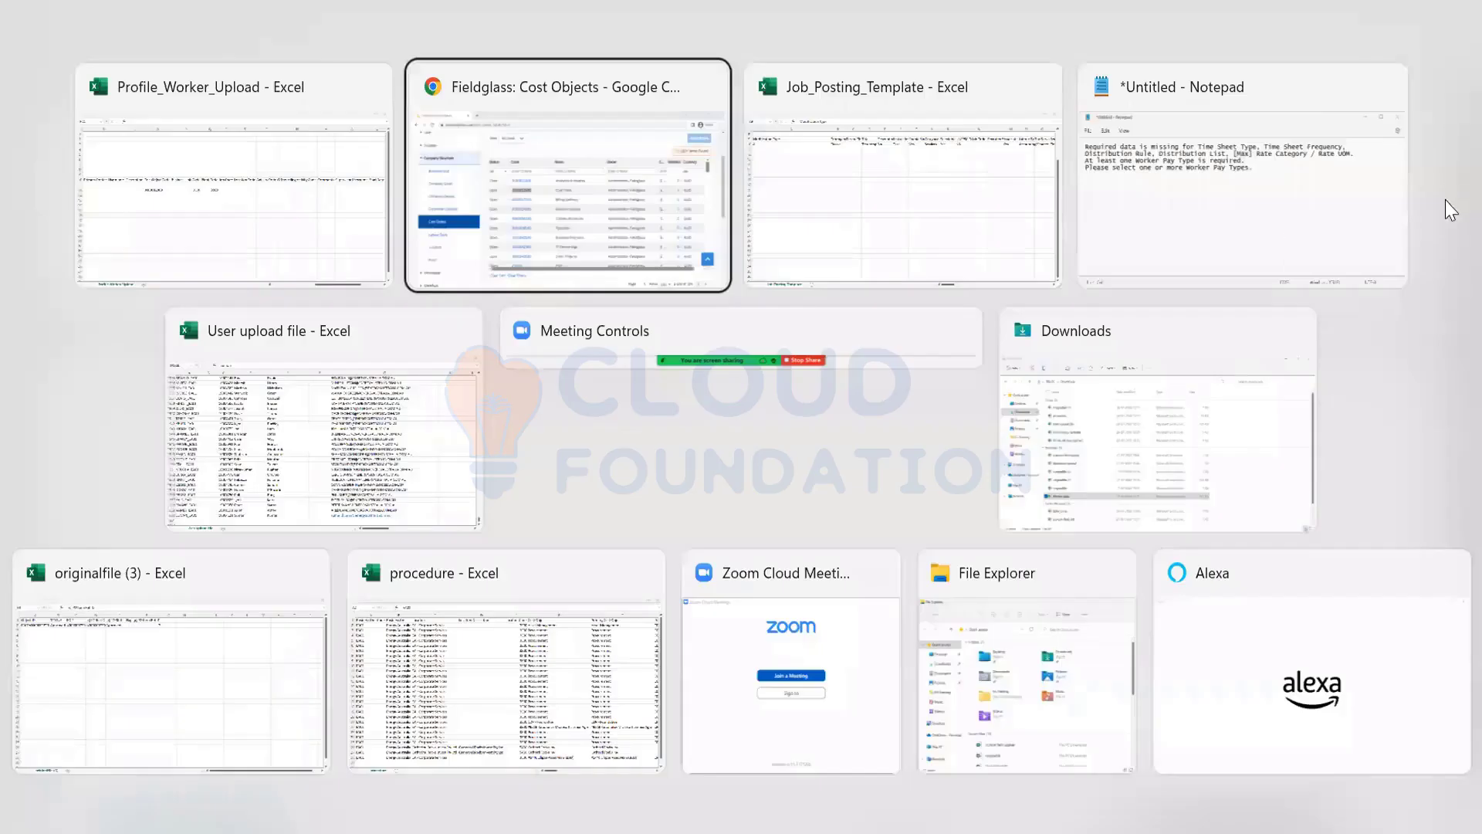
Open the Job Code list from the Configuration section of Admin Configuration
scroll(1451, 130, "up", 4)
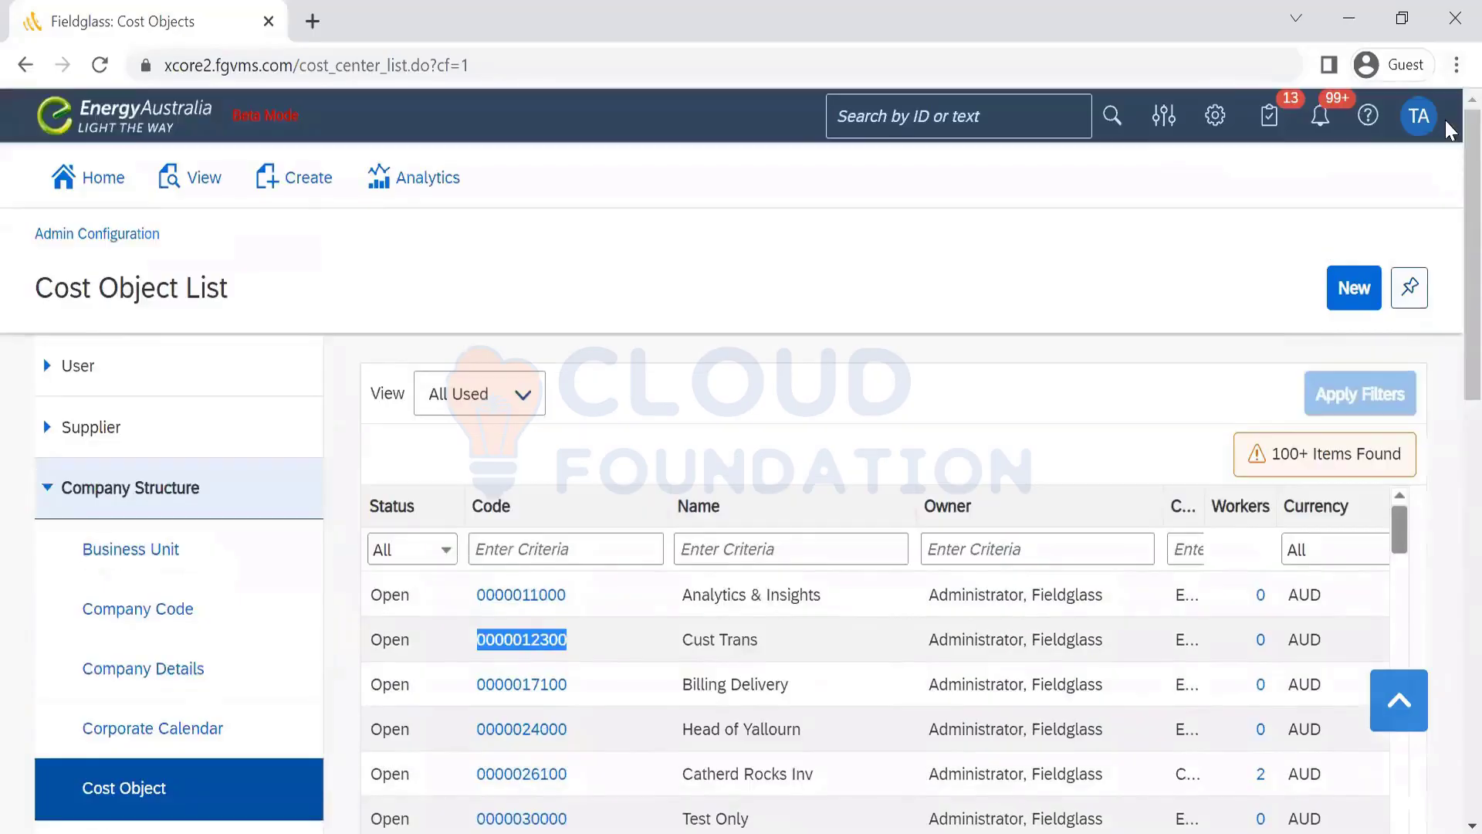
left_click(1216, 125)
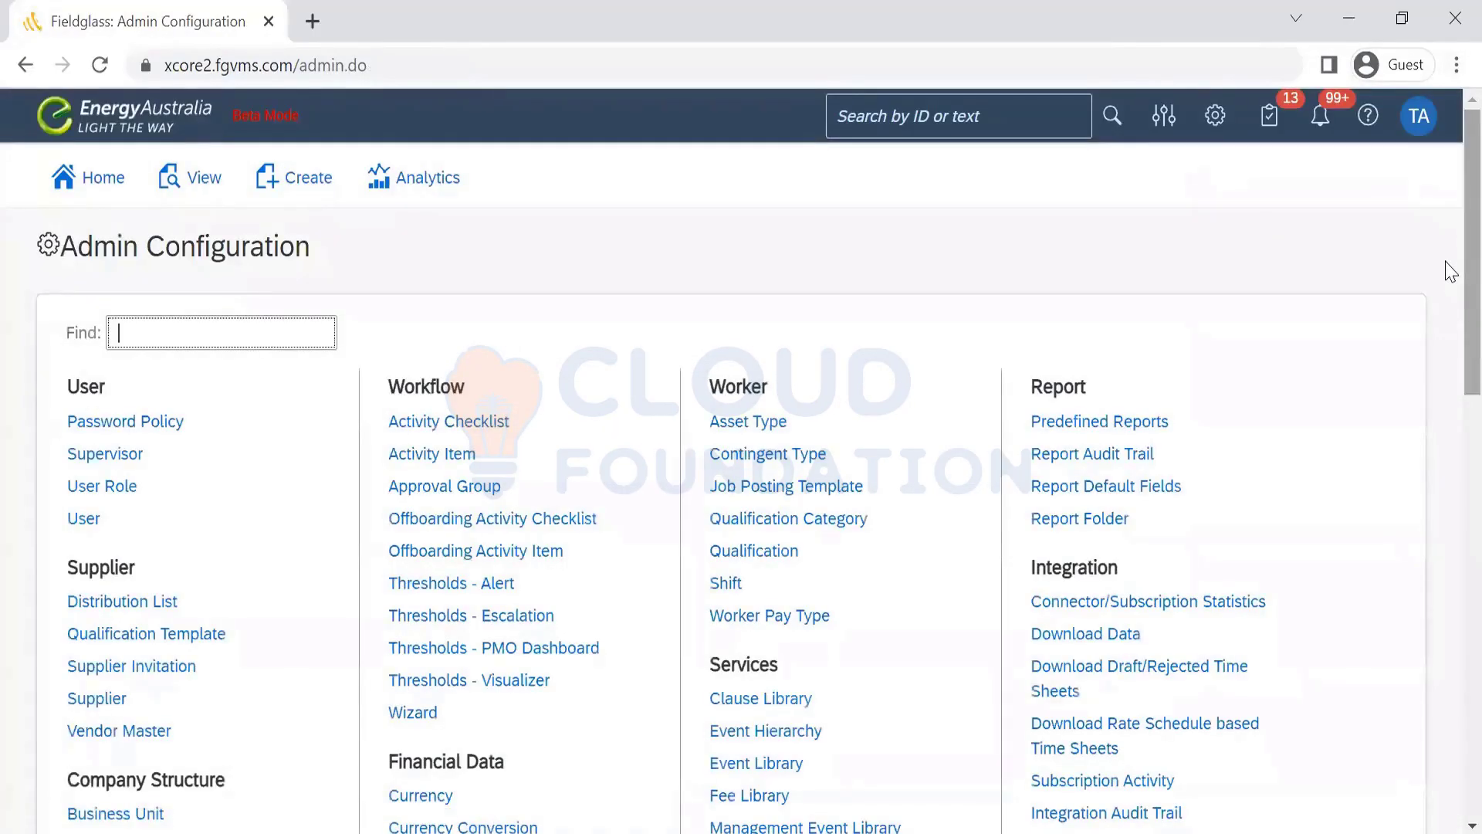
scroll(1445, 414, "down", 10)
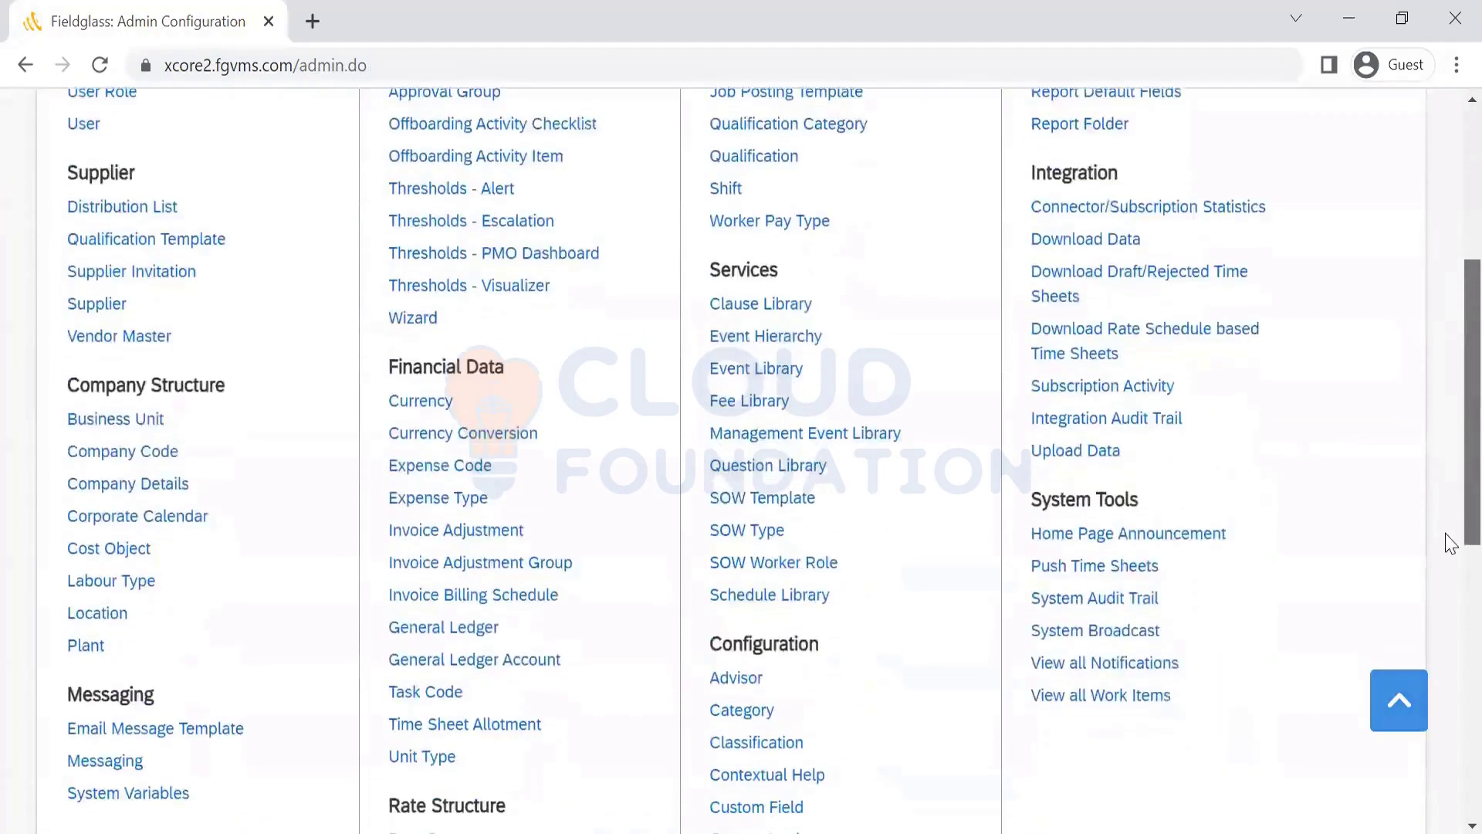
scroll(1450, 604, "up", 3)
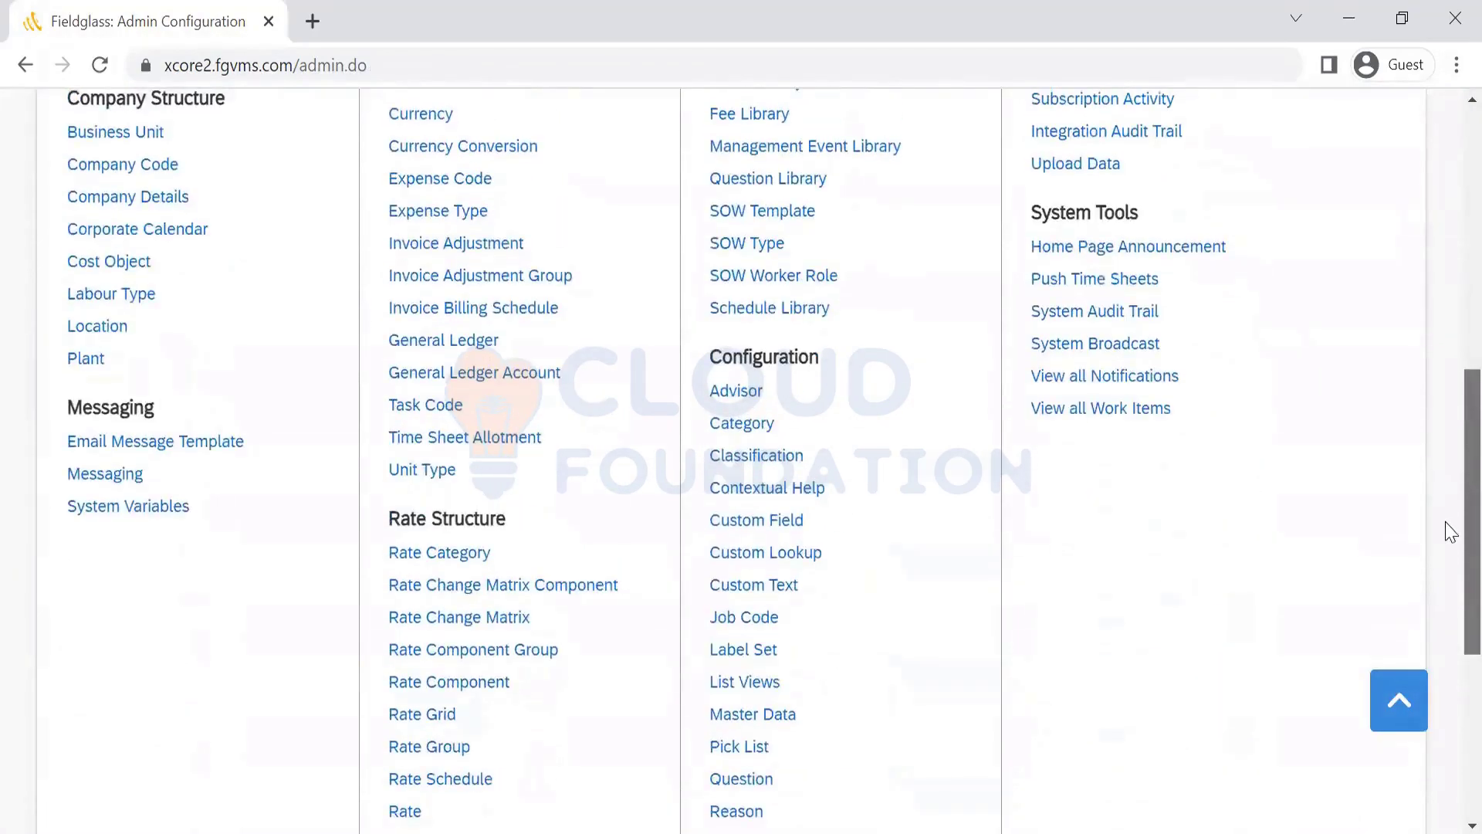
scroll(1450, 602, "down", 3)
scroll(1447, 594, "up", 1)
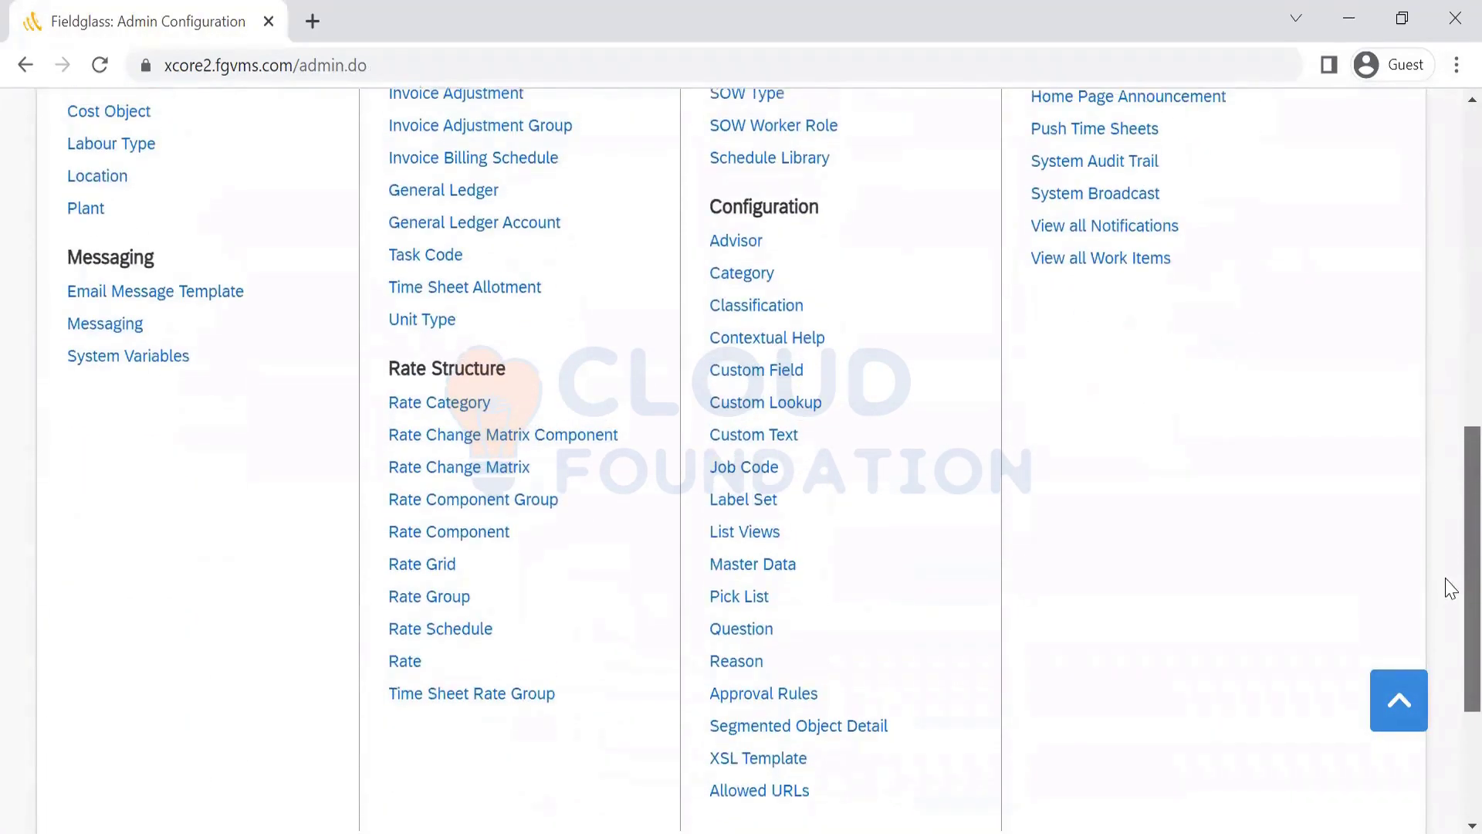
left_click(739, 475)
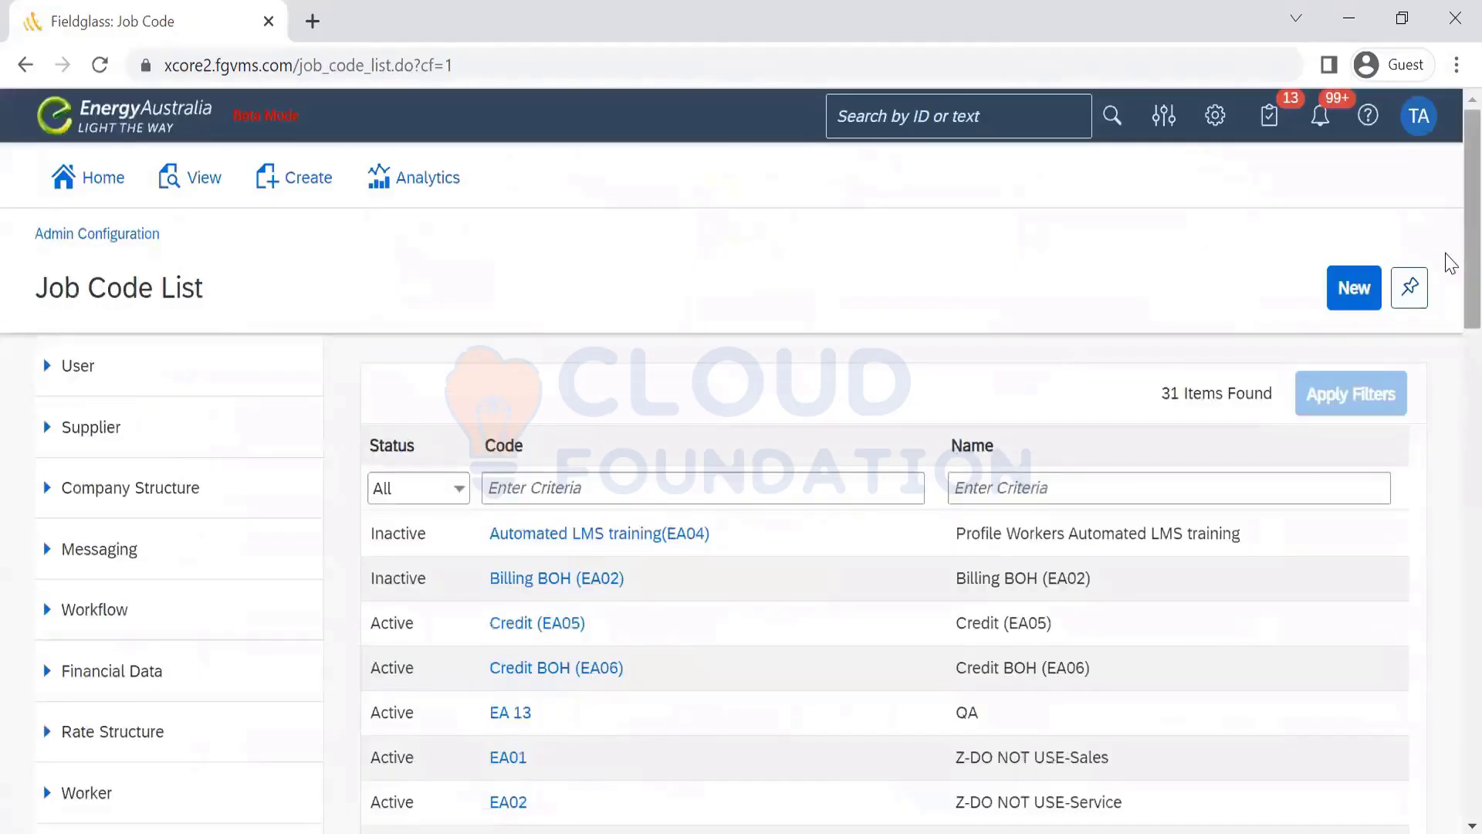
Look through the Job Code List and enter EA05 as the Job Code in row 11 of Profile_Worker_Upload
scroll(1450, 262, "down", 7)
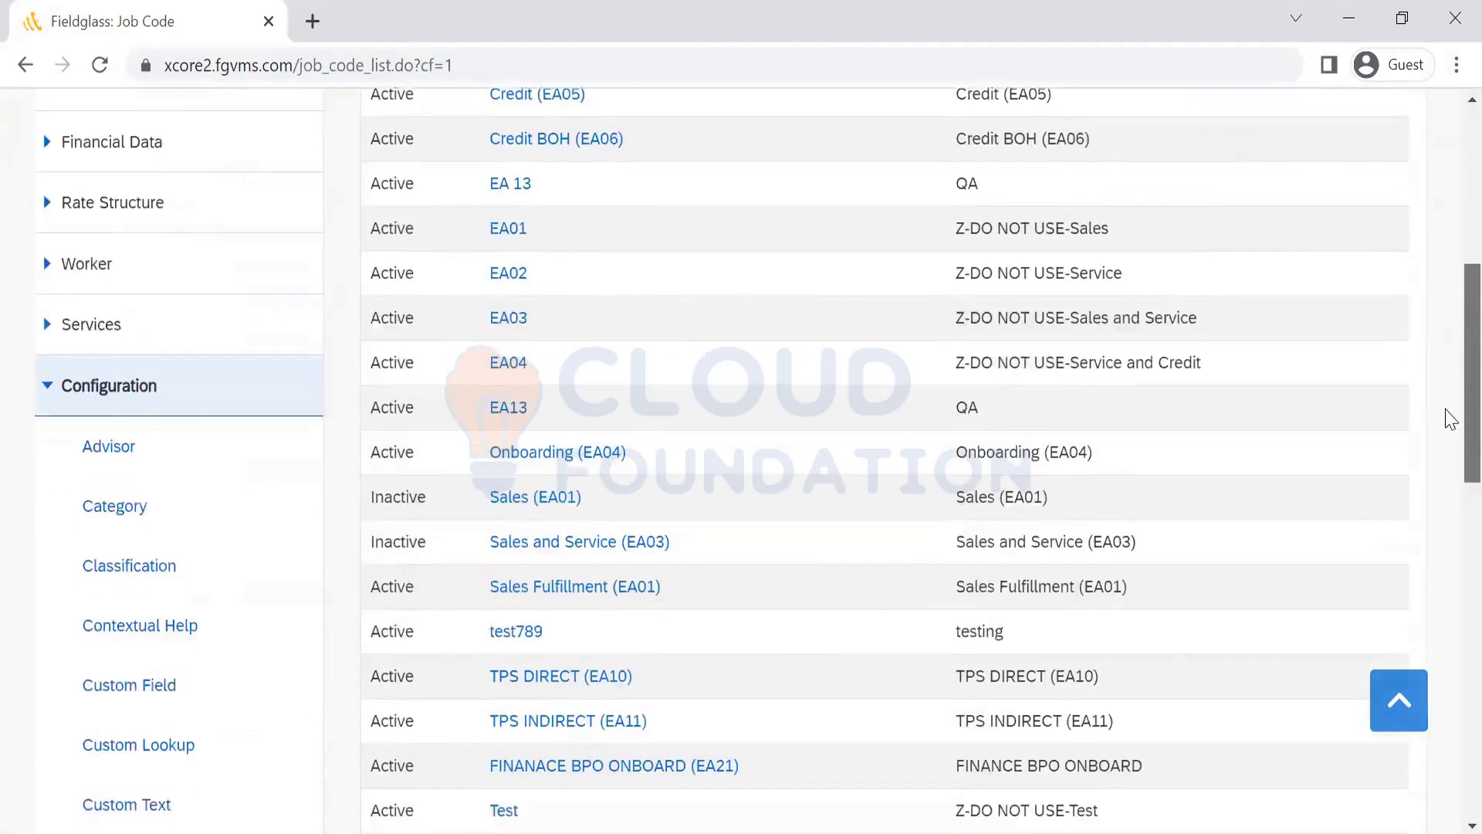
scroll(1450, 511, "down", 4)
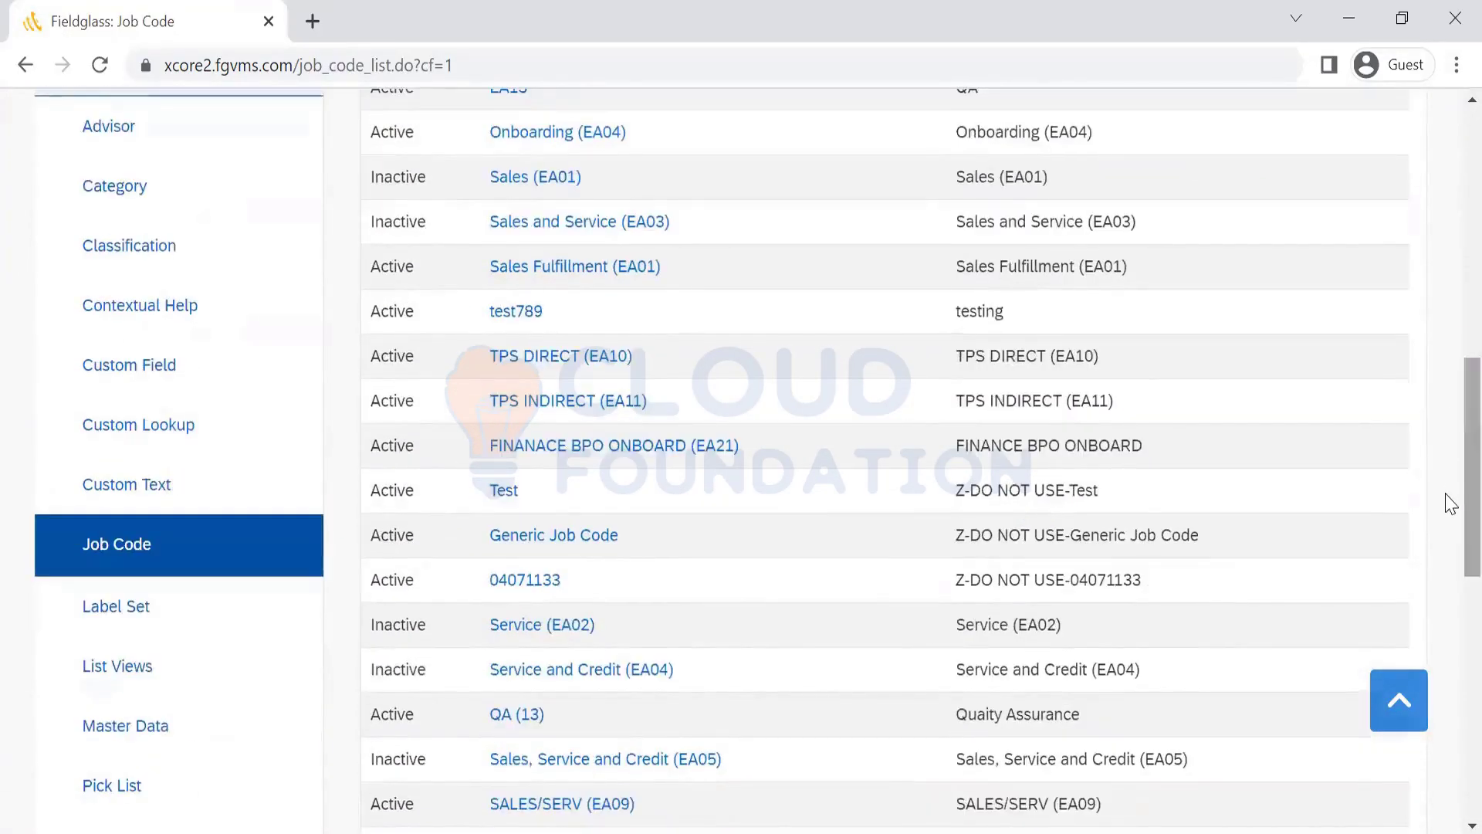
scroll(1450, 502, "down", 7)
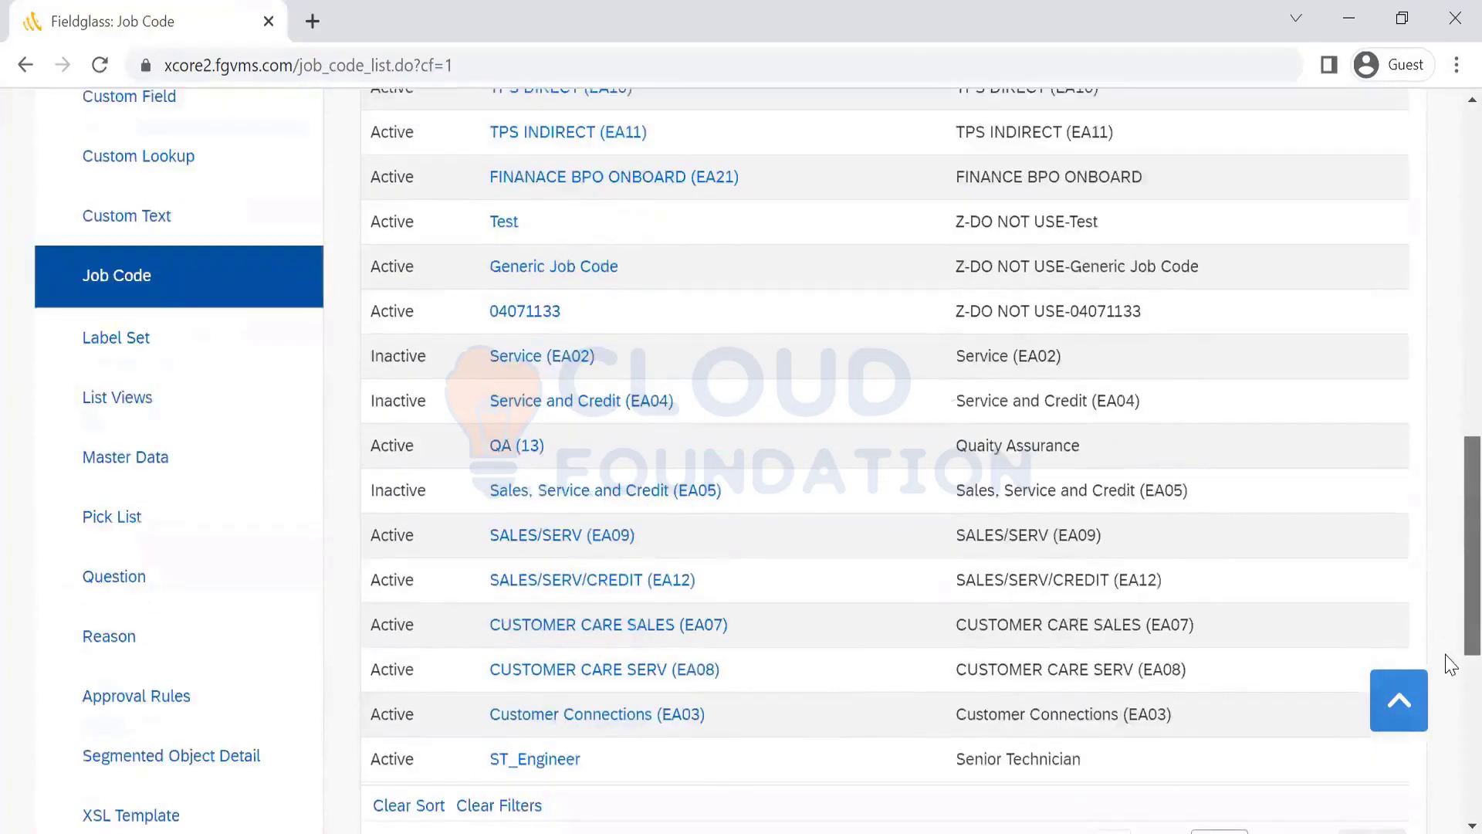
scroll(1450, 664, "up", 6)
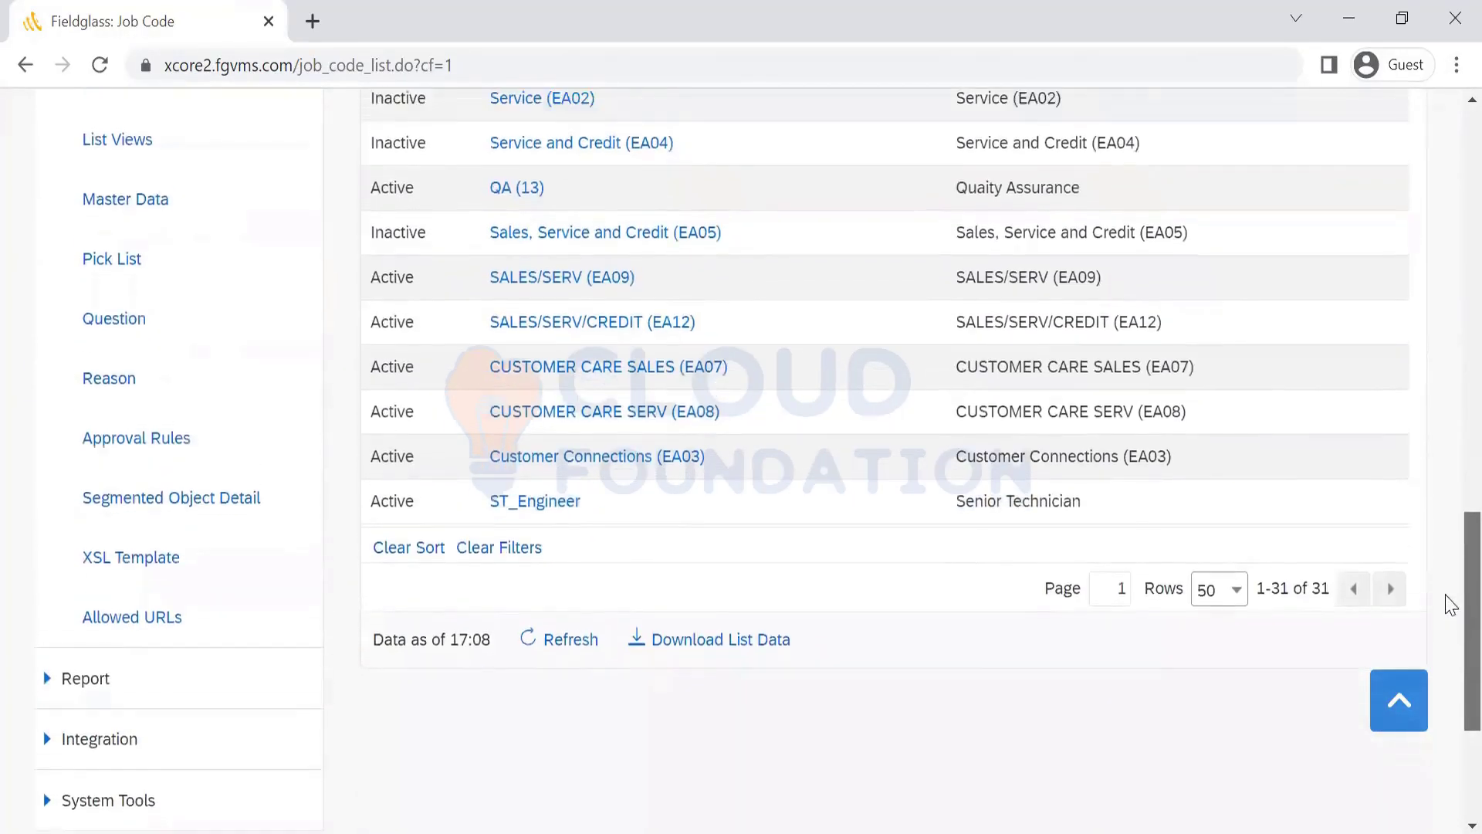
scroll(1449, 425, "up", 10)
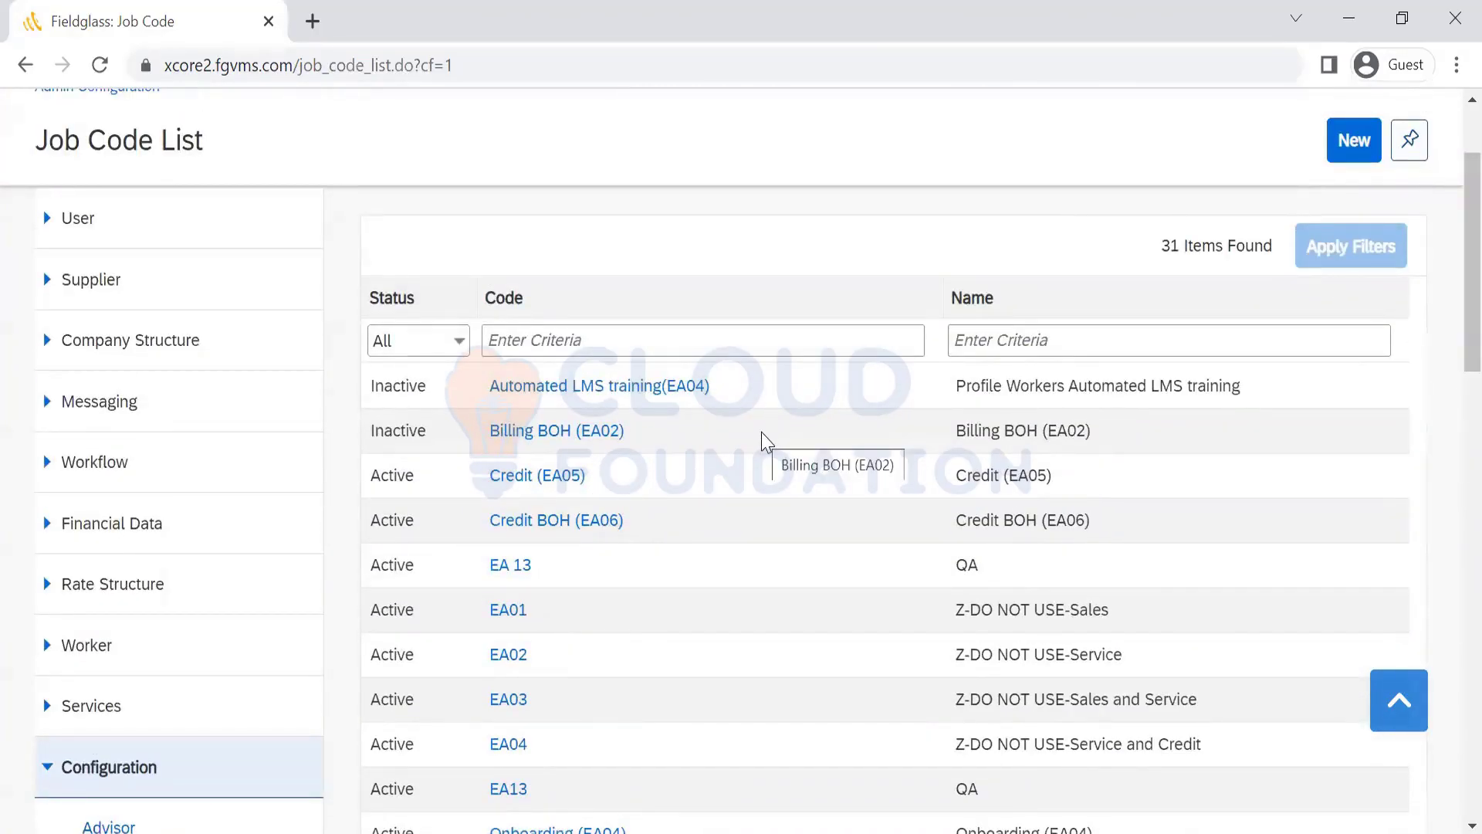
key("alt+Tab")
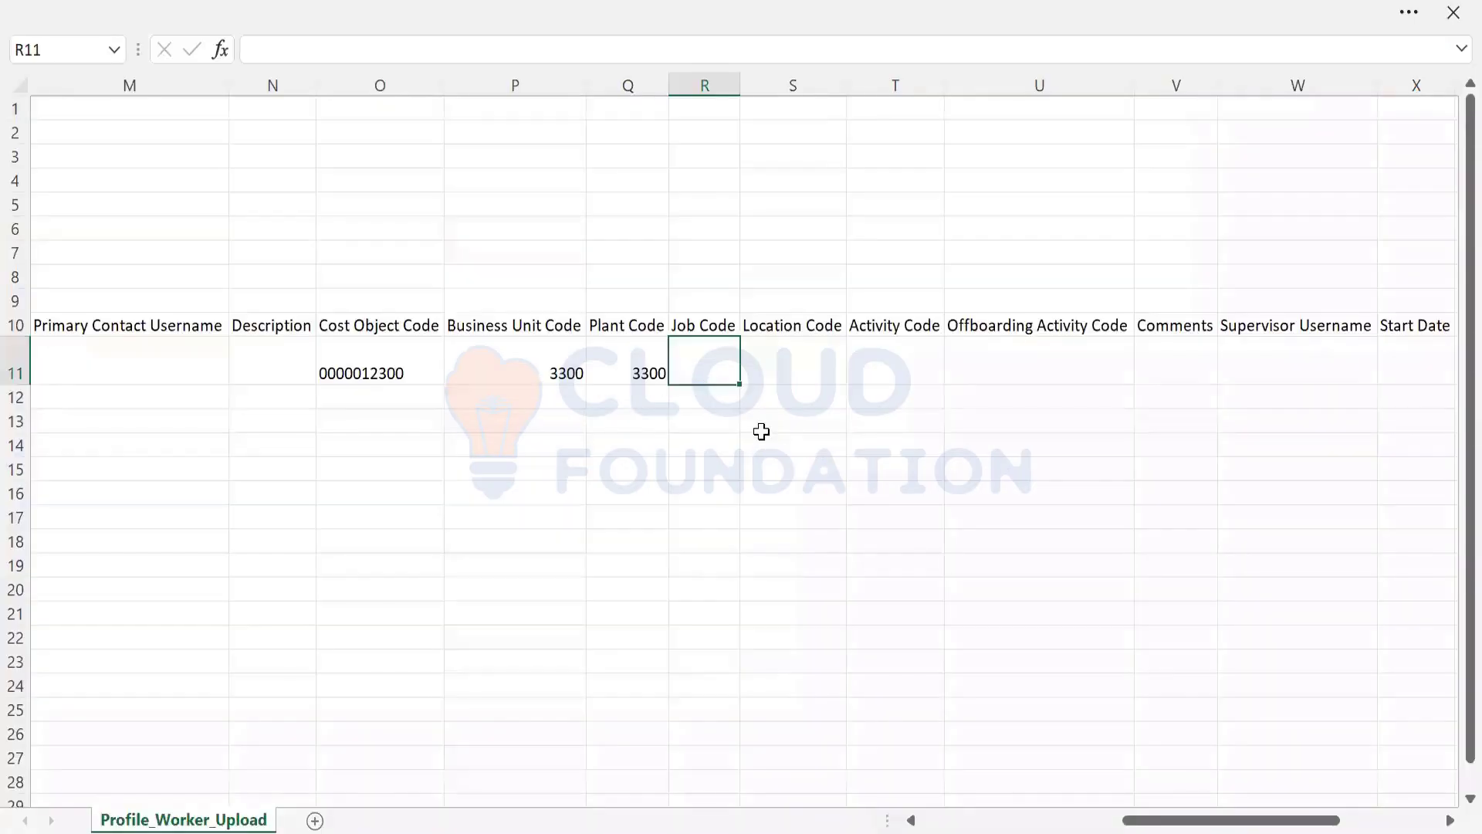
type("EA05")
key("Tab")
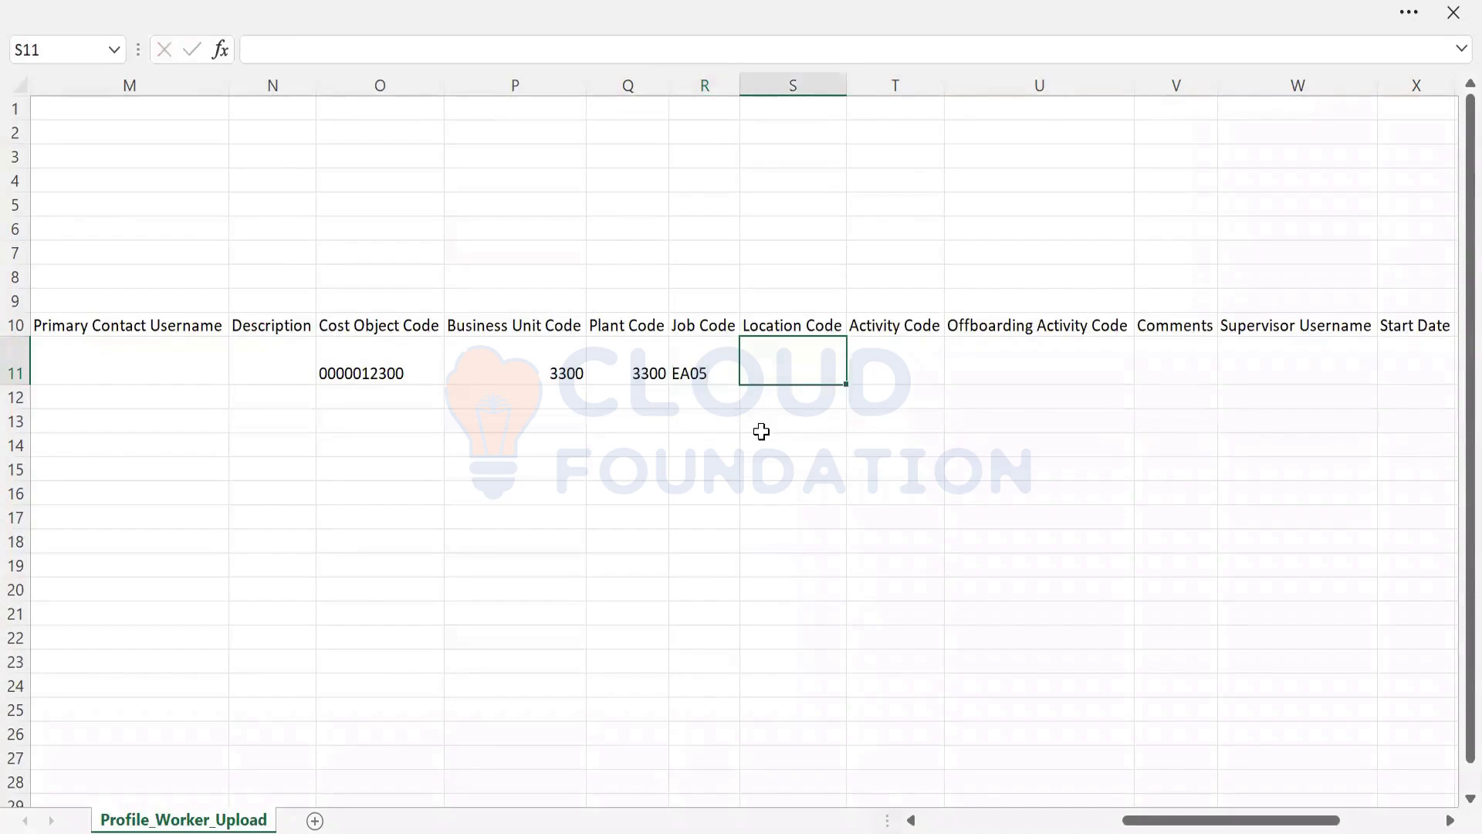
Switch to Fieldglass and open the Location list from the Company Structure section
key("alt+Tab")
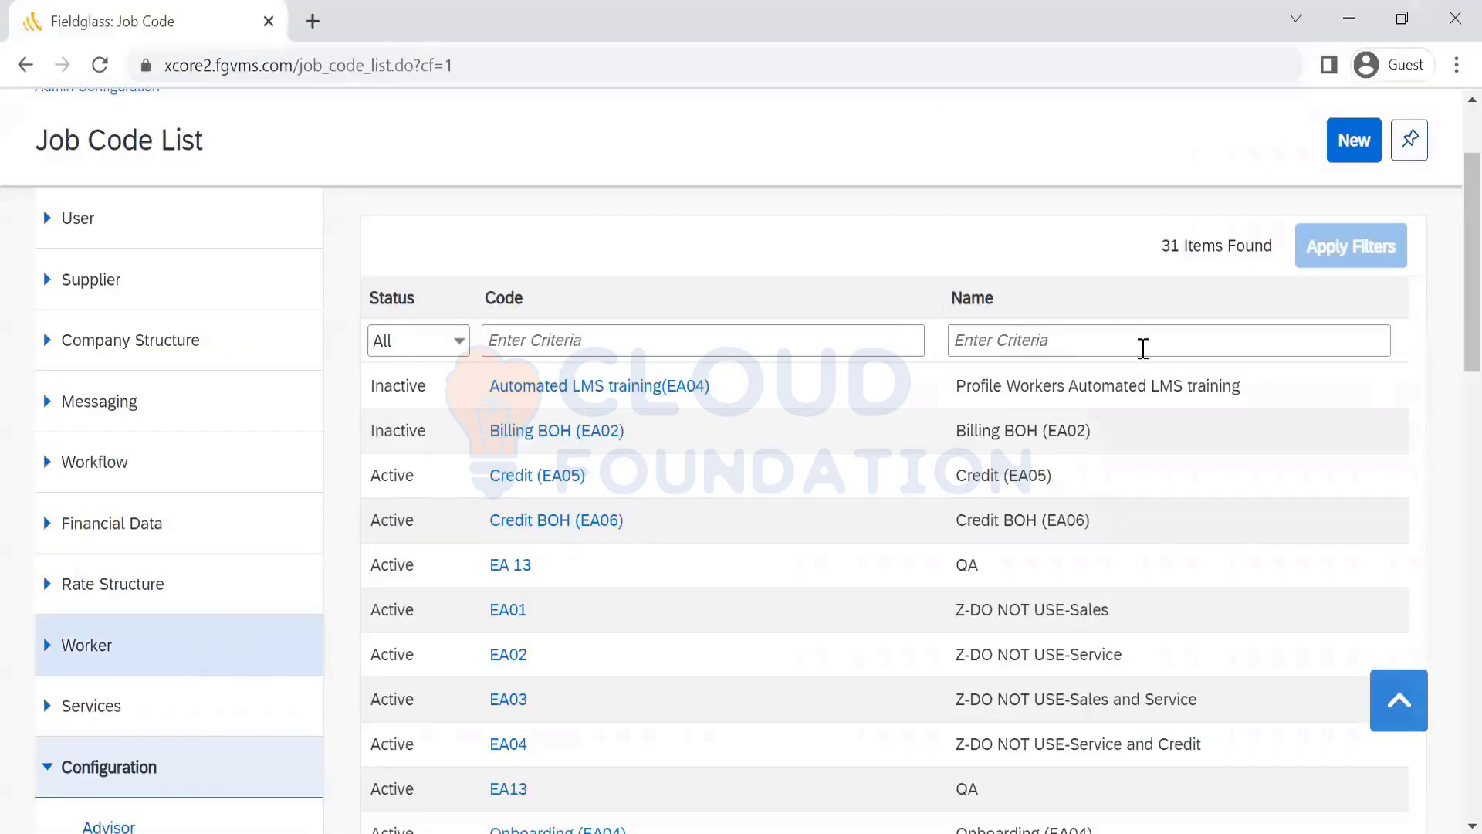
scroll(1451, 193, "up", 1)
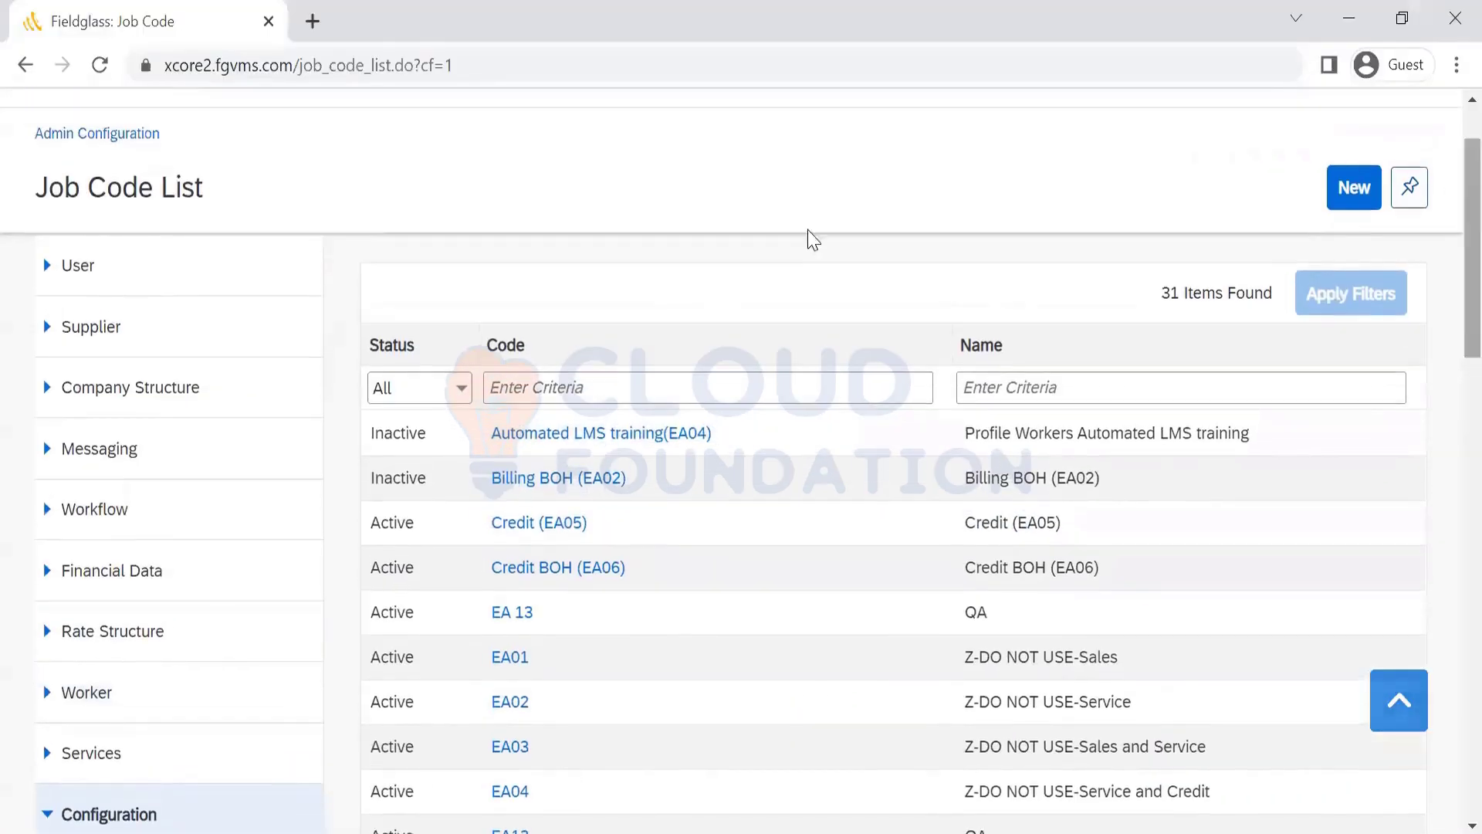
left_click(164, 397)
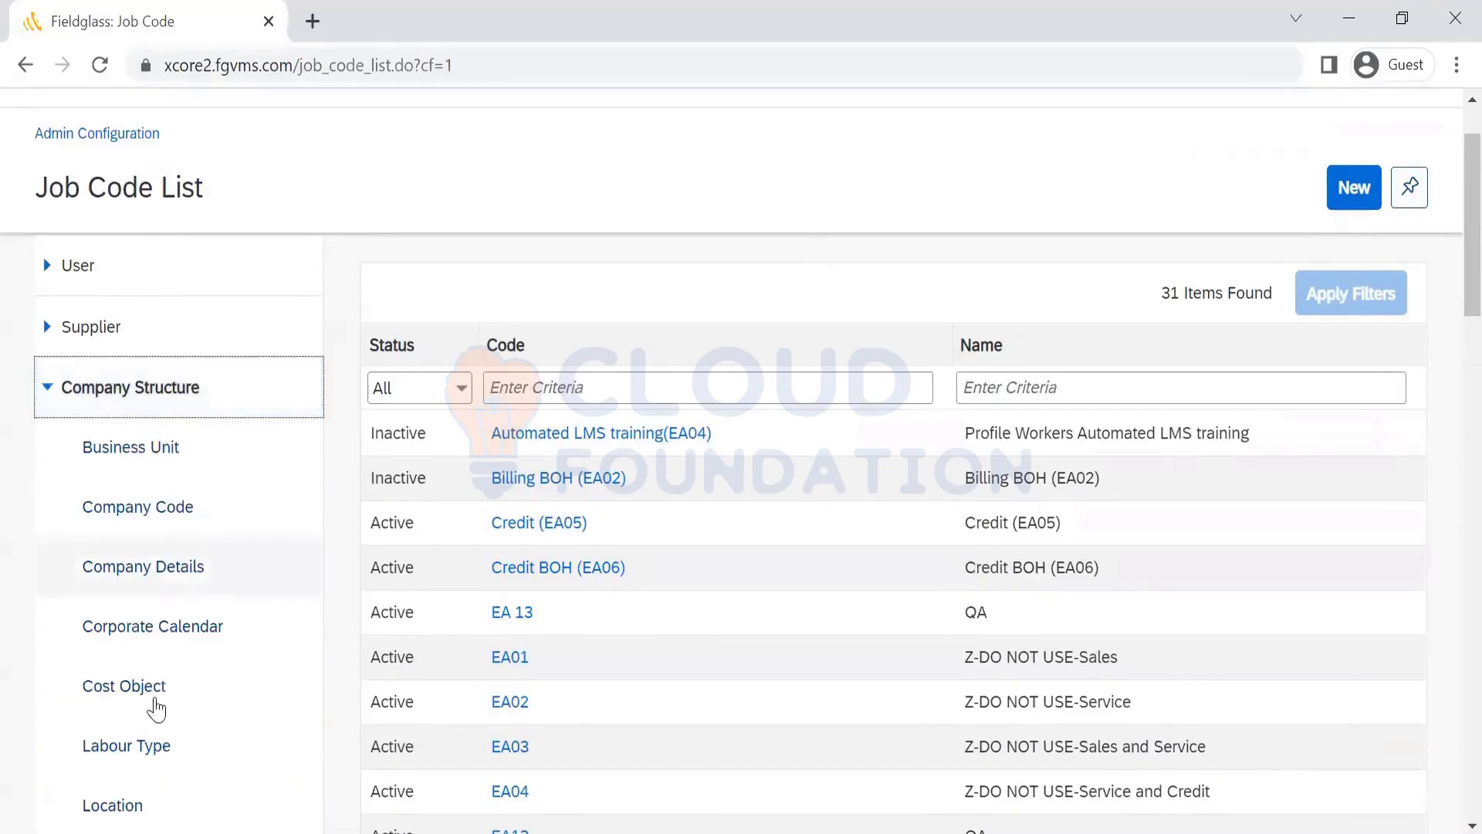
left_click(129, 806)
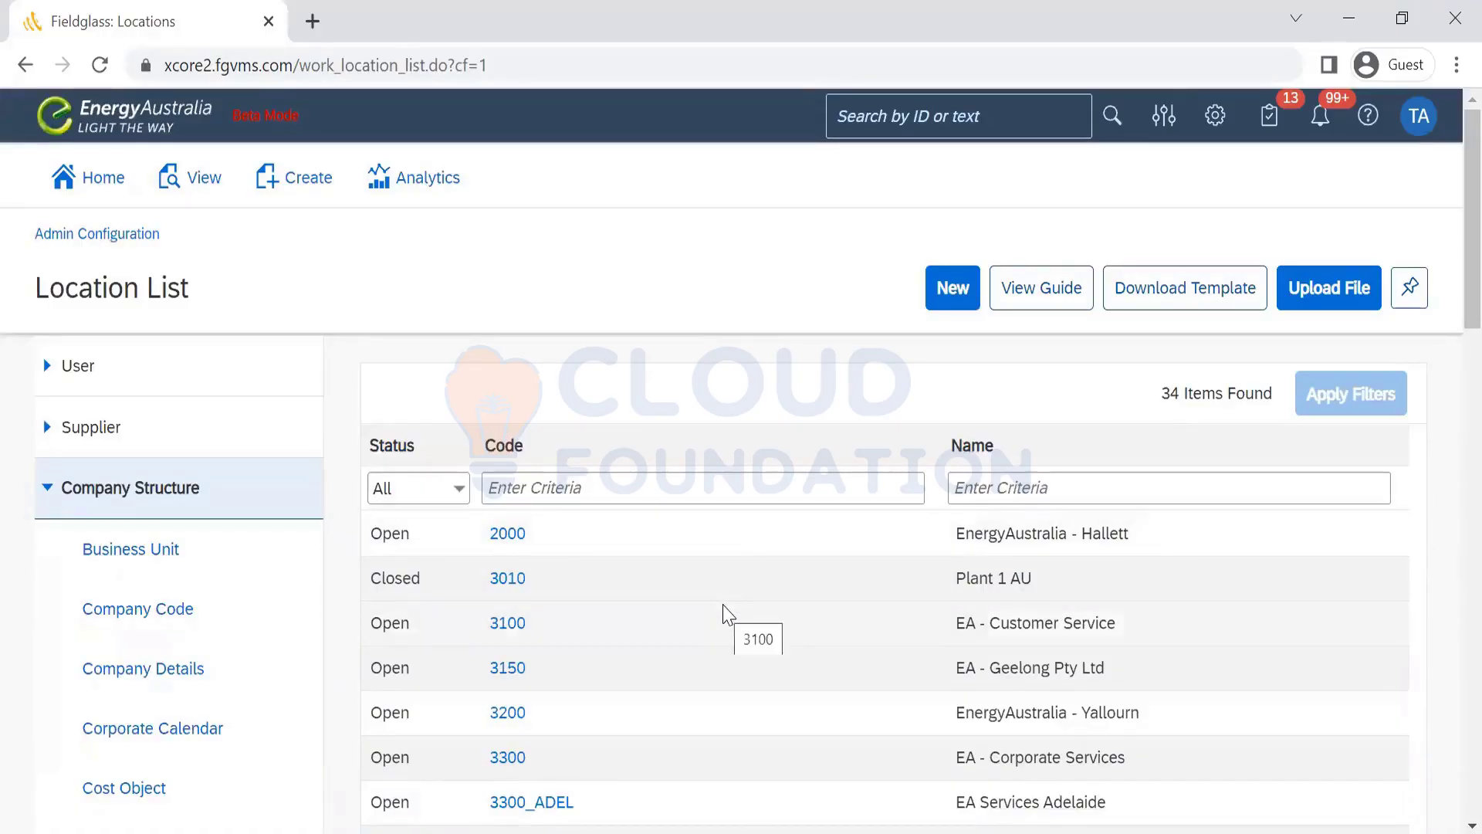
In row 11 of Profile_Worker_Upload, enter 3100 as the Location Code and start filling in the Supervisor Username
key("alt+Tab")
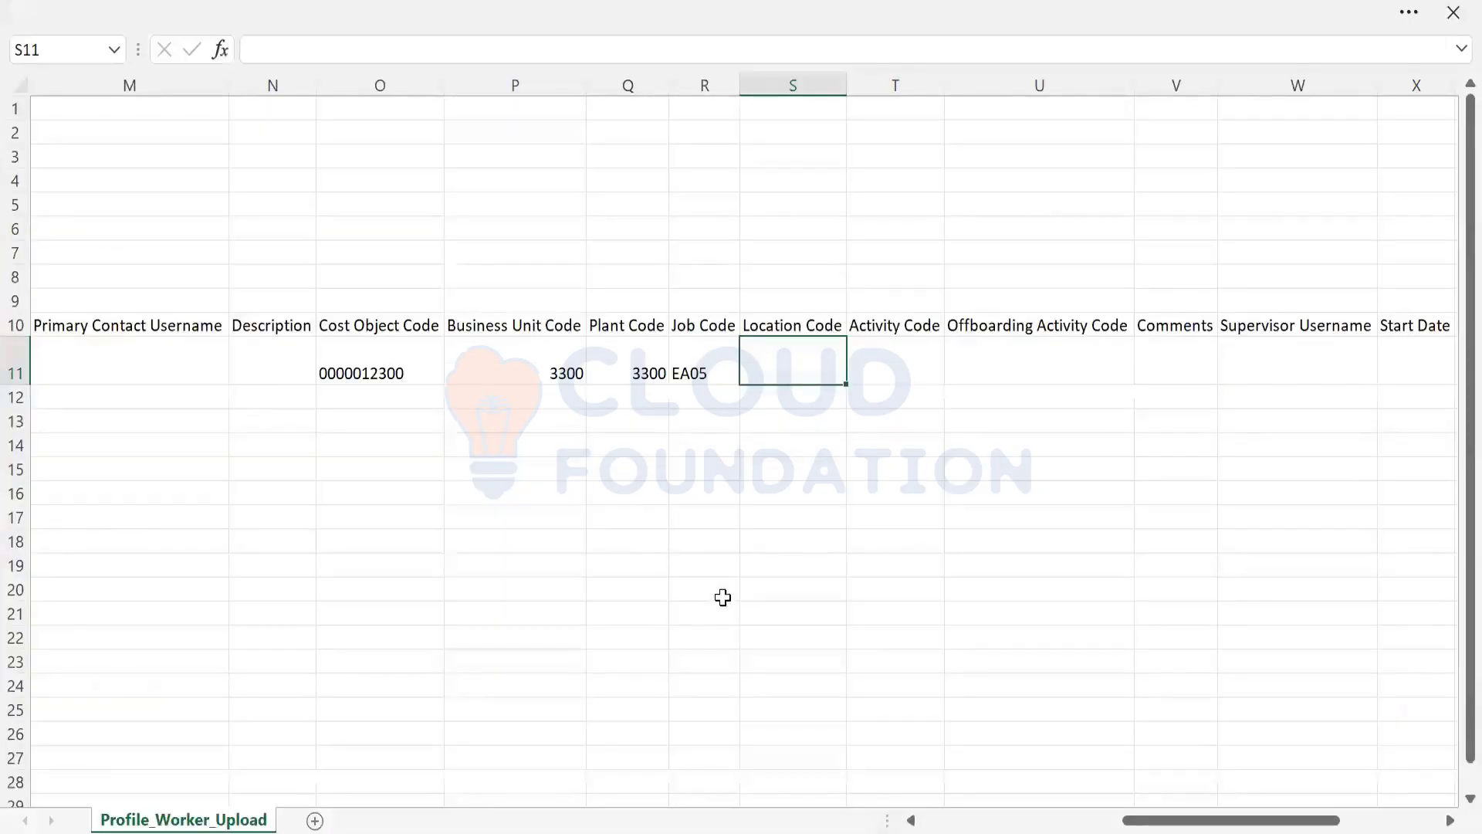
type("3100")
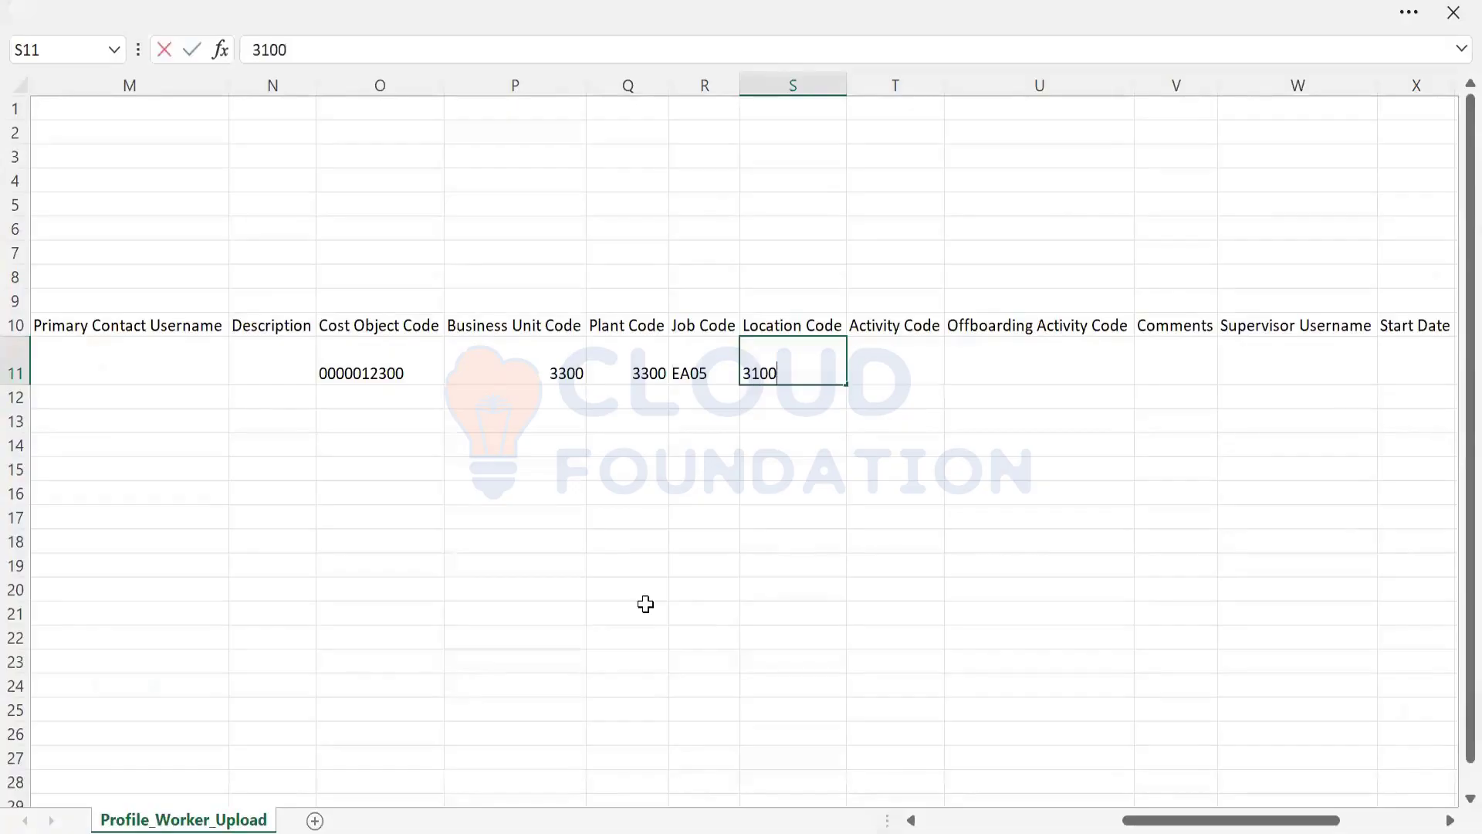
key("Tab")
key("Tab")
key("Tab")
key("Tab")
key("Tab")
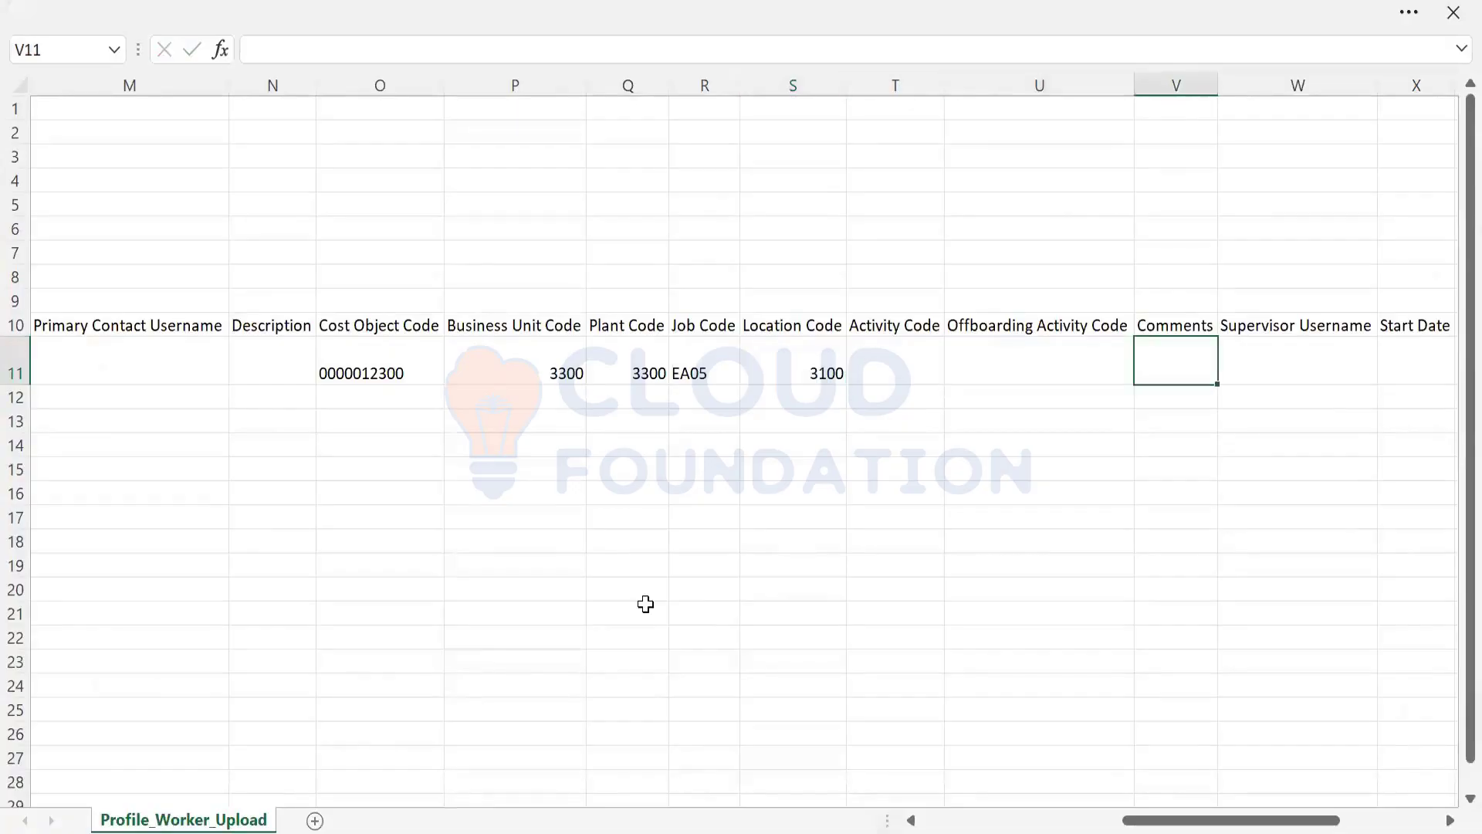
key("shift+Tab")
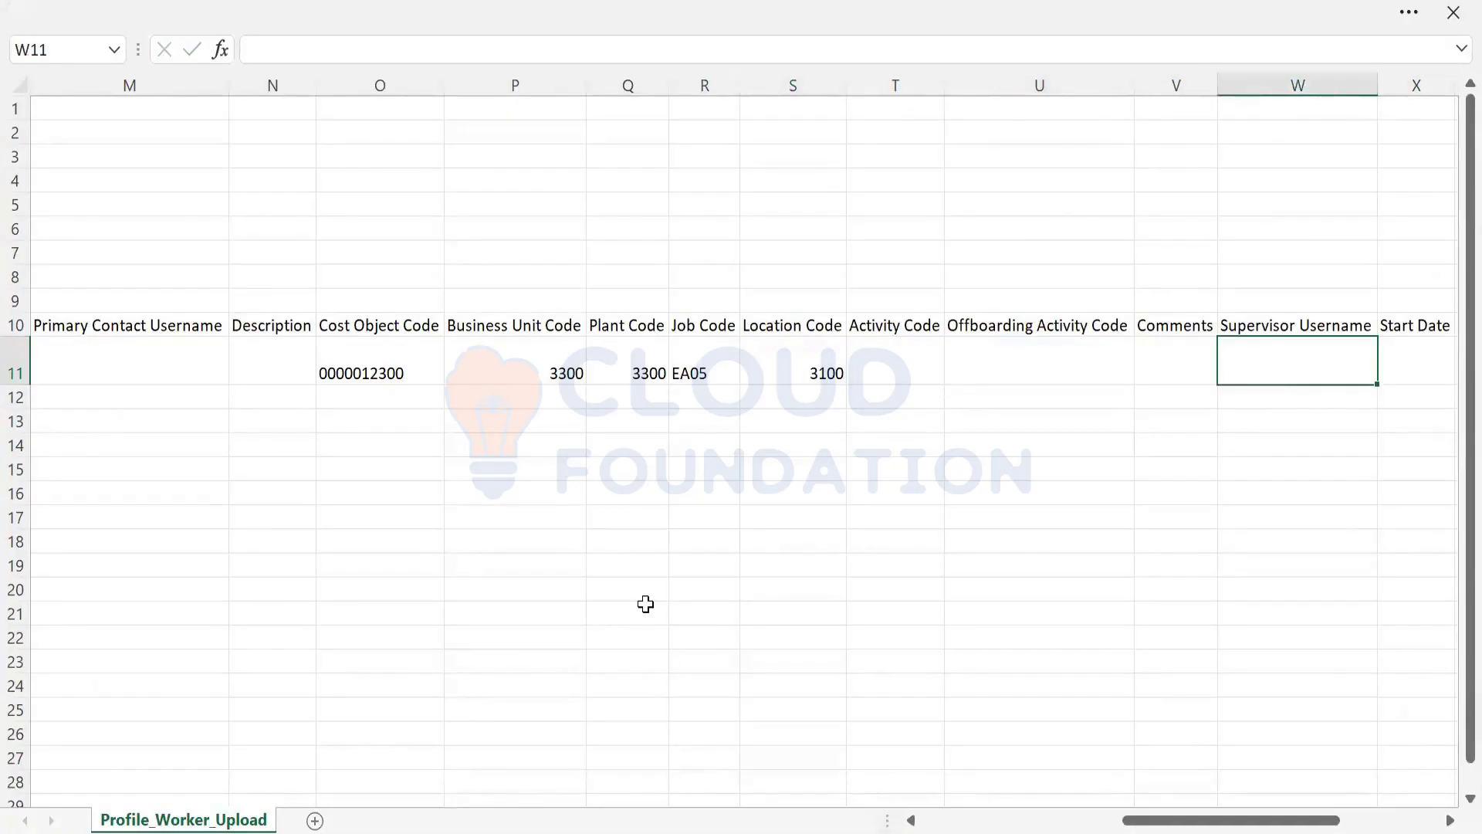
type("Su")
Switch to Fieldglass and open the Supplier List from the Supplier section of Admin Configuration
key("alt+Tab")
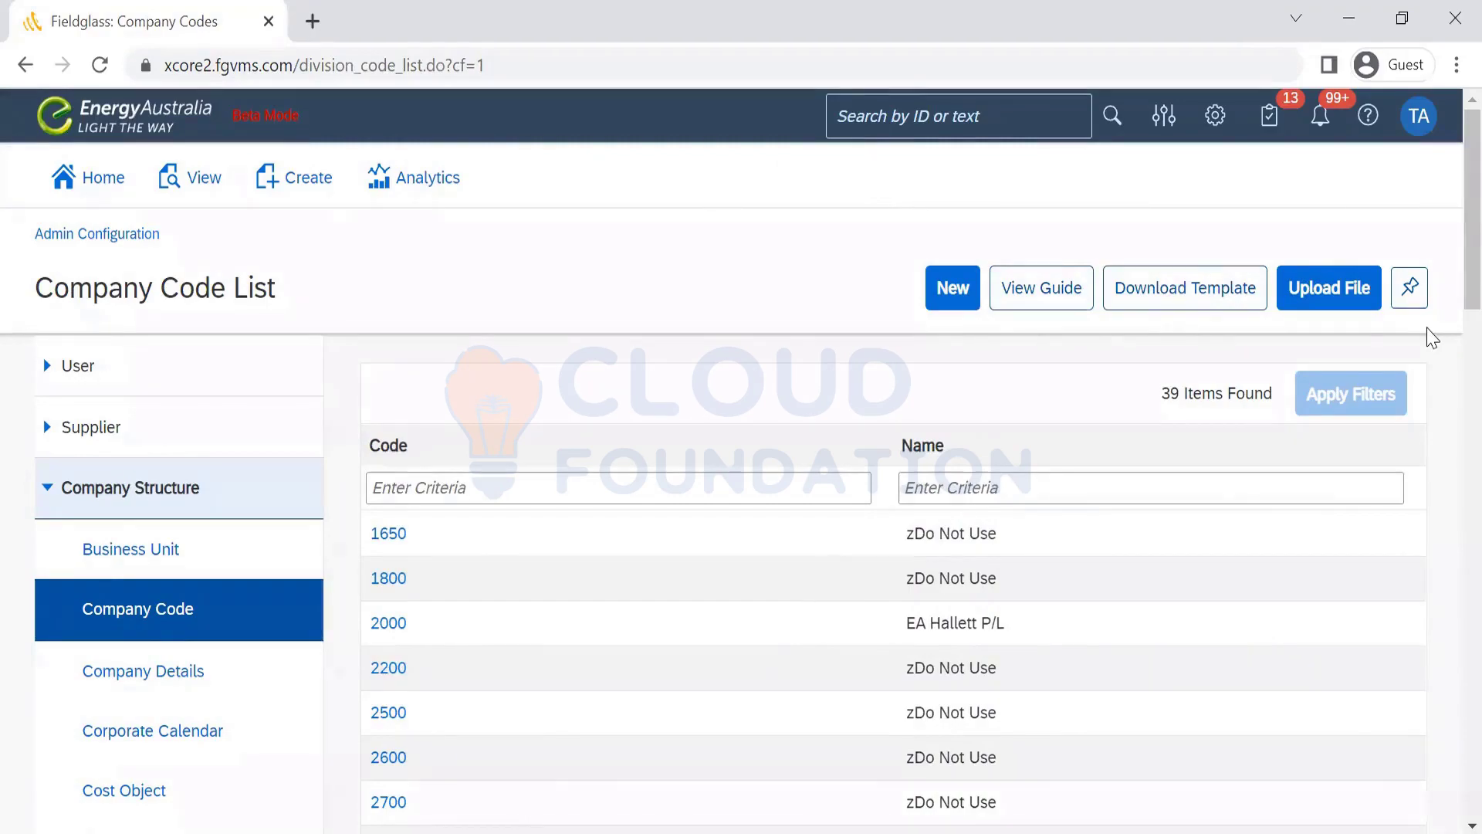
scroll(1447, 179, "down", 9)
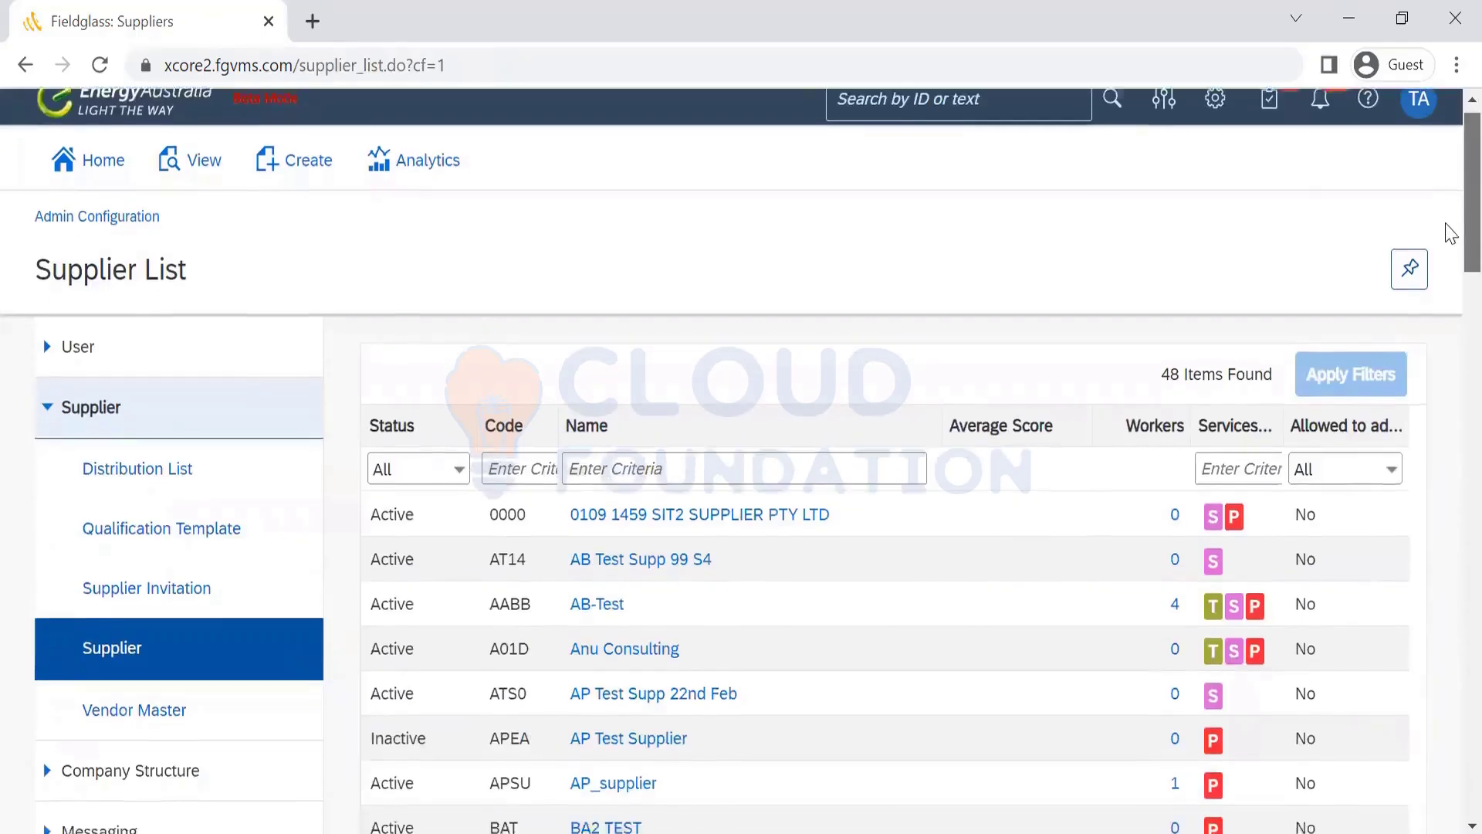
scroll(1375, 408, "down", 2)
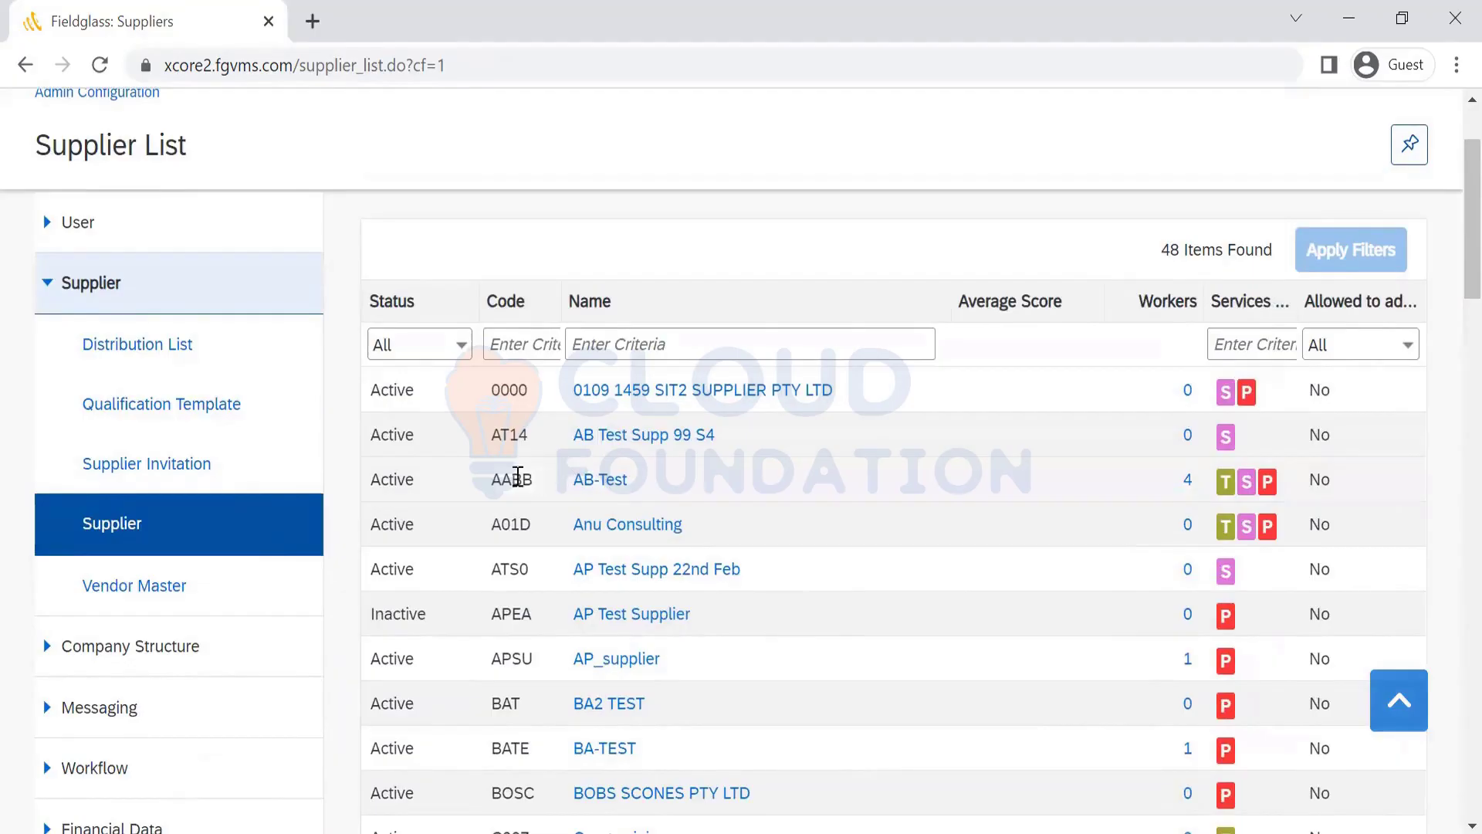
Copy the AB-Test supplier's code AABB to Supplier Code in row 11 of Profile_Worker_Upload, matching the destination formatting
double_click(510, 482)
key("ctrl+c")
key("alt+Tab")
key("ctrl+v")
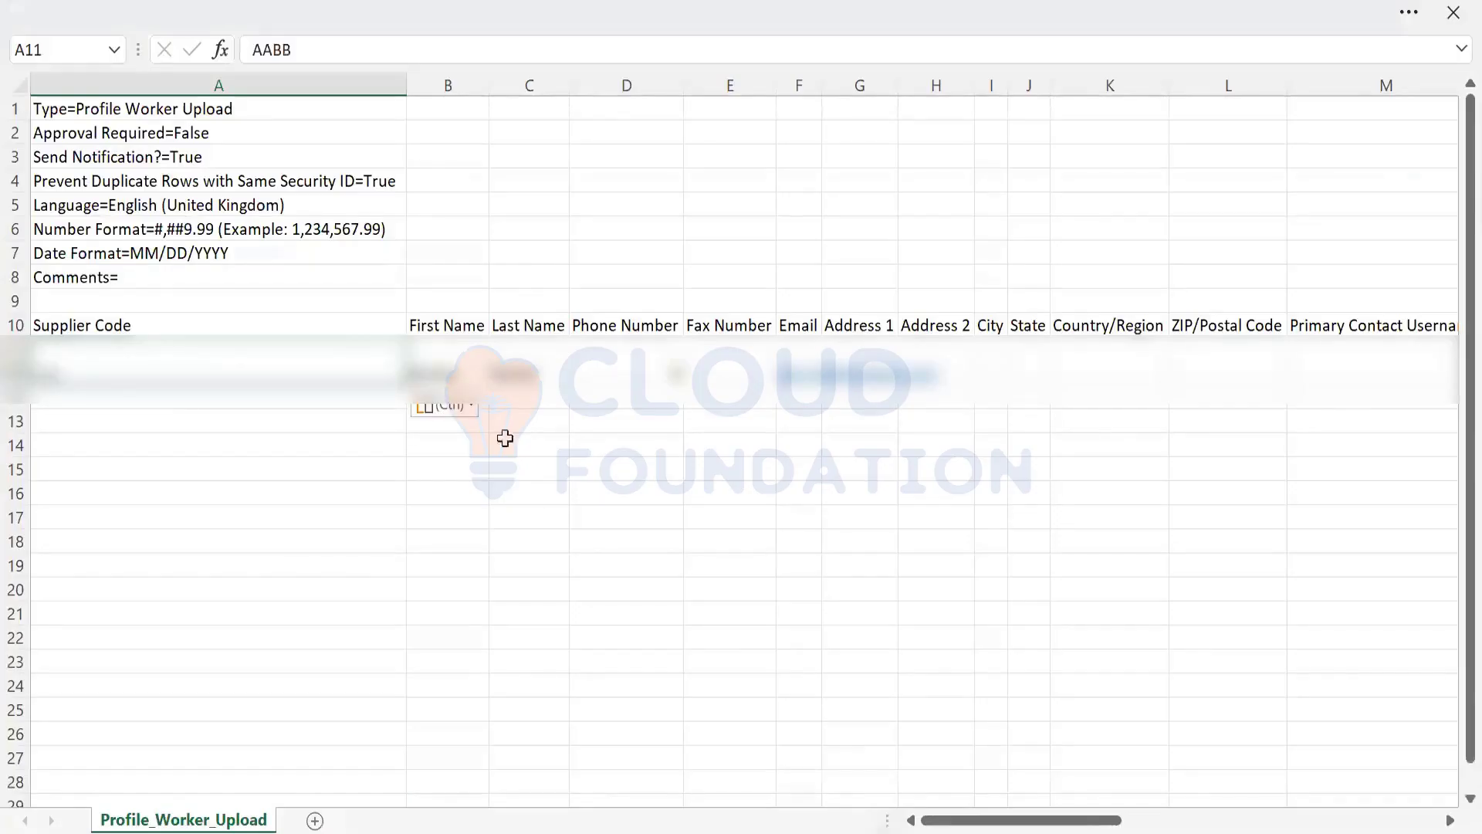
left_click(463, 404)
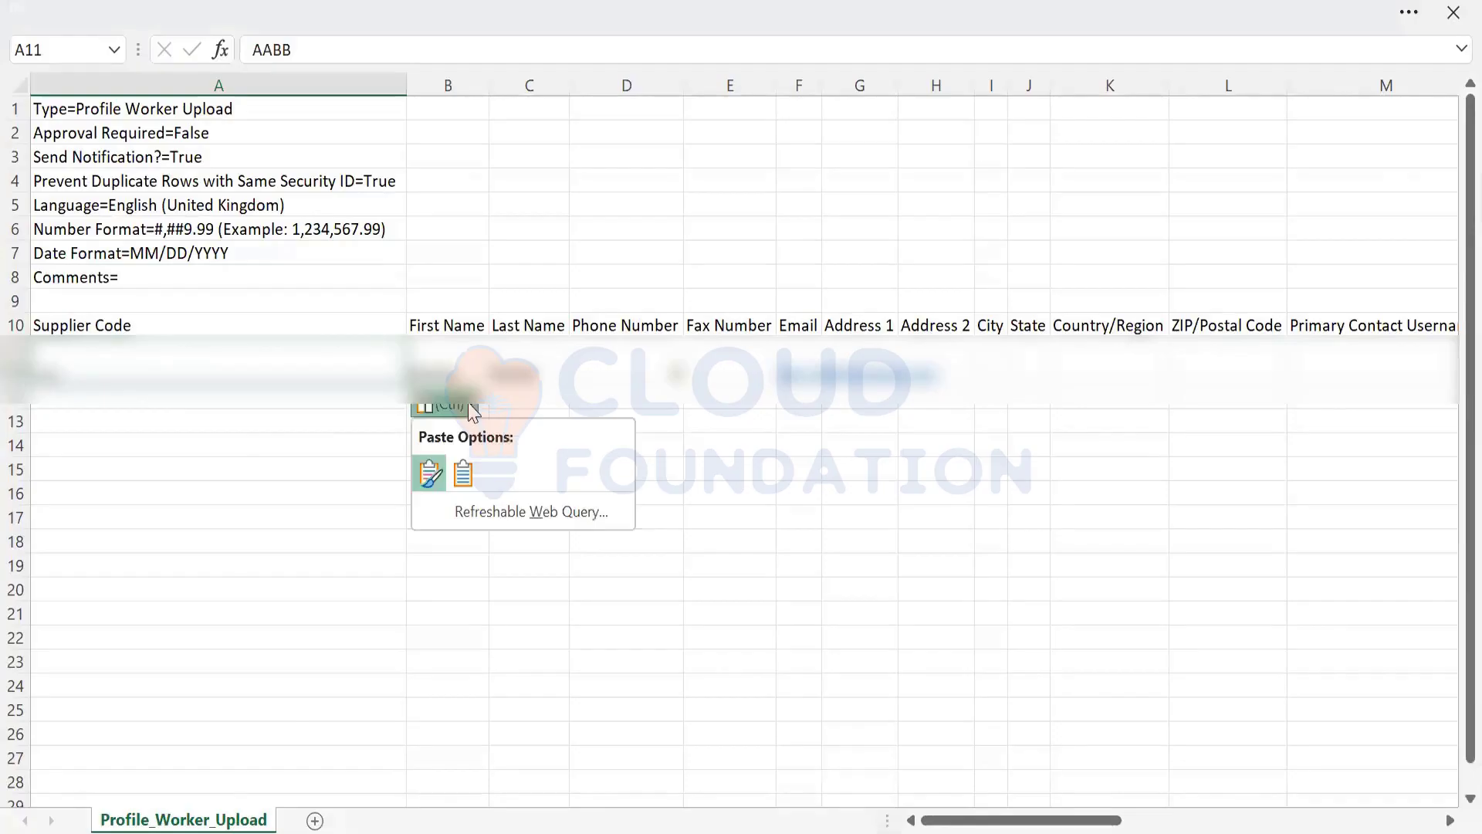
left_click(466, 470)
left_click(190, 413)
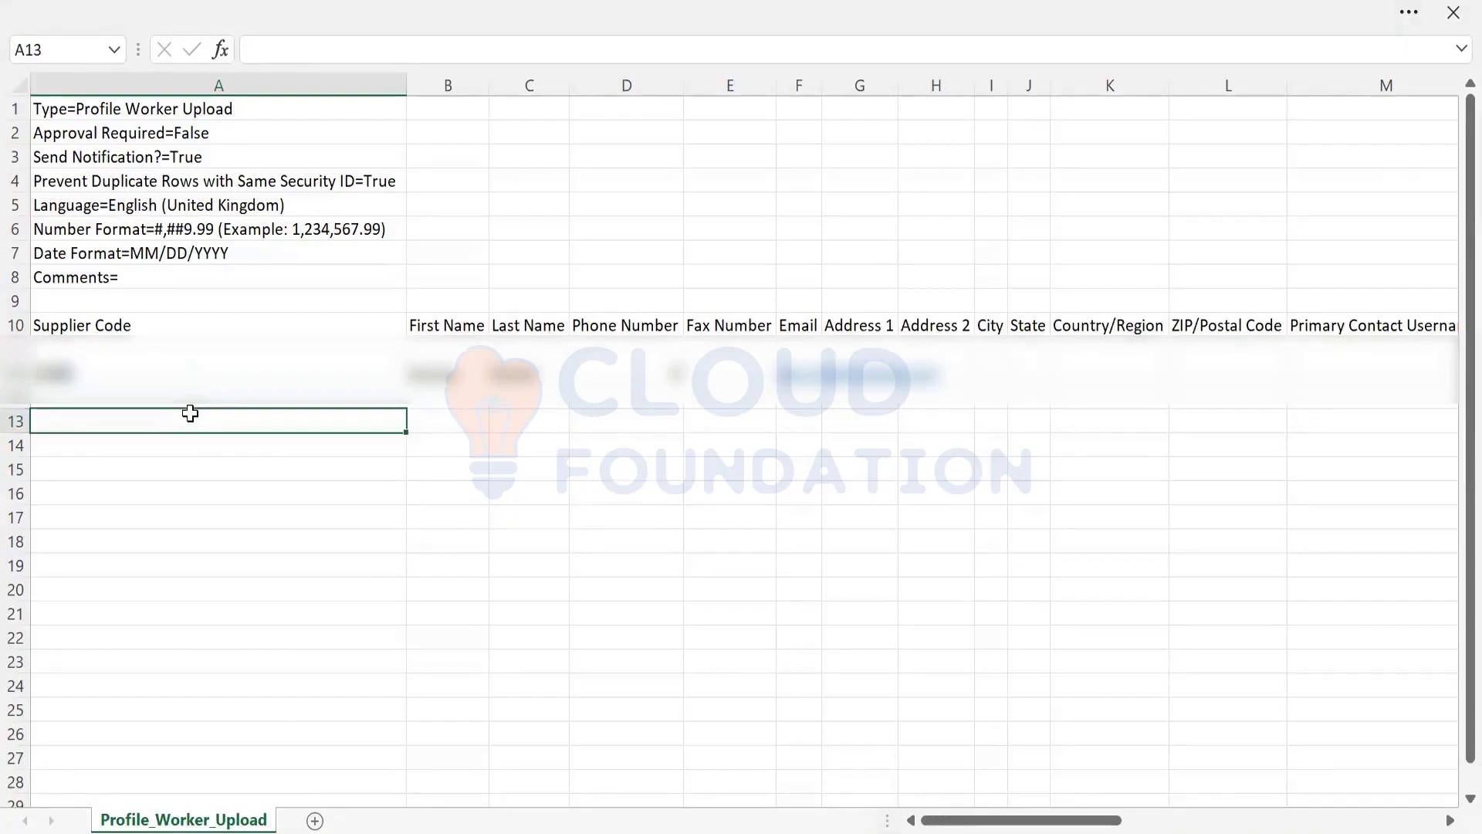
Examine the upload settings in rows 1 to 8 of Profile_Worker_Upload, from Type through Comments
key("Up")
key("Up")
key("Up")
key("Up")
key("Up")
key("Up")
key("Up")
key("Up")
key("Up")
key("Up")
key("Up")
key("Up")
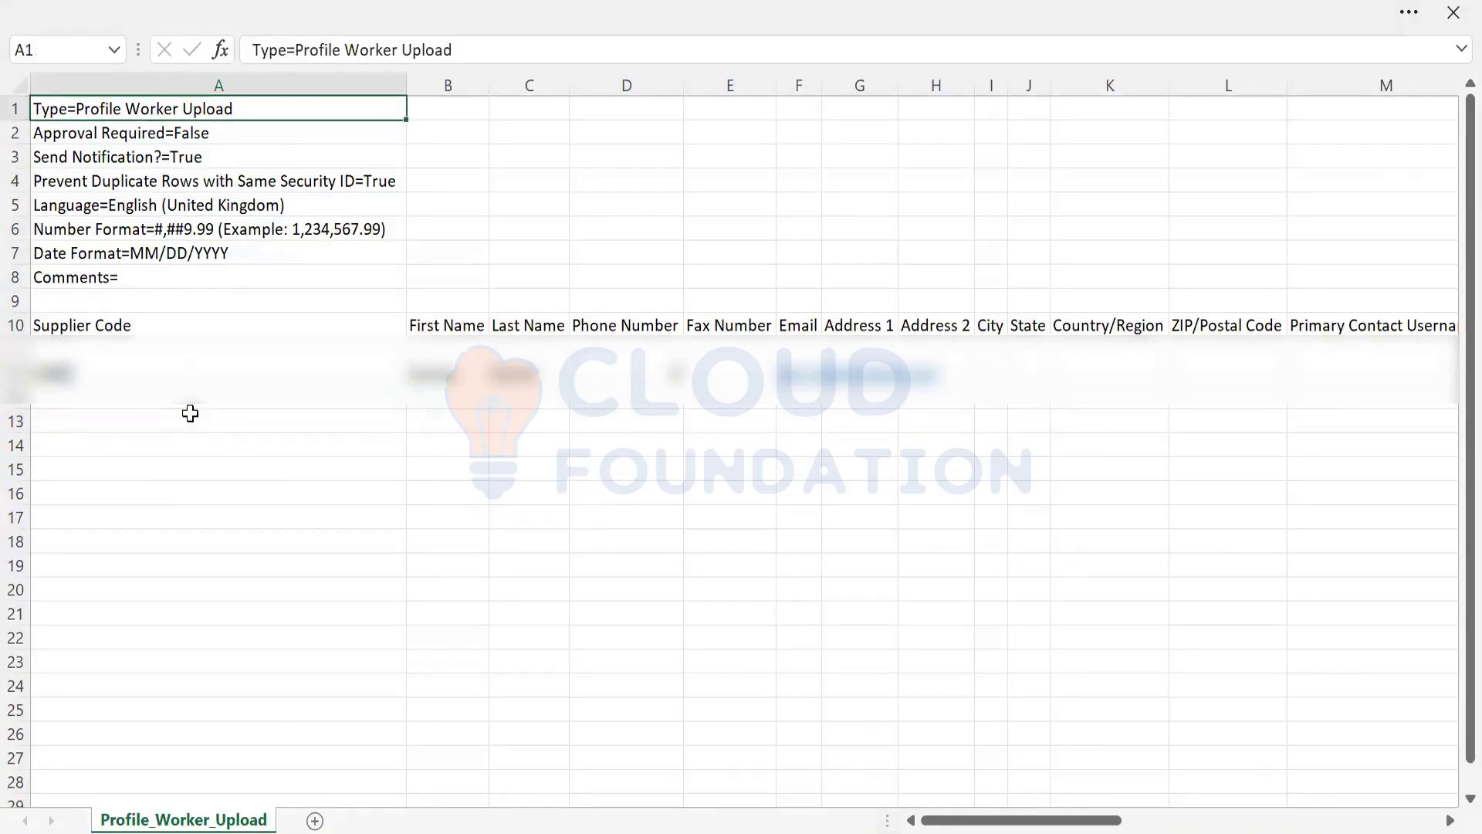
key("Down")
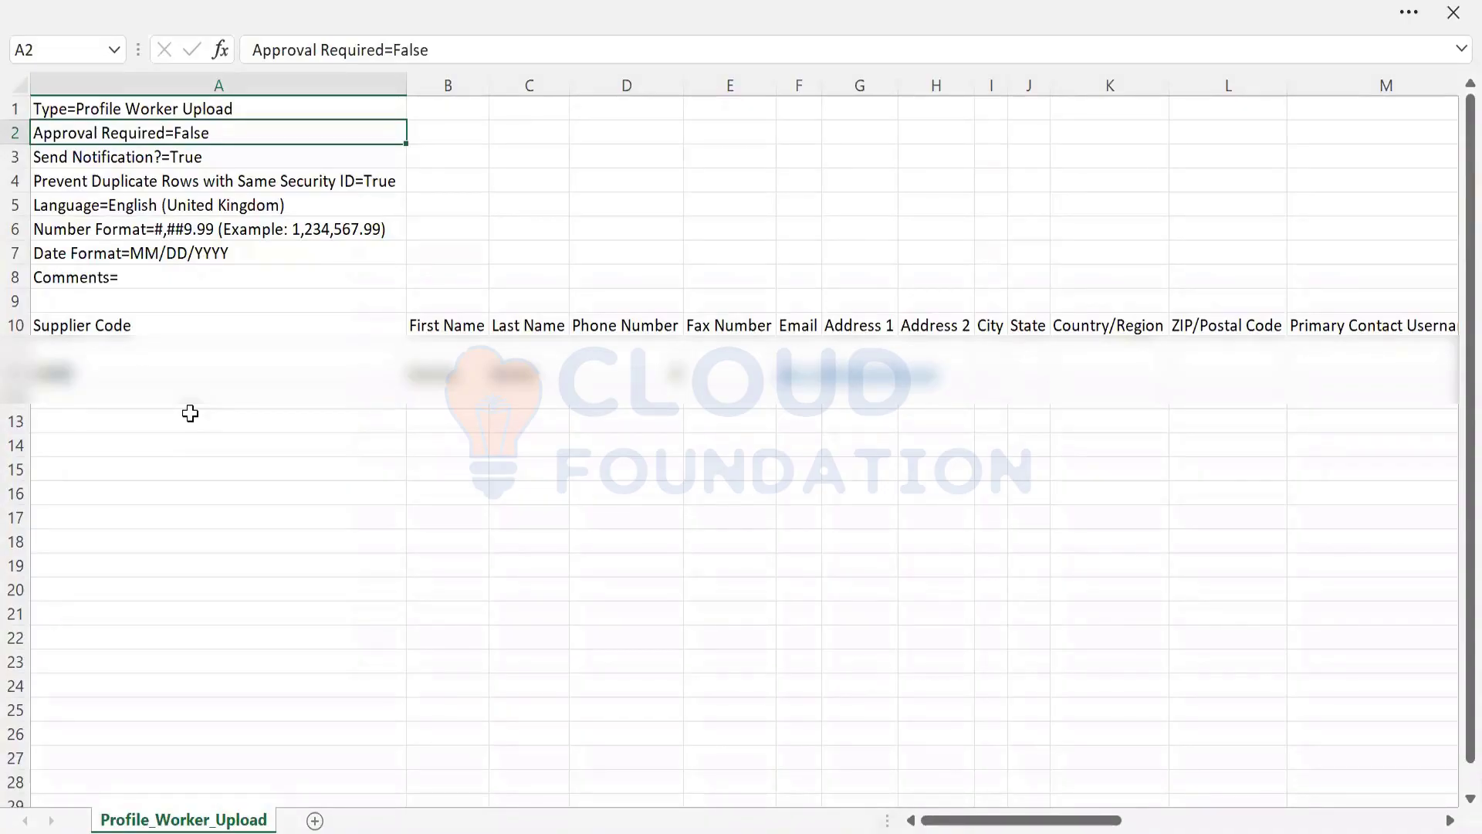
key("Down")
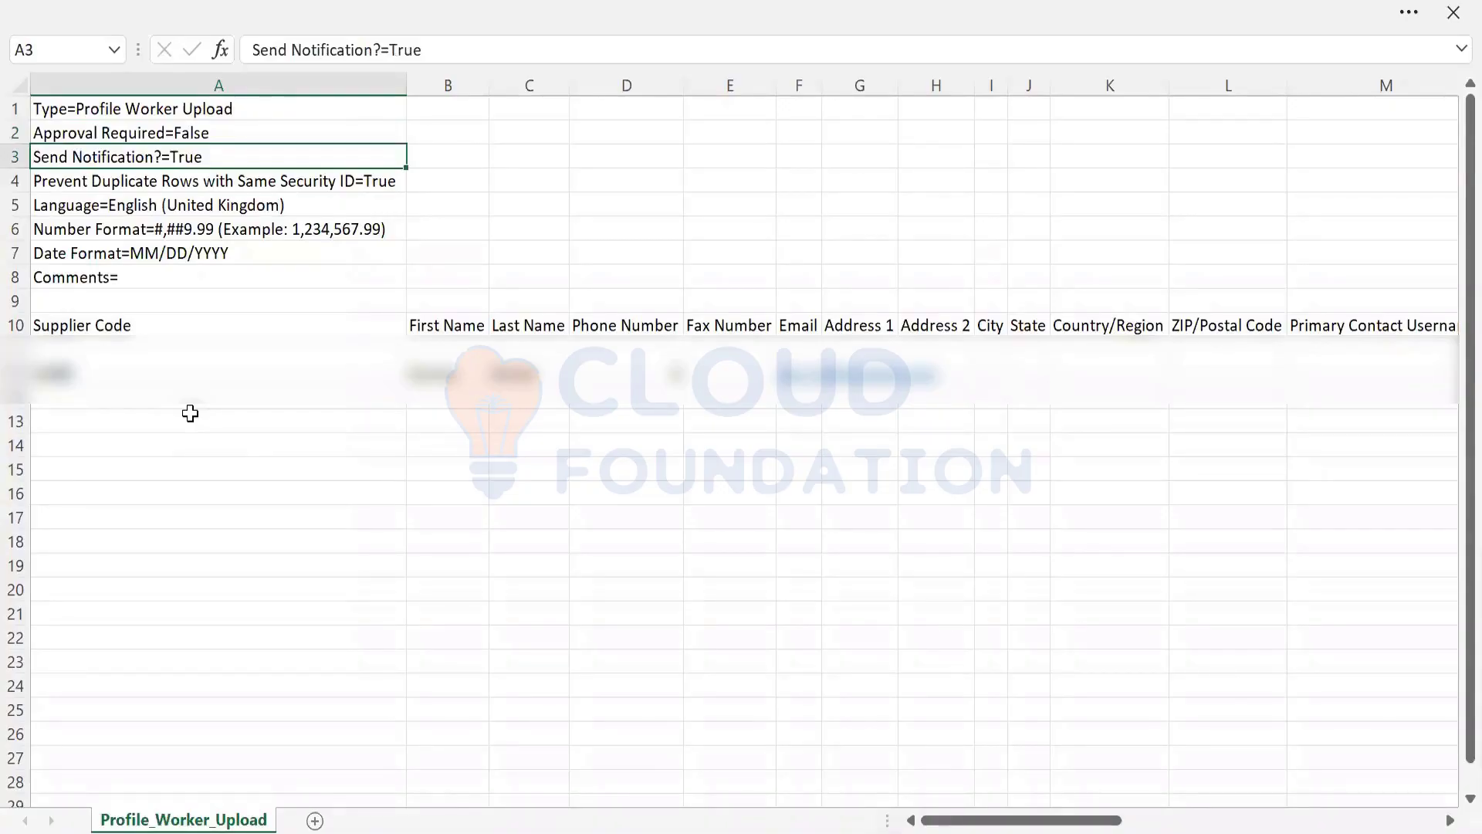
key("Down")
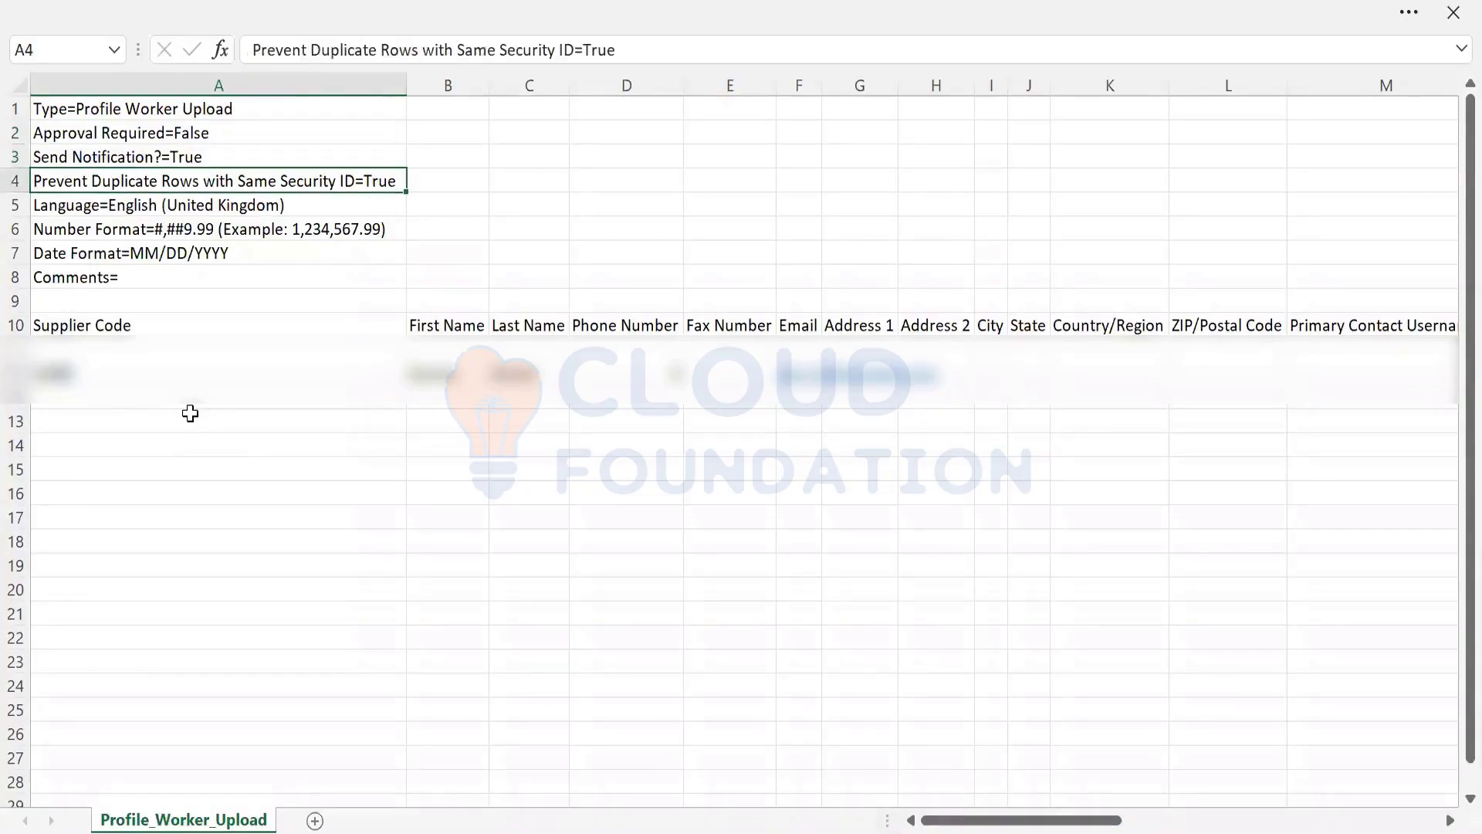
key("Down")
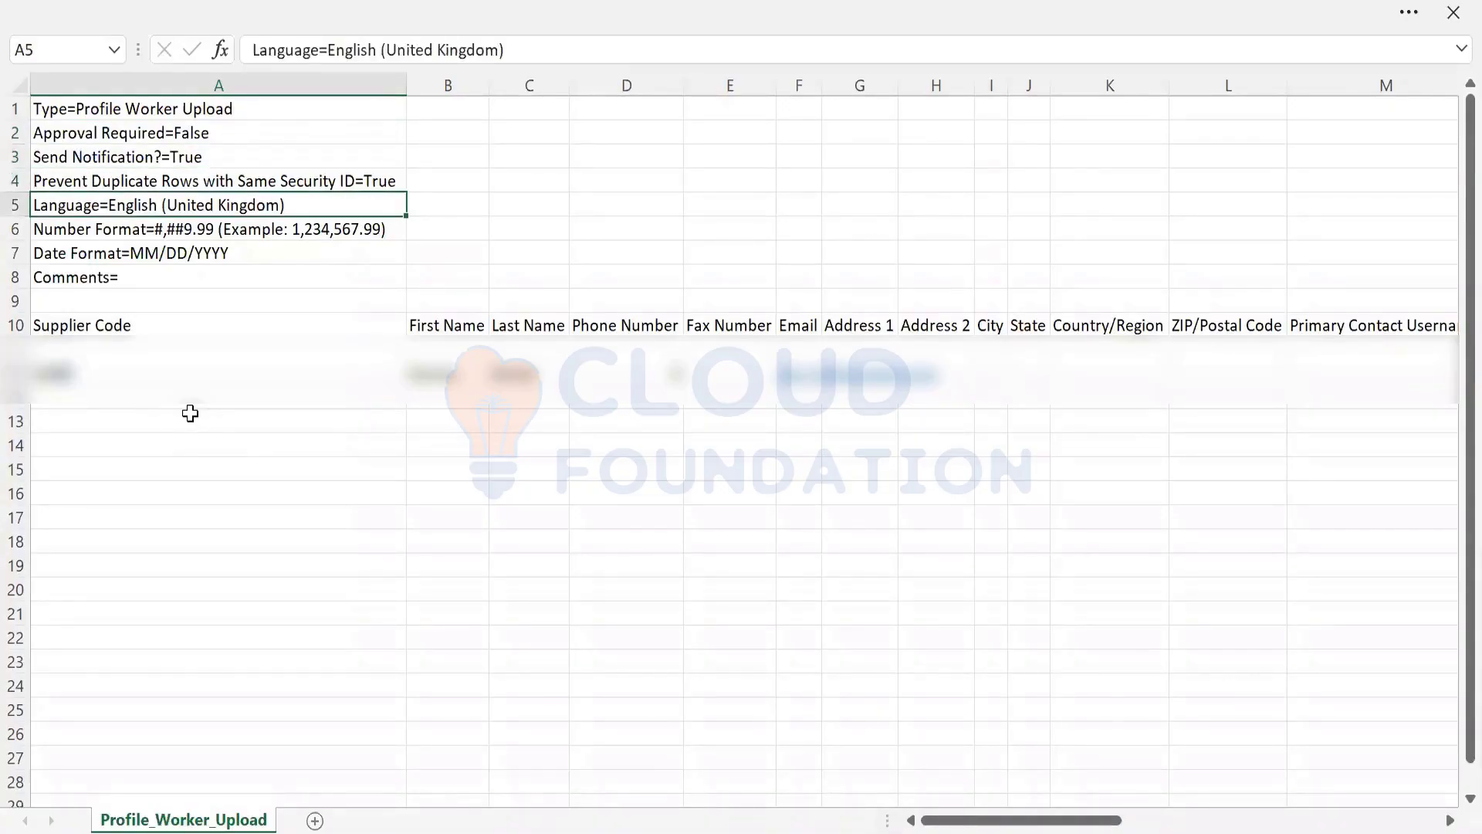
key("Down")
key("Down")
key("Down")
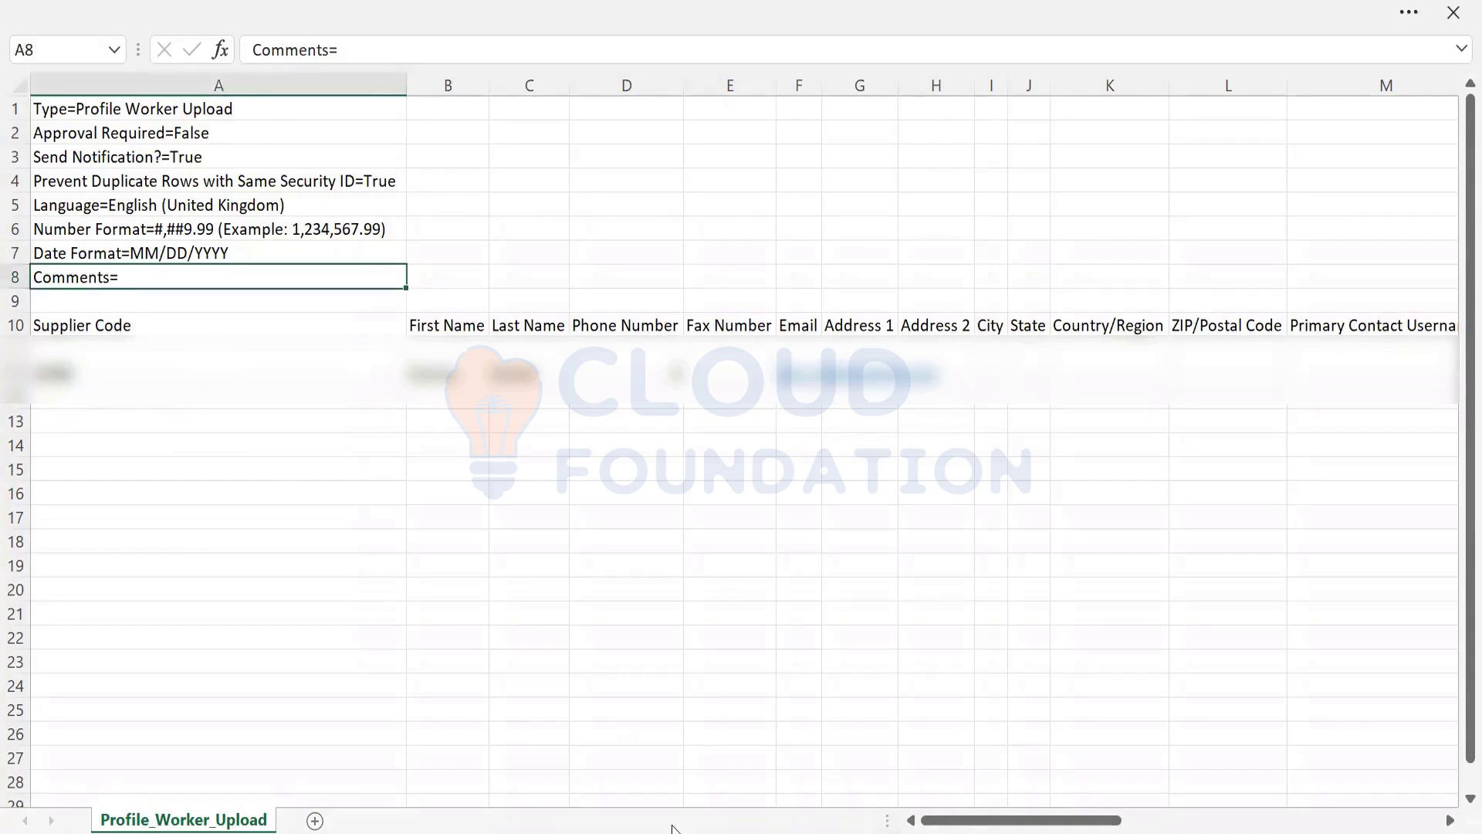
Return to Fieldglass and open Upload Data from the Integration section of Admin Configuration
key("alt+Tab")
key("alt+Tab")
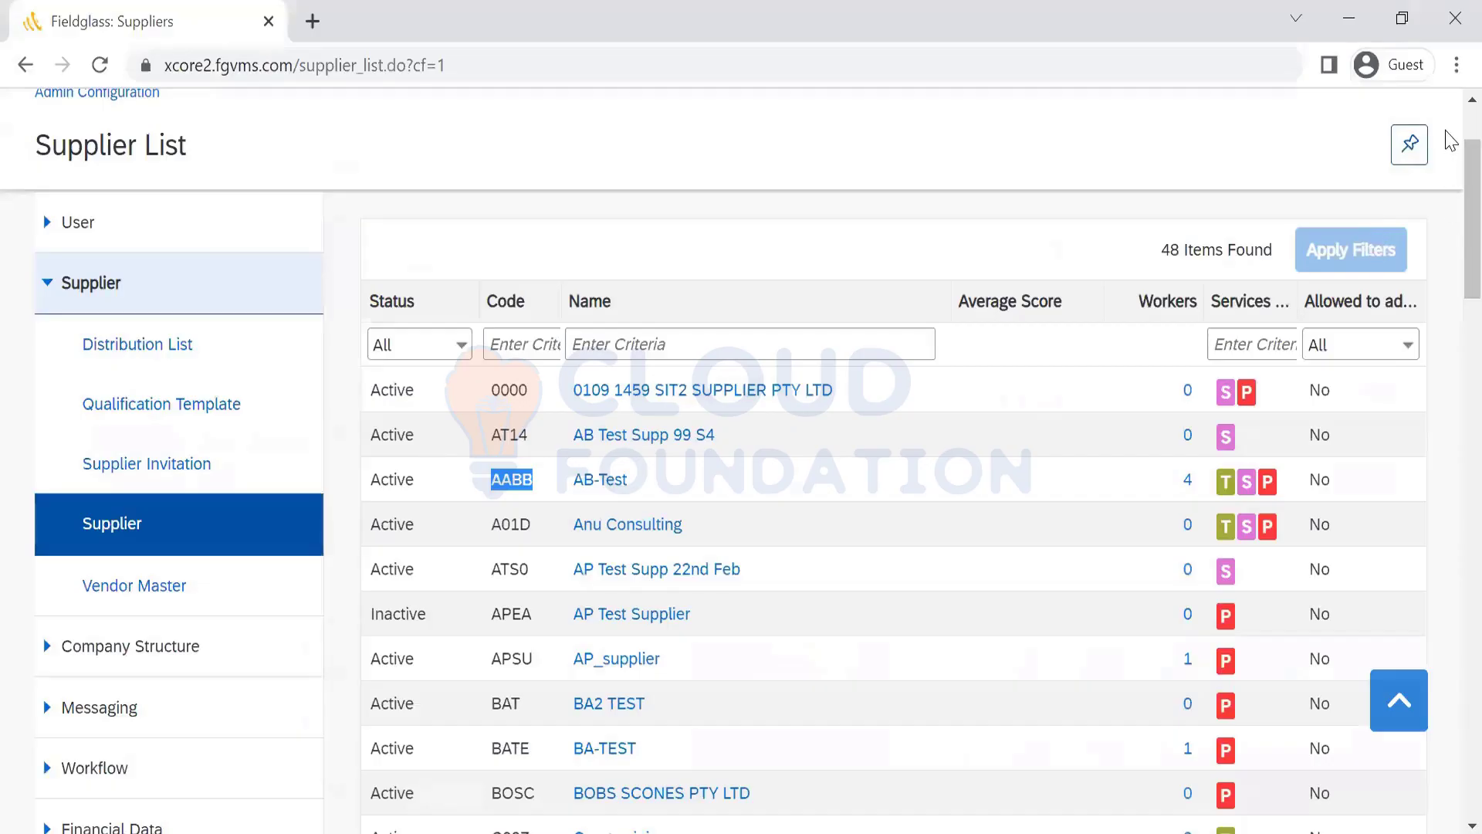
scroll(1297, 152, "up", 2)
scroll(1297, 152, "up", 1)
left_click(1218, 119)
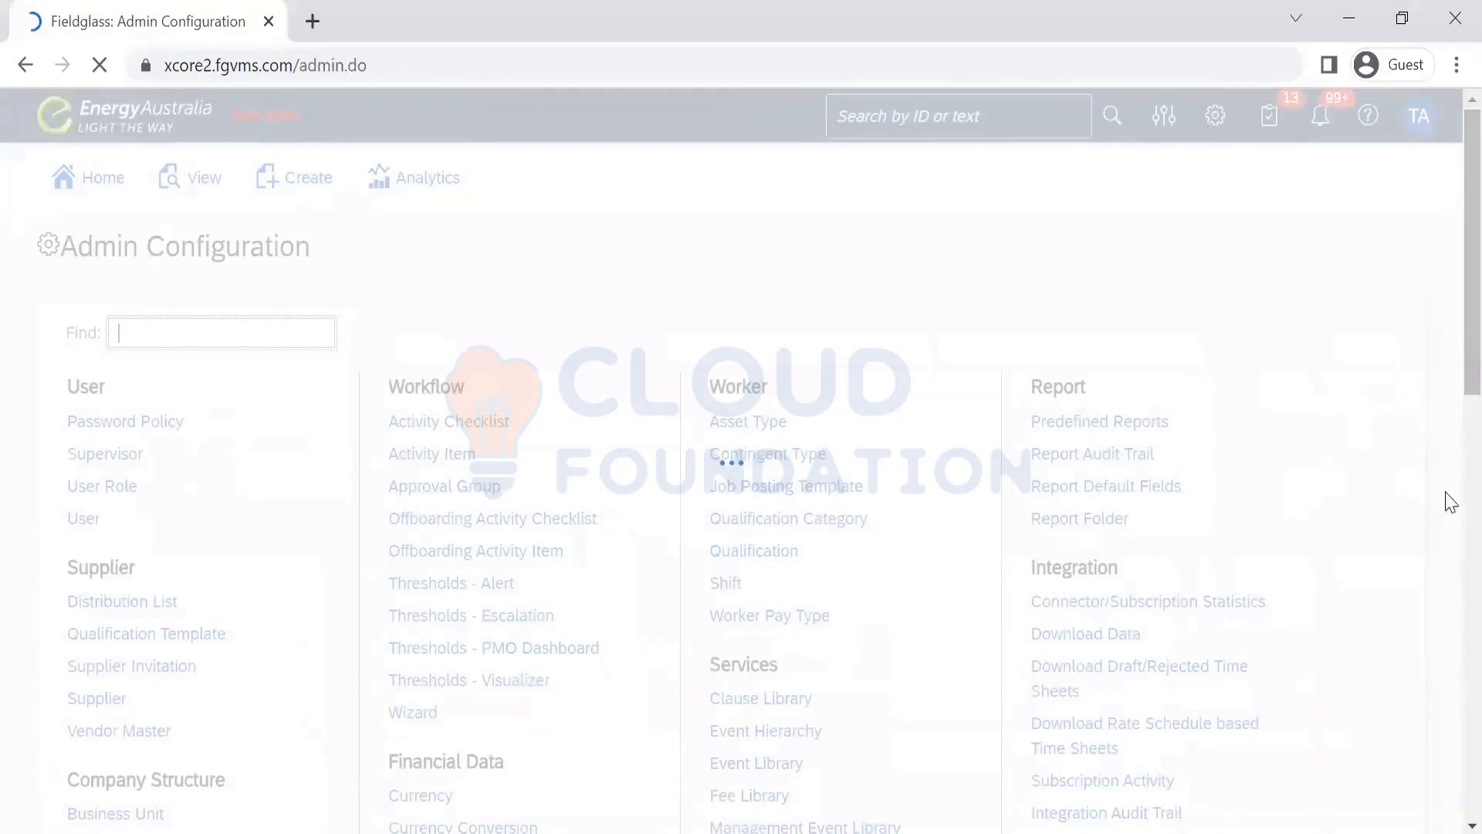
scroll(1323, 450, "down", 5)
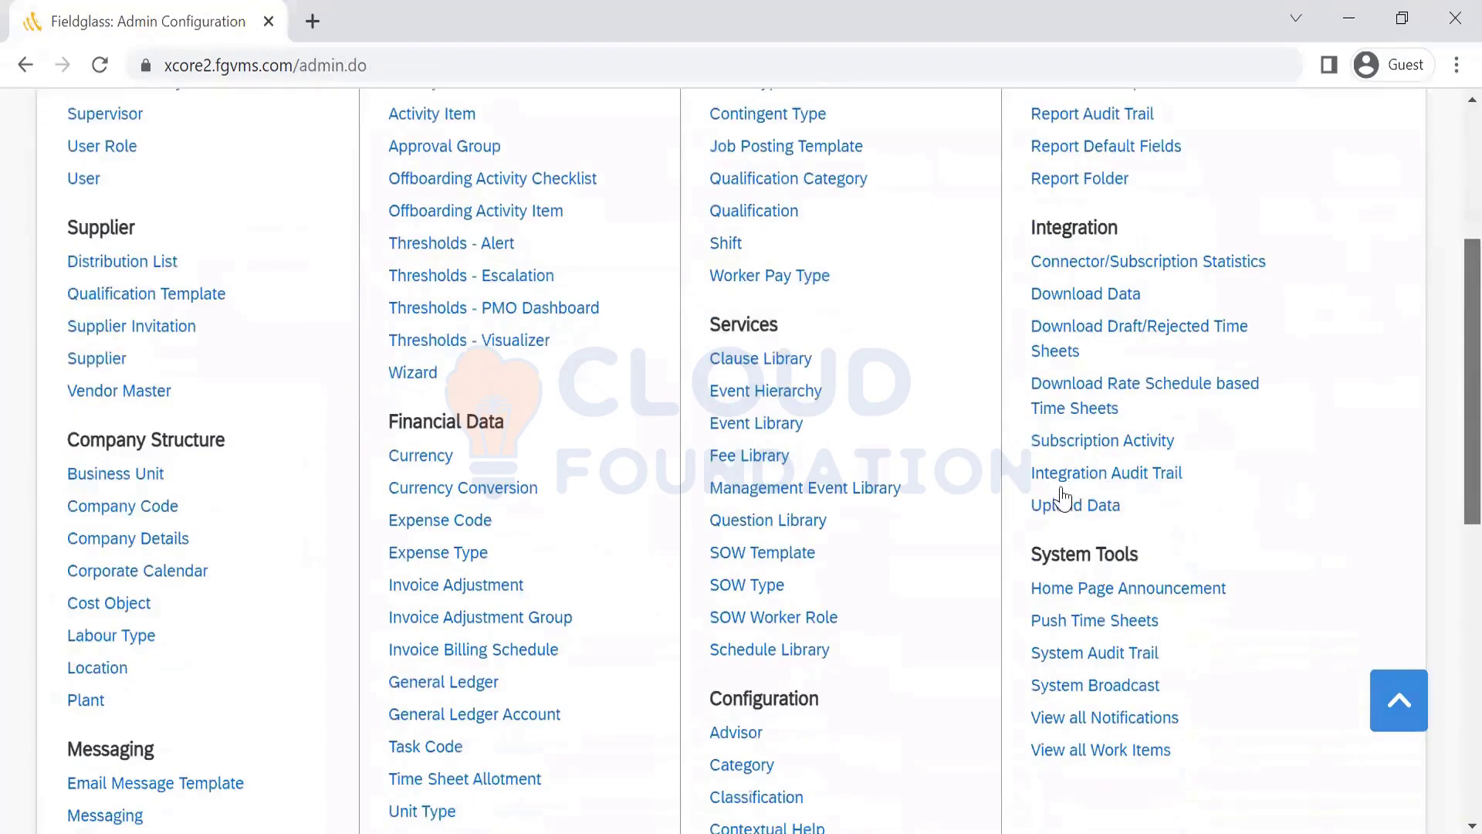
left_click(1062, 486)
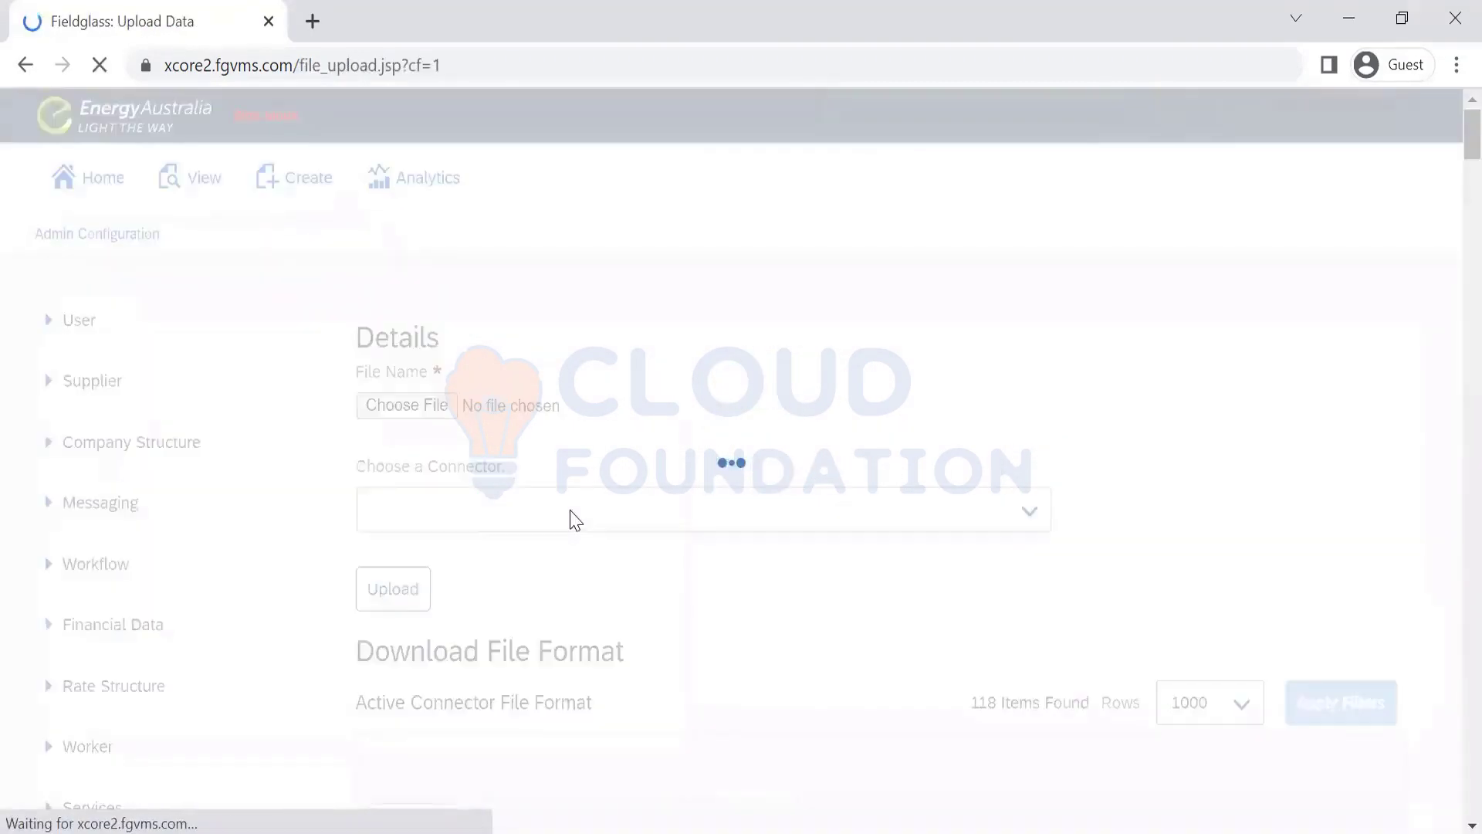
Choose Profile_Worker_Upload.csv from the Downloads folder and upload it without selecting a connector
left_click(421, 465)
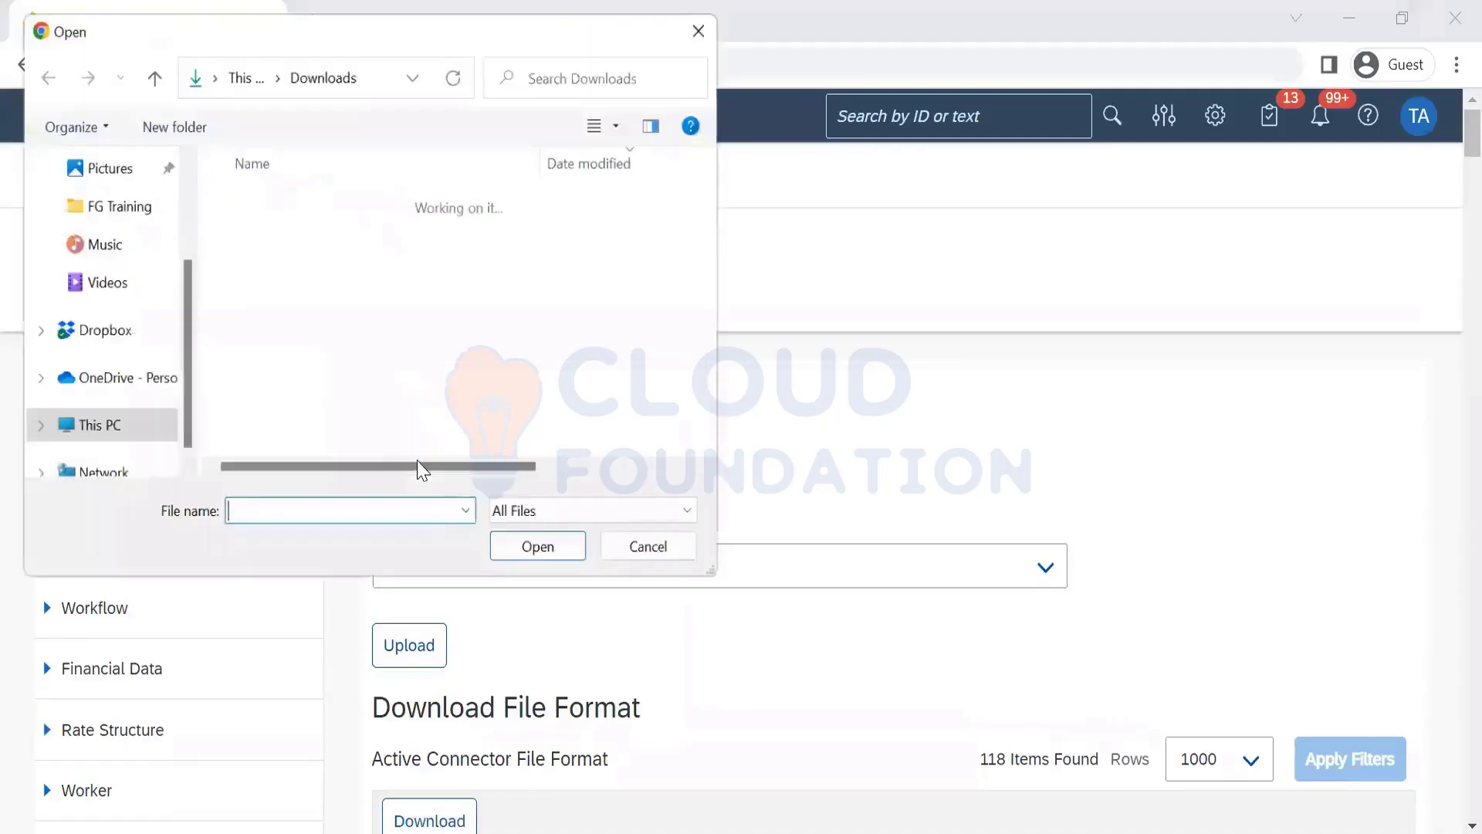
left_click(374, 234)
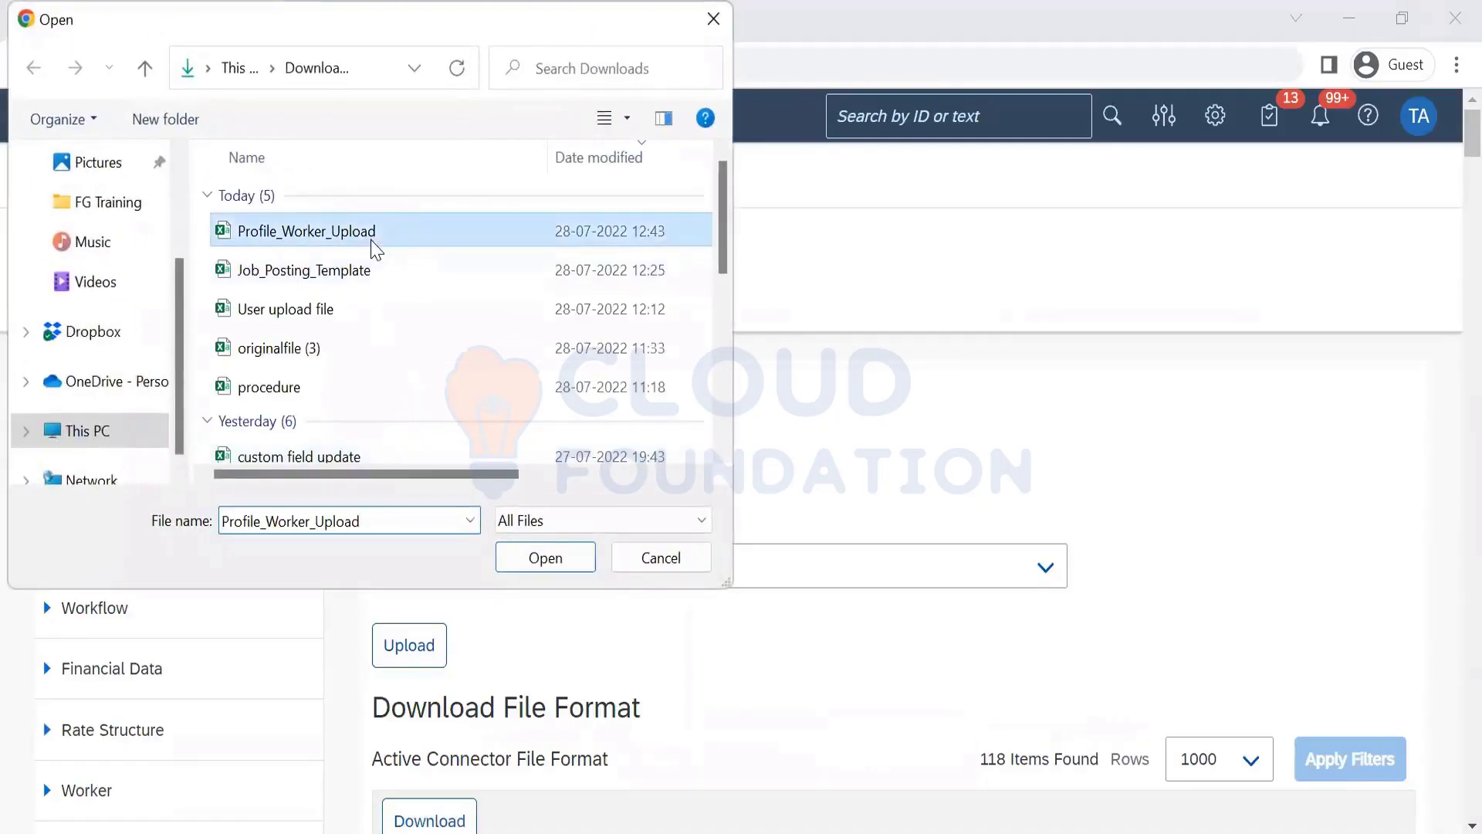
left_click(553, 564)
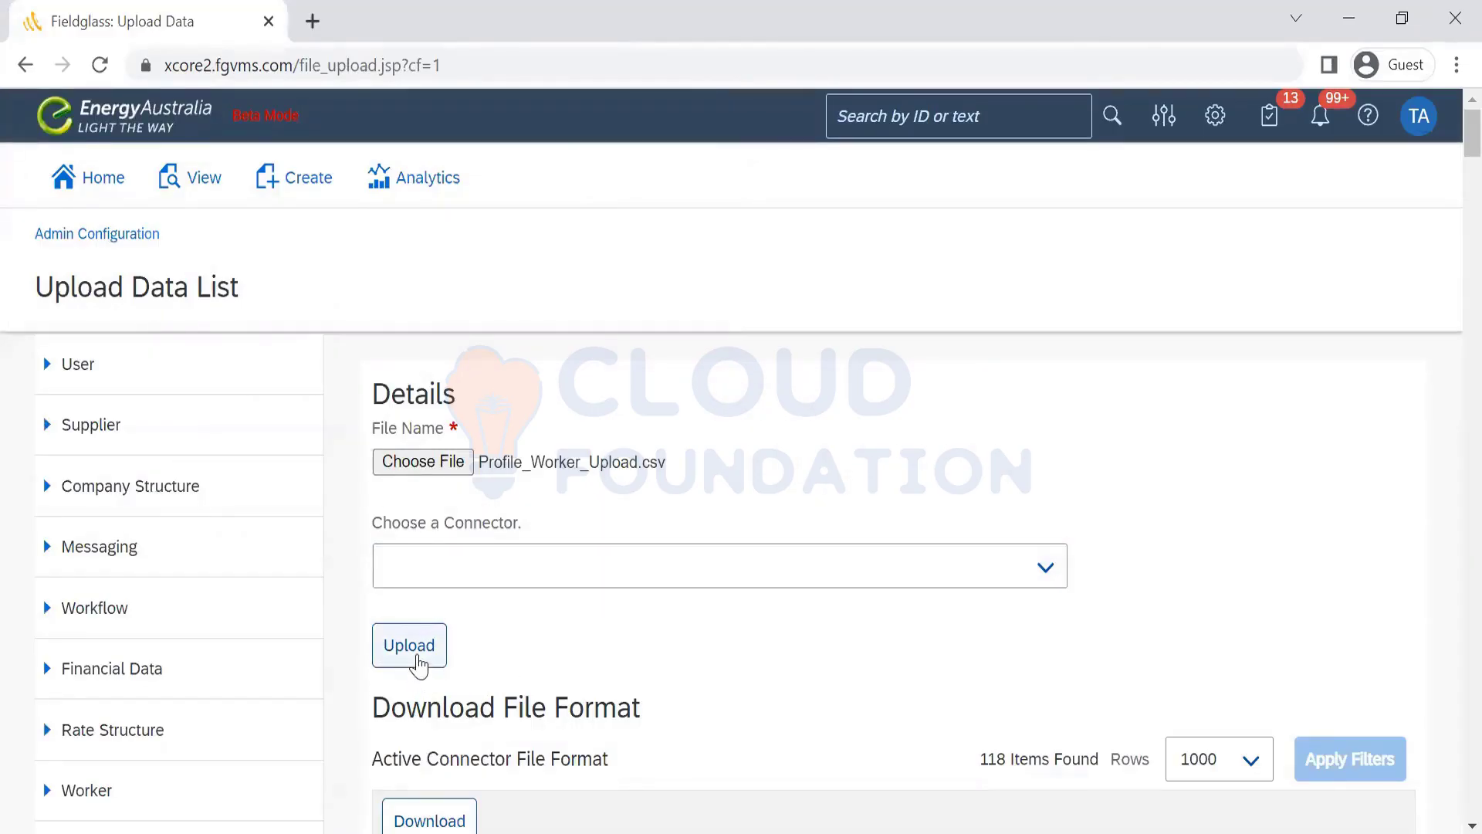
left_click(418, 662)
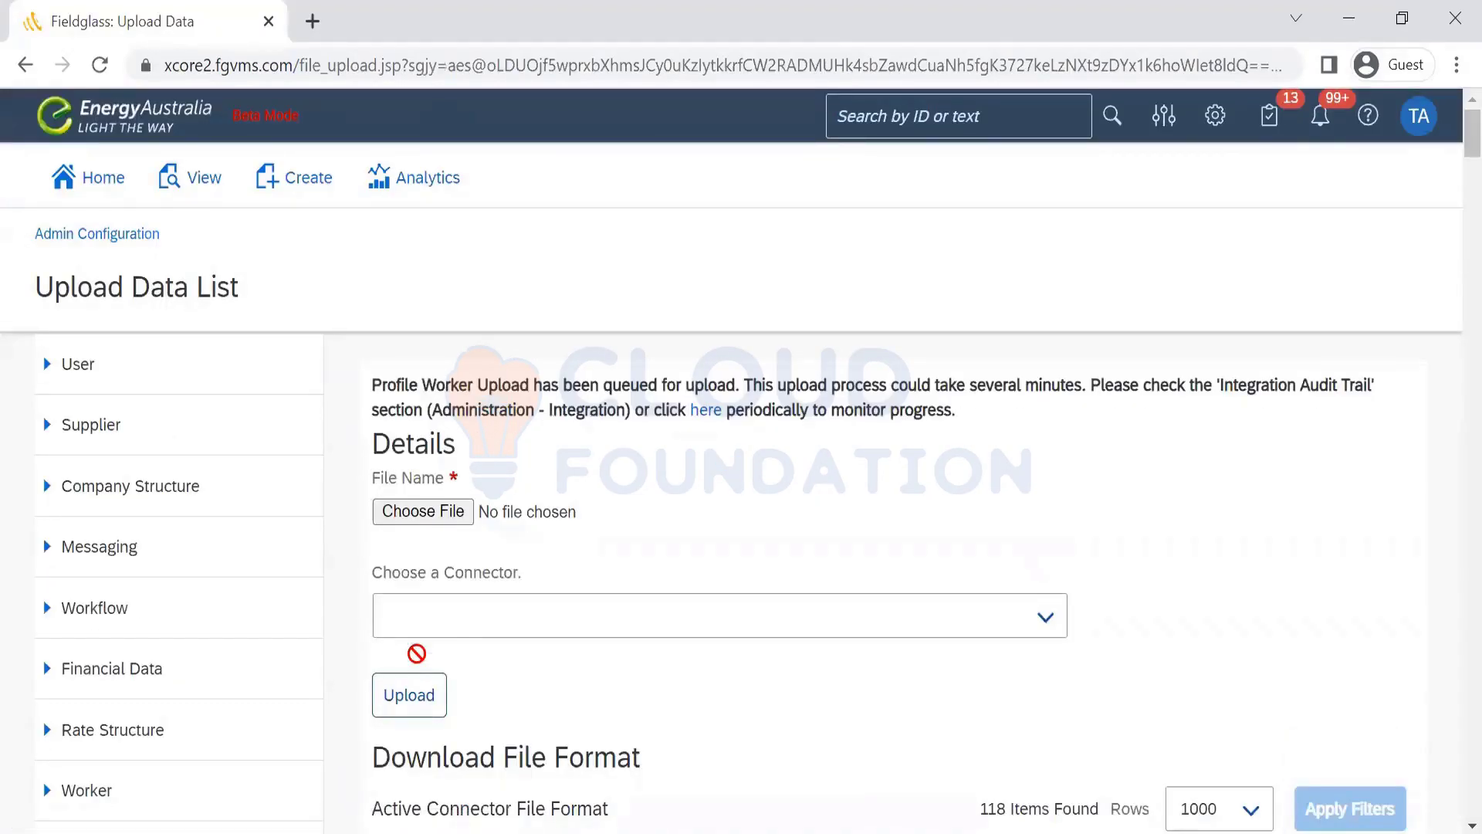
Open the Integration Audit Trail for the Profile Worker Upload and check its transaction details and Client Message
left_click(703, 411)
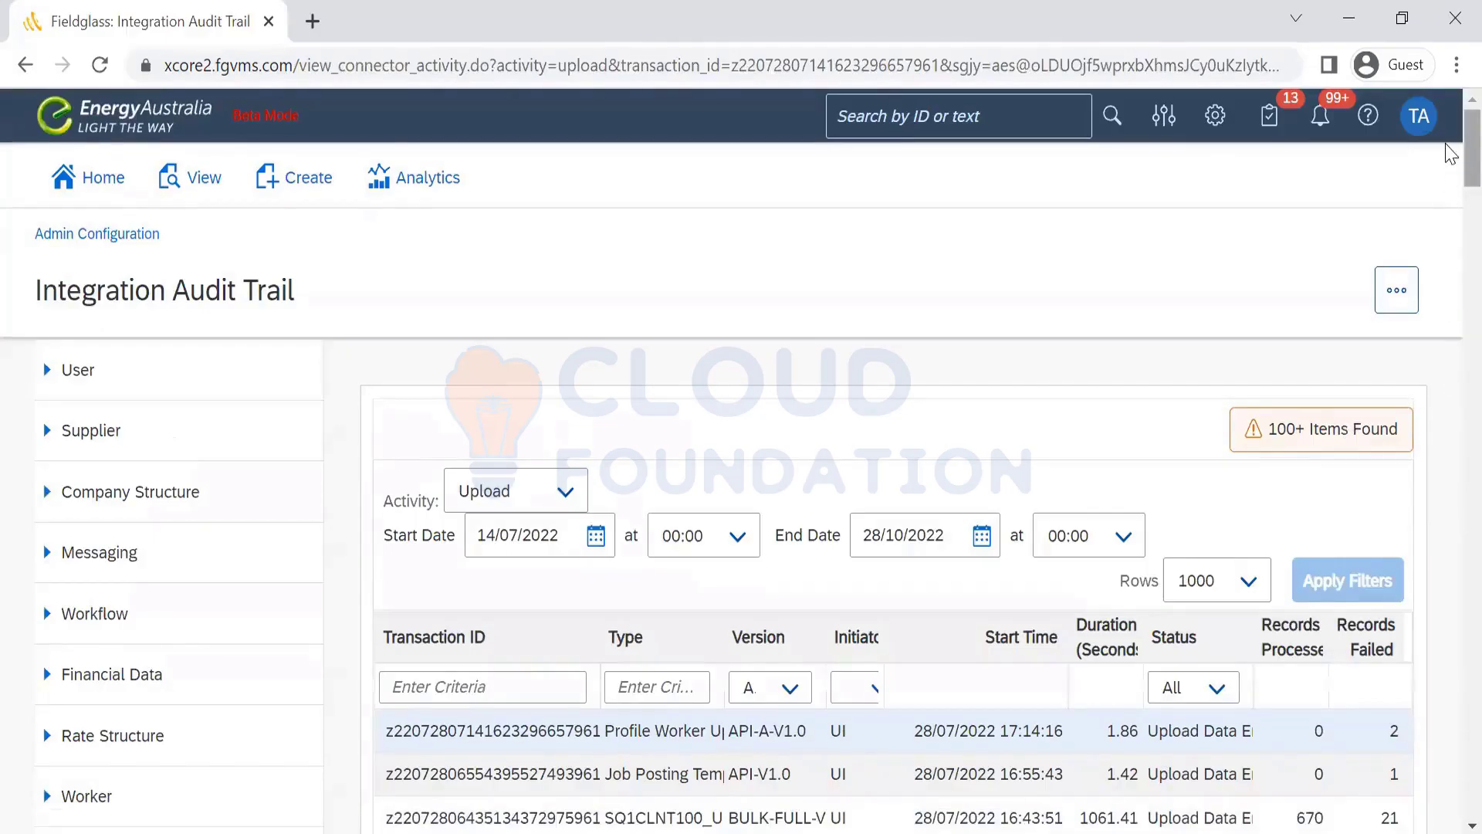
scroll(1450, 160, "down", 20)
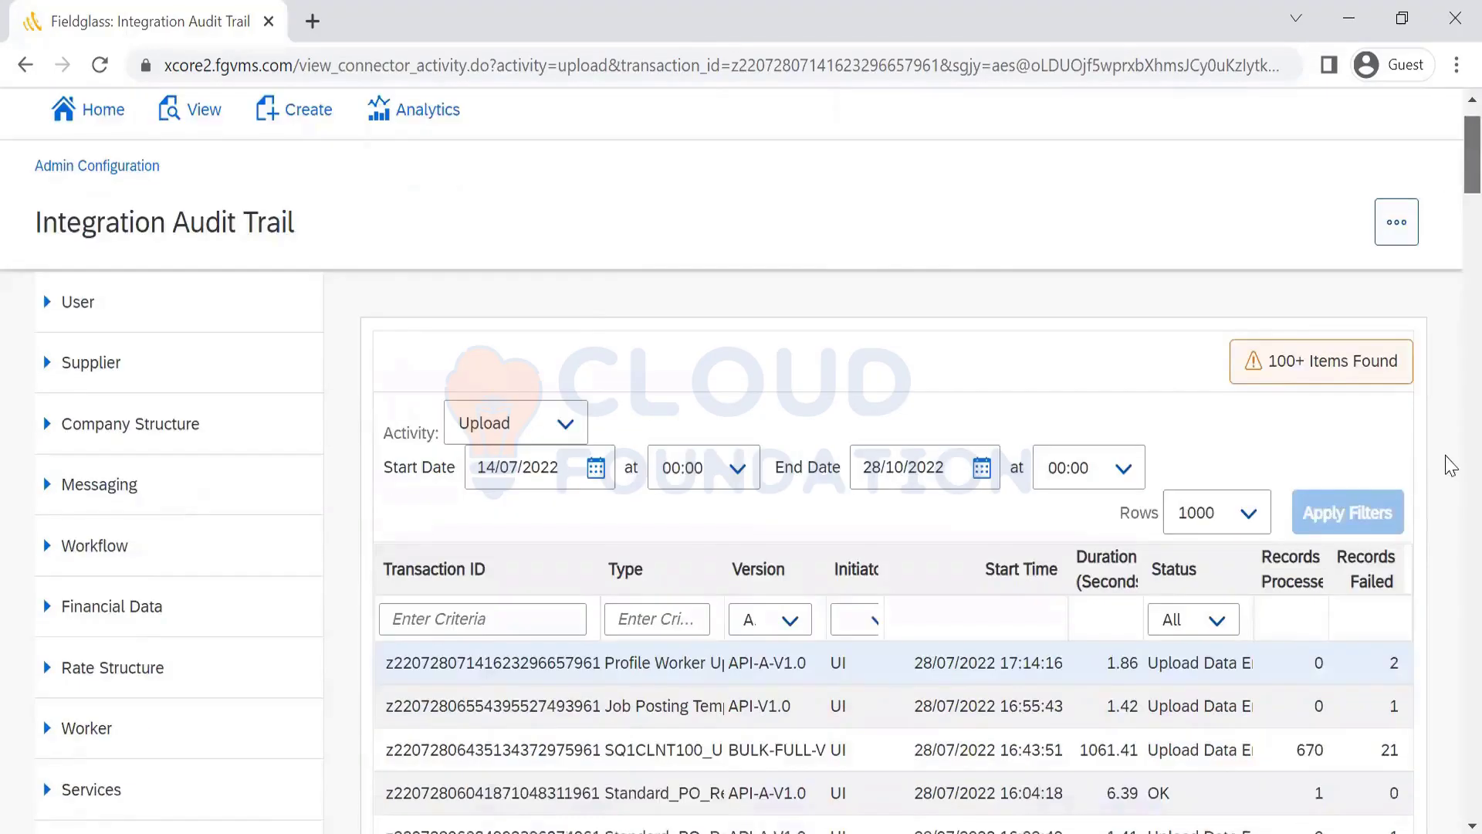
scroll(1450, 774, "down", 20)
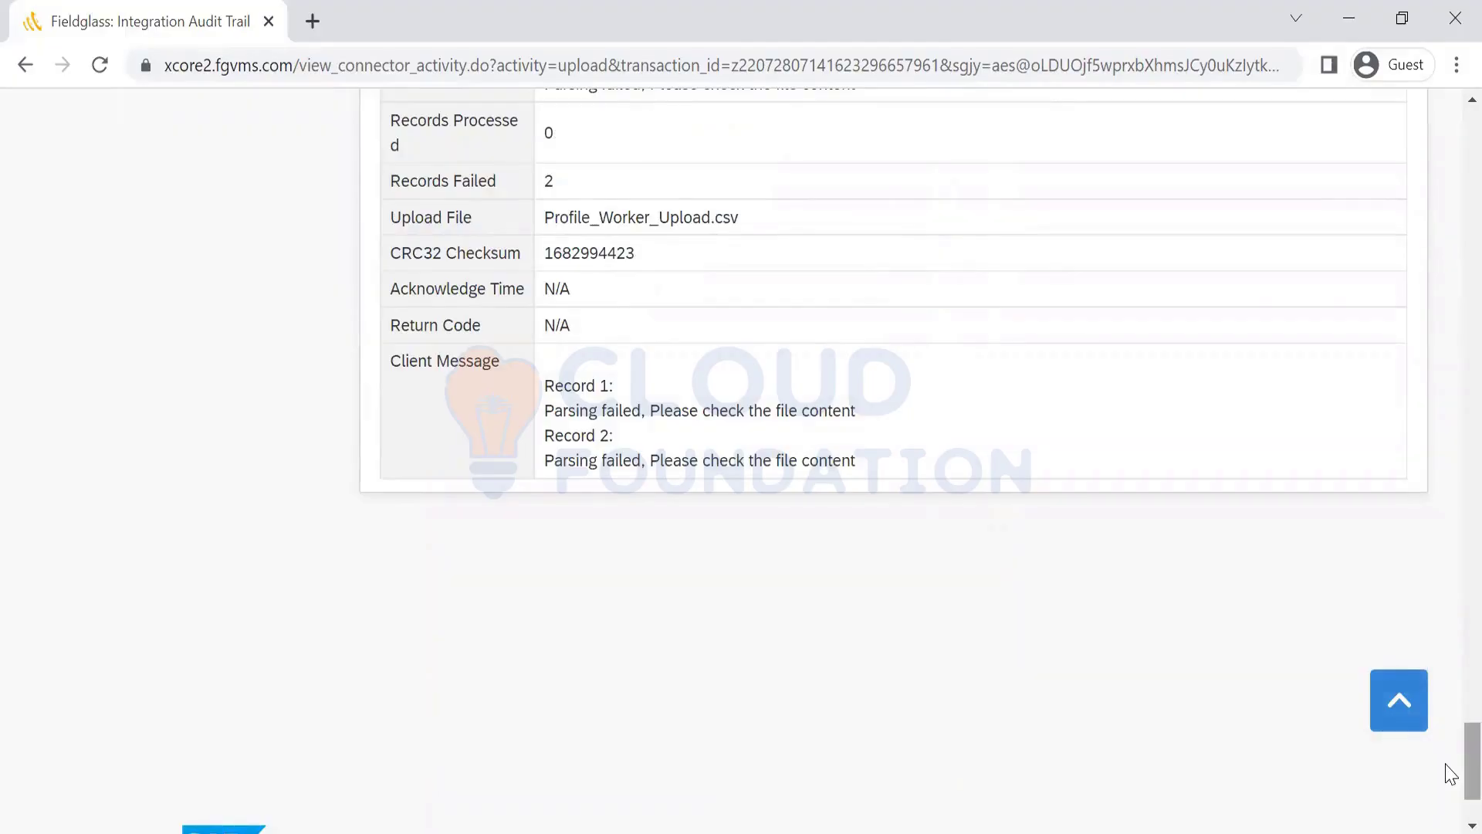
Switch to Profile_Worker_Upload and check the row 11 entries from Supplier Code through Start Date
key("alt+Tab")
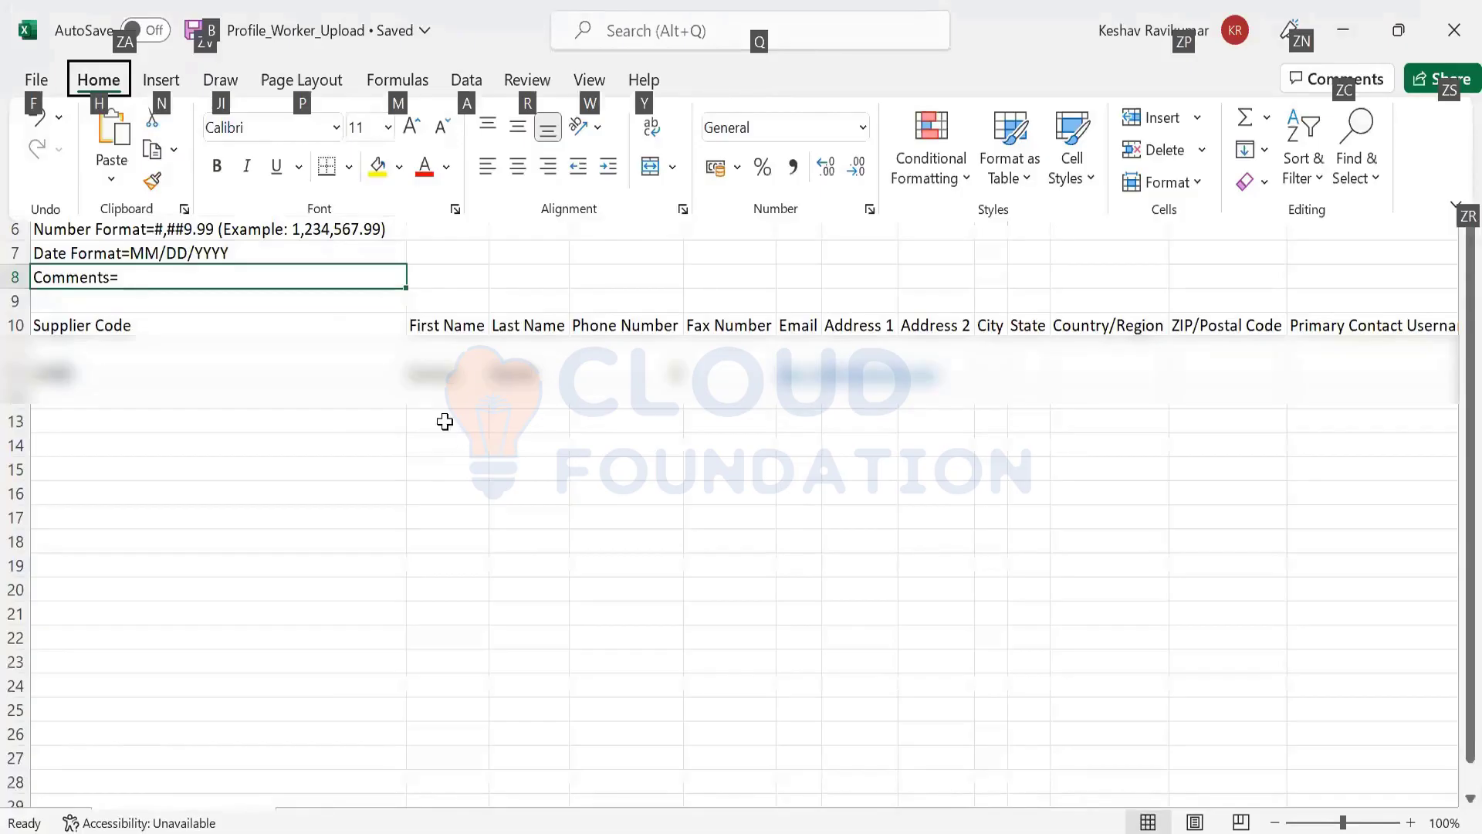
key("Escape")
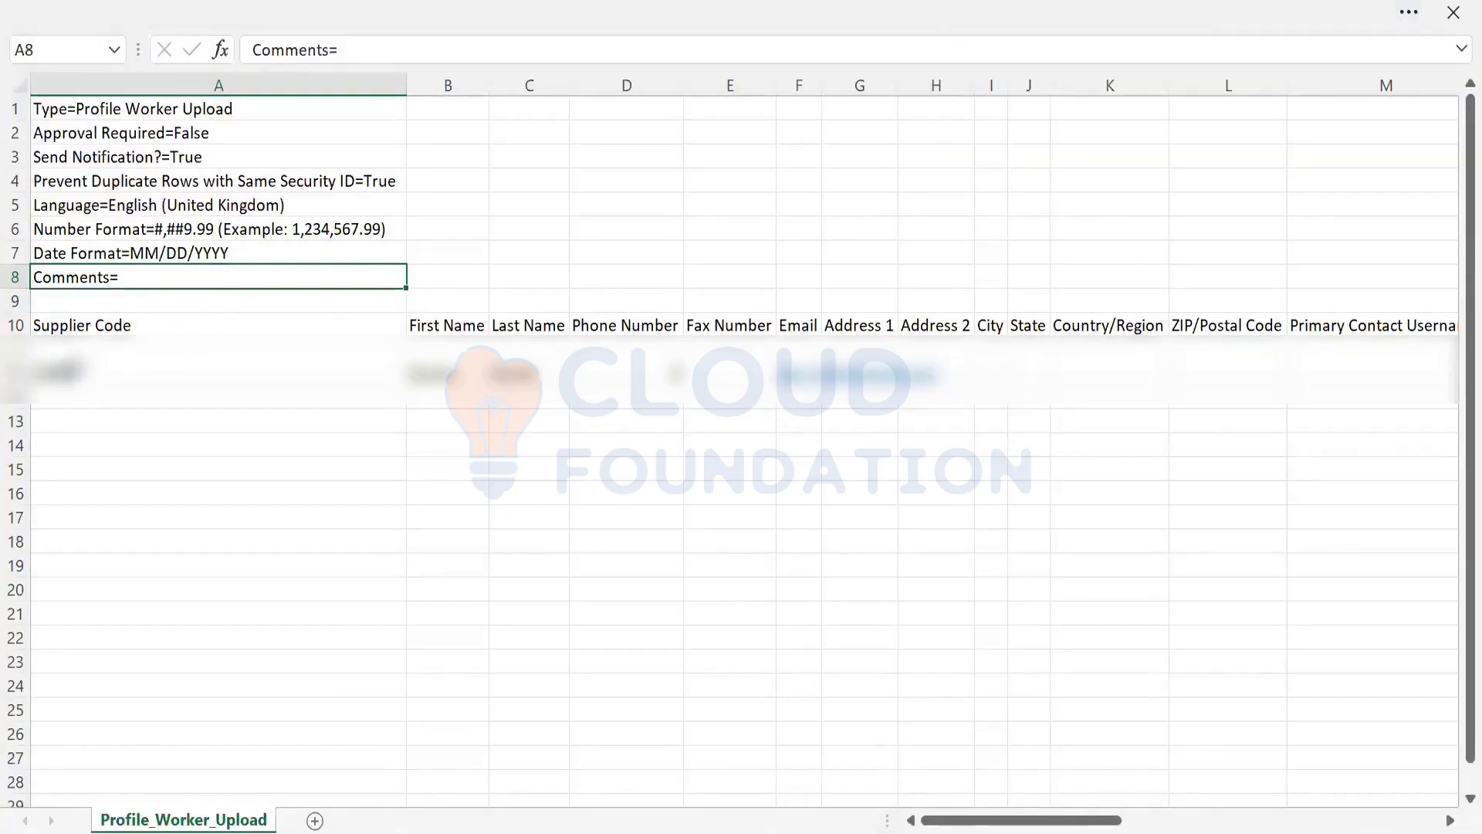
left_click(75, 369)
key("Right")
key("Right")
key("Right")
key("Right")
key("Right")
key("Right")
key("Right")
key("Right")
key("Right")
key("Right")
key("Right")
key("Right")
key("Right")
key("Right")
key("Right")
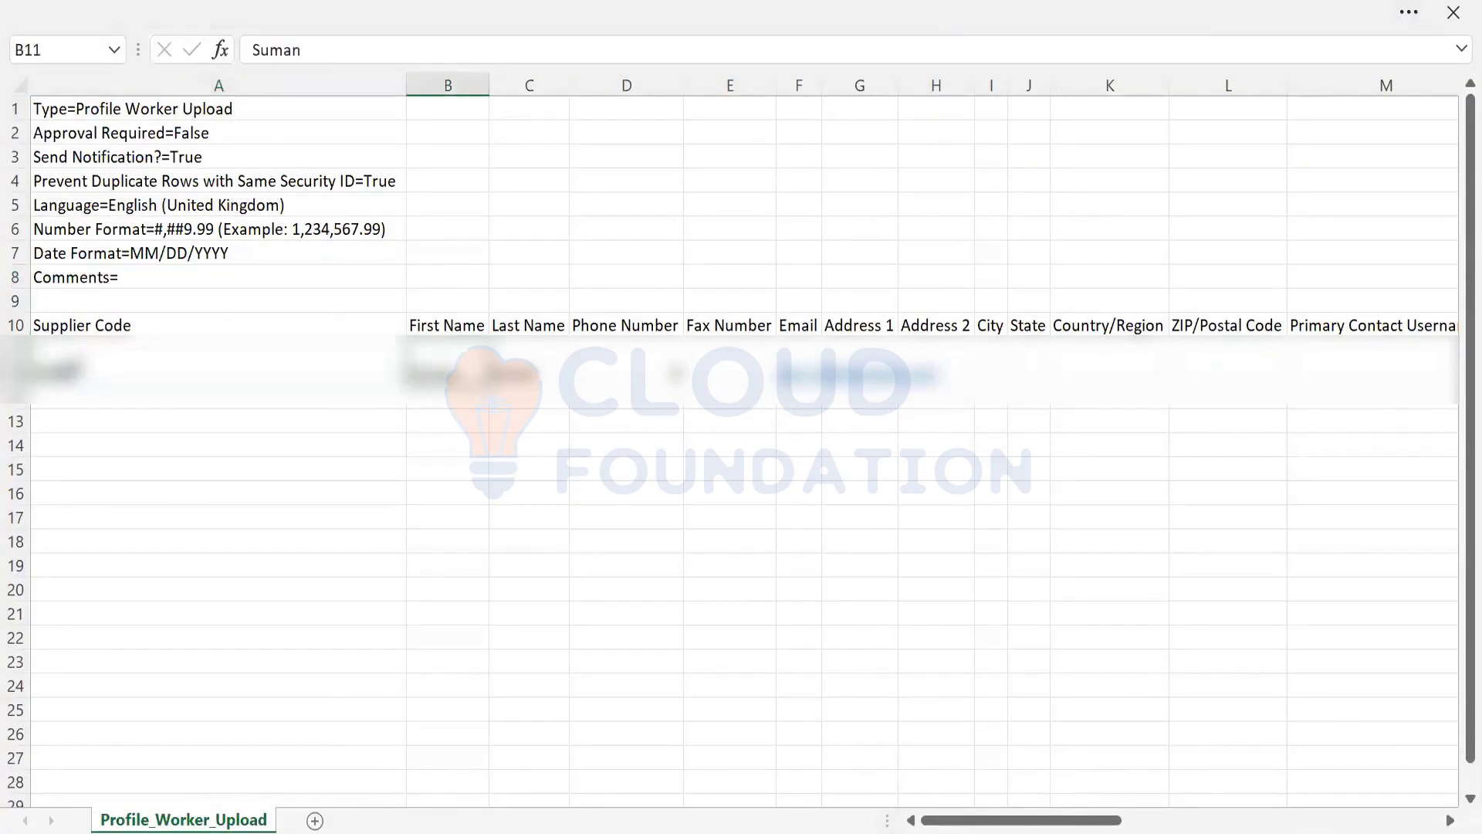
key("Right")
key("Right")
key("Right")
key("Right")
key("Right")
key("Right")
key("Right")
key("Right")
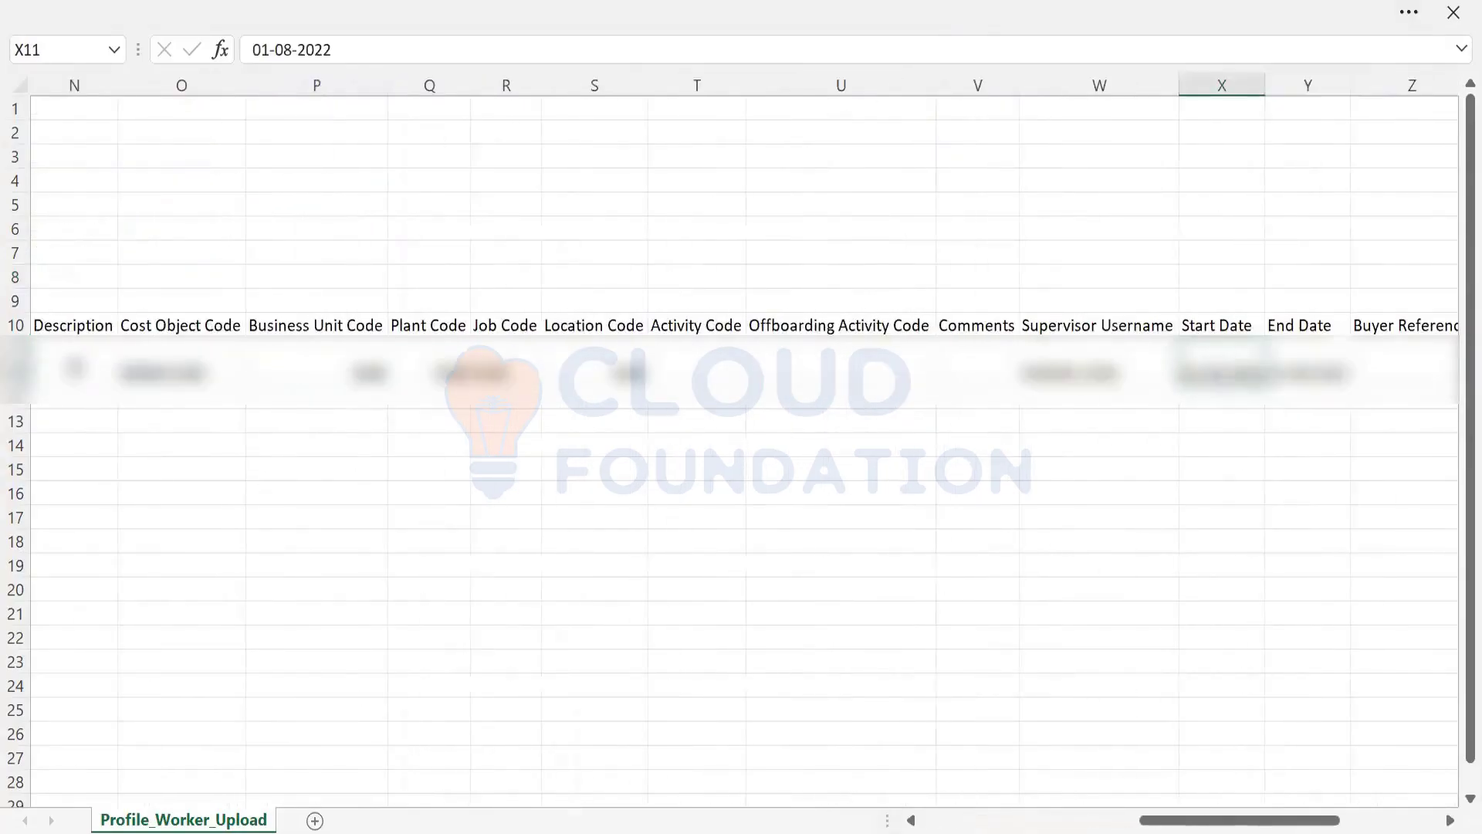
Return to Fieldglass and open the Create Profile Worker form
key("alt+Tab")
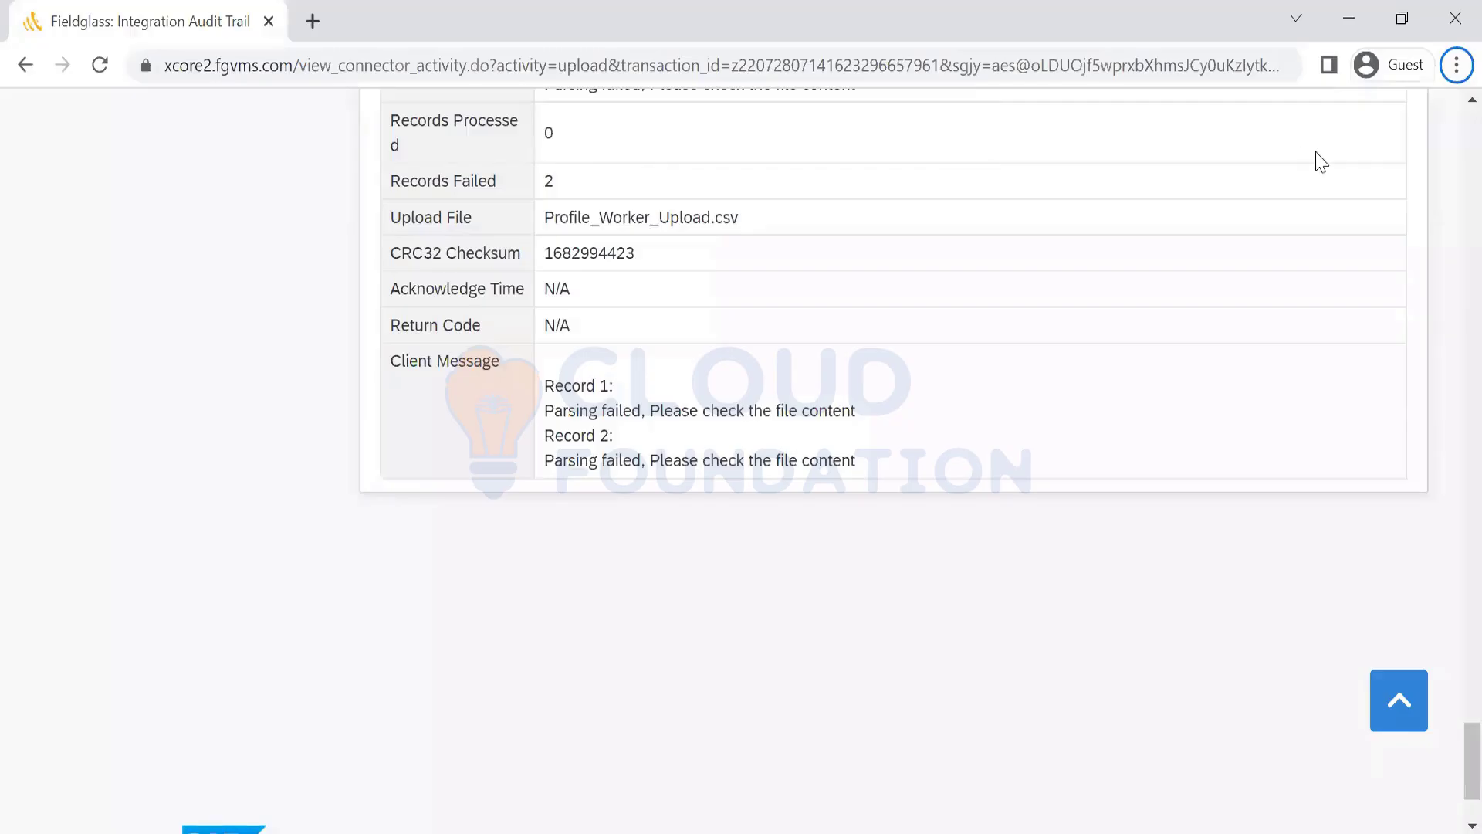
scroll(1450, 140, "up", 5)
scroll(1449, 141, "up", 15)
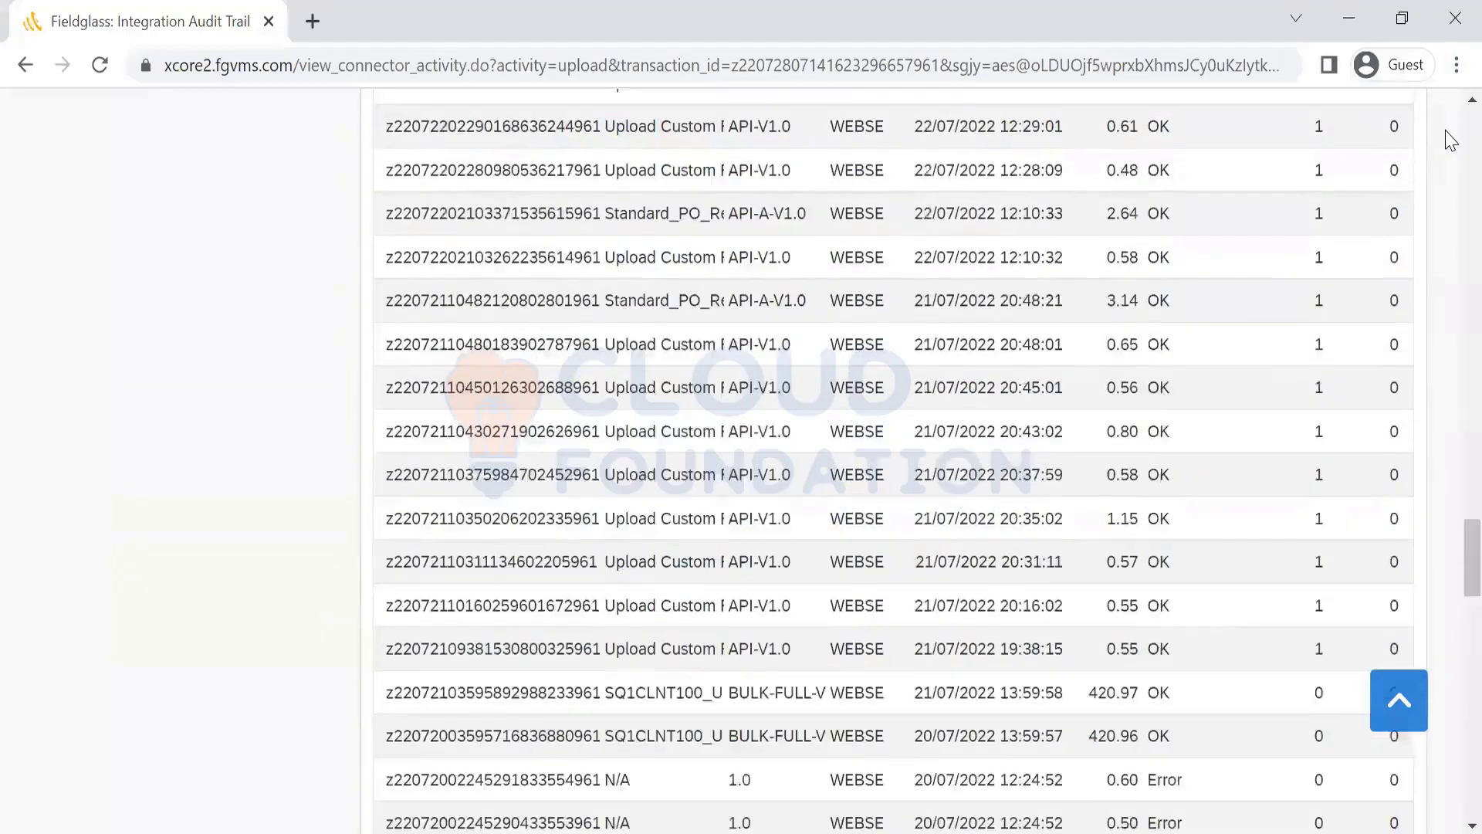
scroll(293, 199, "up", 15)
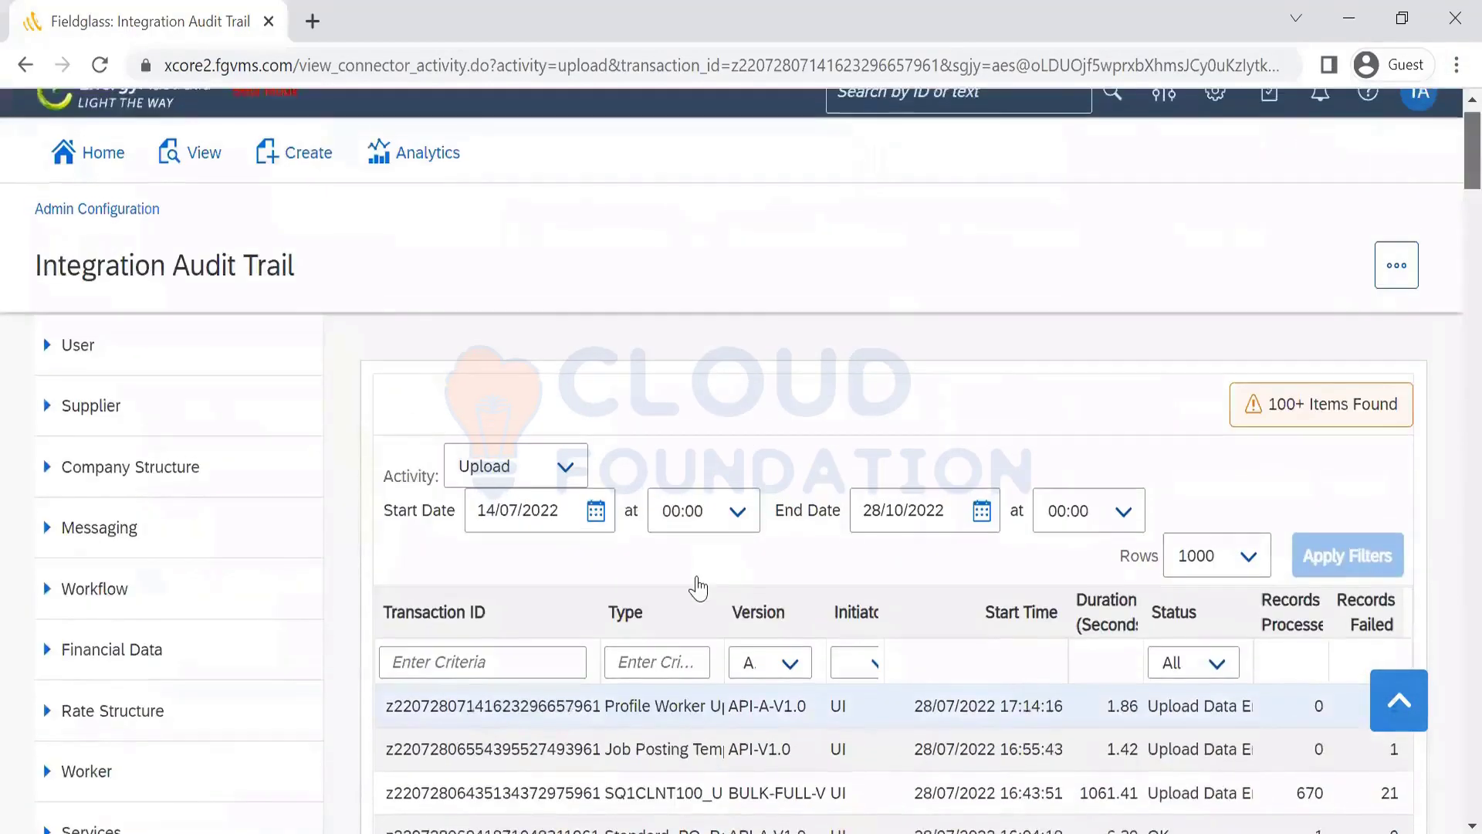
left_click(699, 579)
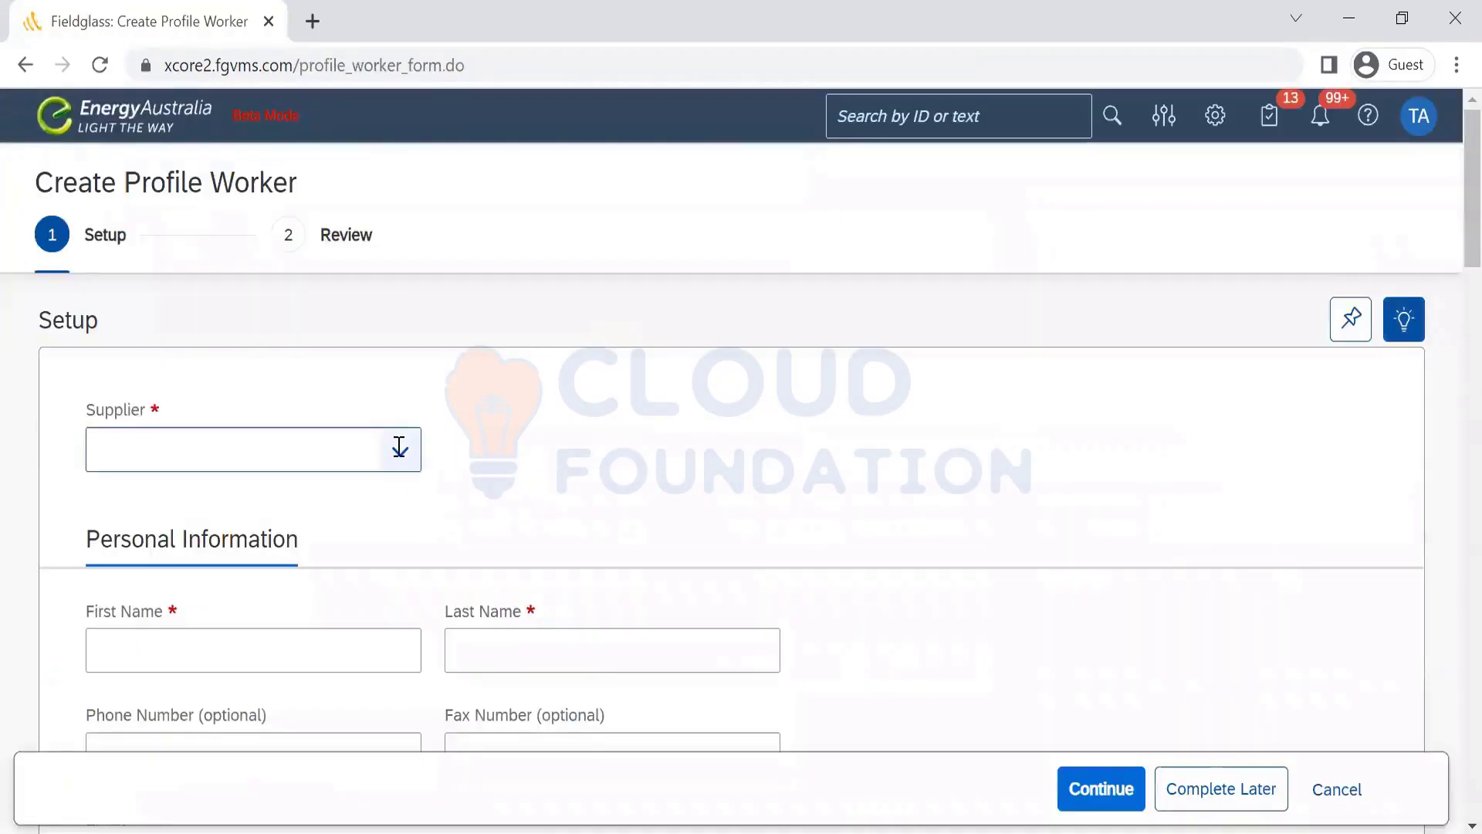
Check the Supplier list and the remaining fields of the Create Profile Worker form, and cancel the form
left_click(399, 448)
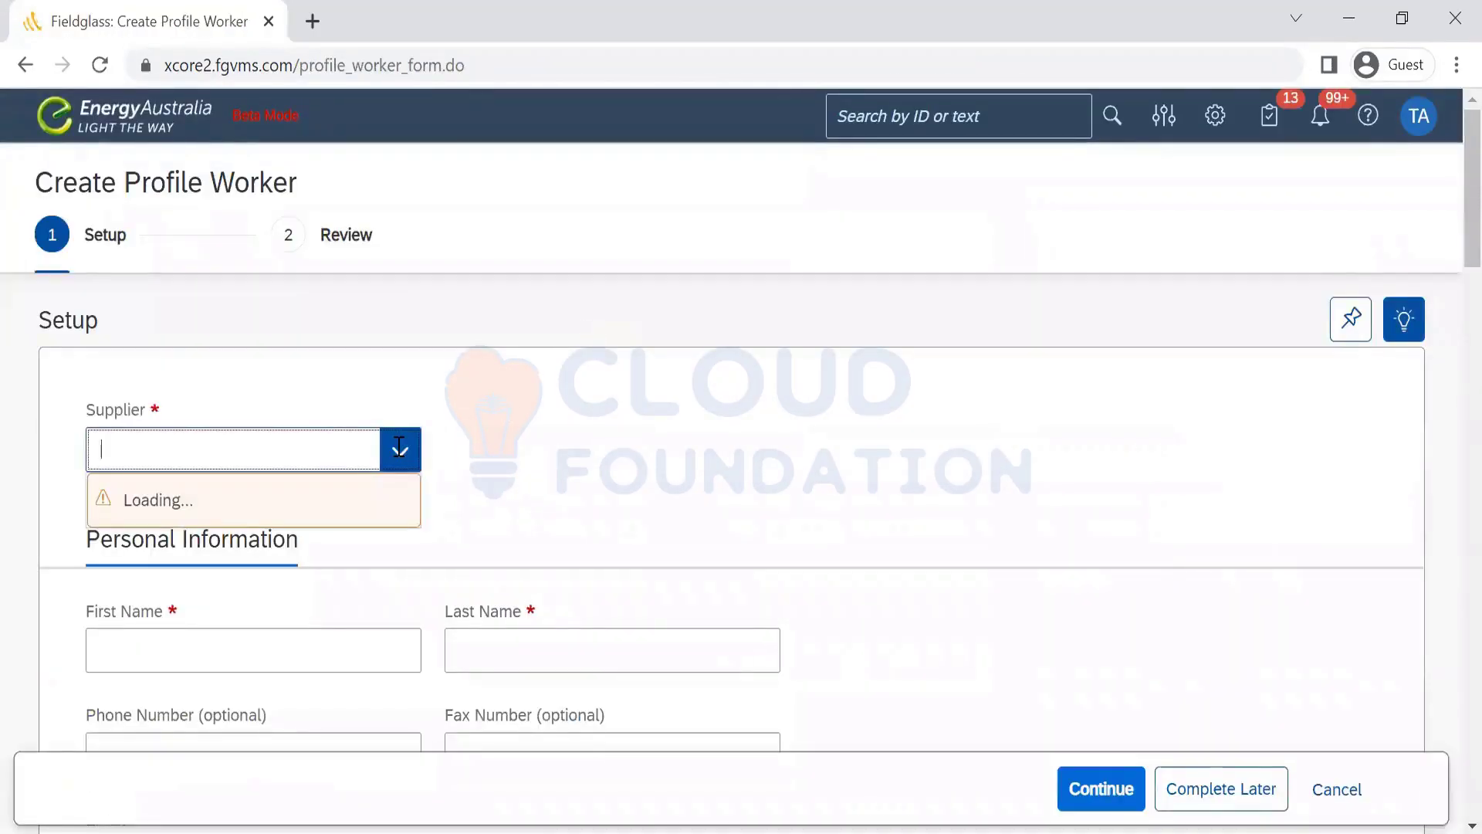
left_click(940, 497)
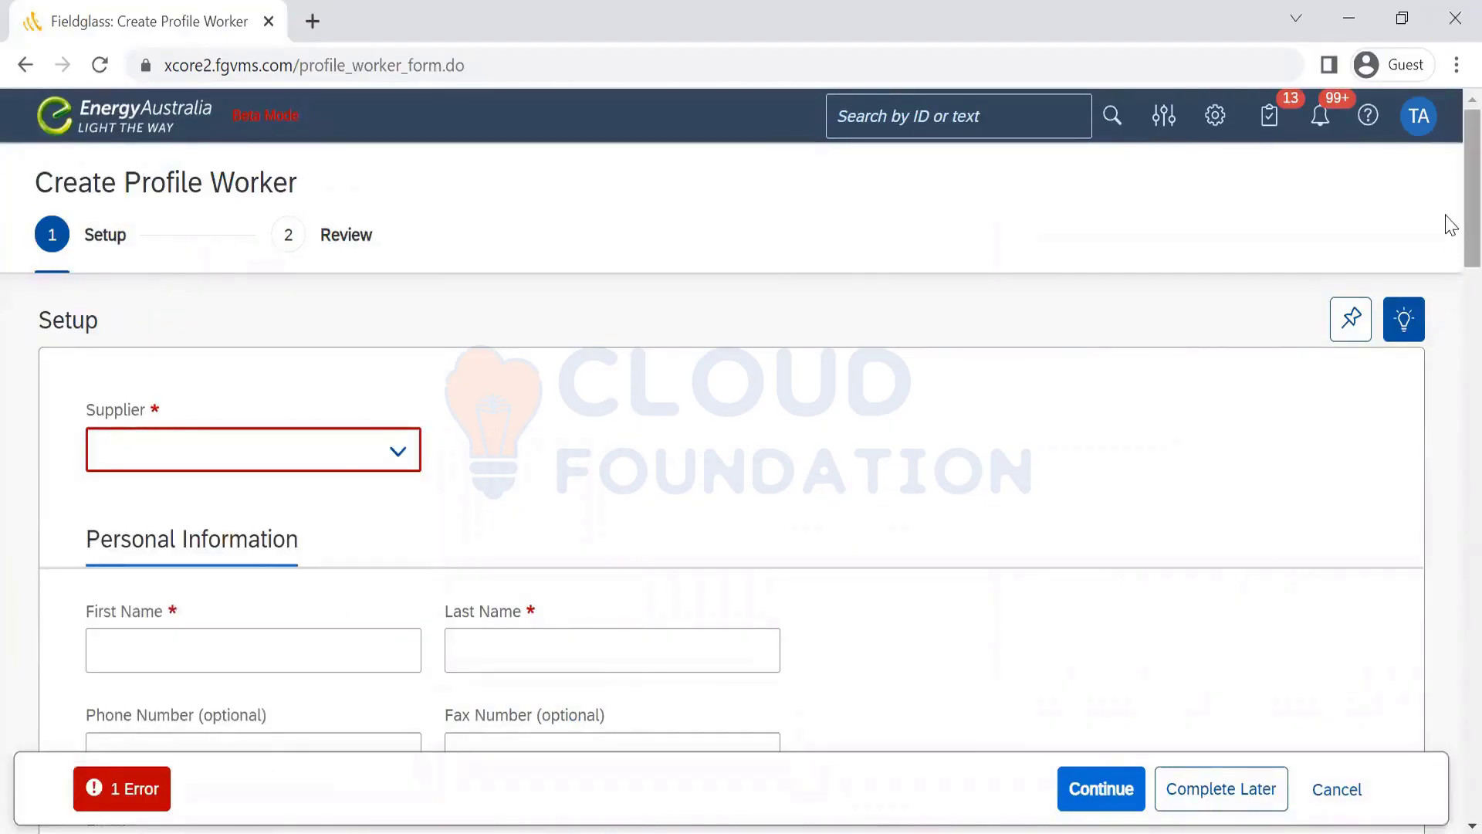
scroll(1450, 349, "down", 8)
scroll(1448, 729, "down", 10)
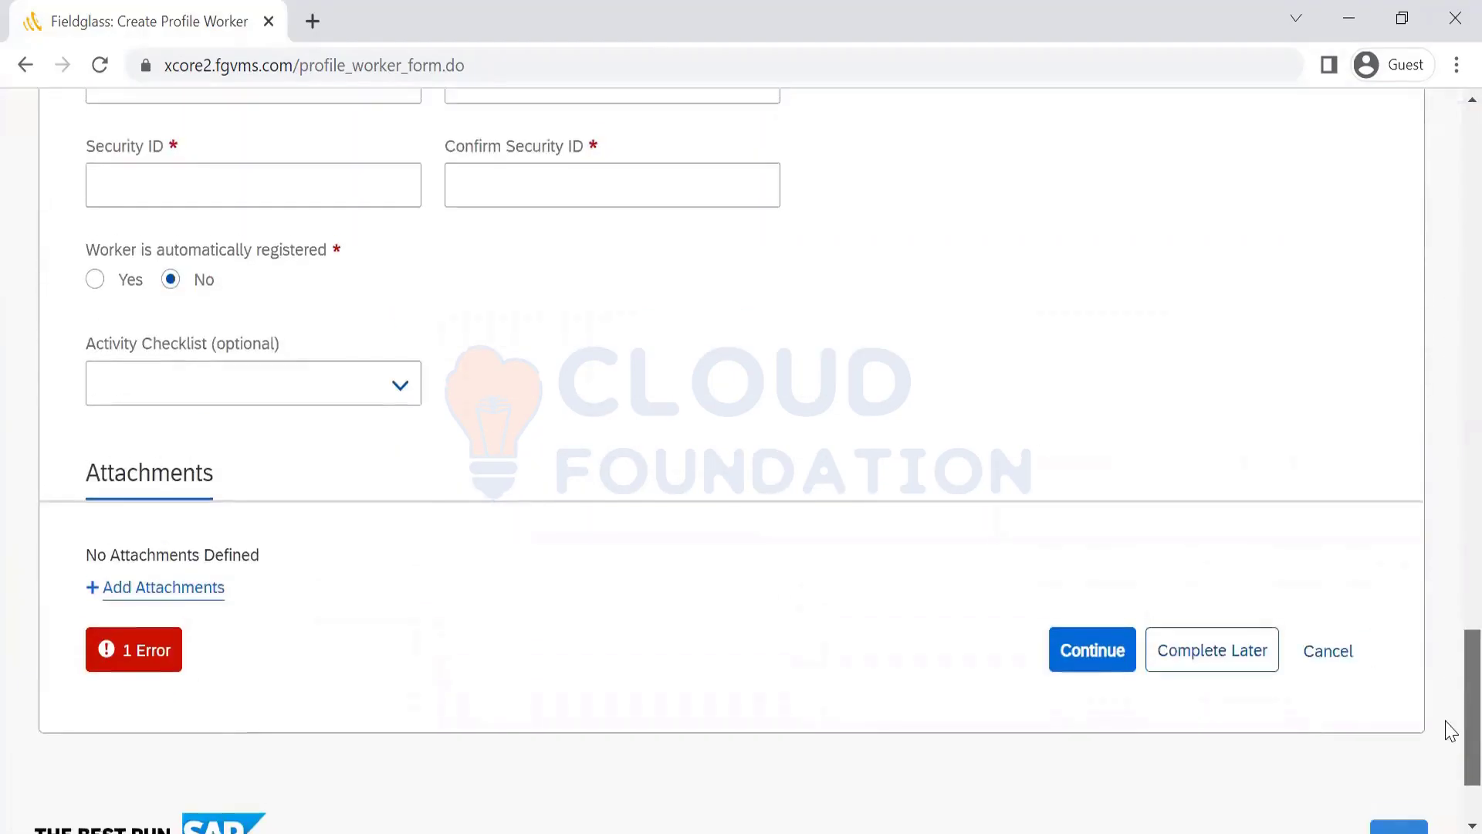
left_click(1343, 654)
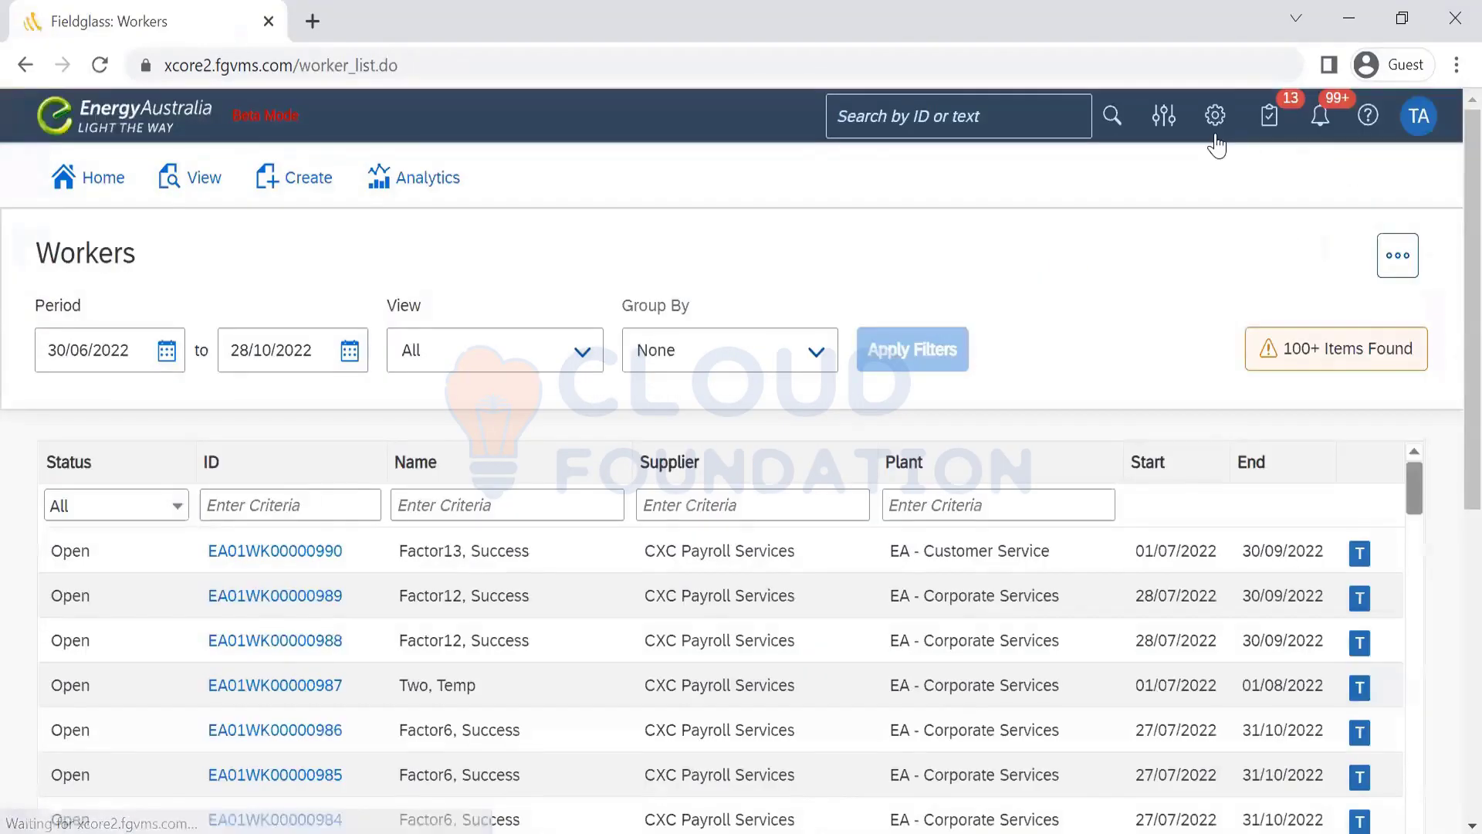
Open the Integration Audit Trail from Admin Configuration and check the Profile Worker Upload transaction's Server Message and Client Message
left_click(1215, 136)
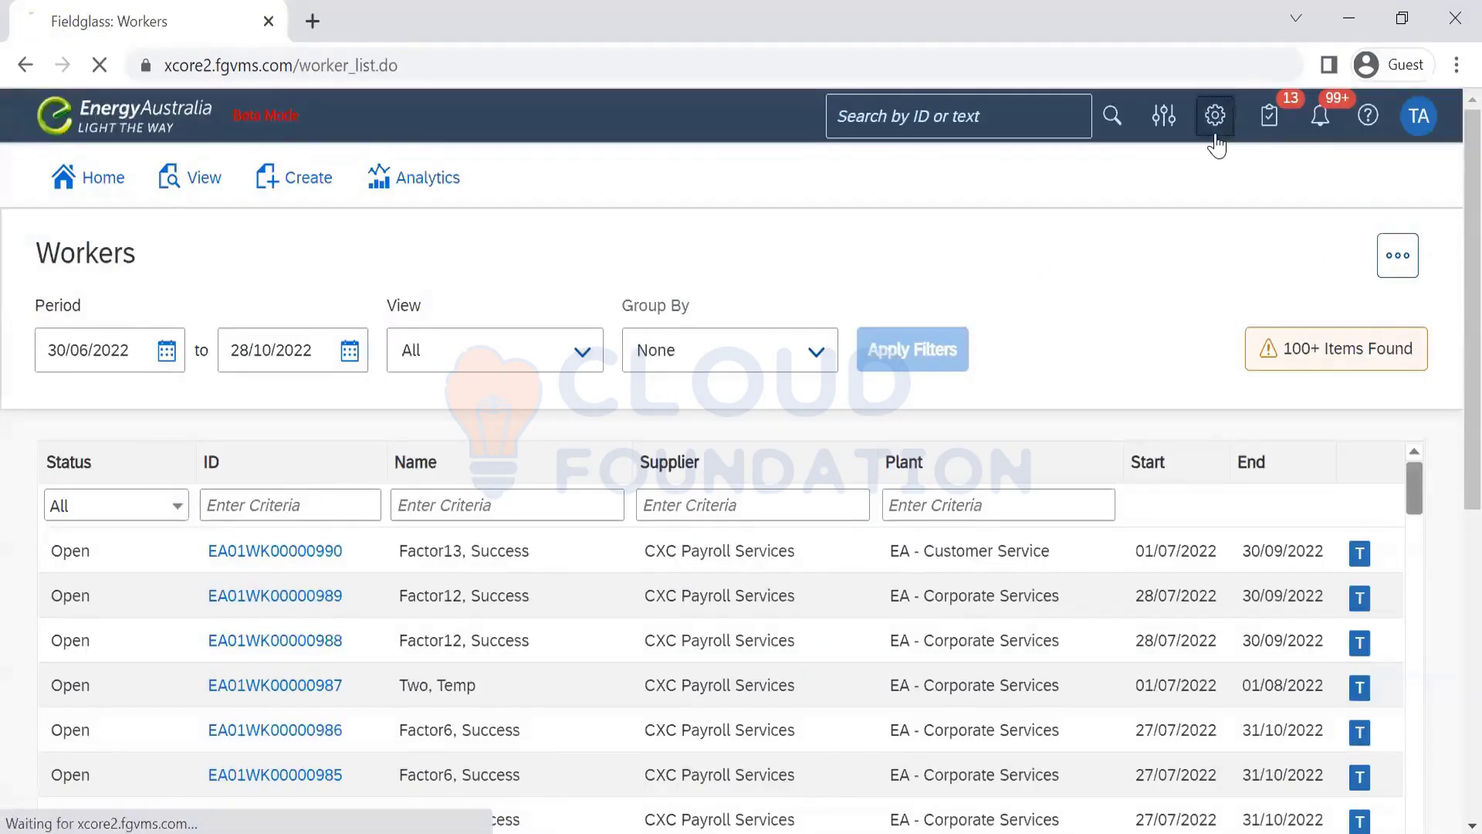
scroll(1446, 420, "down", 8)
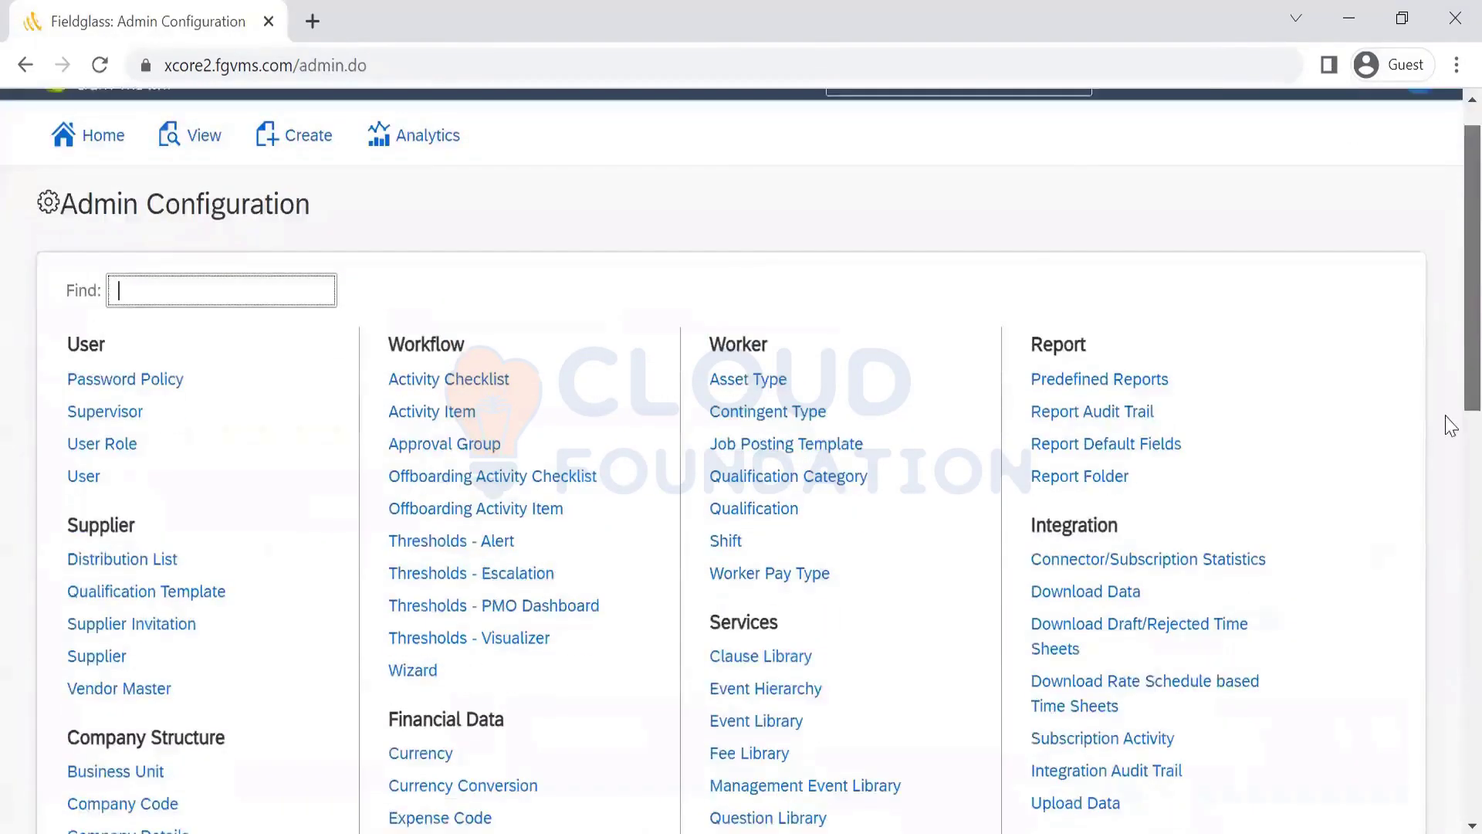
left_click(1083, 222)
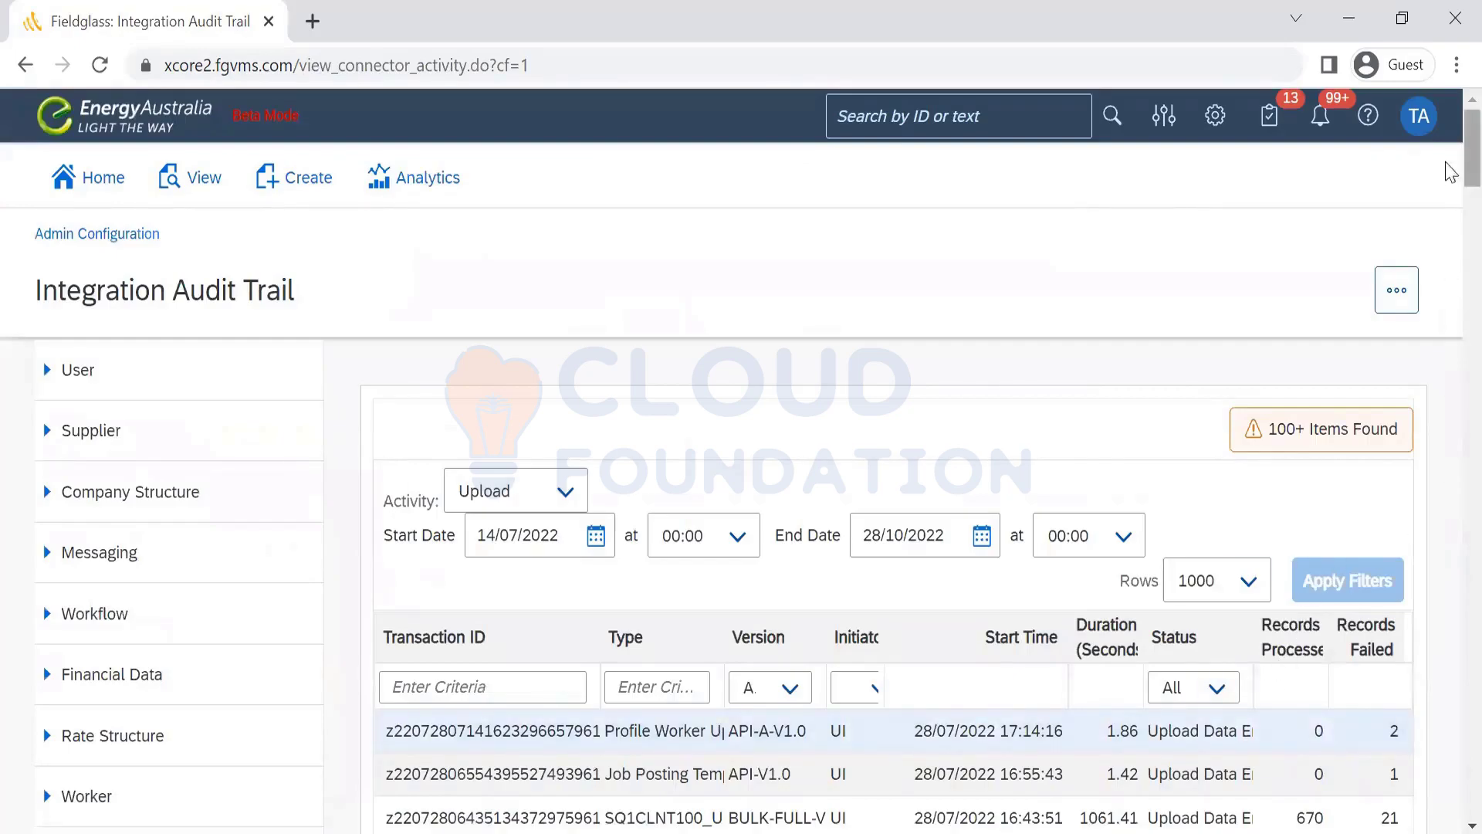
scroll(1451, 680, "down", 10)
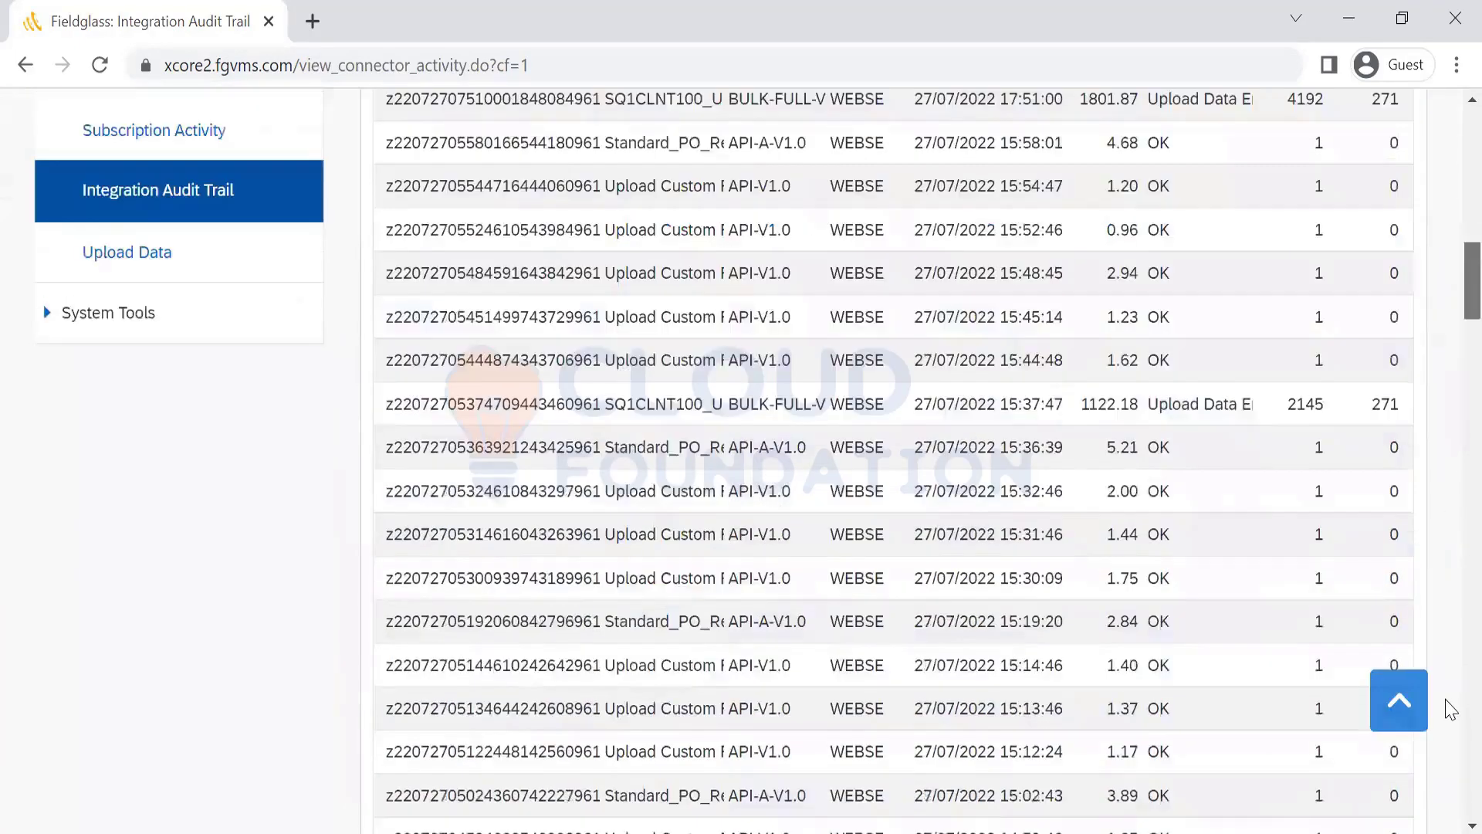
scroll(1451, 710, "down", 15)
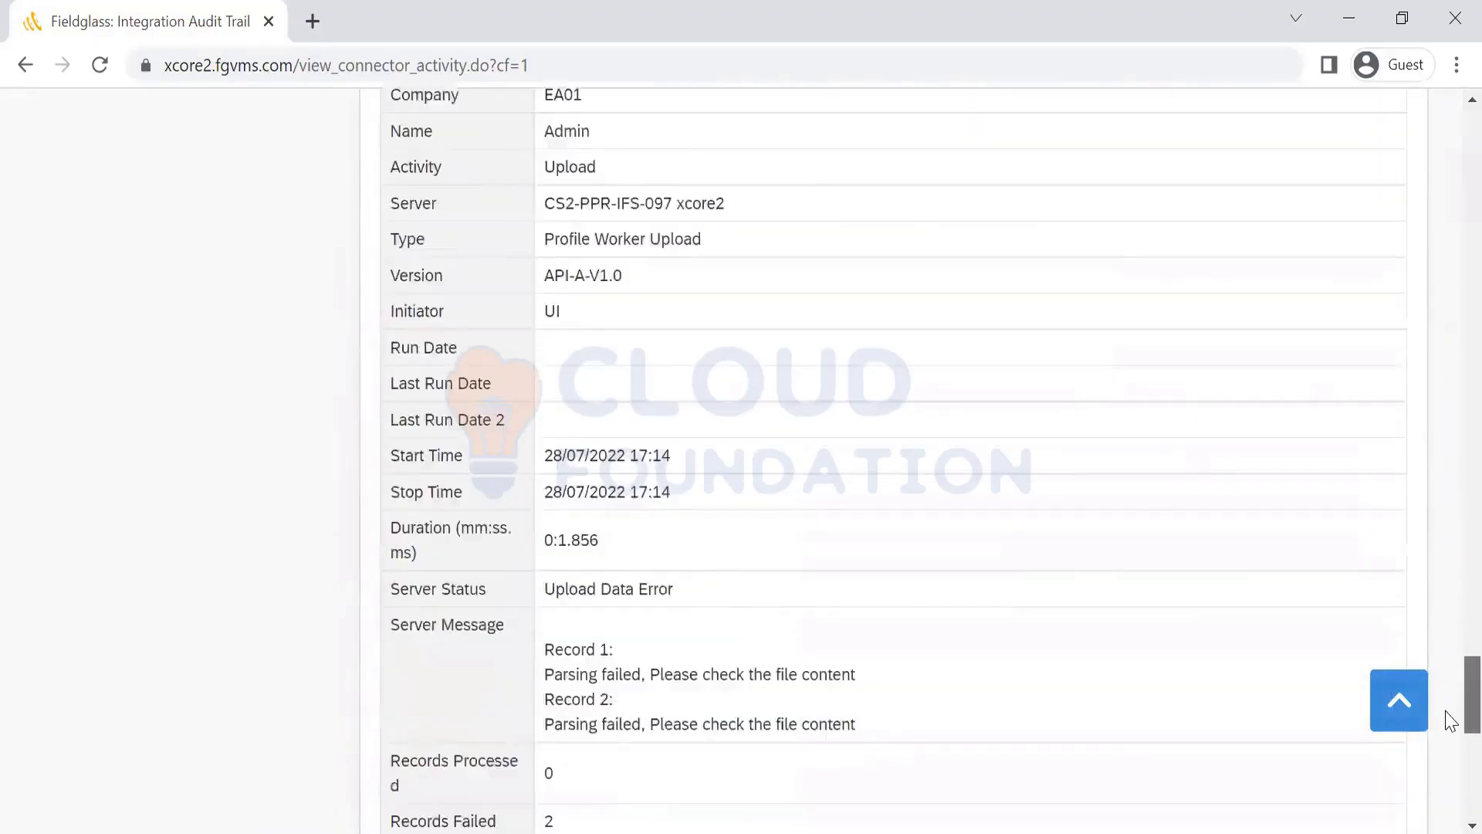
scroll(1451, 721, "down", 2)
scroll(1447, 734, "down", 2)
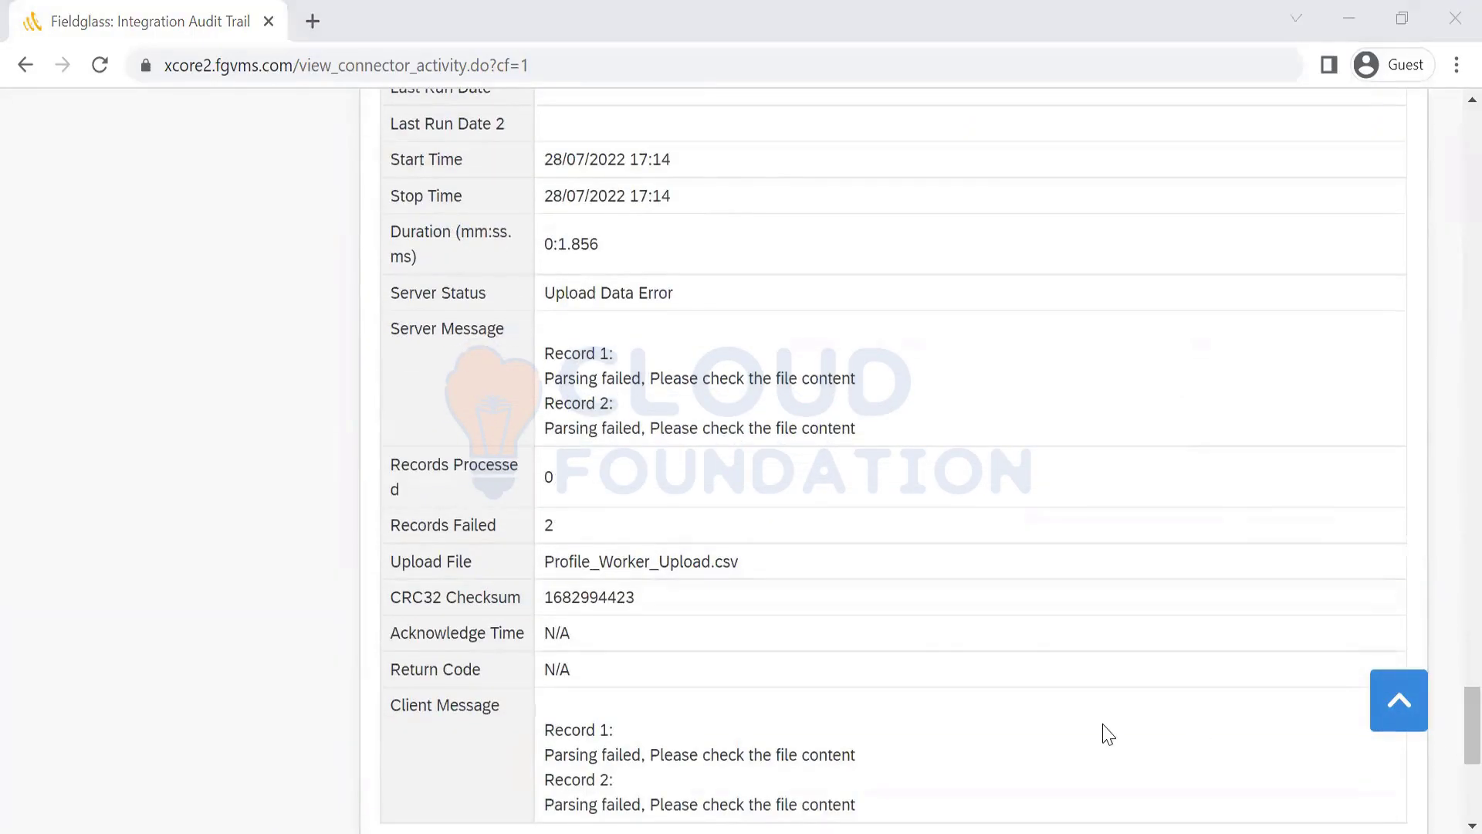
Switch to Profile_Worker_Upload and check the row 11 entries from Supplier Code through Company Code Code
key("alt+Tab")
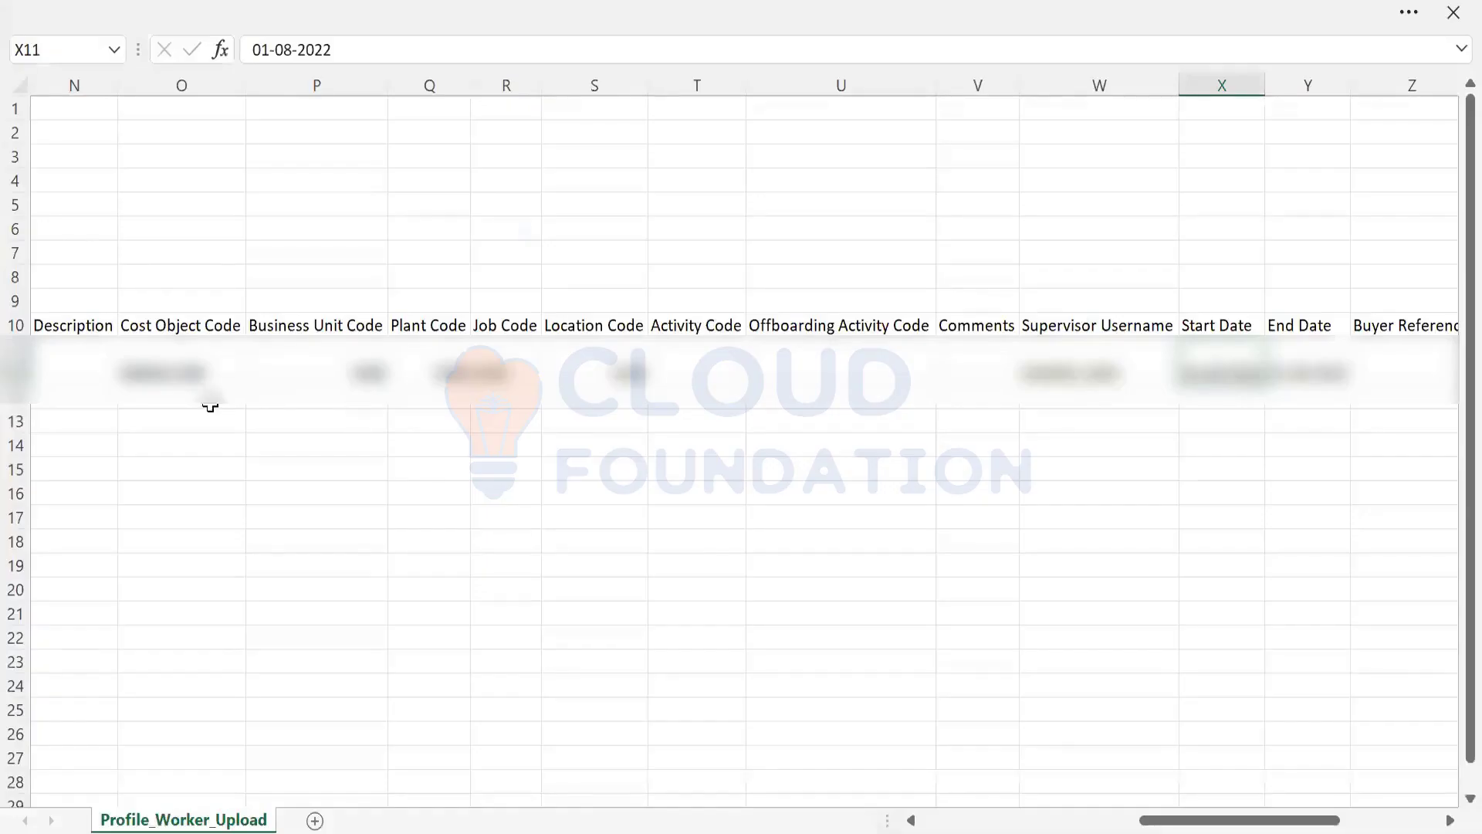
left_click(19, 351)
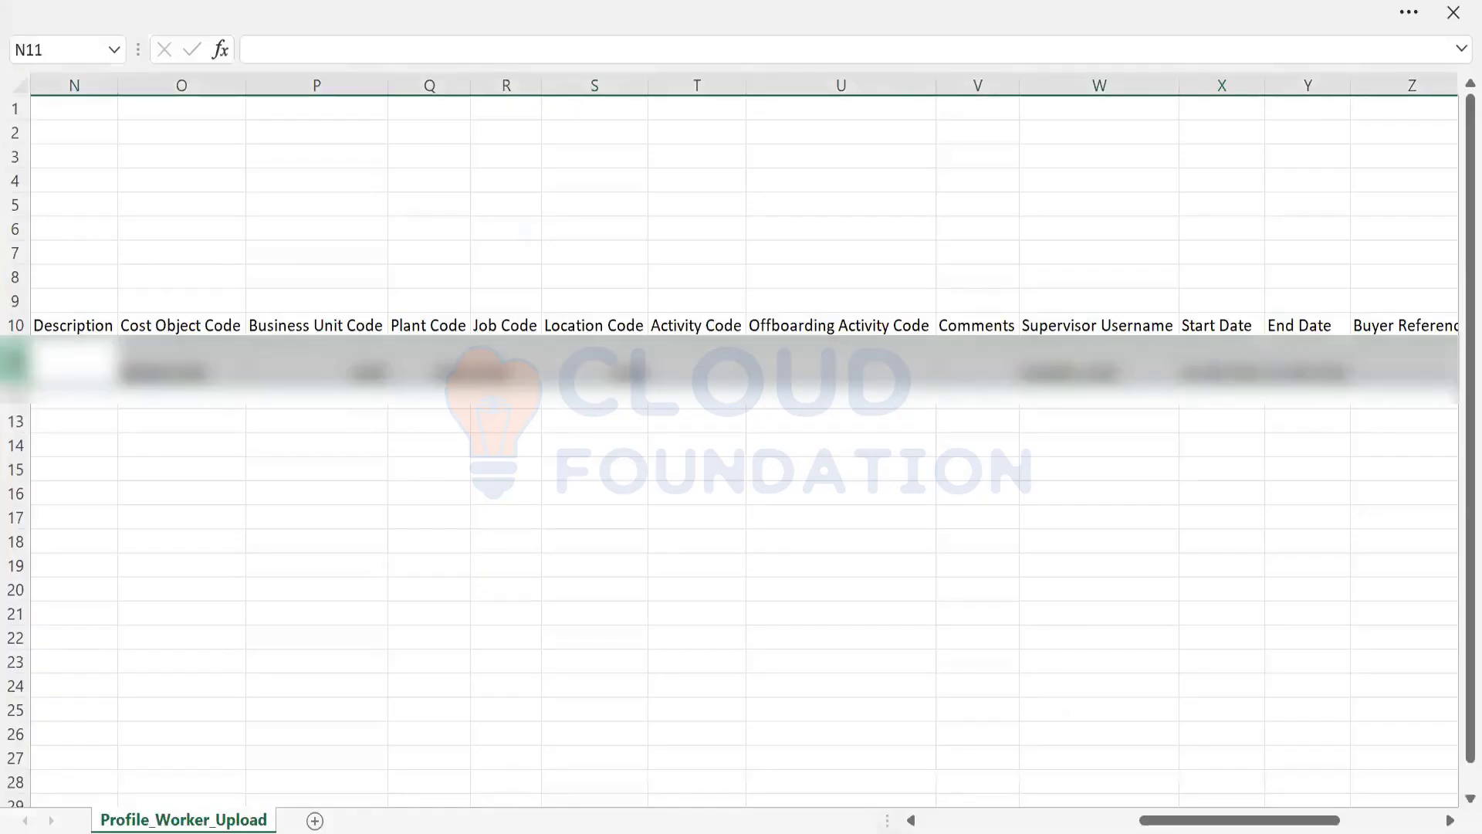
key("Home")
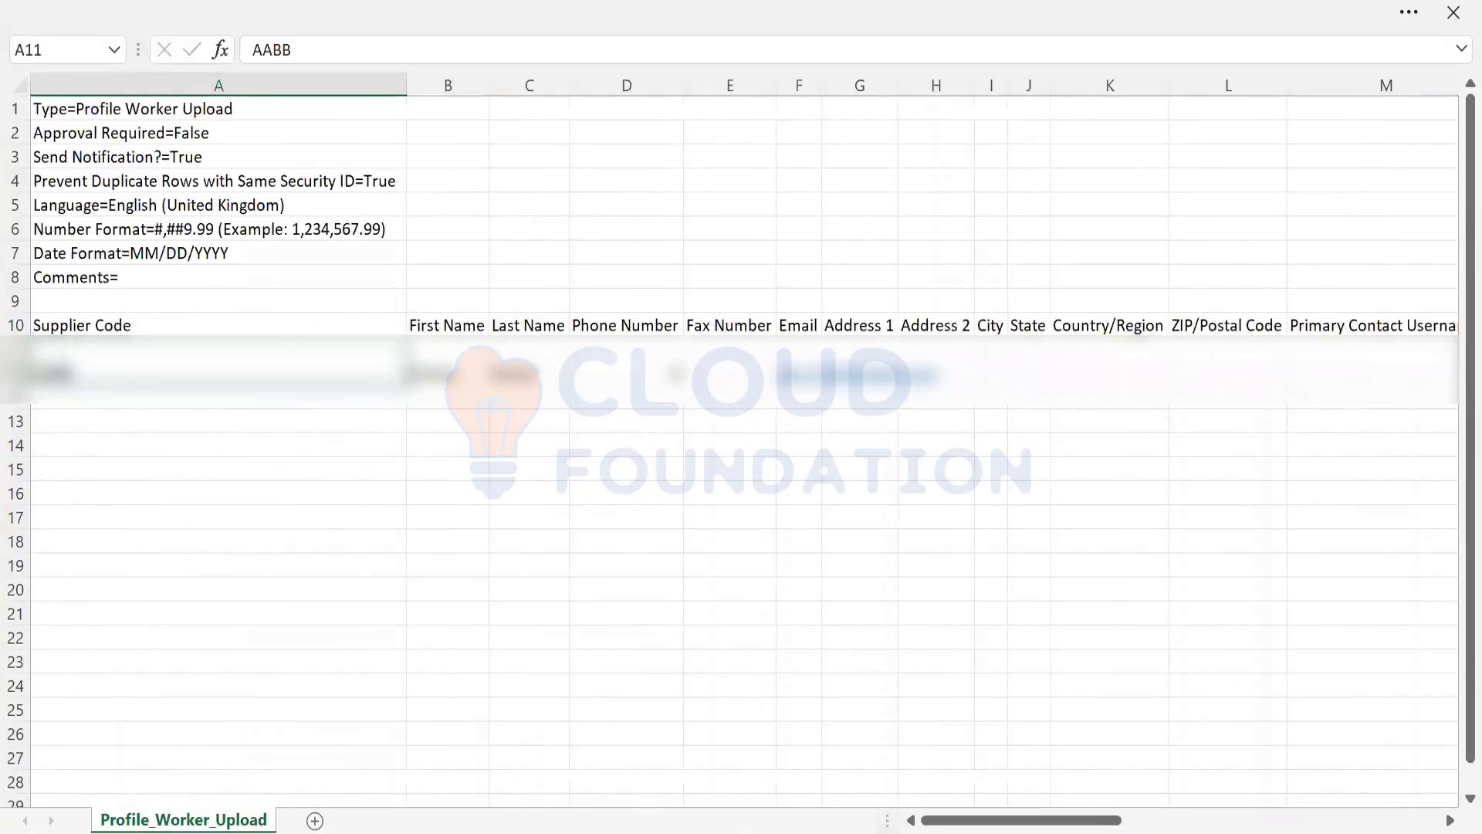
key("Tab")
key("Tab")
key("Tab")
key("Tab")
key("Tab")
key("Tab")
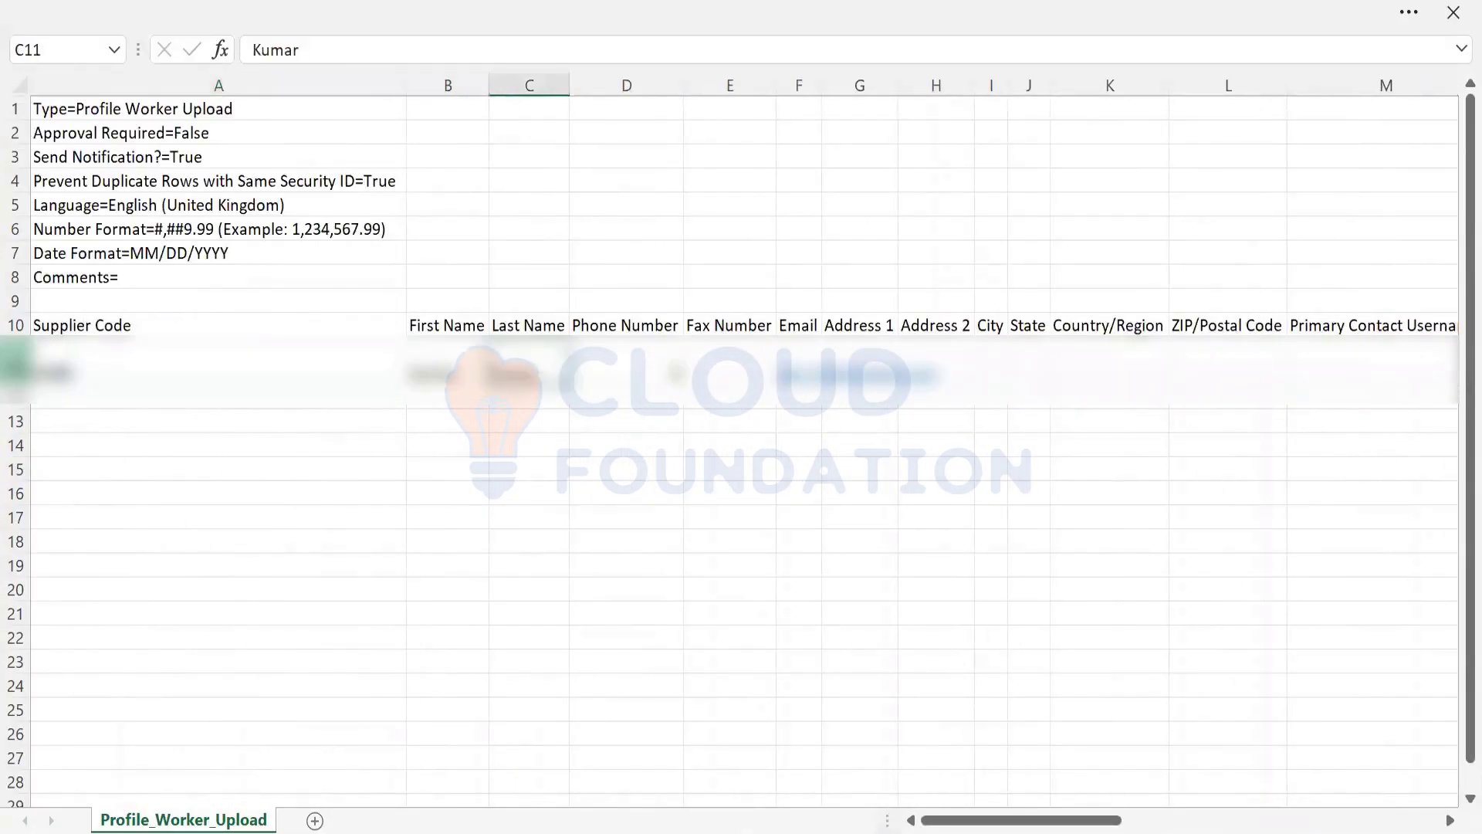
key("shift+Tab")
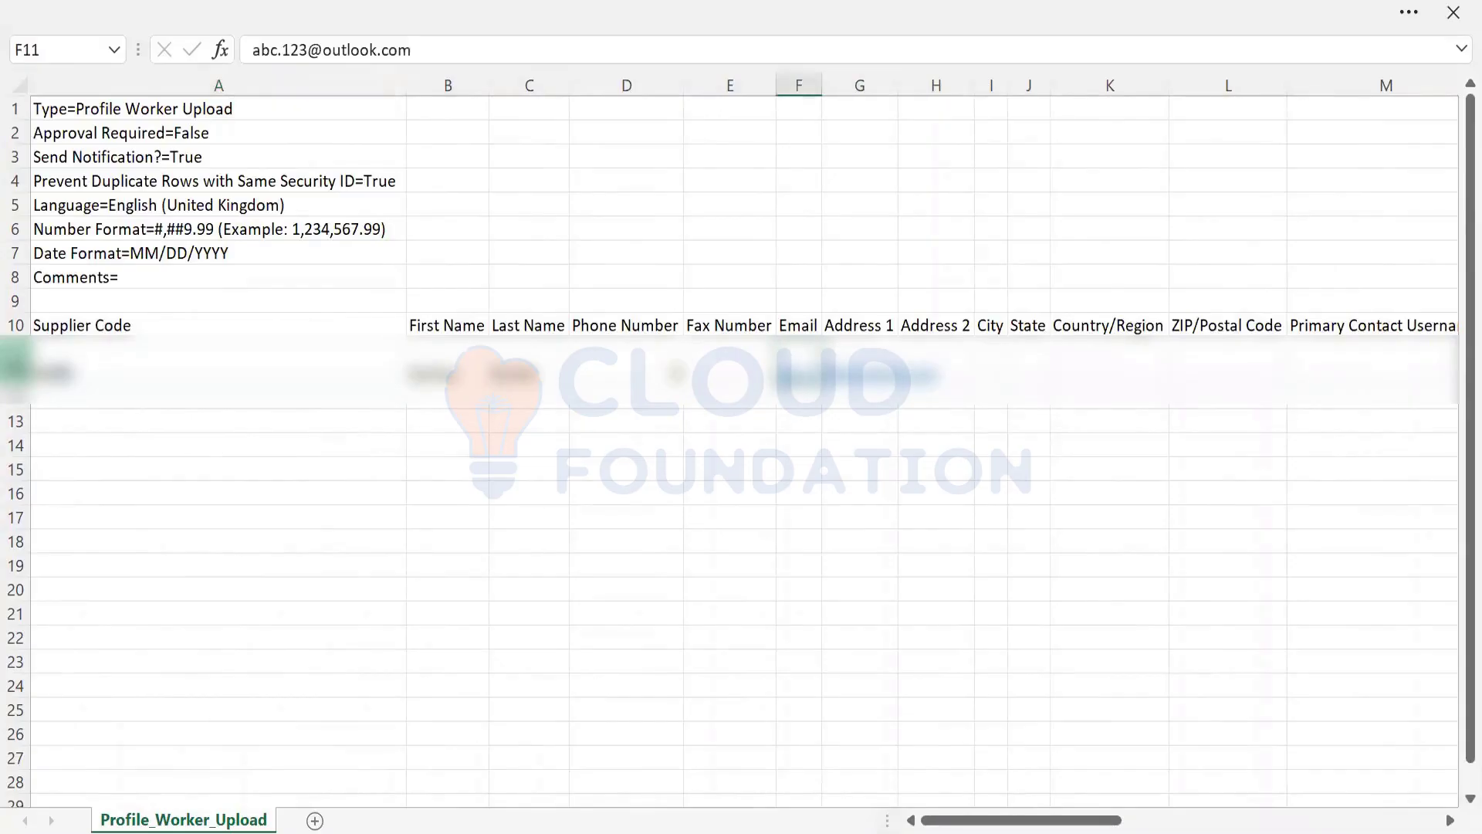
key("Tab")
key("Tab")
key("Tab")
key("Tab")
key("Tab")
key("Tab")
key("Tab")
key("Tab")
key("Tab")
key("Tab")
key("Tab")
key("Tab")
key("Tab")
key("Tab")
key("Tab")
key("Tab")
key("Tab")
key("Tab")
key("Tab")
key("Tab")
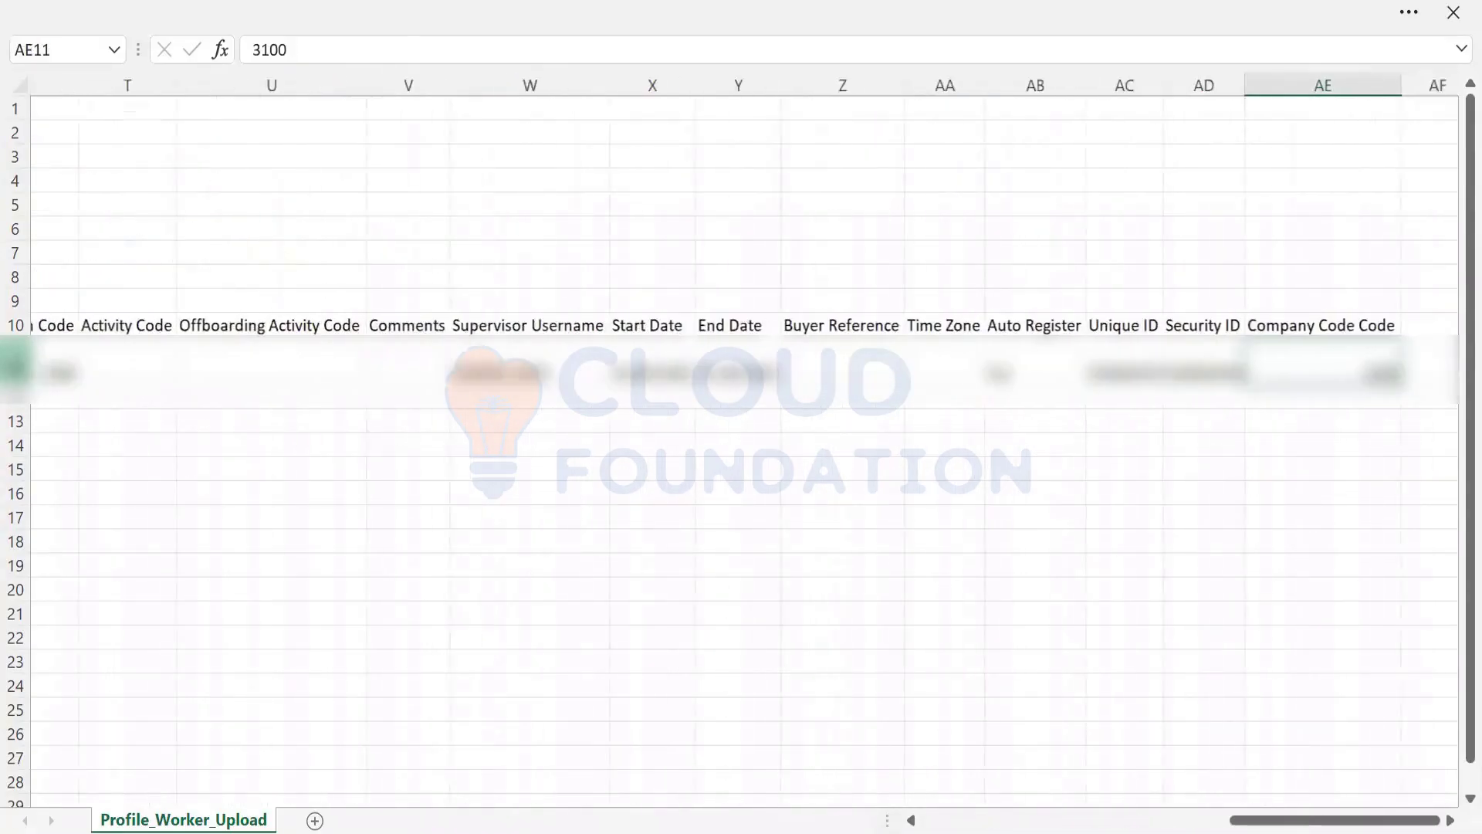
Recheck the row 11 entries from Company Code Code back to Business Unit Code and return to Supplier Code
key("shift+Tab")
key("shift+Tab")
key("shift+Tab")
key("shift+Tab")
key("shift+Tab")
key("shift+Tab")
key("shift+Tab")
key("shift+Tab")
key("shift+Tab")
key("shift+Tab")
key("shift+Tab")
key("shift+Tab")
key("shift+Tab")
key("shift+Tab")
key("shift+Tab")
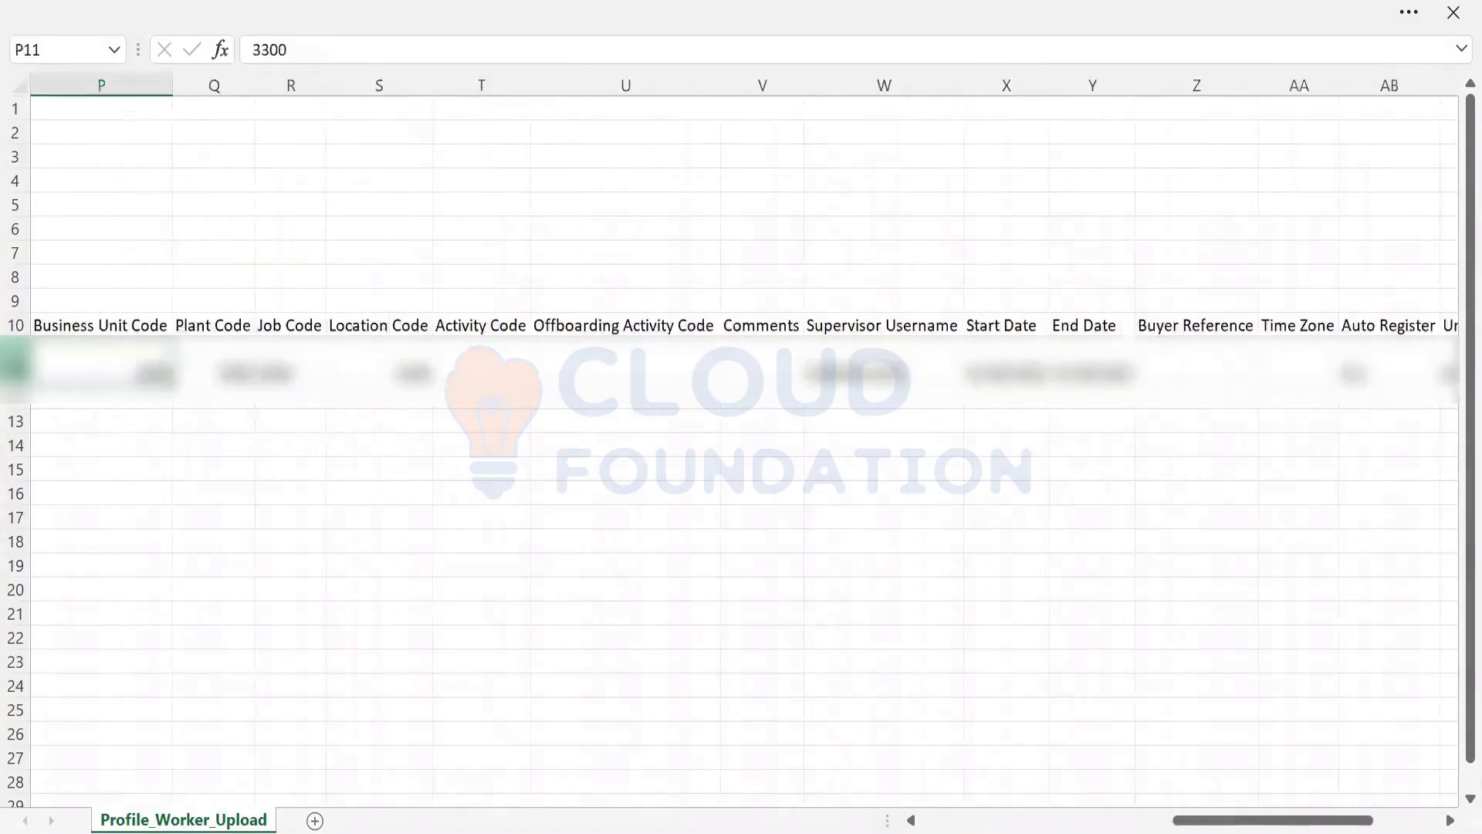
key("Home")
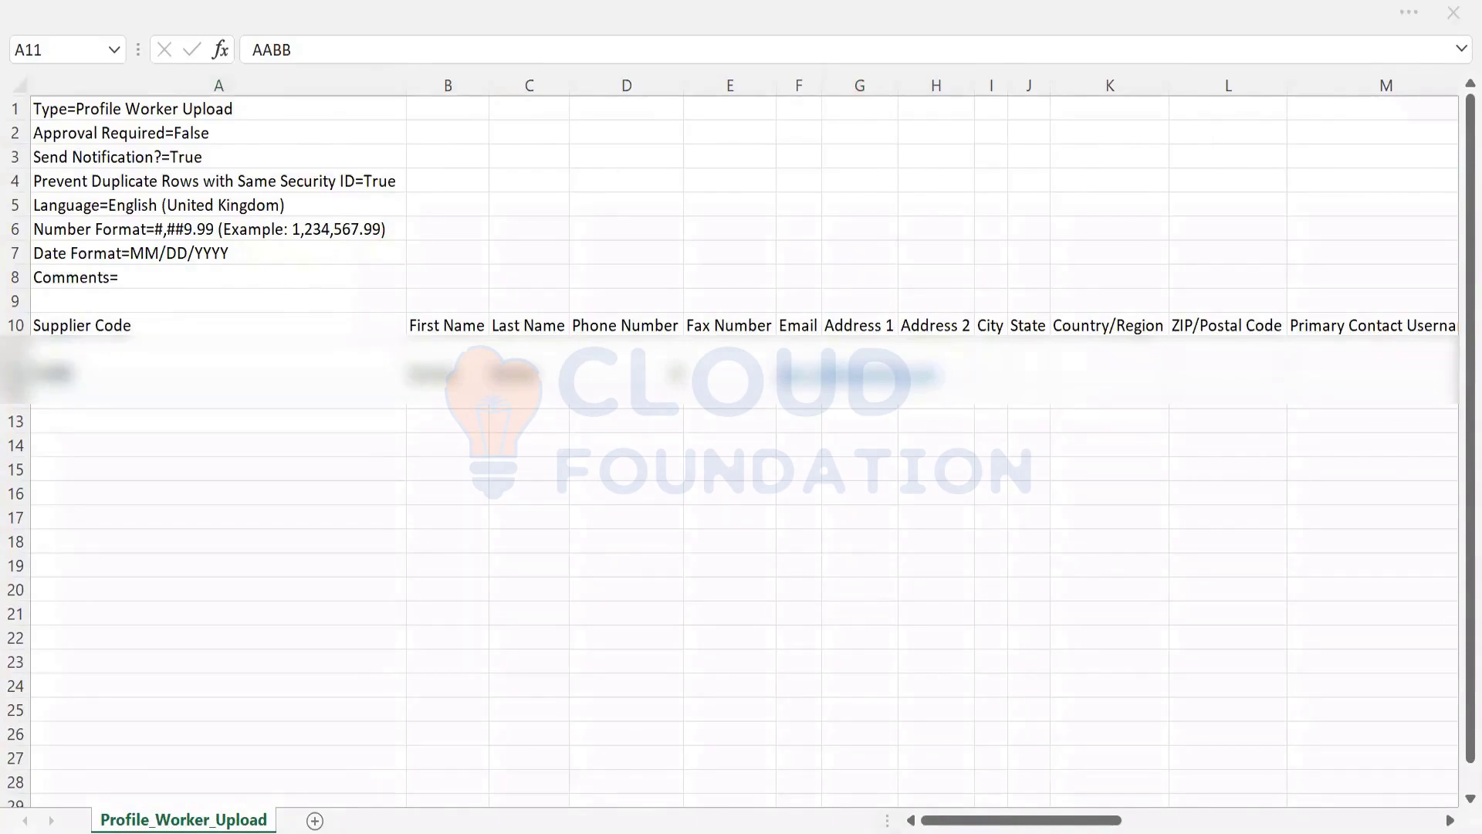
Retrieve the transaction's Error Upload File in CSV format from the Fieldglass Integration Audit Trail and open errorfile.csv
key("alt+Tab")
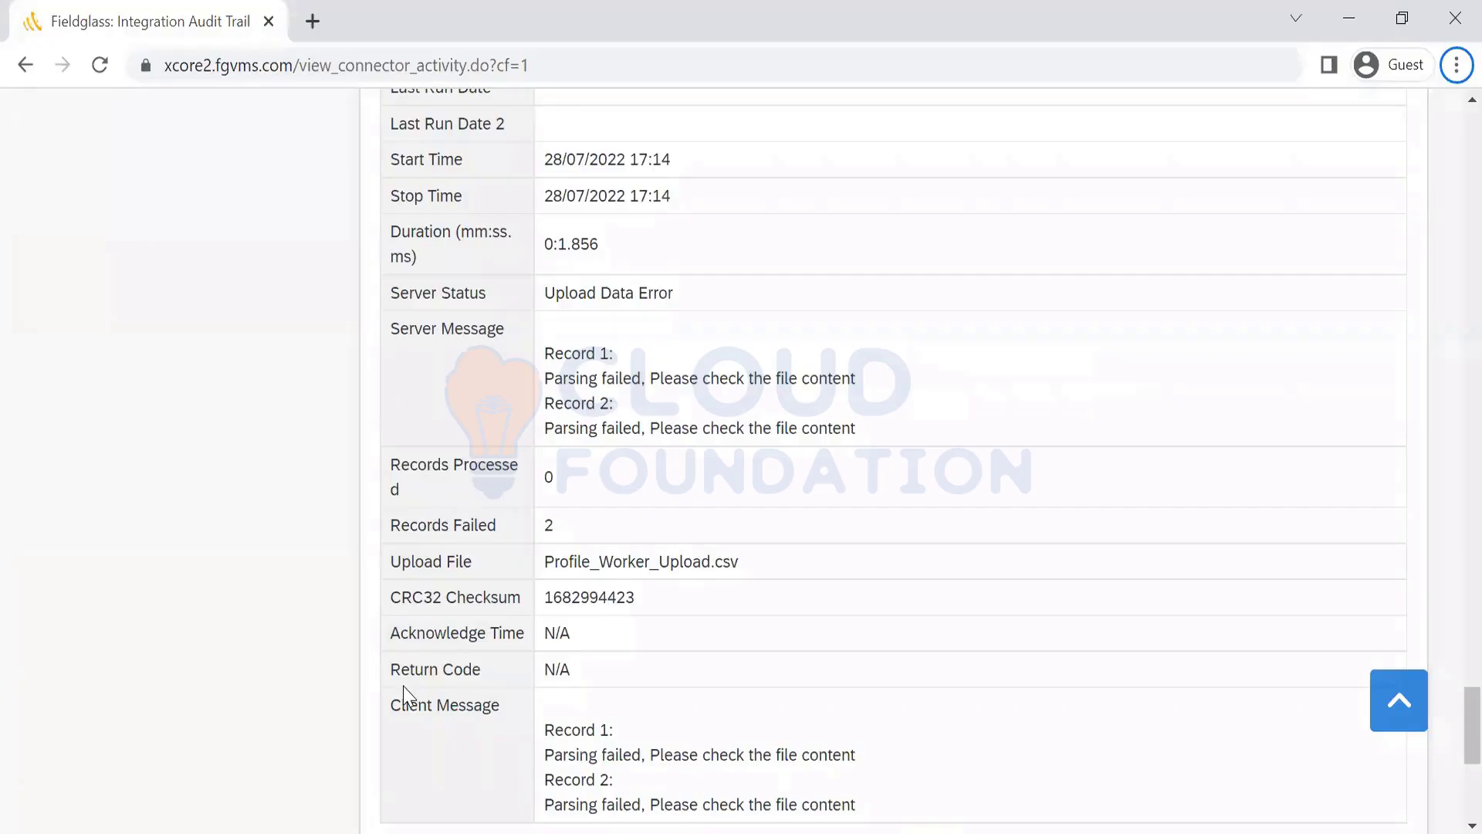
scroll(1448, 161, "up", 8)
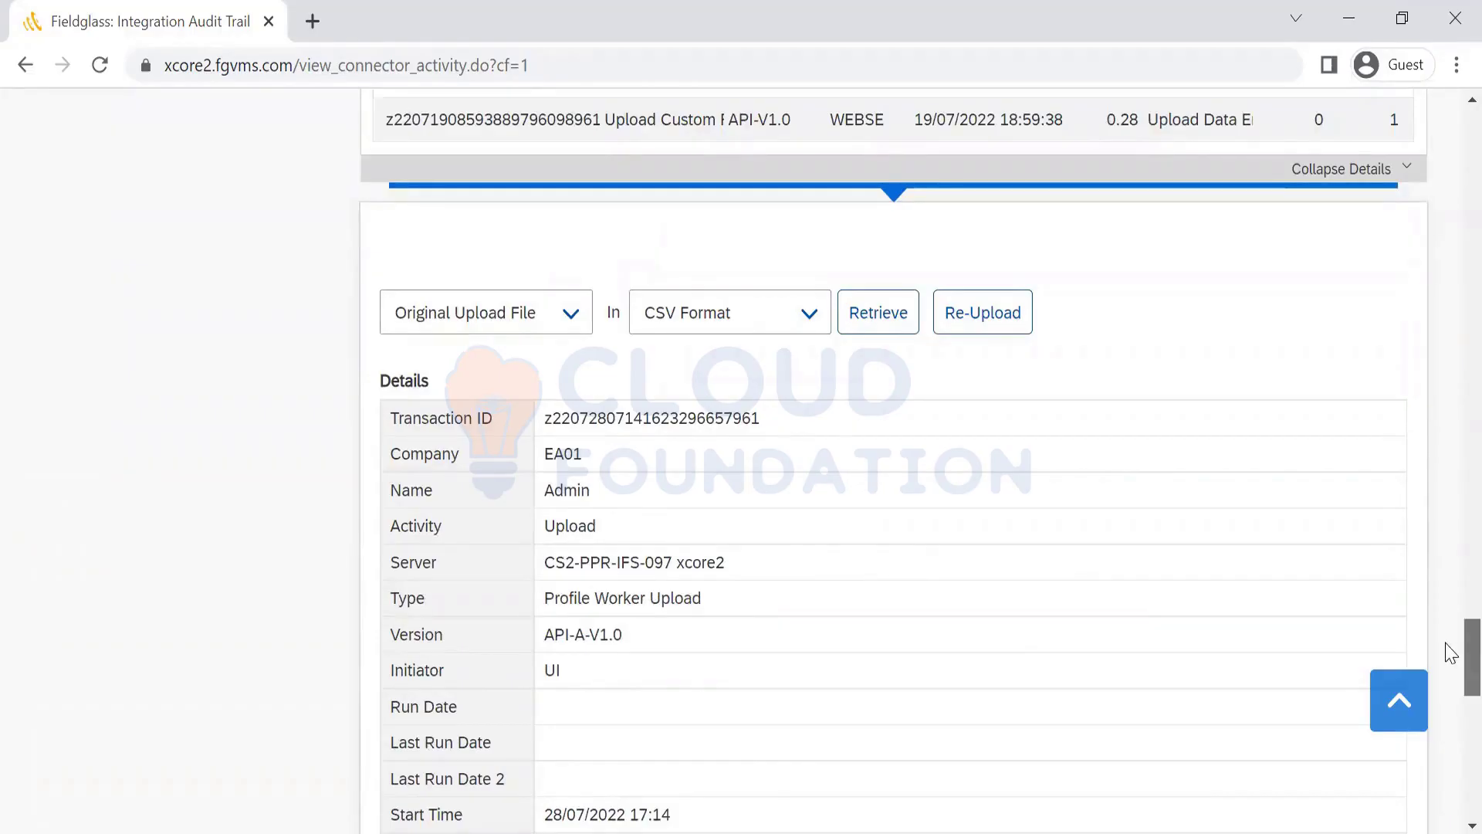
scroll(1448, 646, "down", 1)
left_click(572, 275)
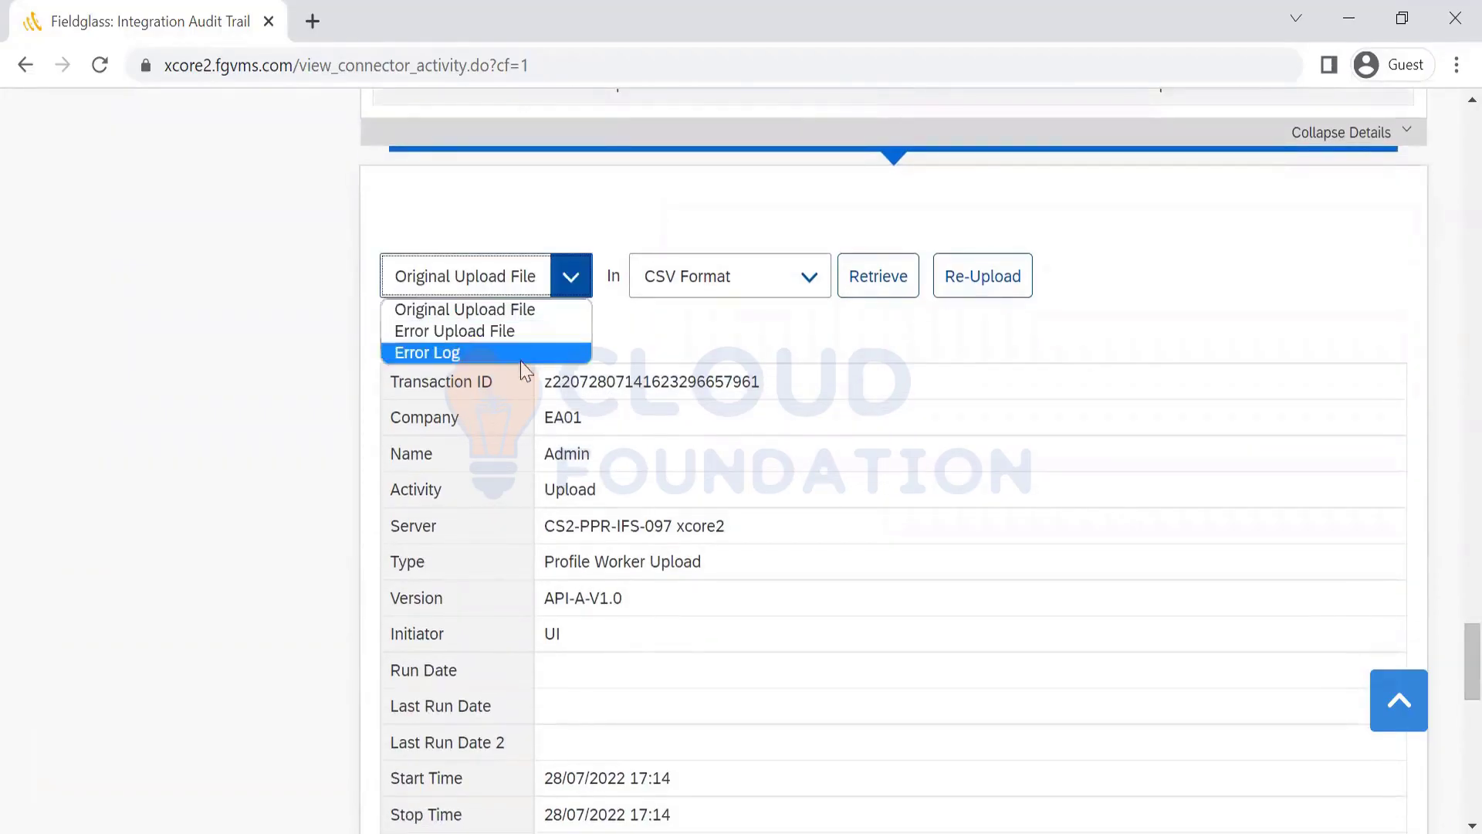
left_click(525, 328)
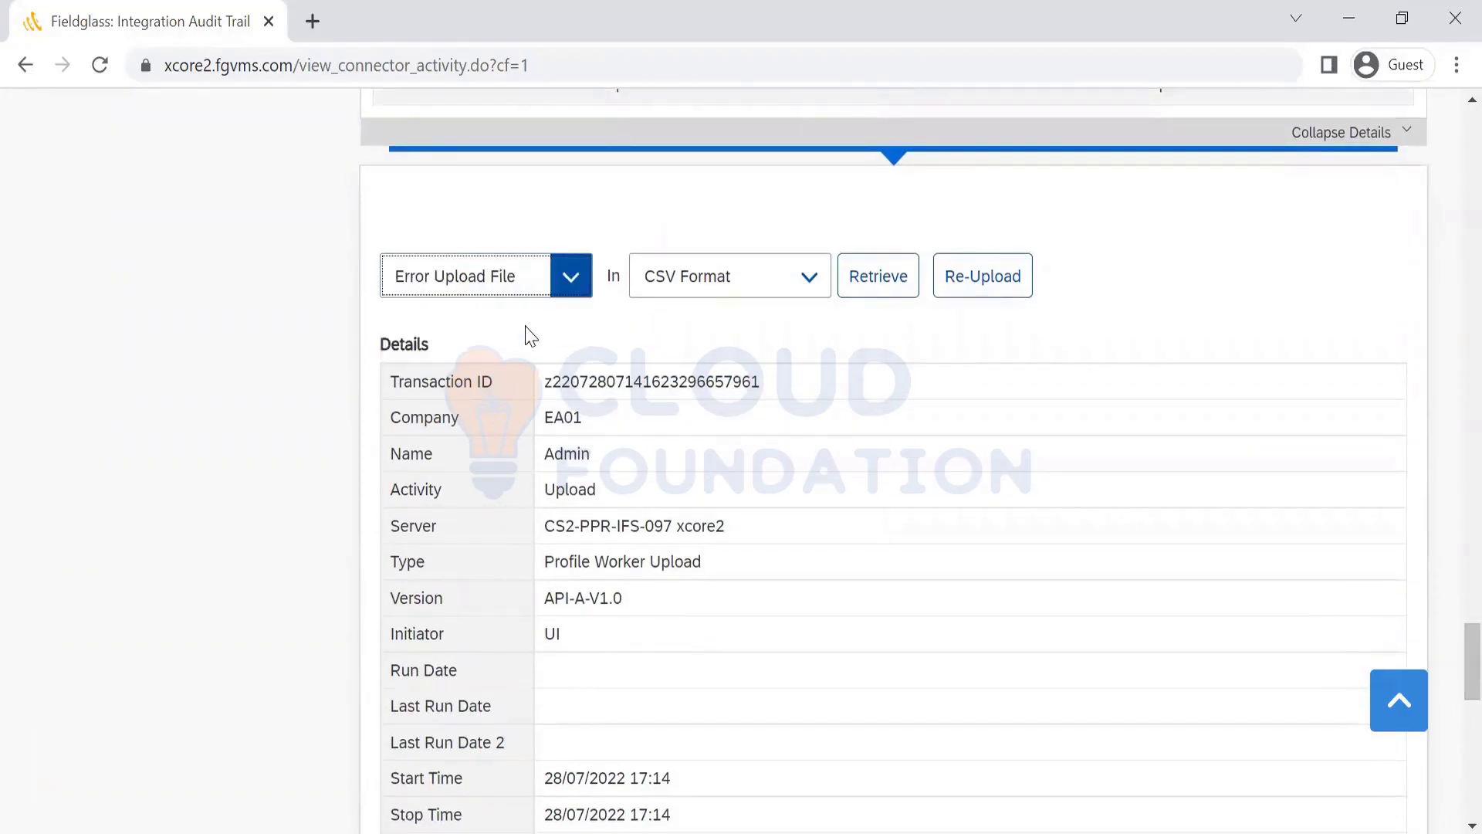
left_click(902, 294)
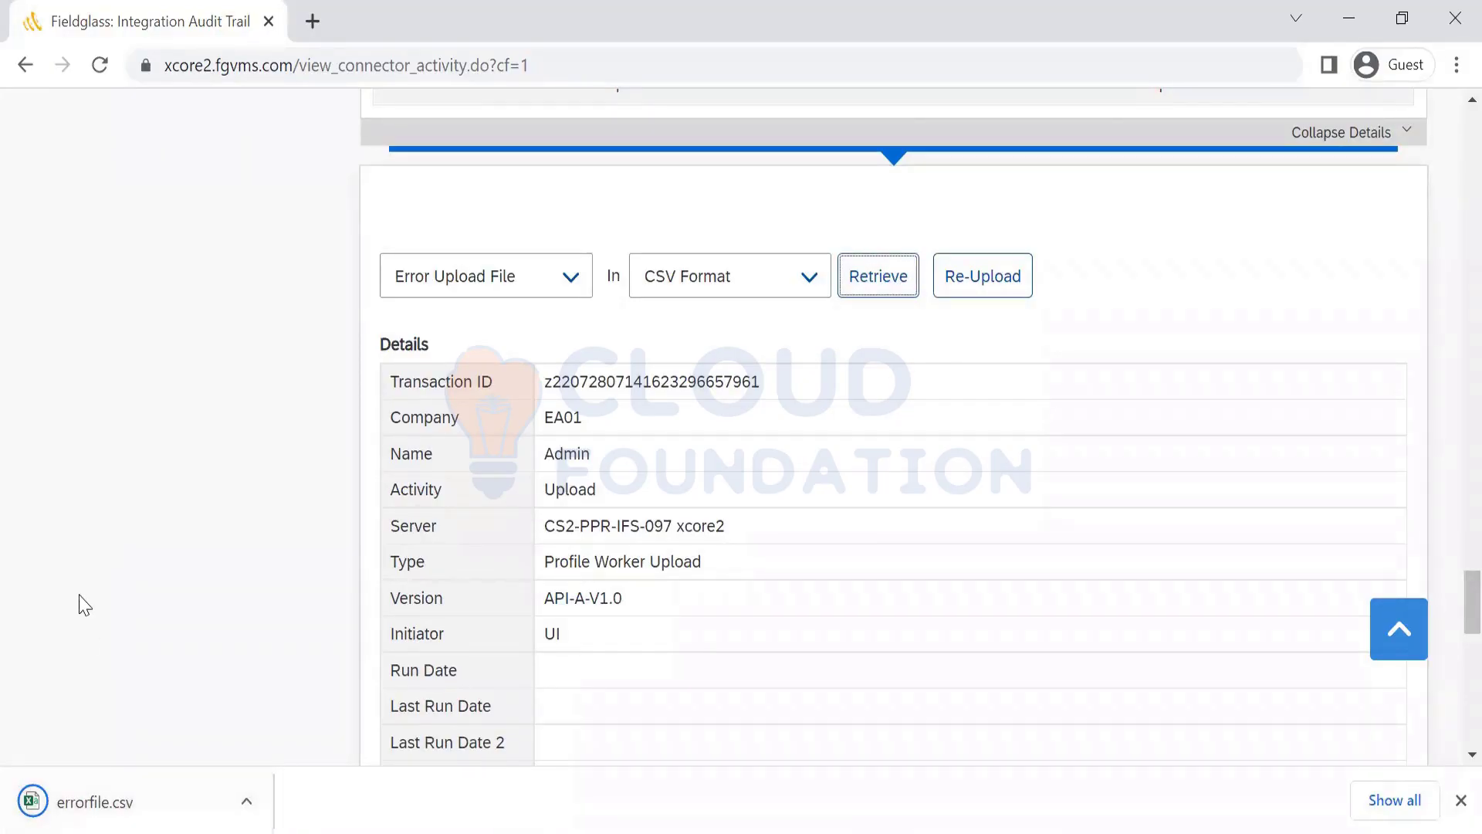
left_click(128, 812)
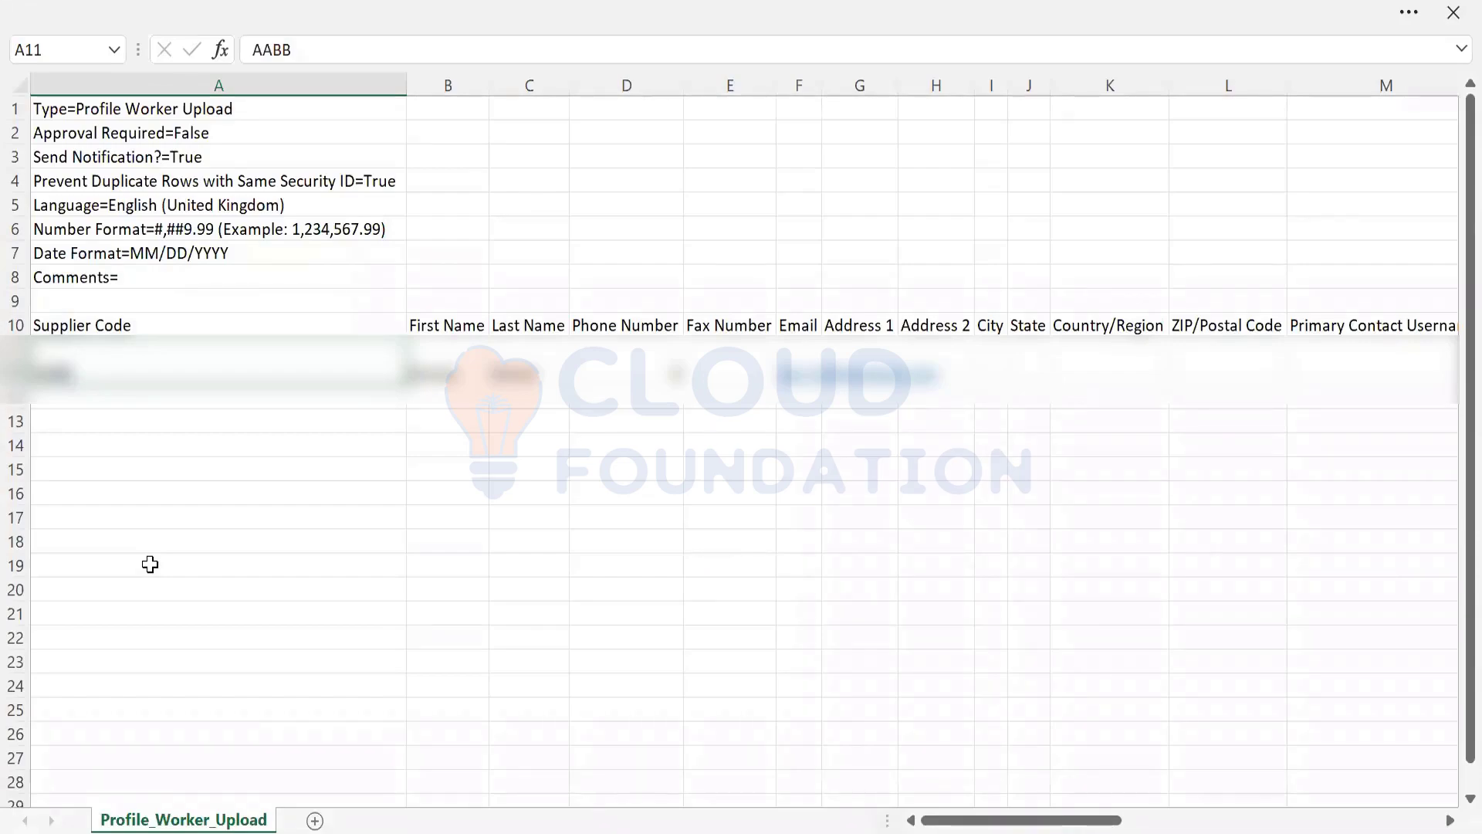
left_click(150, 564)
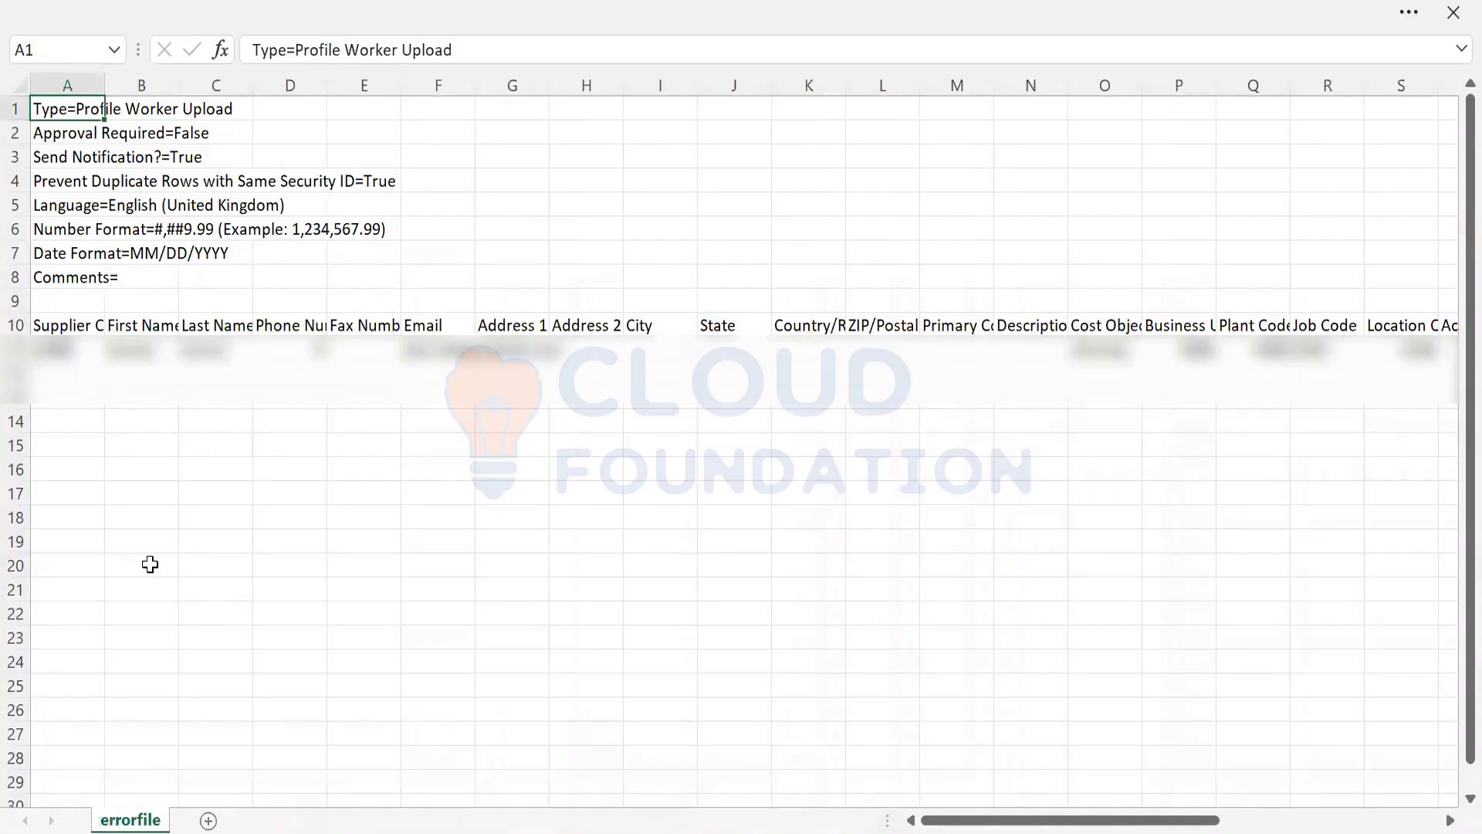
Examine the errorfile entries in row 11 from Last Name through Cost Object Code, comparing the last one with its column header
key("Down")
key("Down")
key("Down")
key("Down")
key("Down")
key("Down")
key("Down")
key("Down")
key("Down")
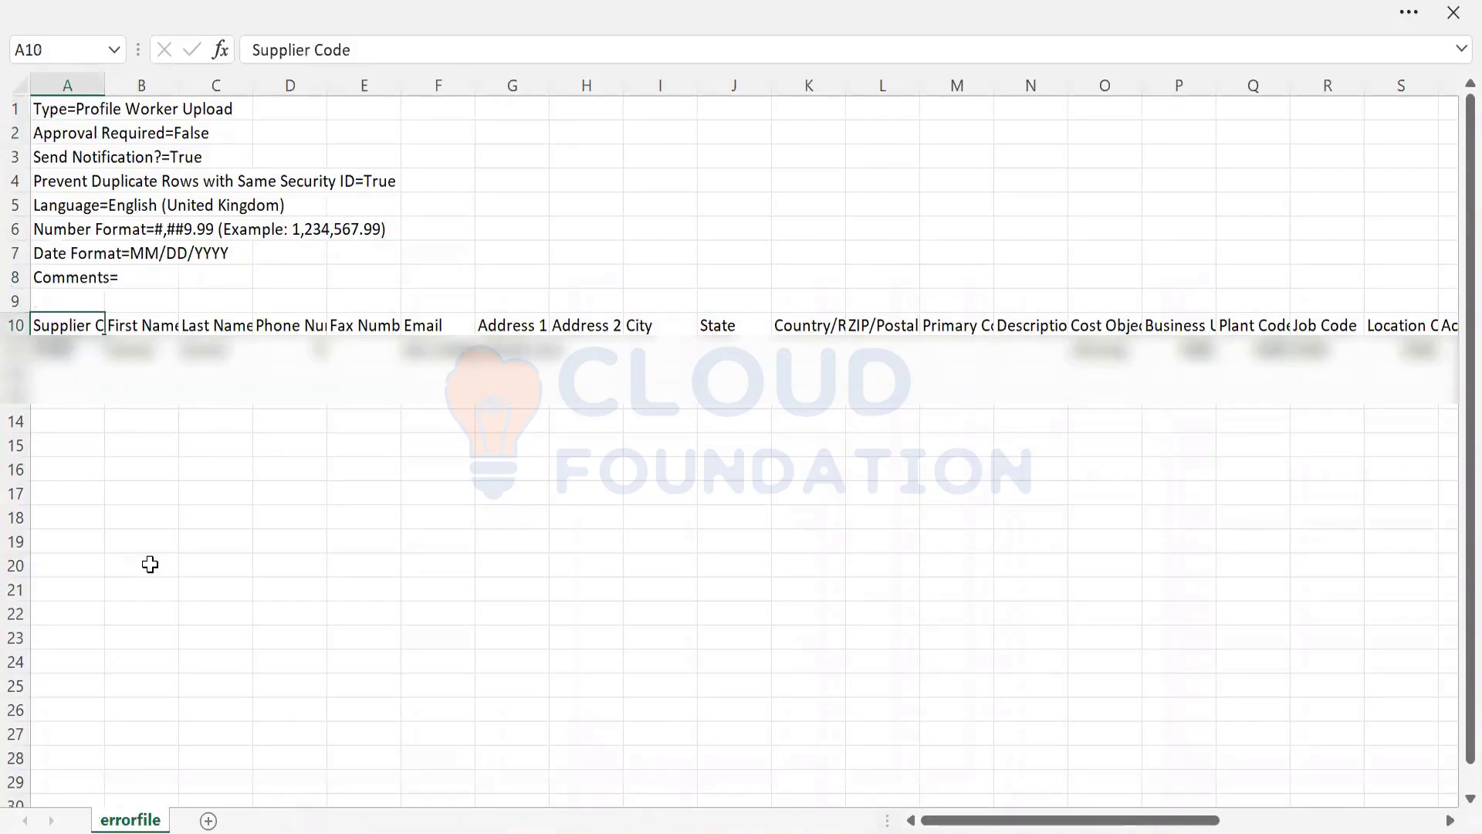
key("Right")
key("Right")
key("Down")
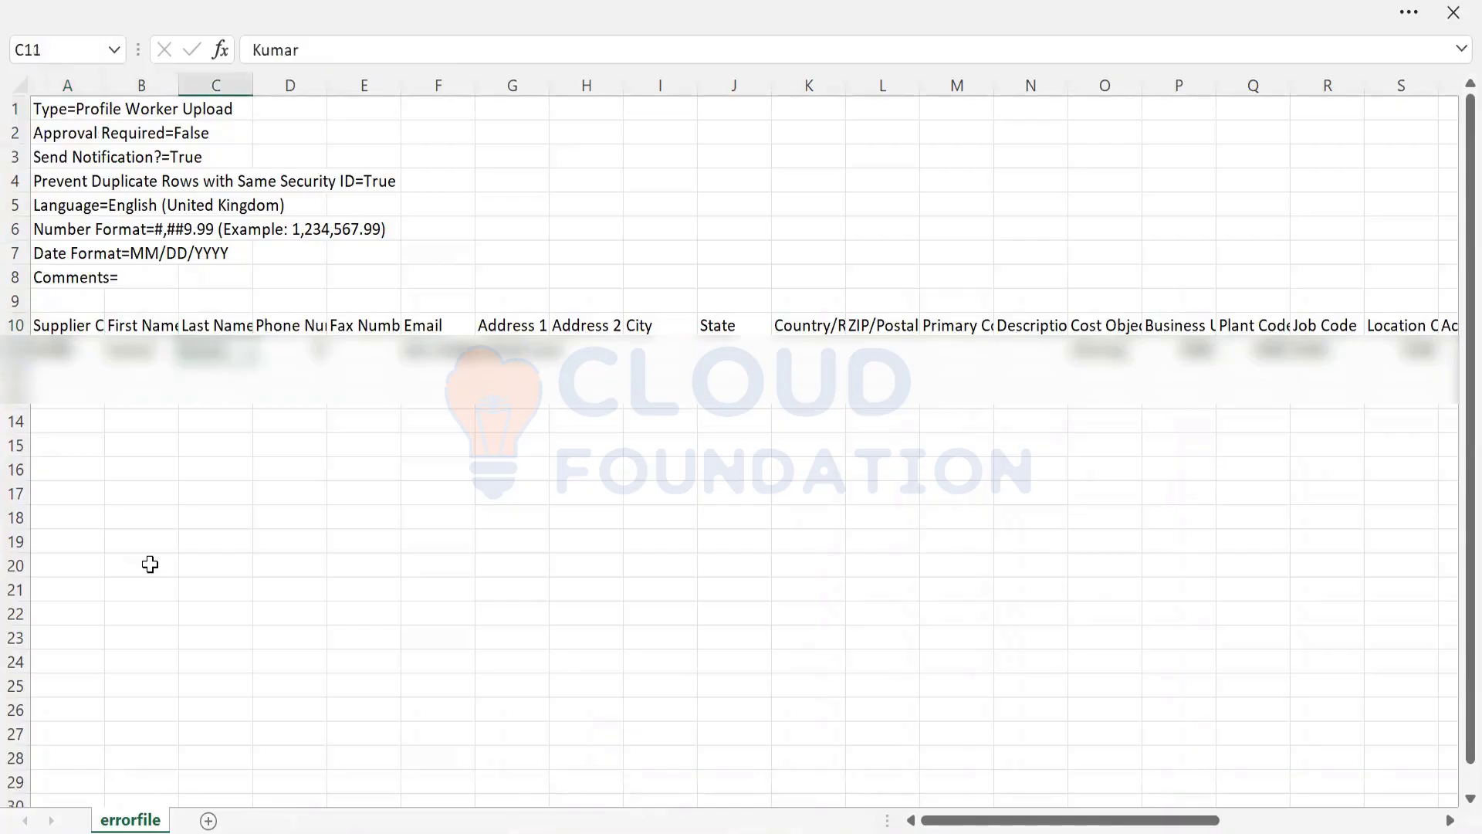
key("Right")
key("Right")
key("Right")
key("Right")
key("Right")
key("Right")
key("Right")
key("Right")
key("Right")
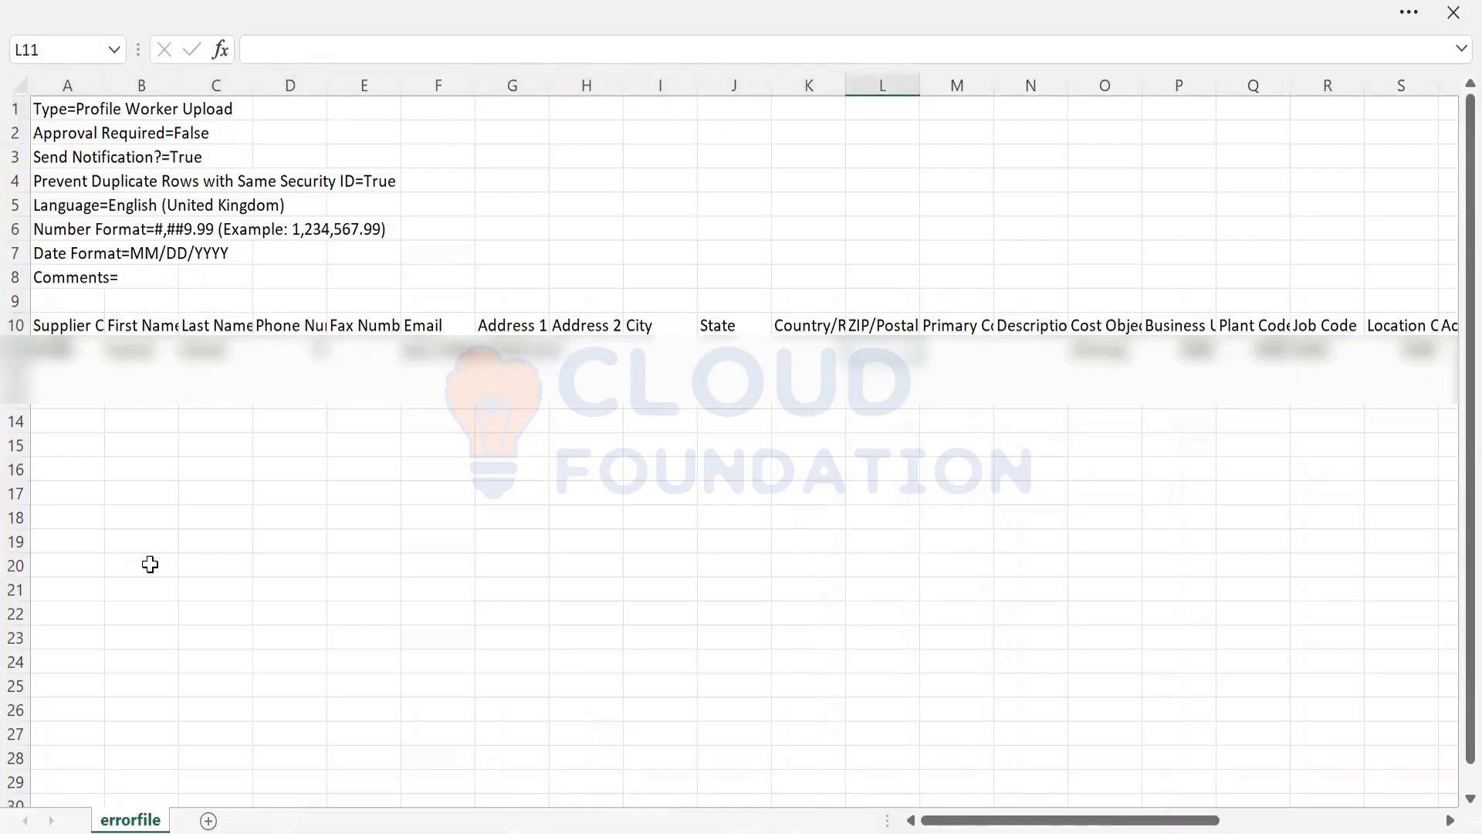
key("Right")
key("Right")
key("Right")
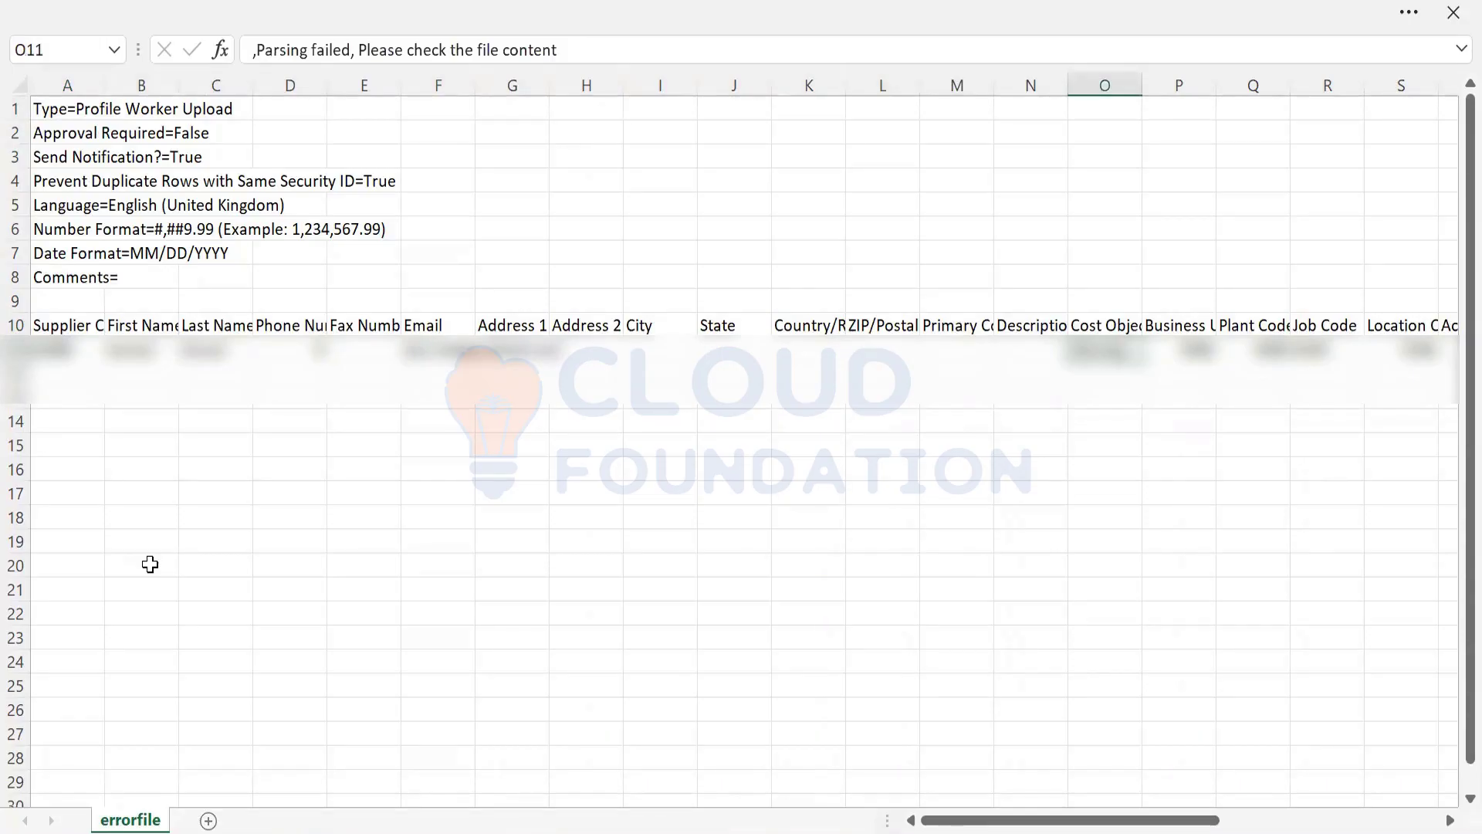
key("Up")
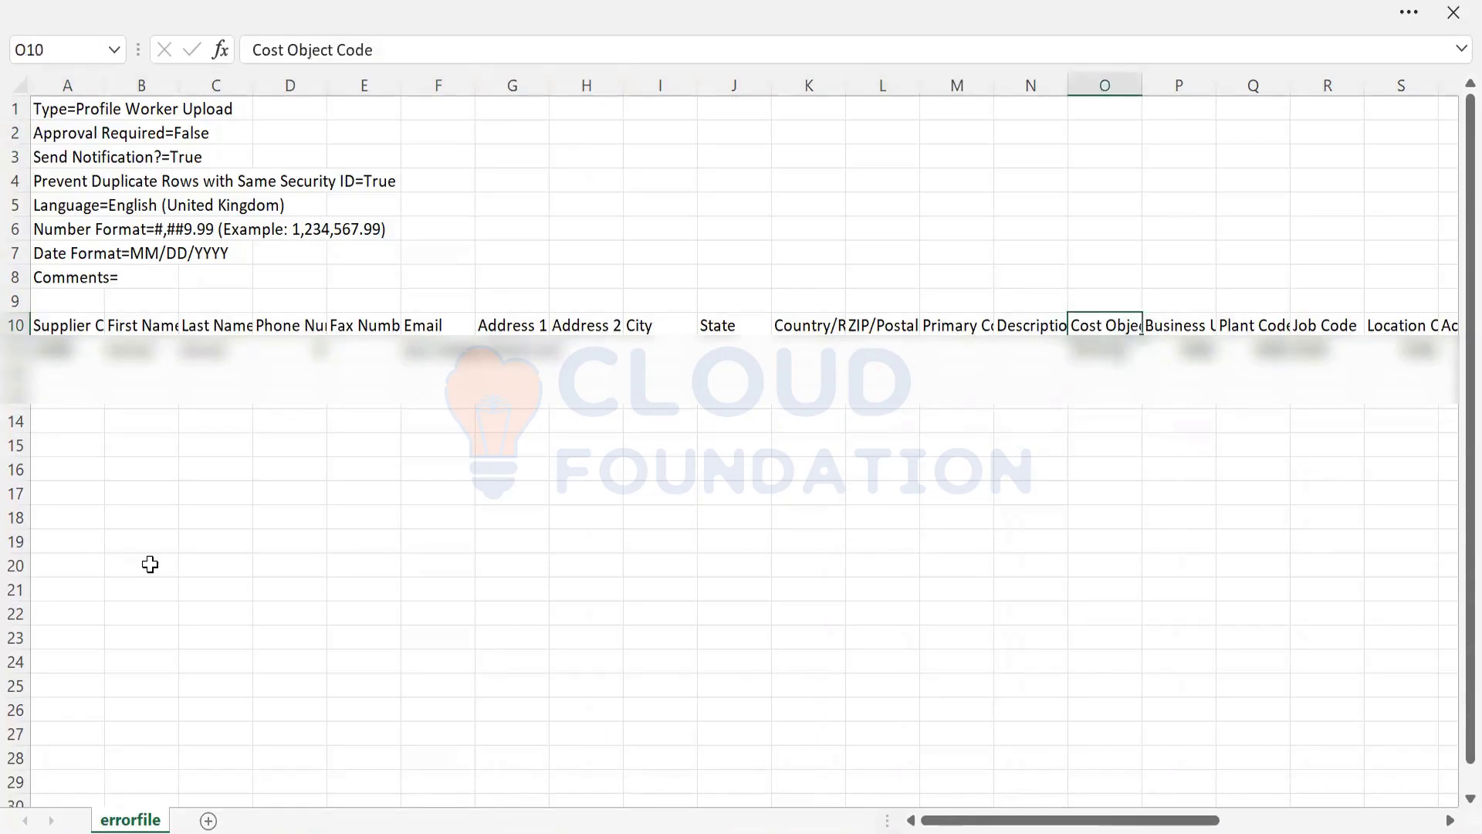
key("Down")
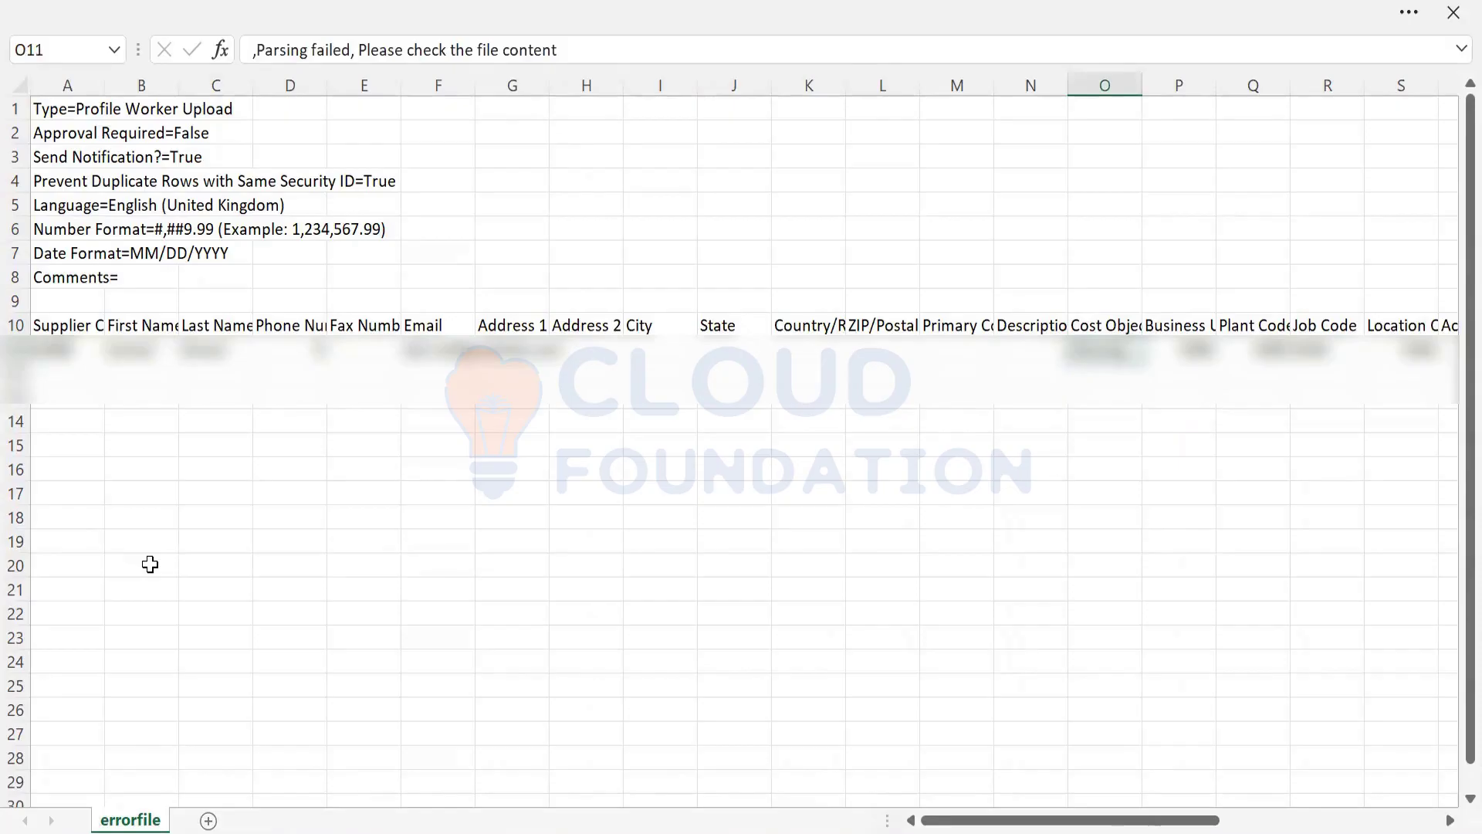
Examine the errorfile entries in row 11 from Business Unit Code through Location Code
key("Right")
key("Right")
key("Right")
key("Right")
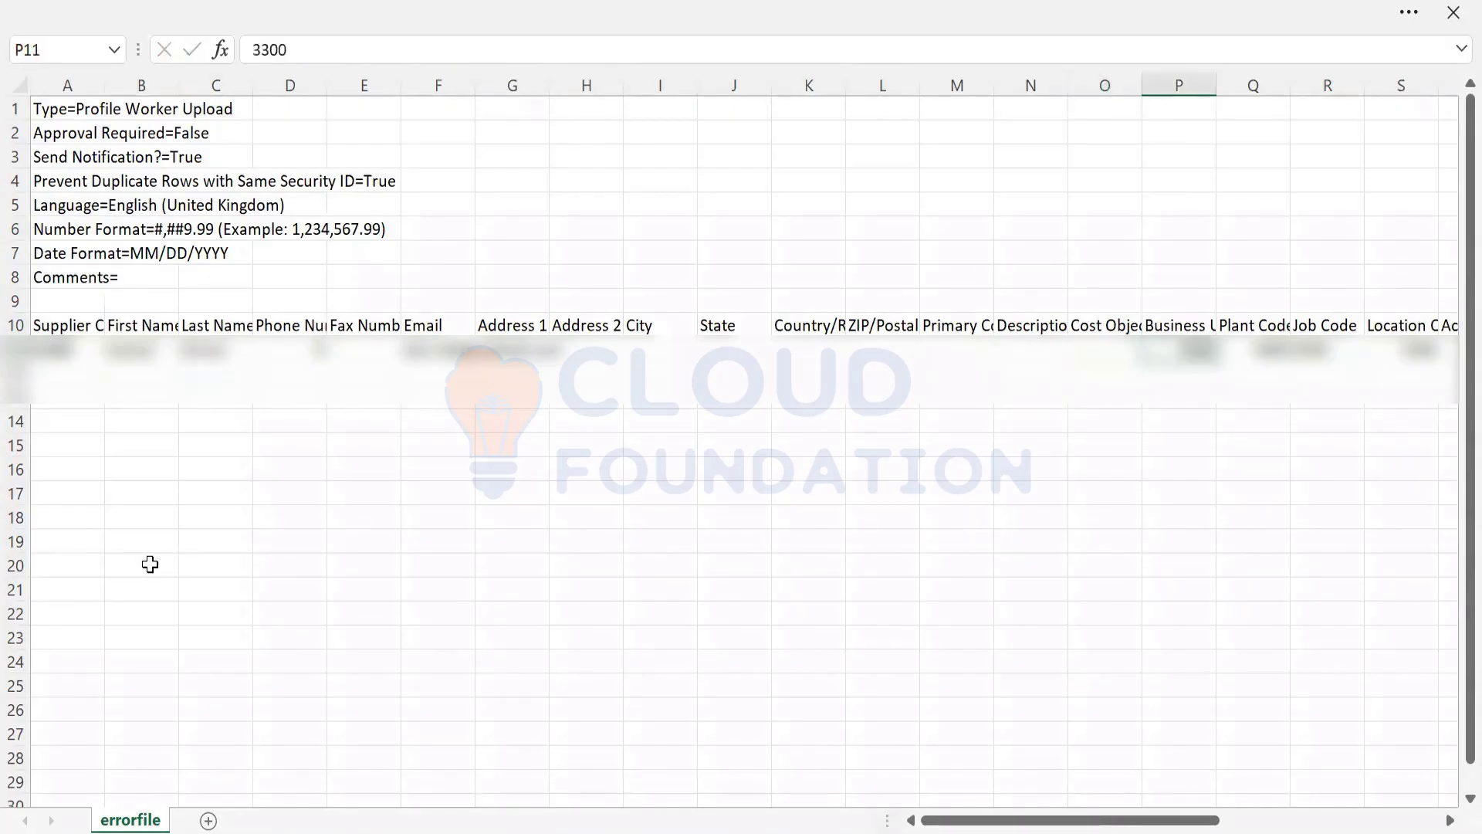
Switch to Profile_Worker_Upload and check the row 11 entries from Supplier Code through Primary Contact Username
key("alt+Tab")
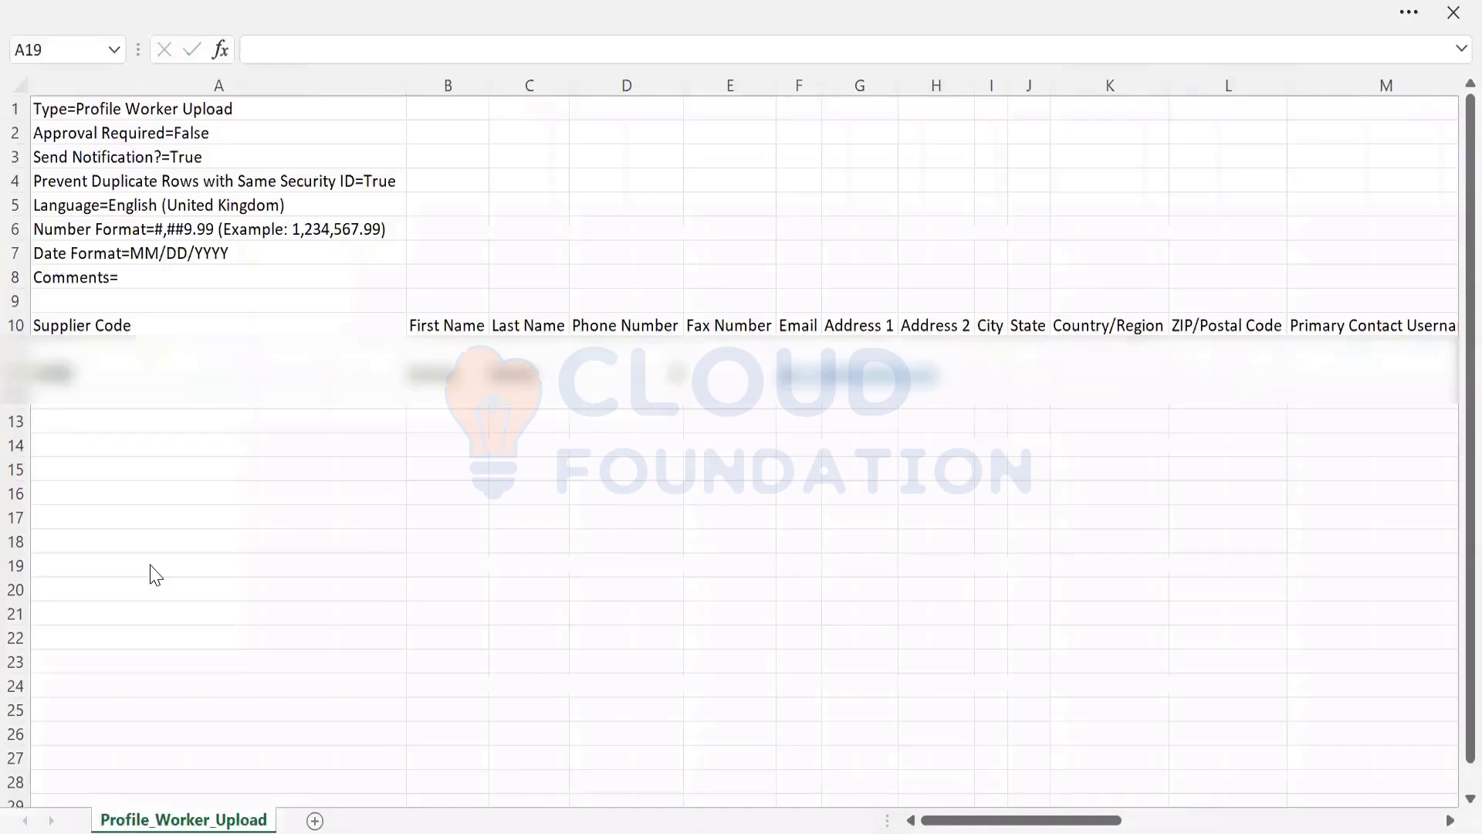
left_click(149, 566)
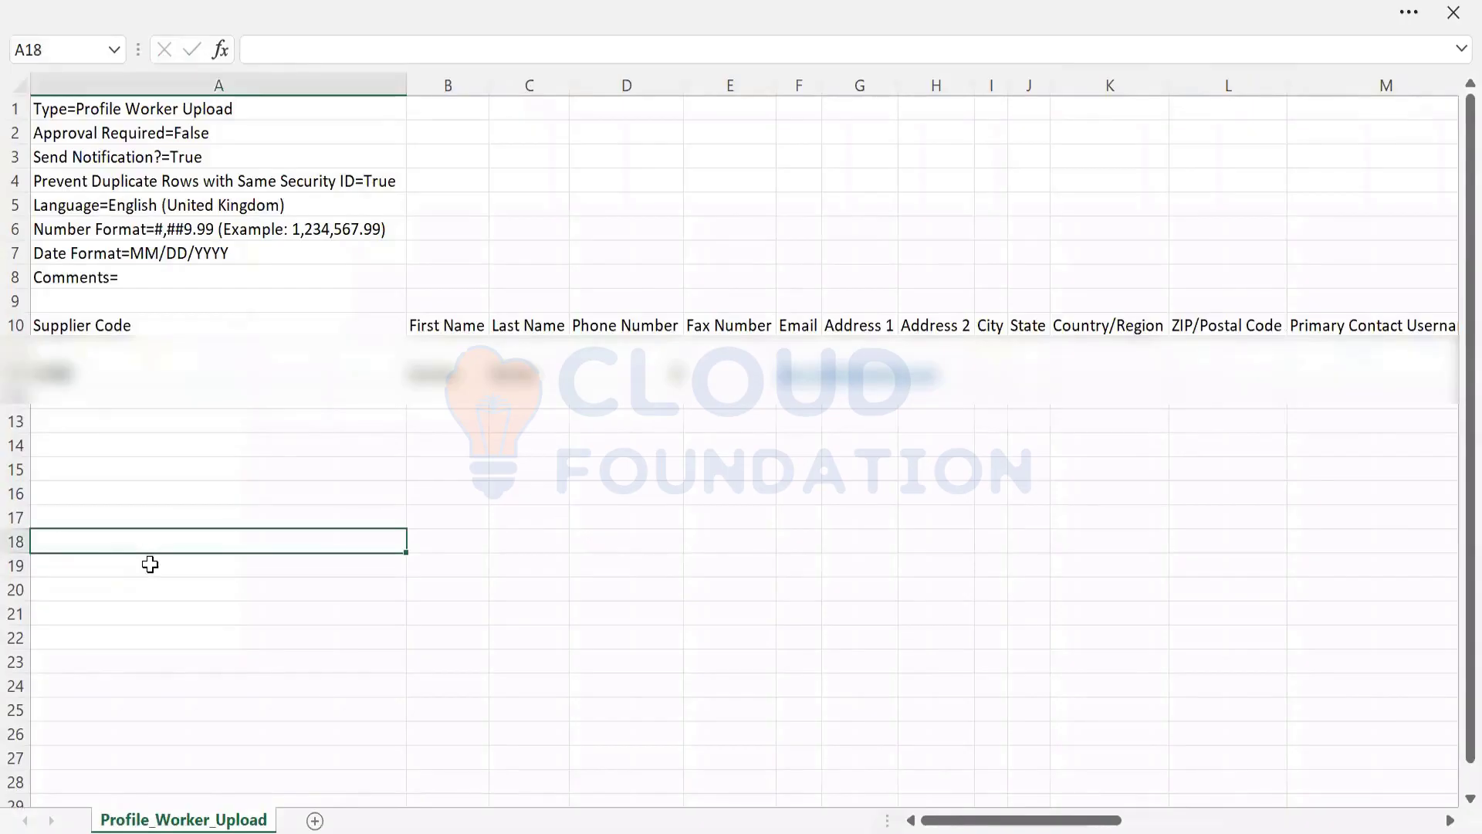
key("Up")
key("Up")
key("Up")
key("Up")
key("Up")
key("Up")
key("Up")
key("Right")
key("Right")
key("Right")
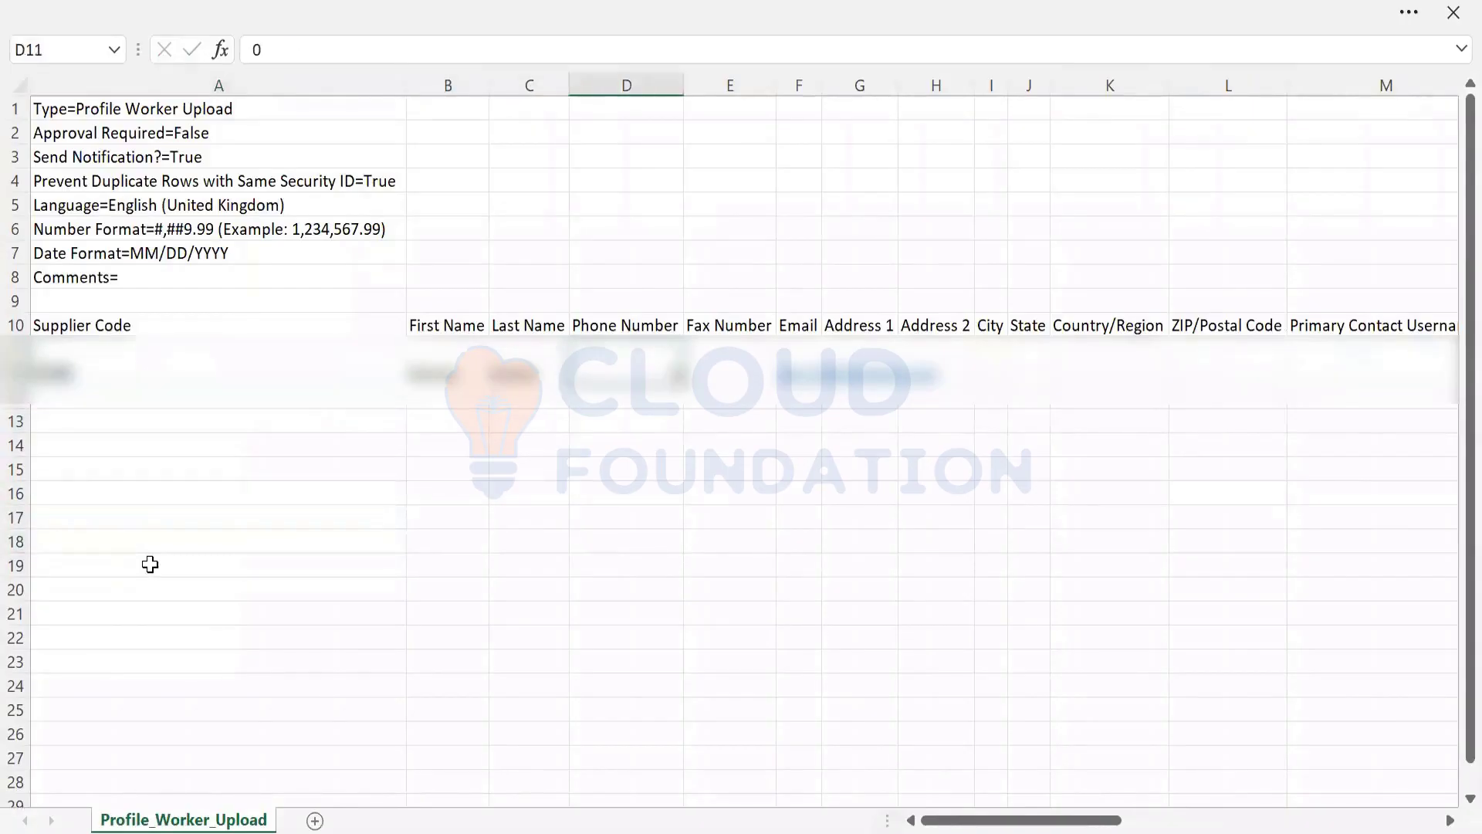
key("Right")
key("Right")
key("Right")
key("Right")
key("Right")
key("Right")
key("Right")
key("Right")
key("Right")
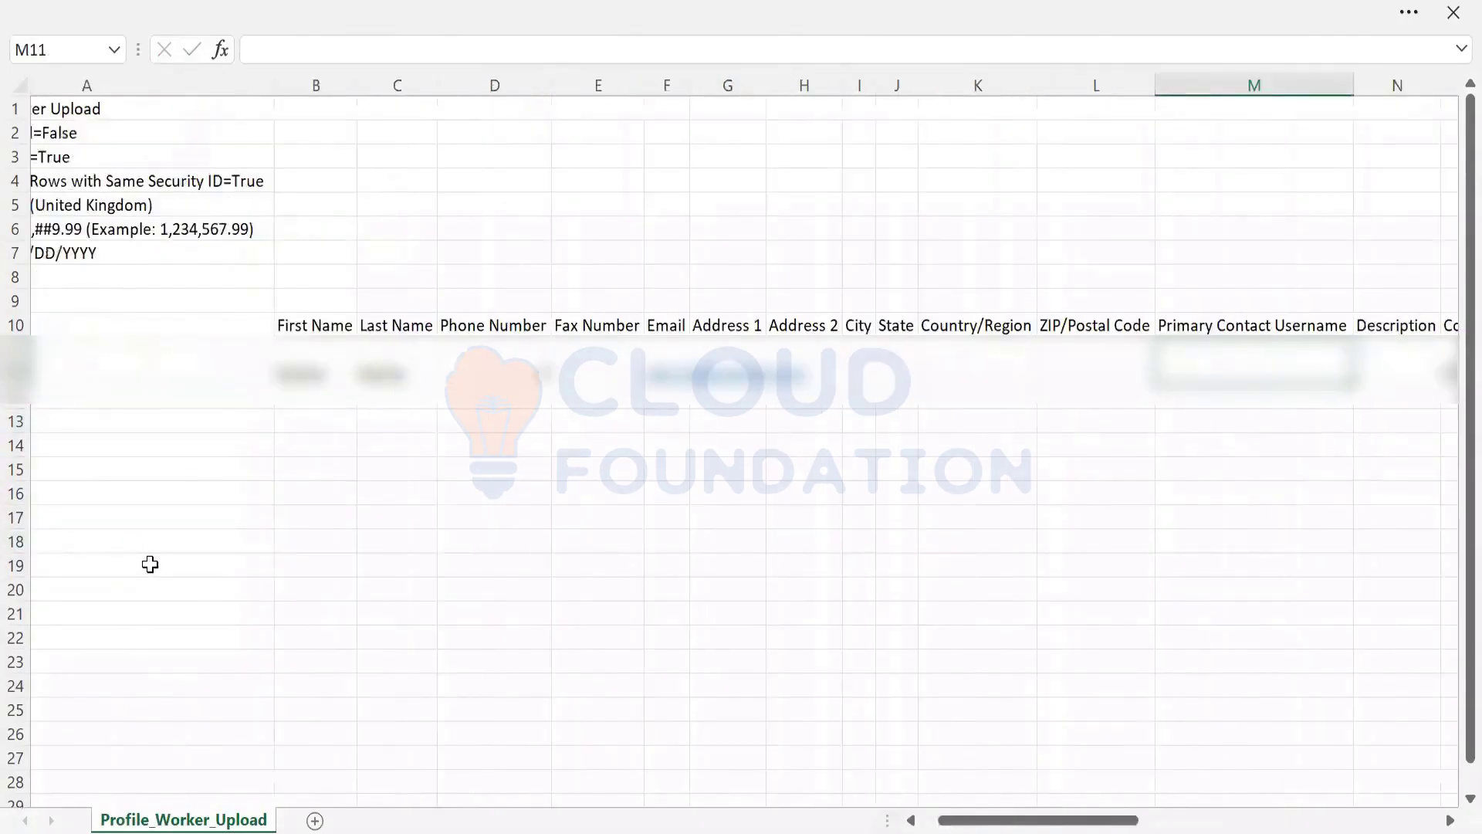
Check the row 11 entries up to Job Code and recheck Cost Object Code and Business Unit Code
key("Right")
key("Right")
key("Right")
key("Right")
key("Right")
key("Left")
key("Left")
key("Left")
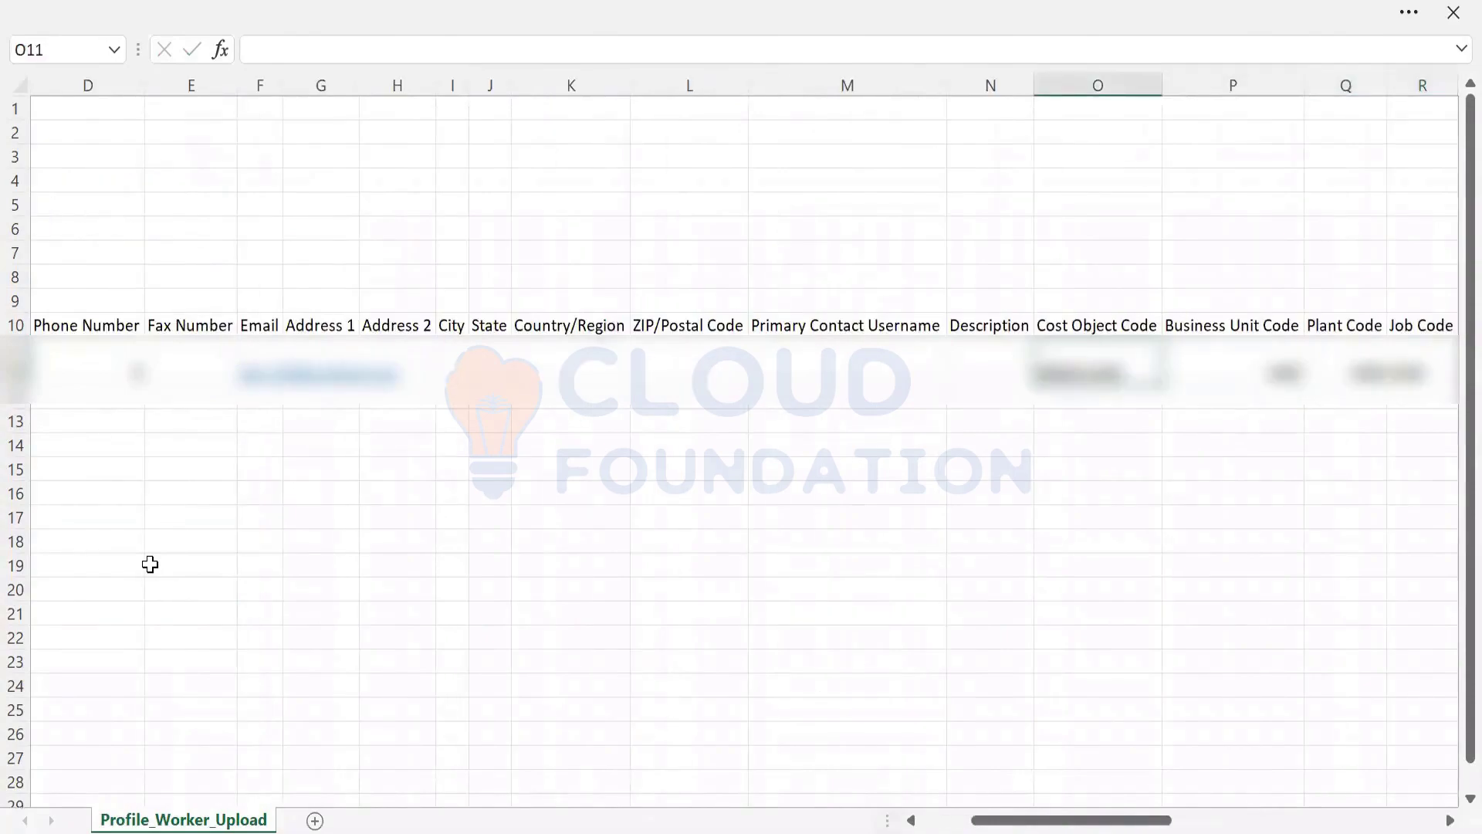
key("Right")
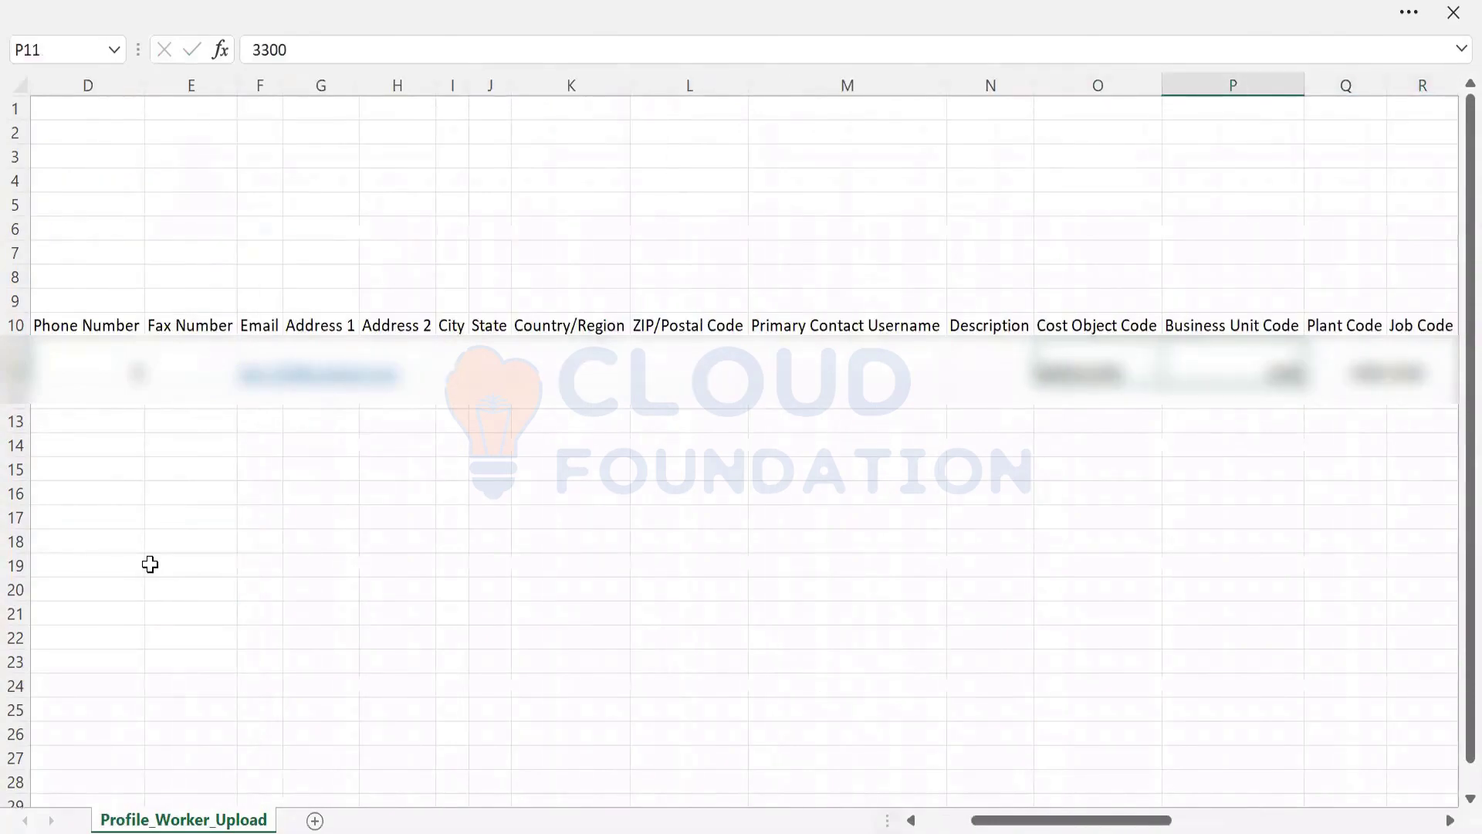
Switch back to errorfile and examine the remaining row 11 entries up to and past the Errors Found In Upload column
key("alt+Tab")
key("Right")
key("Right")
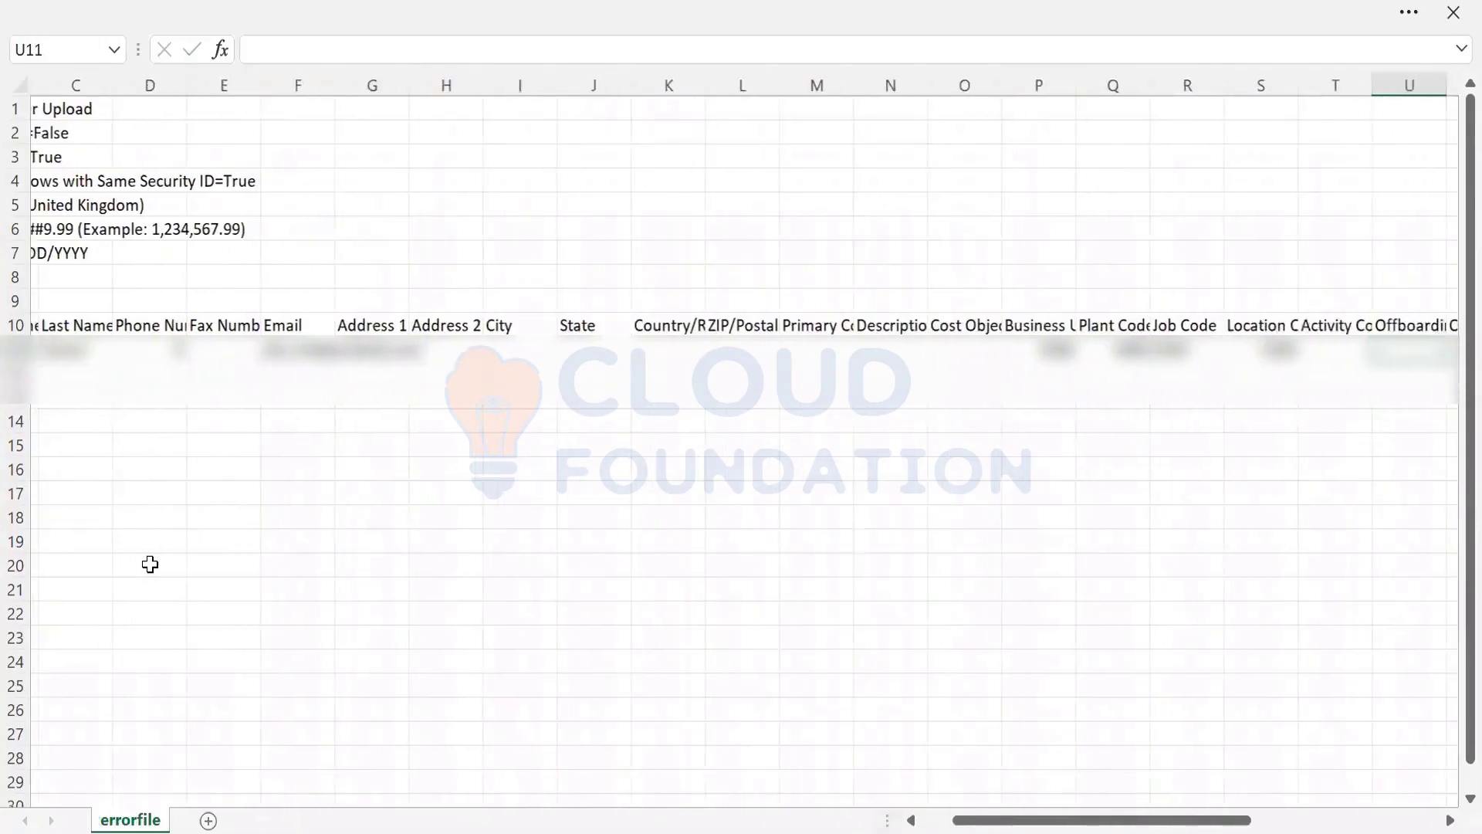
key("Right")
key("Right")
key("Right")
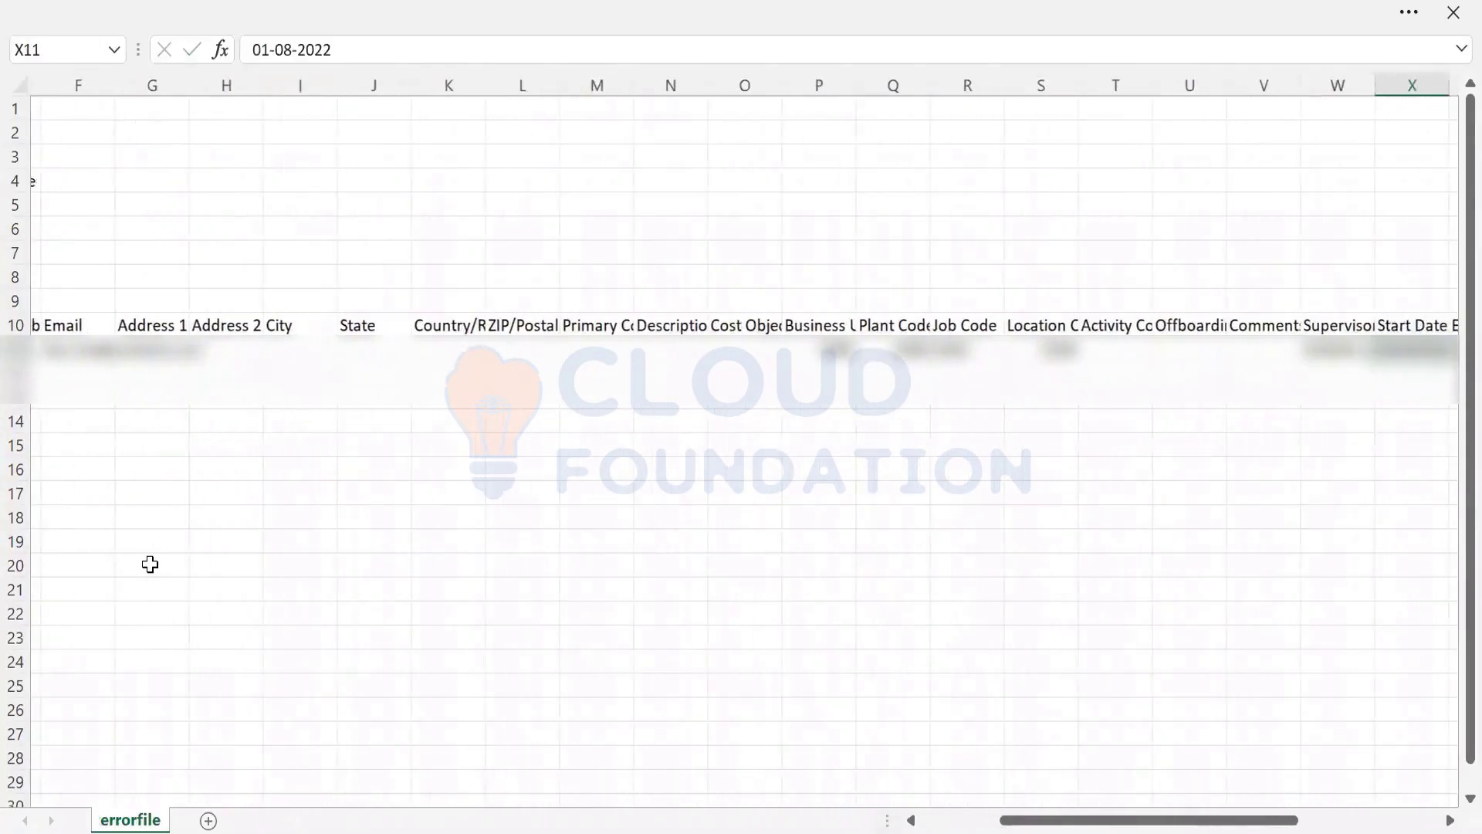
key("Right")
key("Right")
key("Right")
key("Right")
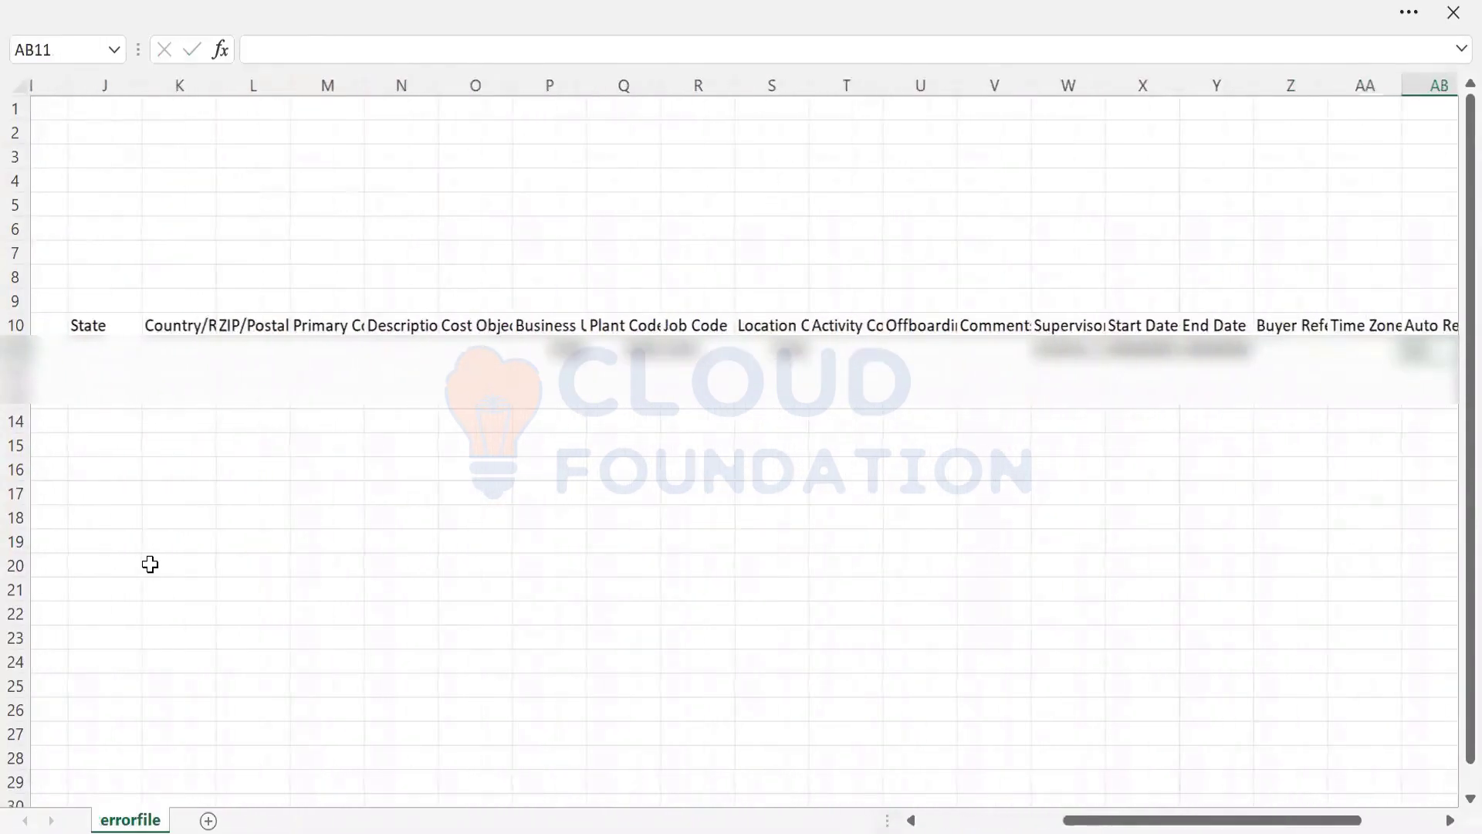
key("Right")
key("Right")
key("Right")
key("Right")
key("Right")
key("Right")
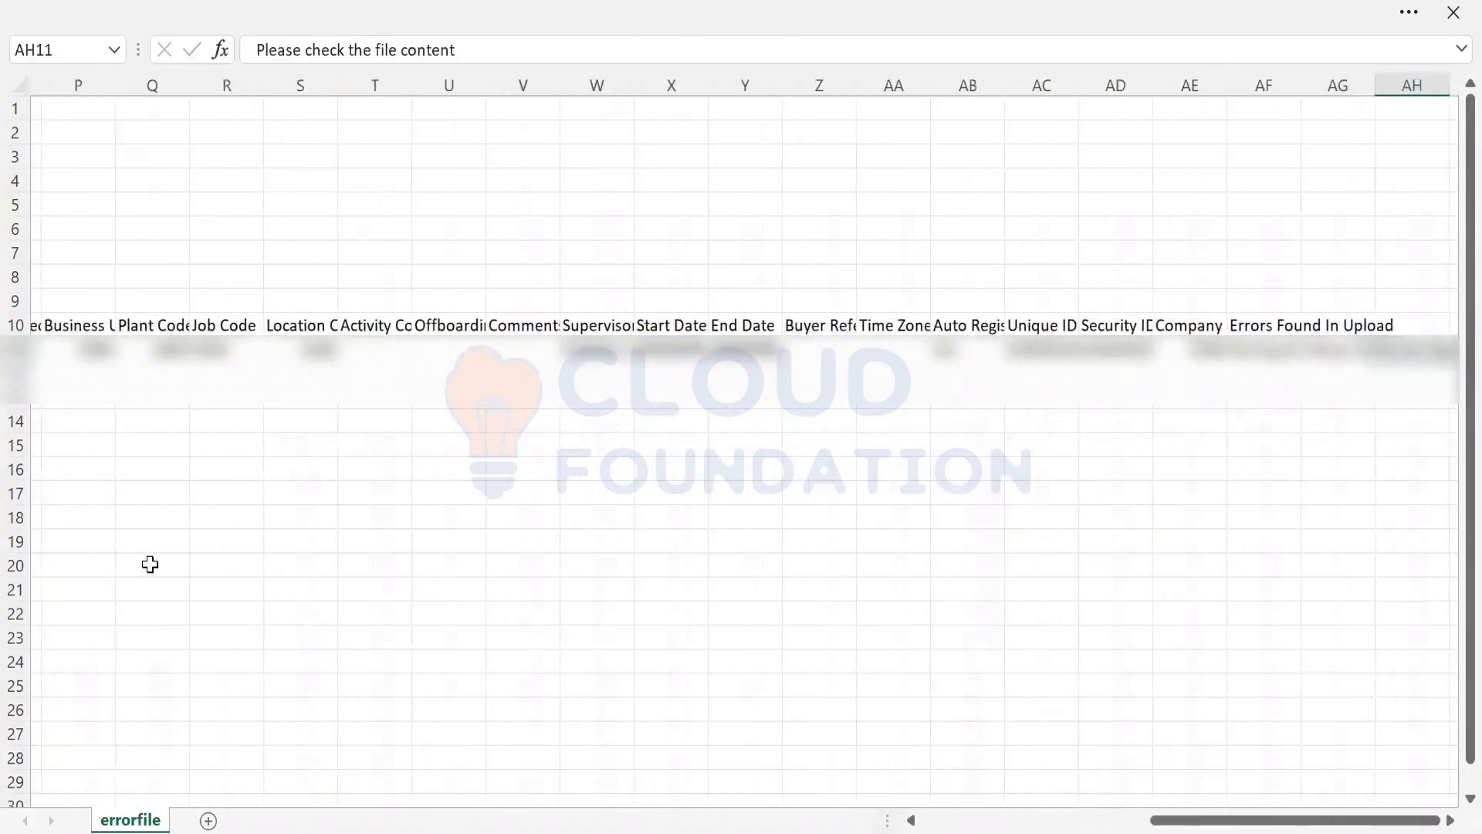
Read the error messages in row 11 under and beside the Errors Found In Upload header
key("Left")
key("Left")
key("Right")
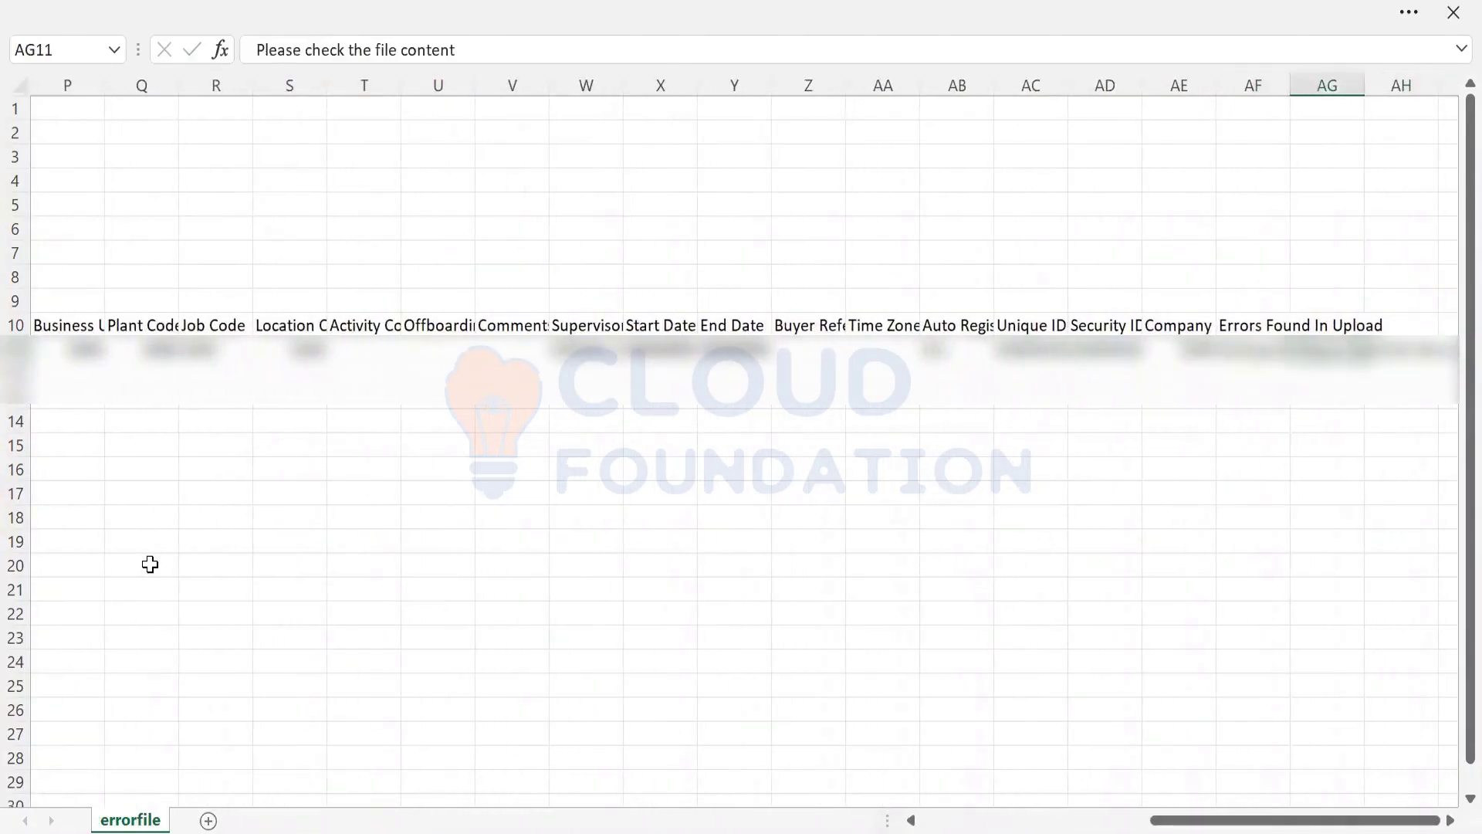
key("Left")
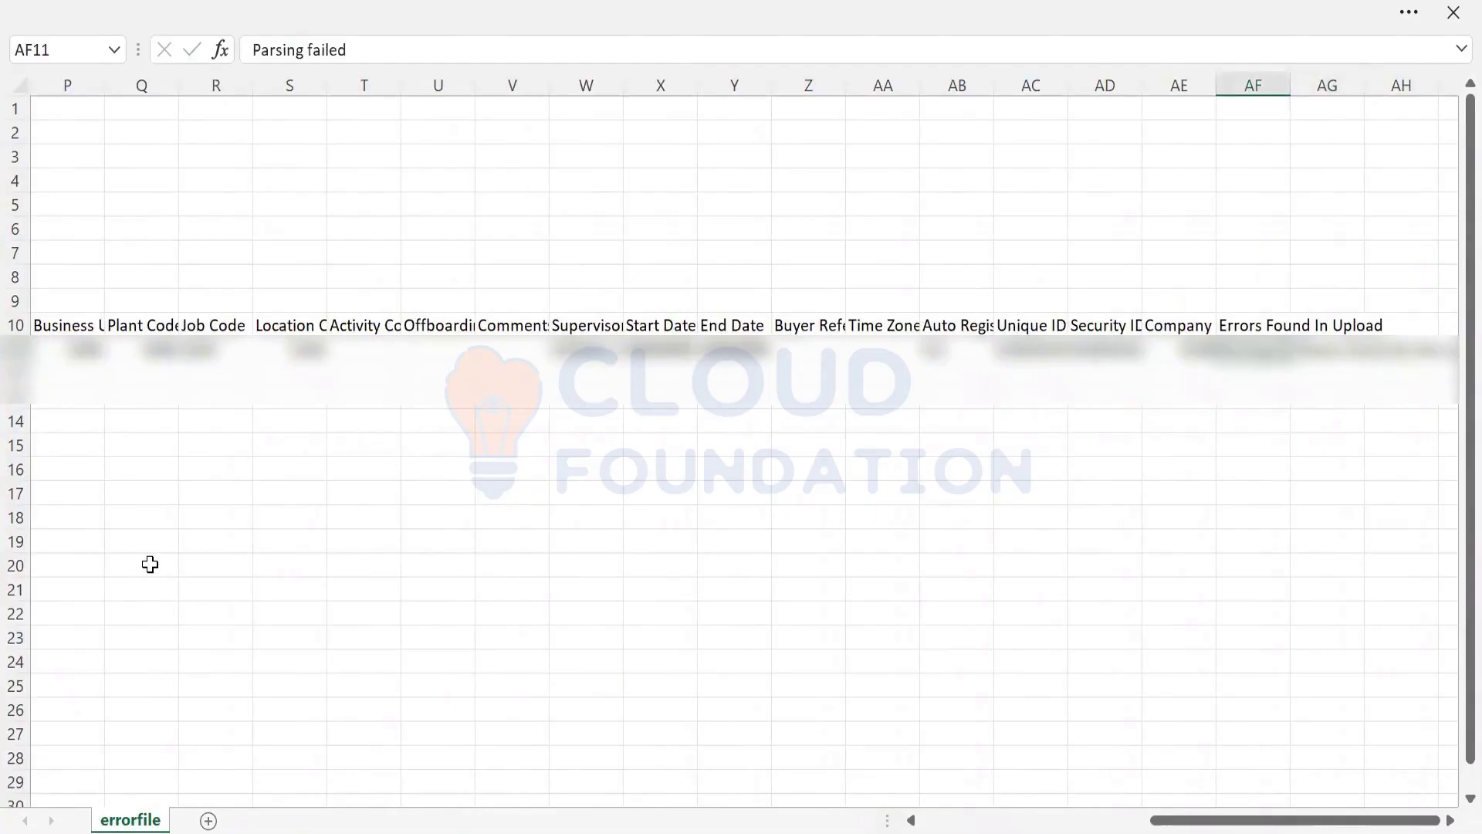
Go back along row 11 of errorfile from Errors Found In Upload to the Supplier Code entry
key("Left")
key("Left")
key("Left")
key("Left")
key("Left")
key("Left")
key("Left")
key("Left")
key("Left")
key("Left")
key("Left")
key("Left")
key("Left")
key("Left")
key("Left")
key("Left")
key("Left")
key("Left")
key("Left")
key("Left")
key("Left")
key("Left")
key("Left")
key("Left")
key("Left")
key("Left")
key("Left")
key("Left")
key("Left")
key("Left")
key("Left")
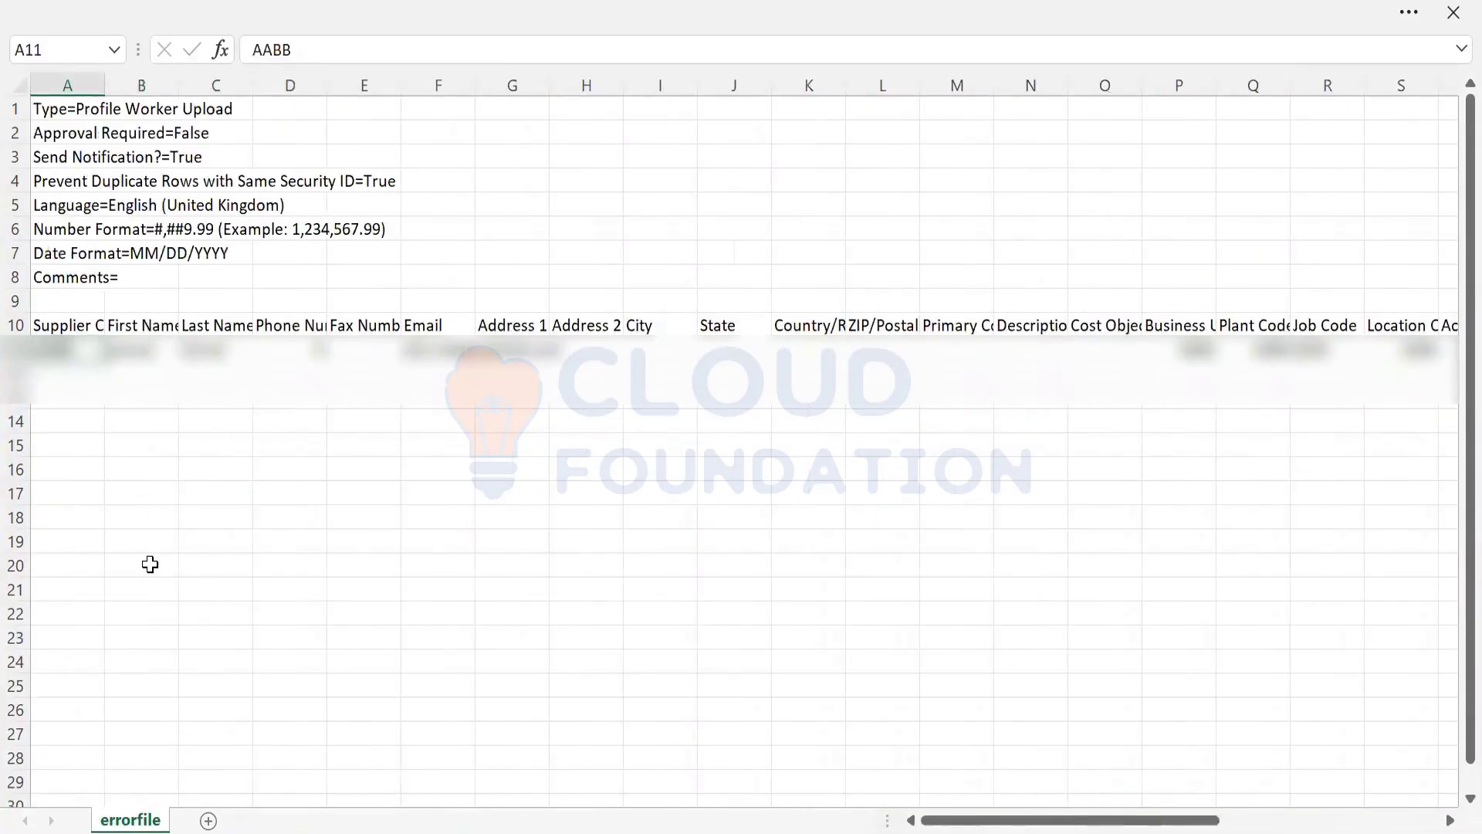